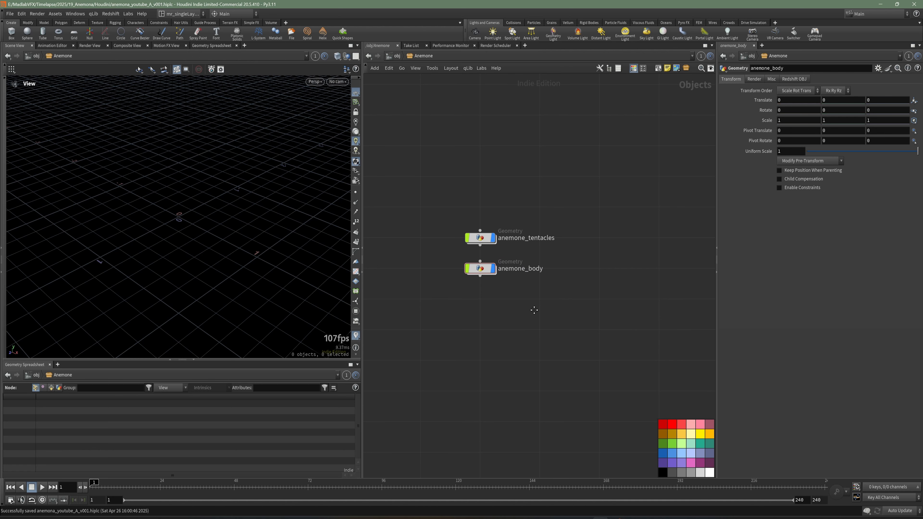
Step: Add a LOP Network node below anemone_body inside the Anemone network
{"action": "key", "text": "Tab"}
{"action": "type", "text": "slo"}
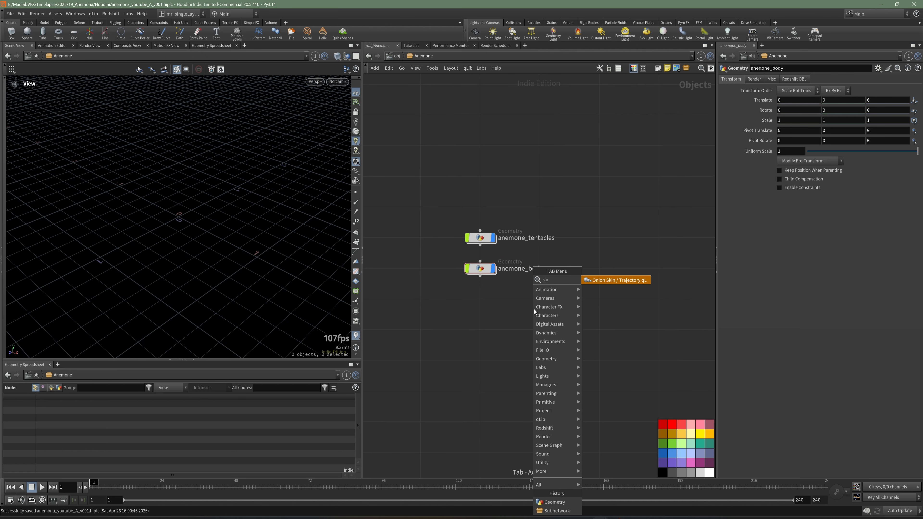
{"action": "key", "text": "Escape"}
{"action": "key", "text": "Tab"}
{"action": "type", "text": "lo"}
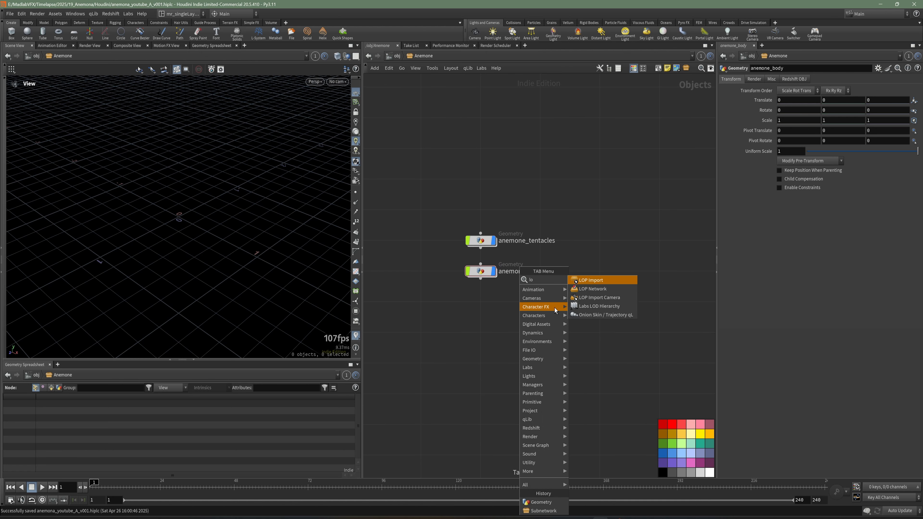
{"action": "left_click", "coordinate": [598, 289]}
{"action": "left_click", "coordinate": [478, 305]}
{"action": "scroll", "coordinate": [519, 303], "scroll_direction": "up", "scroll_amount": 2}
Step: Rename the LOP Network node as LOOKDEV_Anemone
{"action": "left_click", "coordinate": [520, 303]}
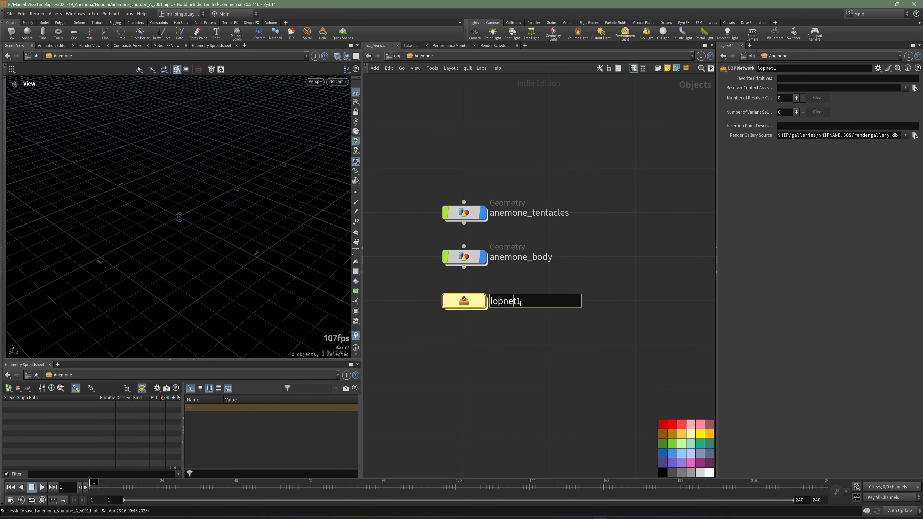
{"action": "double_click", "coordinate": [520, 304]}
{"action": "type", "text": "LOOKD"}
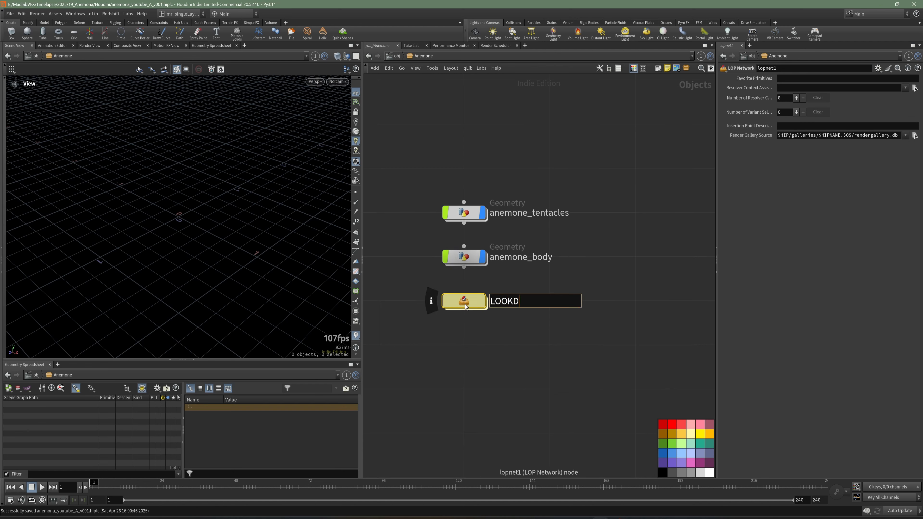
{"action": "type", "text": "EV_Ano"}
{"action": "key", "text": "BackSpace"}
{"action": "type", "text": "mone"}
{"action": "key", "text": "Return"}
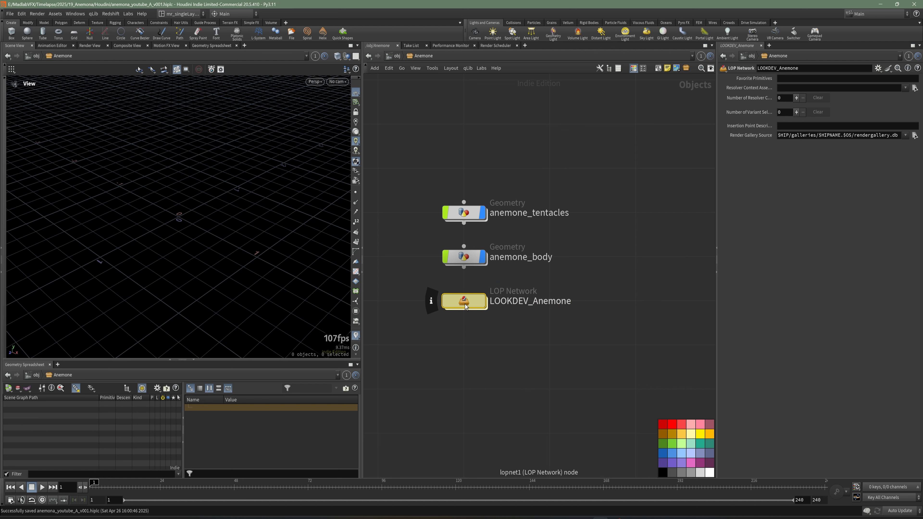
Step: Turn off the display of the anemone_body geometry node while keeping anemone_tentacles displayed
{"action": "left_click", "coordinate": [464, 212]}
{"action": "left_click", "coordinate": [483, 256]}
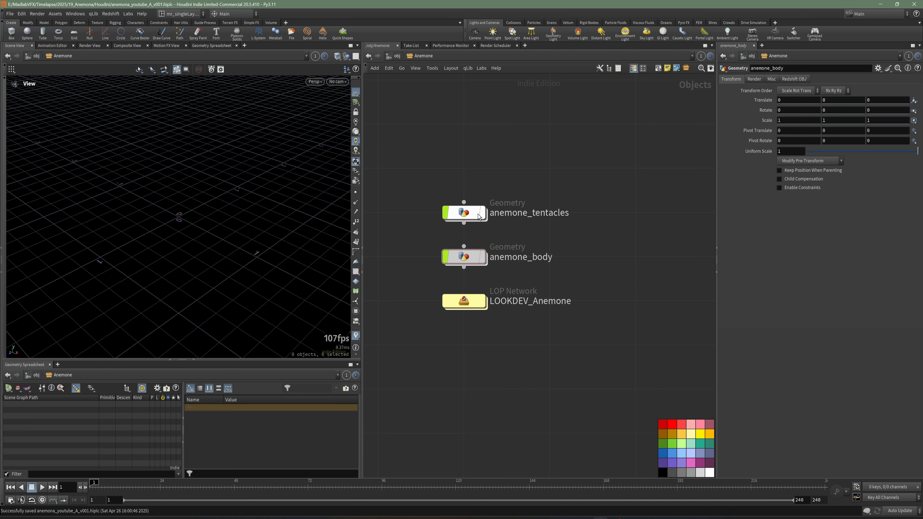
Step: Colour both anemone geometry nodes green and save the scene
{"action": "left_click_drag", "start_coordinate": [538, 156], "coordinate": [451, 261]}
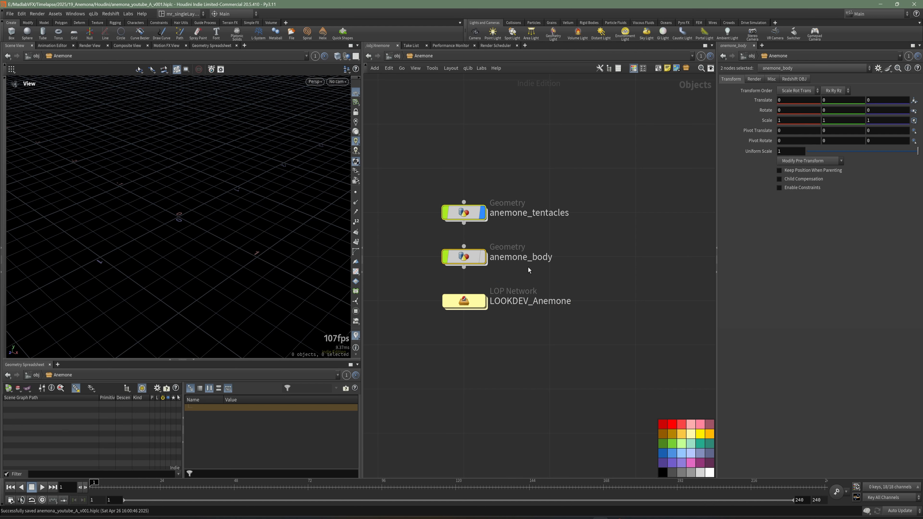
{"action": "middle_click_drag", "start_coordinate": [528, 266], "coordinate": [549, 265]}
{"action": "left_click", "coordinate": [675, 446]}
{"action": "left_click", "coordinate": [606, 241]}
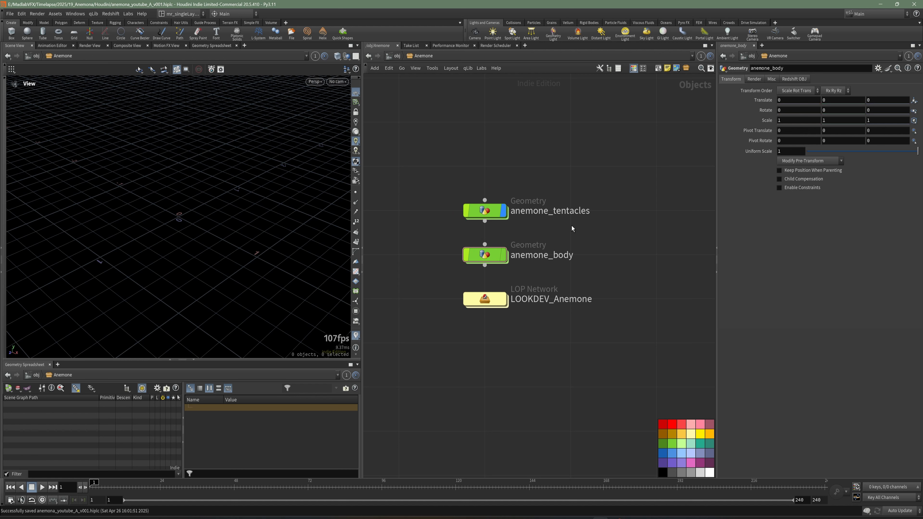
{"action": "key", "text": "ctrl+z"}
{"action": "key", "text": "ctrl+s"}
{"action": "left_click", "coordinate": [620, 210]}
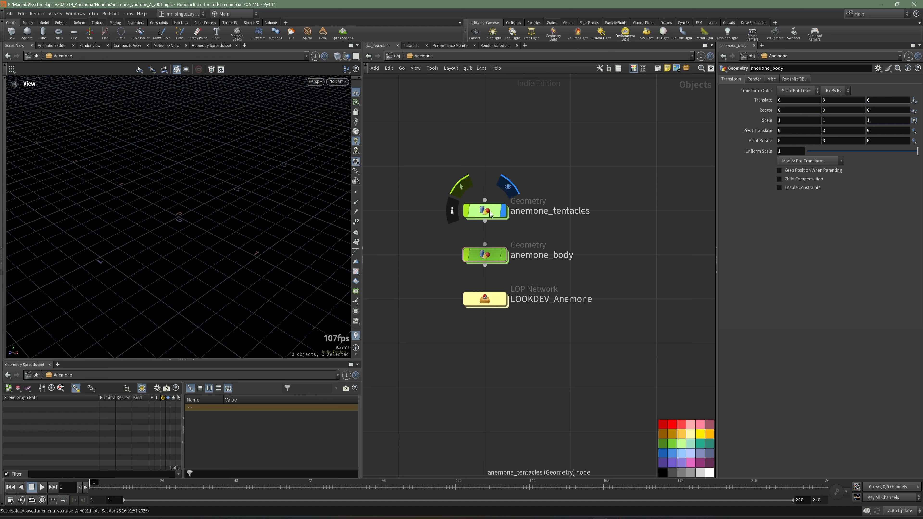
Step: Inside anemone_tentacles, add a Line node and show its points with point numbers in the viewport
{"action": "double_click", "coordinate": [489, 211]}
{"action": "key", "text": "Tab"}
{"action": "type", "text": "line"}
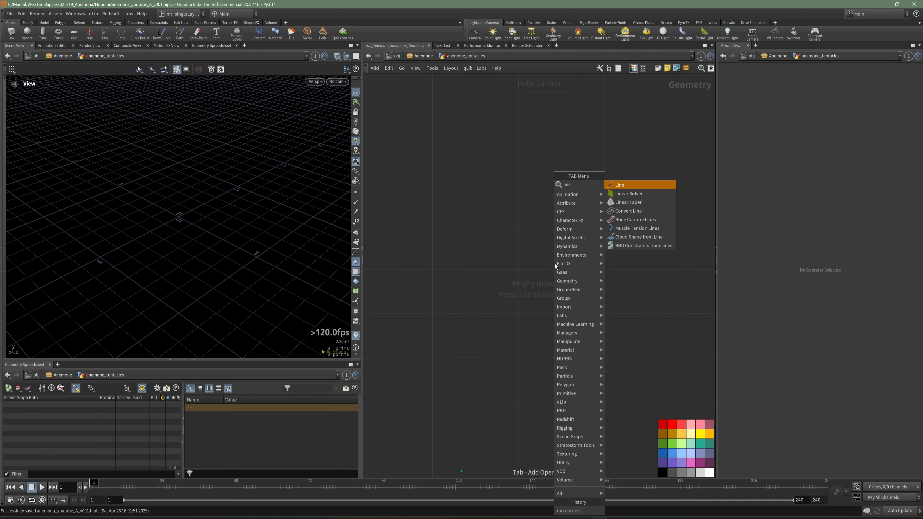
{"action": "left_click", "coordinate": [622, 186]}
{"action": "left_click", "coordinate": [517, 182]}
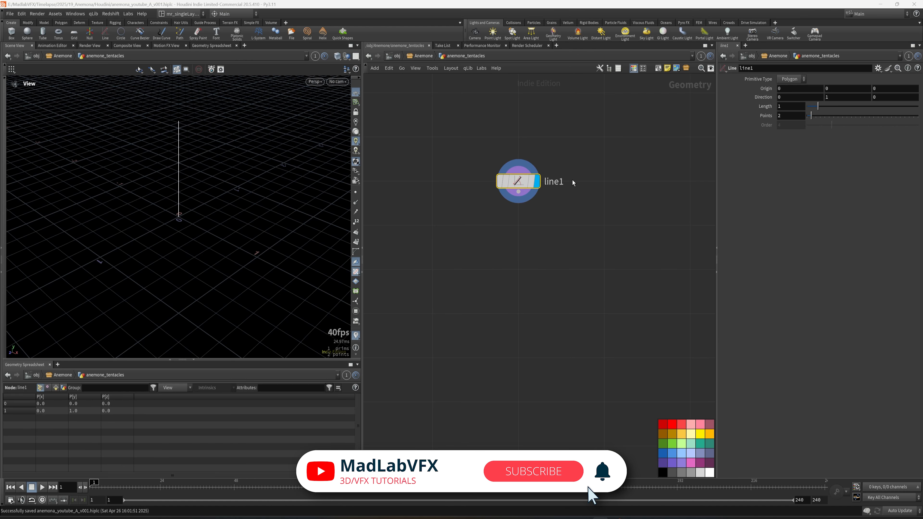
{"action": "left_click_drag", "start_coordinate": [247, 210], "coordinate": [189, 222]}
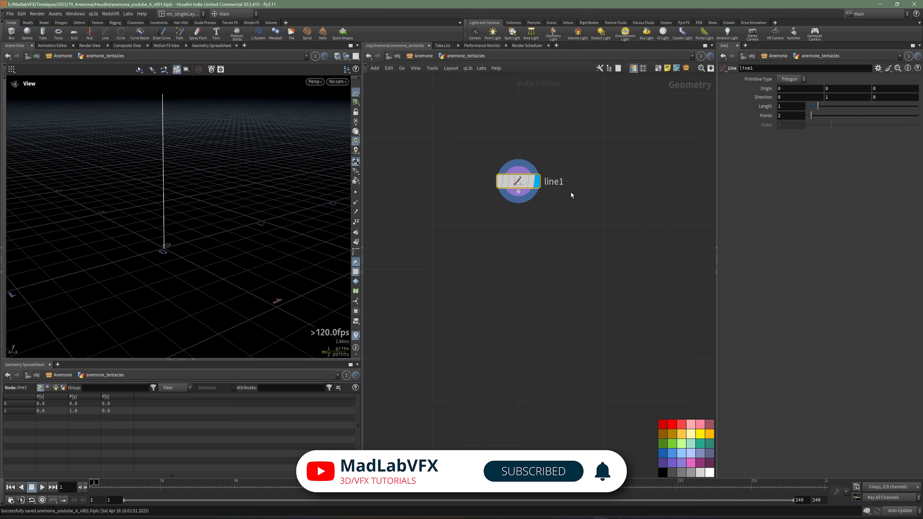
{"action": "key", "text": "Tab"}
{"action": "key", "text": "Escape"}
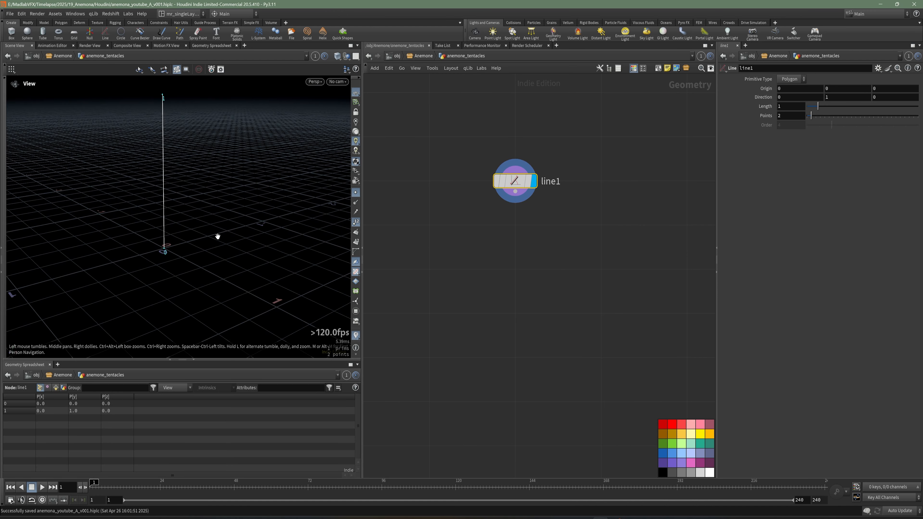
Step: Add a Sort node connected below line1
{"action": "middle_click_drag", "start_coordinate": [551, 308], "coordinate": [566, 311]}
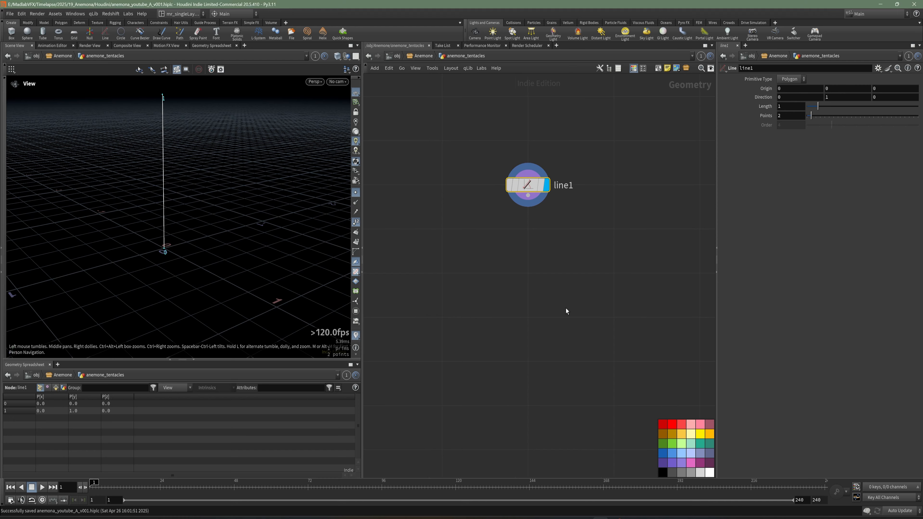
{"action": "key", "text": "Tab"}
{"action": "key", "text": "Escape"}
{"action": "key", "text": "Tab"}
{"action": "type", "text": "so"}
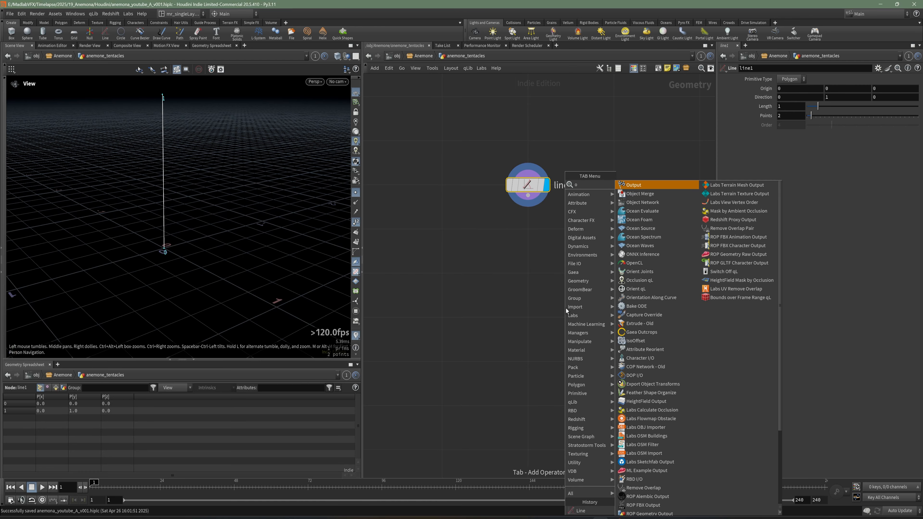
{"action": "key", "text": "Escape"}
{"action": "key", "text": "Tab"}
{"action": "type", "text": "sop"}
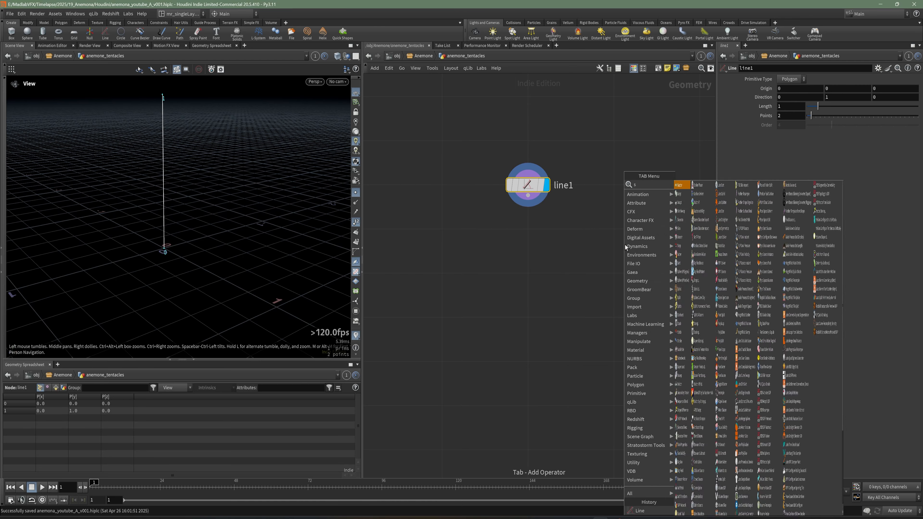
{"action": "left_click", "coordinate": [692, 188]}
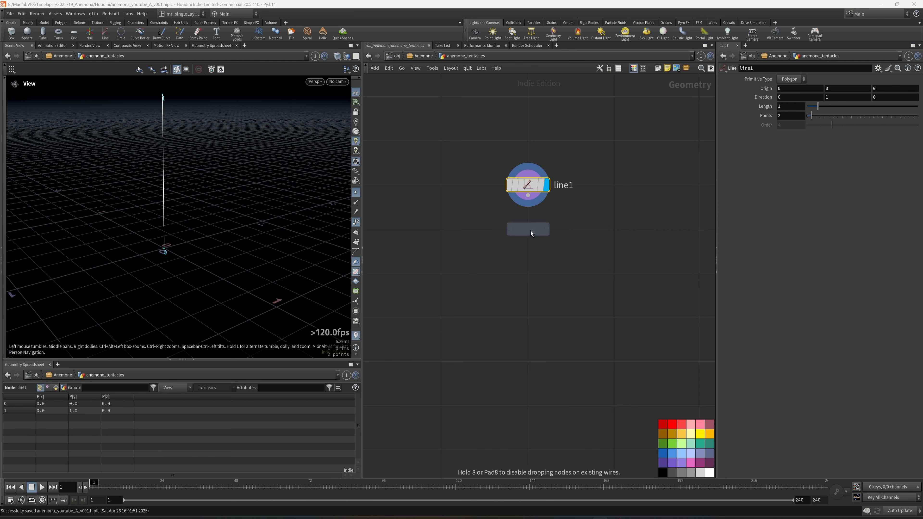
{"action": "left_click", "coordinate": [530, 231]}
{"action": "left_click", "coordinate": [547, 229]}
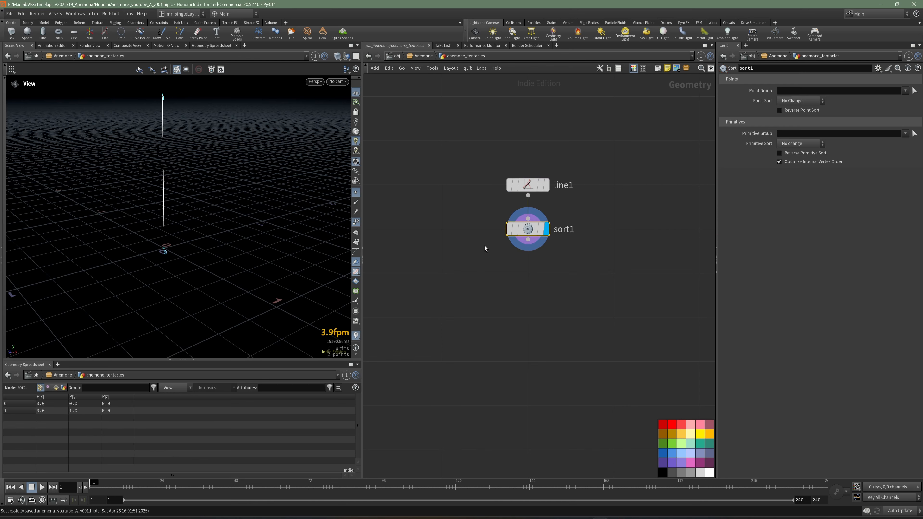
Step: Enable Reverse Point Sort on the Sort node to flip the line's point order
{"action": "middle_click_drag", "start_coordinate": [171, 248], "coordinate": [189, 272]}
{"action": "right_click_drag", "start_coordinate": [190, 272], "coordinate": [212, 279]}
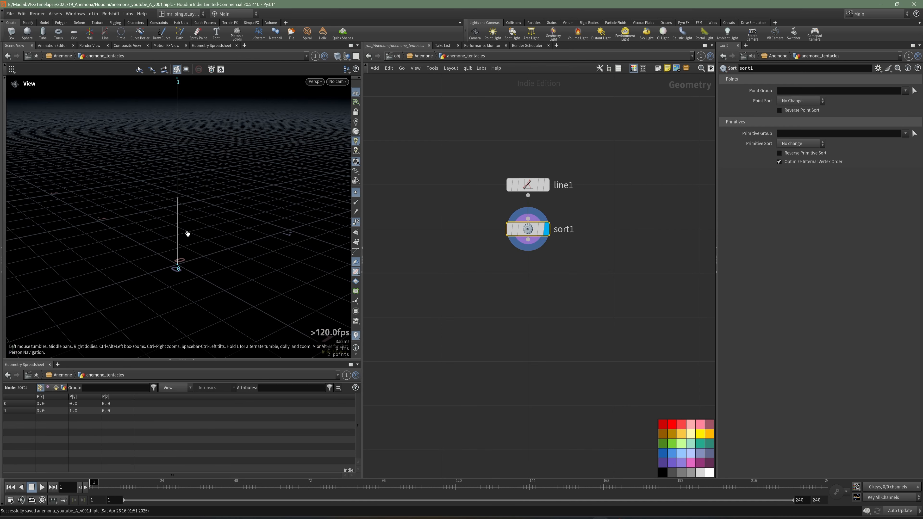
{"action": "middle_click_drag", "start_coordinate": [176, 217], "coordinate": [181, 233]}
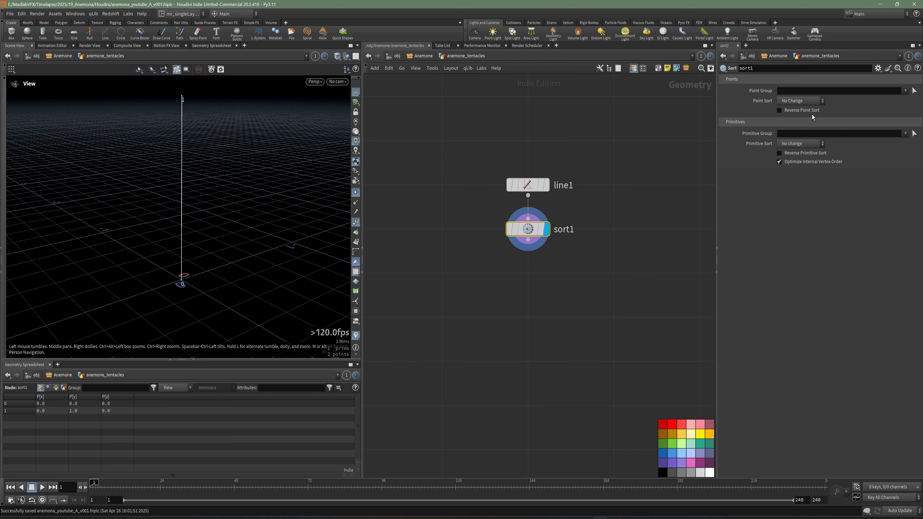
{"action": "left_click", "coordinate": [780, 111]}
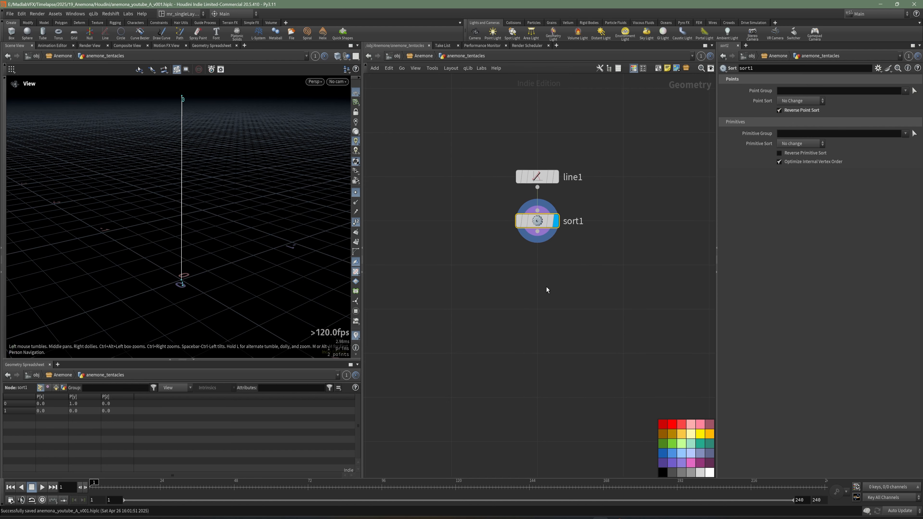
Step: Add a Resample node below sort1 and set its maximum segment length to 0.0125
{"action": "key", "text": "Tab"}
{"action": "type", "text": "res"}
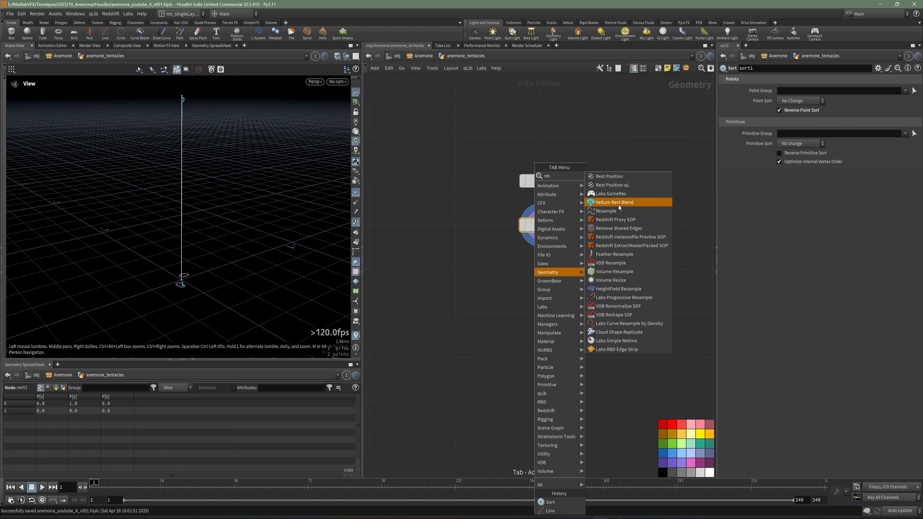
{"action": "left_click", "coordinate": [618, 211]}
{"action": "left_click", "coordinate": [552, 269]}
{"action": "left_click", "coordinate": [557, 271]}
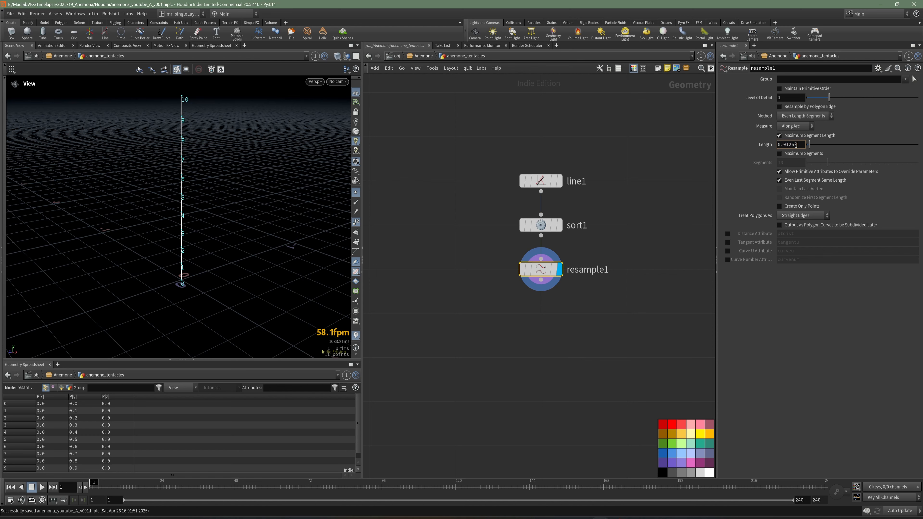
{"action": "left_click", "coordinate": [796, 145]}
{"action": "key", "text": "Return"}
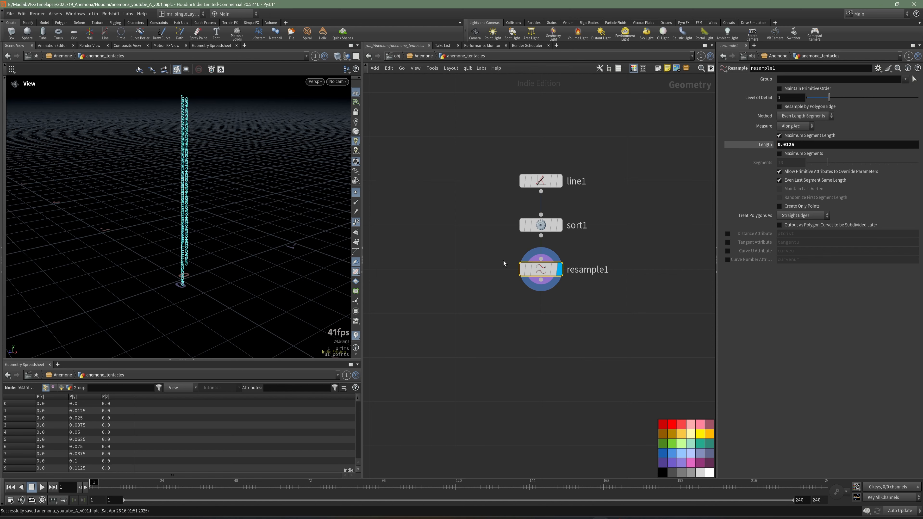
Step: Inspect the resampled line's point distribution and numbering, hiding the point numbers and showing them again
{"action": "left_click", "coordinate": [357, 224]}
{"action": "left_click_drag", "start_coordinate": [124, 204], "coordinate": [256, 246], "text": "alt"}
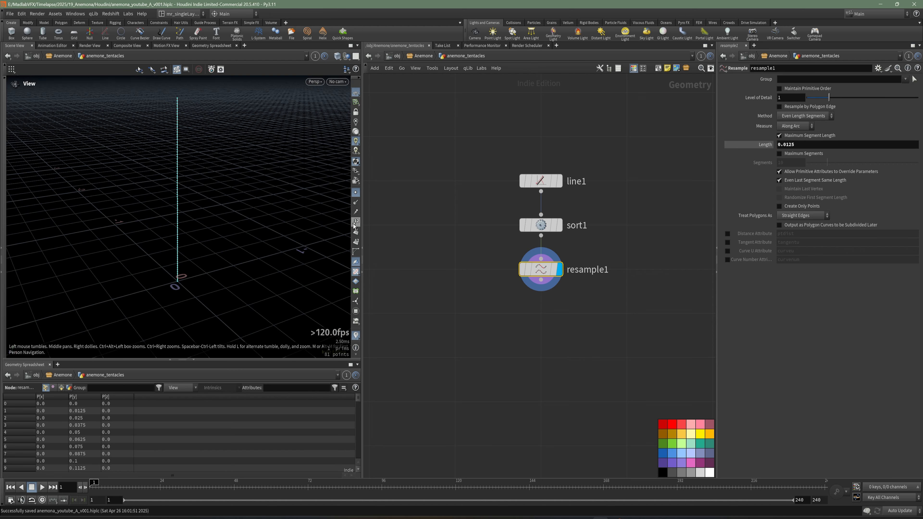
{"action": "left_click", "coordinate": [356, 222]}
{"action": "middle_click_drag", "start_coordinate": [162, 117], "coordinate": [179, 218]}
{"action": "right_click_drag", "start_coordinate": [179, 218], "coordinate": [224, 271]}
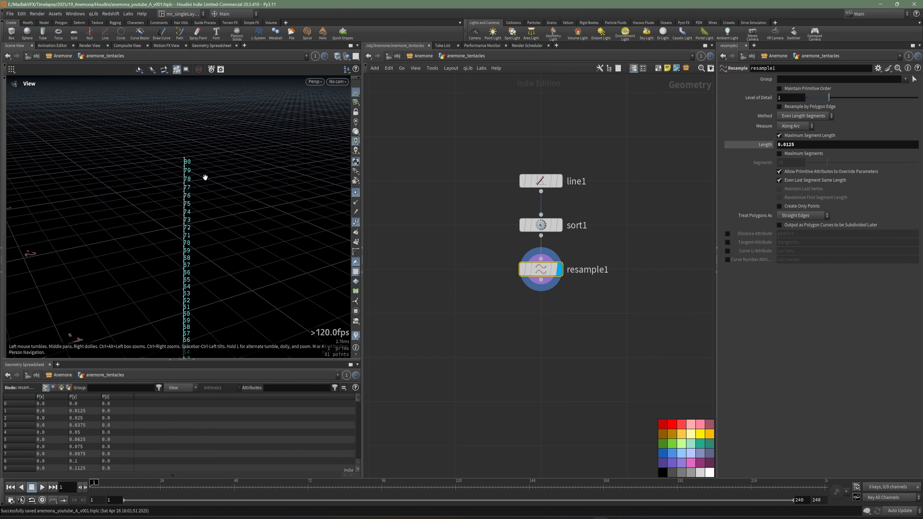
{"action": "left_click_drag", "start_coordinate": [204, 177], "coordinate": [277, 174]}
{"action": "left_click_drag", "start_coordinate": [122, 156], "coordinate": [148, 158]}
{"action": "right_click_drag", "start_coordinate": [204, 157], "coordinate": [152, 169]}
{"action": "left_click_drag", "start_coordinate": [152, 169], "coordinate": [218, 196]}
Step: Add a Group node below resample1 and wire the resample output into its first input
{"action": "left_click", "coordinate": [588, 340]}
{"action": "key", "text": "Tab"}
{"action": "type", "text": "gr"}
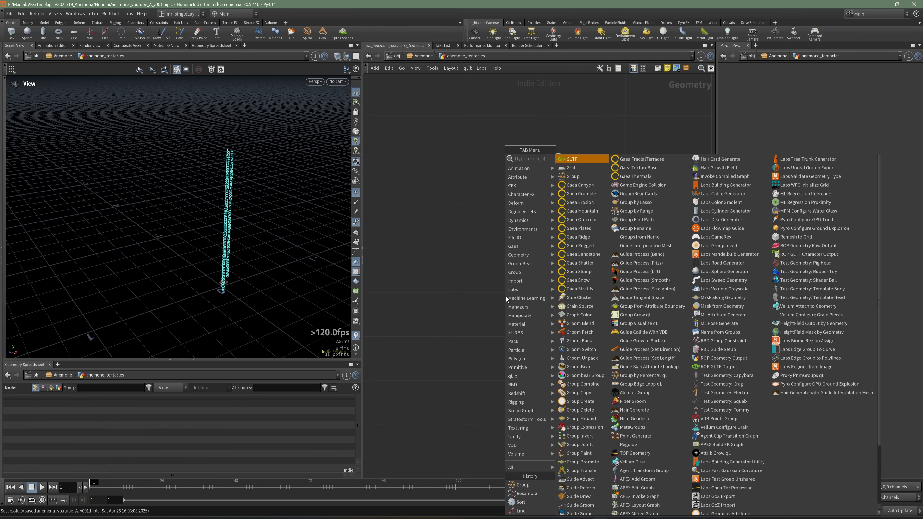
{"action": "left_click", "coordinate": [573, 168]}
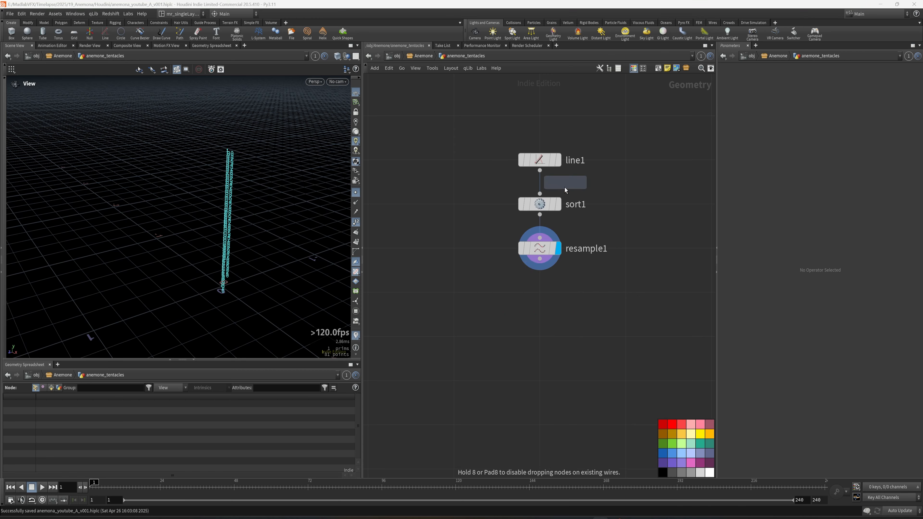
{"action": "left_click", "coordinate": [545, 265]}
{"action": "left_click_drag", "start_coordinate": [541, 259], "coordinate": [531, 282]}
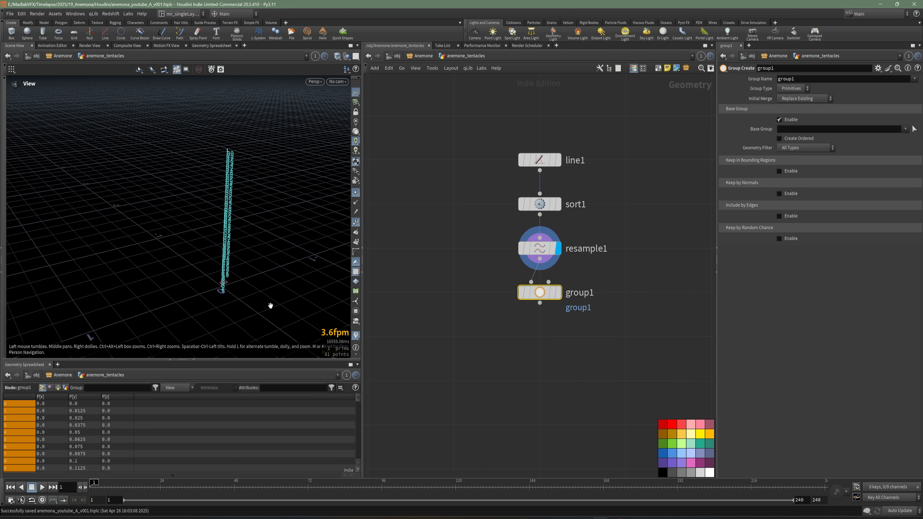
Step: Rename the Group node as group_root
{"action": "middle_click_drag", "start_coordinate": [234, 296], "coordinate": [204, 252]}
{"action": "scroll", "coordinate": [201, 251], "scroll_direction": "up", "scroll_amount": 6}
{"action": "left_click_drag", "start_coordinate": [201, 252], "coordinate": [235, 237]}
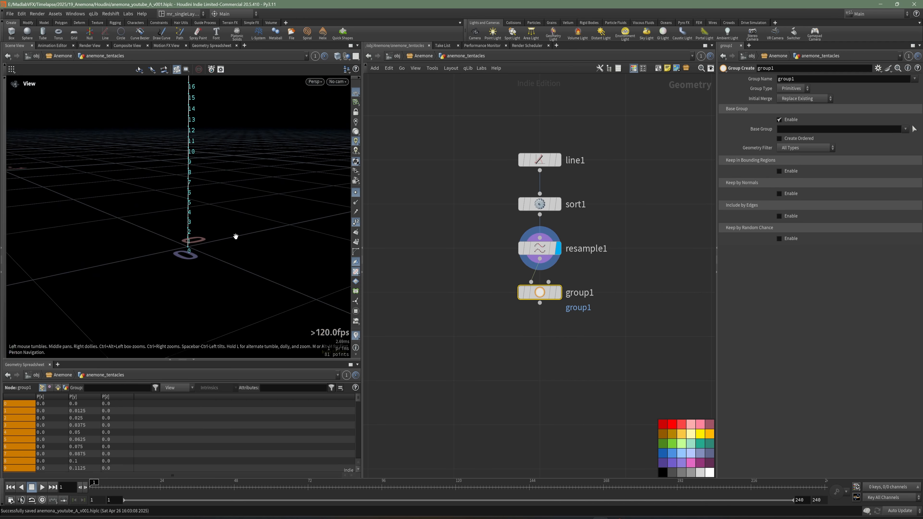
{"action": "double_click", "coordinate": [568, 294]}
{"action": "type", "text": "group_"}
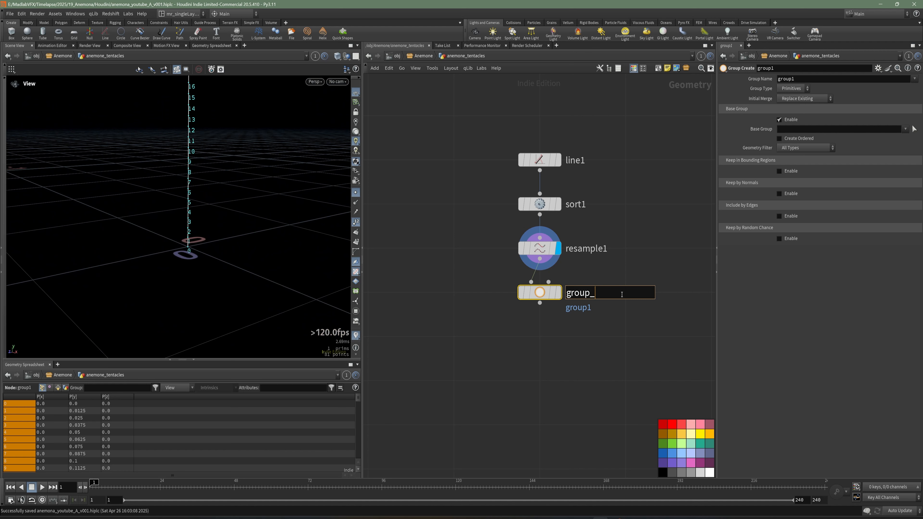
{"action": "type", "text": "root"}
{"action": "key", "text": "Return"}
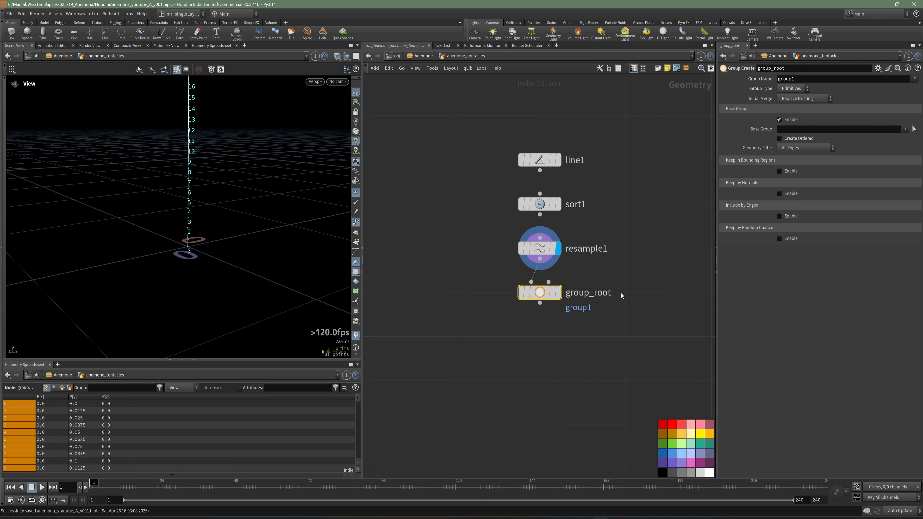
Step: Set the Group Name of group_root to $OS so that it follows the node name
{"action": "double_click", "coordinate": [787, 79]}
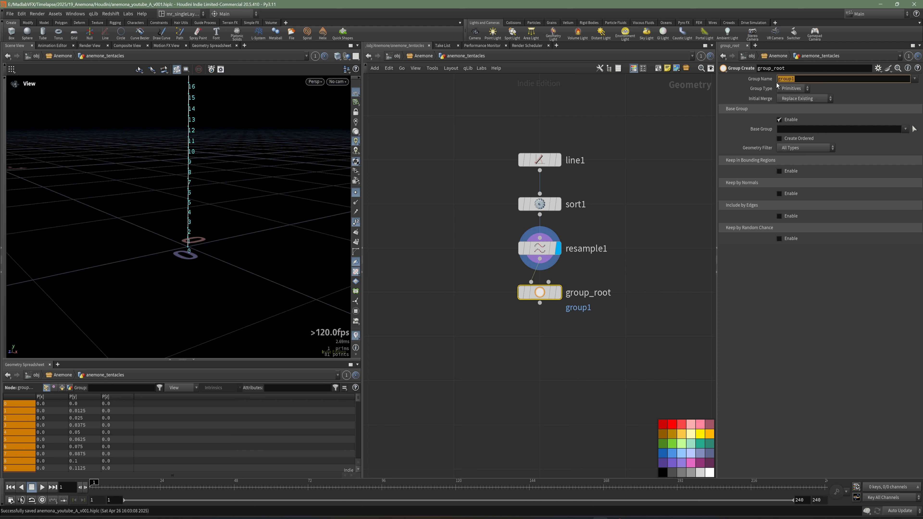
{"action": "type", "text": "$OS"}
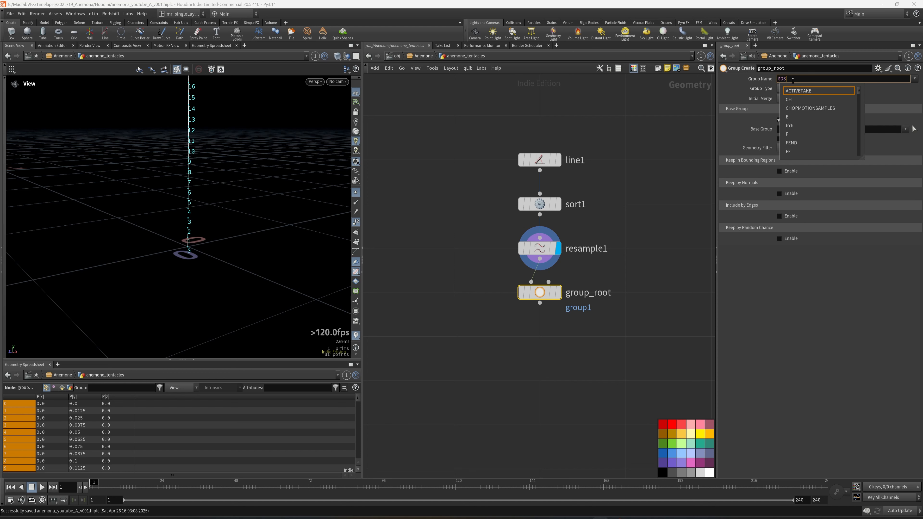
{"action": "key", "text": "Return"}
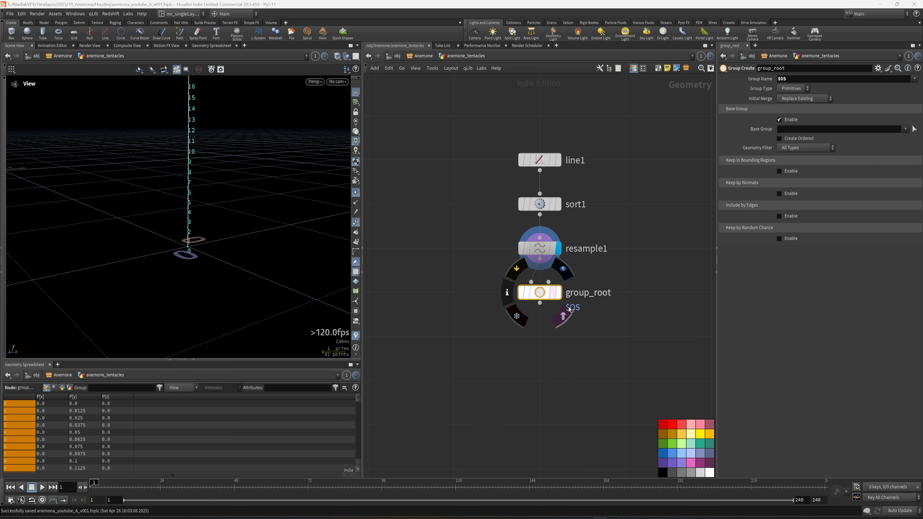
Step: Display group_root, set its Group Type to Points and its Base Group to point 0
{"action": "middle_click_drag", "start_coordinate": [575, 313], "coordinate": [542, 309]}
{"action": "key", "text": "r"}
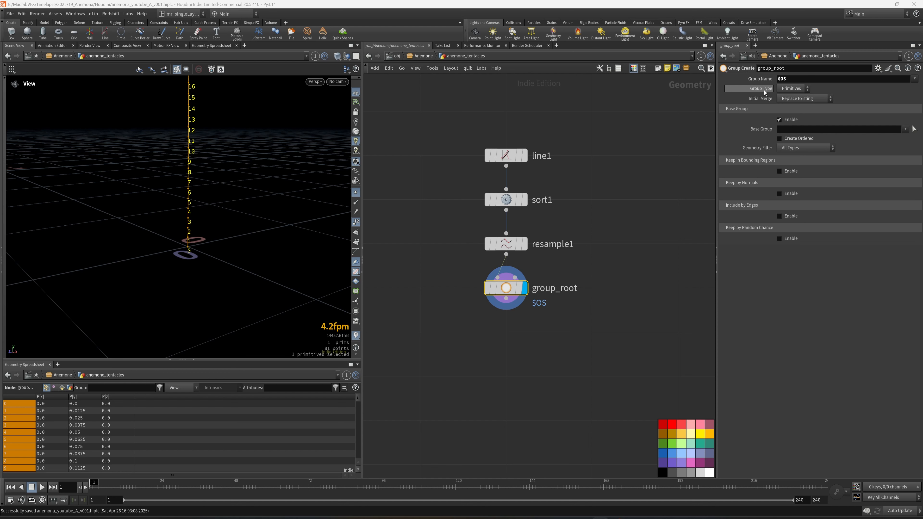
{"action": "left_click", "coordinate": [794, 89]}
{"action": "left_click", "coordinate": [787, 102]}
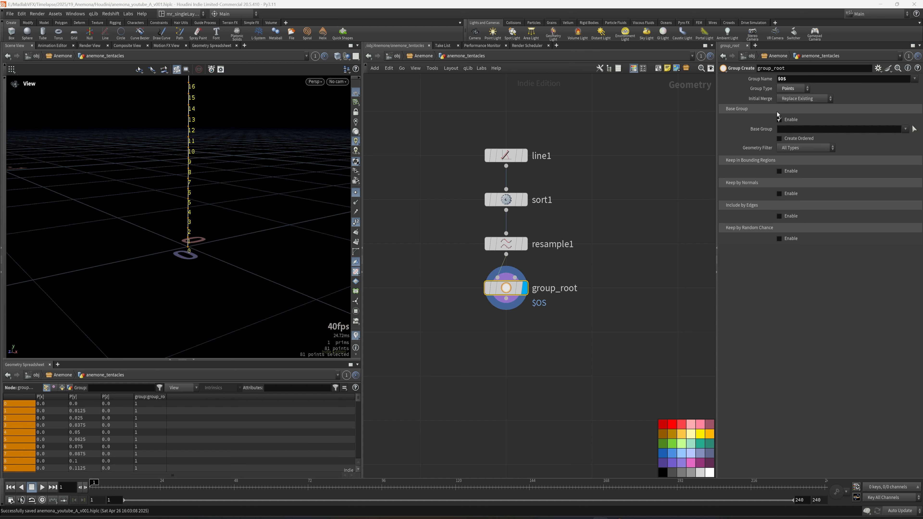
{"action": "left_click", "coordinate": [789, 131]}
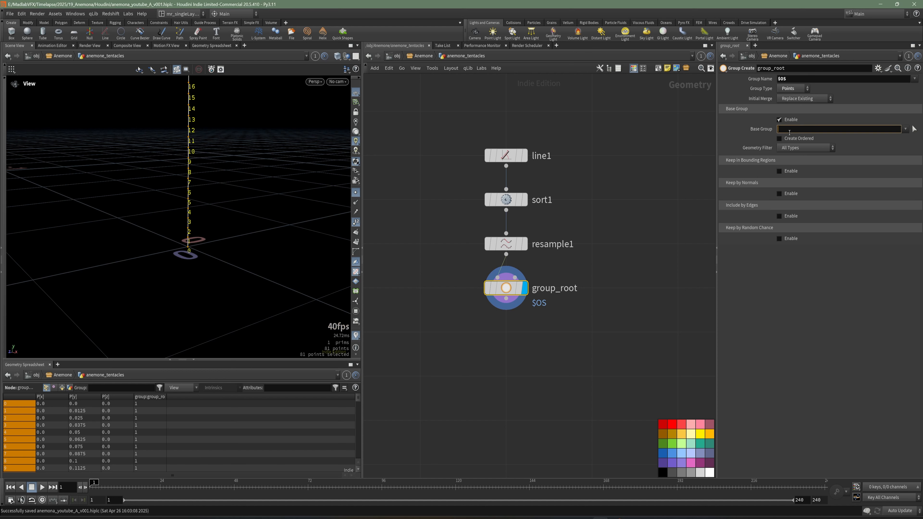
{"action": "key", "text": "Return"}
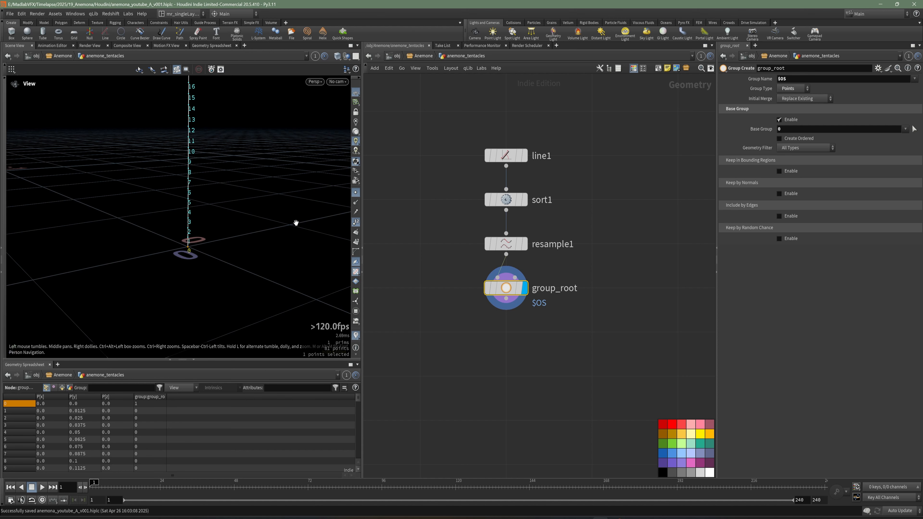
Step: Add a Sweep node below group_root, fed by its output, and display it
{"action": "right_click_drag", "start_coordinate": [202, 252], "coordinate": [162, 291]}
{"action": "left_click_drag", "start_coordinate": [161, 290], "coordinate": [196, 263]}
{"action": "middle_click_drag", "start_coordinate": [532, 339], "coordinate": [551, 331]}
{"action": "key", "text": "Tab"}
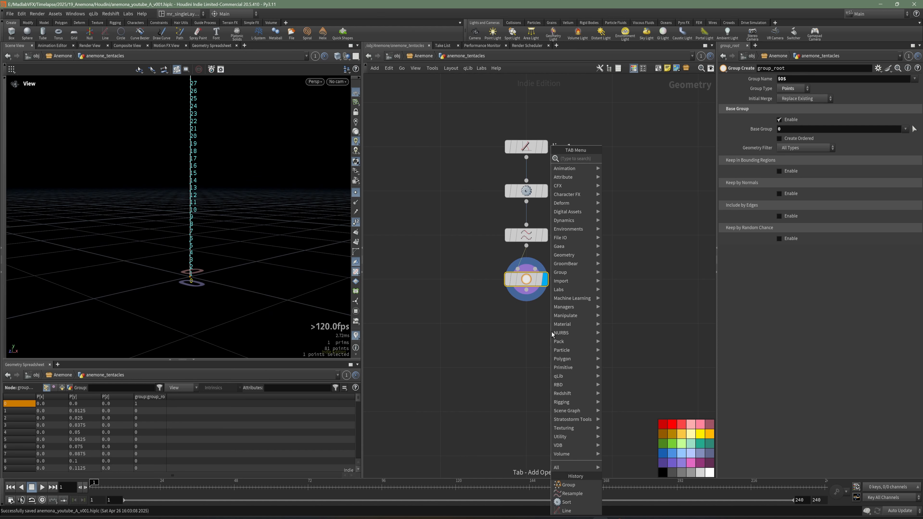
{"action": "type", "text": "sw"}
{"action": "left_click", "coordinate": [620, 158]}
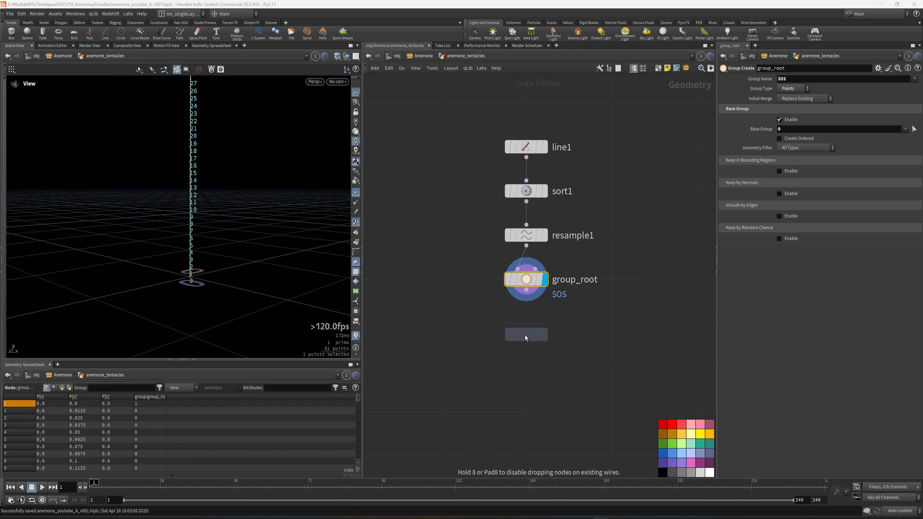
{"action": "left_click", "coordinate": [524, 336]}
{"action": "left_click_drag", "start_coordinate": [513, 331], "coordinate": [513, 320]}
{"action": "left_click", "coordinate": [544, 323]}
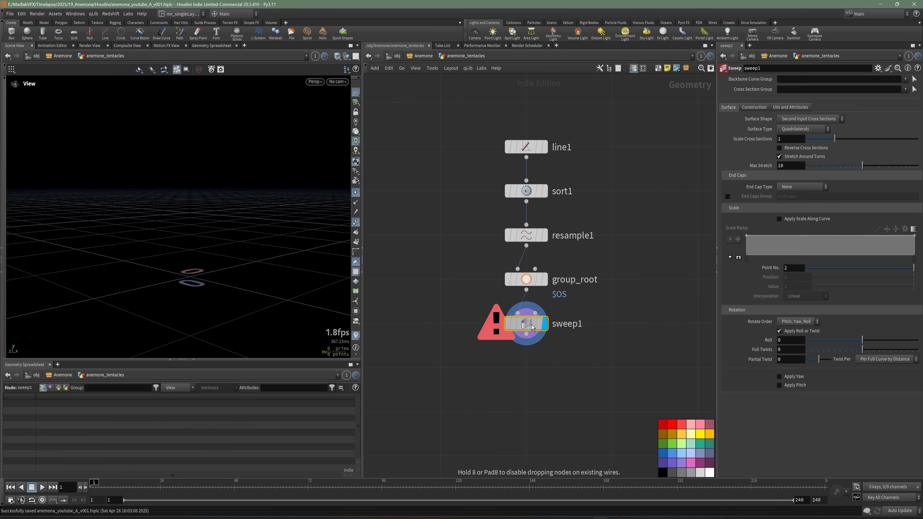
Step: Set the sweep's Surface Shape to Round Tube and hide the point numbers in the viewport
{"action": "left_click", "coordinate": [792, 123]}
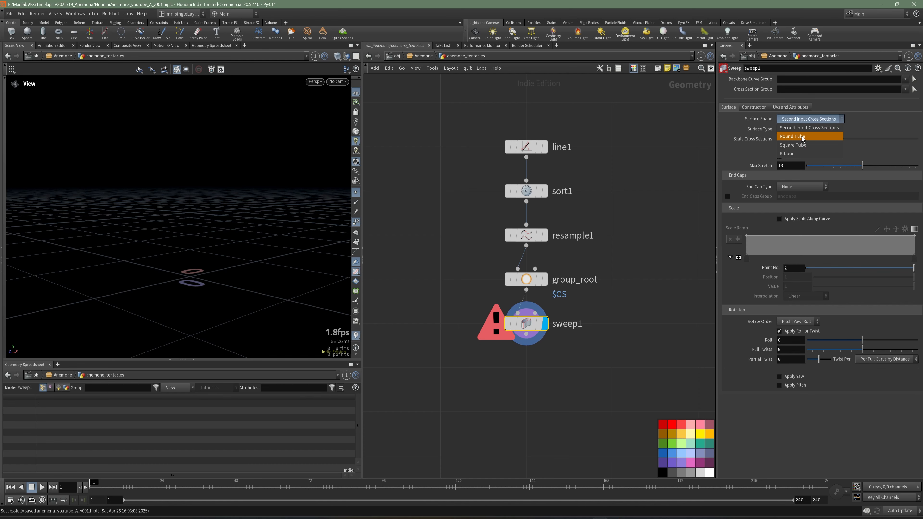
{"action": "left_click", "coordinate": [795, 136]}
{"action": "left_click_drag", "start_coordinate": [269, 239], "coordinate": [347, 233]}
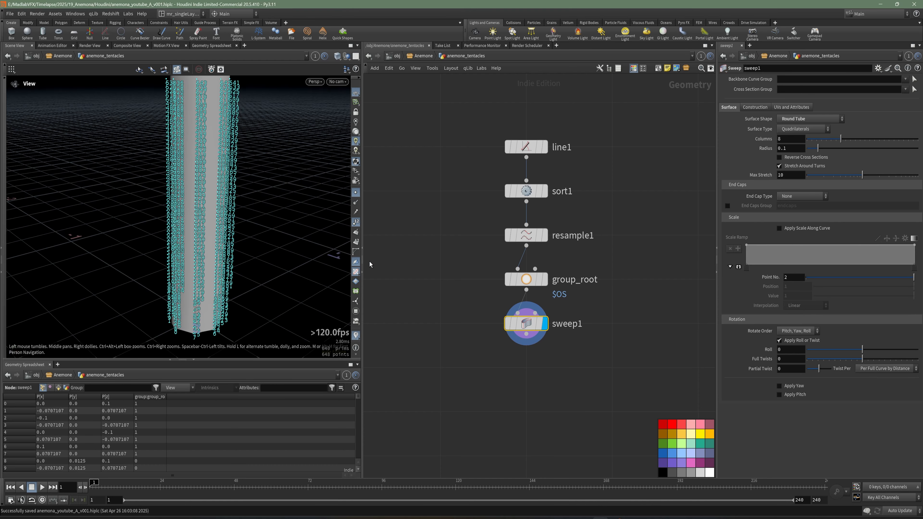
{"action": "left_click", "coordinate": [356, 222]}
Step: Set the sweep's End Cap Type to Grid and check the rounded tip in wireframe display
{"action": "left_click_drag", "start_coordinate": [334, 220], "coordinate": [254, 221]}
{"action": "left_click_drag", "start_coordinate": [232, 360], "coordinate": [232, 400]}
{"action": "left_click_drag", "start_coordinate": [227, 258], "coordinate": [221, 291]}
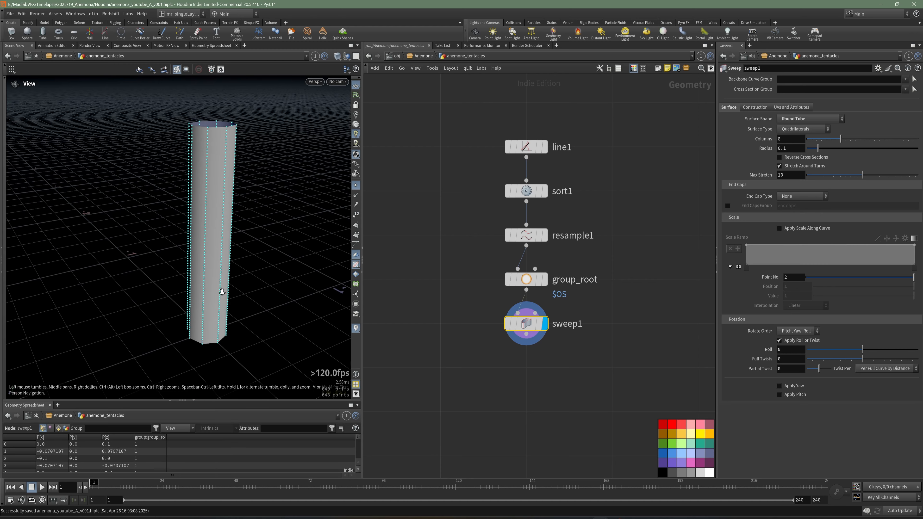
{"action": "middle_click_drag", "start_coordinate": [220, 291], "coordinate": [196, 327]}
{"action": "right_click_drag", "start_coordinate": [196, 328], "coordinate": [203, 240]}
{"action": "left_click_drag", "start_coordinate": [202, 251], "coordinate": [194, 228]}
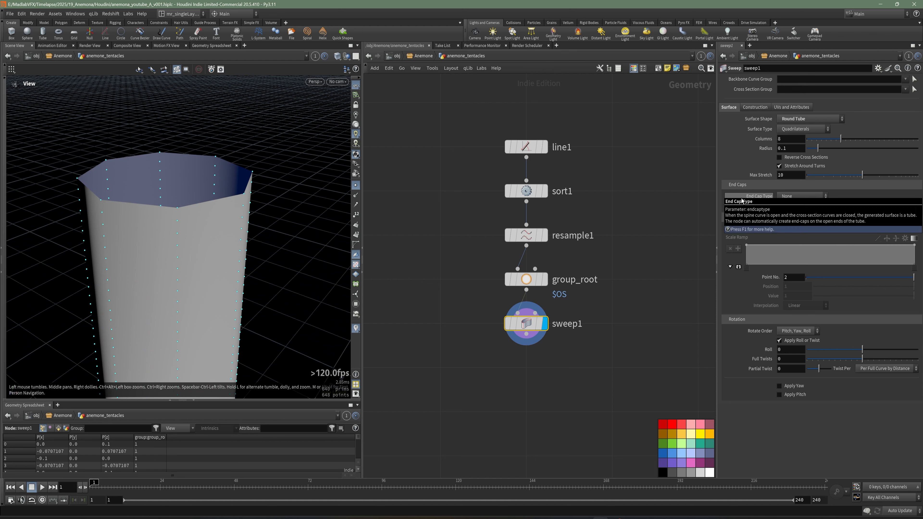
{"action": "left_click", "coordinate": [794, 197]}
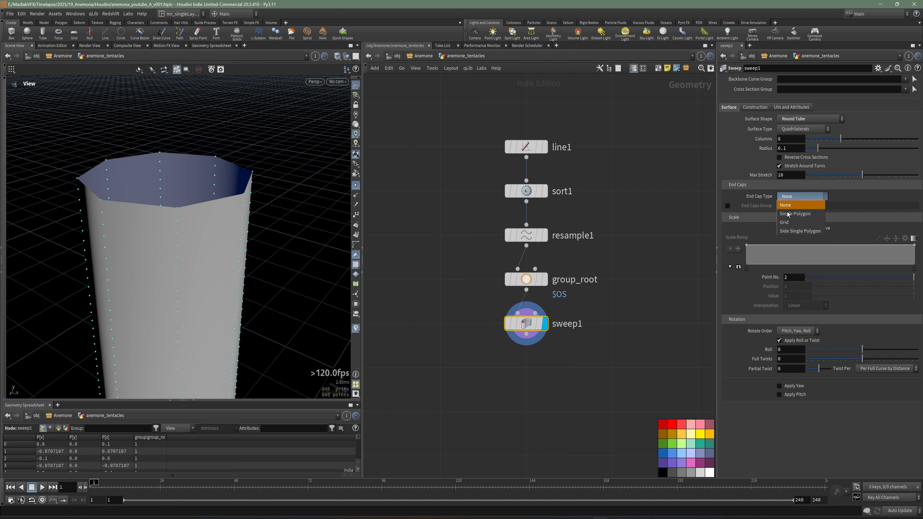
{"action": "left_click", "coordinate": [786, 222]}
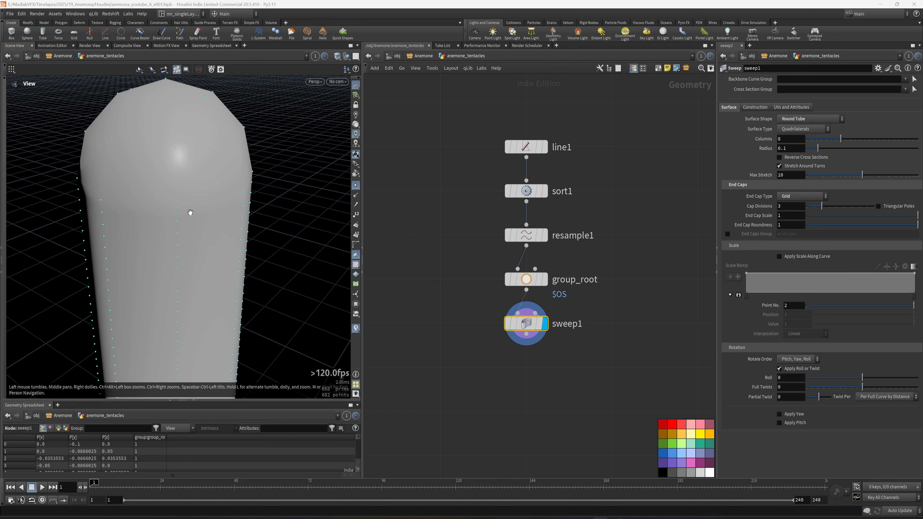
{"action": "scroll", "coordinate": [191, 196], "scroll_direction": "down", "scroll_amount": 5}
{"action": "key", "text": "w"}
{"action": "key", "text": "w"}
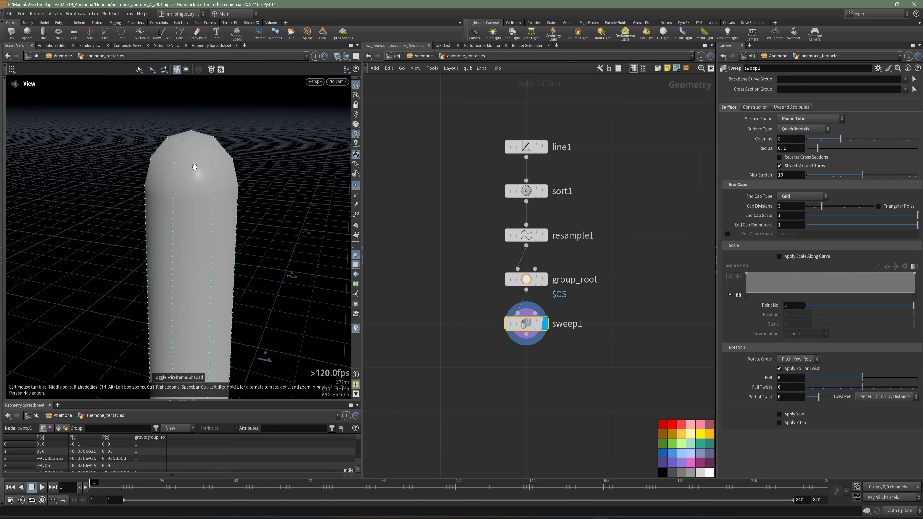
{"action": "left_click_drag", "start_coordinate": [195, 167], "coordinate": [204, 194]}
Step: Enable Apply Scale Along Curve on the sweep and enlarge its scale ramp, with the tube shown in front view
{"action": "middle_click_drag", "start_coordinate": [591, 392], "coordinate": [586, 368]}
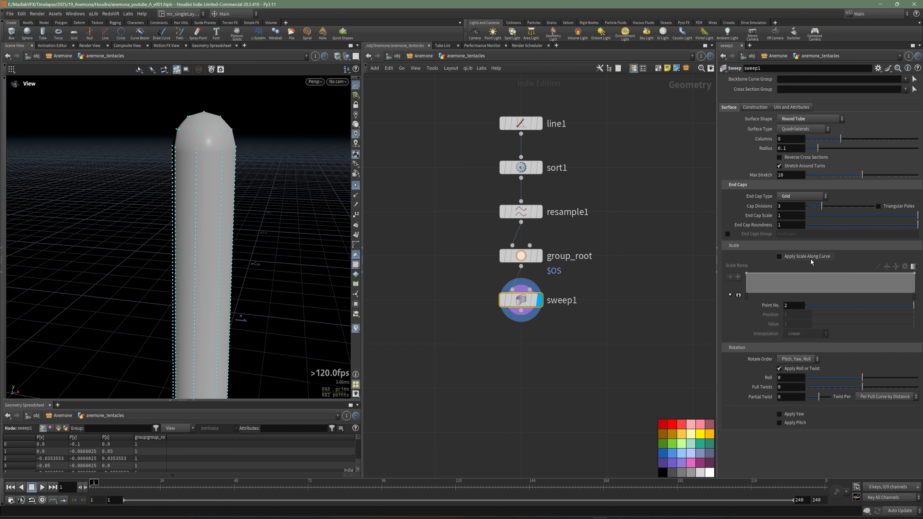
{"action": "left_click_drag", "start_coordinate": [241, 264], "coordinate": [241, 231]}
{"action": "key", "text": "space+2"}
{"action": "scroll", "coordinate": [241, 231], "scroll_direction": "down", "scroll_amount": 3}
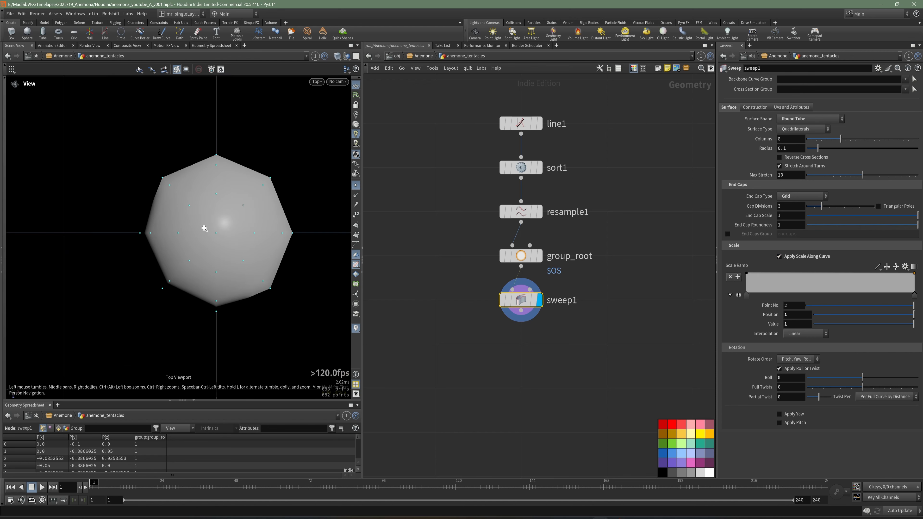
{"action": "scroll", "coordinate": [210, 230], "scroll_direction": "up", "scroll_amount": 3}
{"action": "key", "text": "space+3"}
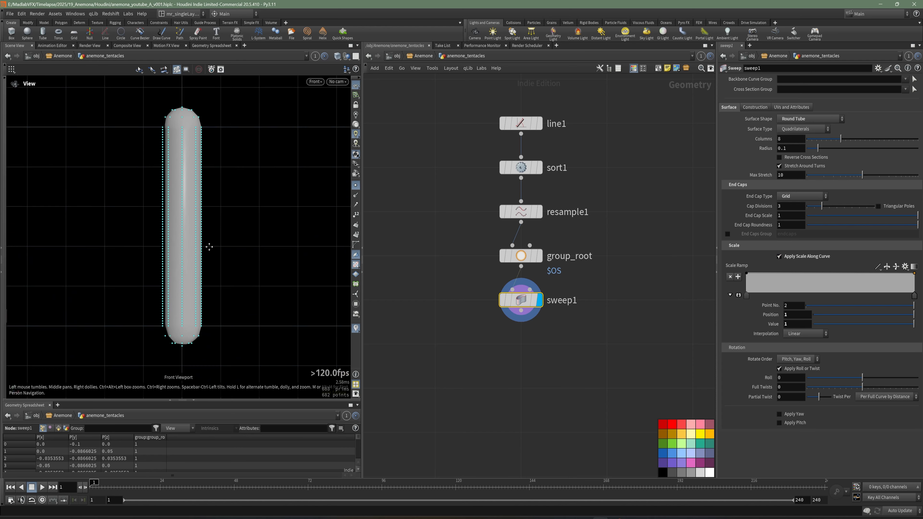
{"action": "middle_click_drag", "start_coordinate": [227, 247], "coordinate": [231, 250]}
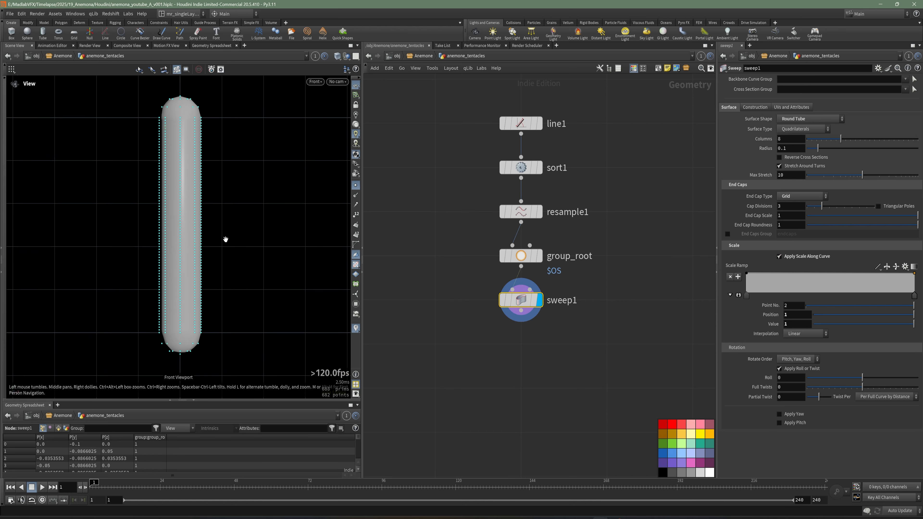
{"action": "left_click", "coordinate": [739, 296]}
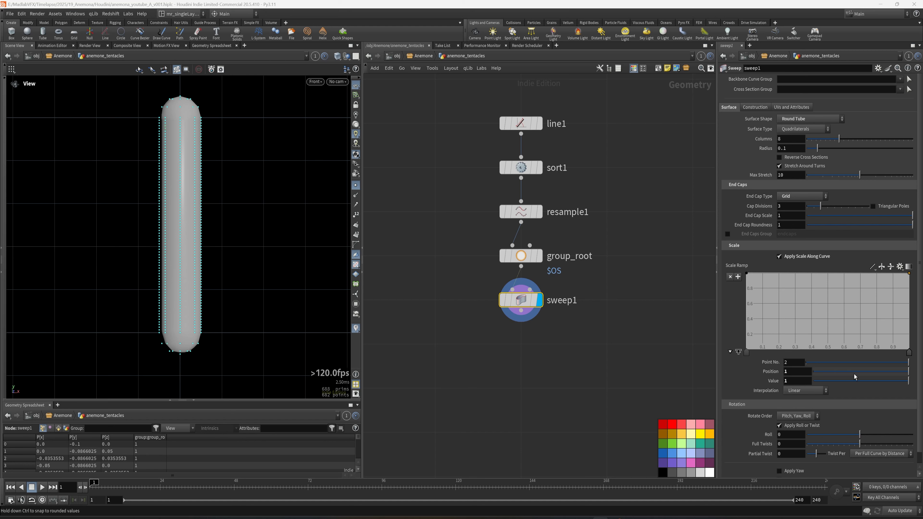
Step: Lower the first point of the scale ramp to a value of 0.5 to narrow the tentacle's base
{"action": "left_click_drag", "start_coordinate": [748, 274], "coordinate": [738, 342]}
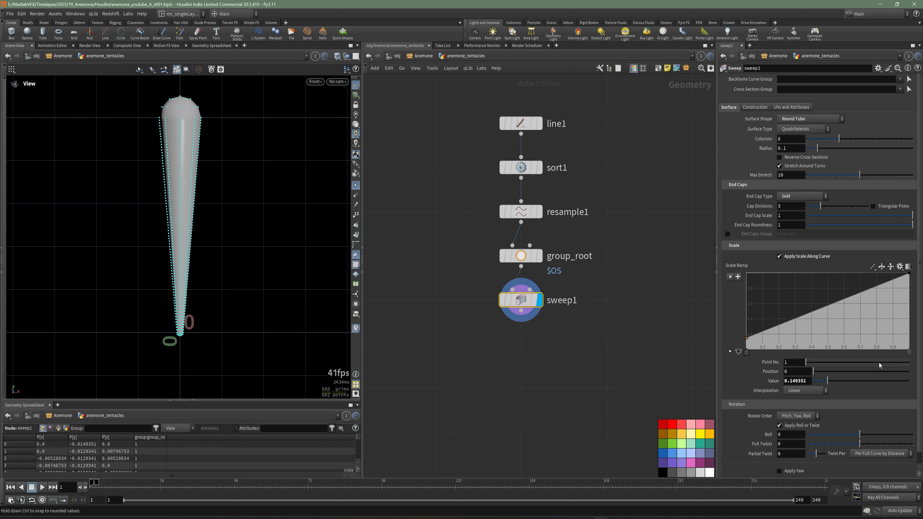
{"action": "left_click_drag", "start_coordinate": [809, 381], "coordinate": [773, 381]}
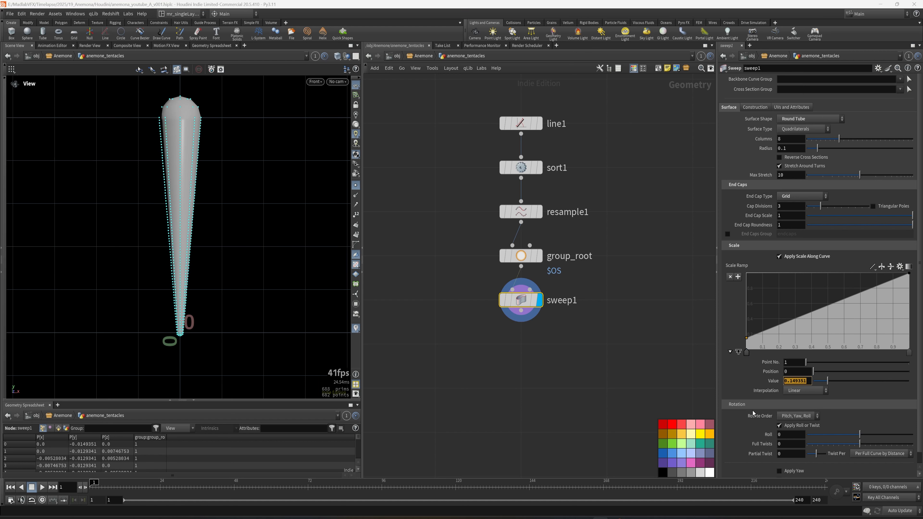
{"action": "type", "text": "0.5"}
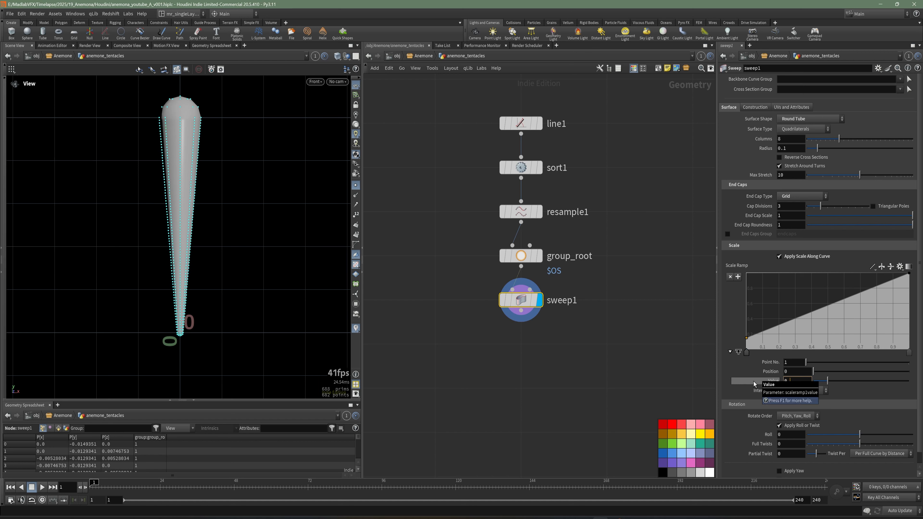
{"action": "key", "text": "Return"}
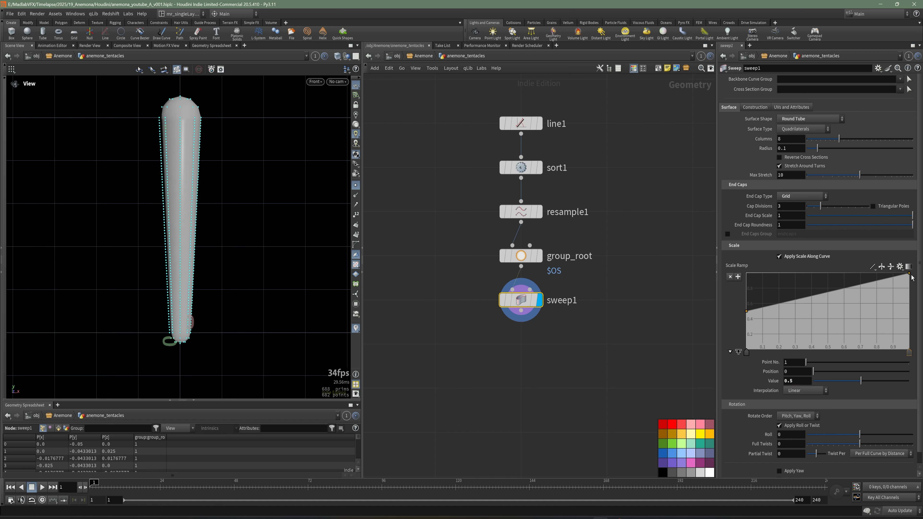
Step: Add a middle ramp point at position about 0.42 and value about 0.33, and set the ramp interpolation to B-Spline
{"action": "left_click_drag", "start_coordinate": [813, 303], "coordinate": [816, 327]}
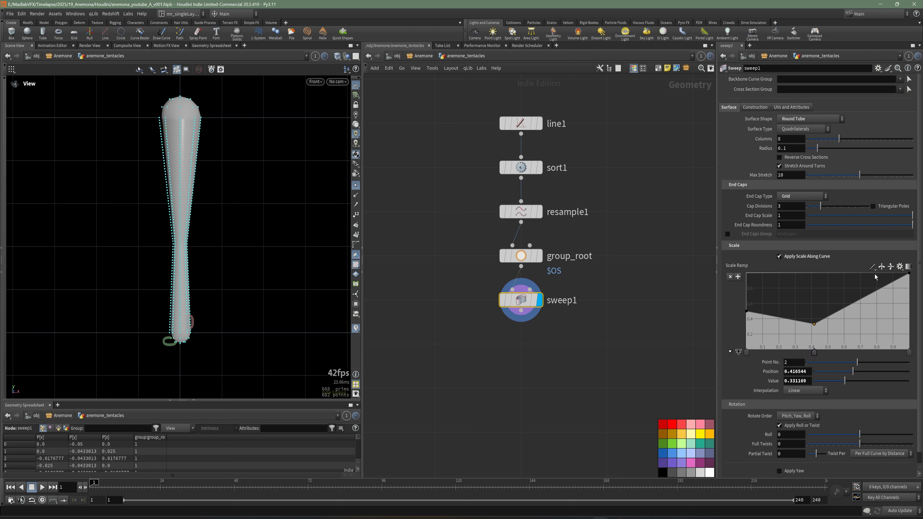
{"action": "left_click", "coordinate": [873, 266]}
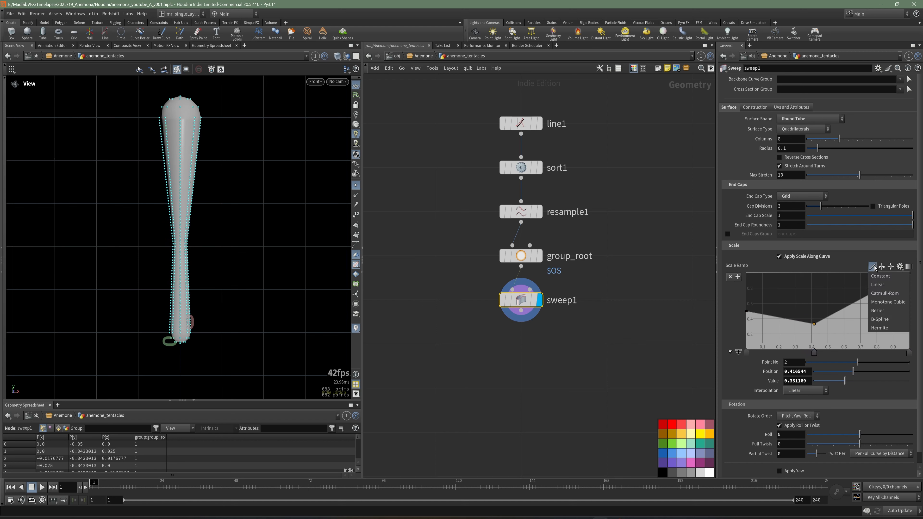
{"action": "left_click", "coordinate": [887, 320]}
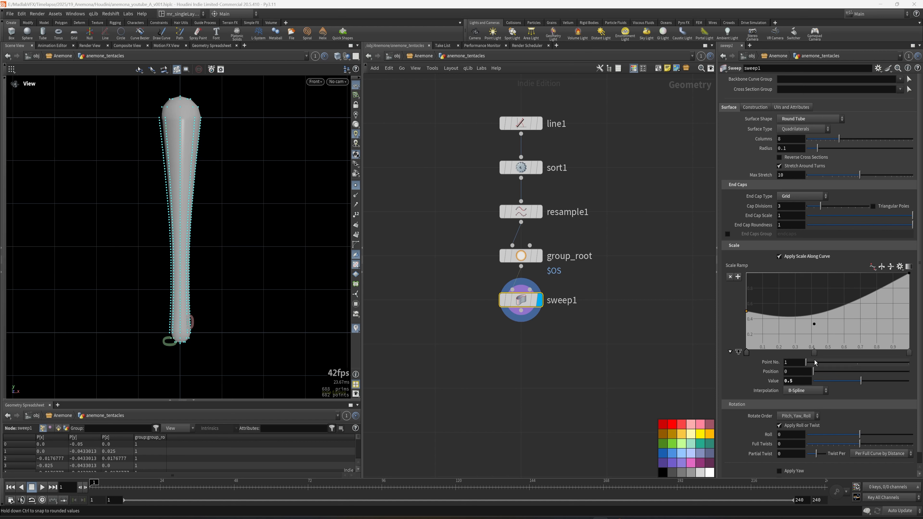
Step: Set the middle scale ramp point to position 0.32 and value 0.37
{"action": "left_click", "coordinate": [815, 352]}
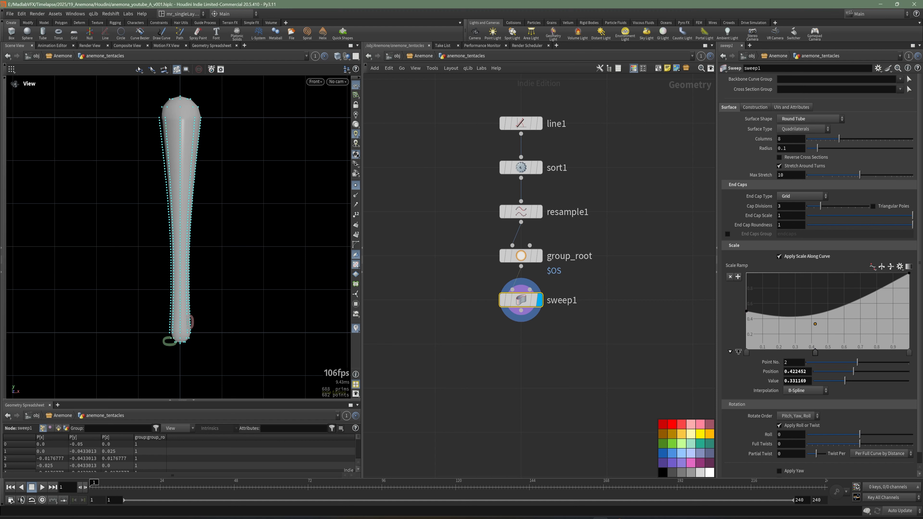
{"action": "left_click", "coordinate": [796, 371]}
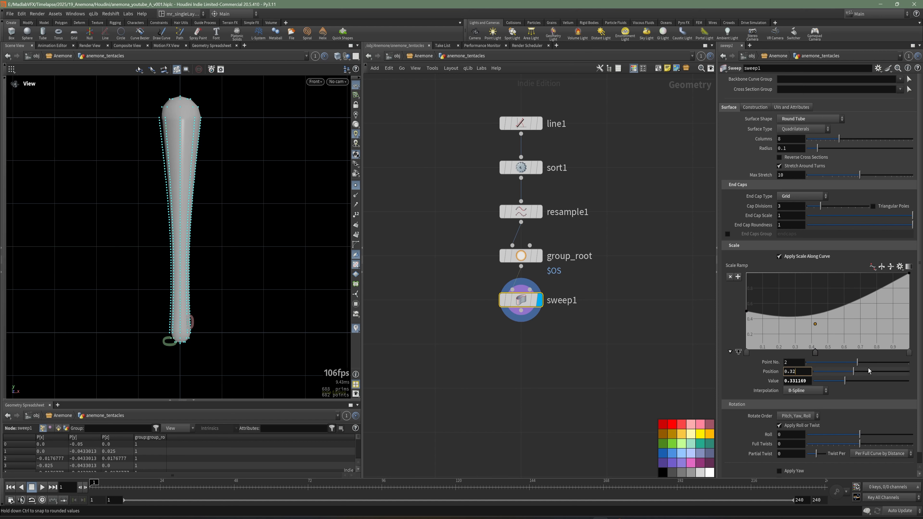
{"action": "type", "text": "0.32"}
{"action": "key", "text": "Return"}
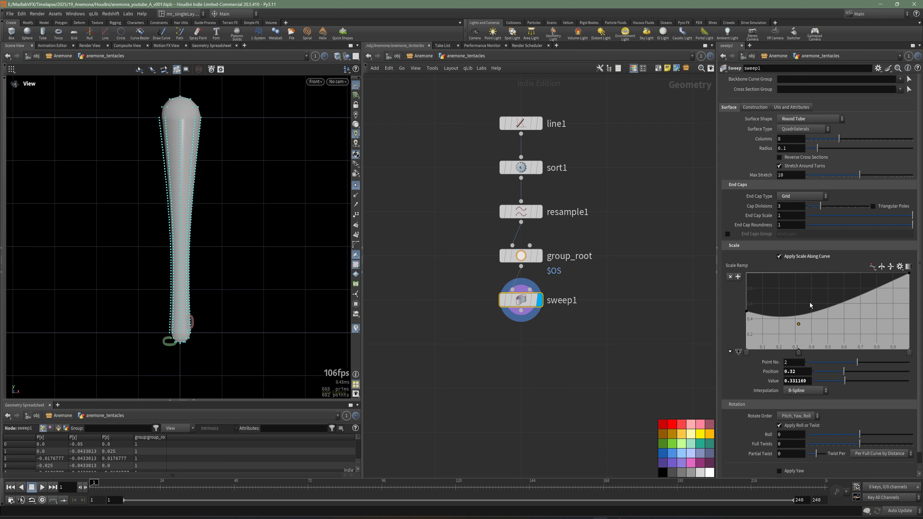
{"action": "left_click_drag", "start_coordinate": [807, 381], "coordinate": [790, 381]}
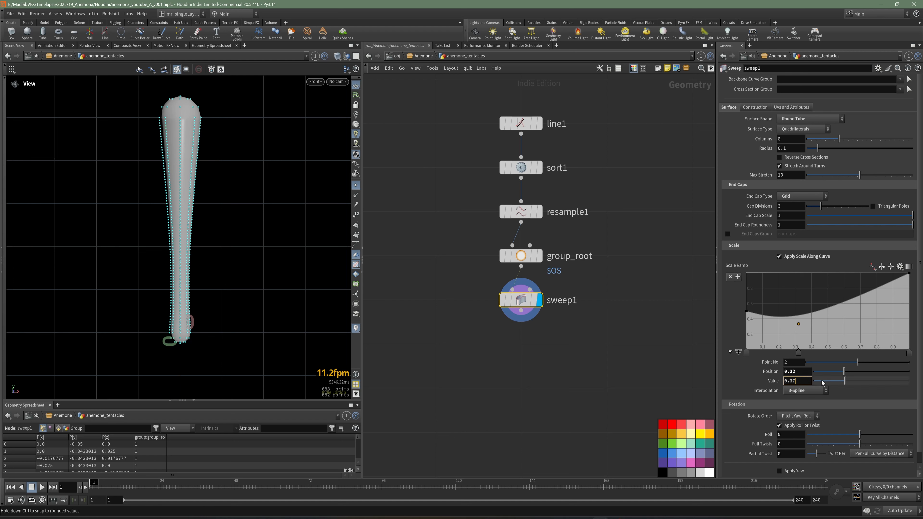
{"action": "key", "text": "Return"}
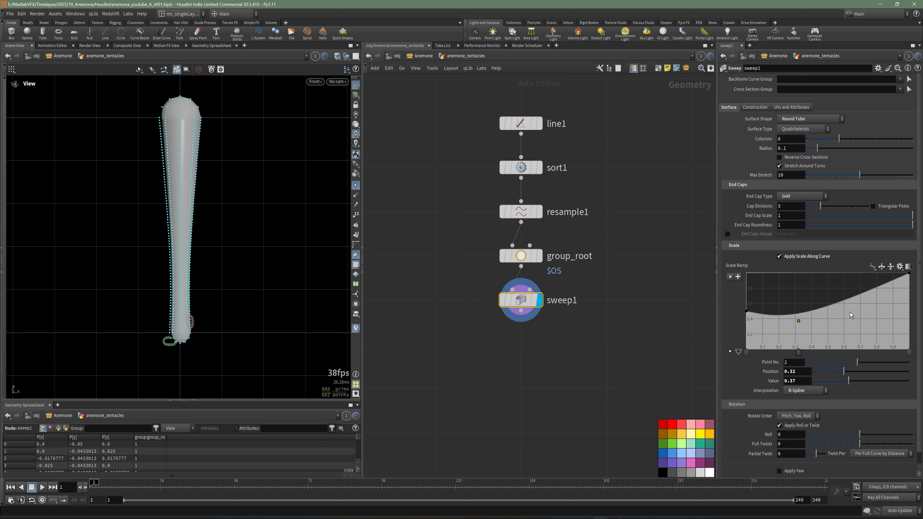
Step: Add a third scale ramp point before the tip with position 0.73 and value 0.15, and widen the parameter pane
{"action": "left_click_drag", "start_coordinate": [863, 309], "coordinate": [878, 336]}
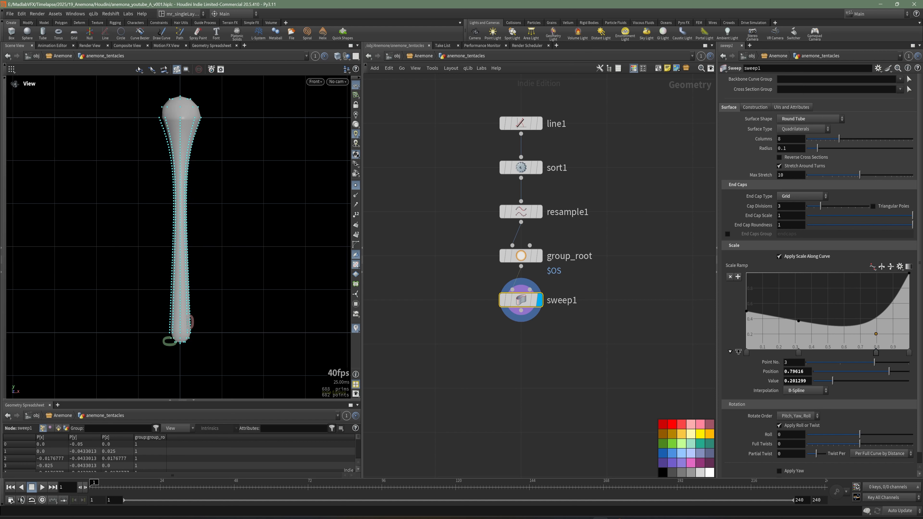
{"action": "double_click", "coordinate": [803, 371]}
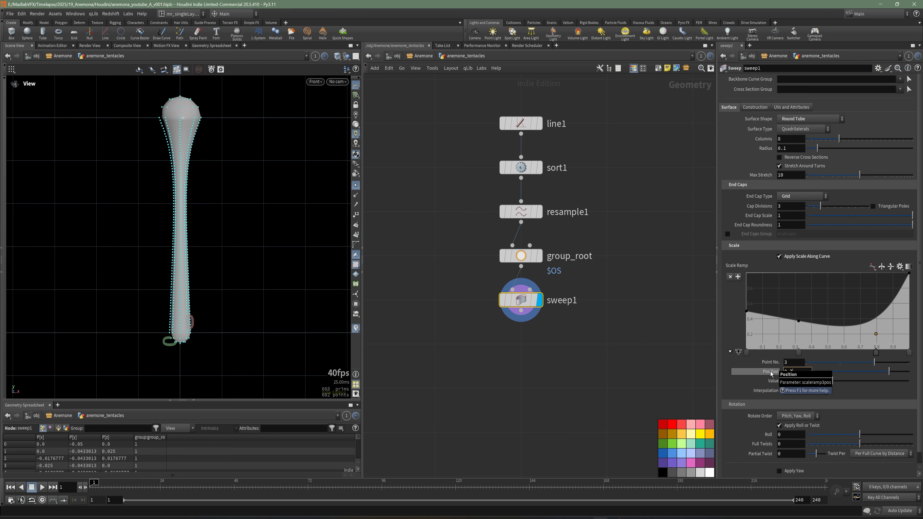
{"action": "type", "text": "0.73"}
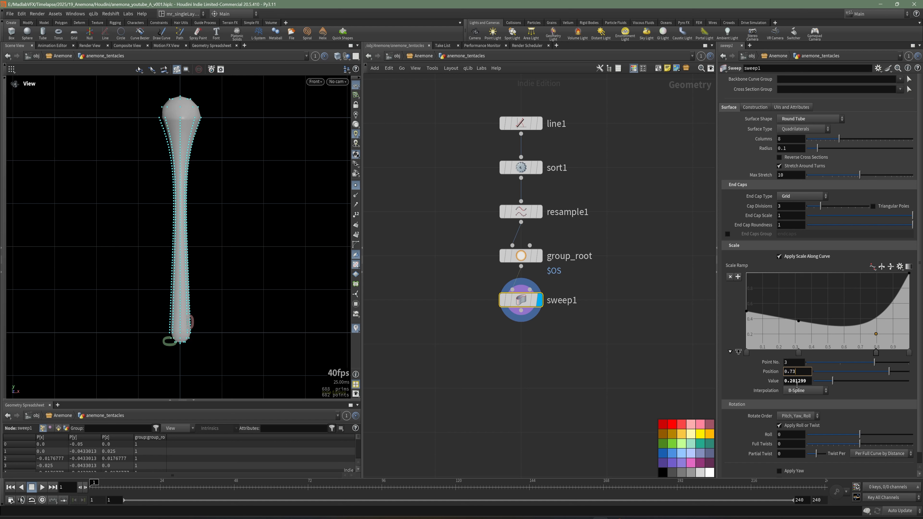
{"action": "key", "text": "Return"}
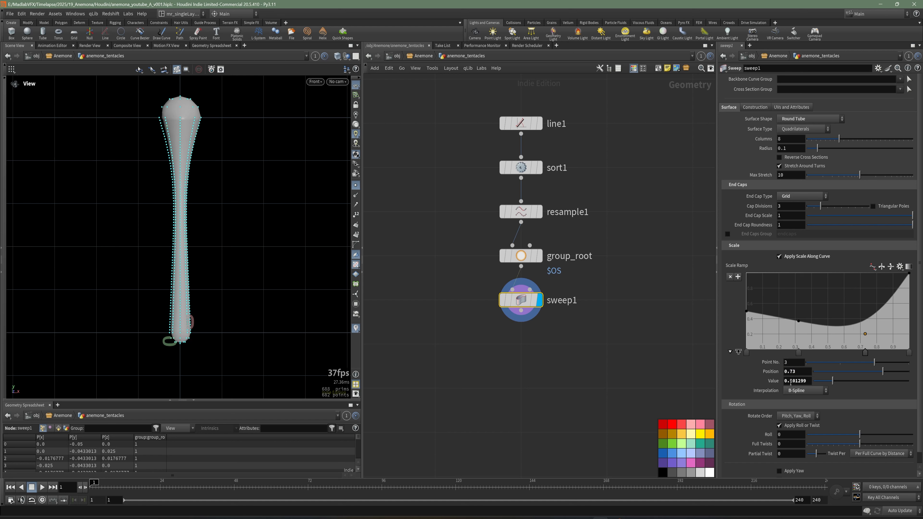
{"action": "left_click_drag", "start_coordinate": [788, 381], "coordinate": [842, 383]}
{"action": "type", "text": "1"}
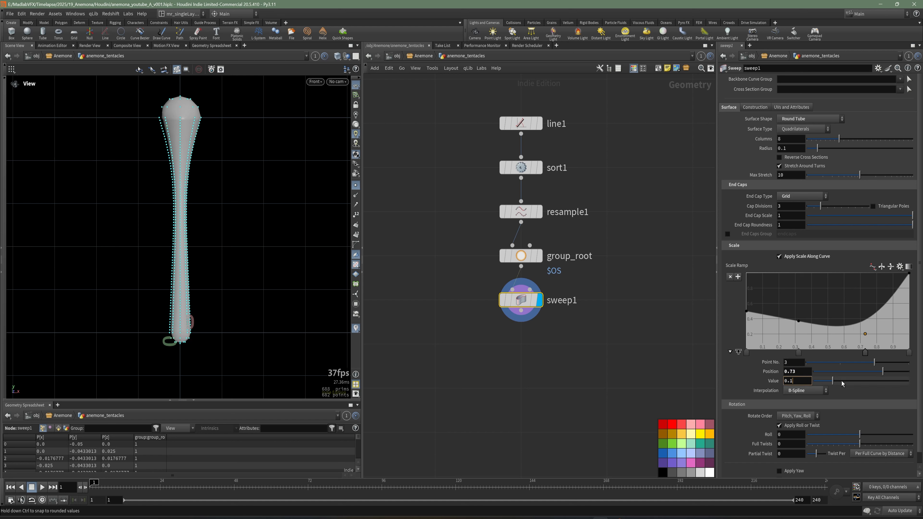
{"action": "type", "text": "5"}
{"action": "key", "text": "Return"}
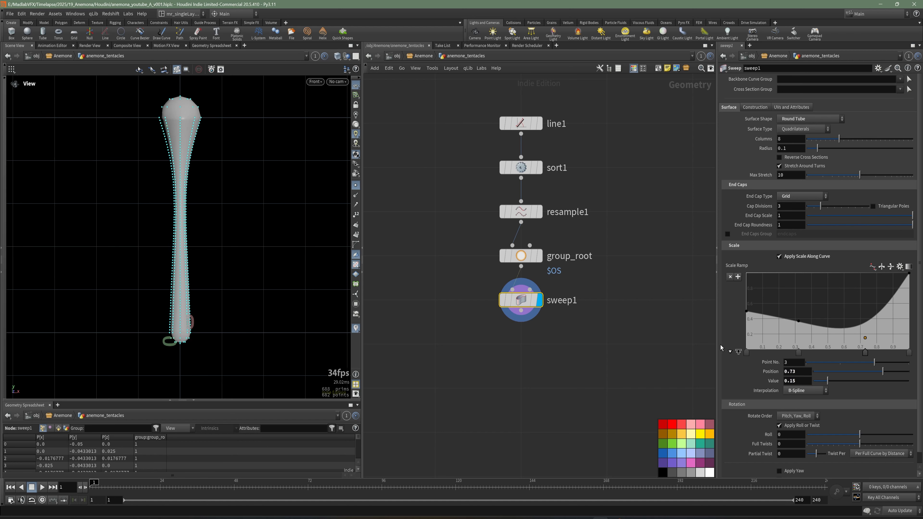
{"action": "left_click_drag", "start_coordinate": [717, 348], "coordinate": [596, 355]}
{"action": "scroll", "coordinate": [231, 196], "scroll_direction": "up", "scroll_amount": 8}
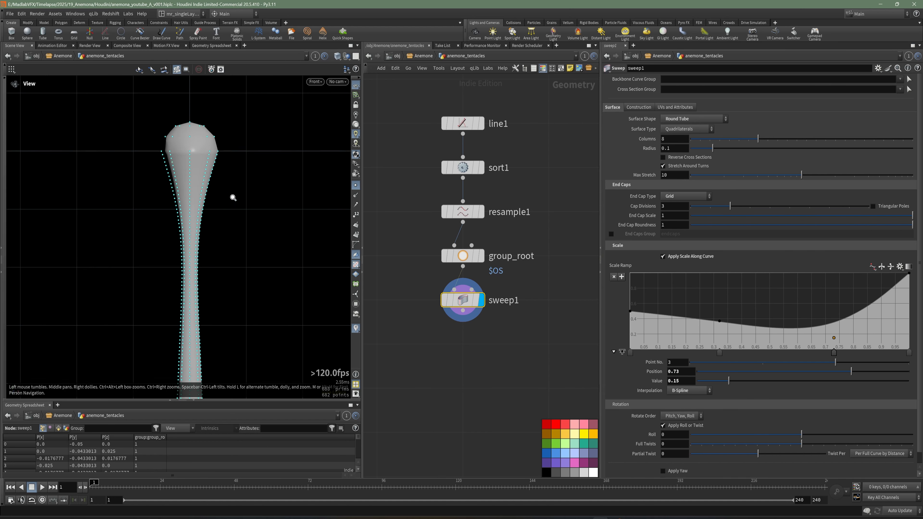
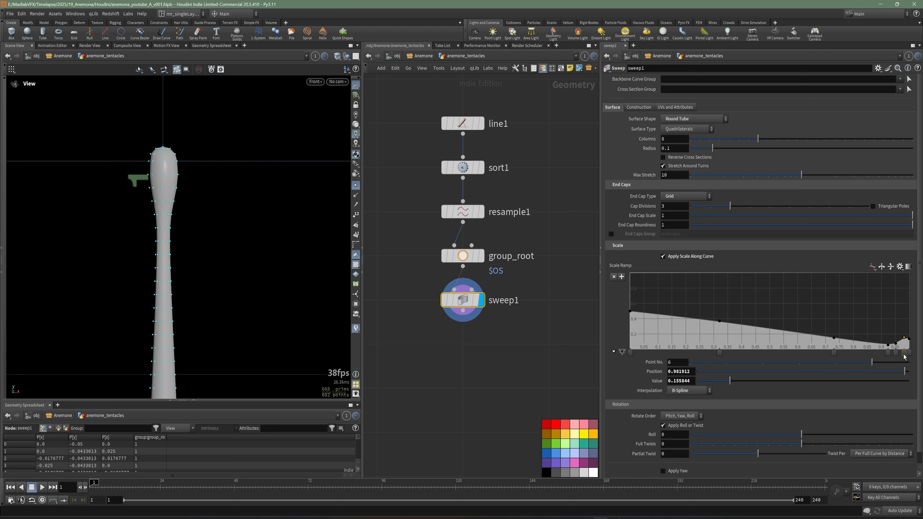
Step: Turn off the point display, check the whole tentacle's silhouette, and save the scene
{"action": "right_click_drag", "start_coordinate": [284, 219], "coordinate": [226, 254]}
{"action": "middle_click_drag", "start_coordinate": [226, 256], "coordinate": [172, 184]}
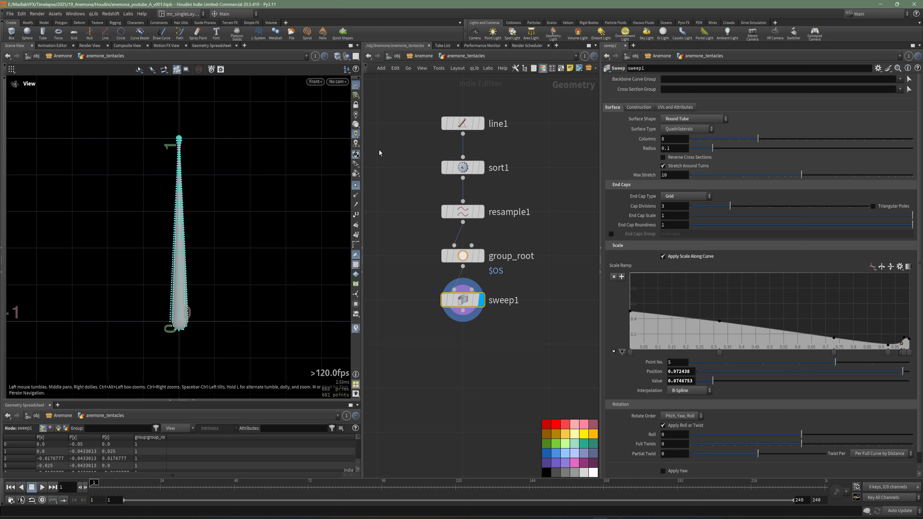
{"action": "left_click", "coordinate": [357, 186]}
{"action": "mouse_move", "coordinate": [207, 180]}
{"action": "right_mouse_down"}
{"action": "mouse_move", "coordinate": [249, 183]}
{"action": "mouse_move", "coordinate": [213, 170]}
{"action": "right_mouse_up"}
{"action": "key", "text": "ctrl+s"}
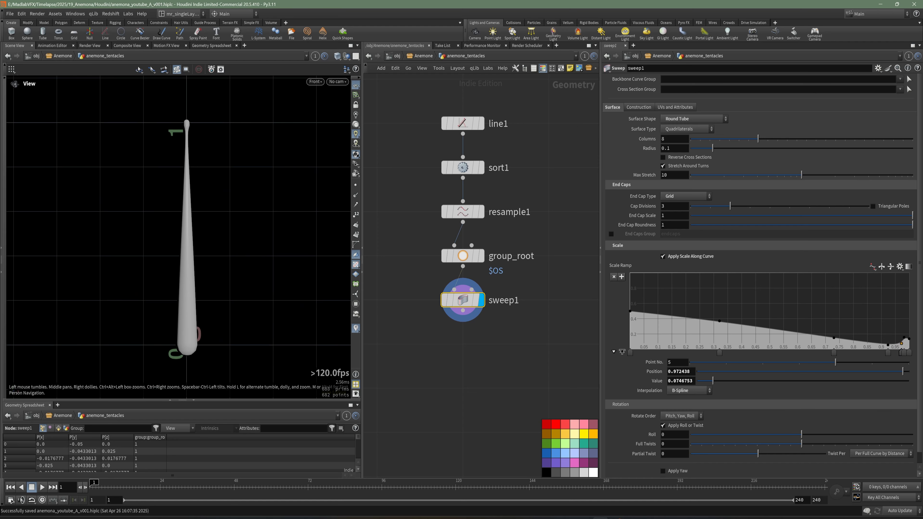
Step: Examine the tentacle shapes in the anemone reference photo in the image viewer, return to Houdini and save the scene
{"action": "left_click", "coordinate": [474, 518]}
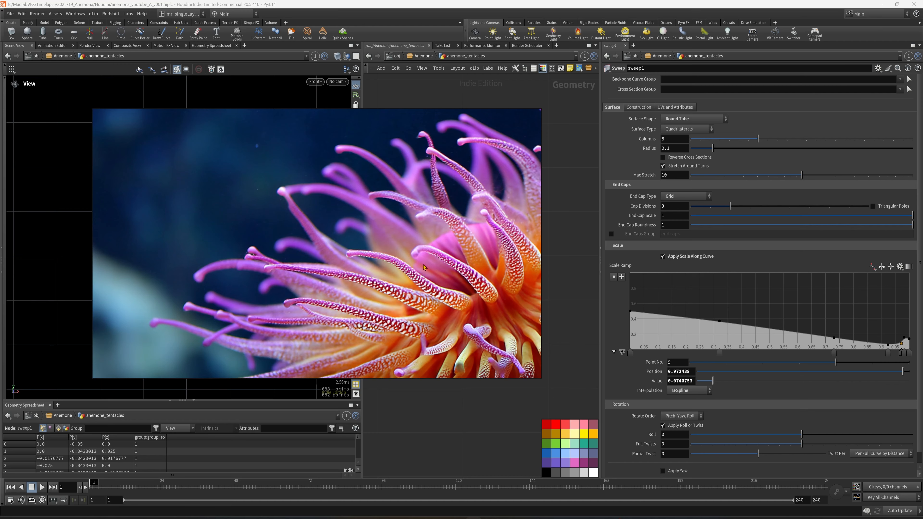
{"action": "scroll", "coordinate": [408, 285], "scroll_direction": "down", "scroll_amount": 2}
{"action": "middle_click_drag", "start_coordinate": [409, 285], "coordinate": [324, 237]}
{"action": "scroll", "coordinate": [324, 236], "scroll_direction": "down", "scroll_amount": 4}
{"action": "scroll", "coordinate": [432, 269], "scroll_direction": "up", "scroll_amount": 5}
{"action": "middle_click_drag", "start_coordinate": [432, 268], "coordinate": [417, 303]}
{"action": "scroll", "coordinate": [417, 303], "scroll_direction": "down", "scroll_amount": 2}
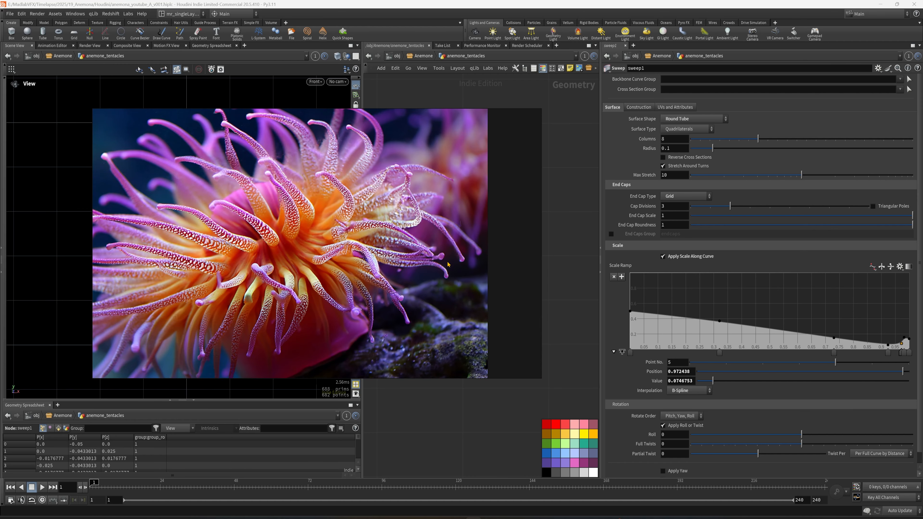
{"action": "scroll", "coordinate": [449, 265], "scroll_direction": "up", "scroll_amount": 4}
{"action": "scroll", "coordinate": [448, 264], "scroll_direction": "down", "scroll_amount": 4}
{"action": "left_click", "coordinate": [507, 115]}
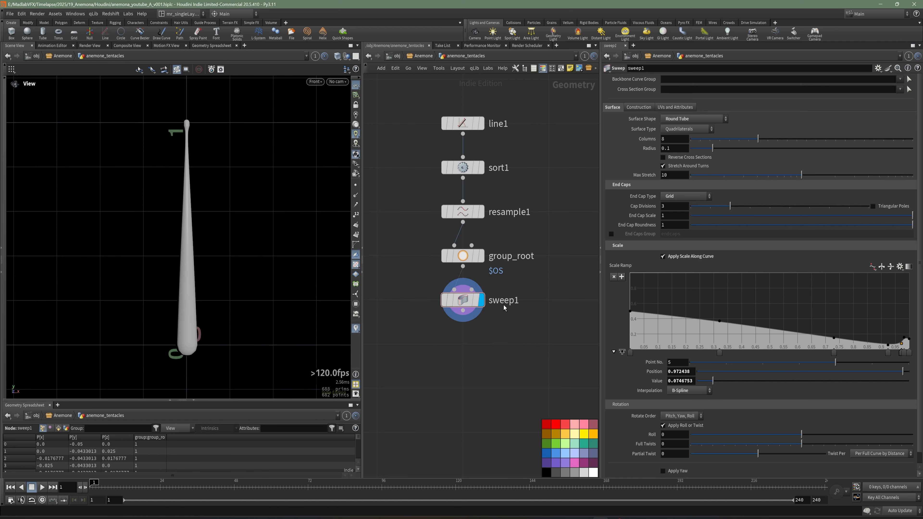
{"action": "key", "text": "ctrl+s"}
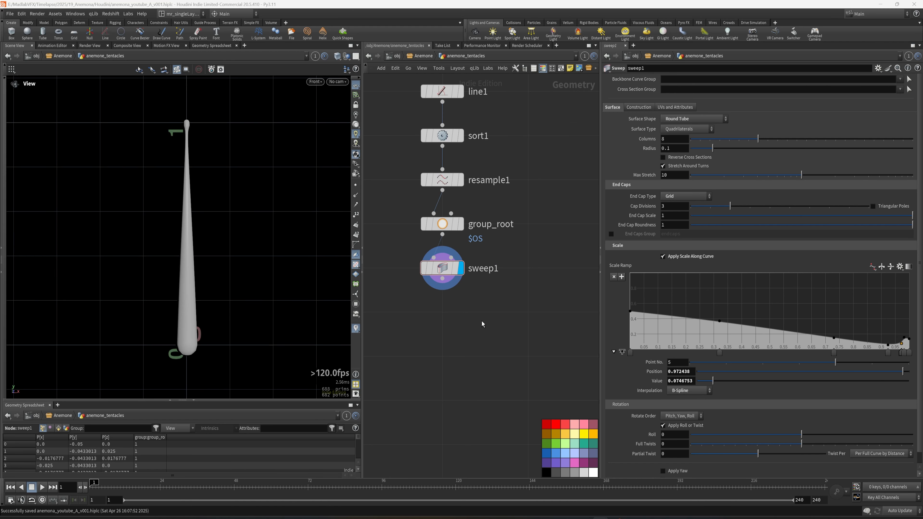
{"action": "middle_click_drag", "start_coordinate": [433, 327], "coordinate": [459, 306]}
{"action": "key", "text": "Tab"}
{"action": "type", "text": "t"}
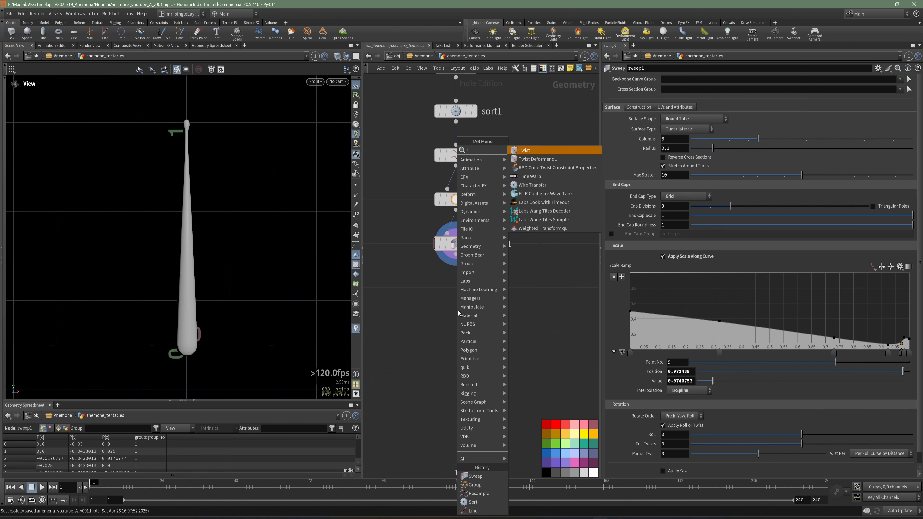
{"action": "key", "text": "Escape"}
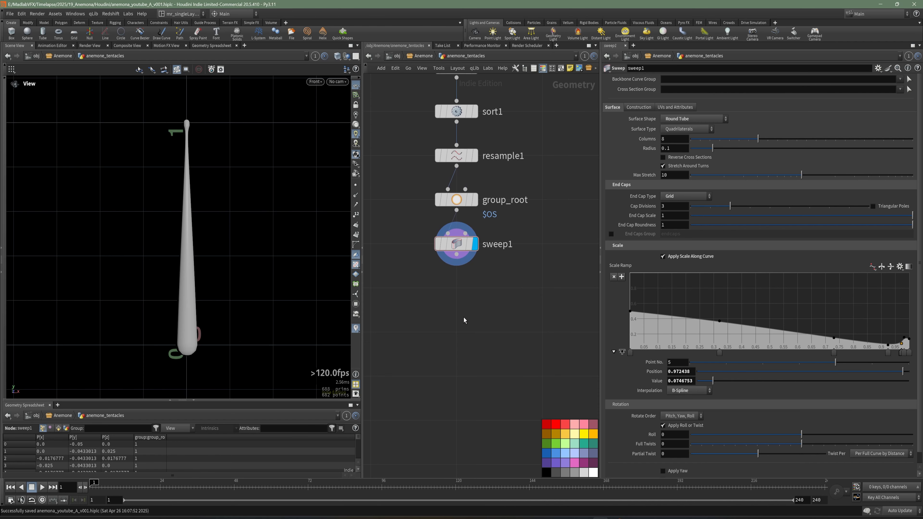
Step: Add a UV Texture node below sweep1, connected to its output, and display it
{"action": "key", "text": "Tab"}
{"action": "type", "text": "uv"}
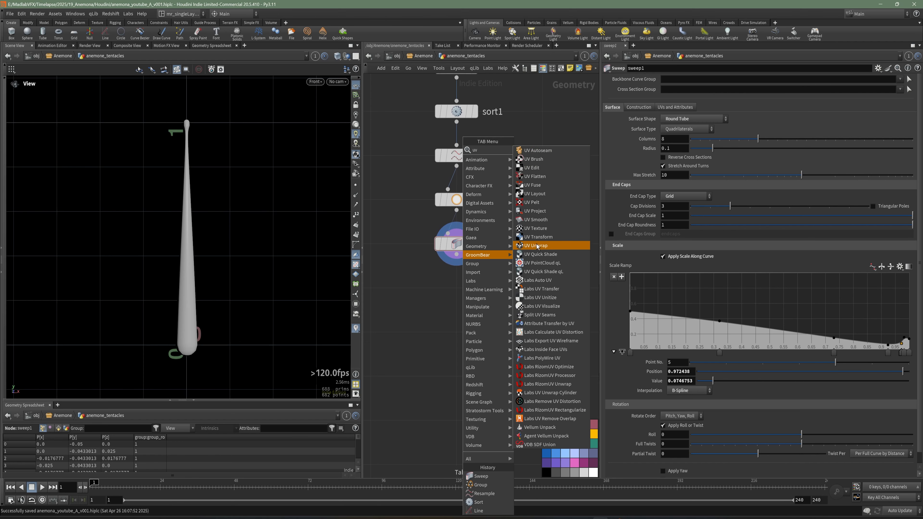
{"action": "left_click", "coordinate": [532, 230]}
{"action": "left_click", "coordinate": [454, 291]}
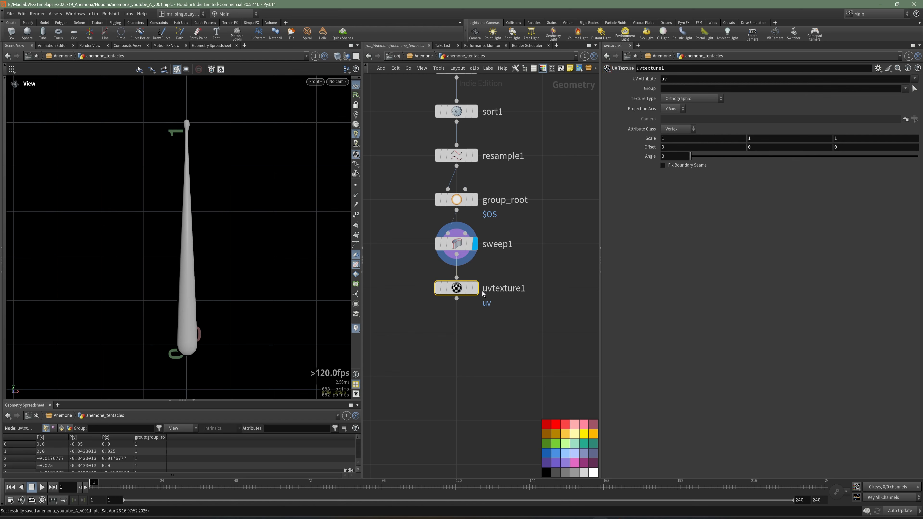
Step: Set the UV Texture node's texture type to Cylindrical and inspect the projection on the tentacle
{"action": "left_click_drag", "start_coordinate": [139, 213], "coordinate": [202, 248]}
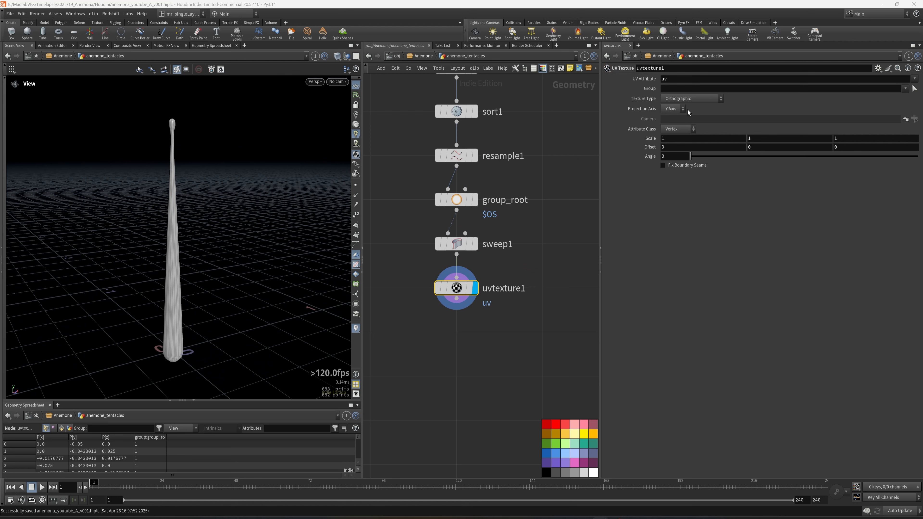
{"action": "left_click", "coordinate": [691, 98]}
{"action": "left_click", "coordinate": [684, 125]}
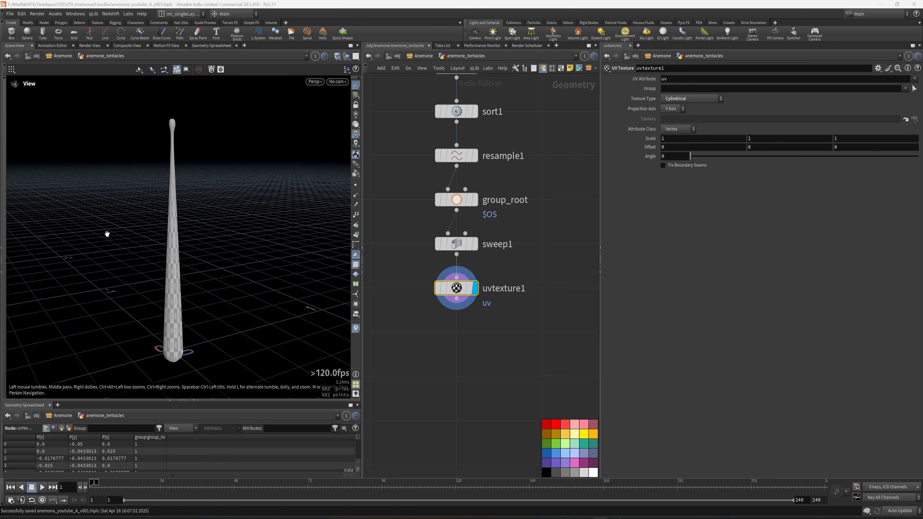
{"action": "left_click_drag", "start_coordinate": [107, 234], "coordinate": [236, 204]}
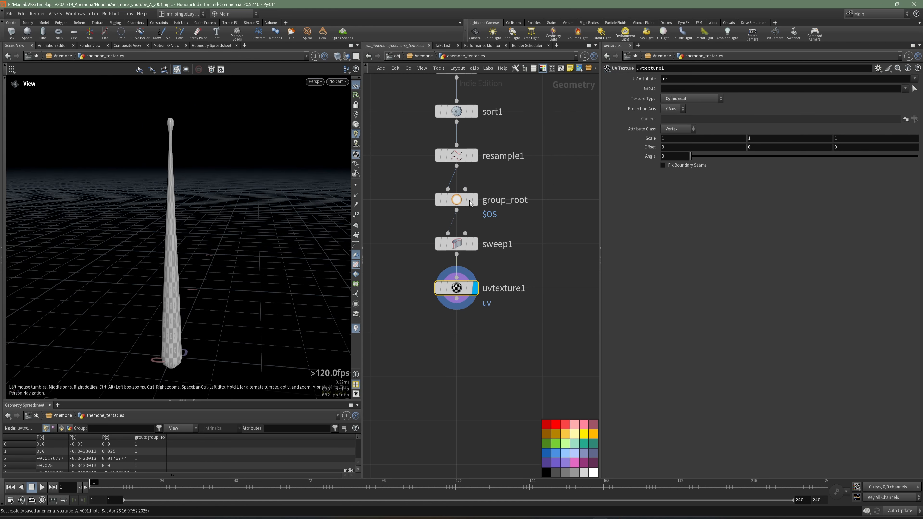
{"action": "mouse_move", "coordinate": [216, 237]}
{"action": "left_mouse_down"}
{"action": "mouse_move", "coordinate": [198, 241]}
{"action": "mouse_move", "coordinate": [215, 247]}
{"action": "left_mouse_up"}
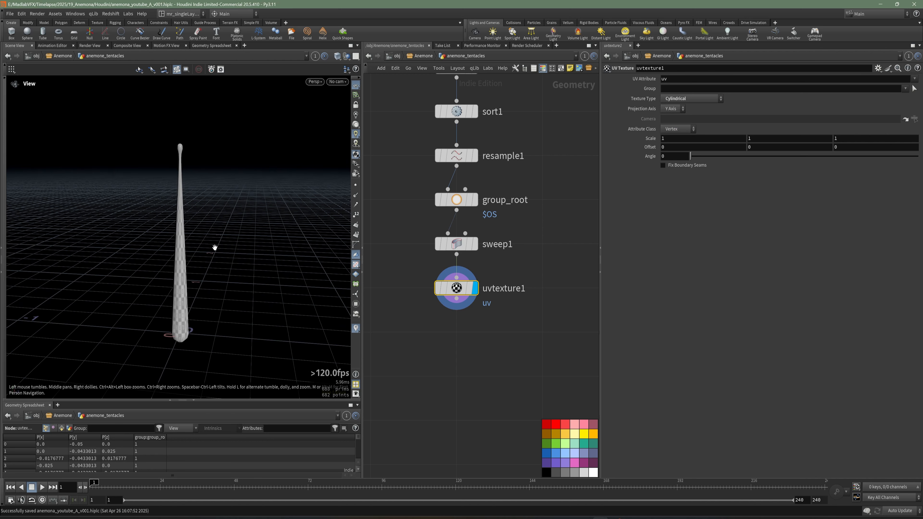
Step: Show the tentacle's UV layout and set the first UV scale component of uvtexture1 to 0.25
{"action": "key", "text": "space+5"}
{"action": "right_click_drag", "start_coordinate": [258, 222], "coordinate": [220, 238]}
{"action": "middle_click_drag", "start_coordinate": [220, 238], "coordinate": [196, 237]}
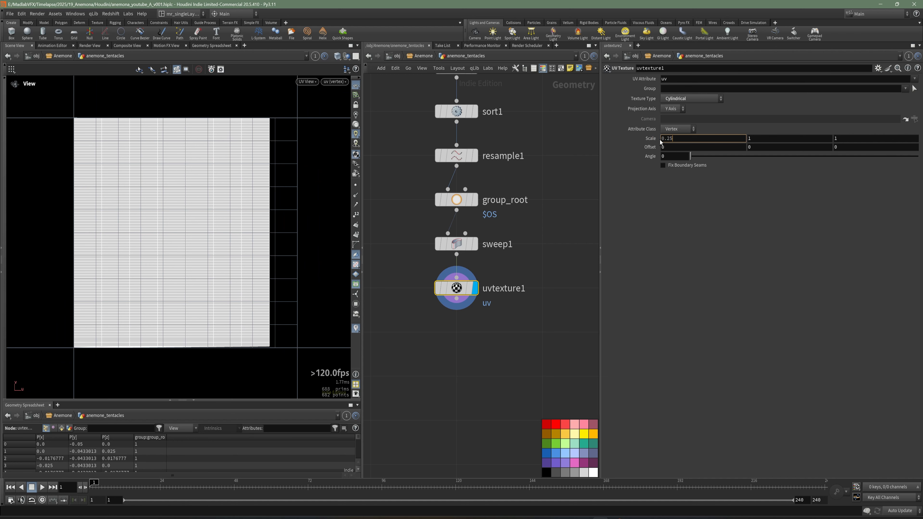
{"action": "key", "text": "Return"}
{"action": "right_click_drag", "start_coordinate": [173, 210], "coordinate": [190, 210]}
{"action": "mouse_move", "coordinate": [189, 210]}
{"action": "middle_mouse_down"}
{"action": "mouse_move", "coordinate": [218, 243]}
{"action": "mouse_move", "coordinate": [203, 215]}
{"action": "middle_mouse_up"}
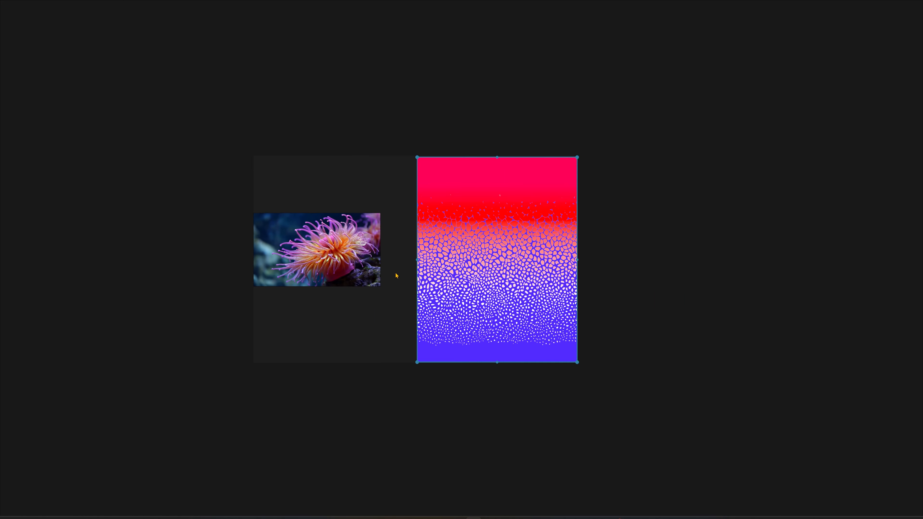
Step: Compare the spotted red-to-blue ramp texture with the anemone photo on the reference board, and return to Houdini
{"action": "scroll", "coordinate": [498, 254], "scroll_direction": "down", "scroll_amount": 2}
{"action": "scroll", "coordinate": [472, 189], "scroll_direction": "up", "scroll_amount": 4}
{"action": "scroll", "coordinate": [468, 216], "scroll_direction": "down", "scroll_amount": 2}
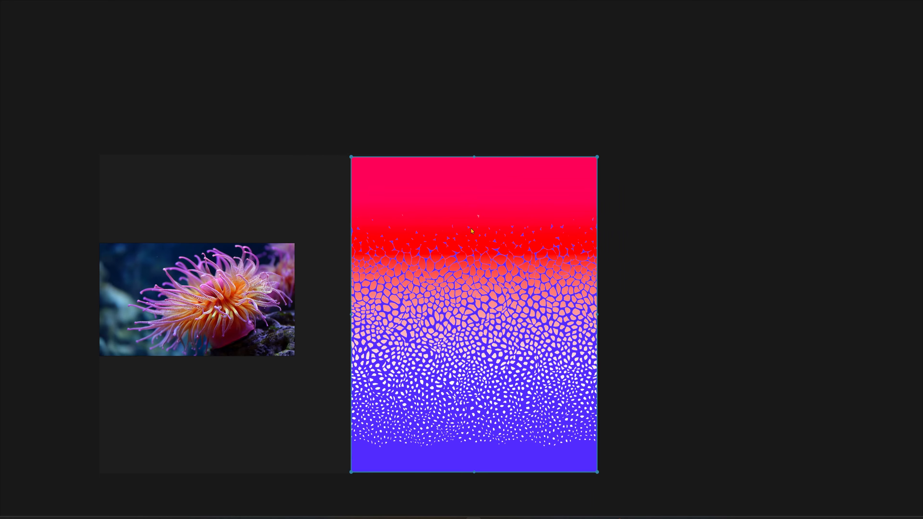
{"action": "middle_click_drag", "start_coordinate": [463, 300], "coordinate": [466, 279]}
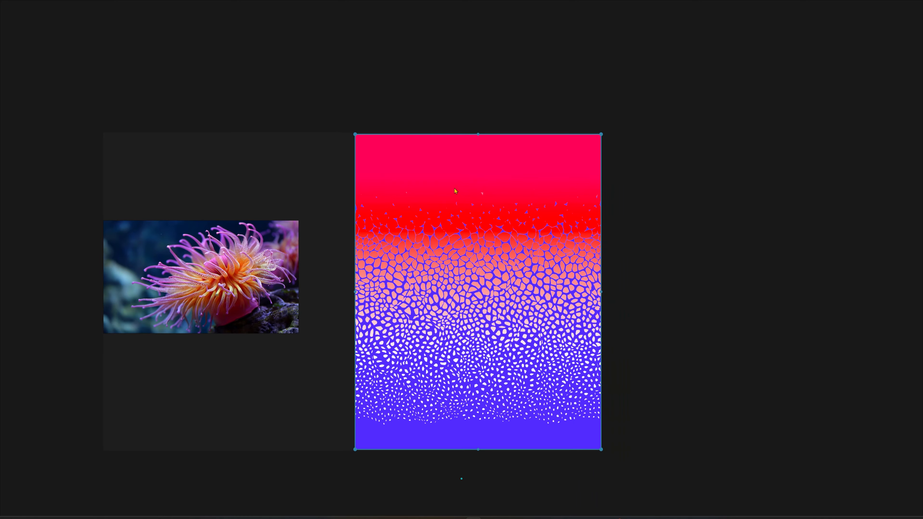
{"action": "middle_click_drag", "start_coordinate": [468, 244], "coordinate": [492, 245]}
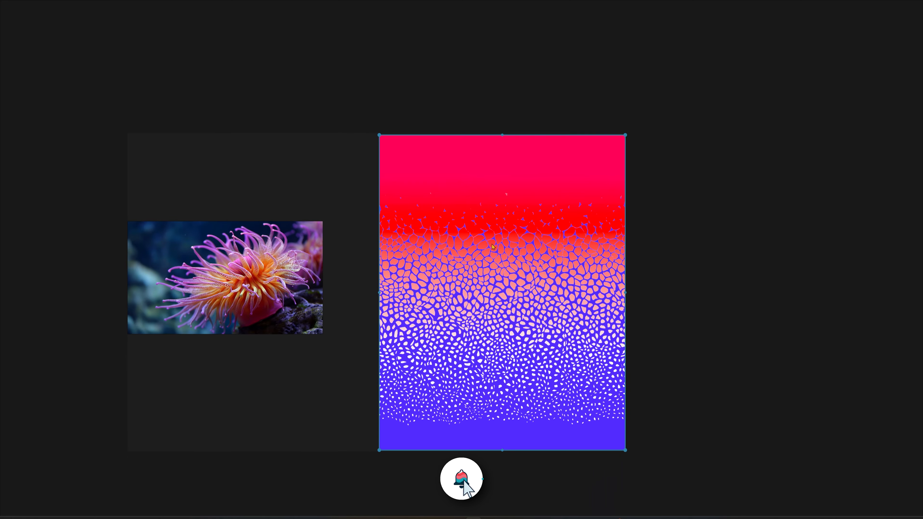
{"action": "scroll", "coordinate": [375, 297], "scroll_direction": "up", "scroll_amount": 2}
{"action": "middle_click_drag", "start_coordinate": [346, 294], "coordinate": [372, 292]}
{"action": "scroll", "coordinate": [578, 222], "scroll_direction": "down", "scroll_amount": 1}
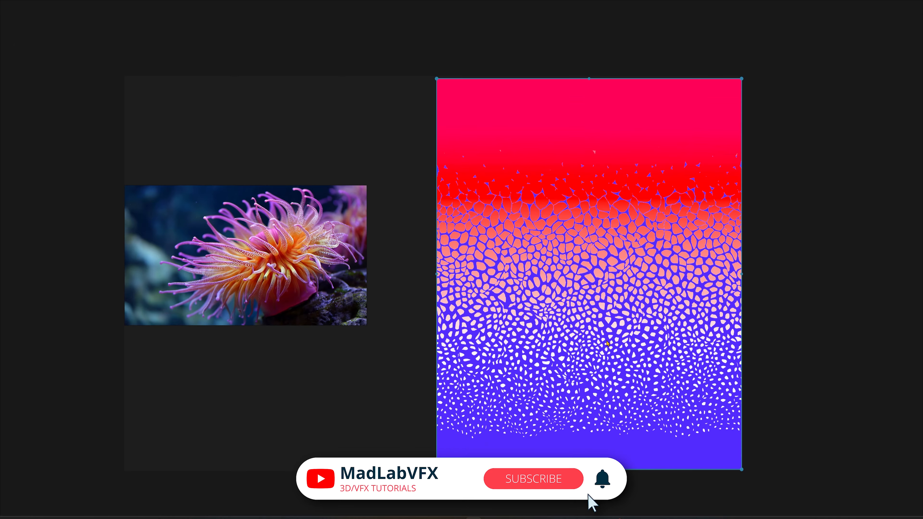
{"action": "middle_click_drag", "start_coordinate": [607, 341], "coordinate": [637, 324]}
{"action": "scroll", "coordinate": [269, 220], "scroll_direction": "up", "scroll_amount": 5}
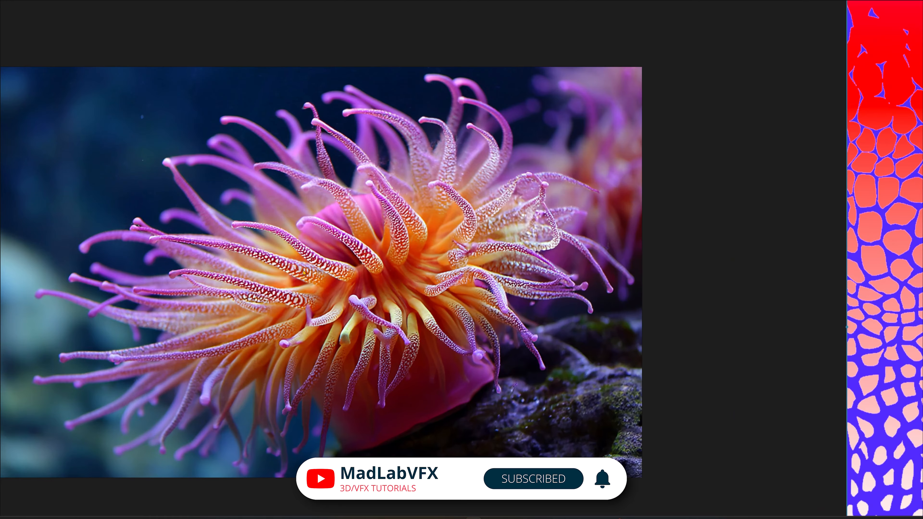
{"action": "scroll", "coordinate": [255, 262], "scroll_direction": "down", "scroll_amount": 8}
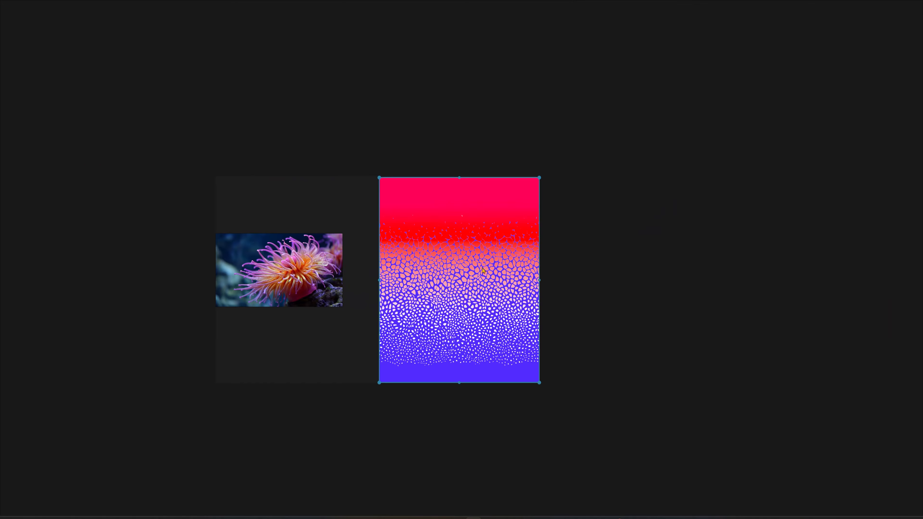
{"action": "scroll", "coordinate": [663, 228], "scroll_direction": "up", "scroll_amount": 1}
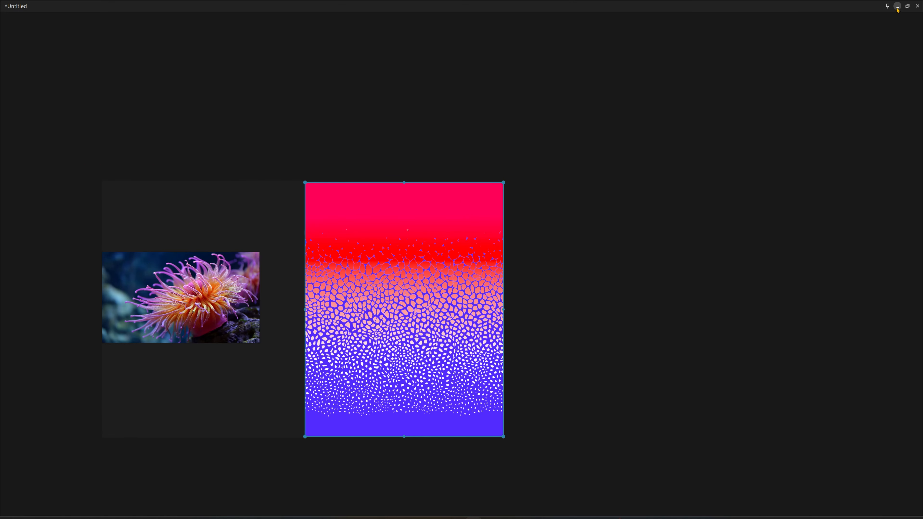
{"action": "left_click", "coordinate": [898, 7]}
Step: Add a UV Quick Shade node below uvtexture1, align it under the chain and display it
{"action": "scroll", "coordinate": [485, 295], "scroll_direction": "up", "scroll_amount": 5}
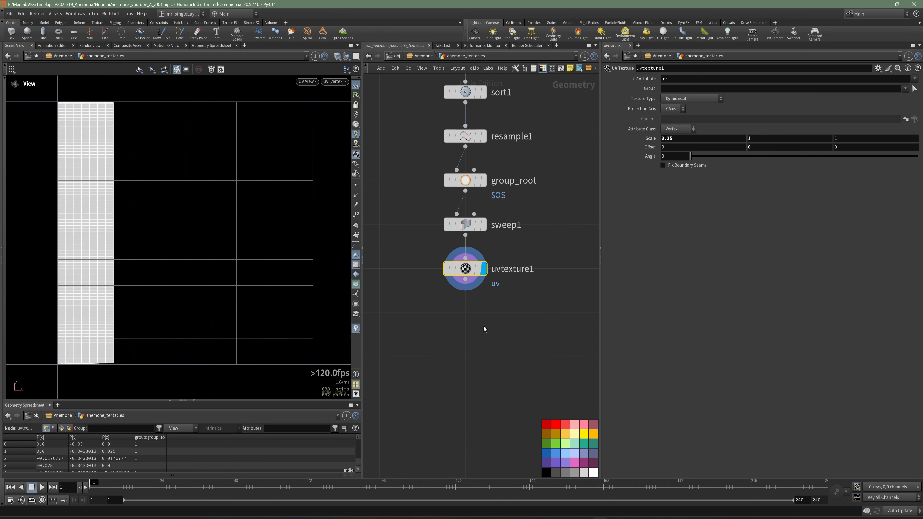
{"action": "key", "text": "Tab"}
{"action": "type", "text": "qui"}
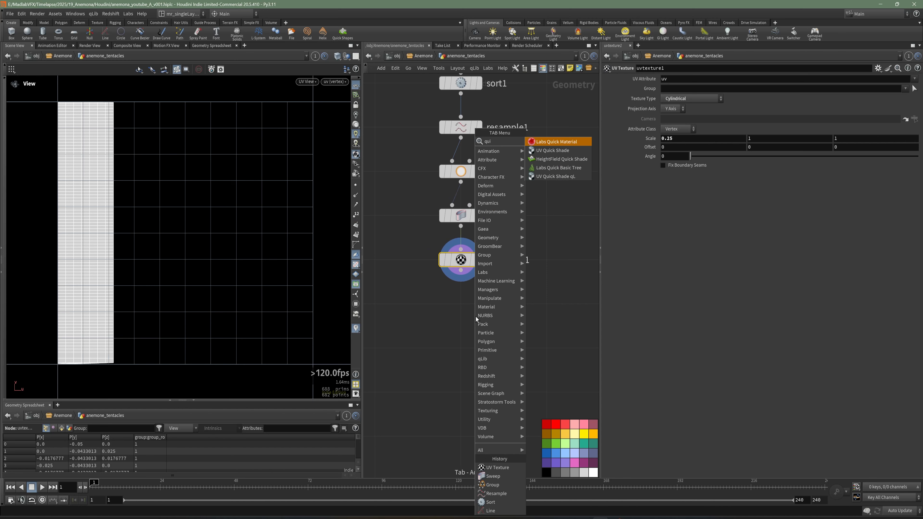
{"action": "key", "text": "Down"}
{"action": "key", "text": "Down"}
{"action": "key", "text": "Up"}
{"action": "key", "text": "Return"}
{"action": "left_click", "coordinate": [457, 309]}
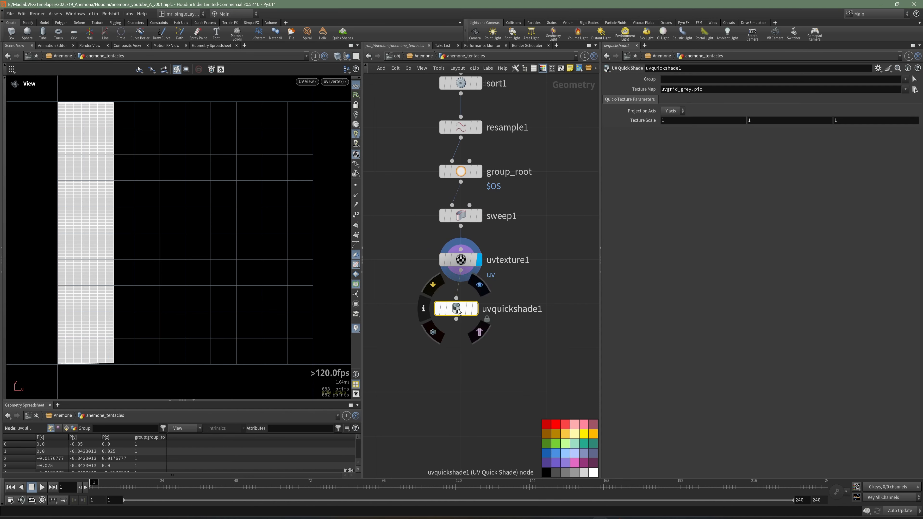
{"action": "left_click_drag", "start_coordinate": [458, 310], "coordinate": [462, 305]}
{"action": "left_click", "coordinate": [480, 304]}
Step: Return to the perspective view to check the grid texture on the tentacle, and save the scene
{"action": "key", "text": "space+1"}
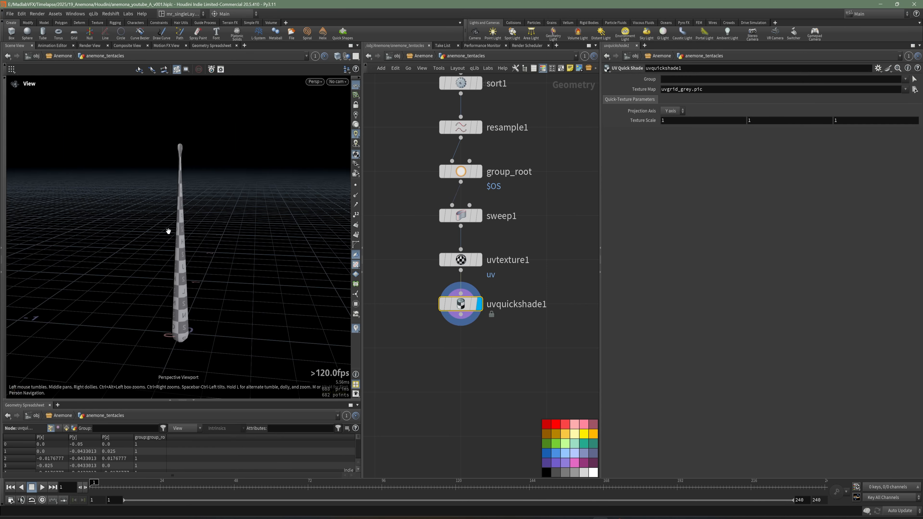
{"action": "left_click_drag", "start_coordinate": [169, 231], "coordinate": [226, 248]}
{"action": "key", "text": "ctrl+s"}
Step: Enable Fix Boundary Seams on uvtexture1 and check the seam on the tentacle up close
{"action": "left_click", "coordinate": [461, 259]}
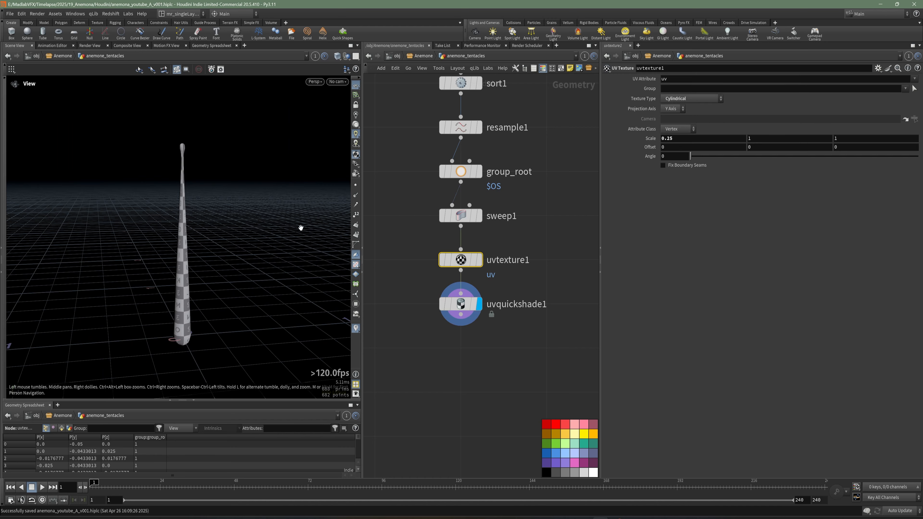
{"action": "left_click_drag", "start_coordinate": [303, 229], "coordinate": [232, 274]}
{"action": "right_click_drag", "start_coordinate": [233, 273], "coordinate": [314, 260]}
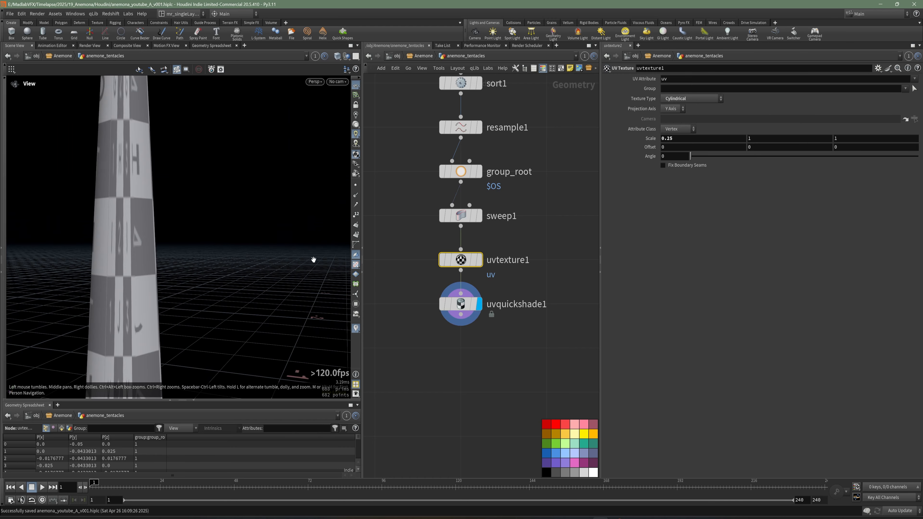
{"action": "left_click_drag", "start_coordinate": [176, 266], "coordinate": [221, 273]}
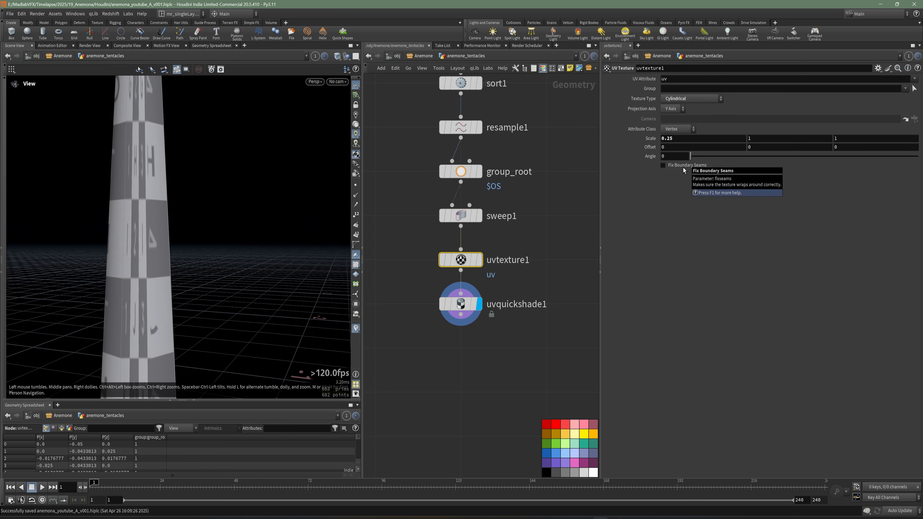
{"action": "left_click", "coordinate": [663, 165]}
{"action": "left_click_drag", "start_coordinate": [124, 216], "coordinate": [163, 232]}
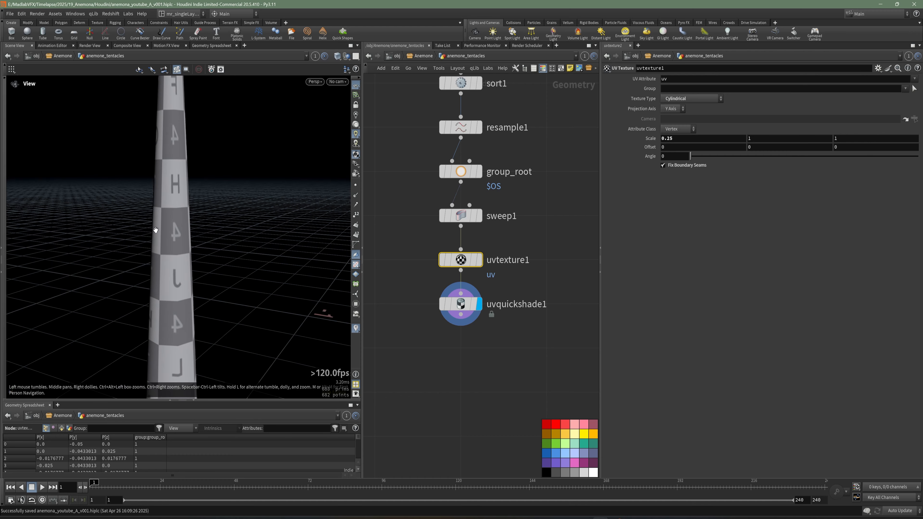
Step: Set uvquickshade1's texture map to ramp_anemona_v008.png from $HIP/tex/anemona, listing sequence files as separate entries
{"action": "left_click", "coordinate": [461, 304]}
{"action": "middle_click_drag", "start_coordinate": [518, 291], "coordinate": [503, 305]}
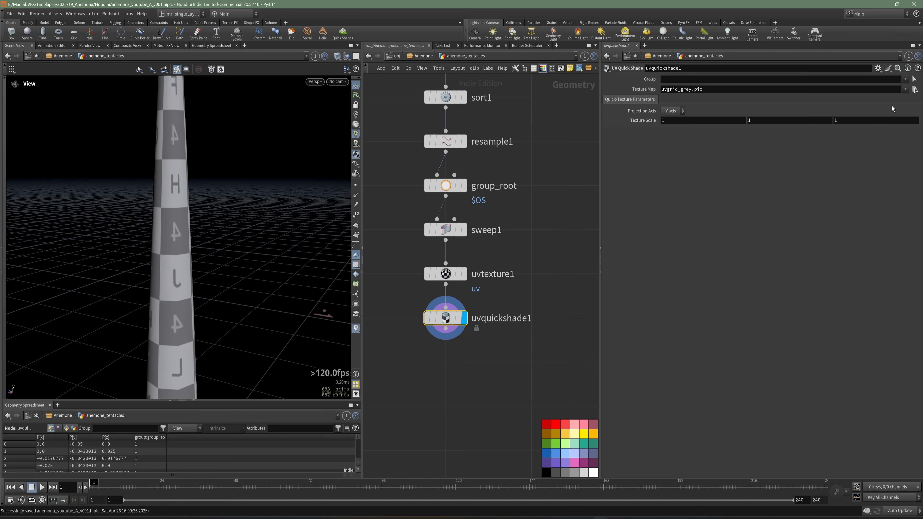
{"action": "left_click", "coordinate": [914, 90]}
{"action": "double_click", "coordinate": [802, 75]}
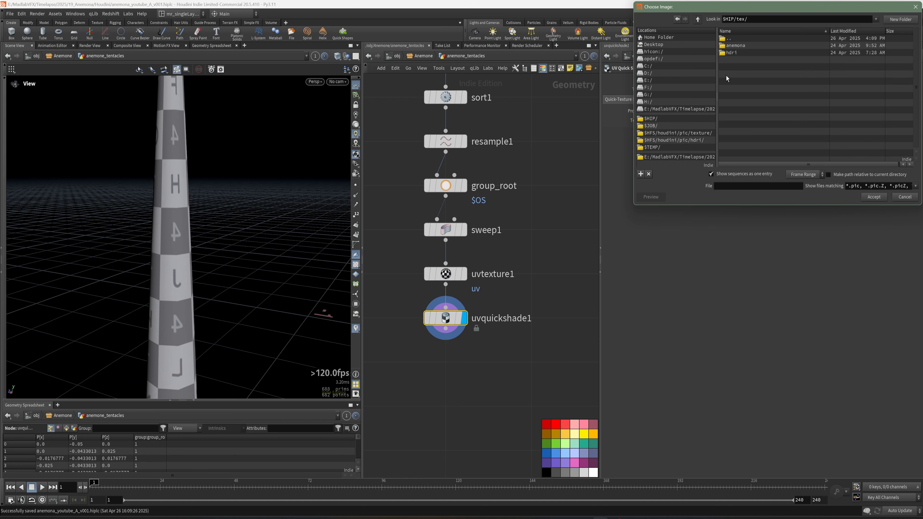
{"action": "double_click", "coordinate": [743, 45]}
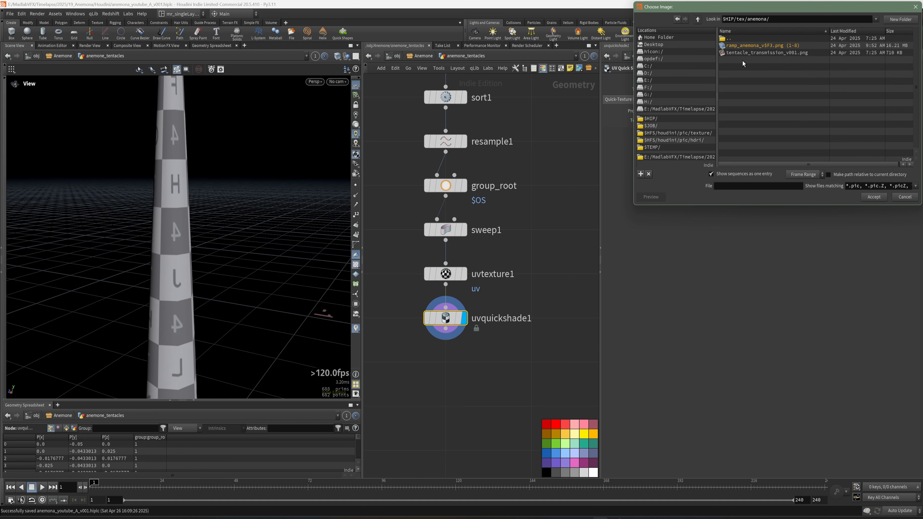
{"action": "left_click", "coordinate": [746, 176]}
{"action": "left_click", "coordinate": [790, 89]}
{"action": "left_click", "coordinate": [873, 197]}
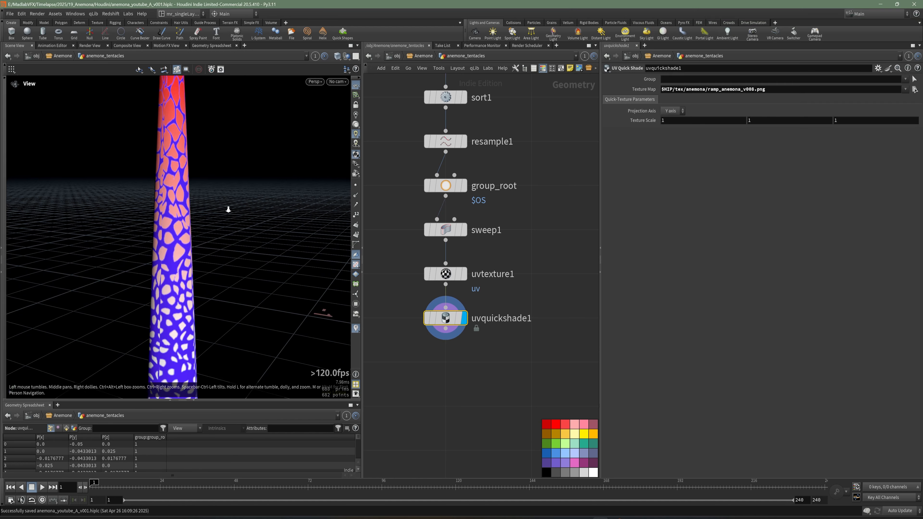
Step: Inspect the ramp texture along the whole tentacle from several angles and distances, and save the scene
{"action": "right_click_drag", "start_coordinate": [228, 210], "coordinate": [179, 194]}
{"action": "middle_click_drag", "start_coordinate": [179, 194], "coordinate": [174, 233]}
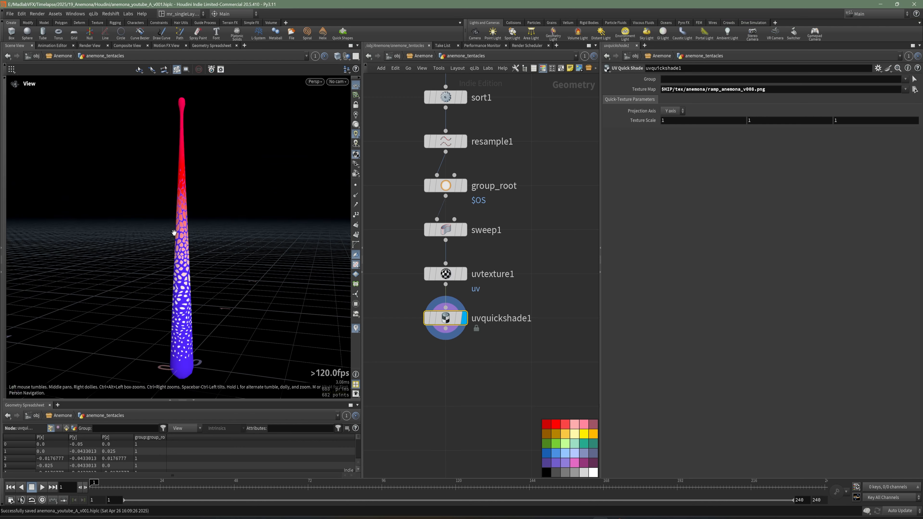
{"action": "right_click_drag", "start_coordinate": [174, 233], "coordinate": [231, 231]}
{"action": "left_click_drag", "start_coordinate": [230, 231], "coordinate": [204, 227]}
{"action": "right_click_drag", "start_coordinate": [204, 227], "coordinate": [176, 225]}
{"action": "left_click_drag", "start_coordinate": [177, 225], "coordinate": [164, 250]}
{"action": "key", "text": "ctrl+s"}
Step: Bypass the uvquickshade1 node so the ramp texture preview is switched off
{"action": "middle_click_drag", "start_coordinate": [457, 346], "coordinate": [456, 328]}
{"action": "left_click_drag", "start_coordinate": [476, 336], "coordinate": [443, 306]}
{"action": "left_click", "coordinate": [428, 307]}
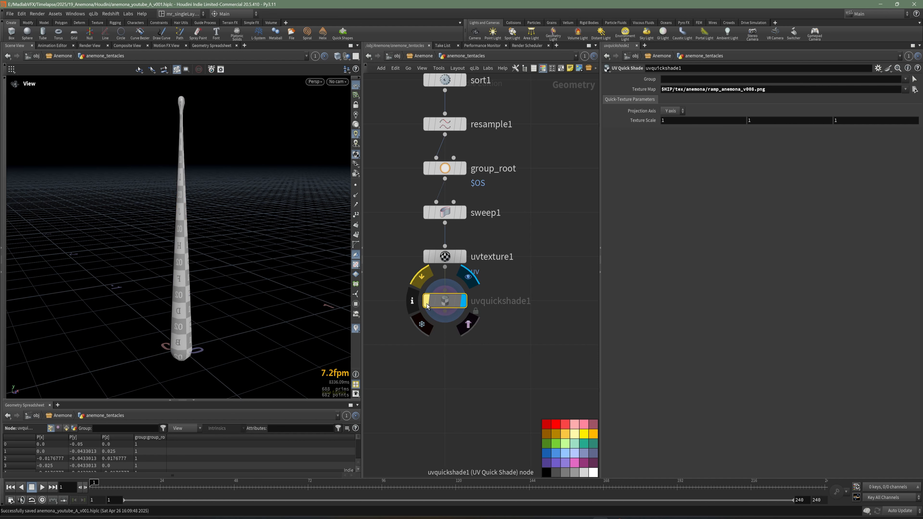
Step: Add a Labs Color Gradient node below uvquickshade1, wire it to that node's output and display it
{"action": "middle_click_drag", "start_coordinate": [483, 362], "coordinate": [482, 310]}
{"action": "key", "text": "Tab"}
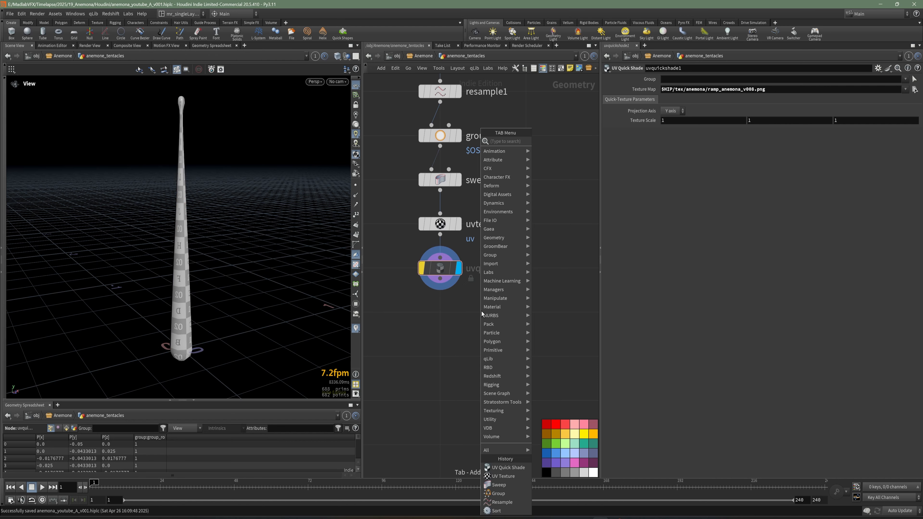
{"action": "type", "text": "grad"}
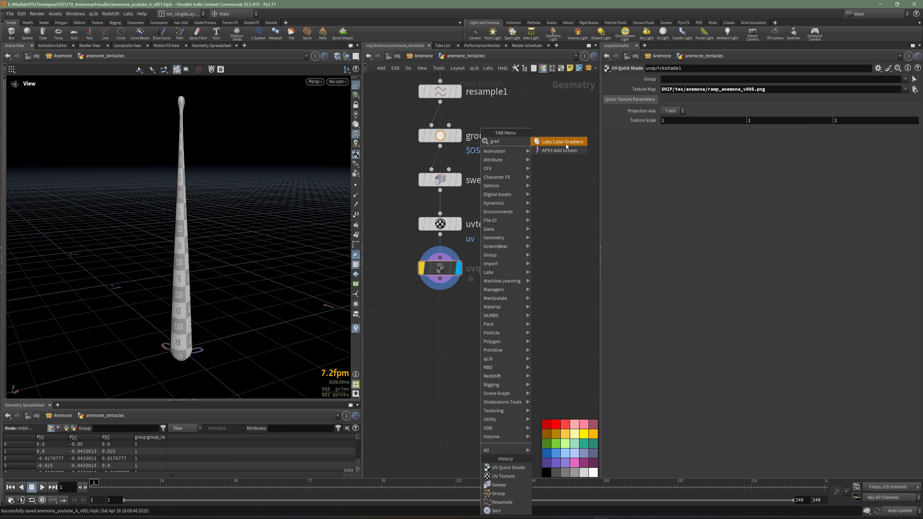
{"action": "left_click", "coordinate": [566, 143]}
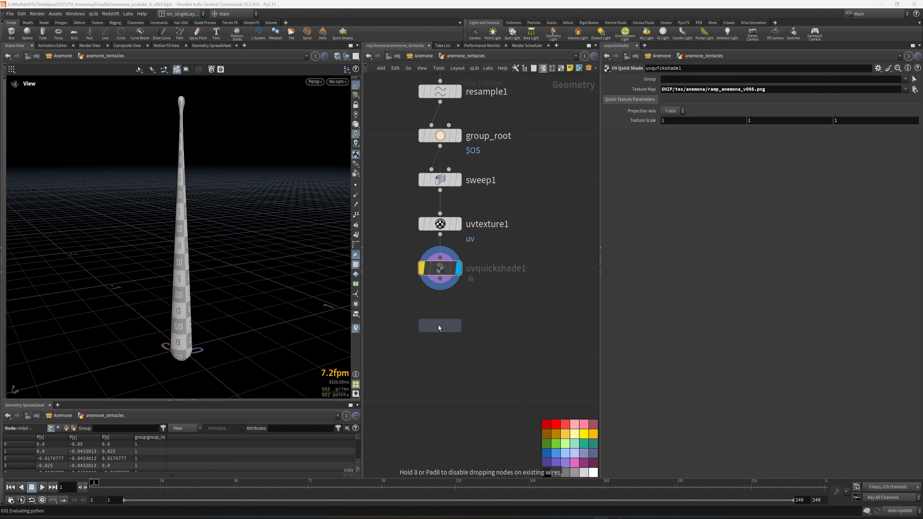
{"action": "left_click", "coordinate": [439, 325]}
{"action": "left_click", "coordinate": [440, 279]}
{"action": "left_click", "coordinate": [441, 302]}
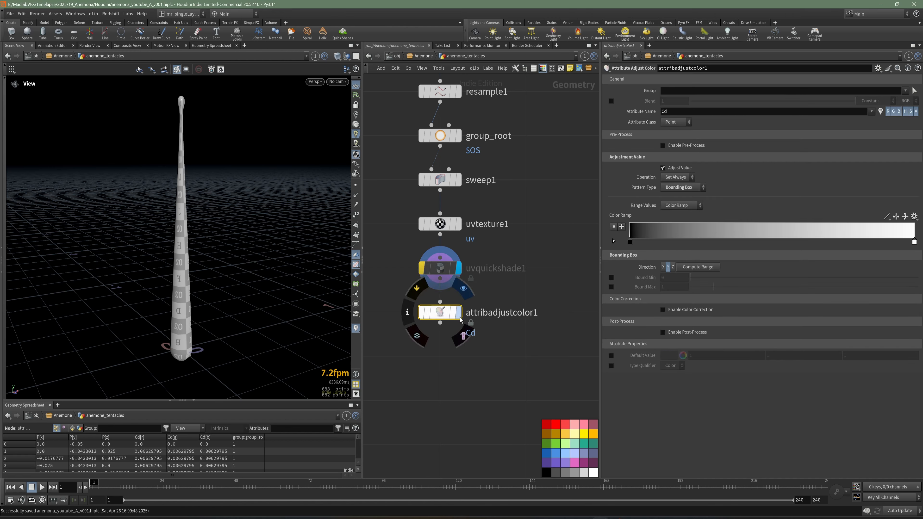
{"action": "left_click", "coordinate": [459, 313]}
{"action": "left_click_drag", "start_coordinate": [230, 251], "coordinate": [229, 239]}
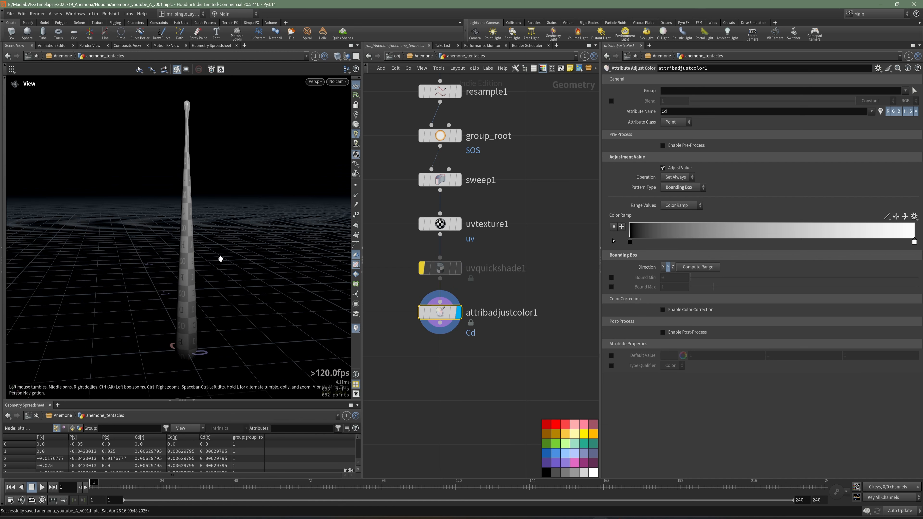
Step: Add a Transform node below attribadjustcolor1, connect it to that node's output and display it
{"action": "scroll", "coordinate": [172, 256], "scroll_direction": "down", "scroll_amount": 1}
{"action": "middle_click_drag", "start_coordinate": [563, 390], "coordinate": [552, 339]}
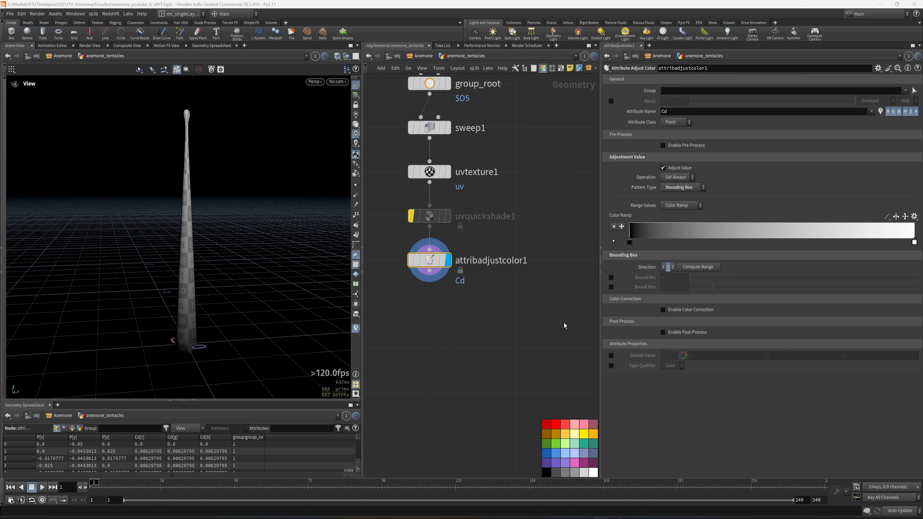
{"action": "middle_click_drag", "start_coordinate": [420, 329], "coordinate": [437, 317]}
{"action": "key", "text": "Tab"}
{"action": "type", "text": "tr"}
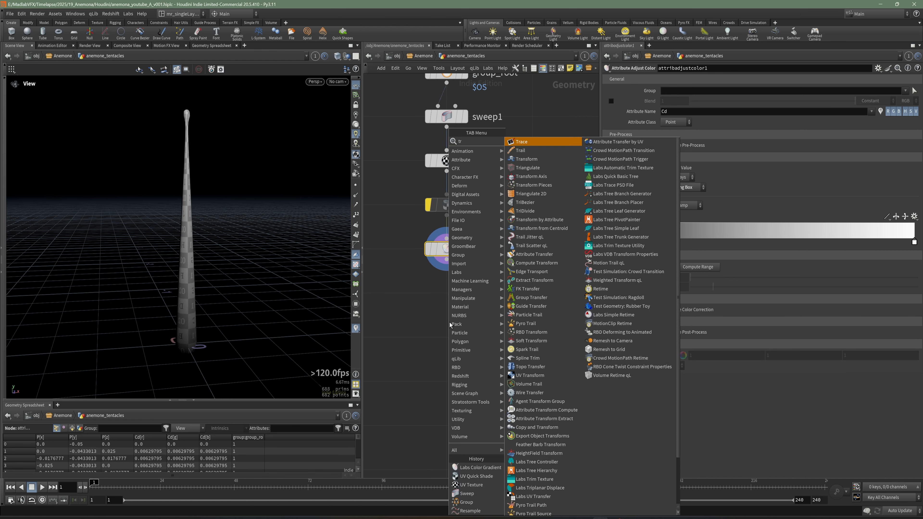
{"action": "left_click", "coordinate": [527, 159]}
{"action": "left_click", "coordinate": [447, 293]}
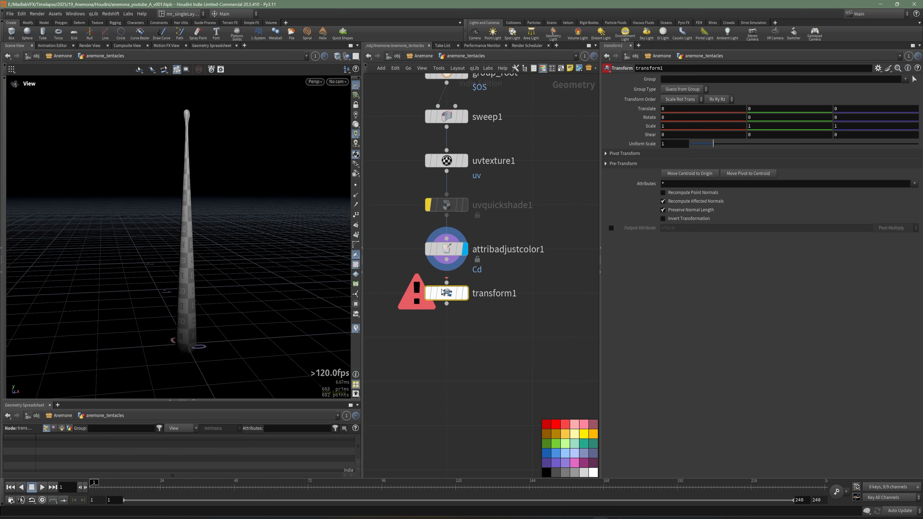
{"action": "left_click_drag", "start_coordinate": [258, 268], "coordinate": [174, 293]}
{"action": "middle_click_drag", "start_coordinate": [174, 293], "coordinate": [175, 274]}
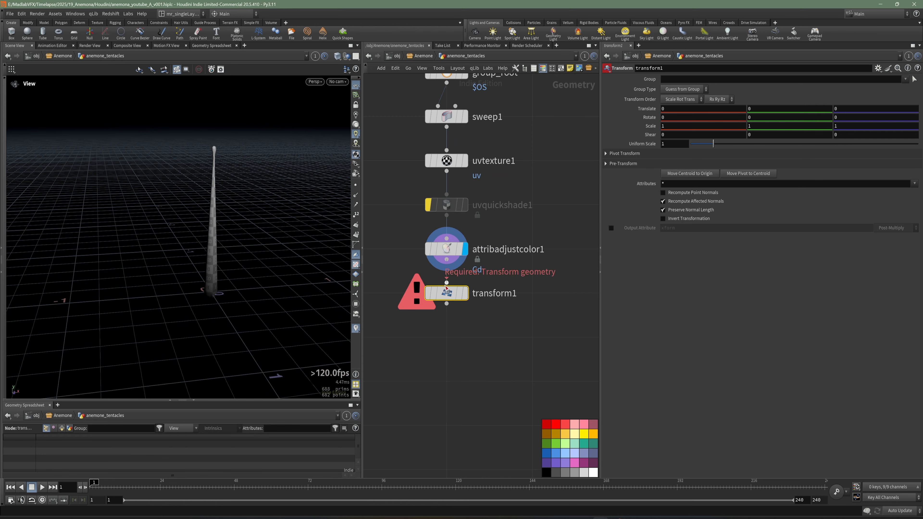
{"action": "left_click_drag", "start_coordinate": [447, 283], "coordinate": [447, 259]}
{"action": "left_click", "coordinate": [465, 294]}
Step: Set transform1's X rotation to 90 to lay the tentacle along the Z axis, and check its orientation
{"action": "left_click_drag", "start_coordinate": [204, 266], "coordinate": [176, 292]}
{"action": "left_click_drag", "start_coordinate": [127, 326], "coordinate": [121, 327]}
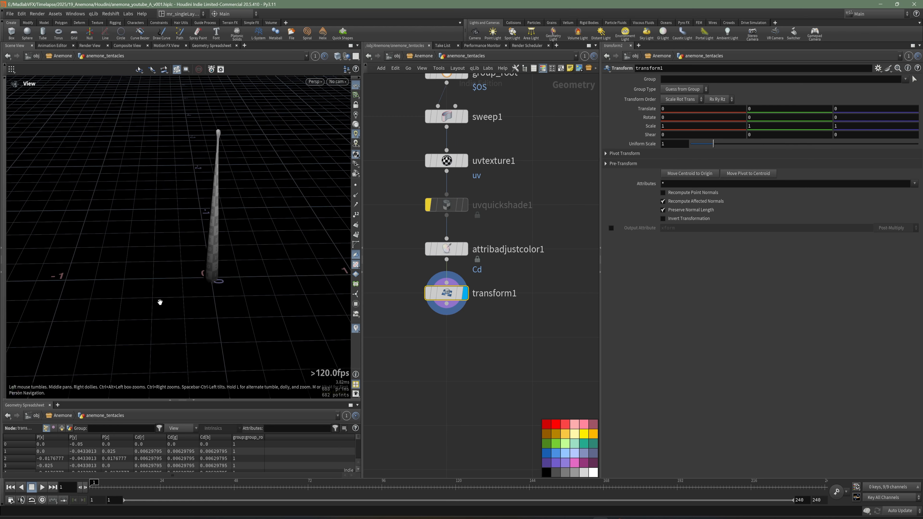
{"action": "left_click", "coordinate": [670, 117]}
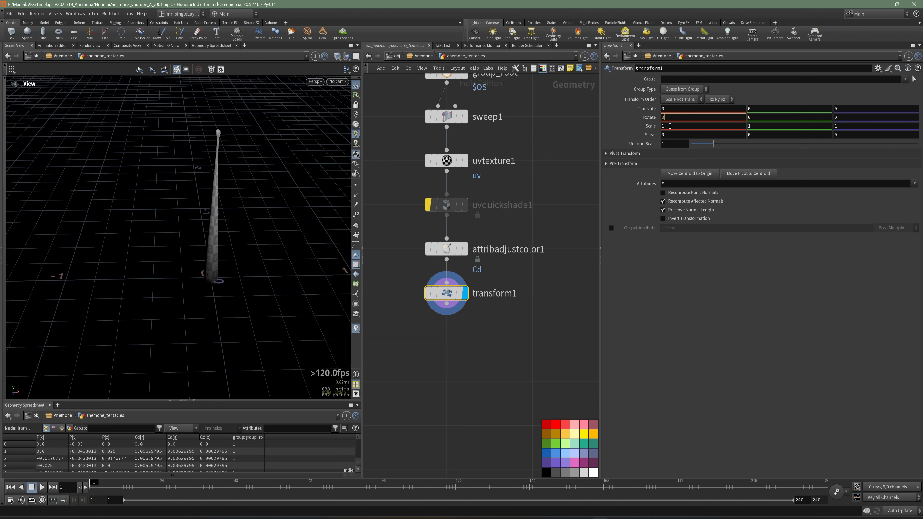
{"action": "left_click_drag", "start_coordinate": [672, 118], "coordinate": [644, 119]}
{"action": "type", "text": "90"}
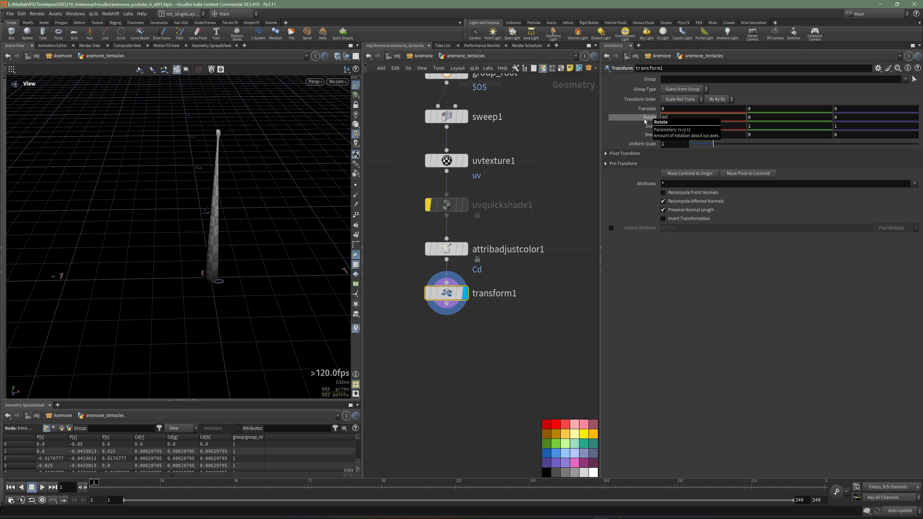
{"action": "key", "text": "Return"}
{"action": "left_click_drag", "start_coordinate": [128, 285], "coordinate": [154, 298]}
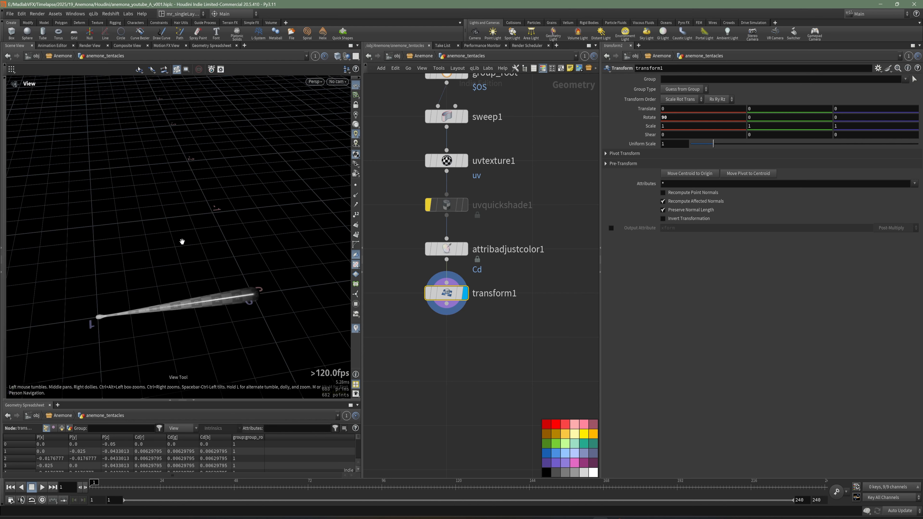
{"action": "left_click_drag", "start_coordinate": [149, 188], "coordinate": [214, 232]}
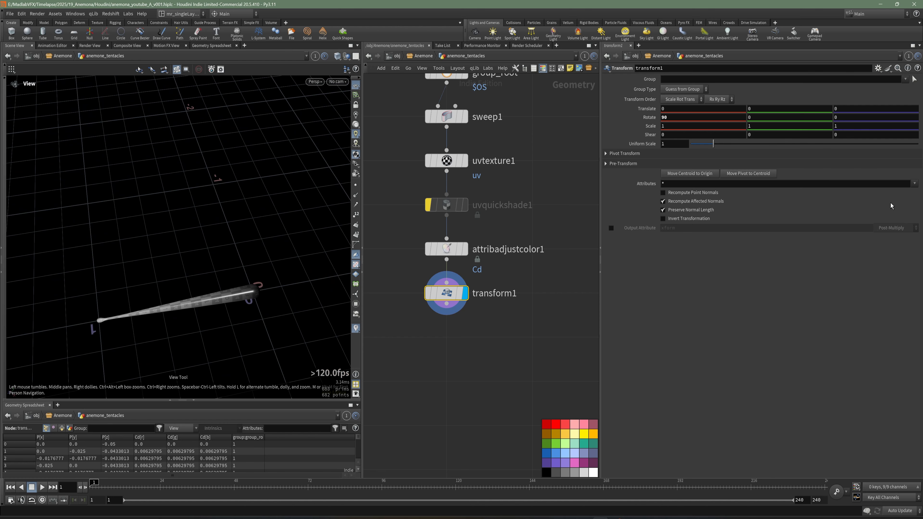
{"action": "left_click_drag", "start_coordinate": [161, 288], "coordinate": [147, 273]}
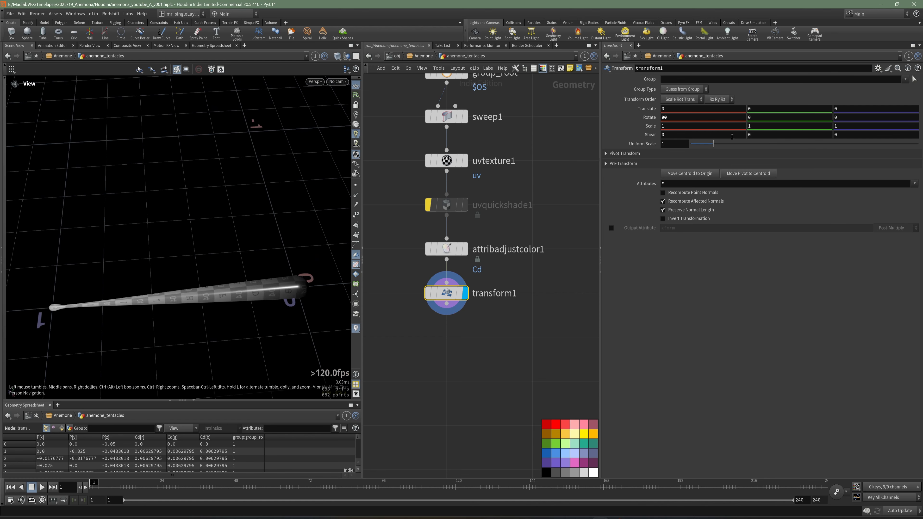
Step: Set transform1's Y scale to 0.7, check the tentacle in wireframe and shaded display, and save the scene
{"action": "left_click", "coordinate": [751, 127]}
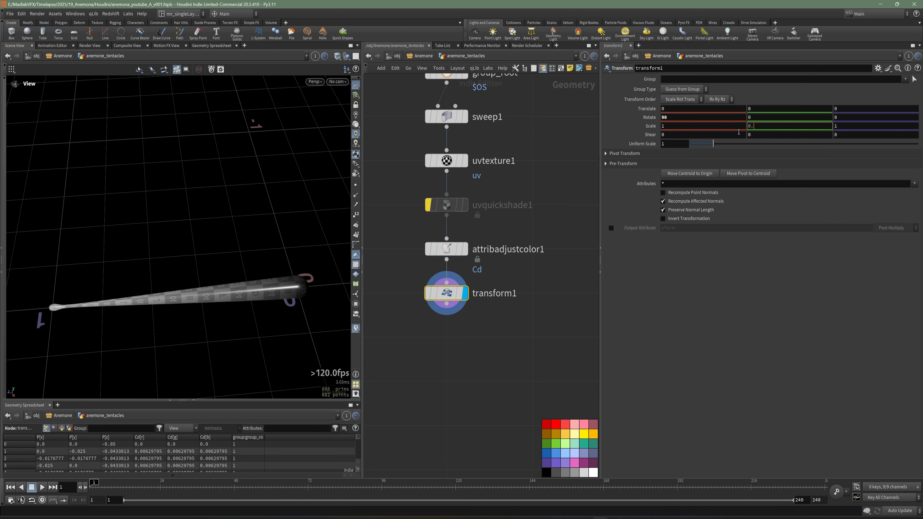
{"action": "type", "text": "0.7"}
{"action": "key", "text": "Return"}
{"action": "mouse_move", "coordinate": [218, 255]}
{"action": "left_mouse_down"}
{"action": "mouse_move", "coordinate": [286, 261]}
{"action": "mouse_move", "coordinate": [202, 262]}
{"action": "mouse_move", "coordinate": [217, 252]}
{"action": "mouse_move", "coordinate": [175, 264]}
{"action": "left_mouse_up"}
{"action": "key", "text": "w"}
{"action": "key", "text": "w"}
{"action": "key", "text": "ctrl+s"}
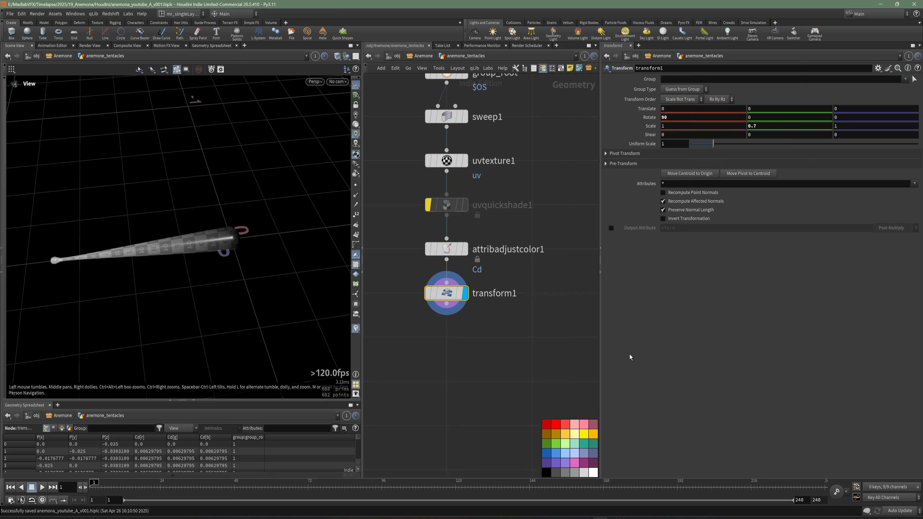
Step: Add a Copy to Points node below transform1 and wire transform1 into its geometry-to-copy input
{"action": "left_click_drag", "start_coordinate": [601, 356], "coordinate": [742, 353]}
{"action": "scroll", "coordinate": [647, 350], "scroll_direction": "down", "scroll_amount": 2}
{"action": "middle_click_drag", "start_coordinate": [651, 351], "coordinate": [584, 377]}
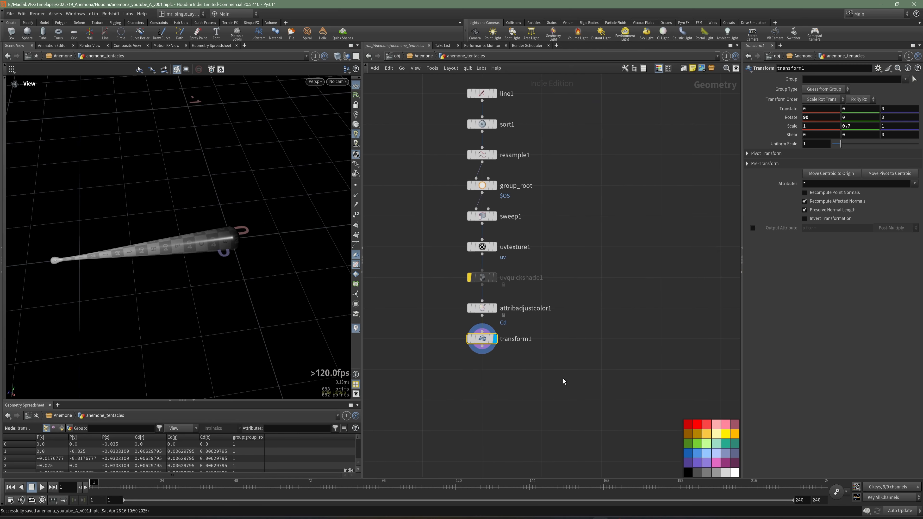
{"action": "key", "text": "Tab"}
{"action": "type", "text": "copy"}
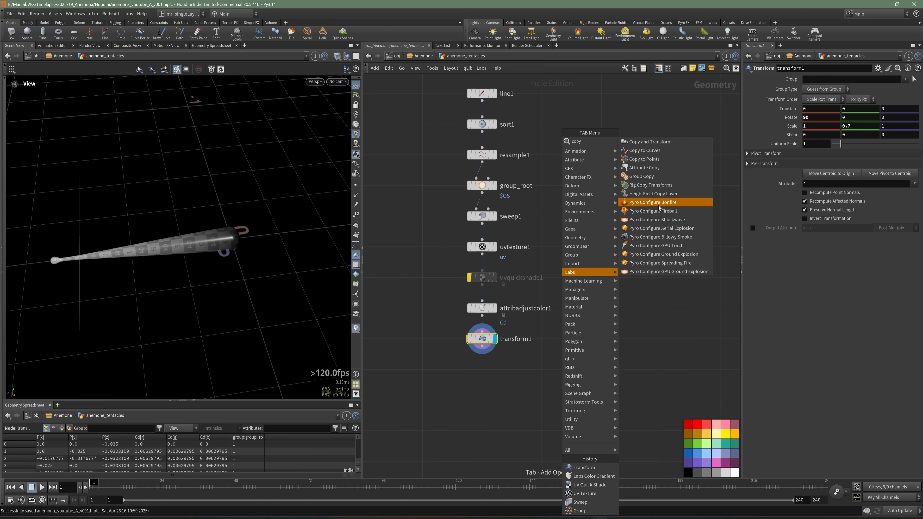
{"action": "left_click", "coordinate": [644, 159]}
{"action": "left_click", "coordinate": [527, 390]}
{"action": "left_click_drag", "start_coordinate": [482, 347], "coordinate": [521, 379]}
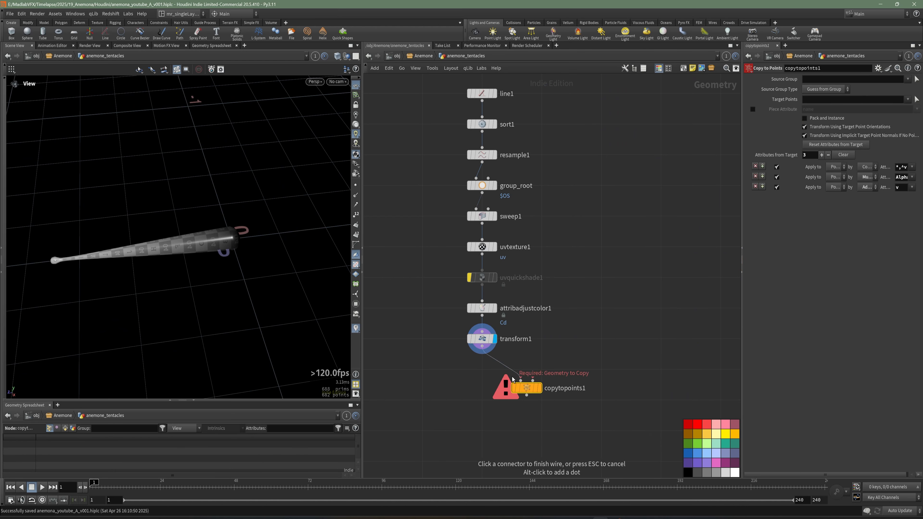
{"action": "scroll", "coordinate": [570, 333], "scroll_direction": "down", "scroll_amount": 2}
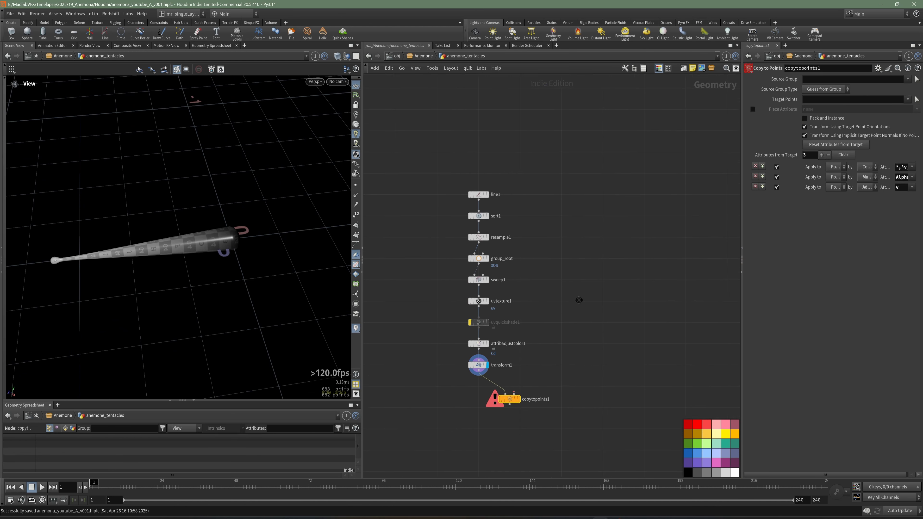
{"action": "middle_click_drag", "start_coordinate": [487, 402], "coordinate": [493, 372]}
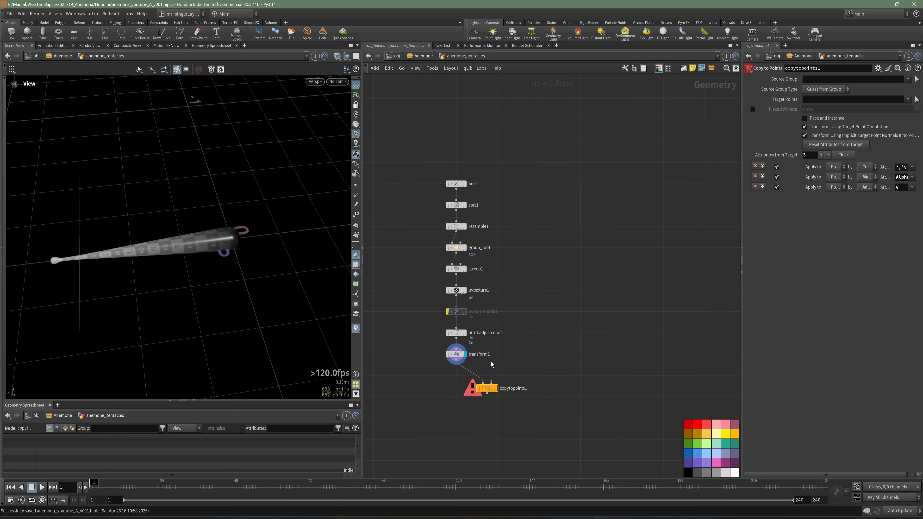
{"action": "mouse_move", "coordinate": [173, 253]}
{"action": "left_mouse_down"}
{"action": "mouse_move", "coordinate": [163, 258]}
{"action": "mouse_move", "coordinate": [159, 235]}
{"action": "mouse_move", "coordinate": [175, 248]}
{"action": "left_mouse_up"}
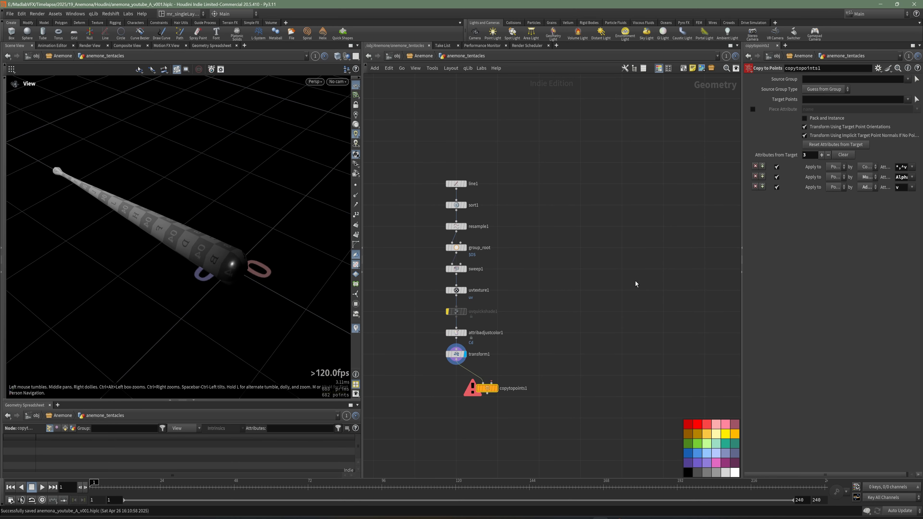
Step: Add a Torus node beside the tentacle chain and display it to view the ring
{"action": "middle_click_drag", "start_coordinate": [620, 248], "coordinate": [604, 257]}
{"action": "key", "text": "Tab"}
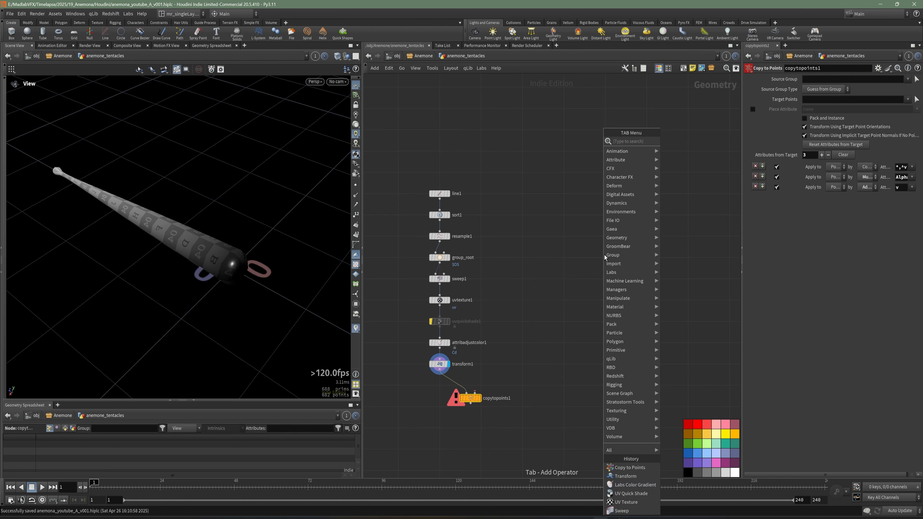
{"action": "key", "text": "Escape"}
{"action": "key", "text": "Tab"}
{"action": "type", "text": "tor"}
{"action": "key", "text": "Return"}
{"action": "left_click", "coordinate": [538, 238]}
{"action": "scroll", "coordinate": [542, 234], "scroll_direction": "up", "scroll_amount": 5}
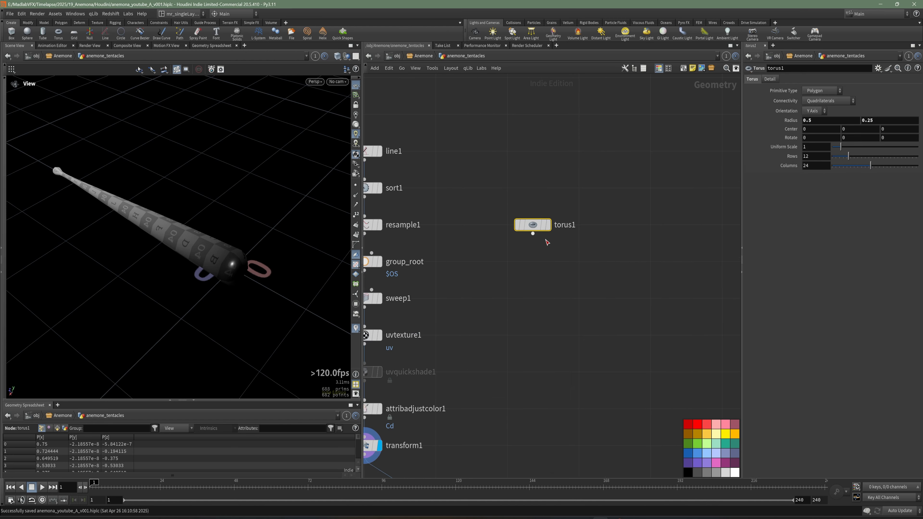
{"action": "right_click_drag", "start_coordinate": [237, 259], "coordinate": [187, 264]}
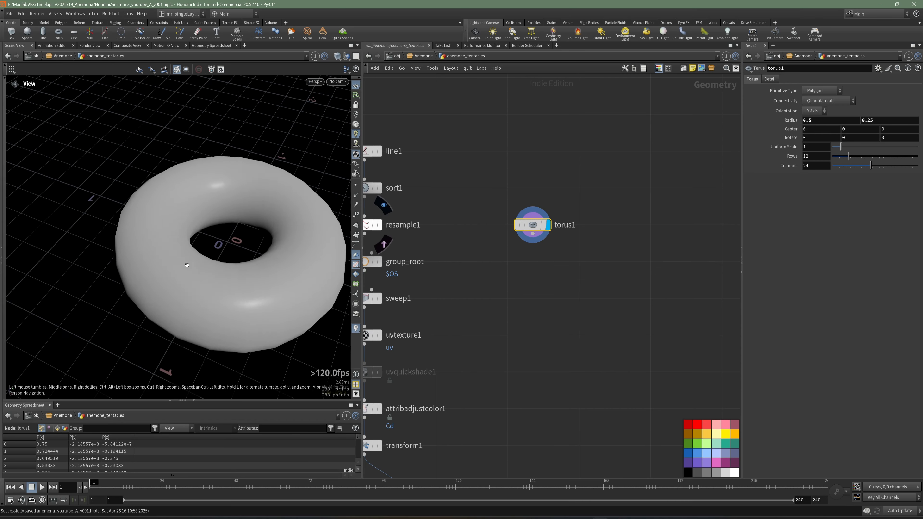
{"action": "left_click_drag", "start_coordinate": [186, 264], "coordinate": [158, 259]}
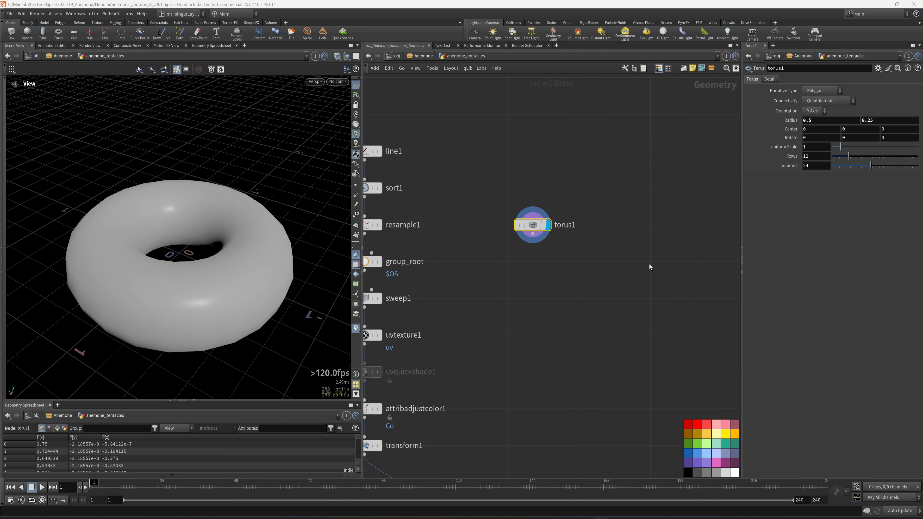
Step: Set torus1's rows to 40 and columns to 50
{"action": "middle_click_drag", "start_coordinate": [623, 228], "coordinate": [625, 237]}
{"action": "left_click_drag", "start_coordinate": [743, 193], "coordinate": [639, 207]}
{"action": "left_click_drag", "start_coordinate": [765, 157], "coordinate": [915, 164]}
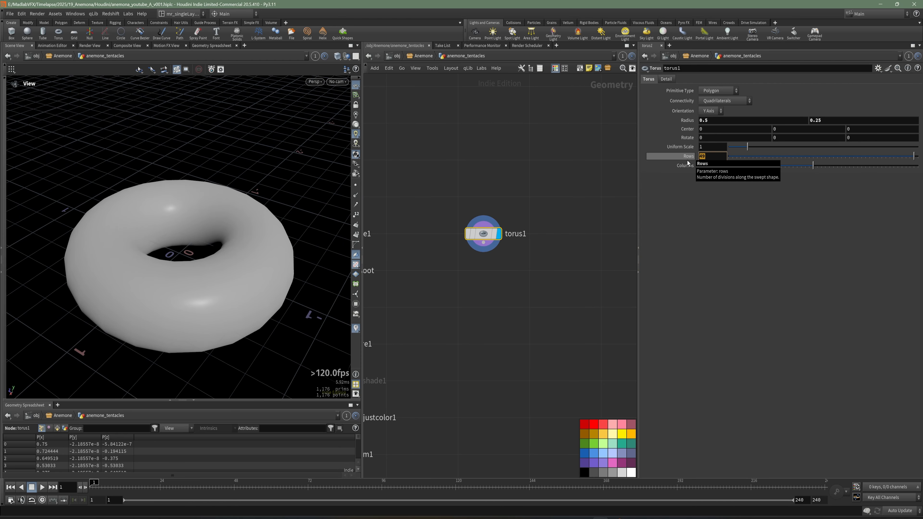
{"action": "type", "text": "40"}
{"action": "key", "text": "Tab"}
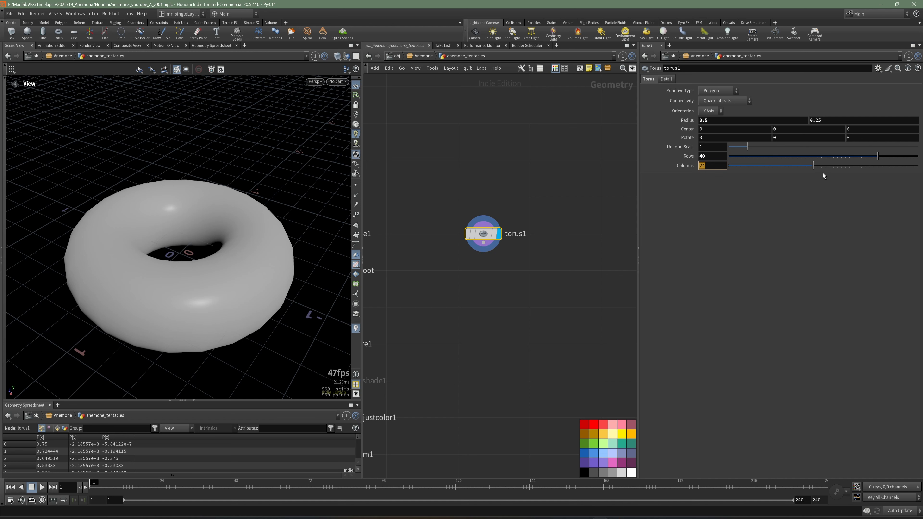
{"action": "type", "text": "50"}
{"action": "key", "text": "Return"}
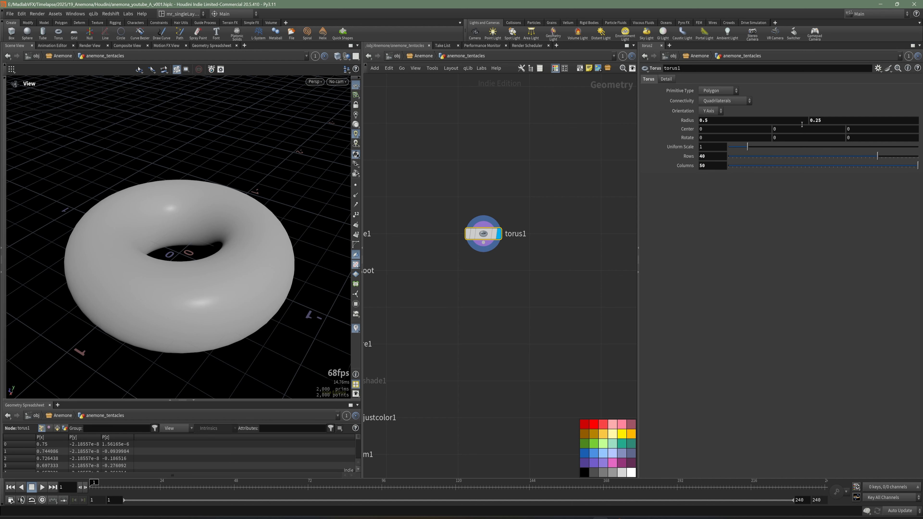
Step: Turn off U Wrap and V Wrap on torus1 and check the ring's shape
{"action": "left_click", "coordinate": [666, 79]}
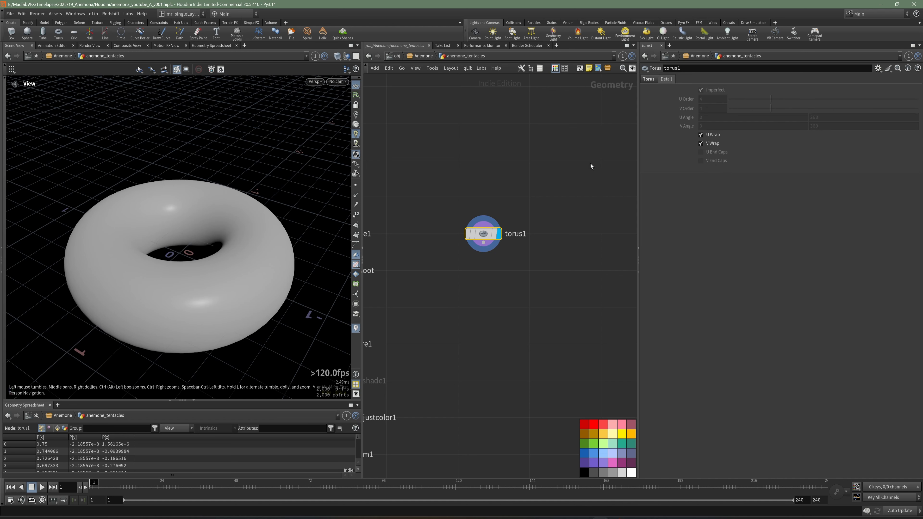
{"action": "left_click", "coordinate": [713, 135]}
{"action": "left_click", "coordinate": [712, 144]}
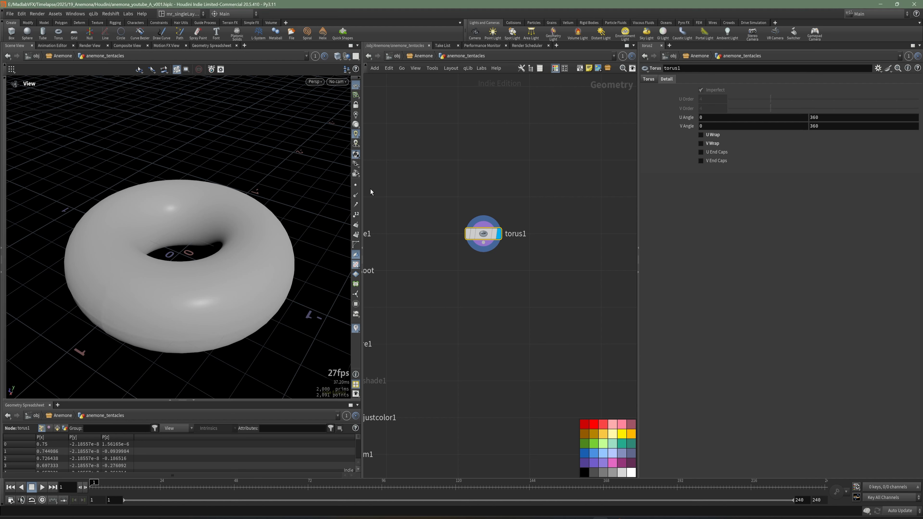
{"action": "left_click_drag", "start_coordinate": [156, 251], "coordinate": [171, 224]}
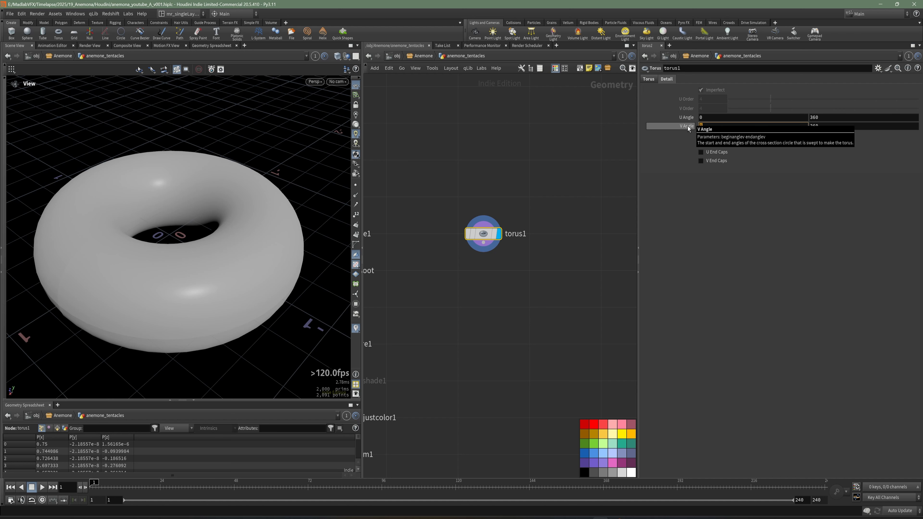
Step: Set the start of torus1's V Angle to 250 and inspect the opened cross-section
{"action": "left_click", "coordinate": [703, 126]}
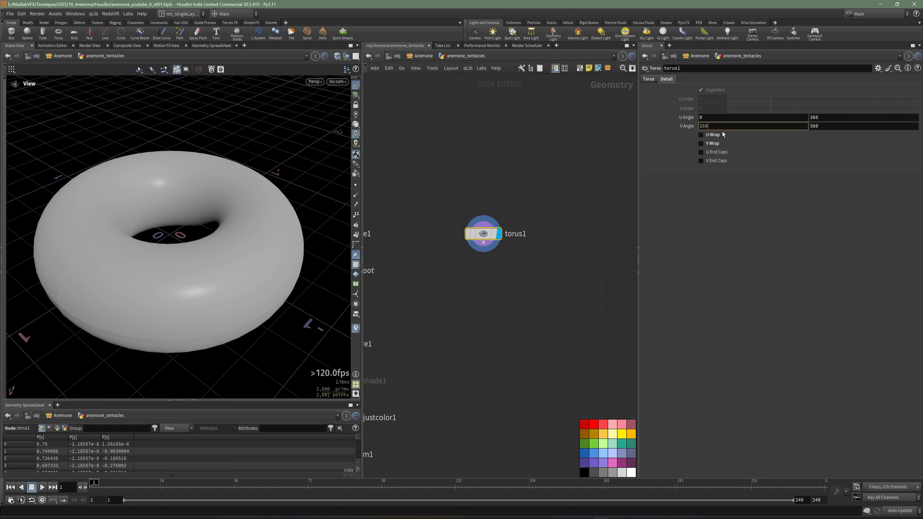
{"action": "key", "text": "Return"}
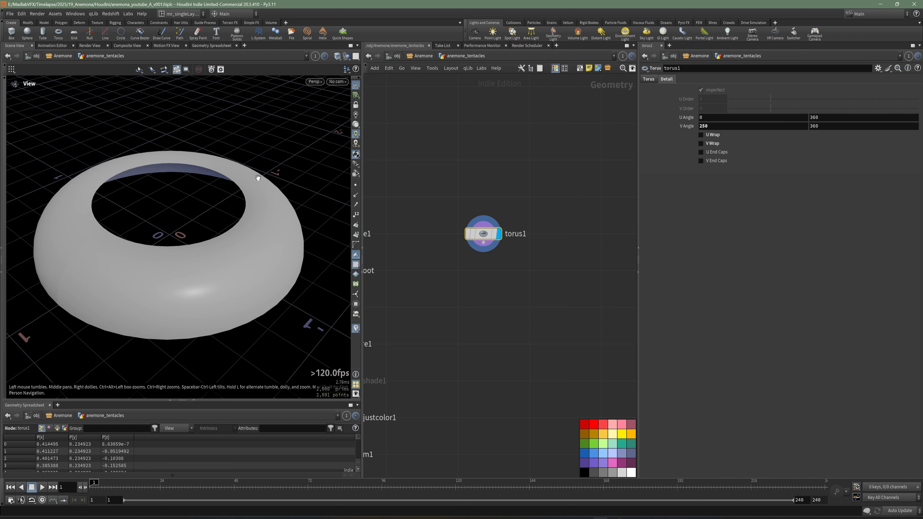
{"action": "left_click_drag", "start_coordinate": [258, 180], "coordinate": [231, 232]}
{"action": "middle_click_drag", "start_coordinate": [706, 125], "coordinate": [768, 124]}
{"action": "key", "text": "ctrl+z"}
{"action": "left_click_drag", "start_coordinate": [247, 175], "coordinate": [238, 198]}
Step: Try an end value of 410 for torus1's V Angle and inspect the ring's inner wall
{"action": "left_click_drag", "start_coordinate": [829, 127], "coordinate": [793, 132]}
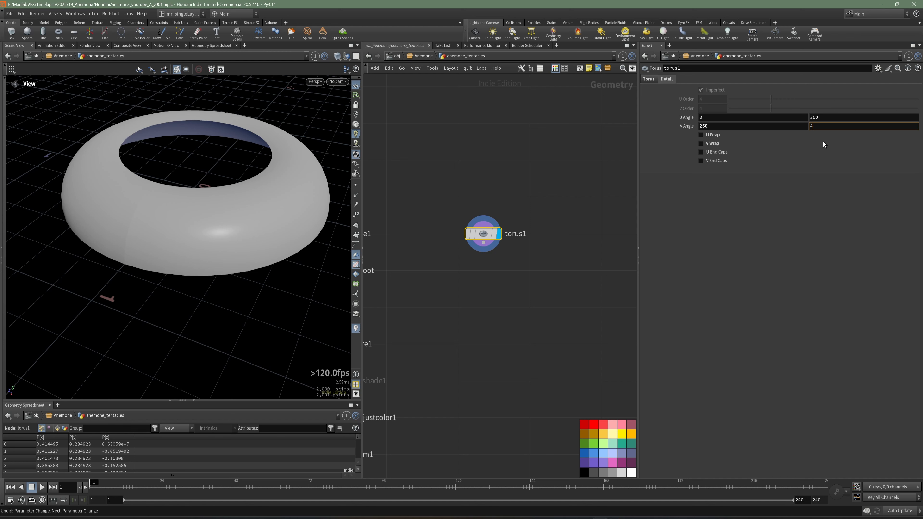
{"action": "key", "text": "Return"}
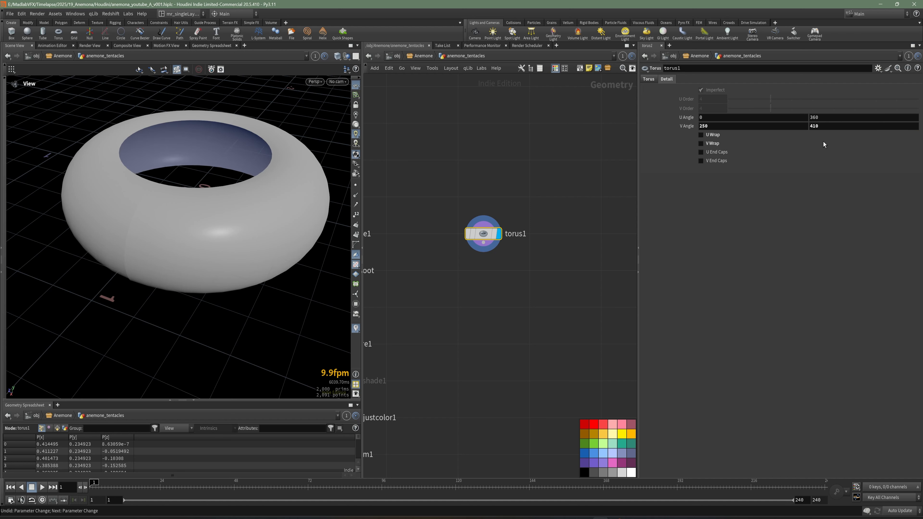
{"action": "left_click_drag", "start_coordinate": [216, 264], "coordinate": [186, 252]}
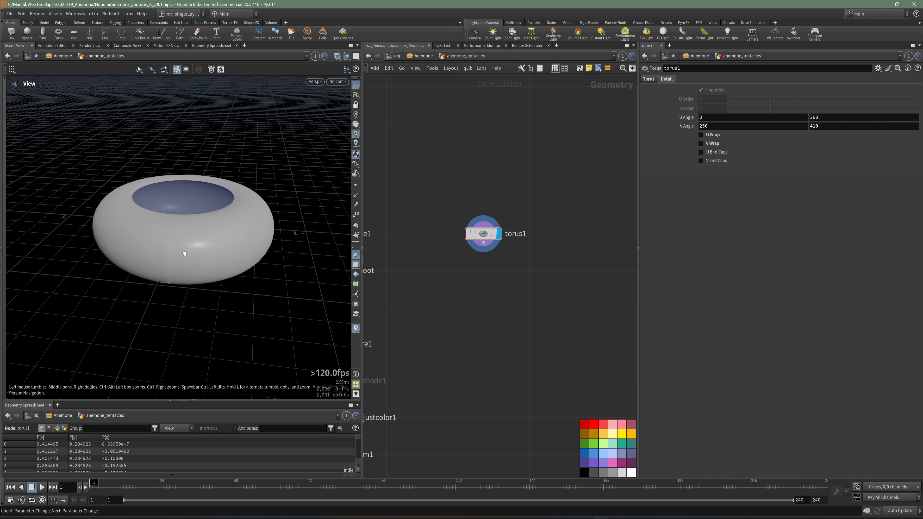
Step: Set the end of torus1's V Angle to 400 and check the ring's opening
{"action": "left_click_drag", "start_coordinate": [825, 126], "coordinate": [792, 130]}
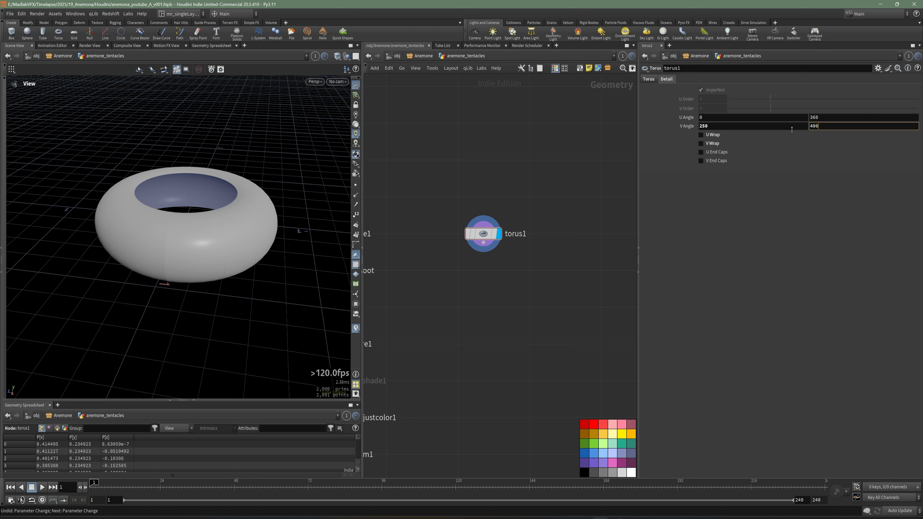
{"action": "key", "text": "Return"}
{"action": "left_click_drag", "start_coordinate": [208, 267], "coordinate": [178, 277]}
Step: Add a Fuse node below torus1, connected to its output, and display it
{"action": "scroll", "coordinate": [178, 262], "scroll_direction": "up", "scroll_amount": 3}
{"action": "scroll", "coordinate": [178, 282], "scroll_direction": "up", "scroll_amount": 3}
{"action": "key", "text": "Tab"}
{"action": "type", "text": "fus"}
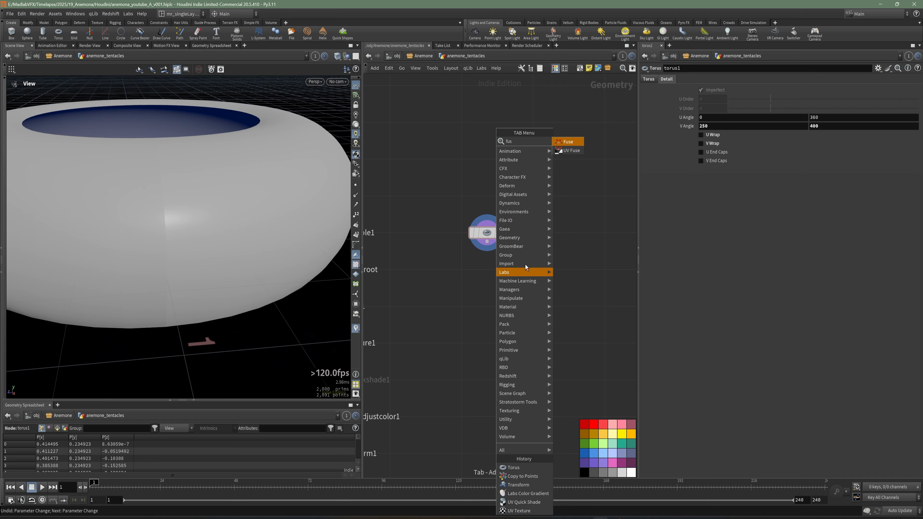
{"action": "key", "text": "Return"}
{"action": "left_click", "coordinate": [487, 277]}
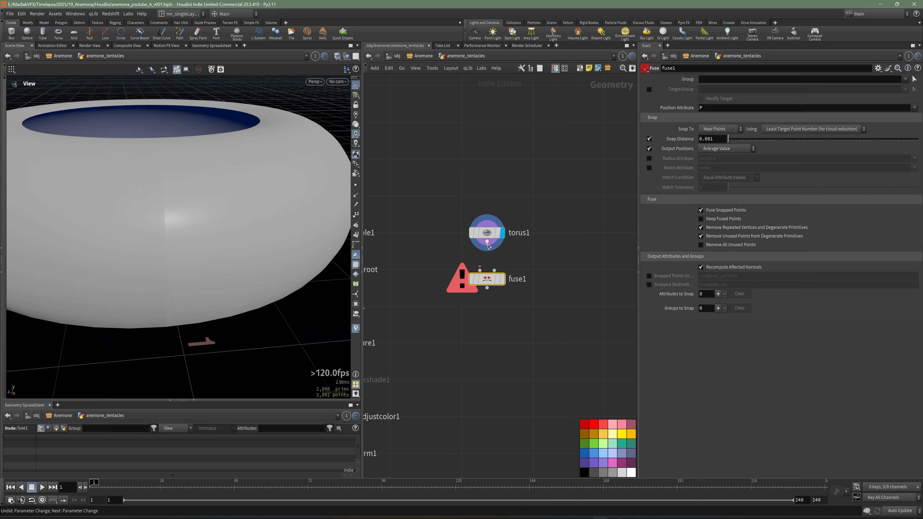
{"action": "left_click", "coordinate": [502, 281]}
Step: Examine the ring's seam in wireframe with point numbers, comparing the fused result with fuse1 bypassed, and restore the shaded view
{"action": "key", "text": "w"}
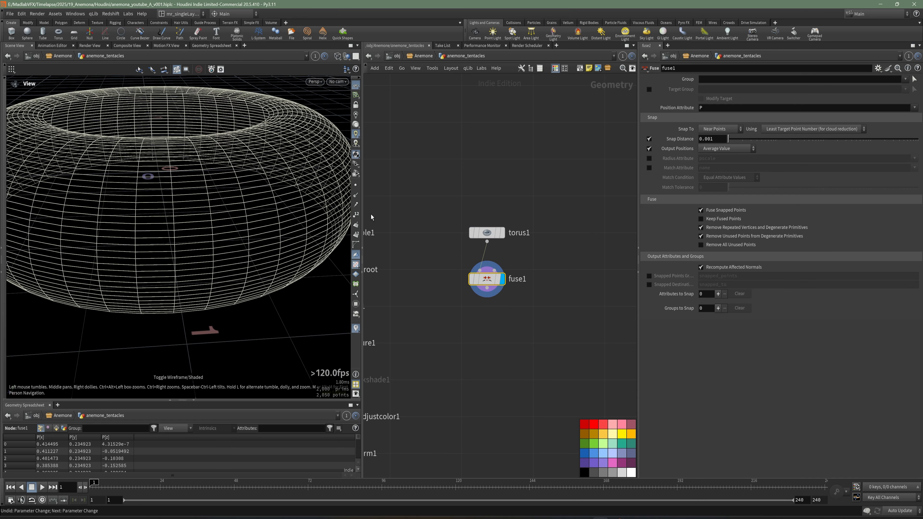
{"action": "left_click_drag", "start_coordinate": [207, 213], "coordinate": [181, 227]}
{"action": "right_click_drag", "start_coordinate": [177, 220], "coordinate": [177, 204]}
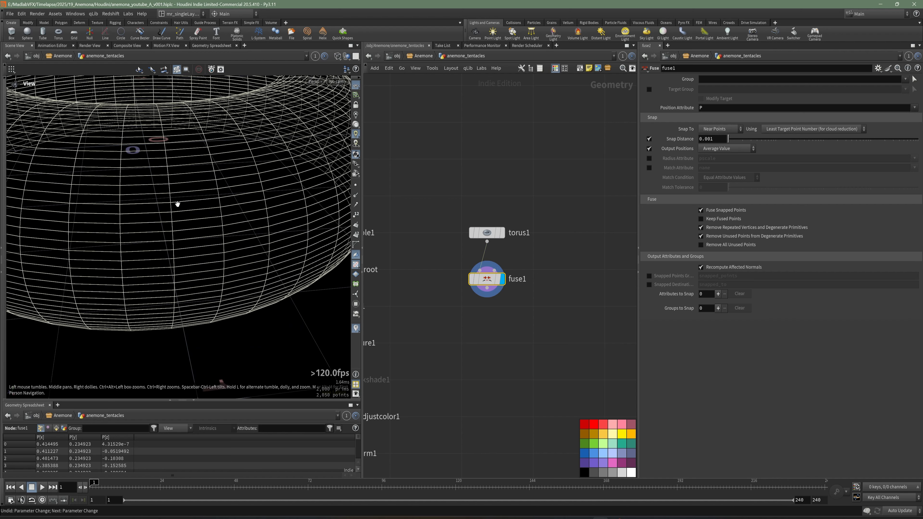
{"action": "left_click", "coordinate": [356, 215]}
{"action": "right_click_drag", "start_coordinate": [298, 245], "coordinate": [295, 230]}
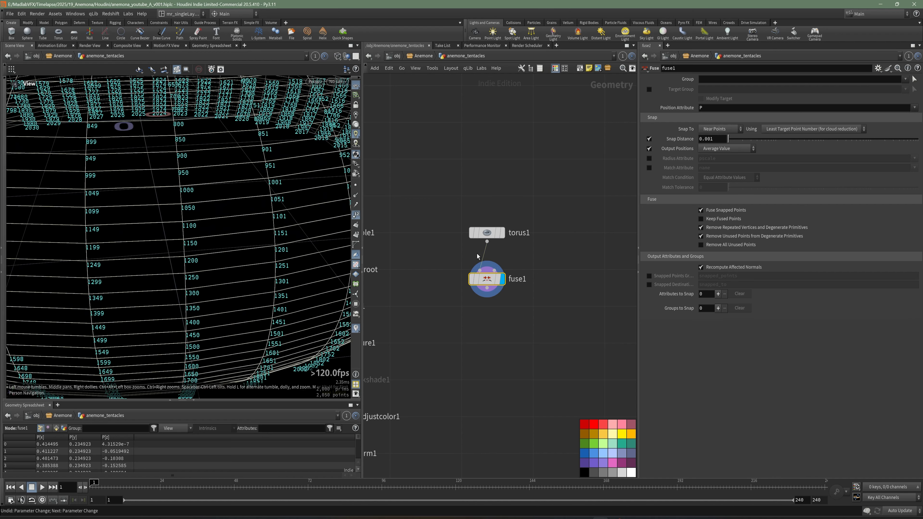
{"action": "left_click", "coordinate": [471, 280]}
{"action": "right_click_drag", "start_coordinate": [169, 200], "coordinate": [243, 212]}
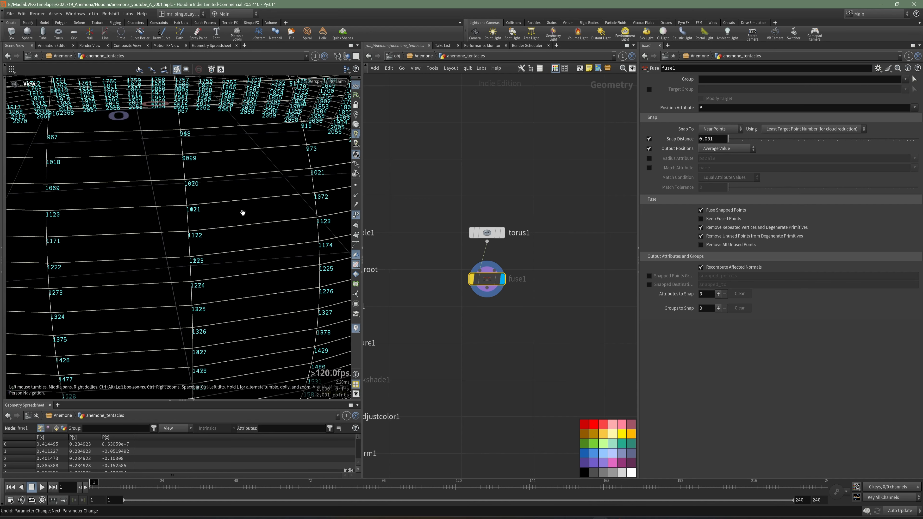
{"action": "left_click", "coordinate": [471, 280]}
{"action": "scroll", "coordinate": [128, 205], "scroll_direction": "down", "scroll_amount": 10}
{"action": "key", "text": "w"}
{"action": "left_click", "coordinate": [355, 215]}
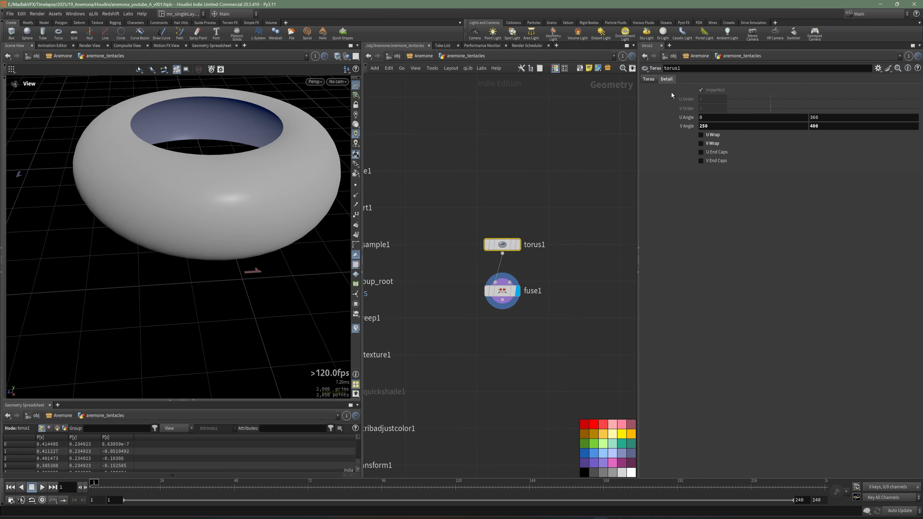
Step: Set torus1's second radius to 0.15 and save the scene file
{"action": "left_click", "coordinate": [649, 79]}
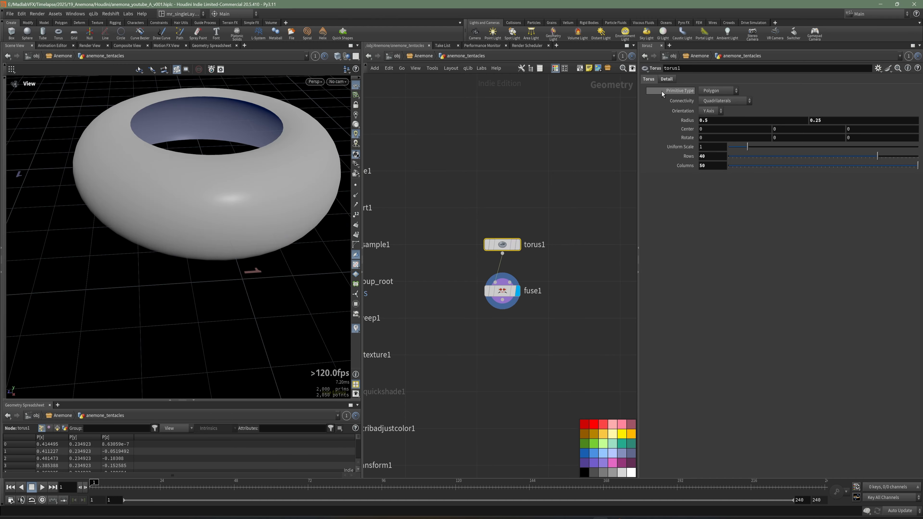
{"action": "left_click", "coordinate": [839, 121]}
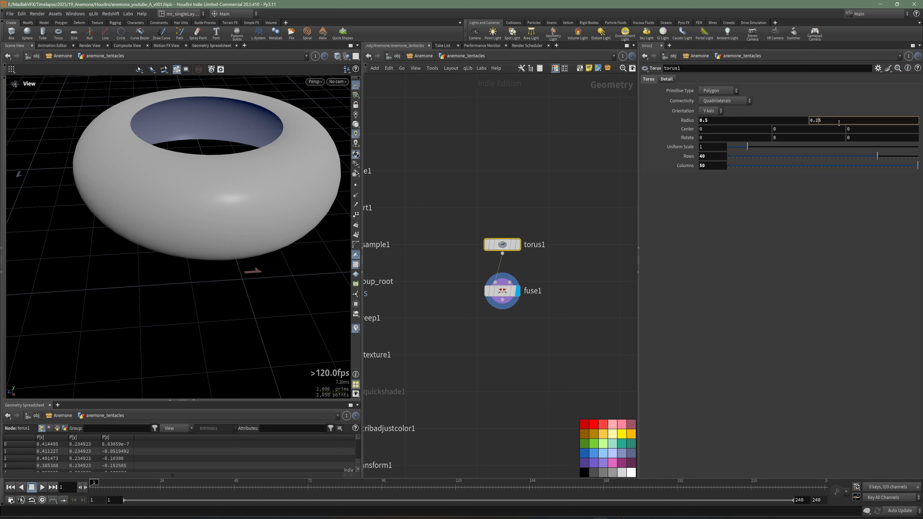
{"action": "key", "text": "Return"}
{"action": "left_click_drag", "start_coordinate": [247, 220], "coordinate": [433, 317]}
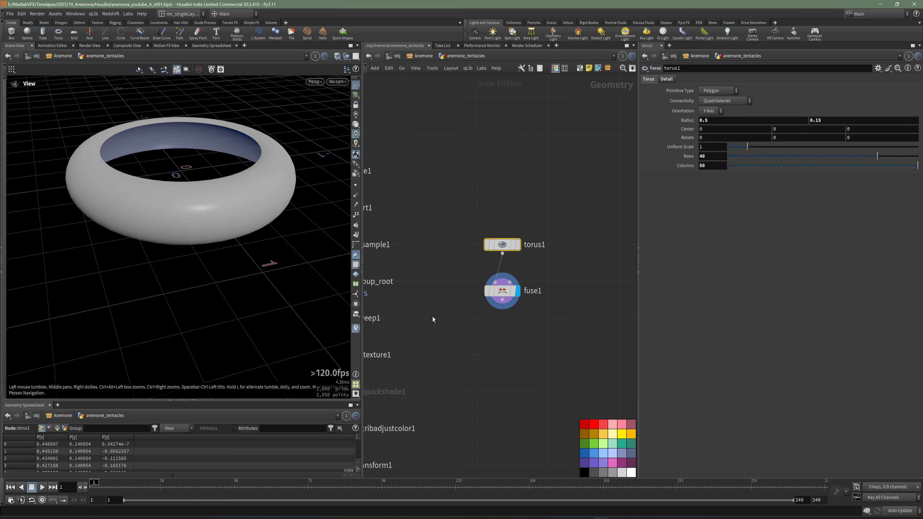
{"action": "middle_click_drag", "start_coordinate": [542, 344], "coordinate": [543, 335]}
{"action": "key", "text": "ctrl+s"}
Step: Add a Normal node below fuse1, display it and show the normals in the viewport
{"action": "key", "text": "Tab"}
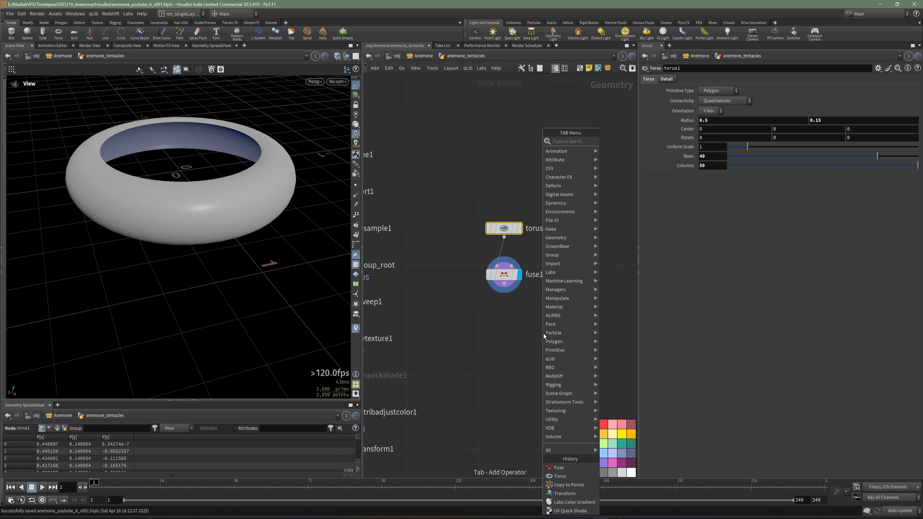
{"action": "type", "text": "sca"}
{"action": "left_click", "coordinate": [615, 143]}
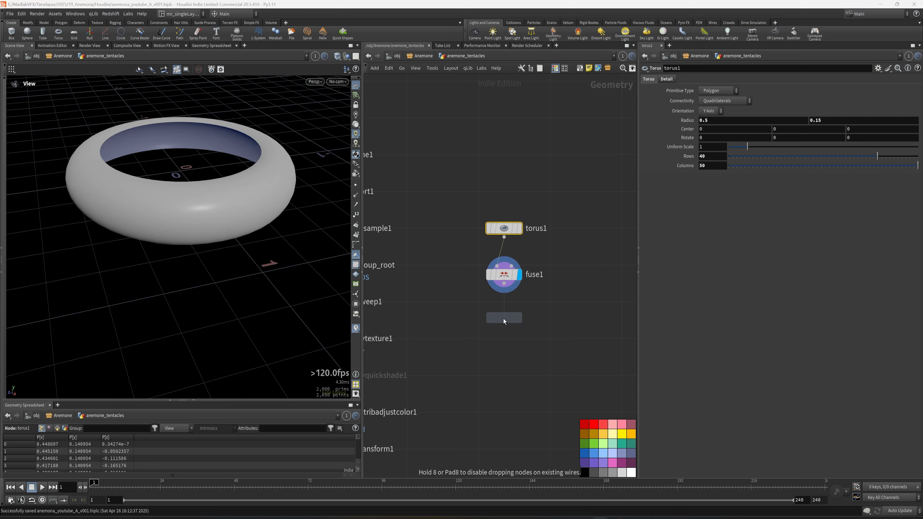
{"action": "left_click", "coordinate": [503, 319]}
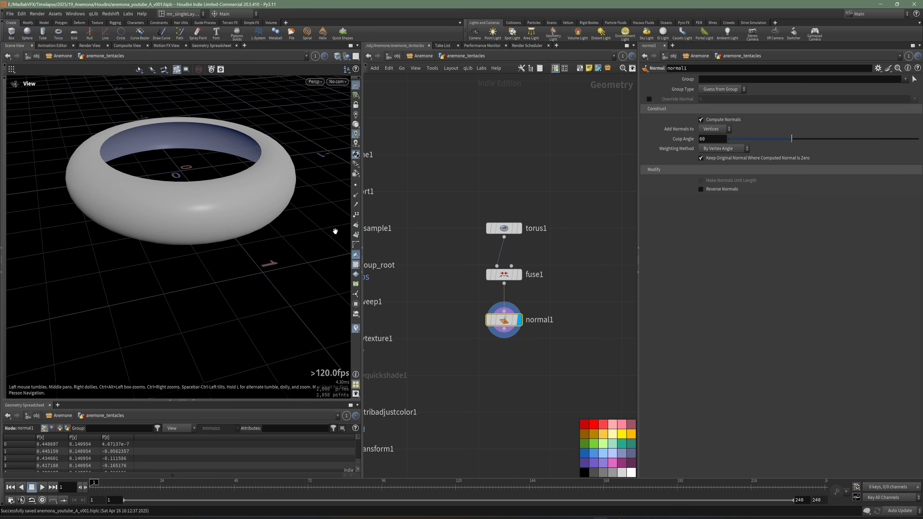
{"action": "left_click", "coordinate": [356, 195]}
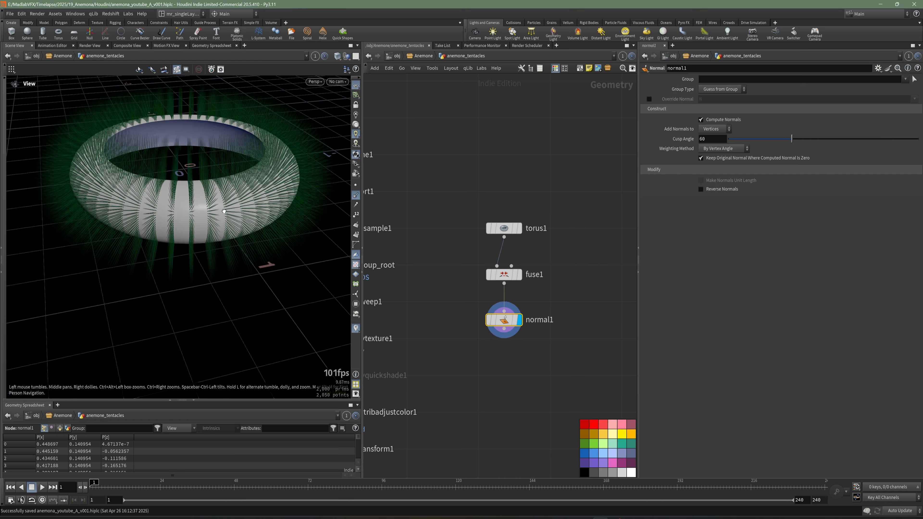
{"action": "scroll", "coordinate": [251, 209], "scroll_direction": "up", "scroll_amount": 3}
{"action": "mouse_move", "coordinate": [251, 209]}
{"action": "left_mouse_down"}
{"action": "mouse_move", "coordinate": [229, 212]}
{"action": "mouse_move", "coordinate": [260, 253]}
{"action": "mouse_move", "coordinate": [212, 264]}
{"action": "mouse_move", "coordinate": [331, 276]}
{"action": "left_mouse_up"}
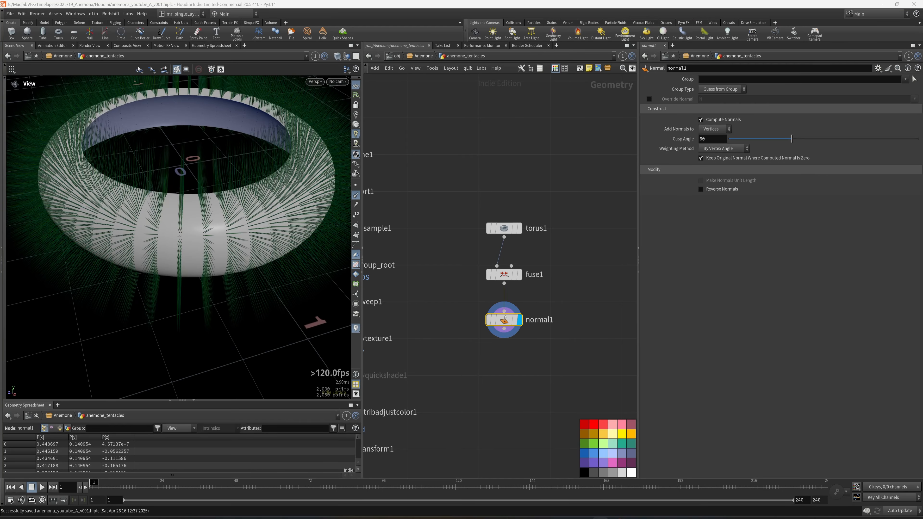
Step: Add a Scatter node below normal1, connect it and display its points
{"action": "middle_click_drag", "start_coordinate": [457, 361], "coordinate": [465, 313]}
{"action": "key", "text": "Tab"}
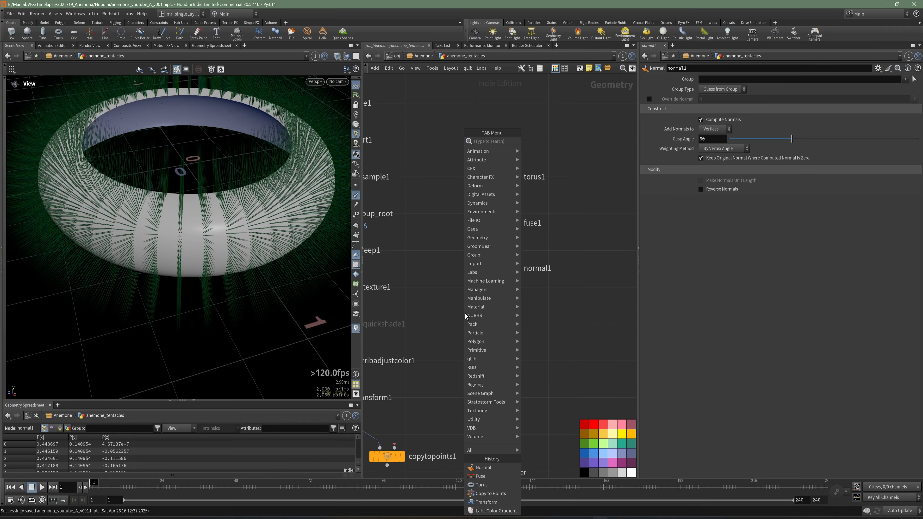
{"action": "type", "text": "sca"}
{"action": "left_click", "coordinate": [551, 142]}
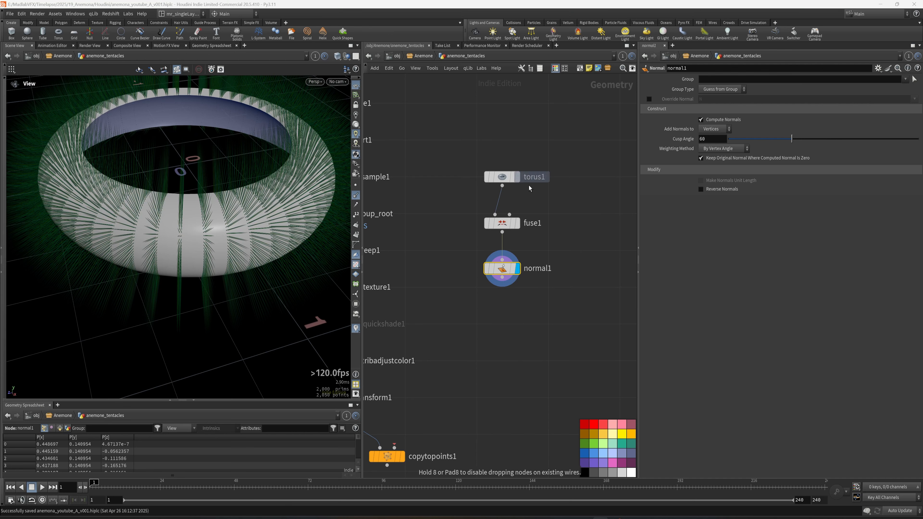
{"action": "left_click", "coordinate": [502, 320]}
{"action": "left_click_drag", "start_coordinate": [503, 278], "coordinate": [502, 310]}
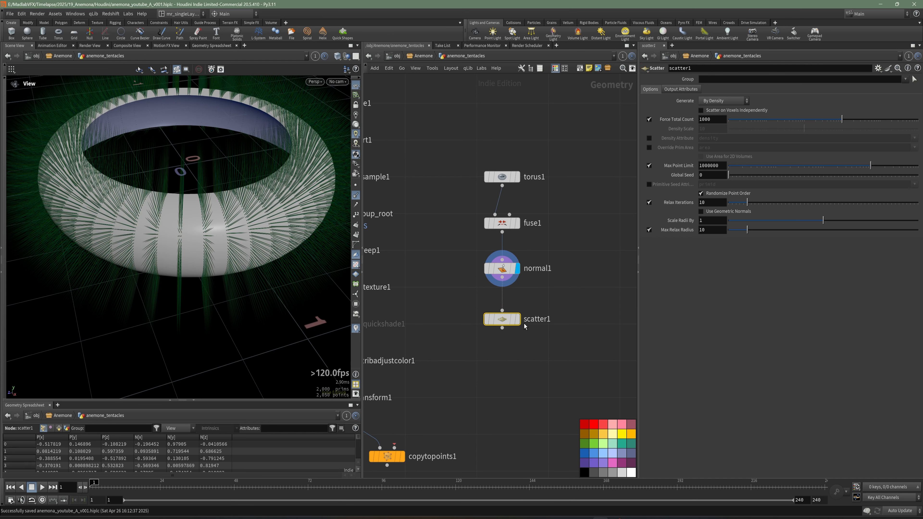
{"action": "left_click", "coordinate": [514, 323]}
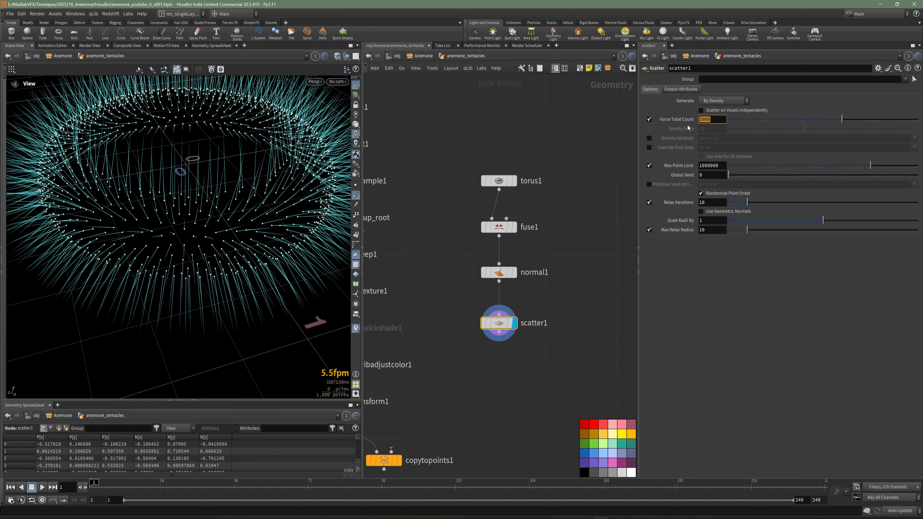
Step: Set scatter1's Force Total Count to 200 and hide the normals in the viewport
{"action": "type", "text": "200"}
{"action": "key", "text": "Return"}
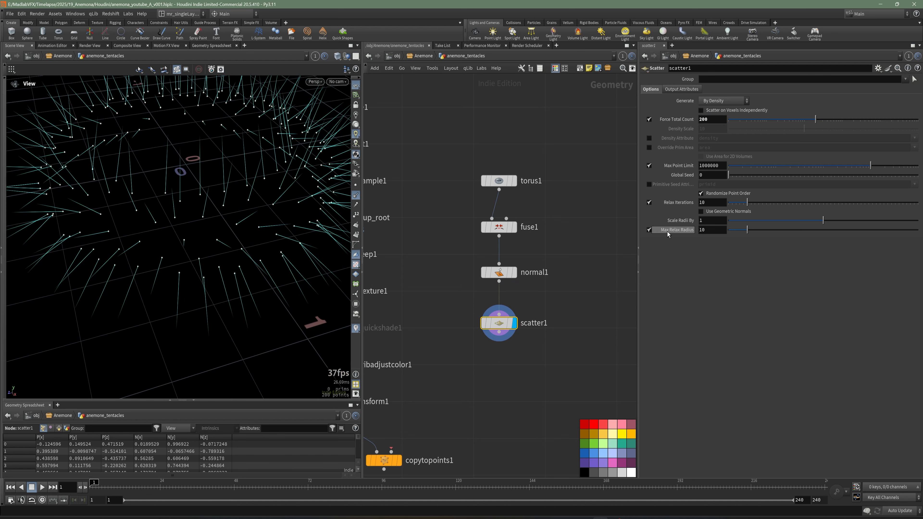
{"action": "left_click", "coordinate": [357, 197]}
{"action": "left_click_drag", "start_coordinate": [222, 236], "coordinate": [222, 280]}
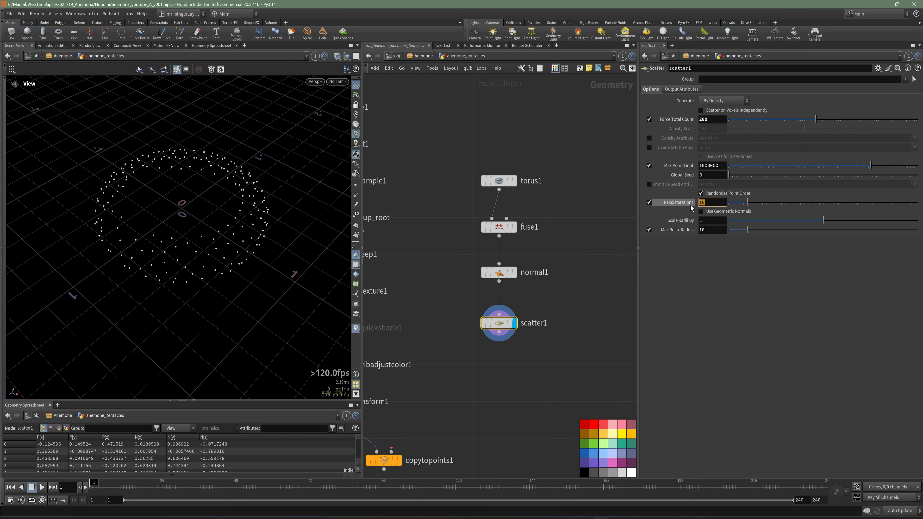
Step: Set scatter1's Relax Iterations to 70 and show the normals on the scattered points again
{"action": "mouse_move", "coordinate": [691, 208]}
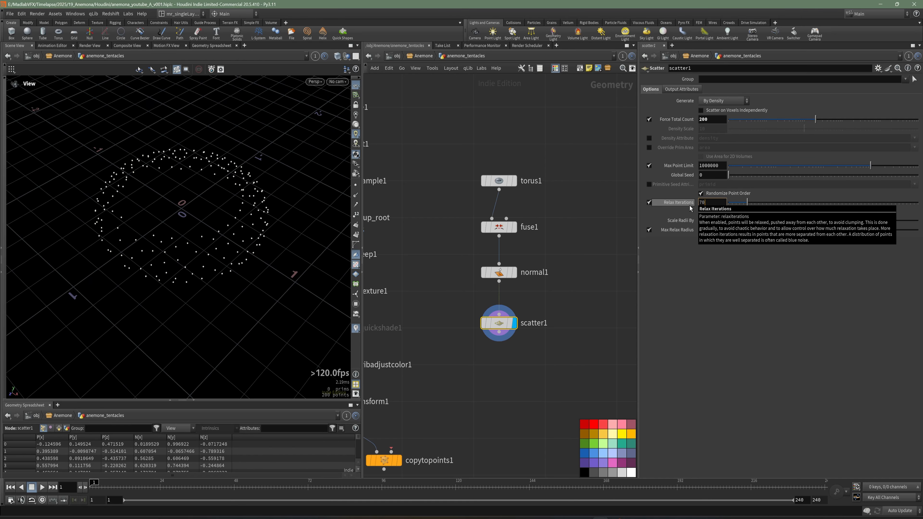
{"action": "key", "text": "Return"}
{"action": "left_click_drag", "start_coordinate": [174, 204], "coordinate": [232, 268]}
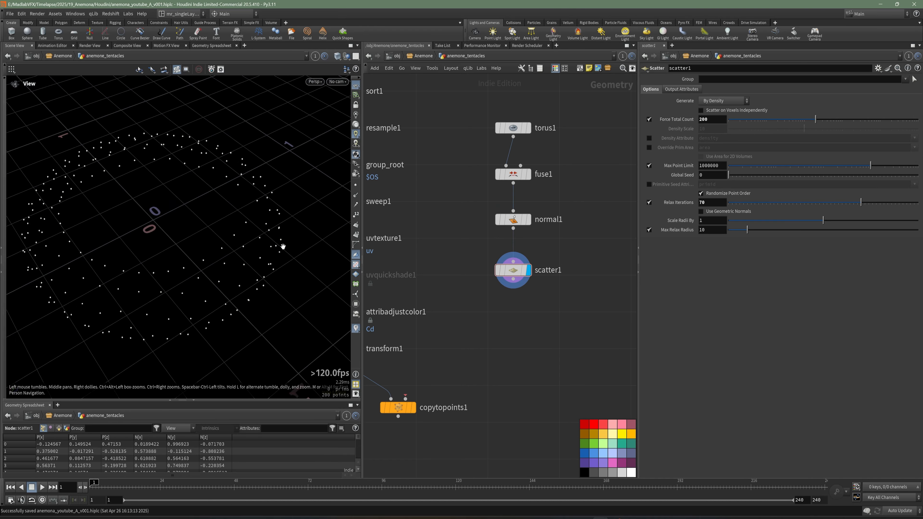
{"action": "scroll", "coordinate": [283, 247], "scroll_direction": "up", "scroll_amount": 1}
{"action": "left_click", "coordinate": [356, 195]}
{"action": "mouse_move", "coordinate": [270, 255]}
{"action": "left_mouse_down"}
{"action": "mouse_move", "coordinate": [253, 249]}
{"action": "mouse_move", "coordinate": [269, 260]}
{"action": "left_mouse_up"}
Step: Add an Attribute Delete node below scatter1, wire scatter1 into its first input and display it
{"action": "mouse_move", "coordinate": [484, 306]}
{"action": "middle_mouse_down"}
{"action": "mouse_move", "coordinate": [486, 297]}
{"action": "mouse_move", "coordinate": [491, 304]}
{"action": "middle_mouse_up"}
{"action": "key", "text": "Tab"}
{"action": "type", "text": "del"}
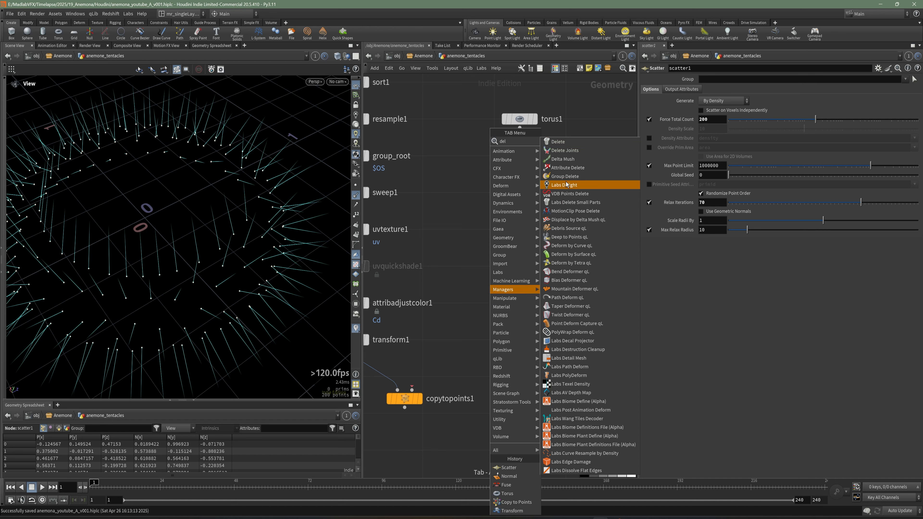
{"action": "left_click", "coordinate": [568, 167]}
{"action": "left_click", "coordinate": [520, 314]}
{"action": "left_click", "coordinate": [519, 271]}
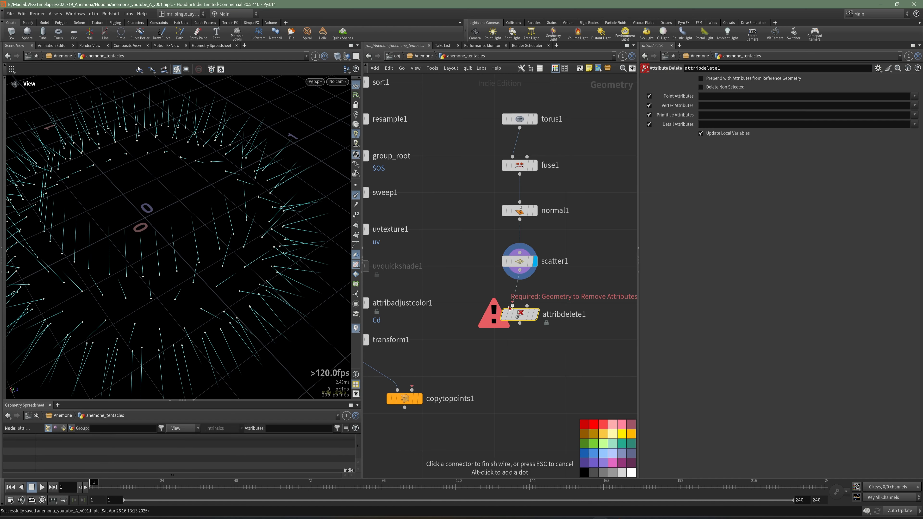
{"action": "left_click", "coordinate": [513, 305]}
{"action": "left_click", "coordinate": [535, 314]}
Step: Set attribdelete1 to remove the point attribute N and move the node closer beneath scatter1
{"action": "left_click", "coordinate": [717, 98]}
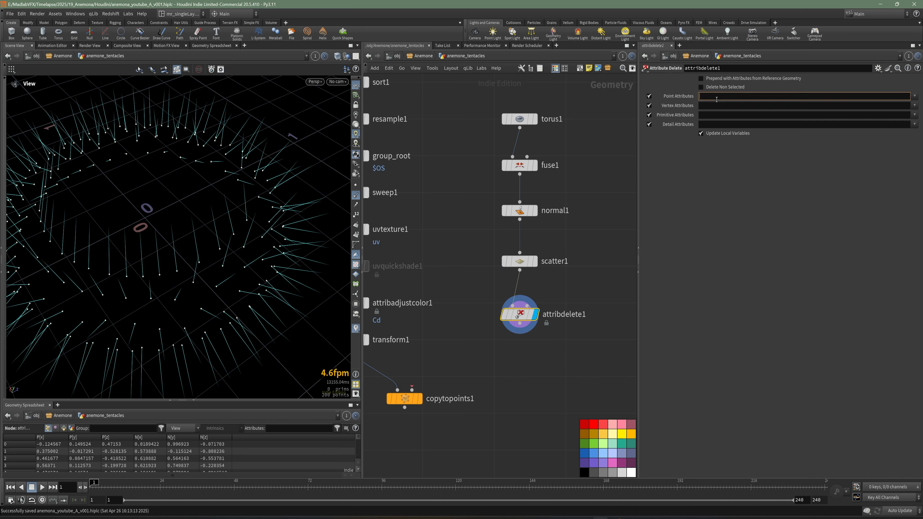
{"action": "key", "text": "Return"}
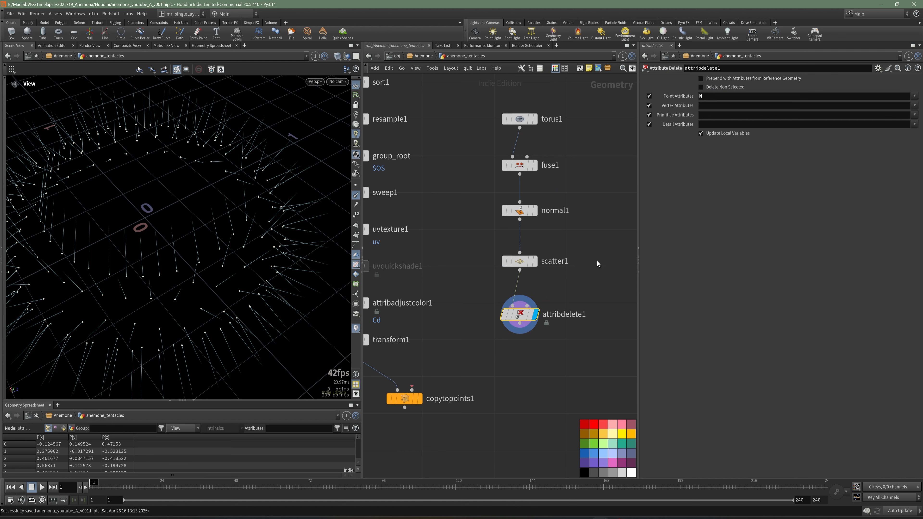
{"action": "middle_click_drag", "start_coordinate": [533, 347], "coordinate": [532, 345]}
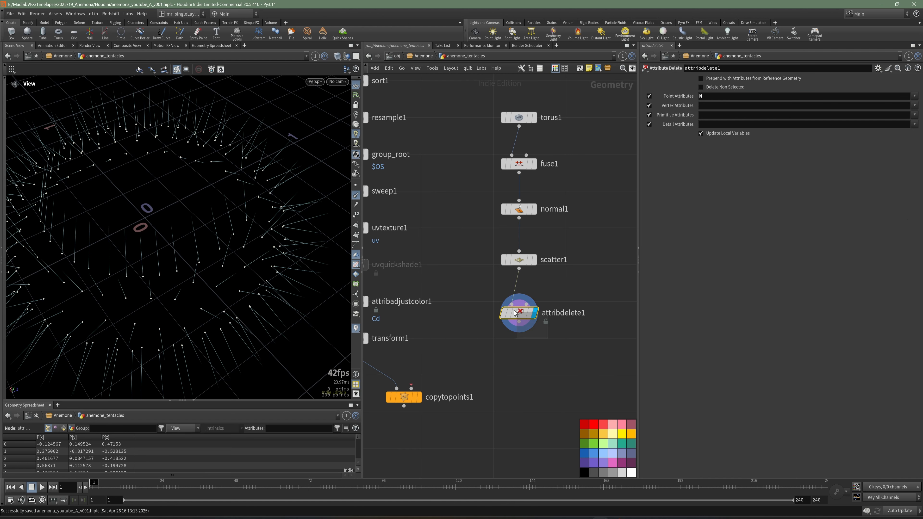
{"action": "left_click_drag", "start_coordinate": [523, 314], "coordinate": [522, 302]}
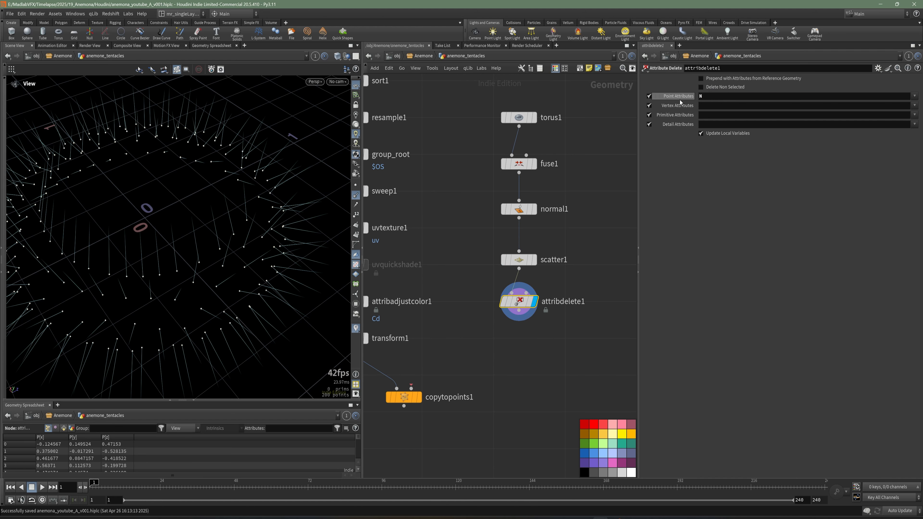
Step: Enable Delete Non Selected on attribdelete1 and add an Attribute Randomize node wired beneath it
{"action": "left_click", "coordinate": [701, 87]}
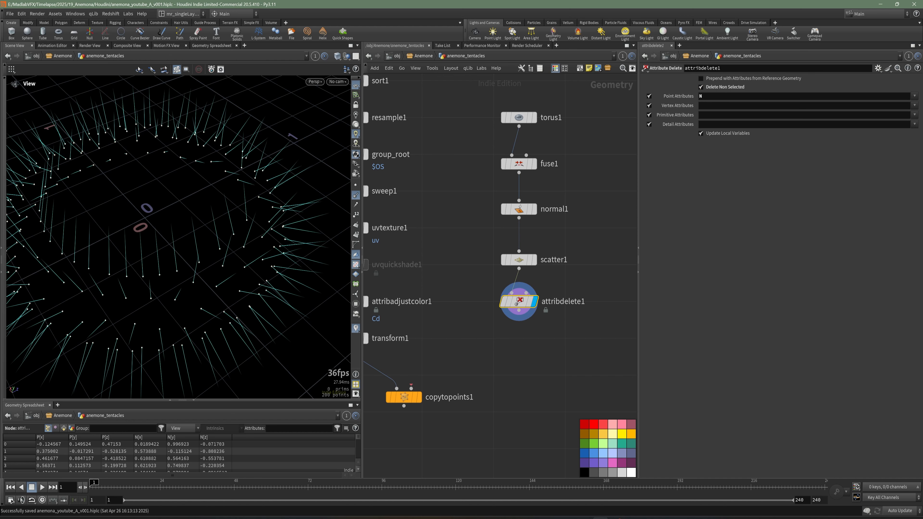
{"action": "left_click", "coordinate": [555, 383]}
{"action": "key", "text": "Tab"}
{"action": "type", "text": "r"}
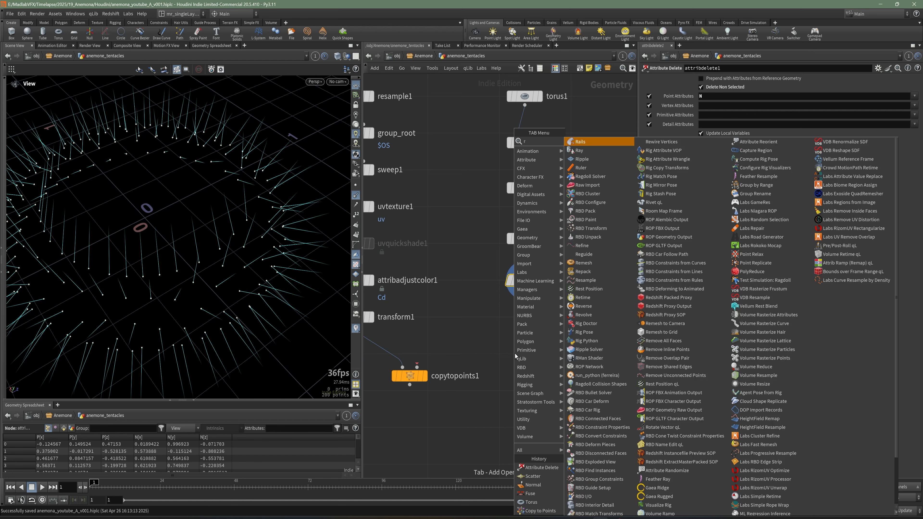
{"action": "type", "text": "an"}
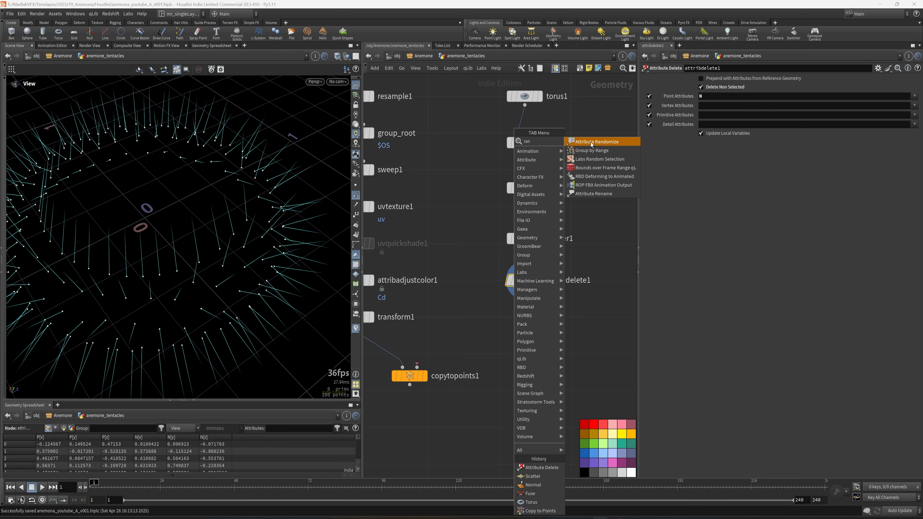
{"action": "left_click", "coordinate": [592, 145]}
{"action": "left_click", "coordinate": [523, 330]}
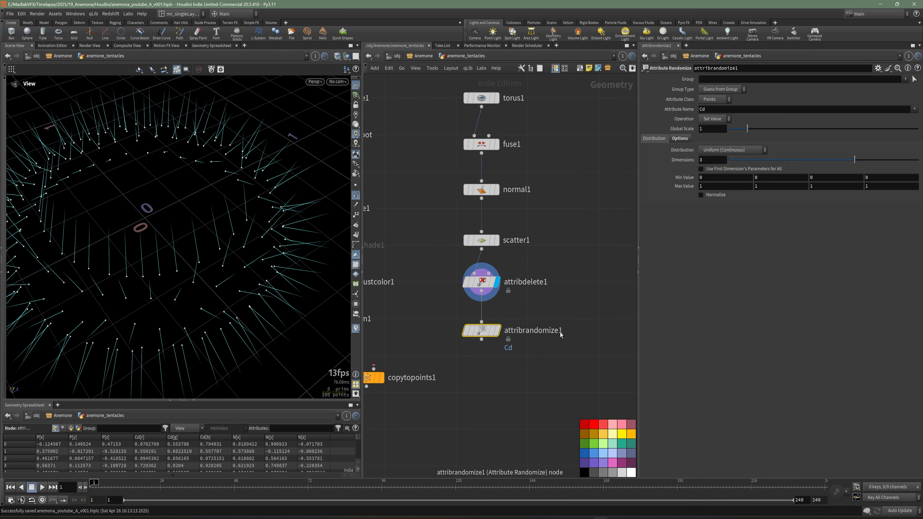
Step: Rename the Attribute Randomize node to attribrandomize_pscale
{"action": "double_click", "coordinate": [561, 330]}
{"action": "key", "text": "BackSpace"}
{"action": "type", "text": "_pscla"}
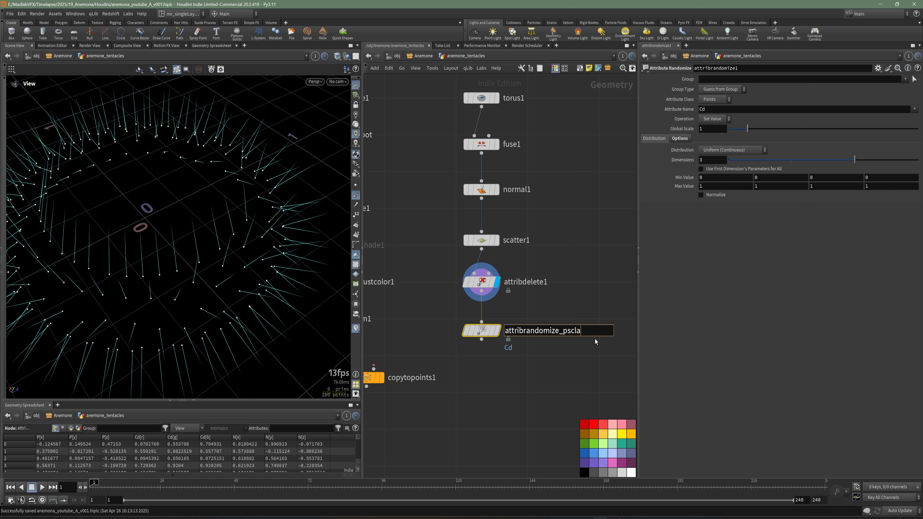
{"action": "key", "text": "BackSpace"}
{"action": "key", "text": "BackSpace"}
{"action": "type", "text": "ale"}
{"action": "key", "text": "Return"}
Step: Set attribrandomize_pscale to randomize the attribute pscale with 1 dimension and a Min Value of 0.7, and display the node
{"action": "left_click_drag", "start_coordinate": [707, 110], "coordinate": [693, 112]}
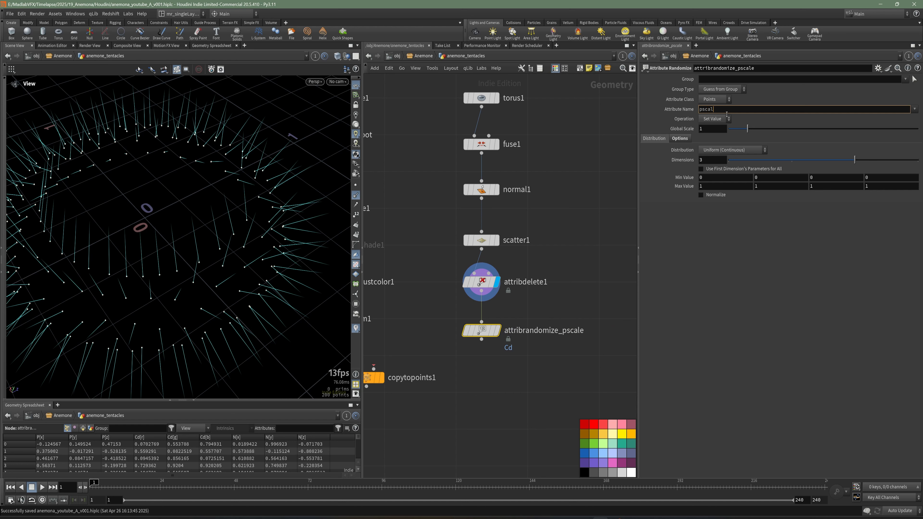
{"action": "key", "text": "Return"}
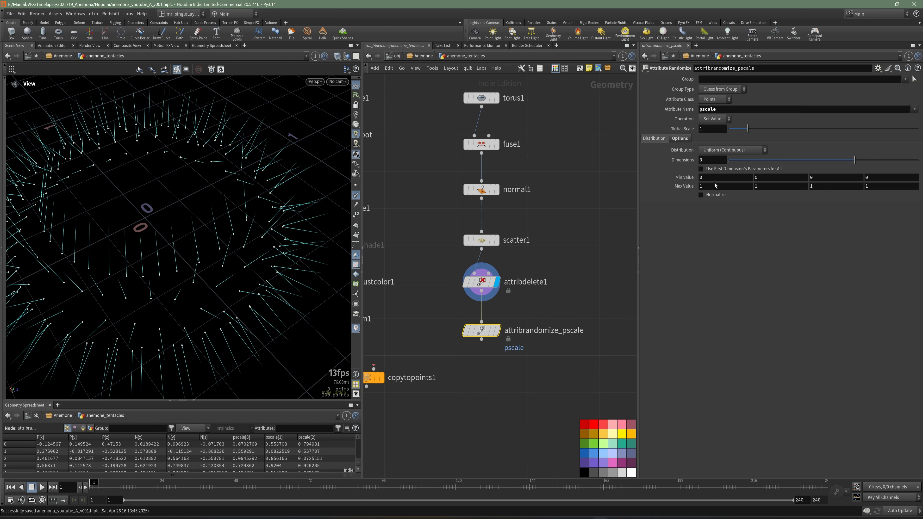
{"action": "key", "text": "Return"}
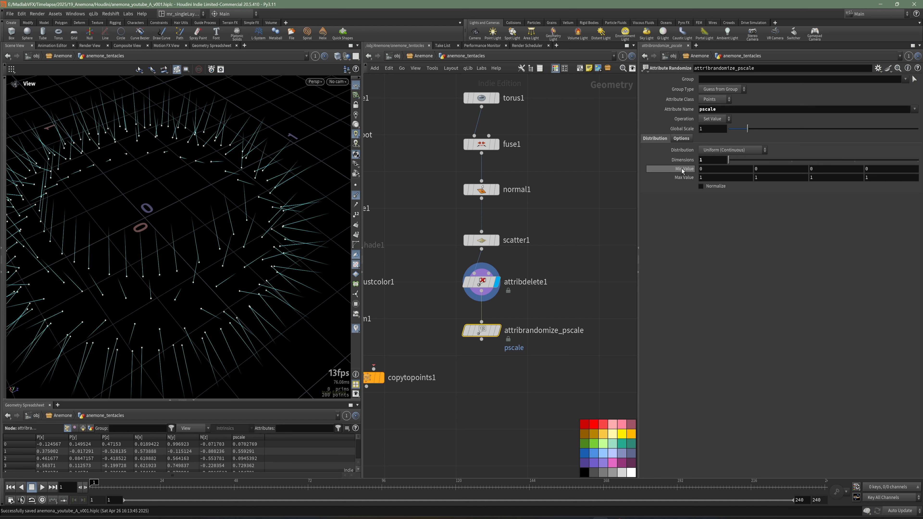
{"action": "left_click", "coordinate": [707, 170]}
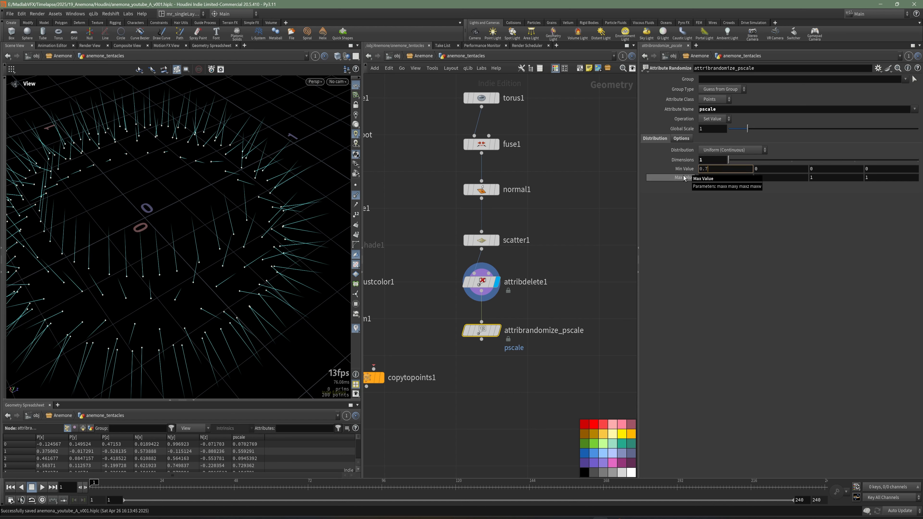
{"action": "key", "text": "Return"}
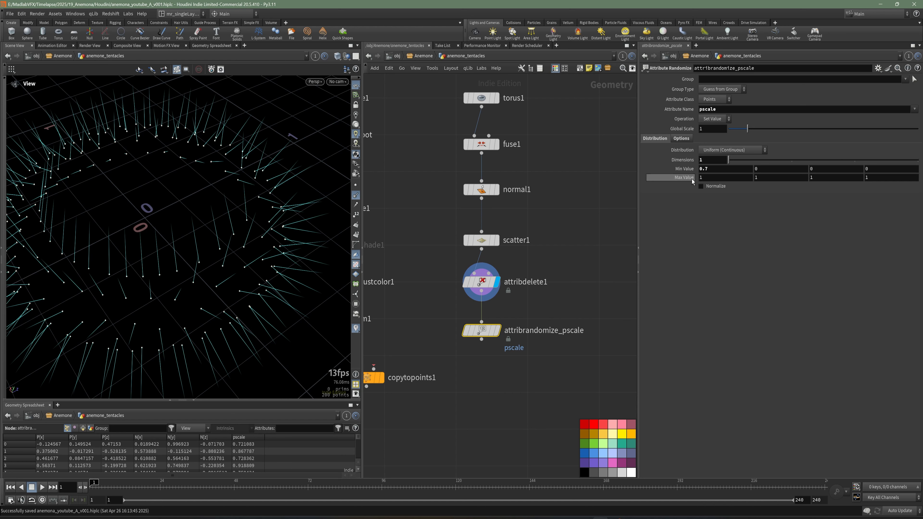
{"action": "left_click", "coordinate": [497, 330]}
Step: Wire attribrandomize_pscale into the second input of copytopoints1, display copytopoints1 and hide the normals in the viewport
{"action": "middle_click_drag", "start_coordinate": [501, 409], "coordinate": [542, 370]}
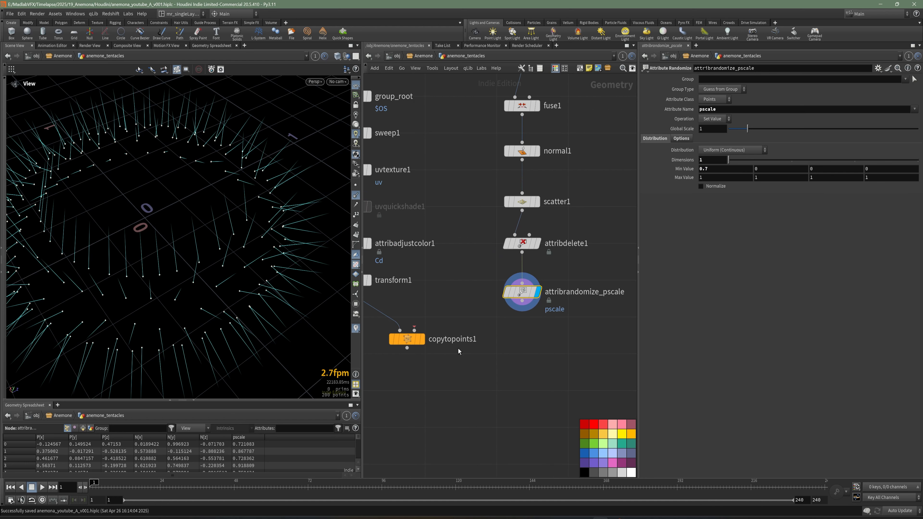
{"action": "left_click_drag", "start_coordinate": [522, 305], "coordinate": [470, 339]}
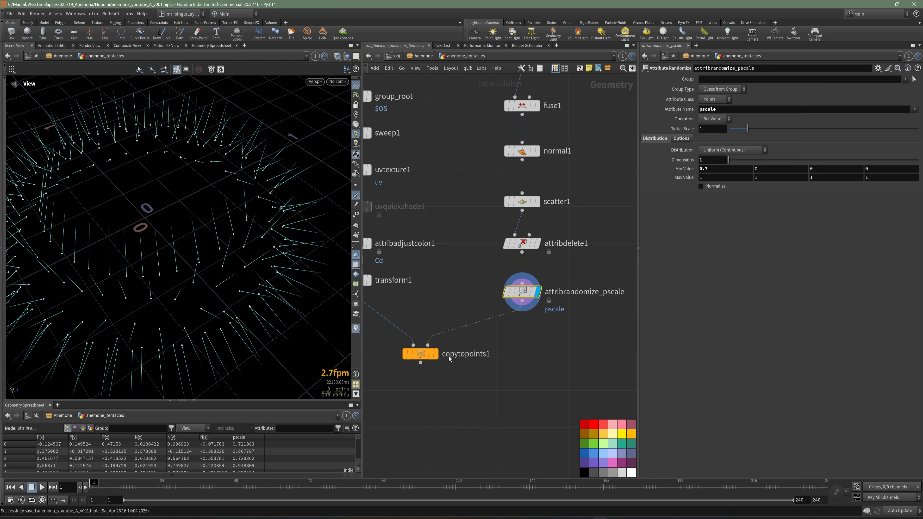
{"action": "left_click", "coordinate": [437, 356]}
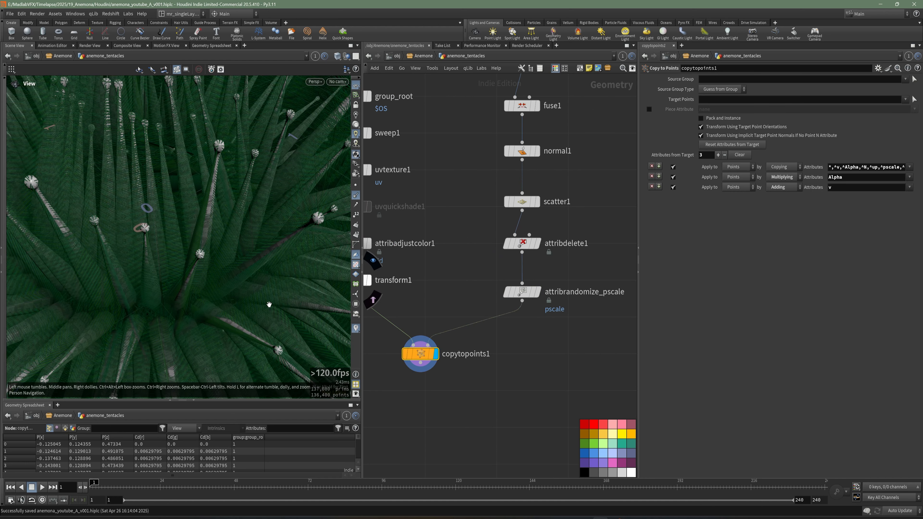
{"action": "left_click", "coordinate": [357, 198]}
Step: Examine the tentacles copied around the ring from several angles and distances, and check the viewport's material display options
{"action": "scroll", "coordinate": [233, 240], "scroll_direction": "down", "scroll_amount": 5}
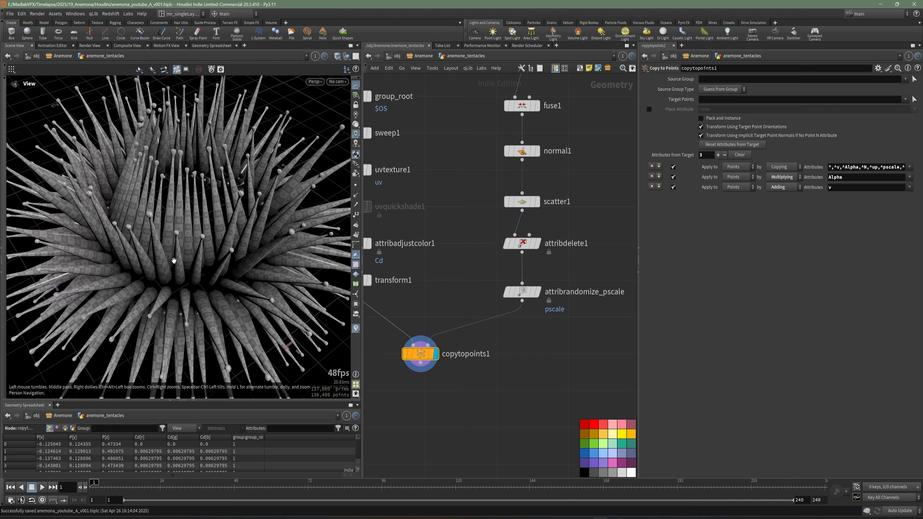
{"action": "left_click_drag", "start_coordinate": [233, 240], "coordinate": [287, 270]}
{"action": "scroll", "coordinate": [286, 270], "scroll_direction": "down", "scroll_amount": 5}
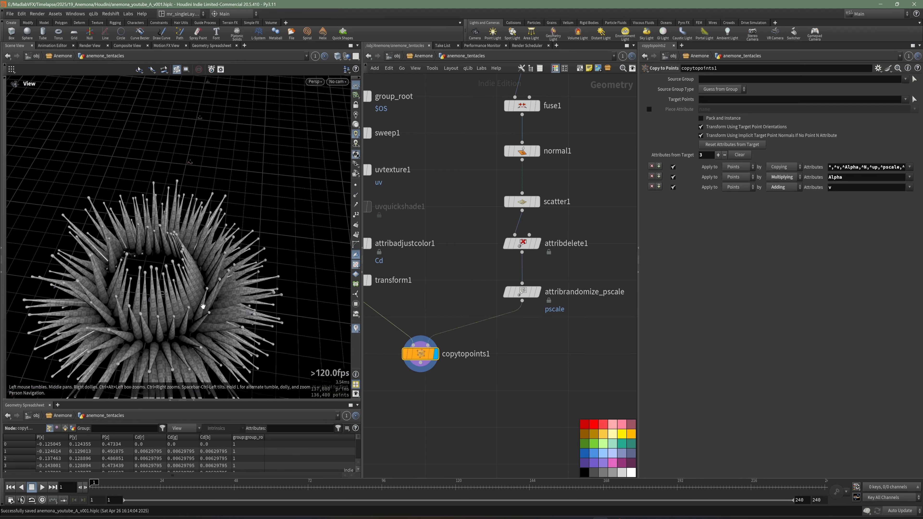
{"action": "left_click_drag", "start_coordinate": [203, 305], "coordinate": [202, 213]}
{"action": "scroll", "coordinate": [202, 203], "scroll_direction": "up", "scroll_amount": 4}
{"action": "left_click_drag", "start_coordinate": [225, 109], "coordinate": [121, 258]}
{"action": "scroll", "coordinate": [221, 233], "scroll_direction": "down", "scroll_amount": 4}
{"action": "scroll", "coordinate": [177, 295], "scroll_direction": "up", "scroll_amount": 4}
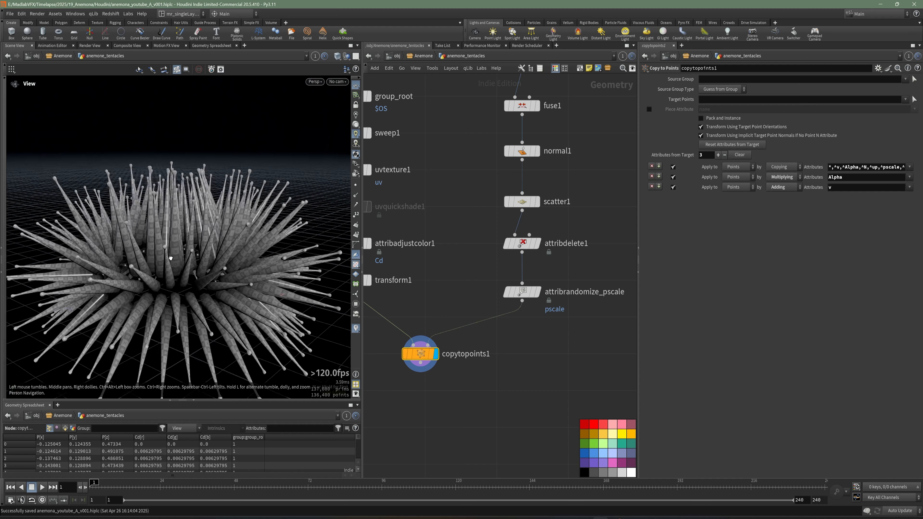
{"action": "left_click_drag", "start_coordinate": [165, 295], "coordinate": [363, 227]}
{"action": "right_click", "coordinate": [357, 156]}
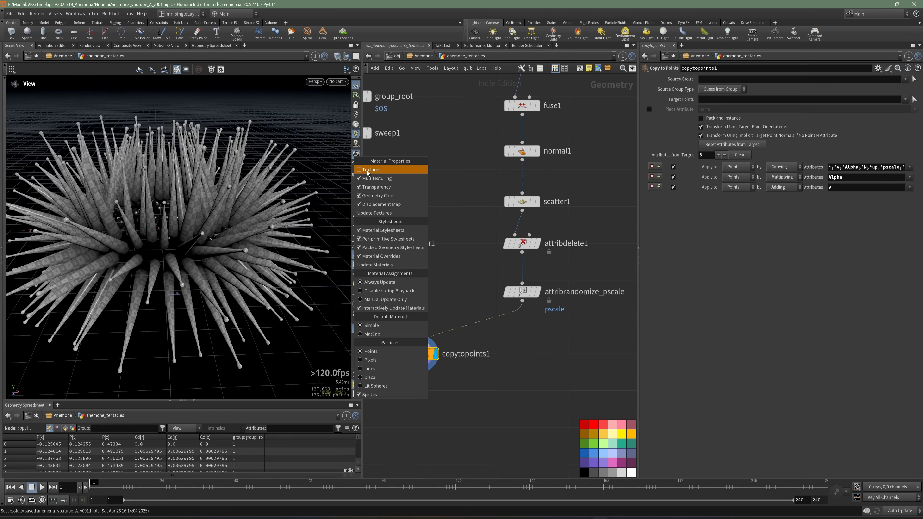
{"action": "left_click", "coordinate": [369, 179]}
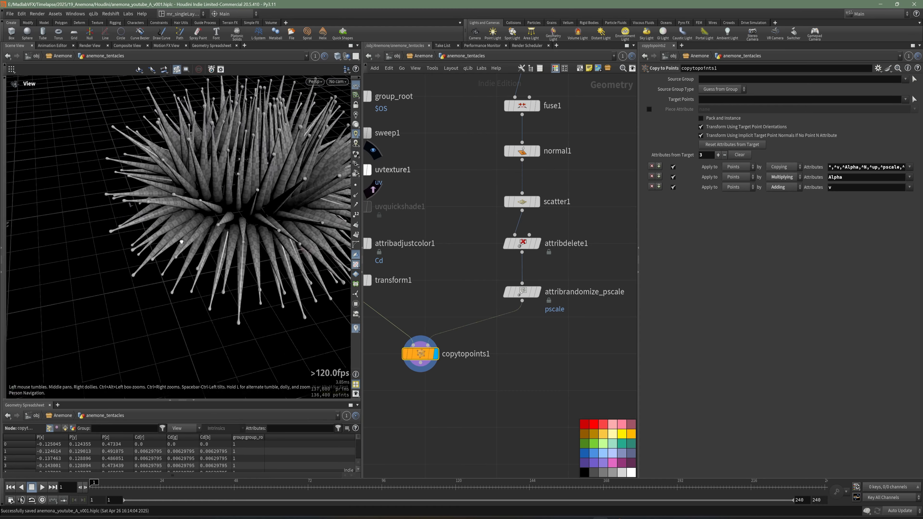
{"action": "left_click_drag", "start_coordinate": [189, 243], "coordinate": [215, 248]}
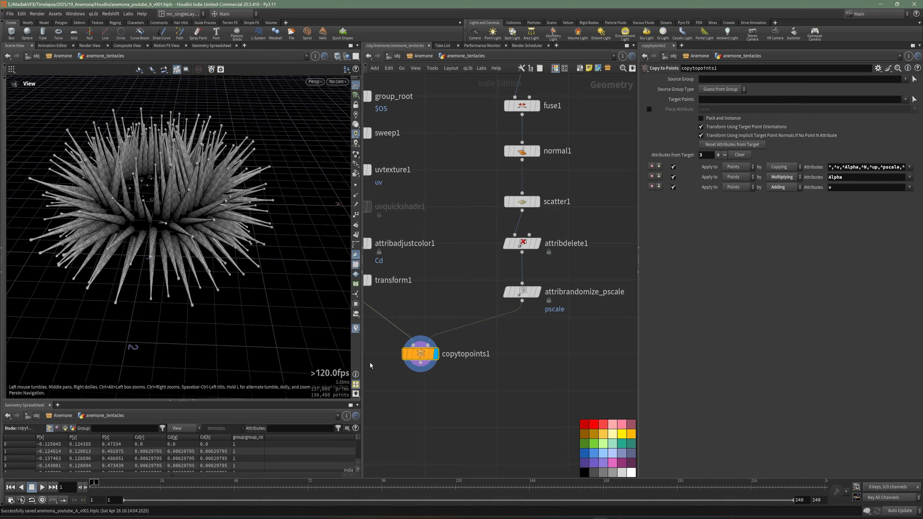
Step: Add an Attribute Delete node below copytopoints1, display it and enable Delete Non Selected to strip its attributes
{"action": "middle_click_drag", "start_coordinate": [422, 396], "coordinate": [483, 376]}
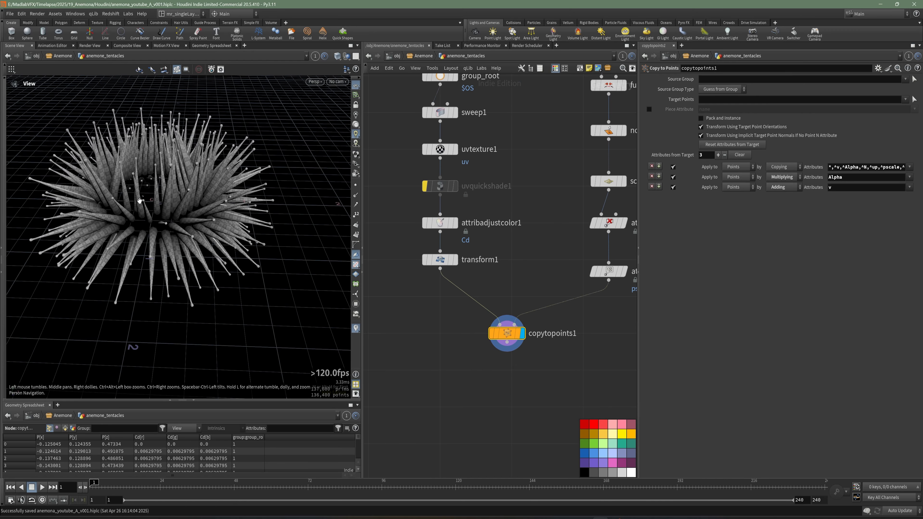
{"action": "scroll", "coordinate": [139, 200], "scroll_direction": "up", "scroll_amount": 3}
{"action": "key", "text": "Tab"}
{"action": "type", "text": "del"}
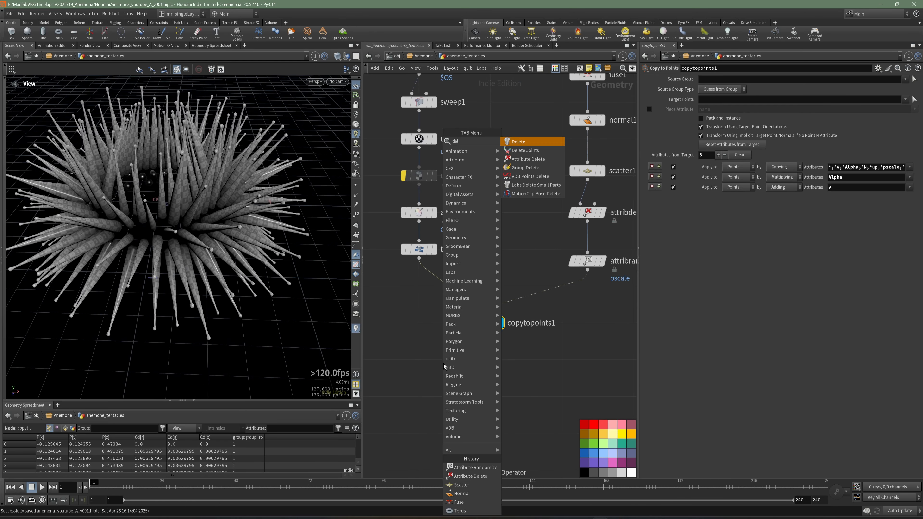
{"action": "key", "text": "Return"}
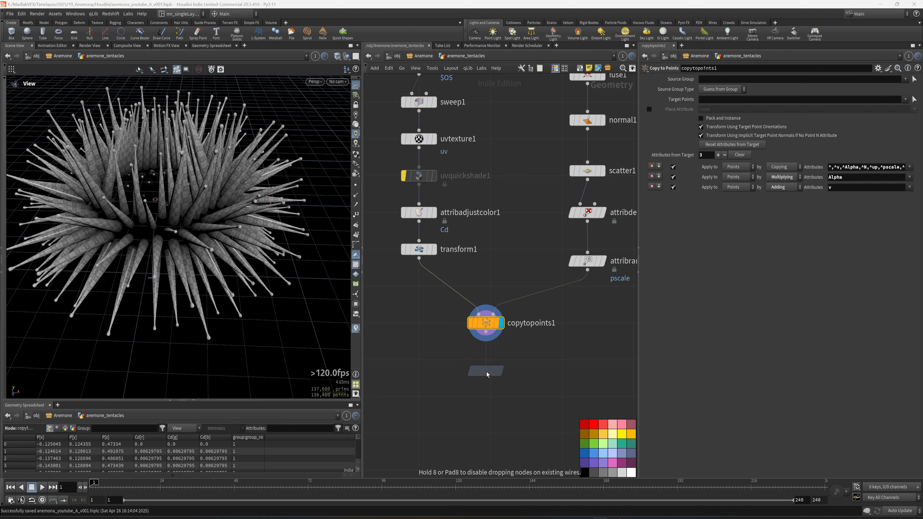
{"action": "left_click", "coordinate": [488, 375]}
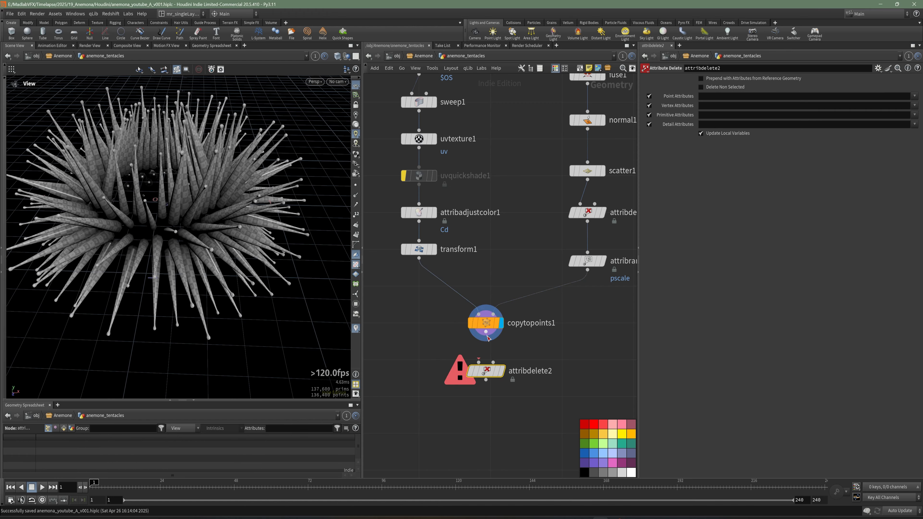
{"action": "left_click", "coordinate": [726, 89]}
Step: Check the stripped tentacles from several angles and widen the viewport and network editor panes
{"action": "scroll", "coordinate": [320, 346], "scroll_direction": "up", "scroll_amount": 5}
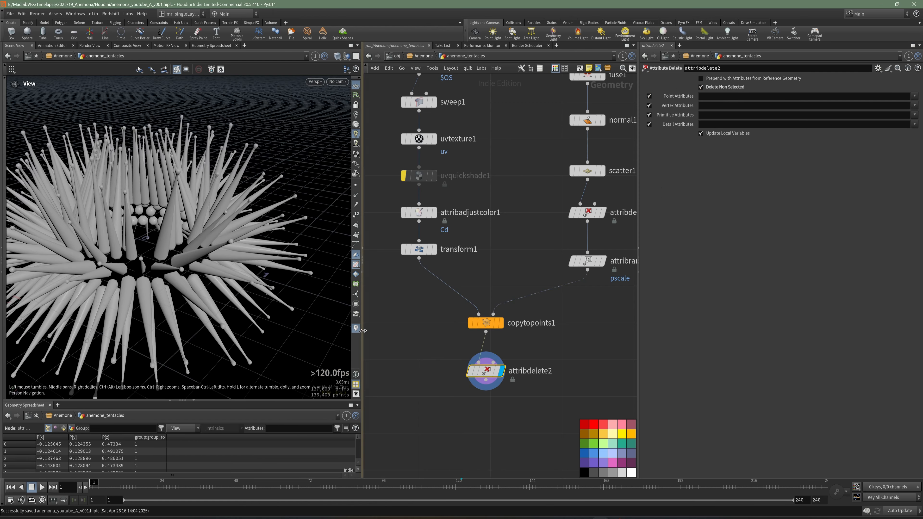
{"action": "left_click_drag", "start_coordinate": [363, 331], "coordinate": [479, 331]}
{"action": "left_click_drag", "start_coordinate": [327, 261], "coordinate": [265, 215]}
{"action": "right_click_drag", "start_coordinate": [265, 215], "coordinate": [251, 266]}
{"action": "left_click_drag", "start_coordinate": [251, 266], "coordinate": [244, 286]}
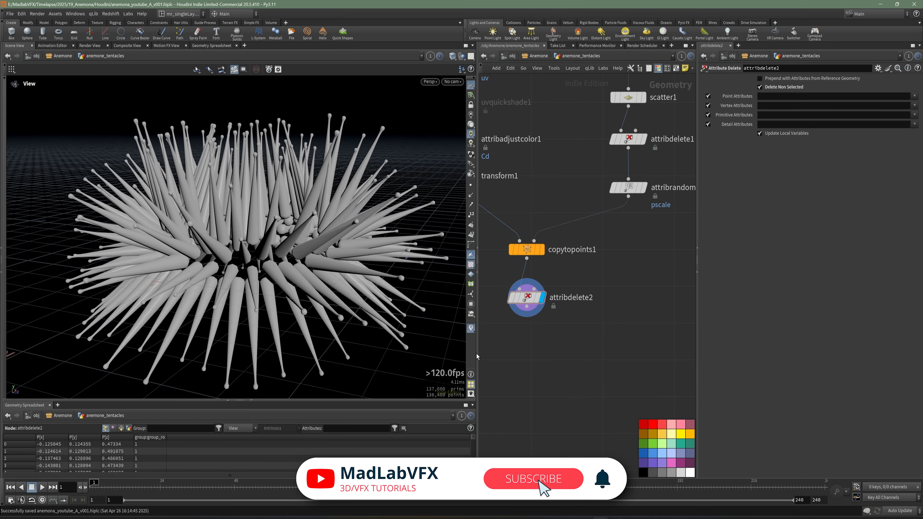
{"action": "left_click_drag", "start_coordinate": [478, 357], "coordinate": [383, 359]}
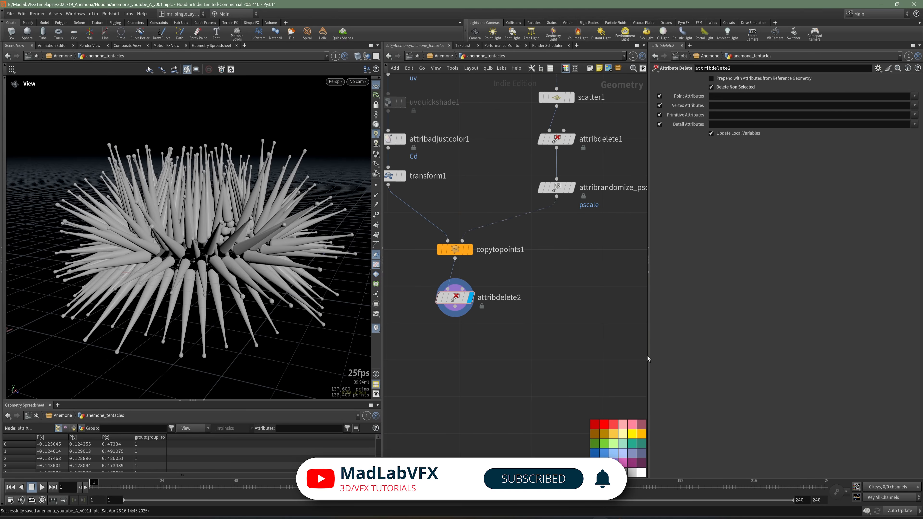
{"action": "left_click_drag", "start_coordinate": [648, 355], "coordinate": [696, 356]}
Step: Add an Assemble node wired below attribdelete2 and display it
{"action": "scroll", "coordinate": [497, 333], "scroll_direction": "up", "scroll_amount": 2}
{"action": "key", "text": "Tab"}
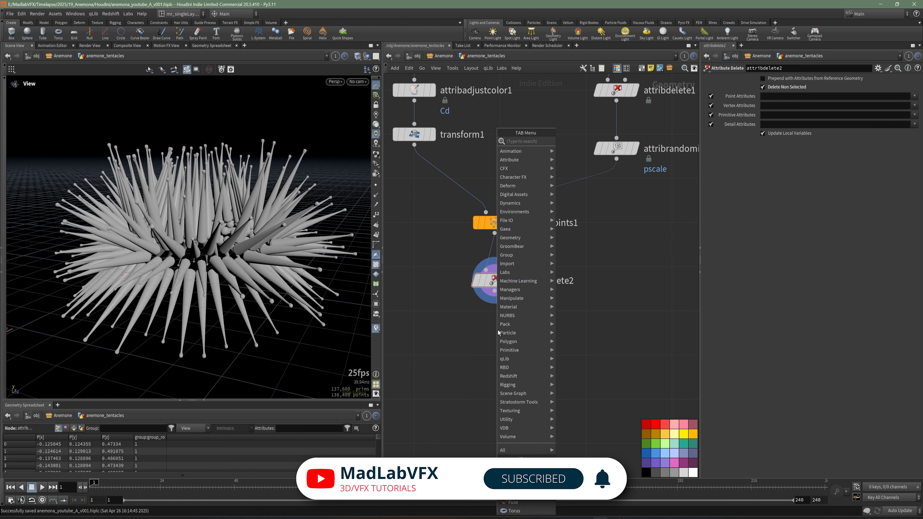
{"action": "type", "text": "conn"}
{"action": "left_click", "coordinate": [583, 150]}
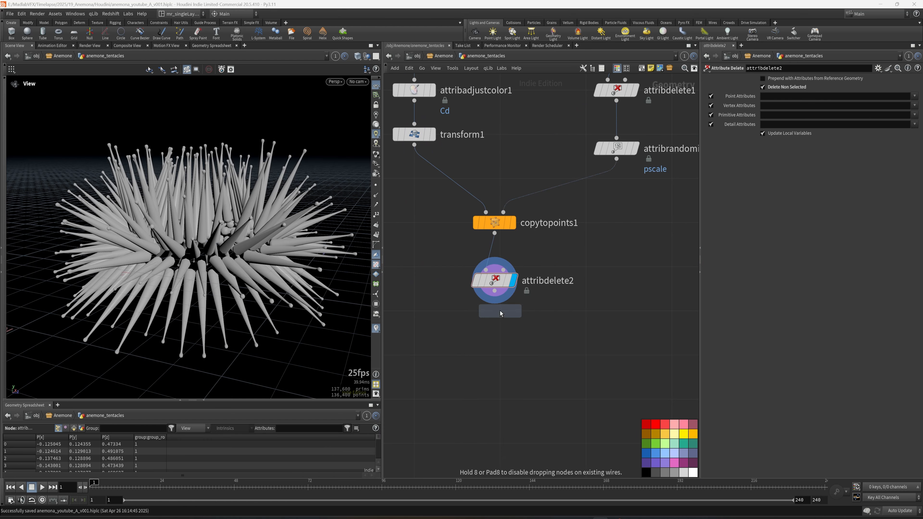
{"action": "left_click", "coordinate": [499, 330]}
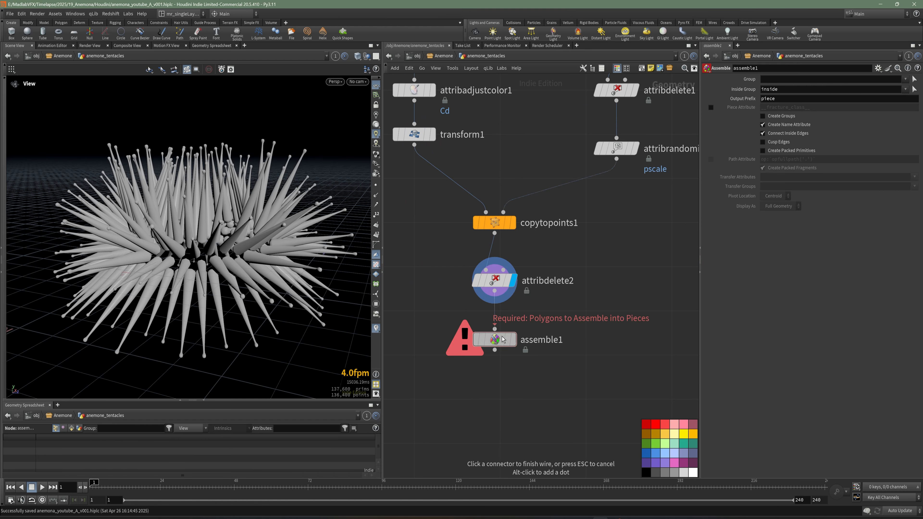
{"action": "left_click", "coordinate": [513, 339]}
Step: List the primitive attributes in an enlarged Geometry Spreadsheet with a wider name column, and set assemble1's Output Prefix to tentacle_
{"action": "left_click", "coordinate": [71, 429]}
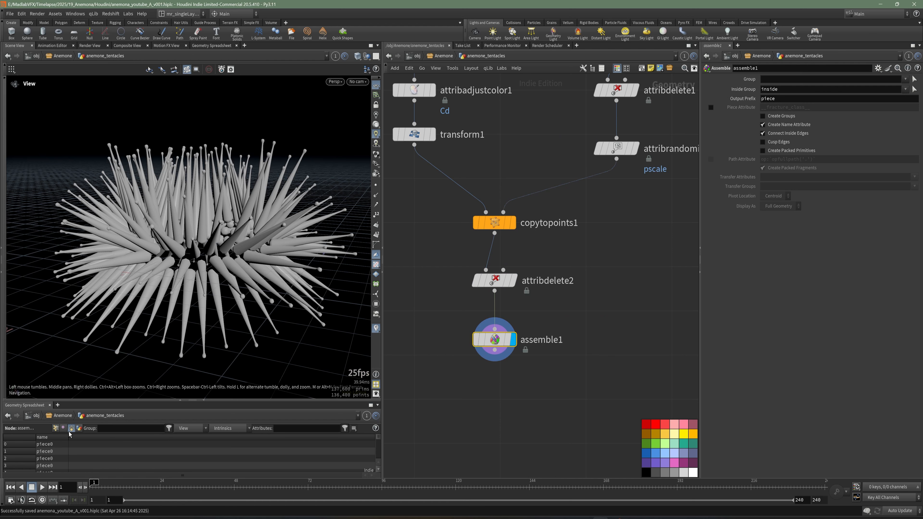
{"action": "left_click_drag", "start_coordinate": [134, 397], "coordinate": [109, 300]}
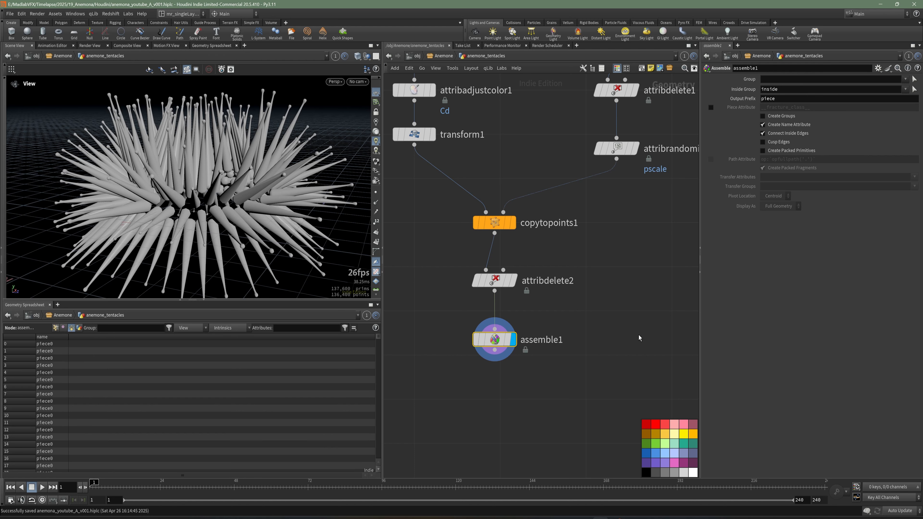
{"action": "left_click", "coordinate": [810, 100]}
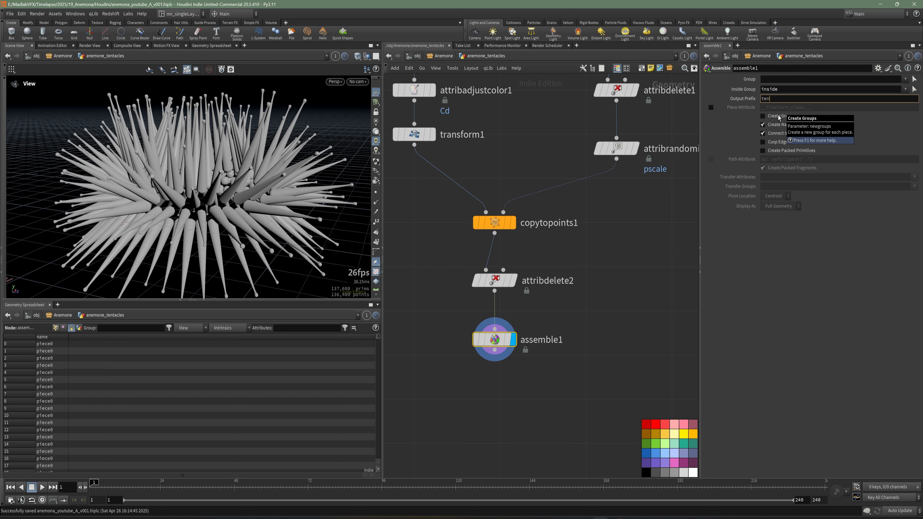
{"action": "key", "text": "Return"}
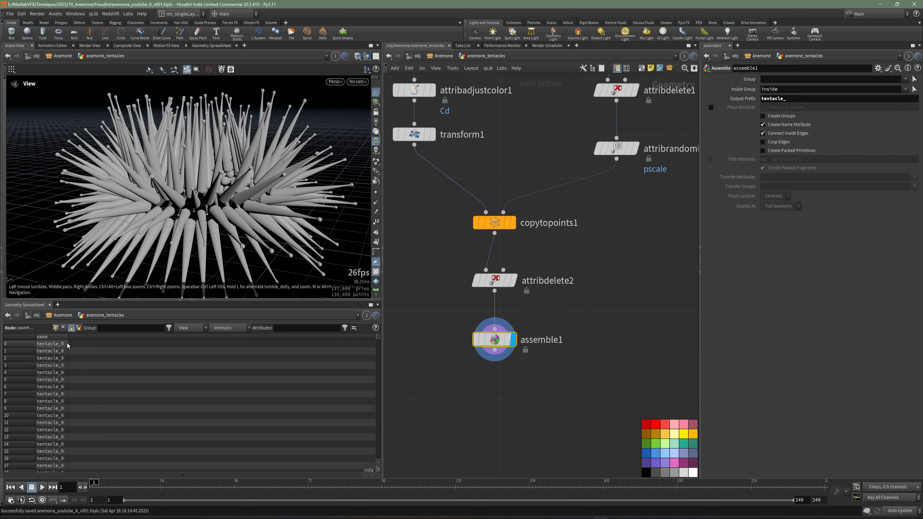
{"action": "left_click_drag", "start_coordinate": [70, 339], "coordinate": [128, 339]}
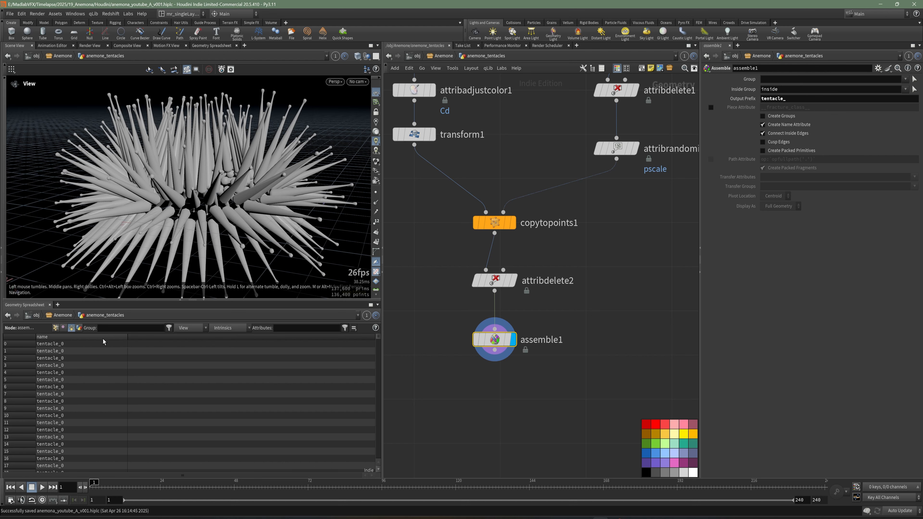
{"action": "mouse_move", "coordinate": [379, 341]}
{"action": "left_mouse_down"}
{"action": "mouse_move", "coordinate": [375, 469]}
{"action": "mouse_move", "coordinate": [383, 332]}
{"action": "left_mouse_up"}
Step: Add a Null node wired below assemble1
{"action": "middle_click_drag", "start_coordinate": [571, 354], "coordinate": [594, 320]}
{"action": "key", "text": "Tab"}
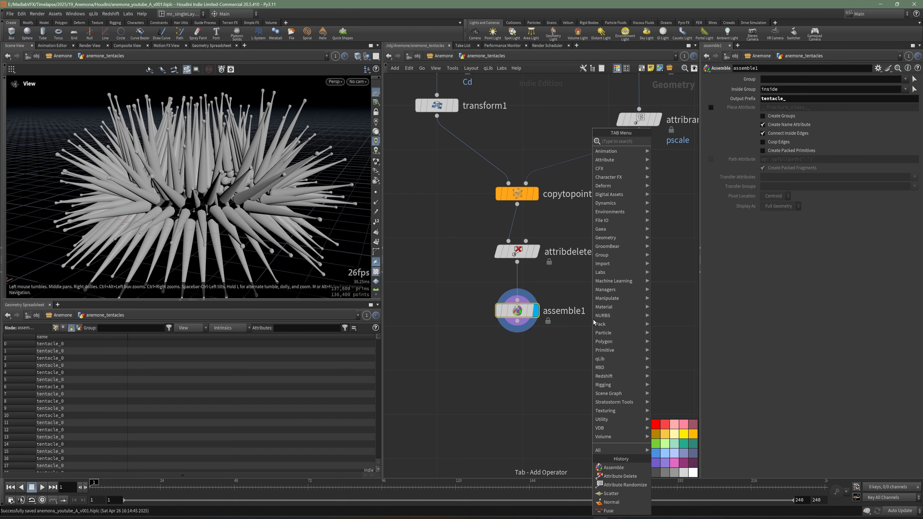
{"action": "key", "text": "Tab"}
{"action": "type", "text": "nu"}
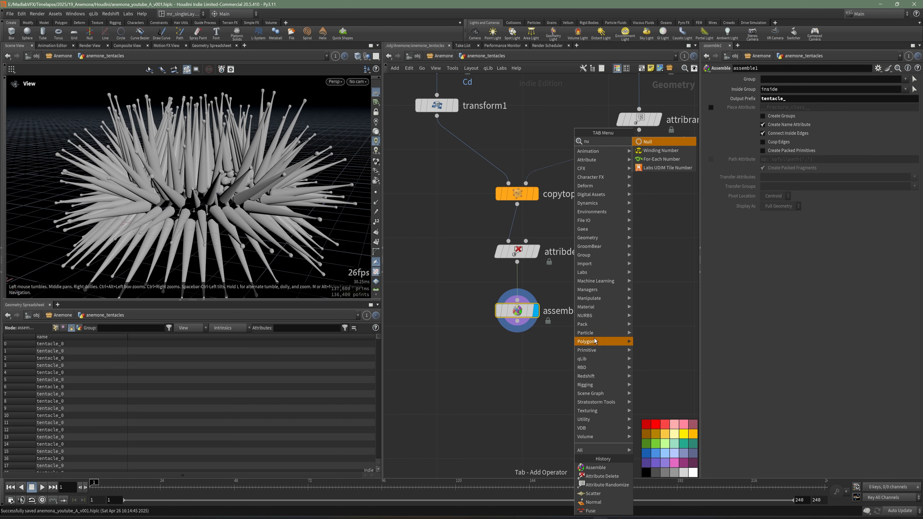
{"action": "left_click", "coordinate": [648, 141]}
{"action": "left_click", "coordinate": [517, 370]}
Step: Rename the null node below assemble1, beginning its name with REF_TENTACLES_
{"action": "double_click", "coordinate": [562, 373]}
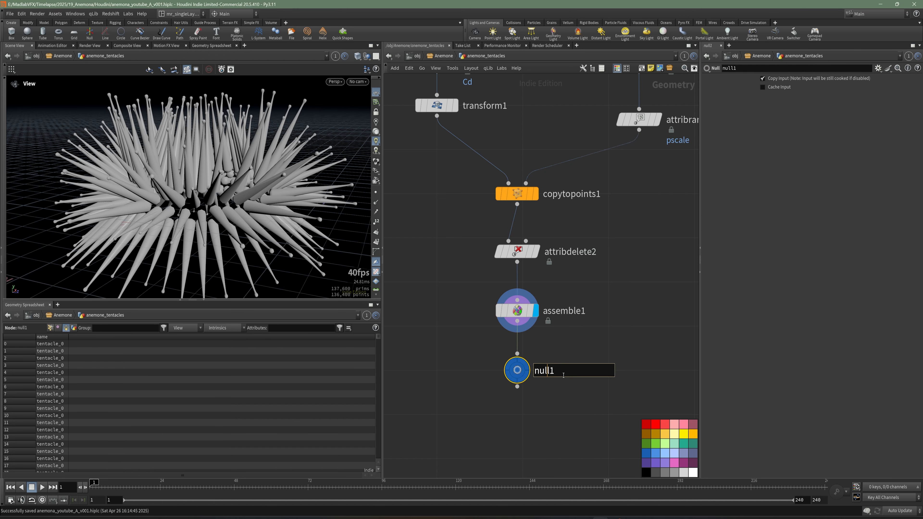
{"action": "type", "text": "REF"}
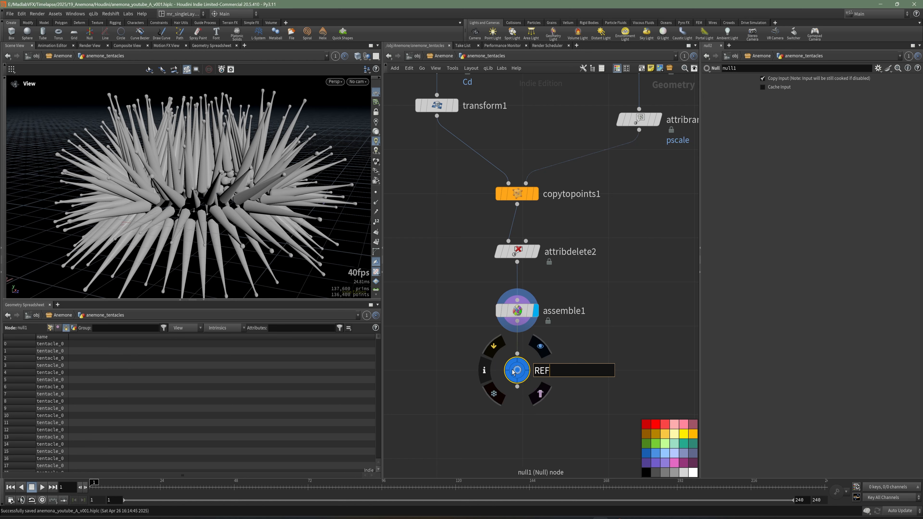
{"action": "type", "text": "_TENTACLES_"}
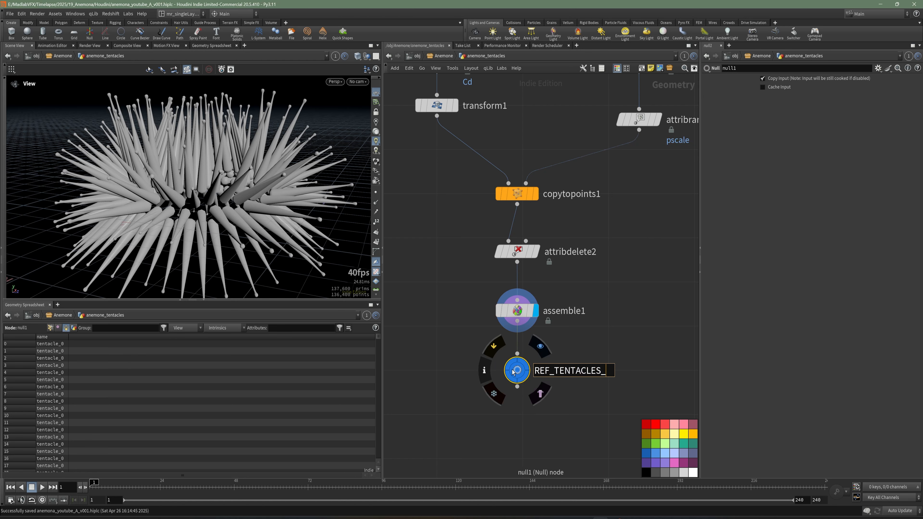
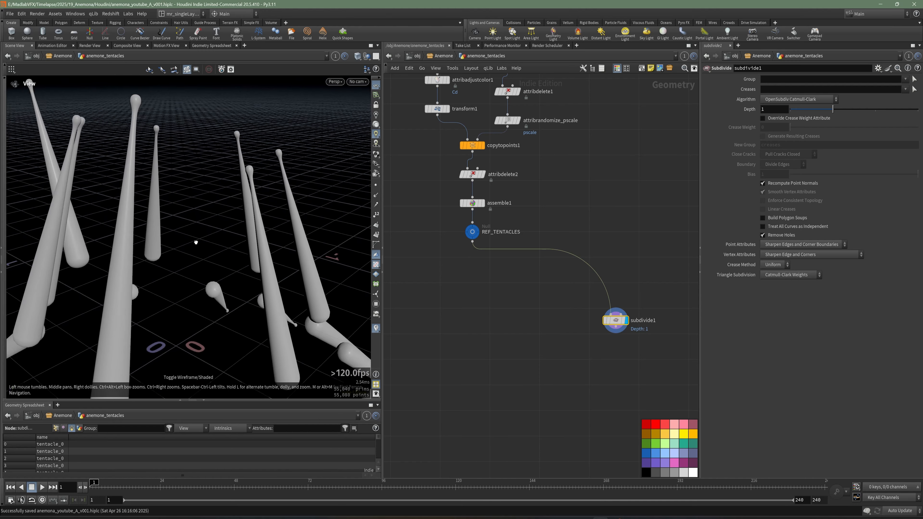
{"action": "middle_click_drag", "start_coordinate": [620, 398], "coordinate": [549, 326]}
{"action": "key", "text": "Tab"}
{"action": "type", "text": "color"}
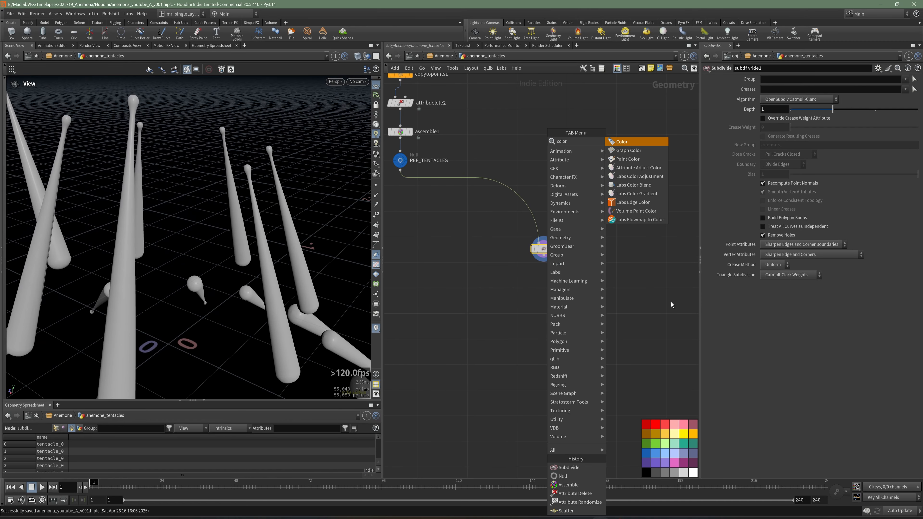
{"action": "left_click", "coordinate": [476, 267]}
Step: Display the copytopoints1 node and bypass the attribdelete2 node wired below it
{"action": "middle_click_drag", "start_coordinate": [475, 266], "coordinate": [522, 326]}
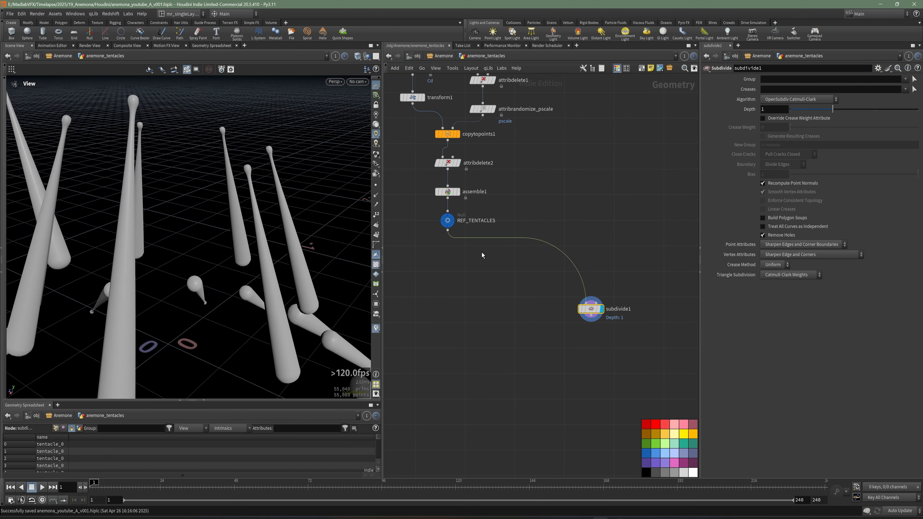
{"action": "scroll", "coordinate": [449, 178], "scroll_direction": "up", "scroll_amount": 3}
{"action": "left_click", "coordinate": [463, 160]}
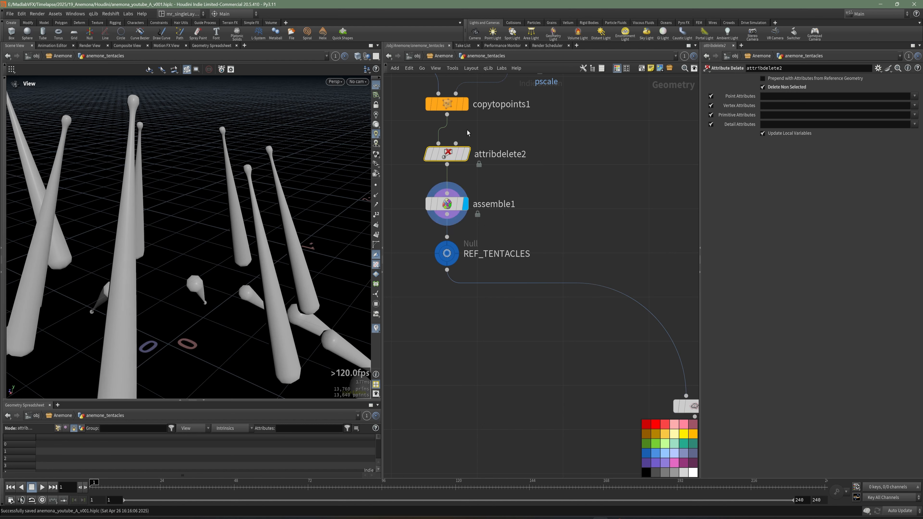
{"action": "left_click", "coordinate": [467, 104]}
{"action": "left_click", "coordinate": [455, 104]}
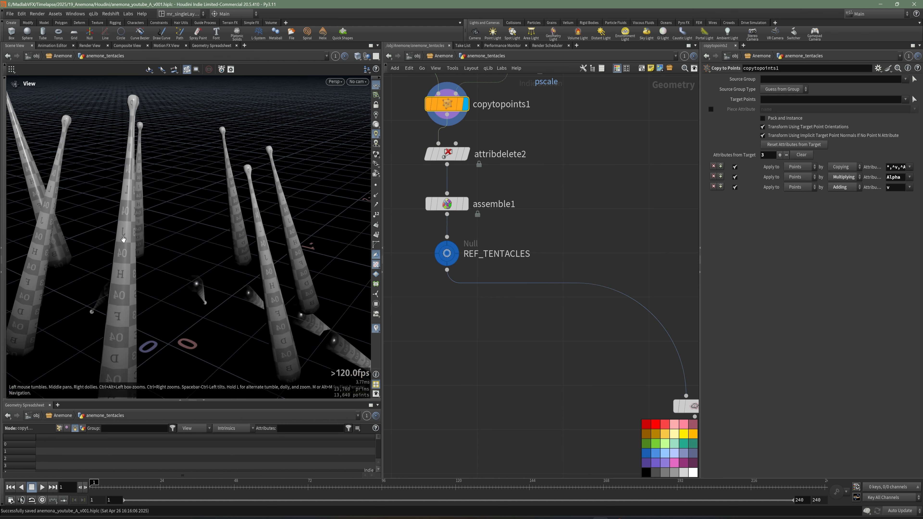
{"action": "left_click", "coordinate": [431, 154]}
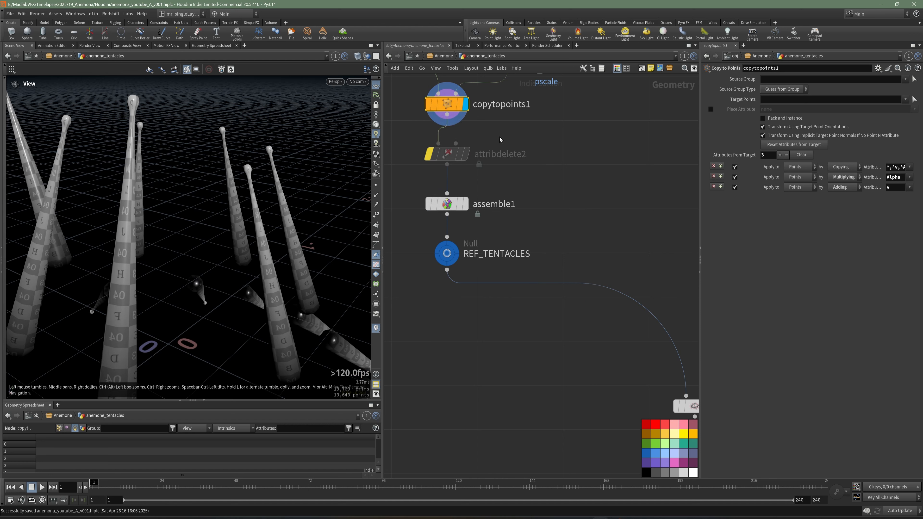
{"action": "left_click", "coordinate": [430, 155]}
{"action": "left_click", "coordinate": [430, 155]}
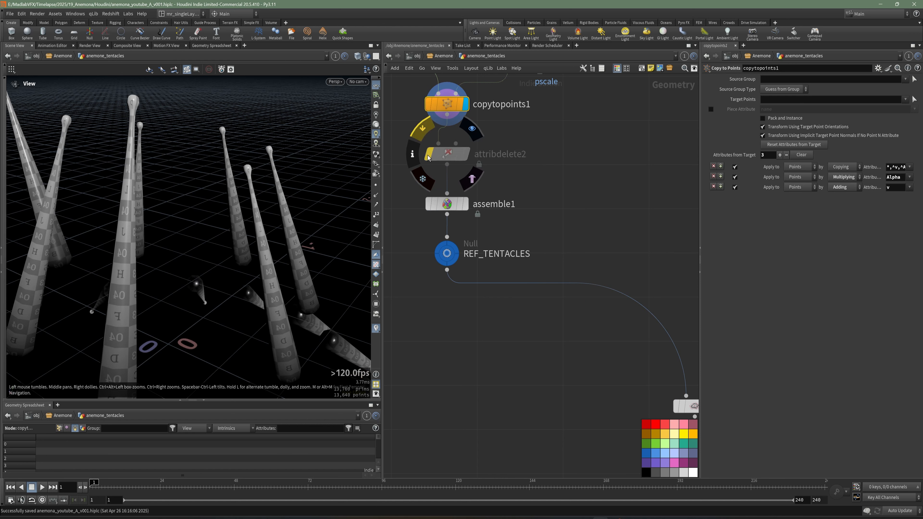
{"action": "left_click", "coordinate": [429, 156]}
{"action": "left_click", "coordinate": [429, 157]}
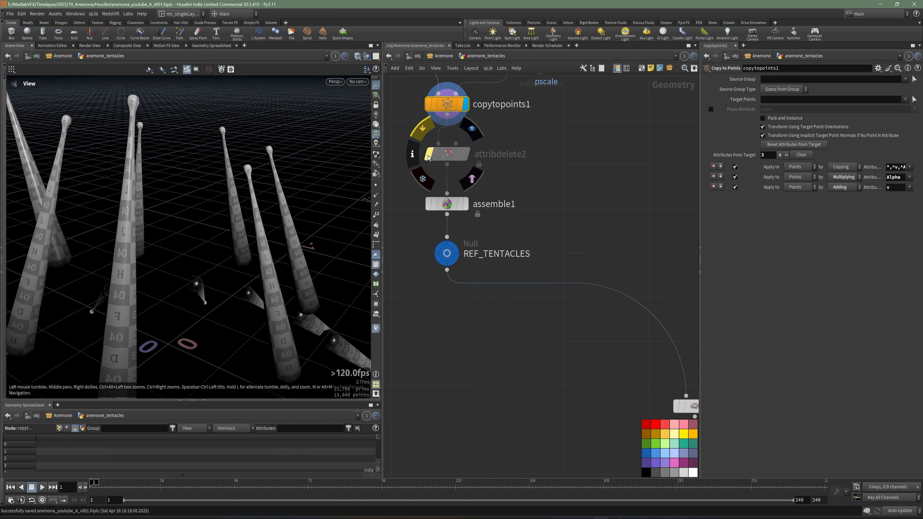
Step: Rename the bypassed attribdelete2 node as attribdelete_visualize_without_color
{"action": "double_click", "coordinate": [524, 154]}
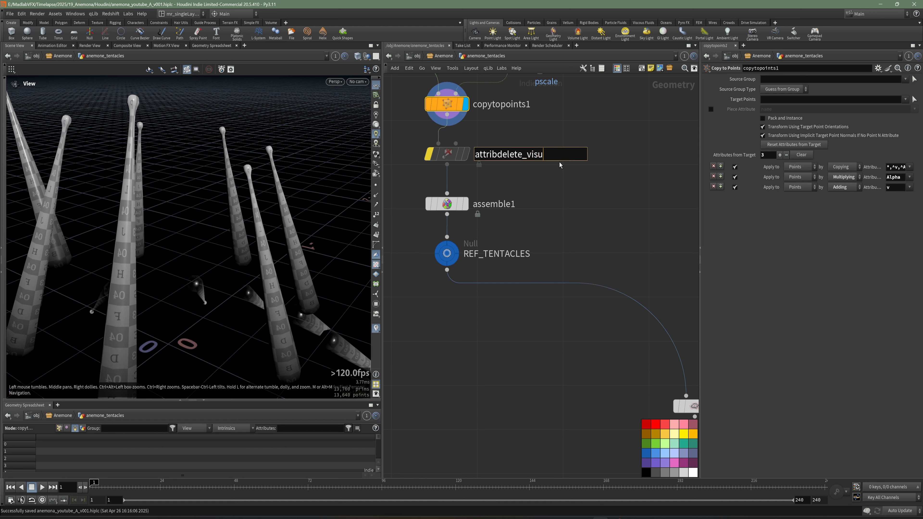
{"action": "type", "text": "_visualize_withou"}
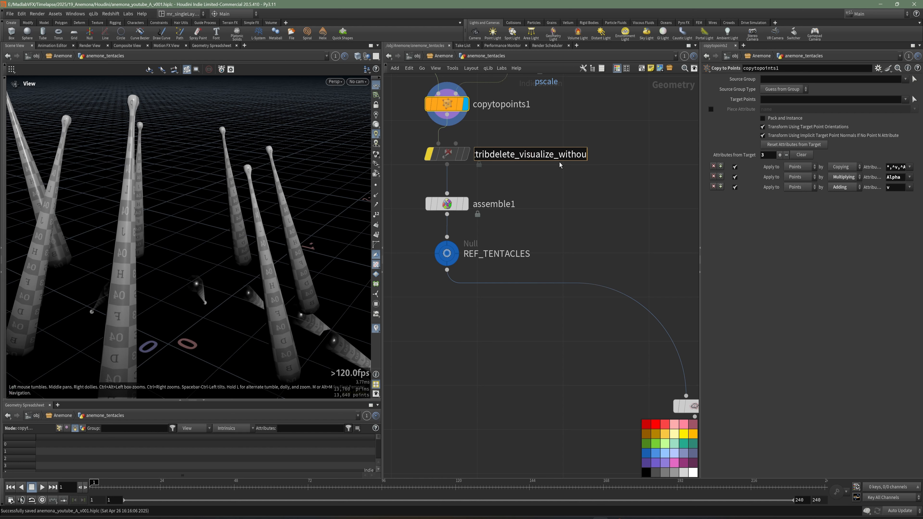
{"action": "type", "text": "t_color"}
{"action": "key", "text": "Return"}
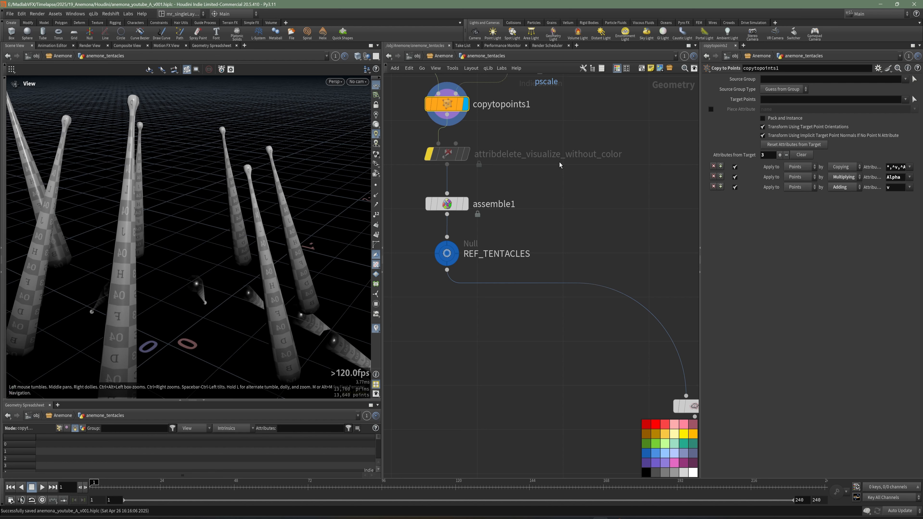
Step: Add a Color node wired below subdivide1 and display it
{"action": "scroll", "coordinate": [499, 177], "scroll_direction": "down", "scroll_amount": 4}
{"action": "scroll", "coordinate": [589, 308], "scroll_direction": "up", "scroll_amount": 4}
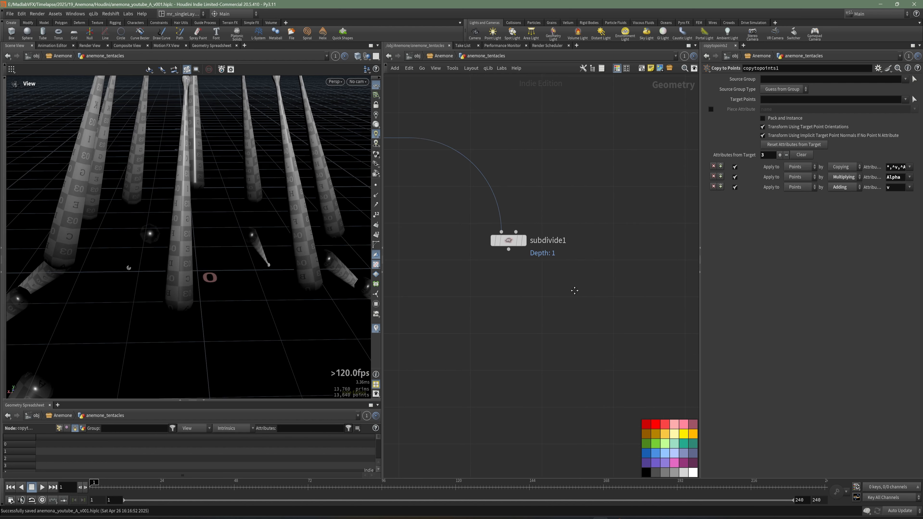
{"action": "key", "text": "Tab"}
{"action": "type", "text": "colo"}
{"action": "left_click", "coordinate": [652, 142]}
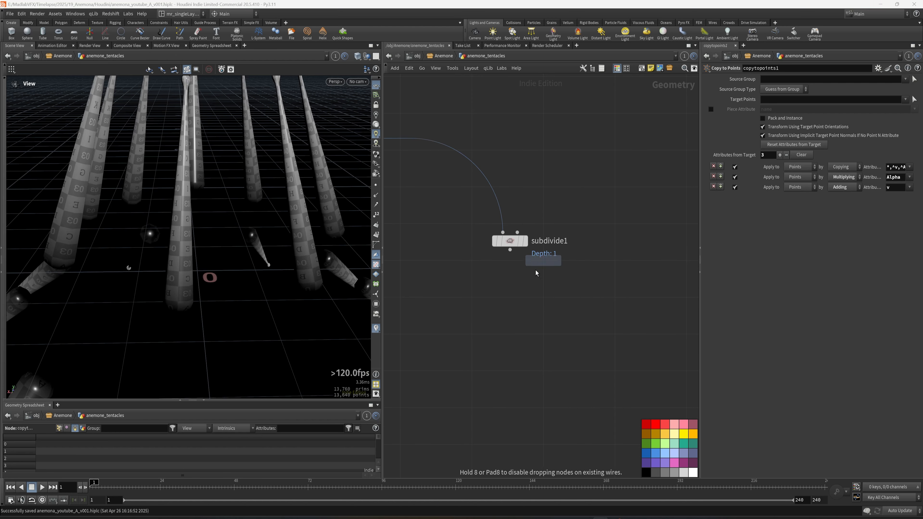
{"action": "left_click", "coordinate": [527, 283]}
{"action": "left_click", "coordinate": [525, 282]}
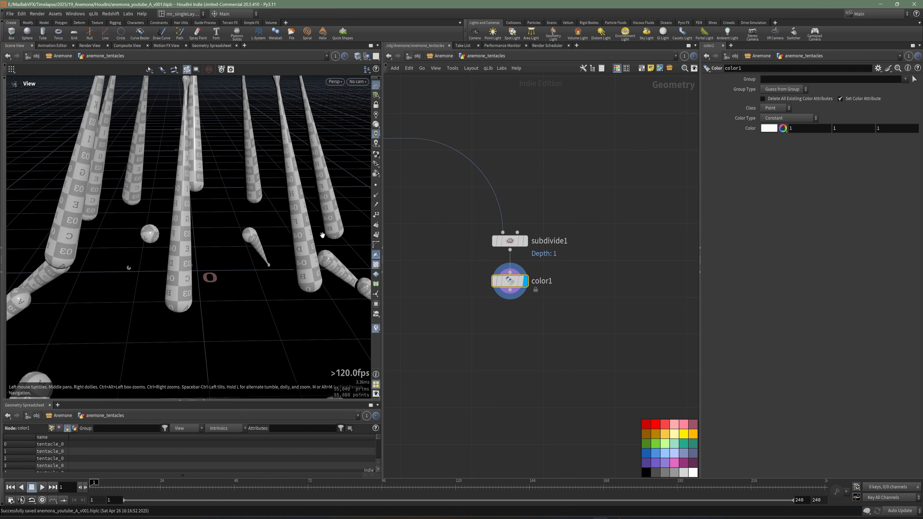
Step: Set color1's color to pure red (1, 0, 0)
{"action": "left_click_drag", "start_coordinate": [230, 237], "coordinate": [323, 248]}
{"action": "left_click", "coordinate": [770, 128]}
{"action": "left_click", "coordinate": [742, 72]}
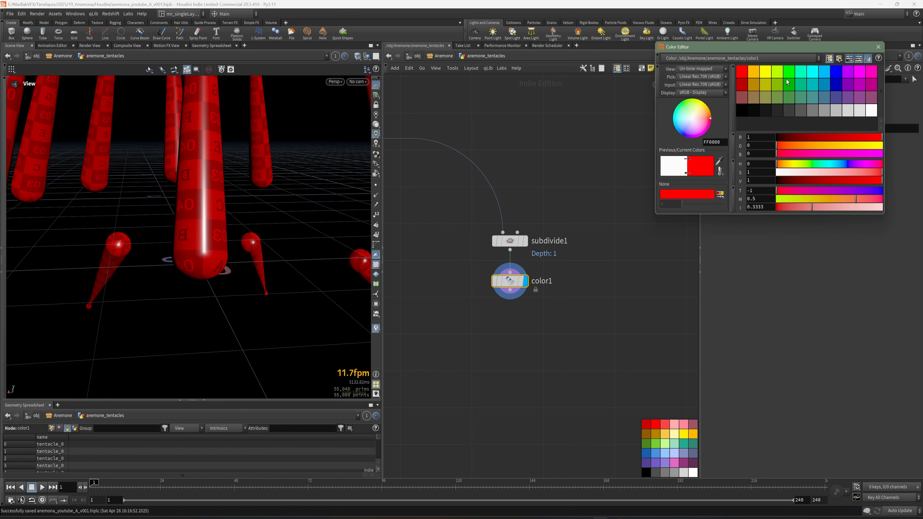
{"action": "left_click", "coordinate": [879, 47]}
Step: Limit color1 to group_root and inspect the red bases of the tentacles from several angles
{"action": "left_click", "coordinate": [906, 78]}
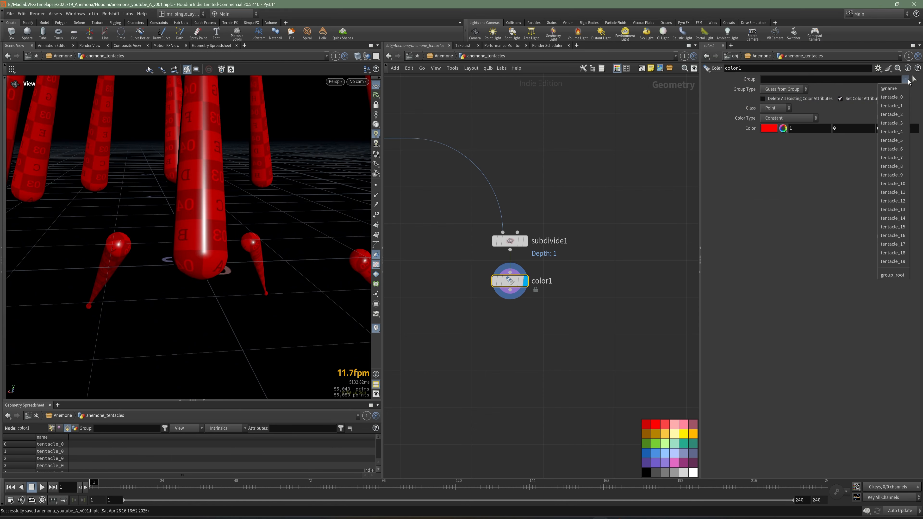
{"action": "left_click", "coordinate": [893, 275]}
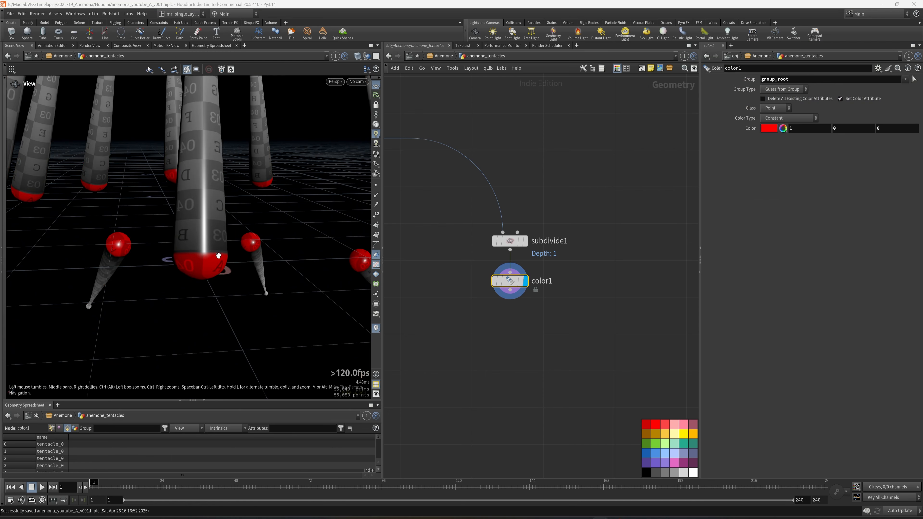
{"action": "mouse_move", "coordinate": [220, 254]}
{"action": "left_mouse_down"}
{"action": "mouse_move", "coordinate": [208, 243]}
{"action": "mouse_move", "coordinate": [286, 268]}
{"action": "mouse_move", "coordinate": [196, 258]}
{"action": "mouse_move", "coordinate": [183, 243]}
{"action": "mouse_move", "coordinate": [264, 263]}
{"action": "mouse_move", "coordinate": [165, 234]}
{"action": "mouse_move", "coordinate": [243, 221]}
{"action": "mouse_move", "coordinate": [186, 254]}
{"action": "mouse_move", "coordinate": [208, 243]}
{"action": "left_mouse_up"}
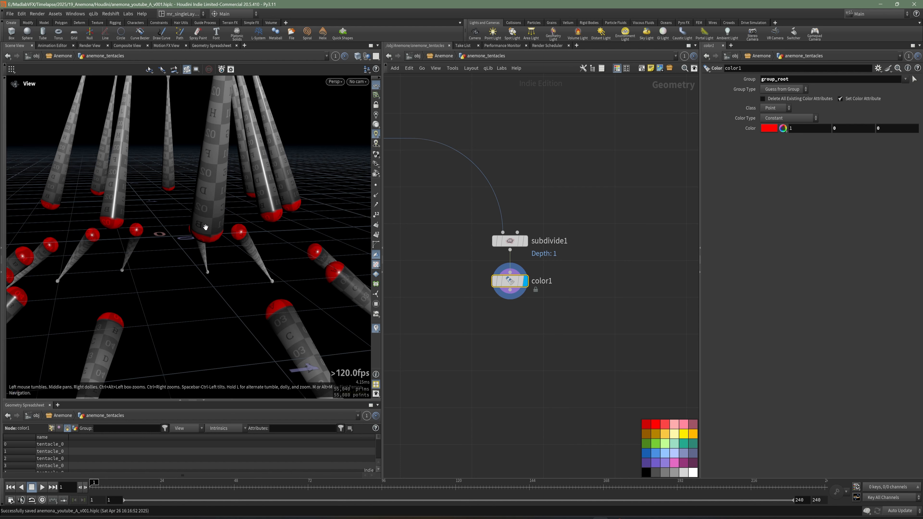
{"action": "left_click_drag", "start_coordinate": [259, 205], "coordinate": [252, 307]}
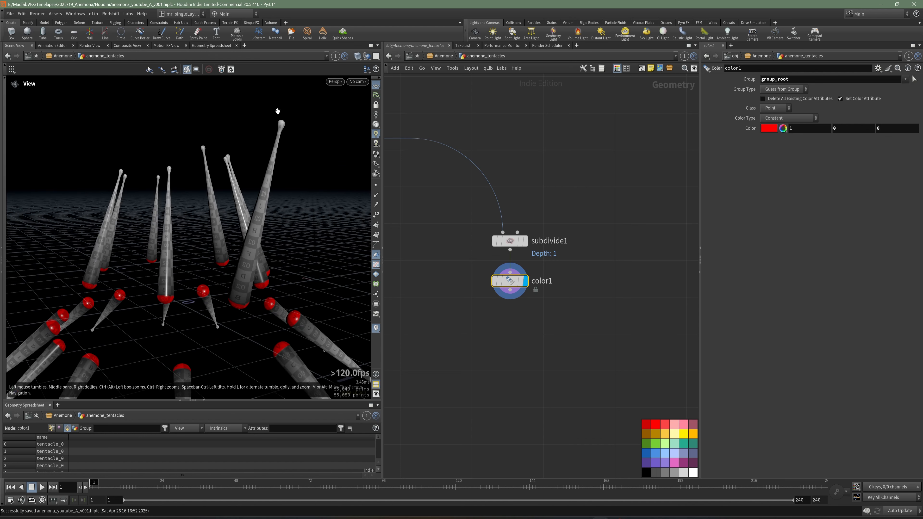
{"action": "left_click_drag", "start_coordinate": [261, 267], "coordinate": [238, 239]}
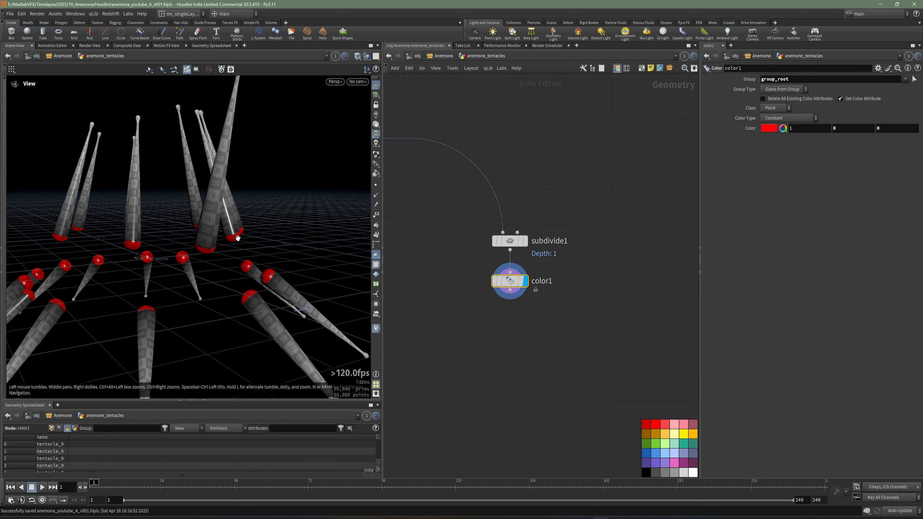
Step: Add a Remesh node wired below color1 and display it
{"action": "middle_click_drag", "start_coordinate": [611, 419], "coordinate": [590, 389]}
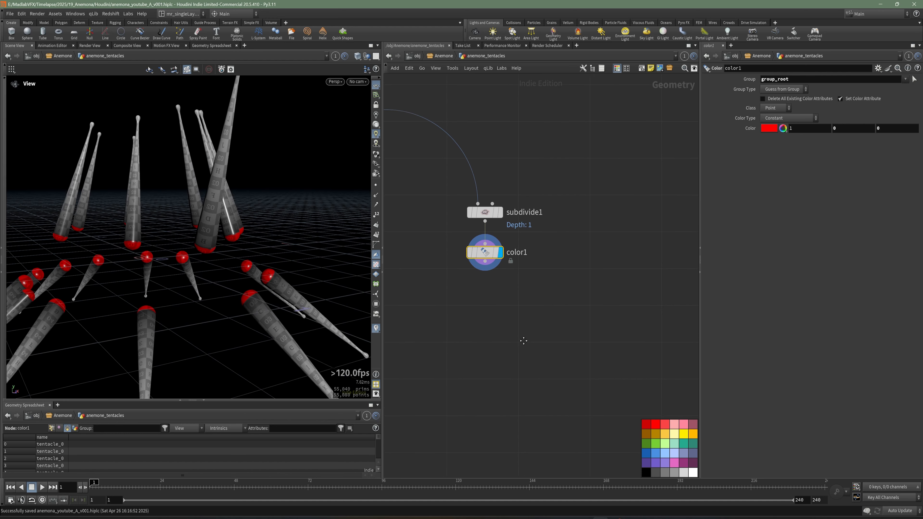
{"action": "key", "text": "Tab"}
{"action": "type", "text": "re"}
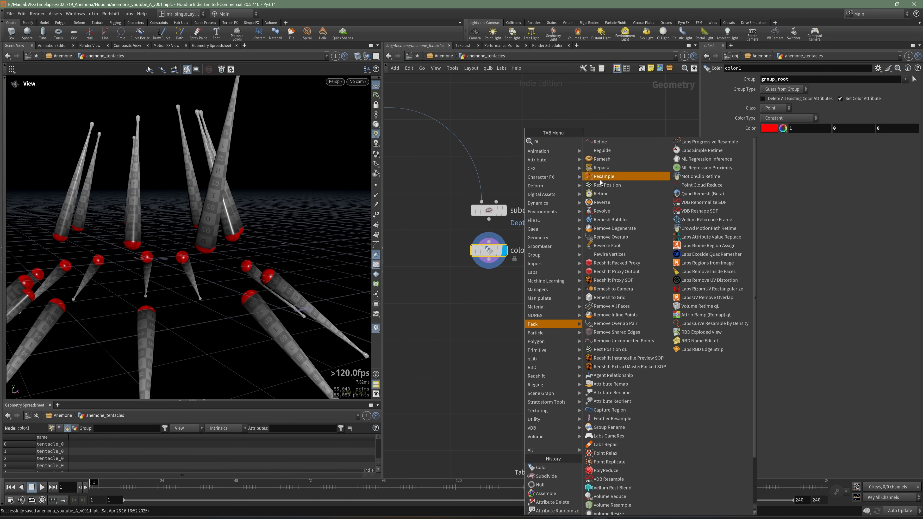
{"action": "left_click", "coordinate": [602, 159]}
{"action": "left_click", "coordinate": [489, 306]}
{"action": "left_click_drag", "start_coordinate": [489, 260], "coordinate": [481, 298]}
{"action": "left_click", "coordinate": [504, 307]}
Step: Show the tentacles in wireframe and compare the color1 mesh with the remesh1 result
{"action": "mouse_move", "coordinate": [202, 204]}
{"action": "left_mouse_down"}
{"action": "mouse_move", "coordinate": [161, 223]}
{"action": "mouse_move", "coordinate": [192, 221]}
{"action": "left_mouse_up"}
{"action": "key", "text": "w"}
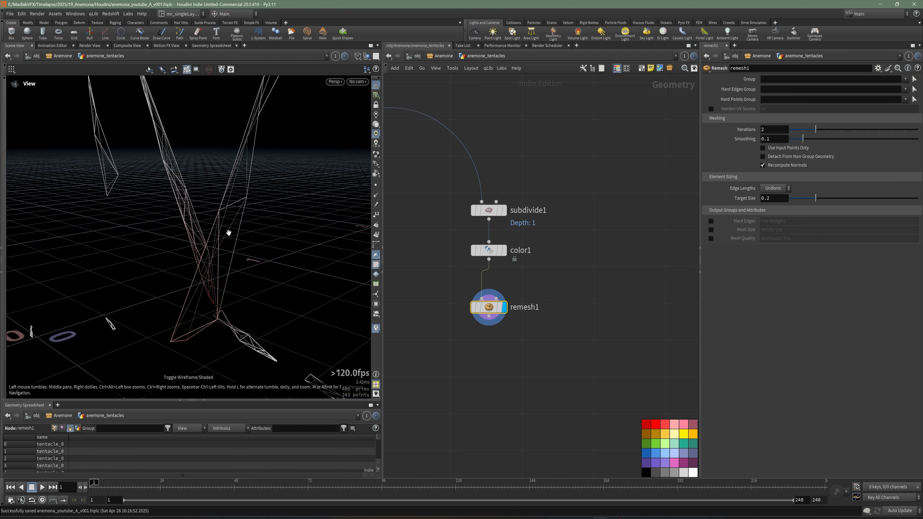
{"action": "left_click", "coordinate": [504, 250]}
{"action": "left_click", "coordinate": [489, 251]}
{"action": "left_click_drag", "start_coordinate": [192, 191], "coordinate": [240, 219]}
{"action": "left_click", "coordinate": [503, 307]}
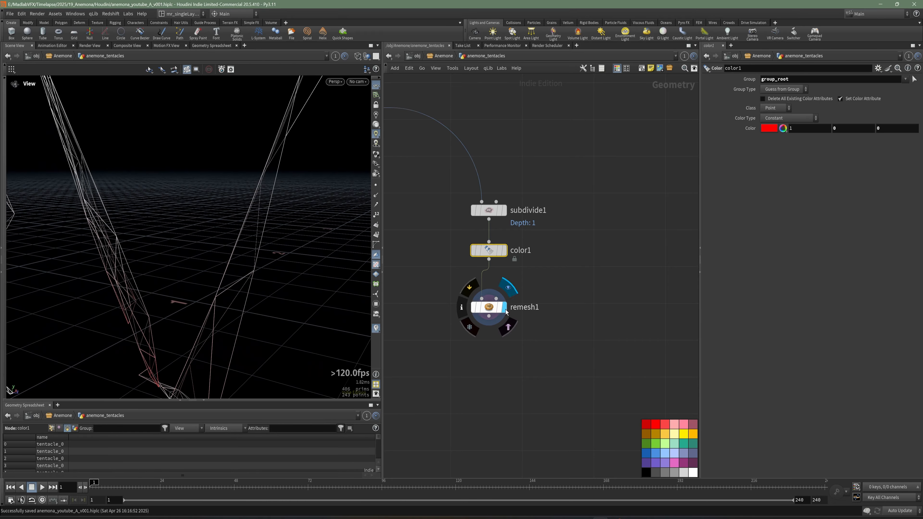
Step: Set remesh1's Edge Lengths to Adaptive
{"action": "left_click", "coordinate": [489, 307]}
{"action": "middle_click_drag", "start_coordinate": [515, 351], "coordinate": [518, 342]}
{"action": "middle_click_drag", "start_coordinate": [447, 334], "coordinate": [444, 325]}
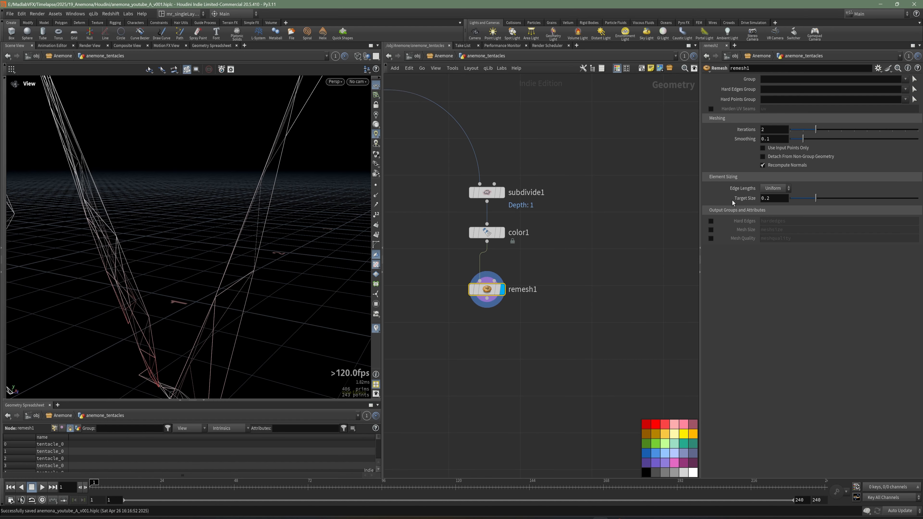
{"action": "left_click", "coordinate": [785, 190]}
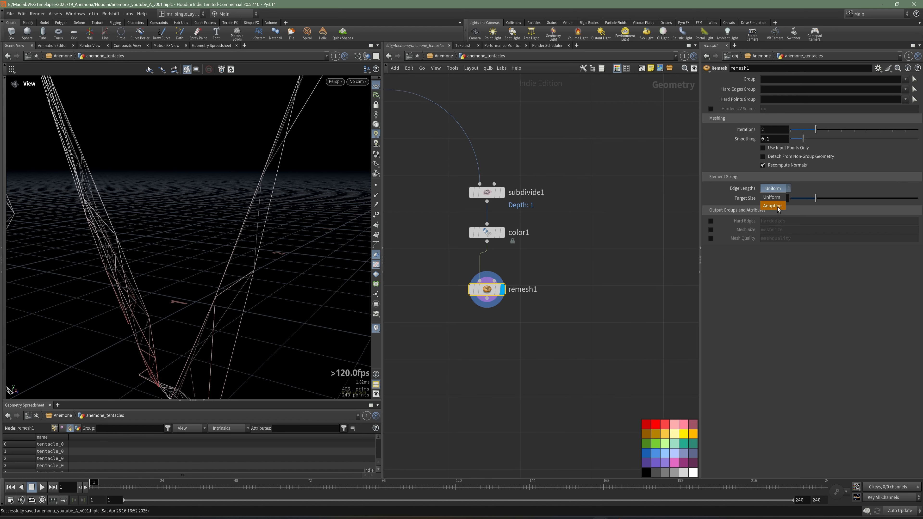
{"action": "left_click", "coordinate": [774, 207]}
Step: Enable remesh1's Min Size, set it to 0.01, and save the scene
{"action": "left_click", "coordinate": [711, 207]}
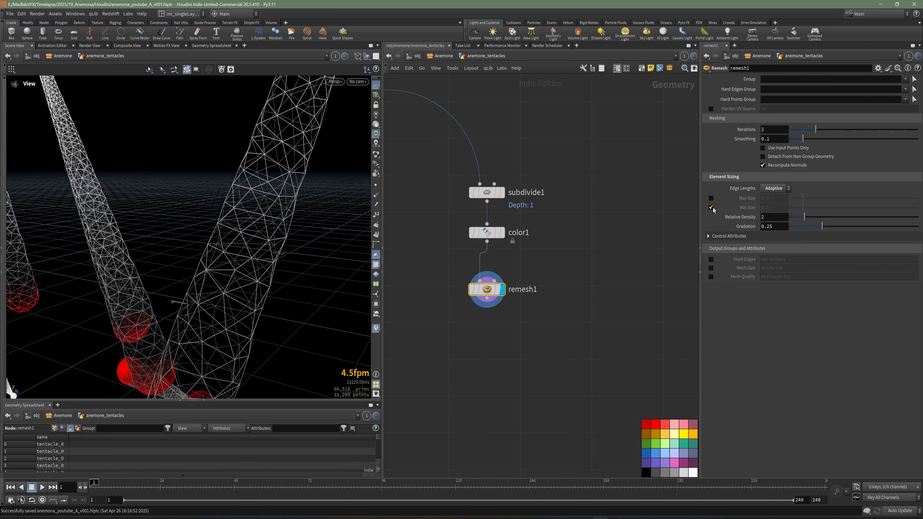
{"action": "left_click", "coordinate": [780, 210]}
{"action": "type", "text": "0"}
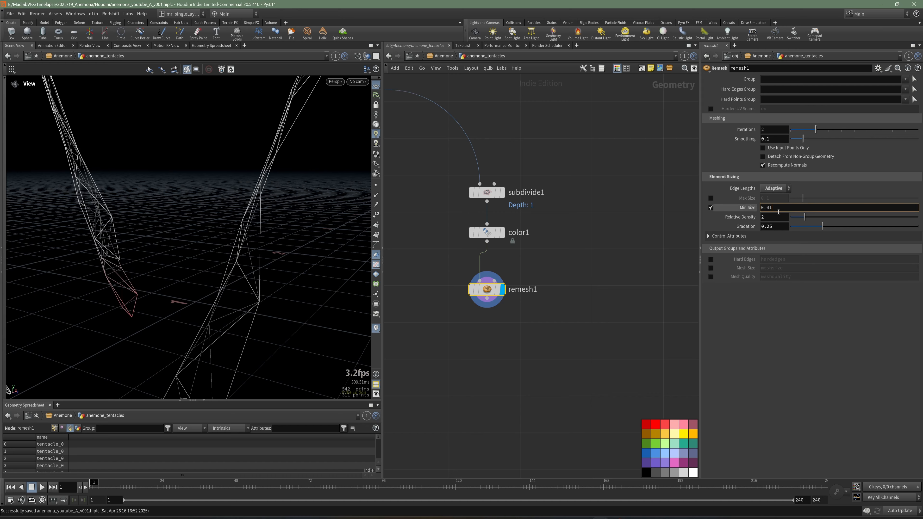
{"action": "key", "text": "Return"}
{"action": "left_click_drag", "start_coordinate": [276, 276], "coordinate": [261, 235]}
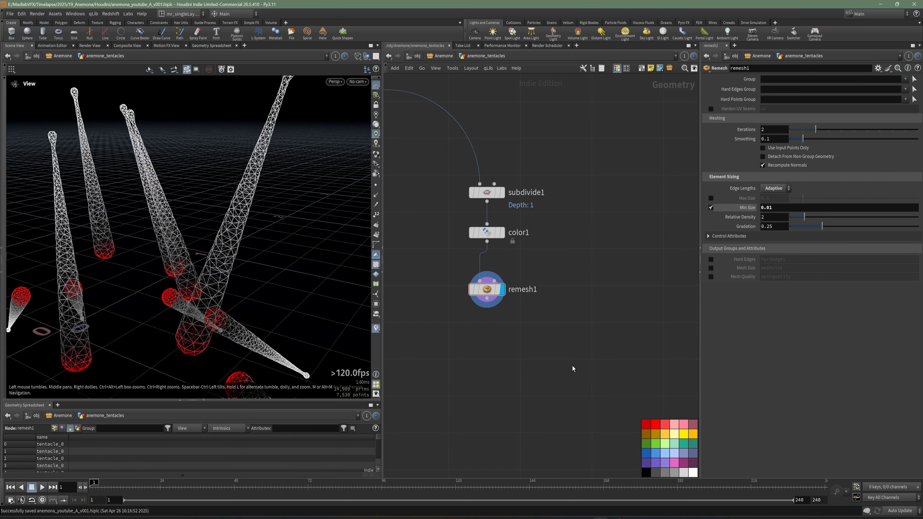
{"action": "scroll", "coordinate": [549, 330], "scroll_direction": "down", "scroll_amount": 3}
{"action": "key", "text": "ctrl+s"}
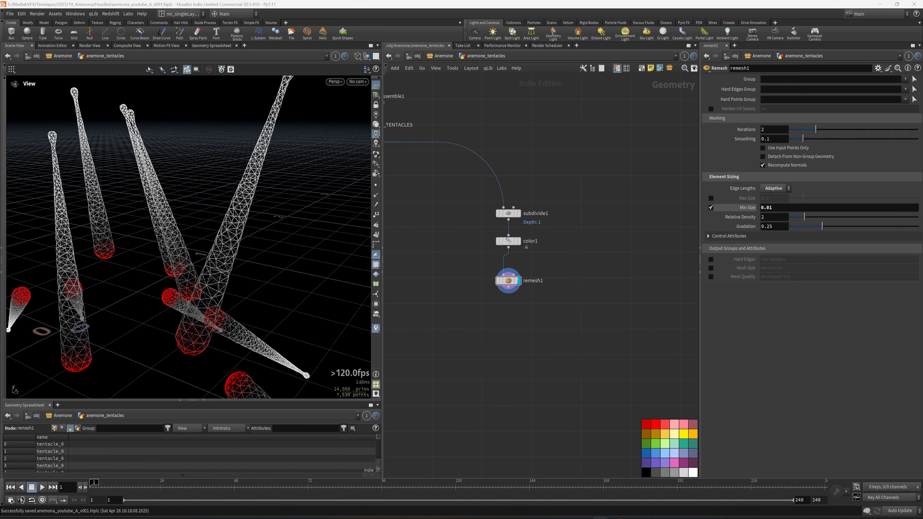
Step: Add an Attribute Delete node wired below remesh1 and display it
{"action": "scroll", "coordinate": [527, 301], "scroll_direction": "up", "scroll_amount": 3}
{"action": "key", "text": "Tab"}
{"action": "type", "text": "dele"}
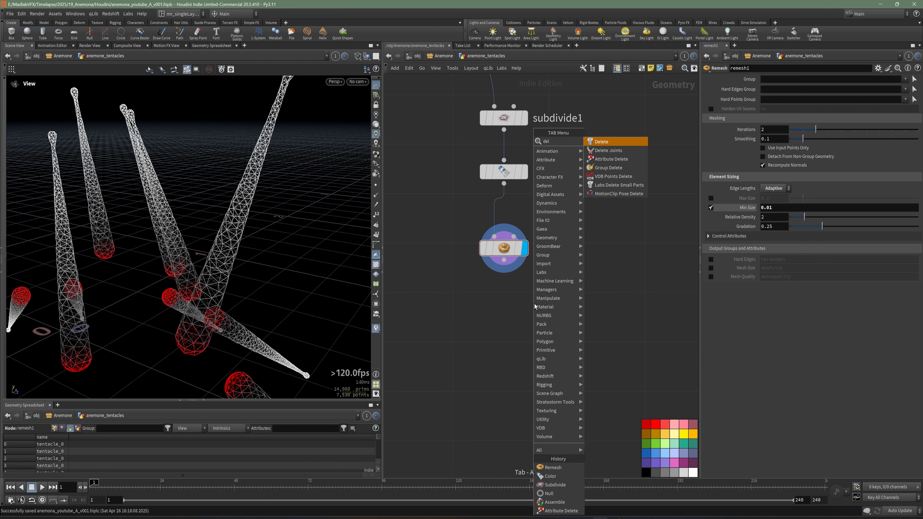
{"action": "left_click", "coordinate": [613, 159]}
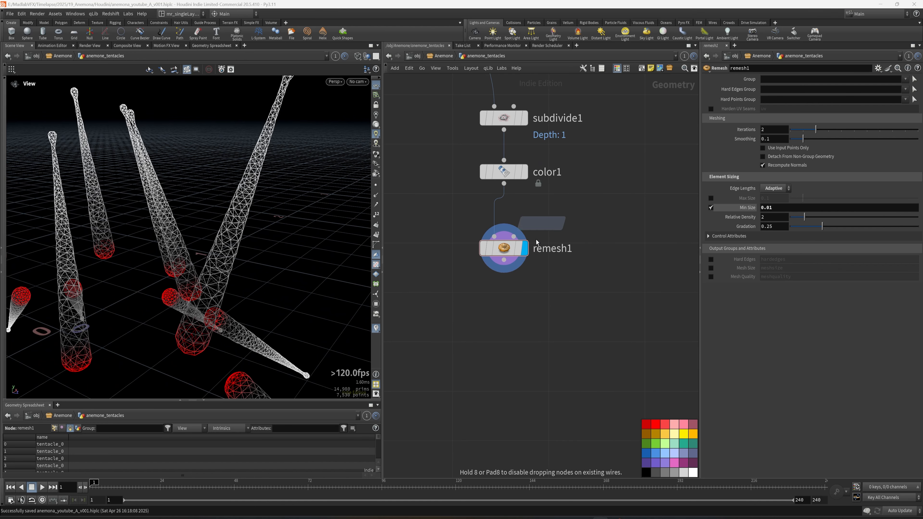
{"action": "left_click", "coordinate": [507, 300]}
{"action": "left_click", "coordinate": [505, 262]}
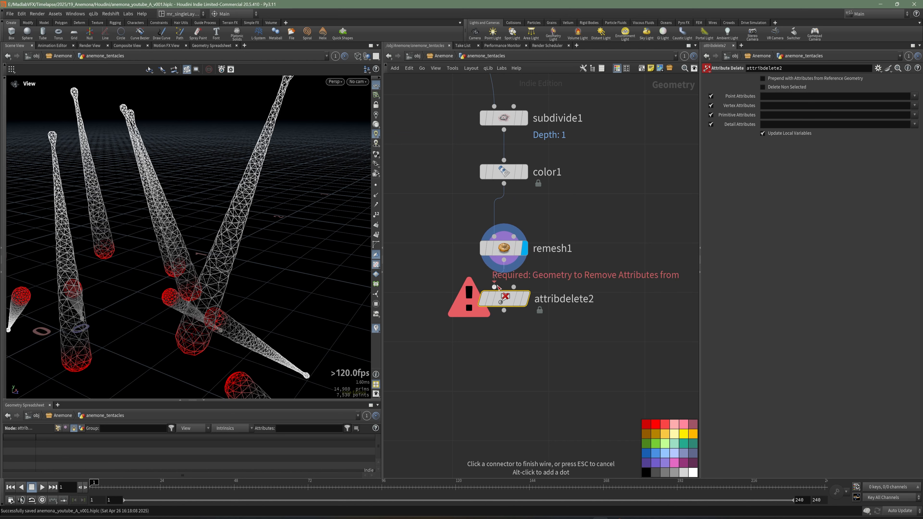
{"action": "left_click", "coordinate": [495, 288]}
{"action": "left_click", "coordinate": [526, 299]}
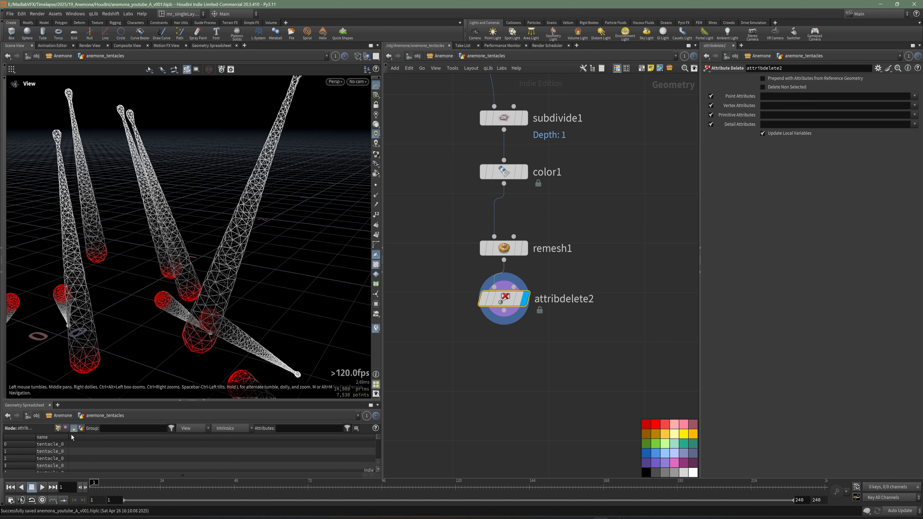
Step: Enlarge the geometry spreadsheet and compare the REF_TENTACLES geometry with the attribdelete2 result in the viewport
{"action": "left_click_drag", "start_coordinate": [144, 400], "coordinate": [145, 322]}
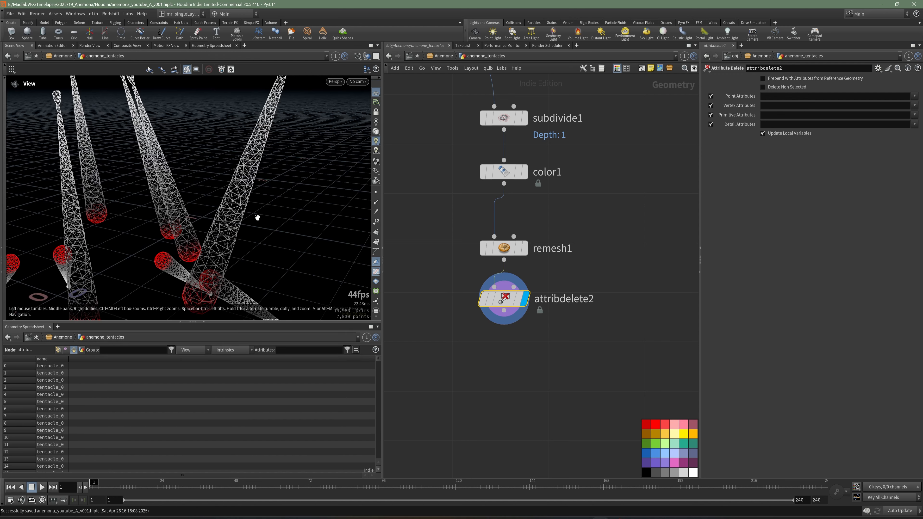
{"action": "scroll", "coordinate": [273, 204], "scroll_direction": "down", "scroll_amount": 2}
{"action": "left_click_drag", "start_coordinate": [240, 202], "coordinate": [400, 185]}
{"action": "scroll", "coordinate": [657, 295], "scroll_direction": "down", "scroll_amount": 3}
{"action": "middle_click_drag", "start_coordinate": [406, 96], "coordinate": [476, 189]}
{"action": "scroll", "coordinate": [476, 189], "scroll_direction": "up", "scroll_amount": 3}
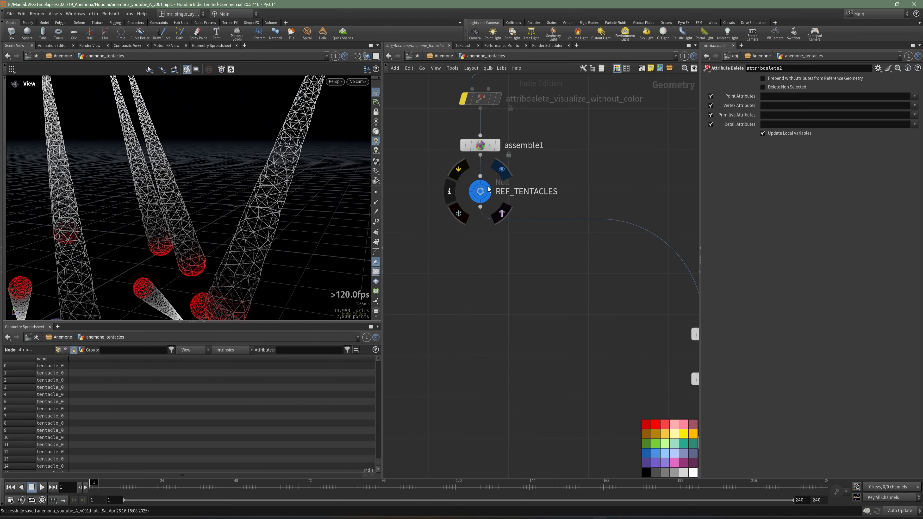
{"action": "left_click", "coordinate": [501, 170]}
{"action": "right_click_drag", "start_coordinate": [248, 207], "coordinate": [227, 220]}
{"action": "middle_click_drag", "start_coordinate": [515, 369], "coordinate": [414, 267]}
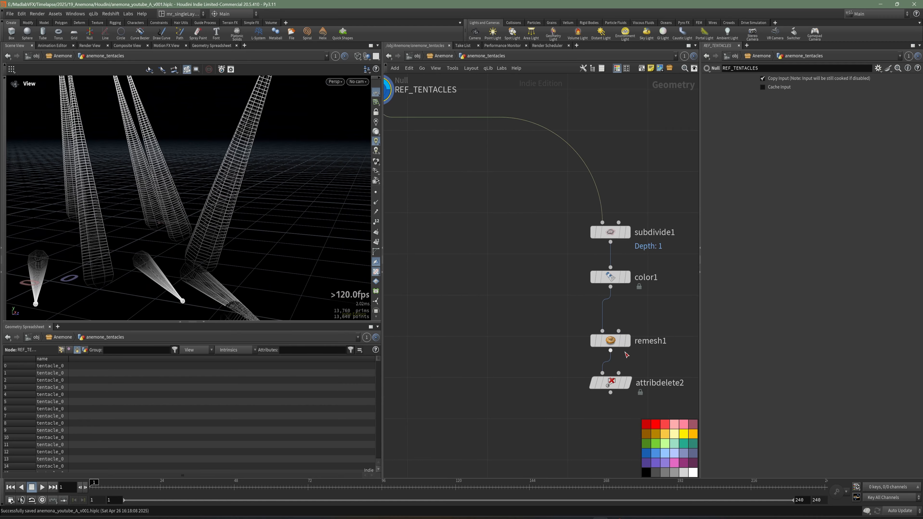
{"action": "left_click", "coordinate": [630, 382]}
{"action": "left_click_drag", "start_coordinate": [176, 243], "coordinate": [200, 232]}
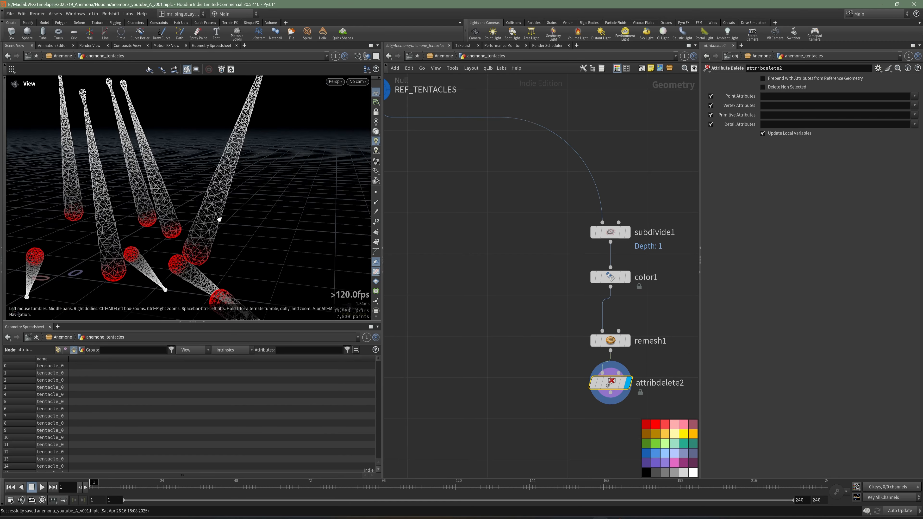
{"action": "left_click_drag", "start_coordinate": [250, 186], "coordinate": [218, 211]}
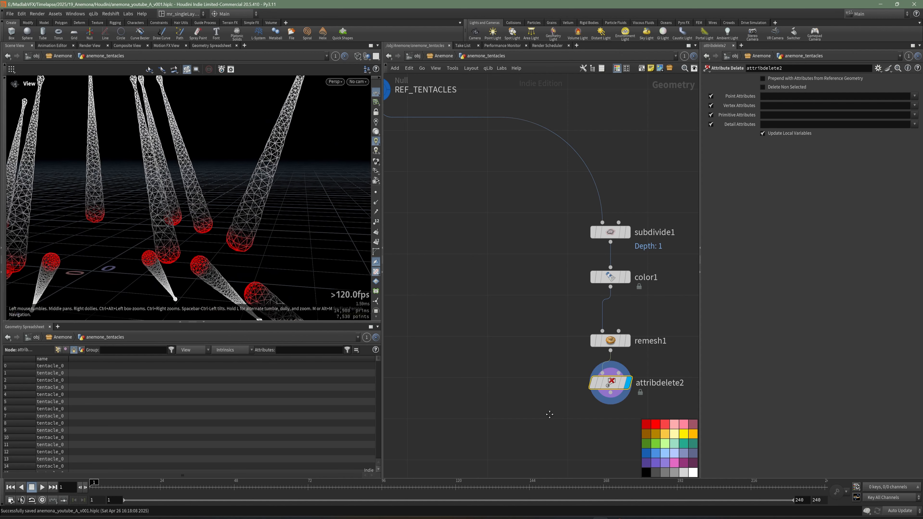
{"action": "middle_click_drag", "start_coordinate": [550, 413], "coordinate": [461, 350]}
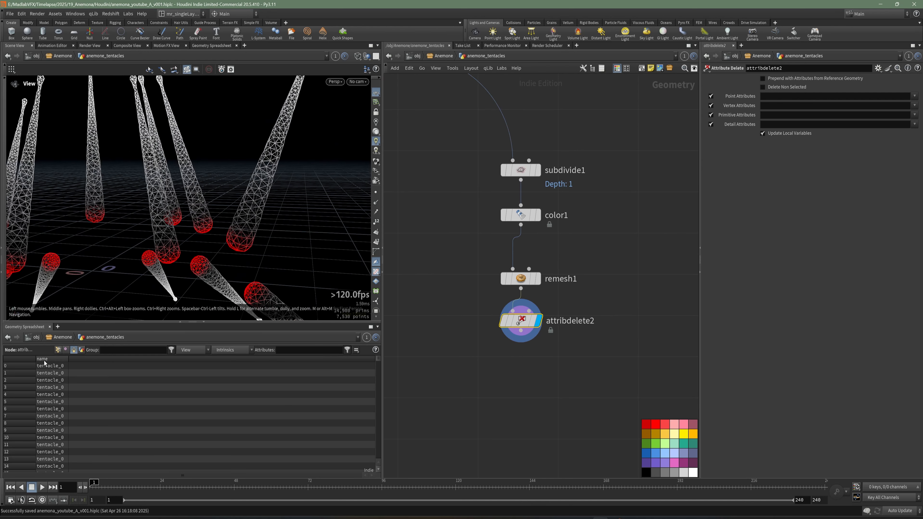
Step: Enable Delete Non Selected on attribdelete2 and set its Primitive Attributes to name
{"action": "middle_click_drag", "start_coordinate": [605, 374], "coordinate": [561, 379]}
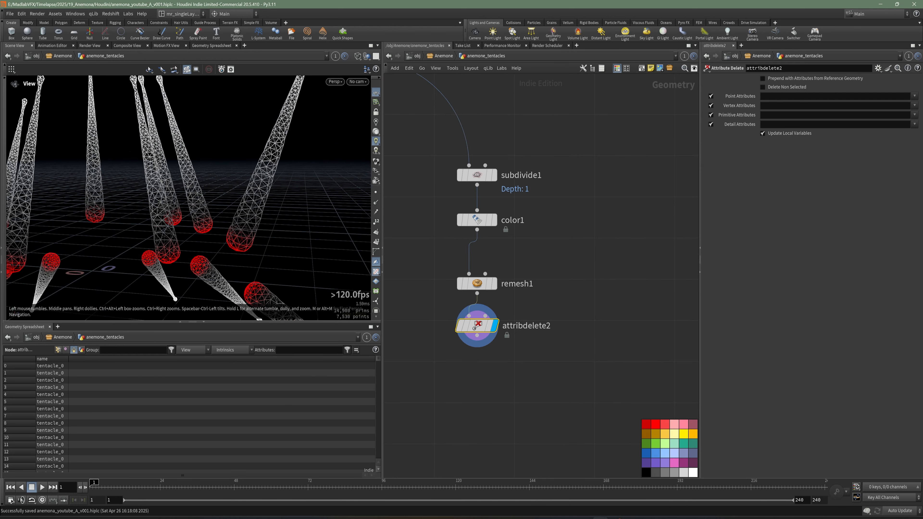
{"action": "left_click", "coordinate": [763, 87]}
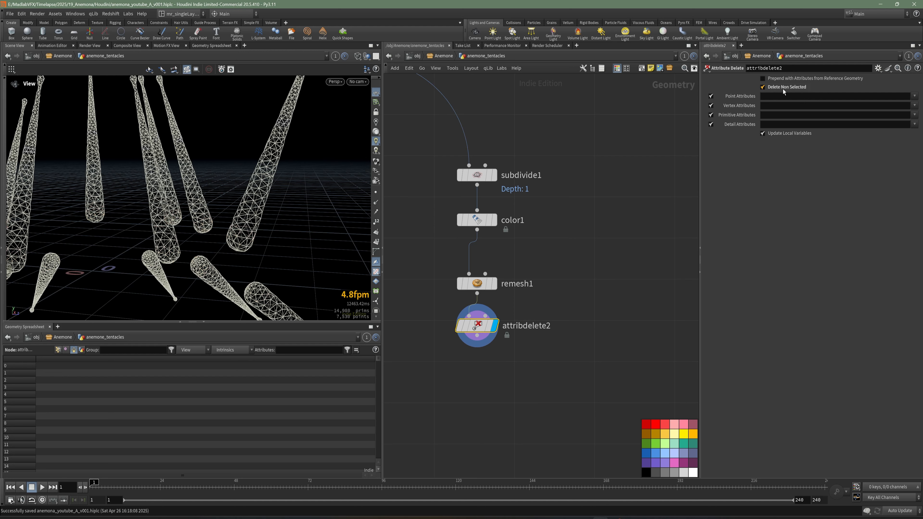
{"action": "left_click", "coordinate": [907, 125]}
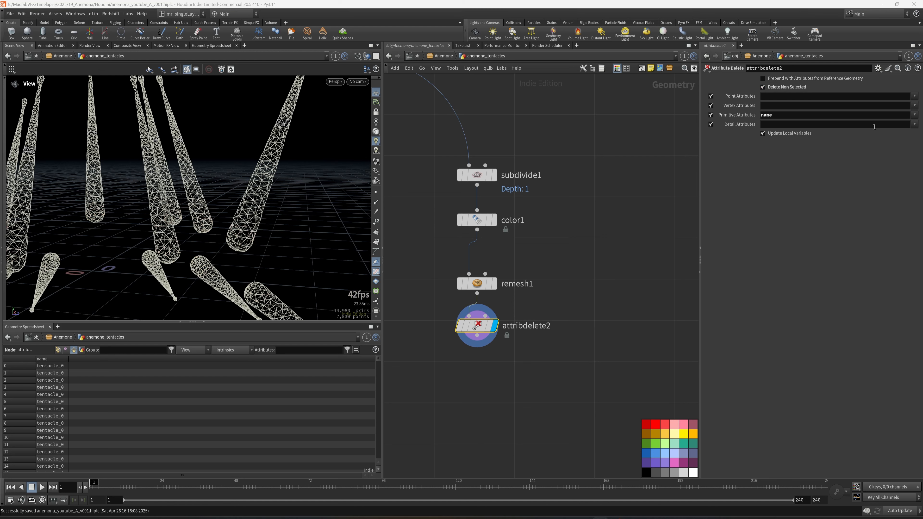
{"action": "middle_click_drag", "start_coordinate": [595, 310], "coordinate": [603, 296]}
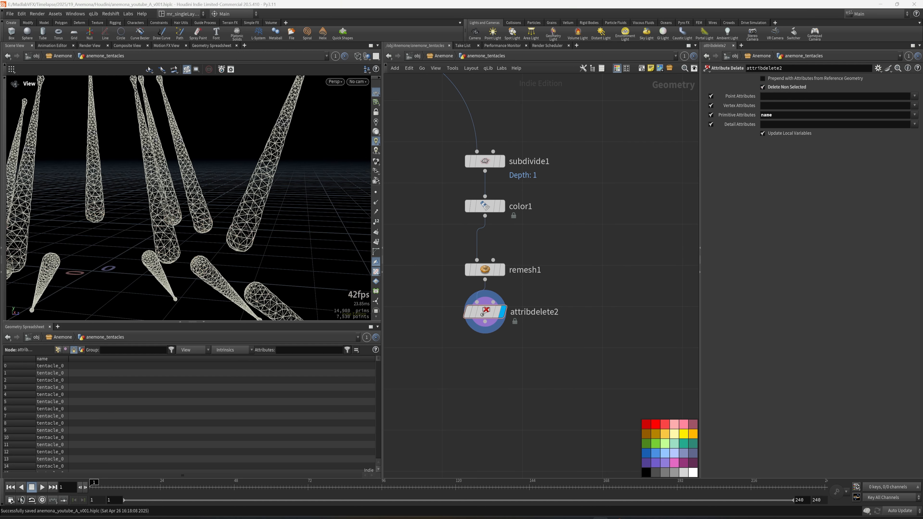
Step: Add a File Cache node wired below attribdelete2
{"action": "middle_click_drag", "start_coordinate": [559, 330], "coordinate": [605, 301]}
{"action": "key", "text": "Tab"}
{"action": "type", "text": "fil"}
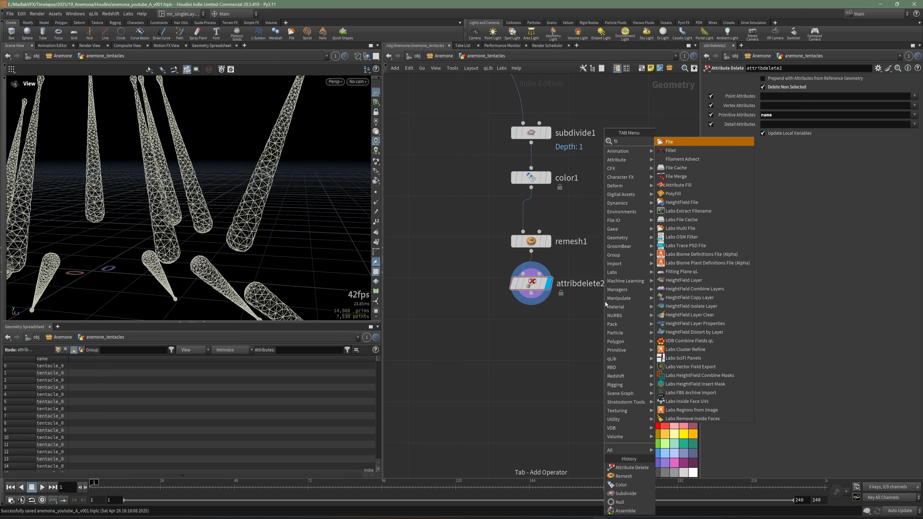
{"action": "left_click", "coordinate": [676, 167]}
{"action": "left_click", "coordinate": [533, 329]}
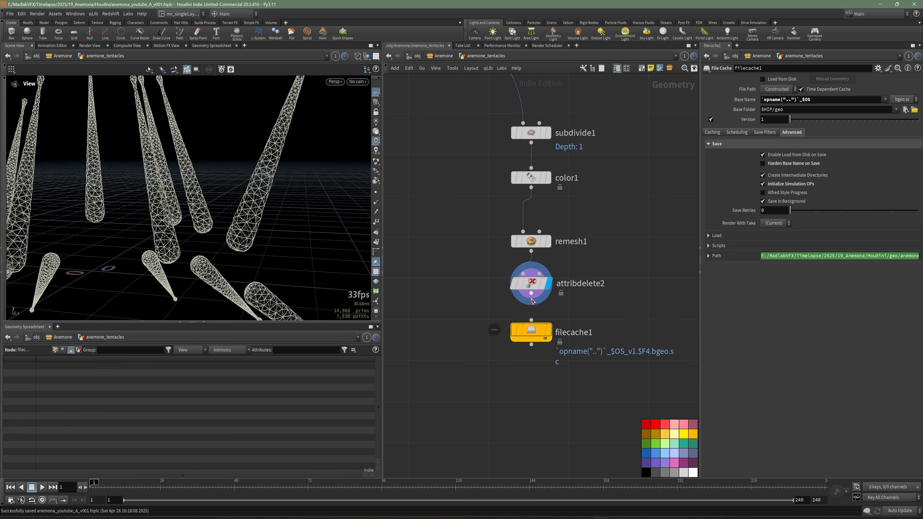
{"action": "left_click_drag", "start_coordinate": [535, 329], "coordinate": [535, 340]}
Step: Rename the File Cache node as cache_tentacles_remesh and save the scene
{"action": "double_click", "coordinate": [574, 343]}
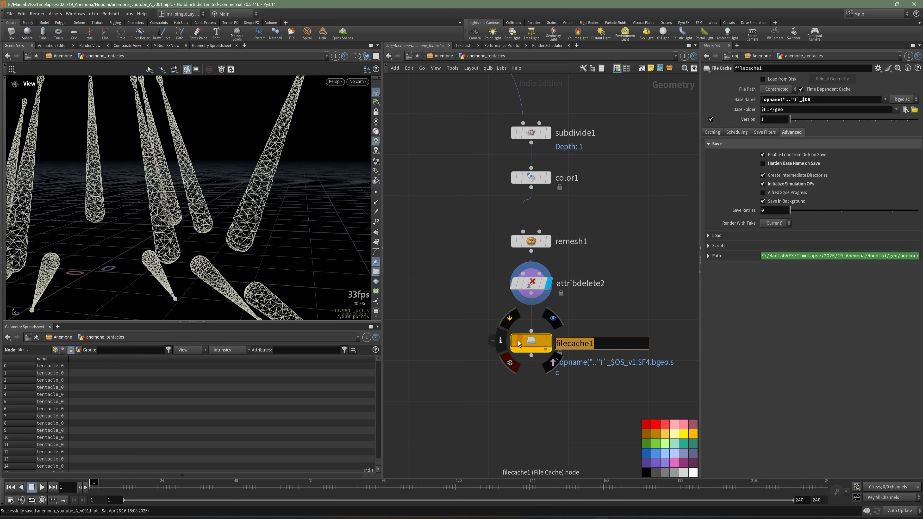
{"action": "type", "text": "cles_re"}
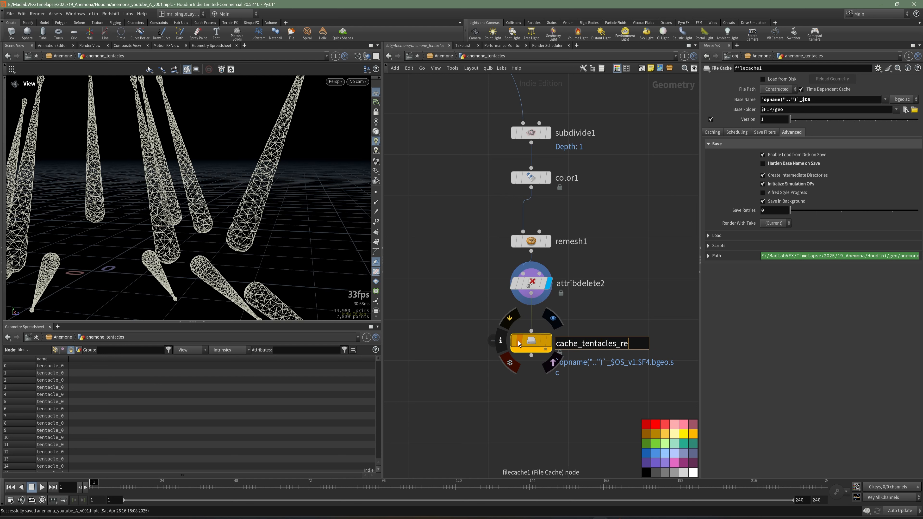
{"action": "type", "text": "ache_tentacles_remesh"}
{"action": "key", "text": "Return"}
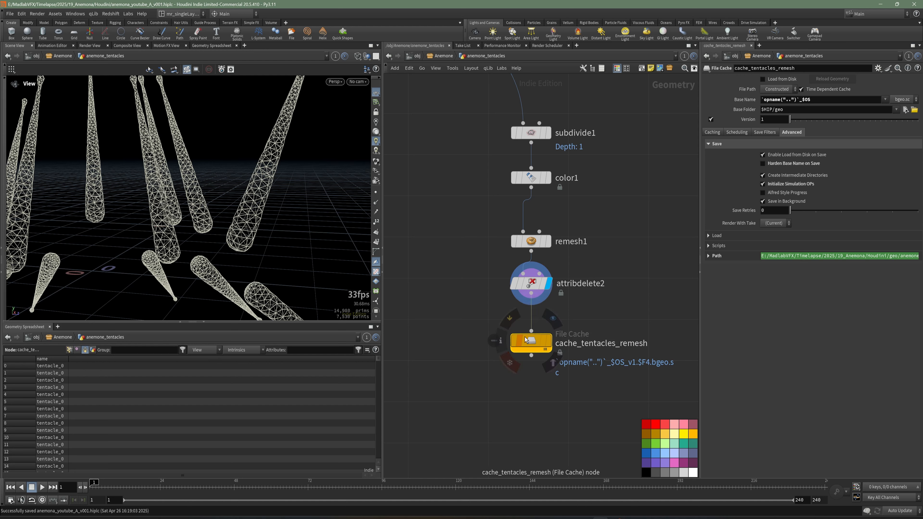
Step: Turn off Time Dependent Cache on cache_tentacles_remesh and save its geometry to disk
{"action": "scroll", "coordinate": [598, 292], "scroll_direction": "down", "scroll_amount": 2}
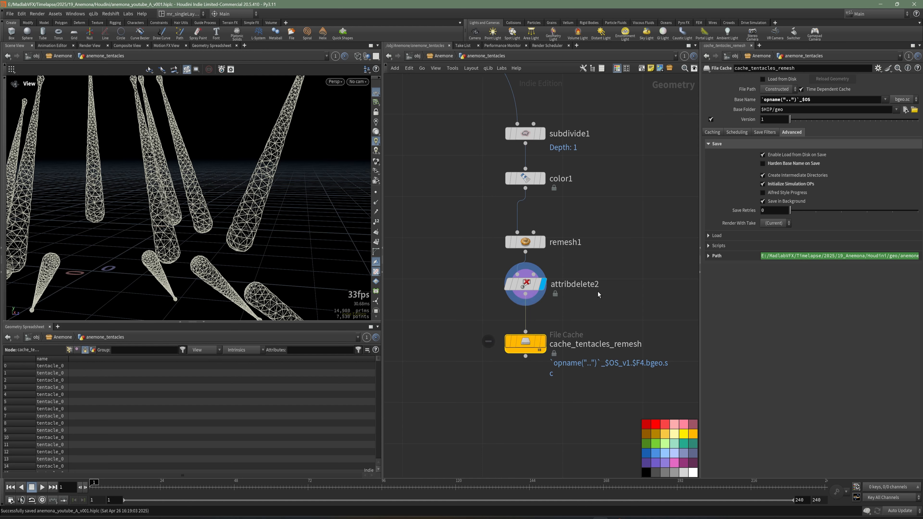
{"action": "left_click", "coordinate": [802, 90]}
{"action": "left_click", "coordinate": [713, 132]}
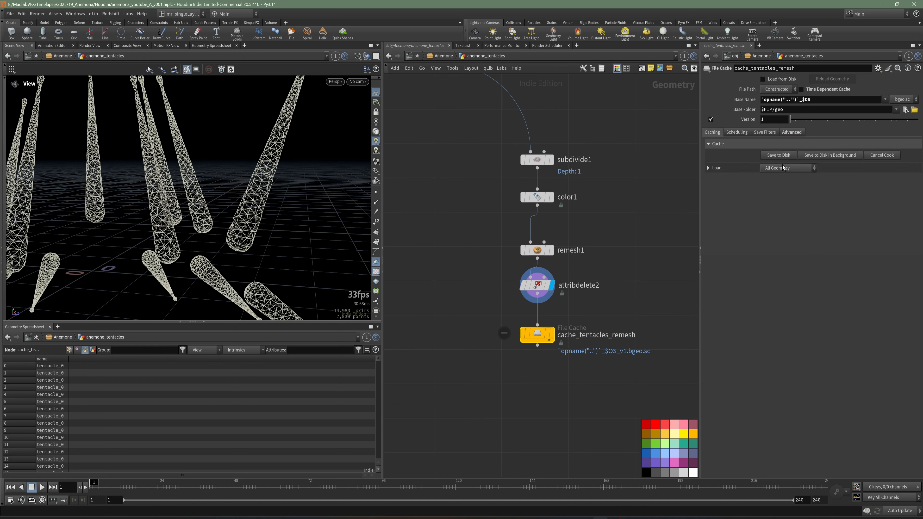
{"action": "left_click", "coordinate": [780, 156]}
{"action": "middle_click_drag", "start_coordinate": [592, 338], "coordinate": [588, 272]}
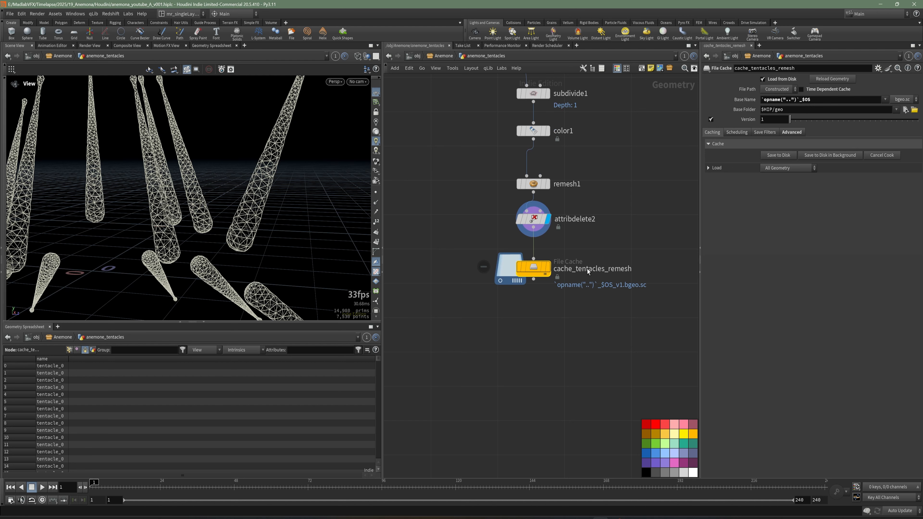
Step: Display the cache_tentacles_remesh node and save the scene
{"action": "left_click", "coordinate": [548, 268]}
{"action": "middle_click_drag", "start_coordinate": [560, 329], "coordinate": [526, 307]}
{"action": "key", "text": "ctrl+s"}
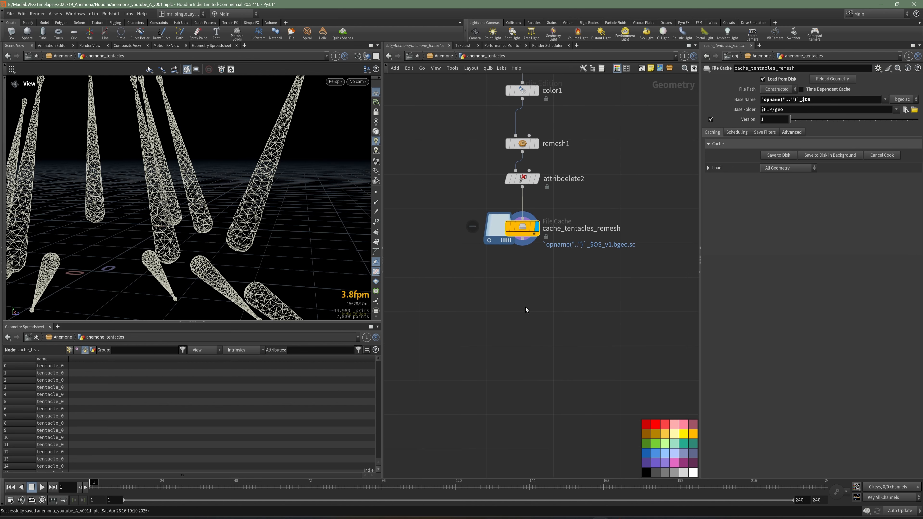
Step: Add a Vellum Configure Strut Softbody setup below cache_tentacles_remesh and feed the cache into its cloth constraint node
{"action": "key", "text": "Tab"}
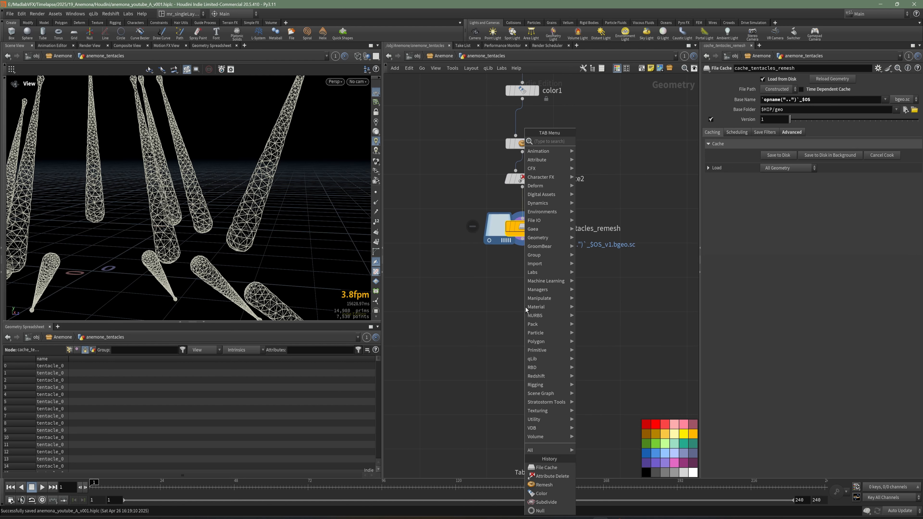
{"action": "key", "text": "Escape"}
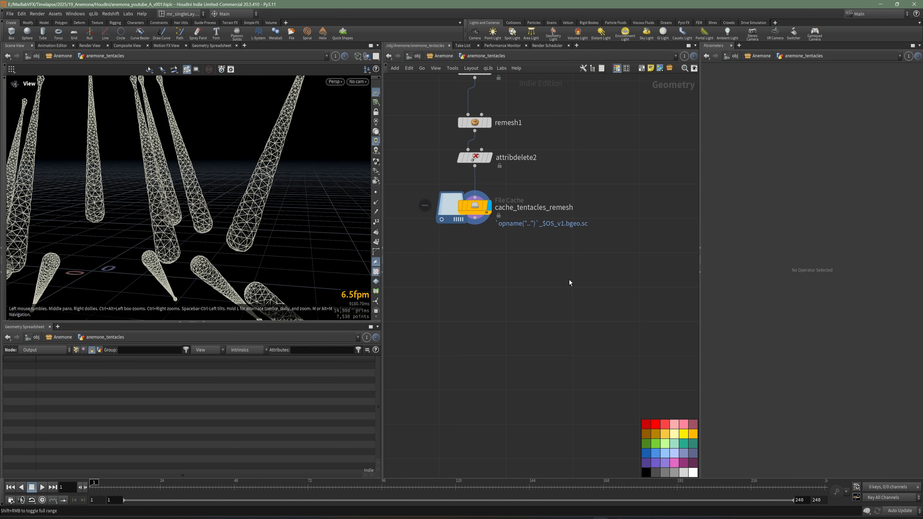
{"action": "key", "text": "Tab"}
{"action": "type", "text": "vell"}
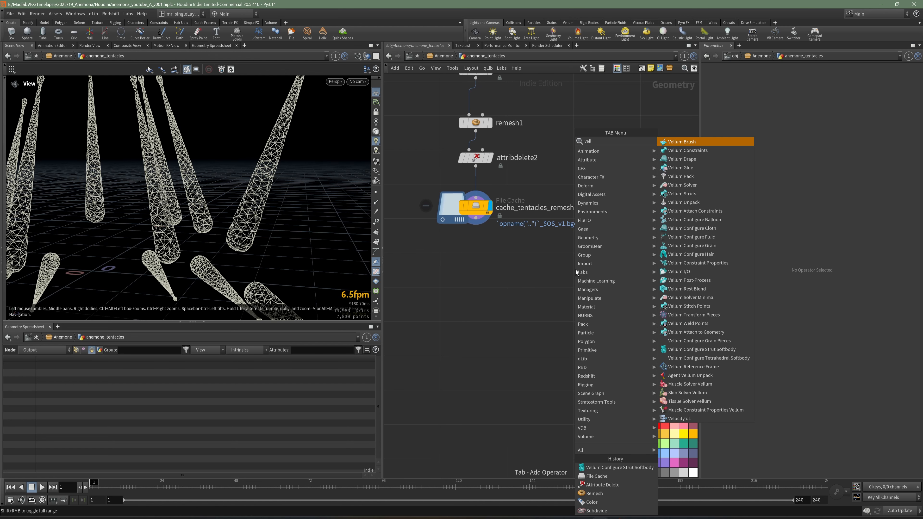
{"action": "left_click", "coordinate": [716, 349]}
{"action": "left_click", "coordinate": [480, 283]}
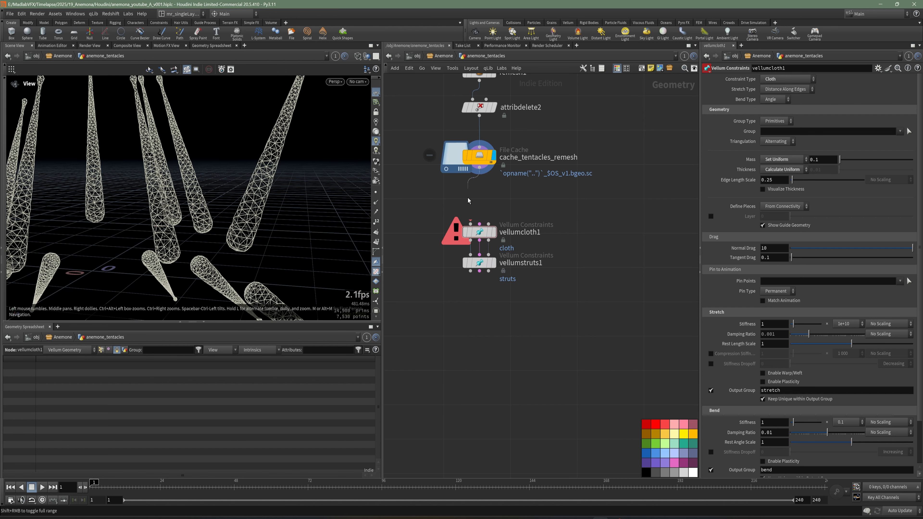
Step: Add a Vellum Solver node below vellumstruts1
{"action": "key", "text": "Tab"}
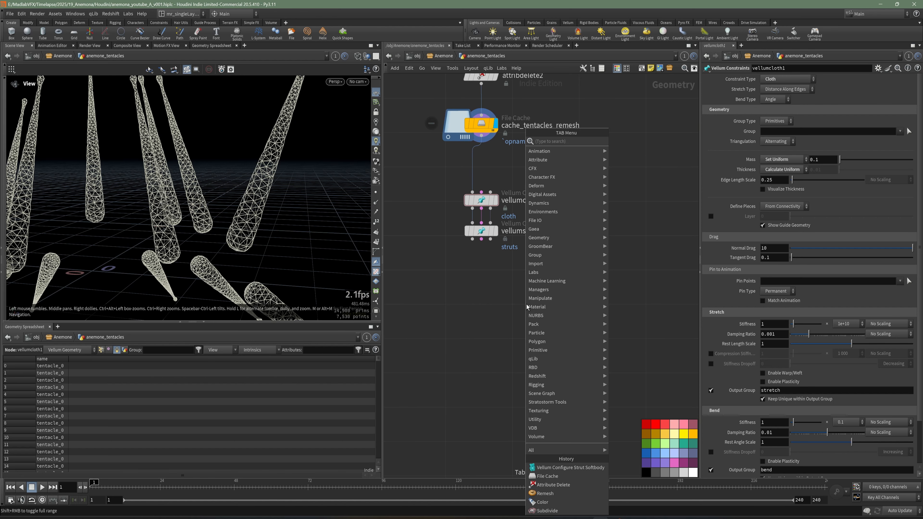
{"action": "type", "text": "vell"}
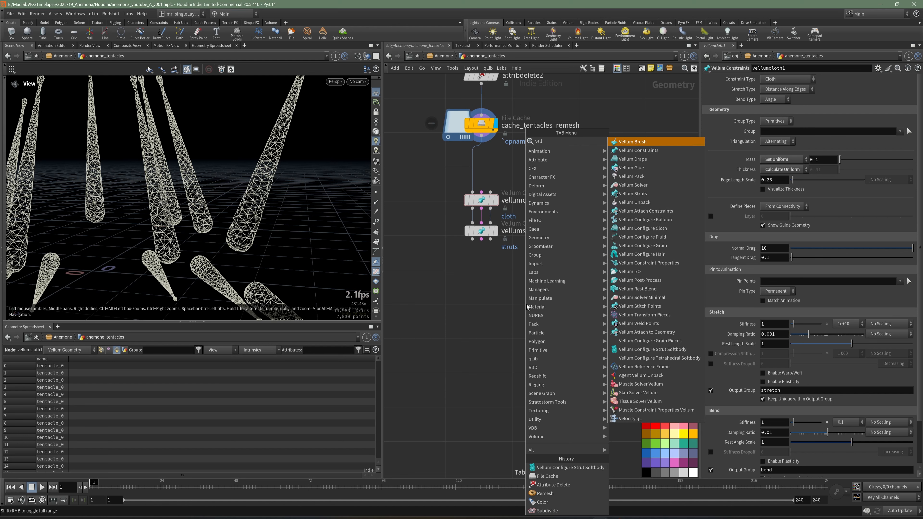
{"action": "left_click", "coordinate": [626, 186]}
{"action": "left_click", "coordinate": [485, 276]}
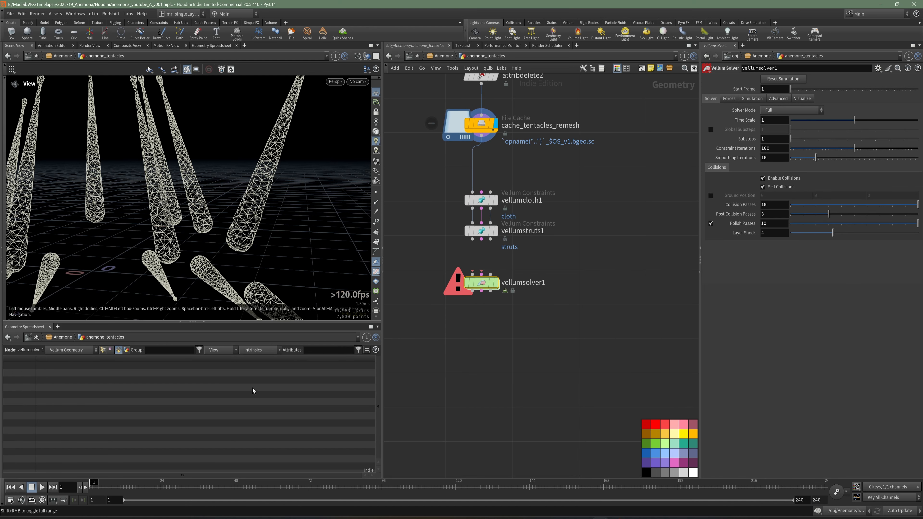
{"action": "scroll", "coordinate": [501, 256], "scroll_direction": "up", "scroll_amount": 2}
Step: Wire the vellumstruts1 outputs into the matching vellumsolver1 inputs, display the solver, and move it closer to the struts node
{"action": "left_click", "coordinate": [451, 237]}
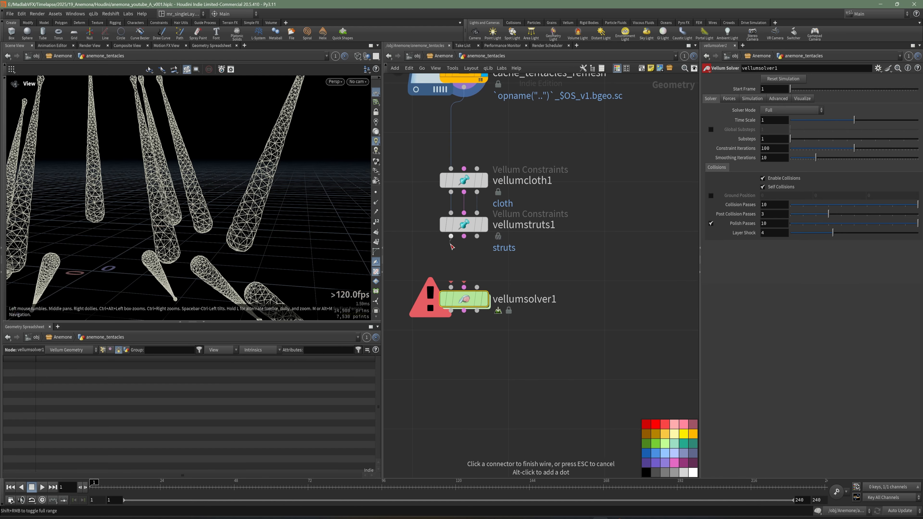
{"action": "left_click", "coordinate": [451, 287]}
{"action": "left_click", "coordinate": [464, 237]}
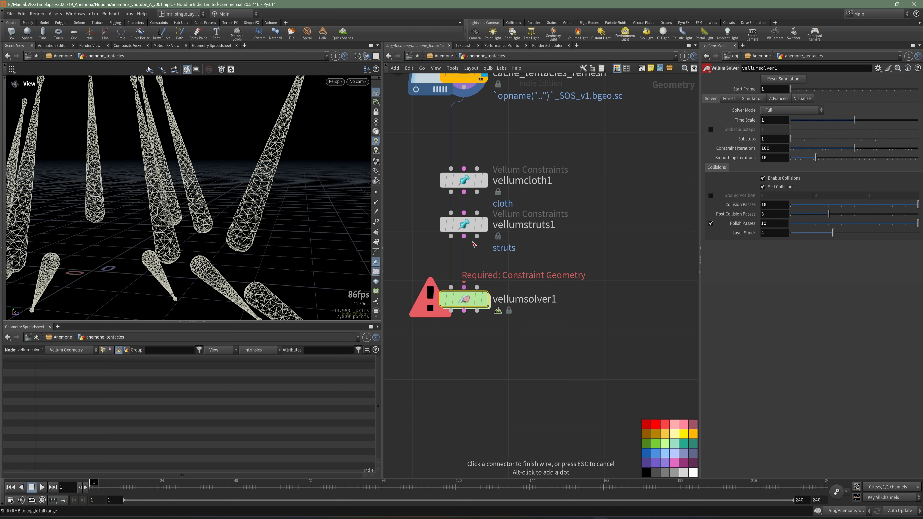
{"action": "left_click", "coordinate": [480, 287]}
{"action": "left_click", "coordinate": [486, 298]}
{"action": "middle_click_drag", "start_coordinate": [485, 299], "coordinate": [507, 276]}
{"action": "left_click_drag", "start_coordinate": [489, 276], "coordinate": [489, 257]}
{"action": "middle_click_drag", "start_coordinate": [488, 282], "coordinate": [493, 286]}
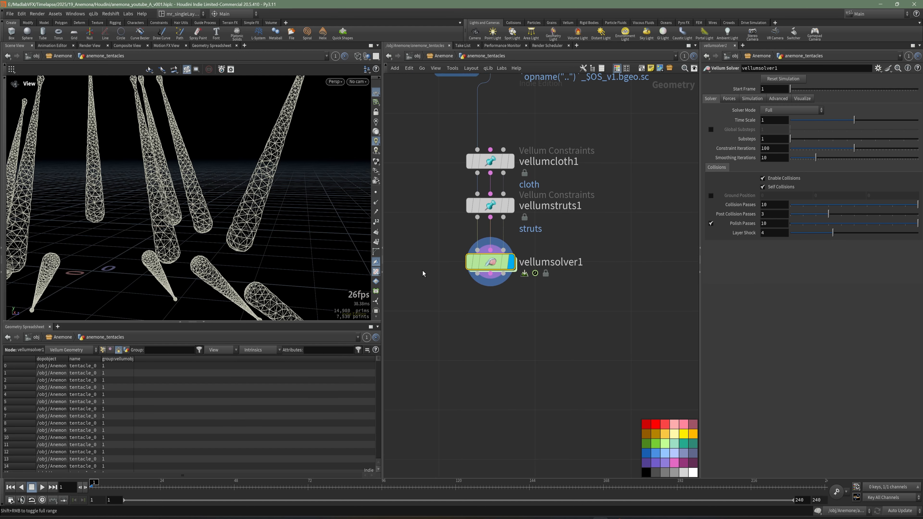
{"action": "mouse_move", "coordinate": [506, 319]}
{"action": "middle_mouse_down"}
{"action": "mouse_move", "coordinate": [518, 317]}
{"action": "mouse_move", "coordinate": [503, 312]}
{"action": "middle_mouse_up"}
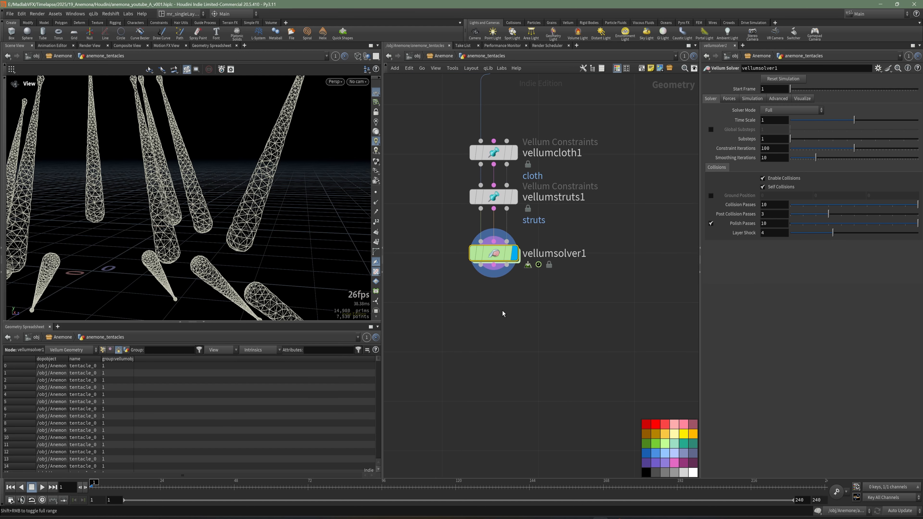
{"action": "key", "text": "Tab"}
{"action": "key", "text": "Escape"}
{"action": "key", "text": "Tab"}
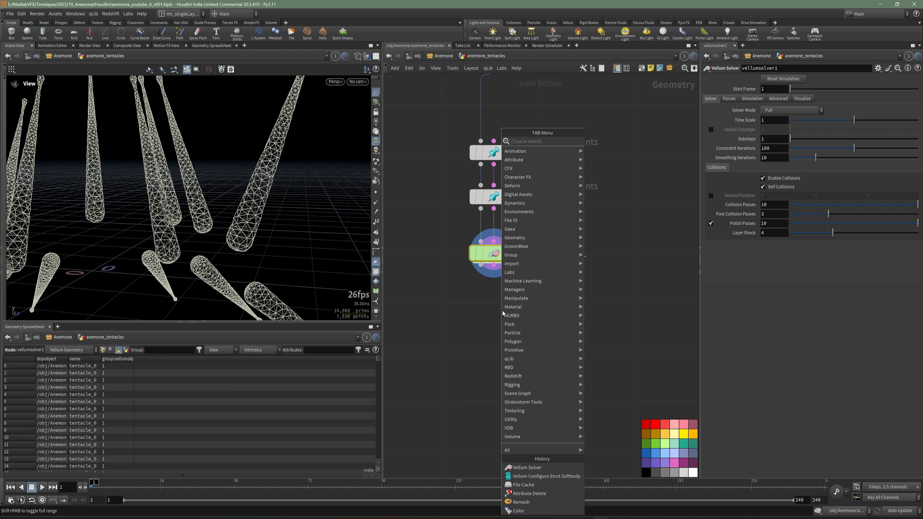
{"action": "key", "text": "Escape"}
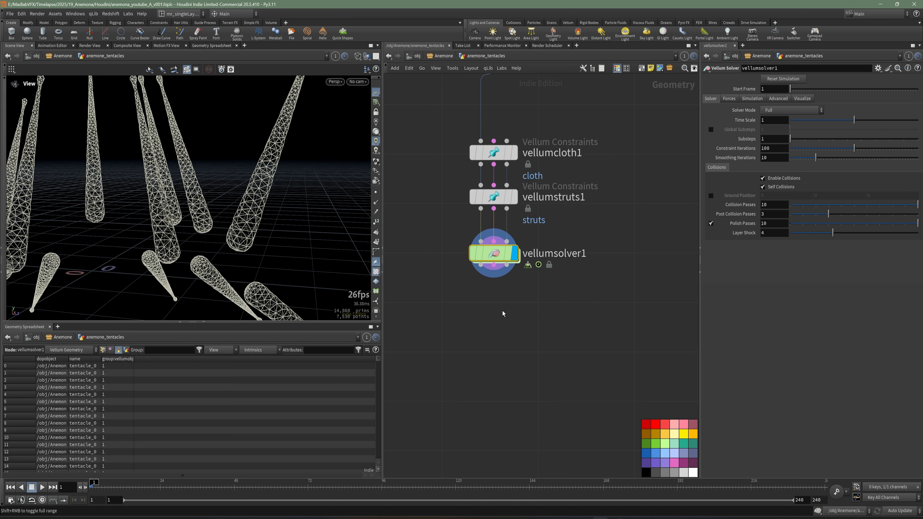
Step: Add an Attribute Delete node below vellumsolver1, wire the solver's geometry output into it, and display it
{"action": "key", "text": "Tab"}
{"action": "type", "text": "dele"}
{"action": "key", "text": "Down"}
{"action": "key", "text": "Down"}
{"action": "key", "text": "Return"}
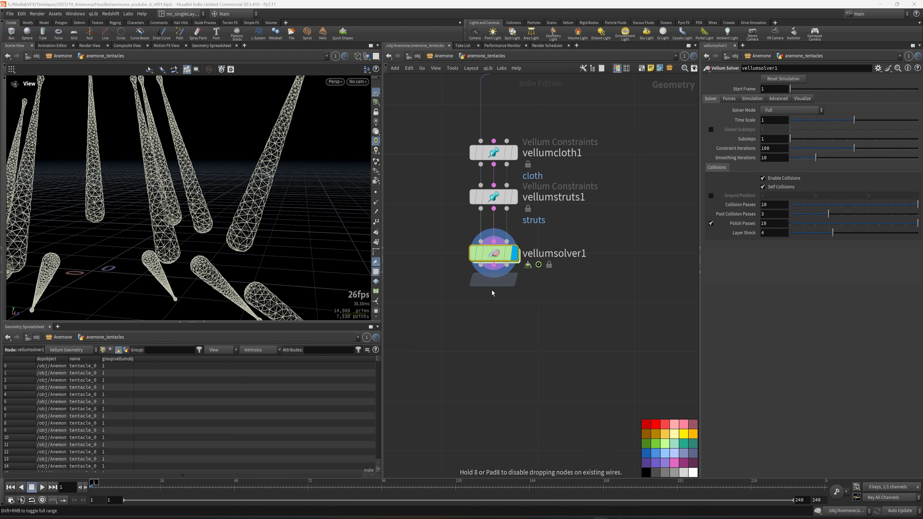
{"action": "left_click", "coordinate": [486, 292]}
{"action": "left_click_drag", "start_coordinate": [491, 312], "coordinate": [491, 322]}
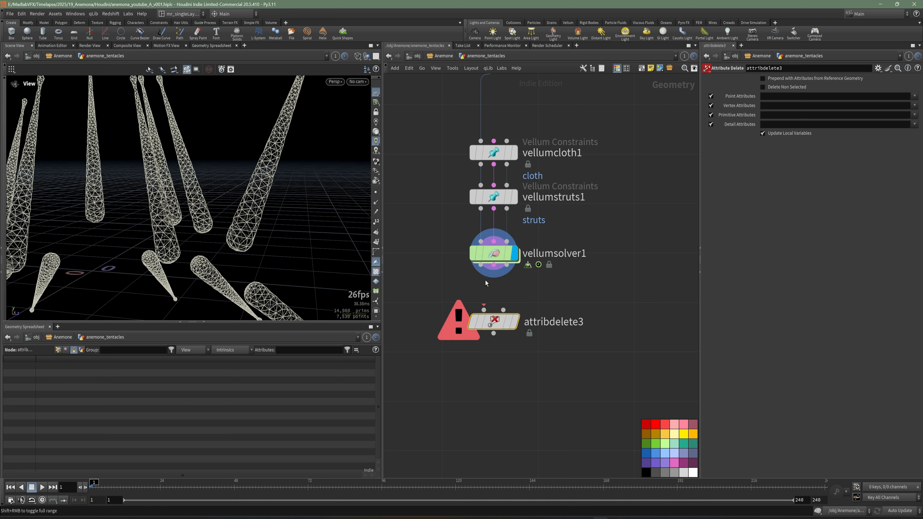
{"action": "left_click_drag", "start_coordinate": [480, 265], "coordinate": [484, 310]}
{"action": "left_click", "coordinate": [517, 327]}
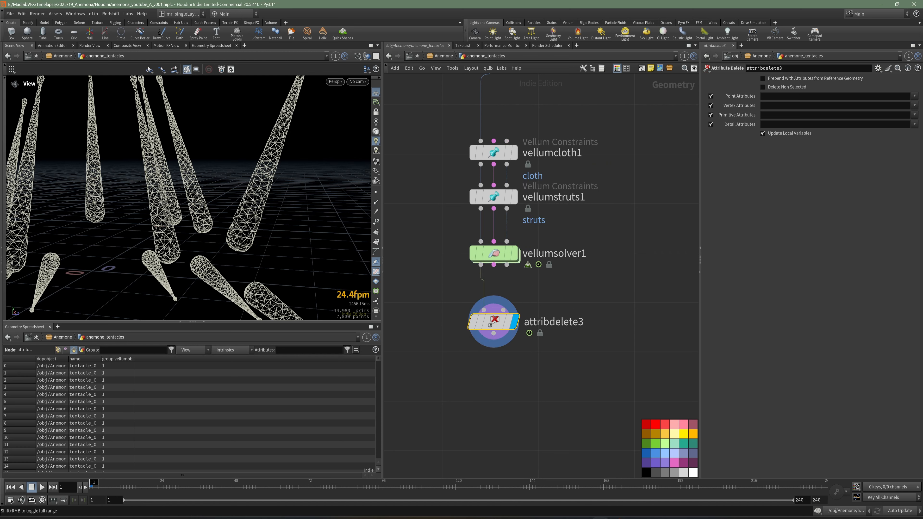
Step: Set attribdelete3 to delete non-selected attributes, keeping only the name primitive attribute
{"action": "middle_click_drag", "start_coordinate": [672, 282], "coordinate": [664, 288]}
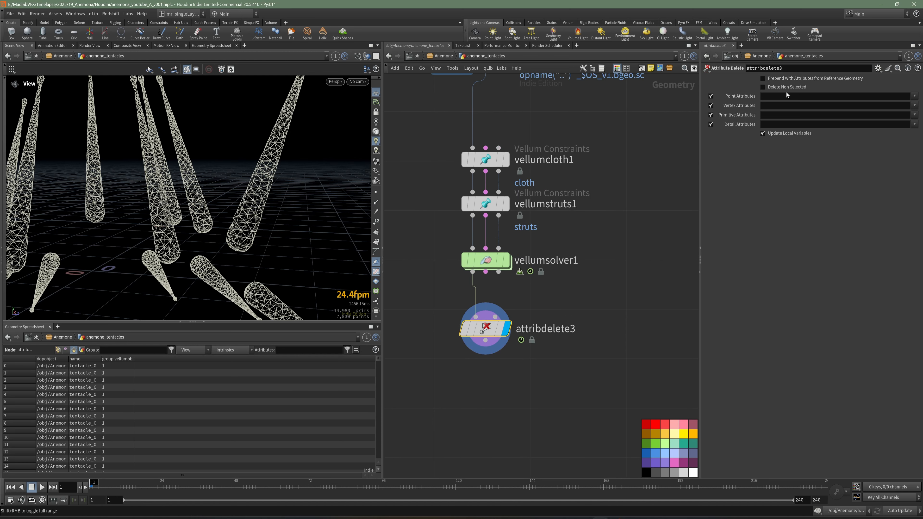
{"action": "left_click", "coordinate": [915, 115]}
{"action": "left_click", "coordinate": [905, 124]}
Step: Add a Group Delete node below attribdelete3, wired to its output, and display it
{"action": "middle_click_drag", "start_coordinate": [498, 388], "coordinate": [511, 364]}
{"action": "key", "text": "Tab"}
{"action": "type", "text": "del"}
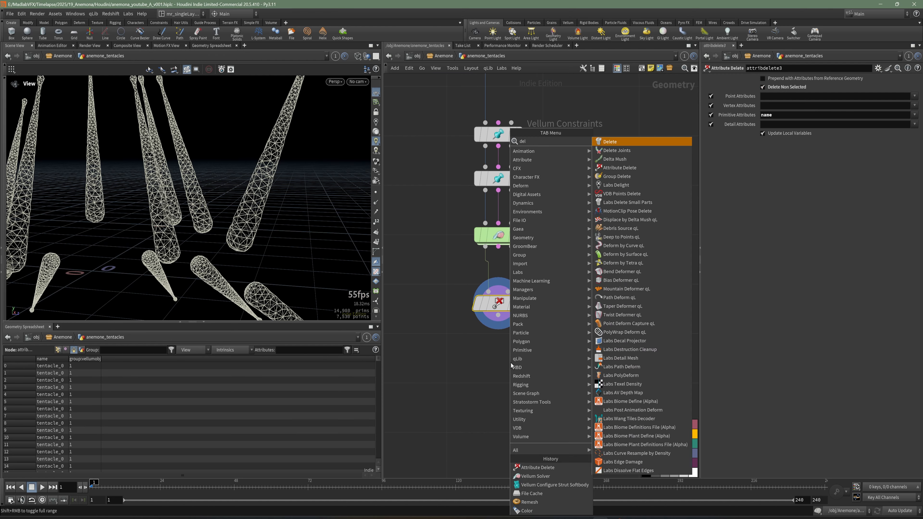
{"action": "type", "text": "e"}
{"action": "left_click", "coordinate": [610, 169]}
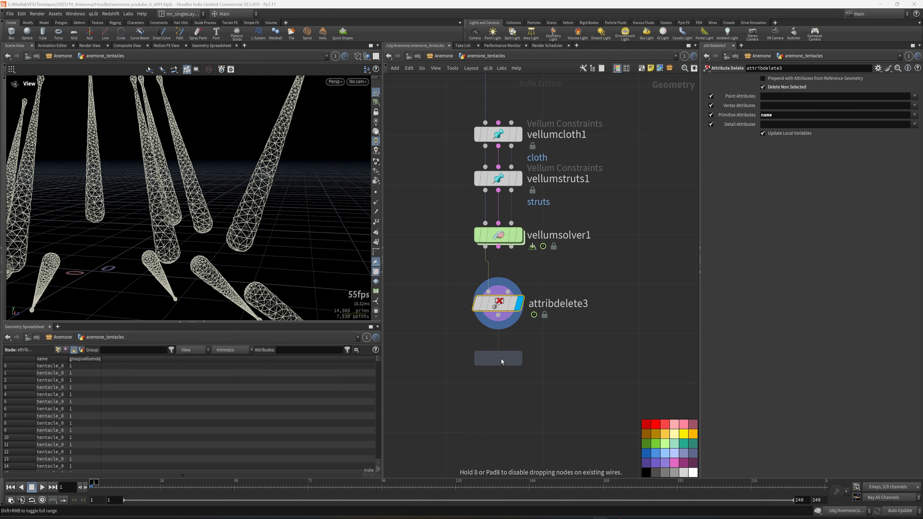
{"action": "left_click", "coordinate": [501, 362]}
{"action": "key", "text": "r"}
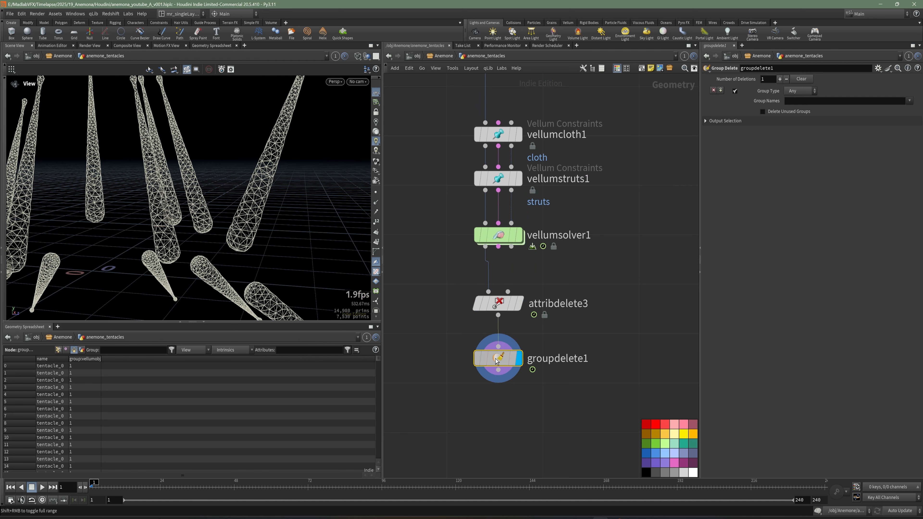
Step: Set the Group Delete node's group names to * to remove all groups, and save the scene
{"action": "left_click", "coordinate": [809, 102]}
{"action": "type", "text": "*"}
{"action": "key", "text": "Return"}
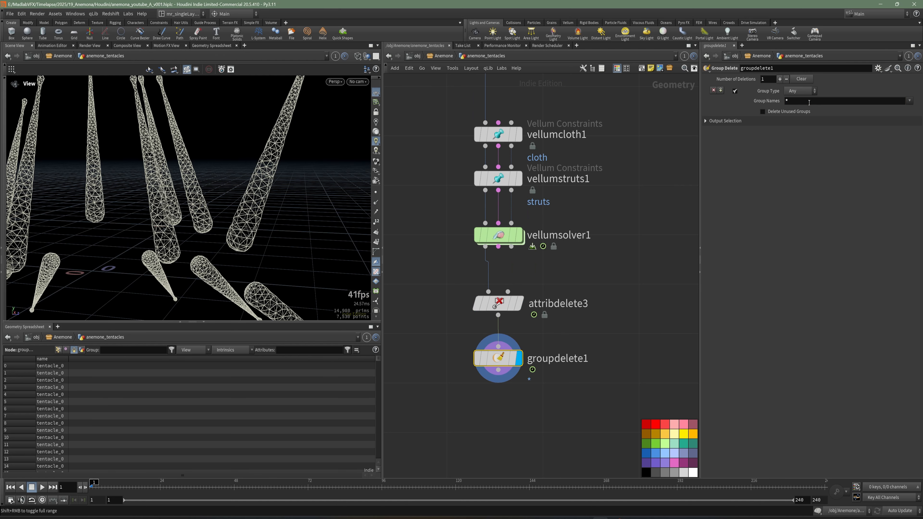
{"action": "key", "text": "ctrl+s"}
Step: Add a File Cache node below groupdelete1, connected to its output
{"action": "key", "text": "Tab"}
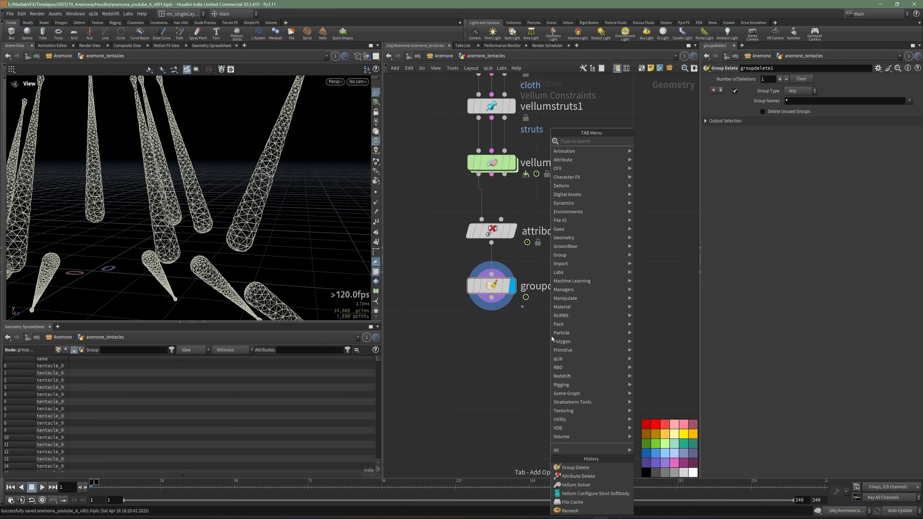
{"action": "type", "text": "fi"}
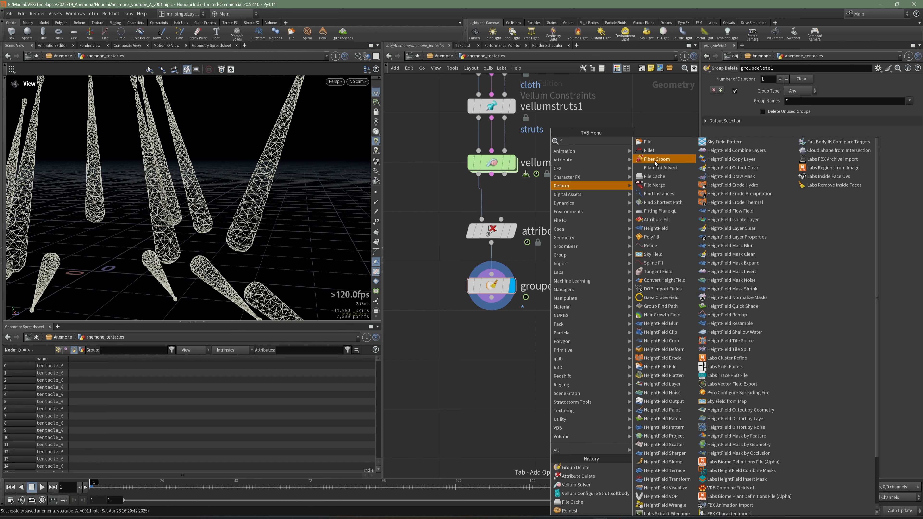
{"action": "left_click", "coordinate": [658, 176]}
{"action": "left_click", "coordinate": [492, 343]}
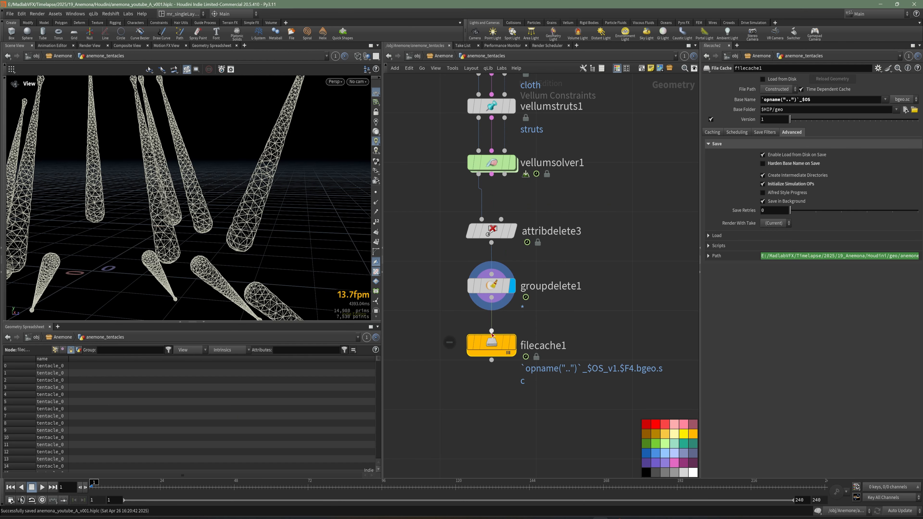
Step: Rename the new file cache node to cache_anemone_vellum_01 and save the scene
{"action": "double_click", "coordinate": [547, 346]}
{"action": "type", "text": "cache"}
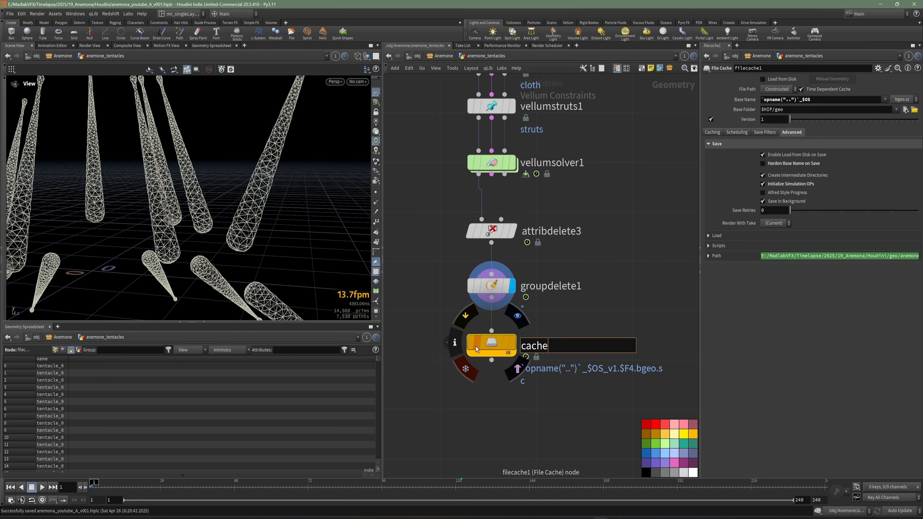
{"action": "type", "text": "_anem"}
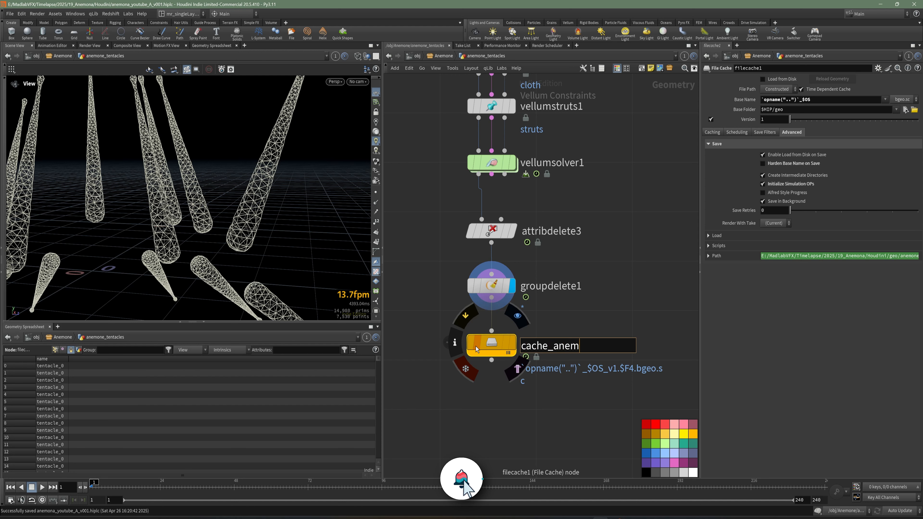
{"action": "type", "text": "one_vell"}
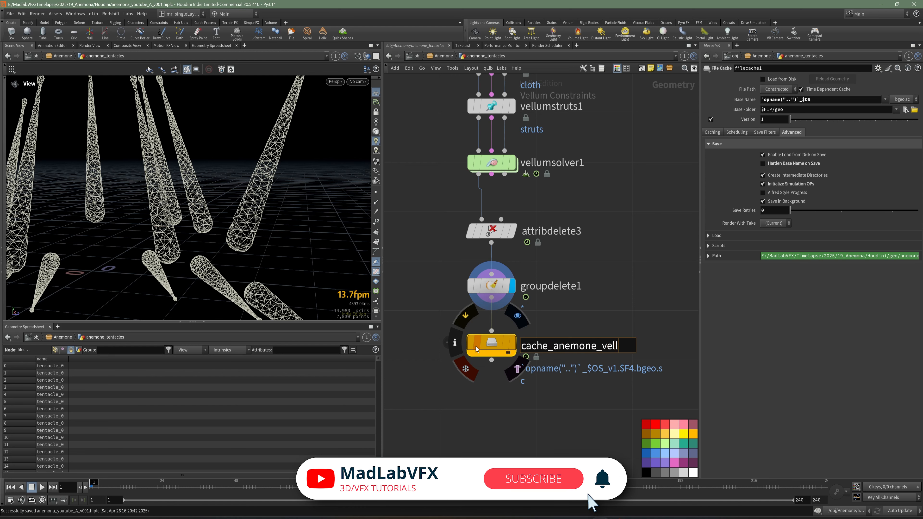
{"action": "type", "text": "um_01"}
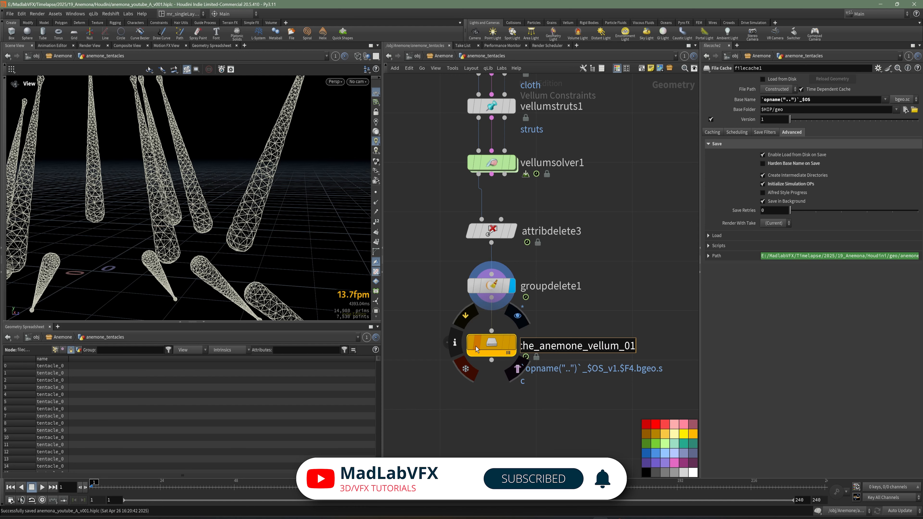
{"action": "key", "text": "Return"}
{"action": "key", "text": "ctrl+s"}
Step: Display vellumcloth1, set its pin points to group_root and enable Match Animation
{"action": "scroll", "coordinate": [574, 304], "scroll_direction": "down", "scroll_amount": 3}
{"action": "middle_click_drag", "start_coordinate": [574, 304], "coordinate": [571, 337]}
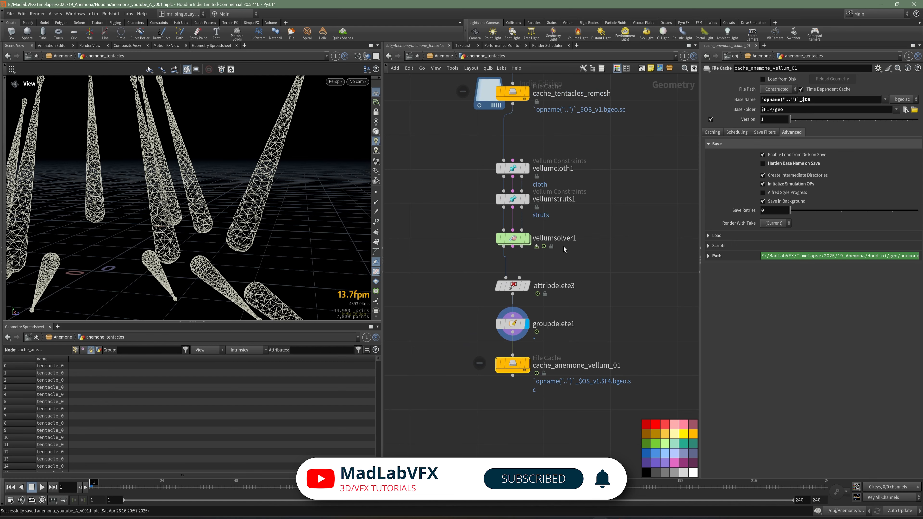
{"action": "middle_click_drag", "start_coordinate": [532, 226], "coordinate": [532, 247]}
{"action": "left_click", "coordinate": [514, 219]}
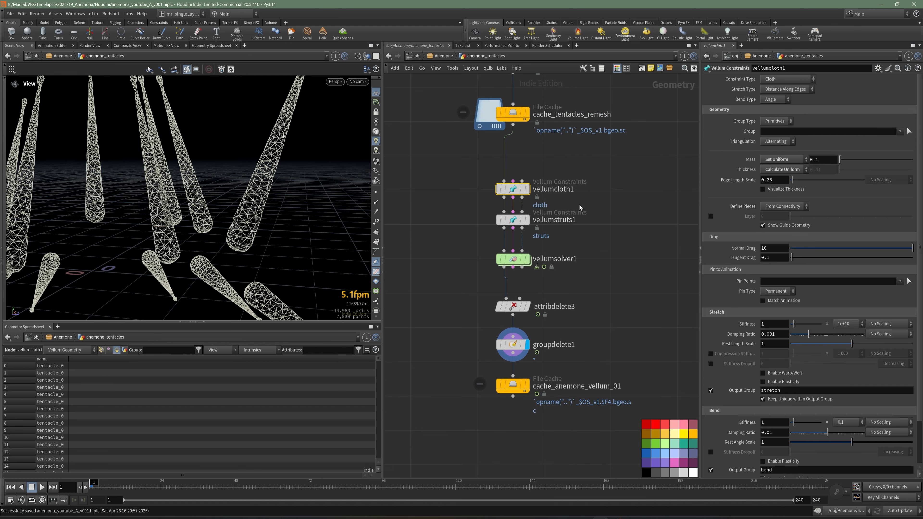
{"action": "scroll", "coordinate": [531, 204], "scroll_direction": "up", "scroll_amount": 1}
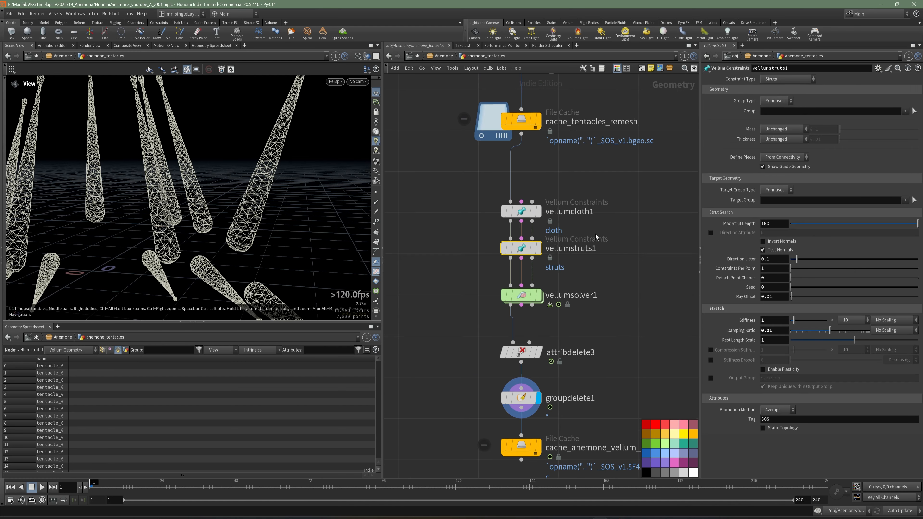
{"action": "left_click", "coordinate": [521, 211]}
{"action": "left_click", "coordinate": [539, 211]}
{"action": "scroll", "coordinate": [238, 181], "scroll_direction": "up", "scroll_amount": 5}
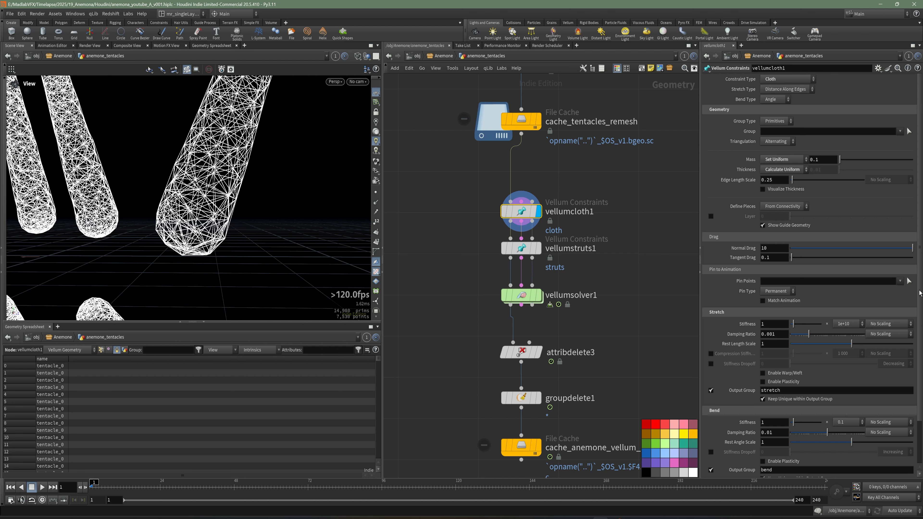
{"action": "left_click", "coordinate": [901, 281]}
{"action": "left_click", "coordinate": [889, 291]}
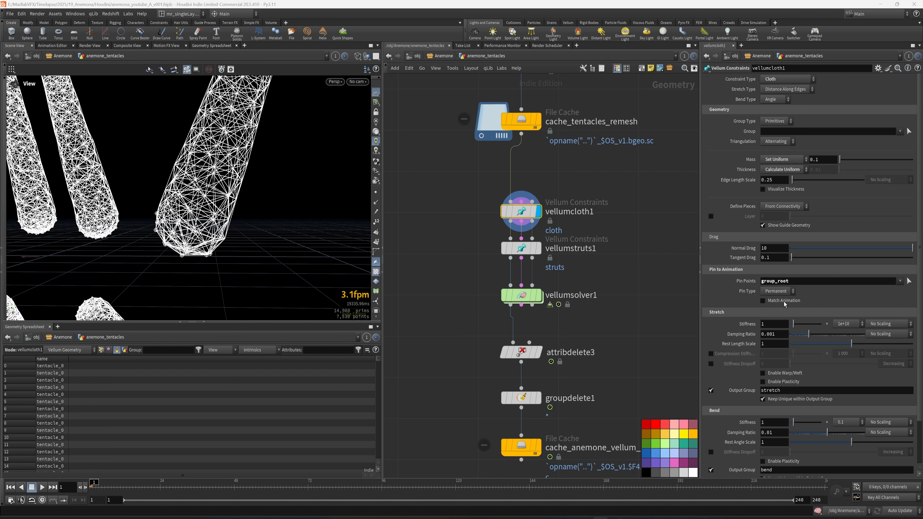
{"action": "left_click", "coordinate": [784, 302]}
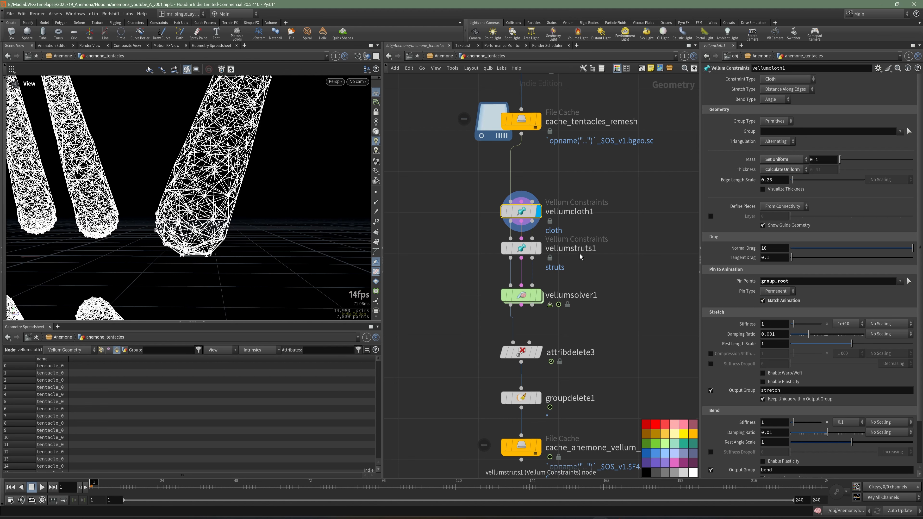
Step: Set the Y gravity in vellumsolver1's forces to 0.1
{"action": "left_click_drag", "start_coordinate": [584, 262], "coordinate": [467, 243]}
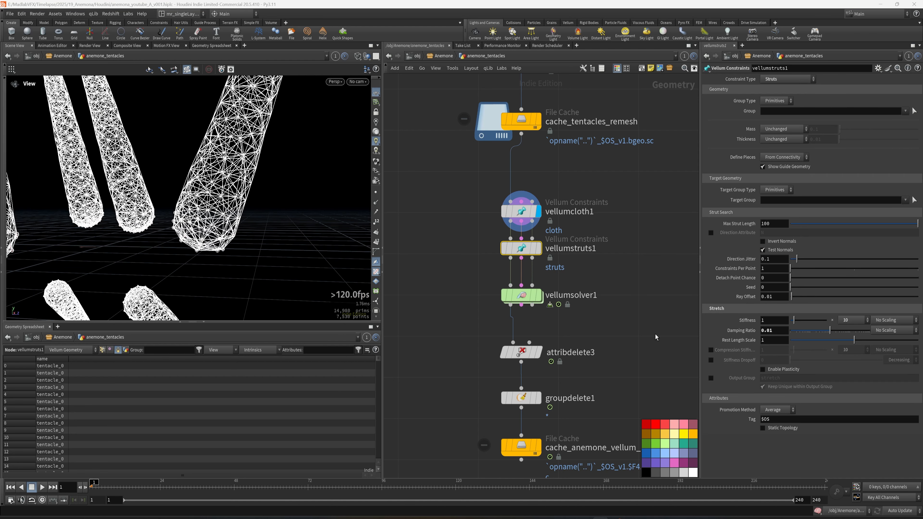
{"action": "middle_click_drag", "start_coordinate": [656, 336], "coordinate": [637, 310]}
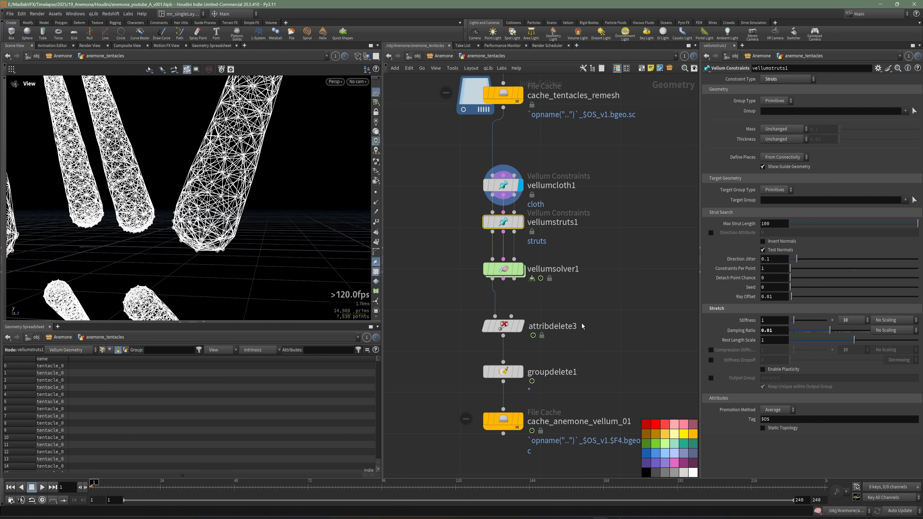
{"action": "left_click", "coordinate": [503, 269]}
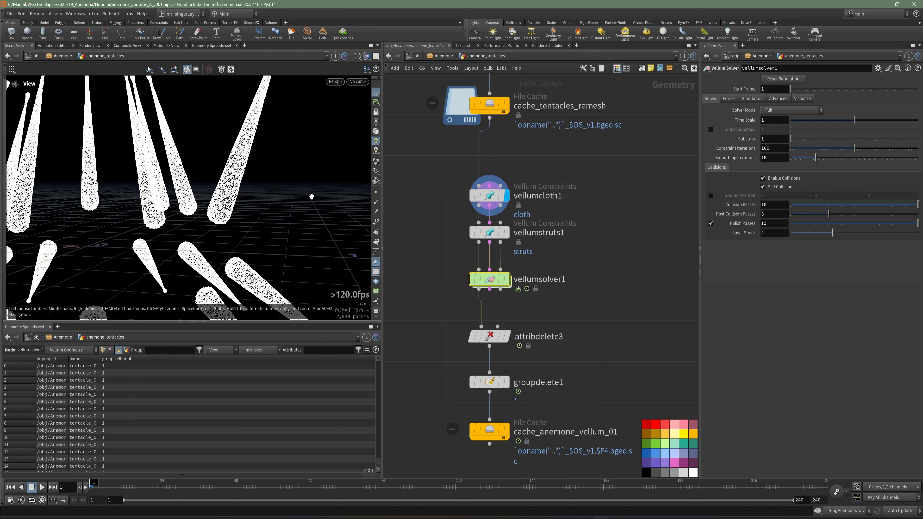
{"action": "right_click_drag", "start_coordinate": [278, 199], "coordinate": [242, 227]}
{"action": "left_click", "coordinate": [730, 99]}
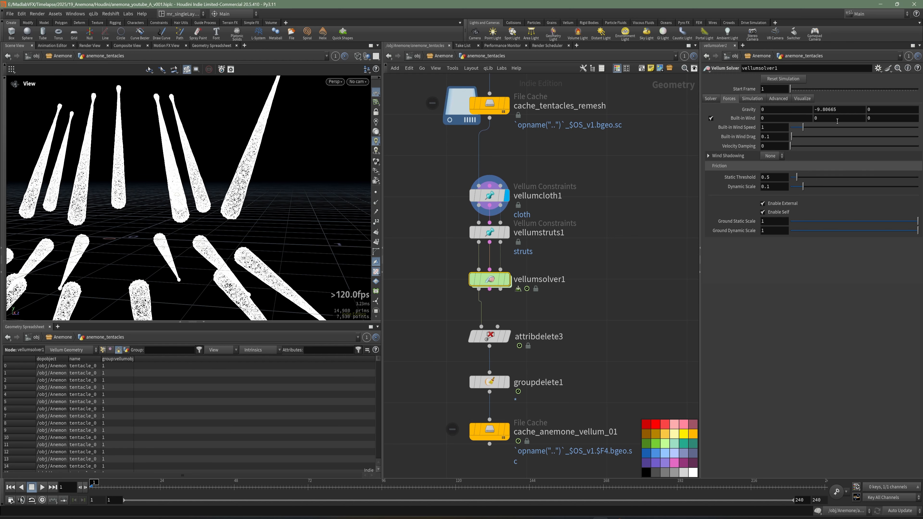
{"action": "double_click", "coordinate": [831, 110]}
{"action": "type", "text": "-"}
{"action": "key", "text": "Return"}
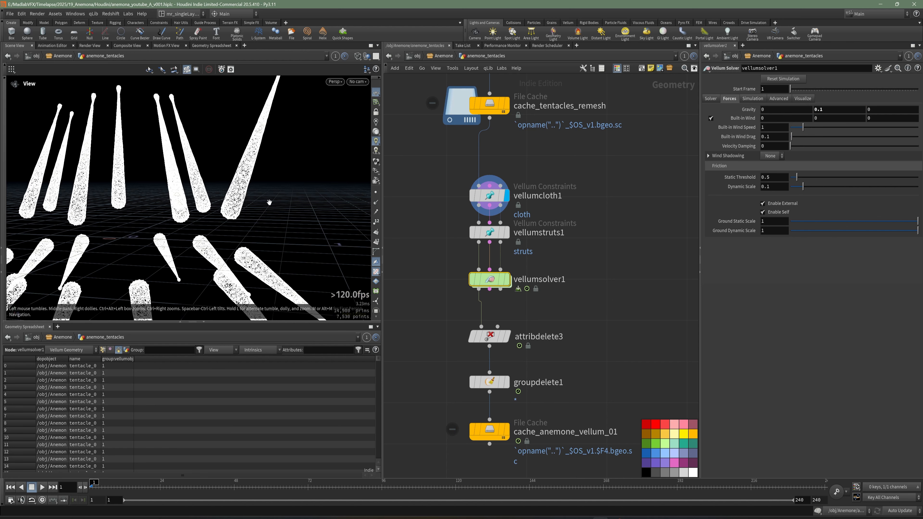
Step: Display the cache_anemone_vellum_01 node with all the tentacles in view, and save the scene
{"action": "mouse_move", "coordinate": [211, 212]}
{"action": "left_mouse_down"}
{"action": "mouse_move", "coordinate": [248, 213]}
{"action": "mouse_move", "coordinate": [215, 210]}
{"action": "left_mouse_up"}
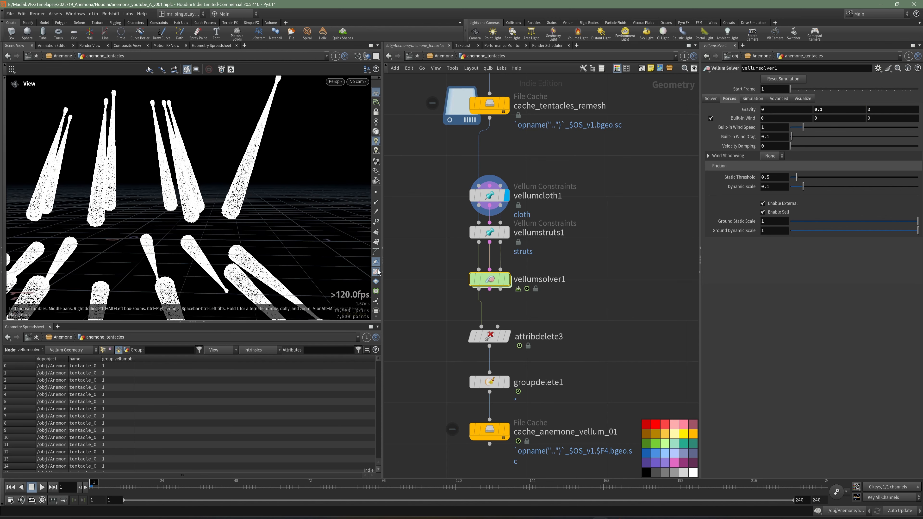
{"action": "scroll", "coordinate": [204, 196], "scroll_direction": "down", "scroll_amount": 3}
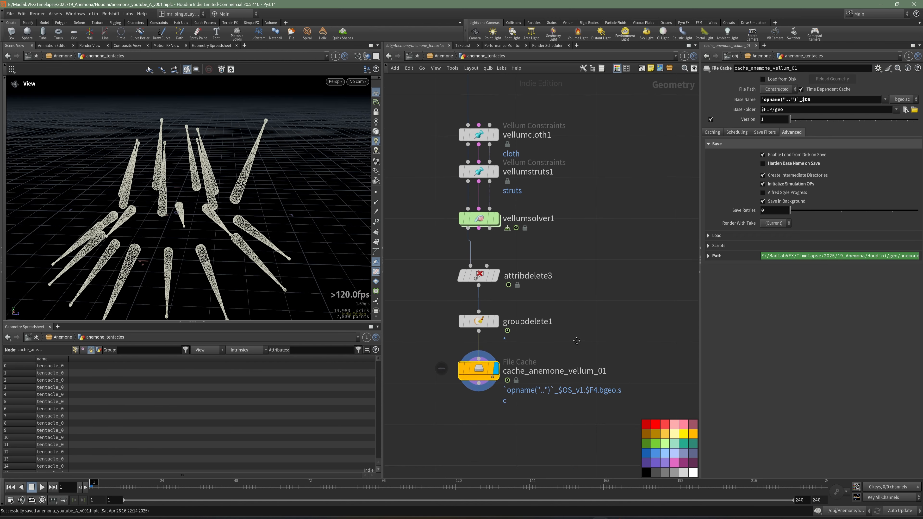
{"action": "middle_click_drag", "start_coordinate": [577, 340], "coordinate": [574, 333]}
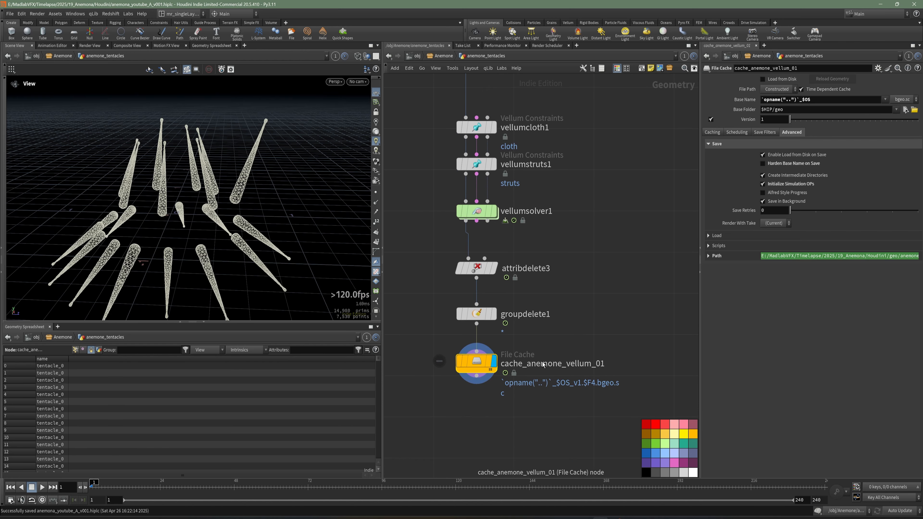
Step: Set the global animation end frame to 200, keeping 24 FPS, and close the animation options
{"action": "left_click", "coordinate": [10, 502]}
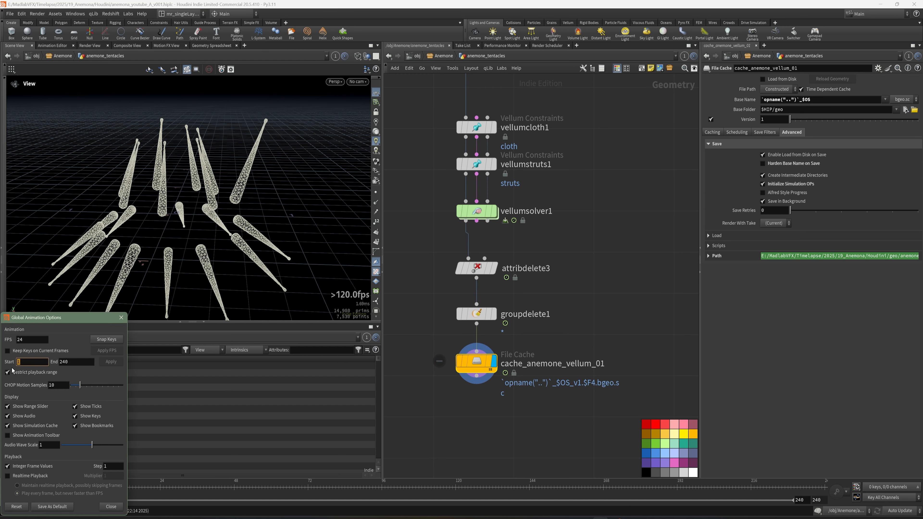
{"action": "left_click", "coordinate": [30, 342]}
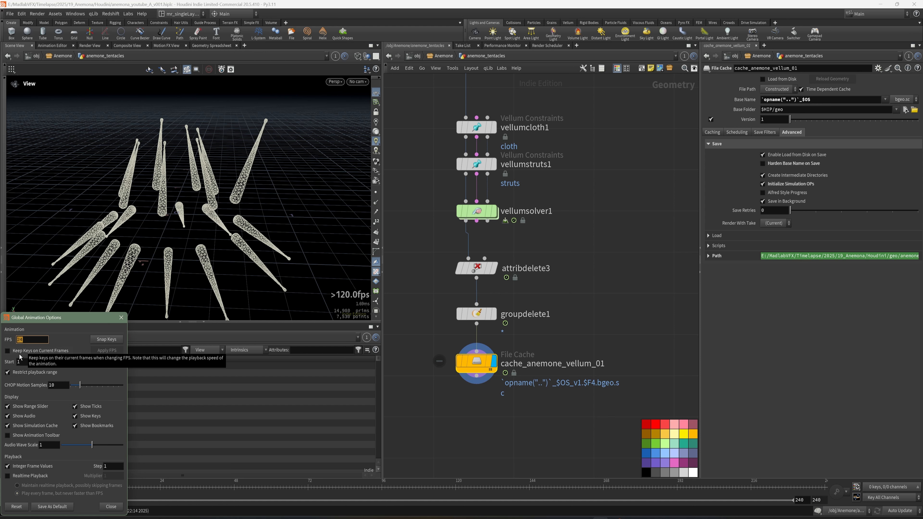
{"action": "key", "text": "Tab"}
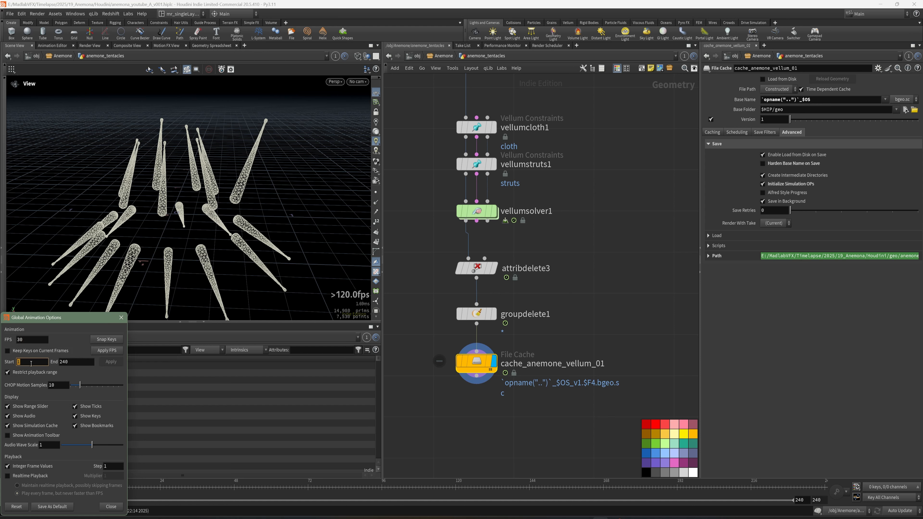
{"action": "key", "text": "Tab"}
{"action": "key", "text": "Tab"}
{"action": "left_click", "coordinate": [117, 364]}
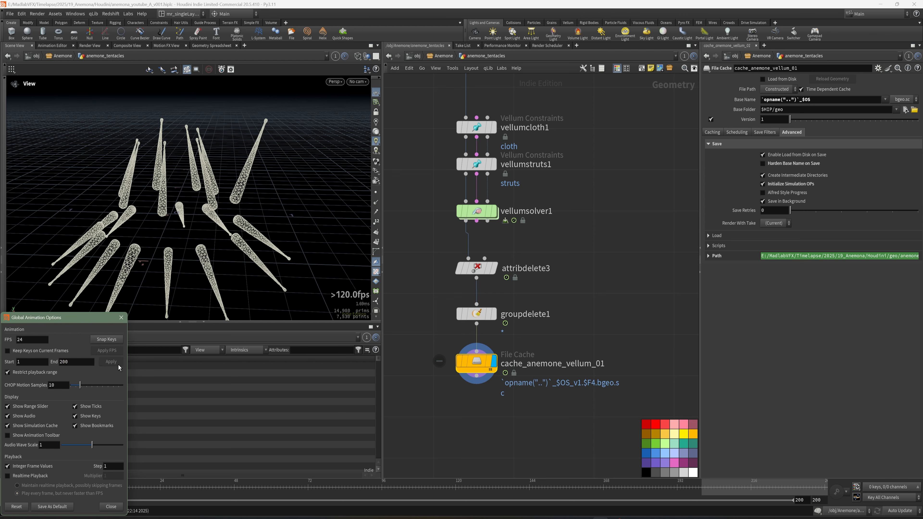
{"action": "left_click", "coordinate": [123, 318]}
Step: Frame the tentacles and the Vellum node chain, and save the scene file
{"action": "middle_click_drag", "start_coordinate": [581, 416], "coordinate": [582, 403]}
{"action": "left_click_drag", "start_coordinate": [542, 394], "coordinate": [446, 336]}
{"action": "middle_click_drag", "start_coordinate": [461, 271], "coordinate": [476, 280]}
{"action": "left_click_drag", "start_coordinate": [271, 223], "coordinate": [292, 243]}
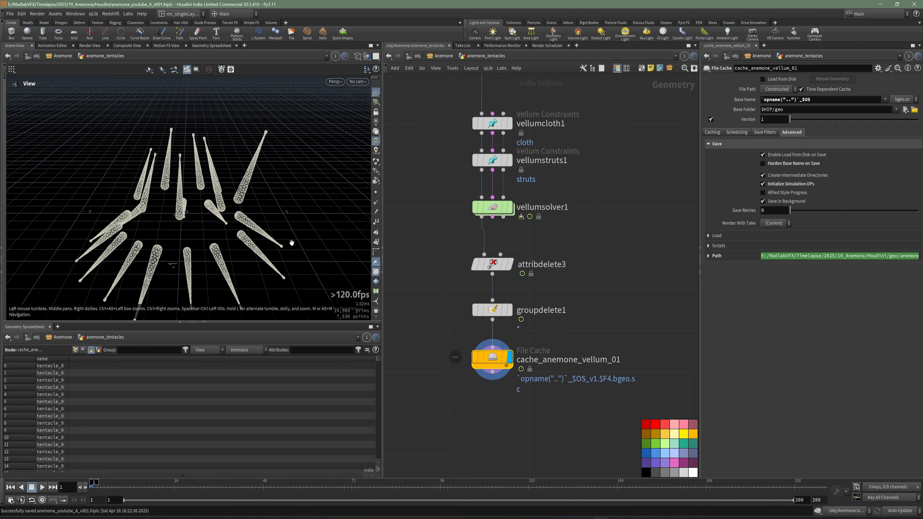
{"action": "middle_click_drag", "start_coordinate": [596, 343], "coordinate": [560, 303]}
{"action": "key", "text": "ctrl+s"}
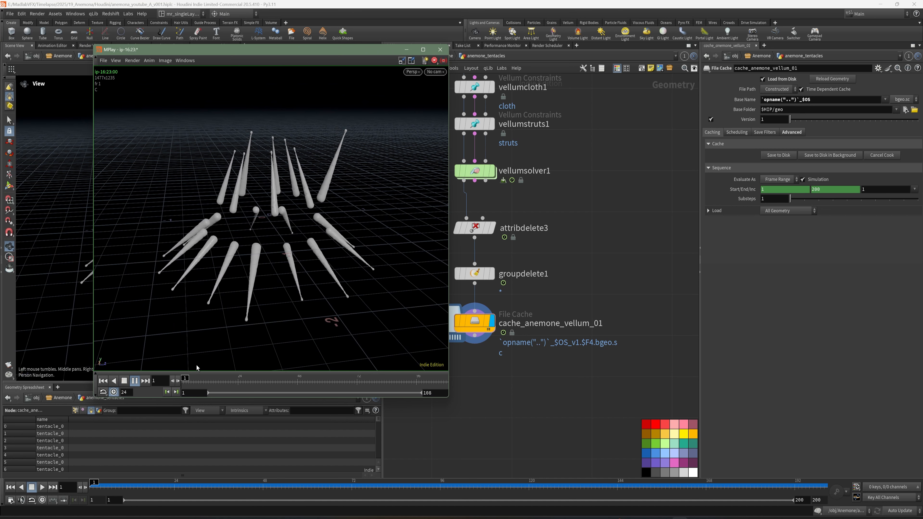
Step: Stop the flipbook playback in MPlay, minimize its window and save the Houdini scene
{"action": "left_click", "coordinate": [124, 381]}
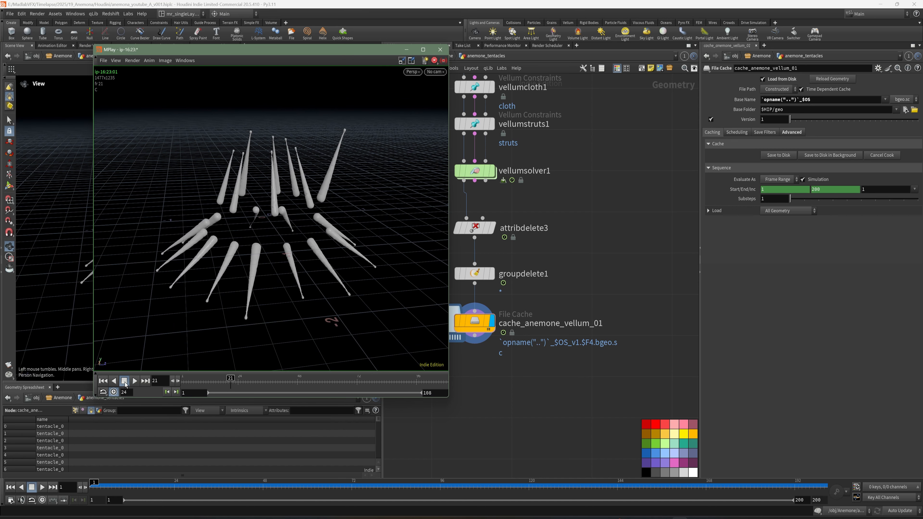
{"action": "left_click", "coordinate": [406, 50]}
{"action": "key", "text": "ctrl+s"}
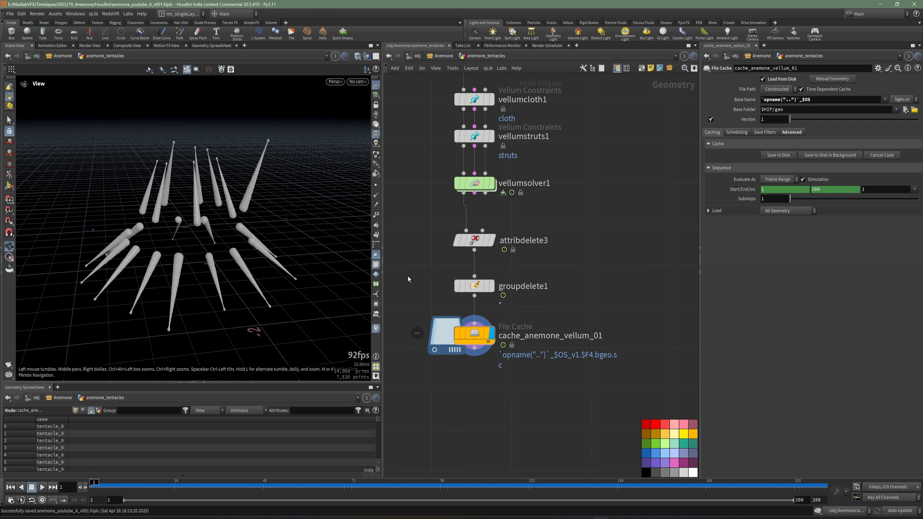
Step: Change vellumsolver1's Y gravity to -0.1 and save the scene
{"action": "left_click", "coordinate": [474, 184]}
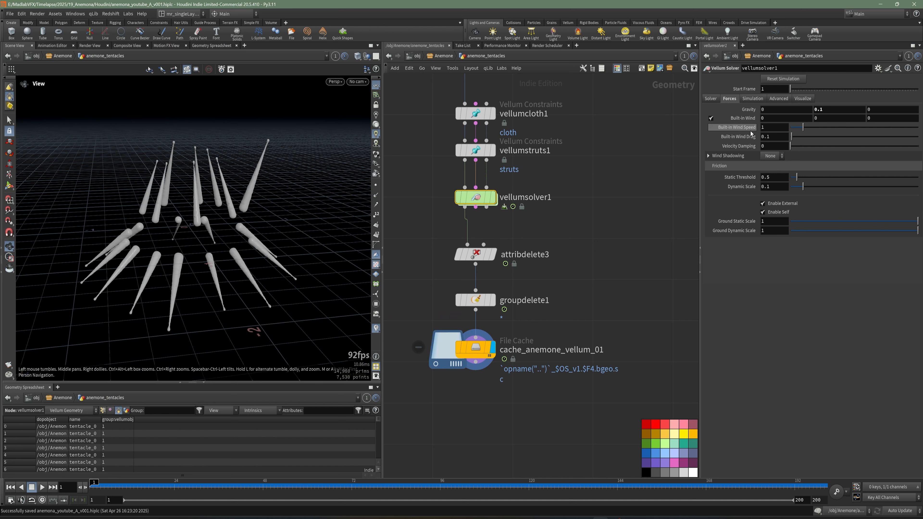
{"action": "left_click", "coordinate": [842, 111]}
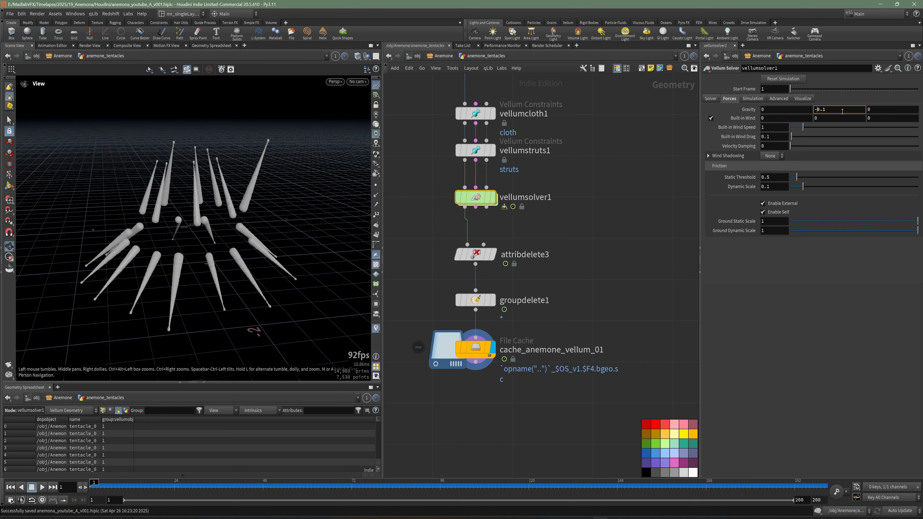
{"action": "key", "text": "Return"}
{"action": "key", "text": "ctrl+s"}
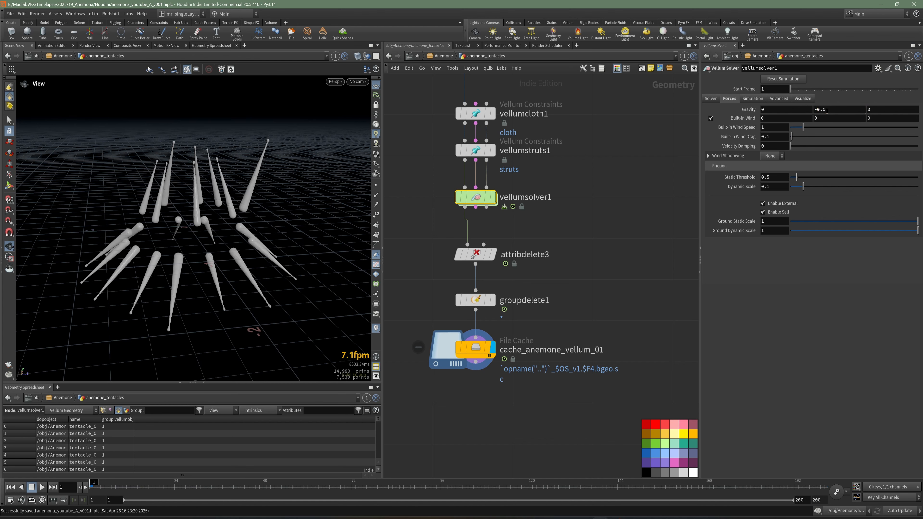
Step: Save the simulation of the cache_anemone_vellum_01 file cache to disk with the new solver gravity
{"action": "middle_click_drag", "start_coordinate": [651, 192], "coordinate": [652, 205]}
{"action": "left_click", "coordinate": [481, 358]}
{"action": "mouse_move", "coordinate": [209, 262]}
{"action": "left_mouse_down"}
{"action": "mouse_move", "coordinate": [199, 278]}
{"action": "mouse_move", "coordinate": [220, 264]}
{"action": "left_mouse_up"}
{"action": "left_click", "coordinate": [785, 156]}
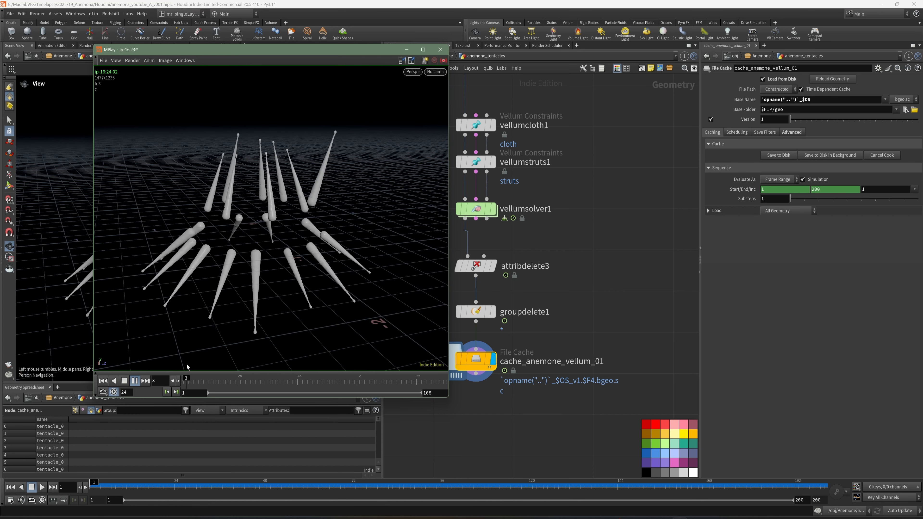
Step: Scrub and play the tentacle flipbook in MPlay, stop it and minimize the window
{"action": "left_click", "coordinate": [259, 380]}
{"action": "left_click_drag", "start_coordinate": [264, 380], "coordinate": [203, 380]}
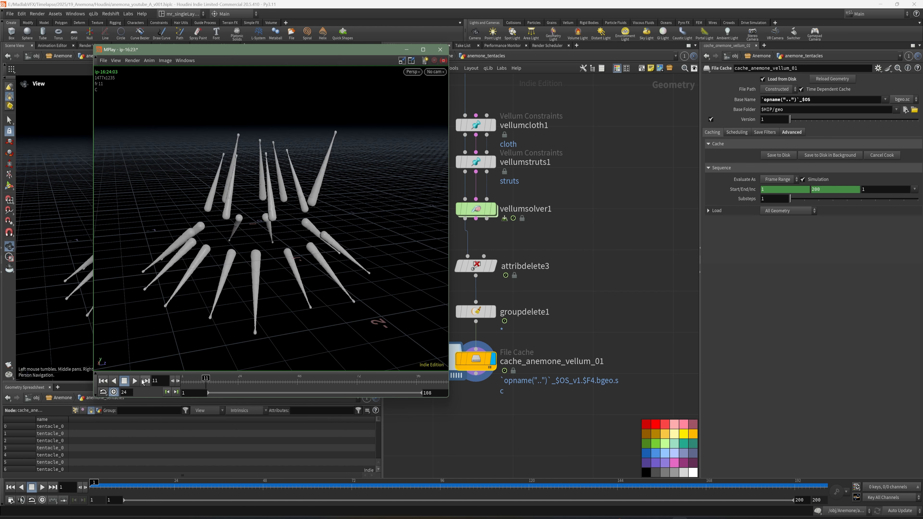
{"action": "left_click", "coordinate": [134, 380]}
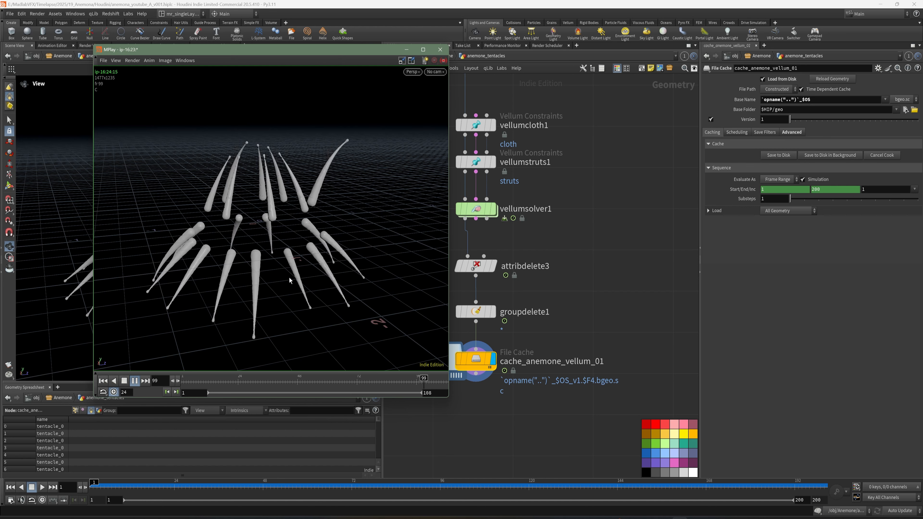
{"action": "left_click", "coordinate": [134, 381]}
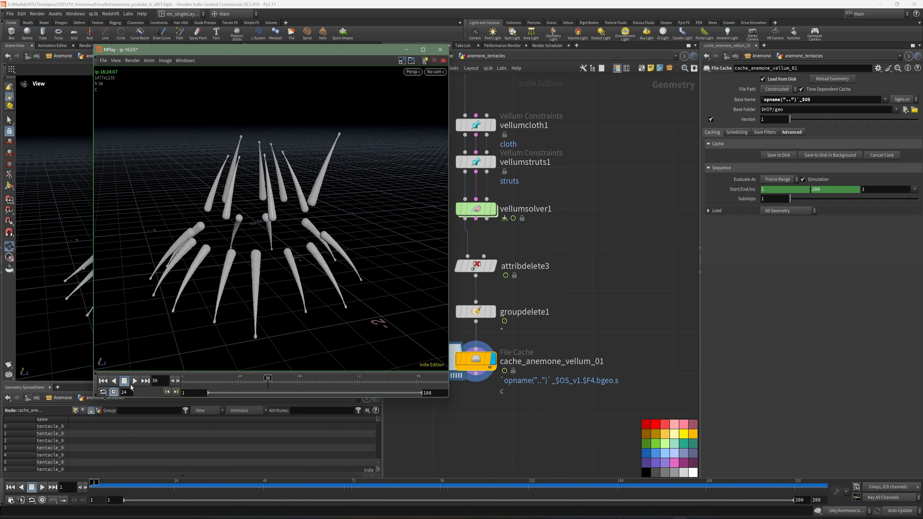
{"action": "left_click", "coordinate": [407, 50]}
Step: Save the scene and enter the forces network inside vellumsolver1
{"action": "middle_click_drag", "start_coordinate": [562, 251], "coordinate": [589, 270]}
{"action": "key", "text": "ctrl+s"}
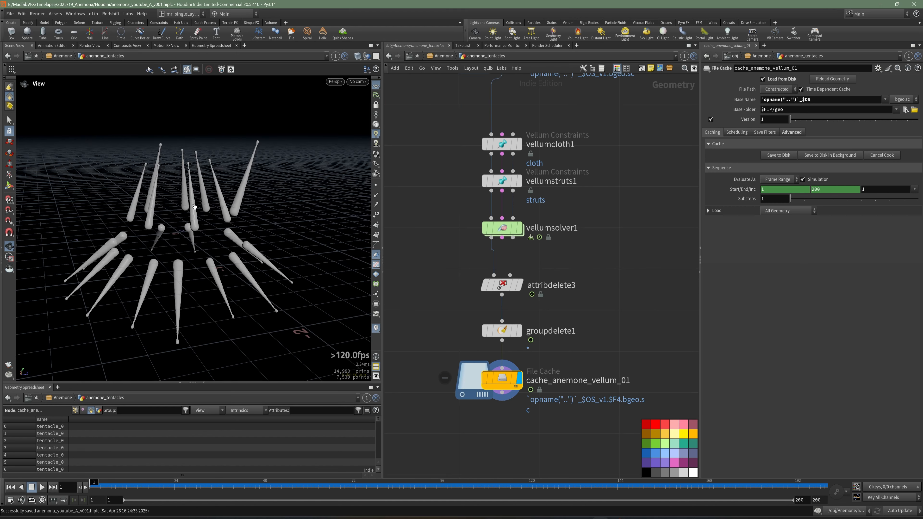
{"action": "left_click_drag", "start_coordinate": [195, 207], "coordinate": [152, 209]}
{"action": "right_click_drag", "start_coordinate": [153, 209], "coordinate": [273, 223]}
{"action": "middle_click_drag", "start_coordinate": [273, 223], "coordinate": [209, 230]}
{"action": "middle_click_drag", "start_coordinate": [603, 271], "coordinate": [584, 284]}
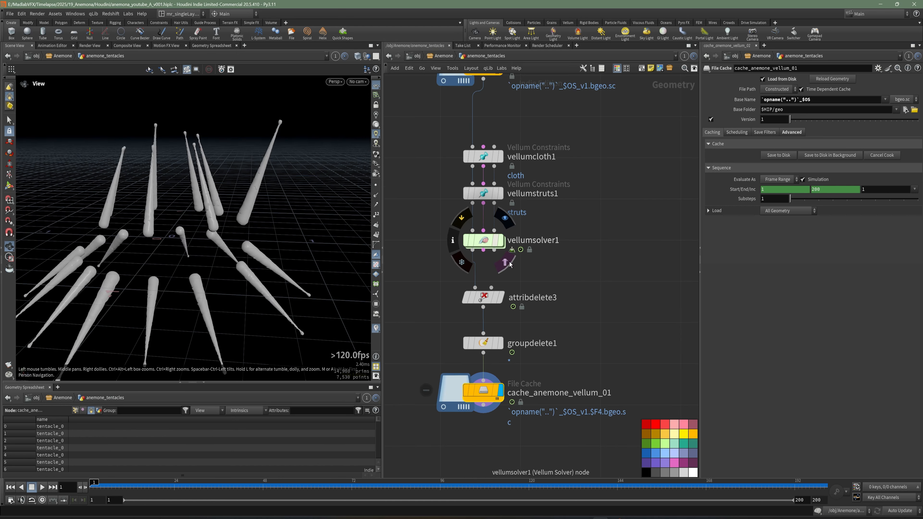
{"action": "double_click", "coordinate": [488, 242]}
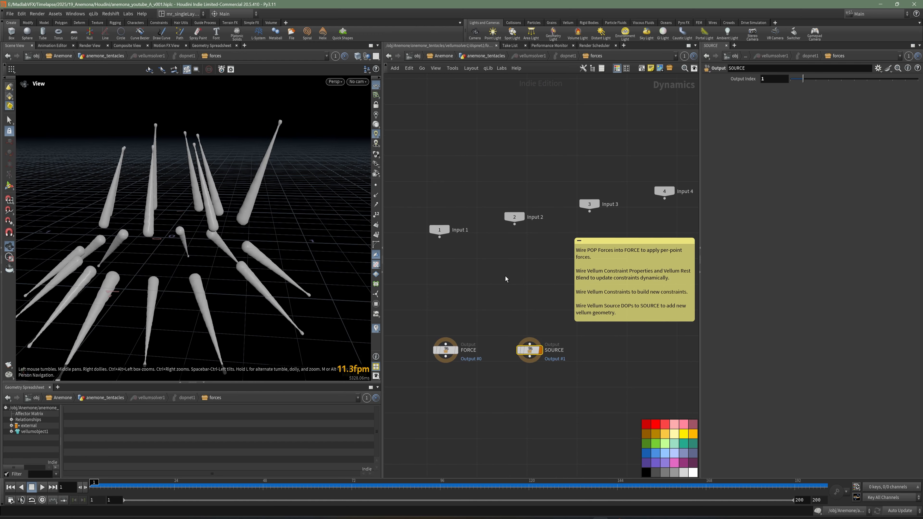
Step: Add a POP Force node above the FORCE output and wire it into FORCE
{"action": "key", "text": "Tab"}
{"action": "type", "text": "fo"}
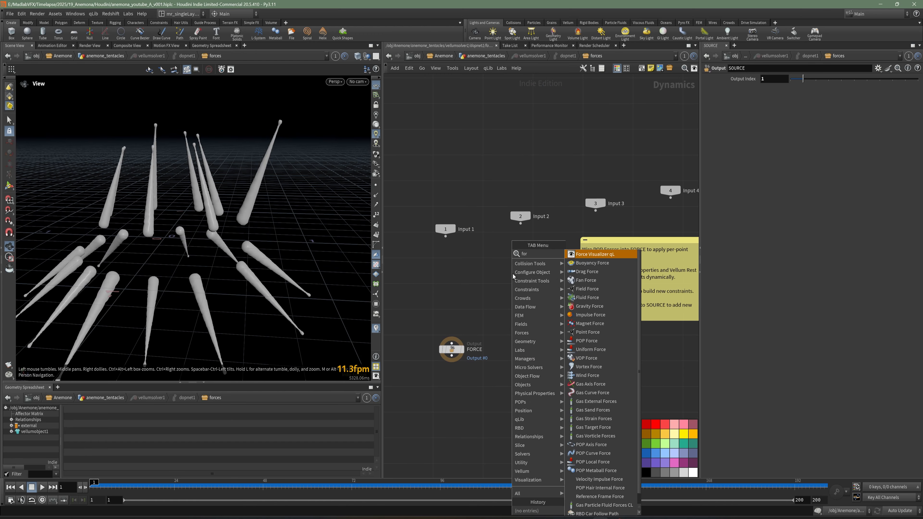
{"action": "left_click", "coordinate": [594, 342]}
{"action": "left_click", "coordinate": [456, 325]}
{"action": "scroll", "coordinate": [456, 324], "scroll_direction": "up", "scroll_amount": 4}
{"action": "middle_click_drag", "start_coordinate": [446, 312], "coordinate": [490, 307]}
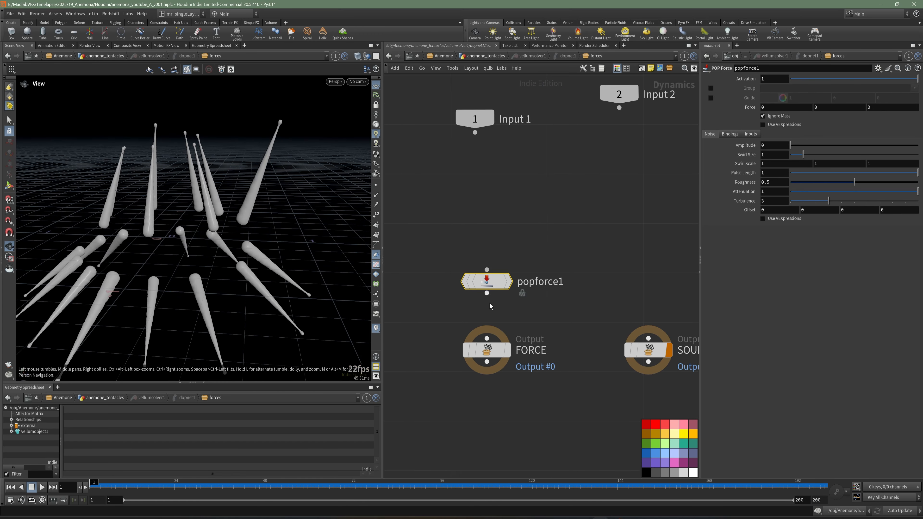
{"action": "left_click_drag", "start_coordinate": [487, 293], "coordinate": [487, 338]}
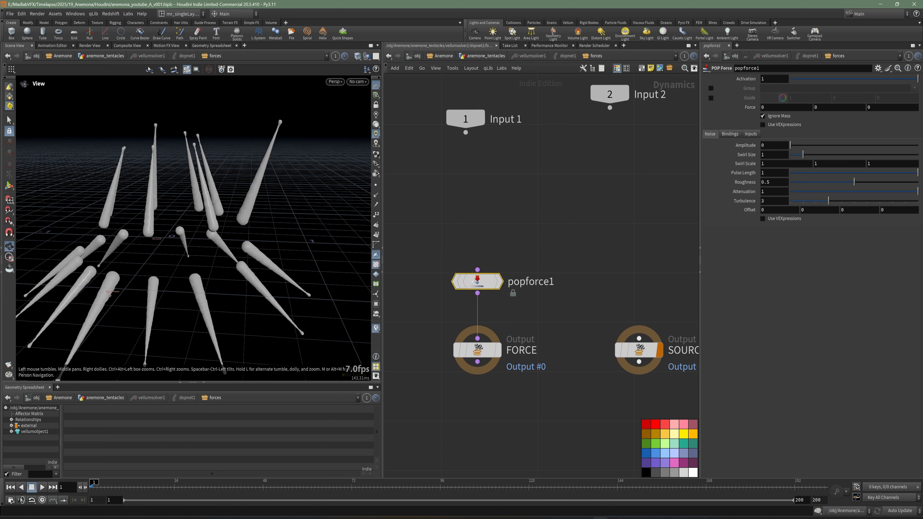
Step: Set the POP Force noise to Amplitude 1, Swirl Size 0.3 and Pulse Length 10
{"action": "middle_click_drag", "start_coordinate": [574, 252], "coordinate": [562, 266]}
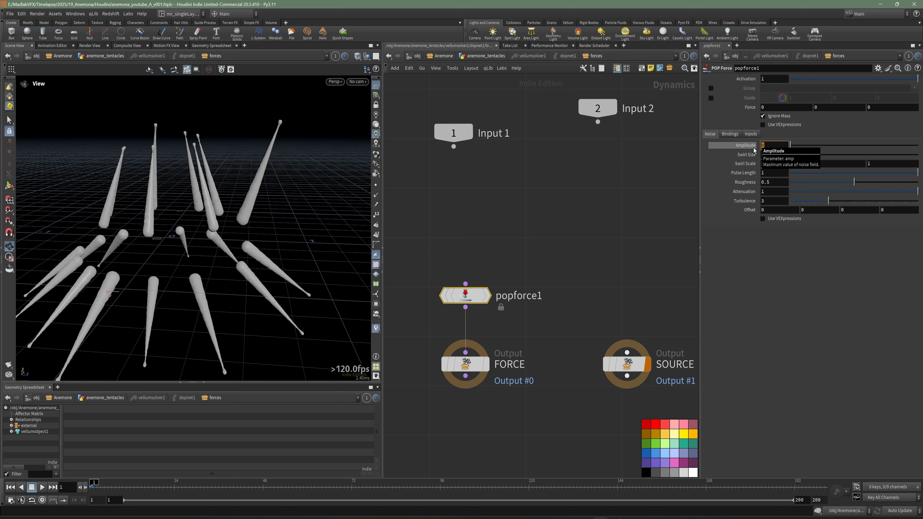
{"action": "type", "text": "1"}
{"action": "key", "text": "Return"}
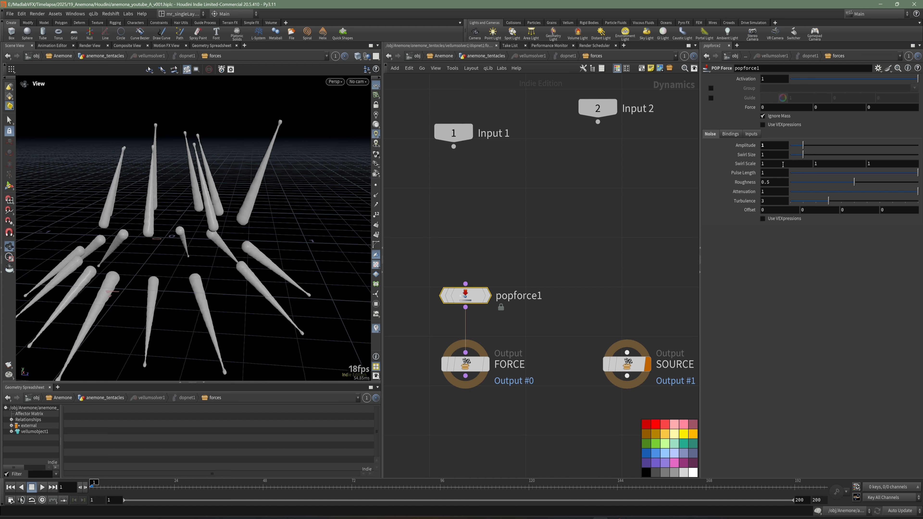
{"action": "left_click_drag", "start_coordinate": [770, 156], "coordinate": [756, 163]}
{"action": "key", "text": "Return"}
{"action": "left_click_drag", "start_coordinate": [763, 173], "coordinate": [746, 177]}
{"action": "type", "text": "1"}
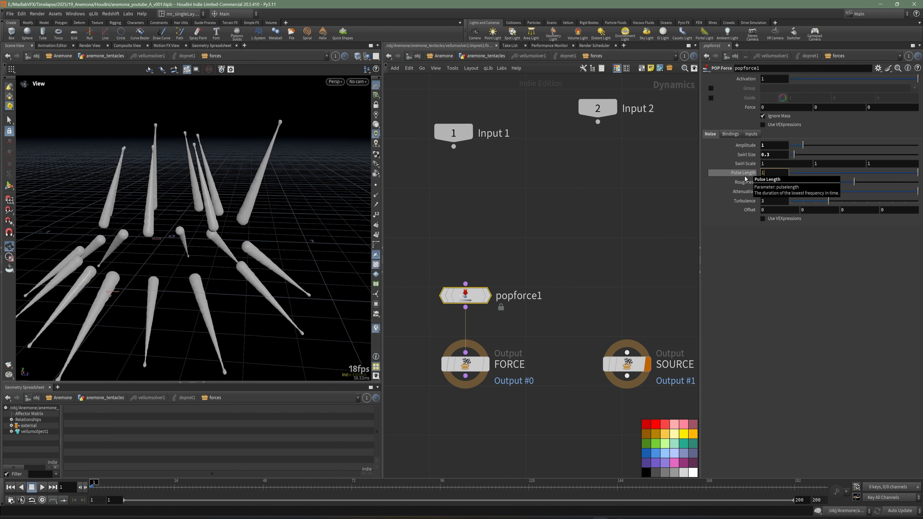
{"action": "left_click", "coordinate": [558, 265]}
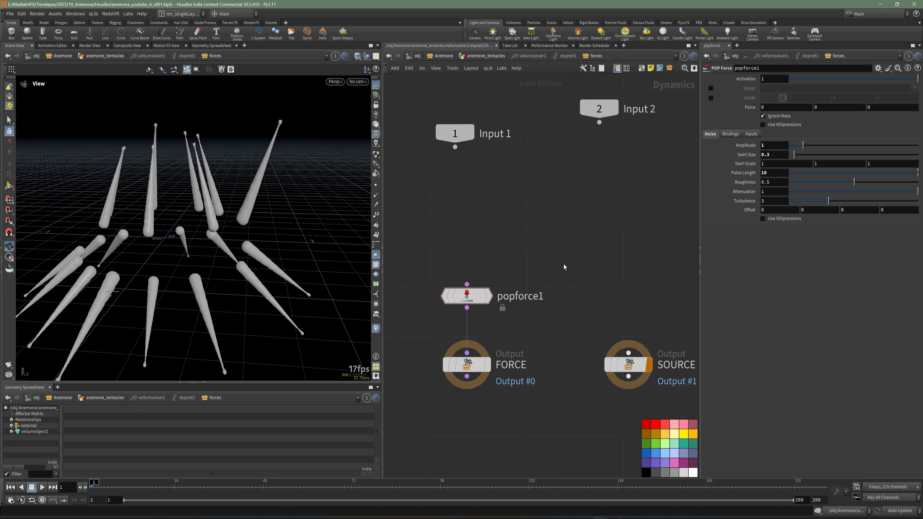
Step: Return to the anemone_tentacles network, save the scene and write the cache_anemone_vellum_01 simulation to disk
{"action": "key", "text": "u"}
{"action": "right_click_drag", "start_coordinate": [241, 234], "coordinate": [211, 239]}
{"action": "left_click_drag", "start_coordinate": [211, 240], "coordinate": [255, 276]}
{"action": "key", "text": "ctrl+s"}
{"action": "left_click", "coordinate": [482, 391]}
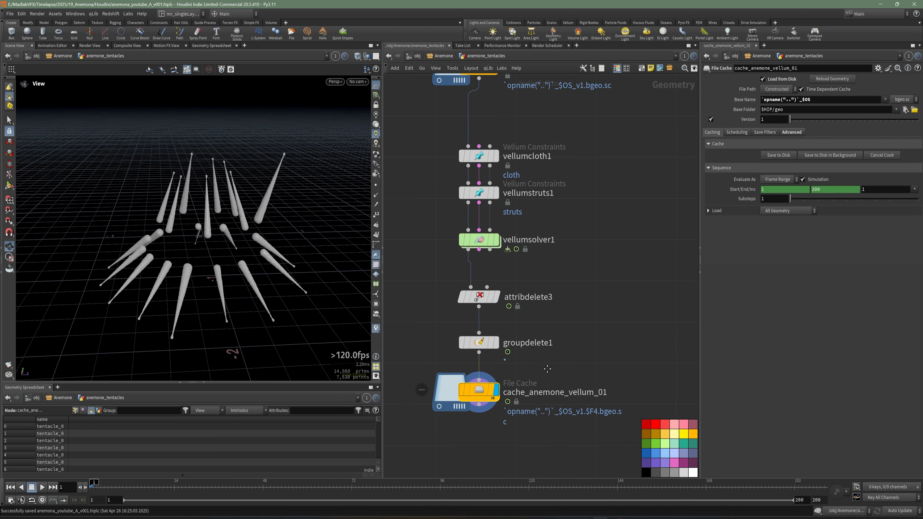
{"action": "left_click", "coordinate": [780, 156]}
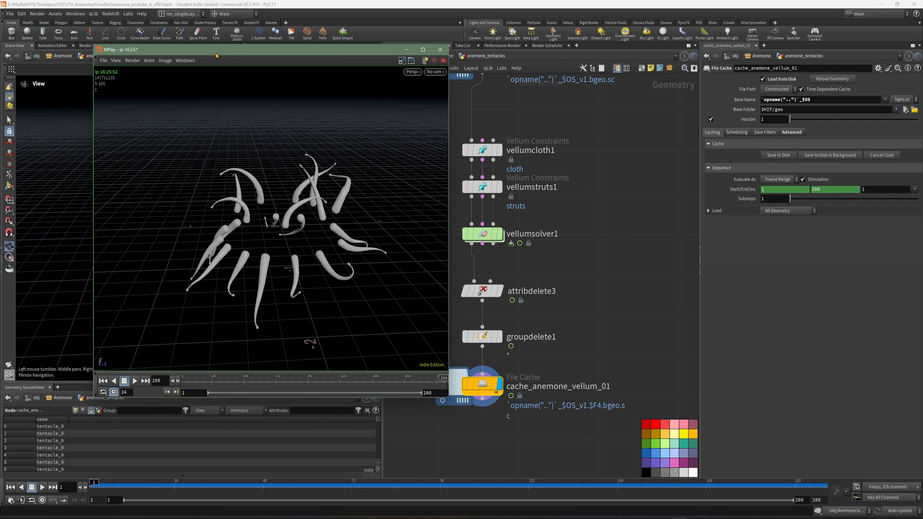
Step: Play the flipbook of the noise-driven tentacles in MPlay, stop it and minimize the window
{"action": "left_click", "coordinate": [166, 388]}
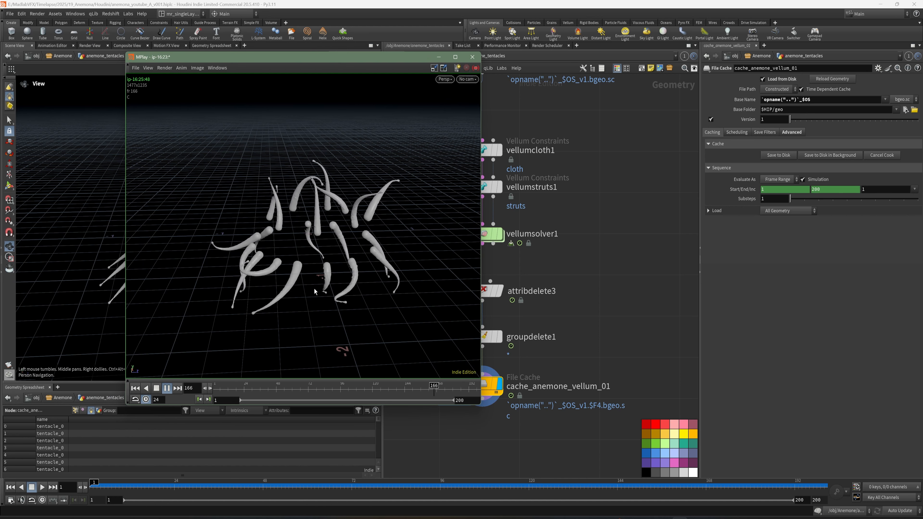
{"action": "left_click", "coordinate": [157, 390]}
{"action": "left_click", "coordinate": [439, 57]}
Step: Rename the scatter1 node feeding the tentacle copies as scatter_tentacles_points
{"action": "scroll", "coordinate": [578, 196], "scroll_direction": "down", "scroll_amount": 5}
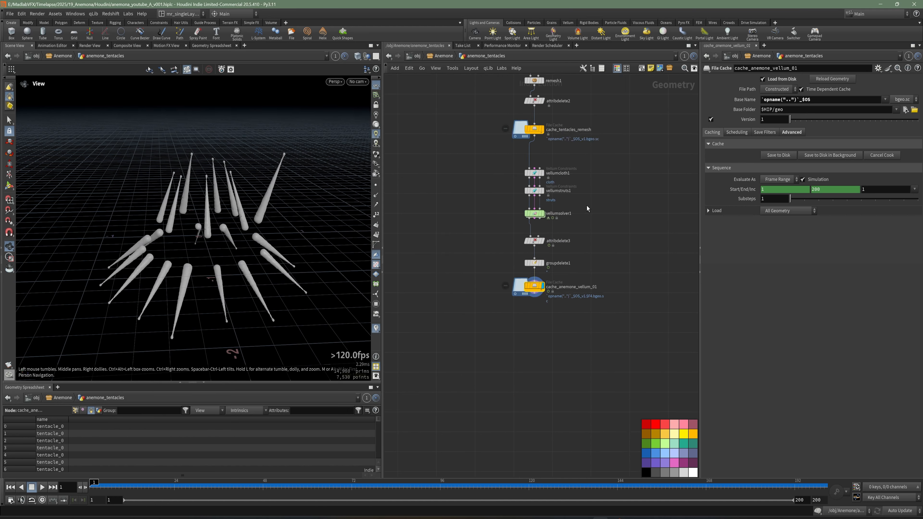
{"action": "middle_click_drag", "start_coordinate": [587, 206], "coordinate": [600, 315]}
{"action": "middle_click_drag", "start_coordinate": [595, 206], "coordinate": [616, 345]}
{"action": "middle_click_drag", "start_coordinate": [580, 166], "coordinate": [610, 337]}
{"action": "middle_click_drag", "start_coordinate": [555, 256], "coordinate": [561, 267]}
{"action": "left_click", "coordinate": [525, 259]}
{"action": "scroll", "coordinate": [546, 261], "scroll_direction": "up", "scroll_amount": 3}
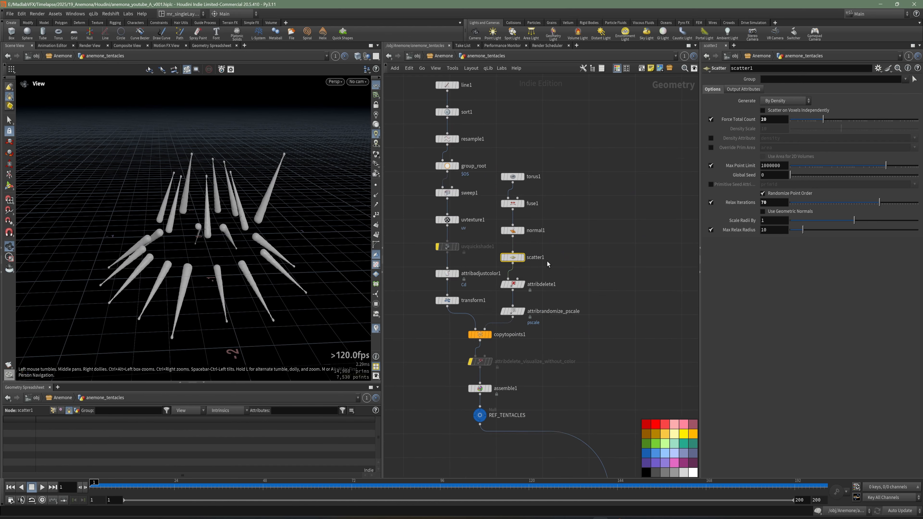
{"action": "left_click", "coordinate": [543, 259]}
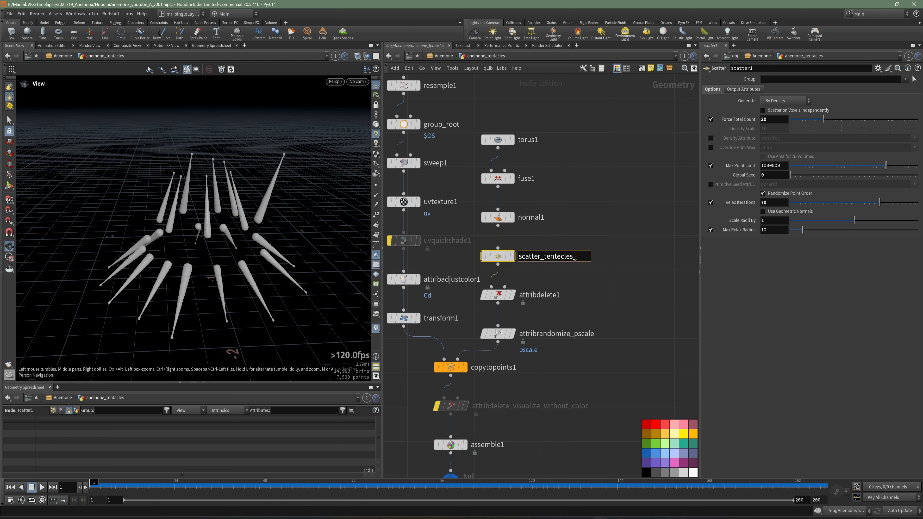
{"action": "type", "text": "_tentecles_points"}
{"action": "key", "text": "BackSpace"}
{"action": "type", "text": "a"}
{"action": "key", "text": "Return"}
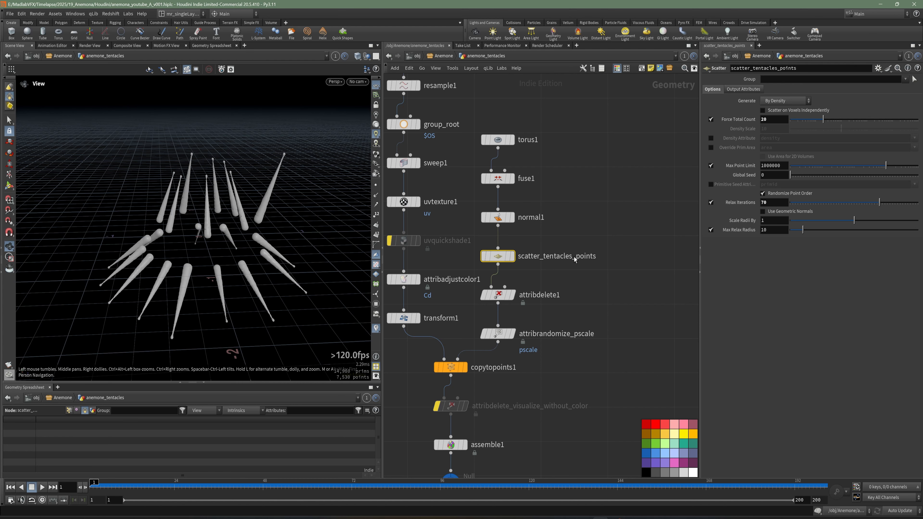
Step: Set the Force Total Count of scatter_tentacles_points to 200 and save the scene
{"action": "type", "text": "200"}
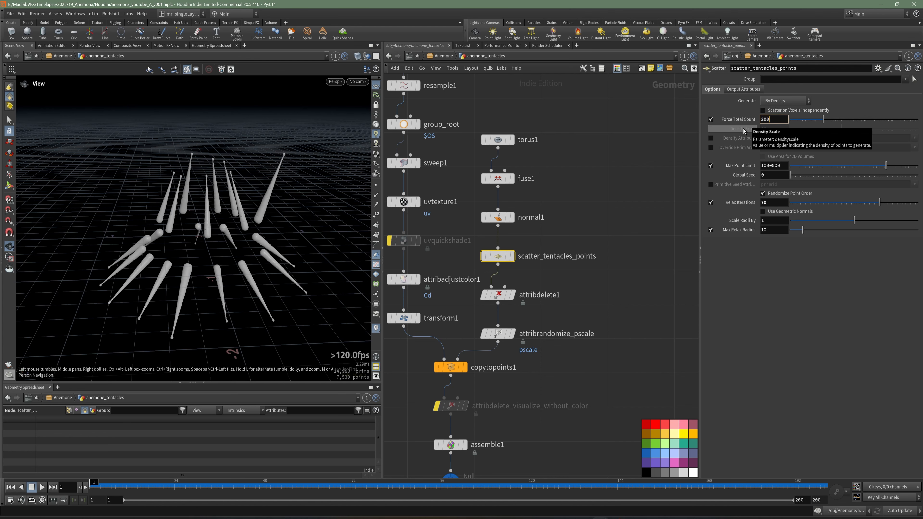
{"action": "key", "text": "Return"}
{"action": "scroll", "coordinate": [624, 271], "scroll_direction": "down", "scroll_amount": 4}
{"action": "middle_click_drag", "start_coordinate": [619, 330], "coordinate": [538, 204]}
{"action": "middle_click_drag", "start_coordinate": [615, 402], "coordinate": [587, 270]}
{"action": "key", "text": "ctrl+s"}
Step: Save both cache_tentacles_remesh and cache_anemone_vellum_01 to disk with the increased tentacle count
{"action": "middle_click_drag", "start_coordinate": [569, 326], "coordinate": [571, 307]}
{"action": "scroll", "coordinate": [572, 306], "scroll_direction": "up", "scroll_amount": 3}
{"action": "left_click_drag", "start_coordinate": [572, 305], "coordinate": [458, 255]}
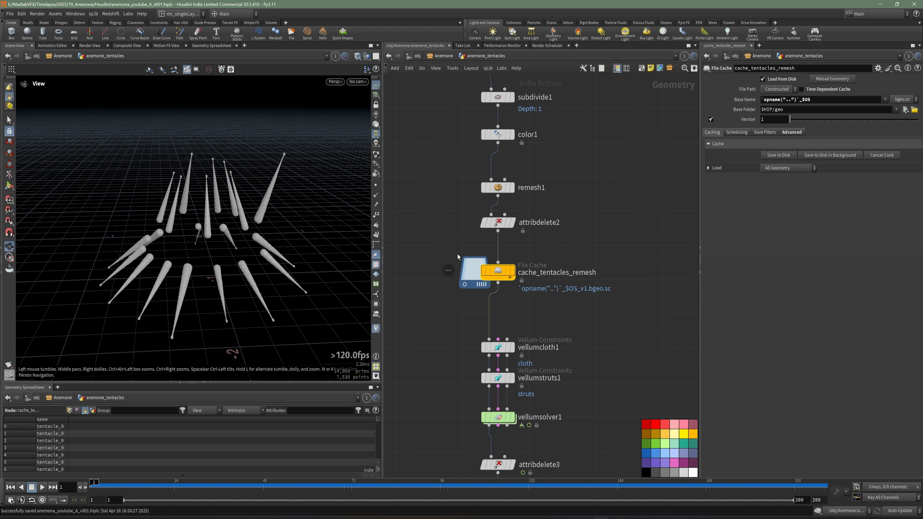
{"action": "middle_click_drag", "start_coordinate": [633, 255], "coordinate": [629, 262]}
{"action": "left_click_drag", "start_coordinate": [608, 299], "coordinate": [489, 374]}
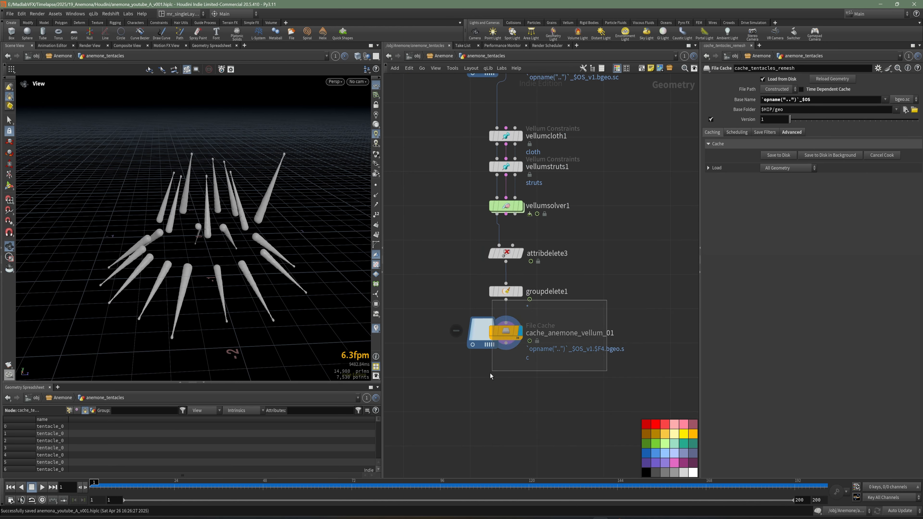
{"action": "middle_click_drag", "start_coordinate": [598, 301], "coordinate": [589, 314]}
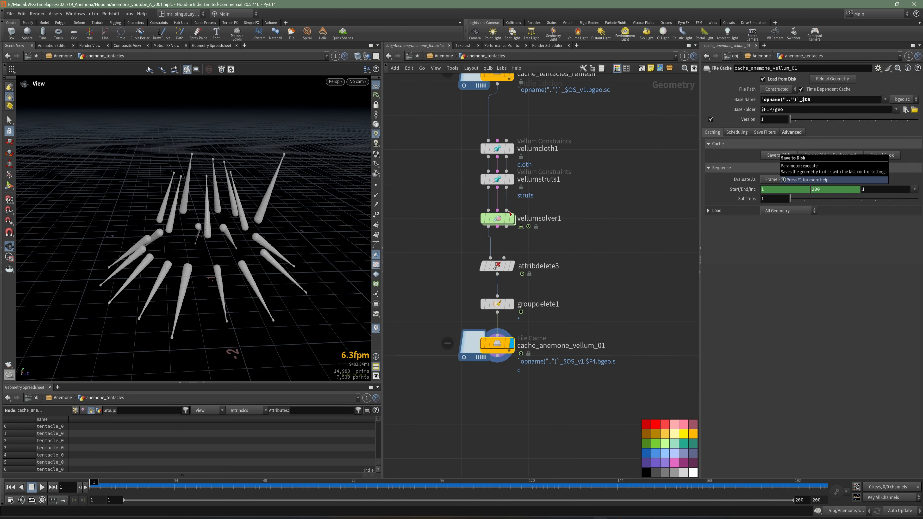
{"action": "left_click_drag", "start_coordinate": [613, 311], "coordinate": [430, 130]}
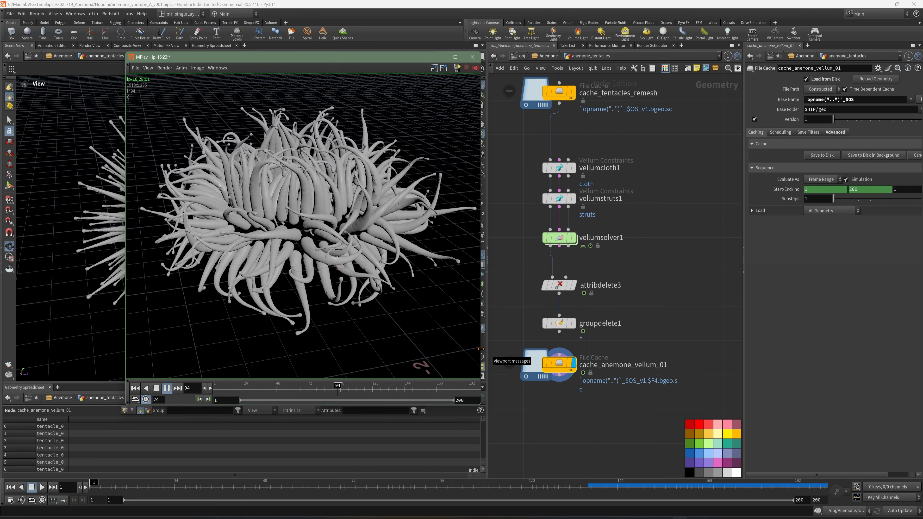
Step: Widen the MPlay window to review the dense anemone flipbook, stop and minimize it, and save the Houdini scene
{"action": "left_click_drag", "start_coordinate": [481, 321], "coordinate": [578, 317]}
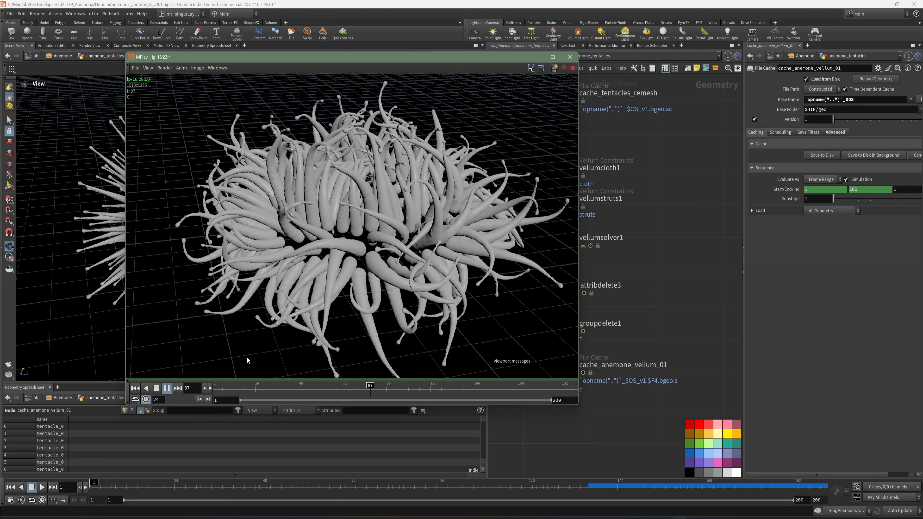
{"action": "left_click", "coordinate": [156, 388]}
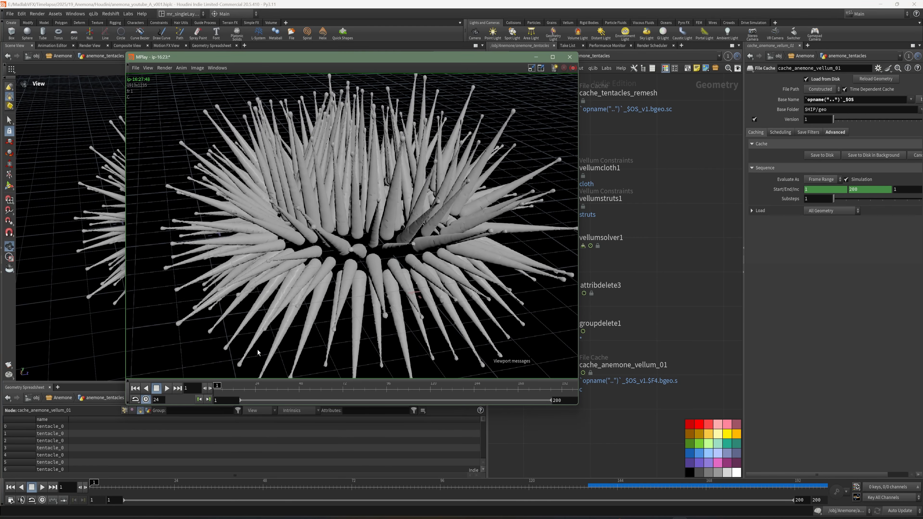
{"action": "left_click", "coordinate": [536, 57]}
{"action": "key", "text": "ctrl+s"}
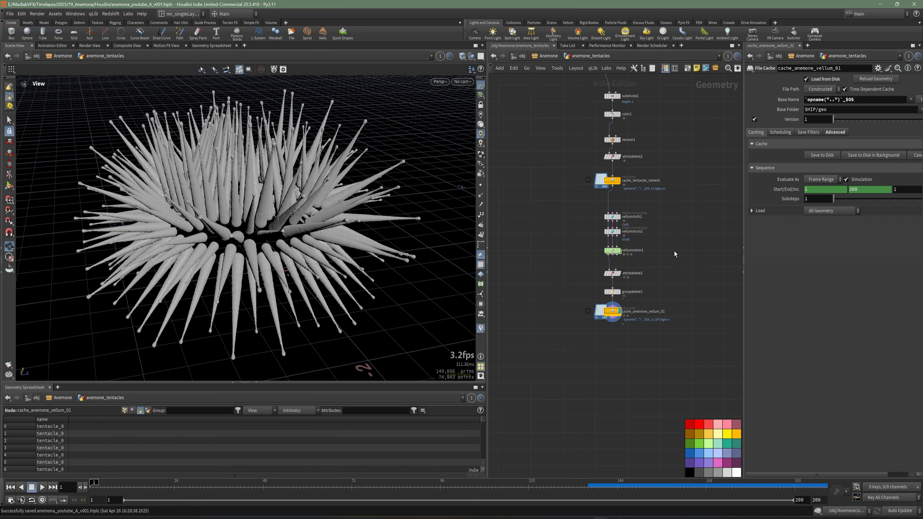
Step: Examine the dense tentacle mesh up close with a wireframe over the shading, and save the scene
{"action": "middle_click_drag", "start_coordinate": [685, 232], "coordinate": [660, 273]}
{"action": "scroll", "coordinate": [269, 253], "scroll_direction": "up", "scroll_amount": 3}
{"action": "key", "text": "shift+w"}
{"action": "mouse_move", "coordinate": [328, 236]}
{"action": "left_mouse_down"}
{"action": "mouse_move", "coordinate": [243, 233]}
{"action": "mouse_move", "coordinate": [309, 249]}
{"action": "mouse_move", "coordinate": [258, 234]}
{"action": "mouse_move", "coordinate": [240, 241]}
{"action": "mouse_move", "coordinate": [281, 241]}
{"action": "mouse_move", "coordinate": [263, 233]}
{"action": "mouse_move", "coordinate": [271, 246]}
{"action": "mouse_move", "coordinate": [384, 223]}
{"action": "mouse_move", "coordinate": [332, 231]}
{"action": "left_mouse_up"}
{"action": "scroll", "coordinate": [242, 233], "scroll_direction": "up", "scroll_amount": 4}
{"action": "scroll", "coordinate": [332, 232], "scroll_direction": "up", "scroll_amount": 4}
{"action": "scroll", "coordinate": [301, 248], "scroll_direction": "down", "scroll_amount": 4}
{"action": "scroll", "coordinate": [281, 241], "scroll_direction": "up", "scroll_amount": 4}
{"action": "scroll", "coordinate": [270, 232], "scroll_direction": "down", "scroll_amount": 6}
{"action": "key", "text": "w"}
{"action": "key", "text": "w"}
{"action": "key", "text": "ctrl+s"}
Step: Add a Subdivide node on a new branch from REF_TENTACLES and display its result
{"action": "key", "text": "Tab"}
{"action": "type", "text": "subdivide"}
{"action": "key", "text": "Return"}
{"action": "left_click", "coordinate": [540, 281]}
{"action": "left_click", "coordinate": [552, 282]}
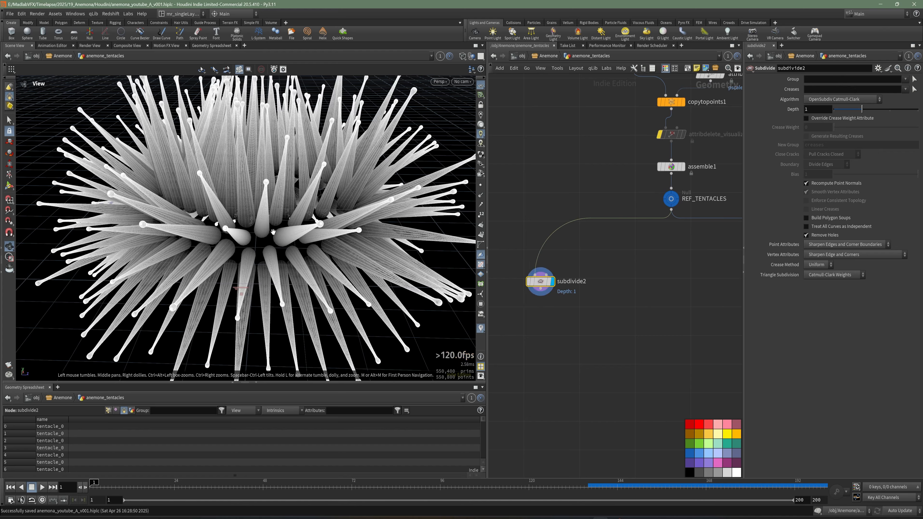
{"action": "scroll", "coordinate": [332, 231], "scroll_direction": "up", "scroll_amount": 6}
{"action": "left_click_drag", "start_coordinate": [331, 232], "coordinate": [289, 254]}
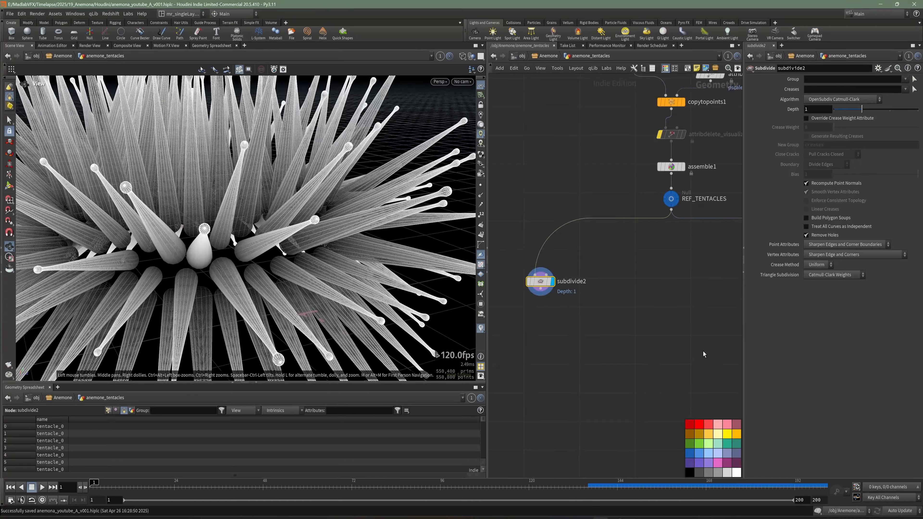
Step: Add a Rest Position node after the new Subdivide node and display it
{"action": "key", "text": "Tab"}
{"action": "type", "text": "r"}
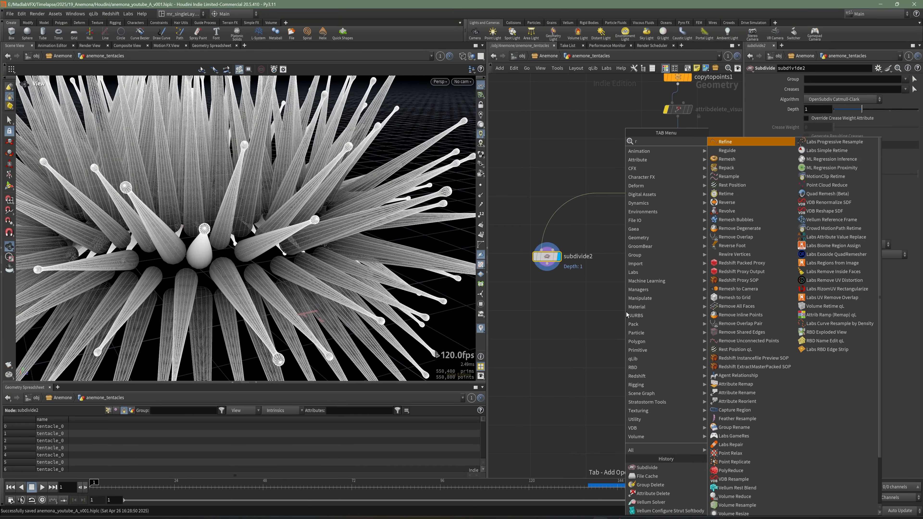
{"action": "type", "text": "est"}
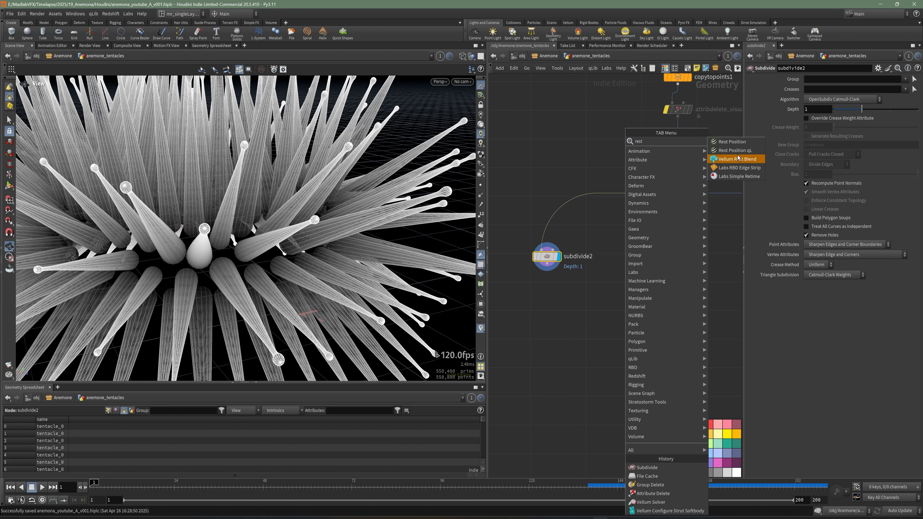
{"action": "left_click", "coordinate": [735, 143]}
{"action": "left_click", "coordinate": [547, 299]}
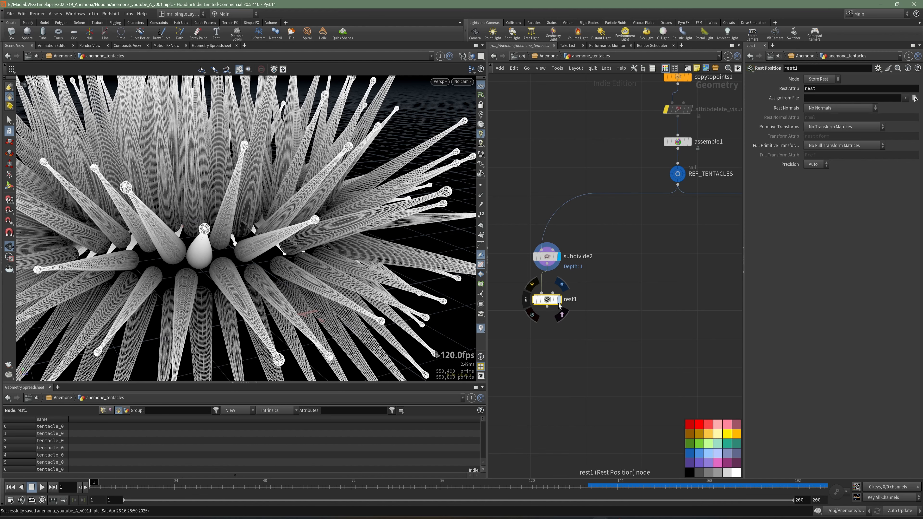
{"action": "scroll", "coordinate": [549, 304], "scroll_direction": "down", "scroll_amount": 2}
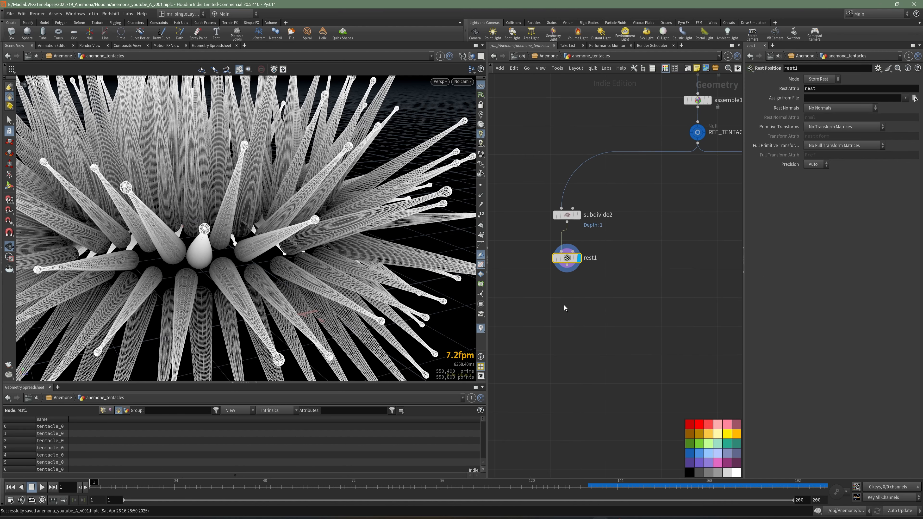
Step: Add an Attribute Promote node after the Rest Position node, connect it, and display its result
{"action": "key", "text": "Tab"}
{"action": "type", "text": "pr"}
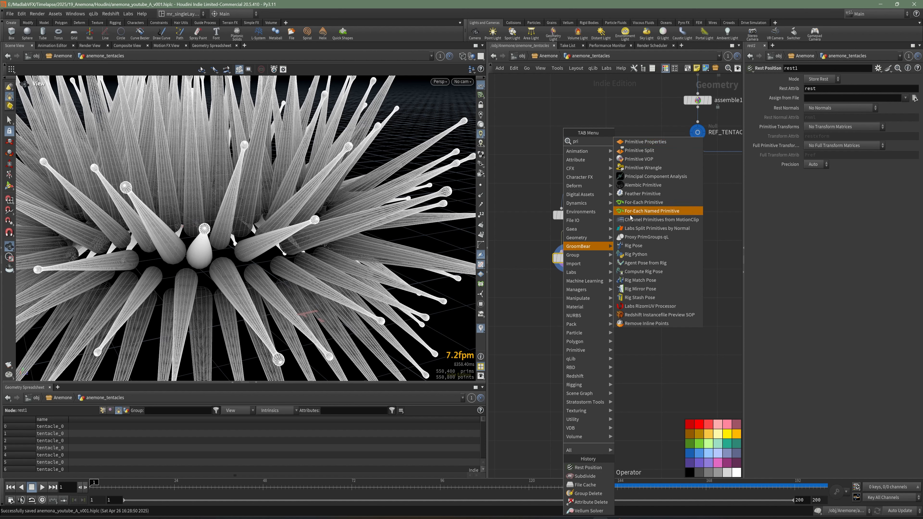
{"action": "key", "text": "Escape"}
{"action": "key", "text": "Tab"}
{"action": "type", "text": "promo"}
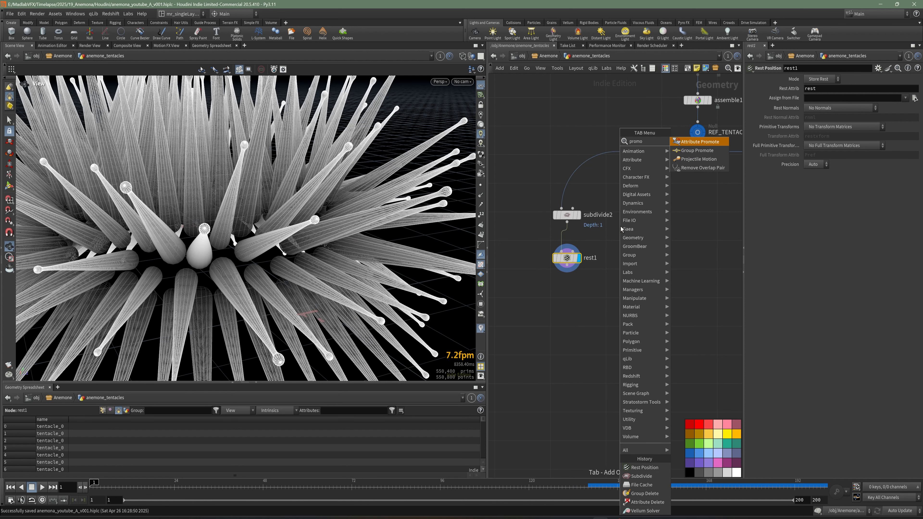
{"action": "key", "text": "Return"}
{"action": "left_click", "coordinate": [569, 275]}
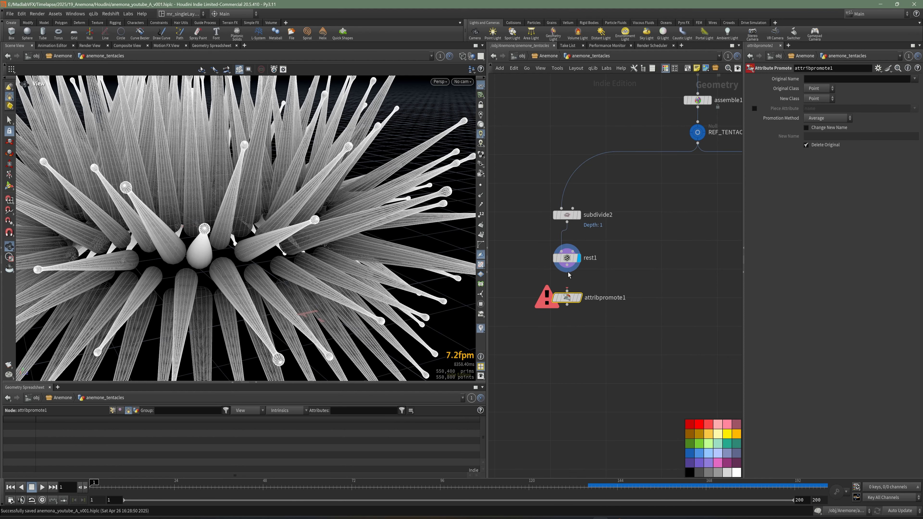
{"action": "left_click_drag", "start_coordinate": [567, 266], "coordinate": [567, 291]}
{"action": "left_click", "coordinate": [579, 297]}
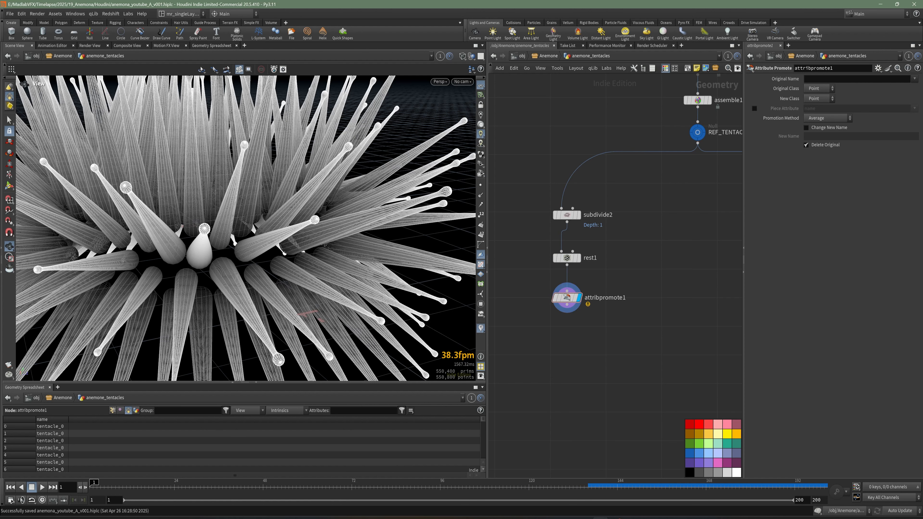
Step: Set the Attribute Promote to convert the name attribute from Primitive to Point class
{"action": "middle_click_drag", "start_coordinate": [598, 335], "coordinate": [586, 334]}
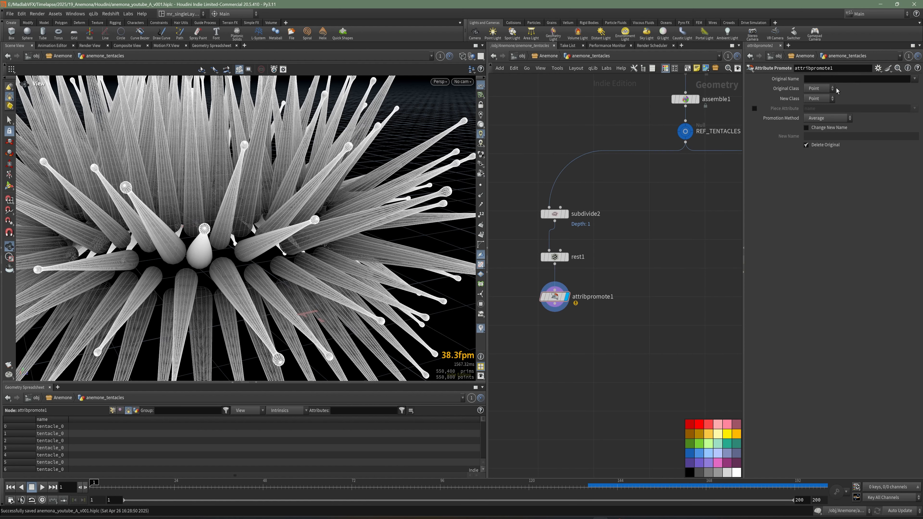
{"action": "left_click", "coordinate": [829, 90]}
{"action": "left_click", "coordinate": [820, 106]}
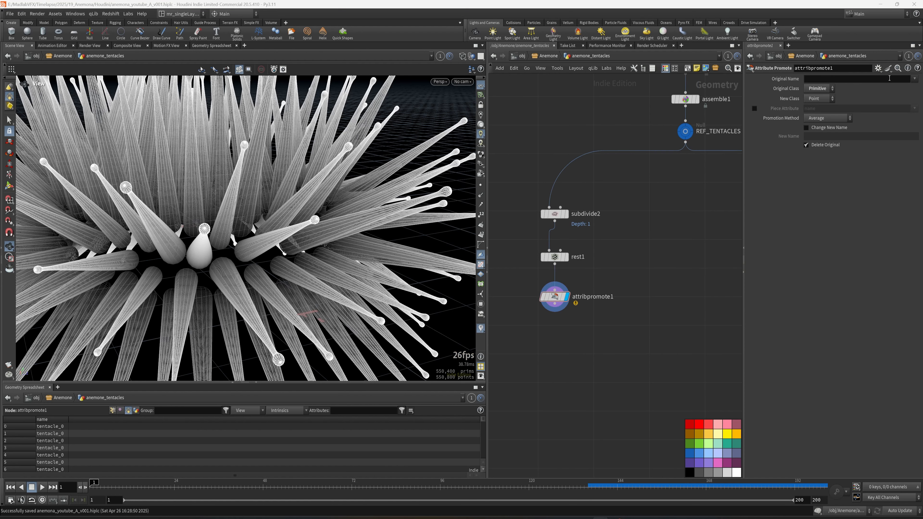
{"action": "left_click", "coordinate": [915, 79]}
{"action": "left_click", "coordinate": [907, 84]}
{"action": "key", "text": "h"}
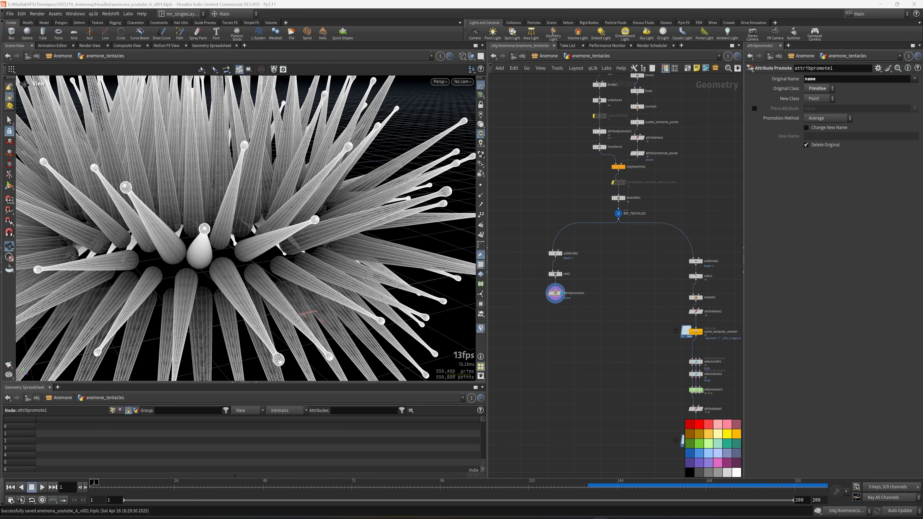
Step: Add a Point Deform node below both branches and connect the promoted rest mesh to its first input
{"action": "scroll", "coordinate": [580, 413], "scroll_direction": "down", "scroll_amount": 1}
{"action": "middle_click_drag", "start_coordinate": [579, 412], "coordinate": [563, 304]}
{"action": "scroll", "coordinate": [549, 285], "scroll_direction": "down", "scroll_amount": 1}
{"action": "key", "text": "Tab"}
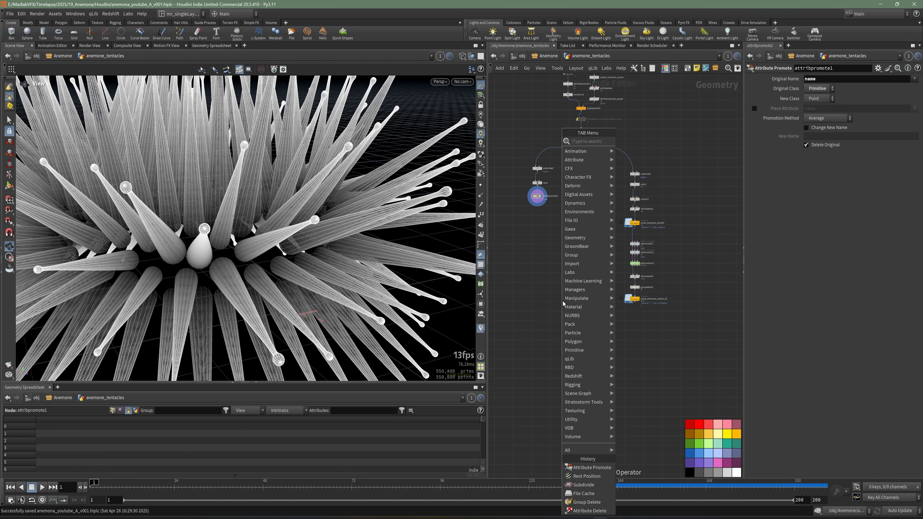
{"action": "type", "text": "pro"}
{"action": "key", "text": "Escape"}
{"action": "key", "text": "Tab"}
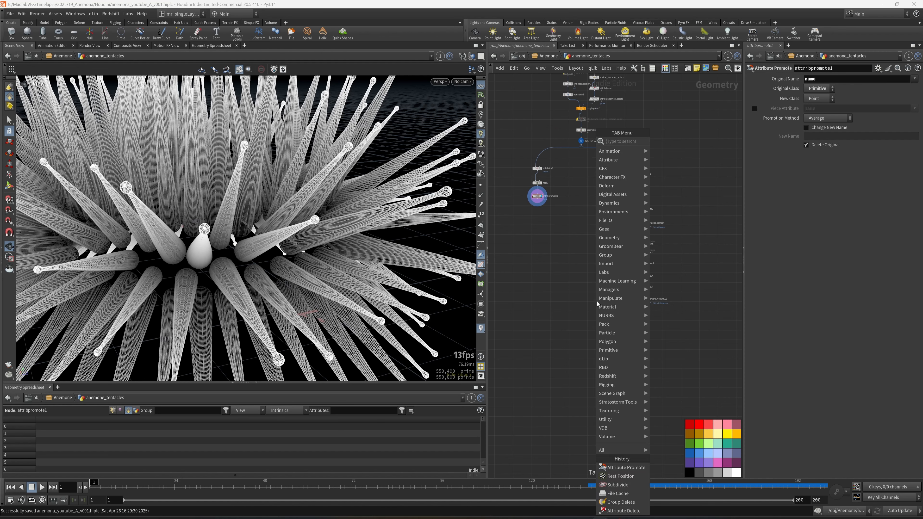
{"action": "type", "text": "point"}
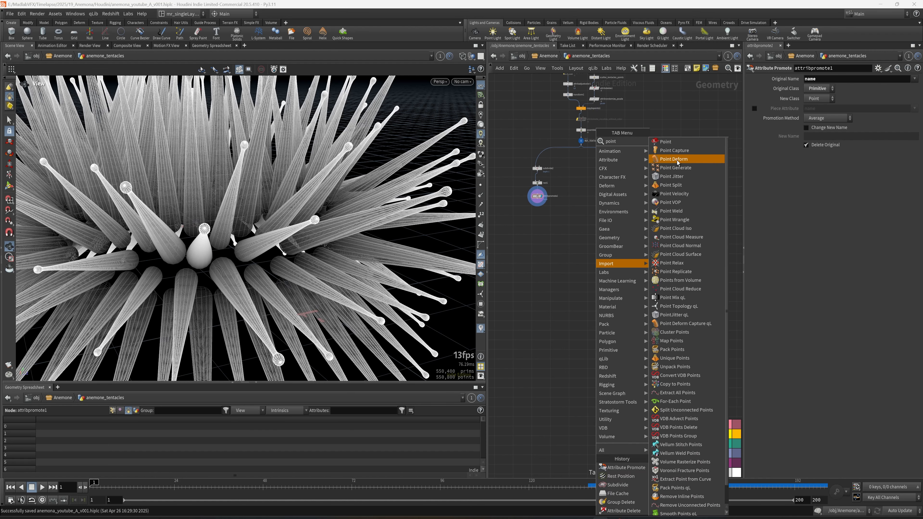
{"action": "left_click", "coordinate": [674, 159]}
{"action": "left_click", "coordinate": [599, 337]}
{"action": "scroll", "coordinate": [575, 333], "scroll_direction": "up", "scroll_amount": 3}
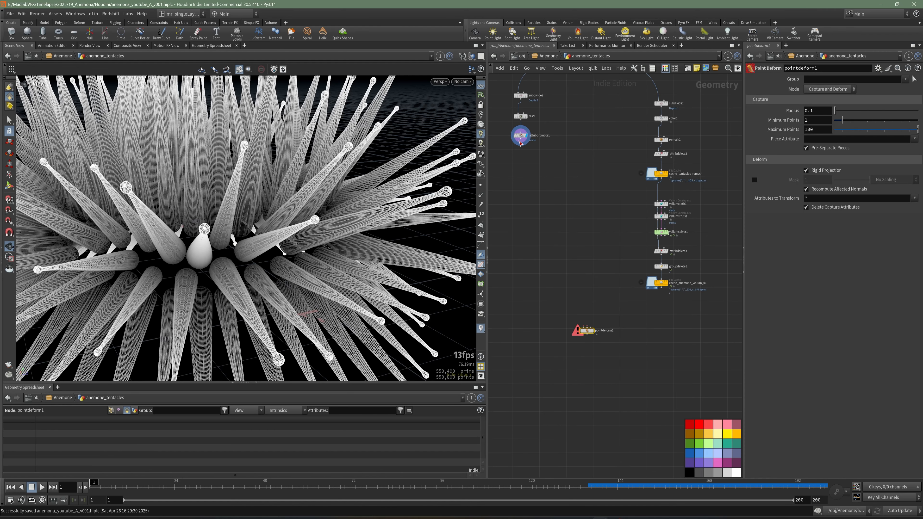
{"action": "left_click_drag", "start_coordinate": [542, 309], "coordinate": [573, 326]}
{"action": "left_click_drag", "start_coordinate": [523, 143], "coordinate": [584, 326]}
Step: Connect cache_anemone_vellum_01 to the Point Deform's Deformed Point Lattice input
{"action": "scroll", "coordinate": [623, 339], "scroll_direction": "up", "scroll_amount": 5}
{"action": "scroll", "coordinate": [640, 310], "scroll_direction": "down", "scroll_amount": 2}
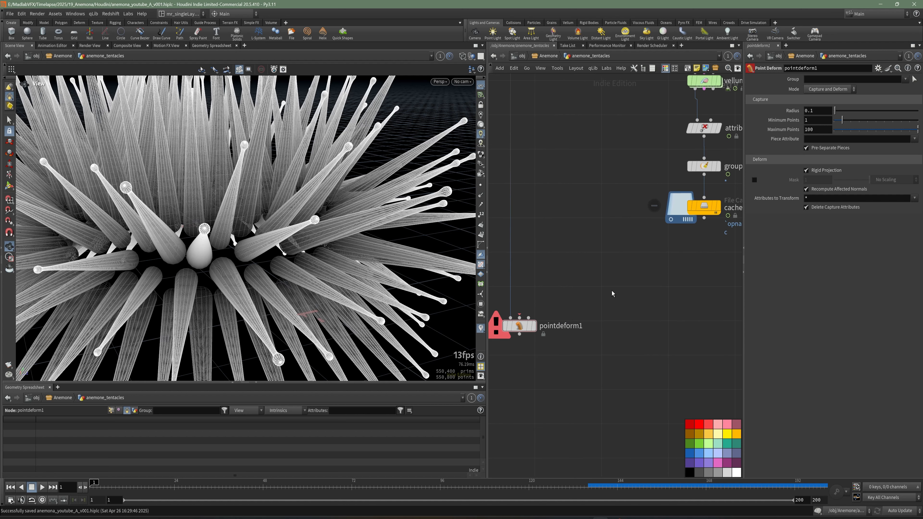
{"action": "left_click_drag", "start_coordinate": [748, 319], "coordinate": [811, 317]}
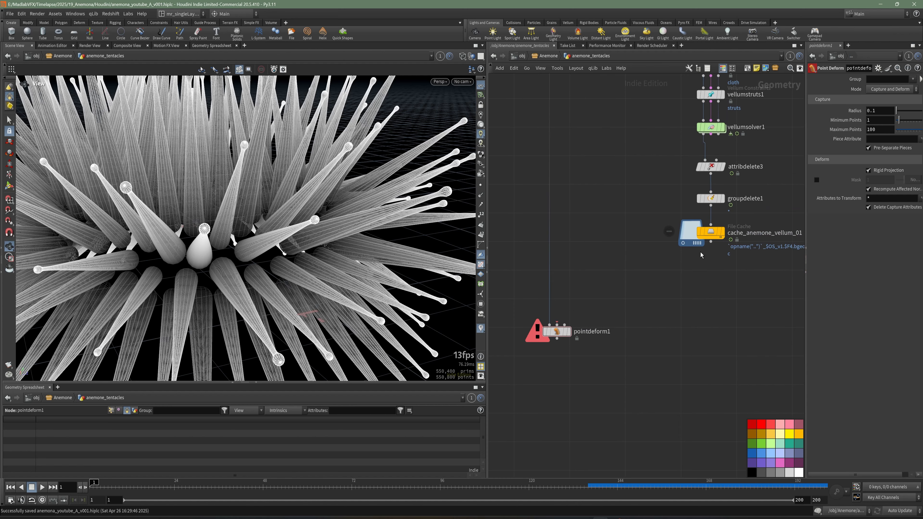
{"action": "left_click_drag", "start_coordinate": [711, 242], "coordinate": [565, 325]}
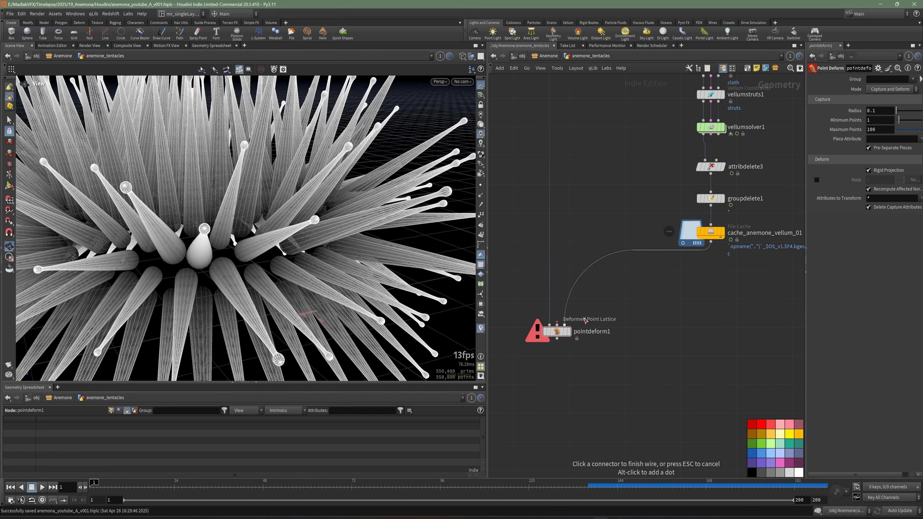
Step: Add a Time Shift node beside the simulation cache and feed it from cache_anemone_vellum_01
{"action": "key", "text": "Tab"}
{"action": "type", "text": "time"}
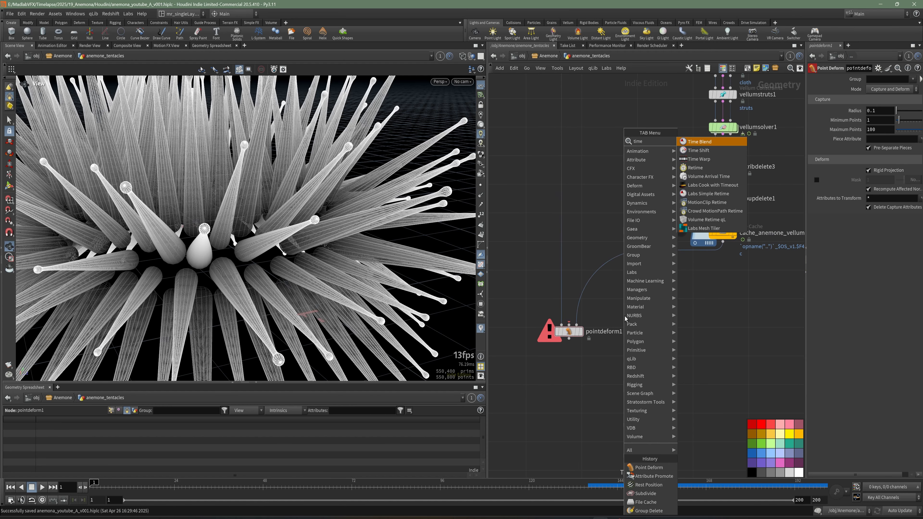
{"action": "left_click", "coordinate": [699, 150]}
{"action": "left_click", "coordinate": [585, 241]}
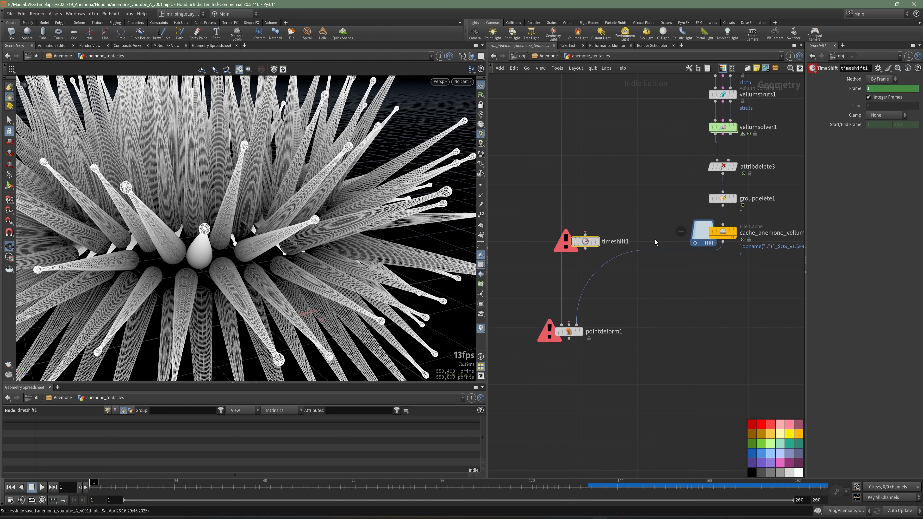
{"action": "left_click_drag", "start_coordinate": [722, 242], "coordinate": [585, 247]}
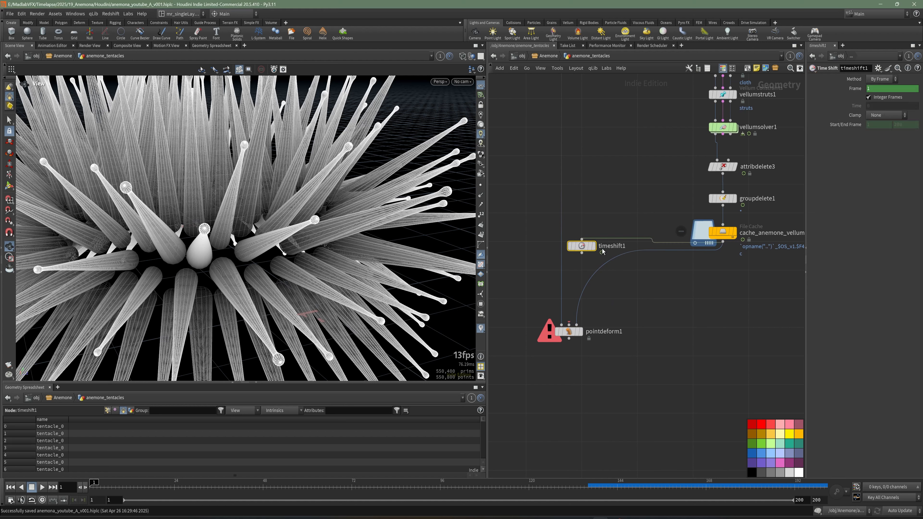
Step: Delete the Time Shift's frame channel, connect the node to the Rest Point Lattice input, and display the Point Deform
{"action": "right_click", "coordinate": [855, 94]}
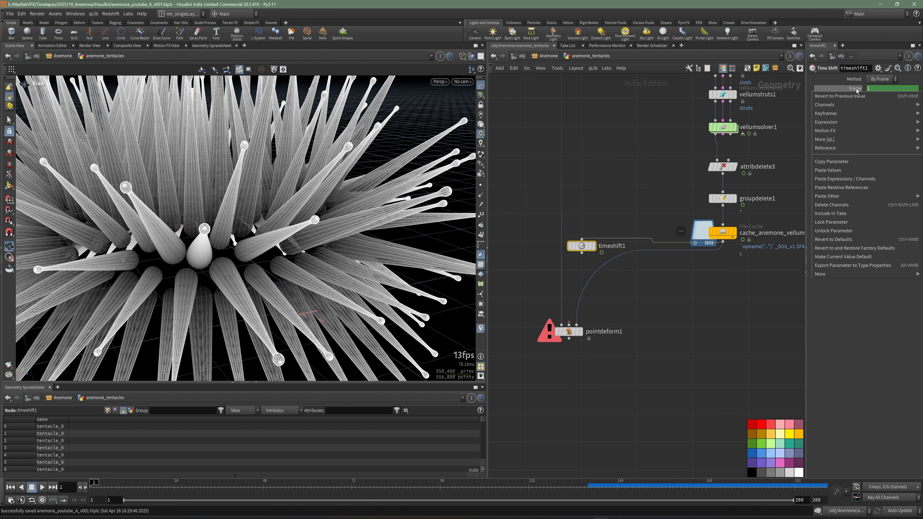
{"action": "left_click", "coordinate": [836, 202]}
{"action": "left_click", "coordinate": [582, 254]}
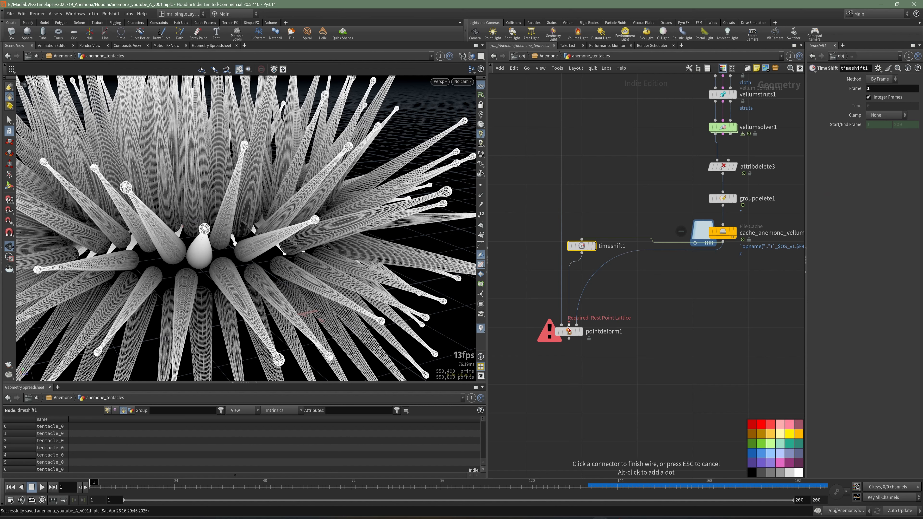
{"action": "left_click", "coordinate": [581, 334]}
{"action": "left_click", "coordinate": [581, 333]}
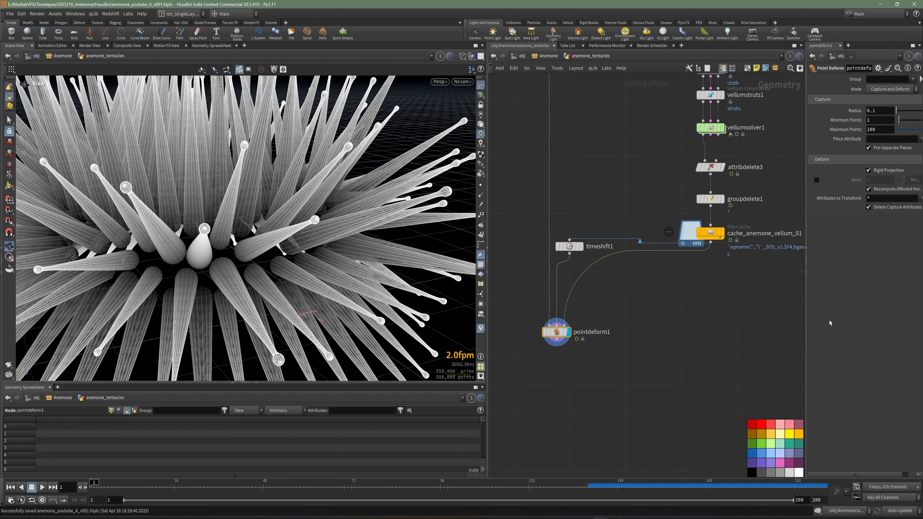
Step: Set the Point Deform's Piece Attribute to name
{"action": "left_click_drag", "start_coordinate": [807, 320], "coordinate": [710, 321]}
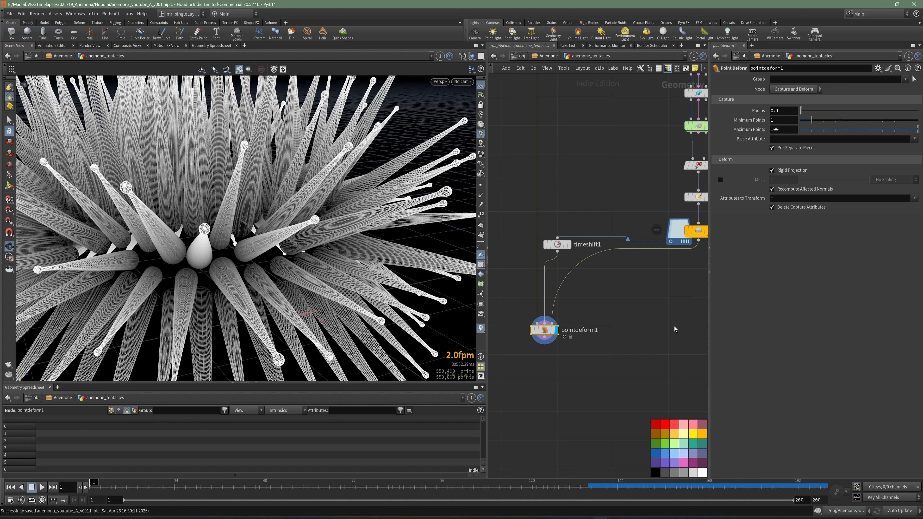
{"action": "left_click", "coordinate": [782, 139]}
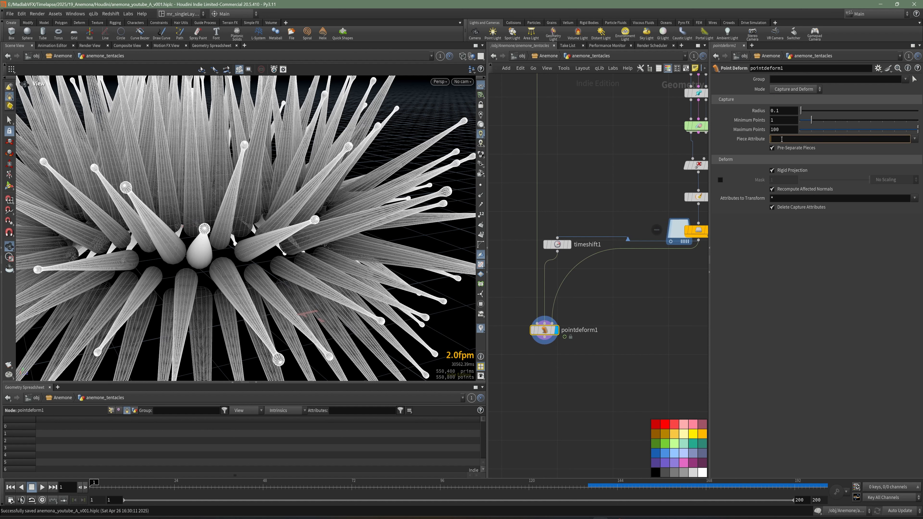
{"action": "key", "text": "Return"}
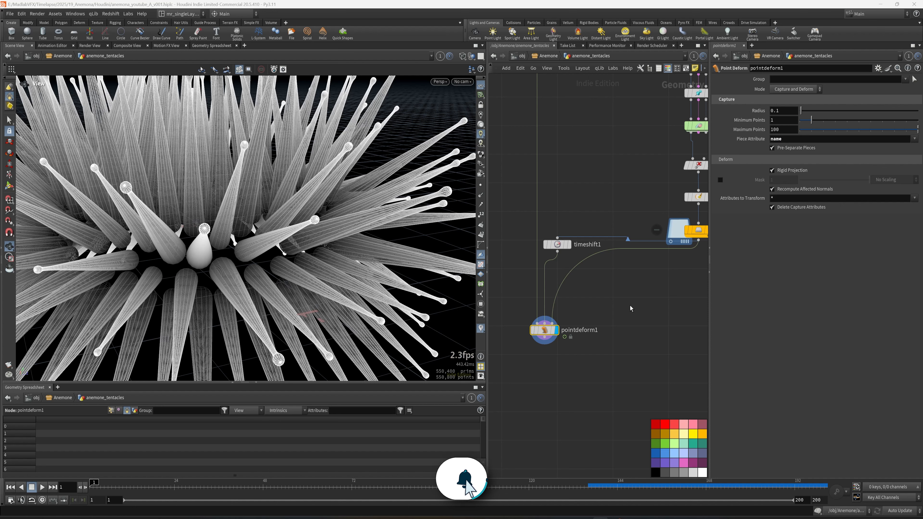
Step: Align the Time Shift above the Point Deform and route the deformed lattice wire around it through a dot
{"action": "scroll", "coordinate": [639, 294], "scroll_direction": "down", "scroll_amount": 1}
{"action": "middle_click_drag", "start_coordinate": [646, 283], "coordinate": [621, 305]}
{"action": "left_click_drag", "start_coordinate": [606, 378], "coordinate": [539, 269]}
{"action": "left_click_drag", "start_coordinate": [545, 272], "coordinate": [537, 327]}
{"action": "left_click", "coordinate": [609, 315]}
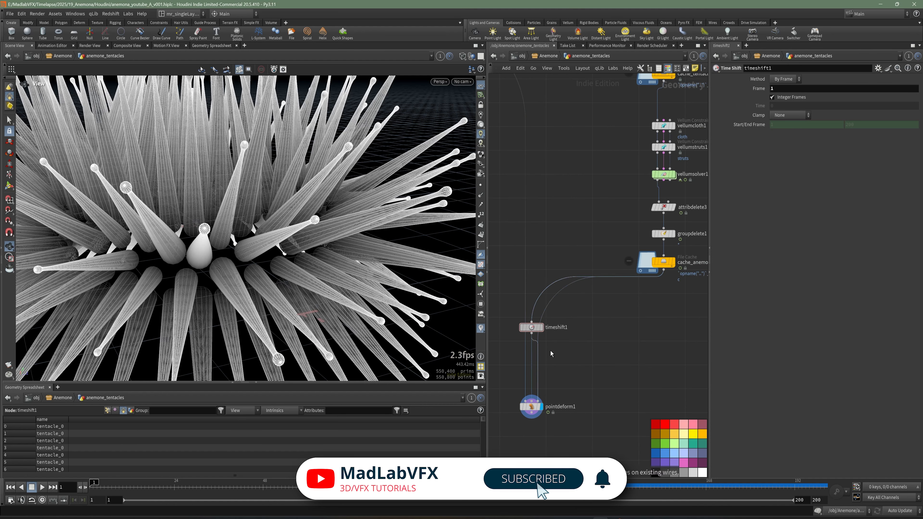
{"action": "left_click", "coordinate": [548, 301], "text": "alt"}
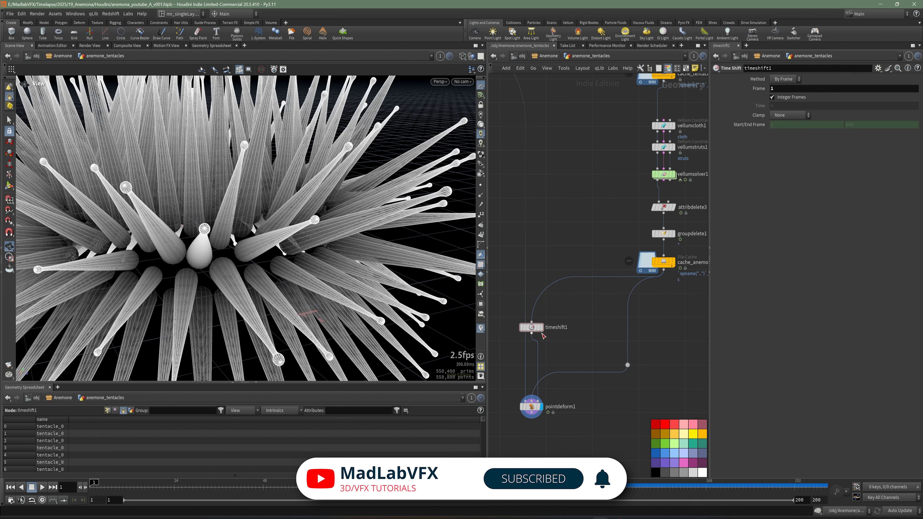
{"action": "left_click", "coordinate": [532, 333]}
{"action": "left_click", "coordinate": [532, 401]}
{"action": "middle_click_drag", "start_coordinate": [574, 355], "coordinate": [592, 303]}
{"action": "middle_click_drag", "start_coordinate": [627, 268], "coordinate": [614, 279]}
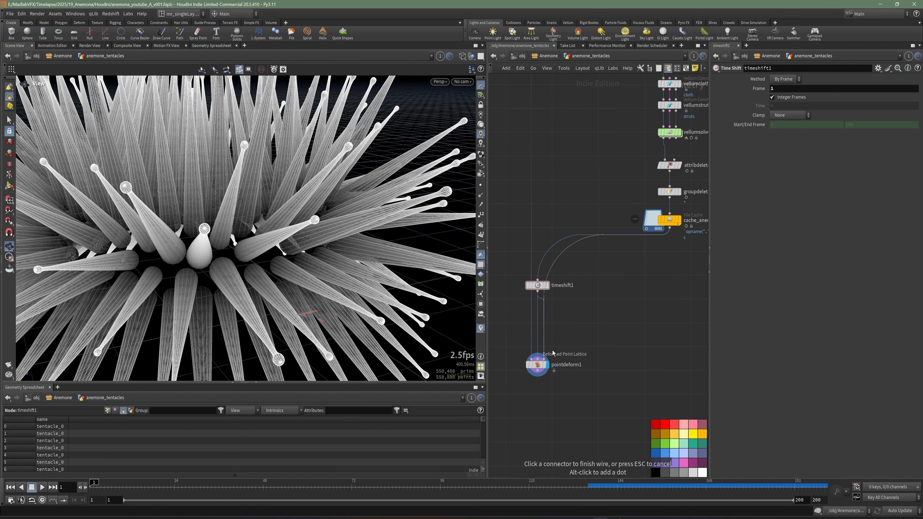
{"action": "left_click_drag", "start_coordinate": [552, 269], "coordinate": [620, 321]}
{"action": "middle_click_drag", "start_coordinate": [666, 330], "coordinate": [664, 335]}
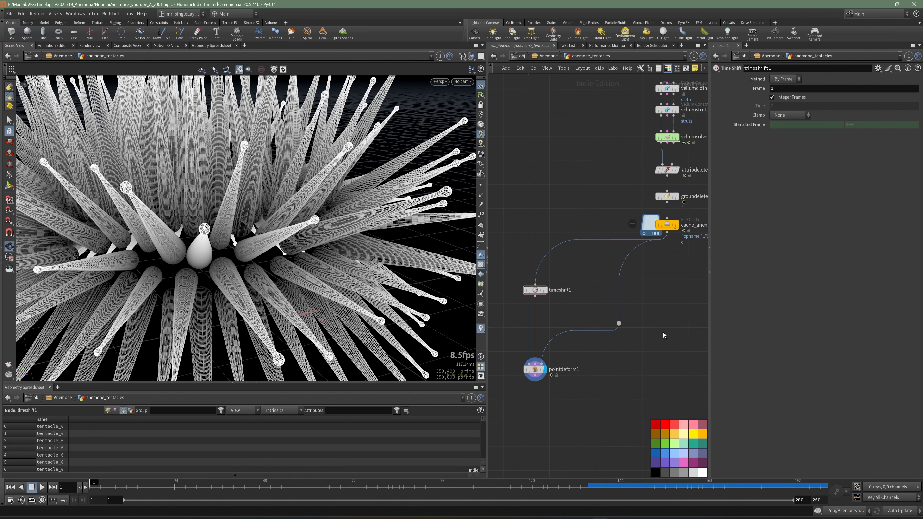
Step: Add an Attribute Promote node directly below cache_anemone_vellum_01 and connect it to the cache output
{"action": "key", "text": "Tab"}
{"action": "type", "text": "pro"}
{"action": "left_click", "coordinate": [746, 177]}
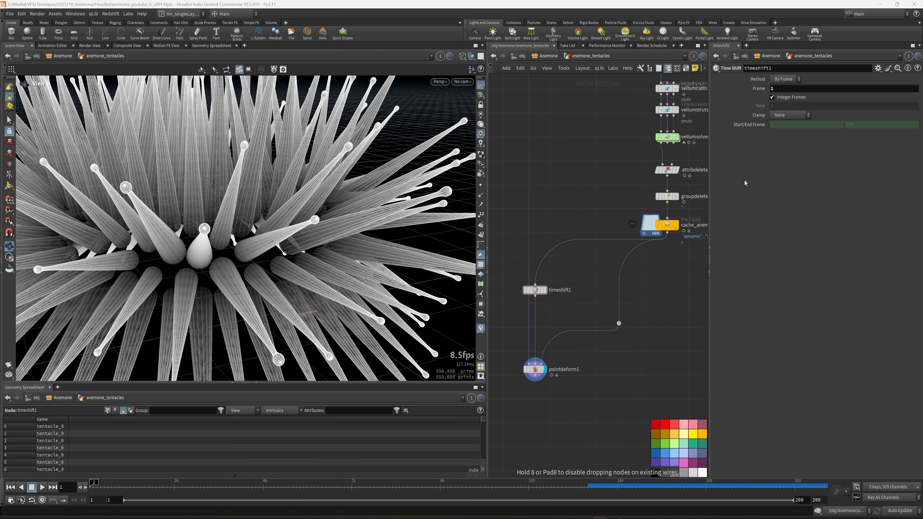
{"action": "left_click", "coordinate": [673, 267]}
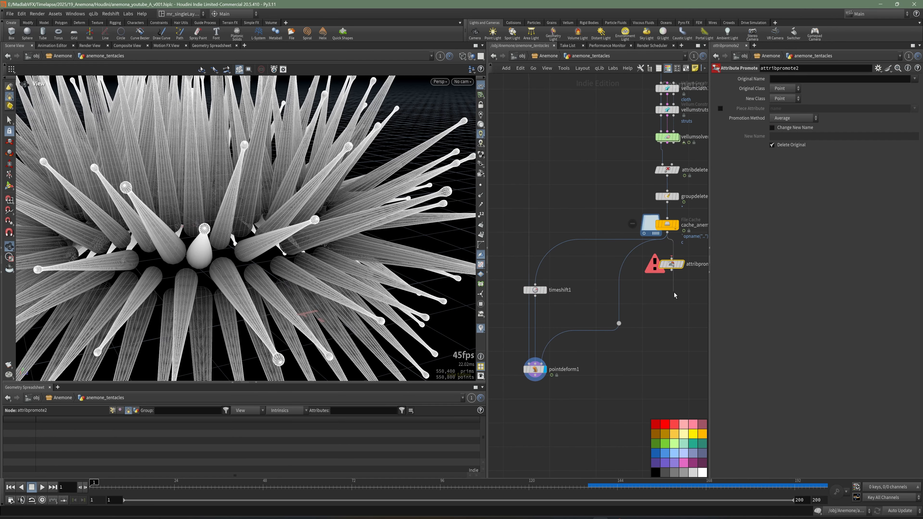
{"action": "left_click", "coordinate": [671, 259]}
{"action": "middle_click_drag", "start_coordinate": [684, 297], "coordinate": [665, 295]}
{"action": "left_click_drag", "start_coordinate": [651, 263], "coordinate": [647, 262]}
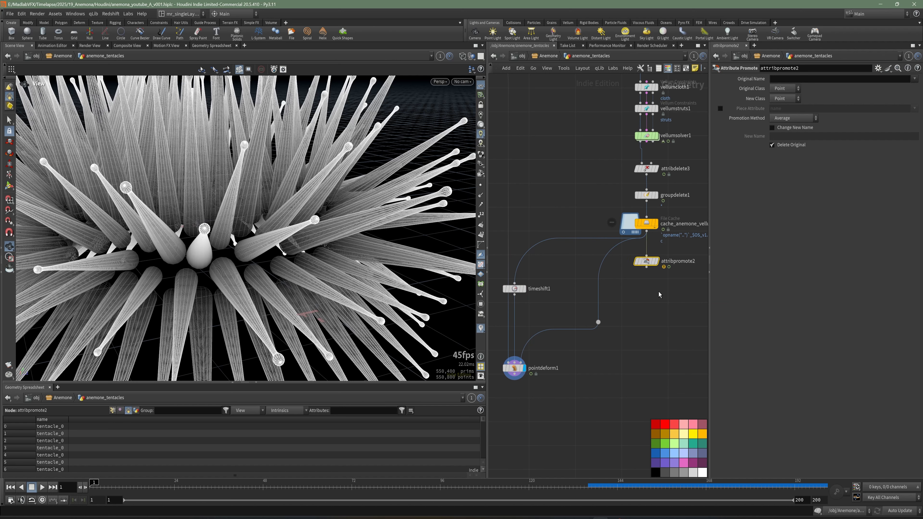
{"action": "middle_click_drag", "start_coordinate": [660, 294], "coordinate": [630, 286]}
Step: Promote the cache's name attribute from Primitive to Point and route the deformed lattice wire from this node
{"action": "left_click", "coordinate": [786, 81]}
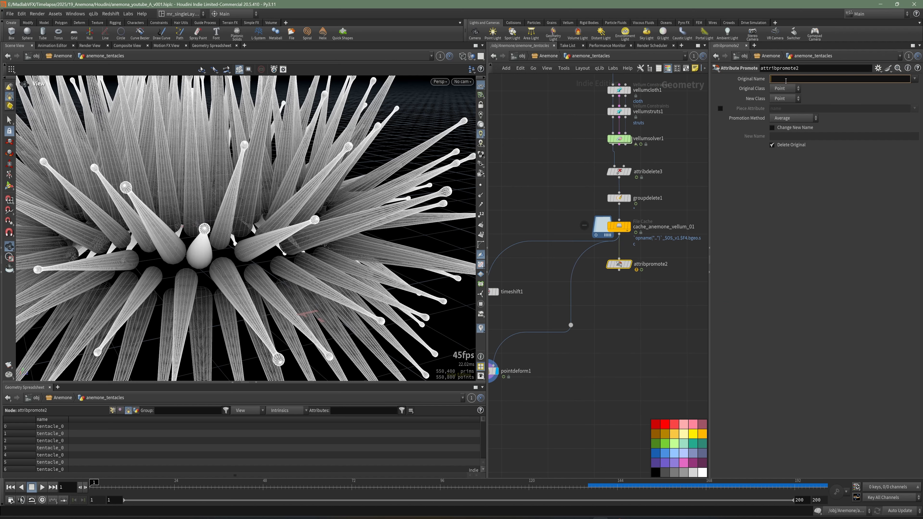
{"action": "type", "text": "name"}
{"action": "key", "text": "Return"}
{"action": "left_click", "coordinate": [797, 90]}
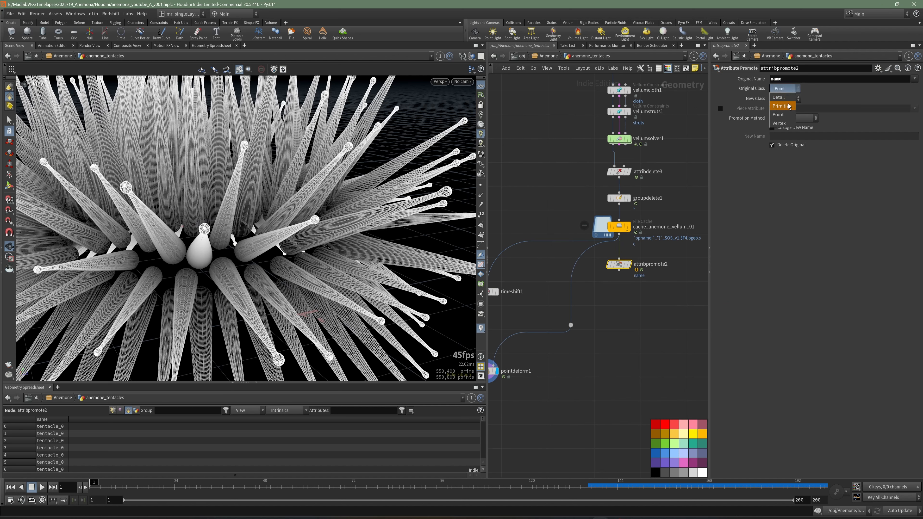
{"action": "left_click", "coordinate": [782, 106]}
{"action": "middle_click_drag", "start_coordinate": [582, 301], "coordinate": [625, 283]}
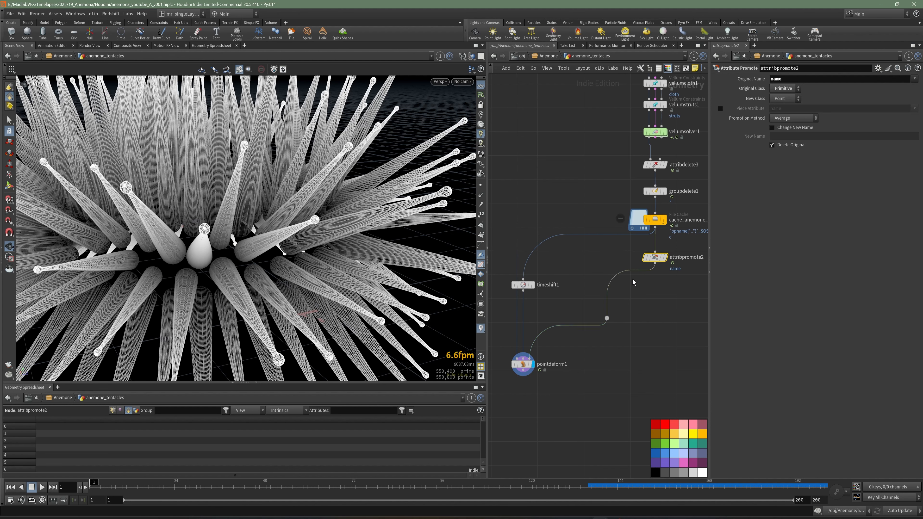
Step: Feed the Time Shift from the cache's Attribute Promote and rename it timeshift_freeze_frame
{"action": "left_click_drag", "start_coordinate": [654, 258], "coordinate": [627, 259]}
{"action": "left_click_drag", "start_coordinate": [525, 286], "coordinate": [548, 283]}
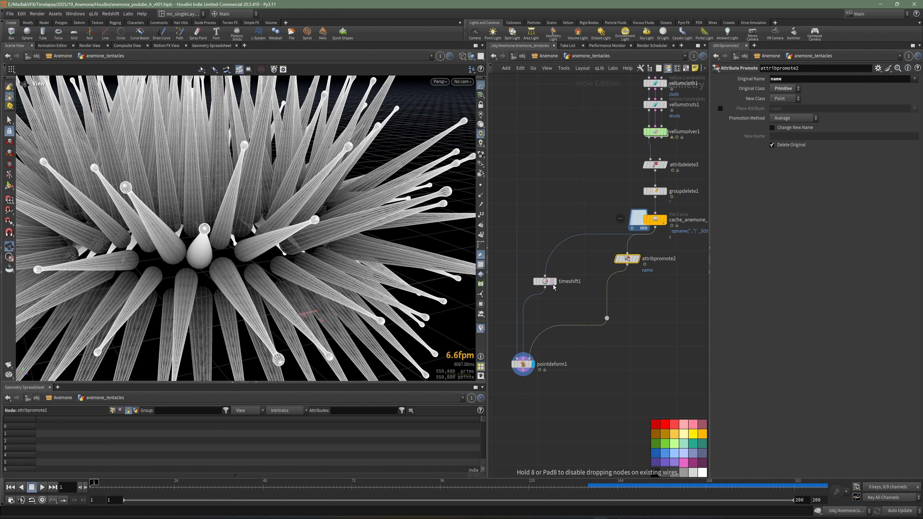
{"action": "left_click", "coordinate": [628, 265]}
{"action": "left_click", "coordinate": [547, 275]}
{"action": "double_click", "coordinate": [581, 282]}
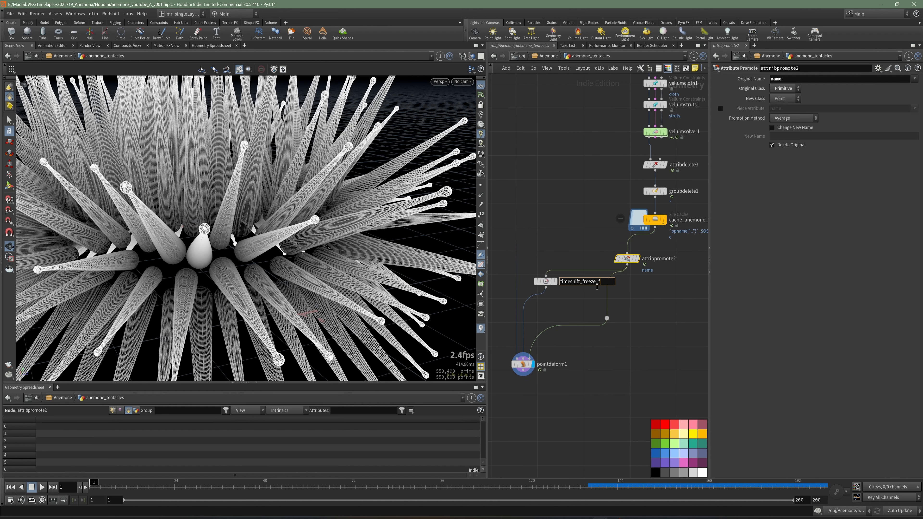
Step: Select the Point Deform node and examine the whole anemone in the viewport
{"action": "scroll", "coordinate": [566, 342], "scroll_direction": "up", "scroll_amount": 2}
{"action": "middle_click_drag", "start_coordinate": [565, 343], "coordinate": [629, 295]}
{"action": "left_click", "coordinate": [571, 328]}
{"action": "scroll", "coordinate": [352, 263], "scroll_direction": "down", "scroll_amount": 4}
{"action": "left_click_drag", "start_coordinate": [351, 263], "coordinate": [378, 255]}
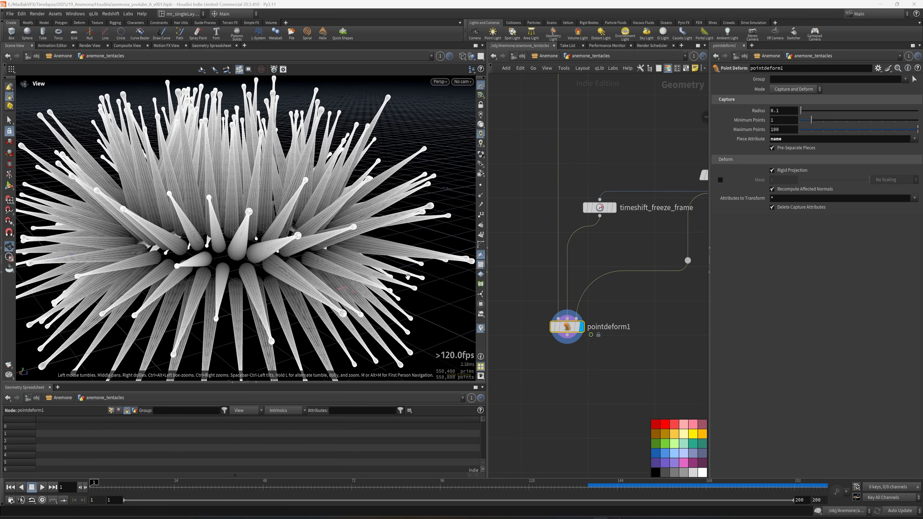
Step: Move to frame 34 in shaded display and examine the deformed tentacles from several angles
{"action": "left_click_drag", "start_coordinate": [276, 255], "coordinate": [278, 278]}
{"action": "scroll", "coordinate": [256, 243], "scroll_direction": "up", "scroll_amount": 4}
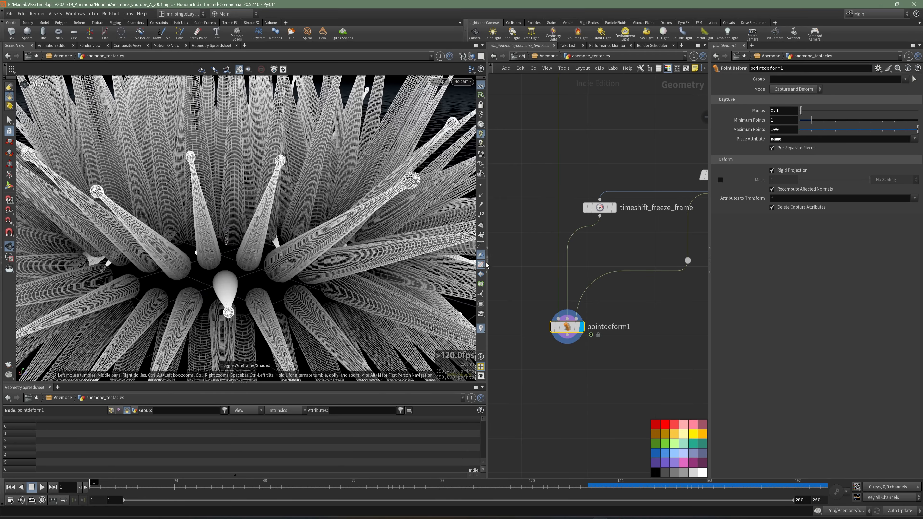
{"action": "mouse_move", "coordinate": [257, 243]}
{"action": "left_mouse_down"}
{"action": "mouse_move", "coordinate": [379, 241]}
{"action": "mouse_move", "coordinate": [307, 244]}
{"action": "mouse_move", "coordinate": [354, 268]}
{"action": "left_mouse_up"}
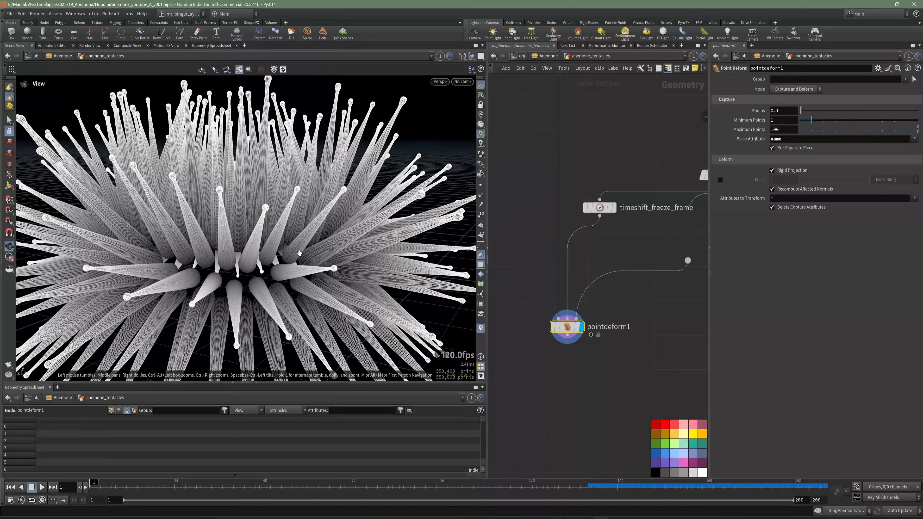
{"action": "key", "text": "w"}
{"action": "left_click_drag", "start_coordinate": [134, 482], "coordinate": [211, 484]}
{"action": "left_click_drag", "start_coordinate": [319, 251], "coordinate": [348, 293]}
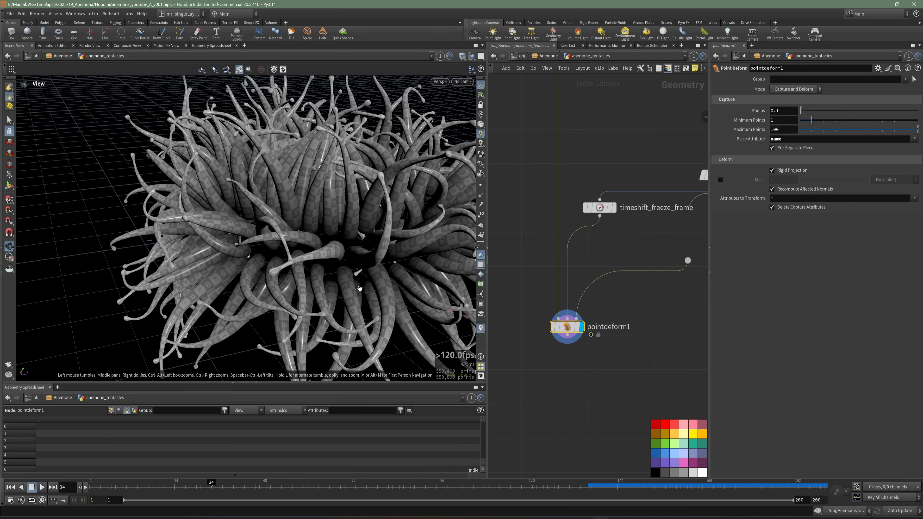
{"action": "middle_click_drag", "start_coordinate": [364, 280], "coordinate": [287, 251]}
{"action": "left_click_drag", "start_coordinate": [287, 251], "coordinate": [291, 222]}
Step: Add an Attribute Delete node below the Point Deform, connect it to the output and display it
{"action": "middle_click_drag", "start_coordinate": [600, 350], "coordinate": [593, 312]}
{"action": "key", "text": "Tab"}
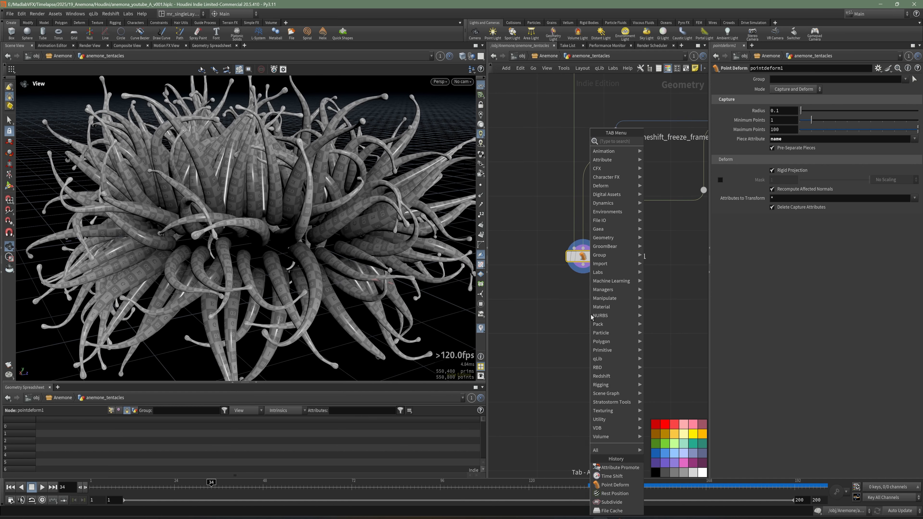
{"action": "type", "text": "dele"}
{"action": "left_click", "coordinate": [671, 159]}
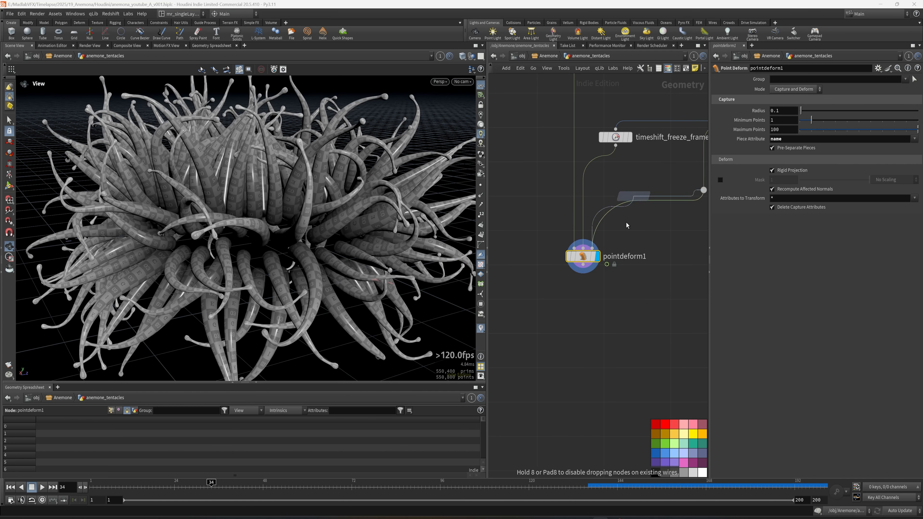
{"action": "left_click", "coordinate": [582, 307]}
{"action": "left_click", "coordinate": [599, 312]}
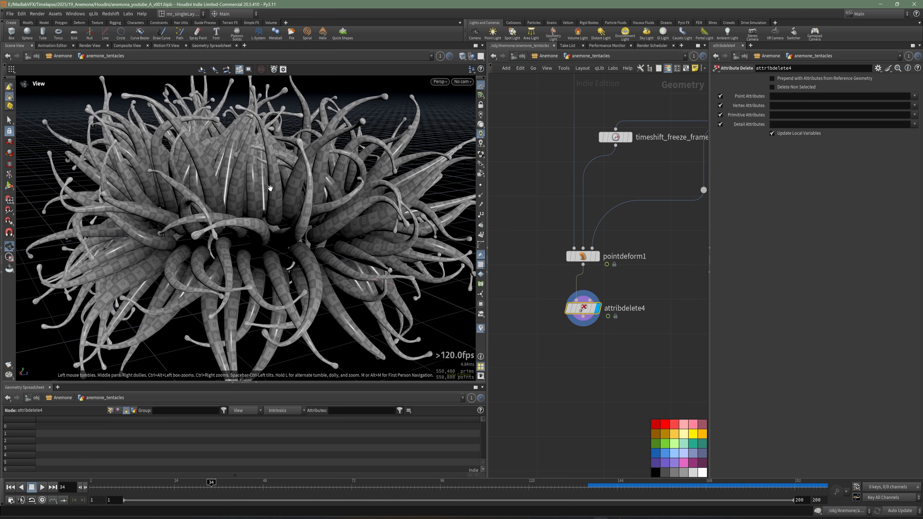
Step: Enable Delete Non Selected on the Attribute Delete node and save the scene
{"action": "left_click", "coordinate": [787, 89]}
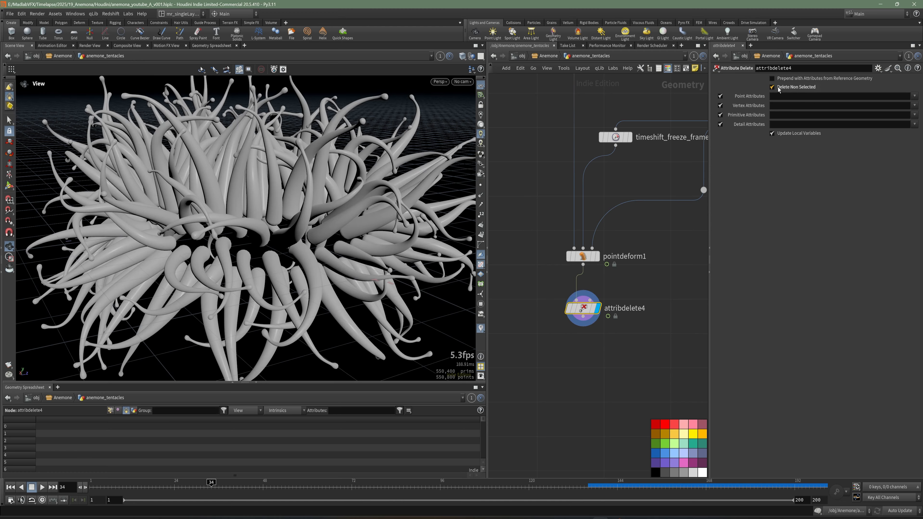
{"action": "right_click_drag", "start_coordinate": [358, 219], "coordinate": [291, 251]}
{"action": "left_click_drag", "start_coordinate": [291, 252], "coordinate": [259, 266]}
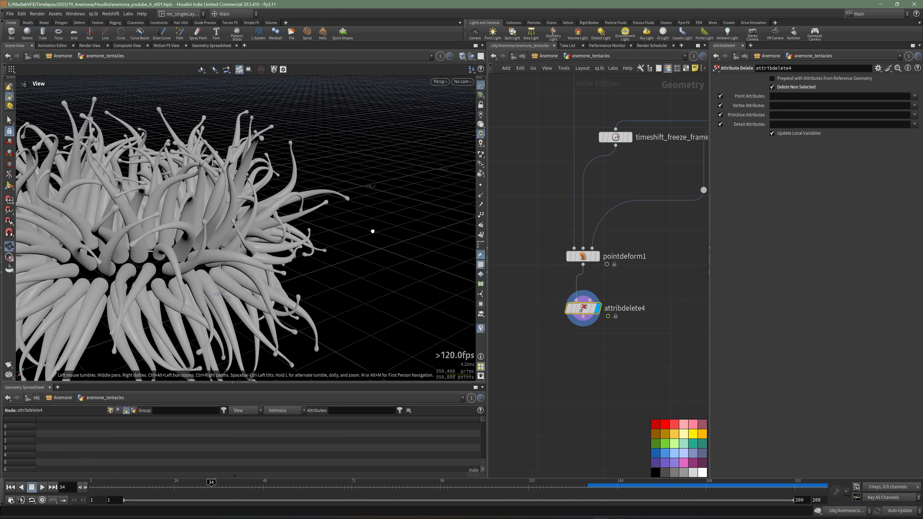
{"action": "key", "text": "ctrl+s"}
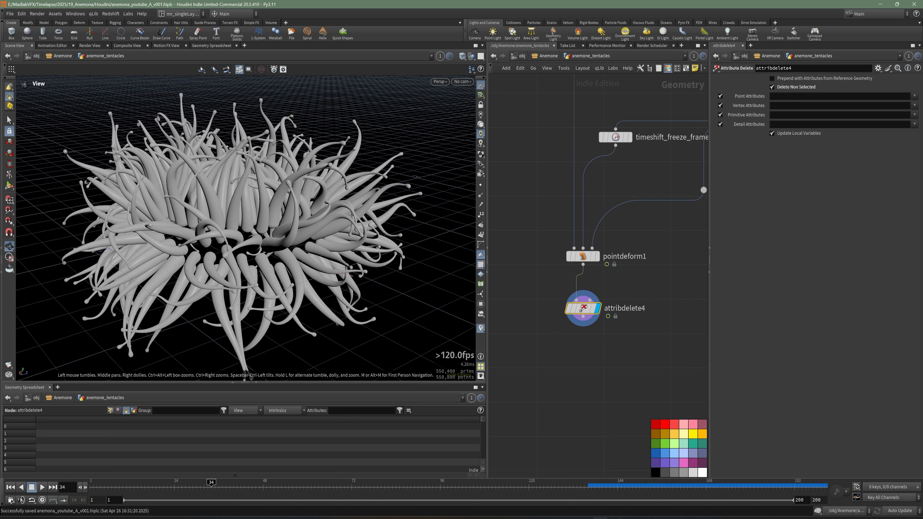
Step: Add a UV Quick Shade node, insert it between the Point Deform and Attribute Delete nodes, and display it
{"action": "middle_click_drag", "start_coordinate": [553, 344], "coordinate": [572, 329]}
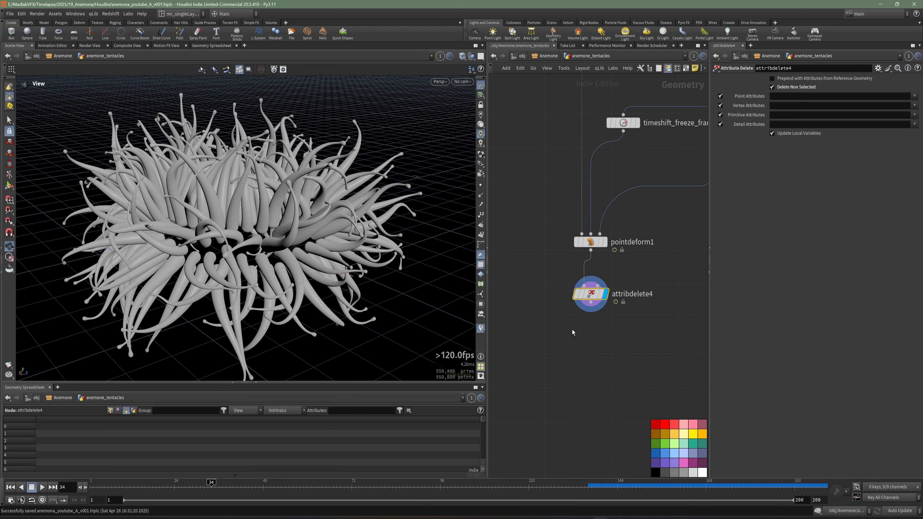
{"action": "key", "text": "Tab"}
{"action": "type", "text": "qui"}
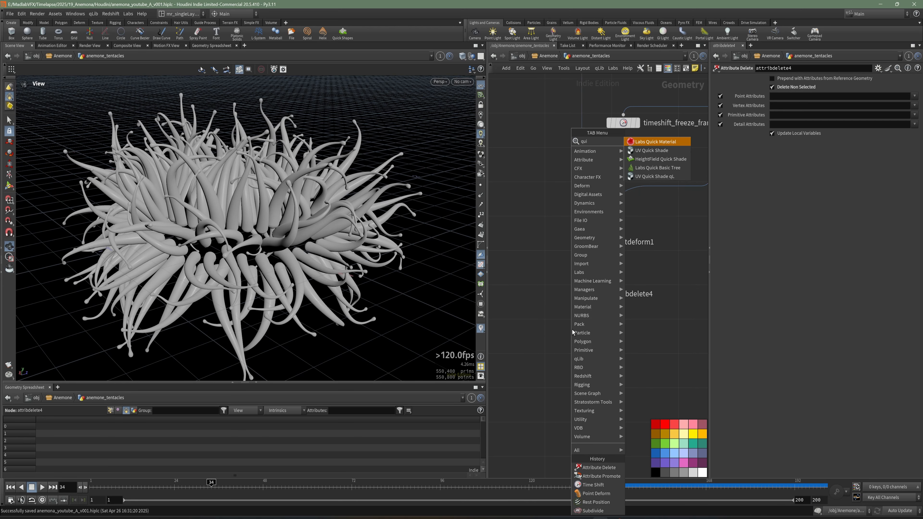
{"action": "left_click", "coordinate": [666, 153]}
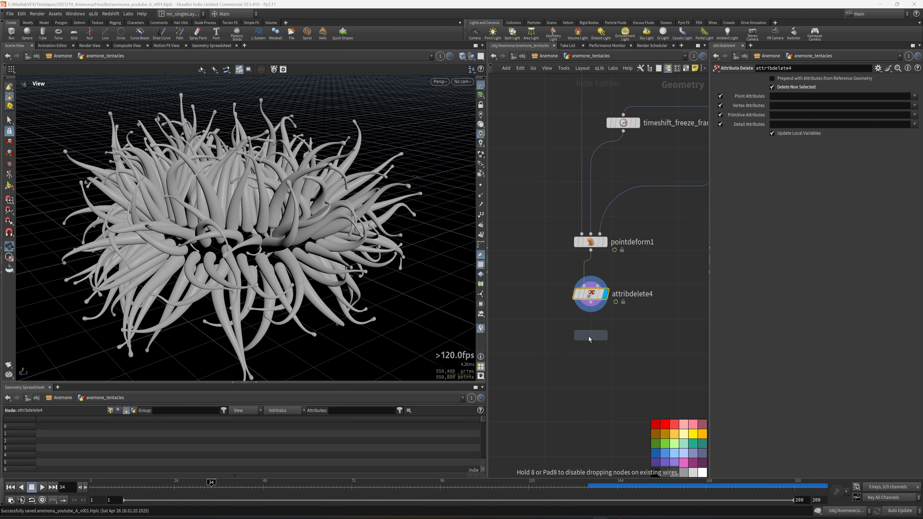
{"action": "left_click", "coordinate": [588, 337]}
{"action": "middle_click_drag", "start_coordinate": [636, 345], "coordinate": [620, 341]}
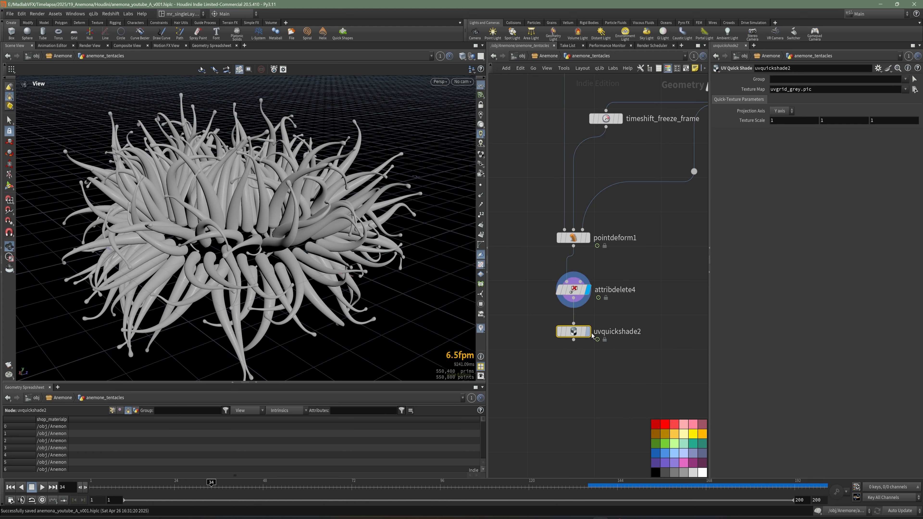
{"action": "key", "text": "r"}
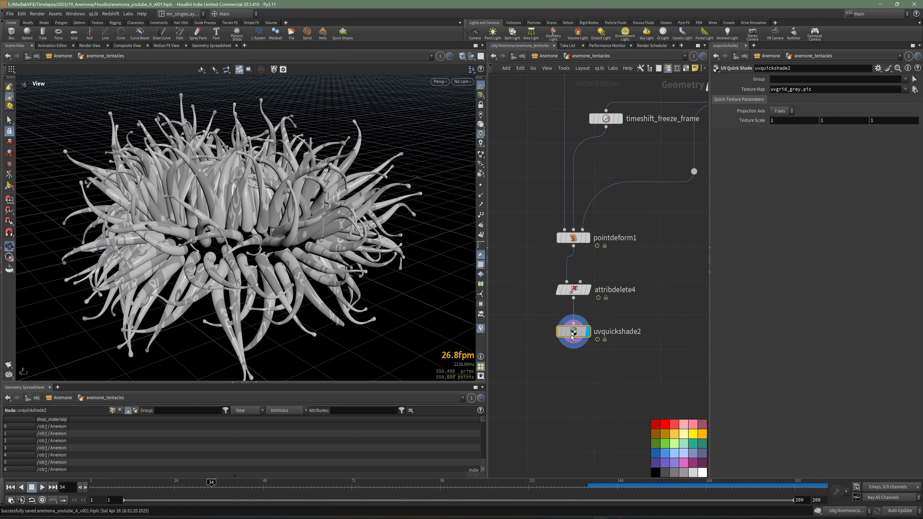
{"action": "left_click_drag", "start_coordinate": [572, 338], "coordinate": [589, 277]}
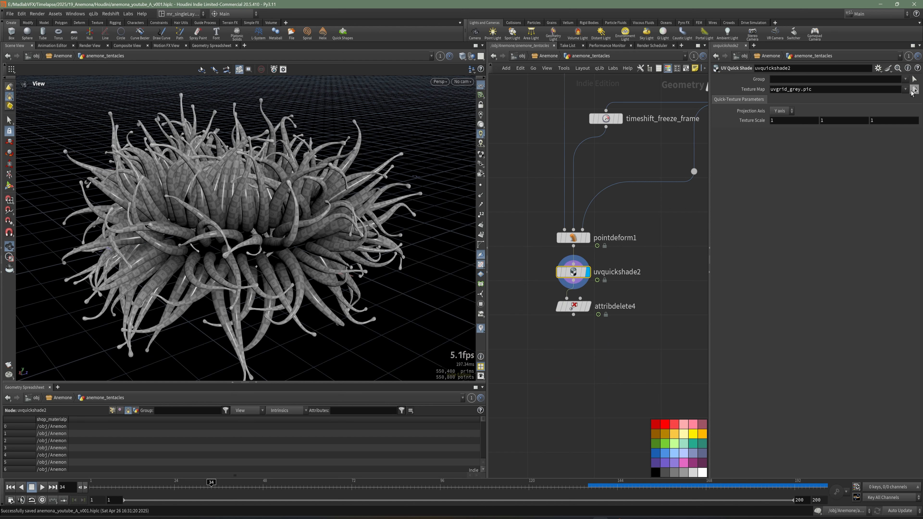
Step: Load ramp_anemona_v008.png from $HIP/tex/anemona as the UV Quick Shade texture map
{"action": "left_click", "coordinate": [914, 89]}
{"action": "left_click", "coordinate": [754, 89]}
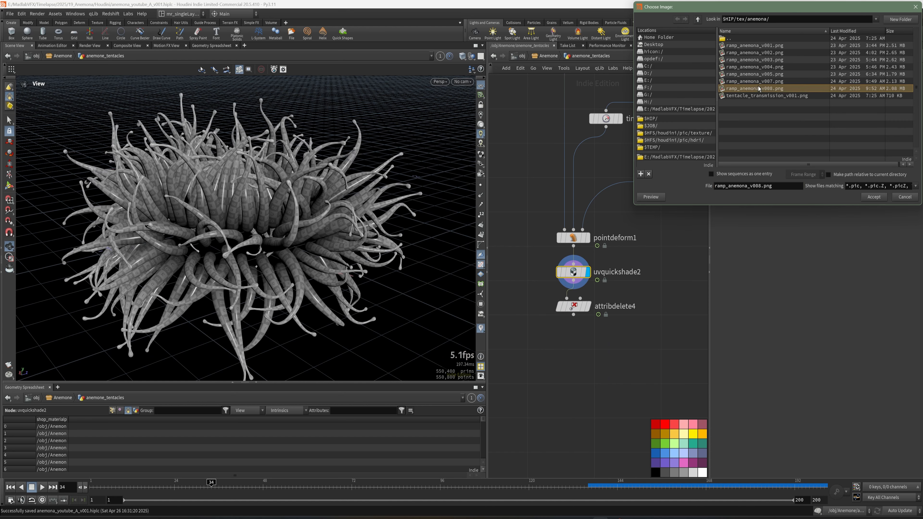
{"action": "left_click", "coordinate": [875, 197]}
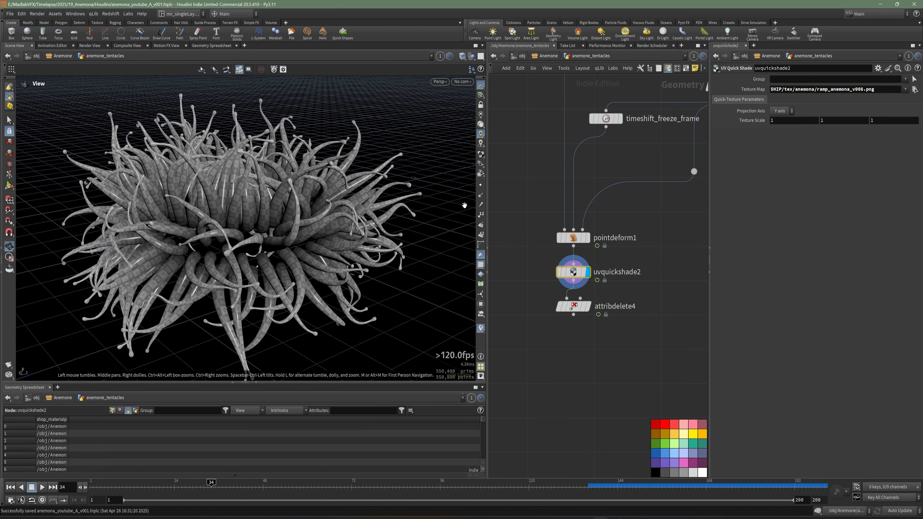
Step: Adjust the viewport display options while viewing the anemone with its texture assigned
{"action": "right_click", "coordinate": [482, 156]}
{"action": "left_click", "coordinate": [496, 169]}
{"action": "left_click_drag", "start_coordinate": [326, 226], "coordinate": [340, 215]}
{"action": "left_click", "coordinate": [484, 154]}
{"action": "left_click_drag", "start_coordinate": [293, 244], "coordinate": [363, 247]}
Step: Display the Attribute Delete node, set its point attributes to Cd and disable Delete Non Selected
{"action": "left_click", "coordinate": [588, 307]}
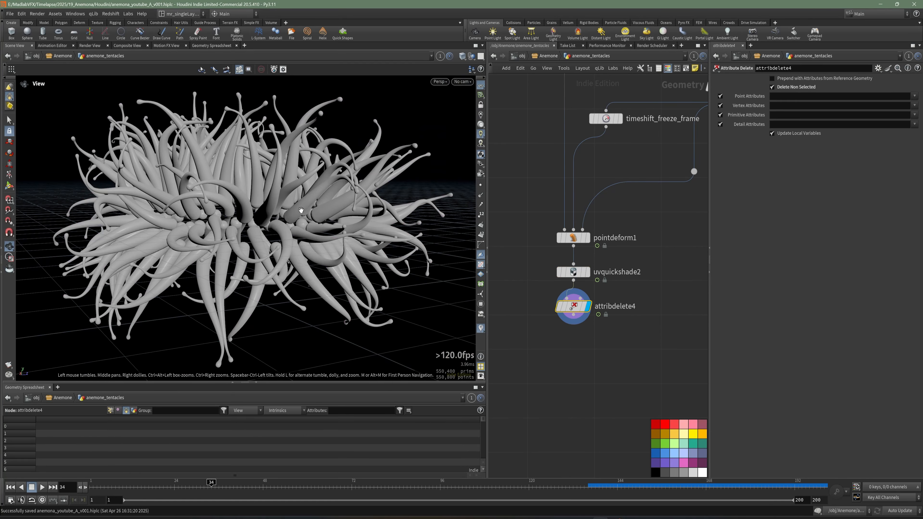
{"action": "left_click", "coordinate": [914, 97]}
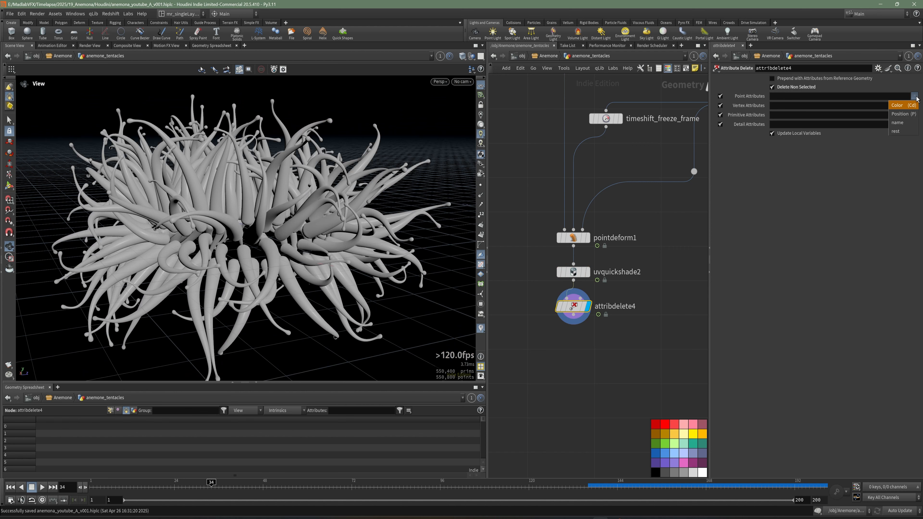
{"action": "left_click", "coordinate": [909, 106]}
{"action": "left_click", "coordinate": [793, 89]}
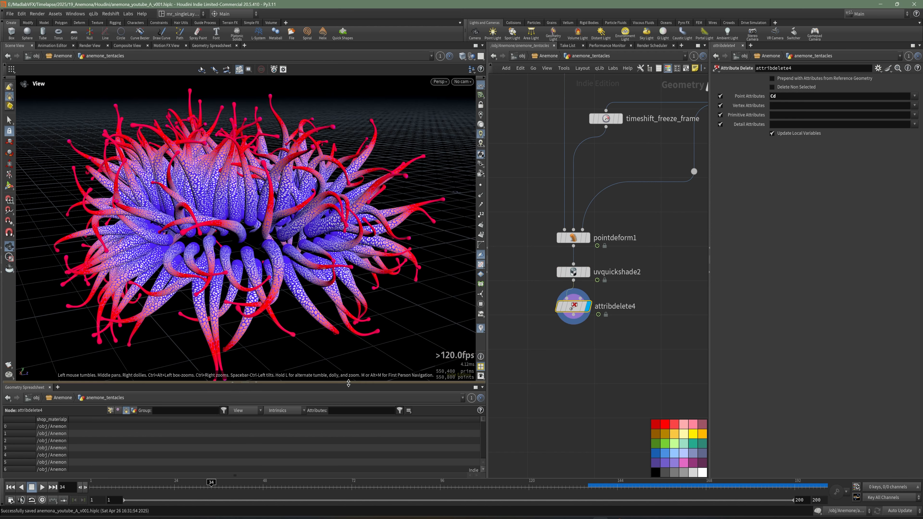
Step: Enlarge the viewport around the textured anemone and render a flipbook at 100% zoom
{"action": "left_click_drag", "start_coordinate": [348, 382], "coordinate": [355, 424]}
{"action": "left_click_drag", "start_coordinate": [301, 309], "coordinate": [303, 301]}
{"action": "left_click_drag", "start_coordinate": [300, 269], "coordinate": [99, 351]}
{"action": "left_click", "coordinate": [9, 393]}
{"action": "left_click", "coordinate": [43, 388]}
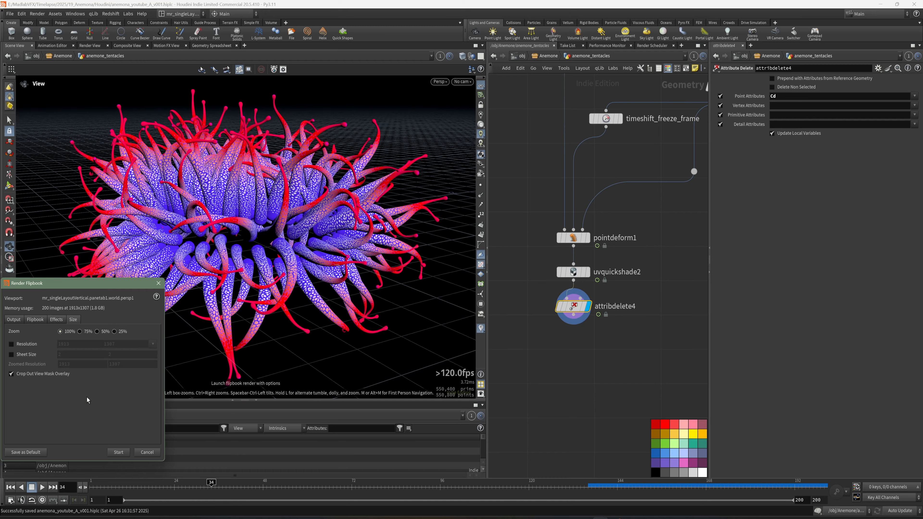
{"action": "left_click", "coordinate": [119, 452]}
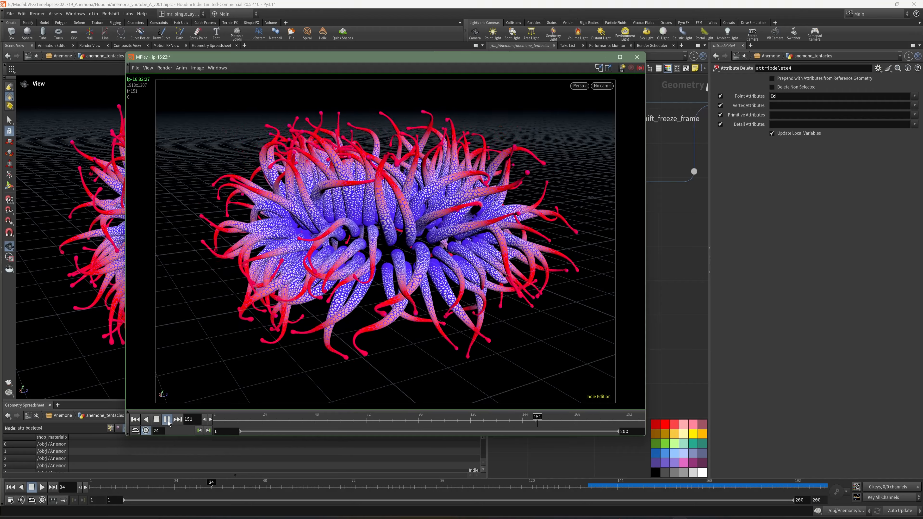
Step: Play back the flipbook in MPlay and examine the textured tentacles up close in the scene viewport
{"action": "left_click", "coordinate": [157, 422]}
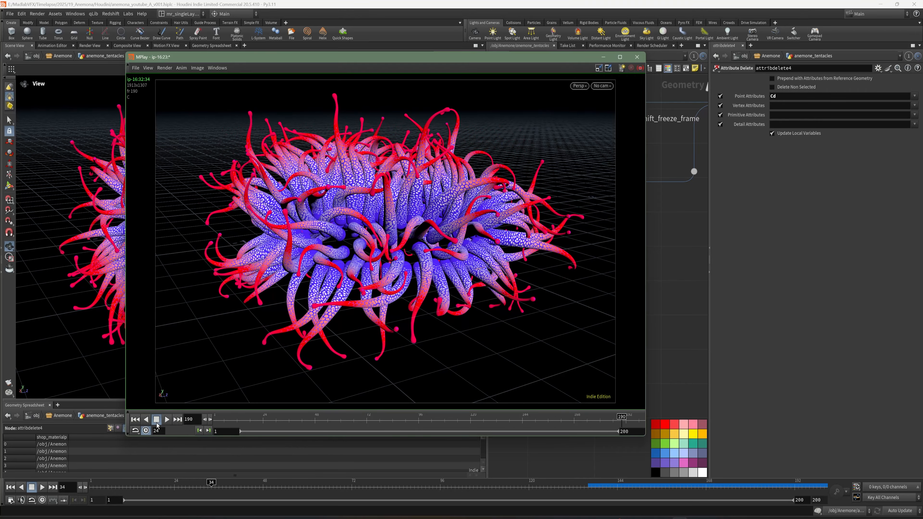
{"action": "left_click", "coordinate": [166, 420]}
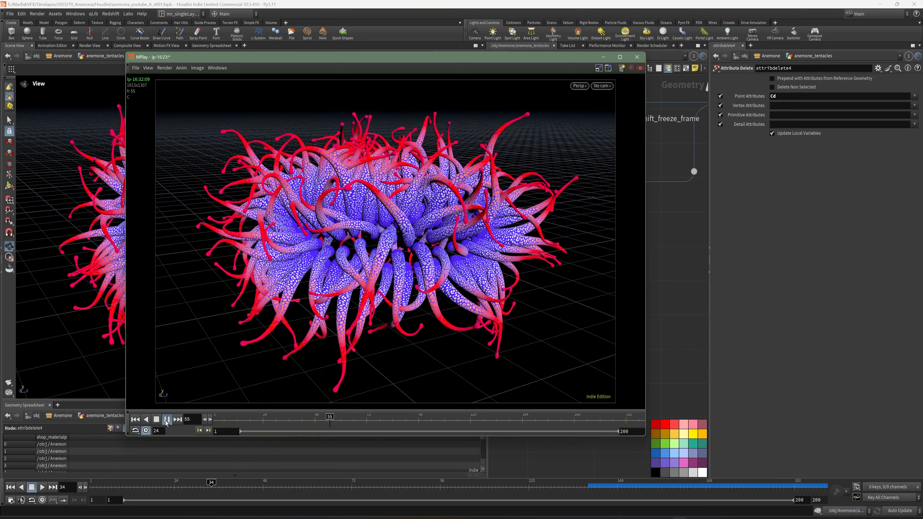
{"action": "left_click", "coordinate": [167, 420]}
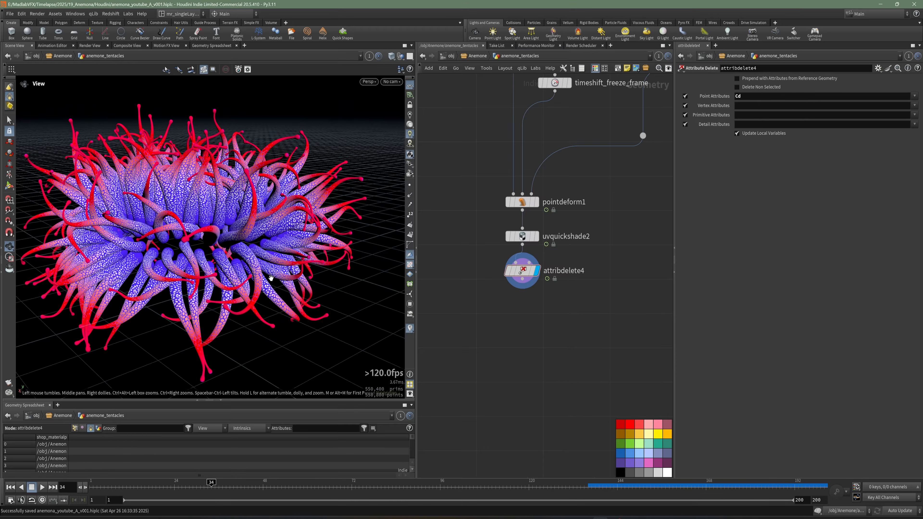
{"action": "left_click_drag", "start_coordinate": [204, 232], "coordinate": [249, 247]}
{"action": "left_click_drag", "start_coordinate": [181, 235], "coordinate": [168, 236]}
{"action": "middle_click_drag", "start_coordinate": [515, 335], "coordinate": [489, 319]}
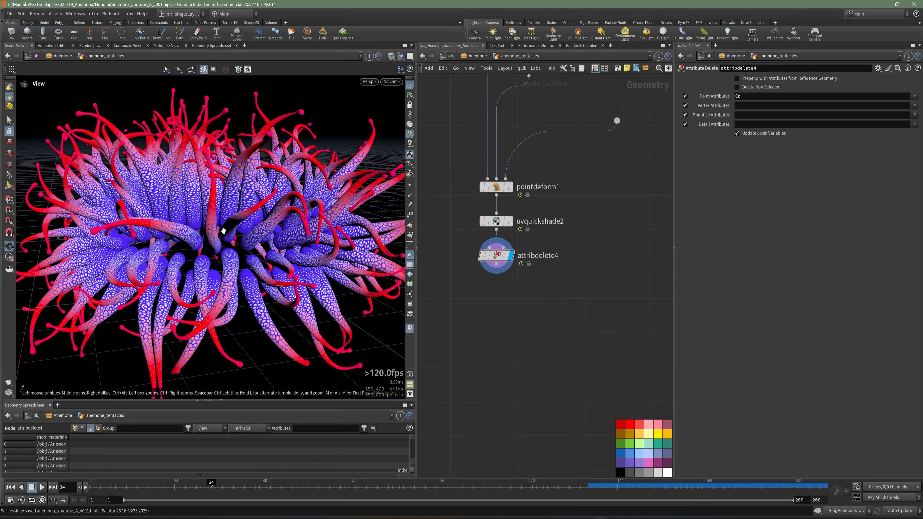
{"action": "left_click_drag", "start_coordinate": [240, 264], "coordinate": [363, 264]}
{"action": "left_click_drag", "start_coordinate": [182, 220], "coordinate": [251, 265]}
Step: Re-enable Delete Non Selected on the Attribute Delete node and set its vertex attributes to uv
{"action": "middle_click_drag", "start_coordinate": [450, 321], "coordinate": [464, 309]}
{"action": "left_click", "coordinate": [737, 88]}
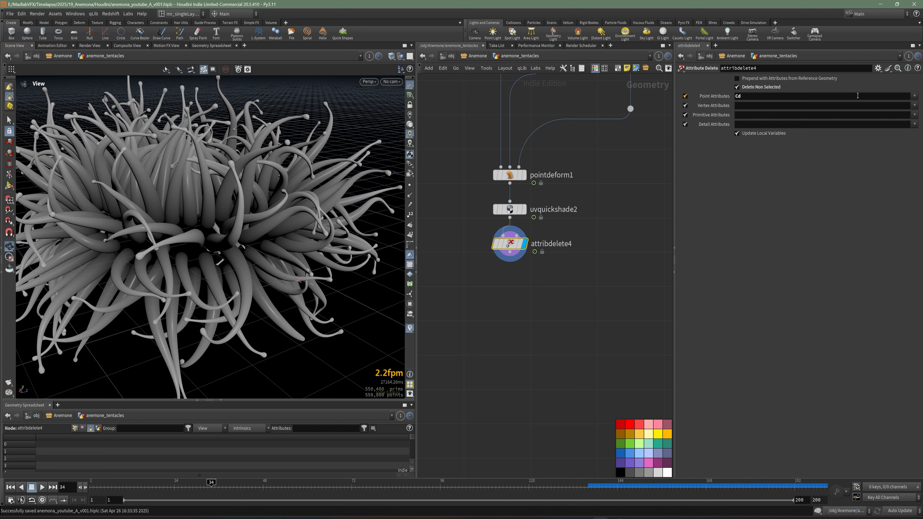
{"action": "left_click", "coordinate": [915, 105]}
{"action": "left_click", "coordinate": [897, 113]}
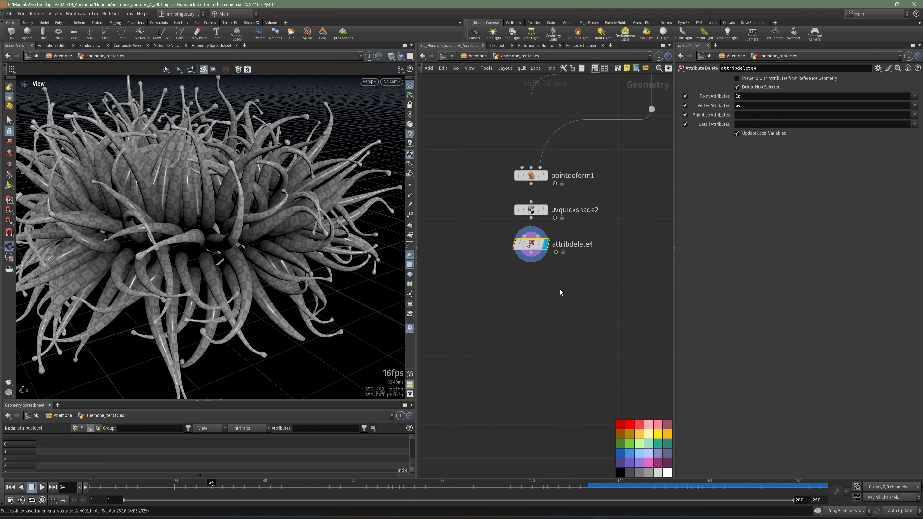
Step: Add a Group Delete node below the Attribute Delete, connect it to the output and display it
{"action": "key", "text": "Tab"}
{"action": "type", "text": "dele"}
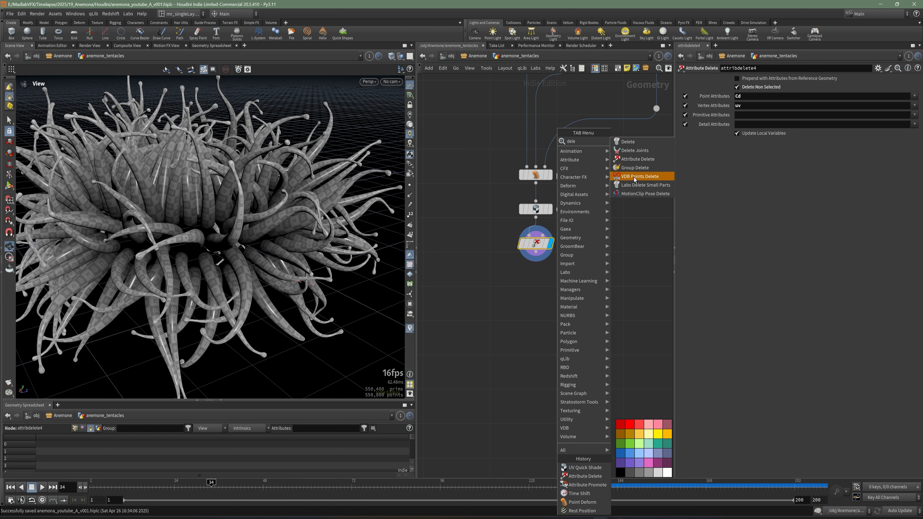
{"action": "left_click", "coordinate": [635, 168]}
{"action": "left_click", "coordinate": [533, 296]}
{"action": "left_click", "coordinate": [536, 252]}
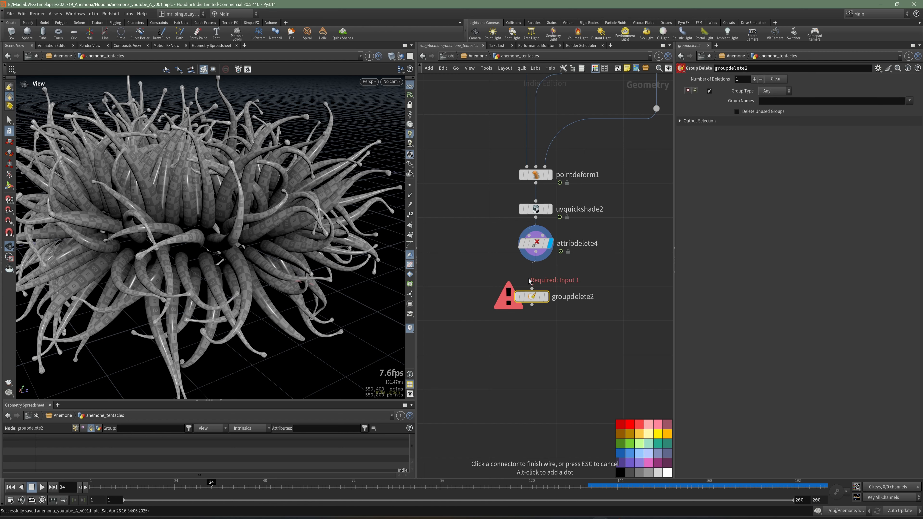
{"action": "left_click", "coordinate": [532, 295]}
{"action": "left_click", "coordinate": [551, 294]}
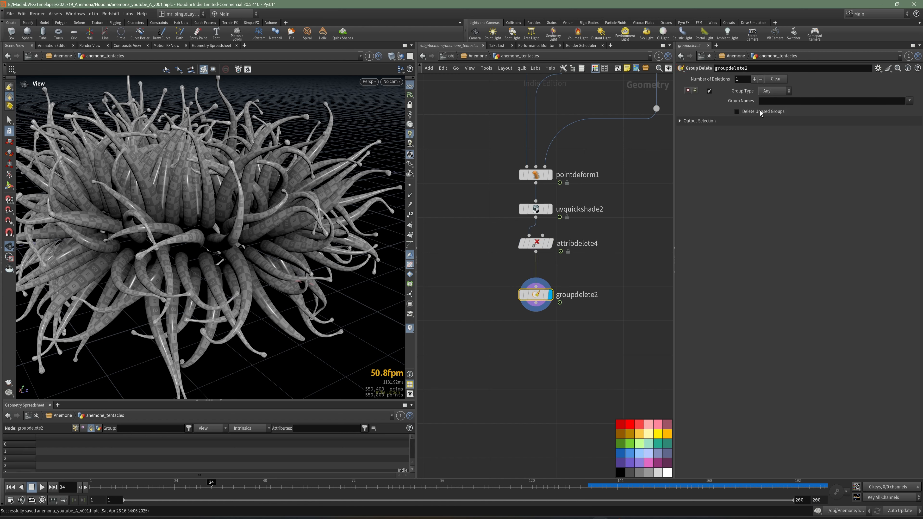
Step: Set the Group Delete's group names to * with group type Any, and save the scene
{"action": "left_click", "coordinate": [773, 91]}
{"action": "left_click", "coordinate": [774, 104]}
{"action": "left_click", "coordinate": [788, 105]}
{"action": "type", "text": "*"}
{"action": "key", "text": "Return"}
{"action": "middle_click_drag", "start_coordinate": [605, 381], "coordinate": [581, 344]}
{"action": "left_click", "coordinate": [577, 350]}
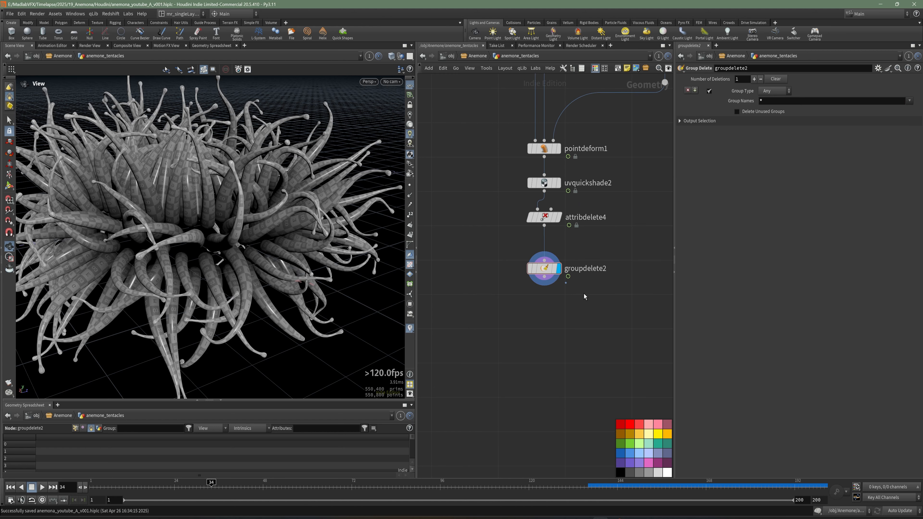
{"action": "key", "text": "ctrl+s"}
Step: Add a Name node below the Group Delete, connect it to the output and display it
{"action": "key", "text": "Tab"}
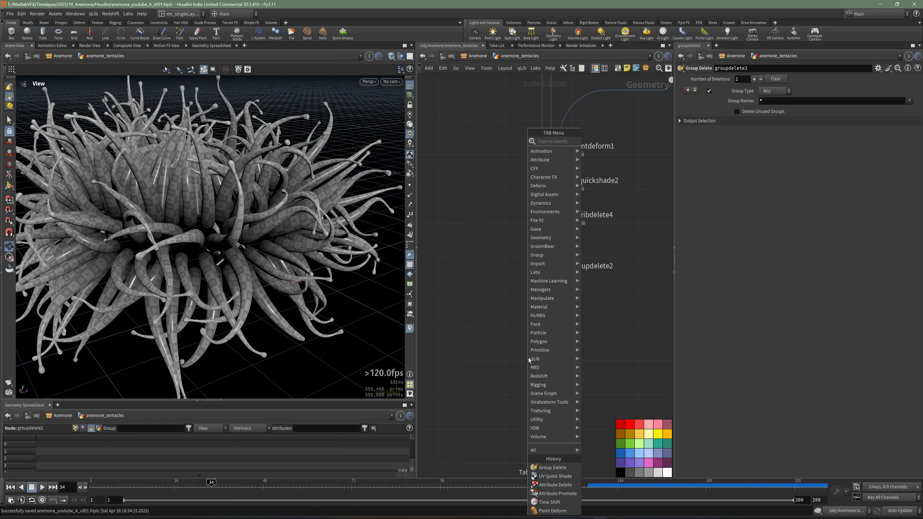
{"action": "key", "text": "Escape"}
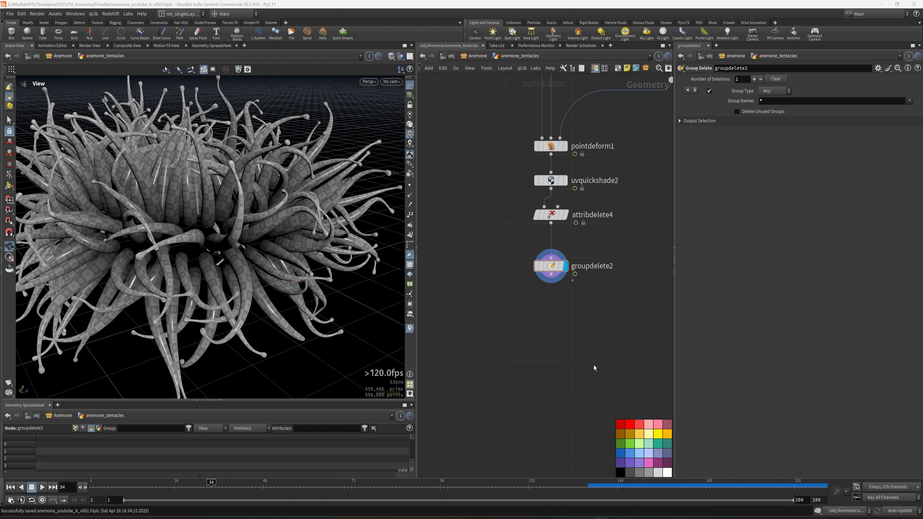
{"action": "left_click", "coordinate": [489, 378]}
{"action": "key", "text": "Tab"}
{"action": "type", "text": "name"}
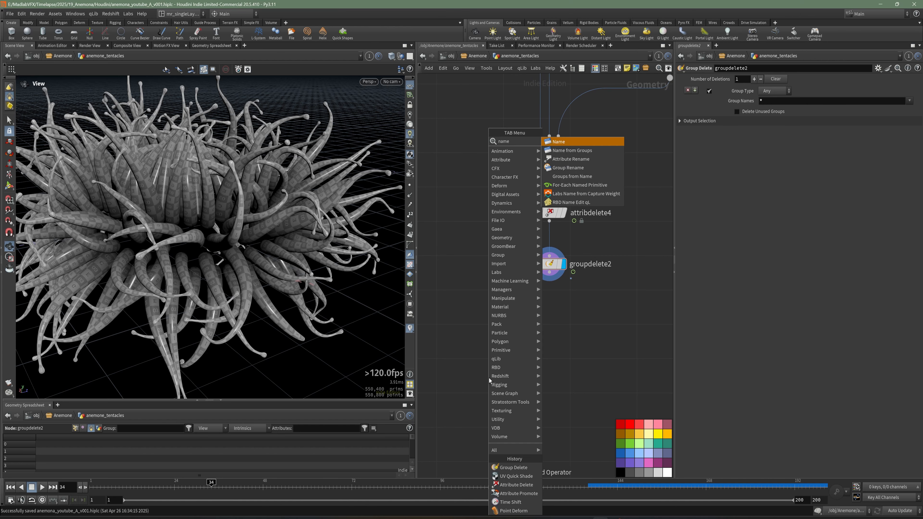
{"action": "left_click", "coordinate": [571, 150]}
{"action": "left_click", "coordinate": [551, 314]}
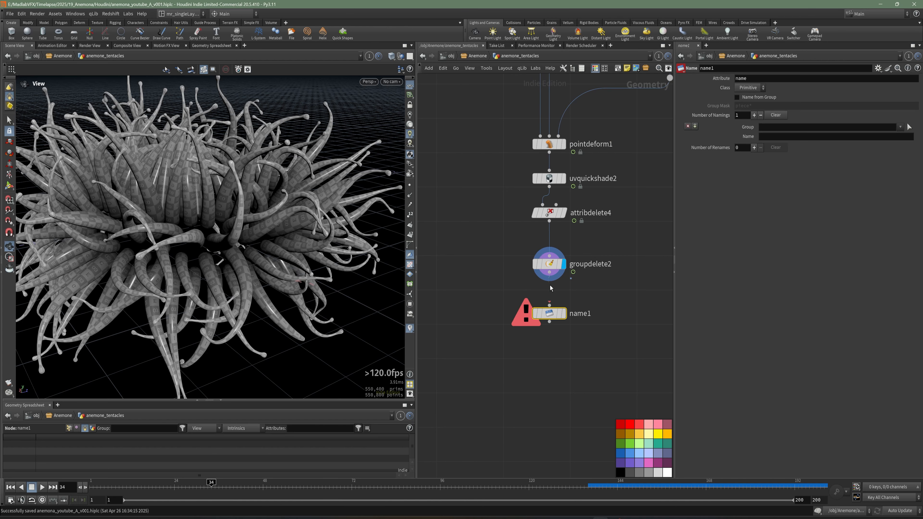
{"action": "left_click", "coordinate": [565, 315]}
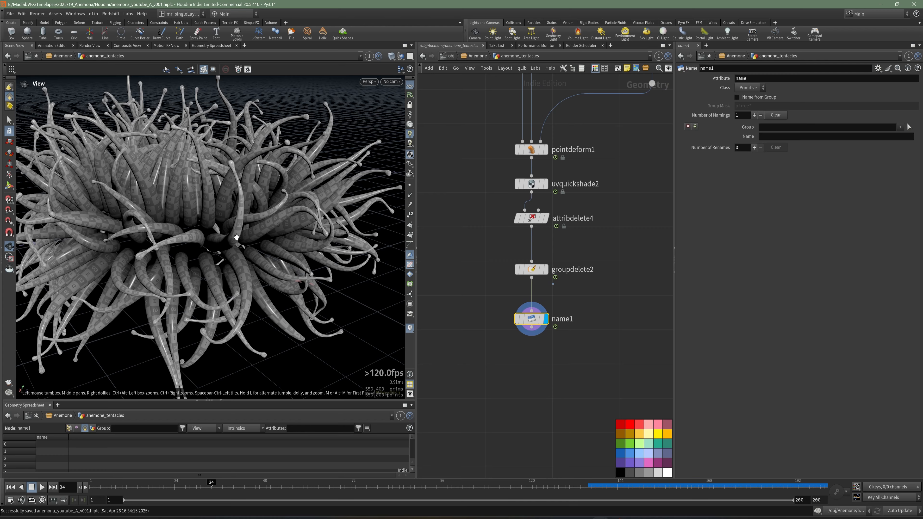
Step: Set the Name node's name value to tentacles
{"action": "left_click_drag", "start_coordinate": [241, 237], "coordinate": [211, 276]}
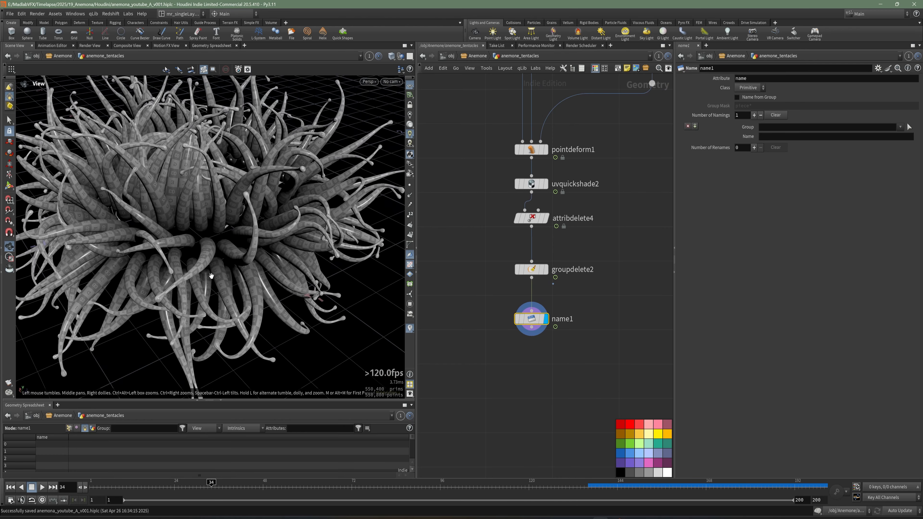
{"action": "left_click", "coordinate": [779, 139]}
{"action": "type", "text": "tenta"}
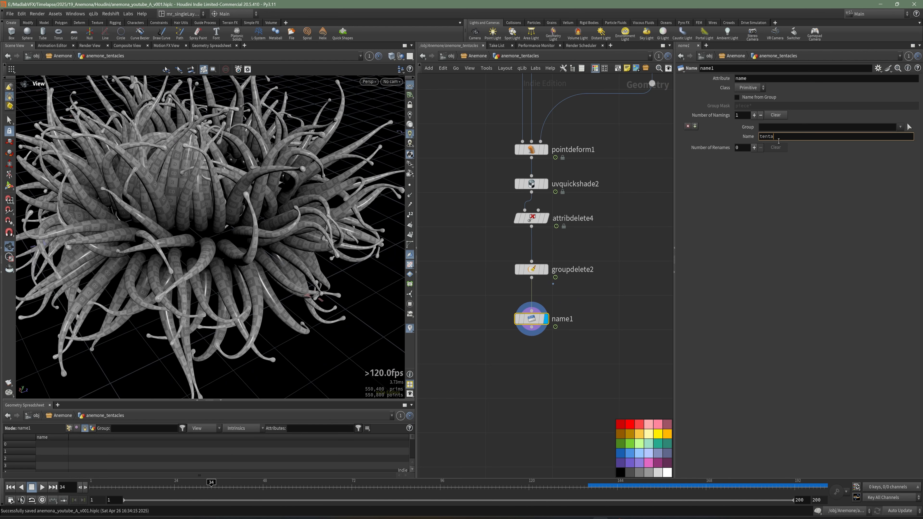
{"action": "type", "text": "cles"}
{"action": "key", "text": "Return"}
{"action": "key", "text": "Tab"}
{"action": "type", "text": "cont"}
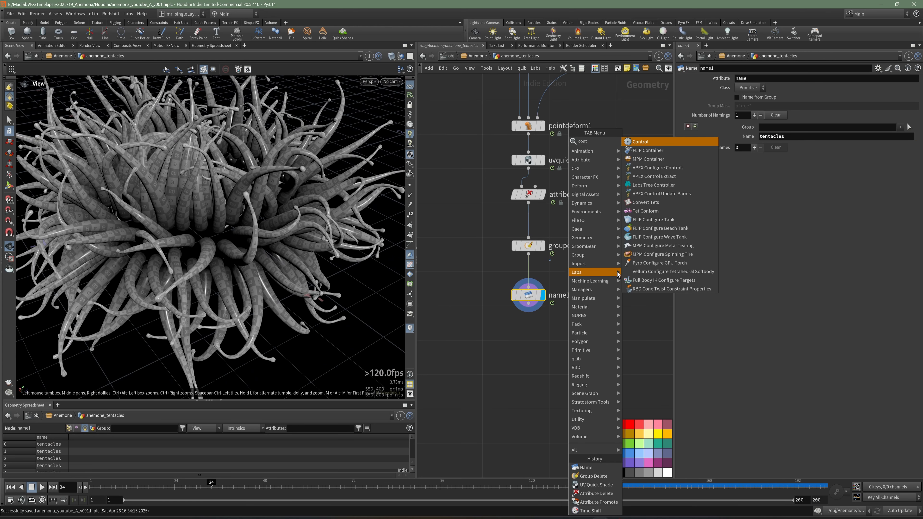
{"action": "key", "text": "Escape"}
Step: Add a Trail node below the Name node, connect and display it, and set its result type to Compute Velocity
{"action": "key", "text": "Tab"}
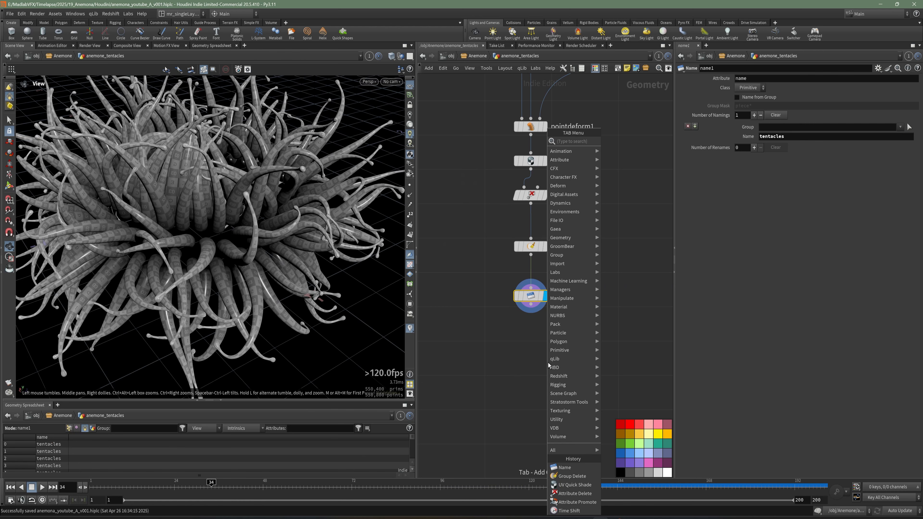
{"action": "type", "text": "tra"}
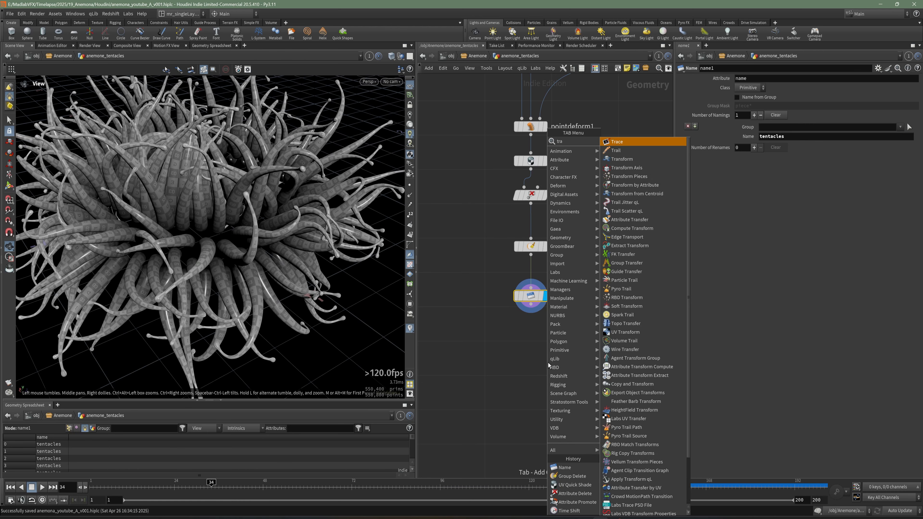
{"action": "left_click", "coordinate": [617, 151]}
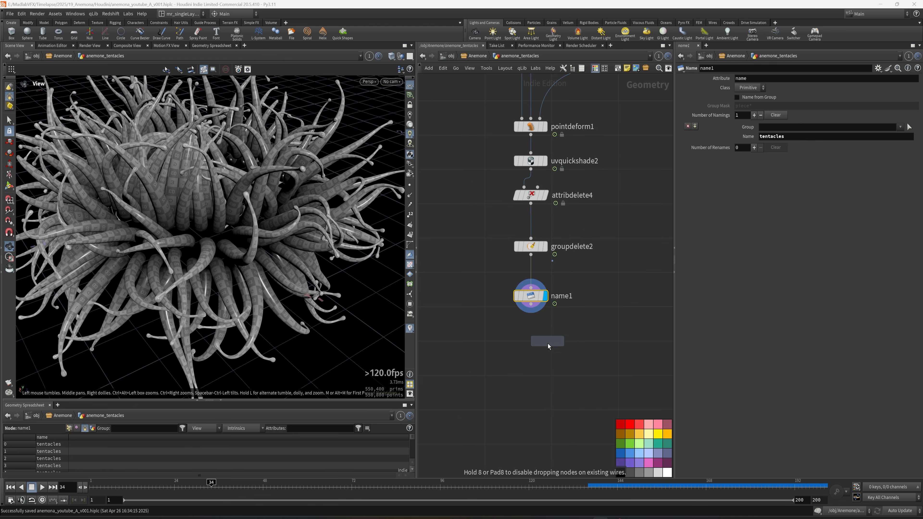
{"action": "left_click", "coordinate": [551, 343]}
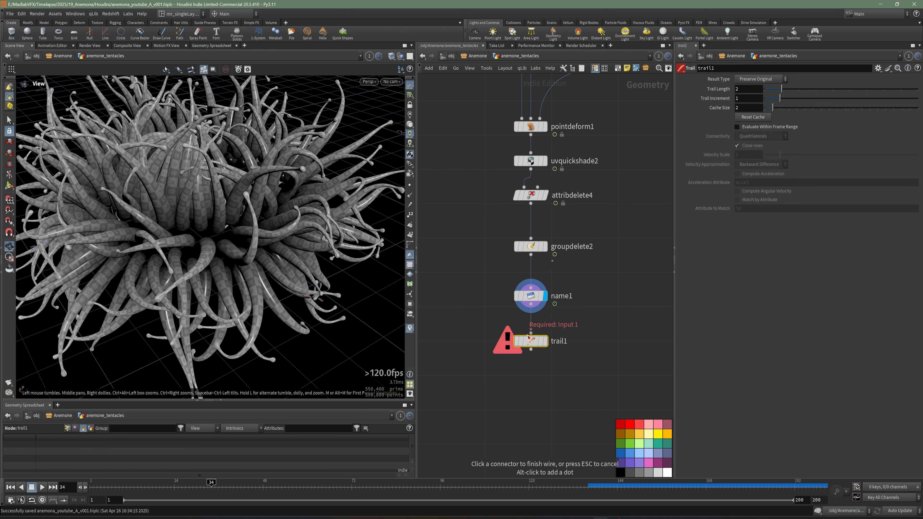
{"action": "left_click", "coordinate": [545, 342]}
{"action": "left_click", "coordinate": [761, 80]}
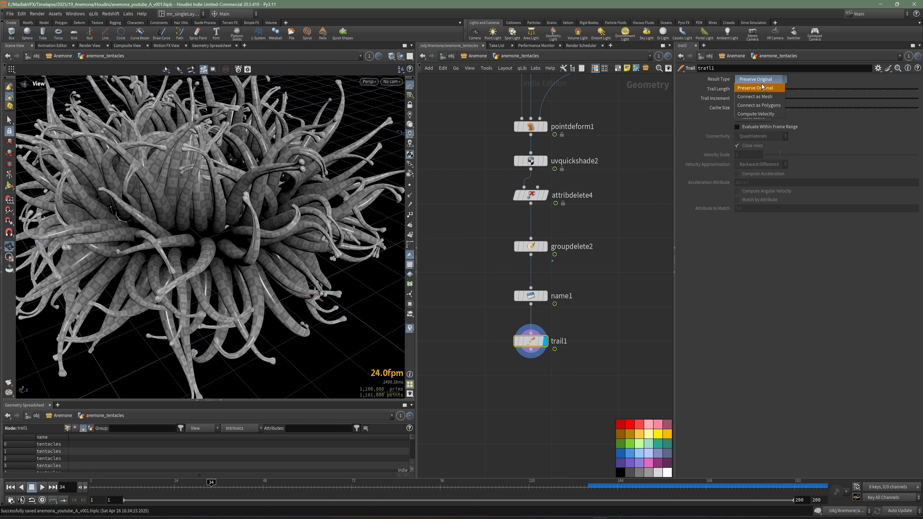
{"action": "left_click", "coordinate": [757, 114]}
Step: Add a File Cache node below the Trail node, connect it to the output and align it under the chain
{"action": "middle_click_drag", "start_coordinate": [565, 373], "coordinate": [568, 339]}
{"action": "key", "text": "Tab"}
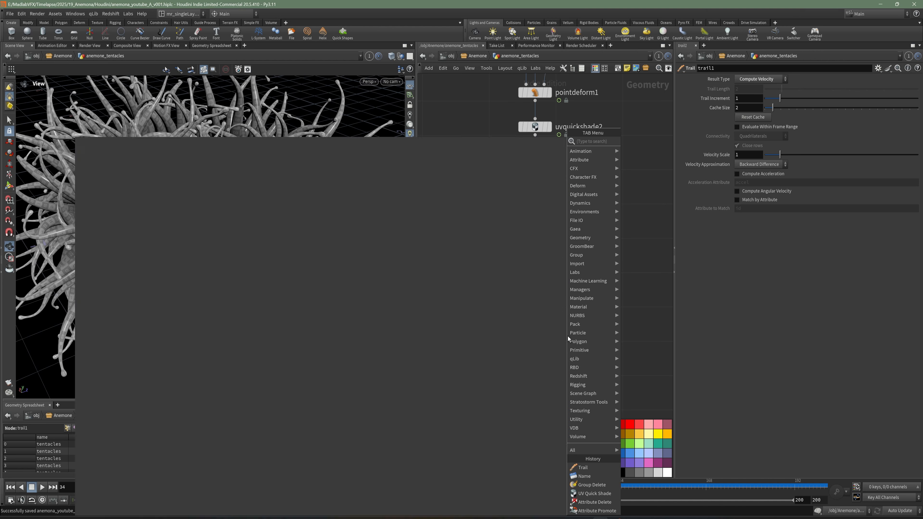
{"action": "type", "text": "file"}
{"action": "left_click", "coordinate": [641, 168]}
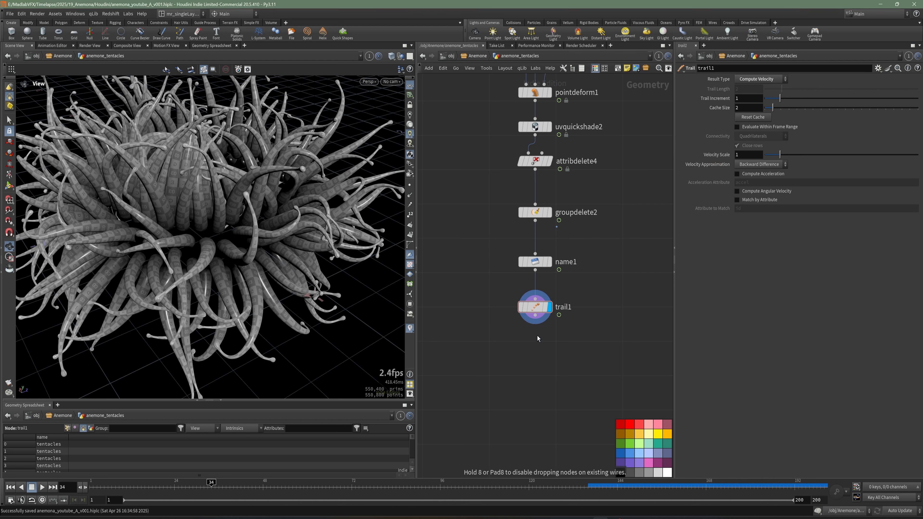
{"action": "left_click", "coordinate": [547, 354]}
{"action": "middle_click_drag", "start_coordinate": [587, 401], "coordinate": [566, 367]}
{"action": "left_click", "coordinate": [567, 326]}
{"action": "left_click_drag", "start_coordinate": [567, 327], "coordinate": [520, 328]}
Step: Rename the File Cache node as cache_anemone_tentacles_final
{"action": "type", "text": "C"}
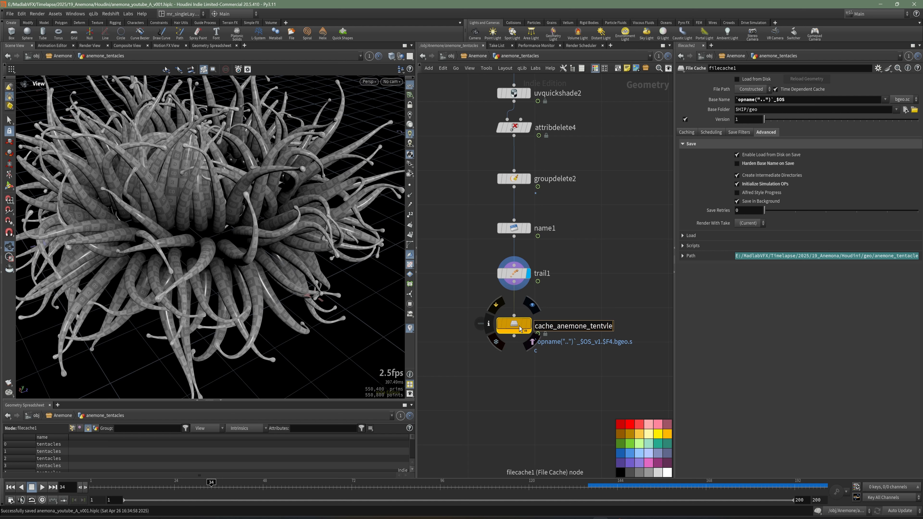
{"action": "type", "text": "ache_anemone_tentacles_final"}
{"action": "key", "text": "Return"}
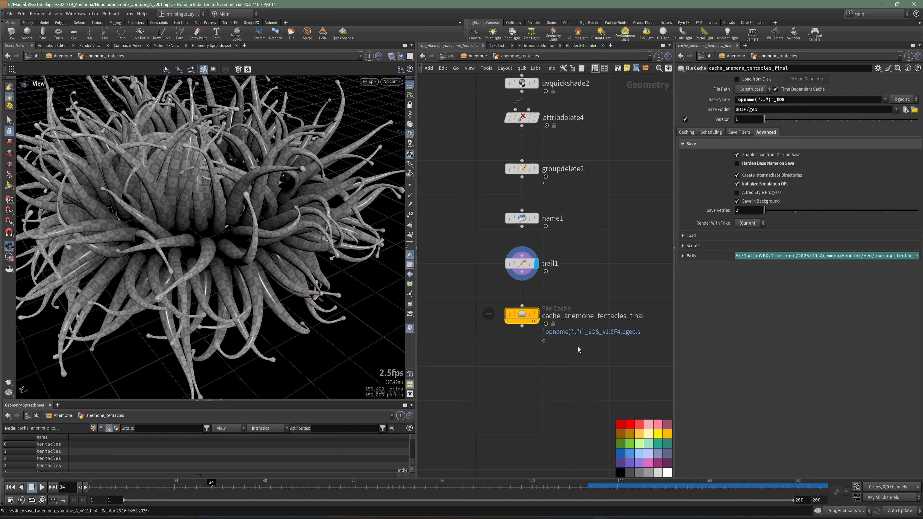
Step: Add a Null node below the File Cache node and connect it to the cache's output
{"action": "key", "text": "Tab"}
{"action": "type", "text": "nu"}
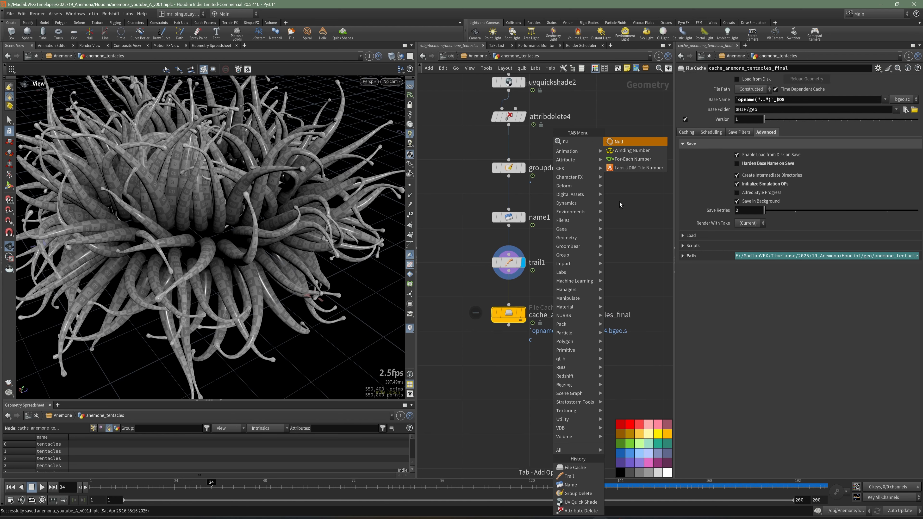
{"action": "left_click", "coordinate": [626, 143]}
{"action": "left_click", "coordinate": [509, 339]}
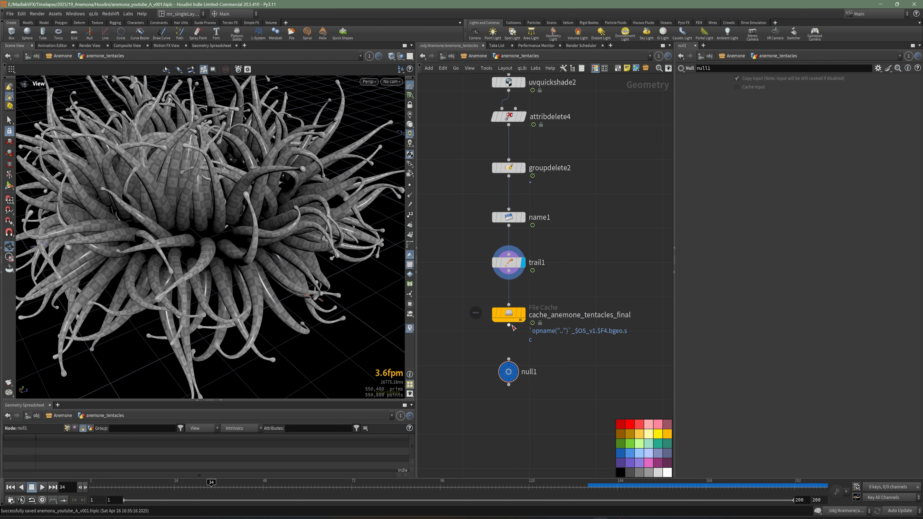
{"action": "left_click_drag", "start_coordinate": [509, 325], "coordinate": [509, 359]}
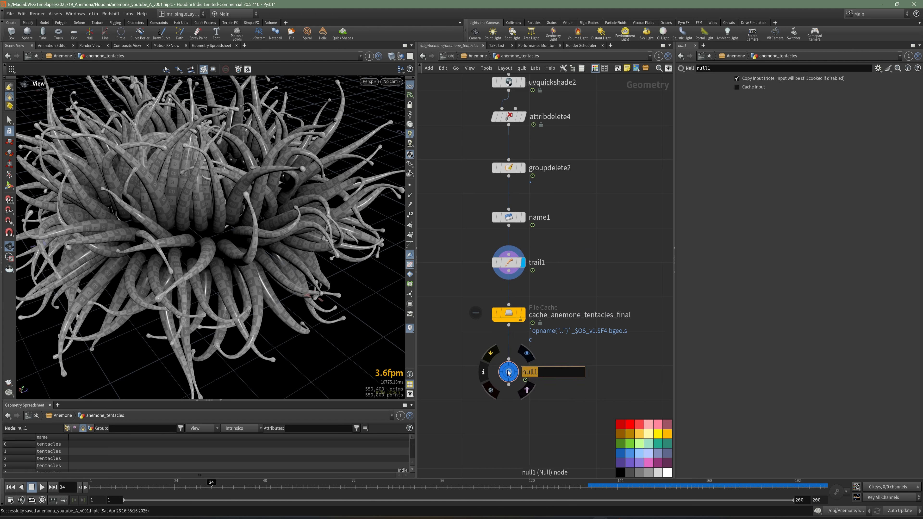
Step: Rename the Null node as OUT_ANEMONE and color it black
{"action": "type", "text": "OUT_ANEMONE"}
{"action": "key", "text": "Return"}
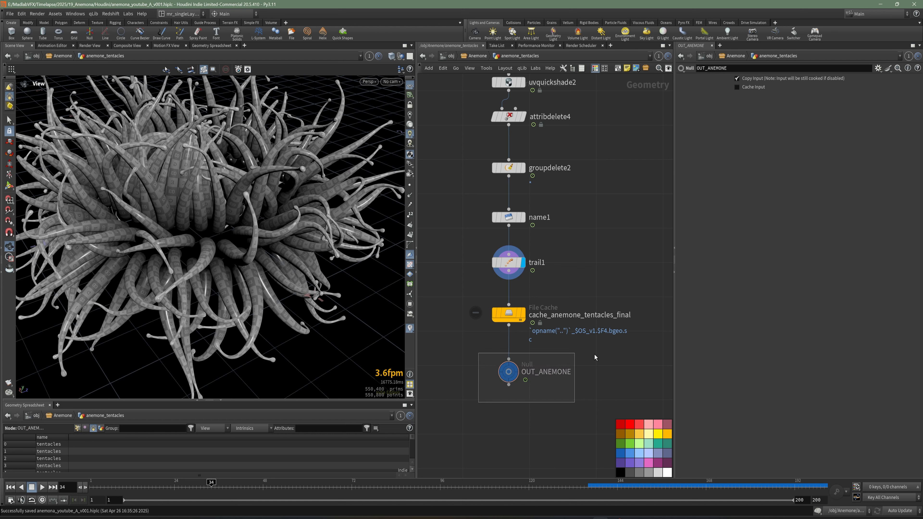
{"action": "middle_click_drag", "start_coordinate": [587, 357], "coordinate": [572, 338]}
{"action": "left_click", "coordinate": [622, 475]}
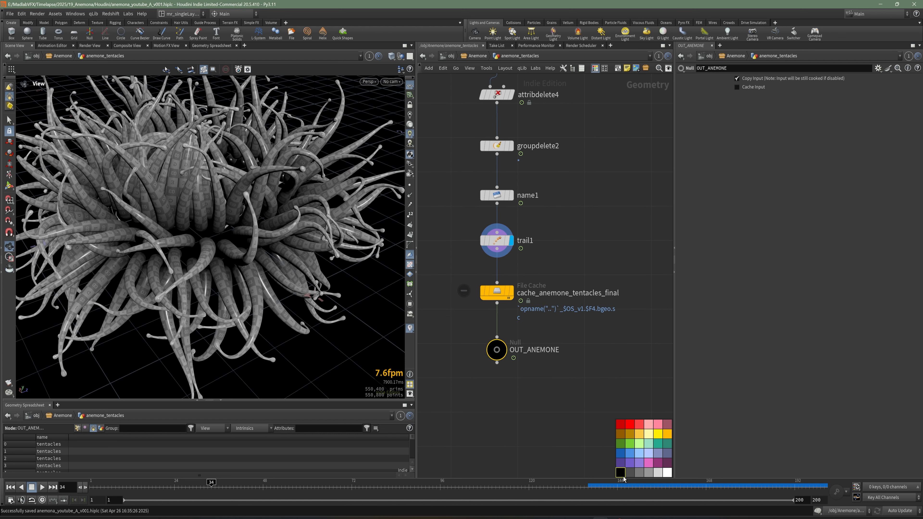
Step: Make room between the Trail and File Cache nodes by moving the cache and Null down and the Trail slightly up
{"action": "left_click", "coordinate": [555, 311]}
{"action": "middle_click_drag", "start_coordinate": [569, 270], "coordinate": [574, 293]}
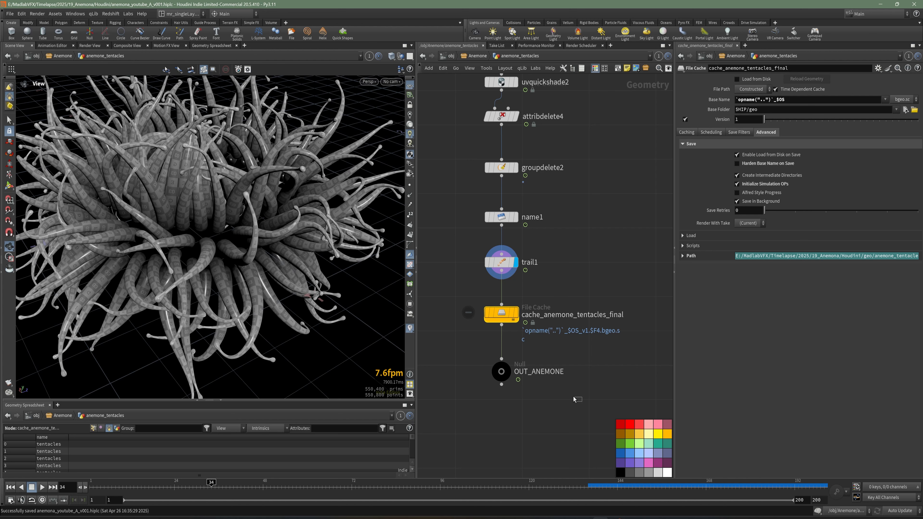
{"action": "left_click_drag", "start_coordinate": [502, 313], "coordinate": [502, 361], "text": "shift"}
{"action": "left_click", "coordinate": [510, 268]}
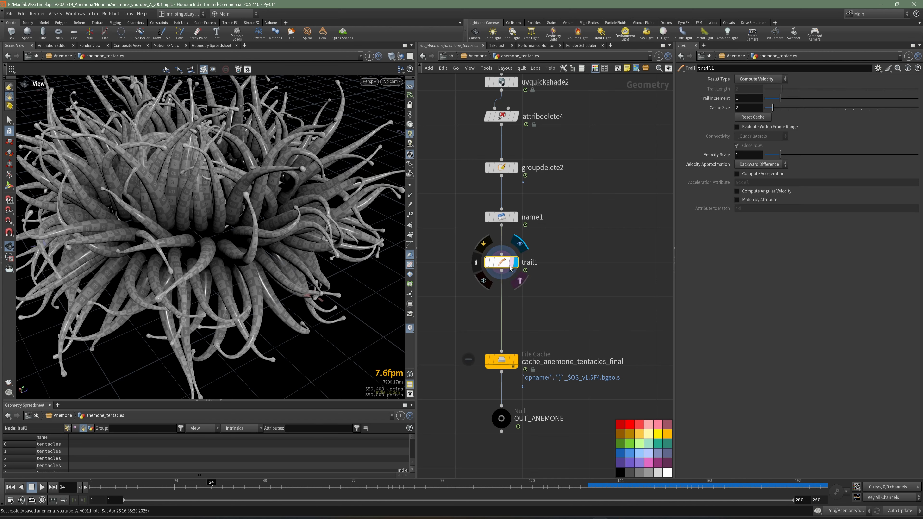
{"action": "left_click_drag", "start_coordinate": [510, 268], "coordinate": [491, 257]}
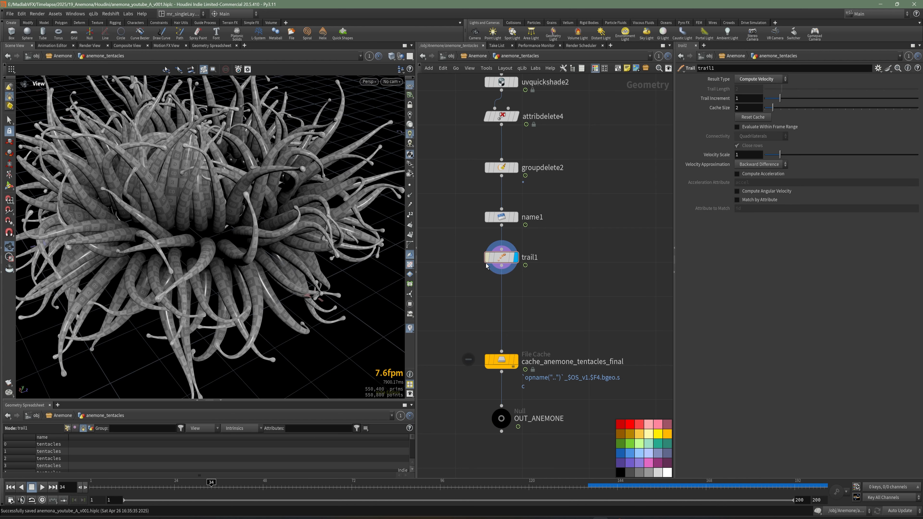
Step: Switch to MPlay and play the rendered anemone preview to examine the speed of the tentacle motion, then minimize it
{"action": "left_click_drag", "start_coordinate": [254, 252], "coordinate": [234, 256]}
{"action": "mouse_move", "coordinate": [680, 518]}
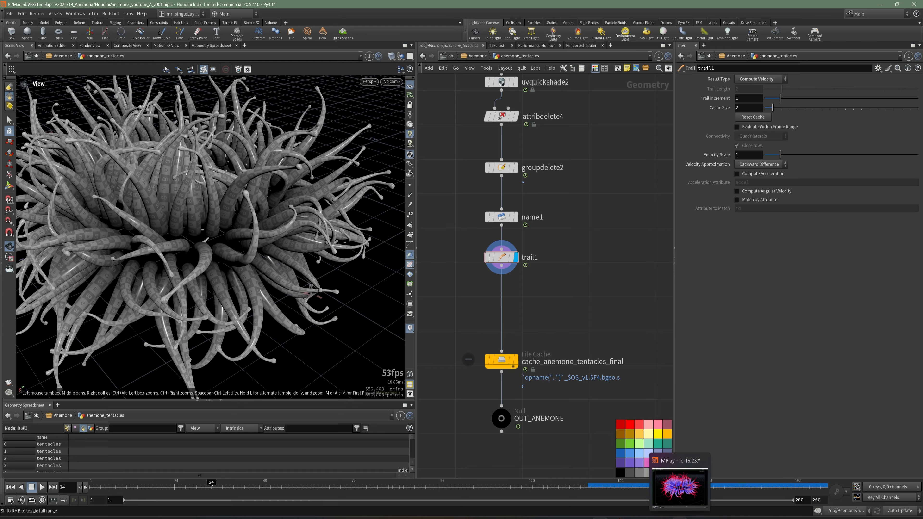
{"action": "left_click", "coordinate": [680, 489]}
{"action": "left_click", "coordinate": [216, 419]}
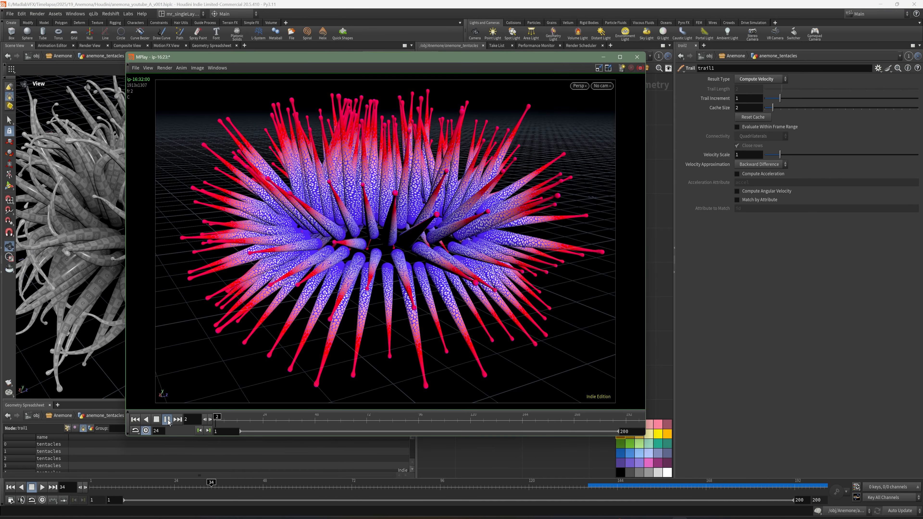
{"action": "left_click", "coordinate": [167, 419]}
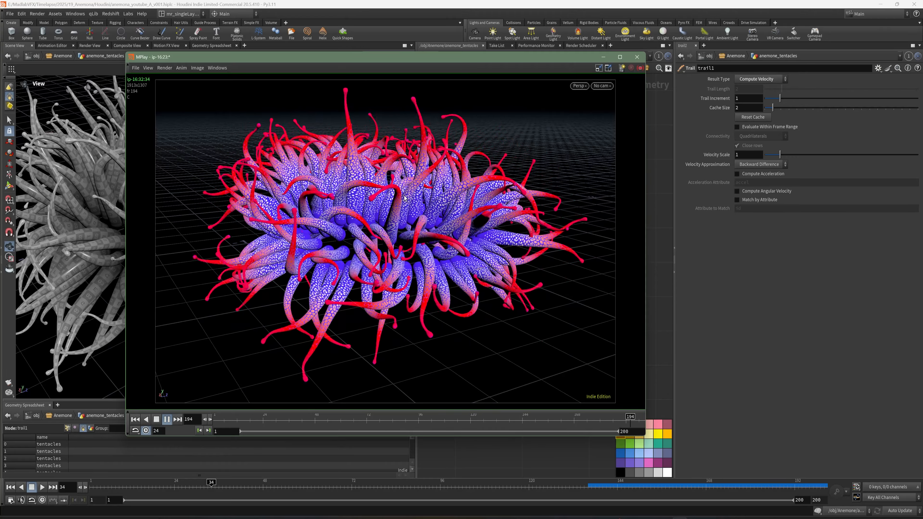
{"action": "left_click", "coordinate": [166, 421]}
{"action": "left_click", "coordinate": [603, 57]}
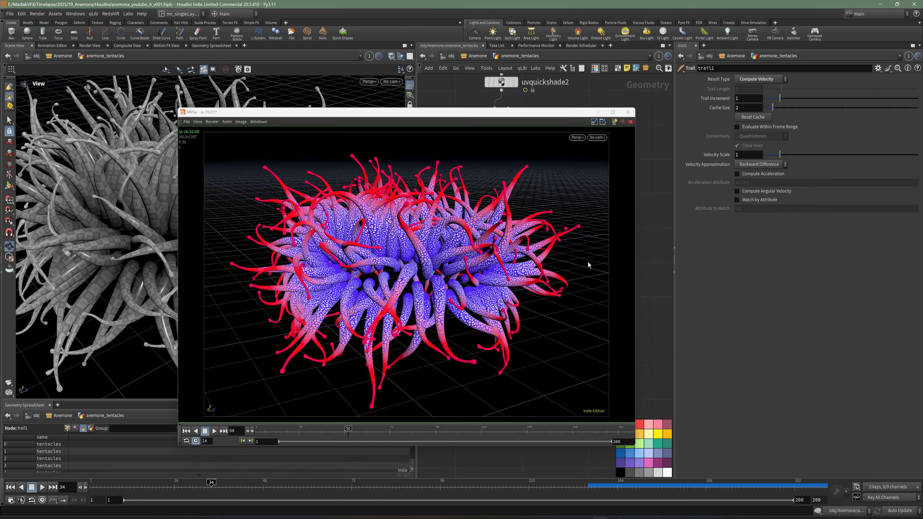
Step: Insert a Retime node into the wire between the Trail and File Cache nodes
{"action": "key", "text": "Tab"}
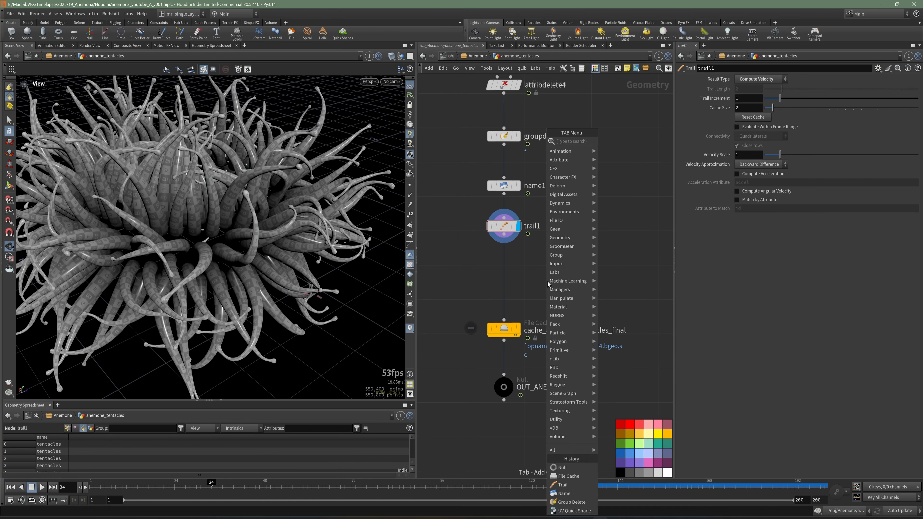
{"action": "type", "text": "ret"}
{"action": "left_click", "coordinate": [618, 142]}
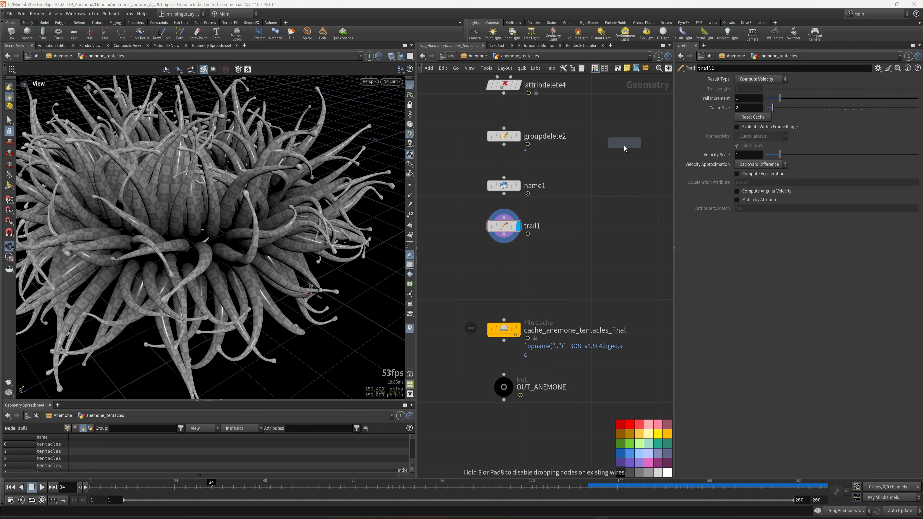
{"action": "left_click", "coordinate": [508, 280]}
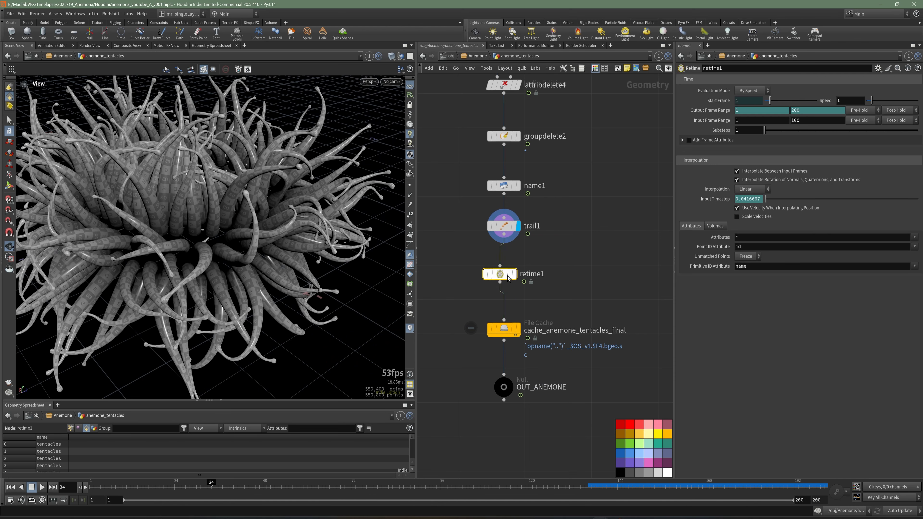
{"action": "scroll", "coordinate": [543, 291], "scroll_direction": "down", "scroll_amount": 2}
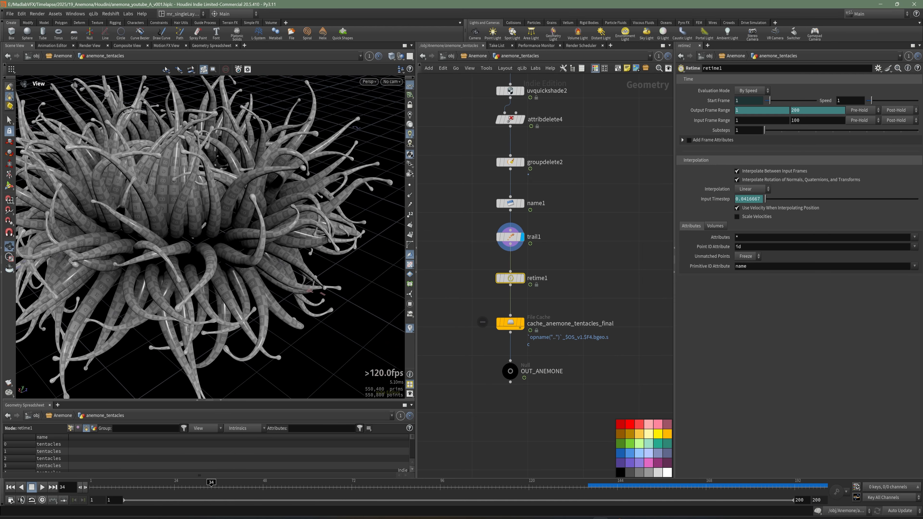
Step: Set the Retime node's speed to 0.8 and delete the channels on its Output Frame Range
{"action": "double_click", "coordinate": [850, 101]}
{"action": "type", "text": "0.8"}
{"action": "right_click", "coordinate": [719, 112]}
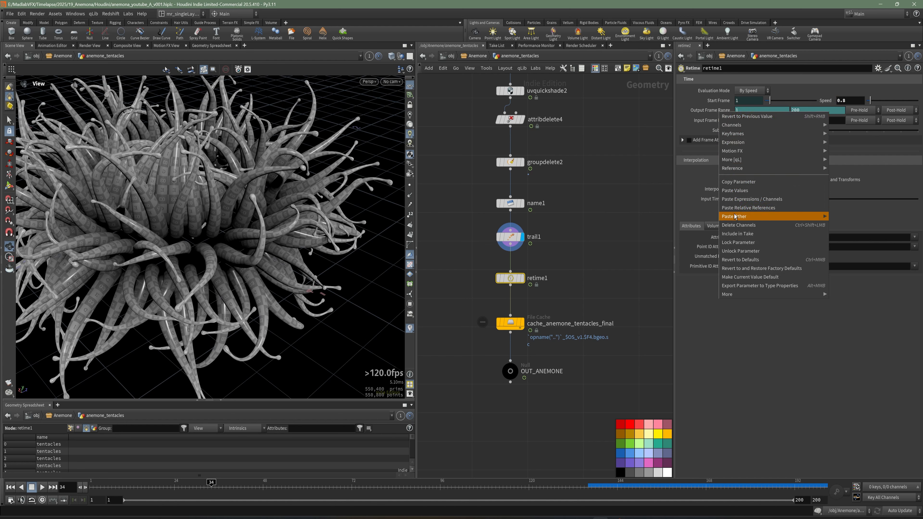
{"action": "left_click", "coordinate": [739, 225]}
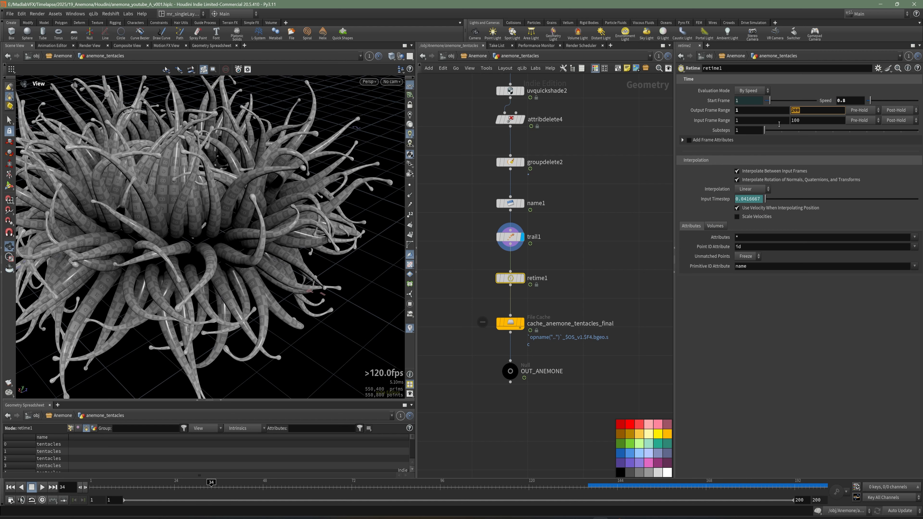
Step: Set the end frames of the Retime node's output and input frame ranges to 200
{"action": "key", "text": "Return"}
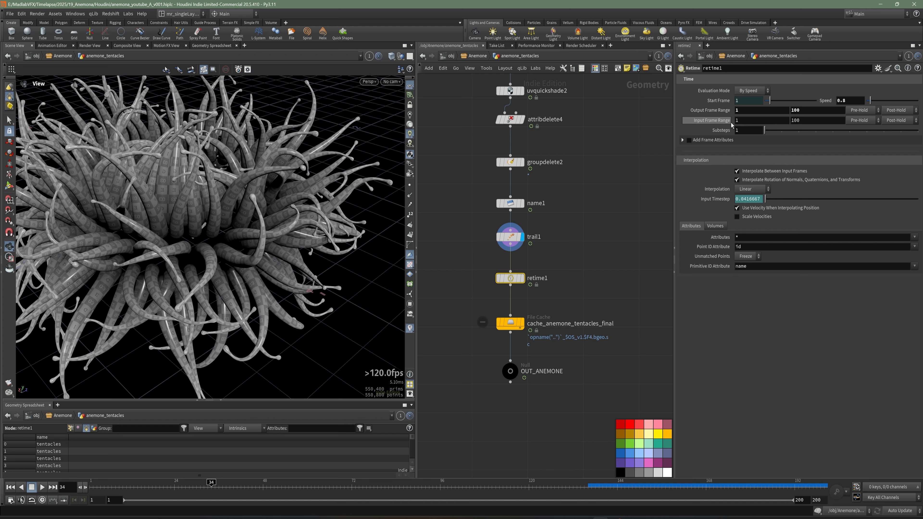
{"action": "left_click_drag", "start_coordinate": [806, 121], "coordinate": [779, 117]}
{"action": "key", "text": "Return"}
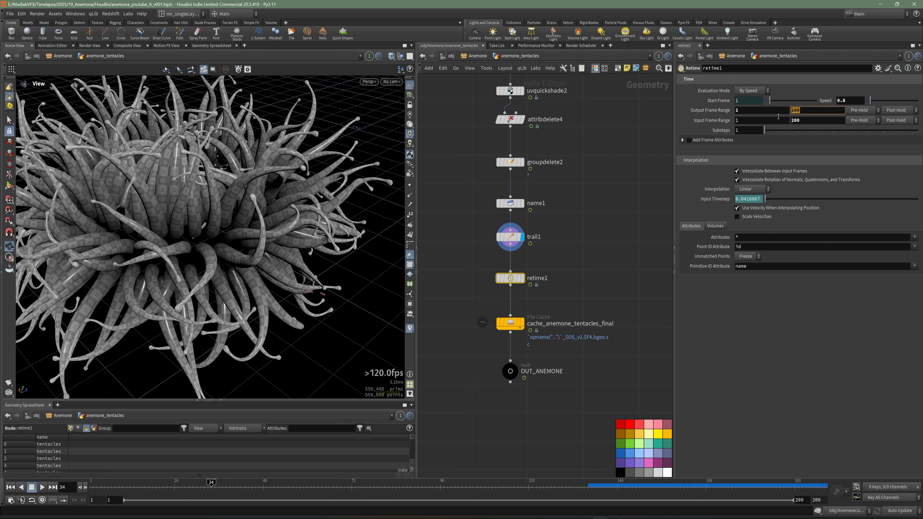
{"action": "type", "text": "200"}
{"action": "key", "text": "Return"}
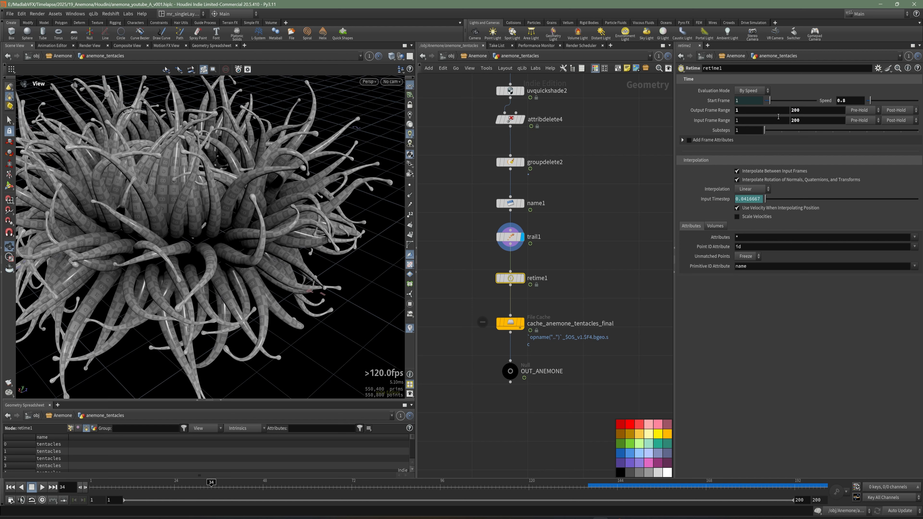
Step: Display the Retime node and scrub the timeline to frame 26 to check the slowed motion
{"action": "left_click", "coordinate": [522, 278]}
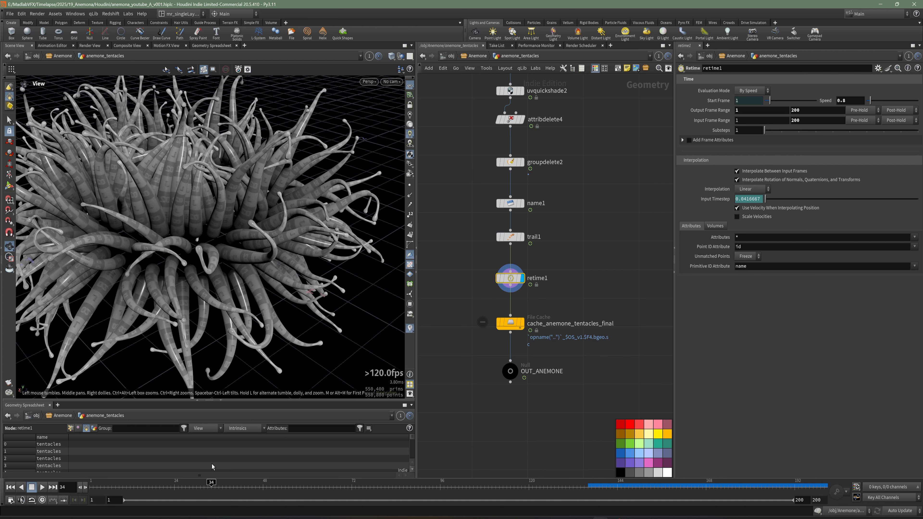
{"action": "left_click_drag", "start_coordinate": [165, 493], "coordinate": [192, 495]}
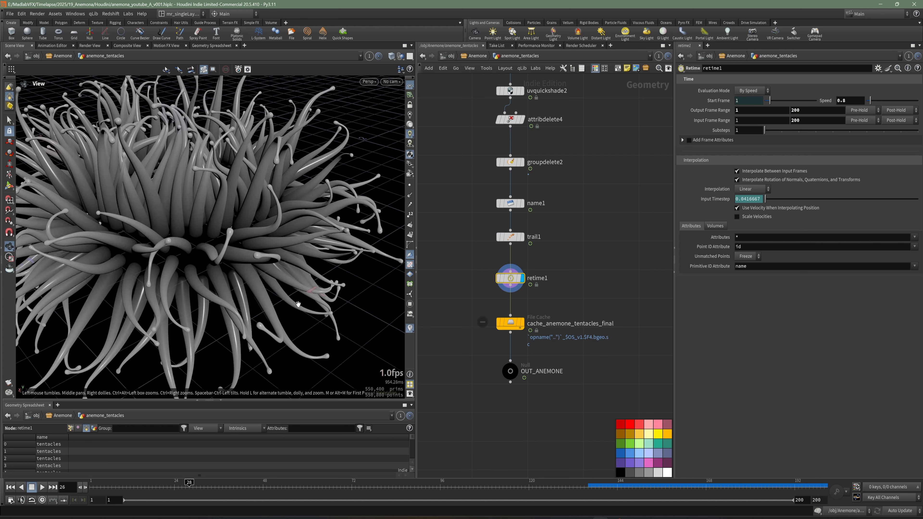
Step: Set the Retime node's interpolated attributes to P and check the UV pattern on the tentacles
{"action": "left_click_drag", "start_coordinate": [277, 242], "coordinate": [262, 242]}
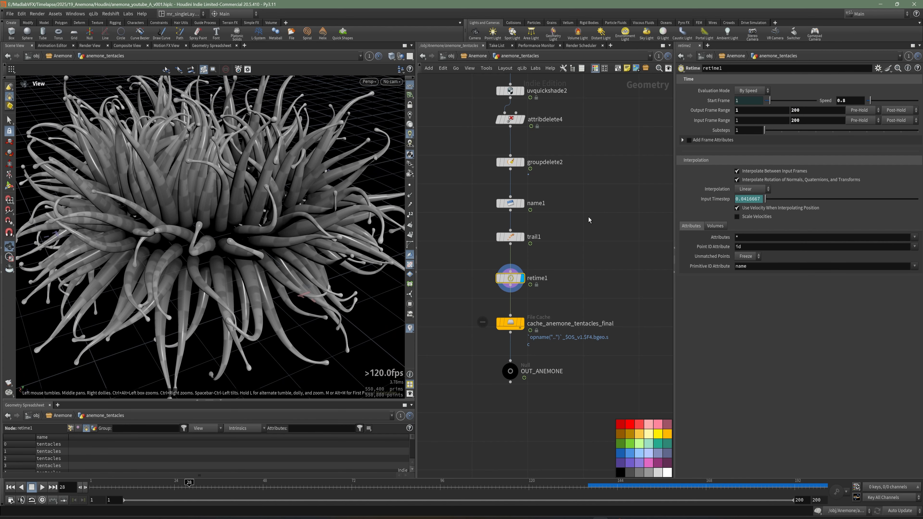
{"action": "scroll", "coordinate": [225, 209], "scroll_direction": "up", "scroll_amount": 5}
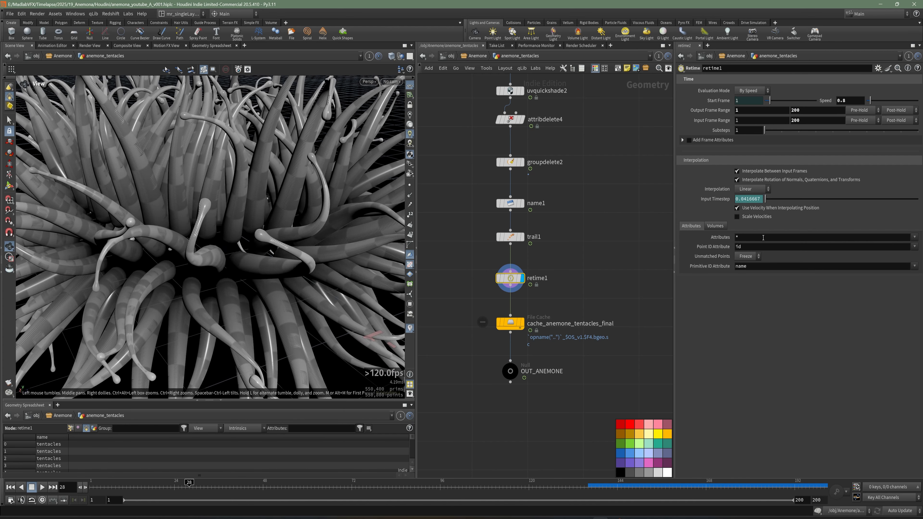
{"action": "left_click", "coordinate": [757, 242]}
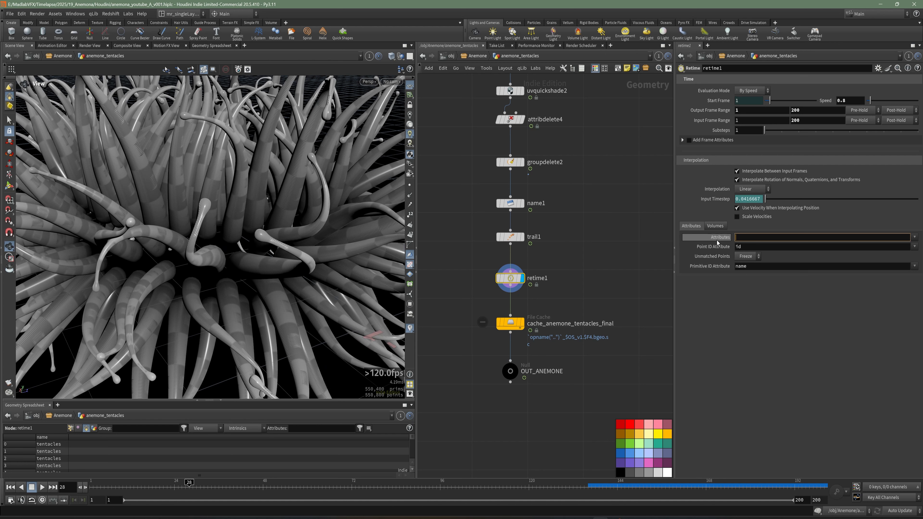
{"action": "mouse_move", "coordinate": [716, 242]}
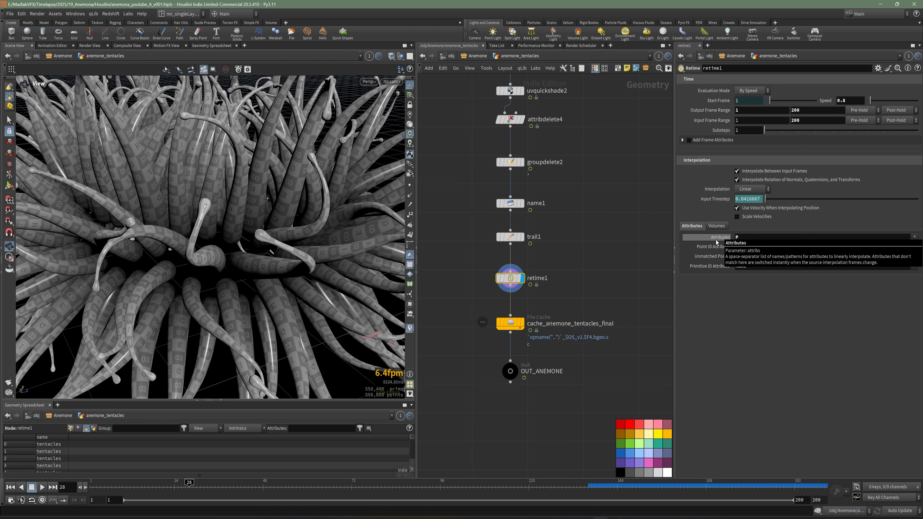
{"action": "left_click_drag", "start_coordinate": [215, 227], "coordinate": [246, 232]}
Step: Set the Retime node's interpolated attributes back to * and advance to frame 31 to compare the UV pattern on a tentacle tip
{"action": "left_click", "coordinate": [738, 237]}
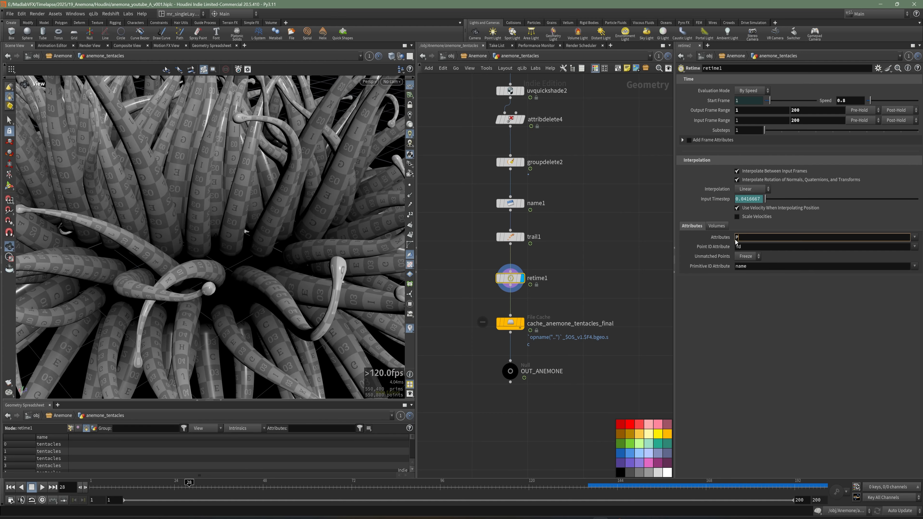
{"action": "key", "text": "Return"}
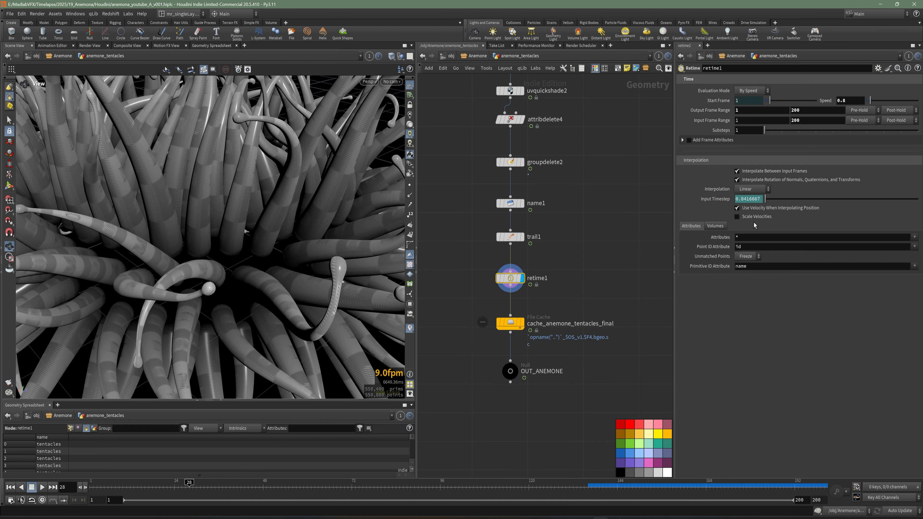
{"action": "scroll", "coordinate": [347, 228], "scroll_direction": "up", "scroll_amount": 5}
{"action": "left_click_drag", "start_coordinate": [347, 228], "coordinate": [331, 383]}
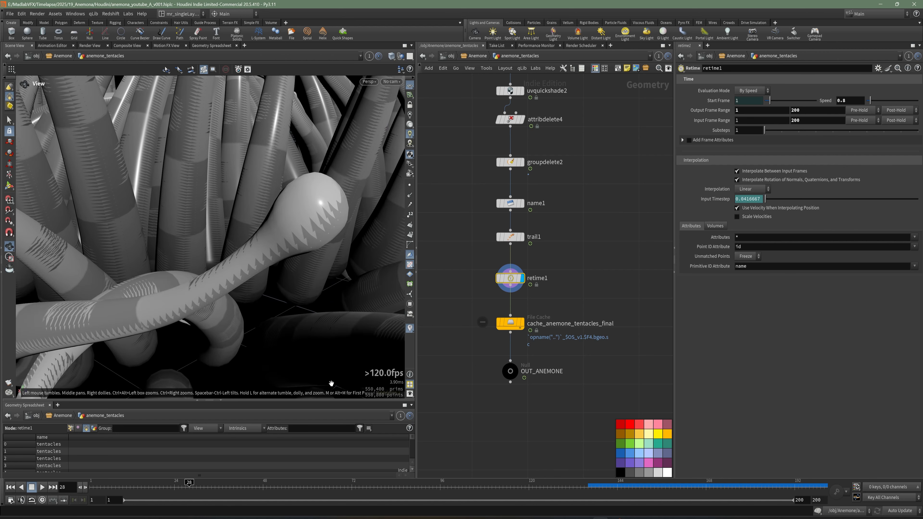
{"action": "key", "text": "Right"}
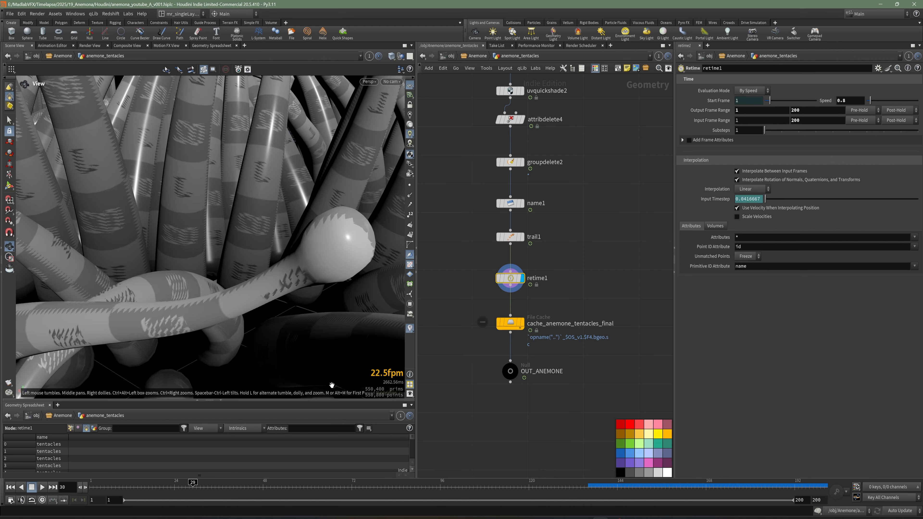
{"action": "key", "text": "Right"}
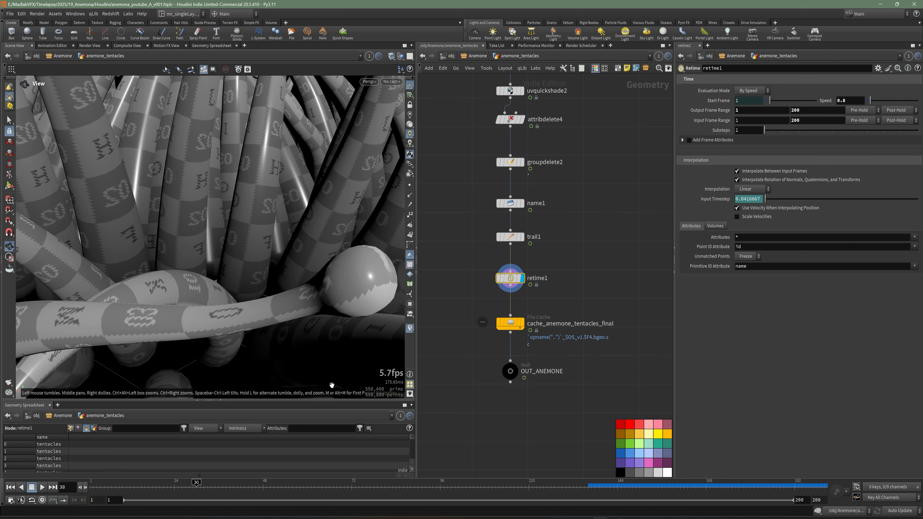
{"action": "key", "text": "Right"}
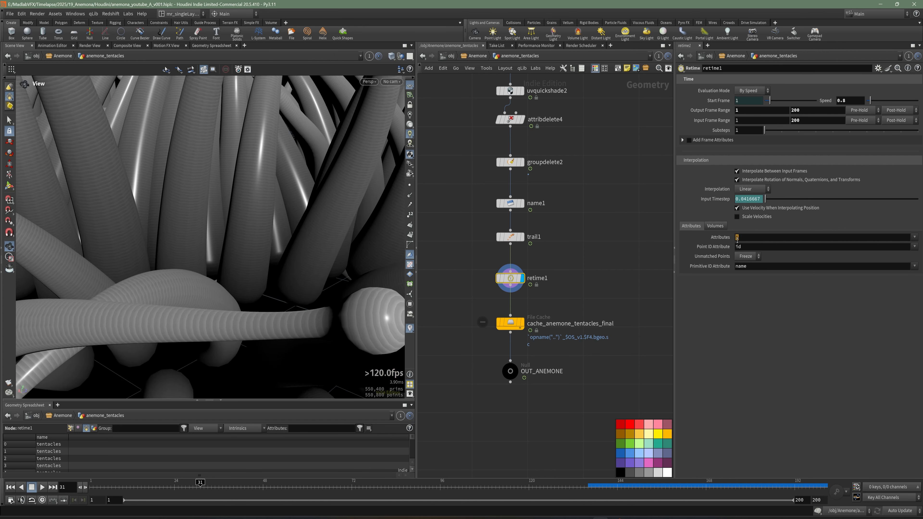
Step: Limit the Retime node's interpolated attributes to P and set its speed to 0.5
{"action": "left_click_drag", "start_coordinate": [748, 238], "coordinate": [720, 240]}
{"action": "key", "text": "Return"}
{"action": "right_click_drag", "start_coordinate": [262, 244], "coordinate": [163, 246]}
{"action": "left_click_drag", "start_coordinate": [163, 246], "coordinate": [171, 268]}
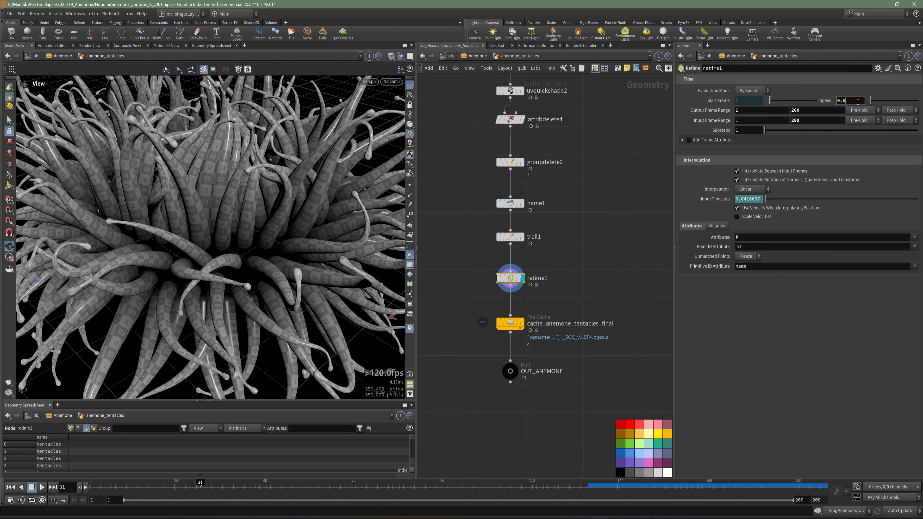
{"action": "right_click_drag", "start_coordinate": [280, 235], "coordinate": [251, 242]}
{"action": "left_click_drag", "start_coordinate": [250, 242], "coordinate": [265, 270]}
Step: Save the scene and make the cache_anemone_tentacles_final node load its geometry from disk
{"action": "left_click_drag", "start_coordinate": [581, 299], "coordinate": [491, 334]}
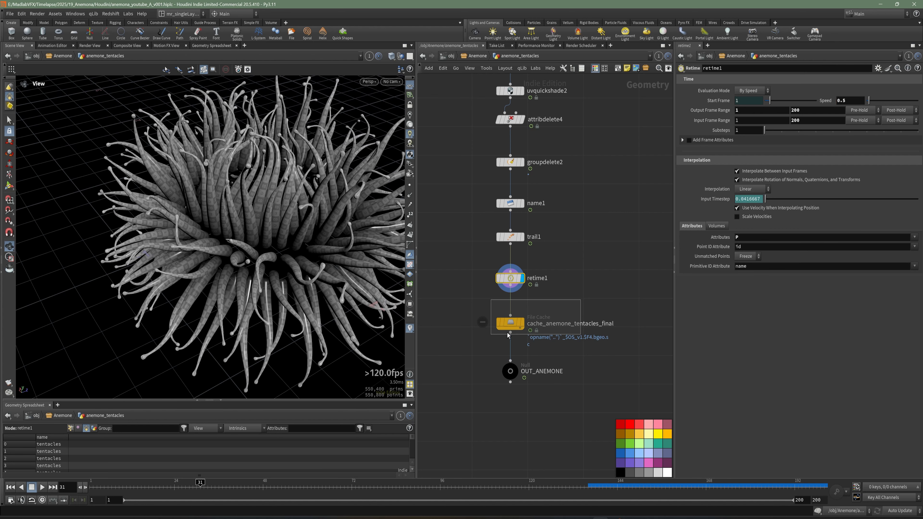
{"action": "key", "text": "ctrl+s"}
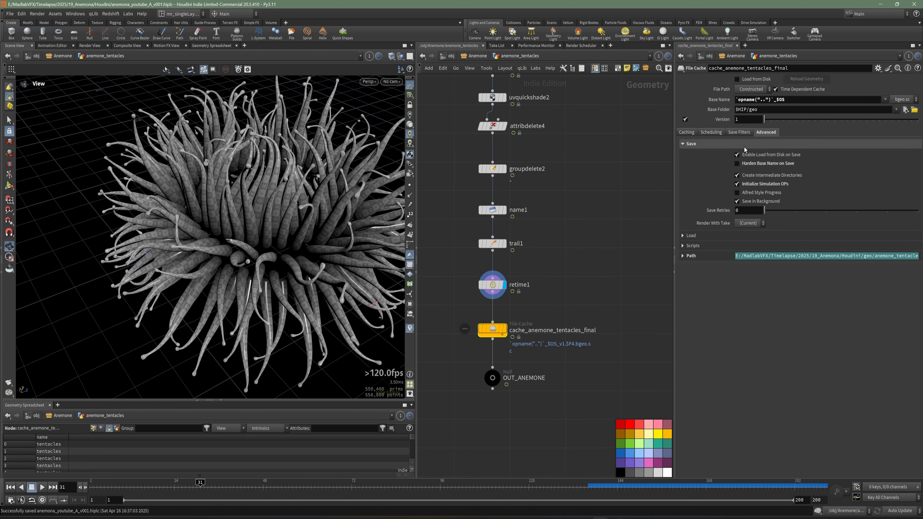
{"action": "left_click", "coordinate": [695, 134]}
{"action": "left_click", "coordinate": [738, 79]}
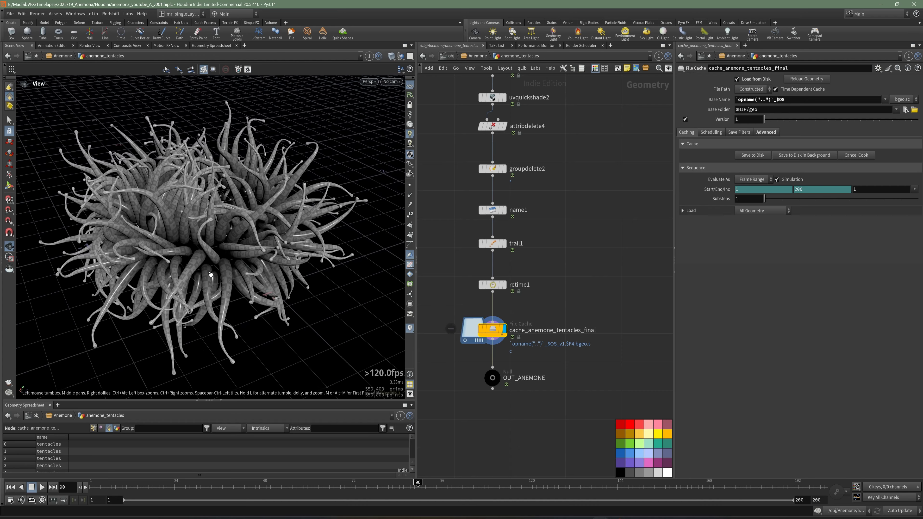
Step: Examine the cached anemone geometry from several angles at frame 90
{"action": "left_click_drag", "start_coordinate": [216, 271], "coordinate": [232, 265]}
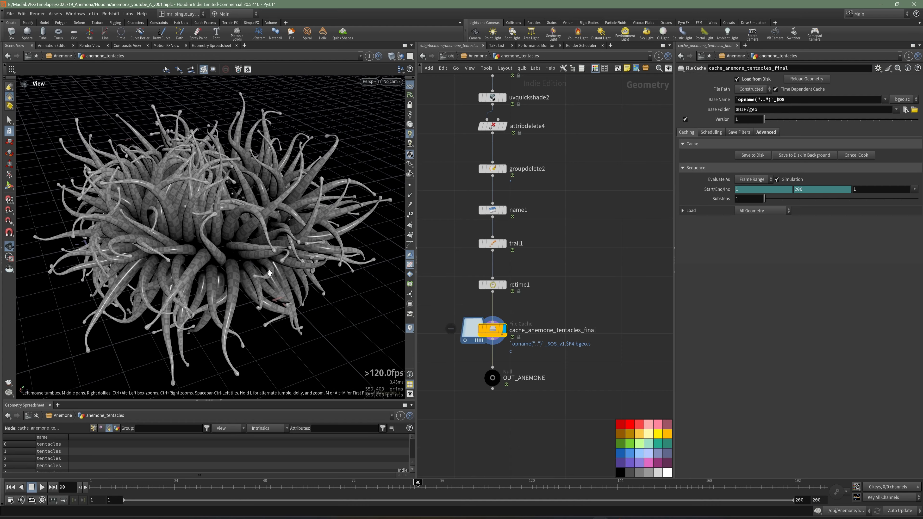
{"action": "right_click_drag", "start_coordinate": [270, 273], "coordinate": [211, 287]}
{"action": "left_click_drag", "start_coordinate": [211, 287], "coordinate": [218, 273]}
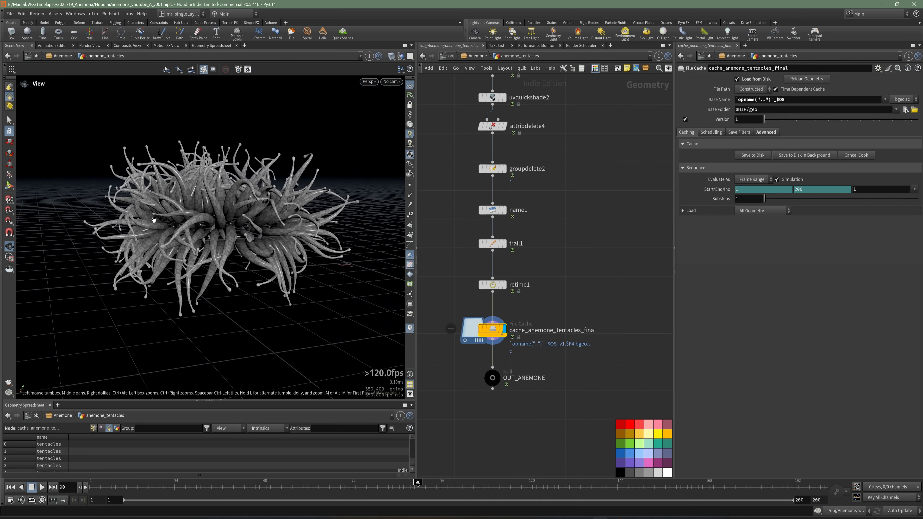
{"action": "left_click_drag", "start_coordinate": [282, 309], "coordinate": [277, 302]}
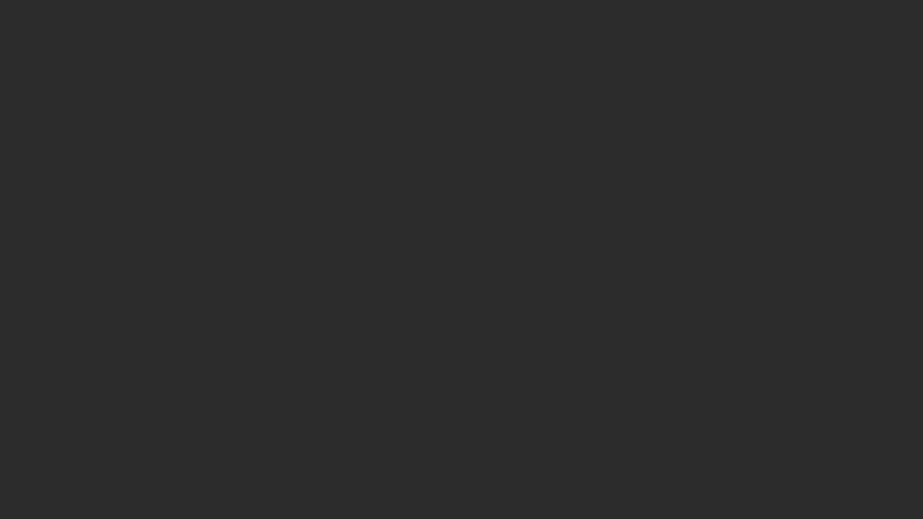
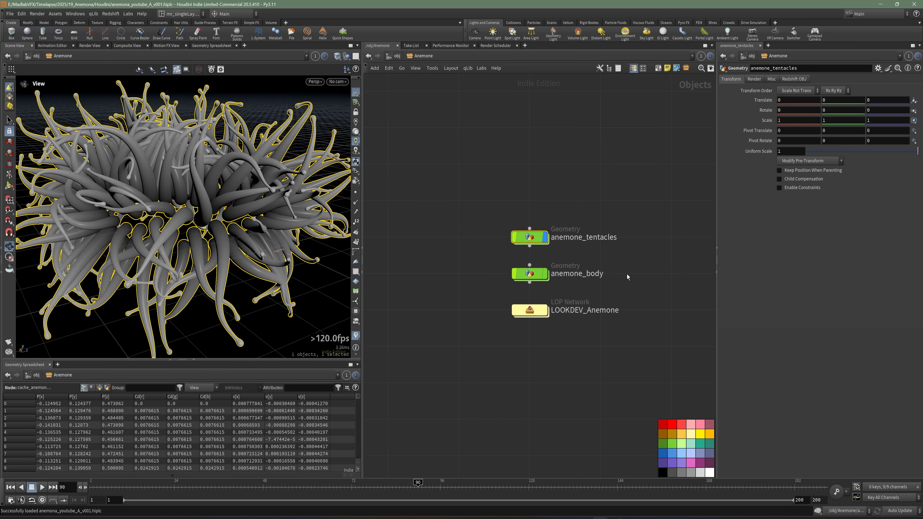
Step: Set the OUT_ANEMONE null as the displayed node in the anemone_tentacles network and return to the object level
{"action": "double_click", "coordinate": [529, 237]}
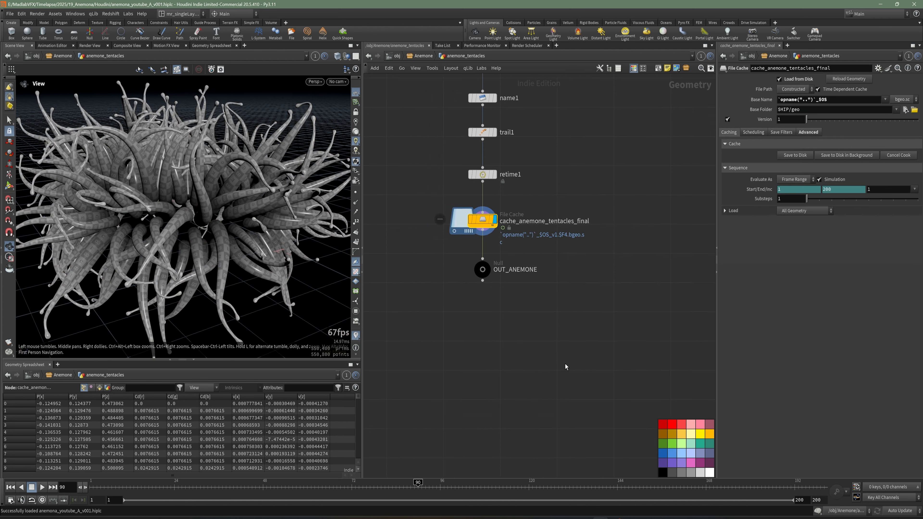
{"action": "scroll", "coordinate": [447, 273], "scroll_direction": "up", "scroll_amount": 2}
{"action": "left_click", "coordinate": [505, 266]}
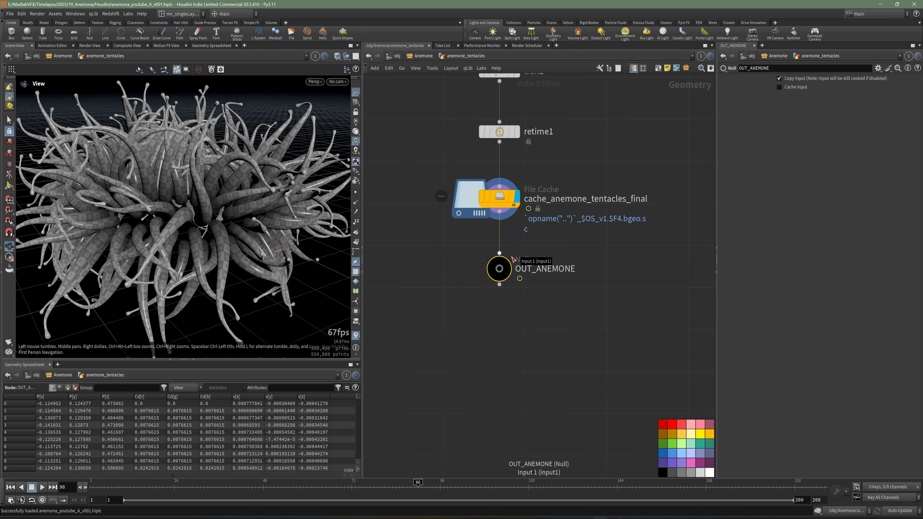
{"action": "key", "text": "u"}
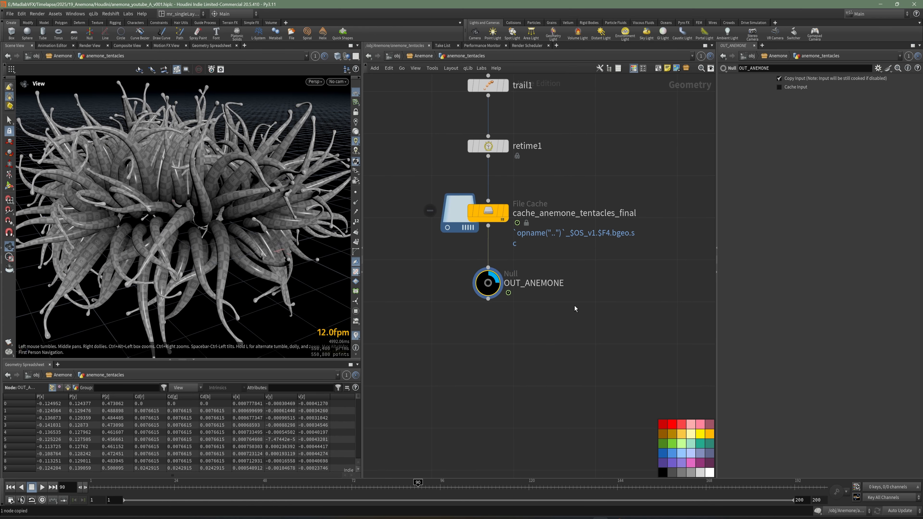
{"action": "left_click", "coordinate": [589, 296]}
{"action": "middle_click_drag", "start_coordinate": [589, 296], "coordinate": [566, 296]}
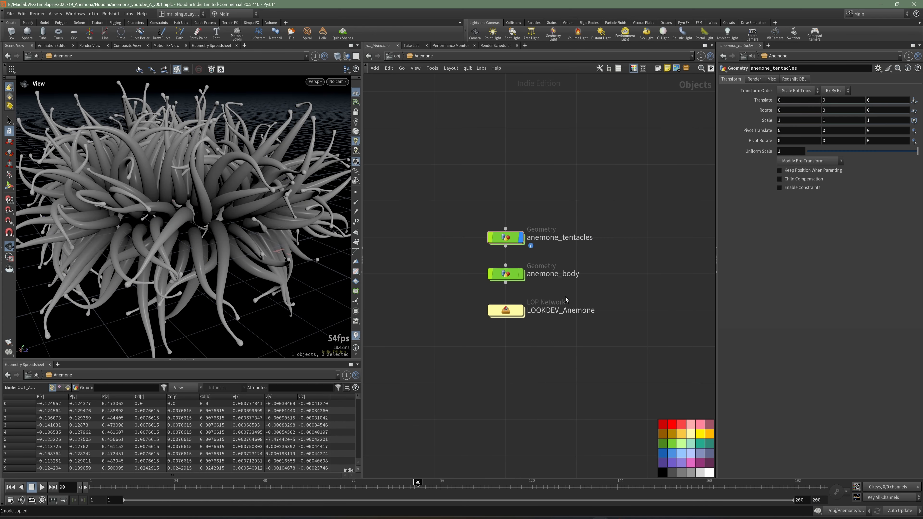
Step: Add an Object Merge node inside the empty anemone_body network
{"action": "double_click", "coordinate": [506, 275]}
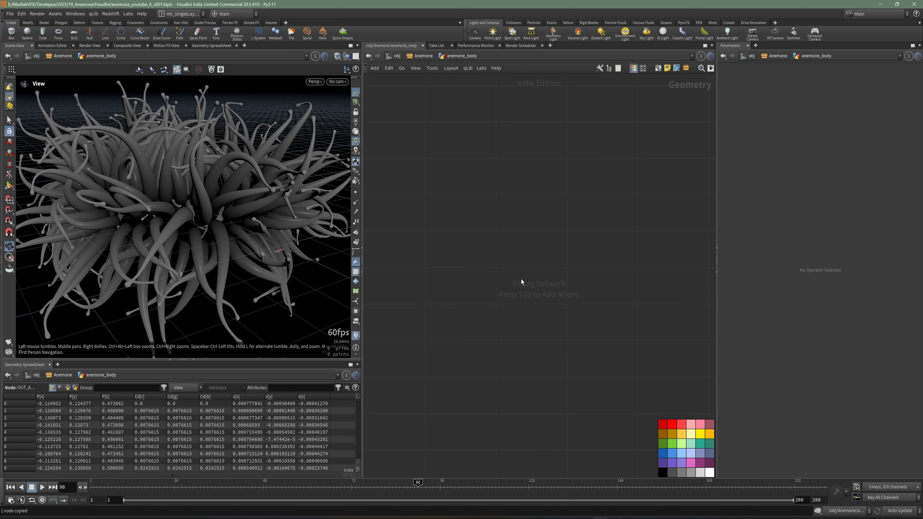
{"action": "key", "text": "Tab"}
{"action": "type", "text": "obj"}
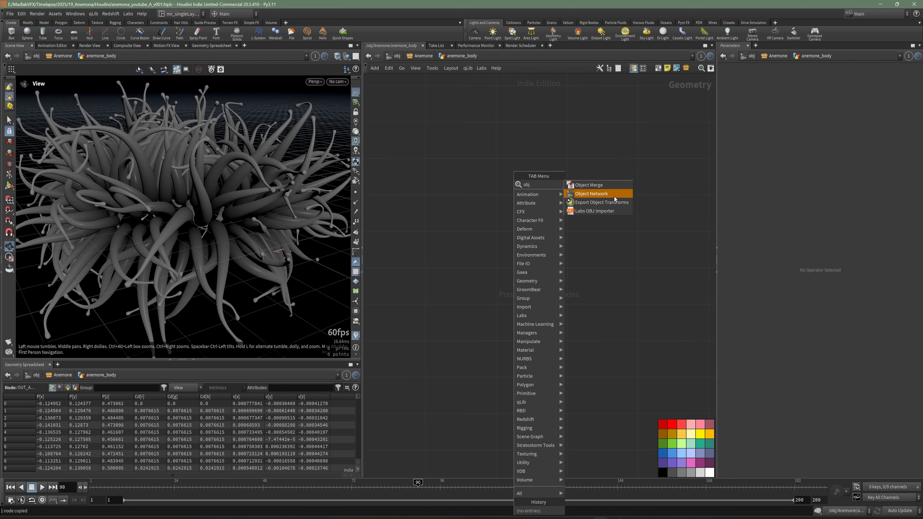
{"action": "left_click", "coordinate": [589, 185]}
{"action": "left_click", "coordinate": [497, 195]}
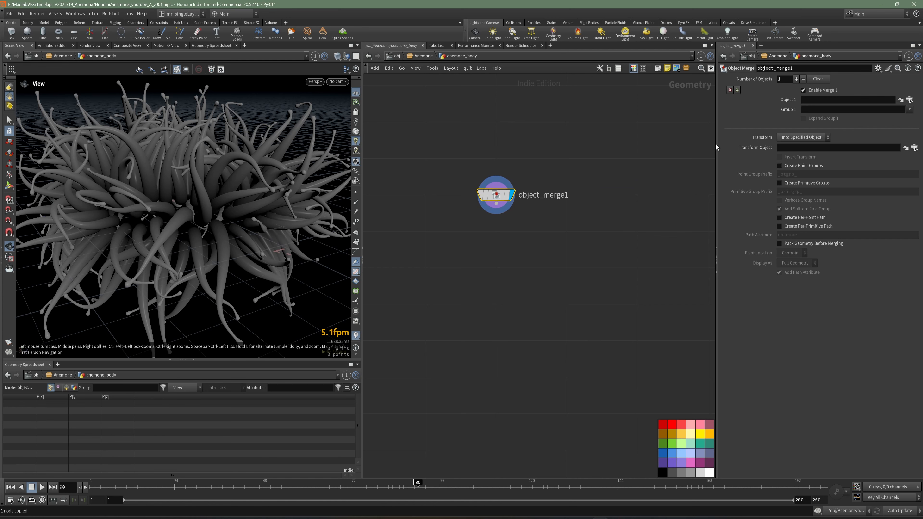
Step: Set Object 1 of the Object Merge node to /obj/Anemone/anemone_tentacles/OUT_ANEMONE
{"action": "left_click_drag", "start_coordinate": [717, 146], "coordinate": [571, 148]}
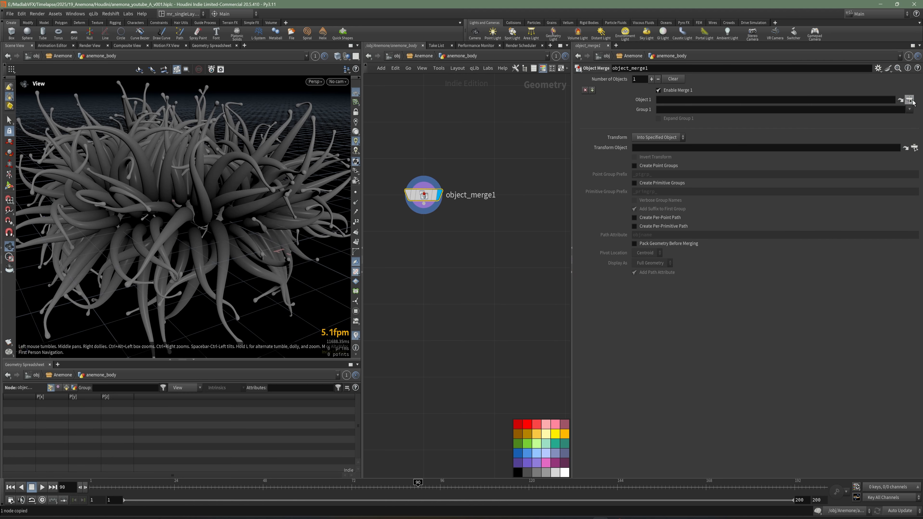
{"action": "left_click", "coordinate": [910, 99]}
{"action": "left_click", "coordinate": [846, 73]}
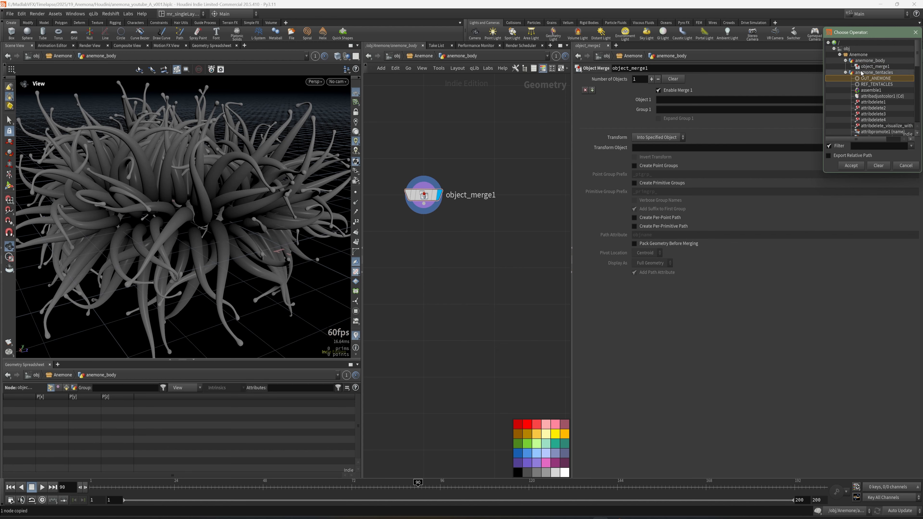
{"action": "left_click", "coordinate": [851, 166]}
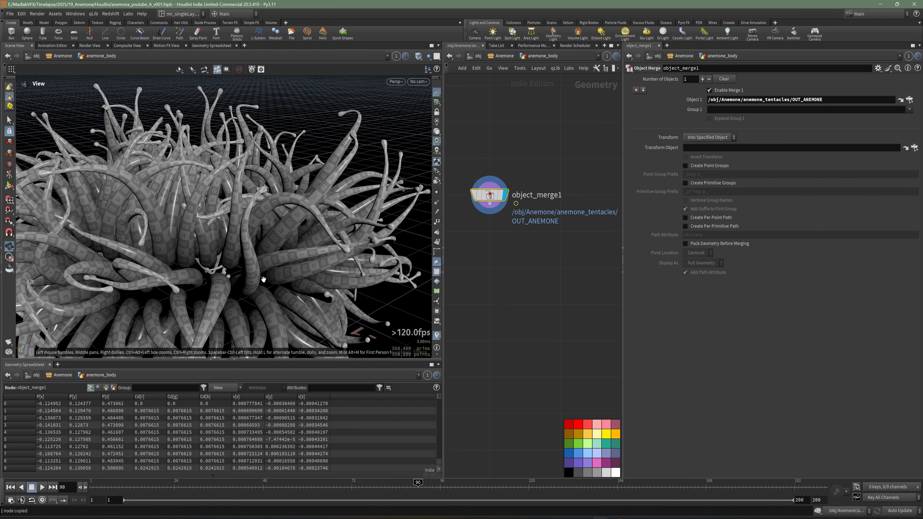
Step: Examine the merged anemone up close from several angles, focusing on where the tentacles meet at the base
{"action": "left_click_drag", "start_coordinate": [235, 275], "coordinate": [233, 306]}
{"action": "right_click_drag", "start_coordinate": [234, 306], "coordinate": [223, 193]}
{"action": "left_click_drag", "start_coordinate": [222, 193], "coordinate": [264, 196]}
{"action": "middle_click_drag", "start_coordinate": [264, 196], "coordinate": [343, 197]}
{"action": "left_click_drag", "start_coordinate": [343, 196], "coordinate": [245, 179]}
{"action": "right_click_drag", "start_coordinate": [245, 179], "coordinate": [204, 203]}
{"action": "left_click_drag", "start_coordinate": [204, 203], "coordinate": [185, 211]}
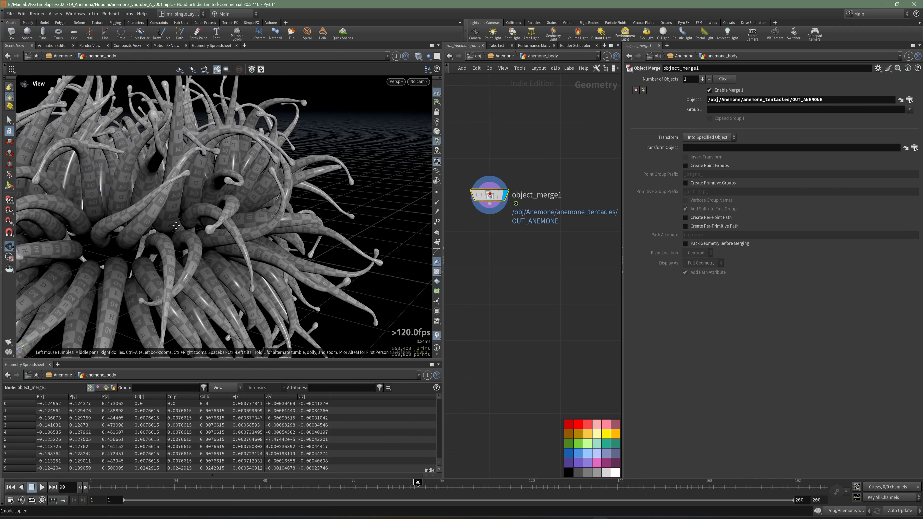
{"action": "right_click_drag", "start_coordinate": [185, 211], "coordinate": [212, 198]}
{"action": "mouse_move", "coordinate": [212, 198]}
{"action": "left_mouse_down"}
{"action": "mouse_move", "coordinate": [278, 198]}
{"action": "mouse_move", "coordinate": [209, 208]}
{"action": "left_mouse_up"}
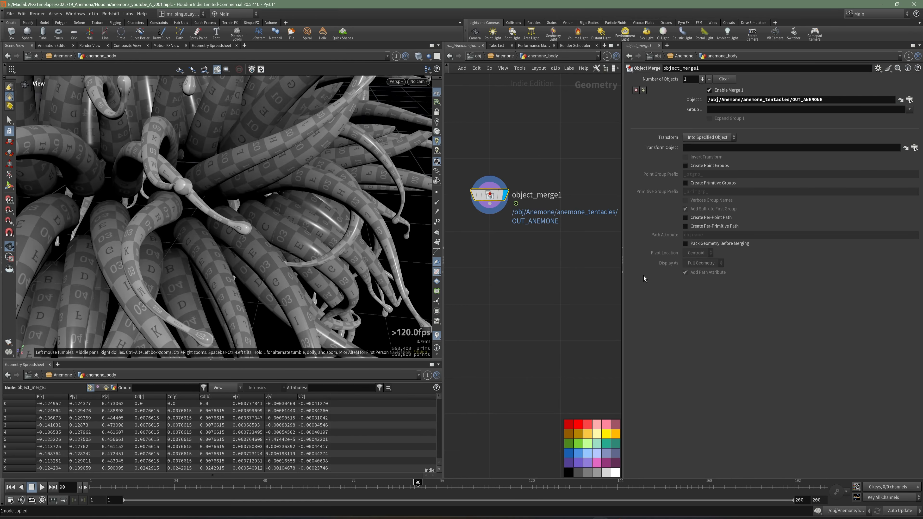
{"action": "middle_click_drag", "start_coordinate": [550, 248], "coordinate": [539, 261]}
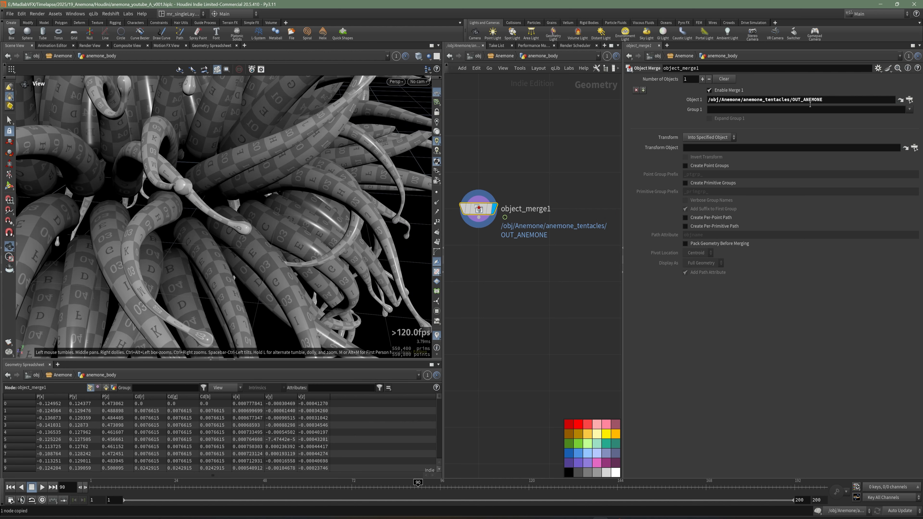
Step: Jump to the merged object's source network and insert a displayed Group Create node between transform1 and copytopoints1
{"action": "left_click", "coordinate": [901, 100]}
{"action": "scroll", "coordinate": [567, 288], "scroll_direction": "down", "scroll_amount": 6}
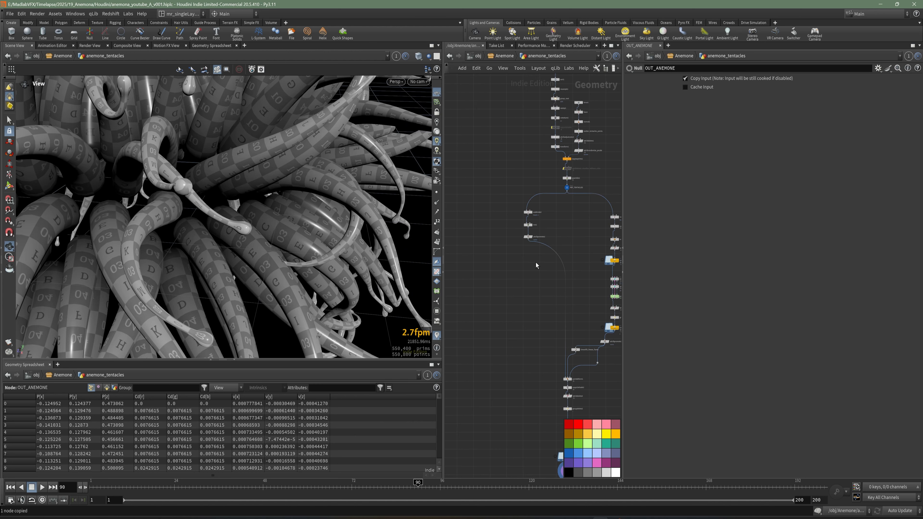
{"action": "scroll", "coordinate": [586, 280], "scroll_direction": "up", "scroll_amount": 5}
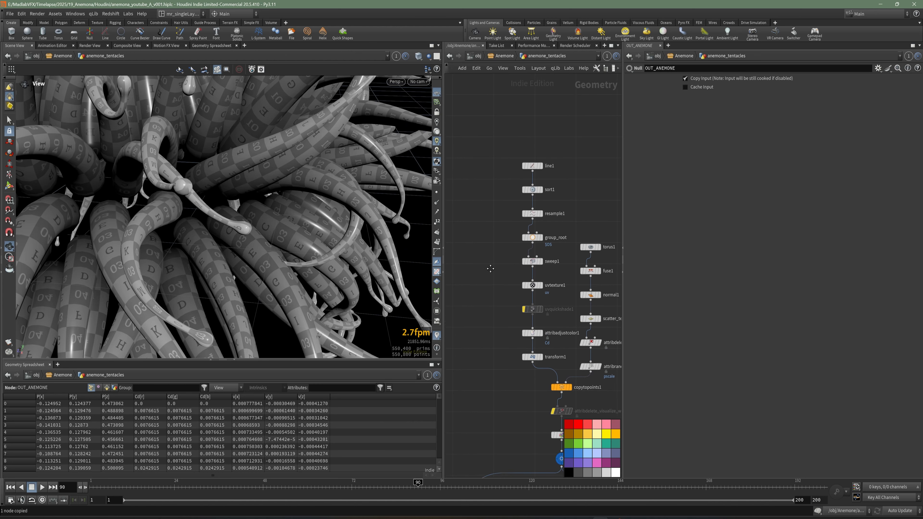
{"action": "middle_click_drag", "start_coordinate": [487, 339], "coordinate": [490, 324]}
{"action": "left_click_drag", "start_coordinate": [499, 333], "coordinate": [542, 127]}
{"action": "scroll", "coordinate": [535, 310], "scroll_direction": "up", "scroll_amount": 6}
{"action": "left_click_drag", "start_coordinate": [529, 345], "coordinate": [509, 295]}
{"action": "left_click", "coordinate": [520, 358]}
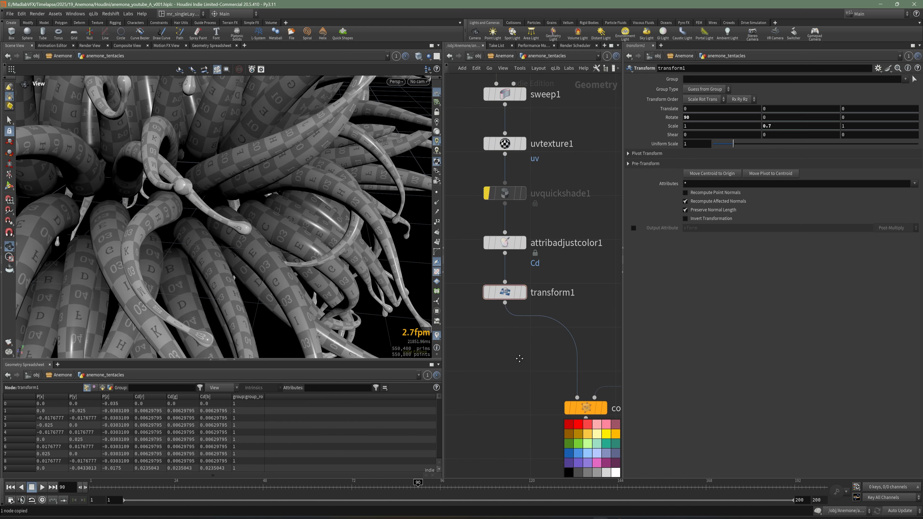
{"action": "scroll", "coordinate": [519, 358], "scroll_direction": "up", "scroll_amount": 1}
{"action": "middle_click_drag", "start_coordinate": [517, 352], "coordinate": [508, 315]}
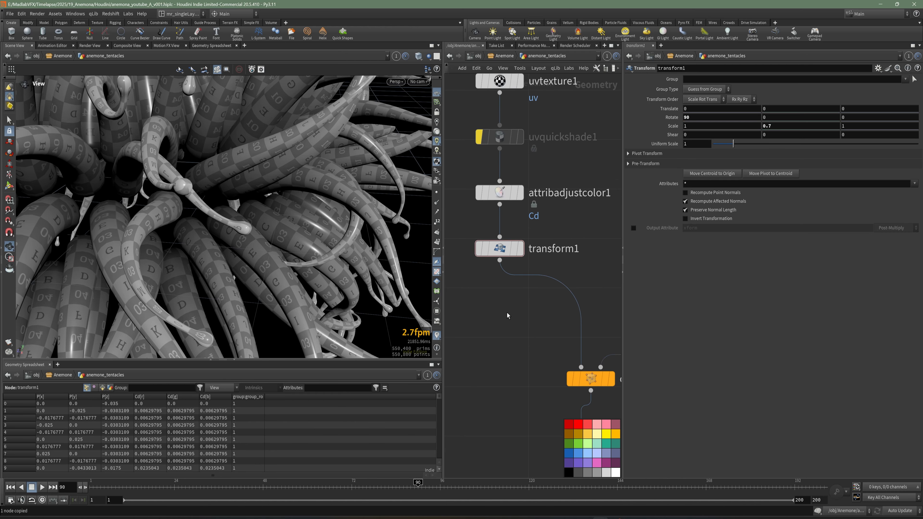
{"action": "key", "text": "Tab"}
{"action": "mouse_move", "coordinate": [532, 331]}
{"action": "left_click", "coordinate": [596, 194]}
{"action": "left_click", "coordinate": [543, 290]}
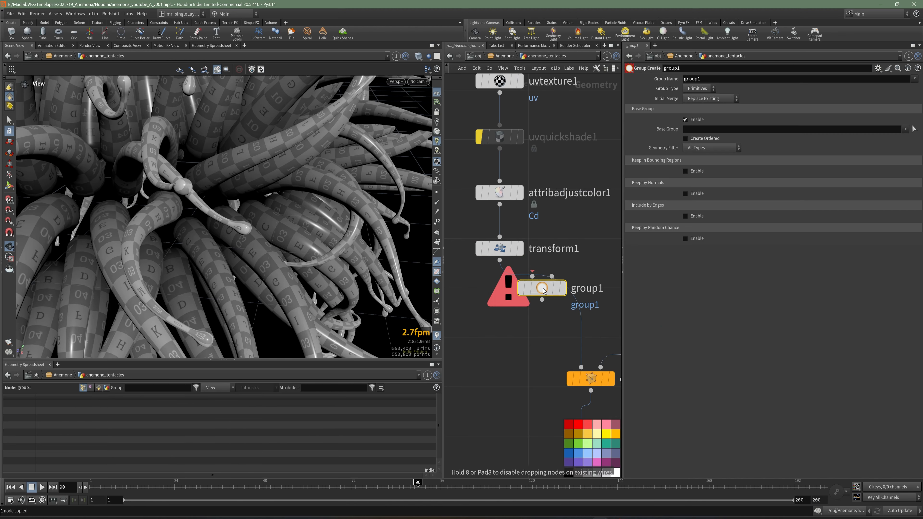
{"action": "left_click_drag", "start_coordinate": [543, 290], "coordinate": [516, 305]}
{"action": "left_click", "coordinate": [521, 302]}
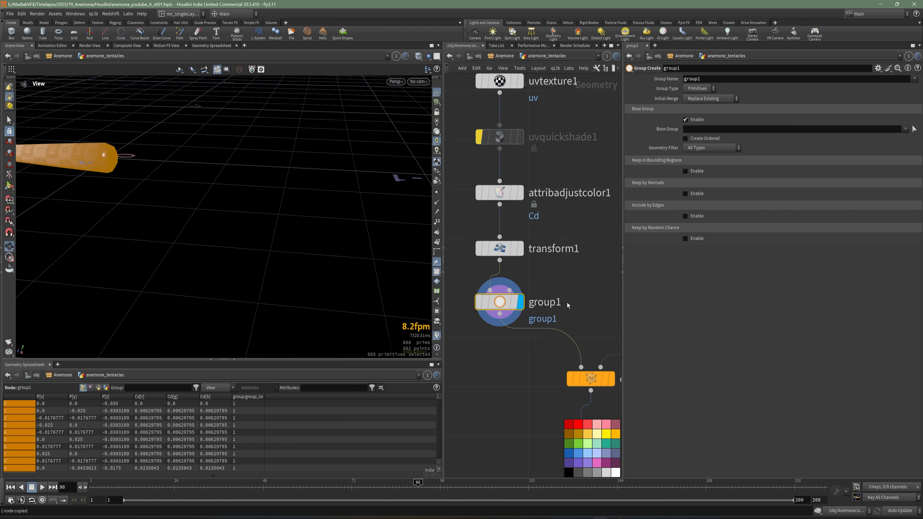
Step: Rename the new group node group_end_body and set its group name to $OS
{"action": "double_click", "coordinate": [545, 302]}
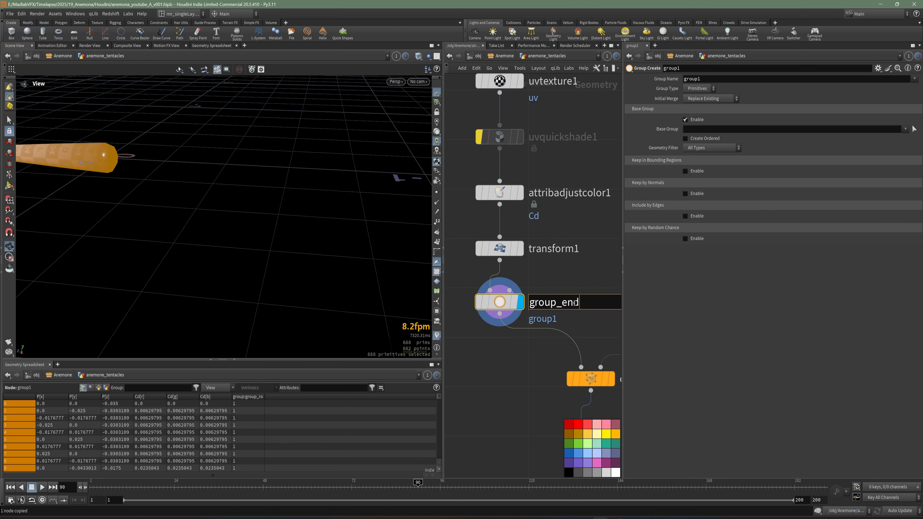
{"action": "type", "text": "_end_body"}
{"action": "key", "text": "Return"}
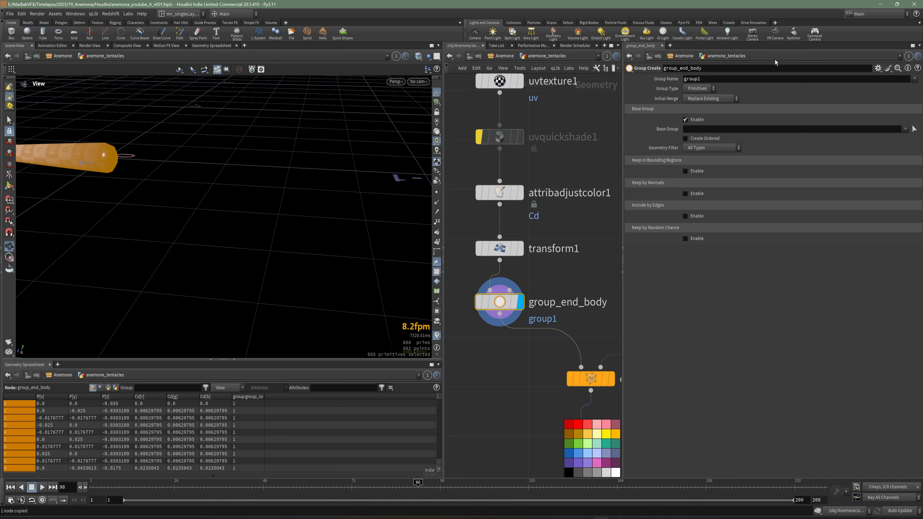
{"action": "type", "text": "$OS"}
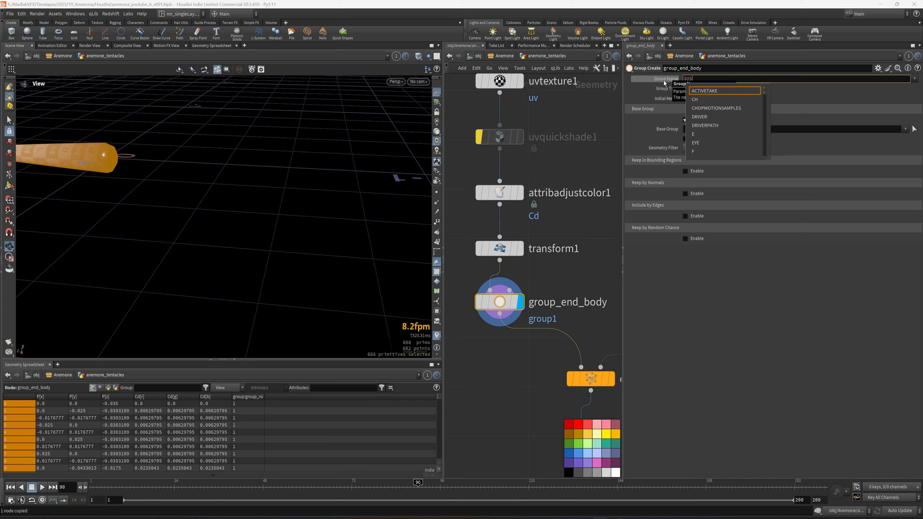
{"action": "key", "text": "Return"}
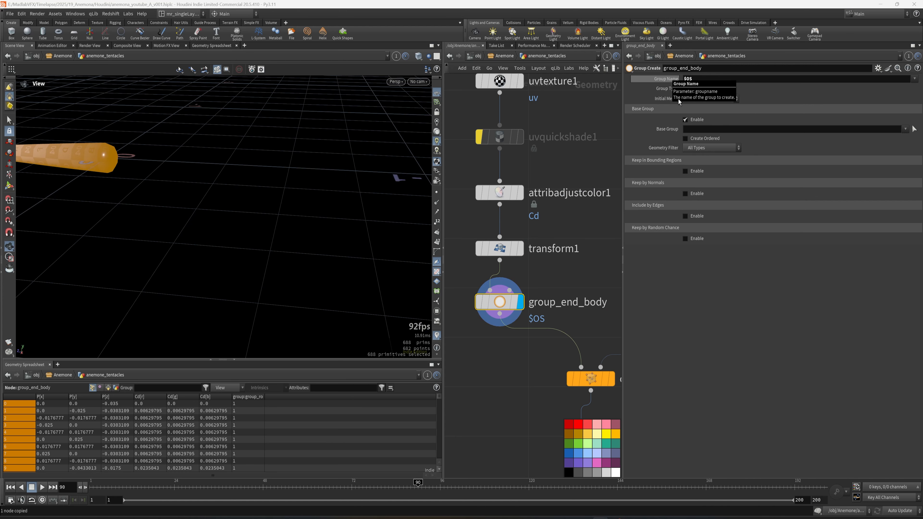
Step: Turn off the base group and keep primitives in a bounding box of size 0.1 at the tentacle's thick end
{"action": "left_click", "coordinate": [700, 121]}
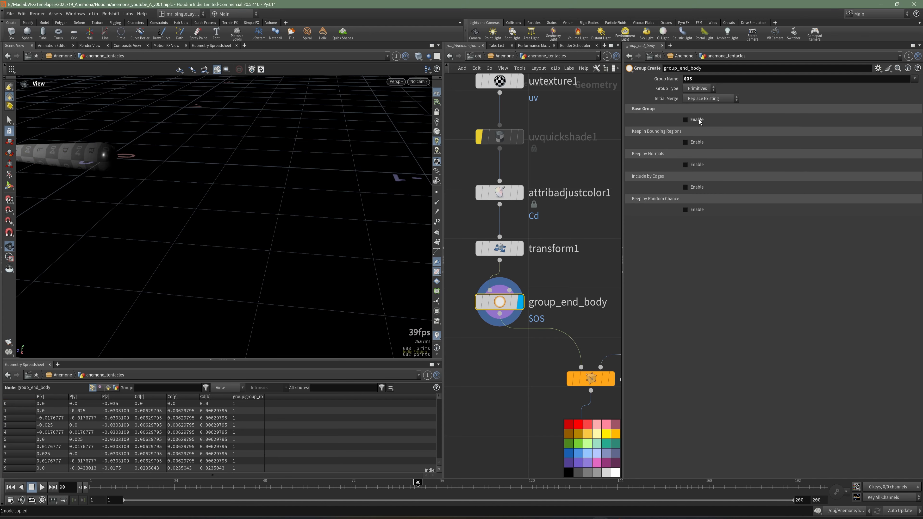
{"action": "left_click", "coordinate": [685, 142]}
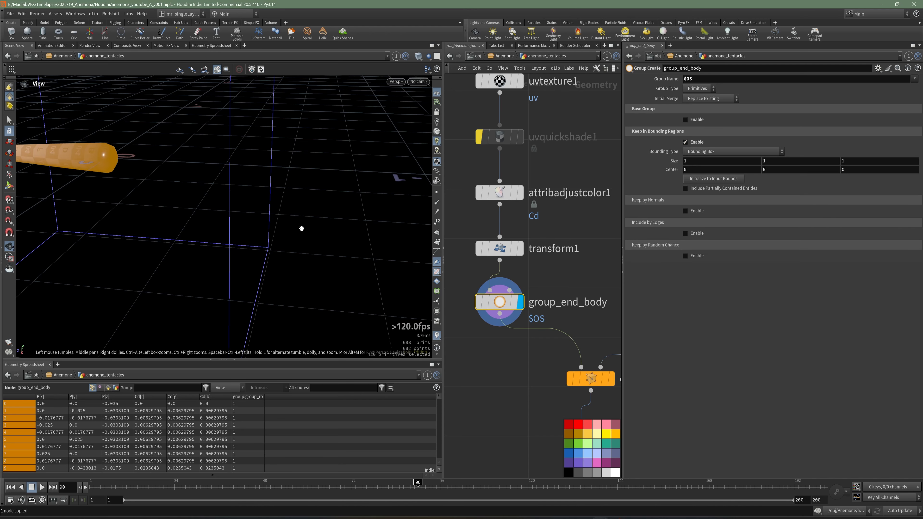
{"action": "left_click_drag", "start_coordinate": [290, 222], "coordinate": [311, 244]}
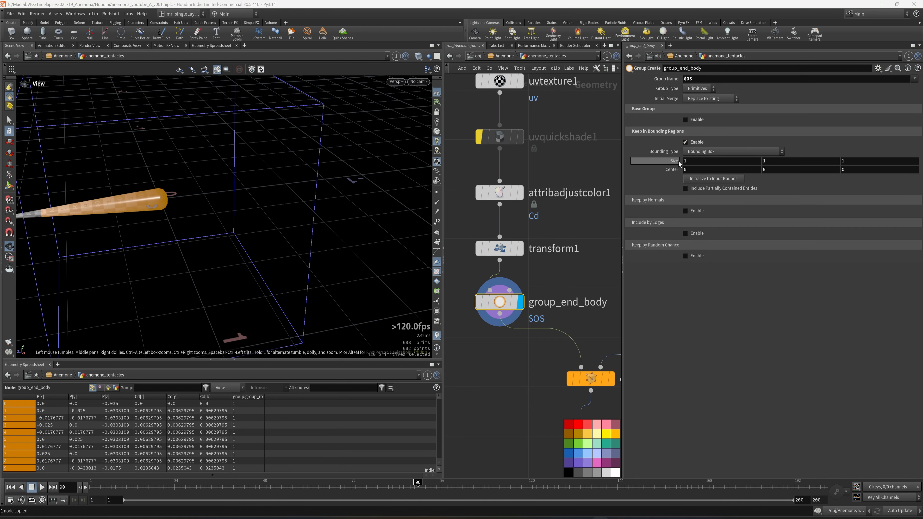
{"action": "middle_click_drag", "start_coordinate": [669, 161], "coordinate": [638, 161]}
{"action": "right_click_drag", "start_coordinate": [280, 232], "coordinate": [194, 256]}
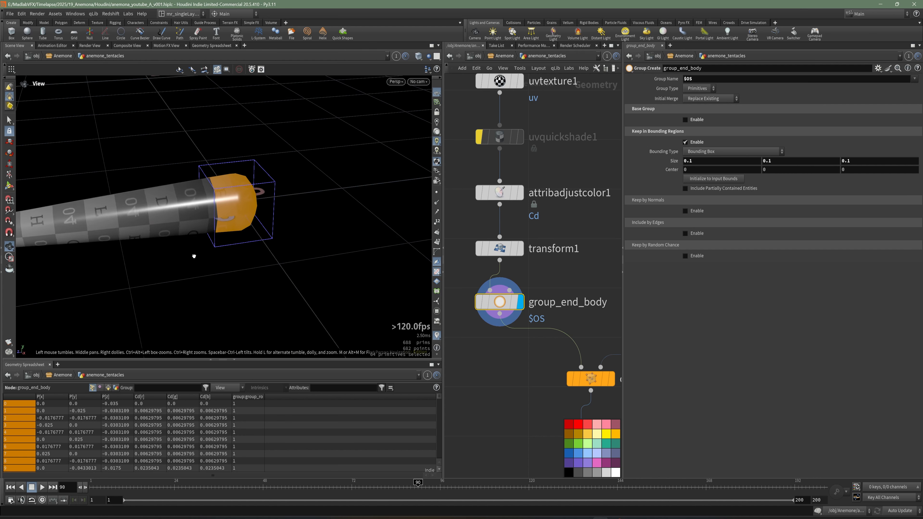
{"action": "left_click_drag", "start_coordinate": [194, 256], "coordinate": [181, 237]}
{"action": "right_click_drag", "start_coordinate": [182, 237], "coordinate": [246, 233]}
Step: Switch the viewport to wireframe and set the group_end_body bounding box size to 0.13 on all axes
{"action": "mouse_move", "coordinate": [678, 166]}
{"action": "middle_mouse_down"}
{"action": "mouse_move", "coordinate": [675, 176]}
{"action": "mouse_move", "coordinate": [693, 177]}
{"action": "middle_mouse_up"}
{"action": "key", "text": "w"}
{"action": "left_click_drag", "start_coordinate": [261, 188], "coordinate": [299, 190]}
{"action": "middle_click_drag", "start_coordinate": [676, 163], "coordinate": [675, 163]}
{"action": "mouse_move", "coordinate": [268, 217]}
{"action": "left_mouse_down"}
{"action": "mouse_move", "coordinate": [268, 206]}
{"action": "mouse_move", "coordinate": [285, 216]}
{"action": "left_mouse_up"}
{"action": "mouse_move", "coordinate": [668, 173]}
{"action": "middle_mouse_down"}
{"action": "mouse_move", "coordinate": [673, 184]}
{"action": "mouse_move", "coordinate": [655, 184]}
{"action": "mouse_move", "coordinate": [663, 185]}
{"action": "middle_mouse_up"}
{"action": "left_click_drag", "start_coordinate": [208, 172], "coordinate": [188, 194], "text": "alt"}
Step: Display the cache_anemone_tentacles_final node and switch the viewport back to shaded mode
{"action": "middle_click_drag", "start_coordinate": [607, 403], "coordinate": [509, 218]}
{"action": "scroll", "coordinate": [612, 307], "scroll_direction": "down", "scroll_amount": 3}
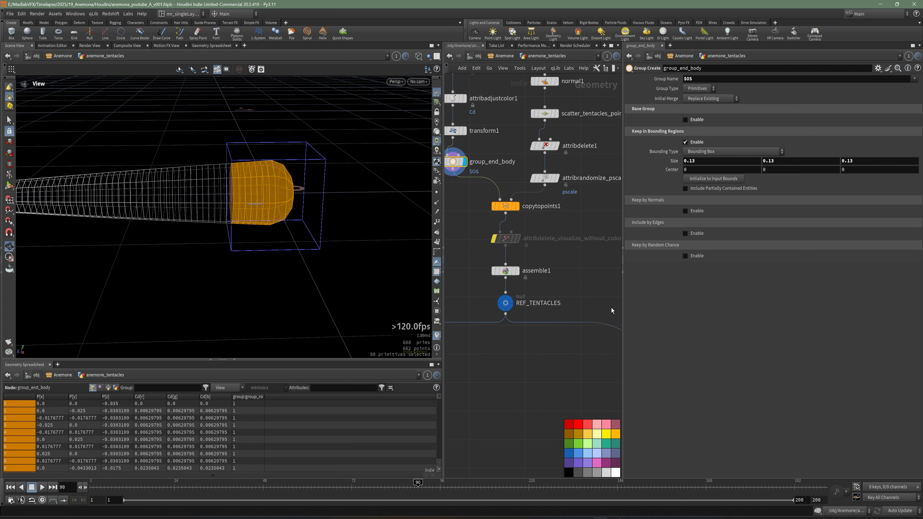
{"action": "left_click_drag", "start_coordinate": [623, 307], "coordinate": [742, 305]}
{"action": "scroll", "coordinate": [633, 189], "scroll_direction": "down", "scroll_amount": 4}
{"action": "middle_click_drag", "start_coordinate": [596, 434], "coordinate": [576, 237]}
{"action": "scroll", "coordinate": [594, 276], "scroll_direction": "up", "scroll_amount": 6}
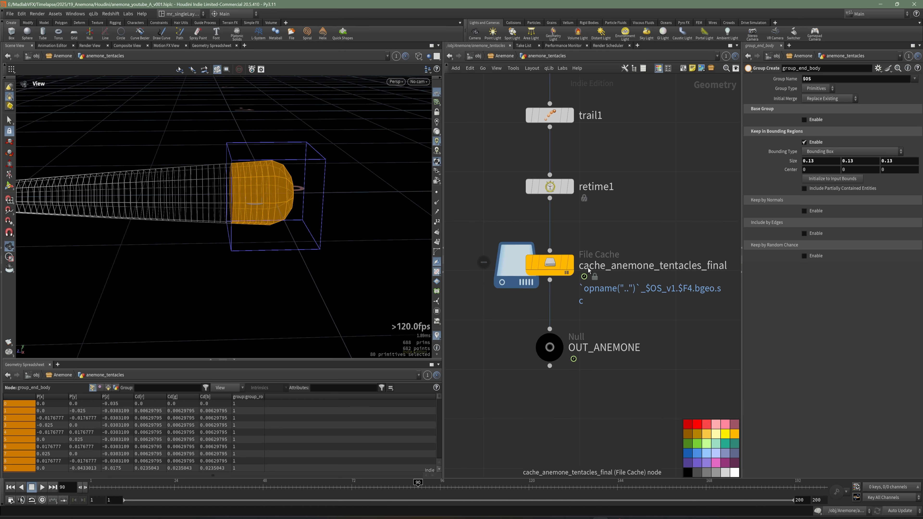
{"action": "left_click", "coordinate": [603, 254]}
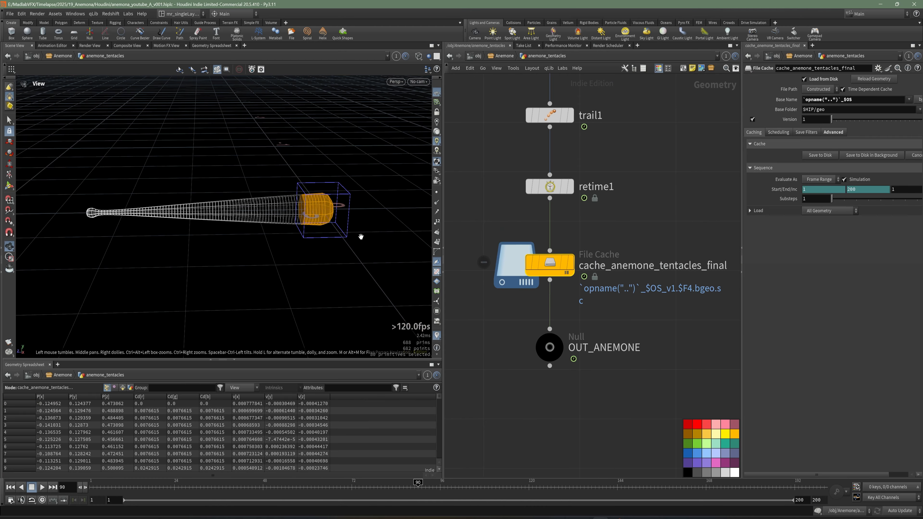
{"action": "left_click", "coordinate": [571, 263]}
{"action": "scroll", "coordinate": [200, 241], "scroll_direction": "down", "scroll_amount": 5}
{"action": "left_click_drag", "start_coordinate": [200, 241], "coordinate": [215, 257]}
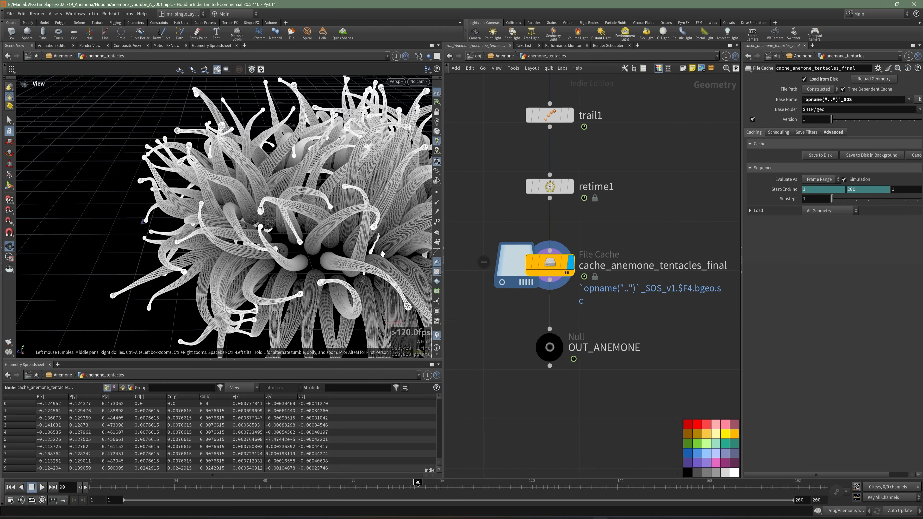
{"action": "key", "text": "shift+w"}
{"action": "middle_click_drag", "start_coordinate": [625, 202], "coordinate": [614, 222]}
Step: In the anemone_body network, add a Blast node connected after object_merge1 and display it
{"action": "key", "text": "u"}
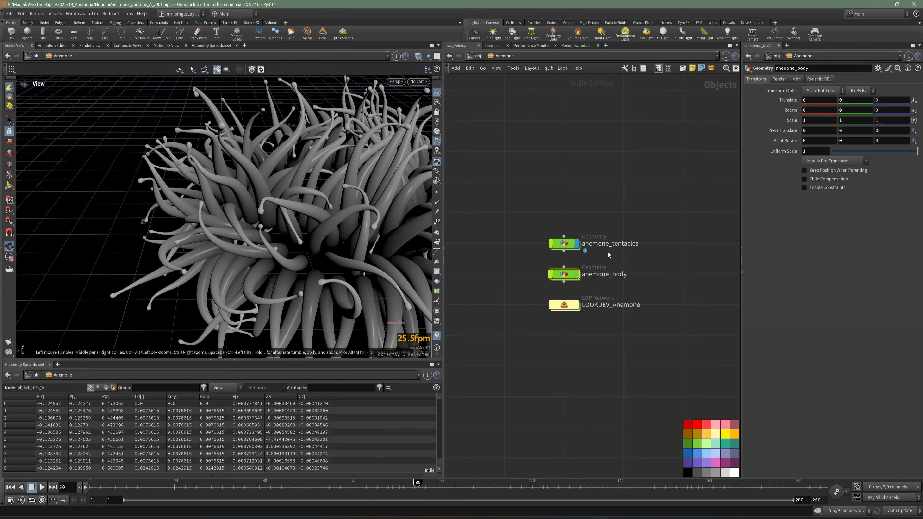
{"action": "double_click", "coordinate": [575, 278]}
{"action": "middle_click_drag", "start_coordinate": [552, 268], "coordinate": [560, 261]}
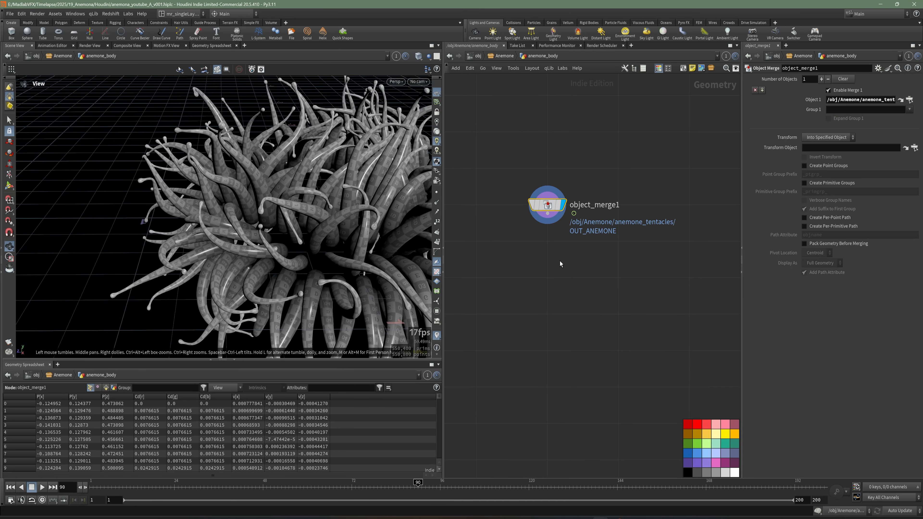
{"action": "key", "text": "Tab"}
{"action": "type", "text": "BLA"}
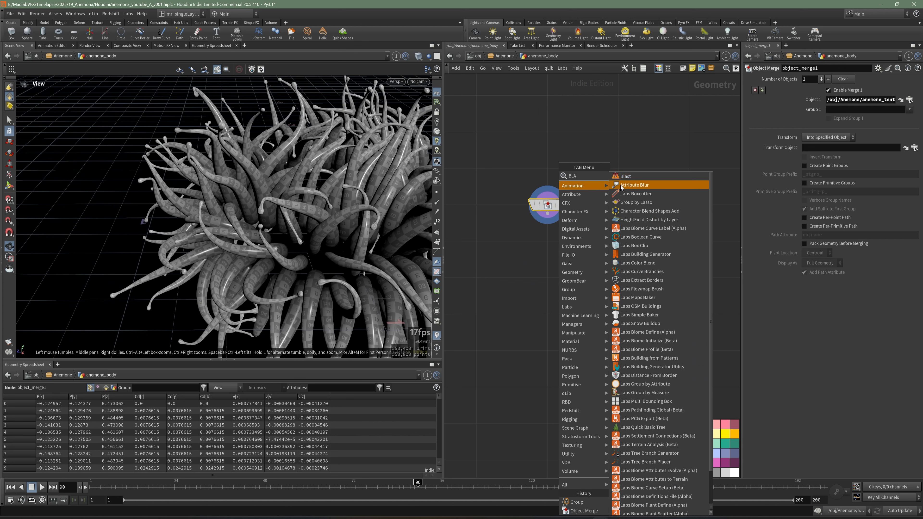
{"action": "key", "text": "Return"}
{"action": "left_click", "coordinate": [547, 253]}
{"action": "left_click_drag", "start_coordinate": [548, 224], "coordinate": [547, 245]}
{"action": "left_click", "coordinate": [570, 254]}
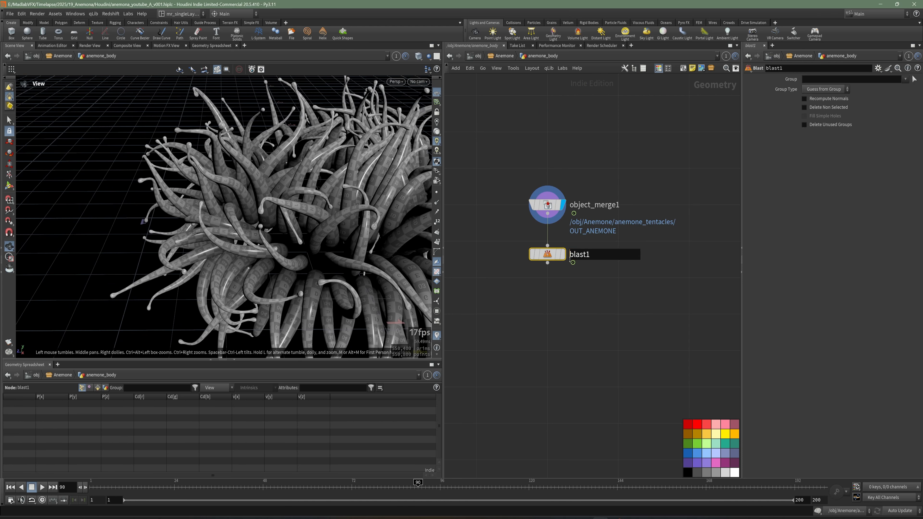
{"action": "left_click", "coordinate": [563, 254]}
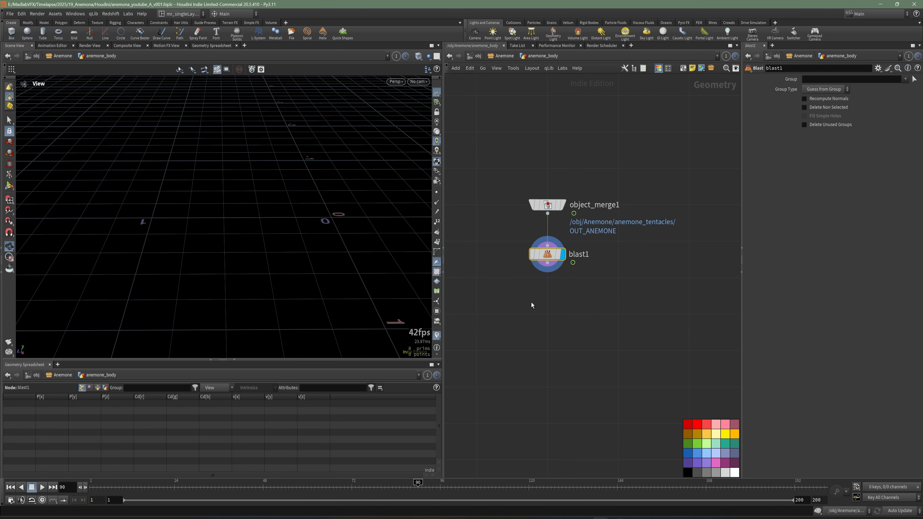
Step: Rename the Blast node keep_ends and make it delete the non-selected geometry
{"action": "left_click", "coordinate": [583, 255]}
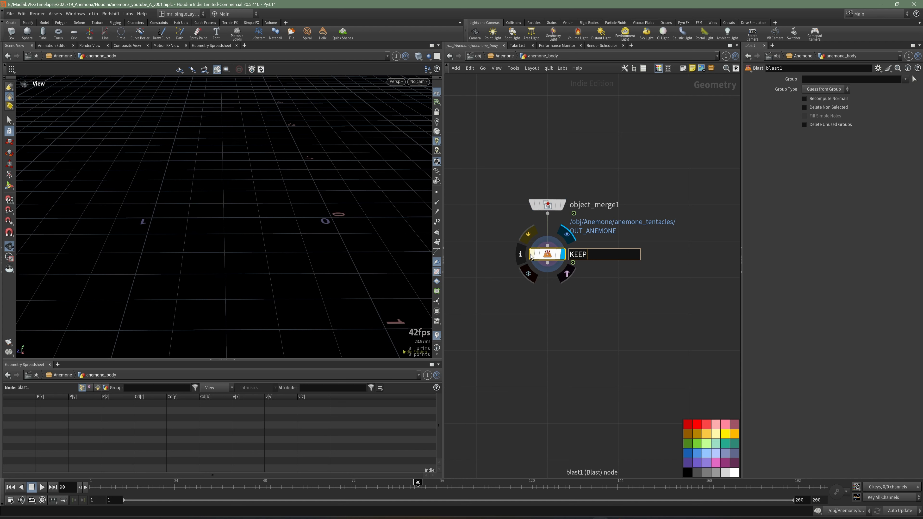
{"action": "key", "text": "ctrl+a"}
{"action": "key", "text": "Return"}
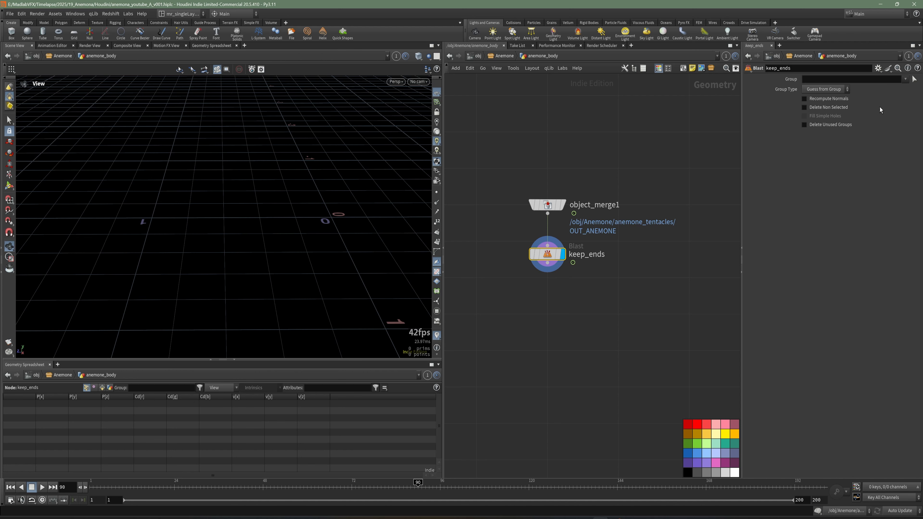
{"action": "left_click", "coordinate": [833, 107]}
{"action": "scroll", "coordinate": [539, 335], "scroll_direction": "down", "scroll_amount": 2}
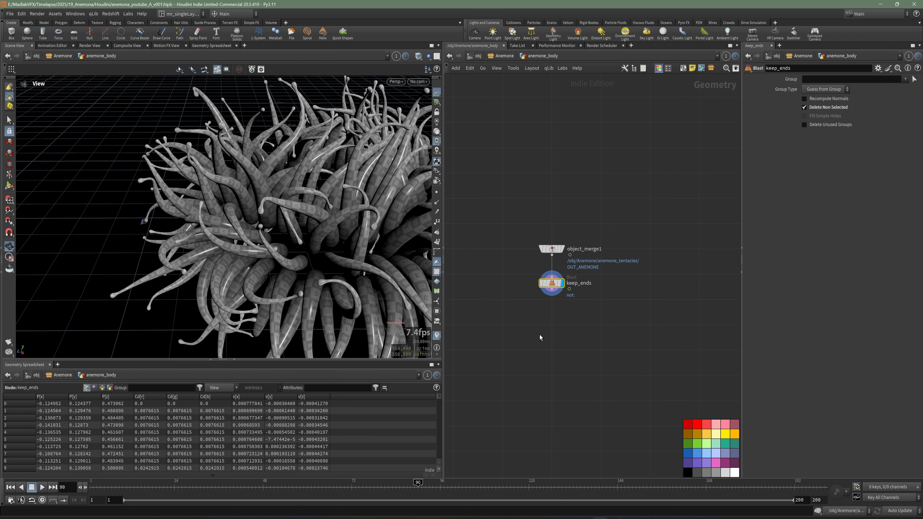
Step: In the anemone_tentacles network, check the group data at attribdelete4 and groupdelete2, and bypass groupdelete2
{"action": "left_click", "coordinate": [450, 55]}
{"action": "double_click", "coordinate": [566, 242]}
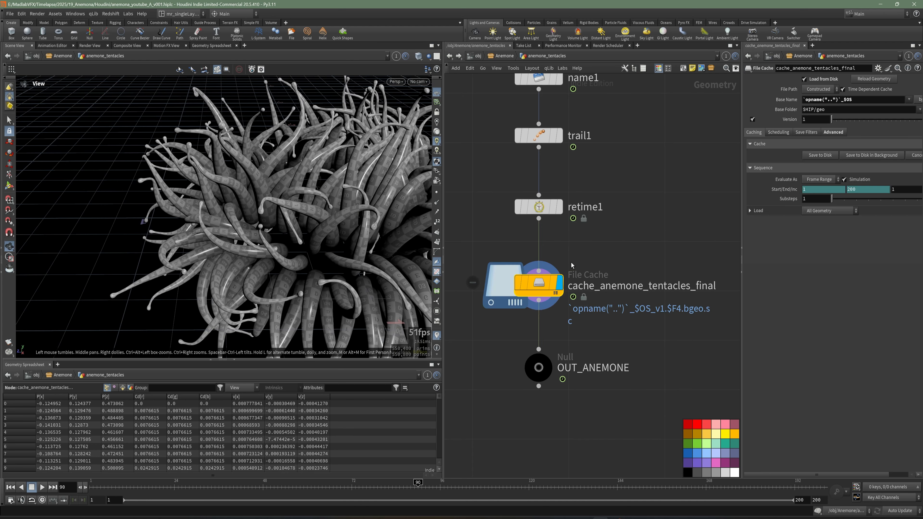
{"action": "scroll", "coordinate": [631, 284], "scroll_direction": "down", "scroll_amount": 3}
{"action": "middle_click_drag", "start_coordinate": [621, 190], "coordinate": [622, 308]}
{"action": "scroll", "coordinate": [622, 308], "scroll_direction": "down", "scroll_amount": 2}
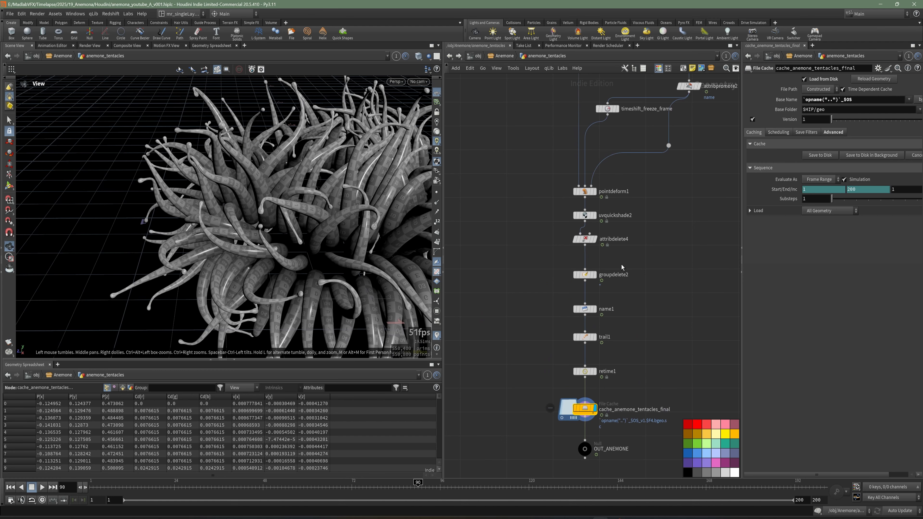
{"action": "scroll", "coordinate": [622, 265], "scroll_direction": "up", "scroll_amount": 3}
{"action": "left_click", "coordinate": [556, 290]}
{"action": "mouse_move", "coordinate": [554, 294]}
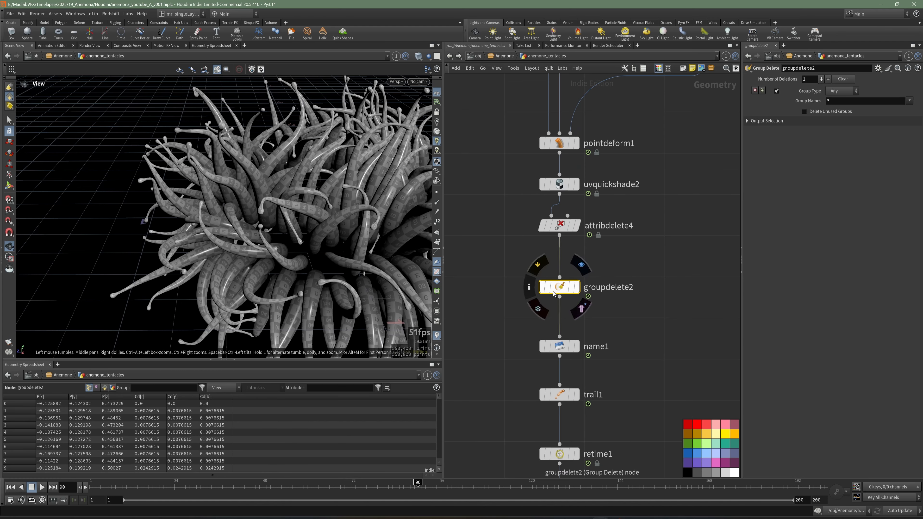
{"action": "left_click", "coordinate": [576, 226]}
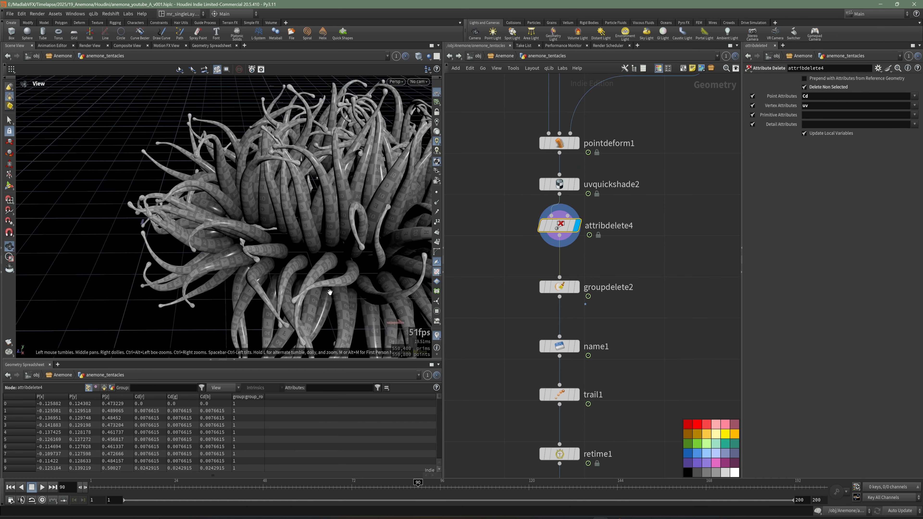
{"action": "left_click", "coordinate": [578, 288]}
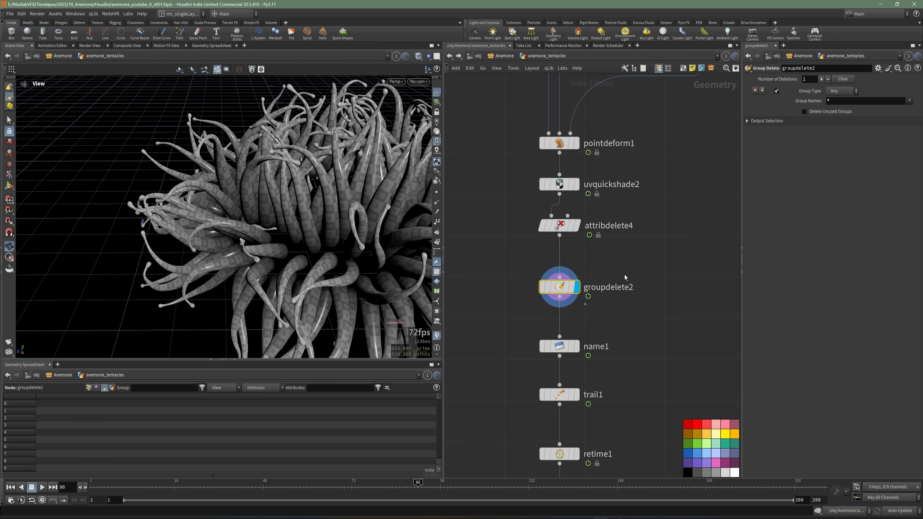
{"action": "middle_click_drag", "start_coordinate": [593, 322], "coordinate": [569, 281]}
{"action": "key", "text": "b"}
Step: Display the cache_anemone_tentacles_final node and scrub the timeline to frame 41
{"action": "scroll", "coordinate": [596, 336], "scroll_direction": "down", "scroll_amount": 3}
{"action": "middle_click_drag", "start_coordinate": [609, 376], "coordinate": [596, 235]}
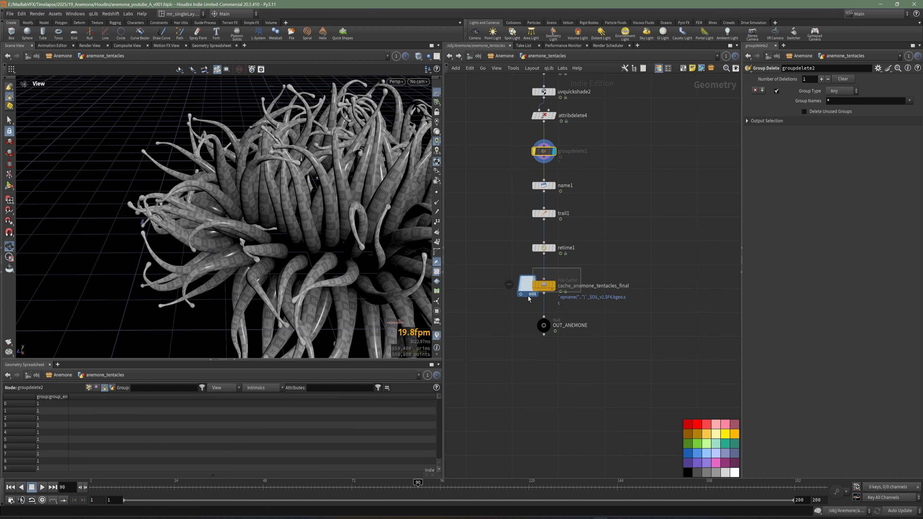
{"action": "left_click", "coordinate": [541, 288]}
{"action": "middle_click_drag", "start_coordinate": [652, 271], "coordinate": [641, 277]}
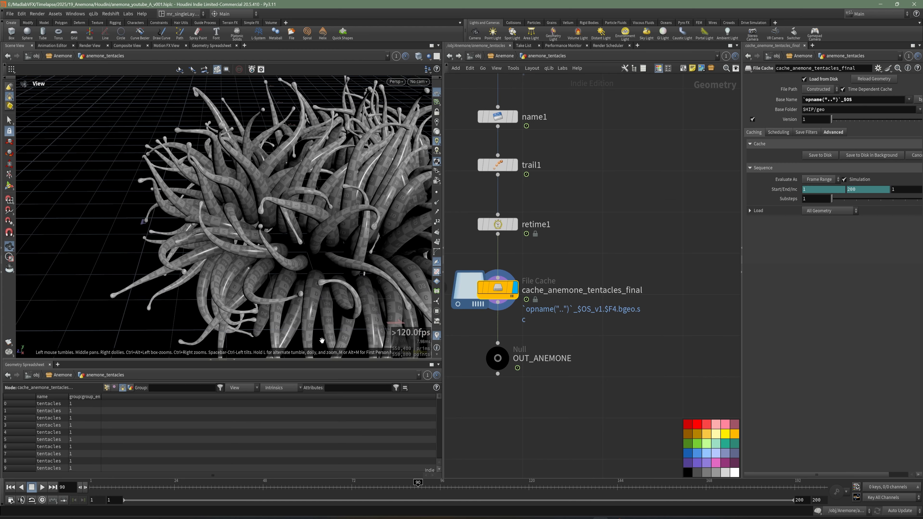
{"action": "left_click_drag", "start_coordinate": [126, 488], "coordinate": [237, 488]}
{"action": "middle_click_drag", "start_coordinate": [506, 120], "coordinate": [511, 190]}
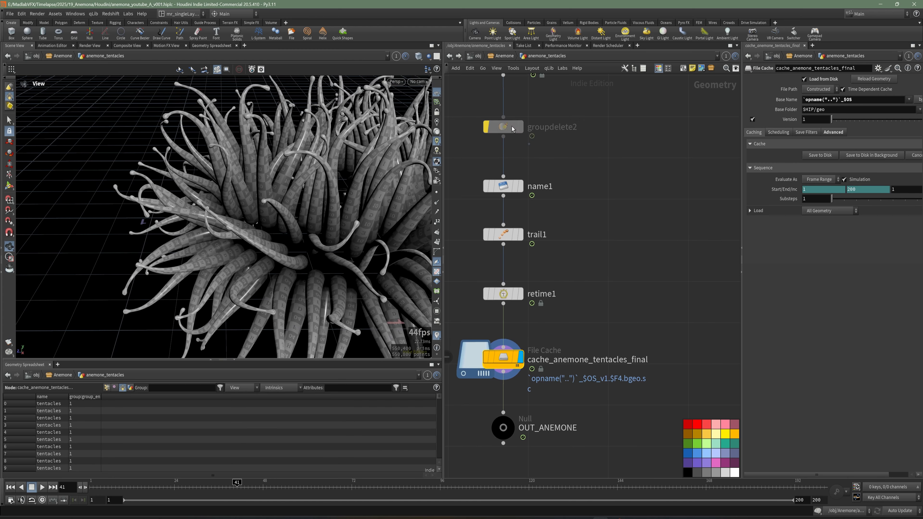
Step: Return to the anemone_body network and set the keep_ends group to group_end_body
{"action": "left_click", "coordinate": [504, 56]}
{"action": "double_click", "coordinate": [563, 277]}
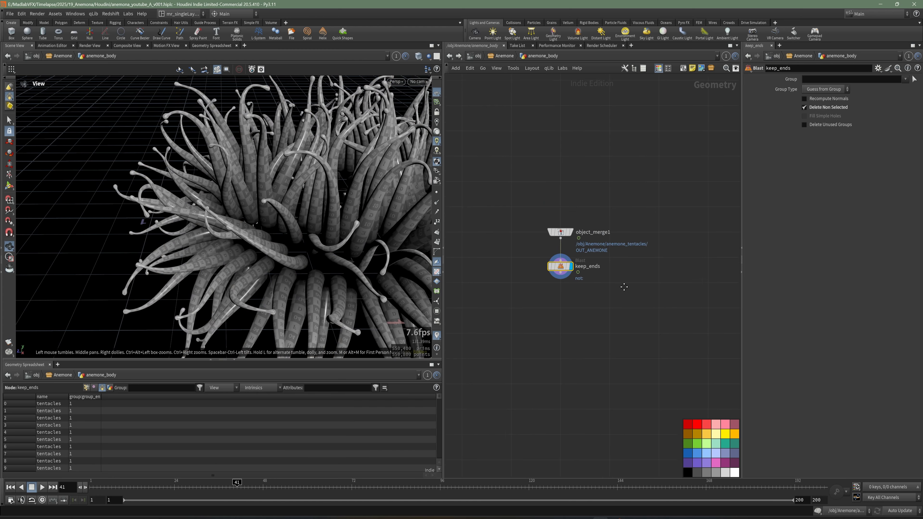
{"action": "scroll", "coordinate": [595, 285], "scroll_direction": "up", "scroll_amount": 4}
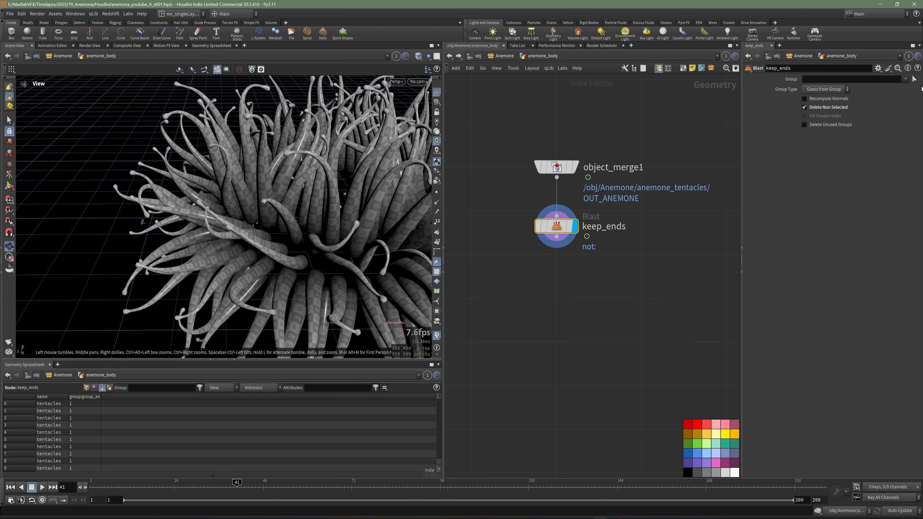
{"action": "left_click", "coordinate": [900, 89]}
{"action": "scroll", "coordinate": [308, 244], "scroll_direction": "up", "scroll_amount": 10}
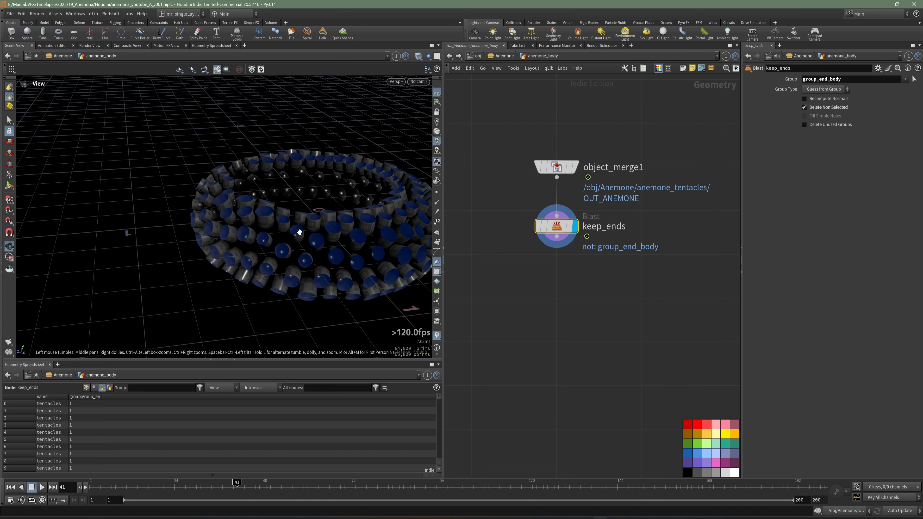
{"action": "left_click_drag", "start_coordinate": [308, 244], "coordinate": [289, 269]}
{"action": "mouse_move", "coordinate": [604, 304]}
{"action": "middle_mouse_down"}
{"action": "mouse_move", "coordinate": [586, 301]}
{"action": "mouse_move", "coordinate": [599, 306]}
{"action": "middle_mouse_up"}
{"action": "key", "text": "Tab"}
{"action": "type", "text": "conn"}
{"action": "key", "text": "Return"}
Step: Add an Attribute Delete node after keep_ends, enable Delete Non Selected, and display it
{"action": "key", "text": "Tab"}
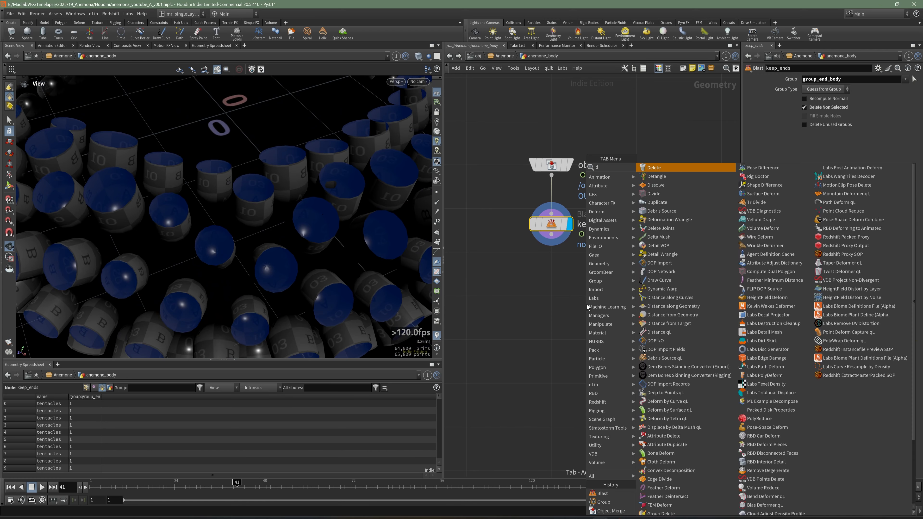
{"action": "type", "text": "dele"}
{"action": "left_click", "coordinate": [656, 186]}
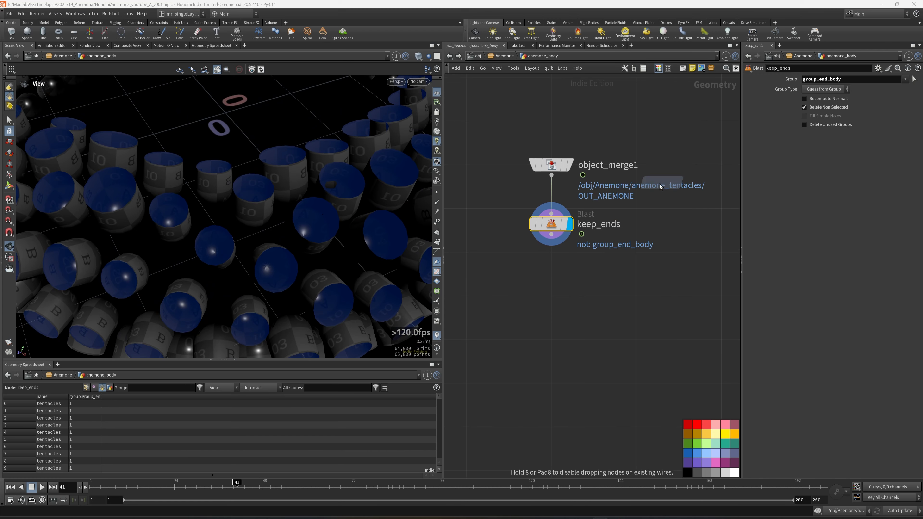
{"action": "left_click", "coordinate": [555, 272]}
{"action": "left_click_drag", "start_coordinate": [526, 285], "coordinate": [530, 284]}
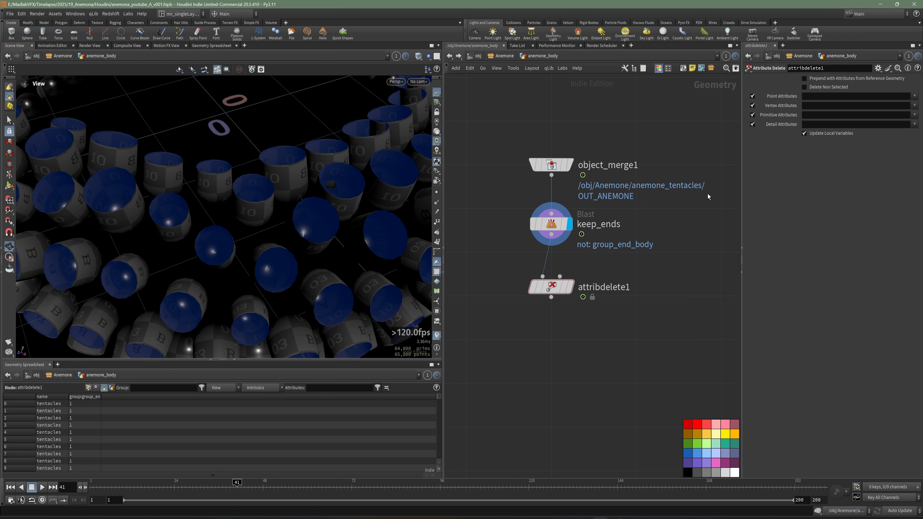
{"action": "left_click", "coordinate": [818, 88]}
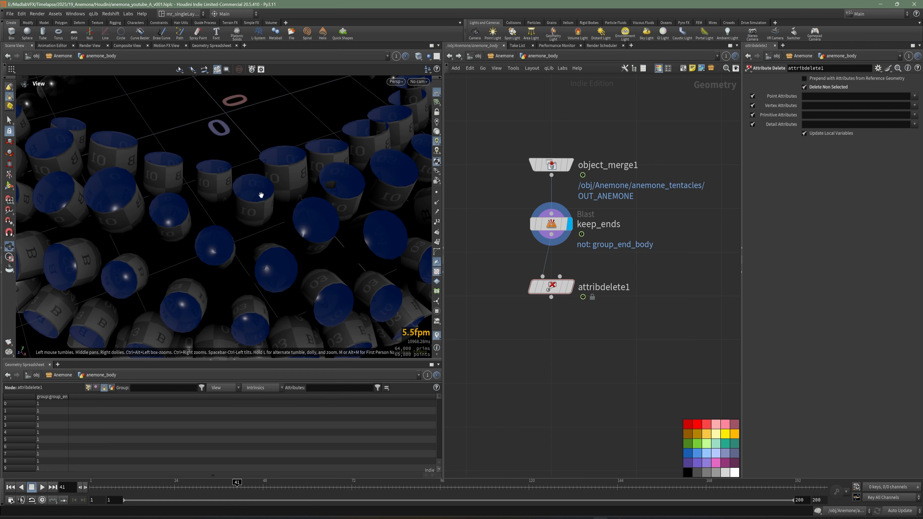
{"action": "left_click", "coordinate": [570, 287]}
{"action": "scroll", "coordinate": [299, 213], "scroll_direction": "down", "scroll_amount": 5}
{"action": "left_click_drag", "start_coordinate": [225, 218], "coordinate": [286, 261]}
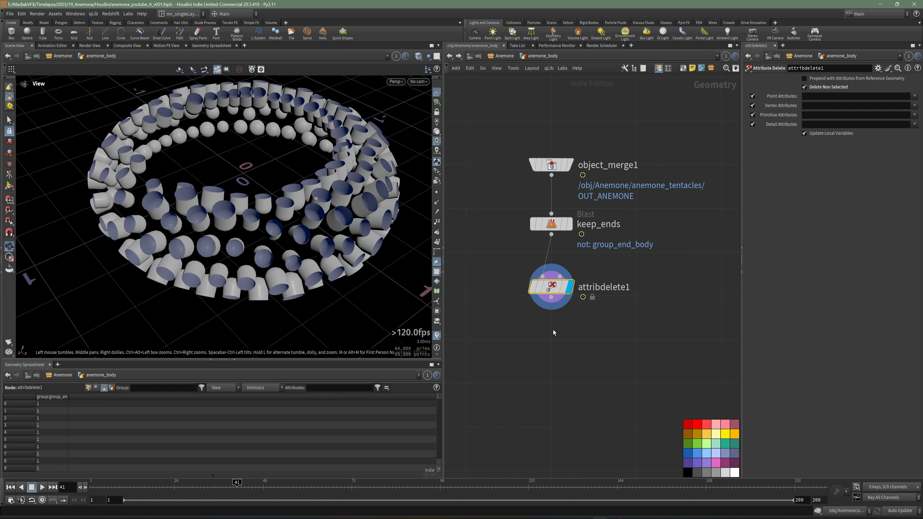
Step: Add a Subdivide node, connect it to the output of attribdelete1, and display it
{"action": "middle_click_drag", "start_coordinate": [581, 182], "coordinate": [568, 162]}
{"action": "key", "text": "Tab"}
{"action": "type", "text": "sub"}
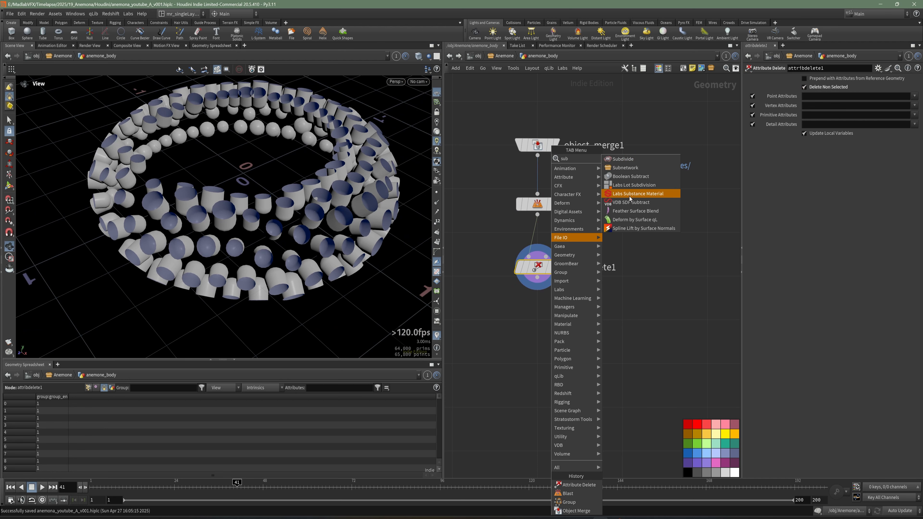
{"action": "left_click", "coordinate": [623, 159]}
{"action": "left_click", "coordinate": [604, 331]}
{"action": "left_click_drag", "start_coordinate": [537, 279], "coordinate": [596, 321]}
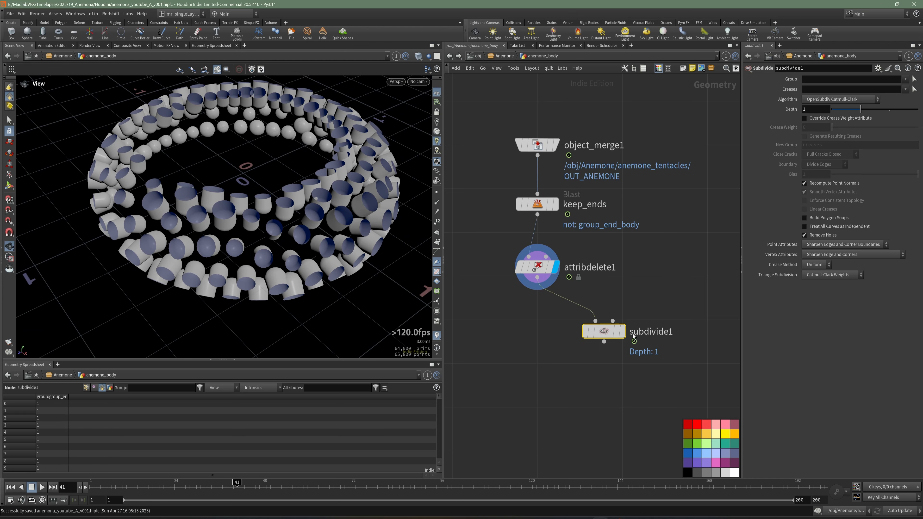
{"action": "left_click", "coordinate": [622, 332]}
{"action": "left_click_drag", "start_coordinate": [228, 197], "coordinate": [273, 232]}
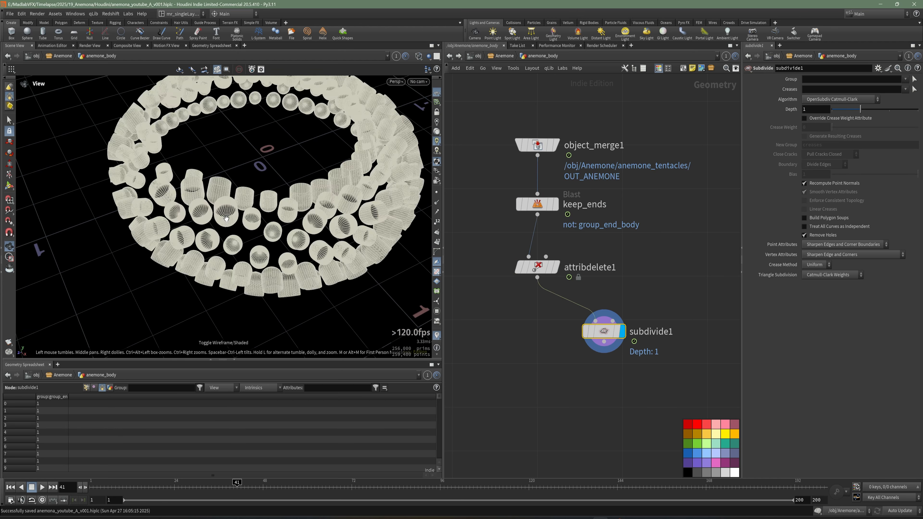
Step: Add a PolyExtrude node connected after subdivide1 and display it
{"action": "middle_click_drag", "start_coordinate": [588, 404], "coordinate": [542, 381]}
{"action": "key", "text": "Tab"}
{"action": "type", "text": "e"}
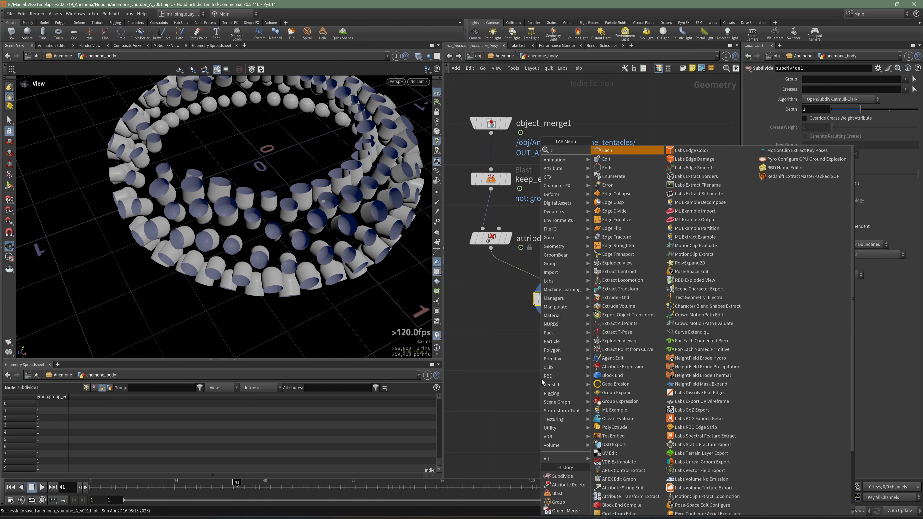
{"action": "key", "text": "Escape"}
{"action": "key", "text": "Tab"}
{"action": "type", "text": "extr"}
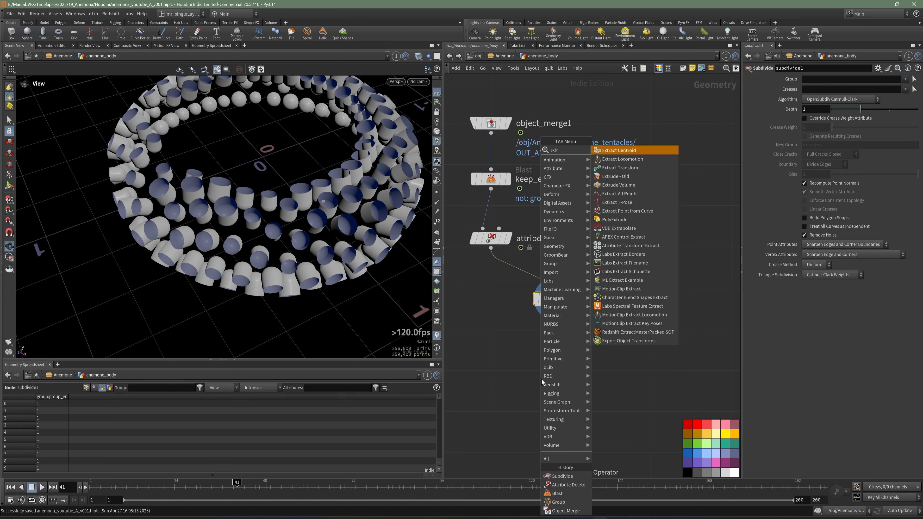
{"action": "left_click", "coordinate": [633, 220]}
{"action": "left_click", "coordinate": [566, 356]}
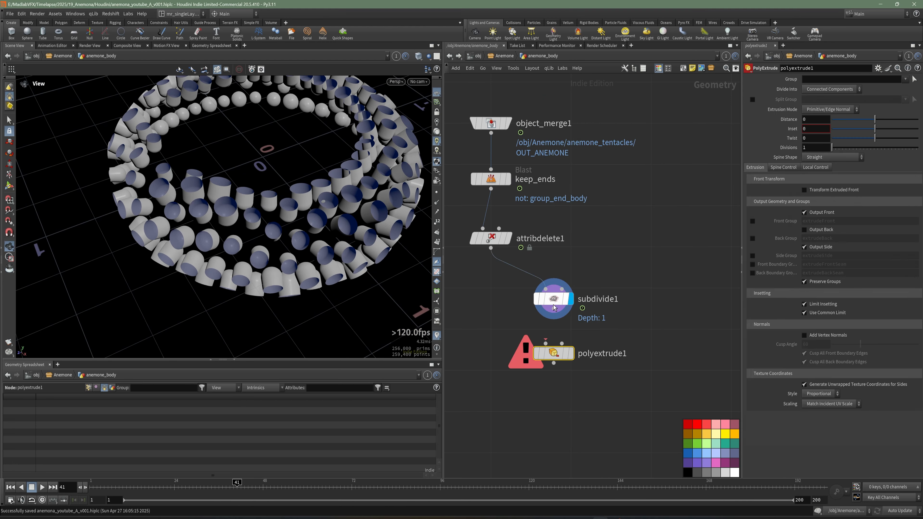
{"action": "left_click", "coordinate": [570, 354]}
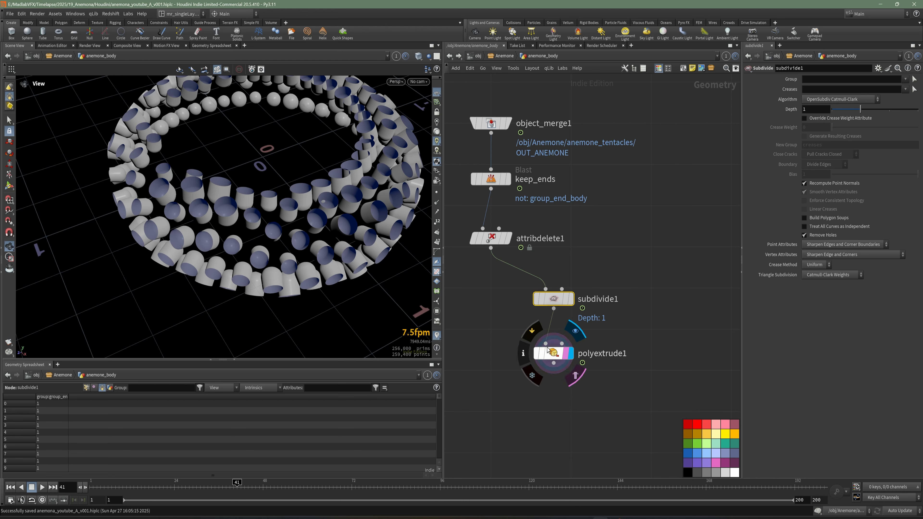
{"action": "scroll", "coordinate": [288, 211], "scroll_direction": "up", "scroll_amount": 4}
{"action": "left_click_drag", "start_coordinate": [288, 212], "coordinate": [243, 245]}
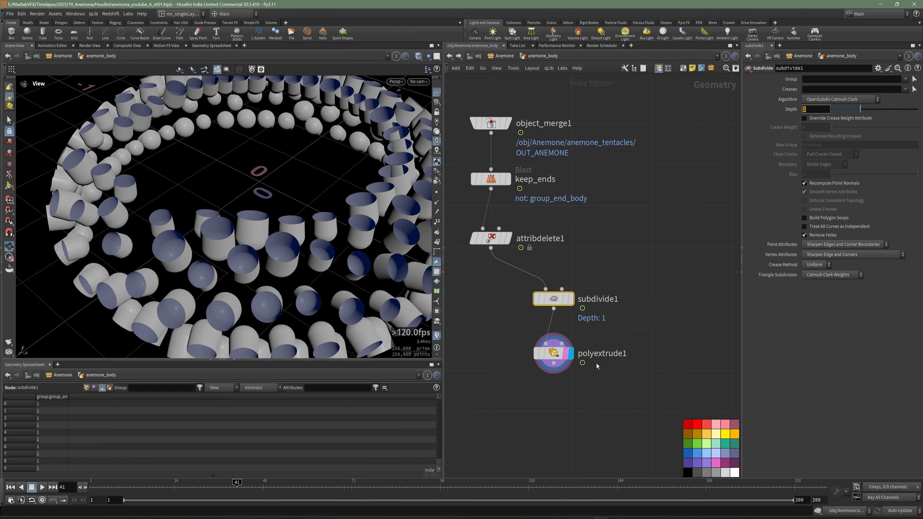
Step: Set the polyextrude1 distance to 0.015 and enable Output Back to close the thickened tentacle ends
{"action": "left_click", "coordinate": [563, 353]}
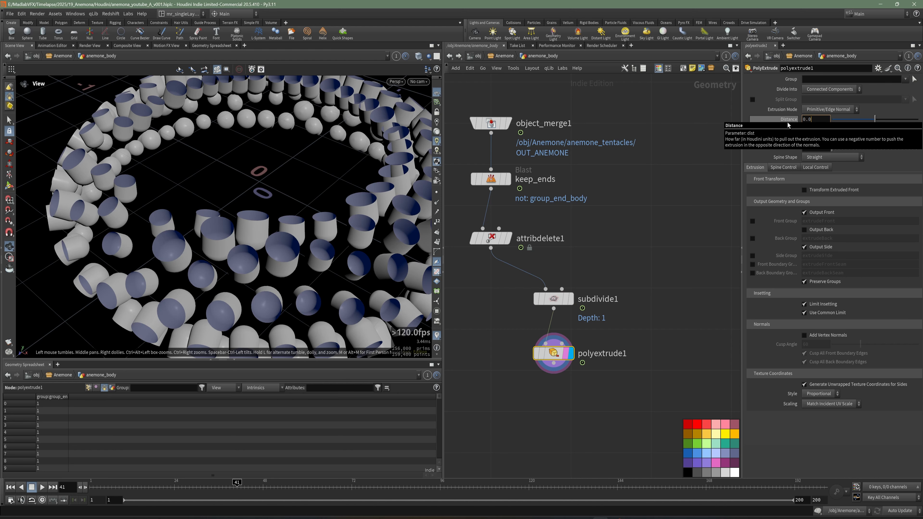
{"action": "type", "text": "15"}
{"action": "key", "text": "Tab"}
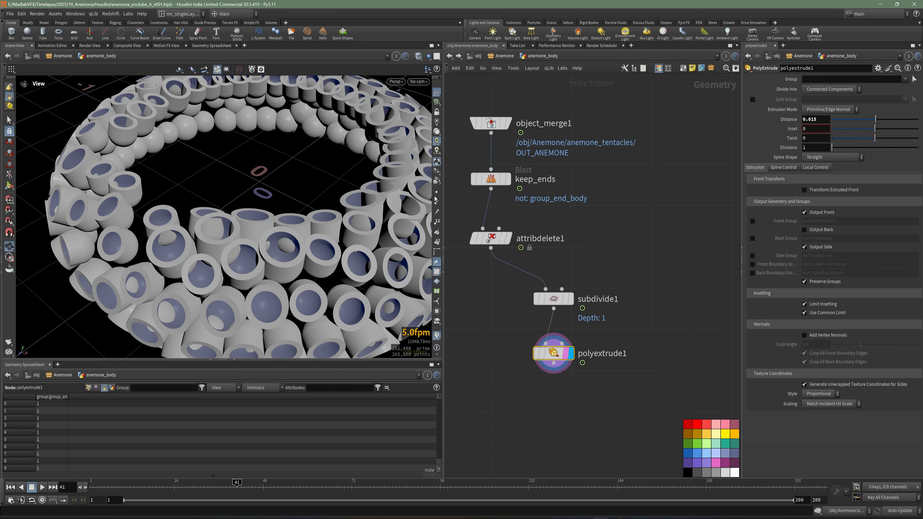
{"action": "scroll", "coordinate": [329, 205], "scroll_direction": "up", "scroll_amount": 3}
{"action": "scroll", "coordinate": [329, 205], "scroll_direction": "up", "scroll_amount": 1}
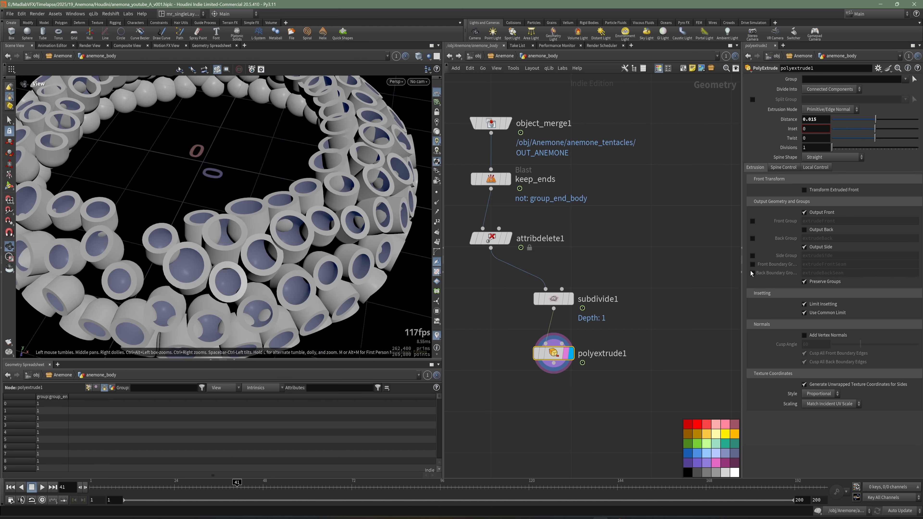
{"action": "left_click", "coordinate": [822, 230]}
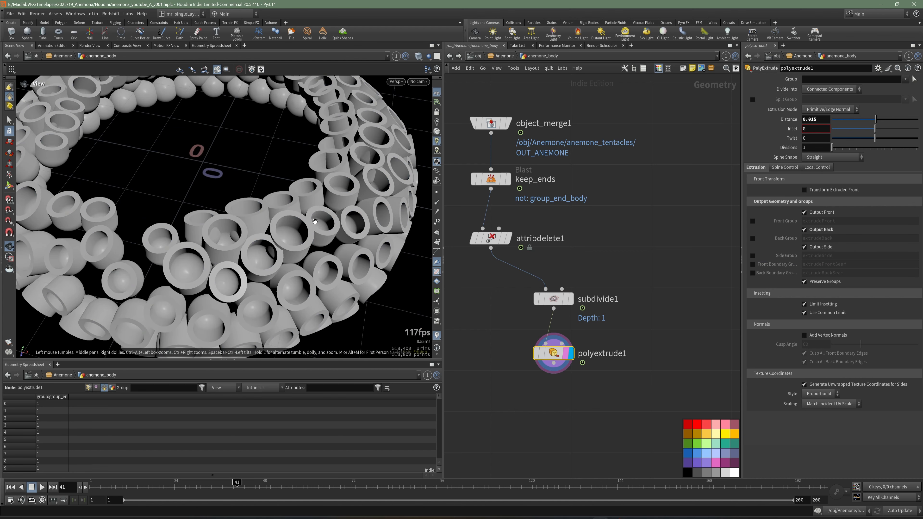
{"action": "scroll", "coordinate": [315, 221], "scroll_direction": "down", "scroll_amount": 4}
{"action": "left_click_drag", "start_coordinate": [315, 221], "coordinate": [236, 231]}
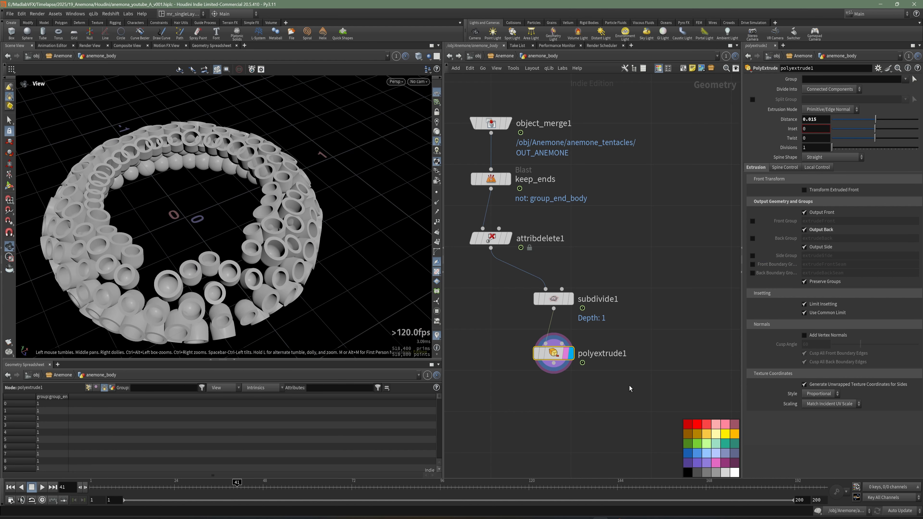
Step: Switch the network wiring style to Rounded and add a Merge node connected after polyextrude1
{"action": "scroll", "coordinate": [611, 335], "scroll_direction": "down", "scroll_amount": 5}
{"action": "key", "text": "shift+s"}
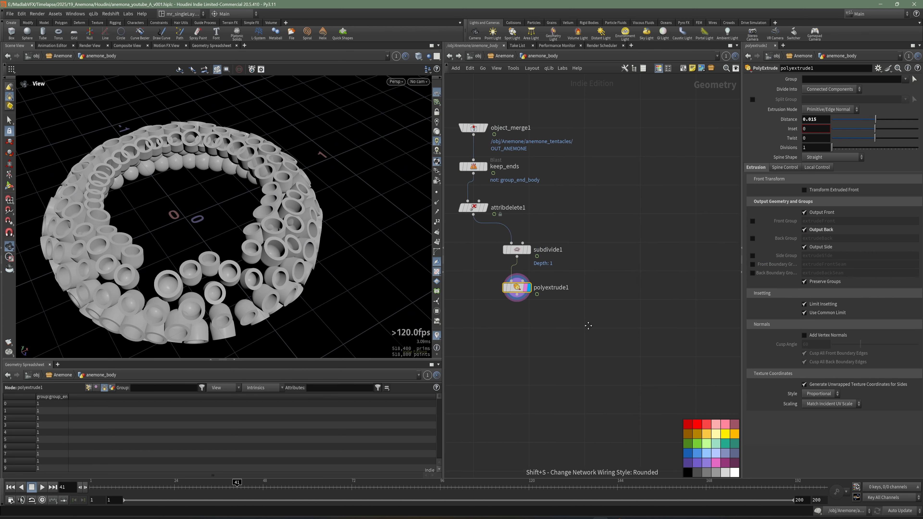
{"action": "key", "text": "Tab"}
{"action": "type", "text": "mer"}
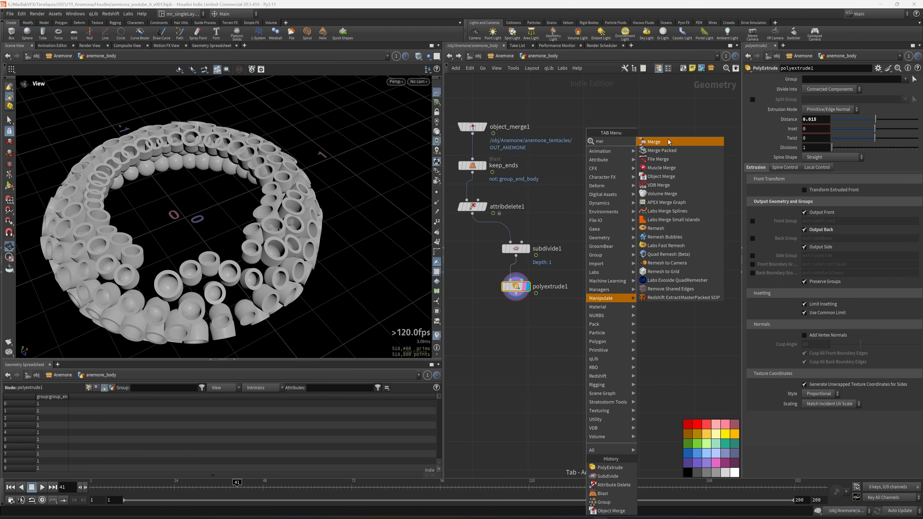
{"action": "left_click", "coordinate": [668, 142]}
{"action": "left_click", "coordinate": [549, 334]}
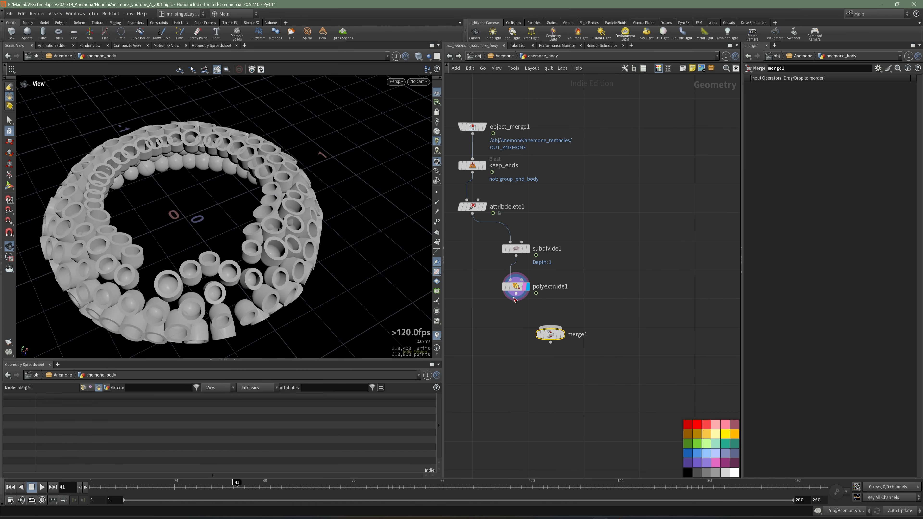
Step: Display the merge1 node and save the scene
{"action": "left_click", "coordinate": [564, 336]}
{"action": "middle_click_drag", "start_coordinate": [590, 262], "coordinate": [605, 279]}
{"action": "scroll", "coordinate": [605, 278], "scroll_direction": "down", "scroll_amount": 1}
{"action": "key", "text": "ctrl+s"}
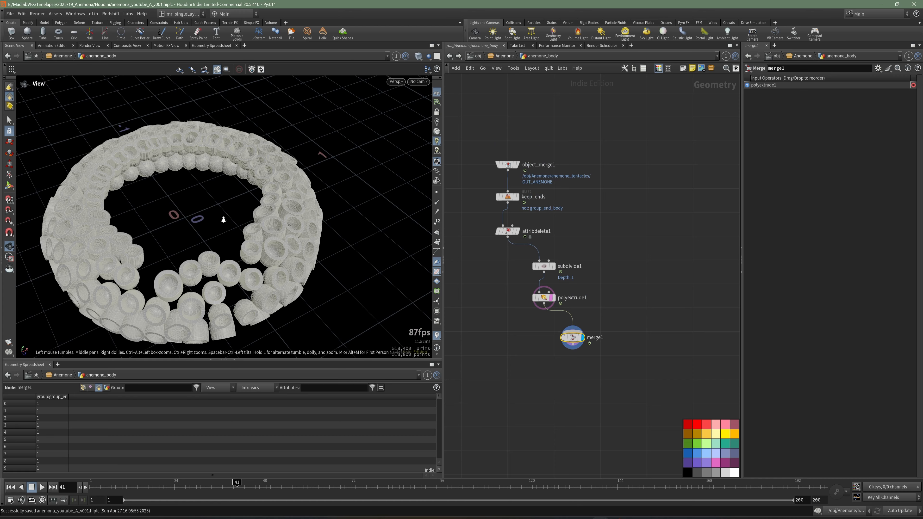
{"action": "scroll", "coordinate": [223, 219], "scroll_direction": "up", "scroll_amount": 5}
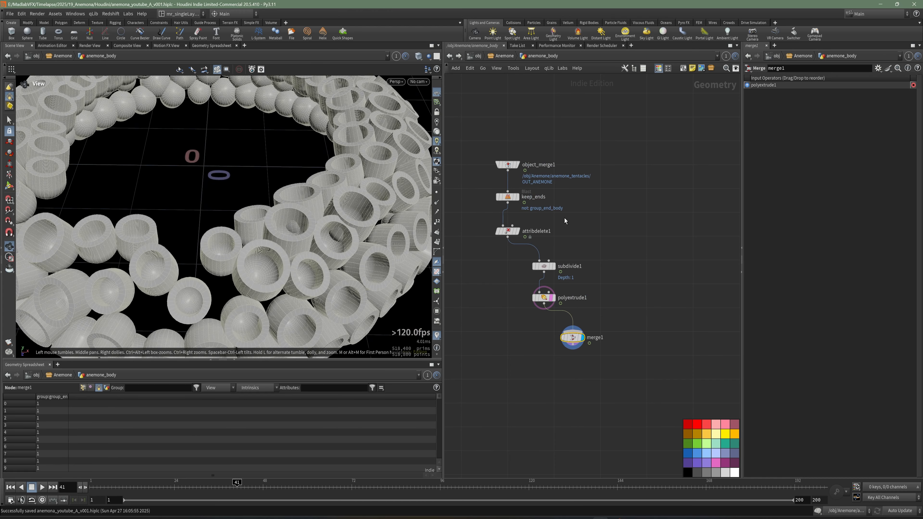
{"action": "left_click_drag", "start_coordinate": [325, 181], "coordinate": [393, 184]}
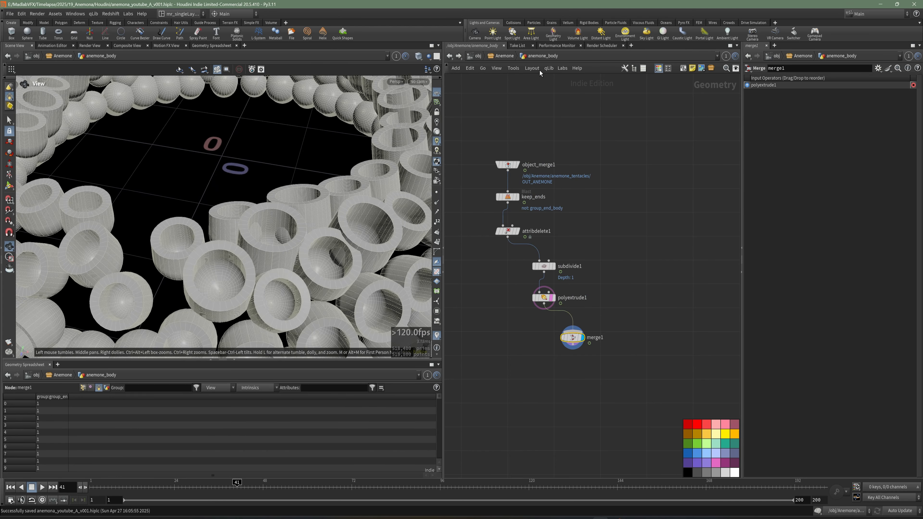
Step: Copy the torus1 and fuse1 nodes from the anemone_tentacles network
{"action": "left_click", "coordinate": [504, 56]}
{"action": "double_click", "coordinate": [554, 247]}
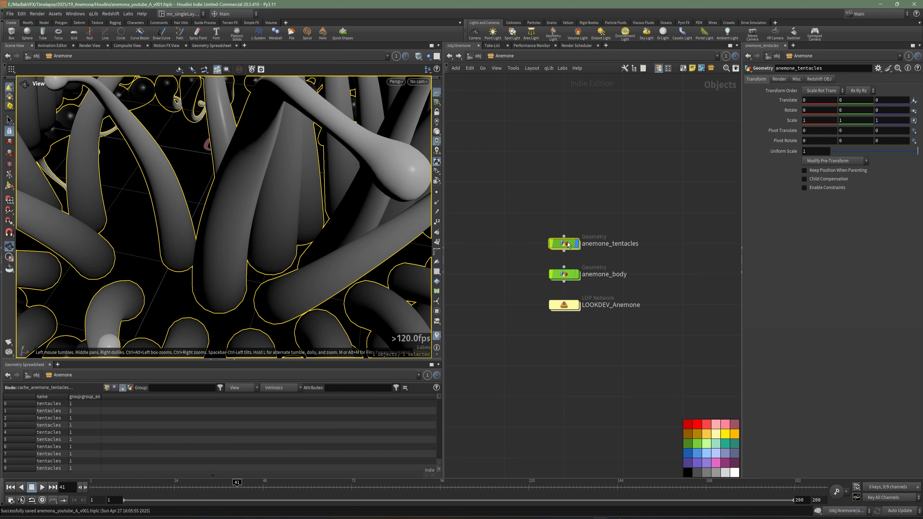
{"action": "scroll", "coordinate": [592, 167], "scroll_direction": "down", "scroll_amount": 5}
{"action": "scroll", "coordinate": [592, 168], "scroll_direction": "up", "scroll_amount": 8}
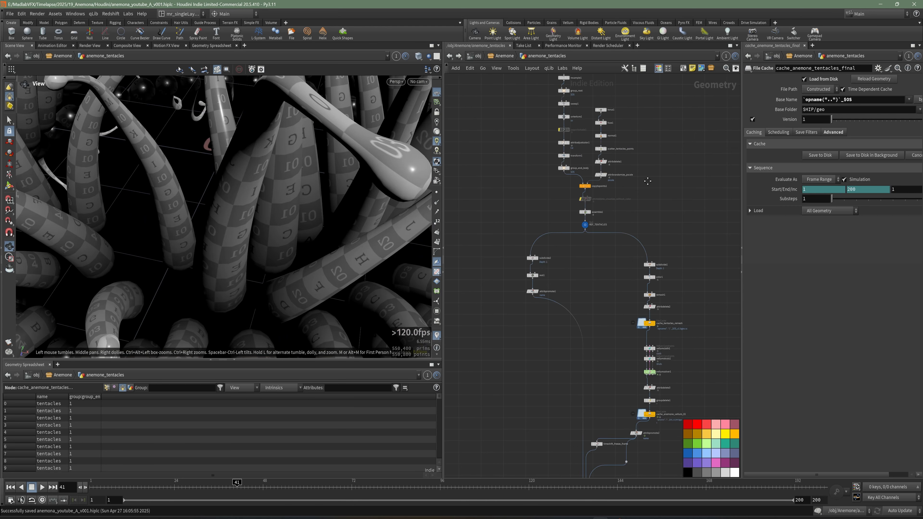
{"action": "left_click_drag", "start_coordinate": [617, 204], "coordinate": [556, 255]}
{"action": "left_click_drag", "start_coordinate": [543, 170], "coordinate": [626, 251]}
{"action": "key", "text": "ctrl+c"}
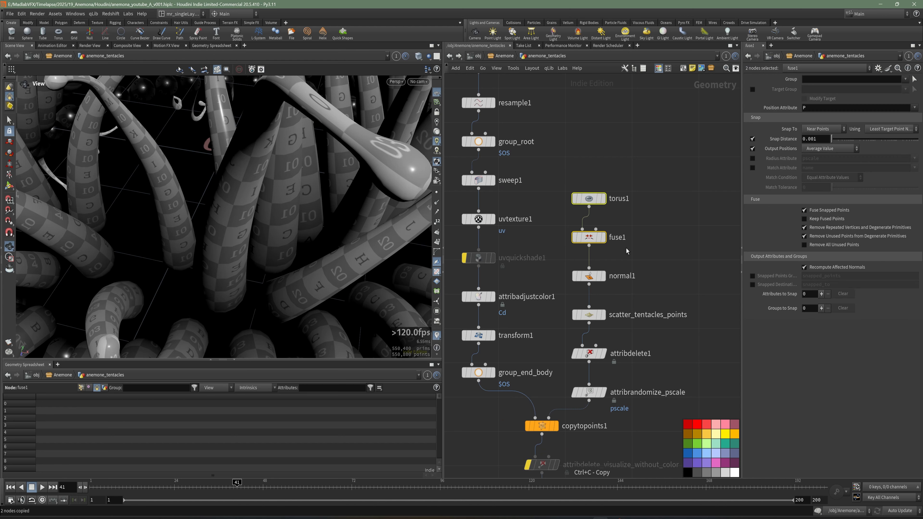
Step: Paste the copied torus1 and fuse1 nodes into the anemone_body network beside the existing node chain
{"action": "left_click", "coordinate": [504, 55]}
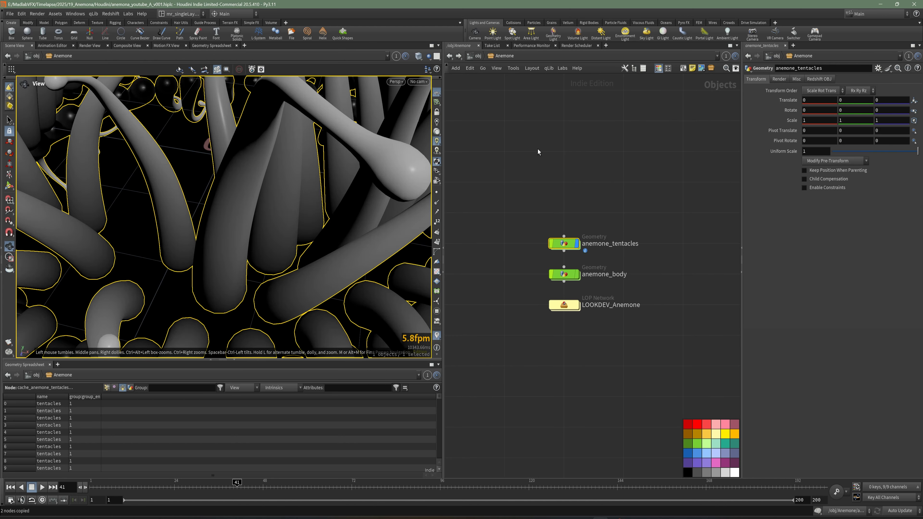
{"action": "double_click", "coordinate": [566, 272]}
{"action": "middle_click_drag", "start_coordinate": [631, 232], "coordinate": [575, 222]}
{"action": "left_click", "coordinate": [572, 223]}
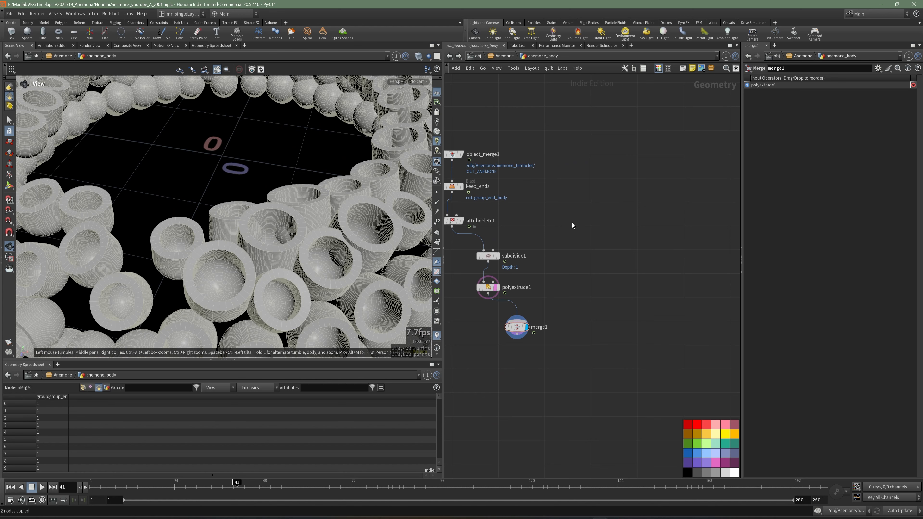
{"action": "key", "text": "ctrl+v"}
{"action": "left_click_drag", "start_coordinate": [581, 242], "coordinate": [572, 224]}
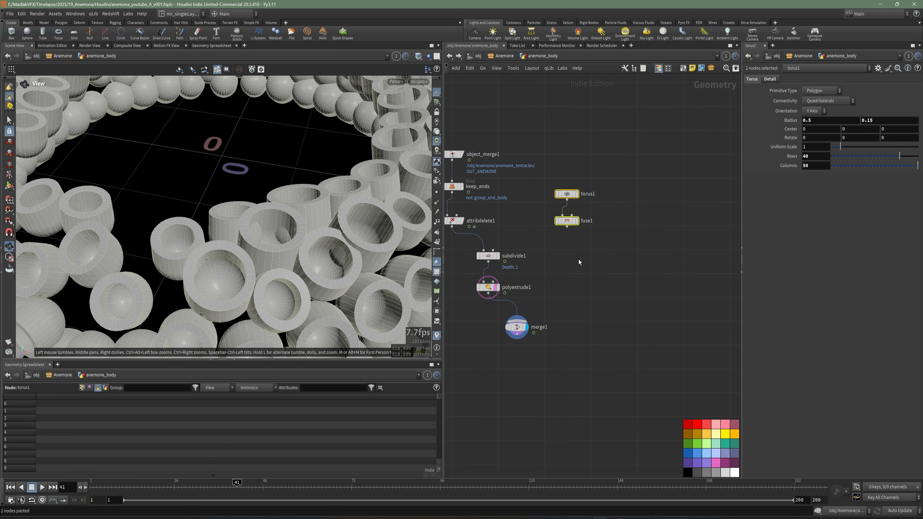
Step: Display the pasted fuse1 node and turn off the template flag on polyextrude1
{"action": "left_click", "coordinate": [578, 259]}
{"action": "middle_click_drag", "start_coordinate": [564, 254], "coordinate": [598, 228]}
{"action": "scroll", "coordinate": [597, 229], "scroll_direction": "up", "scroll_amount": 3}
{"action": "left_click", "coordinate": [618, 179]}
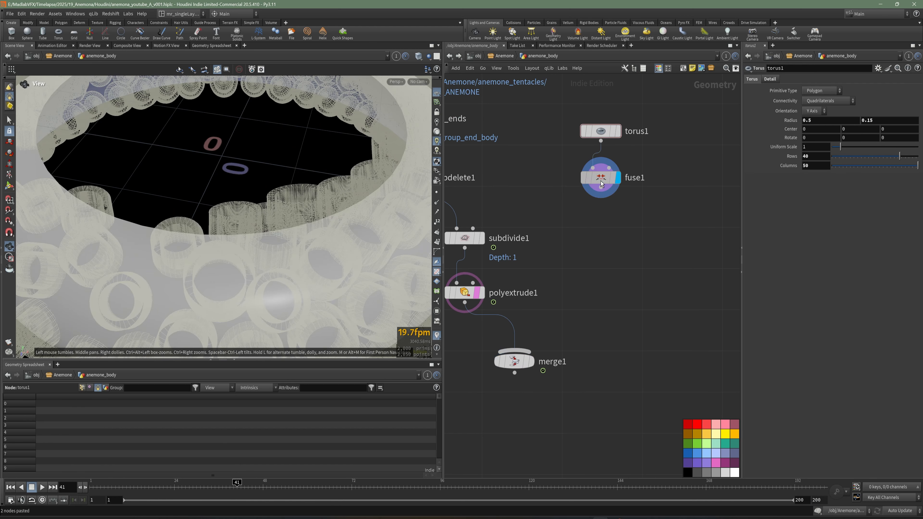
{"action": "left_click", "coordinate": [604, 179]}
{"action": "scroll", "coordinate": [229, 189], "scroll_direction": "down", "scroll_amount": 3}
{"action": "left_click_drag", "start_coordinate": [229, 189], "coordinate": [260, 194]}
{"action": "middle_click_drag", "start_coordinate": [605, 218], "coordinate": [601, 228]}
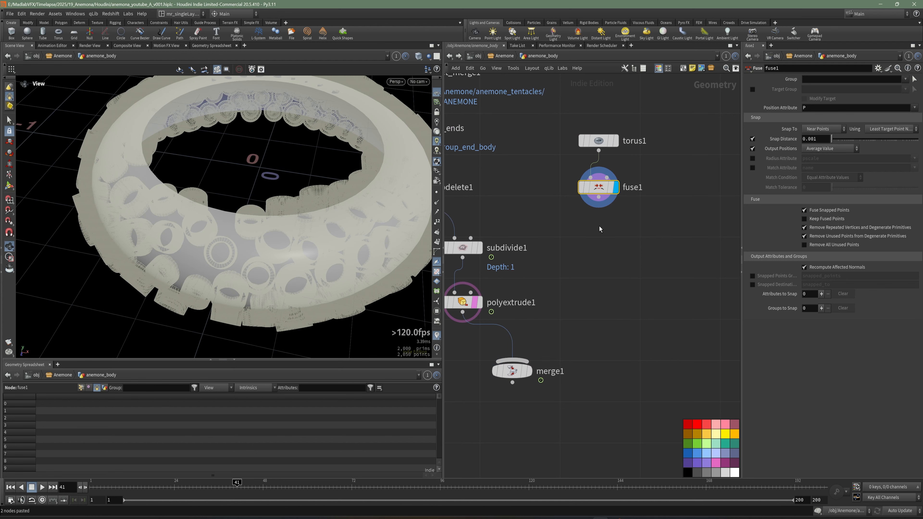
{"action": "key", "text": "u"}
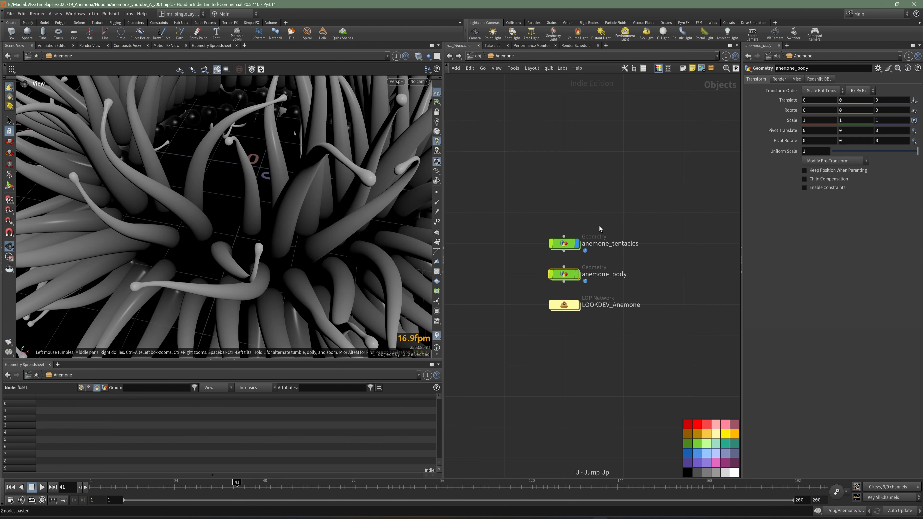
{"action": "double_click", "coordinate": [569, 278]}
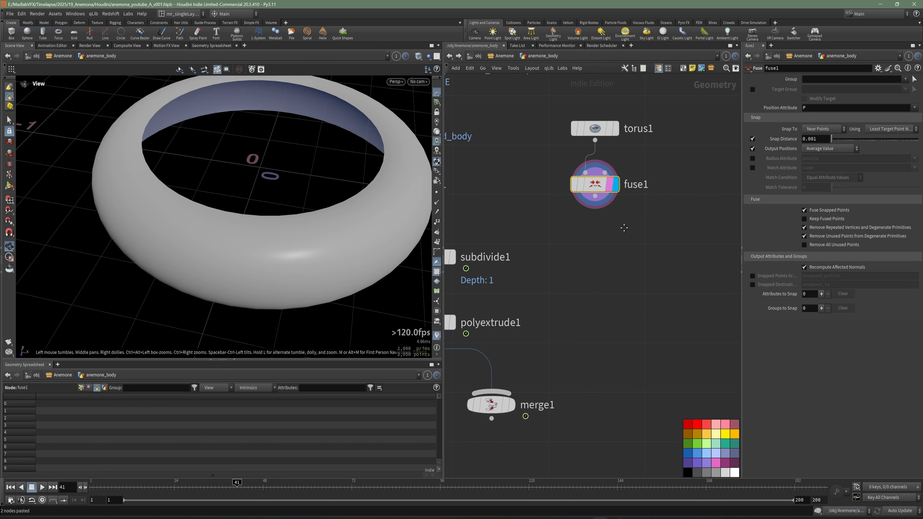
Step: Add a PolyExtrude node connected after fuse1 and display it
{"action": "key", "text": "Tab"}
{"action": "type", "text": "EXTR"}
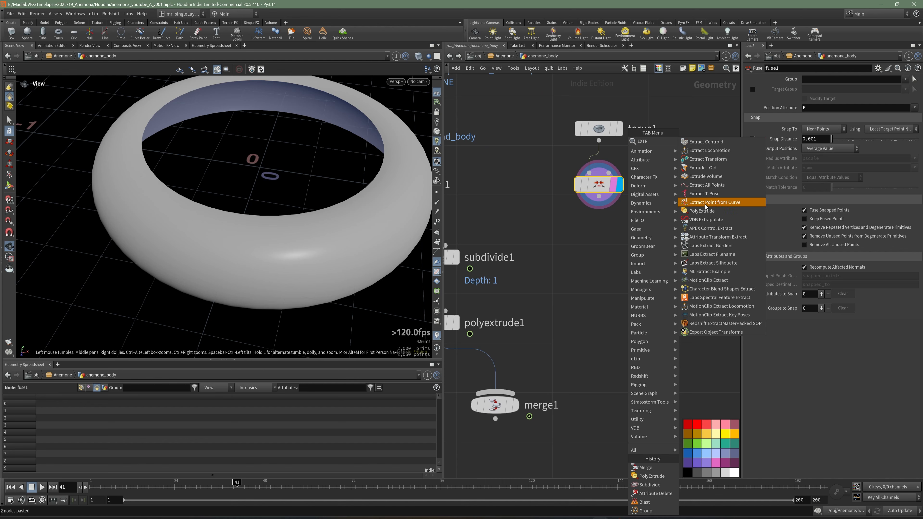
{"action": "left_click", "coordinate": [701, 211]}
{"action": "left_click", "coordinate": [595, 201]}
{"action": "left_click_drag", "start_coordinate": [597, 199], "coordinate": [601, 244]}
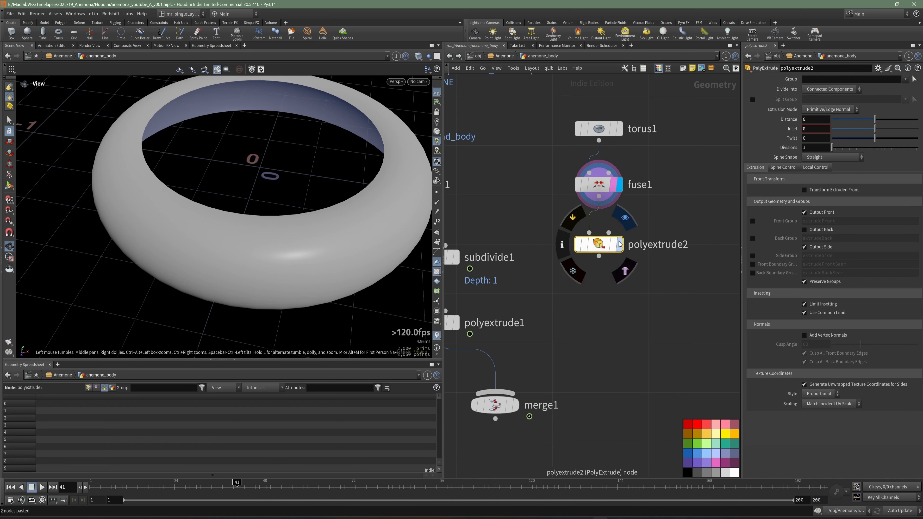
{"action": "left_click", "coordinate": [619, 244]}
{"action": "scroll", "coordinate": [358, 206], "scroll_direction": "down", "scroll_amount": 2}
{"action": "left_click_drag", "start_coordinate": [274, 218], "coordinate": [276, 198]}
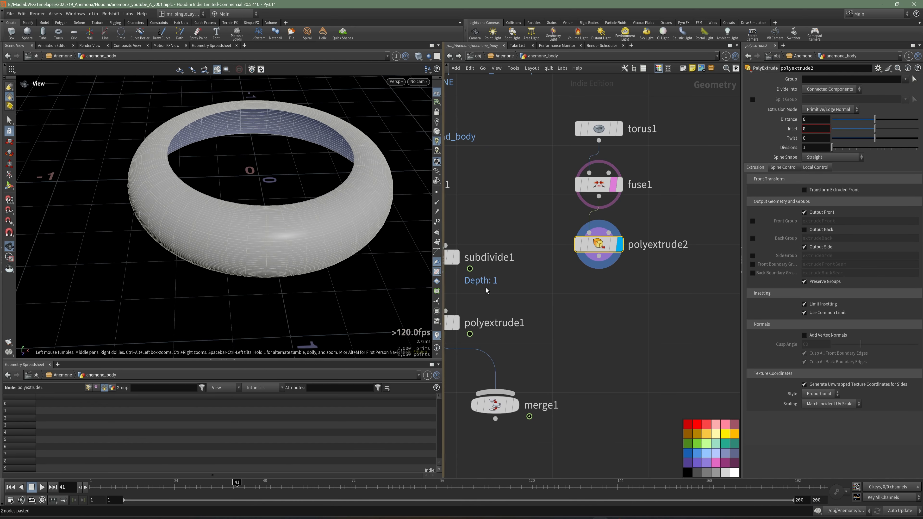
Step: Turn off the template flag on fuse1 and set the polyextrude2 distance to about 0.0175
{"action": "left_click", "coordinate": [614, 186]}
{"action": "key", "text": "Return"}
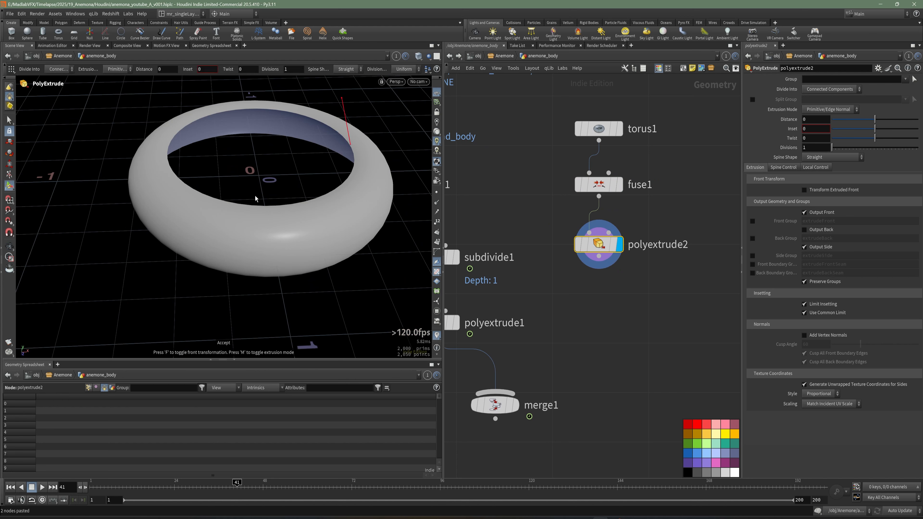
{"action": "left_click_drag", "start_coordinate": [348, 124], "coordinate": [351, 128]}
{"action": "key", "text": "Escape"}
{"action": "left_click_drag", "start_coordinate": [285, 223], "coordinate": [253, 231]}
{"action": "right_click_drag", "start_coordinate": [254, 230], "coordinate": [258, 217], "text": "alt"}
{"action": "left_click_drag", "start_coordinate": [258, 216], "coordinate": [264, 215], "text": "alt"}
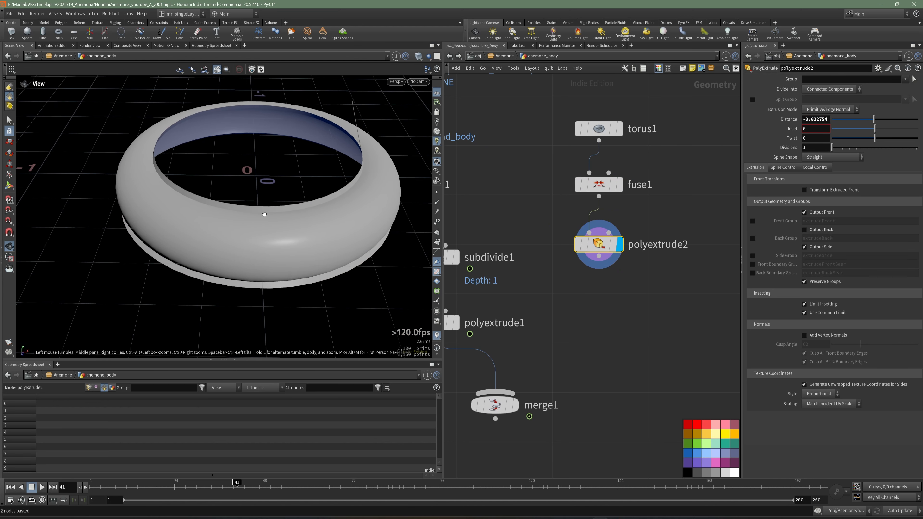
{"action": "left_click_drag", "start_coordinate": [360, 141], "coordinate": [358, 131]}
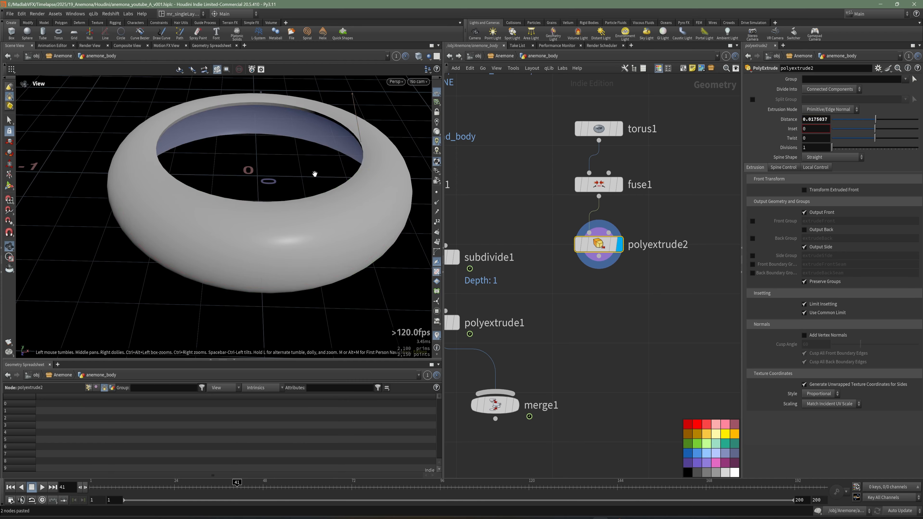
Step: Enable Output Back on polyextrude2 to close the thickened torus
{"action": "left_click_drag", "start_coordinate": [315, 173], "coordinate": [347, 162], "text": "alt"}
{"action": "middle_click_drag", "start_coordinate": [347, 162], "coordinate": [322, 195], "text": "alt"}
{"action": "right_click_drag", "start_coordinate": [323, 196], "coordinate": [305, 171], "text": "alt"}
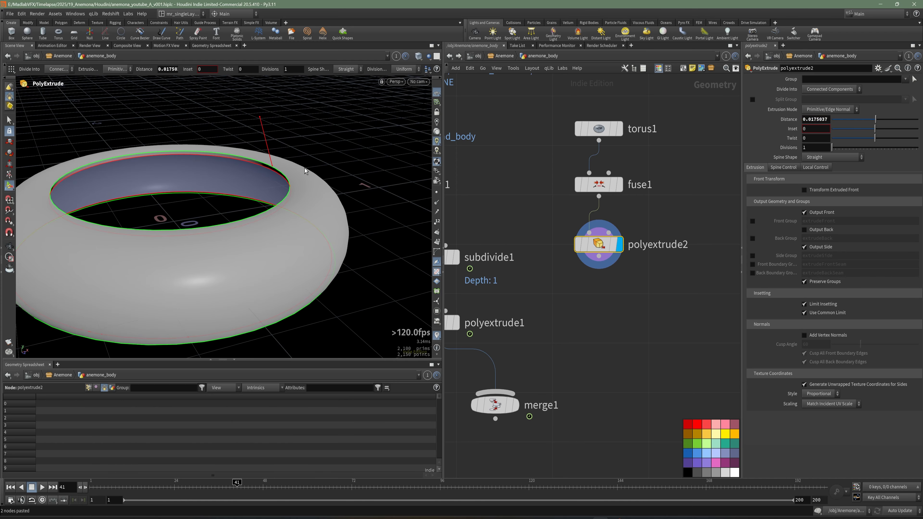
{"action": "left_click", "coordinate": [830, 231]}
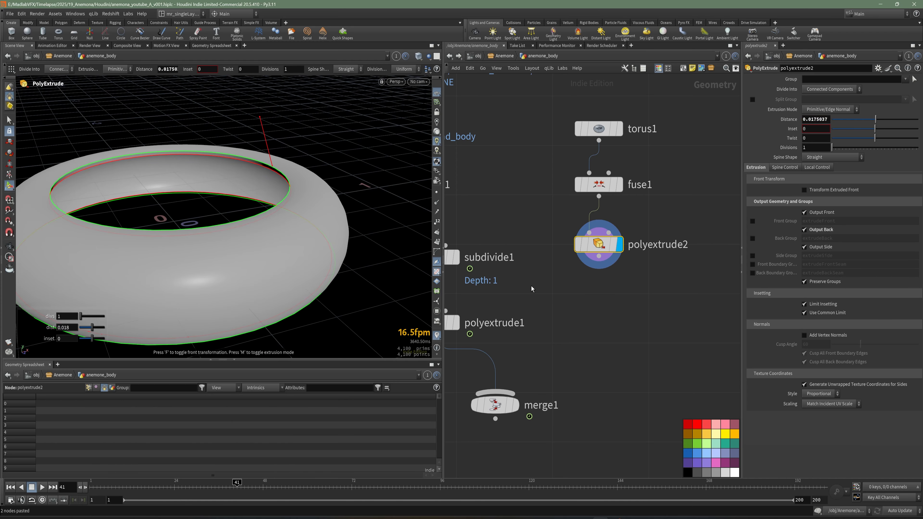
{"action": "left_click_drag", "start_coordinate": [264, 186], "coordinate": [268, 210], "text": "alt"}
Step: Connect polyextrude2 into merge1, display the merged result, and save the scene
{"action": "middle_click_drag", "start_coordinate": [594, 311], "coordinate": [614, 269]}
{"action": "left_click_drag", "start_coordinate": [619, 214], "coordinate": [540, 359]}
{"action": "left_click", "coordinate": [536, 363]}
{"action": "left_click_drag", "start_coordinate": [241, 218], "coordinate": [296, 237], "text": "alt"}
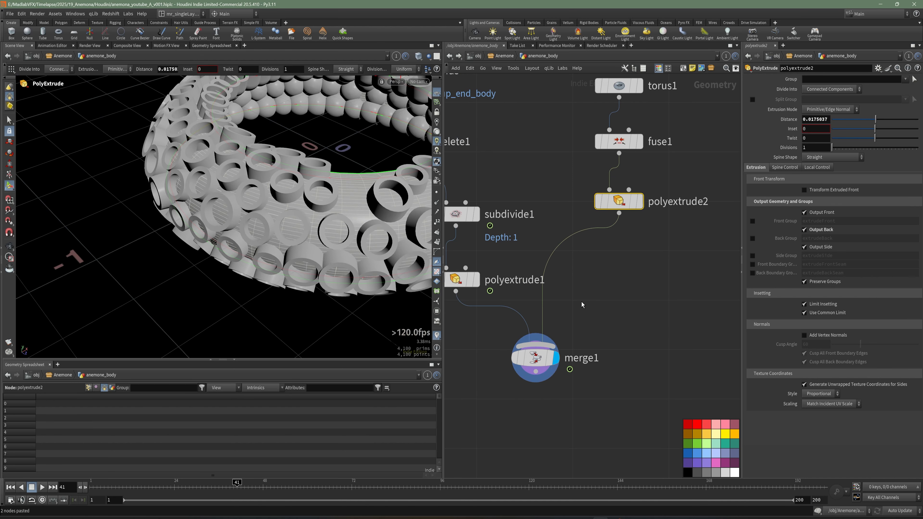
{"action": "middle_click_drag", "start_coordinate": [582, 305], "coordinate": [598, 264]}
{"action": "key", "text": "ctrl+s"}
Step: Reposition the torus1, fuse1 and polyextrude2 nodes together as a tidy branch above merge1
{"action": "scroll", "coordinate": [620, 273], "scroll_direction": "down", "scroll_amount": 3}
{"action": "key", "text": "Tab"}
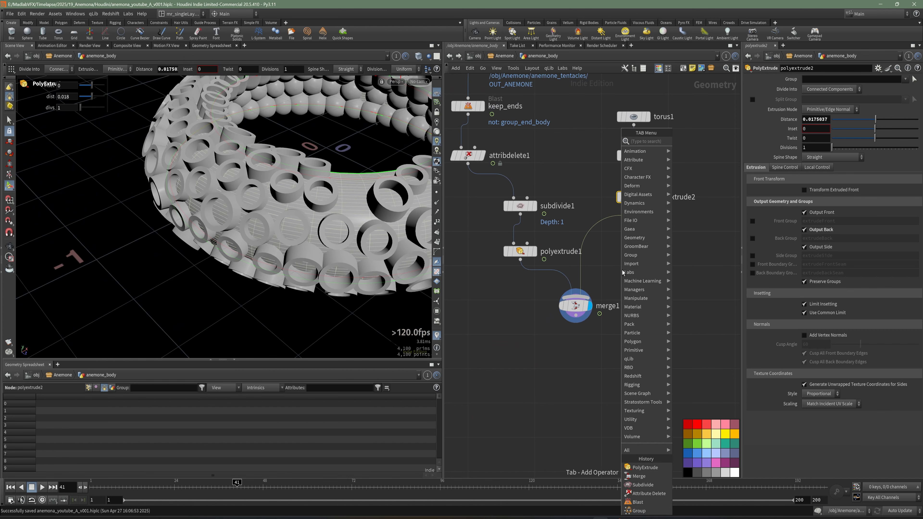
{"action": "key", "text": "Escape"}
{"action": "scroll", "coordinate": [623, 309], "scroll_direction": "down", "scroll_amount": 2}
{"action": "left_click_drag", "start_coordinate": [675, 277], "coordinate": [627, 160]}
{"action": "left_click_drag", "start_coordinate": [631, 204], "coordinate": [629, 233]}
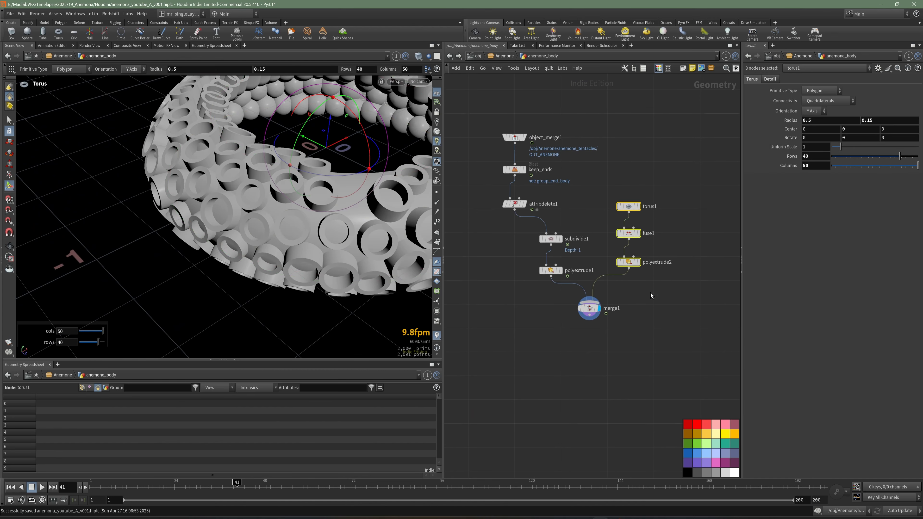
{"action": "left_click", "coordinate": [650, 293]}
{"action": "middle_click_drag", "start_coordinate": [354, 218], "coordinate": [298, 226], "text": "alt"}
Step: Add a VDB from Polygons node and connect it to the output of merge1
{"action": "middle_click_drag", "start_coordinate": [614, 351], "coordinate": [622, 342]}
{"action": "key", "text": "Tab"}
{"action": "type", "text": "CON"}
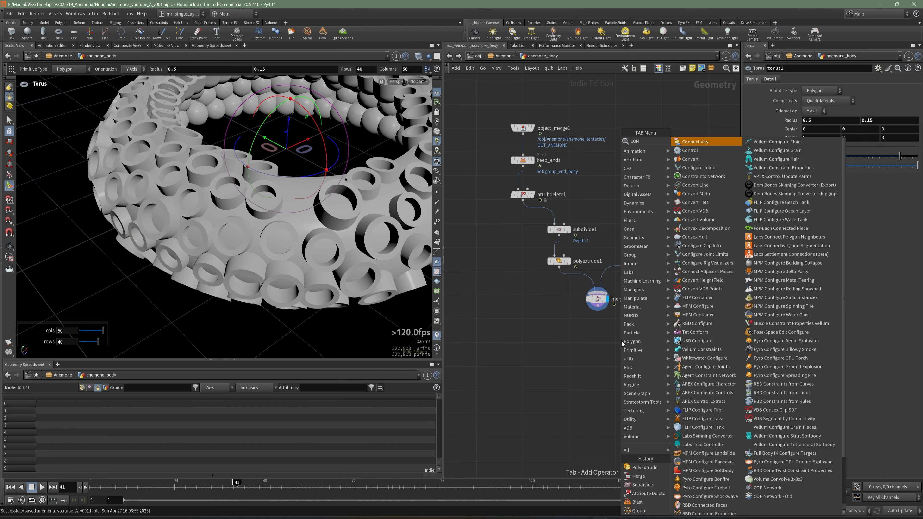
{"action": "key", "text": "BackSpace"}
{"action": "key", "text": "BackSpace"}
{"action": "key", "text": "BackSpace"}
{"action": "type", "text": "VDB FROM"}
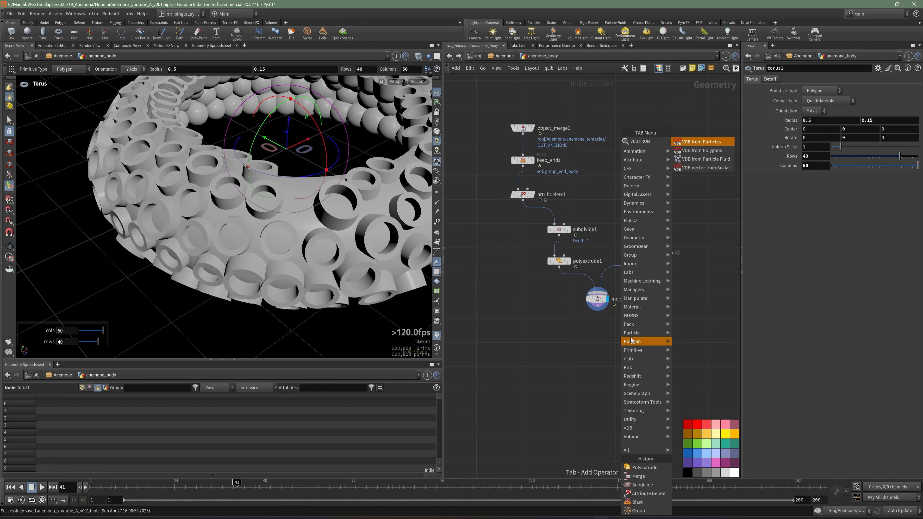
{"action": "key", "text": "Down"}
{"action": "key", "text": "Return"}
{"action": "left_click", "coordinate": [596, 339]}
{"action": "left_click", "coordinate": [598, 310]}
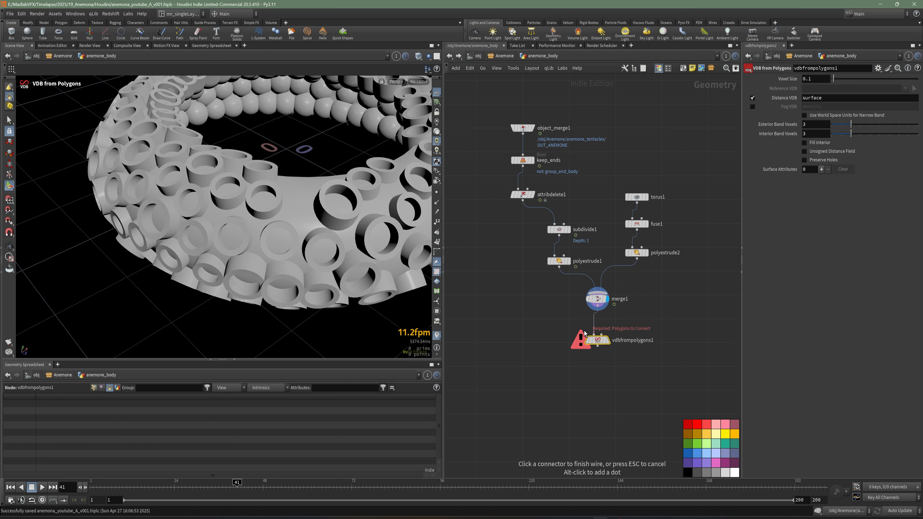
{"action": "left_click", "coordinate": [584, 334]}
Step: Display vdbfrompolygons1 with a Voxel Size of 0.005 and save the scene
{"action": "left_click", "coordinate": [608, 341]}
{"action": "middle_click_drag", "start_coordinate": [607, 338], "coordinate": [581, 324]}
{"action": "middle_click_drag", "start_coordinate": [291, 218], "coordinate": [267, 269], "text": "alt"}
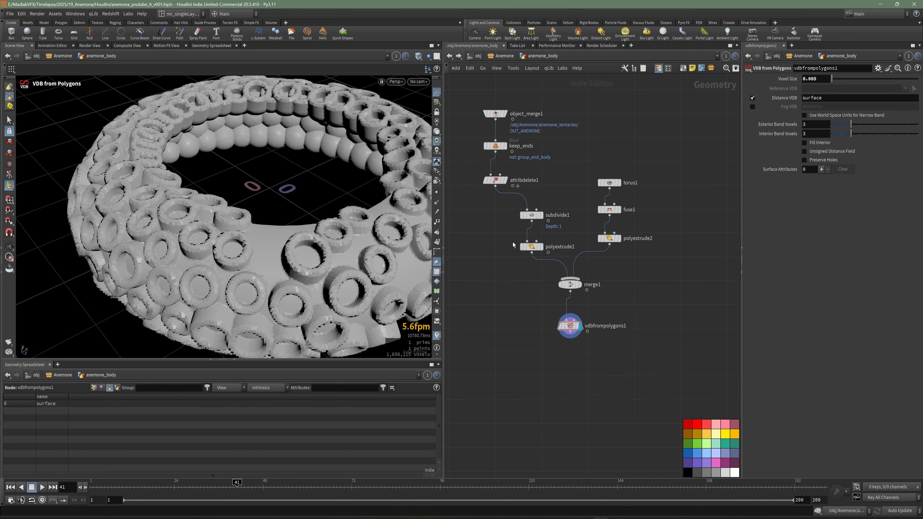
{"action": "middle_click_drag", "start_coordinate": [653, 305], "coordinate": [651, 226]}
{"action": "key", "text": "ctrl+s"}
{"action": "key", "text": "Tab"}
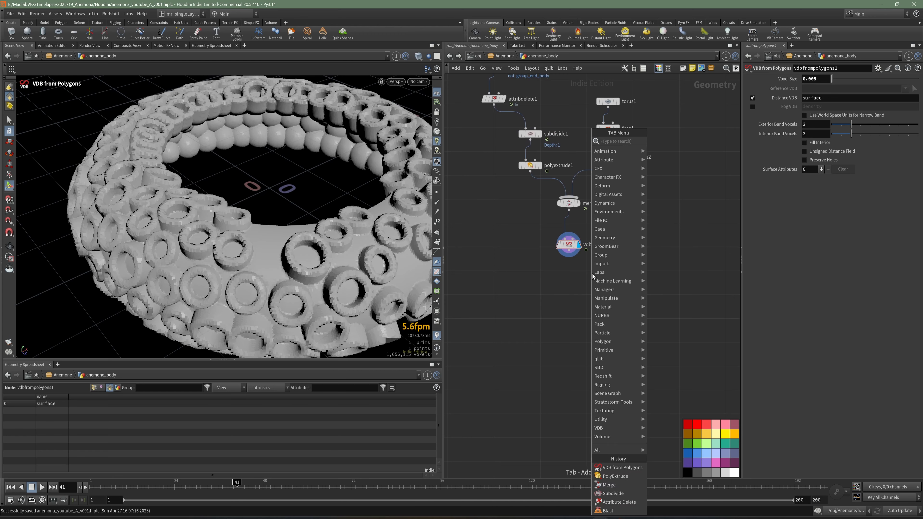
{"action": "type", "text": "vdbs"}
{"action": "key", "text": "Escape"}
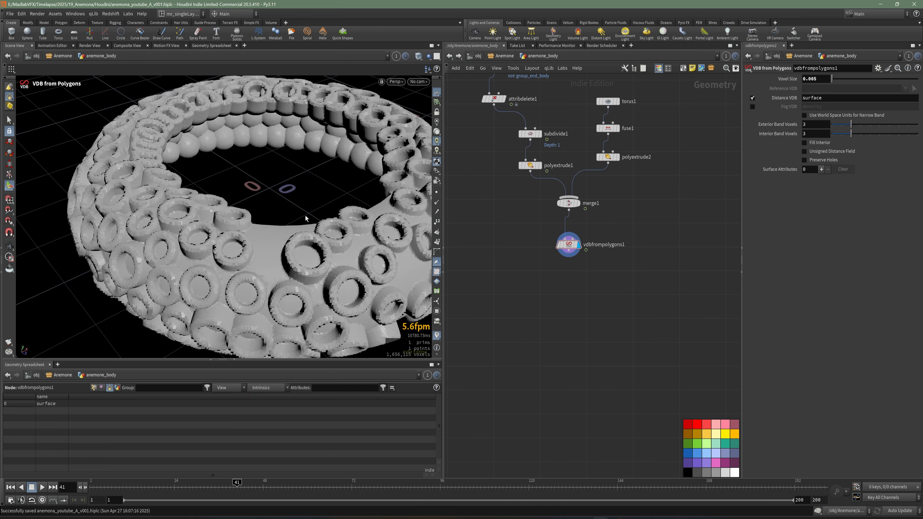
{"action": "right_click_drag", "start_coordinate": [292, 217], "coordinate": [377, 239], "text": "alt"}
{"action": "left_click_drag", "start_coordinate": [377, 239], "coordinate": [258, 288]}
{"action": "key", "text": "Return"}
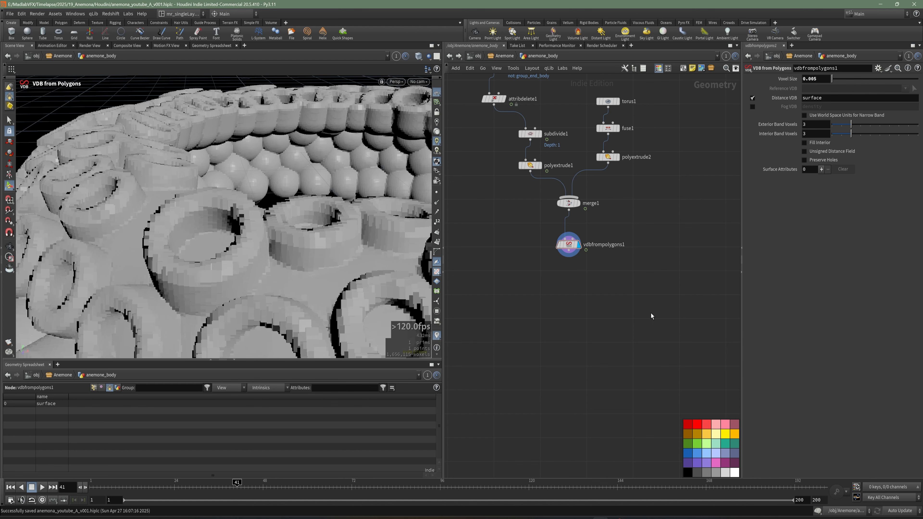
Step: Add a VDB Smooth SDF node connected after vdbfrompolygons1 and display it
{"action": "key", "text": "Tab"}
{"action": "type", "text": "smoo"}
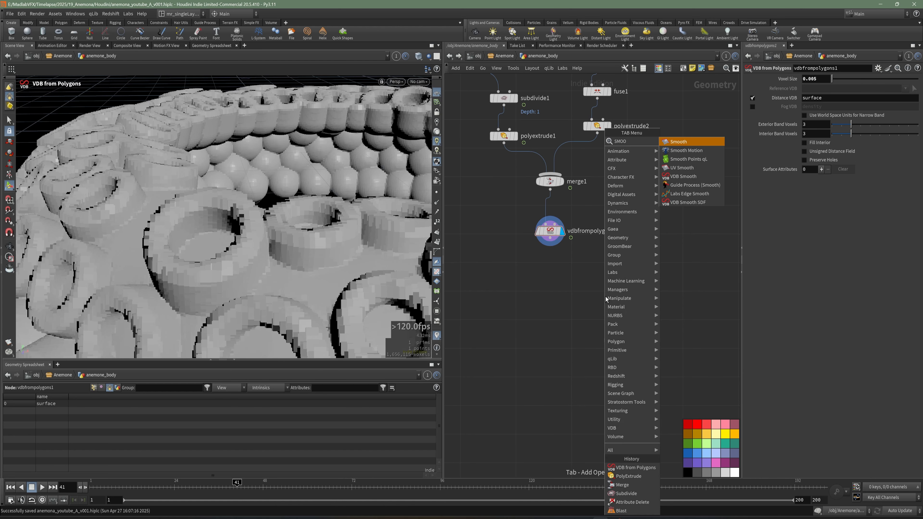
{"action": "left_click", "coordinate": [700, 203]}
{"action": "left_click", "coordinate": [548, 268]}
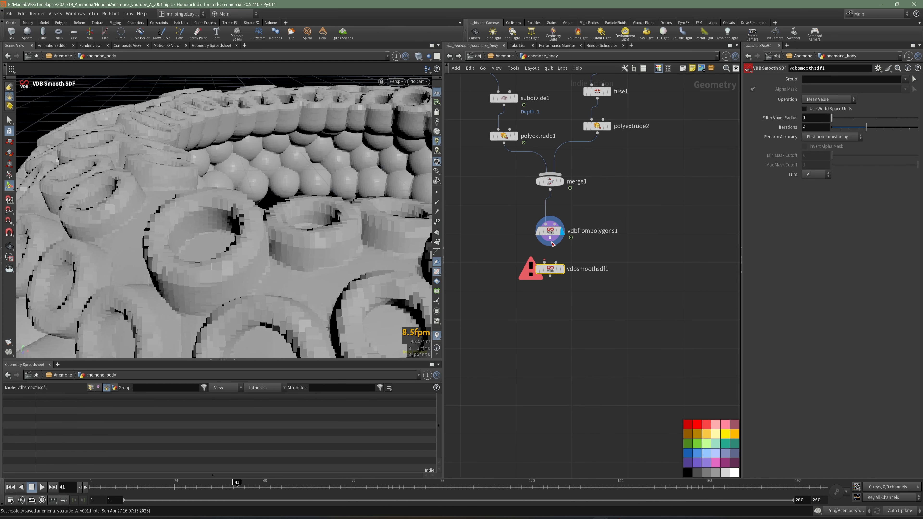
{"action": "left_click", "coordinate": [562, 269]}
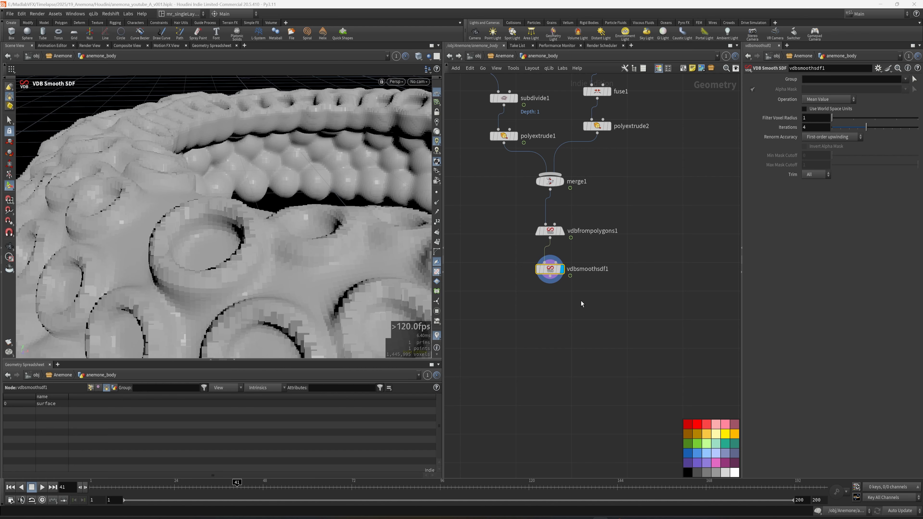
{"action": "middle_click_drag", "start_coordinate": [581, 301], "coordinate": [585, 273]}
{"action": "scroll", "coordinate": [547, 278], "scroll_direction": "up", "scroll_amount": 2}
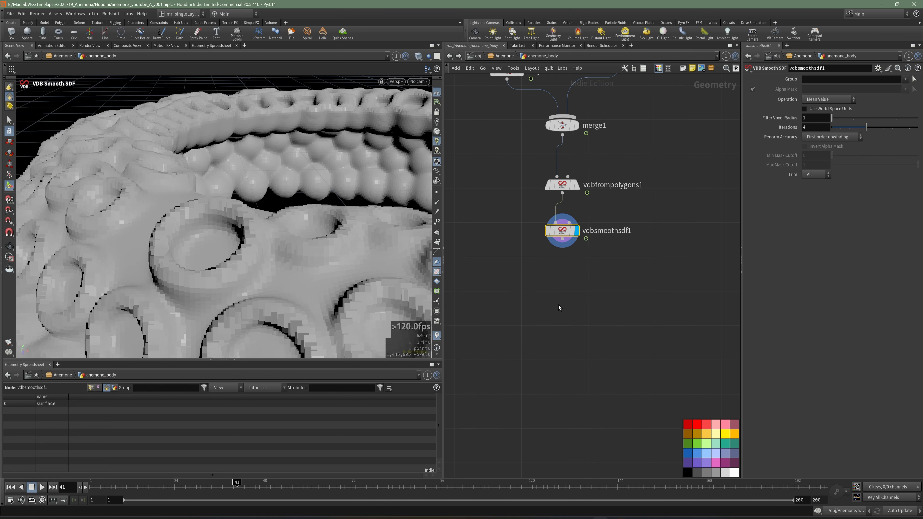
Step: Add a VDB Resample node connected after vdbsmoothsdf1 and display it
{"action": "key", "text": "Tab"}
{"action": "type", "text": "RES"}
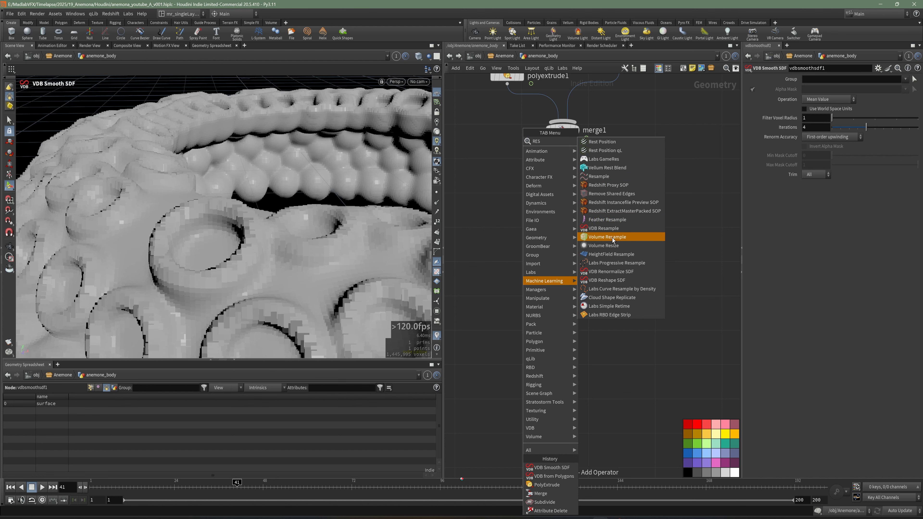
{"action": "left_click", "coordinate": [613, 228]}
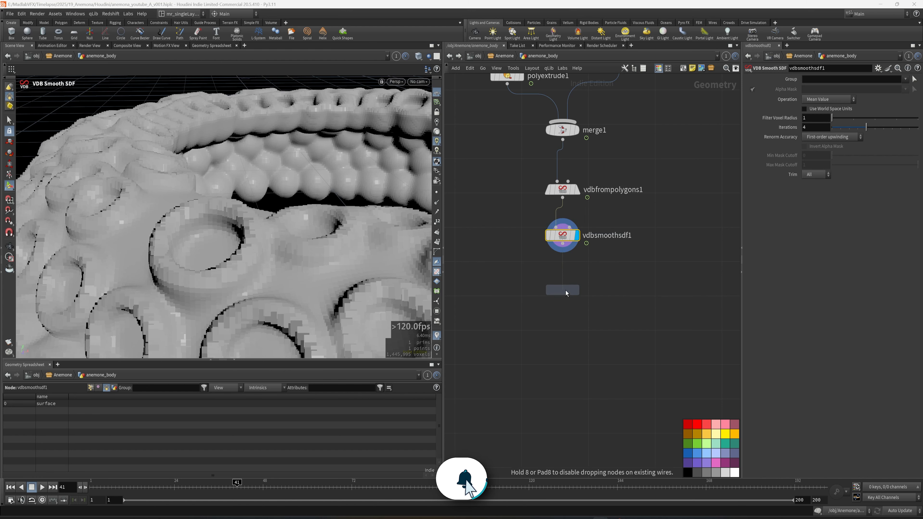
{"action": "left_click_drag", "start_coordinate": [563, 245], "coordinate": [557, 279]}
{"action": "left_click_drag", "start_coordinate": [556, 279], "coordinate": [556, 281]}
{"action": "left_click", "coordinate": [578, 289]}
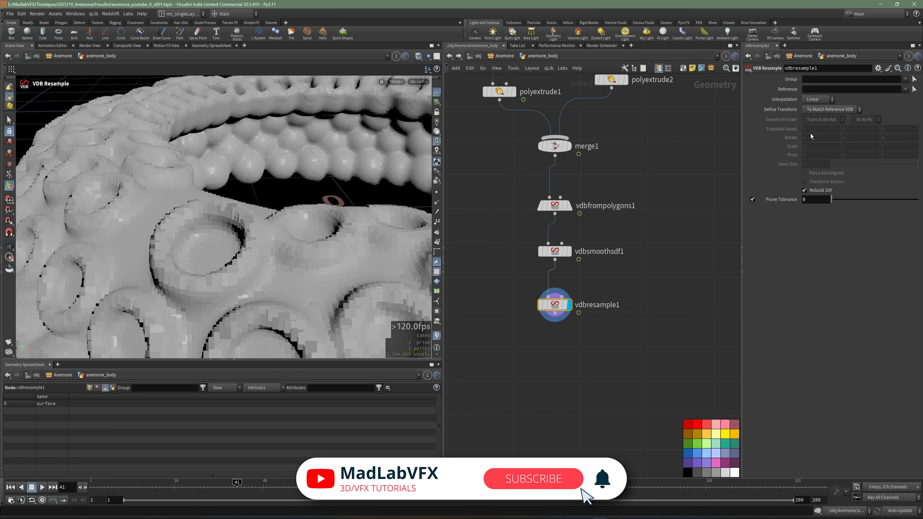
Step: Set vdbresample1's Define Transform to Using Voxel Scale Only with a Voxel Scale of 0.5 and save the scene
{"action": "left_click", "coordinate": [818, 112]}
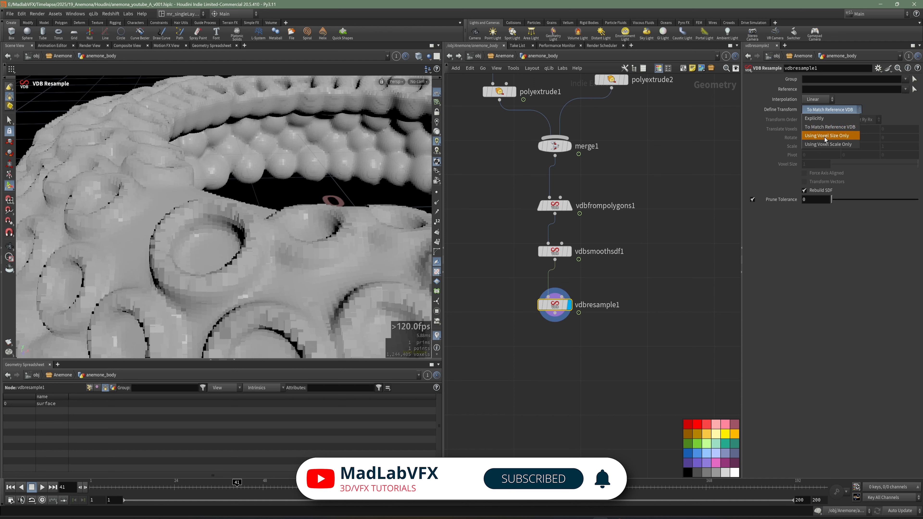
{"action": "left_click", "coordinate": [829, 144]}
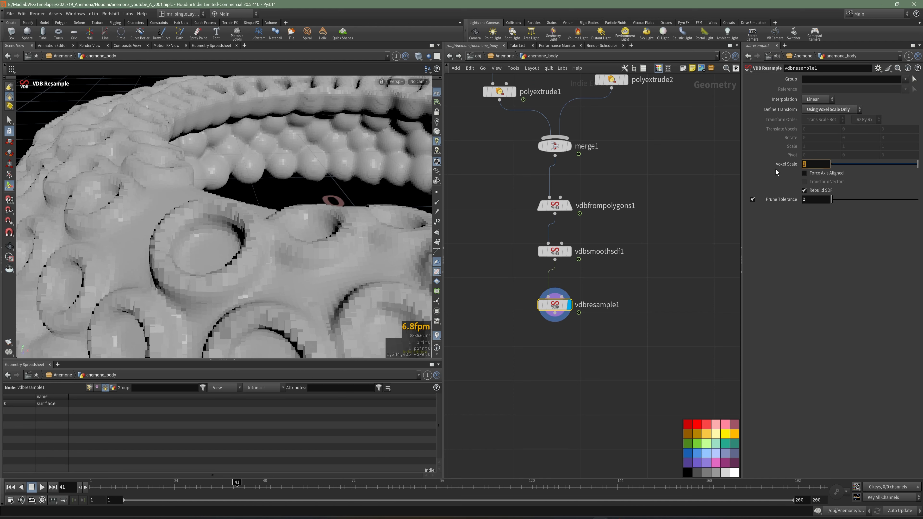
{"action": "type", "text": "0.5"}
{"action": "key", "text": "Return"}
{"action": "right_click_drag", "start_coordinate": [309, 182], "coordinate": [252, 176], "text": "alt"}
{"action": "left_click_drag", "start_coordinate": [251, 176], "coordinate": [224, 207], "text": "alt"}
{"action": "key", "text": "ctrl+s"}
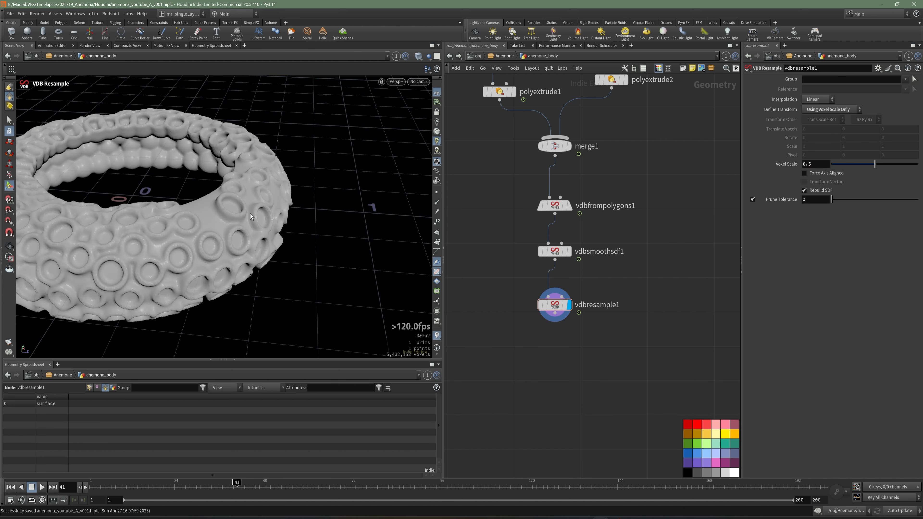
{"action": "left_click_drag", "start_coordinate": [301, 206], "coordinate": [401, 272], "text": "alt"}
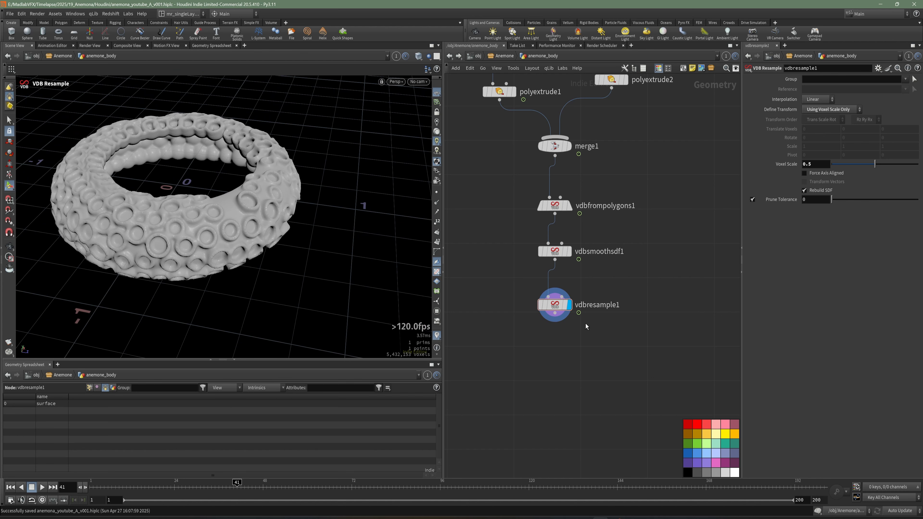
Step: Automatically lay out all nodes of the anemone_body network and save the scene
{"action": "scroll", "coordinate": [586, 326], "scroll_direction": "down", "scroll_amount": 5}
{"action": "left_click_drag", "start_coordinate": [596, 342], "coordinate": [469, 163]}
{"action": "key", "text": "l"}
{"action": "key", "text": "ctrl+s"}
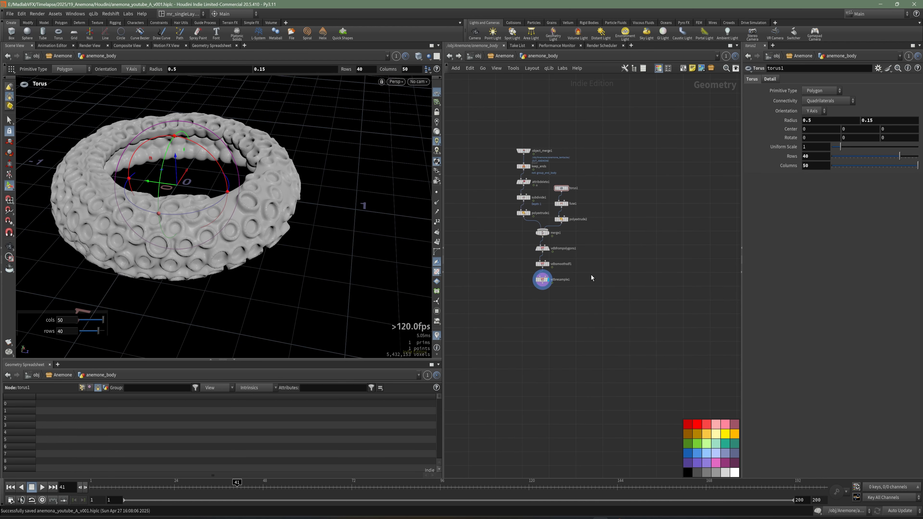
Step: Examine the resampled anemone body's surface detail from several angles and up close
{"action": "left_click_drag", "start_coordinate": [291, 202], "coordinate": [287, 240], "text": "alt"}
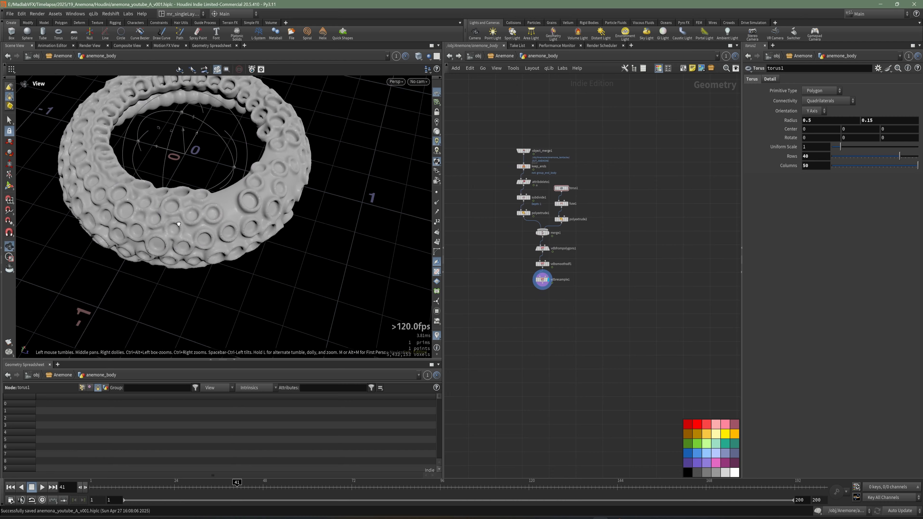
{"action": "right_click_drag", "start_coordinate": [287, 240], "coordinate": [334, 295], "text": "alt"}
{"action": "left_click_drag", "start_coordinate": [333, 295], "coordinate": [336, 216], "text": "alt"}
{"action": "right_click_drag", "start_coordinate": [77, 238], "coordinate": [155, 163], "text": "alt"}
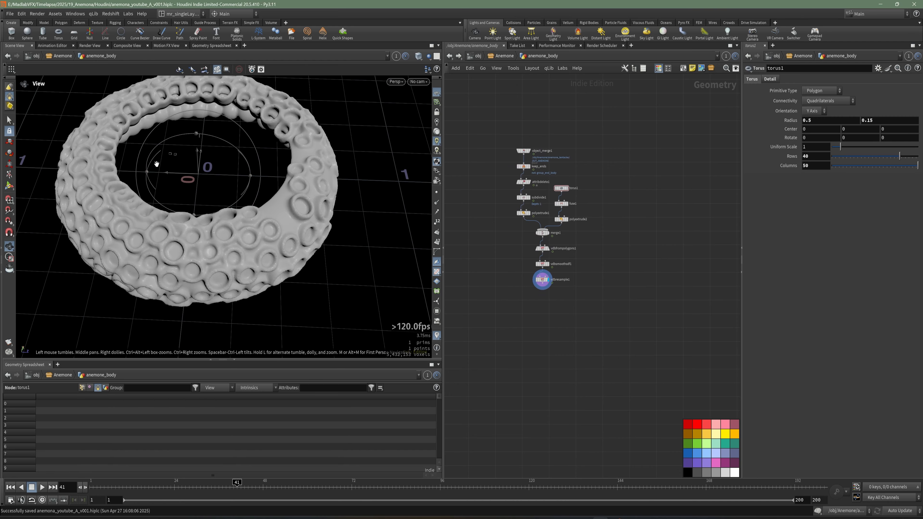
{"action": "left_click_drag", "start_coordinate": [155, 163], "coordinate": [146, 225], "text": "alt"}
{"action": "left_click_drag", "start_coordinate": [222, 115], "coordinate": [266, 214], "text": "alt"}
{"action": "right_click_drag", "start_coordinate": [266, 215], "coordinate": [292, 224], "text": "alt"}
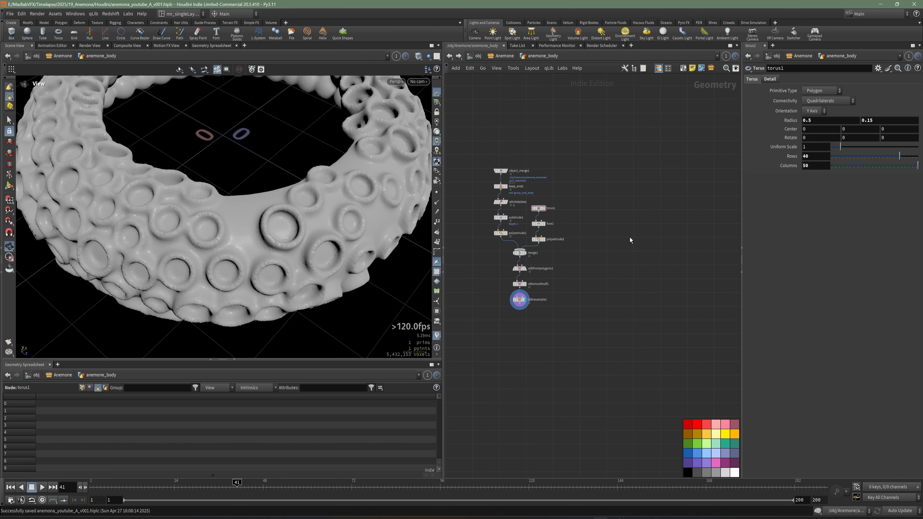
Step: Add a Line node in an empty area beside the body network
{"action": "key", "text": "Tab"}
{"action": "type", "text": "LIN"}
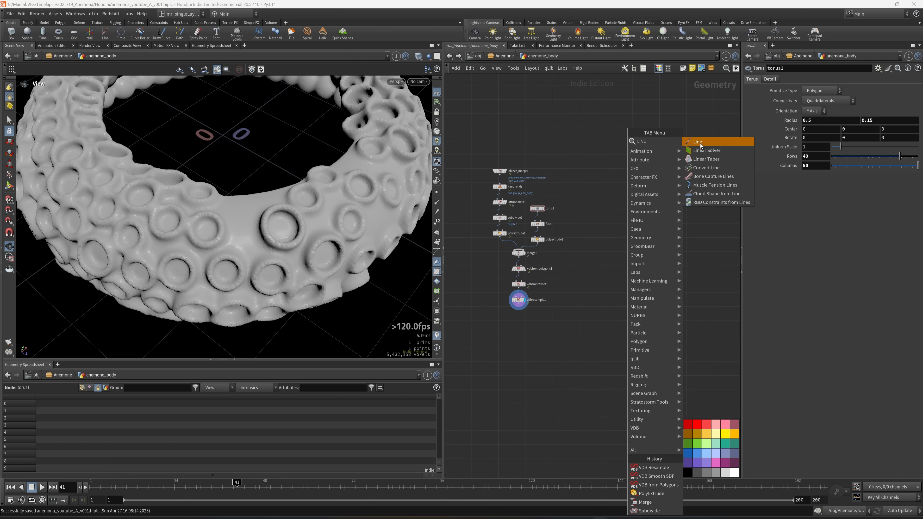
{"action": "left_click", "coordinate": [697, 142]}
{"action": "left_click", "coordinate": [650, 168]}
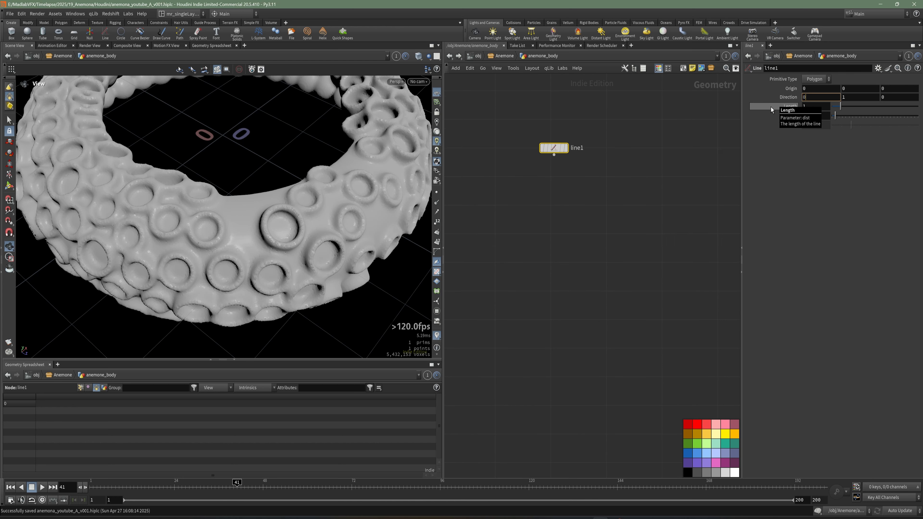
Step: Set line1's Direction to 0, 0, 1 and display the node
{"action": "key", "text": "Tab"}
{"action": "type", "text": "0"}
{"action": "key", "text": "Tab"}
{"action": "key", "text": "Return"}
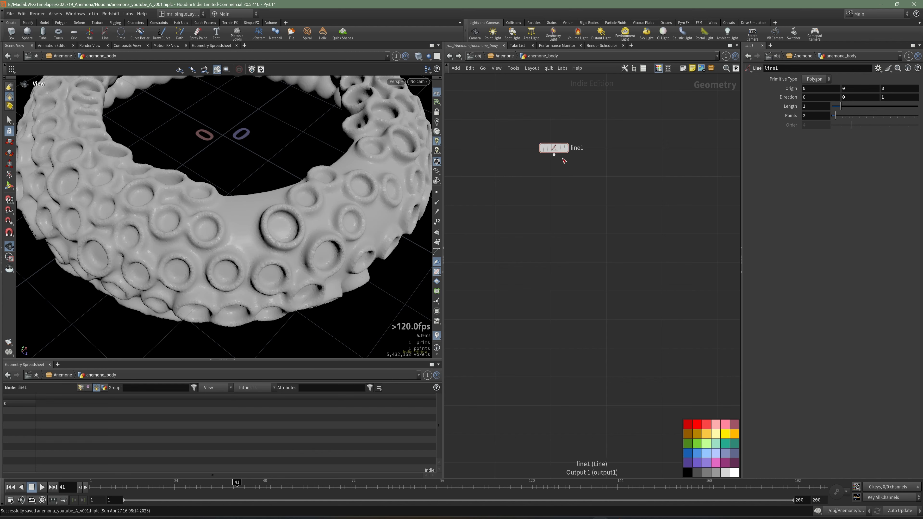
{"action": "key", "text": "r"}
{"action": "left_click", "coordinate": [553, 151]}
{"action": "left_click_drag", "start_coordinate": [244, 198], "coordinate": [214, 224]}
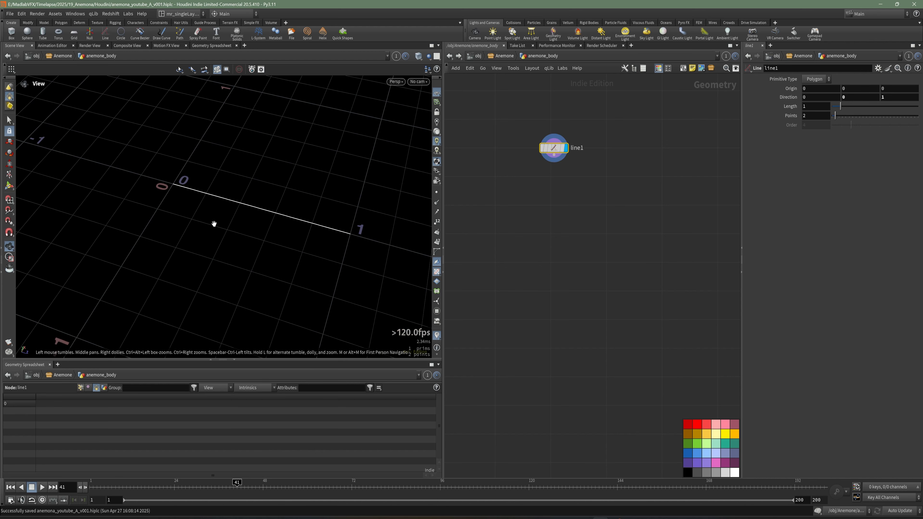
{"action": "key", "text": "Tab"}
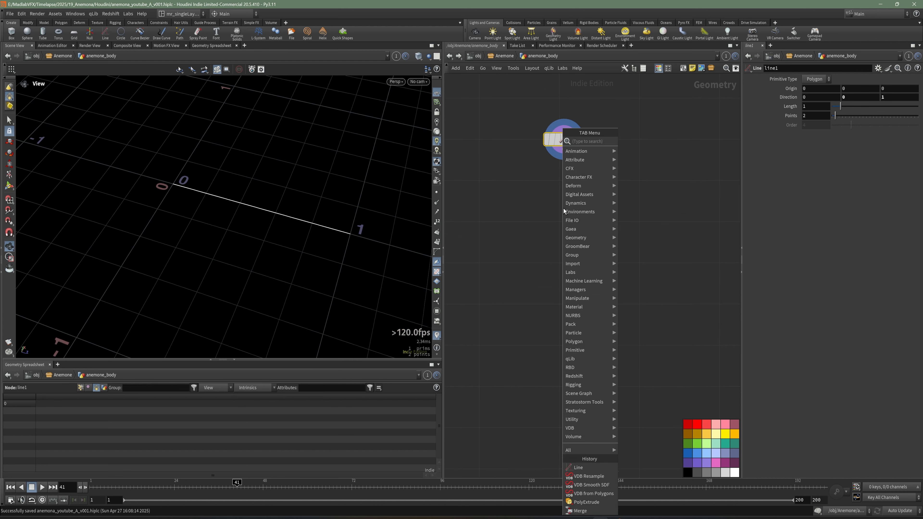
{"action": "type", "text": "CAVER"}
{"action": "key", "text": "Escape"}
Step: Add a Carve node connected after line1 and display it
{"action": "key", "text": "Tab"}
{"action": "type", "text": "CARVE"}
{"action": "left_click", "coordinate": [622, 144]}
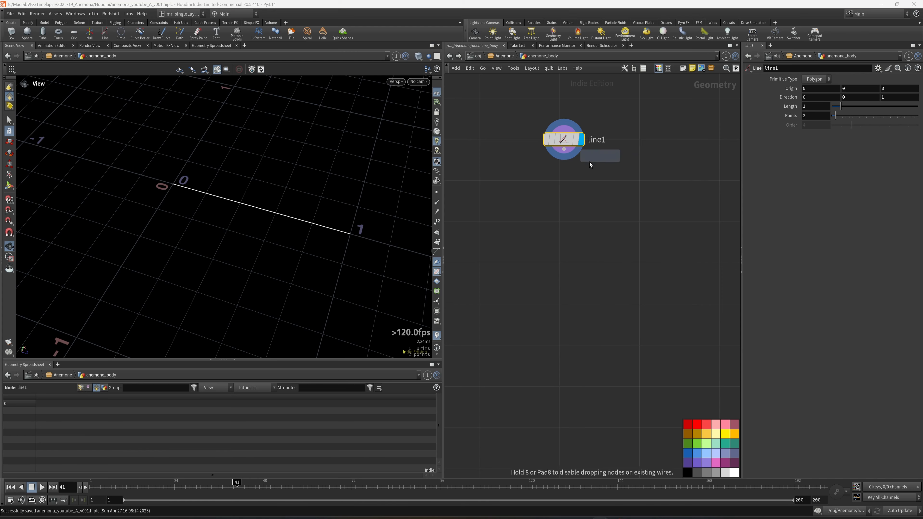
{"action": "left_click", "coordinate": [561, 182]}
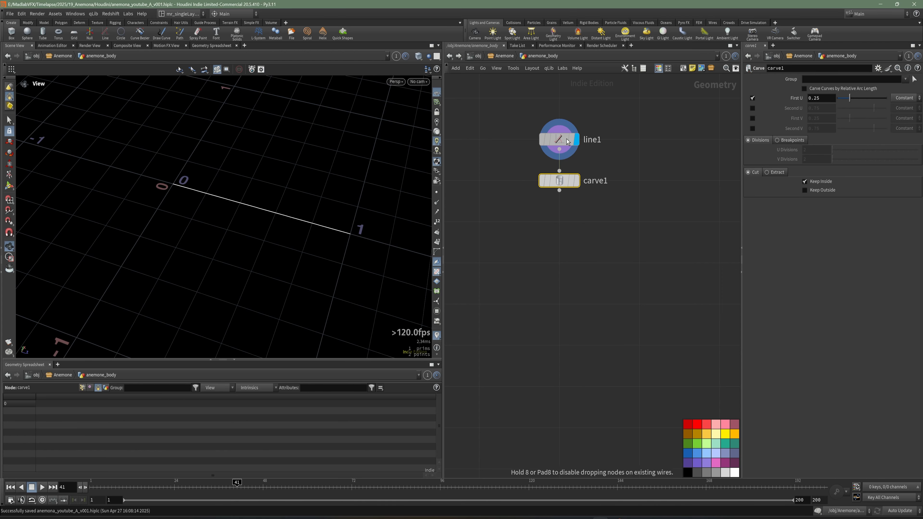
{"action": "left_click", "coordinate": [578, 181]}
Step: Enable Second U on carve1, then set First U to 0.028 and Second U to 0.93
{"action": "left_click", "coordinate": [753, 108]}
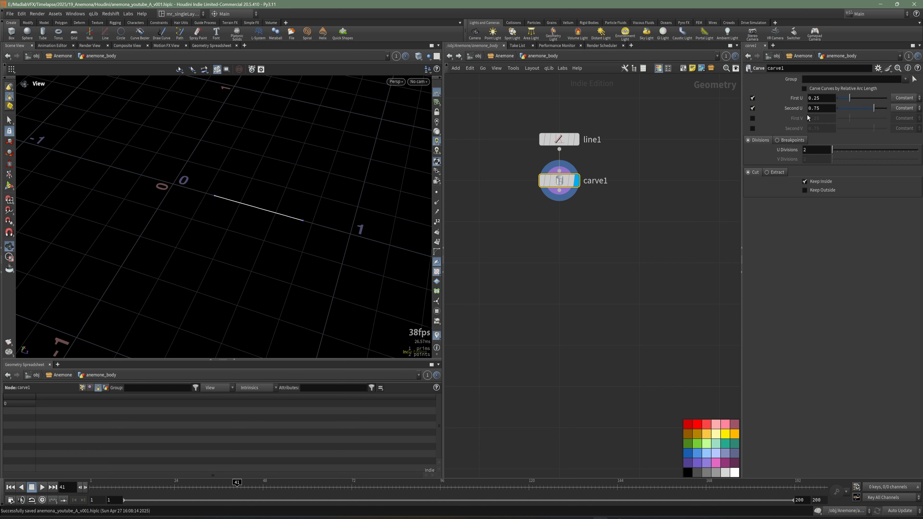
{"action": "middle_click_drag", "start_coordinate": [724, 188], "coordinate": [705, 198]}
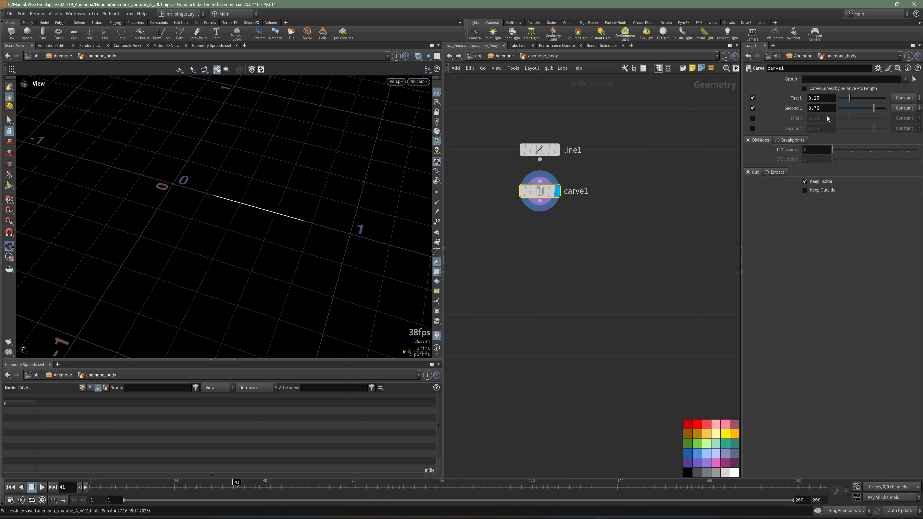
{"action": "left_click", "coordinate": [826, 100]}
{"action": "type", "text": "0.0."}
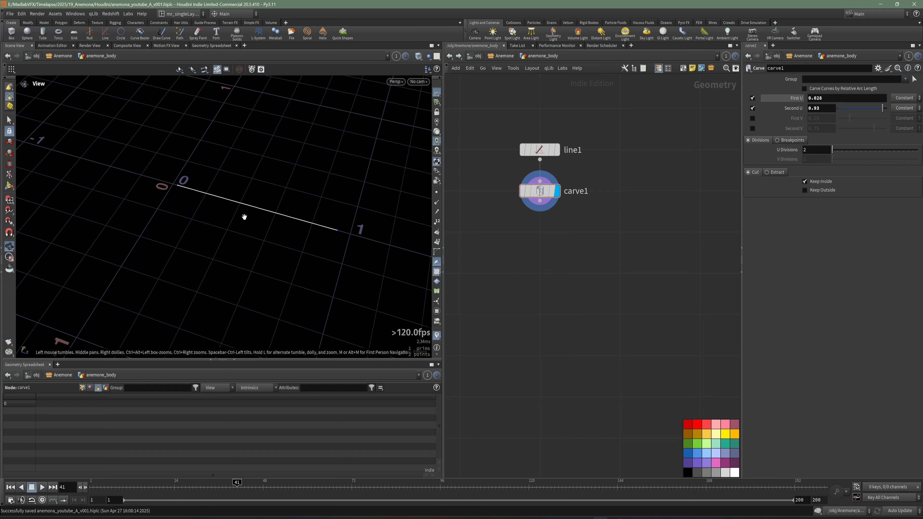
{"action": "left_click_drag", "start_coordinate": [243, 214], "coordinate": [329, 217]}
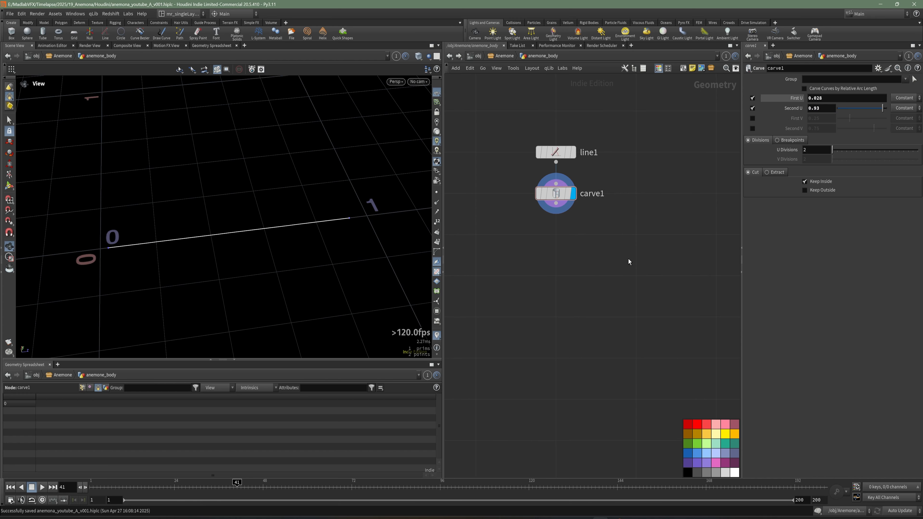
Step: Add a Resample node connected after carve1 and display it
{"action": "key", "text": "Tab"}
{"action": "type", "text": "RES"}
{"action": "left_click", "coordinate": [713, 177]}
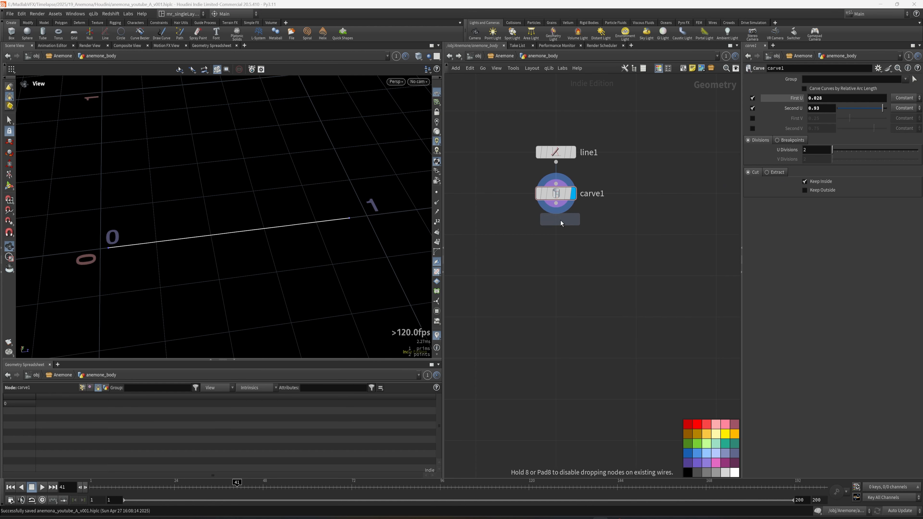
{"action": "left_click", "coordinate": [558, 237]}
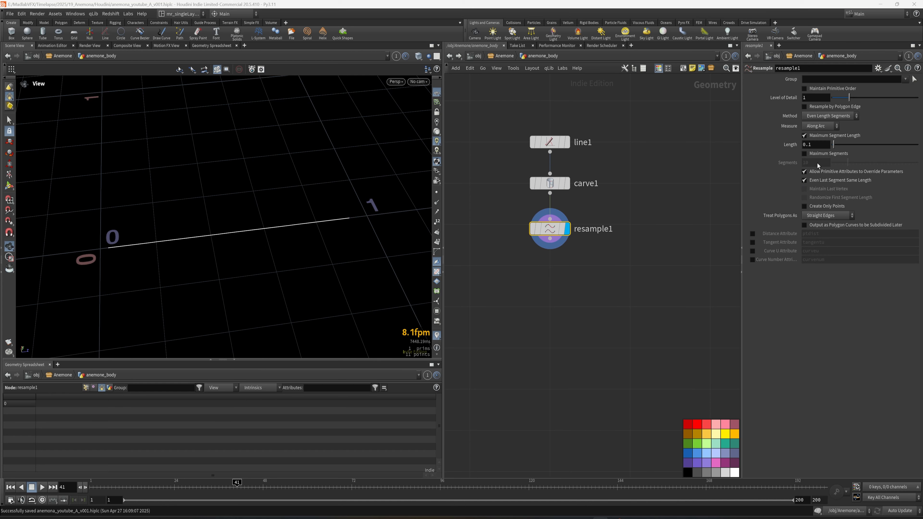
Step: Switch resample1 from Maximum Segment Length to Maximum Segments and set Segments to 11
{"action": "left_click", "coordinate": [811, 137]}
{"action": "left_click", "coordinate": [812, 155]}
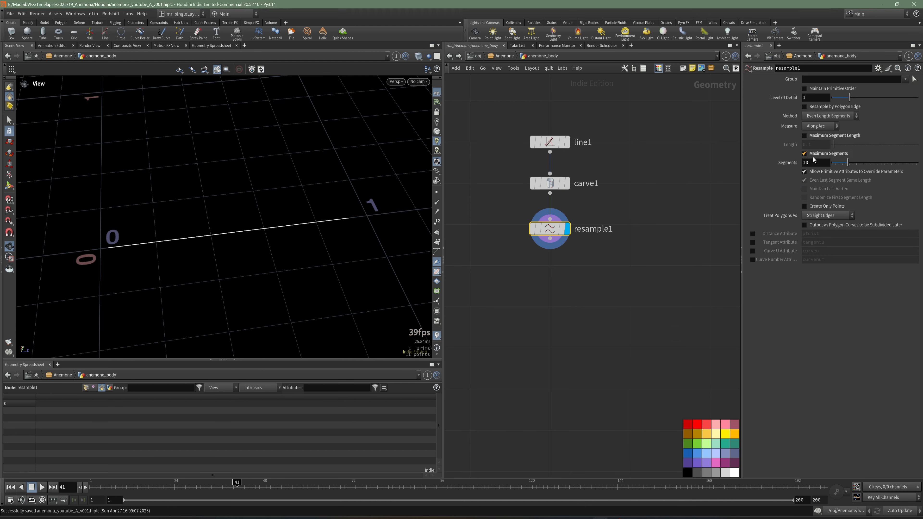
{"action": "double_click", "coordinate": [812, 162]}
{"action": "type", "text": "11"}
{"action": "key", "text": "Return"}
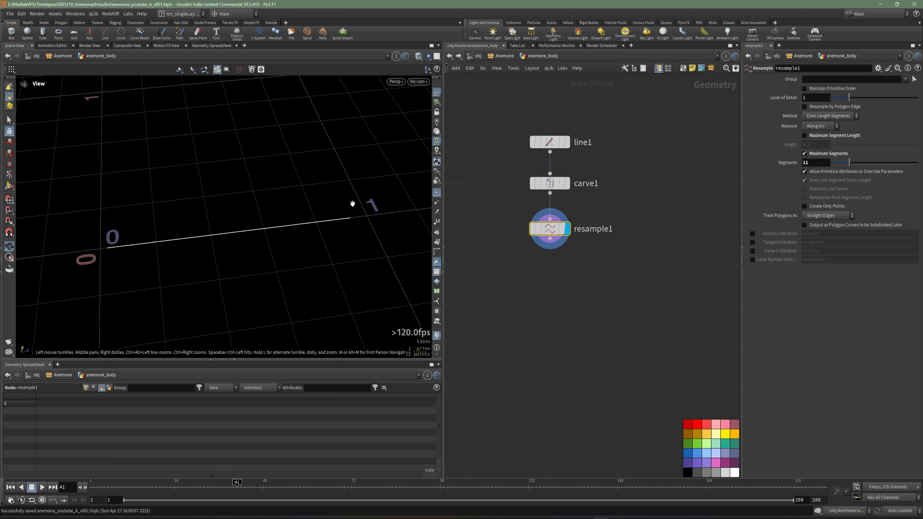
{"action": "left_click_drag", "start_coordinate": [352, 203], "coordinate": [72, 277]}
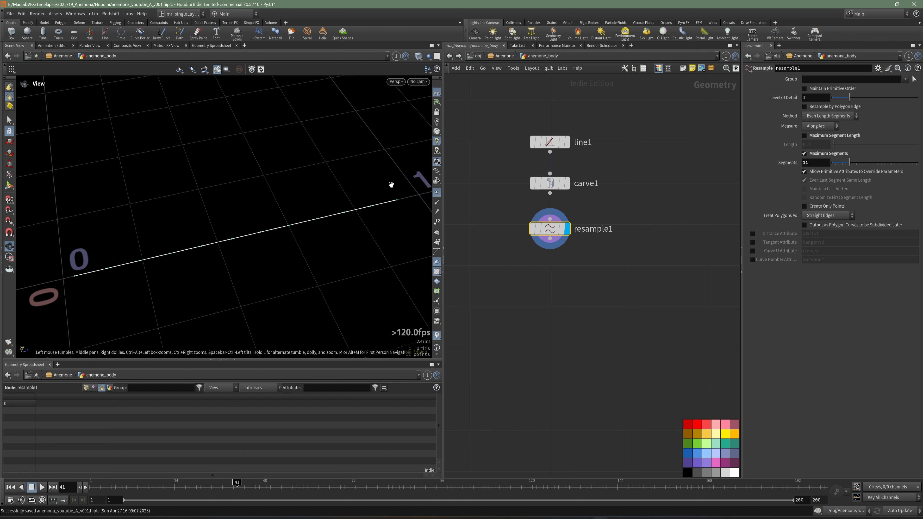
{"action": "key", "text": "Tab"}
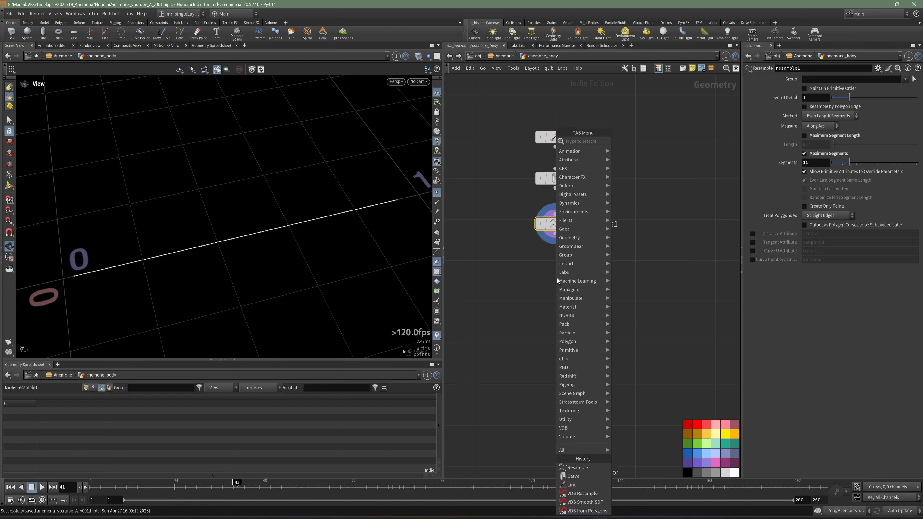
{"action": "type", "text": "BEB"}
{"action": "key", "text": "Escape"}
{"action": "key", "text": "Tab"}
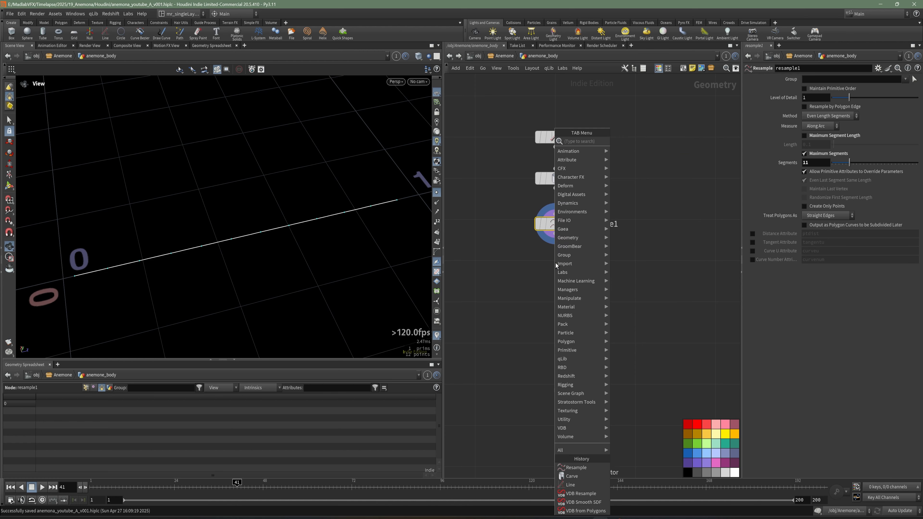
{"action": "type", "text": "BEN"}
{"action": "key", "text": "Escape"}
Step: Add a Bend node connected after resample1 and display it
{"action": "key", "text": "Tab"}
{"action": "type", "text": "BEN"}
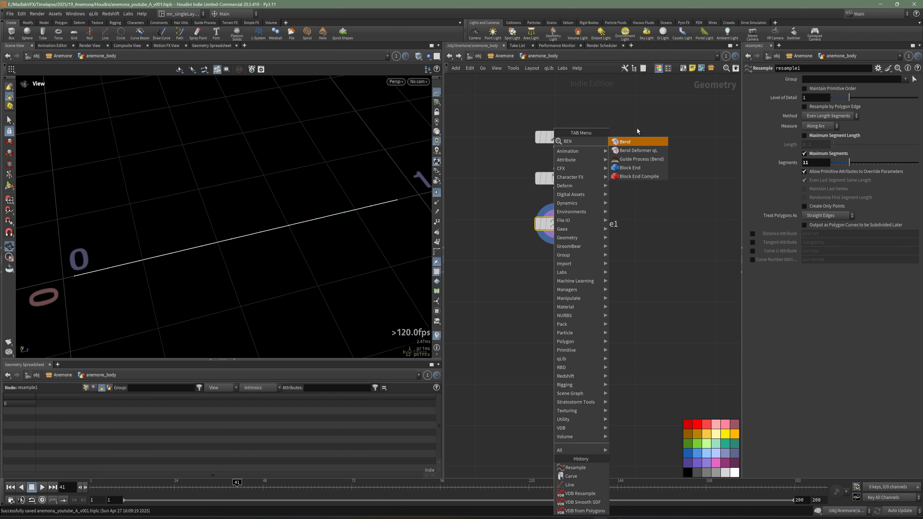
{"action": "key", "text": "Return"}
{"action": "left_click", "coordinate": [558, 250]}
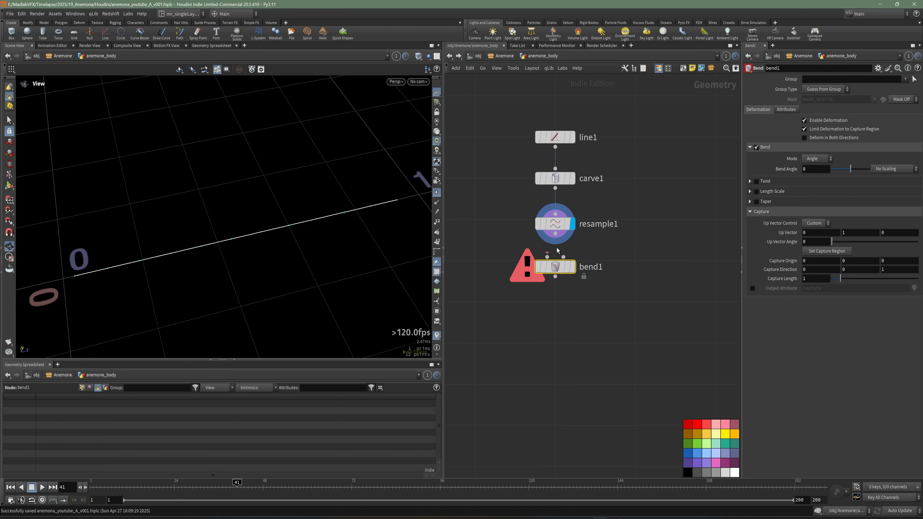
{"action": "left_click", "coordinate": [573, 267]}
Step: Set bend1's Bend Angle to 50 so that the line curves upward
{"action": "left_click_drag", "start_coordinate": [812, 169], "coordinate": [799, 173]}
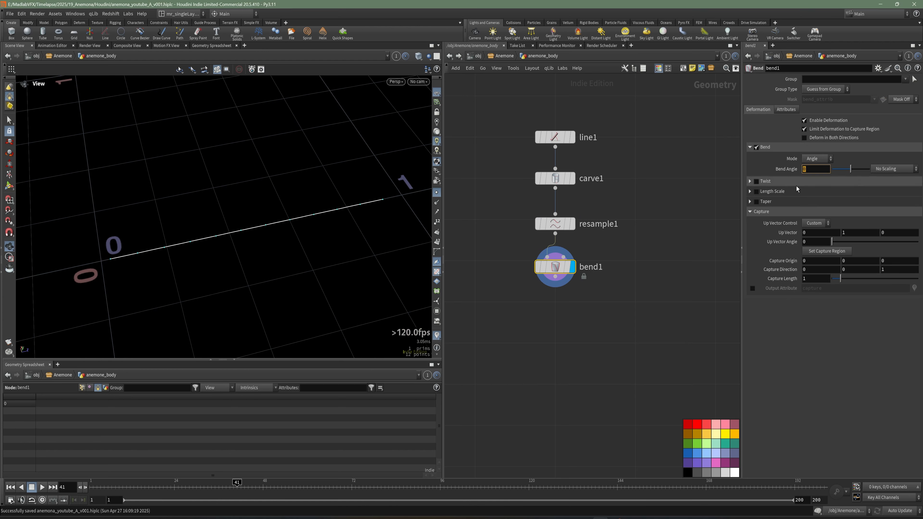
{"action": "type", "text": "50"}
{"action": "key", "text": "Return"}
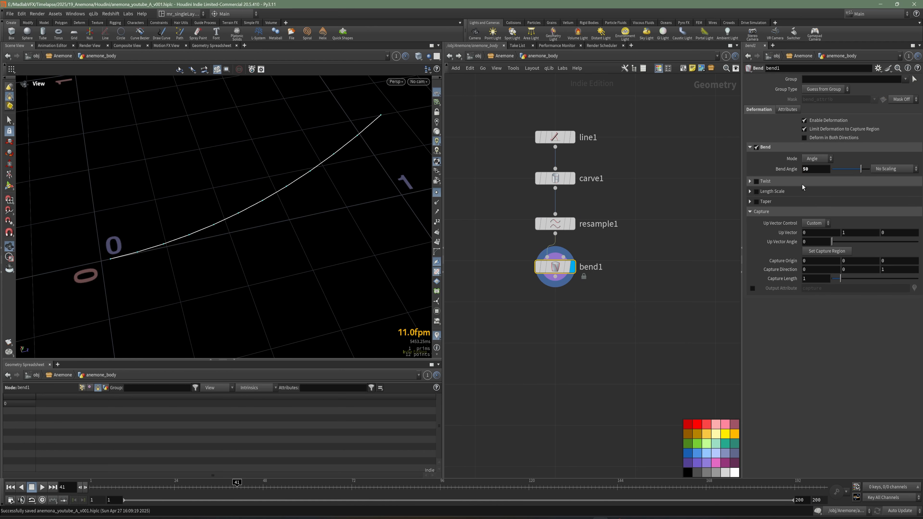
{"action": "left_click_drag", "start_coordinate": [305, 208], "coordinate": [266, 200]}
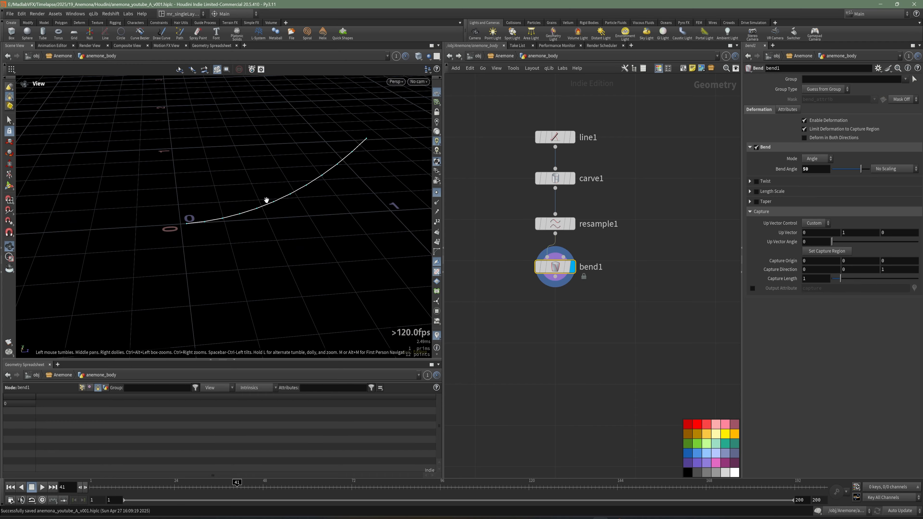
Step: Add a Copy and Transform node connected after bend1 and display it
{"action": "key", "text": "Tab"}
{"action": "type", "text": "COPY"}
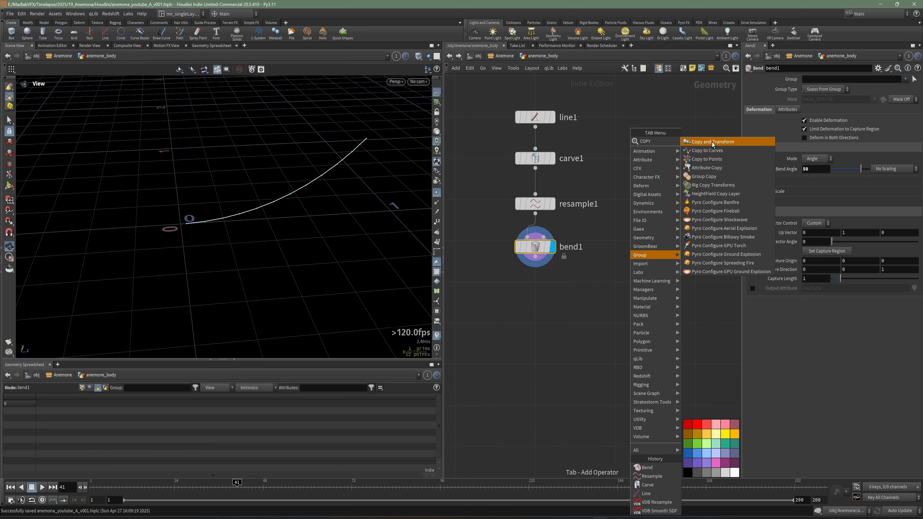
{"action": "left_click", "coordinate": [713, 142]}
{"action": "left_click", "coordinate": [533, 302]}
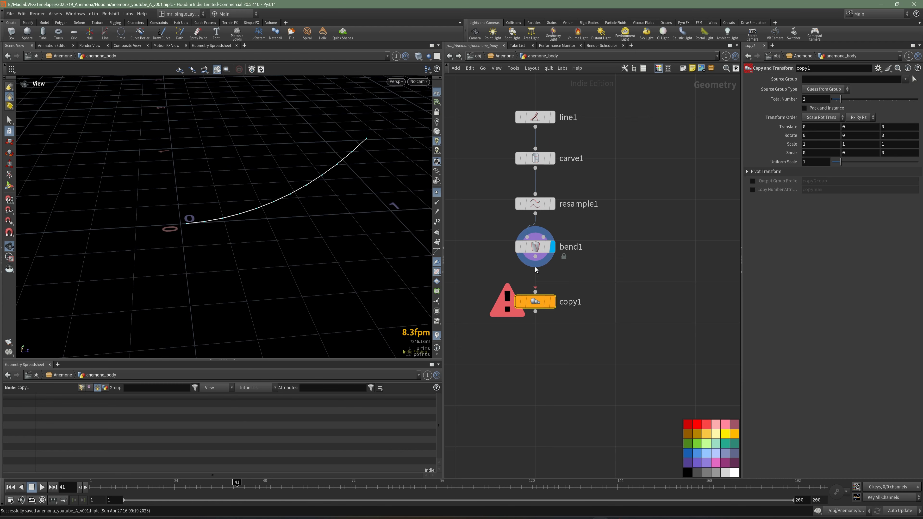
{"action": "left_click", "coordinate": [535, 256]}
{"action": "left_click", "coordinate": [535, 292]}
{"action": "left_click", "coordinate": [552, 303]}
{"action": "left_click_drag", "start_coordinate": [313, 215], "coordinate": [311, 249]}
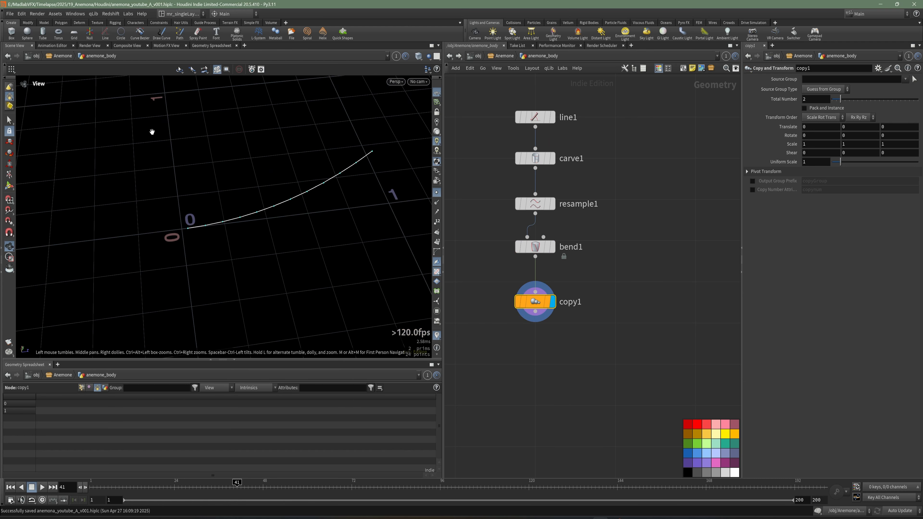
{"action": "left_click_drag", "start_coordinate": [204, 223], "coordinate": [185, 242]}
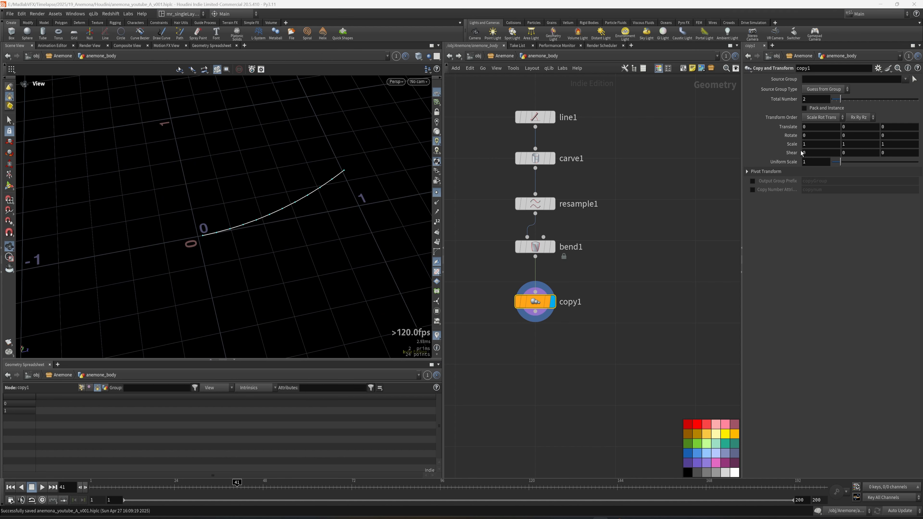
Step: Set copy1's Total Number to 200
{"action": "middle_click_drag", "start_coordinate": [621, 295], "coordinate": [630, 295]}
{"action": "left_click", "coordinate": [813, 101]}
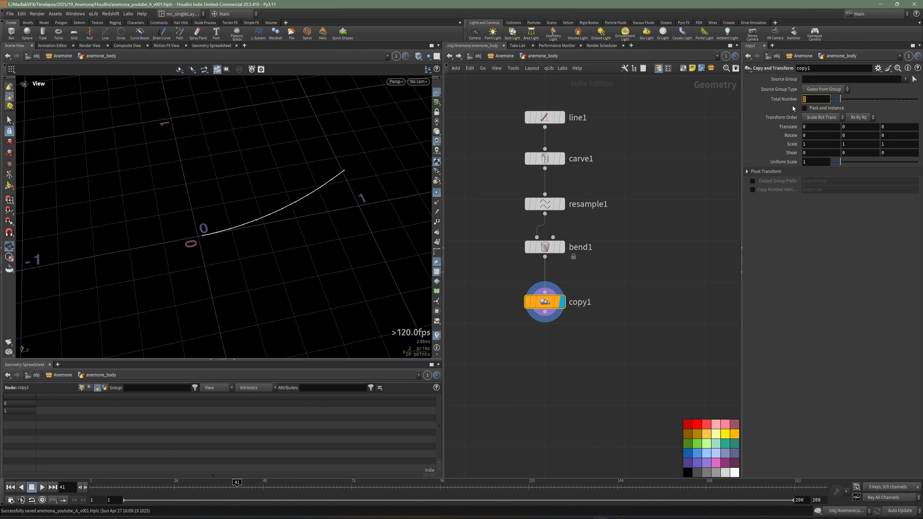
{"action": "key", "text": "Return"}
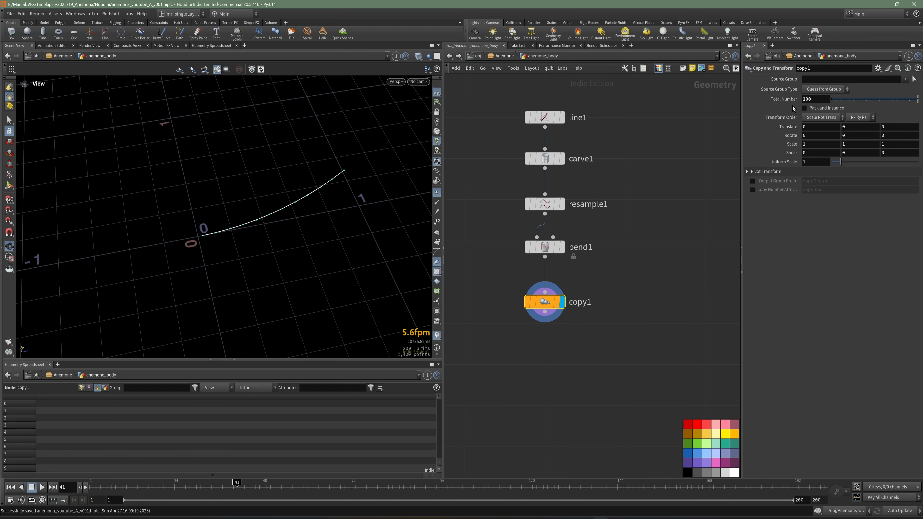
Step: Copy copy1's Total Number parameter and paste it as a relative reference into Rotate Y
{"action": "left_click_drag", "start_coordinate": [744, 236], "coordinate": [671, 237]}
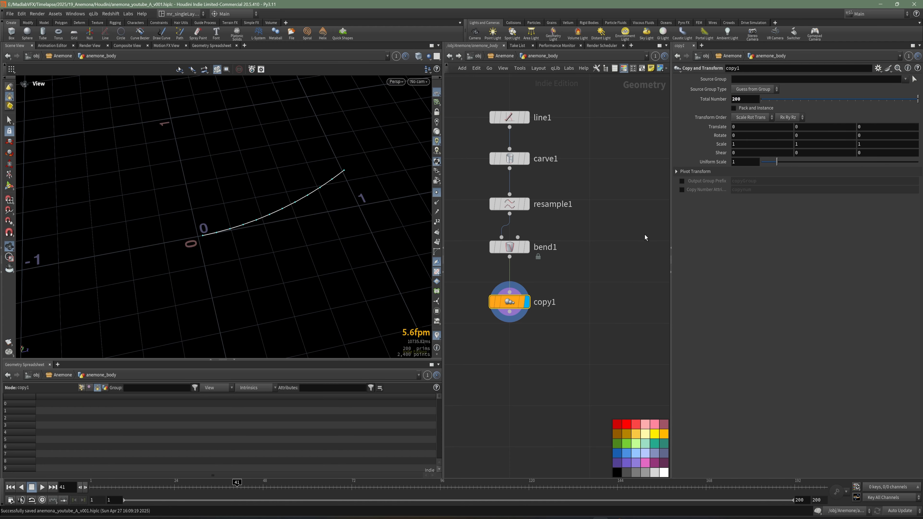
{"action": "right_click", "coordinate": [752, 101]}
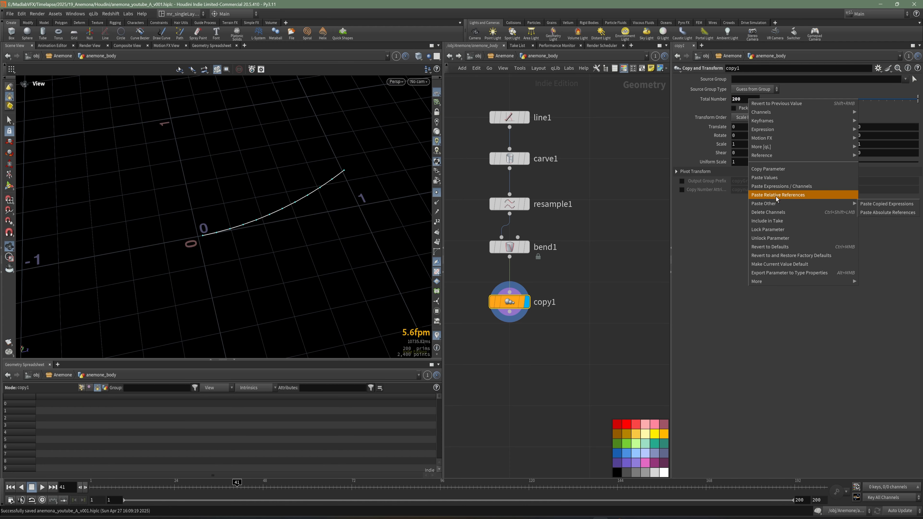
{"action": "left_click", "coordinate": [773, 172]}
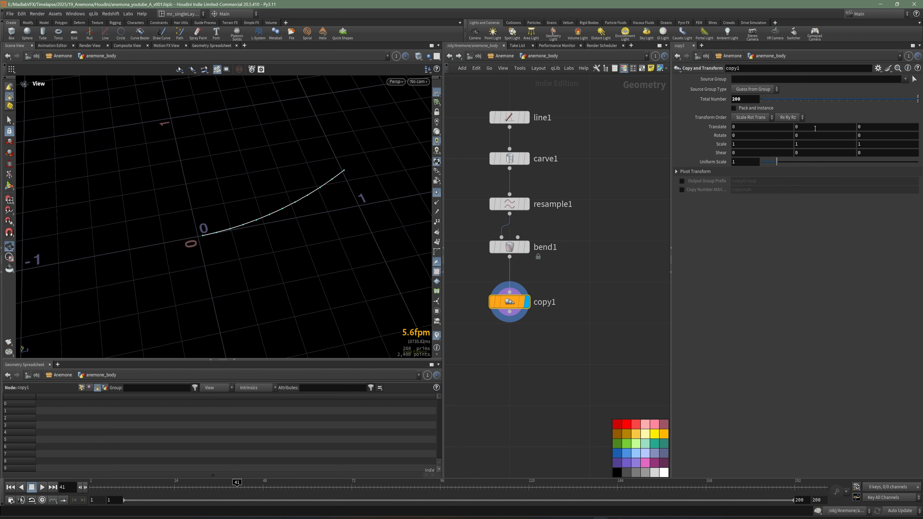
{"action": "right_click", "coordinate": [809, 136]}
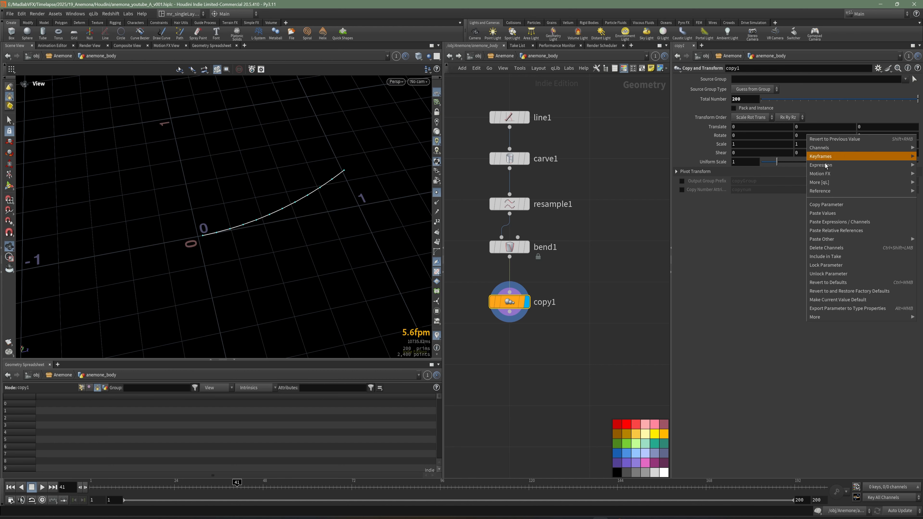
{"action": "left_click", "coordinate": [848, 233]}
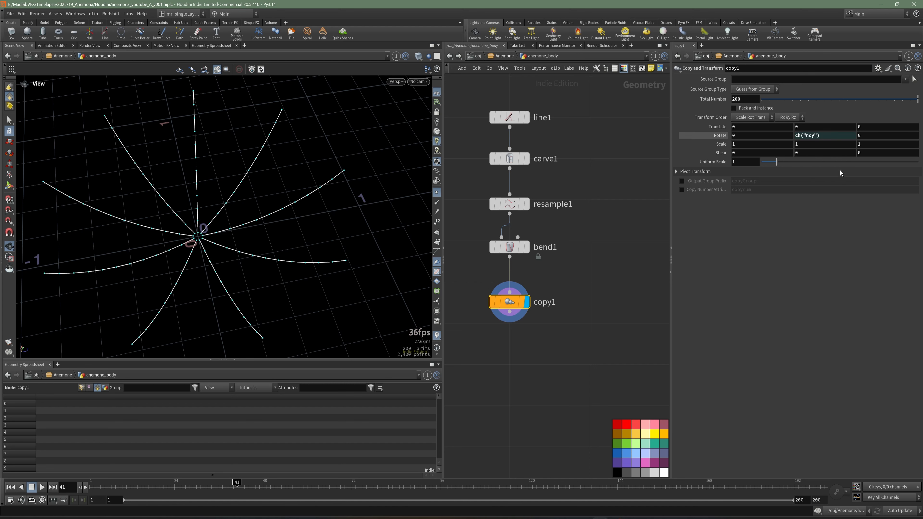
Step: Change copy1's Rotate Y expression to 360/ch("ncy") to spread the copies around a full circle, and save the scene
{"action": "left_click", "coordinate": [830, 139]}
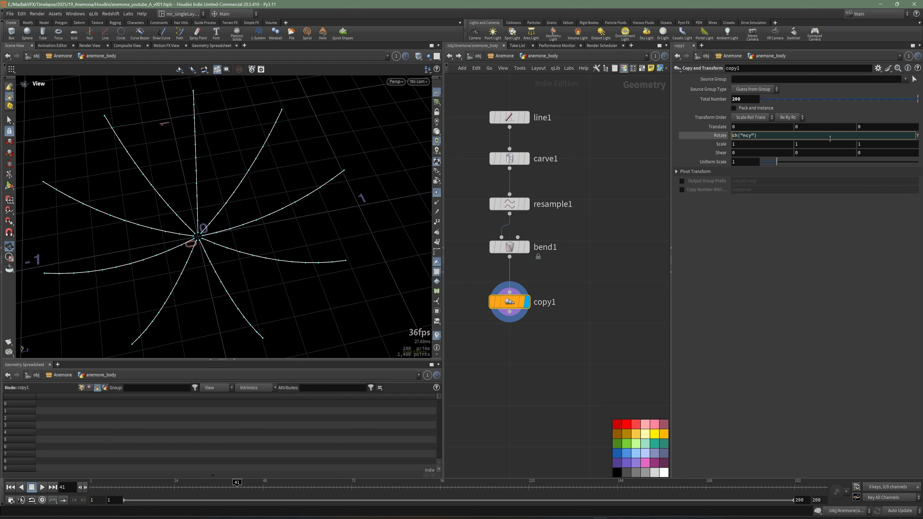
{"action": "type", "text": "360/"}
{"action": "key", "text": "Return"}
{"action": "left_click_drag", "start_coordinate": [361, 200], "coordinate": [256, 223]}
{"action": "middle_click_drag", "start_coordinate": [554, 338], "coordinate": [576, 301]}
{"action": "key", "text": "ctrl+s"}
{"action": "key", "text": "Tab"}
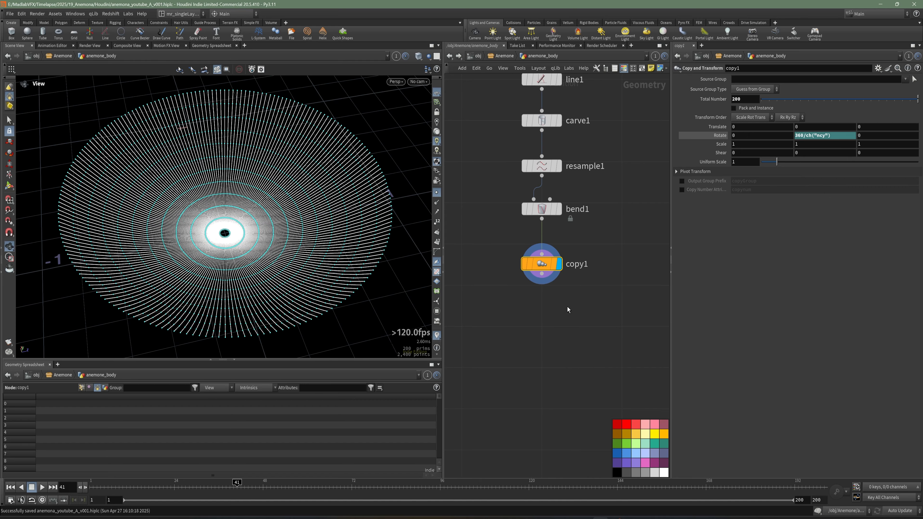
{"action": "key", "text": "Tab"}
{"action": "type", "text": "GROU"}
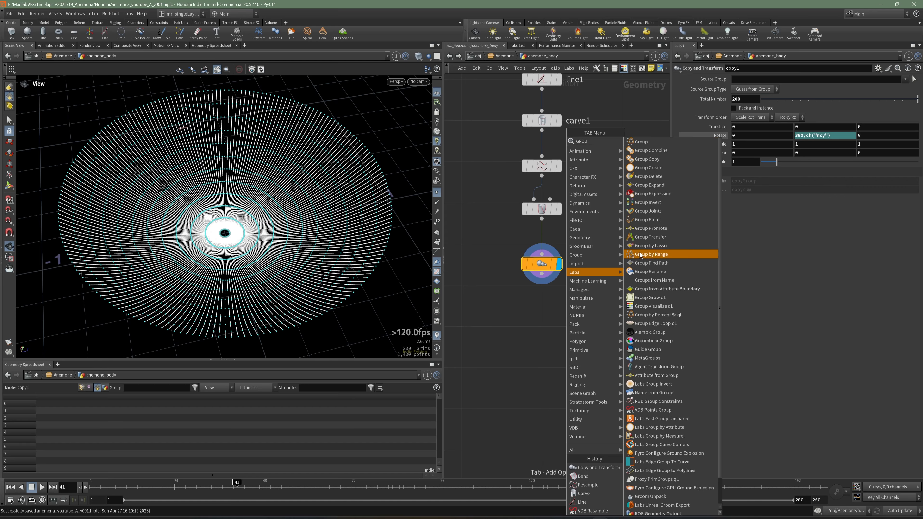
{"action": "left_click_drag", "start_coordinate": [316, 242], "coordinate": [123, 269]}
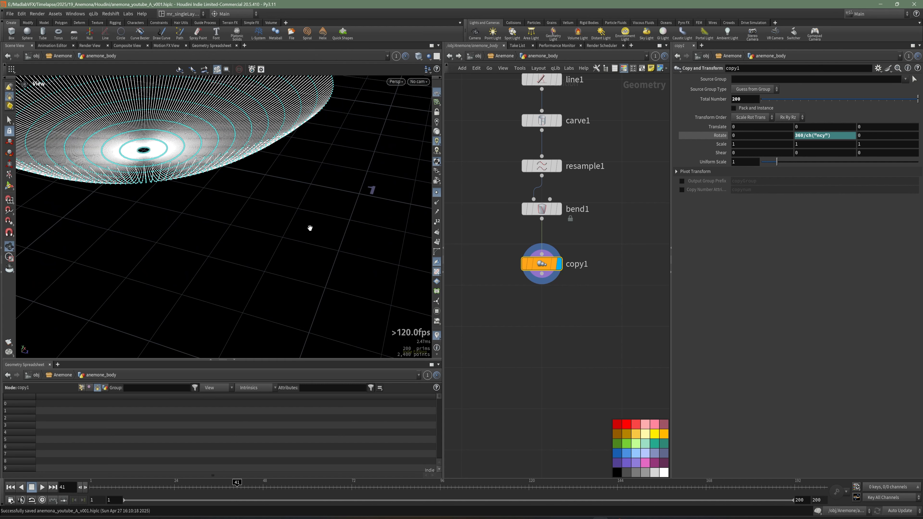
Step: Add a Skin node connected after copy1 and display it
{"action": "scroll", "coordinate": [309, 227], "scroll_direction": "down", "scroll_amount": 2}
{"action": "middle_click_drag", "start_coordinate": [613, 379], "coordinate": [609, 361]}
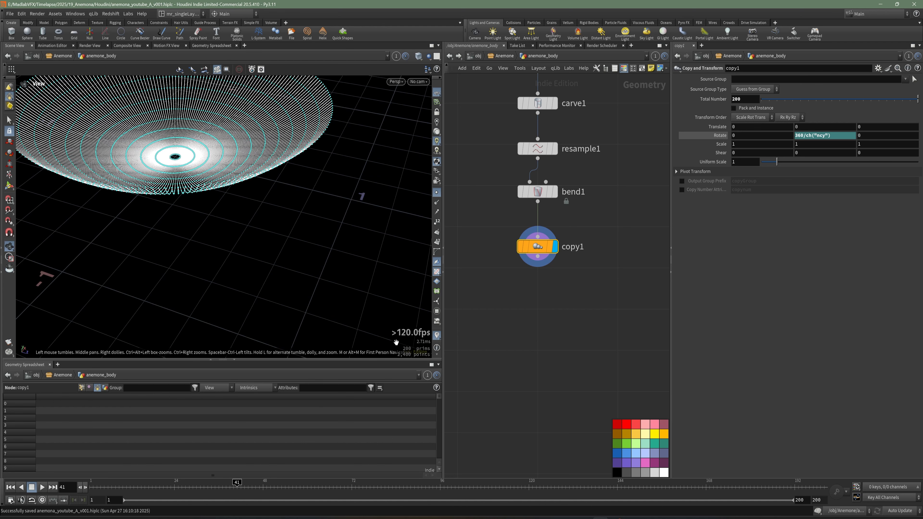
{"action": "middle_click_drag", "start_coordinate": [491, 322], "coordinate": [508, 341]}
{"action": "key", "text": "Tab"}
{"action": "type", "text": "skin"}
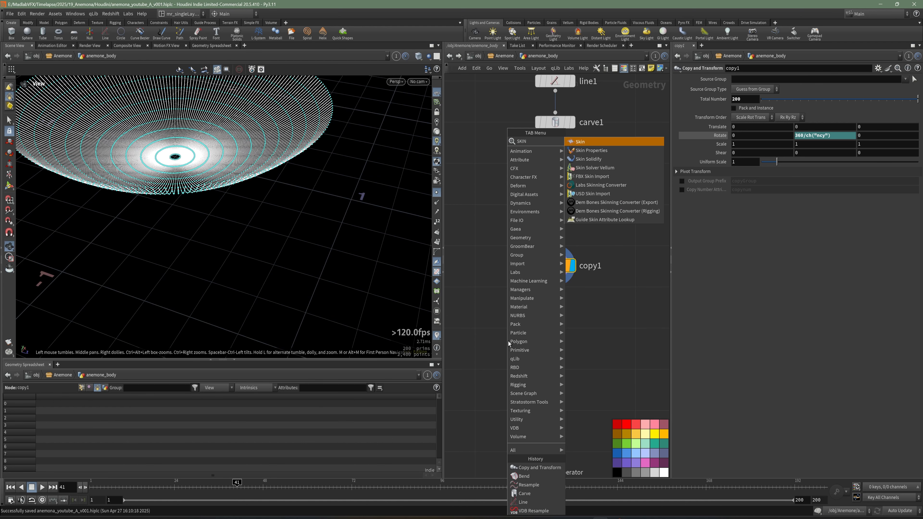
{"action": "left_click", "coordinate": [580, 143]}
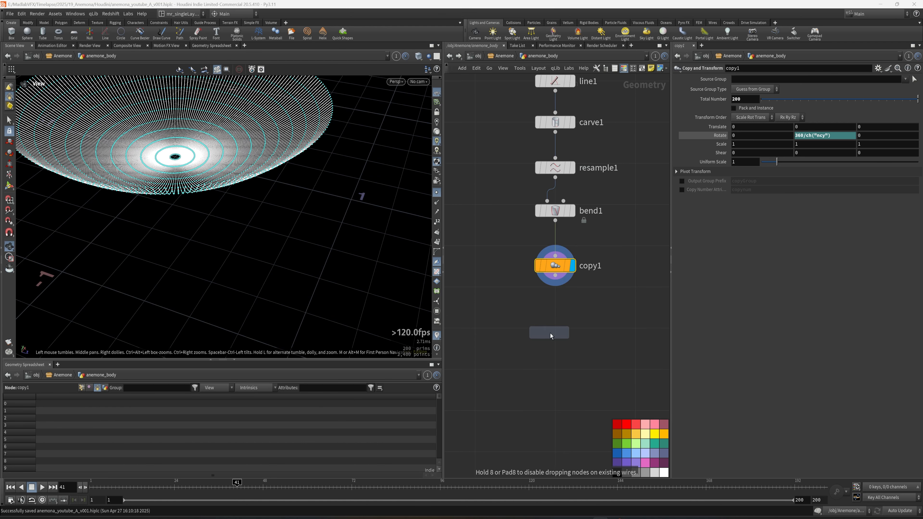
{"action": "left_click", "coordinate": [552, 334]}
{"action": "left_click", "coordinate": [573, 328]}
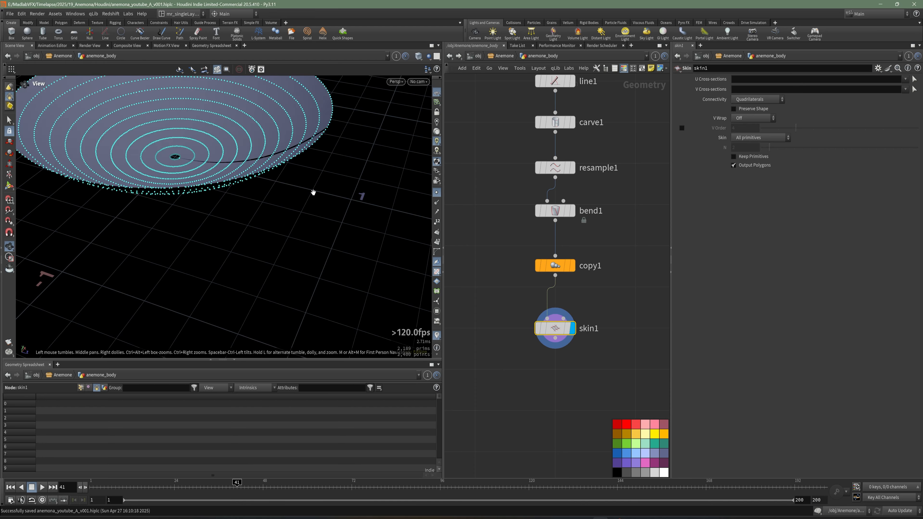
Step: Set skin1's V Wrap to On to close the gap in the surface
{"action": "left_click_drag", "start_coordinate": [233, 156], "coordinate": [206, 185]}
{"action": "middle_click_drag", "start_coordinate": [215, 156], "coordinate": [277, 196]}
{"action": "scroll", "coordinate": [229, 190], "scroll_direction": "up", "scroll_amount": 3}
{"action": "left_click_drag", "start_coordinate": [228, 191], "coordinate": [240, 187]}
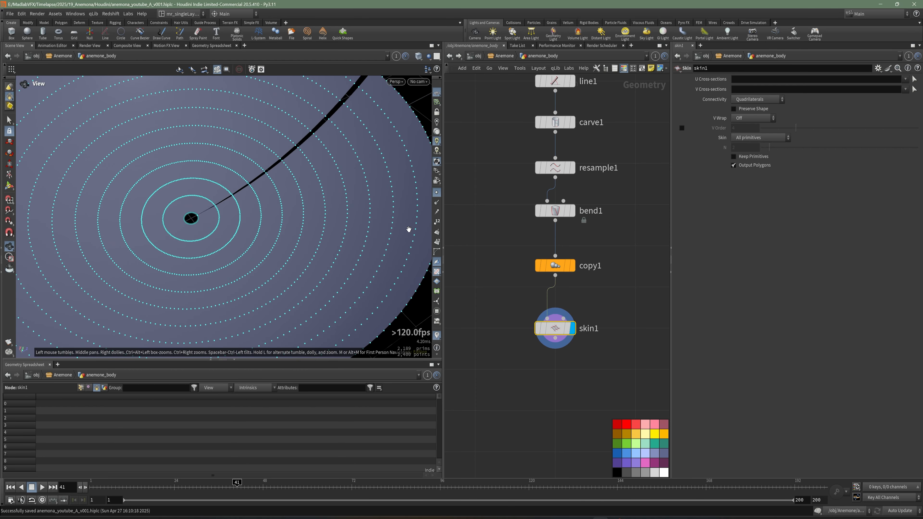
{"action": "left_click", "coordinate": [742, 118]}
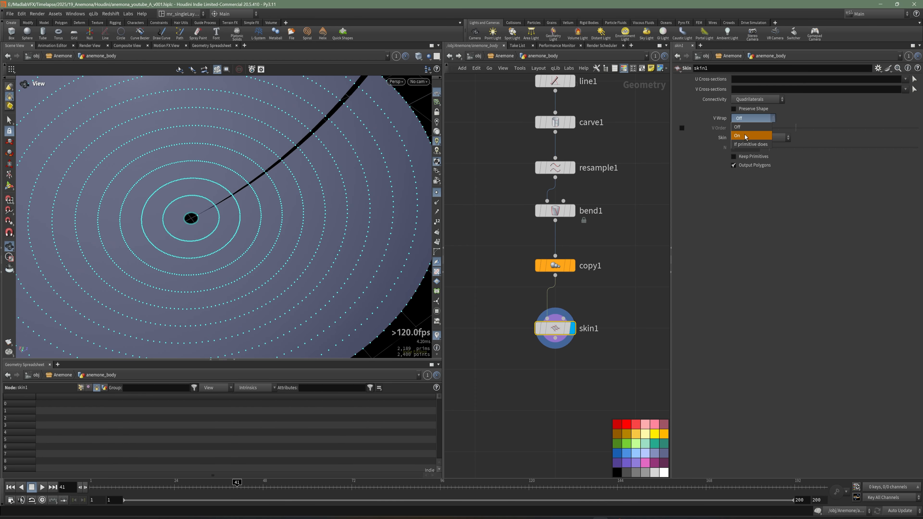
{"action": "left_click", "coordinate": [743, 129]}
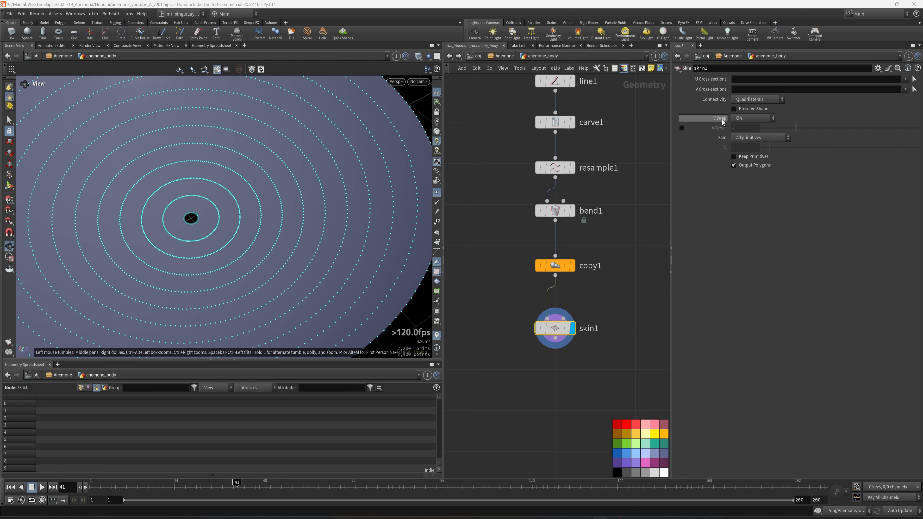
{"action": "left_click", "coordinate": [745, 122]}
{"action": "left_click", "coordinate": [745, 122]}
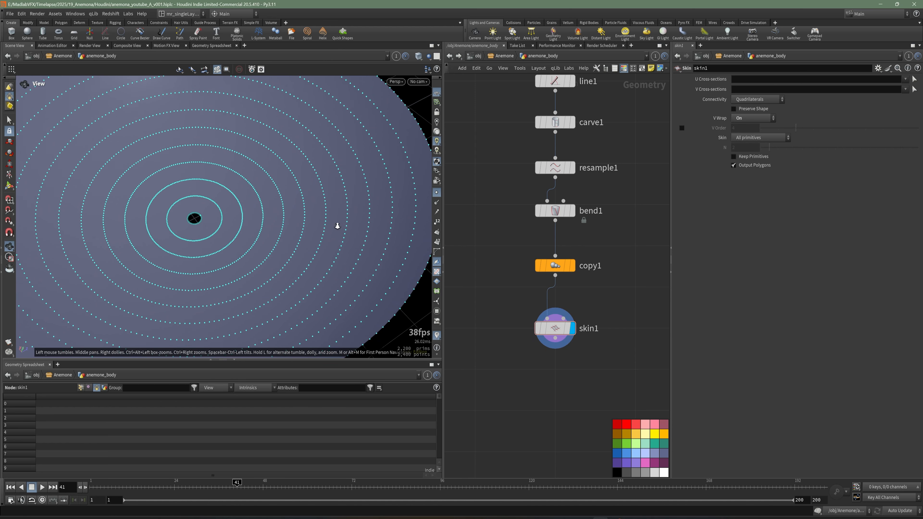
{"action": "left_click_drag", "start_coordinate": [336, 222], "coordinate": [268, 212]}
Step: Insert a Group by Range node between copy1 and skin1 and display it
{"action": "middle_click_drag", "start_coordinate": [613, 318], "coordinate": [580, 280]}
{"action": "key", "text": "Tab"}
{"action": "type", "text": "GROU"}
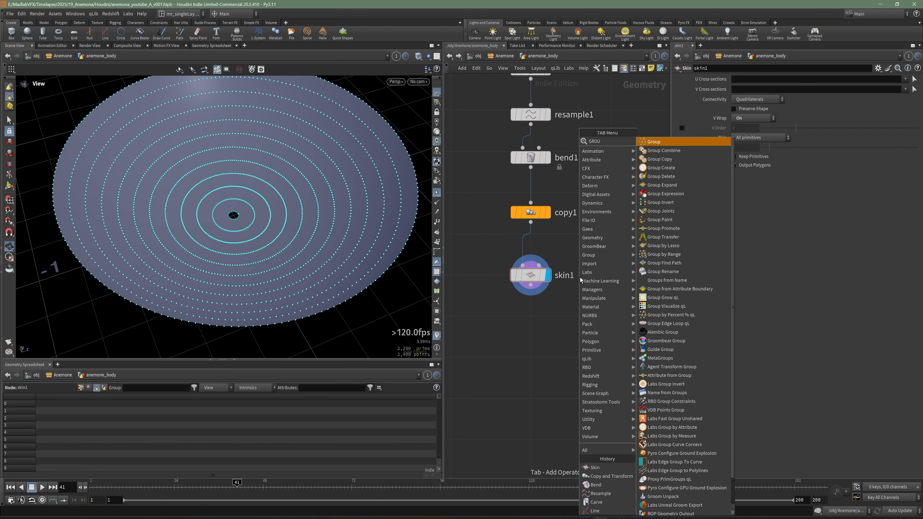
{"action": "type", "text": "PRA"}
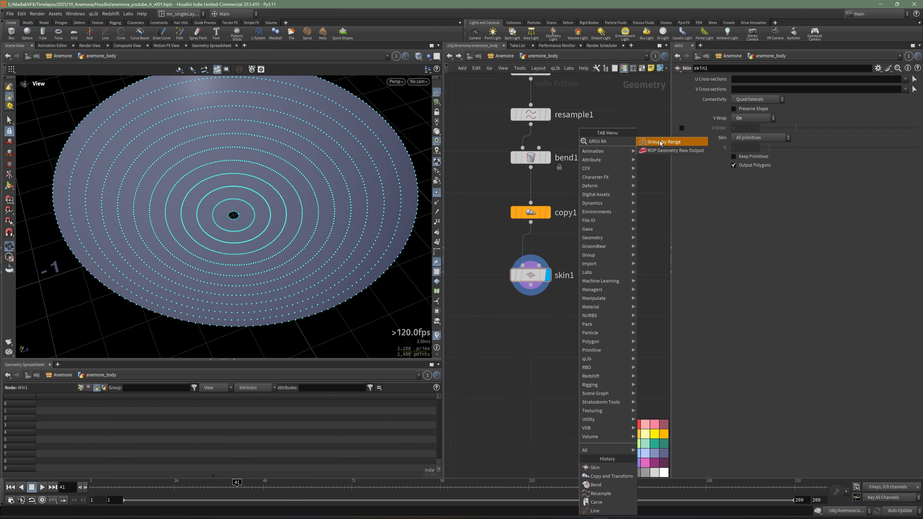
{"action": "left_click", "coordinate": [660, 143]}
{"action": "left_click", "coordinate": [595, 239]}
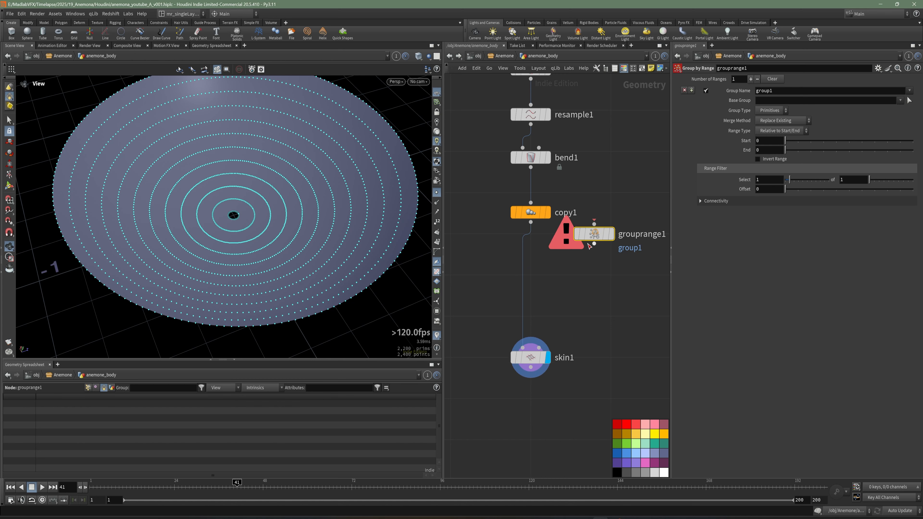
{"action": "left_click_drag", "start_coordinate": [594, 235], "coordinate": [530, 266]}
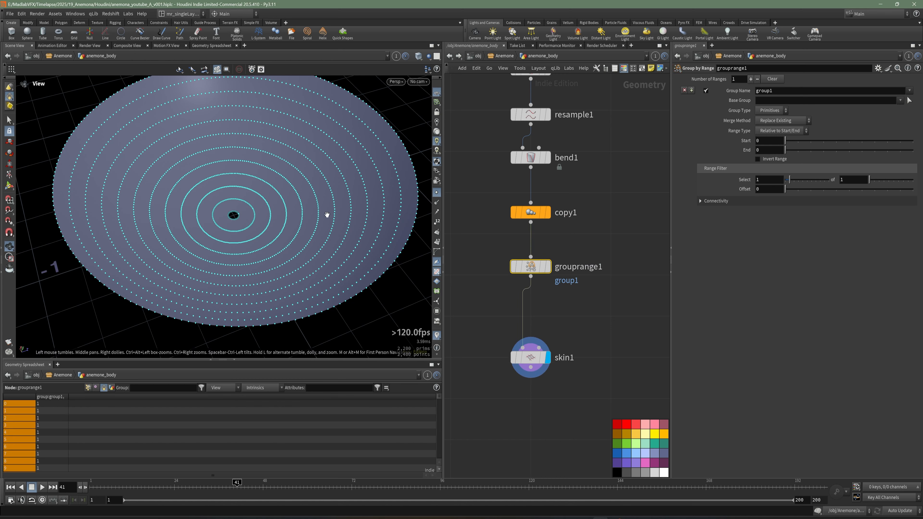
{"action": "left_click_drag", "start_coordinate": [326, 215], "coordinate": [267, 243]}
{"action": "left_click", "coordinate": [548, 267]}
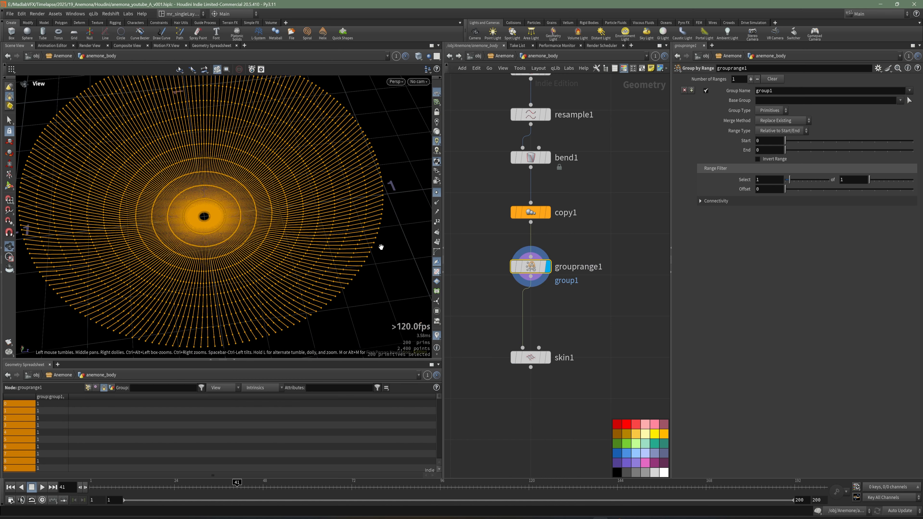
Step: Rename the Group by Range node to grouprange_half and set its Group Name to group_half
{"action": "double_click", "coordinate": [596, 267]}
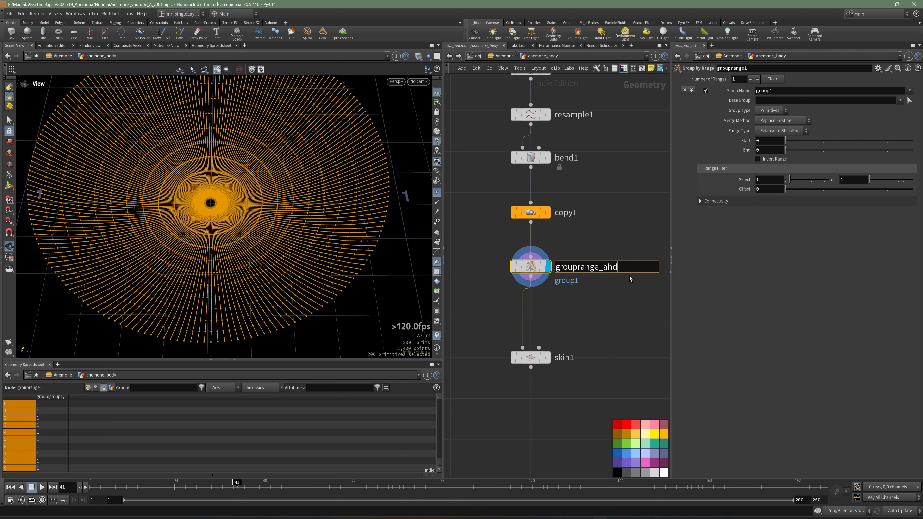
{"action": "type", "text": "_hald"}
{"action": "key", "text": "BackSpace"}
{"action": "type", "text": "f"}
{"action": "key", "text": "Return"}
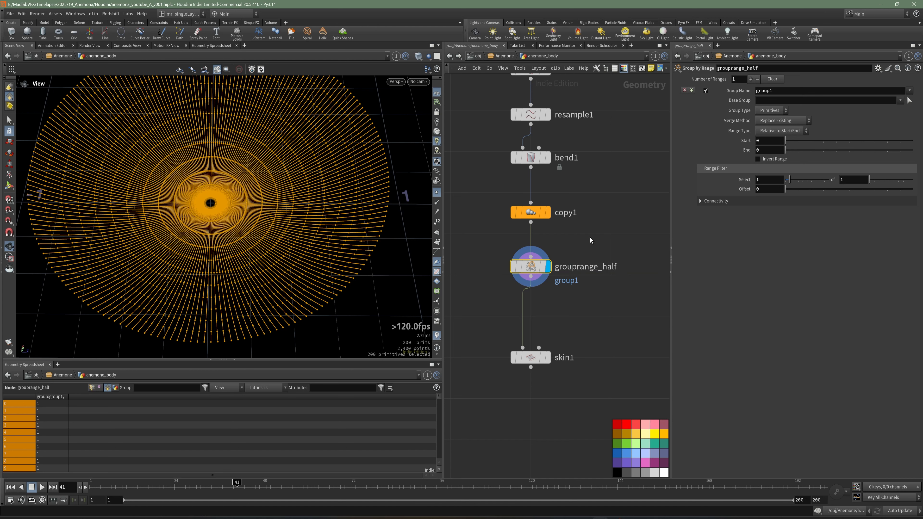
{"action": "left_click_drag", "start_coordinate": [780, 91], "coordinate": [740, 91]}
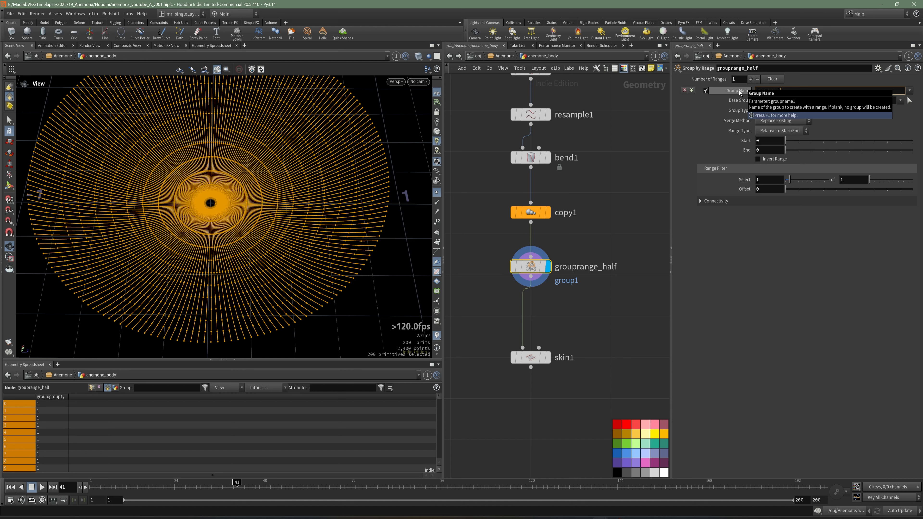
{"action": "key", "text": "Return"}
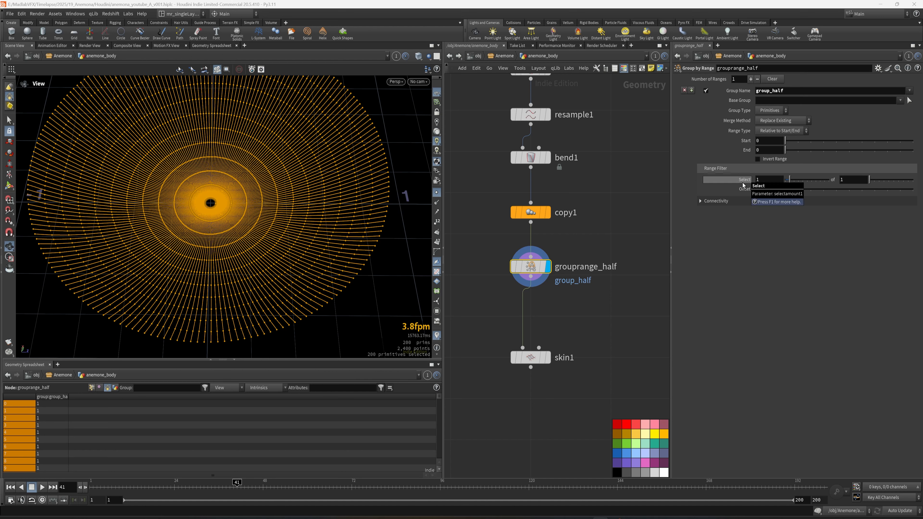
Step: Set grouprange_half's Range Filter to select 1 of 2 so that every other line is grouped
{"action": "left_click_drag", "start_coordinate": [848, 180], "coordinate": [829, 181]}
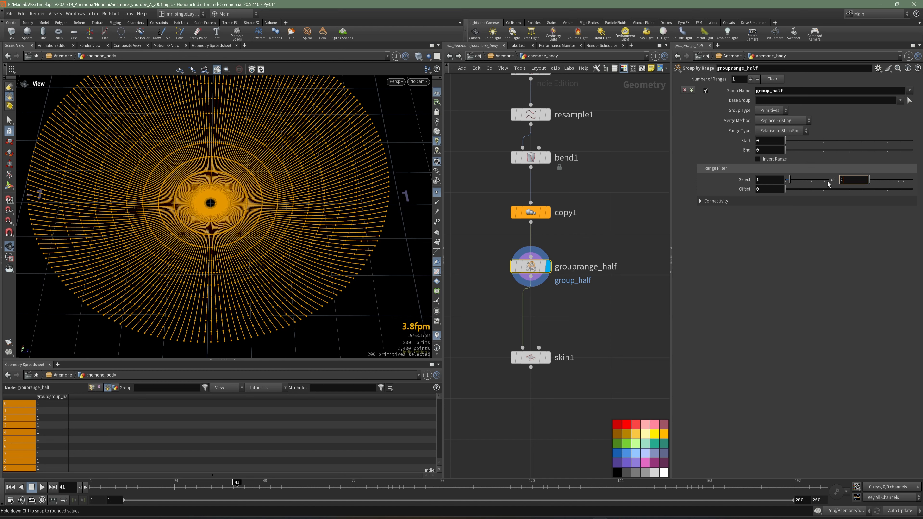
{"action": "key", "text": "Return"}
{"action": "middle_click_drag", "start_coordinate": [286, 213], "coordinate": [169, 169]}
{"action": "right_click_drag", "start_coordinate": [169, 170], "coordinate": [237, 174]}
{"action": "middle_click_drag", "start_coordinate": [238, 173], "coordinate": [283, 206]}
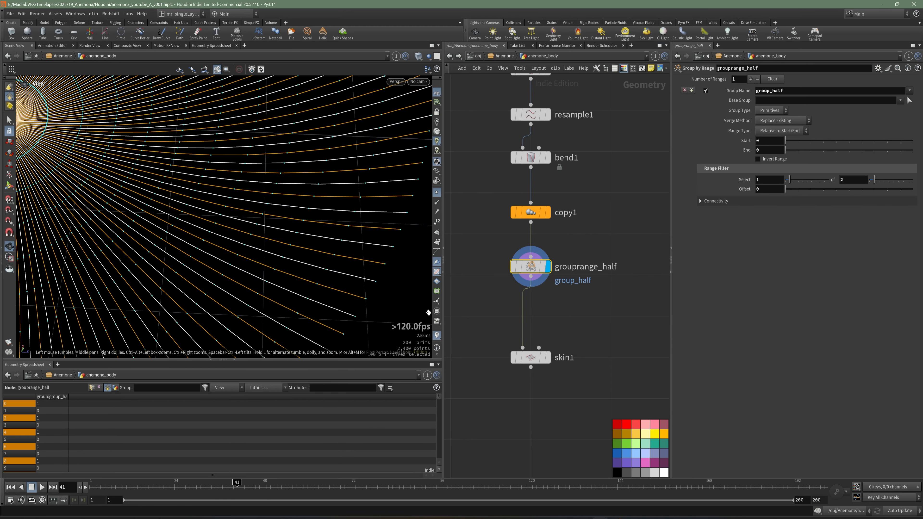
{"action": "middle_click_drag", "start_coordinate": [588, 339], "coordinate": [577, 288]}
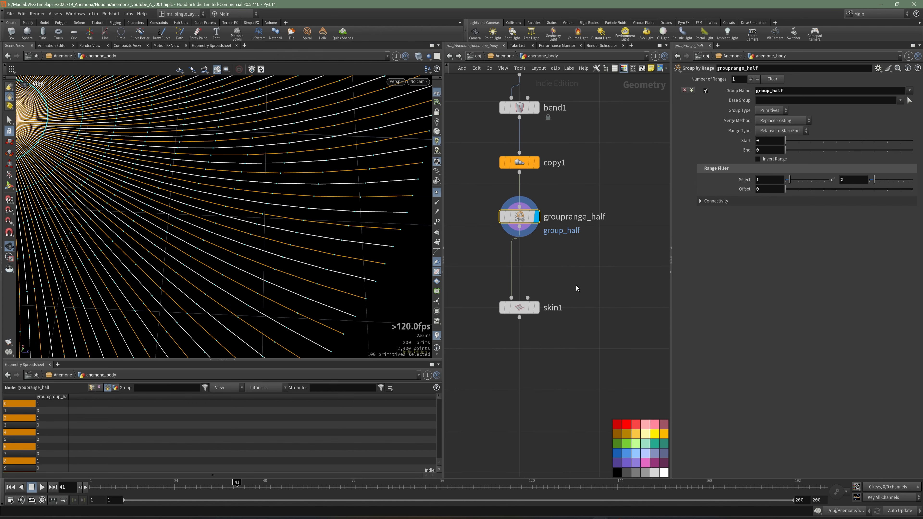
Step: Insert a Transform node between grouprange_half and skin1
{"action": "key", "text": "Tab"}
{"action": "type", "text": "tran"}
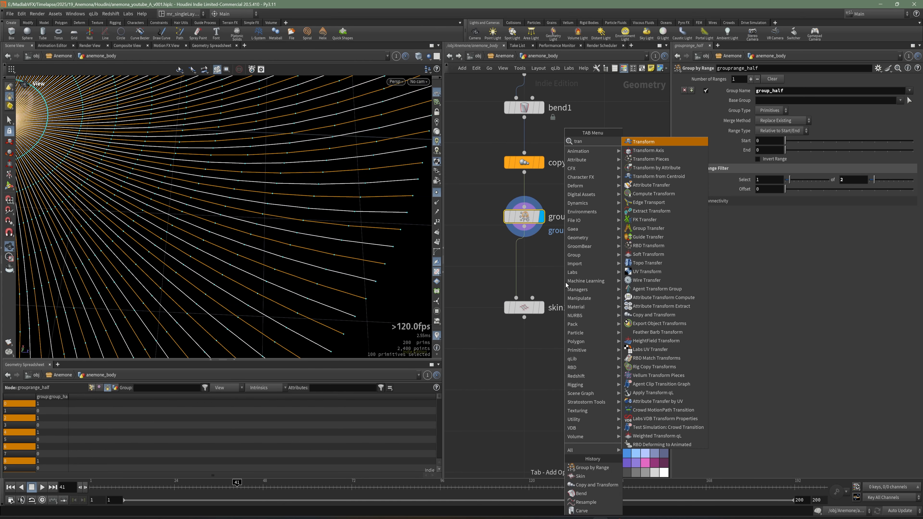
{"action": "left_click", "coordinate": [654, 142]}
{"action": "left_click", "coordinate": [524, 272]}
{"action": "left_click_drag", "start_coordinate": [525, 273], "coordinate": [524, 264]}
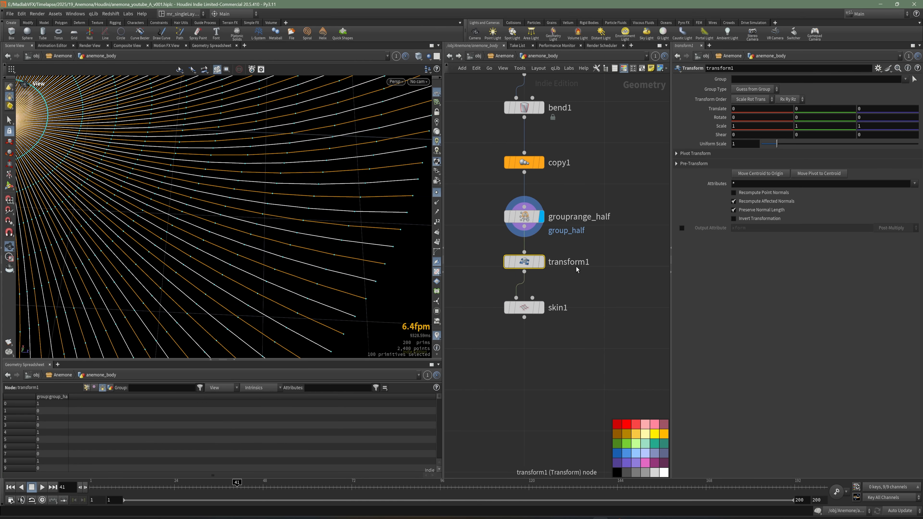
Step: Rename the new Transform node to lift_half and display it
{"action": "double_click", "coordinate": [576, 265]}
{"action": "type", "text": "lift_h"}
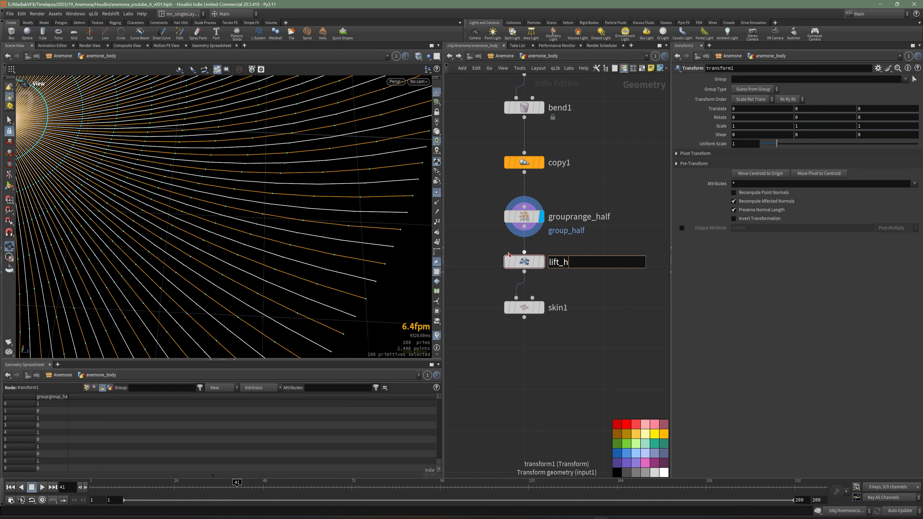
{"action": "type", "text": "alf"}
{"action": "key", "text": "Return"}
{"action": "left_click", "coordinate": [541, 262]}
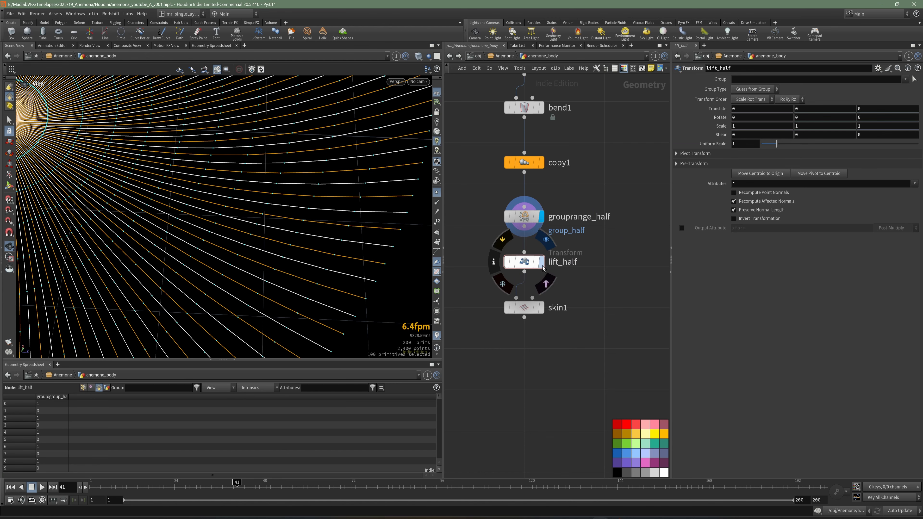
Step: Set lift_half's Group Type to Primitives and its Group to group_half
{"action": "scroll", "coordinate": [360, 195], "scroll_direction": "down", "scroll_amount": 3}
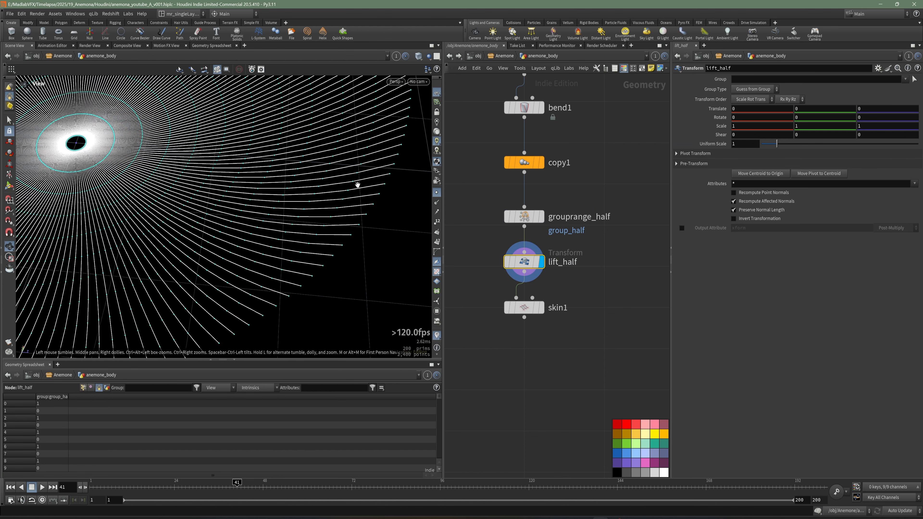
{"action": "left_click", "coordinate": [747, 91]}
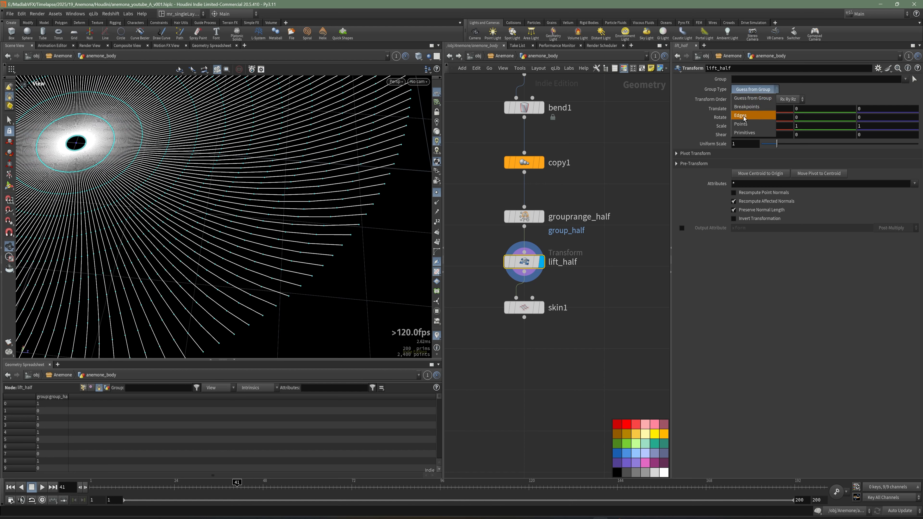
{"action": "left_click", "coordinate": [742, 134]}
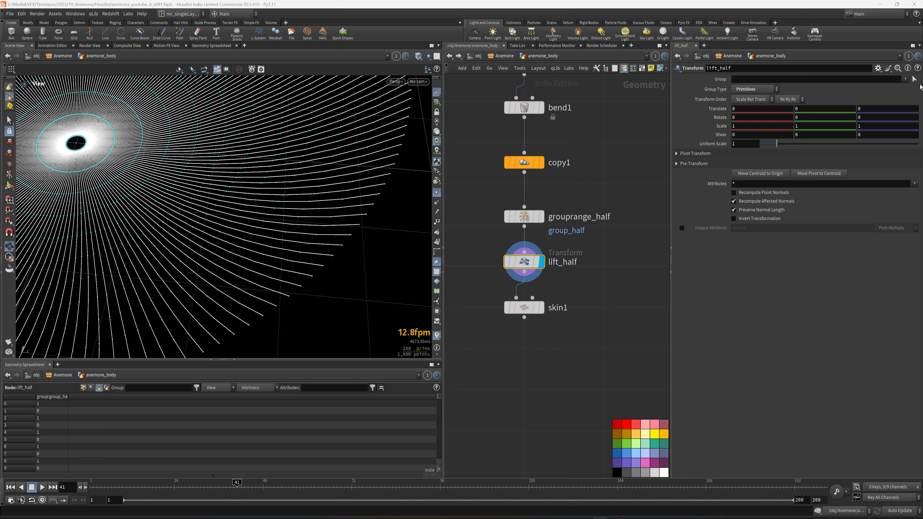
{"action": "left_click", "coordinate": [905, 78]}
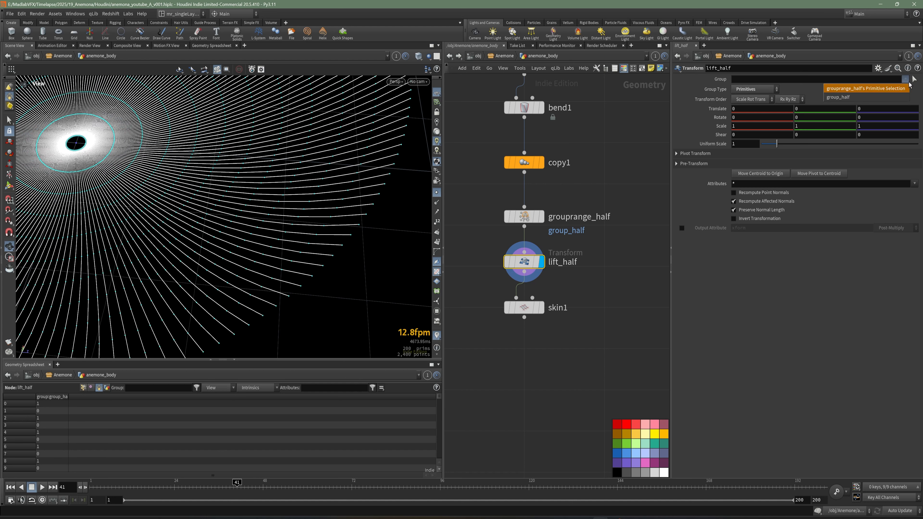
{"action": "left_click", "coordinate": [835, 98]}
Step: Set lift_half's Y translation to 0.1 and display the skin1 result in wireframe
{"action": "scroll", "coordinate": [313, 233], "scroll_direction": "down", "scroll_amount": 5}
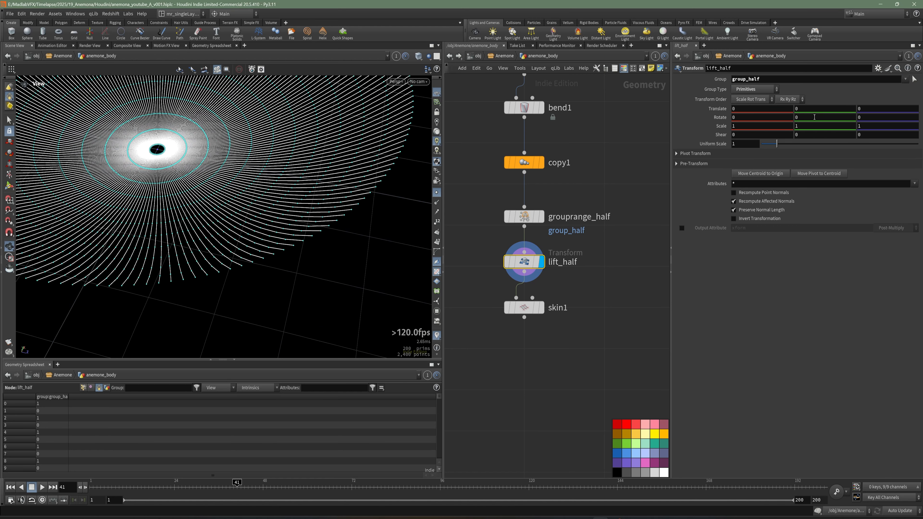
{"action": "key", "text": "Return"}
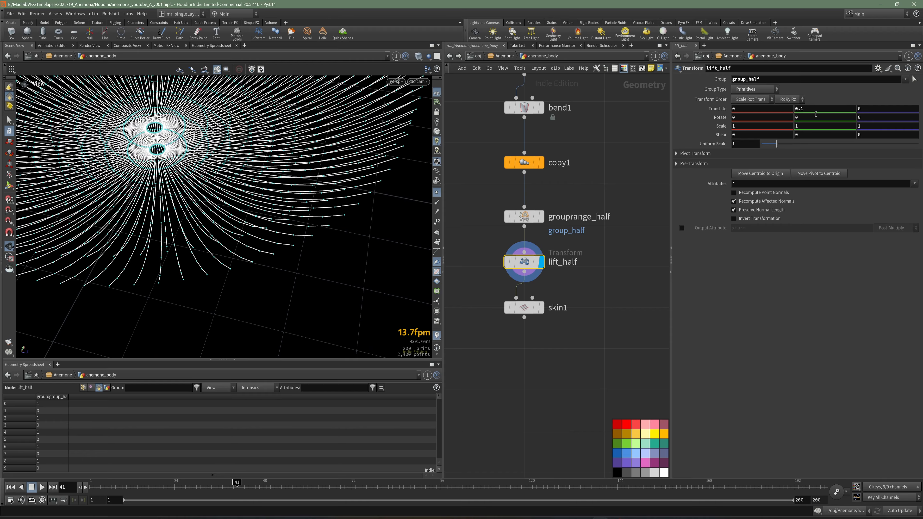
{"action": "left_click", "coordinate": [542, 308]}
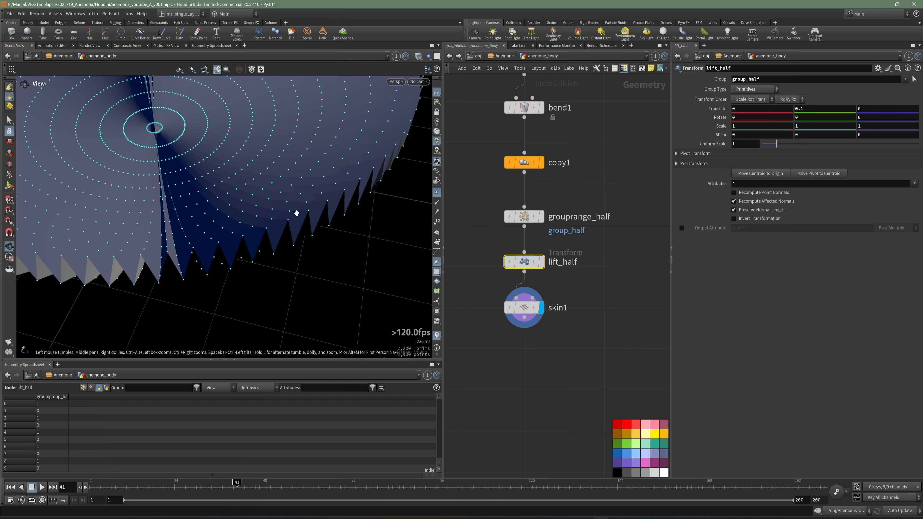
{"action": "mouse_move", "coordinate": [295, 212]}
{"action": "left_mouse_down"}
{"action": "mouse_move", "coordinate": [260, 204]}
{"action": "mouse_move", "coordinate": [243, 218]}
{"action": "mouse_move", "coordinate": [286, 250]}
{"action": "mouse_move", "coordinate": [199, 216]}
{"action": "mouse_move", "coordinate": [269, 245]}
{"action": "mouse_move", "coordinate": [220, 248]}
{"action": "mouse_move", "coordinate": [211, 218]}
{"action": "left_mouse_up"}
{"action": "key", "text": "w"}
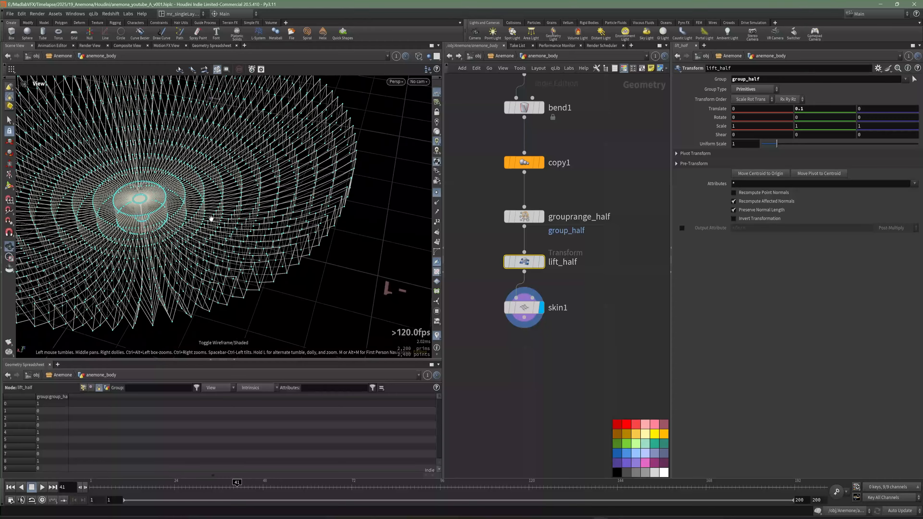
Step: Add a Subdivide node after skin1 and display its result shaded
{"action": "key", "text": "Tab"}
{"action": "type", "text": "sub"}
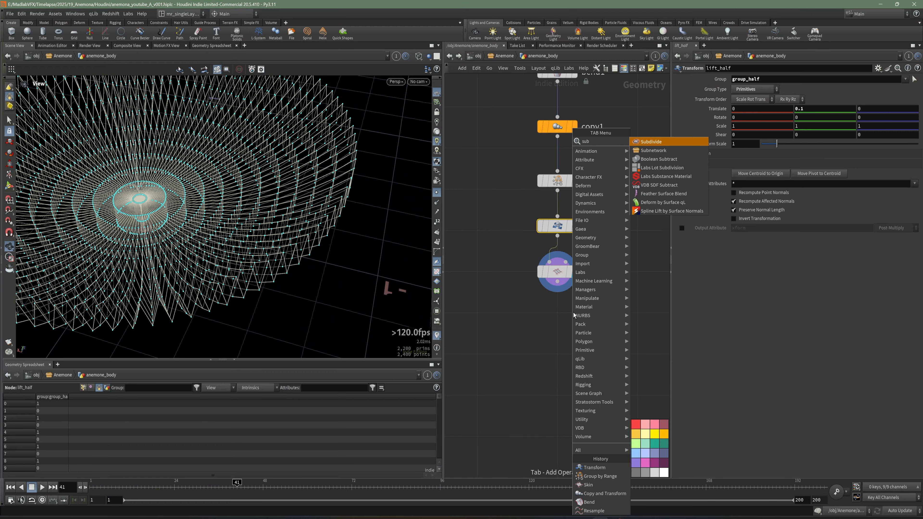
{"action": "left_click", "coordinate": [651, 142]}
{"action": "left_click", "coordinate": [571, 329]}
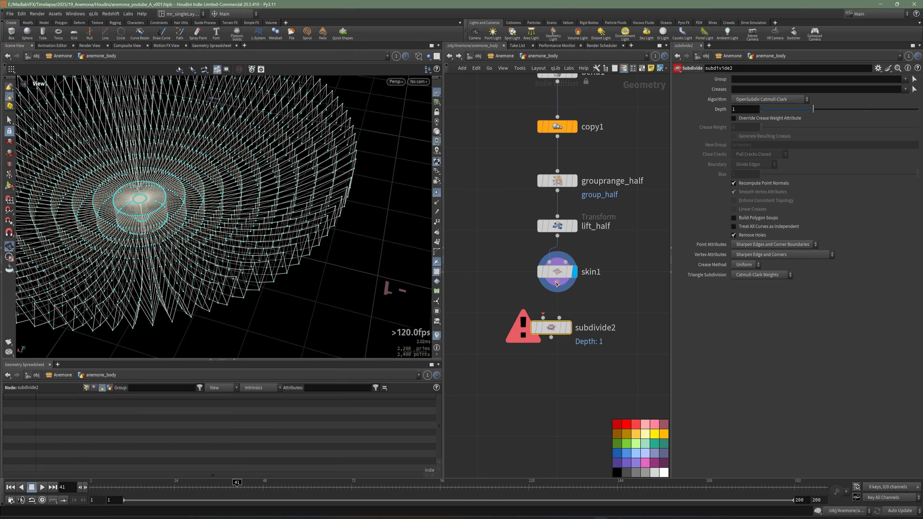
{"action": "left_click", "coordinate": [571, 329]}
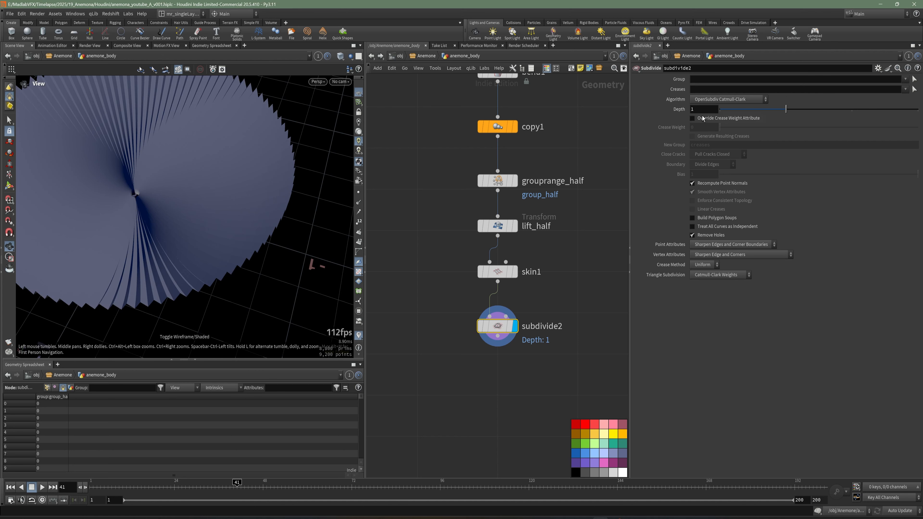
Step: Set the new Subdivide node's Depth to 2 and save the scene
{"action": "left_click", "coordinate": [691, 111]}
{"action": "type", "text": "2"}
{"action": "key", "text": "Return"}
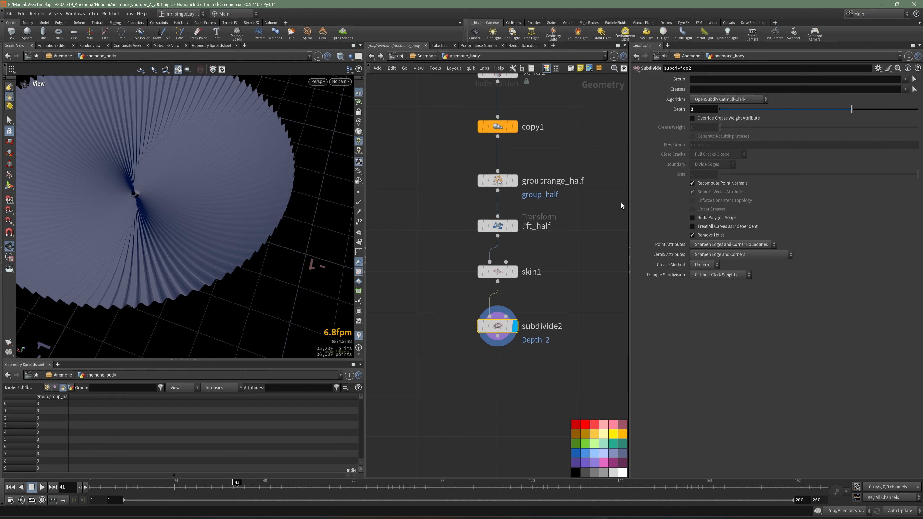
{"action": "key", "text": "ctrl+s"}
Step: Add a Reverse node after subdivide2 and display it to flip the surface's backfacing polygons
{"action": "key", "text": "Tab"}
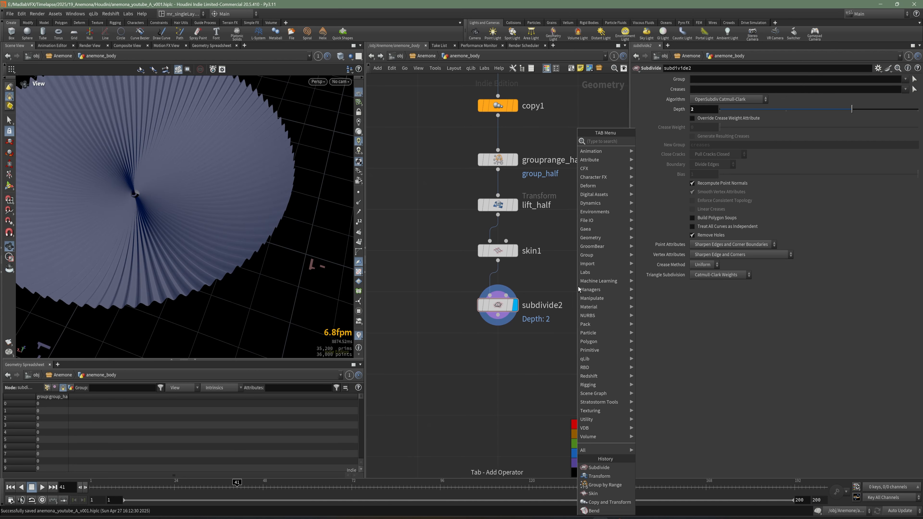
{"action": "type", "text": "reve"}
{"action": "left_click", "coordinate": [654, 141]}
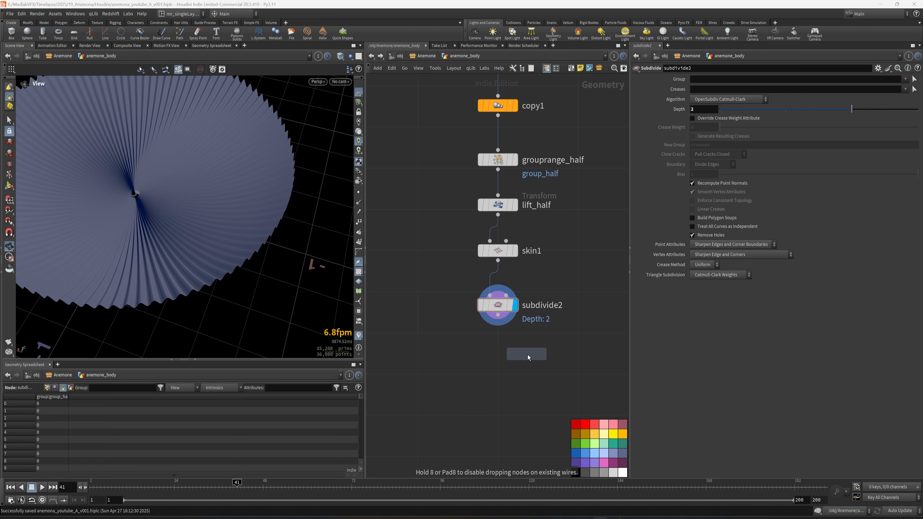
{"action": "left_click", "coordinate": [498, 352]}
{"action": "mouse_move", "coordinate": [169, 205]}
{"action": "left_mouse_down"}
{"action": "mouse_move", "coordinate": [191, 216]}
{"action": "mouse_move", "coordinate": [167, 182]}
{"action": "mouse_move", "coordinate": [173, 198]}
{"action": "mouse_move", "coordinate": [150, 192]}
{"action": "mouse_move", "coordinate": [204, 188]}
{"action": "mouse_move", "coordinate": [223, 227]}
{"action": "mouse_move", "coordinate": [208, 287]}
{"action": "mouse_move", "coordinate": [189, 183]}
{"action": "left_mouse_up"}
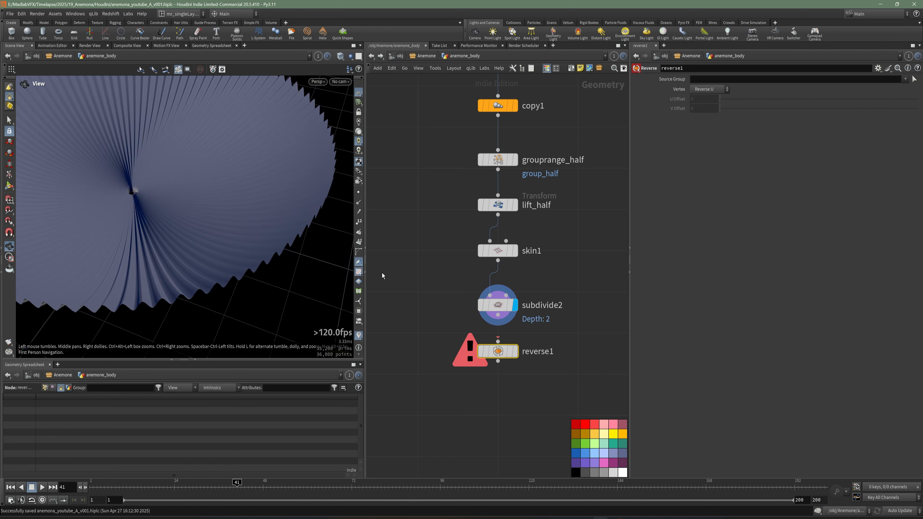
{"action": "left_click", "coordinate": [359, 262]}
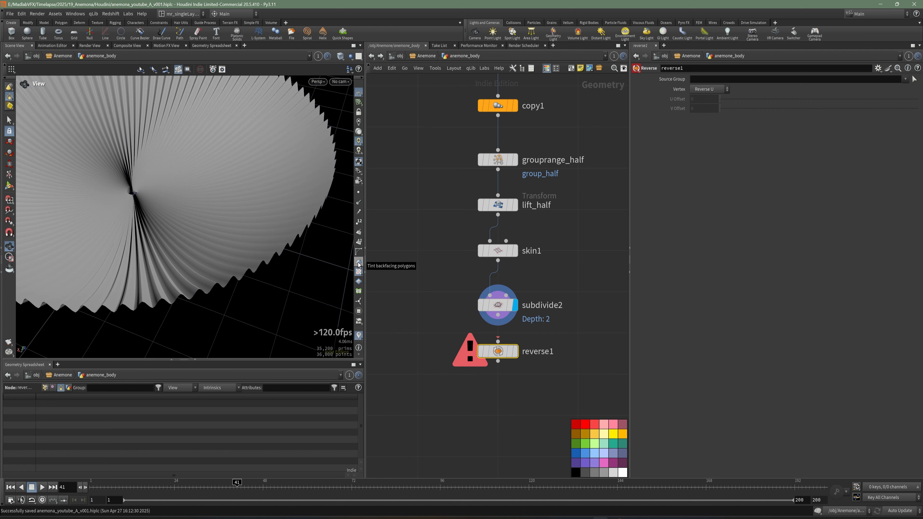
{"action": "left_click", "coordinate": [358, 264]}
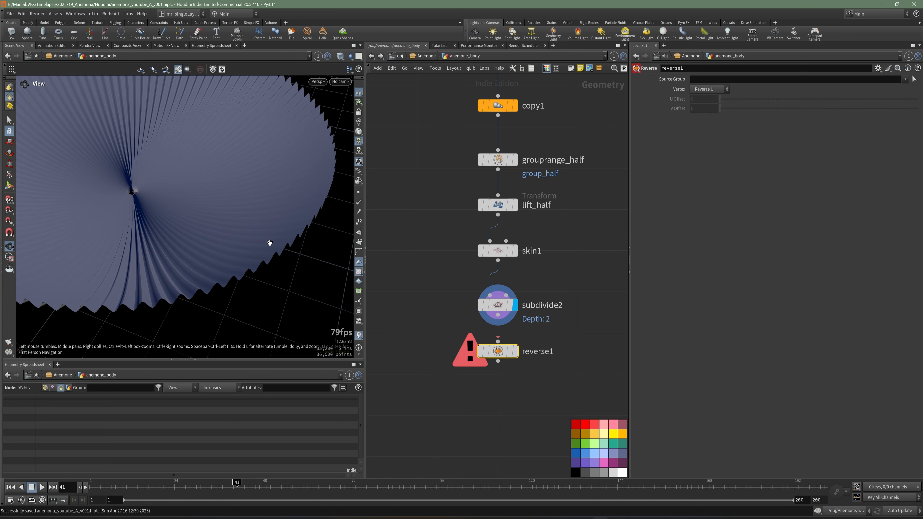
{"action": "left_click", "coordinate": [515, 351]}
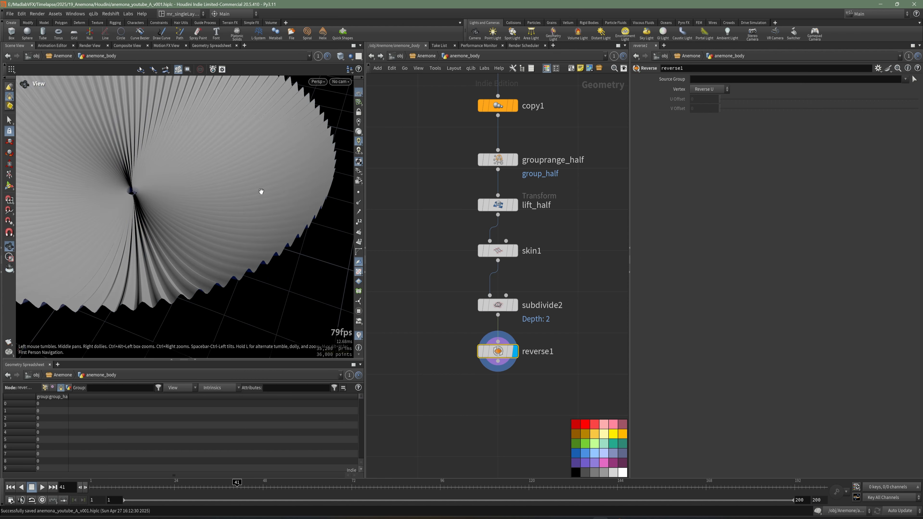
{"action": "left_click_drag", "start_coordinate": [262, 191], "coordinate": [175, 217]}
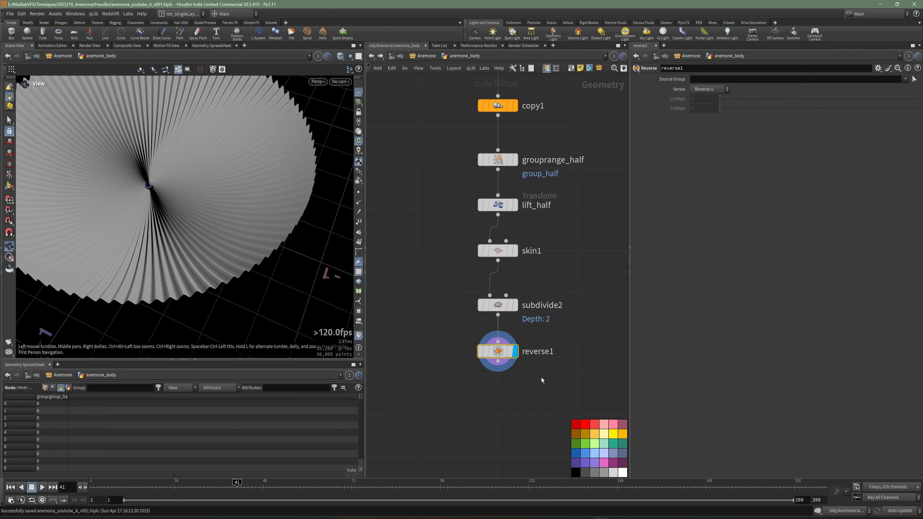
Step: Add an Attribute Noise node after reverse1 and display it
{"action": "scroll", "coordinate": [541, 378], "scroll_direction": "down", "scroll_amount": 3}
{"action": "key", "text": "Tab"}
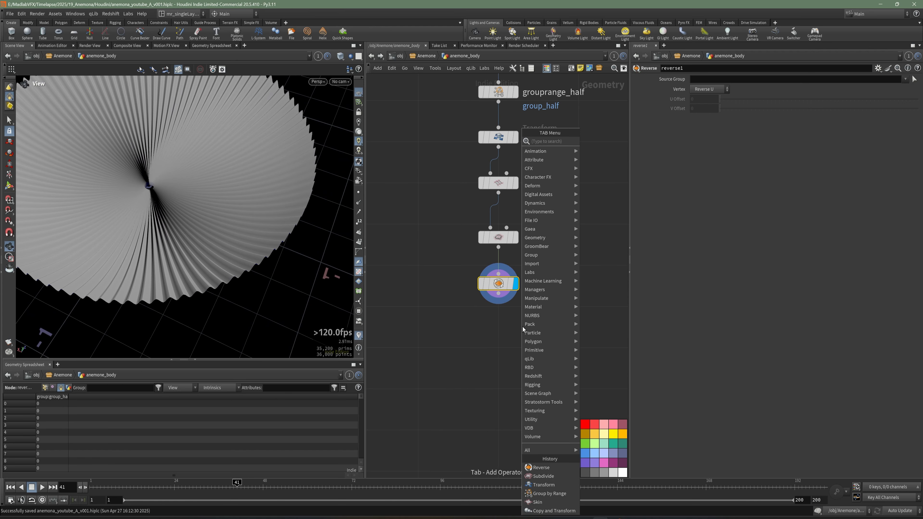
{"action": "type", "text": "noise"}
{"action": "key", "text": "Return"}
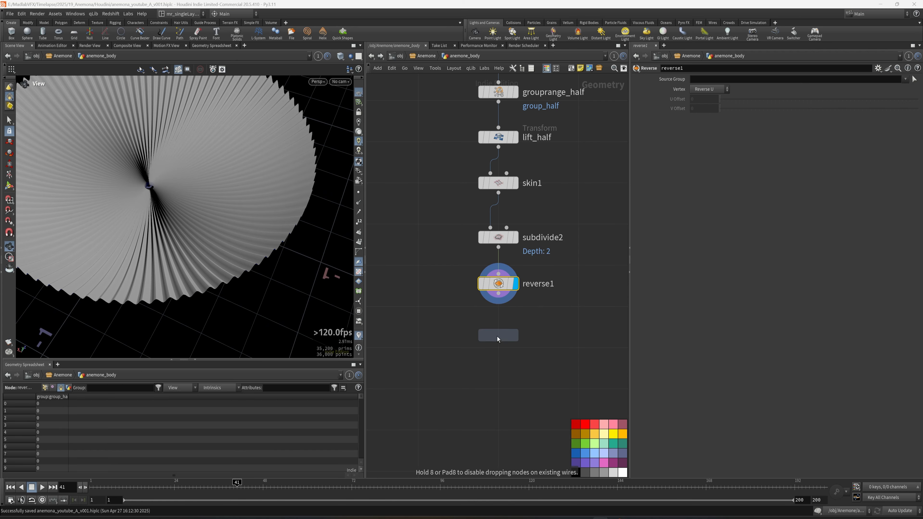
{"action": "left_click", "coordinate": [500, 336]}
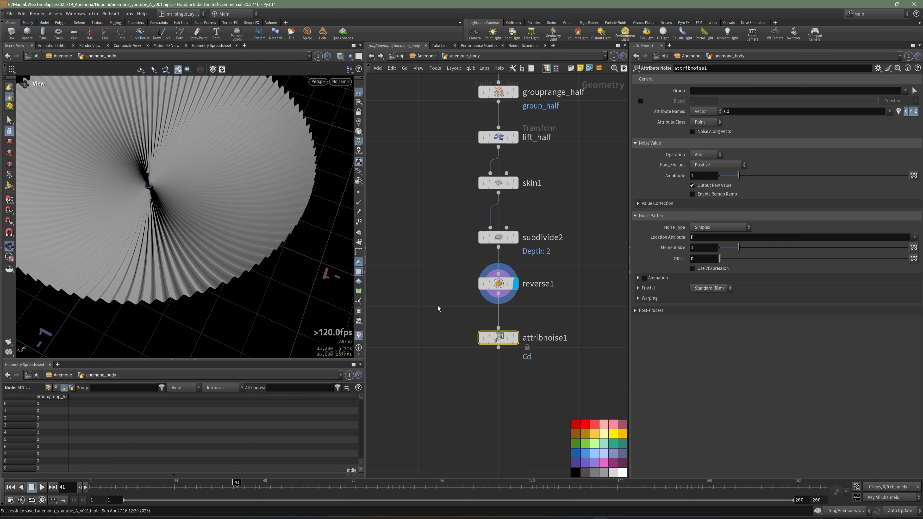
{"action": "left_click_drag", "start_coordinate": [243, 224], "coordinate": [241, 246]}
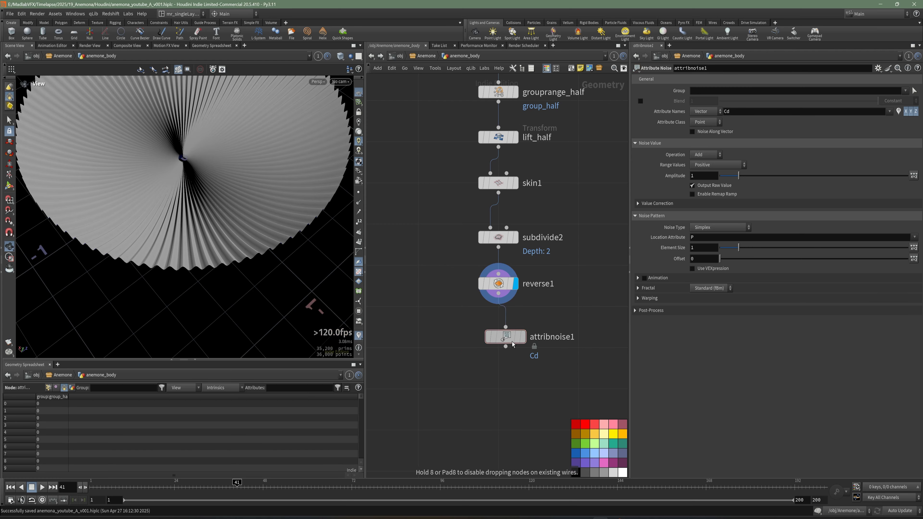
{"action": "left_click_drag", "start_coordinate": [199, 190], "coordinate": [268, 242]}
{"action": "left_click", "coordinate": [516, 335]}
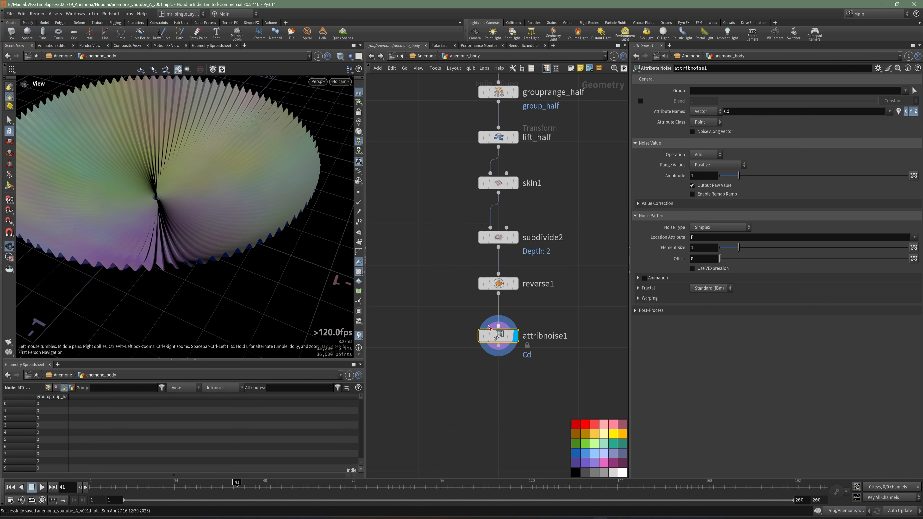
Step: Set attribnoise1's attribute name to P so the noise displaces point positions
{"action": "middle_click_drag", "start_coordinate": [569, 317], "coordinate": [518, 307]}
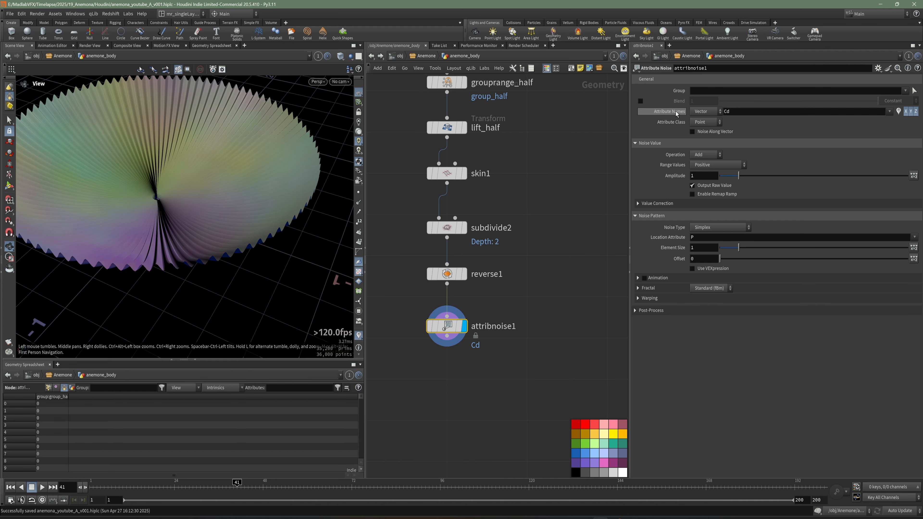
{"action": "left_click_drag", "start_coordinate": [737, 112], "coordinate": [711, 118]}
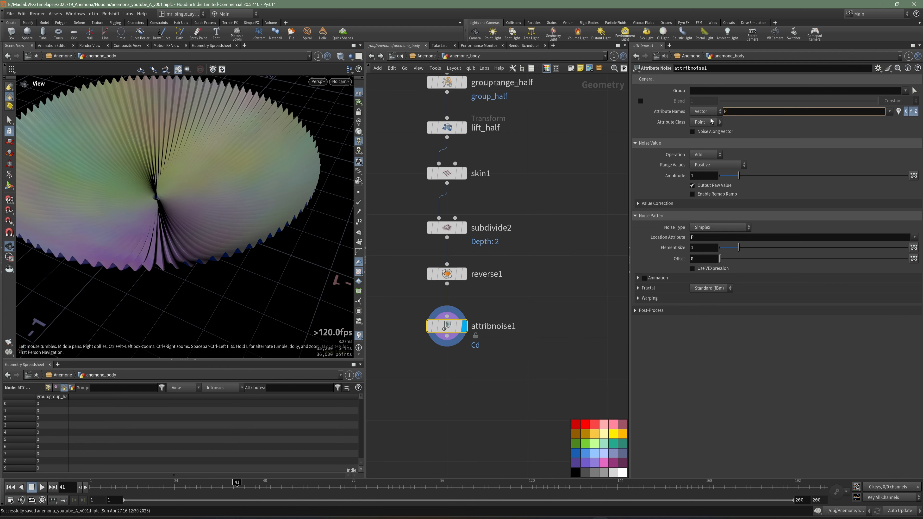
{"action": "key", "text": "Return"}
{"action": "left_click", "coordinate": [535, 289]}
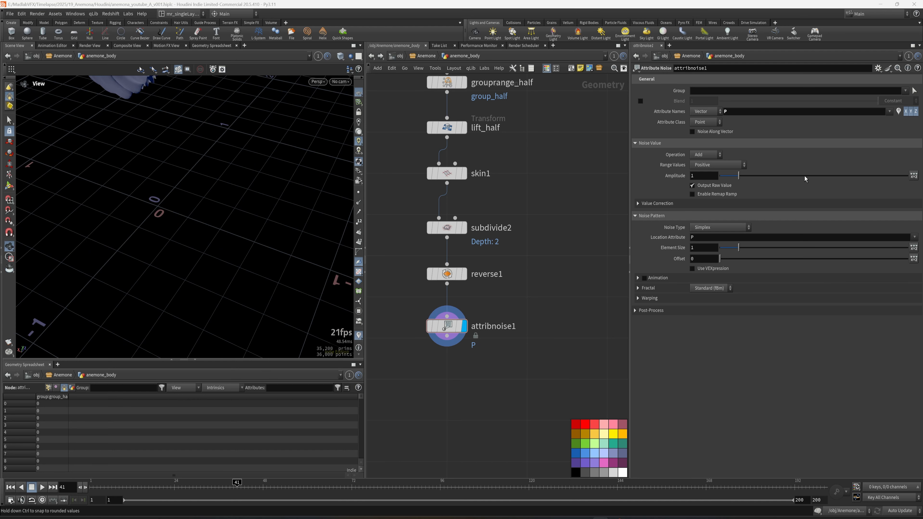
Step: Set attribnoise1's Range Values to Zero Centered and its Amplitude to 0.1
{"action": "left_click", "coordinate": [708, 167]}
{"action": "left_click", "coordinate": [708, 182]}
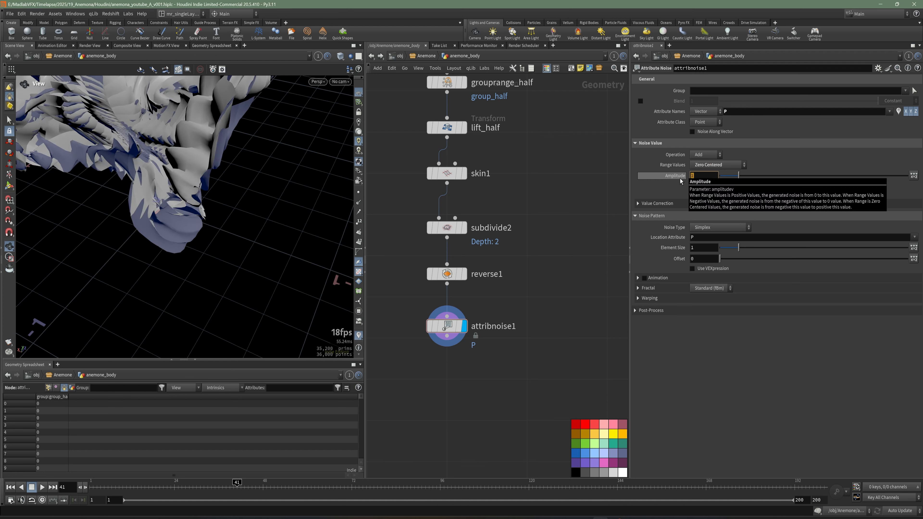
{"action": "key", "text": "Return"}
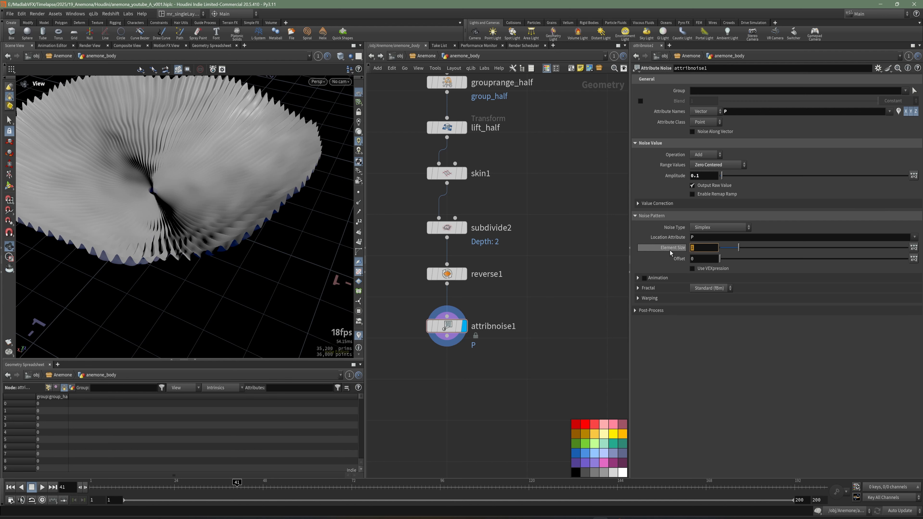
Step: Set attribnoise1's Element Size to 0.4 and expand its Fractal settings
{"action": "type", "text": "0.4"}
{"action": "key", "text": "Return"}
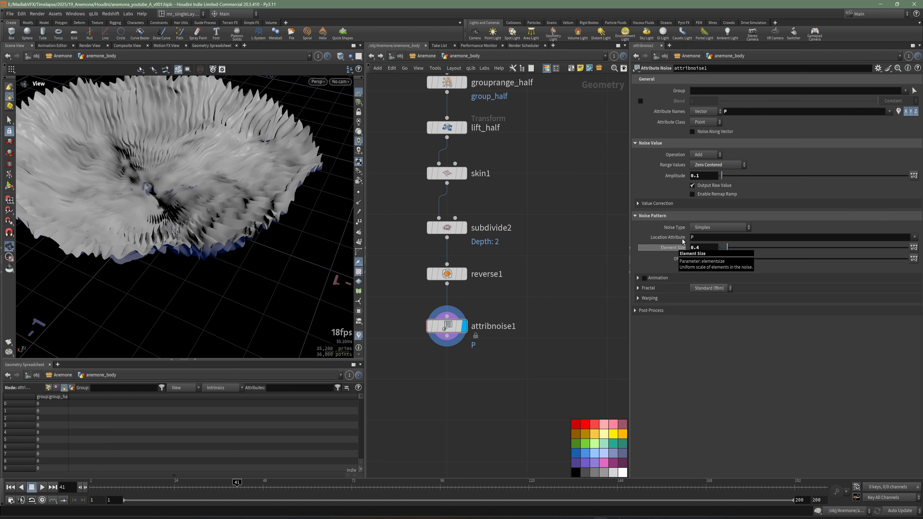
{"action": "left_click", "coordinate": [638, 288]}
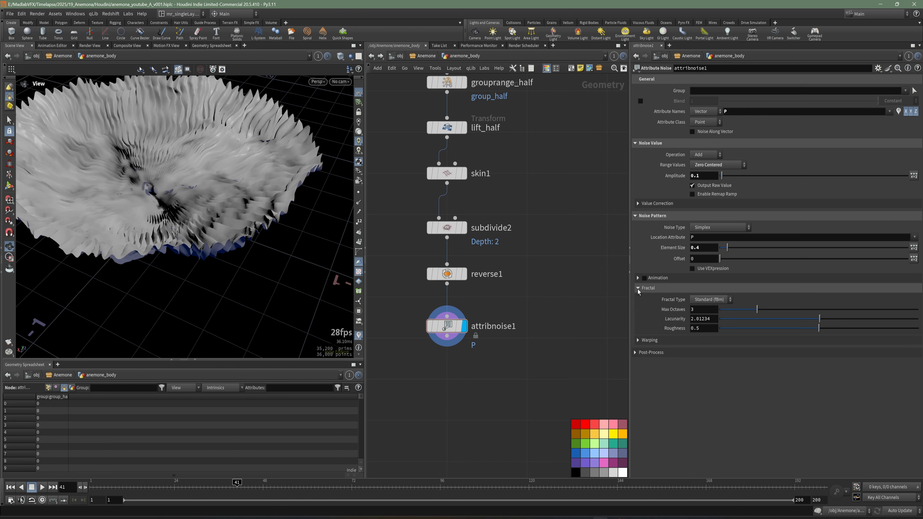
Step: Set attribnoise1's fractal Max Octaves to 1 and save the scene
{"action": "left_click_drag", "start_coordinate": [186, 189], "coordinate": [182, 219]}
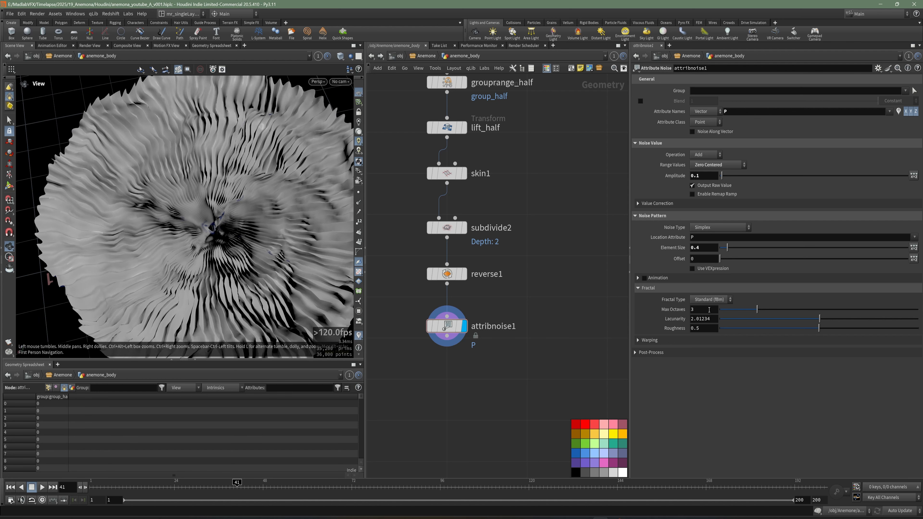
{"action": "left_click_drag", "start_coordinate": [705, 310], "coordinate": [679, 318]}
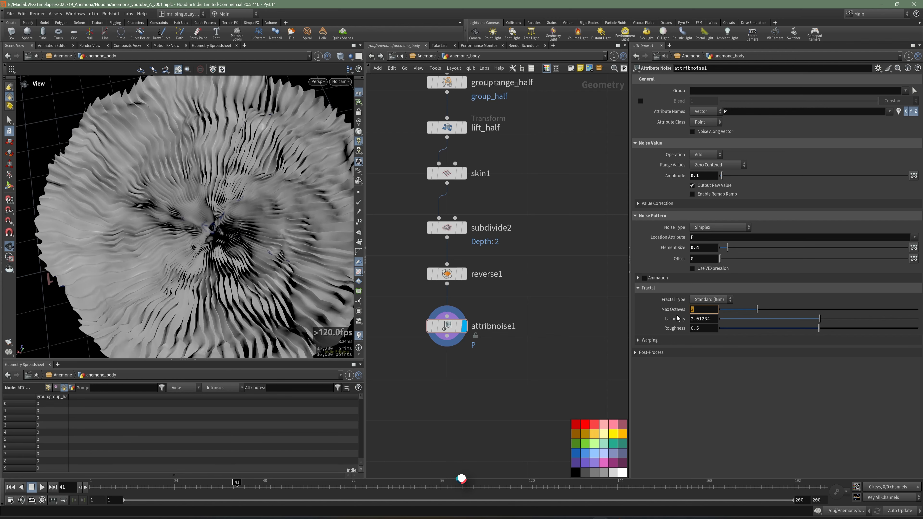
{"action": "key", "text": "Return"}
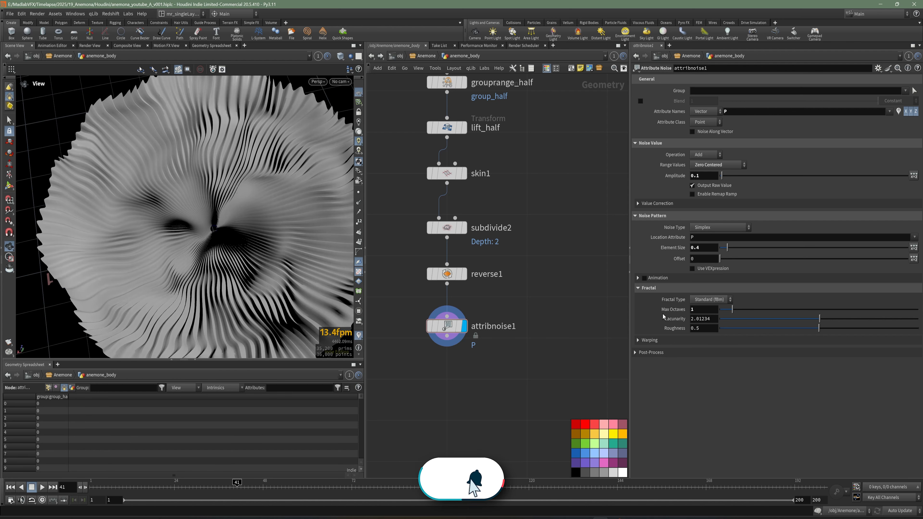
{"action": "left_click_drag", "start_coordinate": [284, 258], "coordinate": [175, 203]}
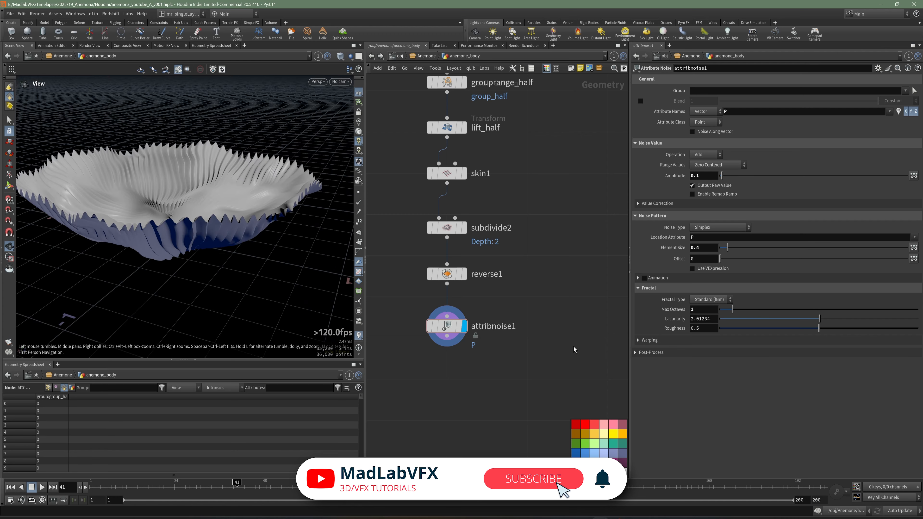
{"action": "key", "text": "ctrl+s"}
Step: Add a Point Wrangle node after attribnoise1, with the noise output wired into its first input
{"action": "middle_click_drag", "start_coordinate": [521, 368], "coordinate": [539, 346]}
{"action": "key", "text": "Tab"}
{"action": "type", "text": "po"}
{"action": "key", "text": "Escape"}
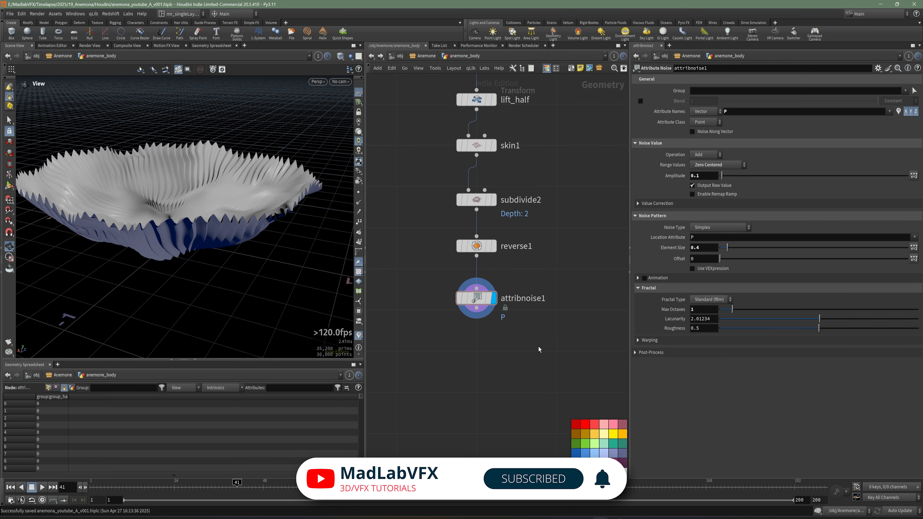
{"action": "key", "text": "Tab"}
{"action": "type", "text": "wr"}
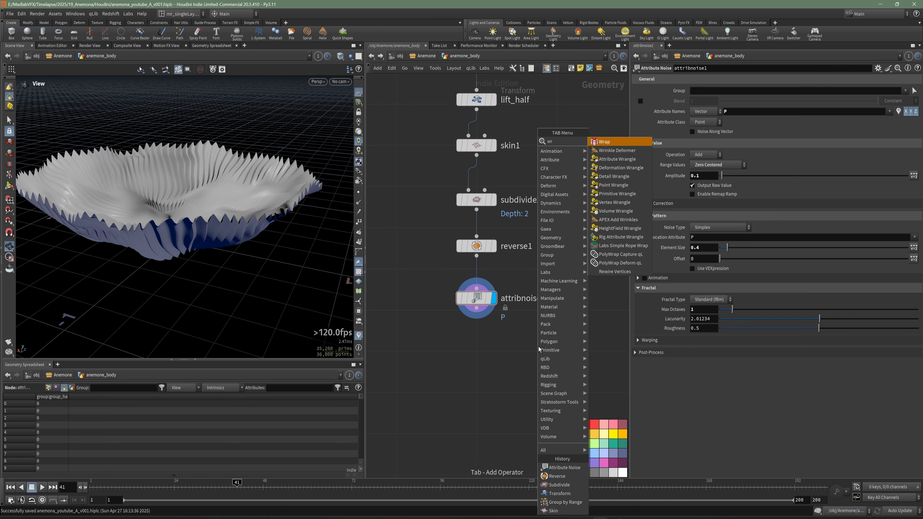
{"action": "left_click", "coordinate": [628, 186]}
{"action": "left_click", "coordinate": [478, 353]}
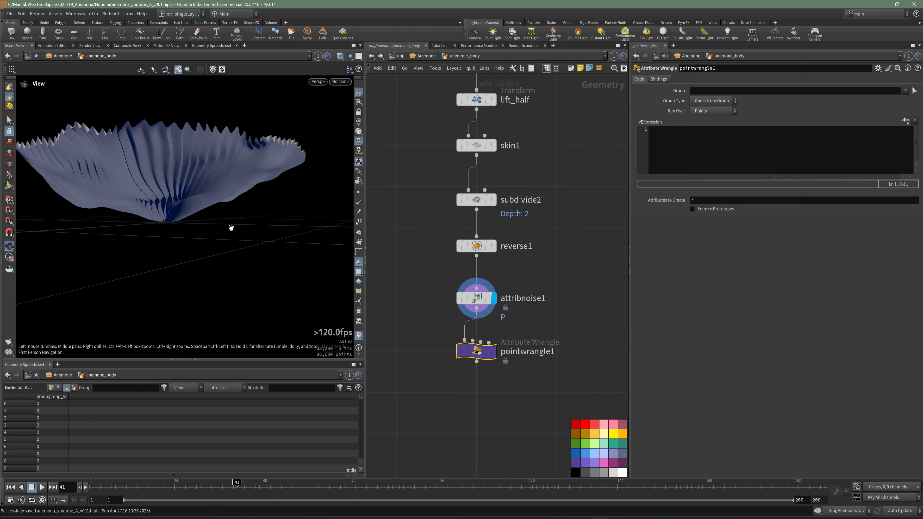
Step: Rename the new point wrangle to vex_N and display it
{"action": "left_click_drag", "start_coordinate": [232, 227], "coordinate": [258, 248]}
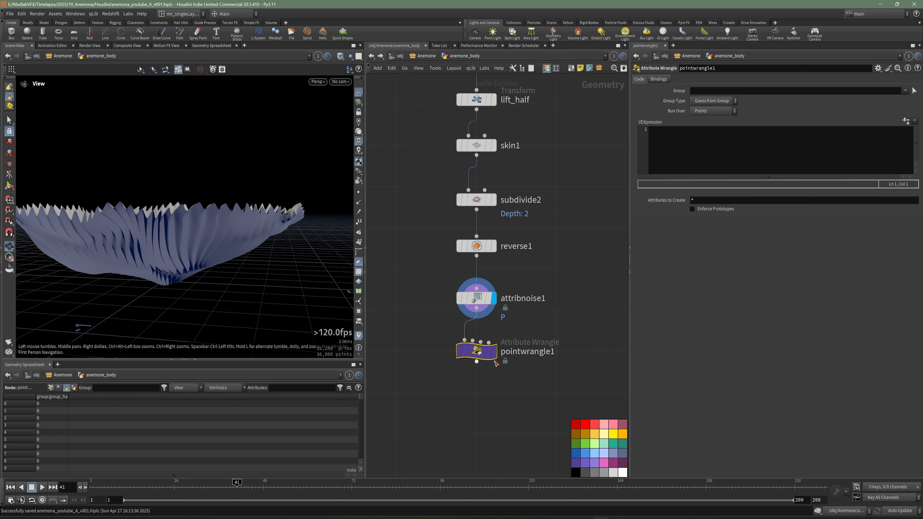
{"action": "key", "text": "F2"}
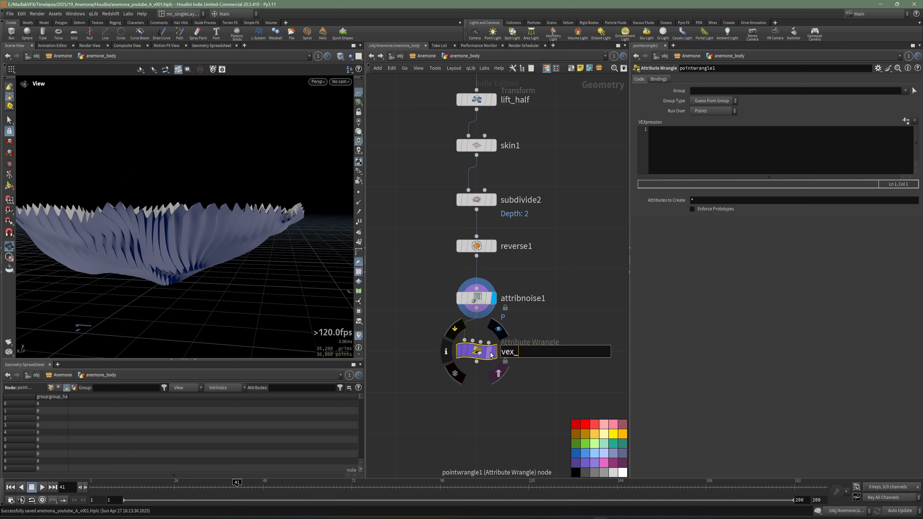
{"action": "type", "text": "vex_N"}
{"action": "key", "text": "Return"}
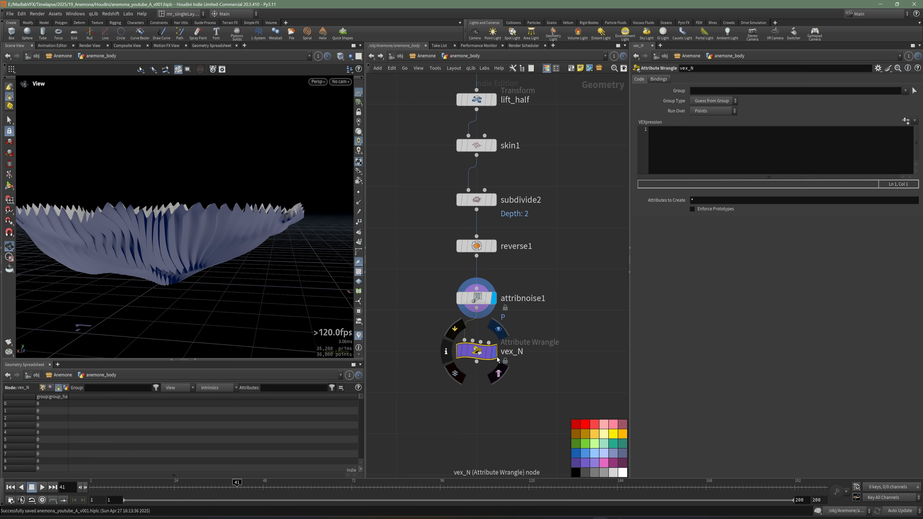
{"action": "left_click", "coordinate": [495, 354]}
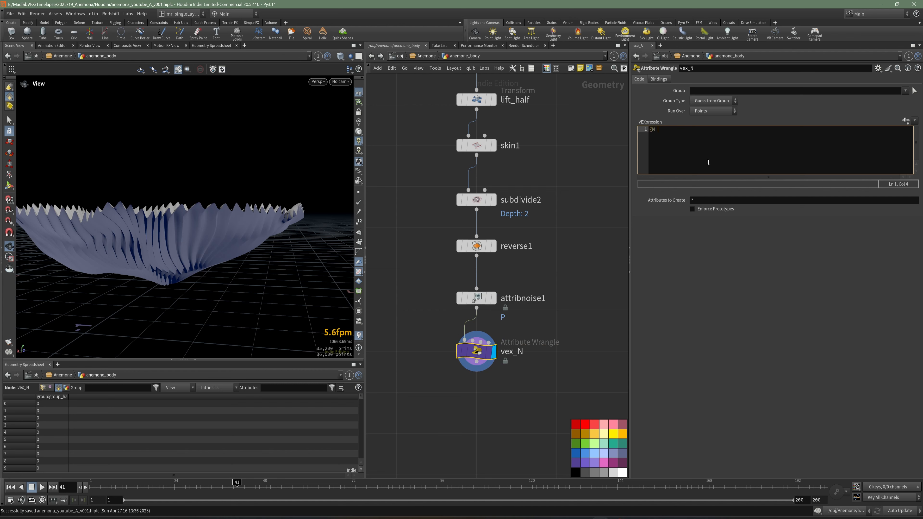
Step: Write the VEX code @N = set(0, 1, 0); in vex_N so all point normals aim straight up
{"action": "type", "text": "et"}
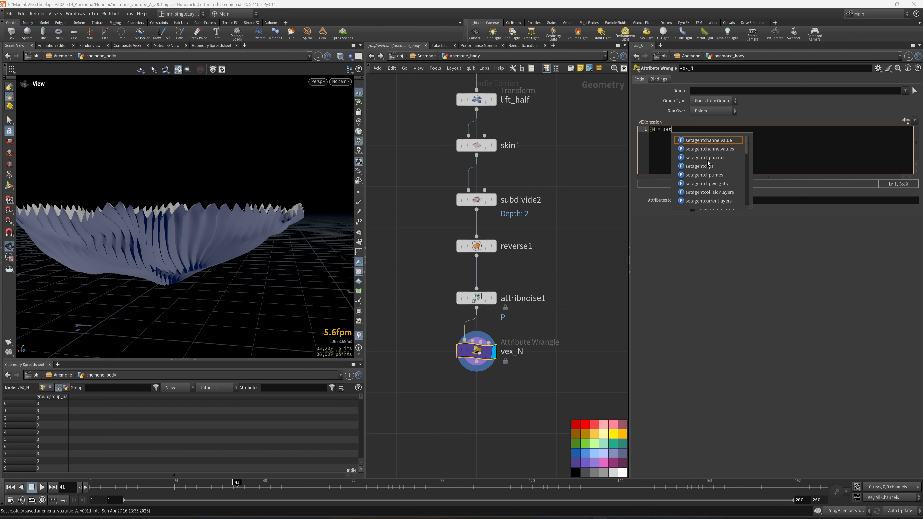
{"action": "type", "text": "(0, 1, 0);"}
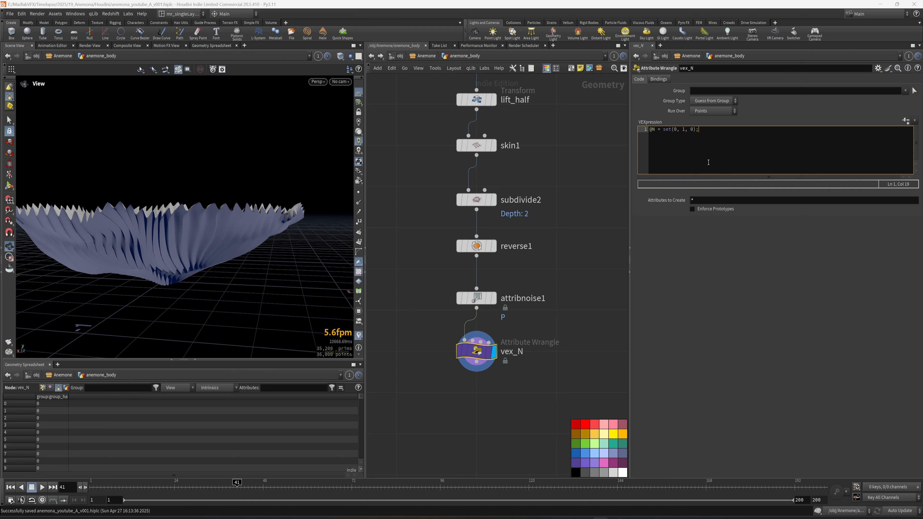
{"action": "scroll", "coordinate": [709, 162], "scroll_direction": "up", "scroll_amount": 5, "text": "ctrl"}
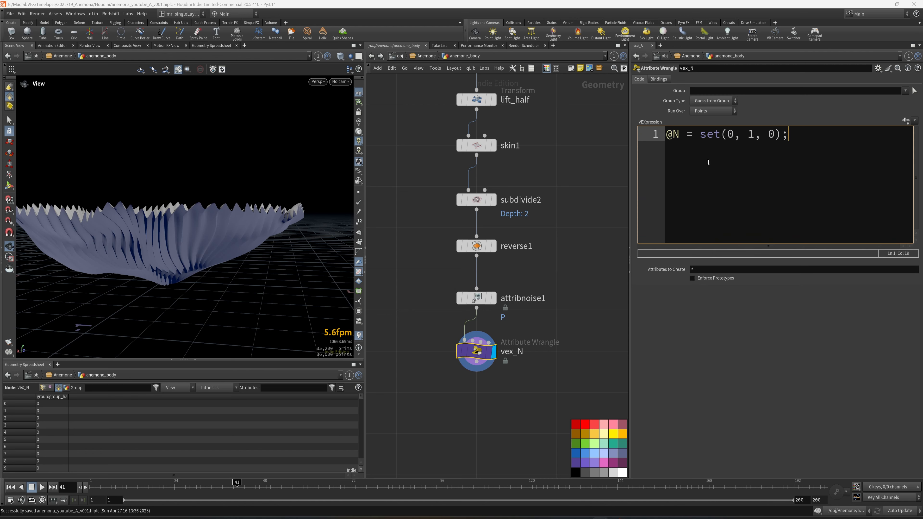
Step: Show the point normals in the viewport to check vex_N's direction, and hide them again
{"action": "left_click_drag", "start_coordinate": [220, 229], "coordinate": [312, 250]}
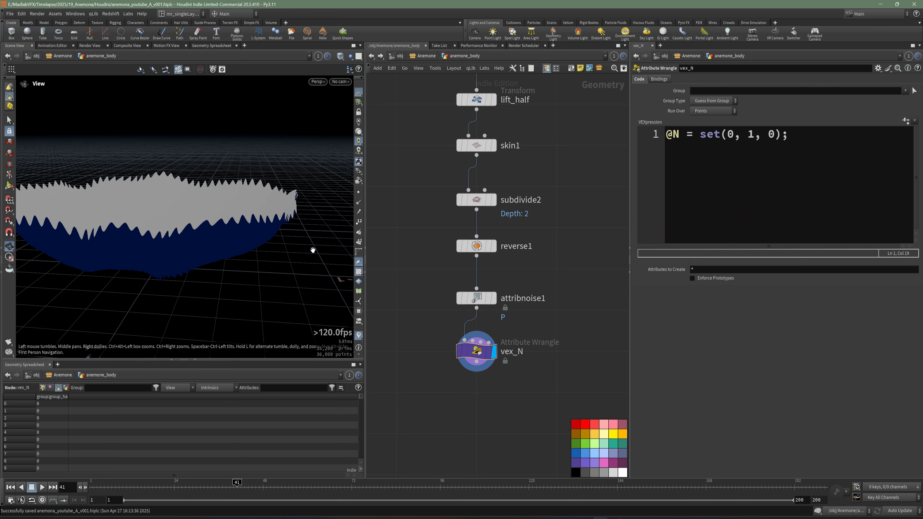
{"action": "left_click", "coordinate": [360, 205]}
{"action": "left_click_drag", "start_coordinate": [232, 218], "coordinate": [156, 222]}
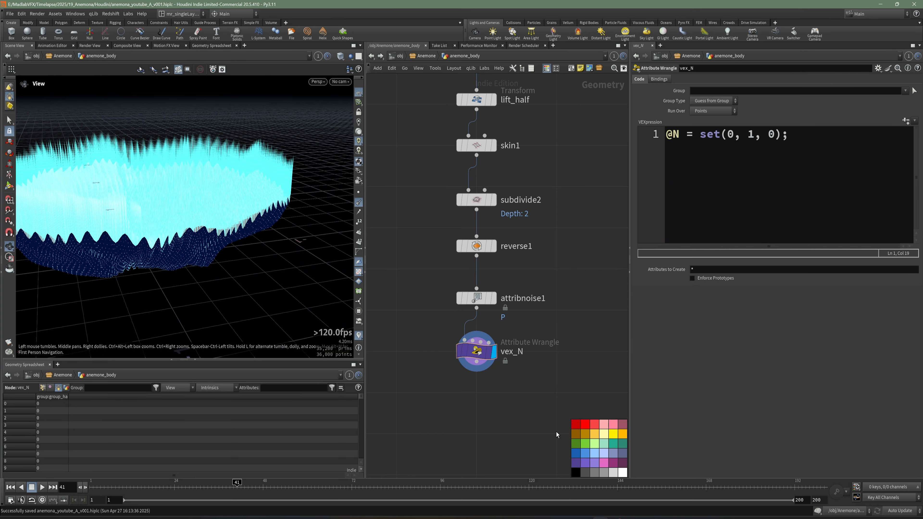
{"action": "middle_click_drag", "start_coordinate": [556, 435], "coordinate": [541, 398]}
{"action": "left_click", "coordinate": [358, 203]}
{"action": "left_click_drag", "start_coordinate": [261, 216], "coordinate": [217, 233]}
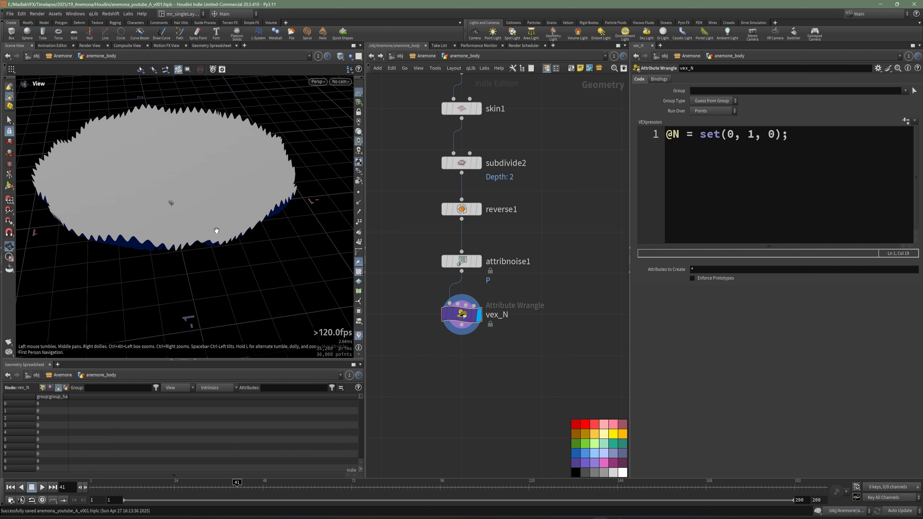
Step: Add a PolyExtrude node after vex_N, connect it and display it
{"action": "middle_click_drag", "start_coordinate": [469, 364], "coordinate": [468, 340]}
{"action": "key", "text": "Tab"}
{"action": "type", "text": "extr"}
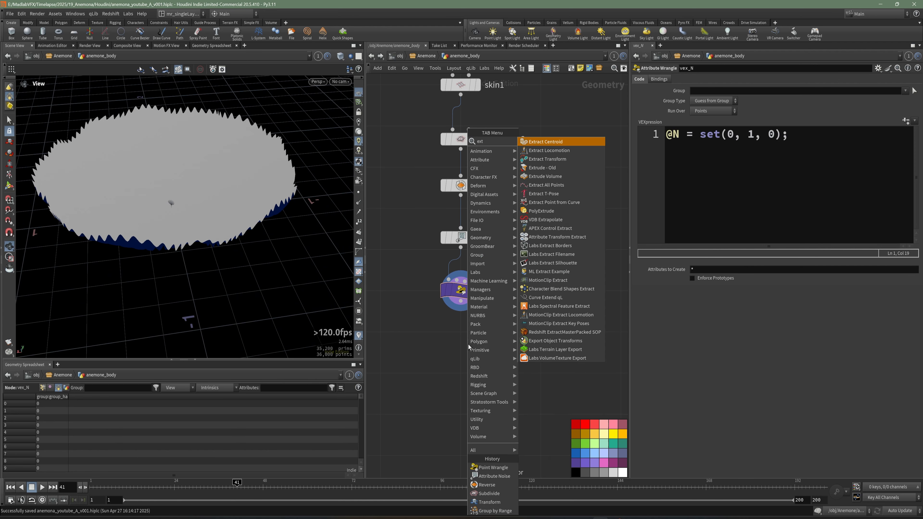
{"action": "left_click", "coordinate": [551, 211]}
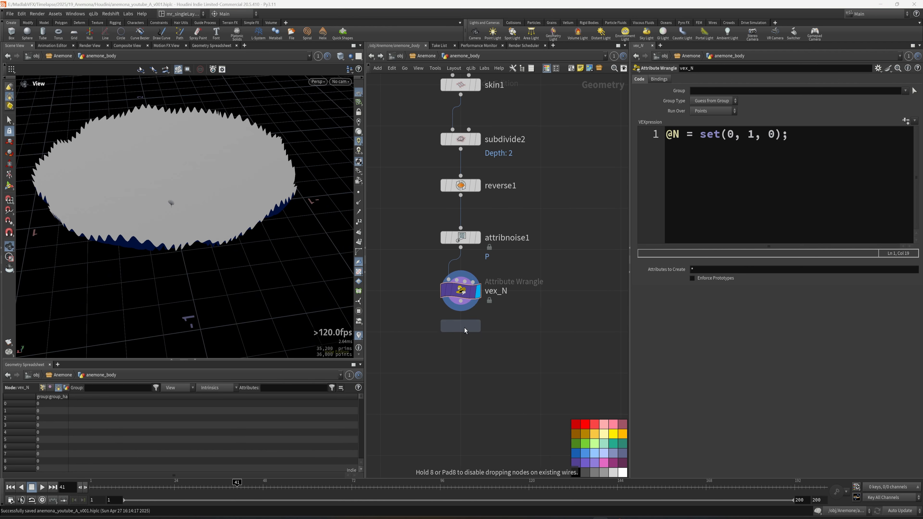
{"action": "left_click", "coordinate": [465, 313]}
{"action": "left_click", "coordinate": [453, 327]}
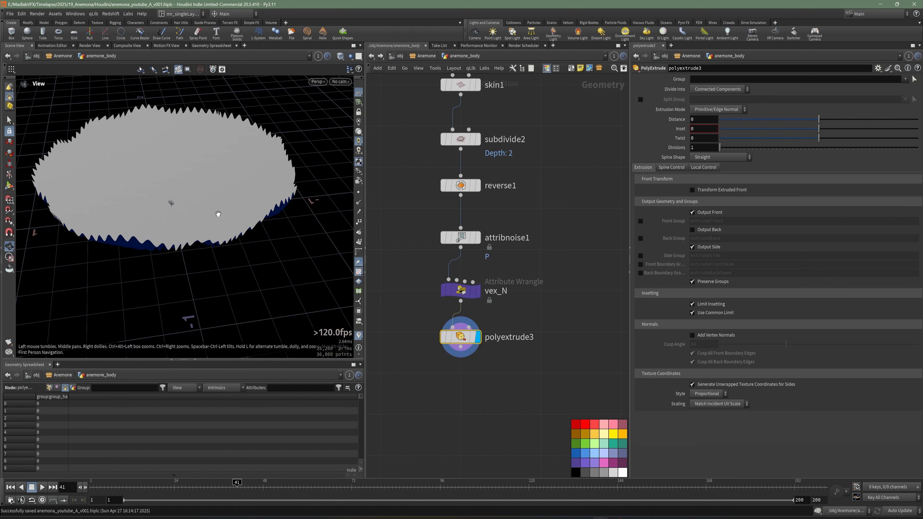
{"action": "left_click_drag", "start_coordinate": [221, 211], "coordinate": [194, 240]}
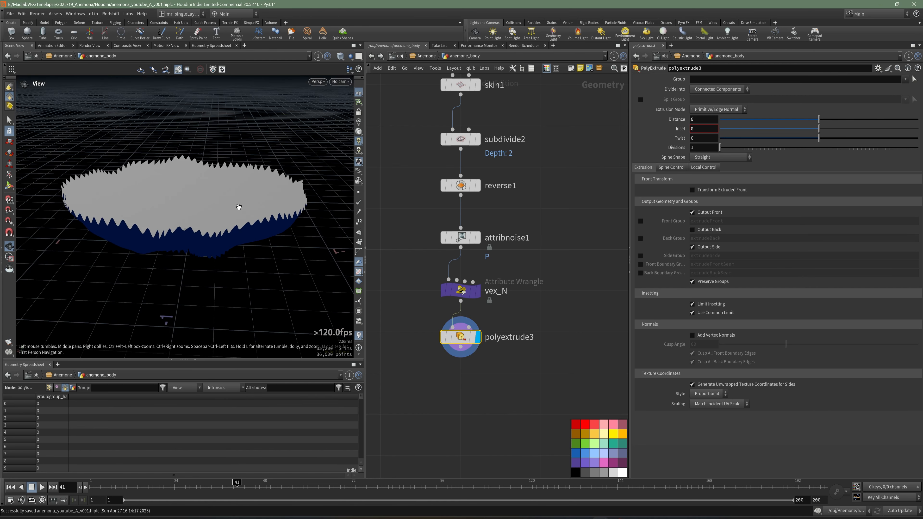
Step: Set polyextrude3's Extrusion Mode to Point Normal with Attribute as the normal source, using N
{"action": "left_click", "coordinate": [727, 110]}
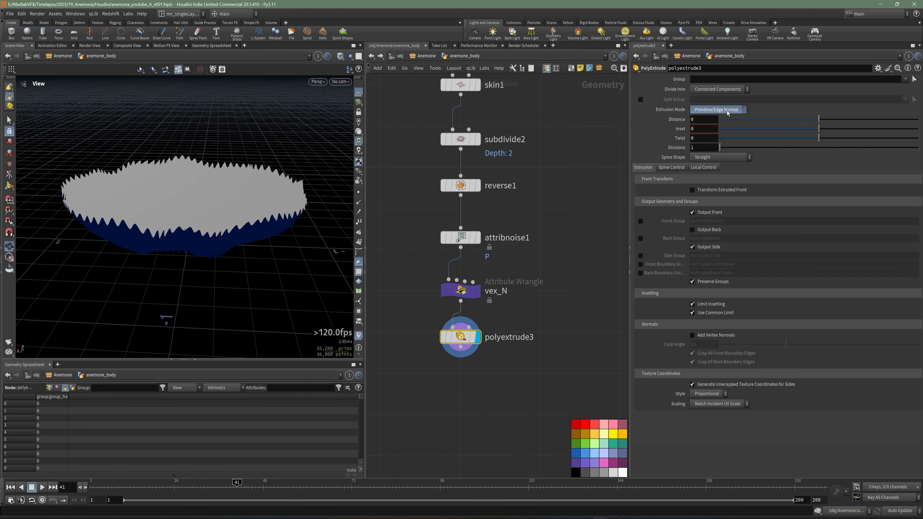
{"action": "left_click", "coordinate": [706, 126]}
{"action": "left_click", "coordinate": [765, 109]}
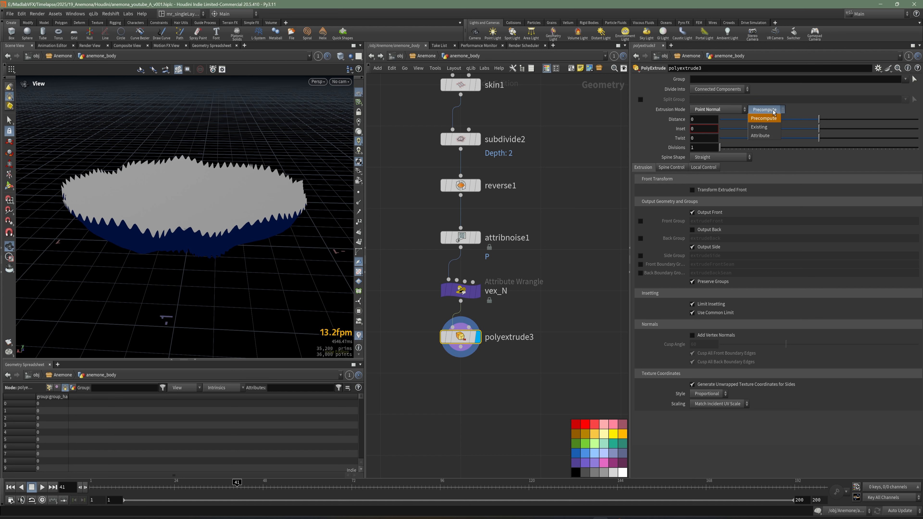
{"action": "left_click", "coordinate": [766, 127]}
{"action": "left_click", "coordinate": [769, 110]}
{"action": "left_click", "coordinate": [766, 136]}
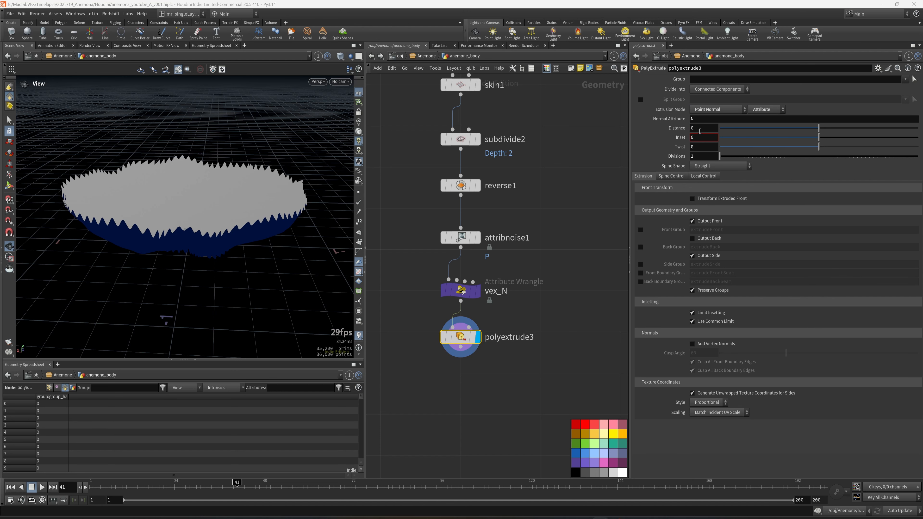
Step: Set polyextrude3's Distance to -0.051 and inspect the extruded disc, checking its wireframe
{"action": "left_click_drag", "start_coordinate": [819, 131], "coordinate": [817, 131]}
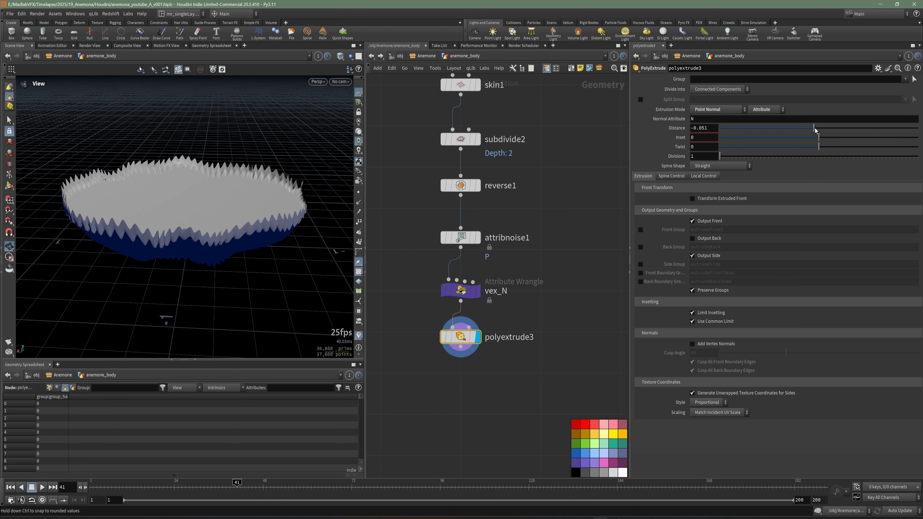
{"action": "scroll", "coordinate": [262, 196], "scroll_direction": "up", "scroll_amount": 2}
{"action": "mouse_move", "coordinate": [262, 196]}
{"action": "left_mouse_down"}
{"action": "mouse_move", "coordinate": [294, 220]}
{"action": "mouse_move", "coordinate": [273, 204]}
{"action": "mouse_move", "coordinate": [272, 184]}
{"action": "left_mouse_up"}
{"action": "key", "text": "w"}
{"action": "key", "text": "w"}
{"action": "left_click_drag", "start_coordinate": [175, 214], "coordinate": [181, 182]}
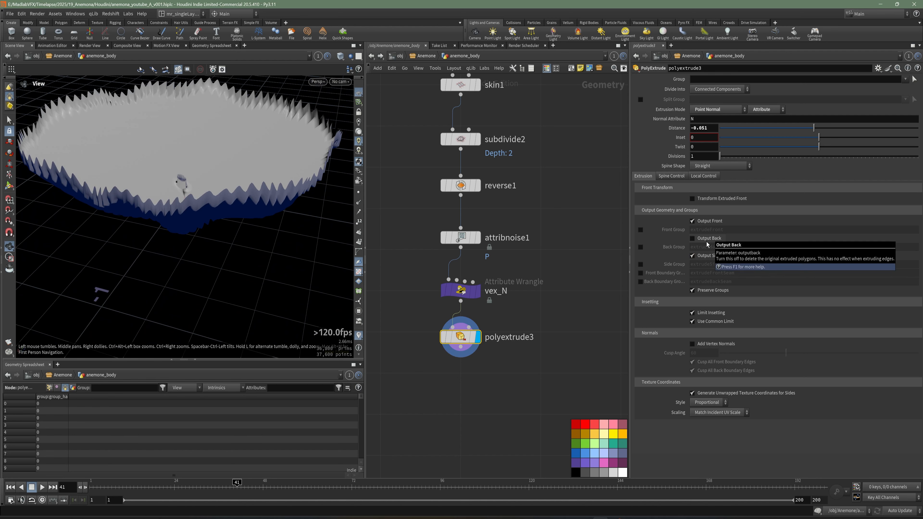
Step: Enable Output Back on polyextrude3 to close the extruded disc and save the scene
{"action": "left_click", "coordinate": [692, 238]}
{"action": "left_click_drag", "start_coordinate": [226, 171], "coordinate": [246, 193]}
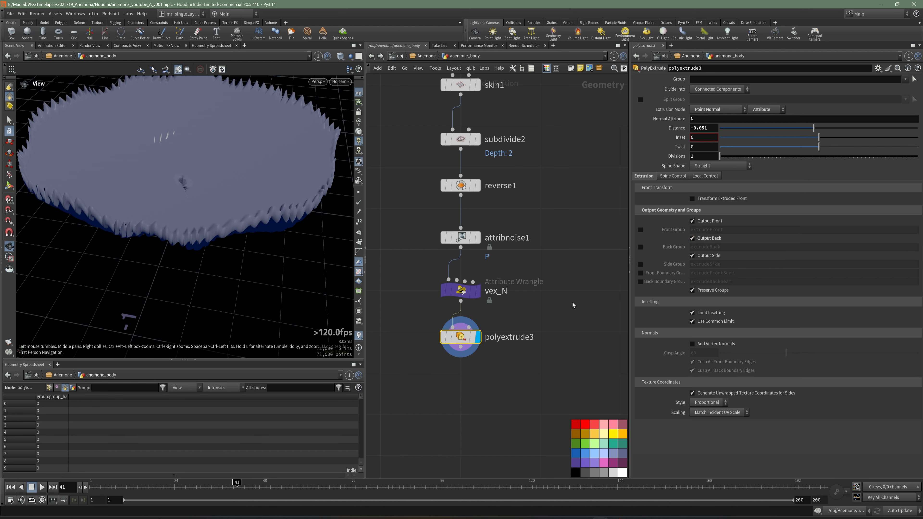
{"action": "scroll", "coordinate": [573, 306], "scroll_direction": "down", "scroll_amount": 4}
{"action": "key", "text": "ctrl+s"}
Step: Add a Reverse node below polyextrude3, wire the extrusion into it and display the reversed geometry
{"action": "key", "text": "Tab"}
{"action": "type", "text": "re"}
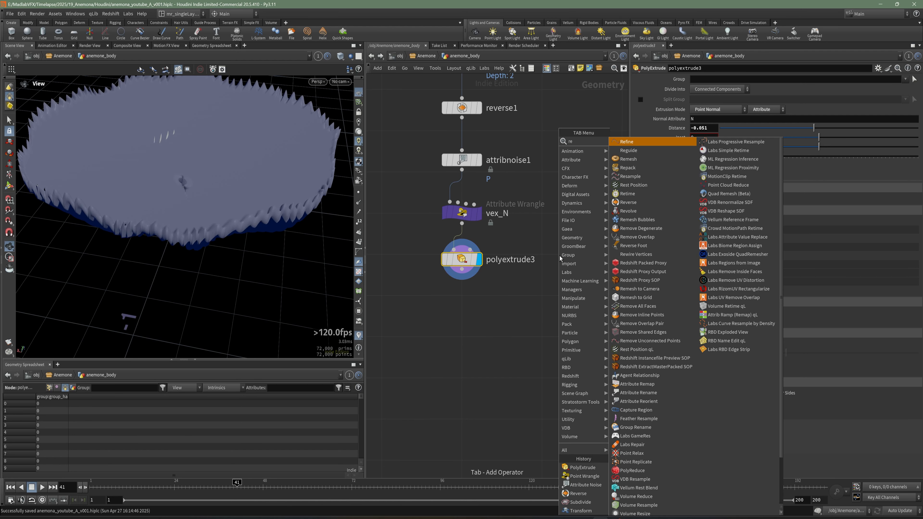
{"action": "type", "text": "m"}
{"action": "left_click", "coordinate": [641, 143]}
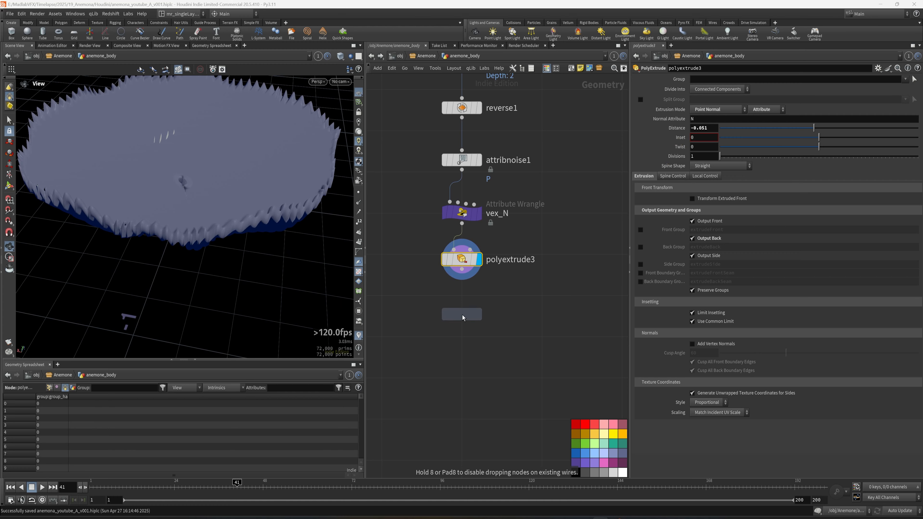
{"action": "left_click", "coordinate": [463, 318]}
{"action": "left_click_drag", "start_coordinate": [262, 211], "coordinate": [290, 223]}
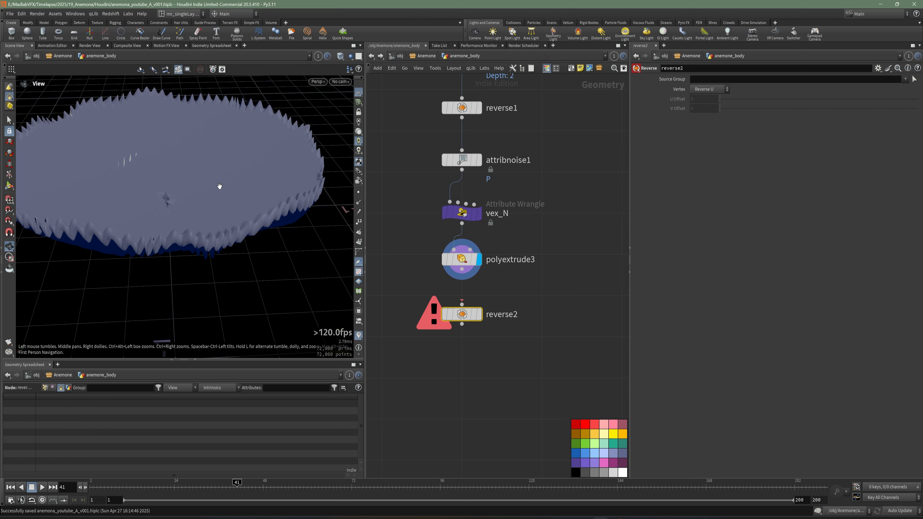
{"action": "left_click_drag", "start_coordinate": [220, 186], "coordinate": [187, 221]}
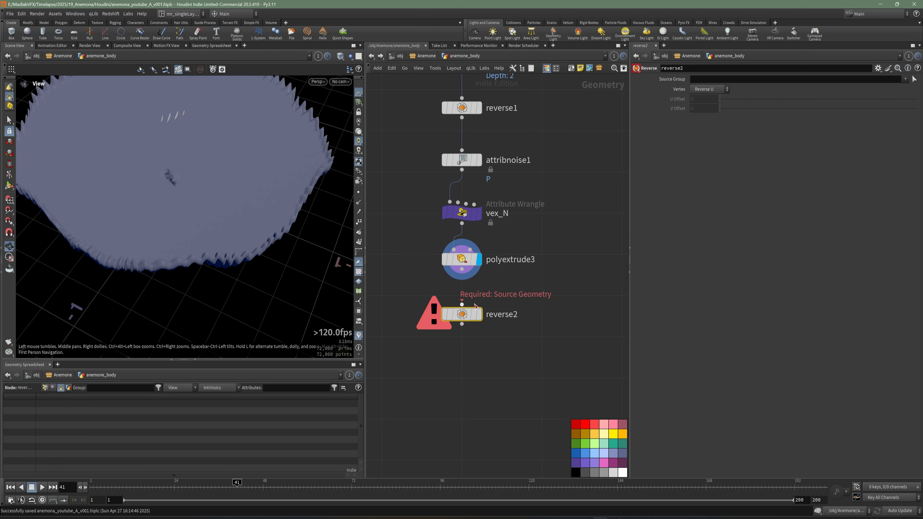
{"action": "left_click_drag", "start_coordinate": [462, 270], "coordinate": [462, 305]}
{"action": "left_click", "coordinate": [474, 315]}
{"action": "left_click", "coordinate": [474, 315]}
{"action": "left_click", "coordinate": [480, 315]}
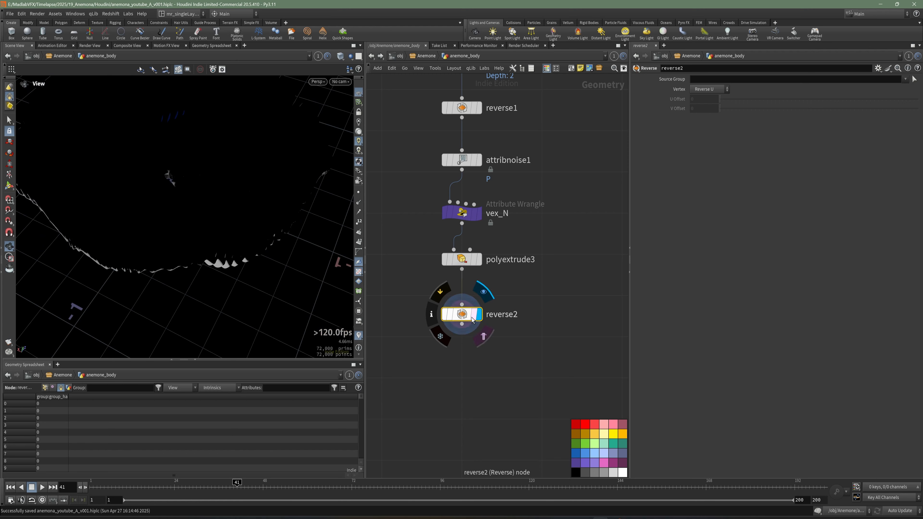
{"action": "left_click_drag", "start_coordinate": [215, 227], "coordinate": [220, 160]}
Step: Add a Normal node below reverse2, wire the reversed geometry into it and align it under the chain
{"action": "middle_click_drag", "start_coordinate": [472, 389], "coordinate": [465, 343]}
{"action": "key", "text": "Tab"}
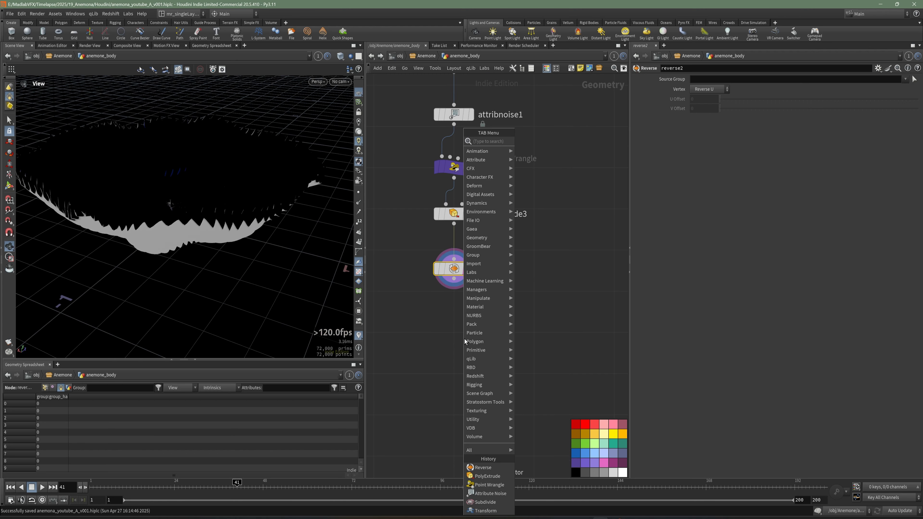
{"action": "type", "text": "nor"}
{"action": "left_click", "coordinate": [546, 142]}
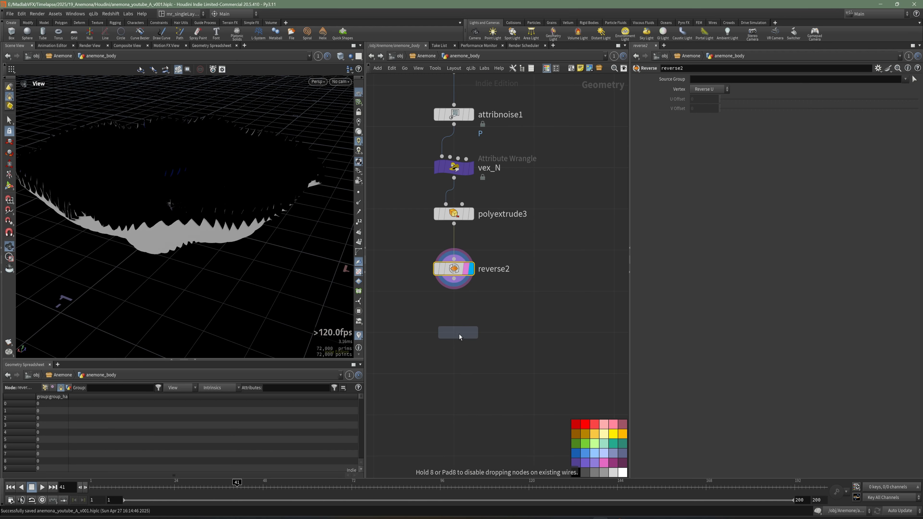
{"action": "left_click", "coordinate": [459, 332]}
{"action": "left_click_drag", "start_coordinate": [225, 233], "coordinate": [279, 266]}
{"action": "left_click_drag", "start_coordinate": [455, 280], "coordinate": [458, 323]}
{"action": "left_click_drag", "start_coordinate": [459, 332], "coordinate": [455, 325]}
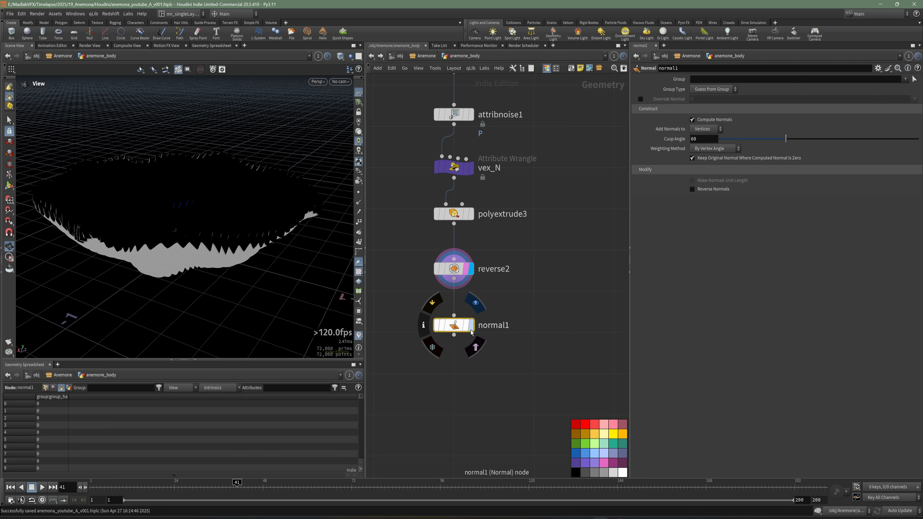
Step: Display the Normal node's output, inspect the disc's shading from several angles and save the scene
{"action": "left_click", "coordinate": [472, 325]}
{"action": "left_click", "coordinate": [468, 268]}
{"action": "left_click_drag", "start_coordinate": [215, 183], "coordinate": [212, 222]}
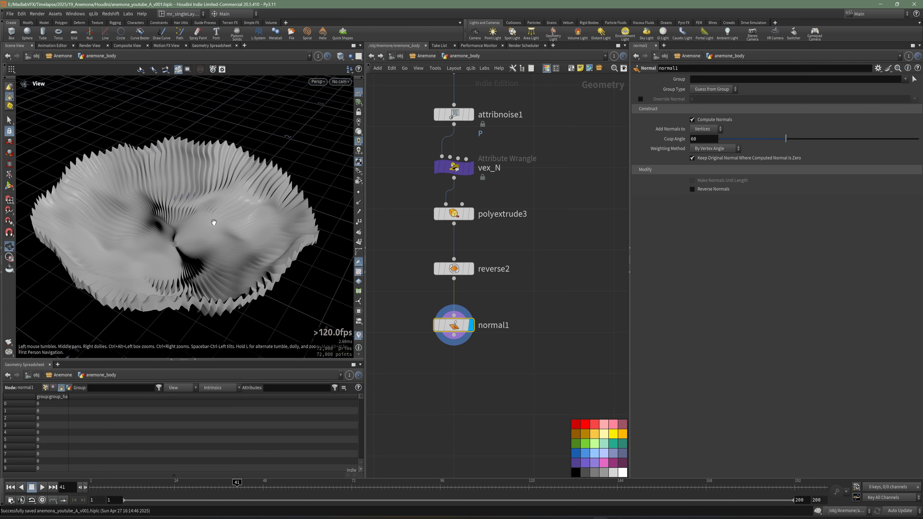
{"action": "middle_click_drag", "start_coordinate": [520, 338], "coordinate": [506, 299]}
{"action": "key", "text": "ctrl+s"}
{"action": "middle_click_drag", "start_coordinate": [477, 349], "coordinate": [483, 348]}
{"action": "mouse_move", "coordinate": [220, 202]}
{"action": "left_mouse_down"}
{"action": "mouse_move", "coordinate": [223, 252]}
{"action": "mouse_move", "coordinate": [211, 163]}
{"action": "mouse_move", "coordinate": [216, 196]}
{"action": "left_mouse_up"}
Step: Add a Merge node below normal1 with normal1 wired in as its first input
{"action": "middle_click_drag", "start_coordinate": [509, 359], "coordinate": [517, 322]}
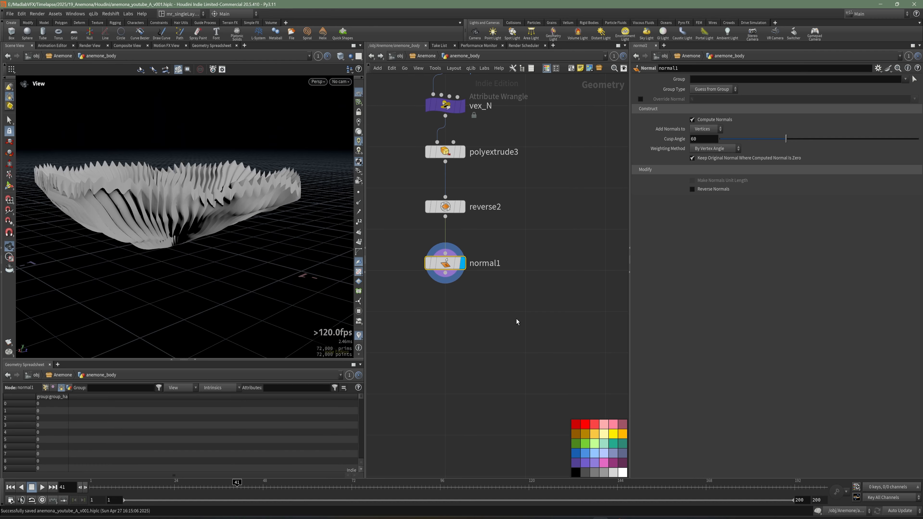
{"action": "key", "text": "Tab"}
{"action": "mouse_move", "coordinate": [542, 306]}
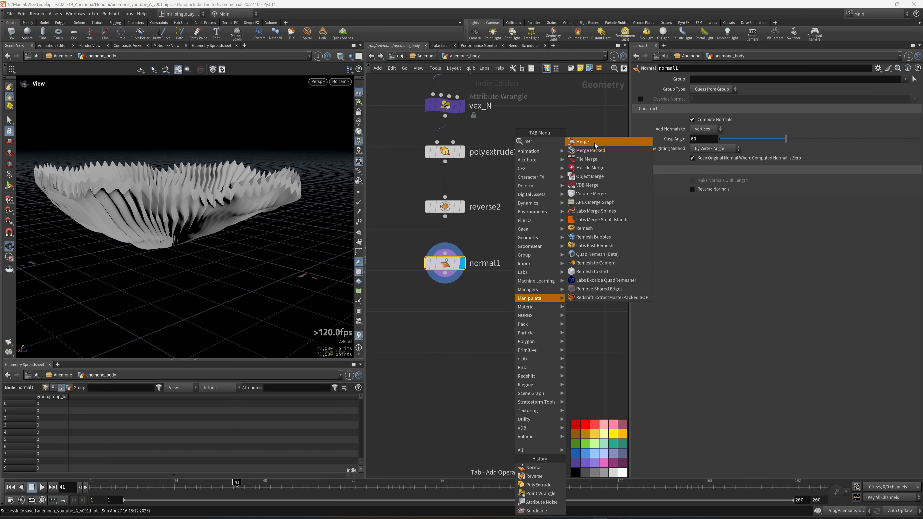
{"action": "left_click", "coordinate": [599, 142]}
{"action": "left_click", "coordinate": [496, 317]}
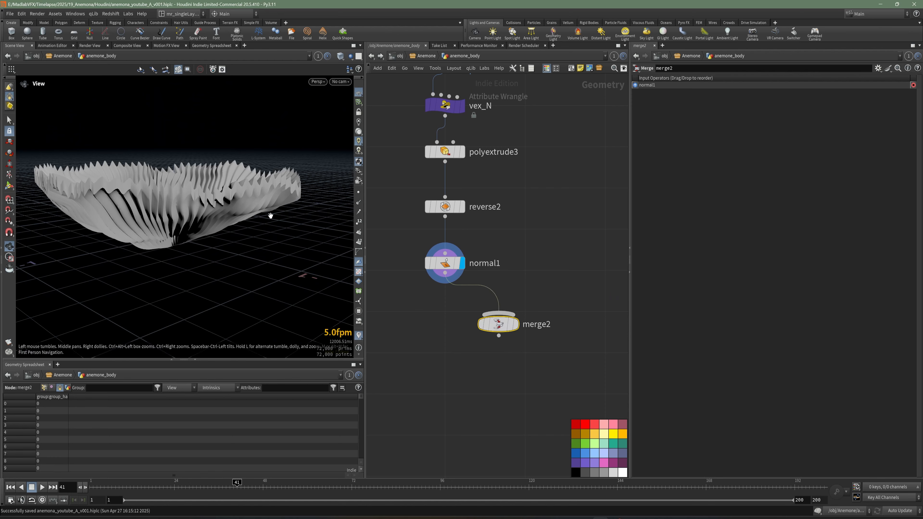
{"action": "left_click_drag", "start_coordinate": [268, 212], "coordinate": [206, 219]}
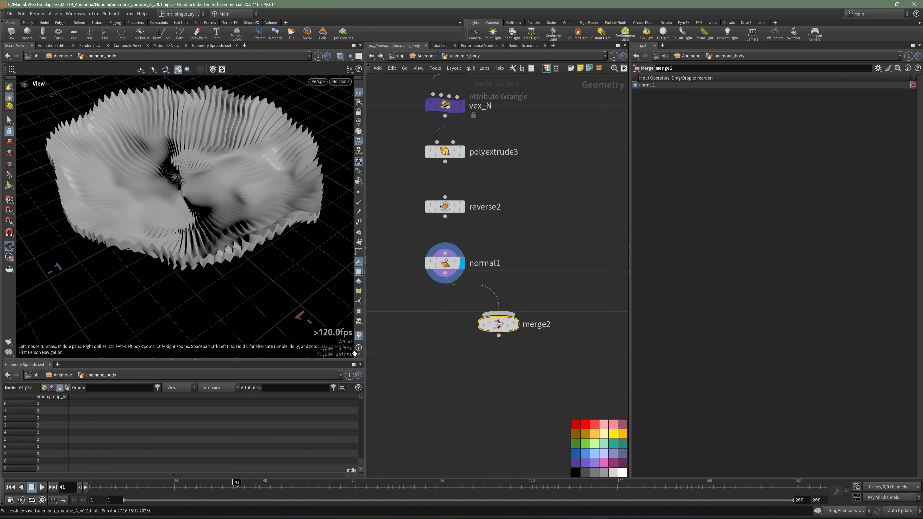
Step: Switch to the reference image board and examine the centre of the green anemone up close
{"action": "left_click", "coordinate": [474, 518]}
{"action": "scroll", "coordinate": [359, 259], "scroll_direction": "up", "scroll_amount": 4}
{"action": "middle_click_drag", "start_coordinate": [359, 260], "coordinate": [317, 237]}
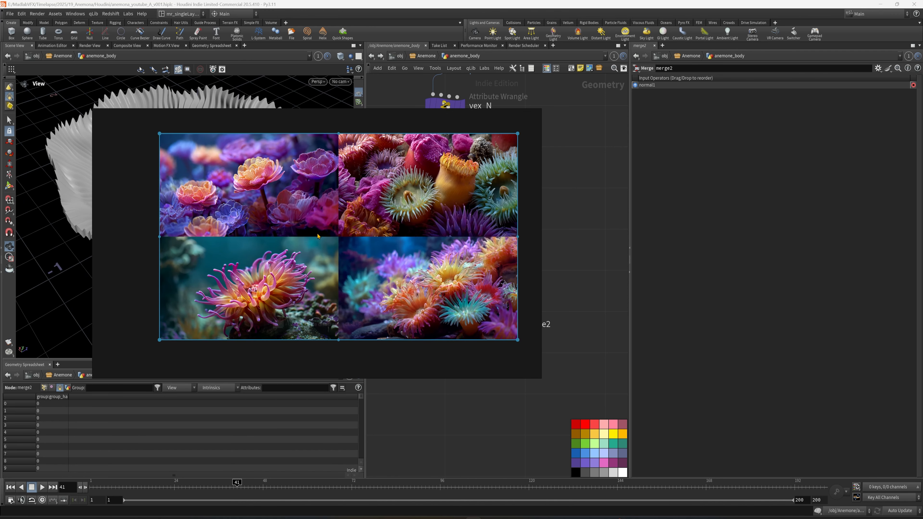
{"action": "mouse_move", "coordinate": [299, 115]}
{"action": "middle_click_drag", "start_coordinate": [407, 164], "coordinate": [305, 221]}
{"action": "scroll", "coordinate": [349, 199], "scroll_direction": "up", "scroll_amount": 5}
{"action": "scroll", "coordinate": [347, 239], "scroll_direction": "up", "scroll_amount": 5}
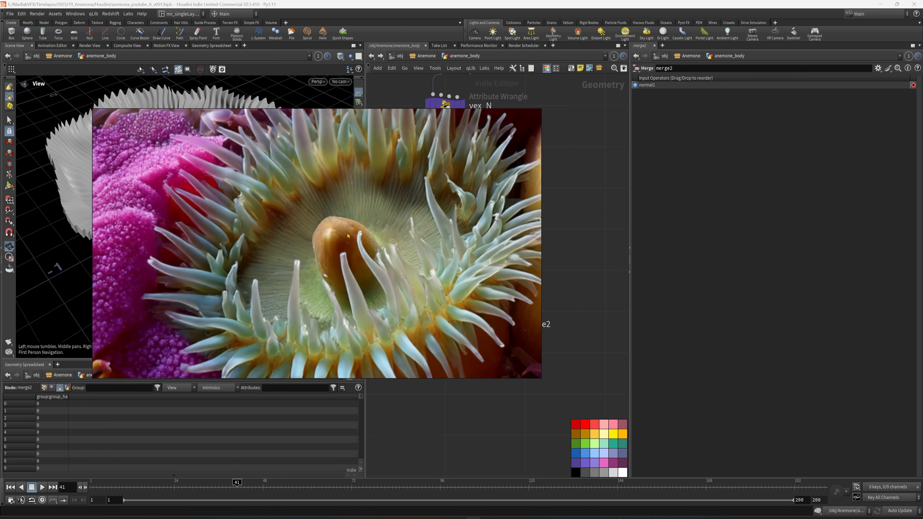
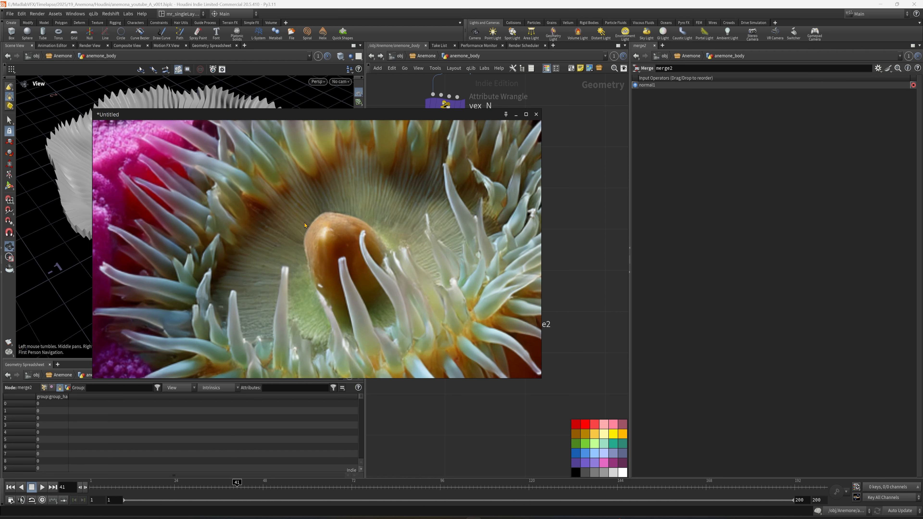
Step: Put away the reference board, add a Sphere node beside normal1, wire it into merge2 and display the merge
{"action": "scroll", "coordinate": [336, 254], "scroll_direction": "down", "scroll_amount": 5}
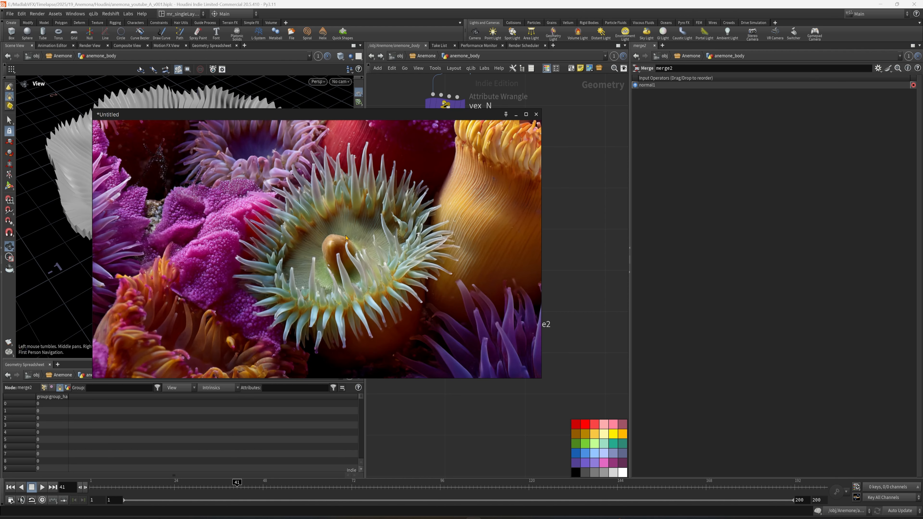
{"action": "left_click", "coordinate": [517, 115]}
{"action": "scroll", "coordinate": [523, 285], "scroll_direction": "up", "scroll_amount": 2}
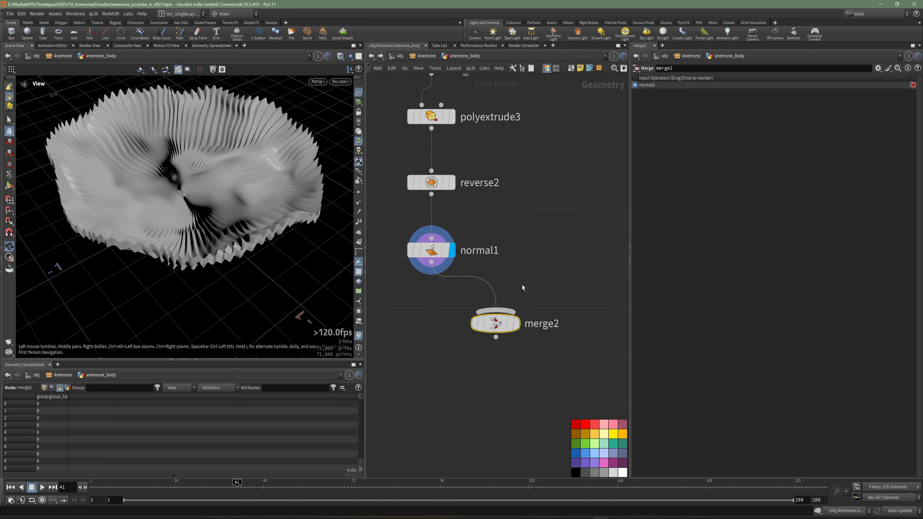
{"action": "key", "text": "Tab"}
{"action": "type", "text": "sph"}
{"action": "left_click", "coordinate": [601, 142]}
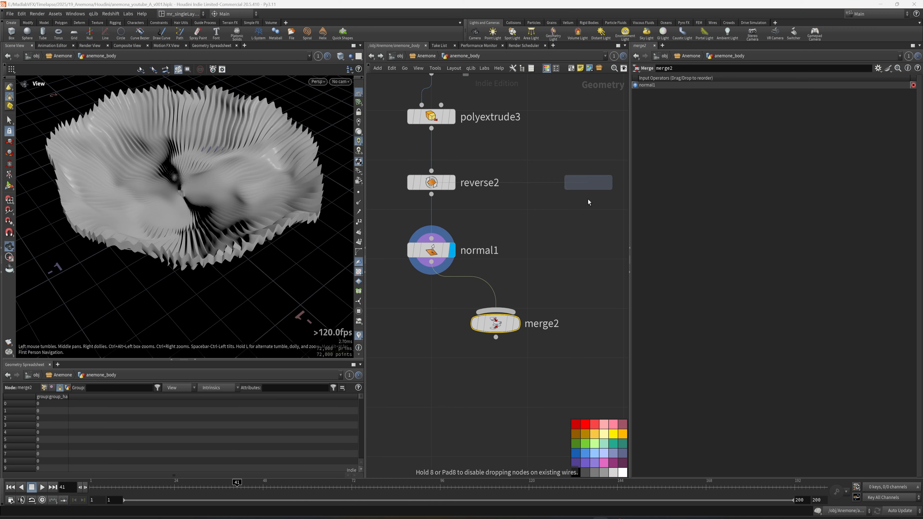
{"action": "left_click", "coordinate": [560, 251]}
{"action": "left_click", "coordinate": [517, 326]}
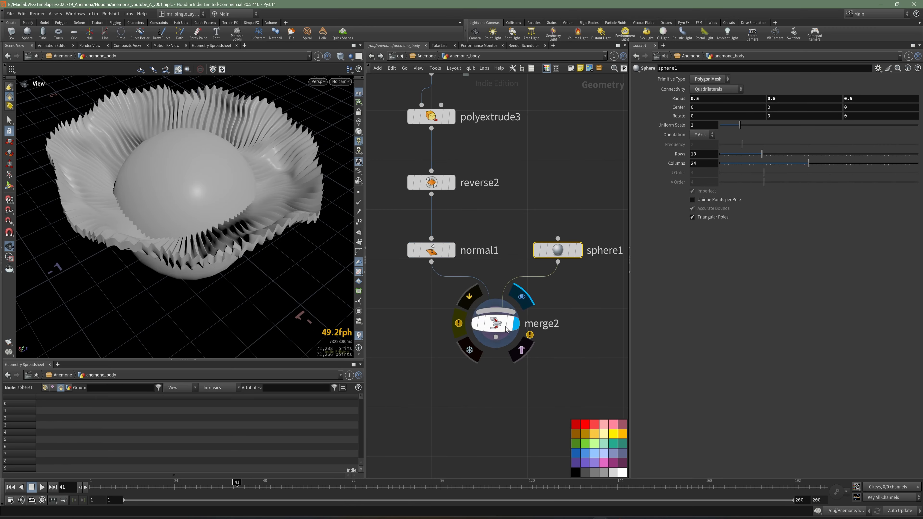
Step: Reshape the sphere into a narrow upright ellipsoid with radii about 0.22, 0.52 and 0.23, raising its centre to about 0.12
{"action": "left_click_drag", "start_coordinate": [268, 217], "coordinate": [206, 218]}
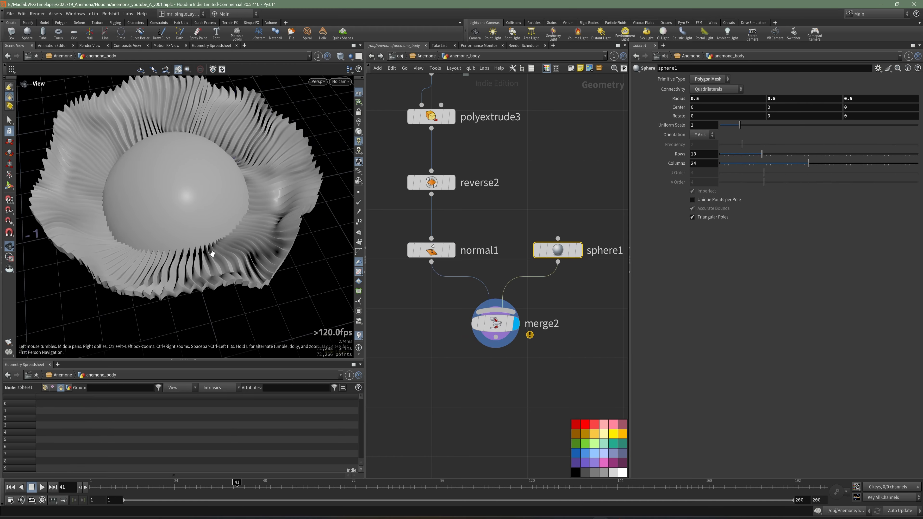
{"action": "left_click_drag", "start_coordinate": [212, 254], "coordinate": [181, 250]}
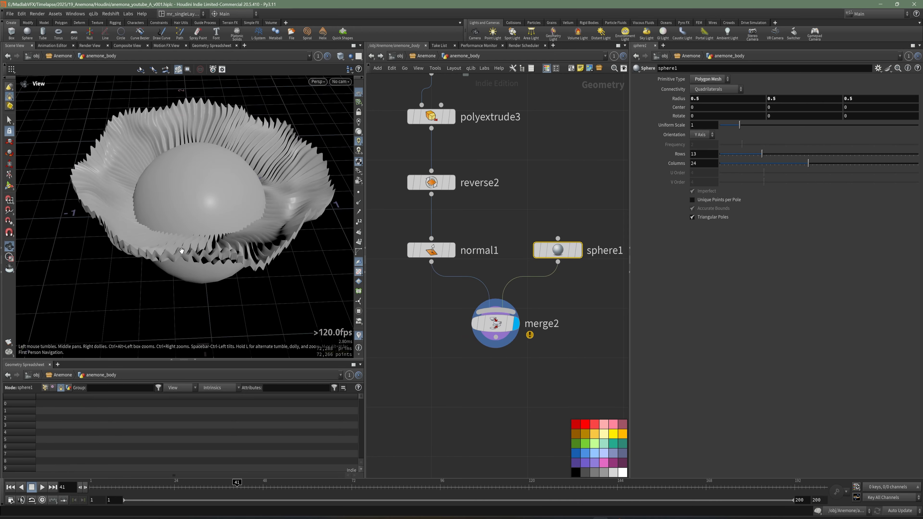
{"action": "left_click_drag", "start_coordinate": [204, 164], "coordinate": [211, 145], "text": "alt"}
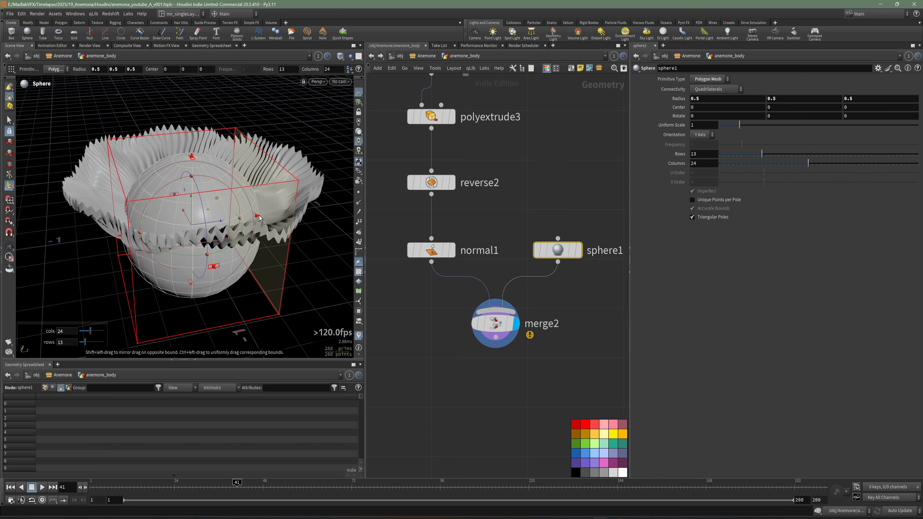
{"action": "left_click_drag", "start_coordinate": [259, 218], "coordinate": [224, 223], "text": "shift"}
{"action": "left_click_drag", "start_coordinate": [259, 270], "coordinate": [309, 262], "text": "alt"}
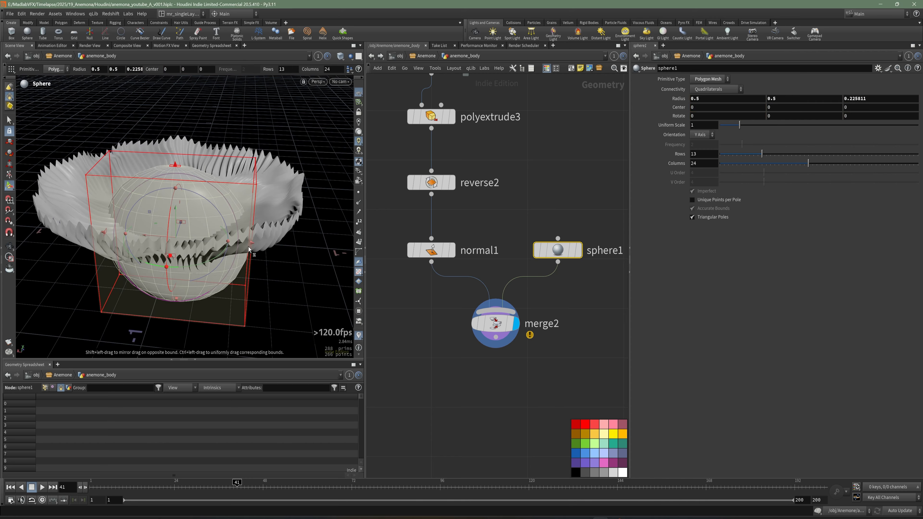
{"action": "left_click_drag", "start_coordinate": [252, 243], "coordinate": [209, 240], "text": "shift"}
{"action": "left_click_drag", "start_coordinate": [253, 300], "coordinate": [192, 284], "text": "alt"}
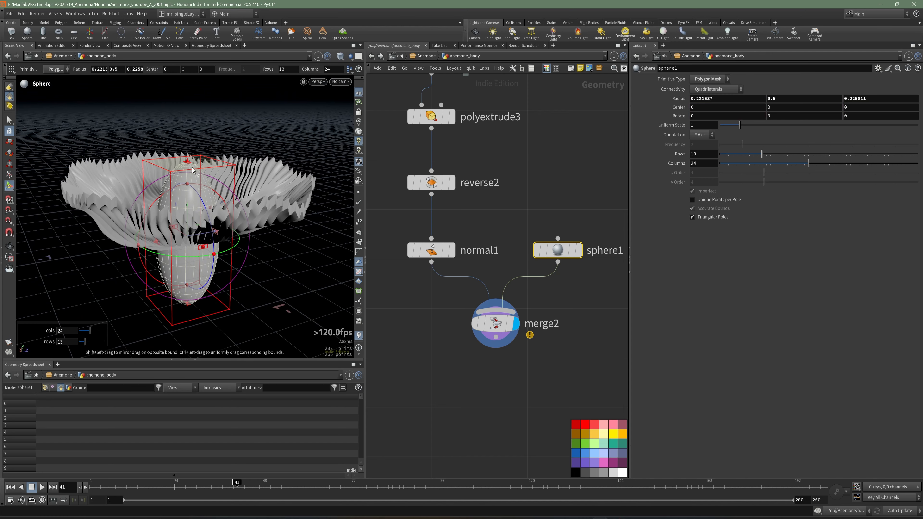
{"action": "left_click_drag", "start_coordinate": [191, 167], "coordinate": [192, 165], "text": "shift"}
{"action": "middle_click_drag", "start_coordinate": [277, 308], "coordinate": [278, 291]}
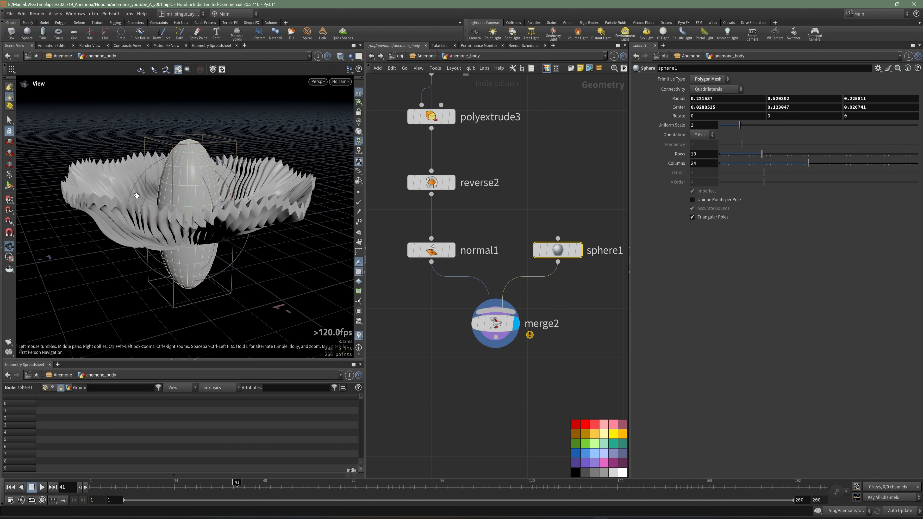
{"action": "left_click_drag", "start_coordinate": [136, 196], "coordinate": [193, 241], "text": "alt"}
Step: Insert a Clip node between sphere1 and merge2 and display its output
{"action": "middle_click_drag", "start_coordinate": [575, 303], "coordinate": [571, 292]}
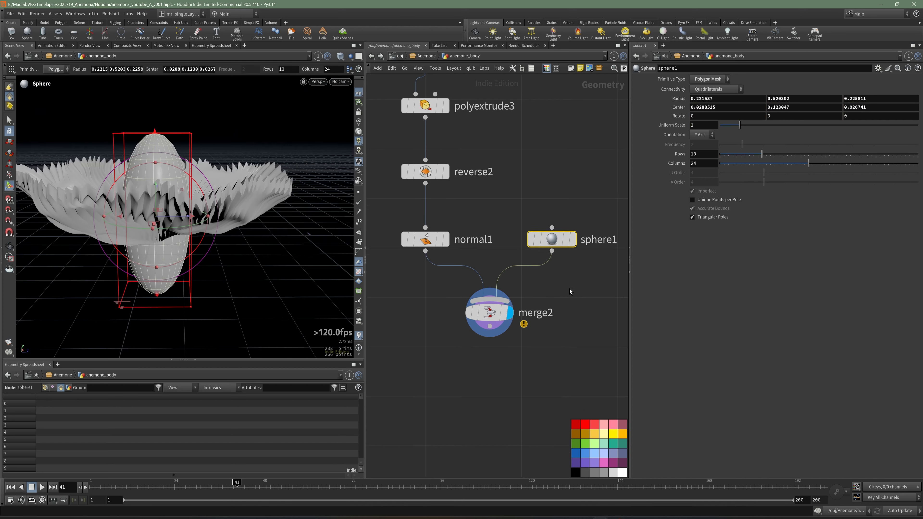
{"action": "key", "text": "Tab"}
{"action": "type", "text": "clip"}
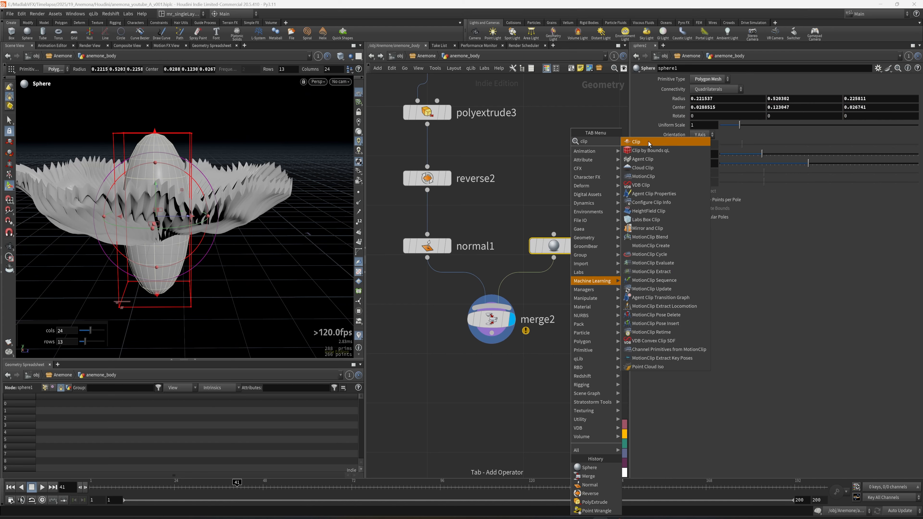
{"action": "left_click", "coordinate": [636, 142]}
{"action": "left_click", "coordinate": [555, 297]}
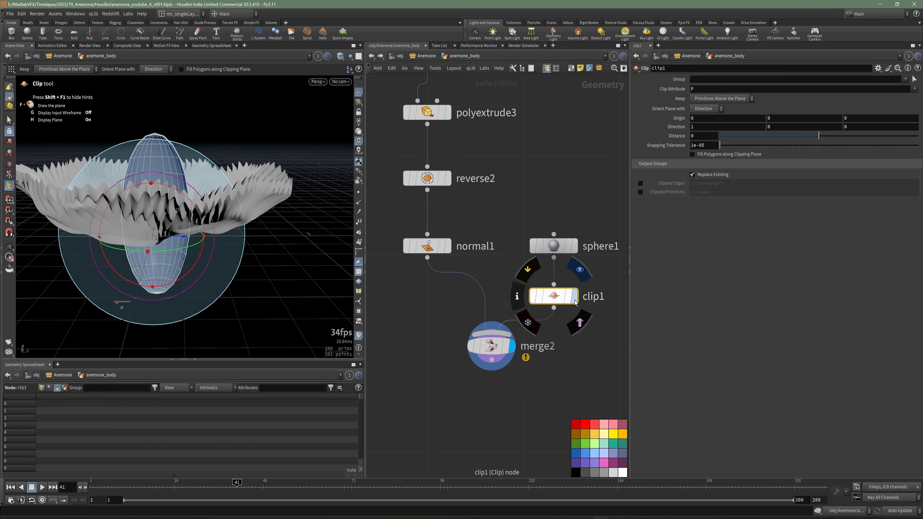
{"action": "left_click", "coordinate": [575, 302]}
{"action": "left_click_drag", "start_coordinate": [192, 208], "coordinate": [251, 243], "text": "alt"}
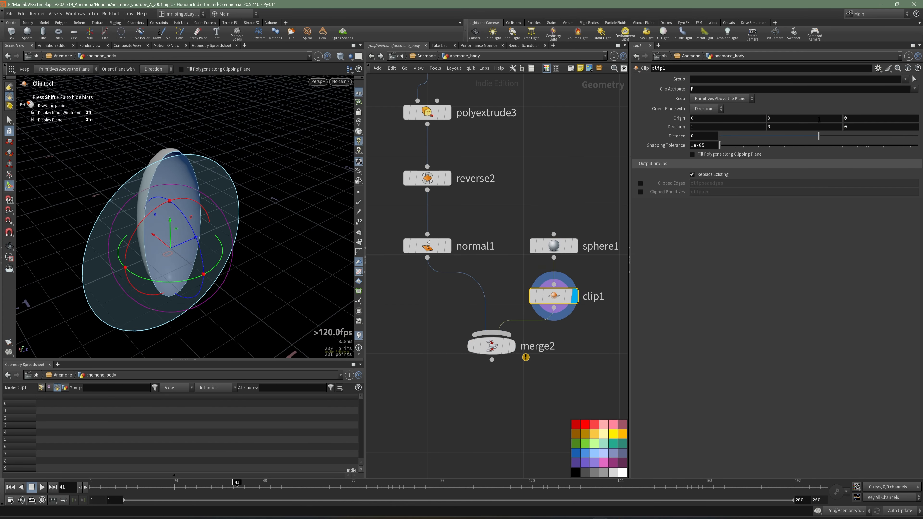
Step: Set the clip plane's direction to 0, 1, 0 so that only the upper part of the ellipsoid is kept
{"action": "type", "text": "0"}
{"action": "key", "text": "Tab"}
{"action": "type", "text": "1"}
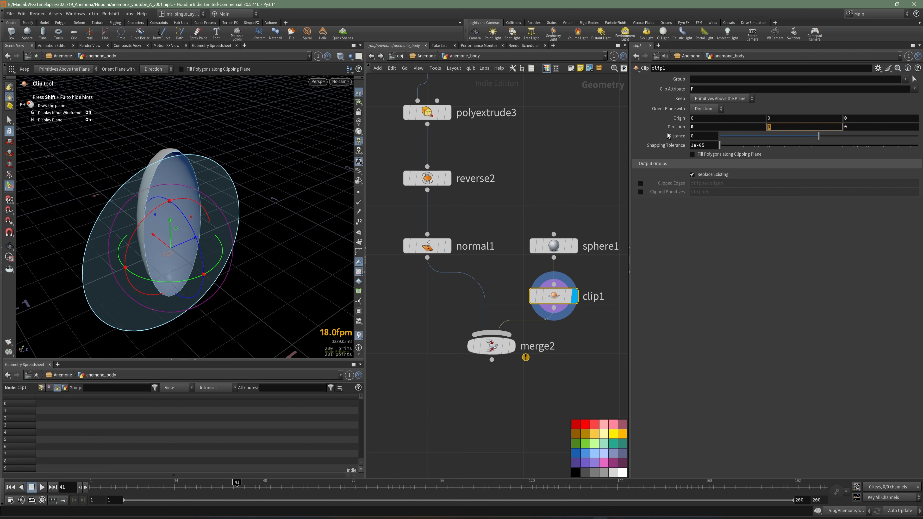
{"action": "key", "text": "Tab"}
{"action": "left_click", "coordinate": [586, 163]}
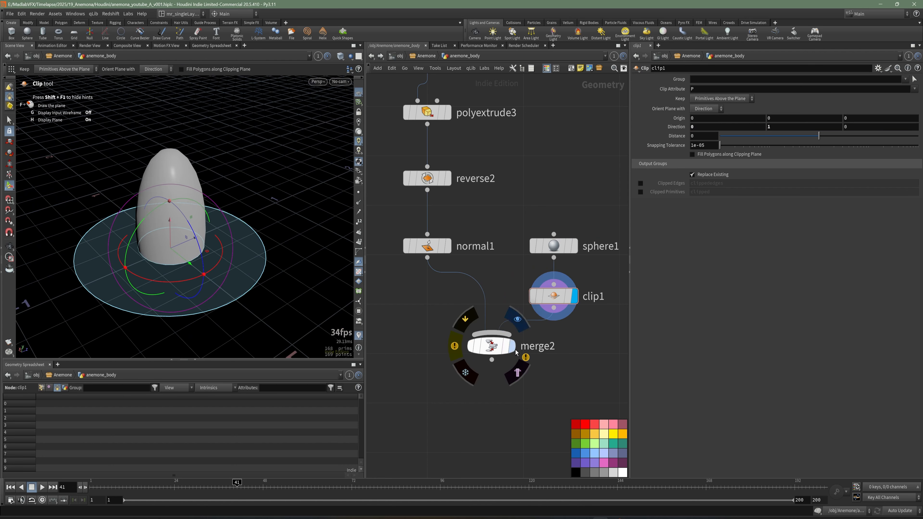
Step: Display merge2, inspect the combined geometry from below and move merge2 down to make room under clip1
{"action": "left_click", "coordinate": [512, 347]}
{"action": "mouse_move", "coordinate": [214, 266]}
{"action": "left_mouse_down", "text": "alt"}
{"action": "mouse_move", "coordinate": [236, 210]}
{"action": "mouse_move", "coordinate": [254, 189]}
{"action": "mouse_move", "coordinate": [272, 192]}
{"action": "mouse_move", "coordinate": [252, 219]}
{"action": "mouse_move", "coordinate": [196, 238]}
{"action": "mouse_move", "coordinate": [204, 271]}
{"action": "left_mouse_up", "text": "alt"}
{"action": "middle_click_drag", "start_coordinate": [552, 343], "coordinate": [540, 321]}
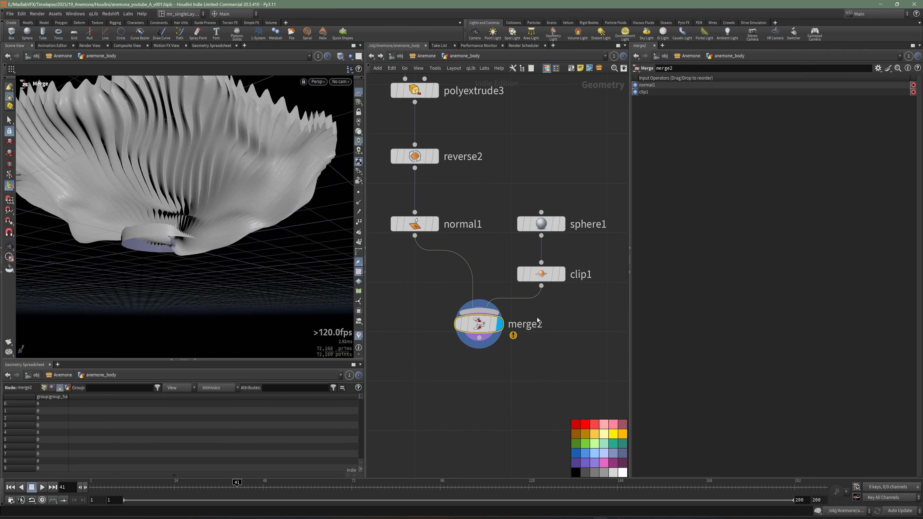
{"action": "left_click_drag", "start_coordinate": [481, 324], "coordinate": [483, 357]}
{"action": "middle_click_drag", "start_coordinate": [561, 344], "coordinate": [552, 344]}
{"action": "key", "text": "Tab"}
{"action": "key", "text": "Escape"}
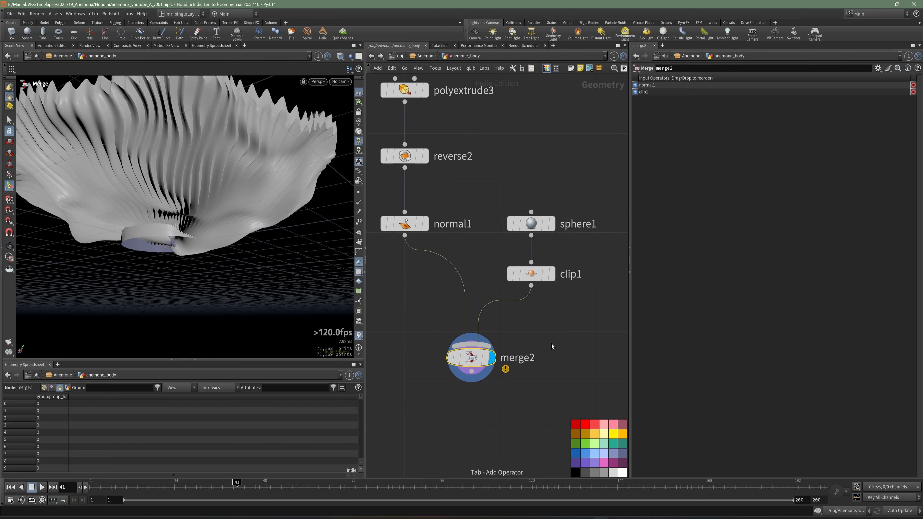
Step: Display the output of clip1 and save the scene
{"action": "left_click", "coordinate": [553, 274]}
{"action": "left_click", "coordinate": [533, 274]}
{"action": "key", "text": "ctrl+s"}
Step: Insert a PolyFill node between clip1 and merge2, display its output and check the capped shape
{"action": "middle_click_drag", "start_coordinate": [535, 317], "coordinate": [526, 322]}
{"action": "key", "text": "Tab"}
{"action": "type", "text": "fill"}
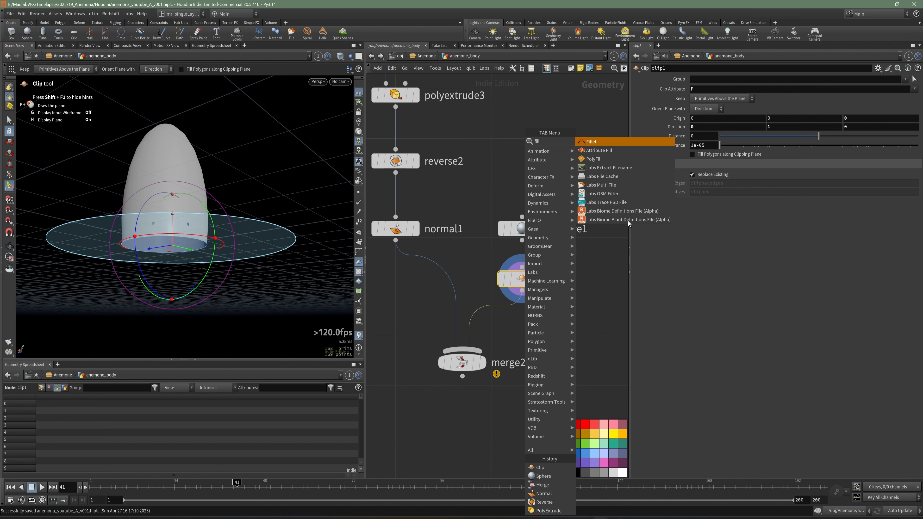
{"action": "left_click", "coordinate": [611, 159]}
{"action": "left_click", "coordinate": [506, 305]}
{"action": "left_click", "coordinate": [508, 321]}
{"action": "left_click_drag", "start_coordinate": [500, 304], "coordinate": [525, 337]}
{"action": "left_click", "coordinate": [545, 338]}
{"action": "key", "text": "Escape"}
{"action": "left_click_drag", "start_coordinate": [237, 214], "coordinate": [166, 223]}
{"action": "key", "text": "Return"}
Step: Display the output of vdbresample1 and examine the torus-shaped body from several angles
{"action": "scroll", "coordinate": [484, 292], "scroll_direction": "down", "scroll_amount": 6}
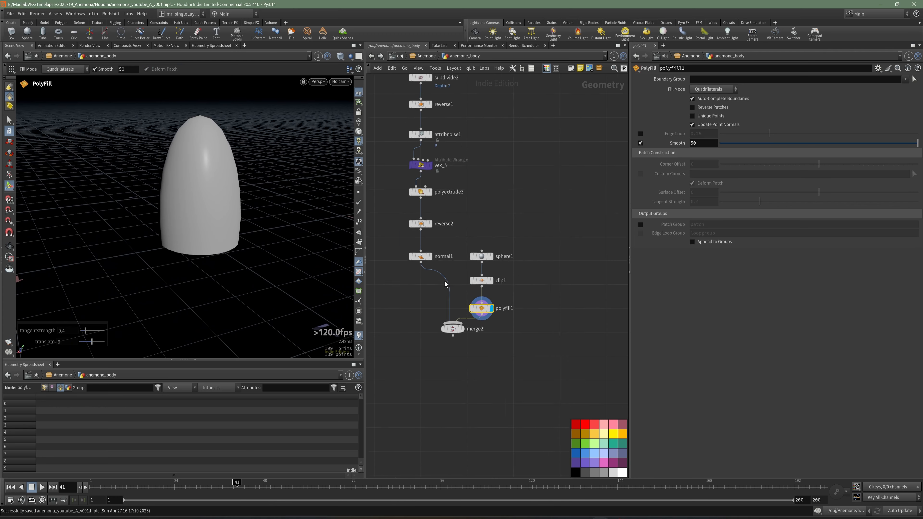
{"action": "scroll", "coordinate": [483, 290], "scroll_direction": "down", "scroll_amount": 1}
{"action": "middle_click_drag", "start_coordinate": [413, 235], "coordinate": [494, 247]}
{"action": "middle_click_drag", "start_coordinate": [487, 177], "coordinate": [489, 237]}
{"action": "scroll", "coordinate": [489, 238], "scroll_direction": "up", "scroll_amount": 4}
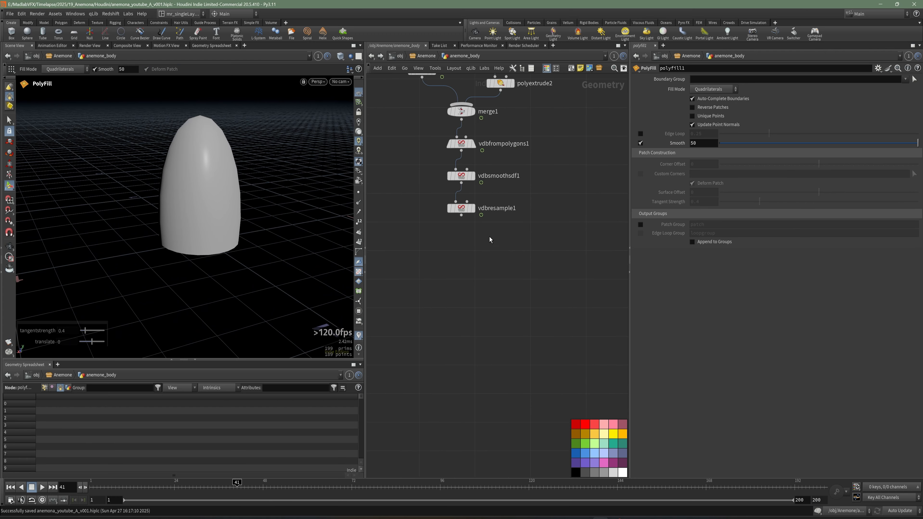
{"action": "left_click", "coordinate": [475, 211]}
{"action": "left_click", "coordinate": [462, 209]}
{"action": "left_click_drag", "start_coordinate": [221, 197], "coordinate": [235, 237], "text": "alt"}
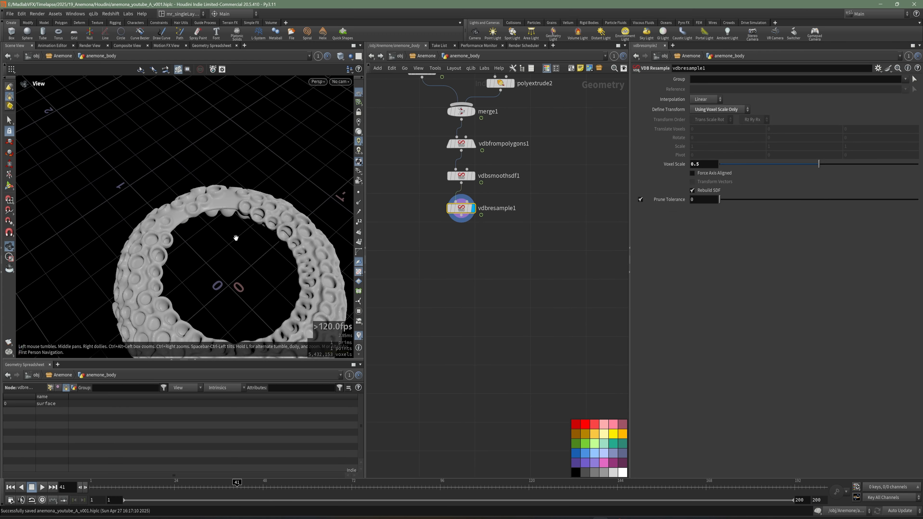
{"action": "middle_click_drag", "start_coordinate": [235, 237], "coordinate": [207, 198], "text": "alt"}
{"action": "left_click_drag", "start_coordinate": [208, 197], "coordinate": [237, 204]}
{"action": "middle_click_drag", "start_coordinate": [237, 204], "coordinate": [204, 231], "text": "alt"}
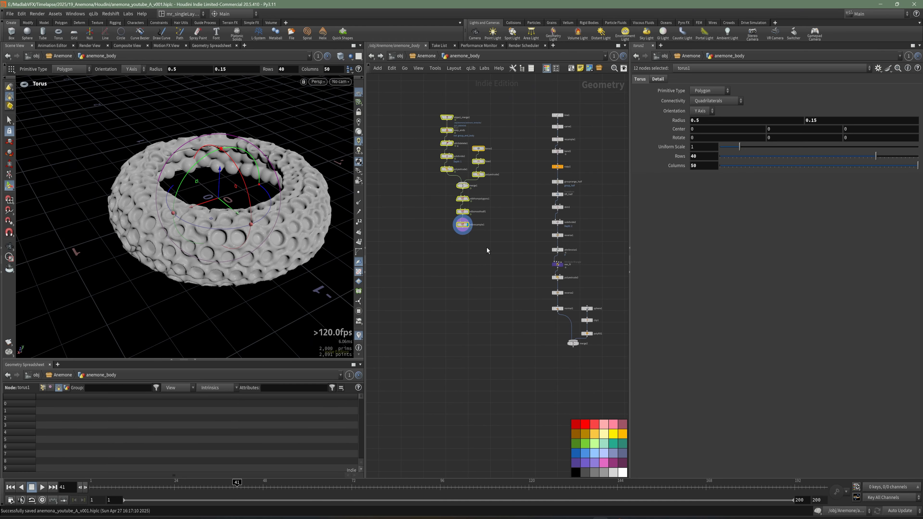
Step: Move the VDB body's node chain down beside the disc network, display merge2 and save the scene
{"action": "left_click_drag", "start_coordinate": [465, 227], "coordinate": [486, 345]}
{"action": "left_click", "coordinate": [565, 367]}
{"action": "middle_click_drag", "start_coordinate": [573, 350], "coordinate": [556, 320]}
{"action": "scroll", "coordinate": [556, 319], "scroll_direction": "up", "scroll_amount": 5}
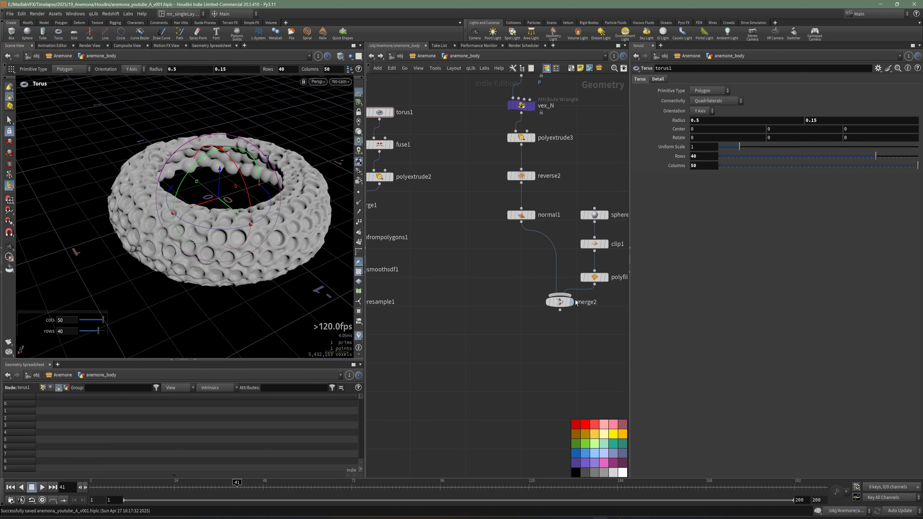
{"action": "left_click", "coordinate": [572, 302]}
{"action": "key", "text": "ctrl+s"}
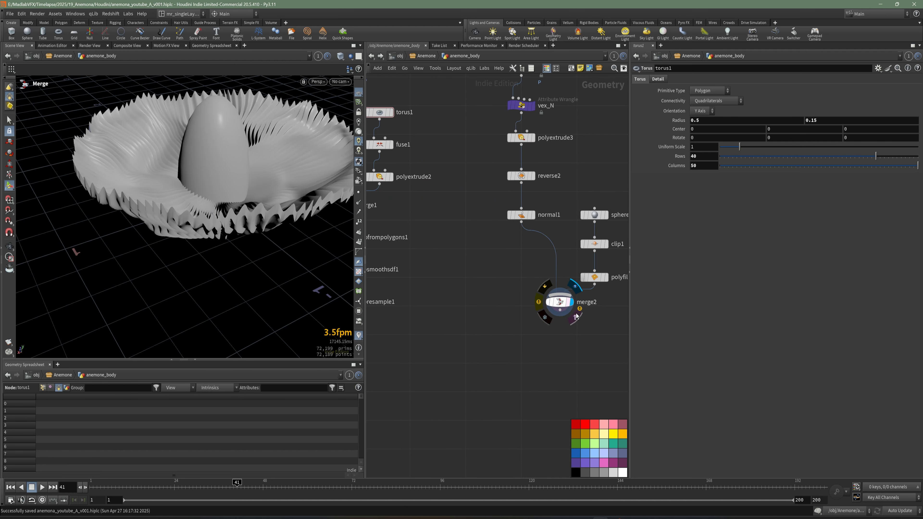
Step: Select the whole disc network, lay out its nodes automatically and save the scene
{"action": "scroll", "coordinate": [577, 317], "scroll_direction": "down", "scroll_amount": 5}
{"action": "left_click_drag", "start_coordinate": [604, 357], "coordinate": [540, 102]}
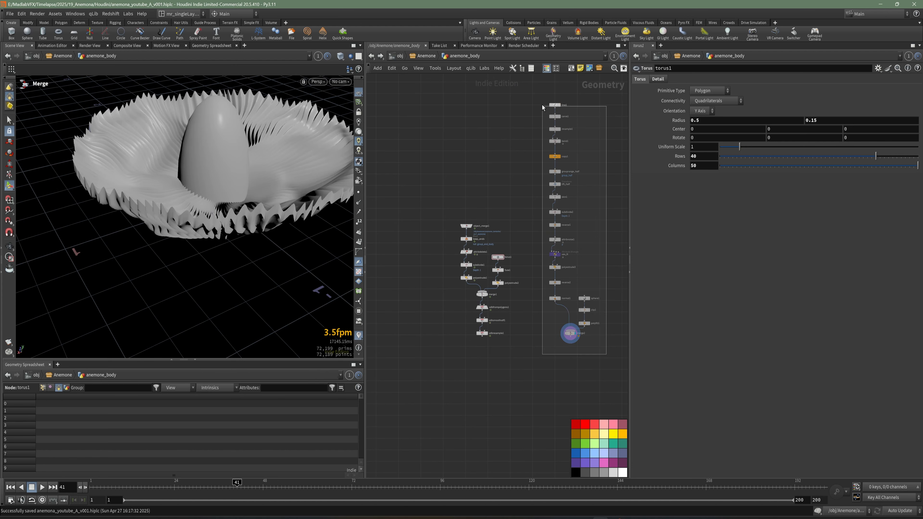
{"action": "key", "text": "l"}
{"action": "left_click", "coordinate": [526, 354]}
{"action": "middle_click_drag", "start_coordinate": [539, 349], "coordinate": [526, 318]}
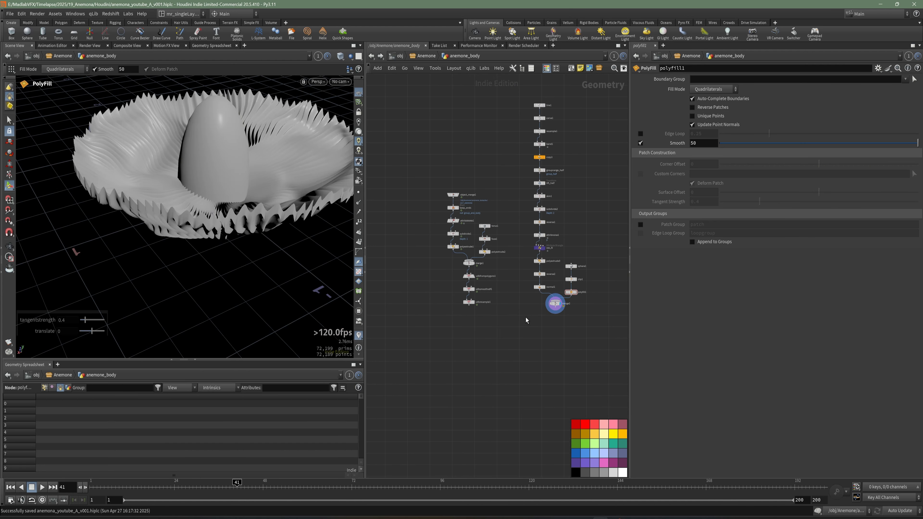
{"action": "key", "text": "ctrl+s"}
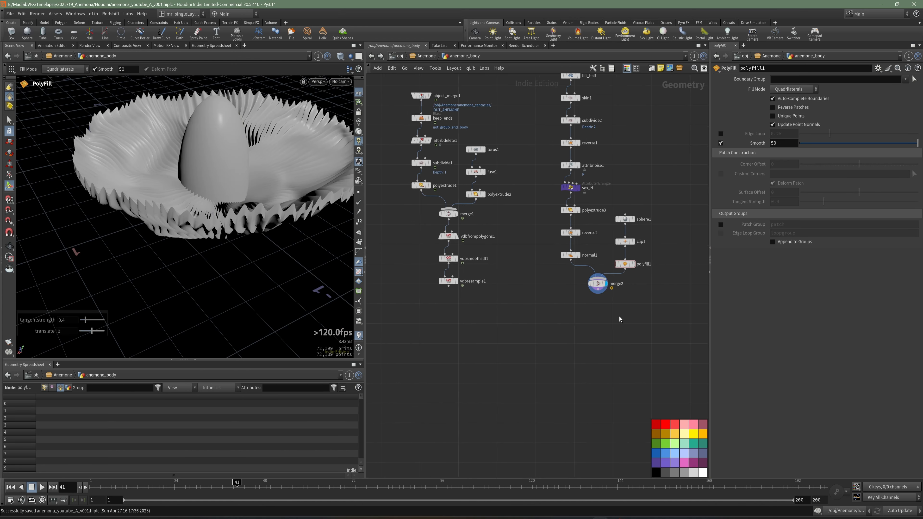
Step: Widen the network editor pane and bring the merged disc and both node chains into close view
{"action": "middle_click_drag", "start_coordinate": [620, 317], "coordinate": [627, 320]}
{"action": "key", "text": "Tab"}
{"action": "key", "text": "Escape"}
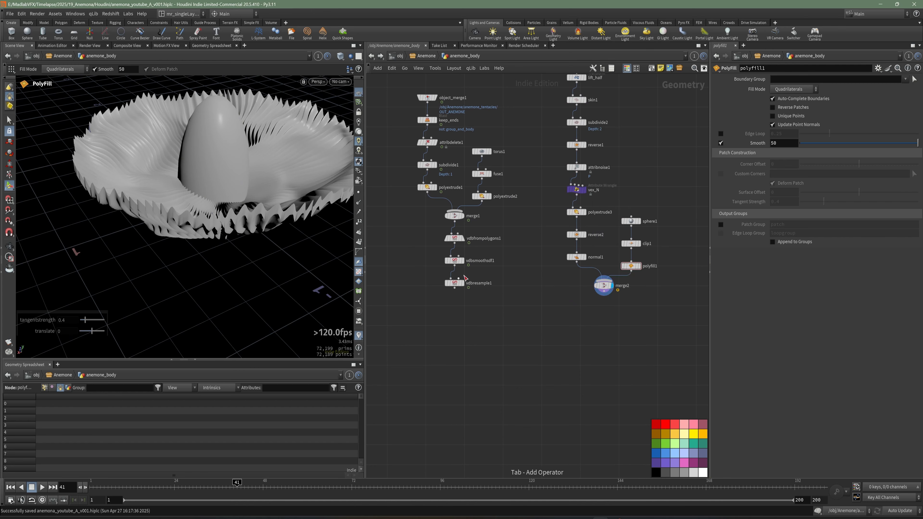
{"action": "scroll", "coordinate": [466, 283], "scroll_direction": "up", "scroll_amount": 2}
{"action": "left_click_drag", "start_coordinate": [238, 190], "coordinate": [243, 214], "text": "alt"}
{"action": "key", "text": "Return"}
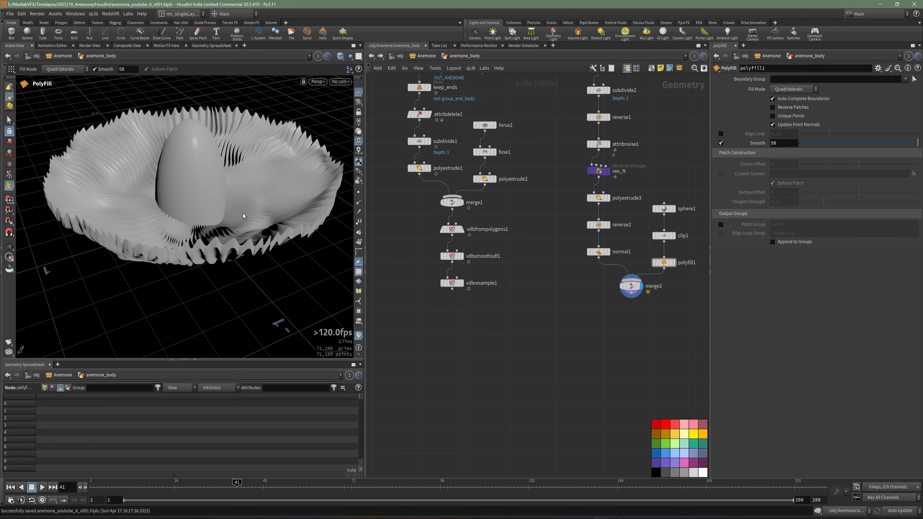
{"action": "mouse_move", "coordinate": [211, 208]}
{"action": "left_mouse_down", "text": "alt"}
{"action": "mouse_move", "coordinate": [233, 210]}
{"action": "mouse_move", "coordinate": [179, 192]}
{"action": "mouse_move", "coordinate": [218, 204]}
{"action": "left_mouse_up", "text": "alt"}
{"action": "scroll", "coordinate": [432, 281], "scroll_direction": "up", "scroll_amount": 4}
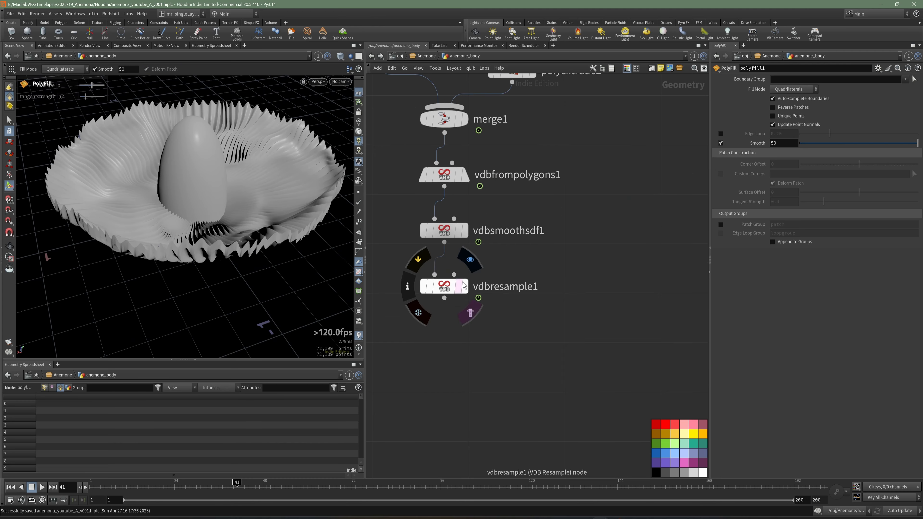
Step: Show vdbresample1 as a template alongside the disc and compare their proportions in wireframe and shaded display
{"action": "left_click", "coordinate": [467, 307]}
{"action": "right_click_drag", "start_coordinate": [191, 214], "coordinate": [178, 204], "text": "alt"}
{"action": "left_click_drag", "start_coordinate": [179, 204], "coordinate": [189, 193], "text": "alt"}
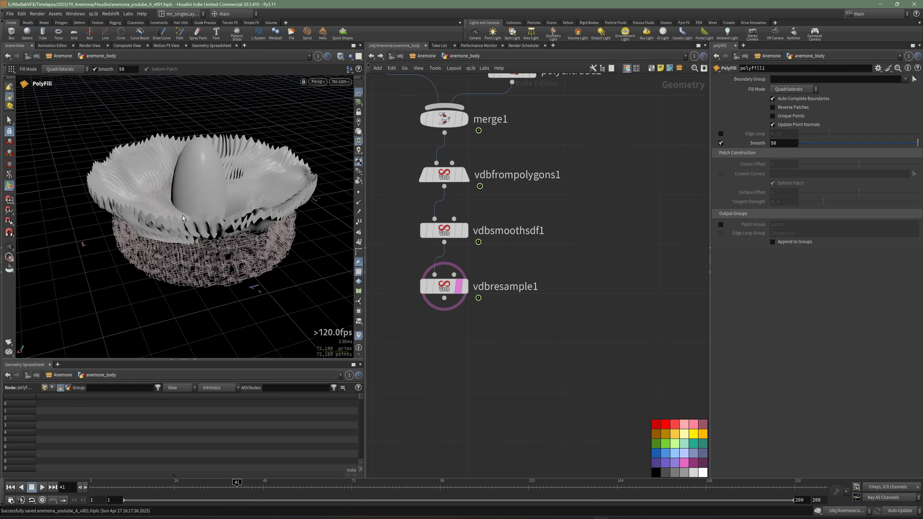
{"action": "key", "text": "w"}
{"action": "right_click_drag", "start_coordinate": [226, 218], "coordinate": [276, 241], "text": "alt"}
{"action": "left_click", "coordinate": [457, 290], "text": "ctrl"}
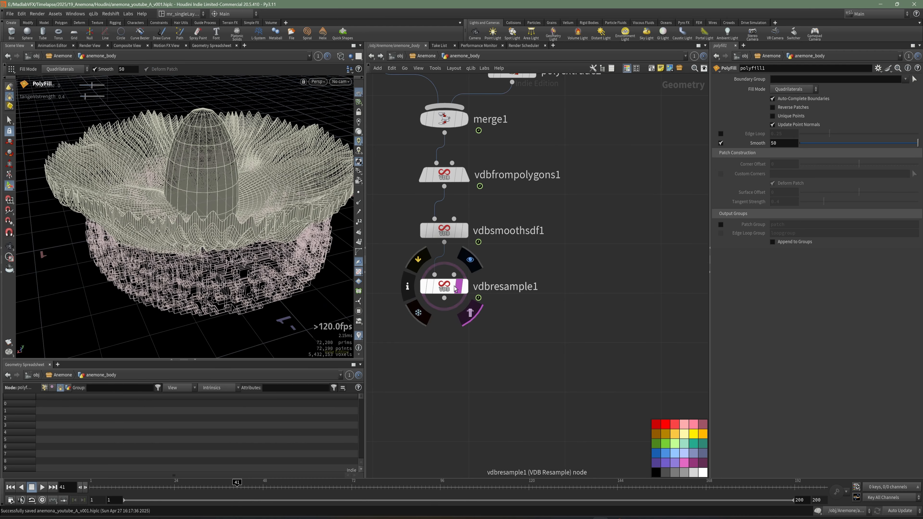
{"action": "key", "text": "w"}
Step: Add a Transform node below merge2, fed by the merged geometry, and display its output
{"action": "scroll", "coordinate": [550, 299], "scroll_direction": "down", "scroll_amount": 3}
{"action": "middle_click_drag", "start_coordinate": [550, 300], "coordinate": [487, 281]}
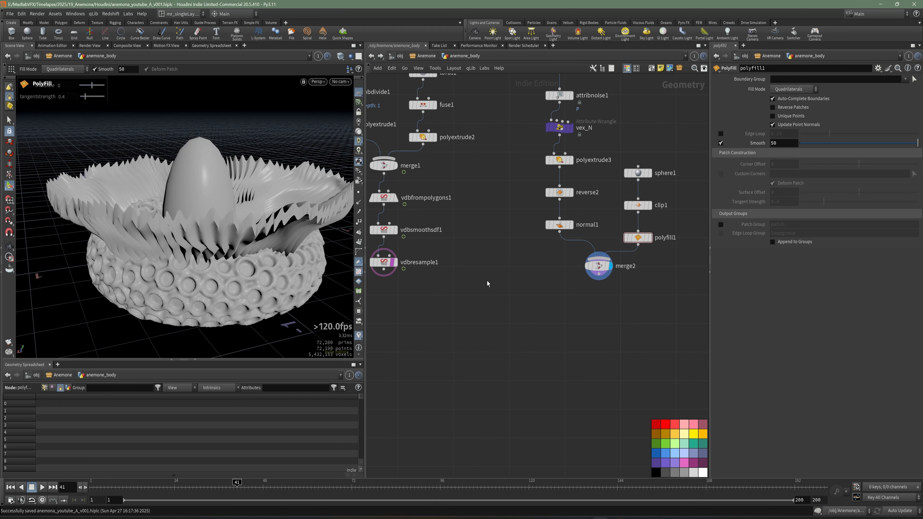
{"action": "key", "text": "Tab"}
{"action": "type", "text": "tr"}
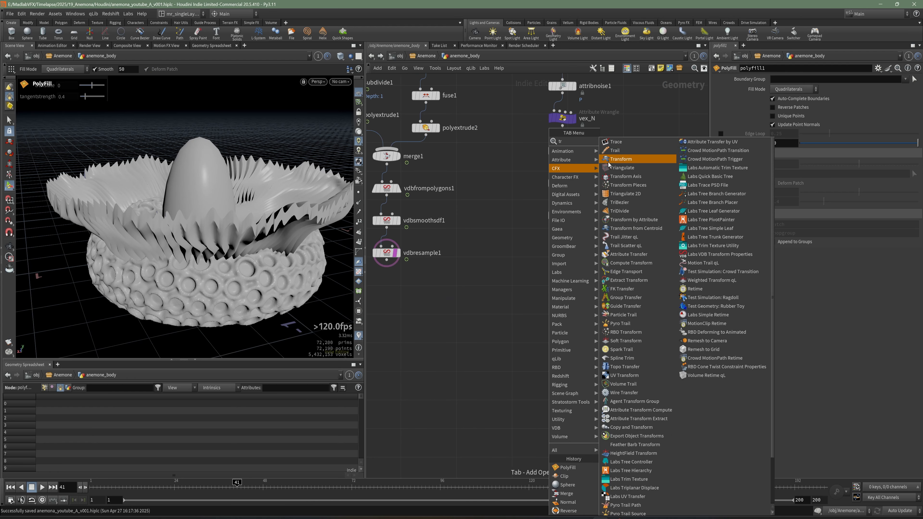
{"action": "left_click", "coordinate": [621, 159]}
{"action": "left_click", "coordinate": [603, 295]}
{"action": "left_click", "coordinate": [616, 295]}
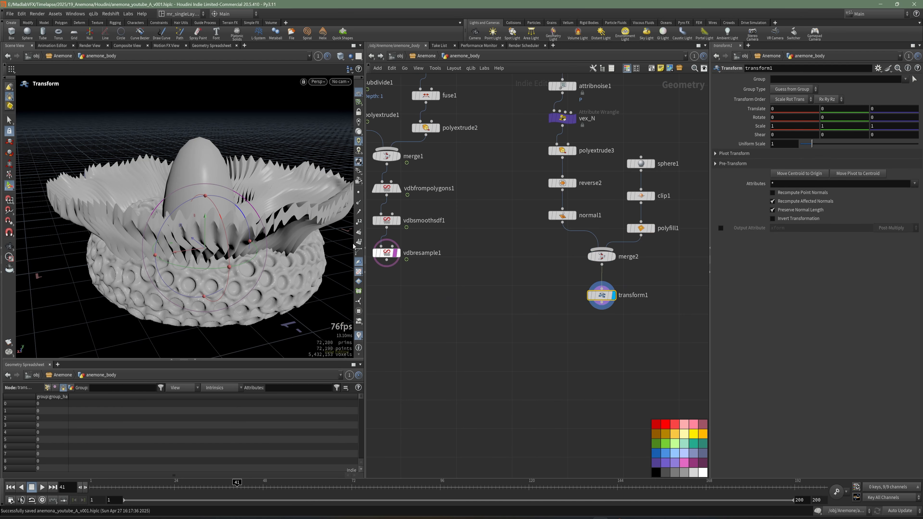
Step: Scale the disc and its centre uniformly to 0.51 and lower them to about -0.03 to fit inside the body ring
{"action": "left_click_drag", "start_coordinate": [817, 149], "coordinate": [807, 148]}
{"action": "left_click_drag", "start_coordinate": [211, 189], "coordinate": [245, 255], "text": "alt"}
{"action": "middle_click_drag", "start_coordinate": [245, 256], "coordinate": [249, 194], "text": "alt"}
{"action": "key", "text": "Return"}
{"action": "left_click_drag", "start_coordinate": [248, 194], "coordinate": [266, 204]}
{"action": "middle_click_drag", "start_coordinate": [265, 204], "coordinate": [217, 200], "text": "alt"}
{"action": "right_click_drag", "start_coordinate": [217, 200], "coordinate": [249, 205], "text": "alt"}
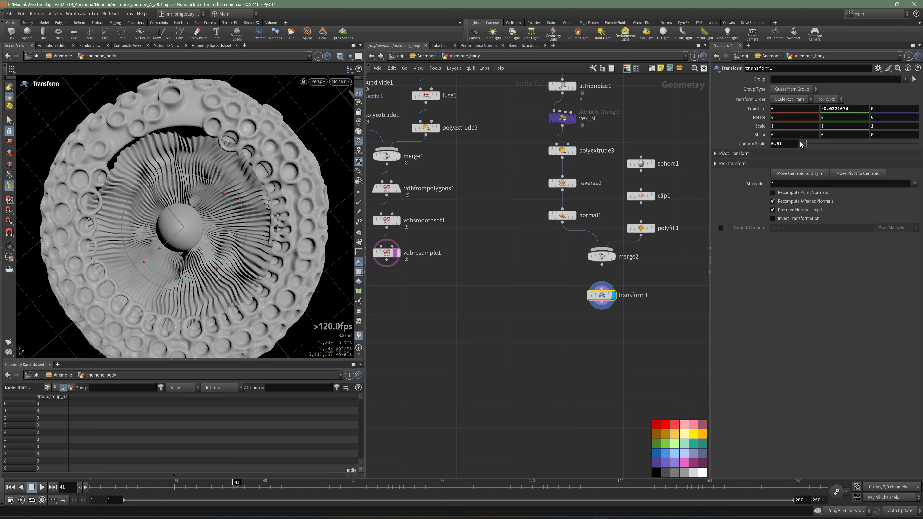
Step: Try a uniform scale of 0.59 for the disc and its centre and check the fit in the body ring
{"action": "left_click_drag", "start_coordinate": [808, 146], "coordinate": [809, 147]}
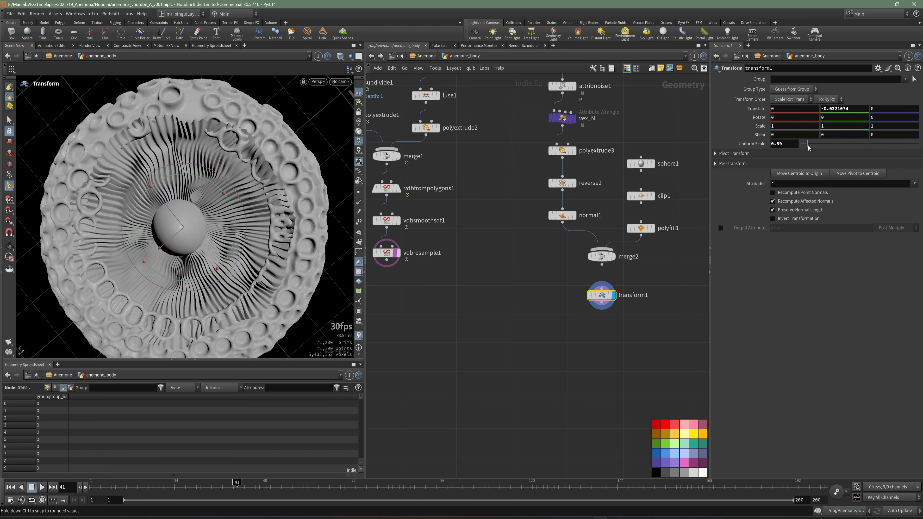
{"action": "left_click_drag", "start_coordinate": [239, 233], "coordinate": [218, 165], "text": "alt"}
Step: Enable per-axis amplitude scaling on attribnoise1 and set its Y amplitude scale to 0
{"action": "middle_click_drag", "start_coordinate": [653, 157], "coordinate": [644, 250]}
{"action": "middle_click_drag", "start_coordinate": [626, 194], "coordinate": [630, 210]}
{"action": "left_click", "coordinate": [565, 194]}
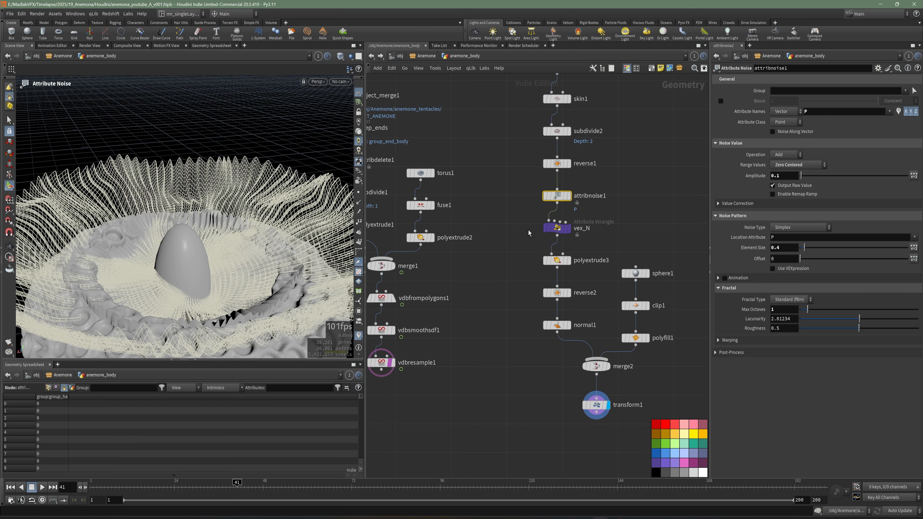
{"action": "left_click", "coordinate": [914, 176]}
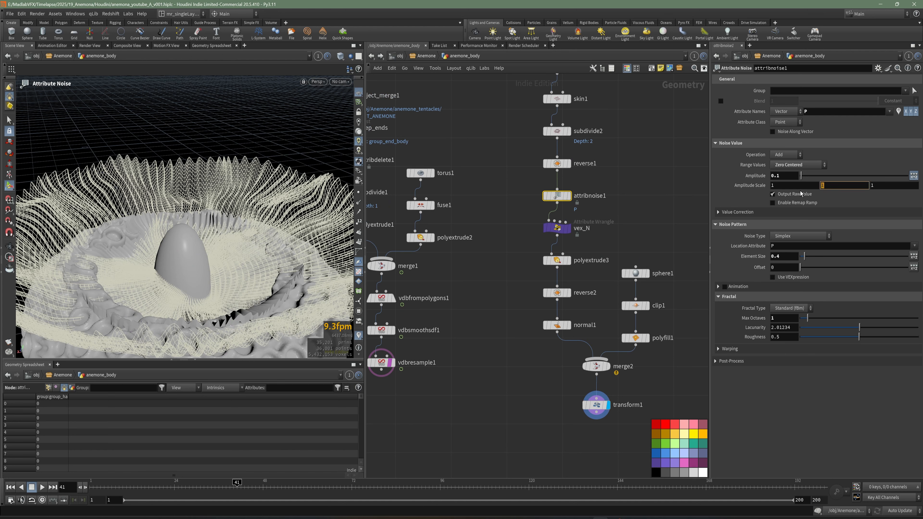
{"action": "left_click_drag", "start_coordinate": [612, 213], "coordinate": [540, 189]}
{"action": "key", "text": "Return"}
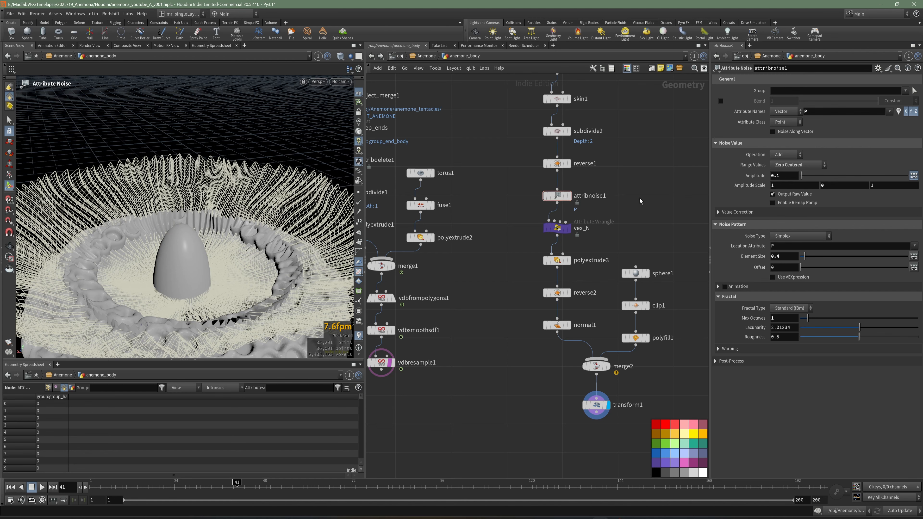
Step: In transform1, set the uniform scale to 0.55 and rotate the disc about -96.58 degrees around Y
{"action": "left_click_drag", "start_coordinate": [193, 219], "coordinate": [215, 298], "text": "alt"}
{"action": "scroll", "coordinate": [621, 429], "scroll_direction": "up", "scroll_amount": 3}
{"action": "middle_click_drag", "start_coordinate": [621, 429], "coordinate": [579, 379]}
{"action": "left_click", "coordinate": [527, 329]}
{"action": "left_click_drag", "start_coordinate": [186, 264], "coordinate": [211, 218], "text": "alt"}
{"action": "scroll", "coordinate": [211, 218], "scroll_direction": "up", "scroll_amount": 1}
{"action": "left_click_drag", "start_coordinate": [808, 144], "coordinate": [806, 145]}
{"action": "left_click_drag", "start_coordinate": [294, 237], "coordinate": [280, 281], "text": "alt"}
{"action": "middle_click_drag", "start_coordinate": [280, 280], "coordinate": [300, 247], "text": "alt"}
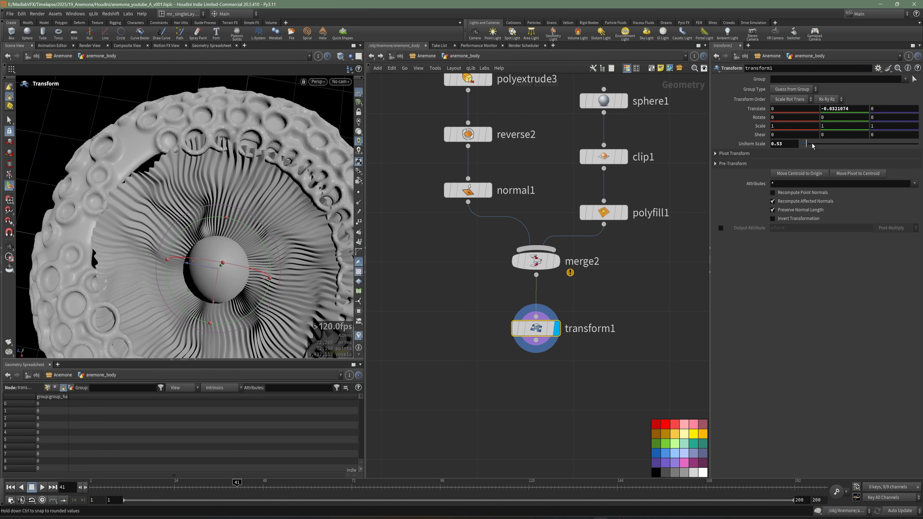
{"action": "left_click_drag", "start_coordinate": [811, 144], "coordinate": [808, 144]}
{"action": "left_click_drag", "start_coordinate": [281, 267], "coordinate": [238, 247], "text": "alt"}
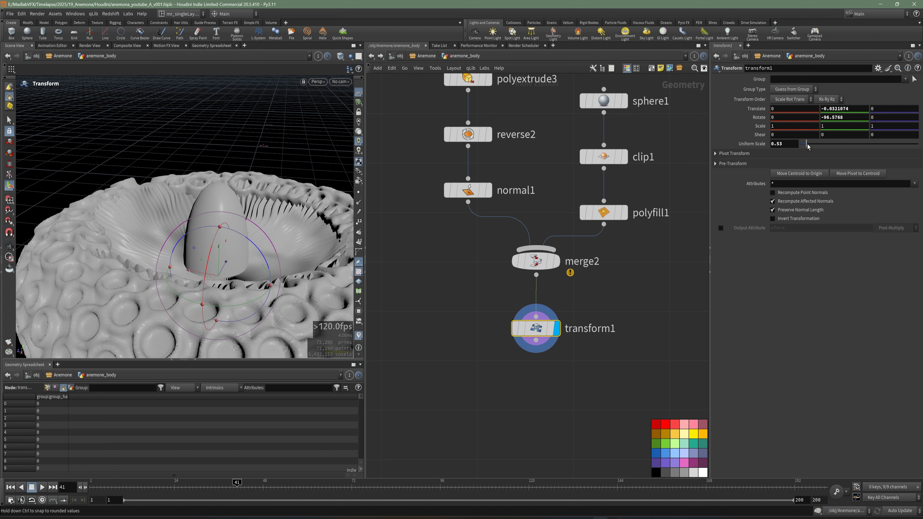
{"action": "left_click_drag", "start_coordinate": [807, 144], "coordinate": [808, 145]}
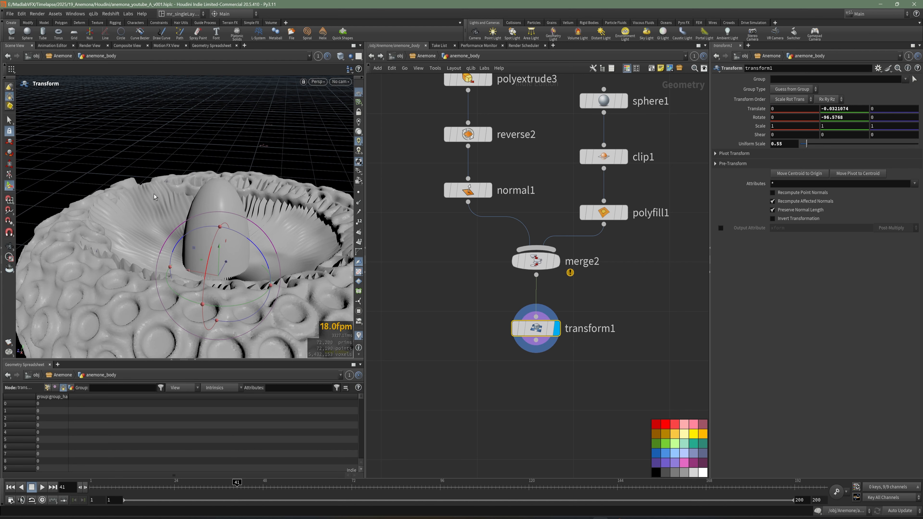
Step: Examine from above and at low angles how the disc's edge meets the inside of the body ring
{"action": "left_click_drag", "start_coordinate": [155, 196], "coordinate": [212, 242], "text": "alt"}
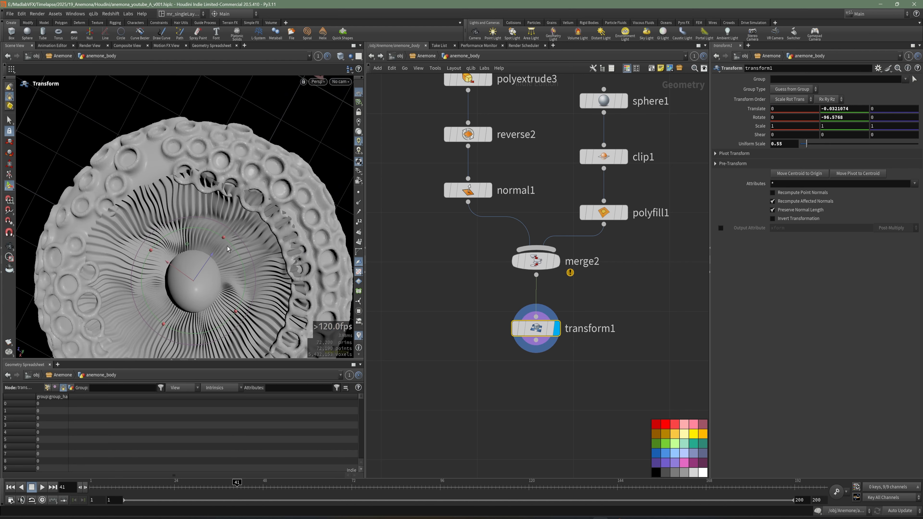
{"action": "left_click_drag", "start_coordinate": [254, 285], "coordinate": [204, 208], "text": "alt"}
{"action": "right_click_drag", "start_coordinate": [204, 208], "coordinate": [253, 257], "text": "alt"}
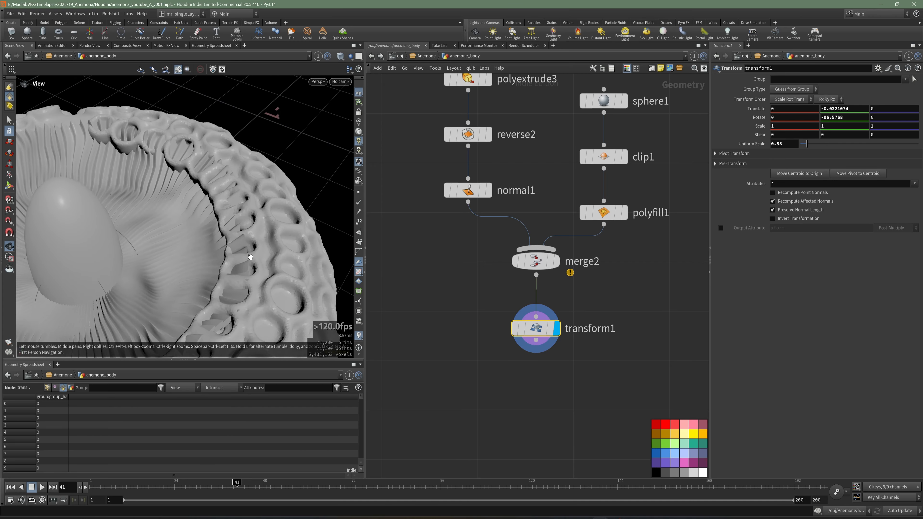
{"action": "left_click_drag", "start_coordinate": [253, 258], "coordinate": [230, 222], "text": "alt"}
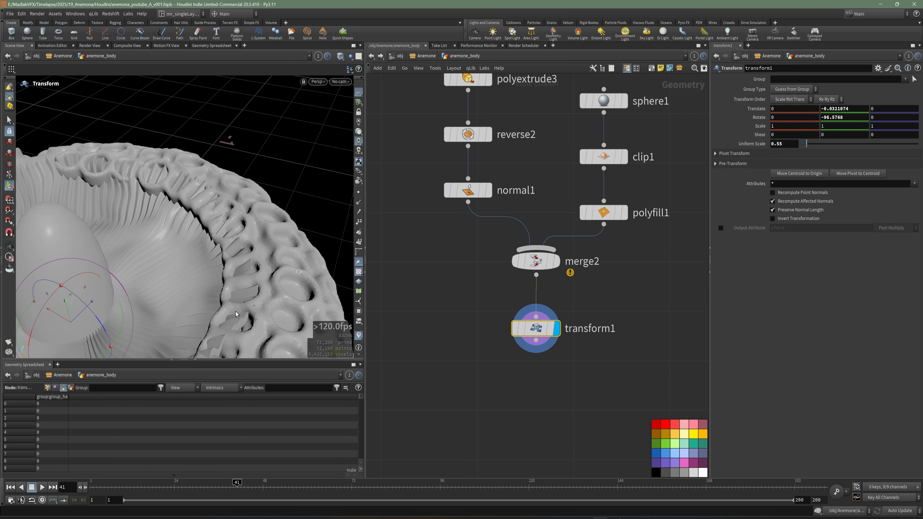
{"action": "left_click_drag", "start_coordinate": [236, 315], "coordinate": [236, 251], "text": "alt"}
{"action": "right_click_drag", "start_coordinate": [237, 251], "coordinate": [222, 254], "text": "alt"}
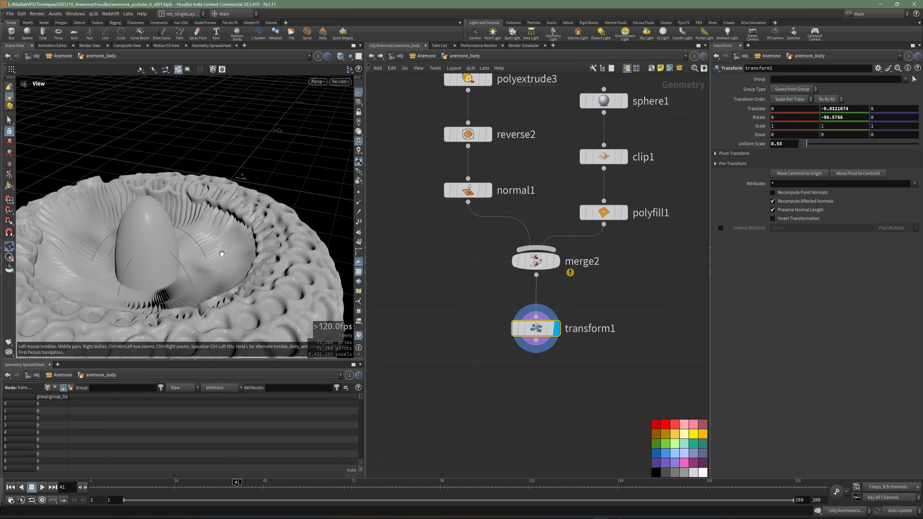
{"action": "left_click_drag", "start_coordinate": [222, 254], "coordinate": [227, 265], "text": "alt"}
{"action": "middle_click_drag", "start_coordinate": [227, 266], "coordinate": [234, 255], "text": "alt"}
Step: Turn off the template display of vdbresample1 so only the disc and its centre are shown
{"action": "scroll", "coordinate": [481, 369], "scroll_direction": "down", "scroll_amount": 5}
{"action": "middle_click_drag", "start_coordinate": [446, 365], "coordinate": [544, 312]}
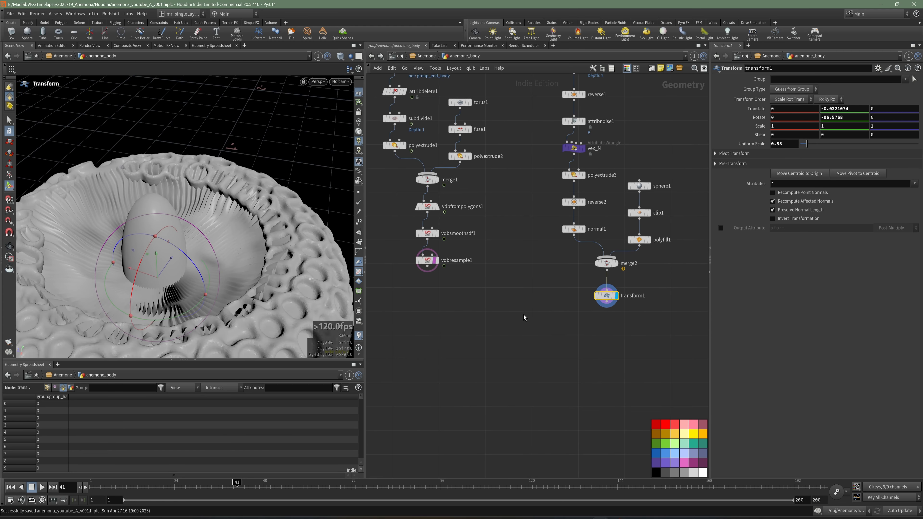
{"action": "key", "text": "Tab"}
{"action": "key", "text": "Escape"}
{"action": "left_click", "coordinate": [434, 261]}
Step: Add a VDB from Polygons node below transform1, fed by the transformed disc, and display its output
{"action": "middle_click_drag", "start_coordinate": [549, 318], "coordinate": [526, 309]}
{"action": "scroll", "coordinate": [525, 309], "scroll_direction": "up", "scroll_amount": 2}
{"action": "key", "text": "Tab"}
{"action": "type", "text": "vdb fro"}
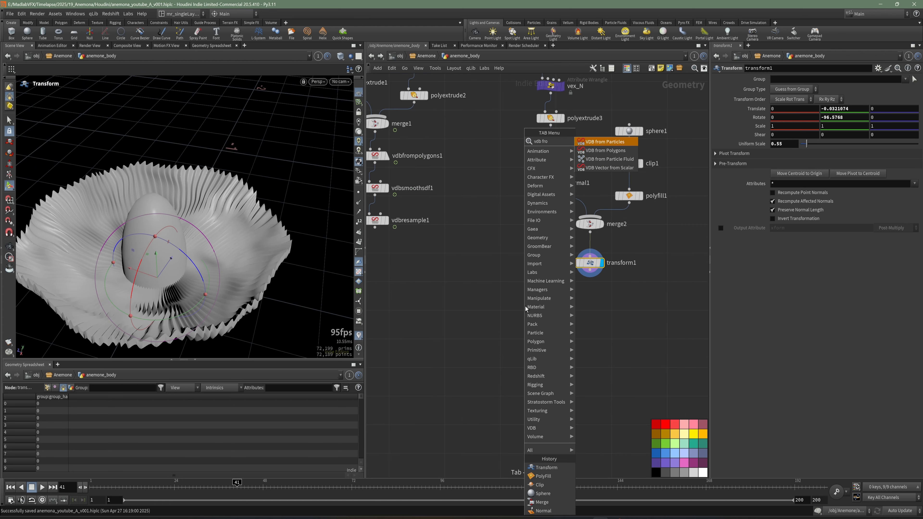
{"action": "left_click", "coordinate": [617, 152]}
{"action": "left_click", "coordinate": [602, 300]}
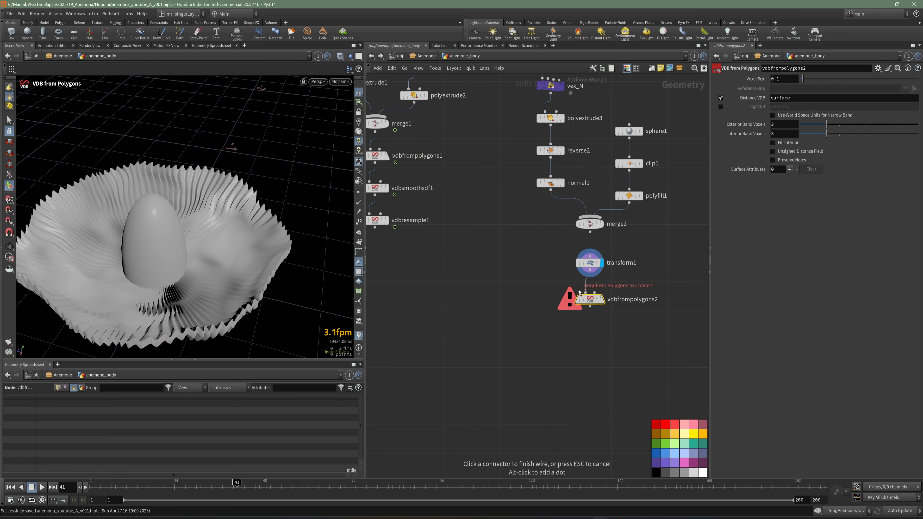
{"action": "left_click", "coordinate": [603, 299]}
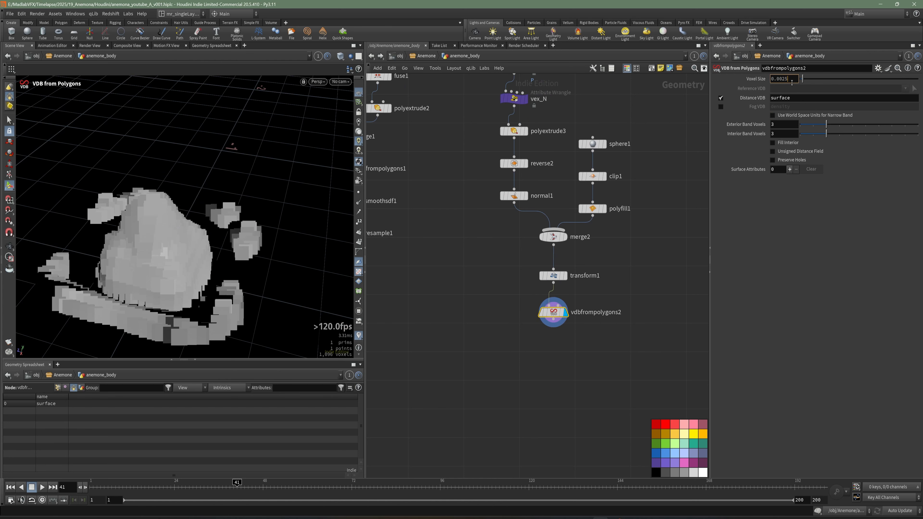
Step: Set the disc VDB's voxel size to 0.0025, check its surface detail up close, and save the scene
{"action": "key", "text": "Return"}
{"action": "left_click_drag", "start_coordinate": [283, 215], "coordinate": [233, 285], "text": "alt"}
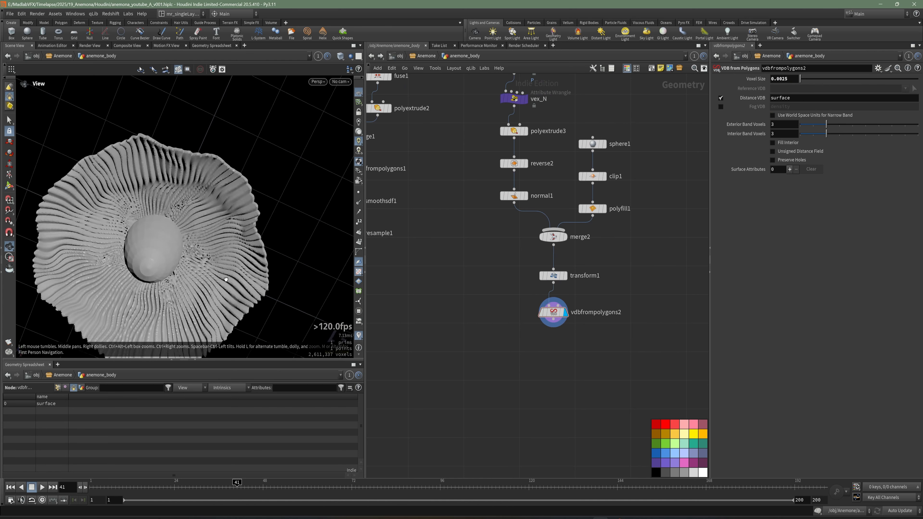
{"action": "right_click_drag", "start_coordinate": [233, 285], "coordinate": [298, 306], "text": "alt"}
{"action": "left_click_drag", "start_coordinate": [298, 306], "coordinate": [320, 243], "text": "alt"}
{"action": "middle_click_drag", "start_coordinate": [541, 357], "coordinate": [492, 317]}
{"action": "key", "text": "ctrl+s"}
Step: Add a VDB Smooth SDF node below vdbfrompolygons2 and display the smoothed disc
{"action": "key", "text": "Tab"}
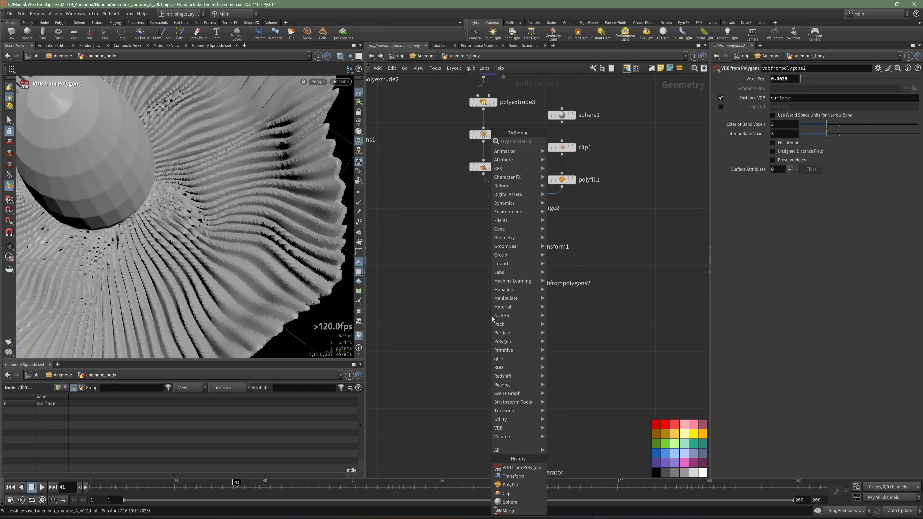
{"action": "type", "text": "vdbsmo"}
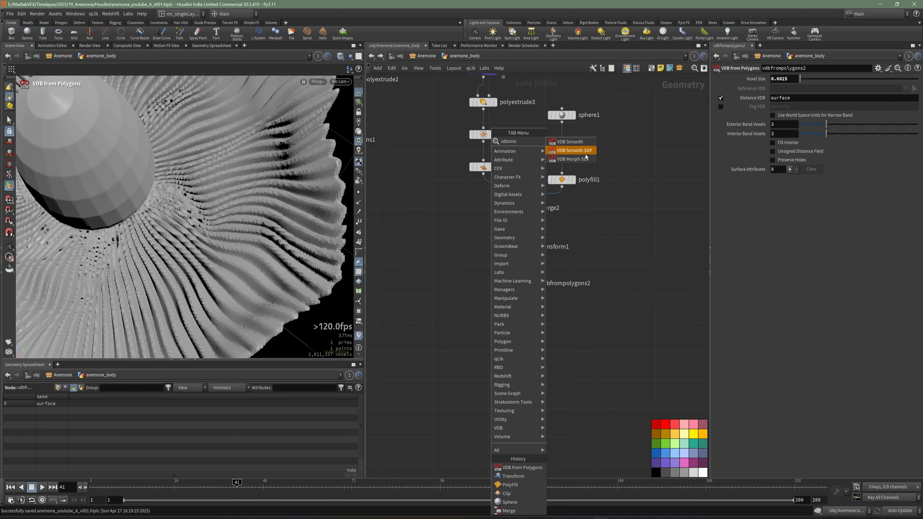
{"action": "left_click", "coordinate": [584, 152]}
{"action": "left_click", "coordinate": [519, 313]}
{"action": "left_click", "coordinate": [517, 314]}
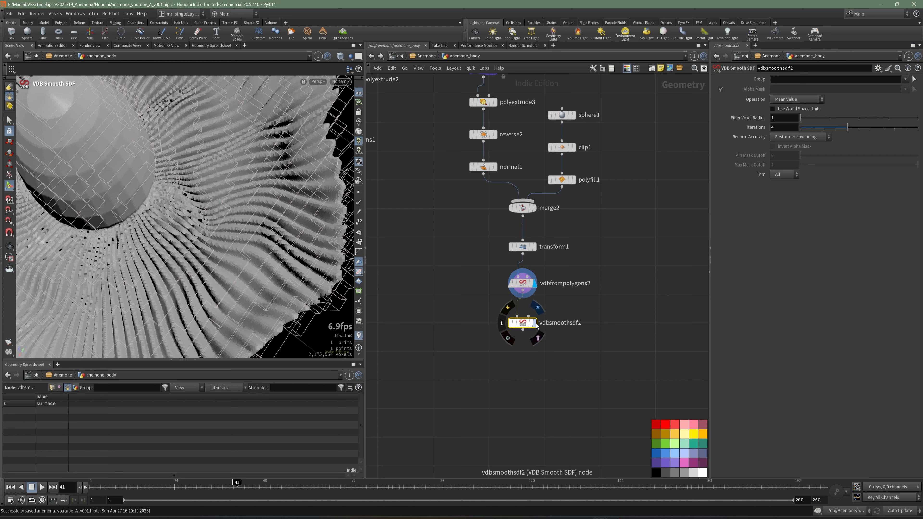
{"action": "left_click", "coordinate": [534, 323]}
{"action": "mouse_move", "coordinate": [221, 216]}
{"action": "left_mouse_down", "text": "alt"}
{"action": "mouse_move", "coordinate": [211, 224]}
{"action": "mouse_move", "coordinate": [233, 203]}
{"action": "mouse_move", "coordinate": [140, 248]}
{"action": "mouse_move", "coordinate": [206, 206]}
{"action": "mouse_move", "coordinate": [210, 220]}
{"action": "left_mouse_up", "text": "alt"}
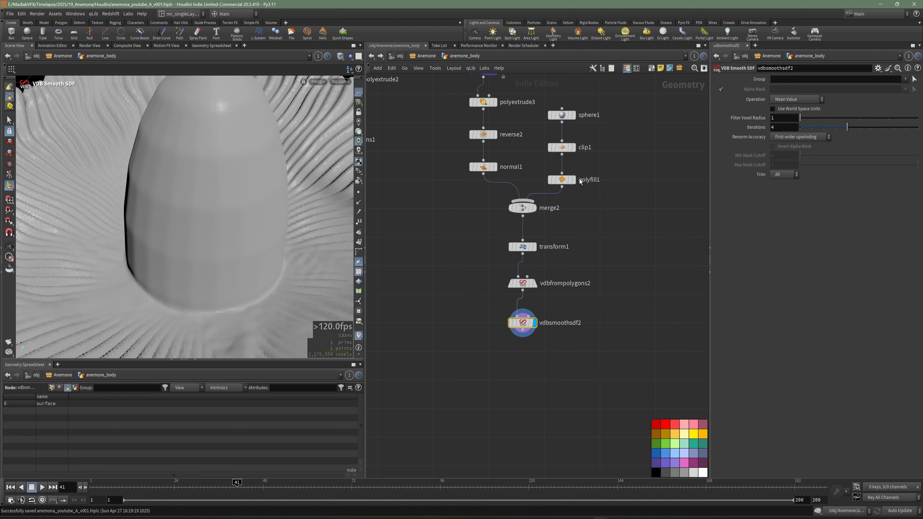
Step: Raise sphere1's rows and columns to 50 each to smooth the faceted centre
{"action": "left_click_drag", "start_coordinate": [186, 175], "coordinate": [334, 226], "text": "alt"}
{"action": "left_click", "coordinate": [562, 115]}
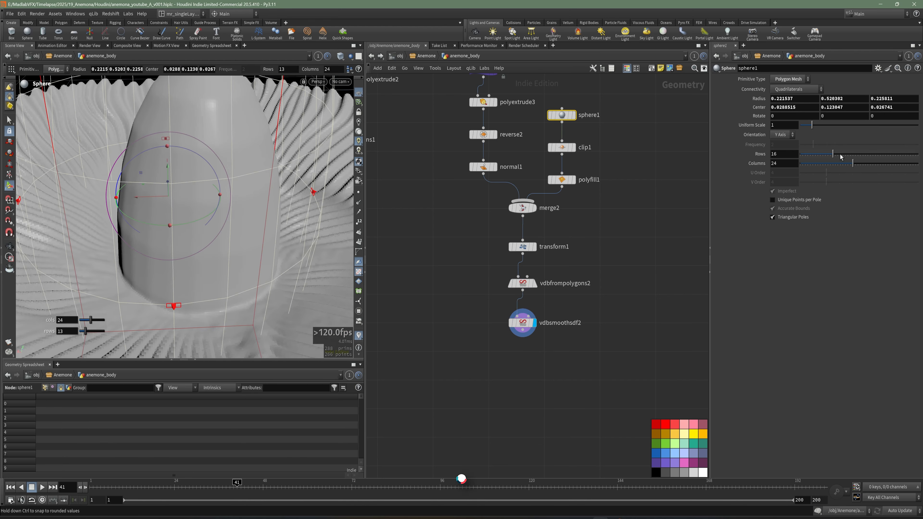
{"action": "left_click_drag", "start_coordinate": [885, 154], "coordinate": [919, 154]}
{"action": "left_click_drag", "start_coordinate": [852, 164], "coordinate": [919, 163]}
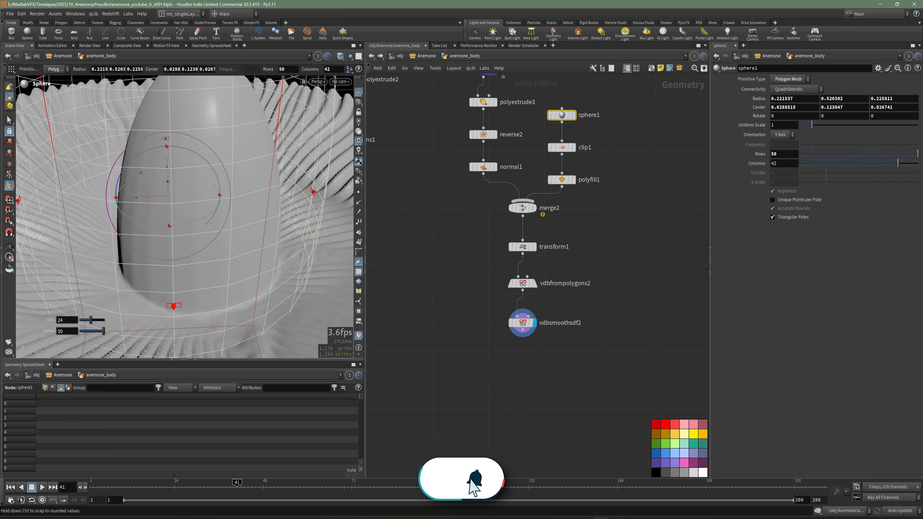
{"action": "scroll", "coordinate": [238, 204], "scroll_direction": "down", "scroll_amount": 5}
{"action": "left_click_drag", "start_coordinate": [228, 209], "coordinate": [136, 221], "text": "alt"}
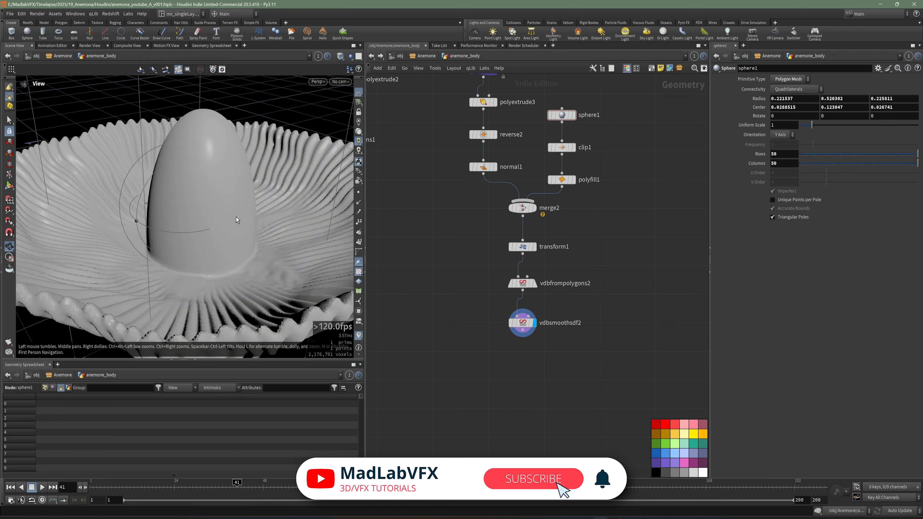
{"action": "left_click_drag", "start_coordinate": [239, 220], "coordinate": [255, 248], "text": "alt"}
Step: Select the body node chain and move it down level with the lower end of the disc chain
{"action": "scroll", "coordinate": [497, 297], "scroll_direction": "down", "scroll_amount": 8}
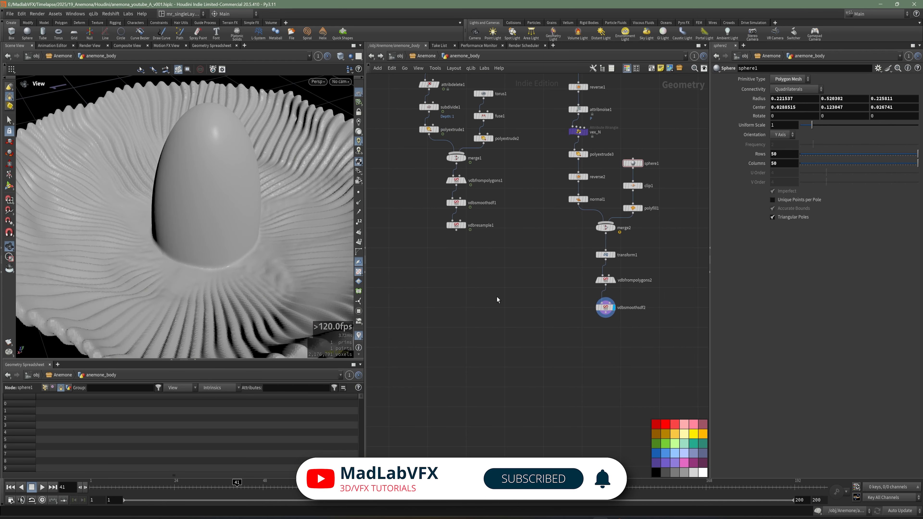
{"action": "left_click_drag", "start_coordinate": [440, 175], "coordinate": [438, 174]}
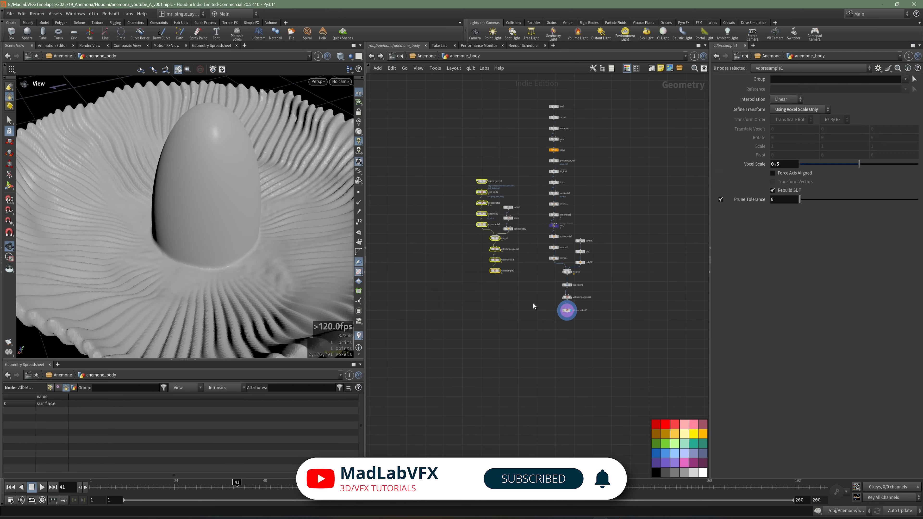
{"action": "scroll", "coordinate": [533, 303], "scroll_direction": "up", "scroll_amount": 5}
{"action": "left_click_drag", "start_coordinate": [500, 270], "coordinate": [468, 343]}
{"action": "left_click", "coordinate": [494, 368]}
Step: Display the output of vdbresample1, select that node, and save the scene
{"action": "scroll", "coordinate": [485, 354], "scroll_direction": "up", "scroll_amount": 3}
{"action": "left_click", "coordinate": [467, 330]}
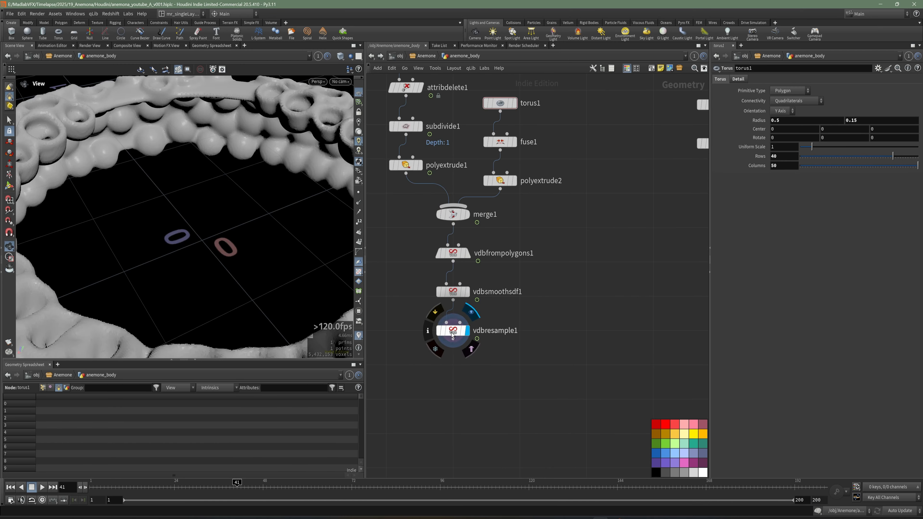
{"action": "left_click", "coordinate": [454, 330]}
{"action": "key", "text": "ctrl+s"}
Step: Add a Null below vdbresample1, name it REF_BASE_CROWN, and save the scene
{"action": "middle_click_drag", "start_coordinate": [502, 374], "coordinate": [514, 346]}
{"action": "key", "text": "Tab"}
{"action": "type", "text": "nu"}
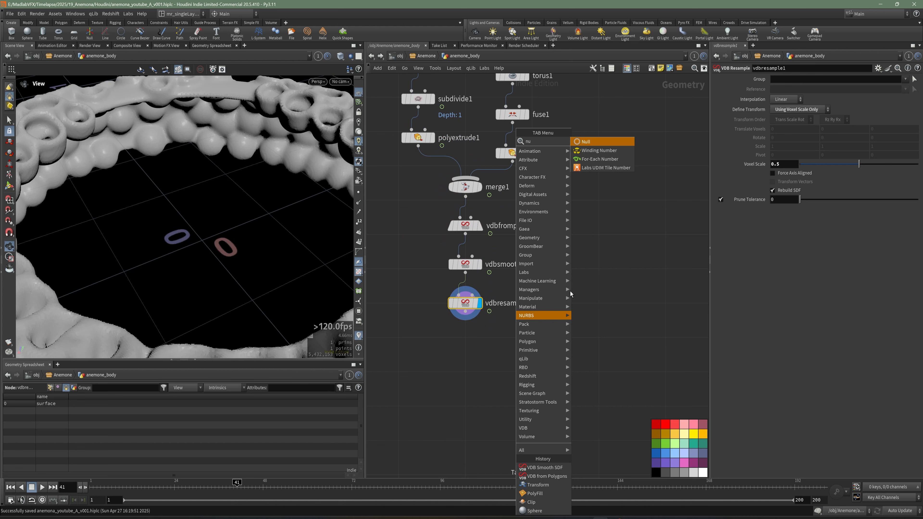
{"action": "left_click", "coordinate": [599, 145]}
{"action": "left_click", "coordinate": [471, 350]}
{"action": "left_click_drag", "start_coordinate": [471, 347], "coordinate": [468, 349]}
{"action": "left_click", "coordinate": [489, 352]}
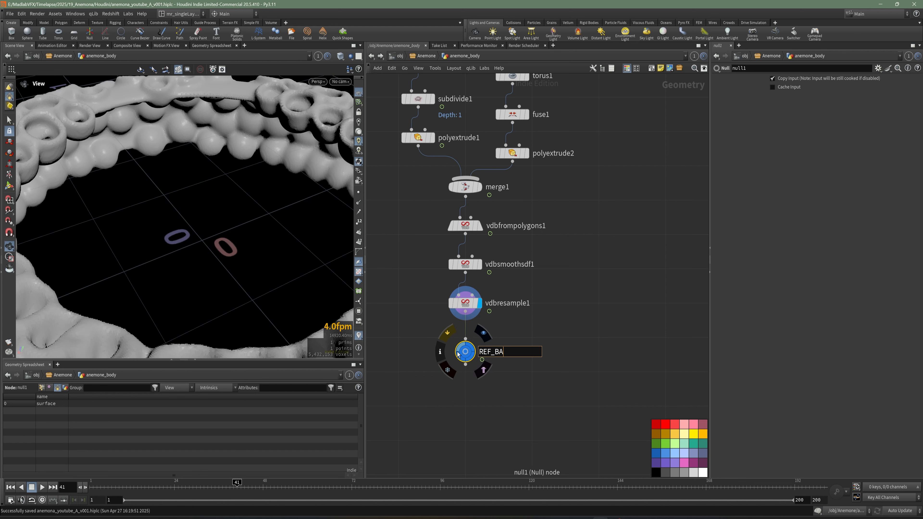
{"action": "key", "text": "Return"}
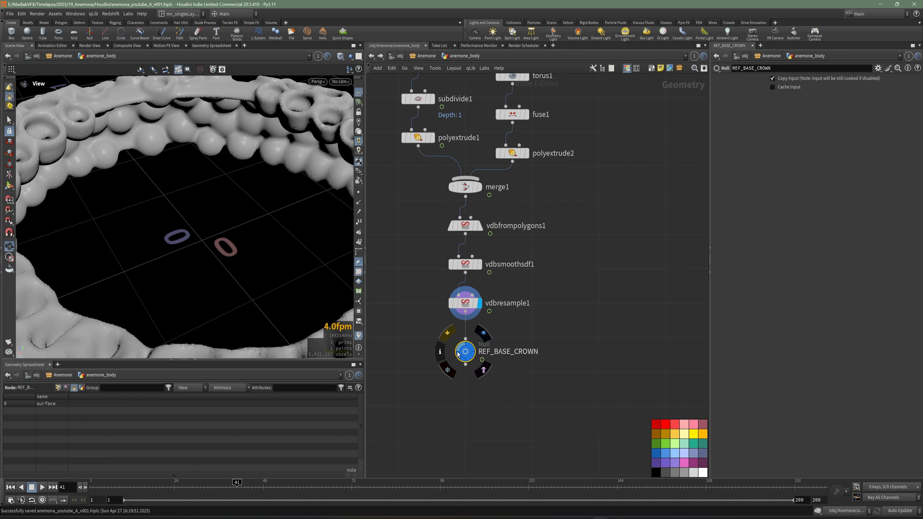
{"action": "key", "text": "ctrl+s"}
Step: Add a Null below vdbsmoothsdf2 and name it REF_MIDDLE_CROWN
{"action": "middle_click_drag", "start_coordinate": [651, 293], "coordinate": [516, 321]}
{"action": "scroll", "coordinate": [570, 307], "scroll_direction": "down", "scroll_amount": 1}
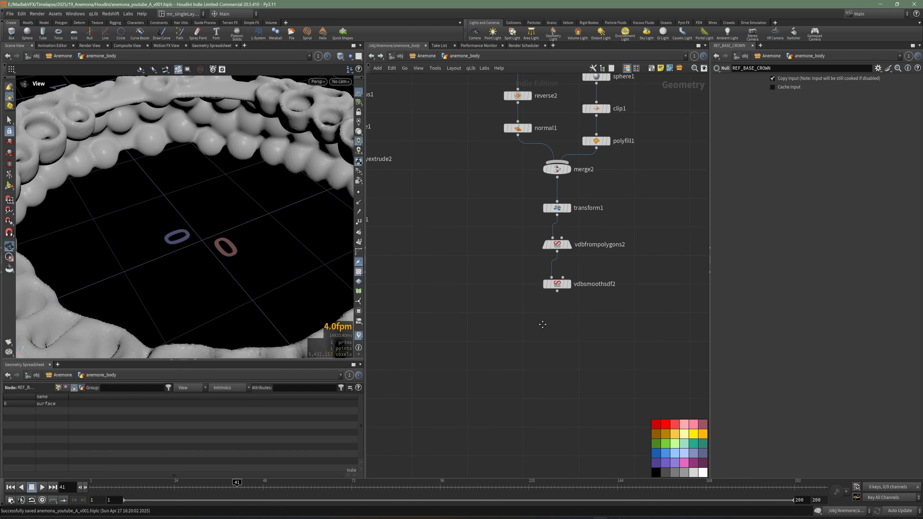
{"action": "key", "text": "Tab"}
{"action": "type", "text": "nu"}
{"action": "left_click", "coordinate": [620, 145]}
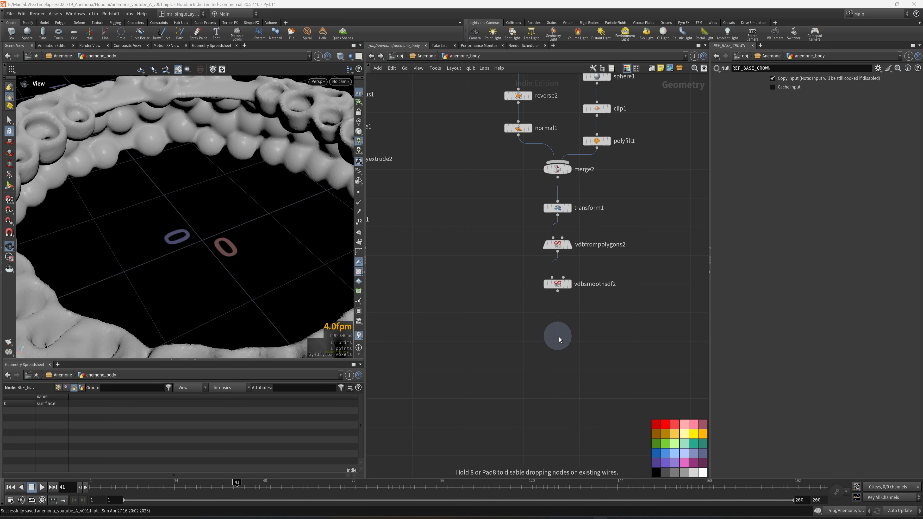
{"action": "left_click", "coordinate": [557, 331]}
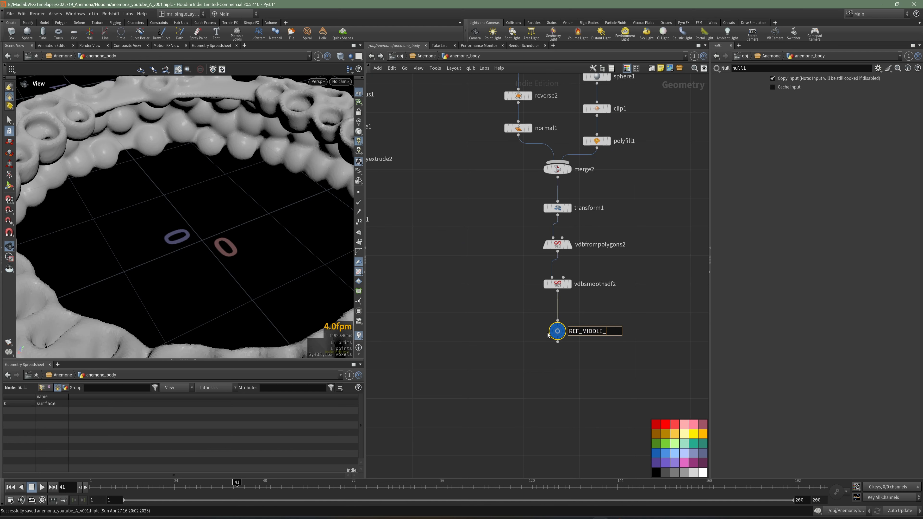
{"action": "type", "text": "N"}
{"action": "key", "text": "Return"}
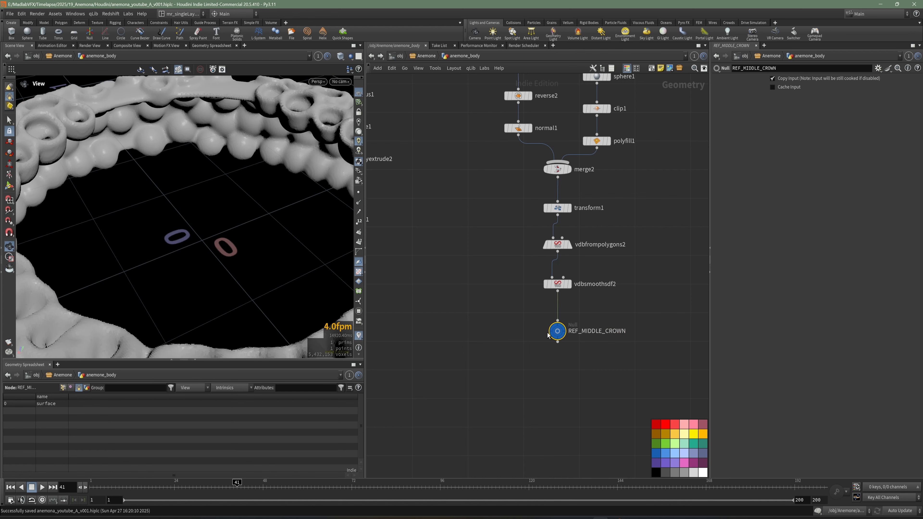
Step: Add a VDB Combine node below and between REF_BASE_CROWN and REF_MIDDLE_CROWN
{"action": "left_click", "coordinate": [691, 381]}
{"action": "middle_click_drag", "start_coordinate": [690, 381], "coordinate": [724, 371]}
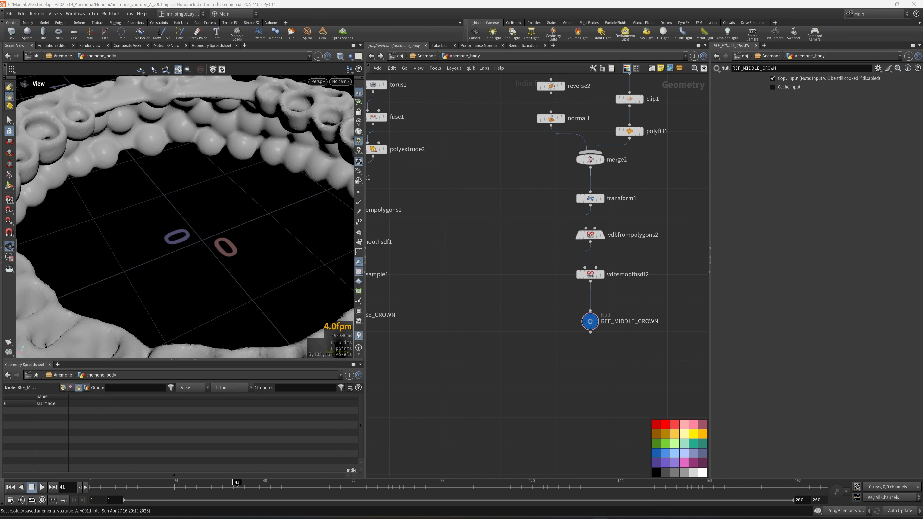
{"action": "scroll", "coordinate": [470, 315], "scroll_direction": "down", "scroll_amount": 2}
{"action": "middle_click_drag", "start_coordinate": [470, 315], "coordinate": [510, 320]}
{"action": "scroll", "coordinate": [506, 319], "scroll_direction": "up", "scroll_amount": 1}
{"action": "key", "text": "Tab"}
{"action": "type", "text": "vdbc"}
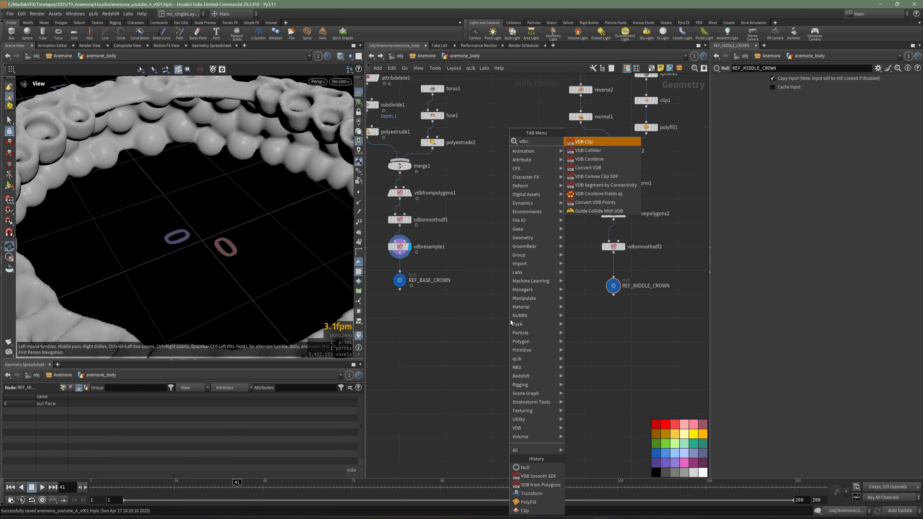
{"action": "key", "text": "BackSpace"}
{"action": "type", "text": "comb"}
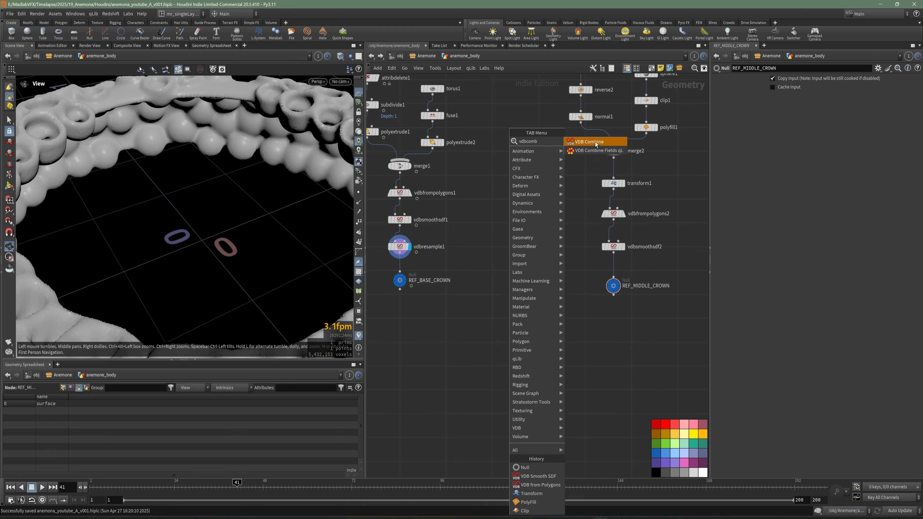
{"action": "key", "text": "Return"}
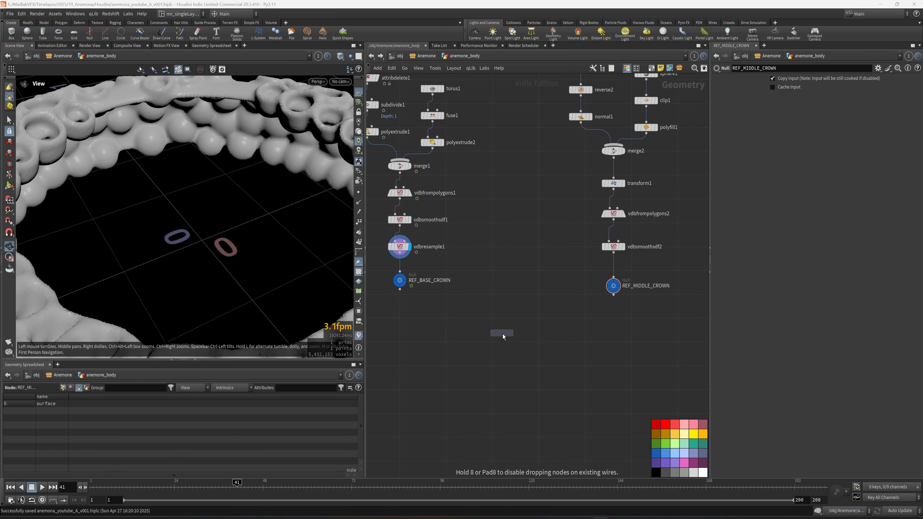
{"action": "left_click", "coordinate": [505, 336]}
Step: Connect REF_BASE_CROWN to the first input and REF_MIDDLE_CROWN to the second input of vdbcombine1, and display its output
{"action": "scroll", "coordinate": [455, 296], "scroll_direction": "up", "scroll_amount": 3}
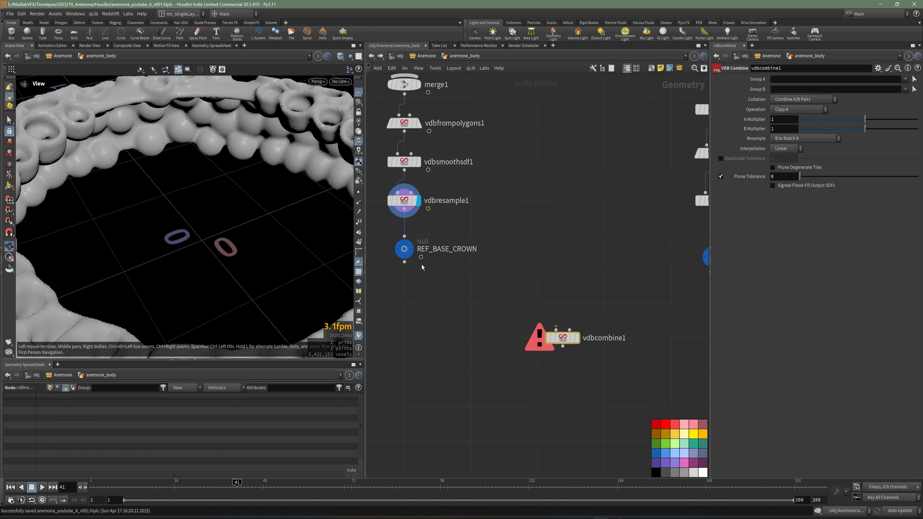
{"action": "left_click", "coordinate": [405, 263]}
{"action": "left_click", "coordinate": [548, 325]}
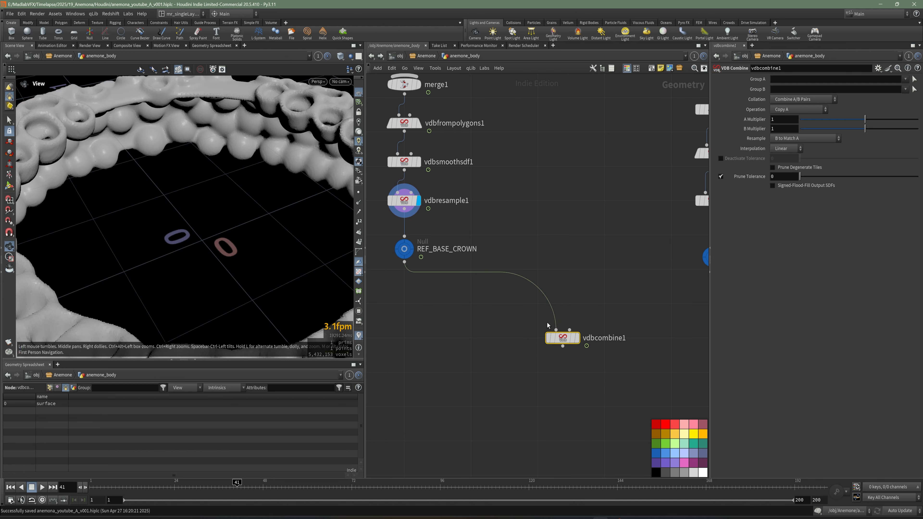
{"action": "middle_click_drag", "start_coordinate": [582, 327], "coordinate": [547, 326]}
{"action": "middle_click_drag", "start_coordinate": [660, 295], "coordinate": [594, 302]}
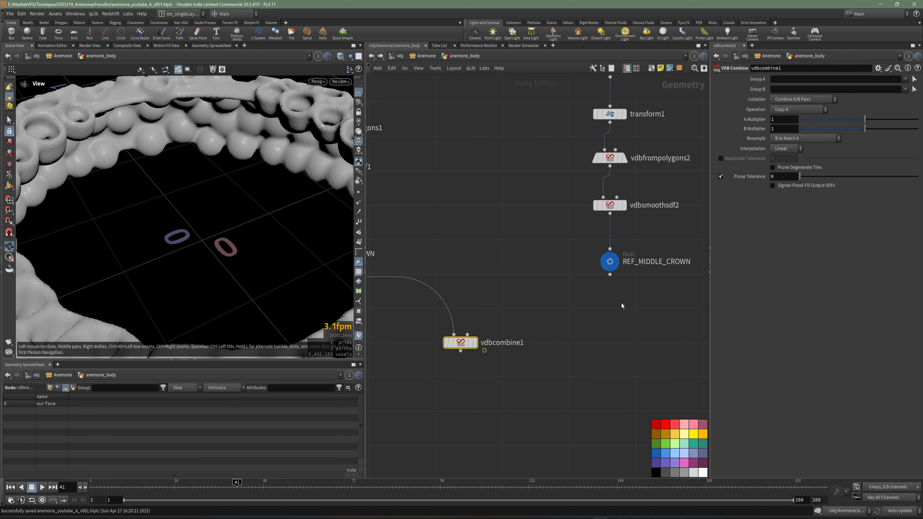
{"action": "left_click", "coordinate": [474, 342]}
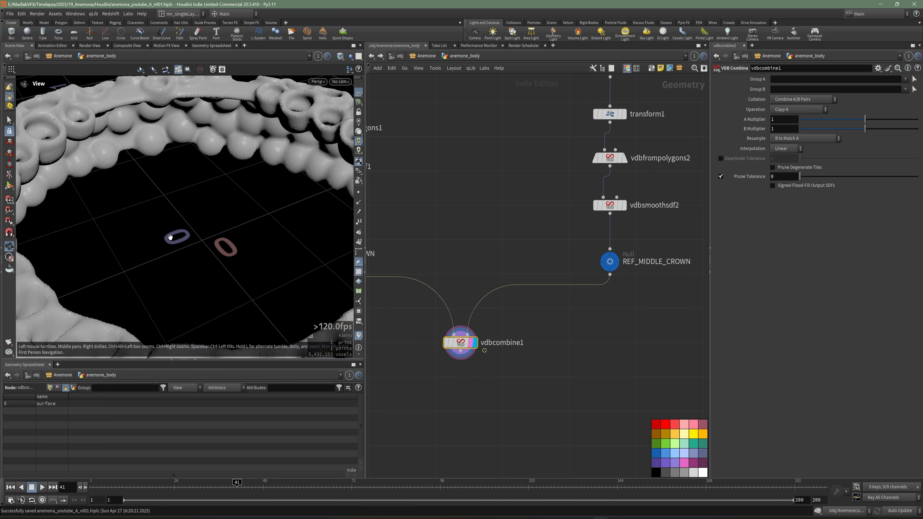
Step: Set the operation of vdbcombine1 to SDF Union and save the scene
{"action": "left_click_drag", "start_coordinate": [191, 208], "coordinate": [228, 242]}
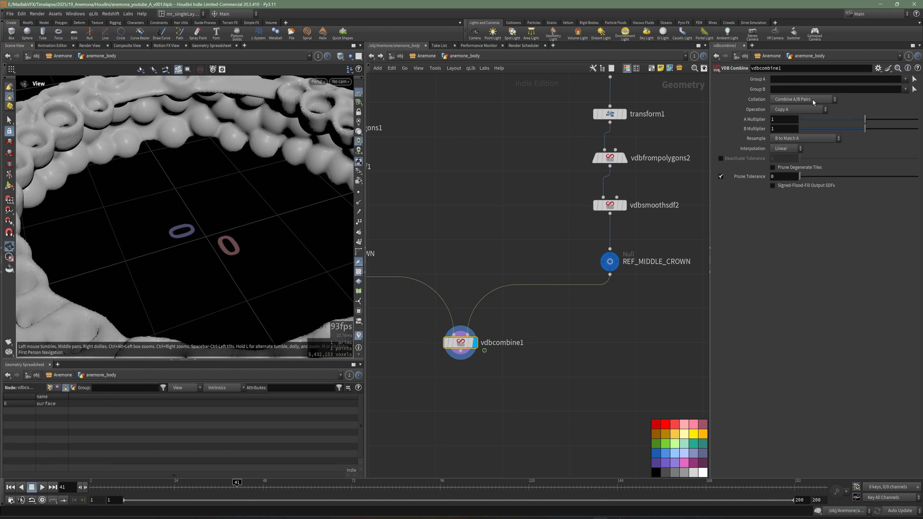
{"action": "left_click", "coordinate": [813, 100]}
{"action": "left_click", "coordinate": [838, 111]}
{"action": "left_click", "coordinate": [785, 110]}
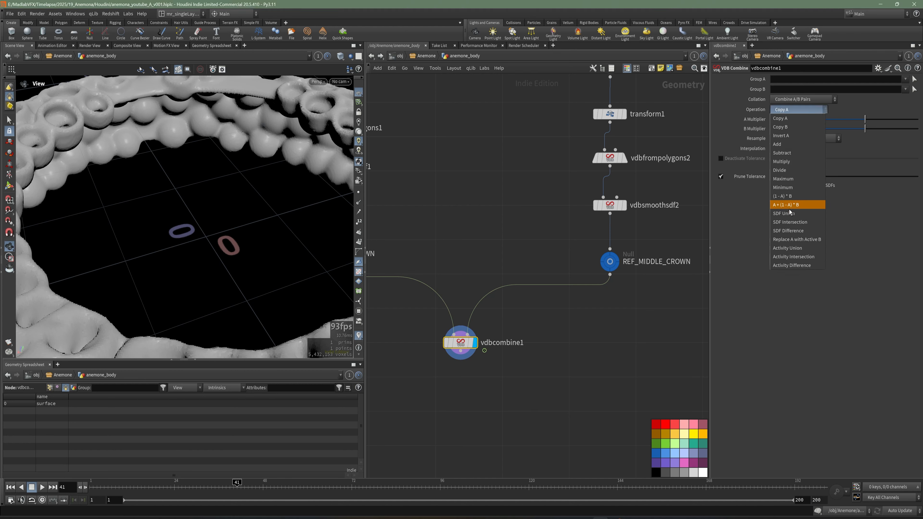
{"action": "left_click", "coordinate": [787, 214]}
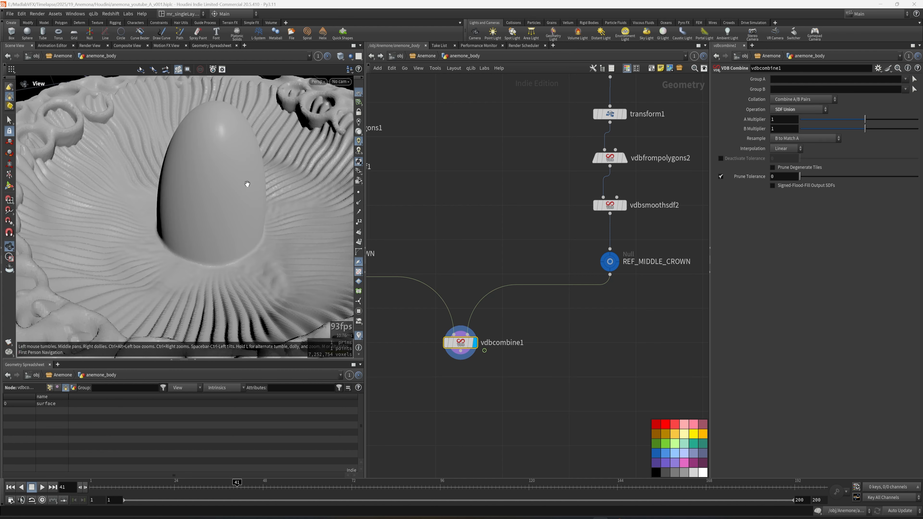
{"action": "scroll", "coordinate": [236, 201], "scroll_direction": "down", "scroll_amount": 3}
{"action": "middle_click_drag", "start_coordinate": [545, 355], "coordinate": [545, 340]}
{"action": "key", "text": "ctrl+s"}
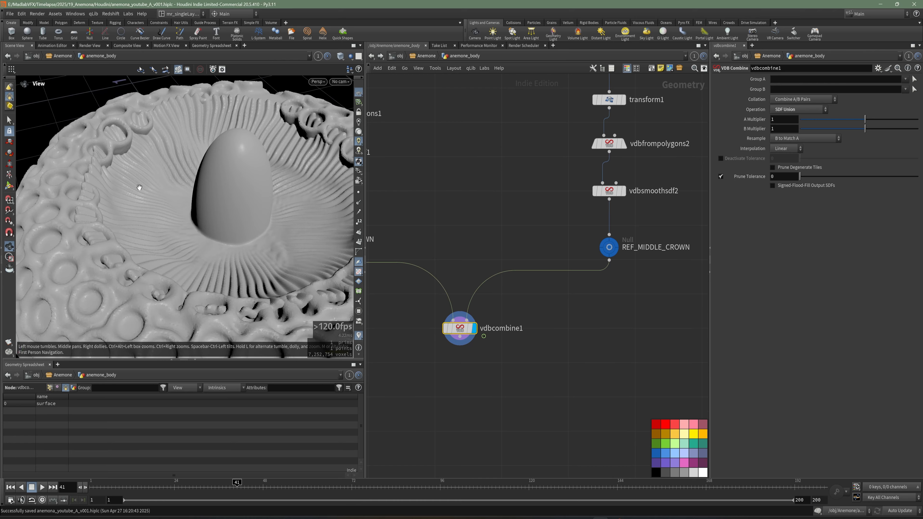
Step: Save the scene, add a Convert VDB node connected below vdbcombine1, and display its output
{"action": "mouse_move", "coordinate": [138, 188]}
{"action": "left_mouse_down"}
{"action": "mouse_move", "coordinate": [178, 241]}
{"action": "mouse_move", "coordinate": [140, 174]}
{"action": "left_mouse_up"}
{"action": "middle_click_drag", "start_coordinate": [554, 374], "coordinate": [572, 314]}
{"action": "scroll", "coordinate": [501, 327], "scroll_direction": "up", "scroll_amount": 3}
{"action": "key", "text": "ctrl+s"}
{"action": "key", "text": "Tab"}
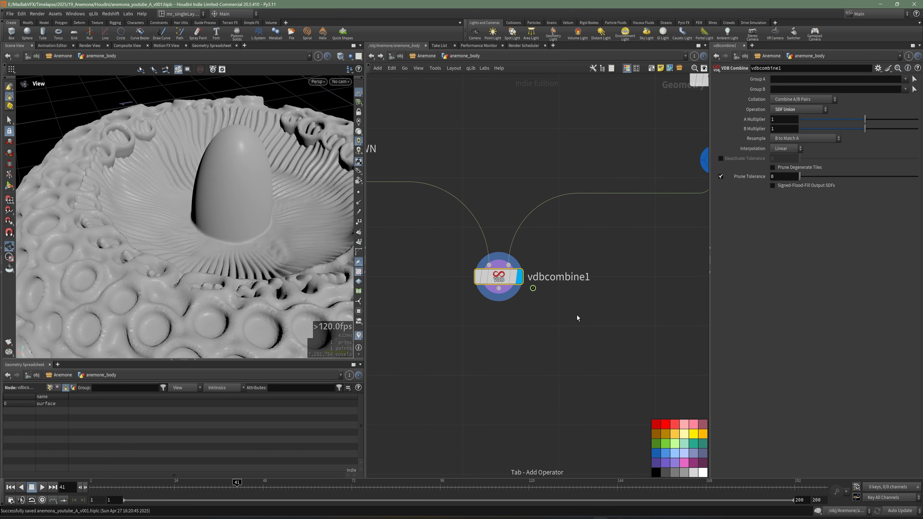
{"action": "type", "text": "convd"}
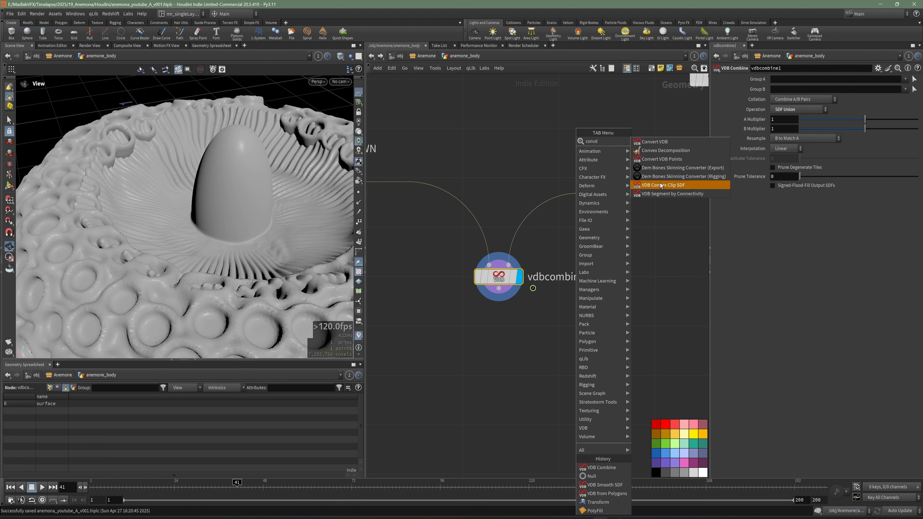
{"action": "left_click", "coordinate": [658, 141]}
{"action": "left_click", "coordinate": [498, 335]}
{"action": "left_click_drag", "start_coordinate": [499, 288], "coordinate": [488, 324]}
{"action": "left_click", "coordinate": [520, 336]}
{"action": "left_click_drag", "start_coordinate": [195, 163], "coordinate": [204, 208]}
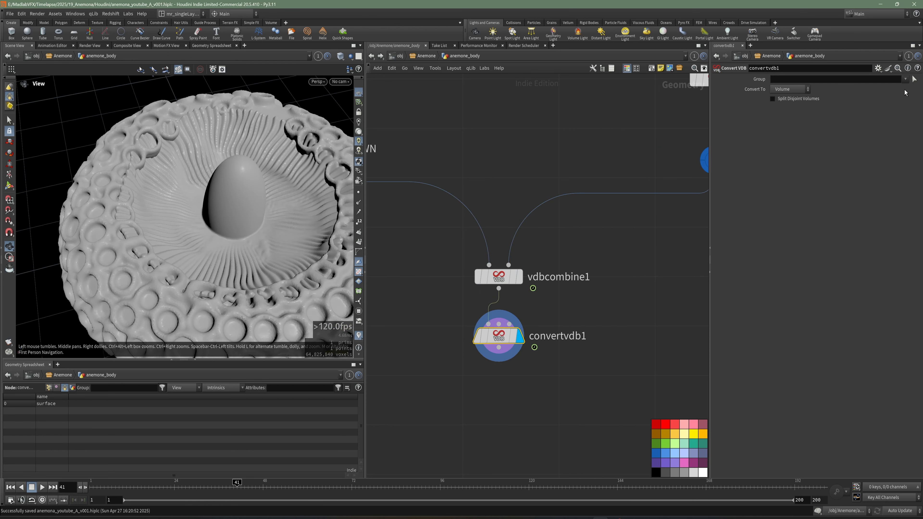
Step: Set convertvdb1 to convert to Polygons and save the scene
{"action": "left_click", "coordinate": [798, 92]}
{"action": "left_click", "coordinate": [789, 117]}
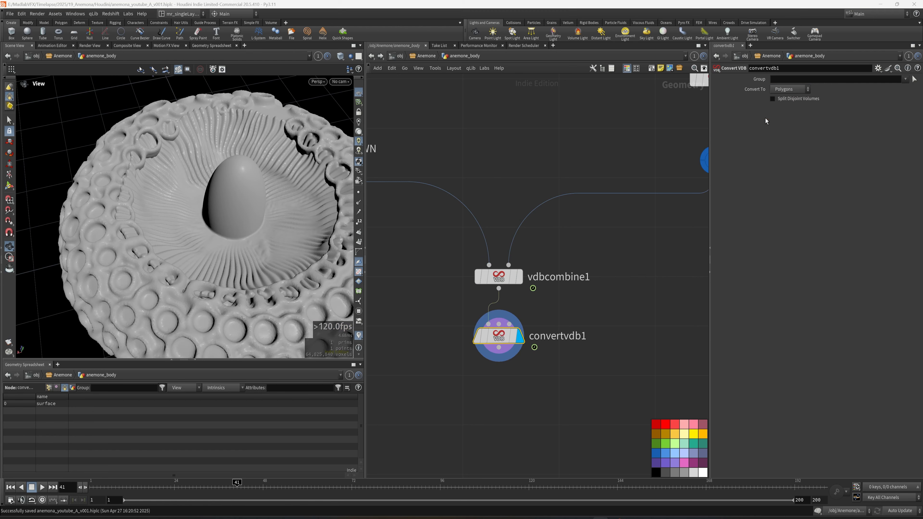
{"action": "key", "text": "w"}
{"action": "mouse_move", "coordinate": [222, 228]}
{"action": "left_mouse_down"}
{"action": "mouse_move", "coordinate": [230, 225]}
{"action": "mouse_move", "coordinate": [221, 249]}
{"action": "mouse_move", "coordinate": [284, 262]}
{"action": "mouse_move", "coordinate": [174, 226]}
{"action": "mouse_move", "coordinate": [197, 228]}
{"action": "mouse_move", "coordinate": [167, 251]}
{"action": "mouse_move", "coordinate": [167, 269]}
{"action": "mouse_move", "coordinate": [221, 228]}
{"action": "left_mouse_up"}
{"action": "key", "text": "ctrl+s"}
{"action": "scroll", "coordinate": [585, 305], "scroll_direction": "down", "scroll_amount": 4}
{"action": "key", "text": "w"}
{"action": "scroll", "coordinate": [254, 223], "scroll_direction": "down", "scroll_amount": 2}
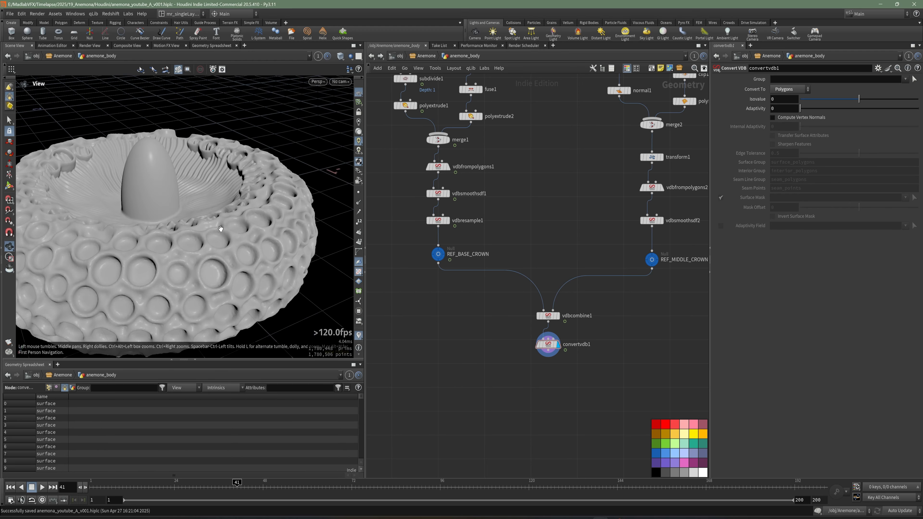
Step: Widen the viewport, examine the cup-shaped pits on the outside of the combined body, and save the scene
{"action": "right_click_drag", "start_coordinate": [213, 235], "coordinate": [215, 251]}
{"action": "left_click_drag", "start_coordinate": [365, 304], "coordinate": [459, 302]}
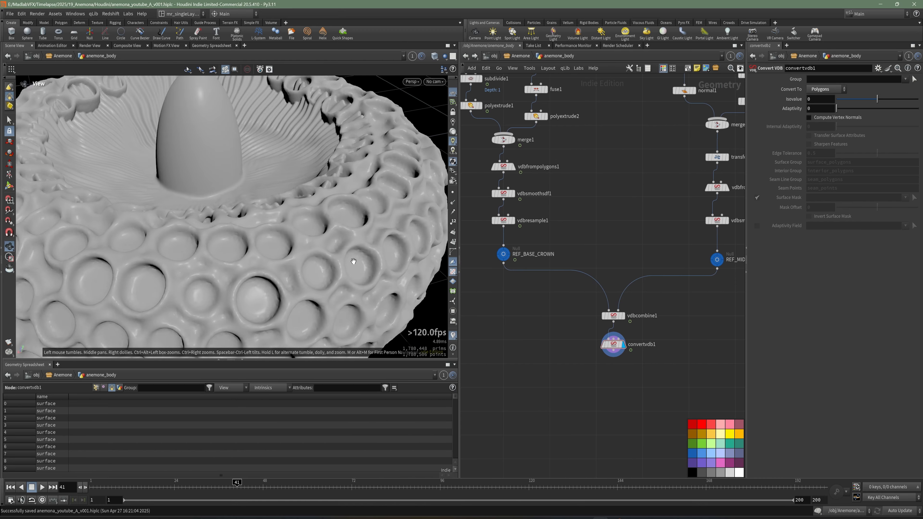
{"action": "left_click_drag", "start_coordinate": [352, 261], "coordinate": [316, 261]}
{"action": "right_click_drag", "start_coordinate": [376, 218], "coordinate": [268, 223]}
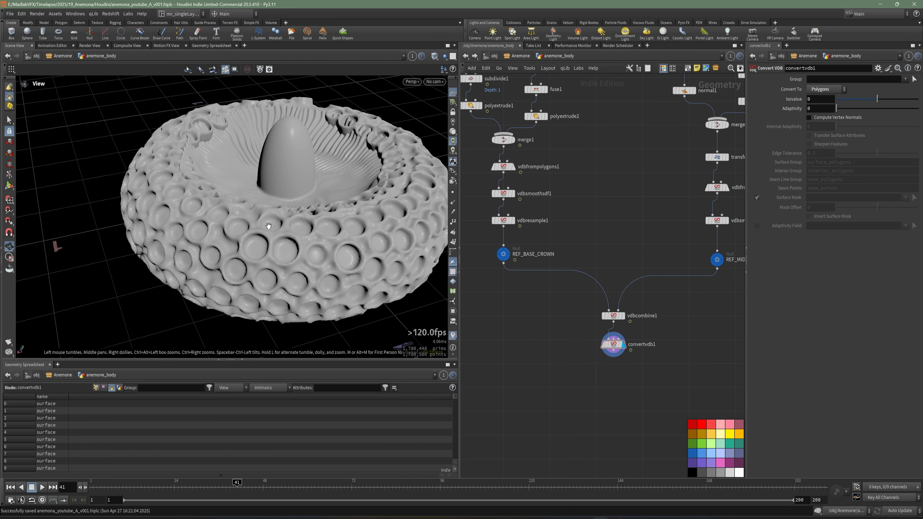
{"action": "left_click_drag", "start_coordinate": [267, 224], "coordinate": [232, 253]}
{"action": "right_click_drag", "start_coordinate": [232, 253], "coordinate": [277, 231]}
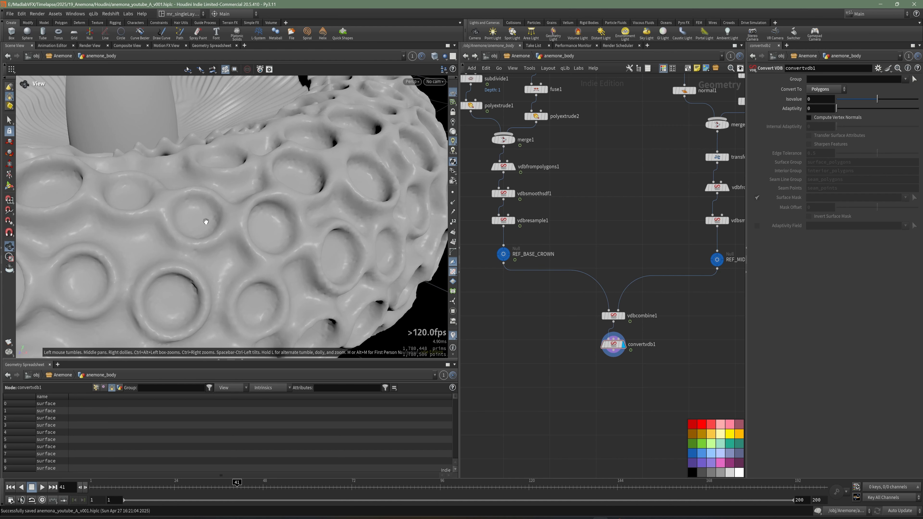
{"action": "middle_click_drag", "start_coordinate": [219, 283], "coordinate": [206, 221]}
{"action": "right_click_drag", "start_coordinate": [206, 221], "coordinate": [205, 232]}
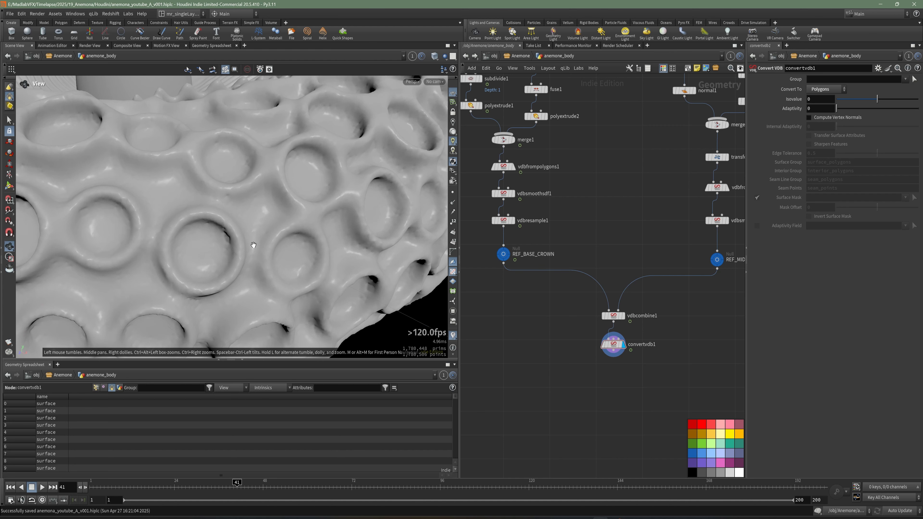
{"action": "key", "text": "ctrl+s"}
{"action": "scroll", "coordinate": [578, 350], "scroll_direction": "down", "scroll_amount": 5}
{"action": "right_click_drag", "start_coordinate": [265, 216], "coordinate": [209, 225]}
Step: Add a Peak node in the empty area beside the base crown chain
{"action": "scroll", "coordinate": [536, 297], "scroll_direction": "up", "scroll_amount": 4}
{"action": "middle_click_drag", "start_coordinate": [536, 298], "coordinate": [563, 244]}
{"action": "key", "text": "Tab"}
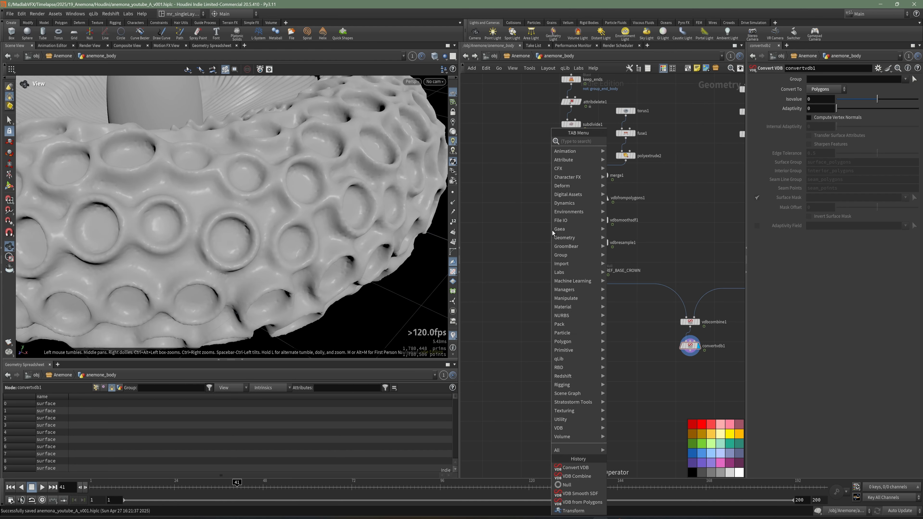
{"action": "type", "text": "lin"}
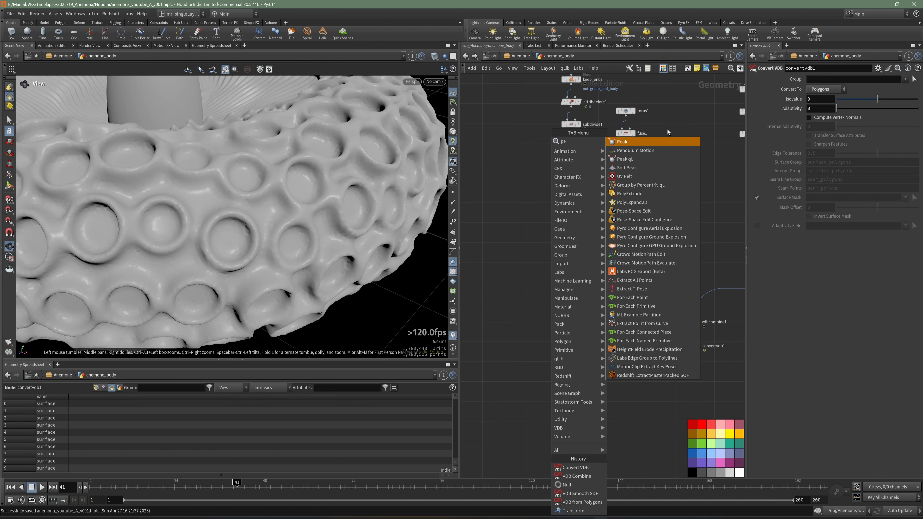
{"action": "left_click", "coordinate": [659, 142]}
{"action": "left_click", "coordinate": [526, 342]}
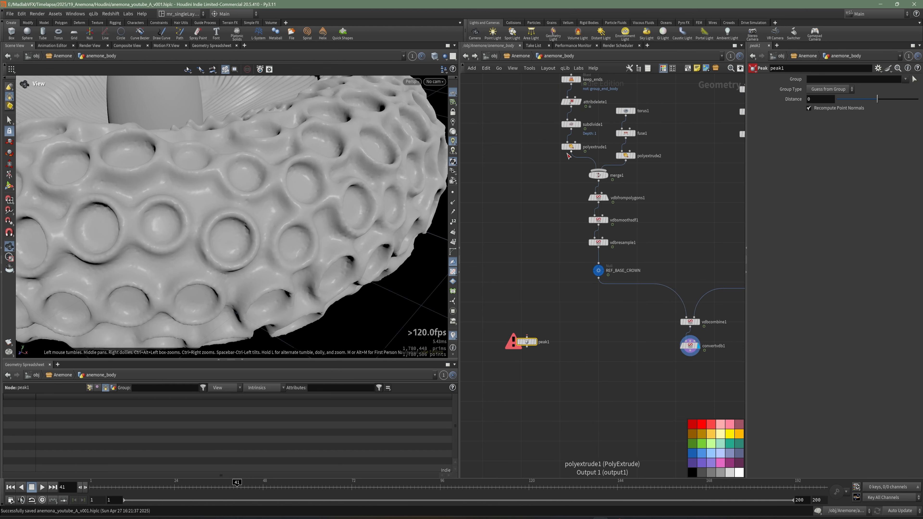
Step: Connect the output of attribdelete1 to peak1 and display the peak1 result
{"action": "scroll", "coordinate": [585, 255], "scroll_direction": "up", "scroll_amount": 3}
{"action": "scroll", "coordinate": [580, 294], "scroll_direction": "down", "scroll_amount": 4}
{"action": "mouse_move", "coordinate": [586, 253]}
{"action": "middle_mouse_down"}
{"action": "mouse_move", "coordinate": [580, 293]}
{"action": "mouse_move", "coordinate": [595, 254]}
{"action": "middle_mouse_up"}
{"action": "left_click_drag", "start_coordinate": [539, 439], "coordinate": [535, 285]}
{"action": "scroll", "coordinate": [584, 266], "scroll_direction": "up", "scroll_amount": 5}
{"action": "scroll", "coordinate": [585, 269], "scroll_direction": "down", "scroll_amount": 2}
{"action": "left_click", "coordinate": [614, 256]}
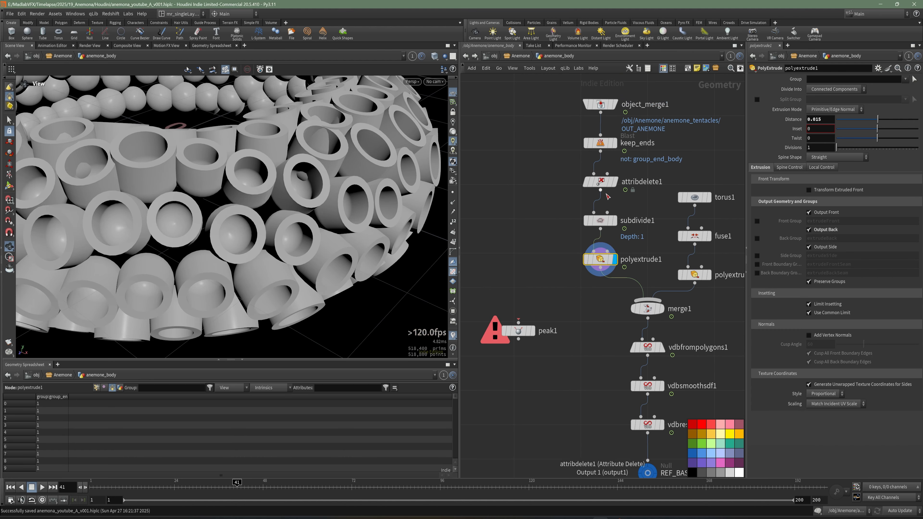
{"action": "left_click", "coordinate": [598, 186]}
{"action": "left_click", "coordinate": [509, 331]}
{"action": "left_click", "coordinate": [534, 331]}
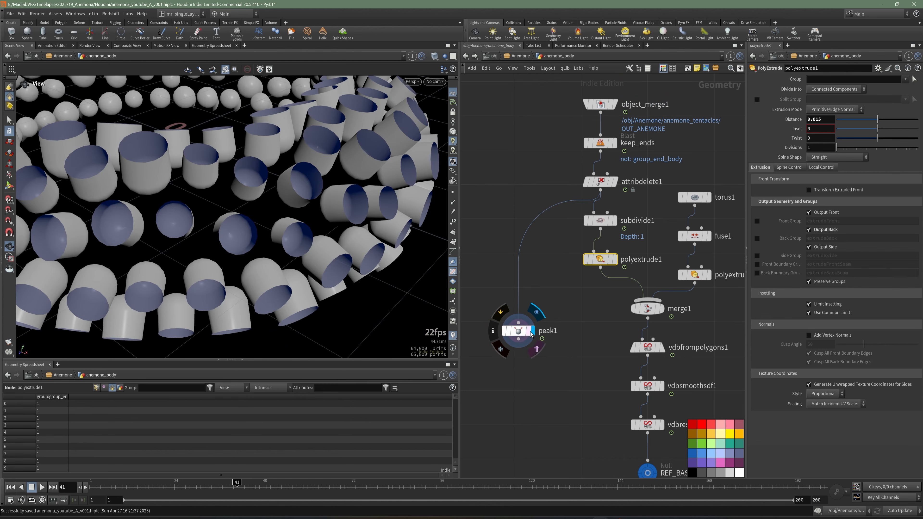
Step: Move peak1 down below the level of REF_BASE_CROWN and set its distance to 0.01
{"action": "right_click_drag", "start_coordinate": [290, 194], "coordinate": [256, 189]}
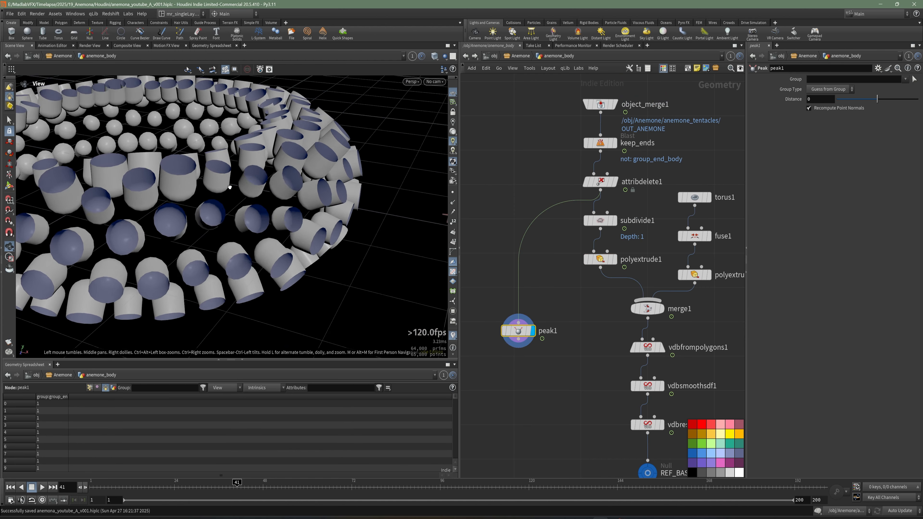
{"action": "left_click_drag", "start_coordinate": [255, 189], "coordinate": [209, 198]}
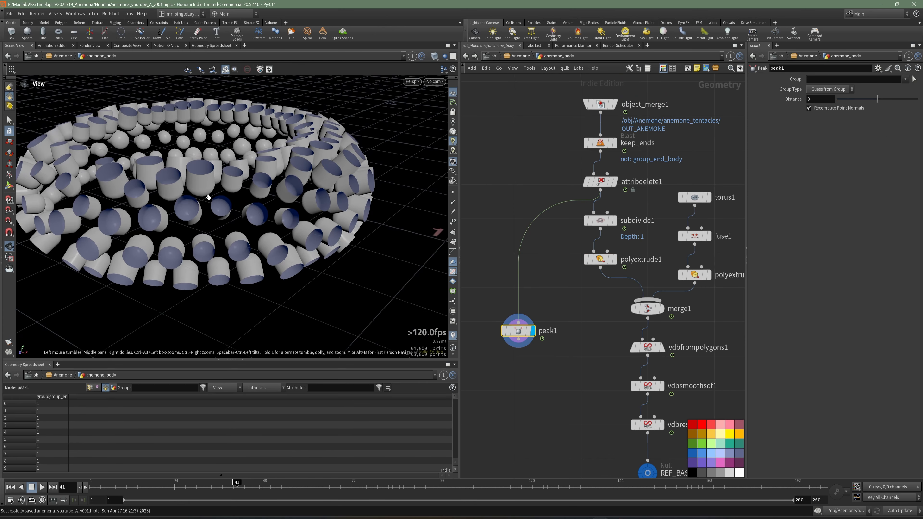
{"action": "right_click_drag", "start_coordinate": [580, 393], "coordinate": [587, 452]}
{"action": "middle_click_drag", "start_coordinate": [587, 452], "coordinate": [518, 237]}
{"action": "left_click_drag", "start_coordinate": [491, 157], "coordinate": [495, 265]}
{"action": "scroll", "coordinate": [503, 284], "scroll_direction": "up", "scroll_amount": 4}
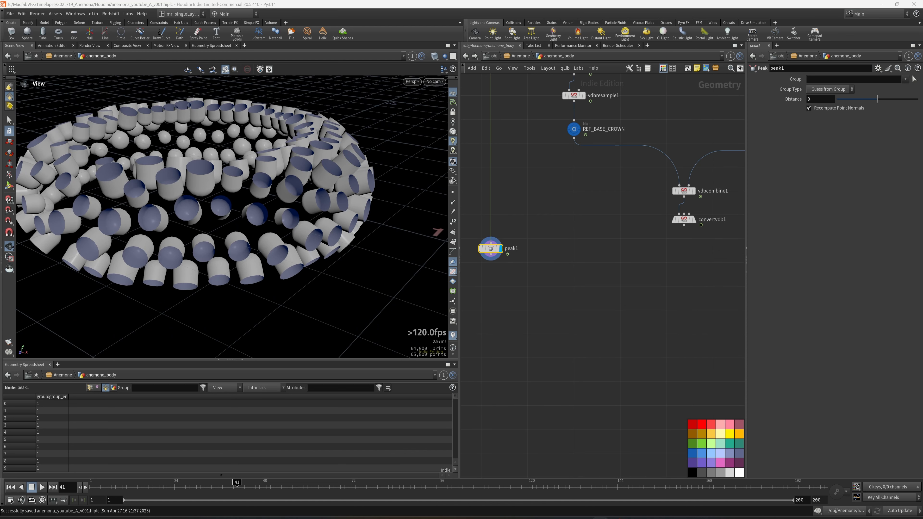
{"action": "middle_click_drag", "start_coordinate": [543, 261], "coordinate": [604, 278]}
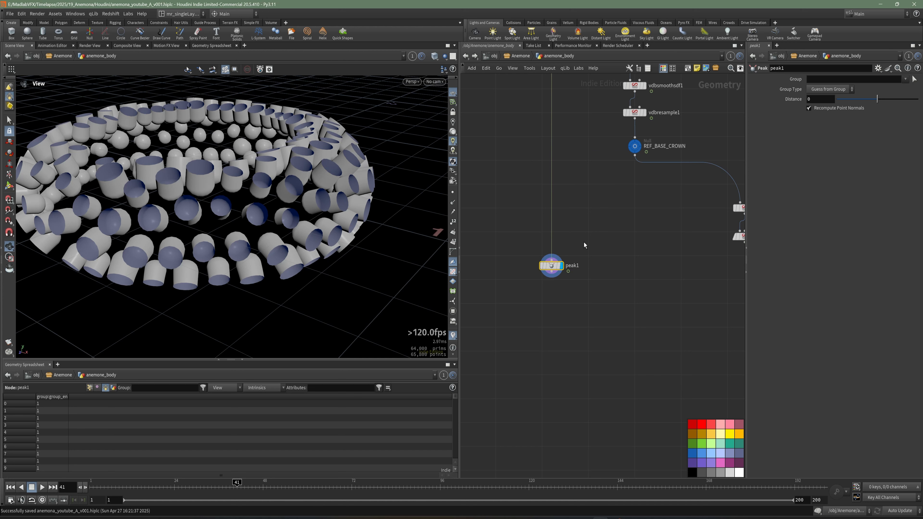
{"action": "scroll", "coordinate": [559, 233], "scroll_direction": "up", "scroll_amount": 2}
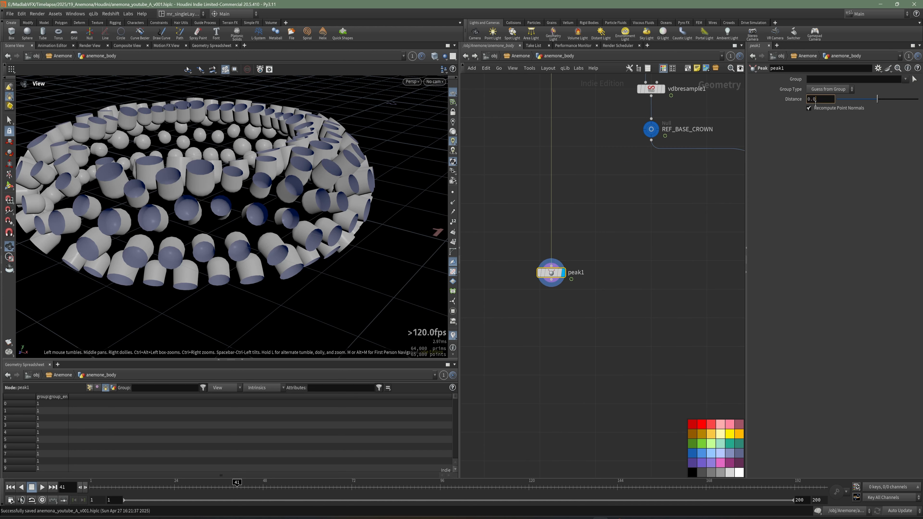
{"action": "key", "text": "Return"}
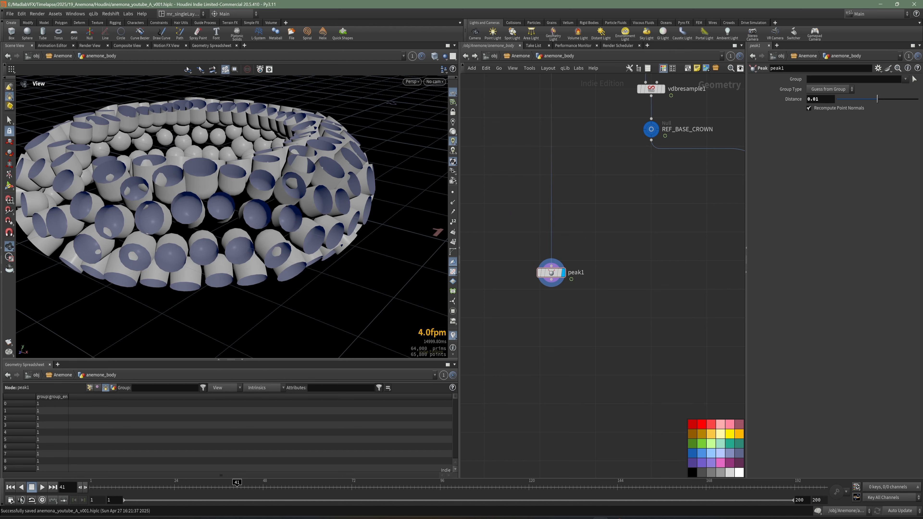
Step: Add a Subdivide node connected below peak1 and display its output
{"action": "scroll", "coordinate": [601, 304], "scroll_direction": "up", "scroll_amount": 3}
{"action": "key", "text": "Tab"}
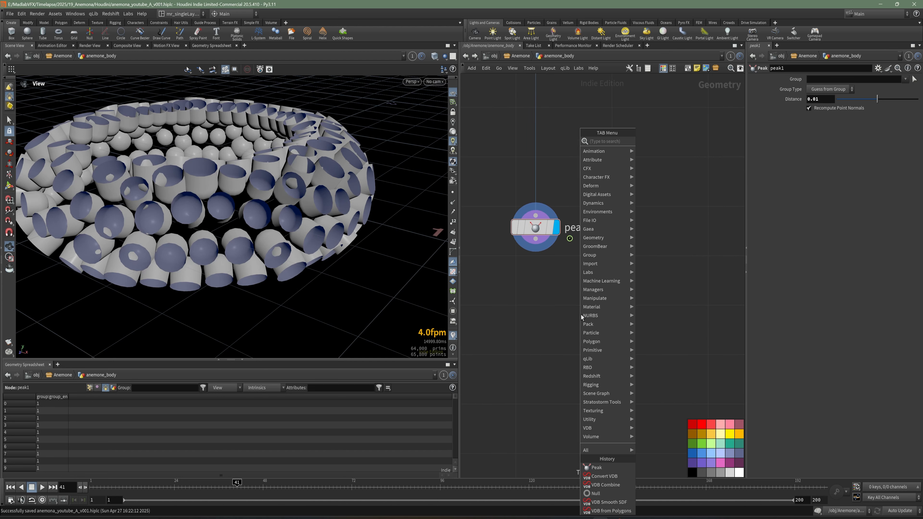
{"action": "type", "text": "sub"}
{"action": "left_click", "coordinate": [661, 146]}
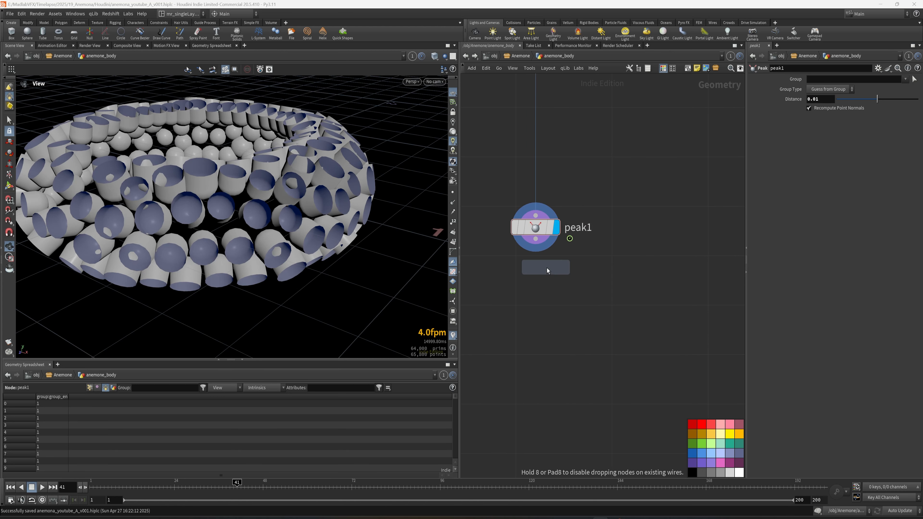
{"action": "left_click", "coordinate": [552, 289]}
{"action": "left_click", "coordinate": [553, 284]}
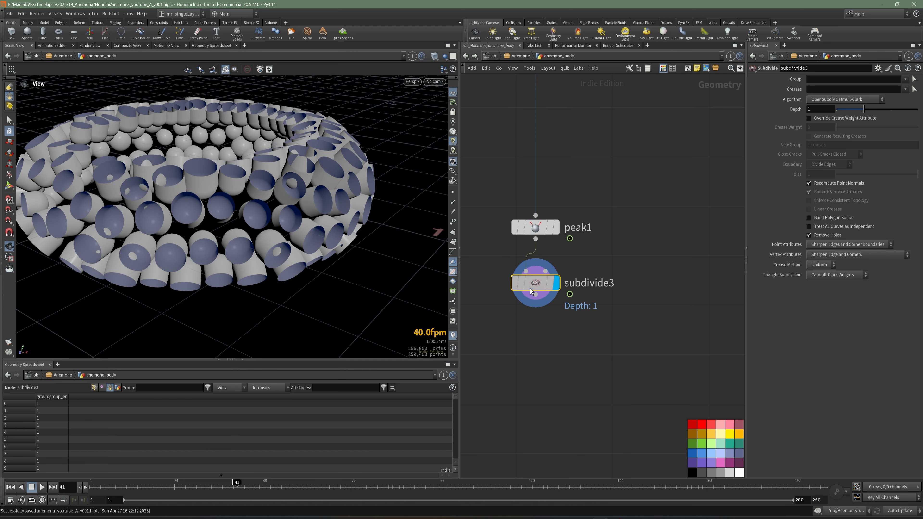
Step: Try a depth of 3 on subdivide3, checking the mesh density in wireframe before returning to shaded display
{"action": "key", "text": "w"}
{"action": "left_click", "coordinate": [820, 110]}
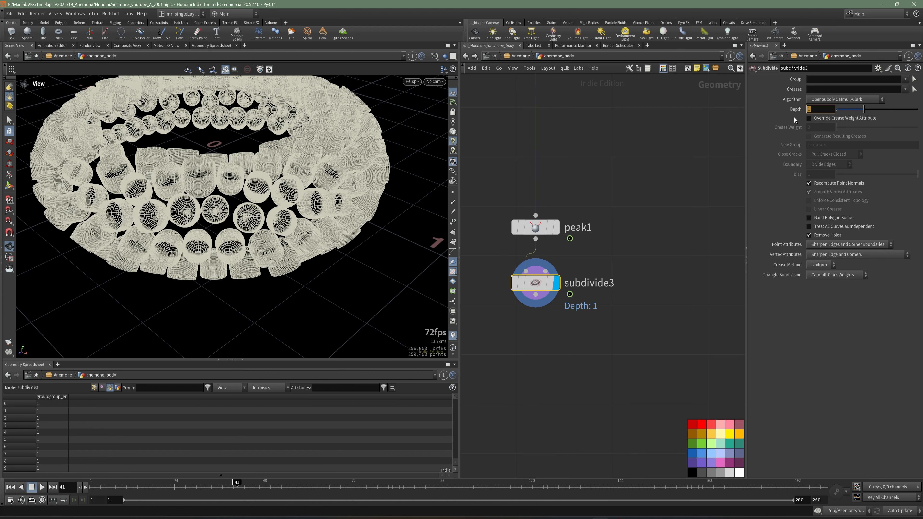
{"action": "key", "text": "Return"}
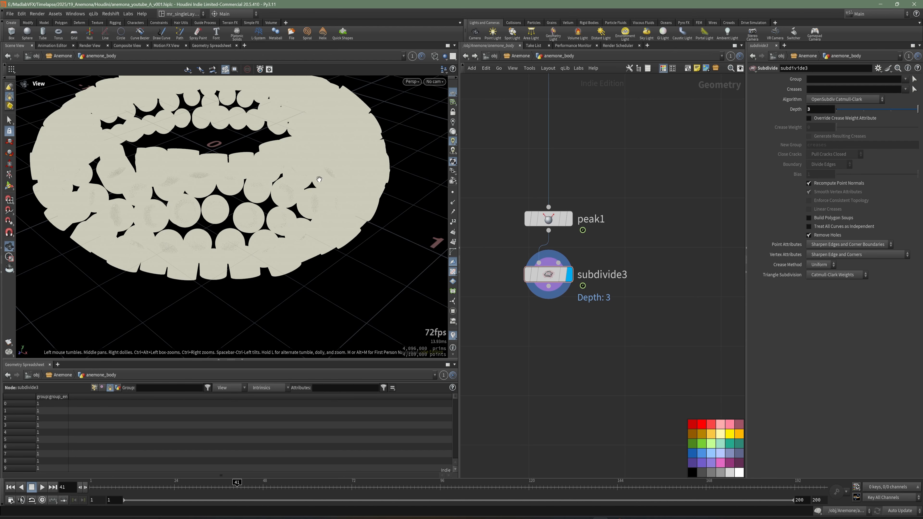
{"action": "scroll", "coordinate": [319, 180], "scroll_direction": "up", "scroll_amount": 4}
{"action": "key", "text": "shift+w"}
Step: Set the depth of subdivide3 to 2 and save the scene
{"action": "left_click_drag", "start_coordinate": [819, 109], "coordinate": [789, 119]}
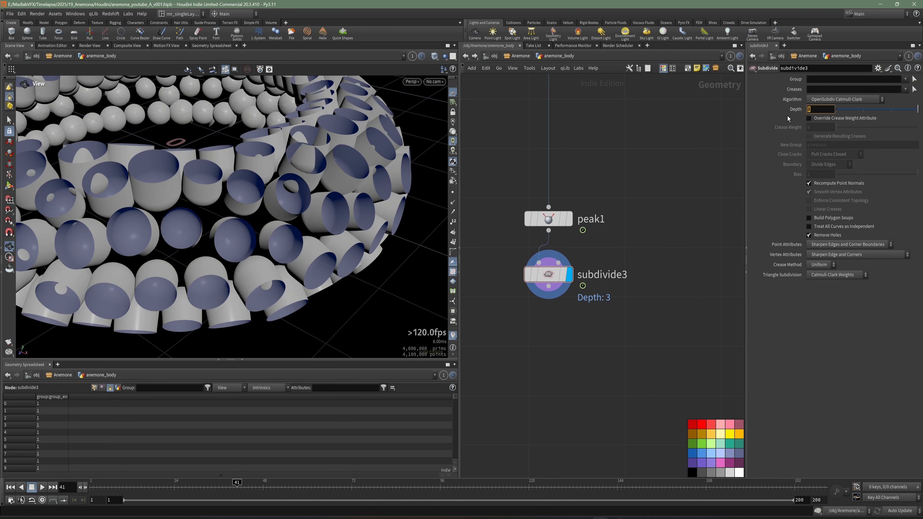
{"action": "type", "text": "2"}
{"action": "key", "text": "Return"}
{"action": "scroll", "coordinate": [597, 331], "scroll_direction": "down", "scroll_amount": 2}
{"action": "key", "text": "ctrl+s"}
Step: Add a Color node connected below subdivide3 and display its output
{"action": "key", "text": "Tab"}
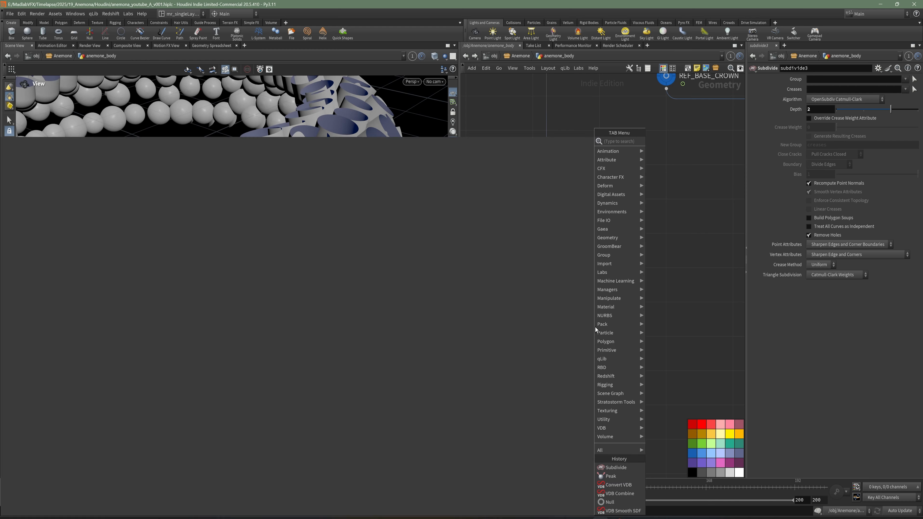
{"action": "type", "text": "file"}
{"action": "left_click", "coordinate": [686, 151]}
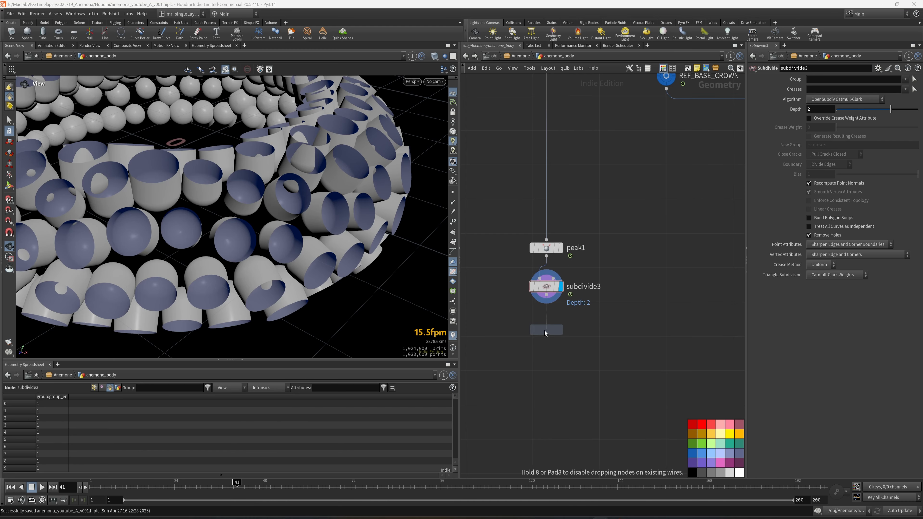
{"action": "left_click", "coordinate": [546, 330]}
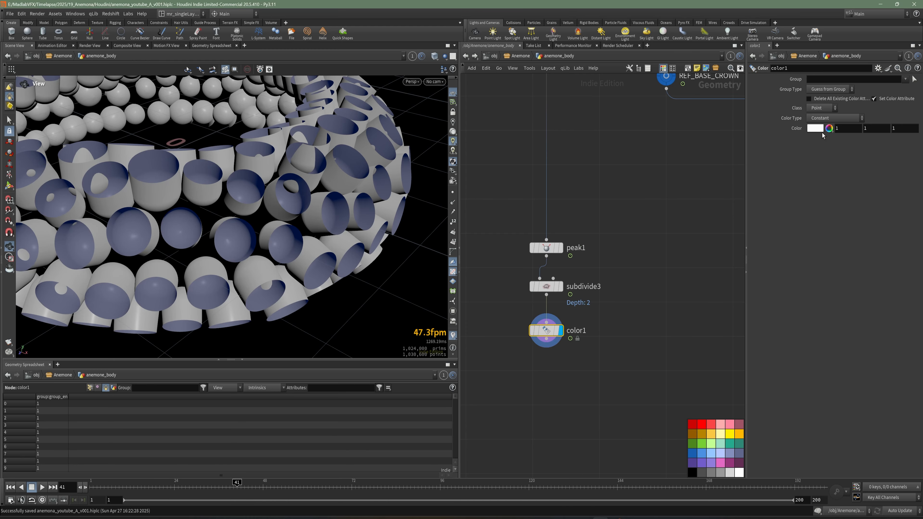
{"action": "left_click", "coordinate": [815, 129]}
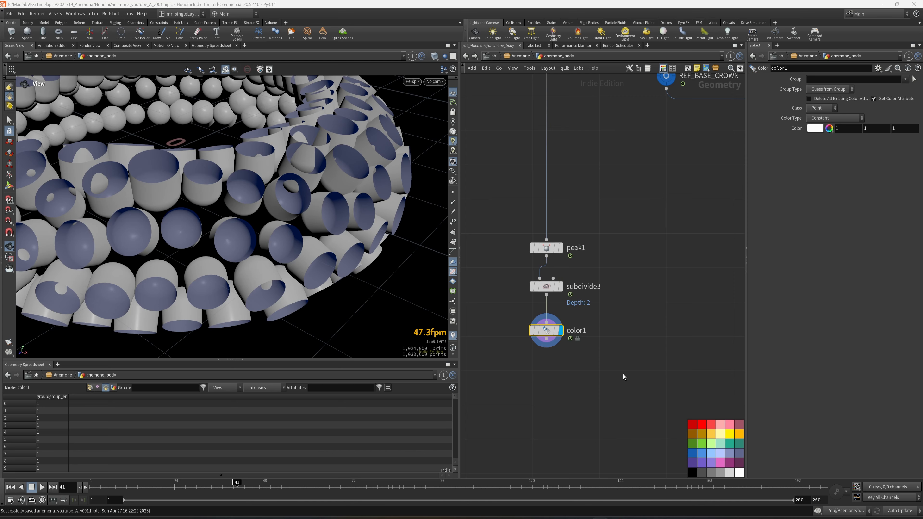
Step: Add a second Color node connected below convertvdb1
{"action": "scroll", "coordinate": [513, 287], "scroll_direction": "down", "scroll_amount": 4}
{"action": "key", "text": "Tab"}
{"action": "type", "text": "color"}
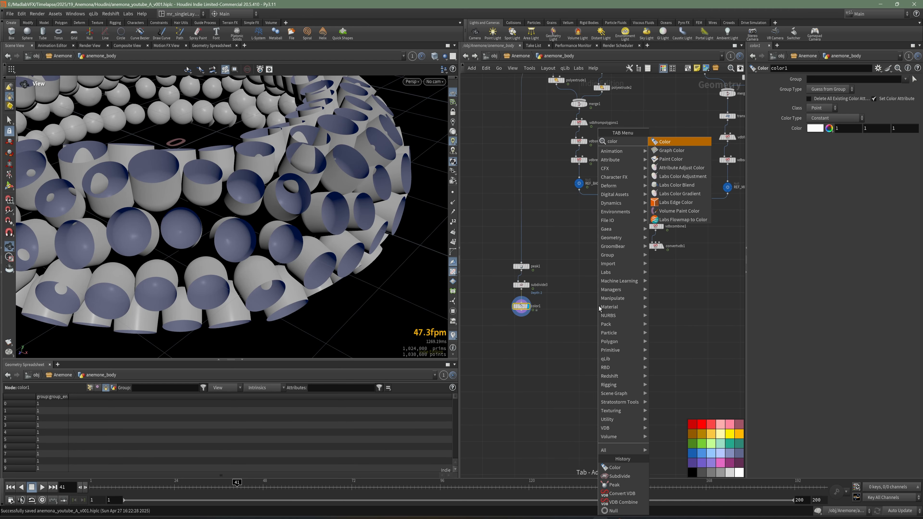
{"action": "key", "text": "Down"}
{"action": "key", "text": "Down"}
{"action": "key", "text": "Down"}
{"action": "key", "text": "Up"}
{"action": "key", "text": "Up"}
{"action": "key", "text": "Up"}
{"action": "key", "text": "Return"}
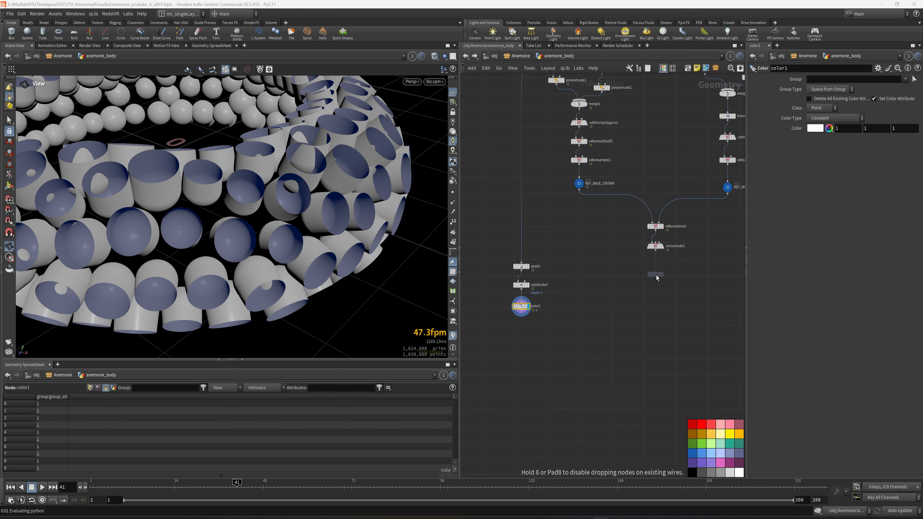
{"action": "left_click", "coordinate": [656, 275]}
{"action": "left_click", "coordinate": [661, 275]}
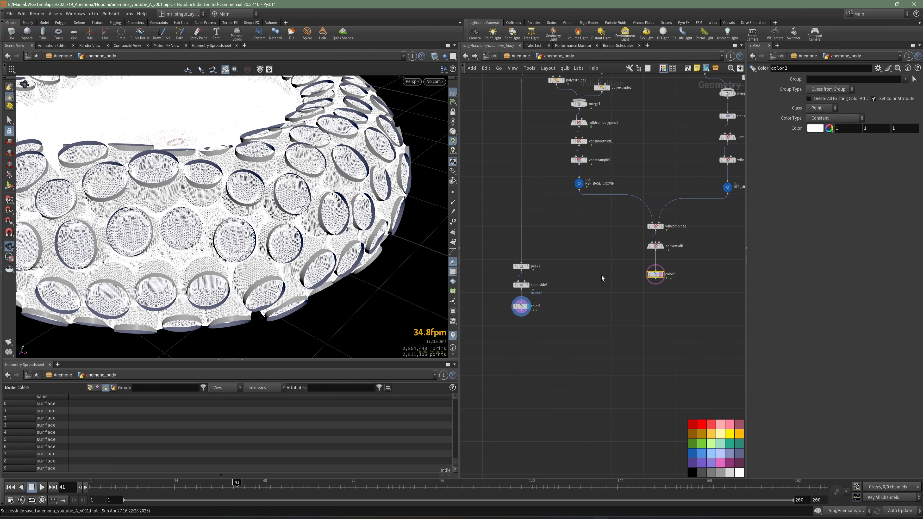
Step: Display the color2 result in the viewport
{"action": "scroll", "coordinate": [535, 303], "scroll_direction": "up", "scroll_amount": 3}
{"action": "left_click", "coordinate": [511, 308]}
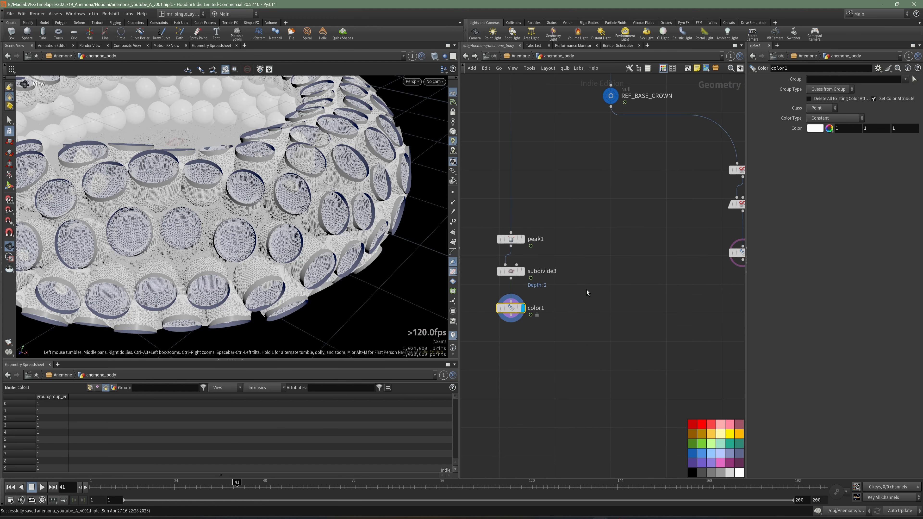
{"action": "middle_click_drag", "start_coordinate": [719, 285], "coordinate": [633, 280]}
{"action": "left_click", "coordinate": [672, 261]}
{"action": "left_click", "coordinate": [671, 233]}
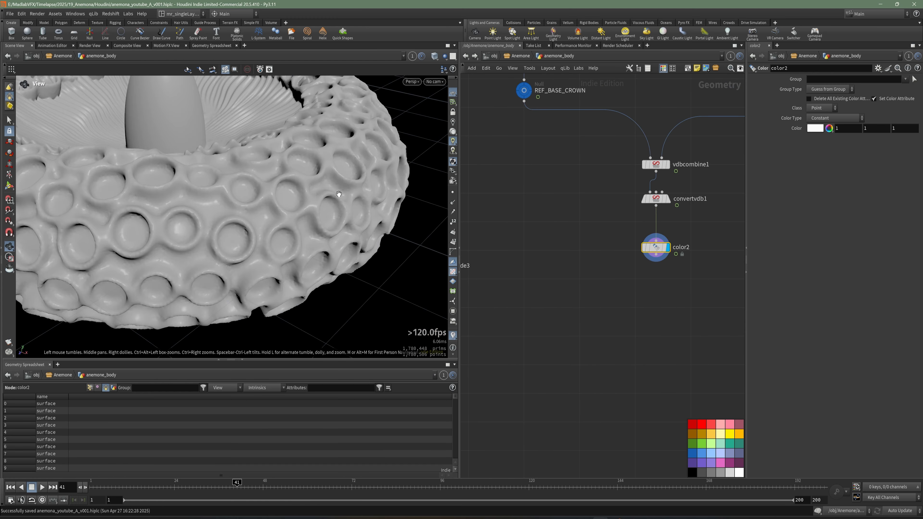
{"action": "left_click_drag", "start_coordinate": [339, 194], "coordinate": [326, 207]}
Step: Set the color of color2 to black and save the scene
{"action": "left_click", "coordinate": [820, 128]}
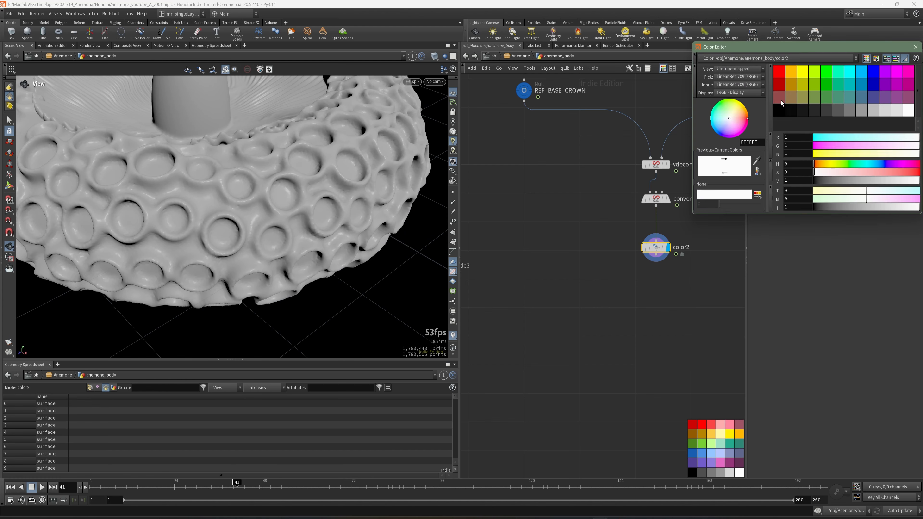
{"action": "left_click", "coordinate": [779, 110]}
{"action": "left_click_drag", "start_coordinate": [910, 48], "coordinate": [913, 59]}
{"action": "left_click", "coordinate": [918, 58]}
{"action": "scroll", "coordinate": [572, 335], "scroll_direction": "down", "scroll_amount": 3}
{"action": "middle_click_drag", "start_coordinate": [562, 324], "coordinate": [605, 301]}
{"action": "key", "text": "ctrl+s"}
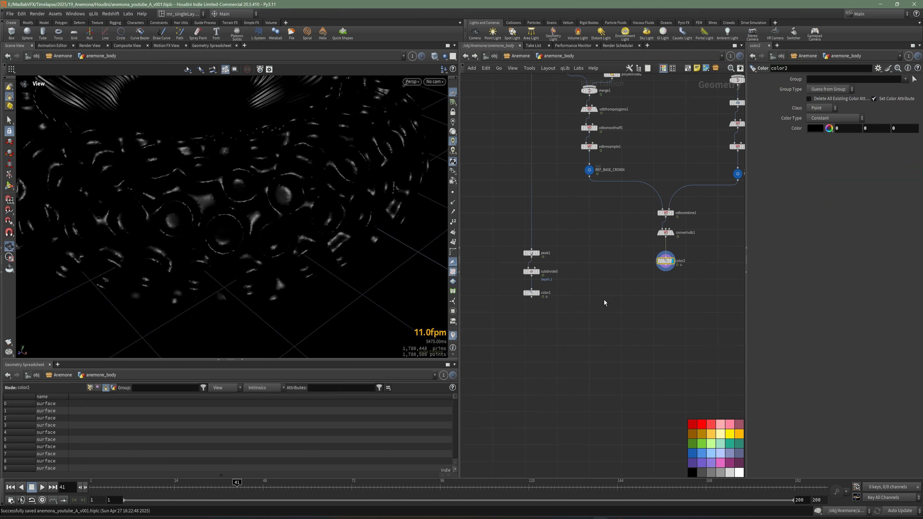
Step: Add an Attribute Transfer node in the empty area below and between color1 and color2
{"action": "scroll", "coordinate": [604, 303], "scroll_direction": "up", "scroll_amount": 3}
{"action": "key", "text": "Tab"}
{"action": "type", "text": "tran"}
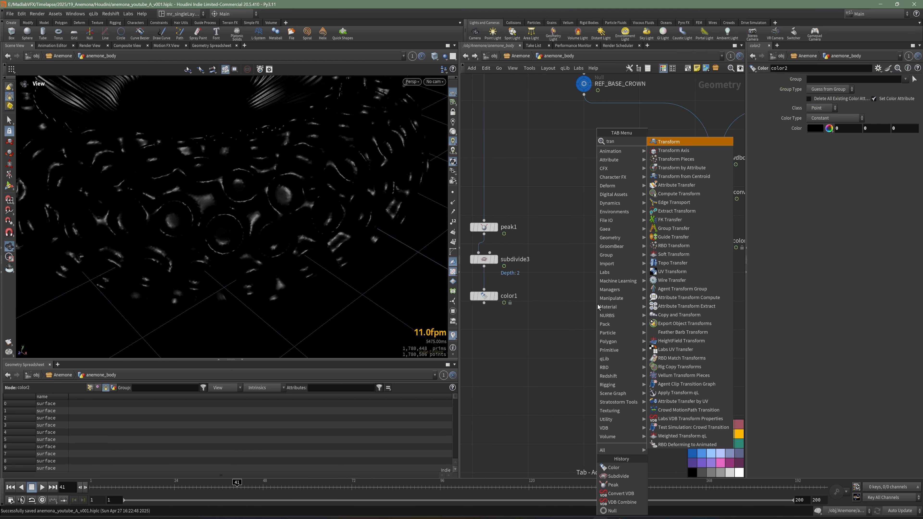
{"action": "left_click", "coordinate": [679, 185]}
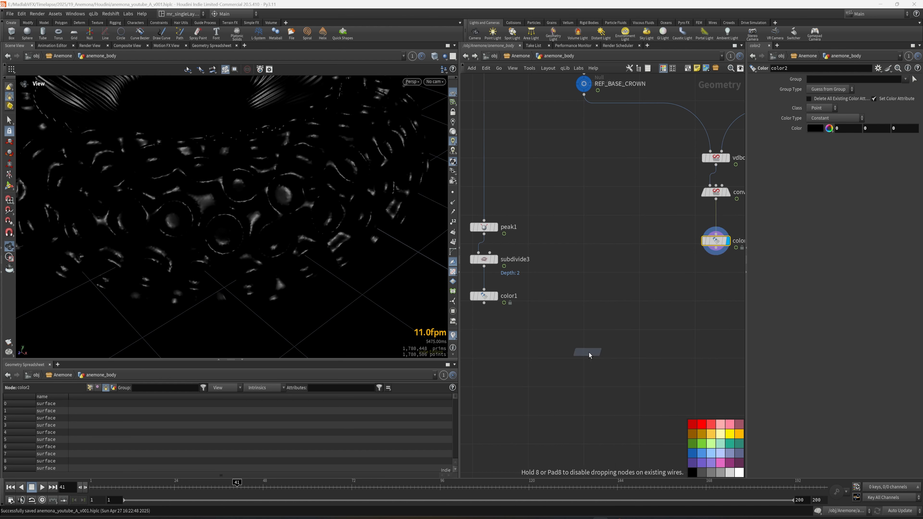
{"action": "left_click", "coordinate": [590, 355]}
Step: Connect color2 to the first input of attribtransfer1 and move the peak1-to-color1 chain slightly up
{"action": "scroll", "coordinate": [664, 344], "scroll_direction": "down", "scroll_amount": 1}
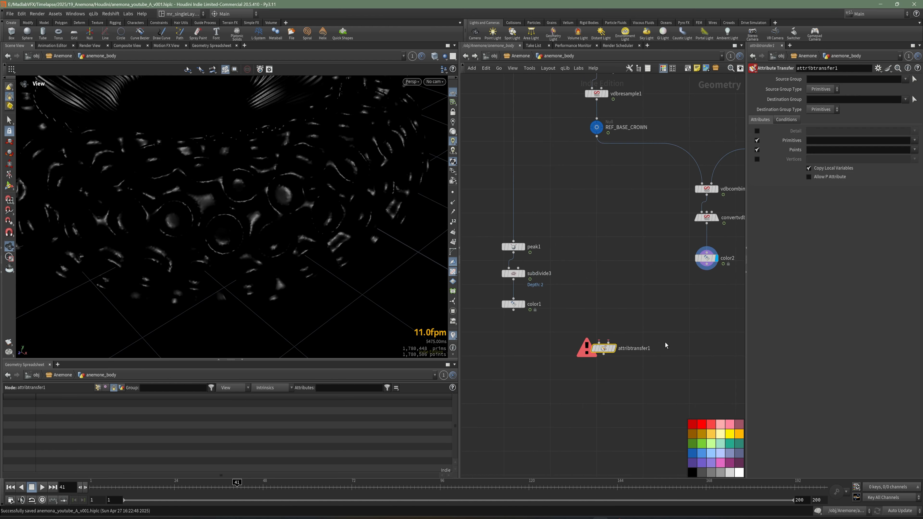
{"action": "middle_click_drag", "start_coordinate": [664, 344], "coordinate": [619, 340]}
{"action": "mouse_move", "coordinate": [559, 346]}
{"action": "left_mouse_down"}
{"action": "mouse_move", "coordinate": [671, 327]}
{"action": "mouse_move", "coordinate": [575, 353]}
{"action": "left_mouse_up"}
{"action": "middle_click_drag", "start_coordinate": [525, 347], "coordinate": [576, 321]}
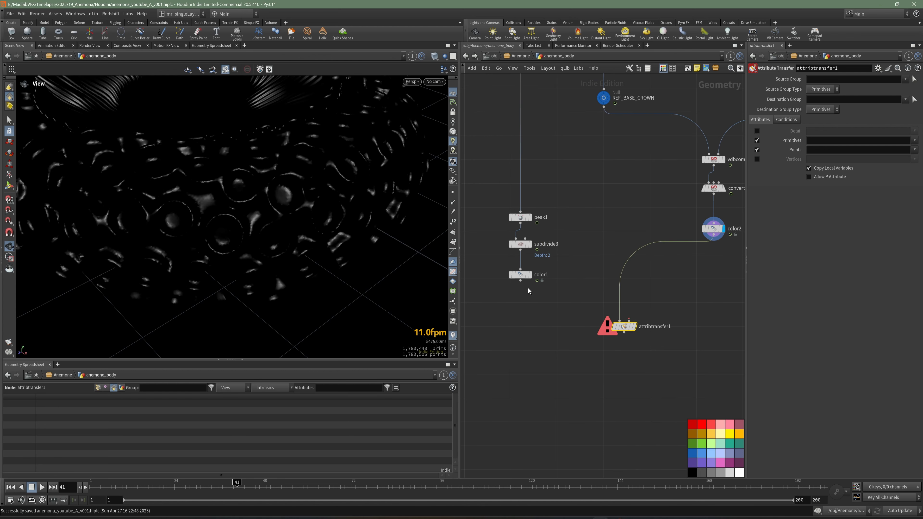
{"action": "left_click_drag", "start_coordinate": [529, 290], "coordinate": [522, 196]}
{"action": "left_click", "coordinate": [546, 243]}
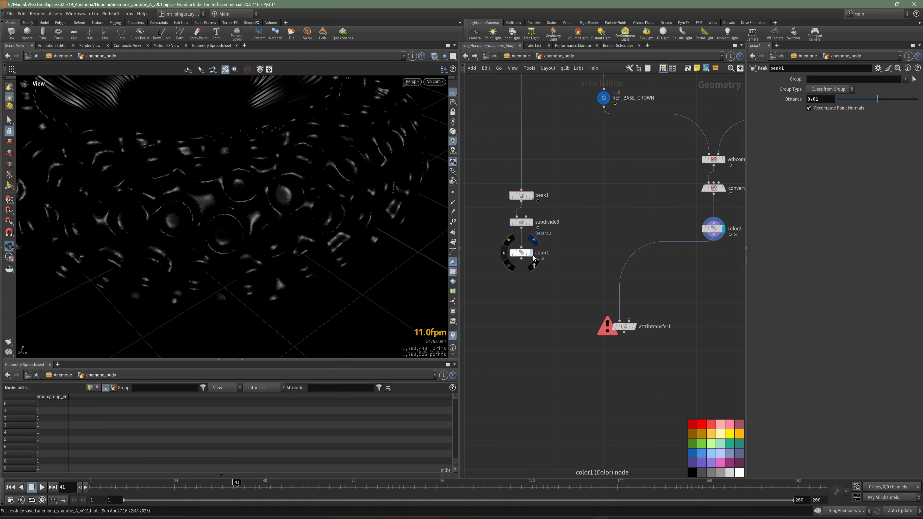
Step: Connect color1 to the second input of attribtransfer1 and display the transfer result
{"action": "left_click", "coordinate": [532, 253]}
{"action": "left_click_drag", "start_coordinate": [280, 222], "coordinate": [255, 232]}
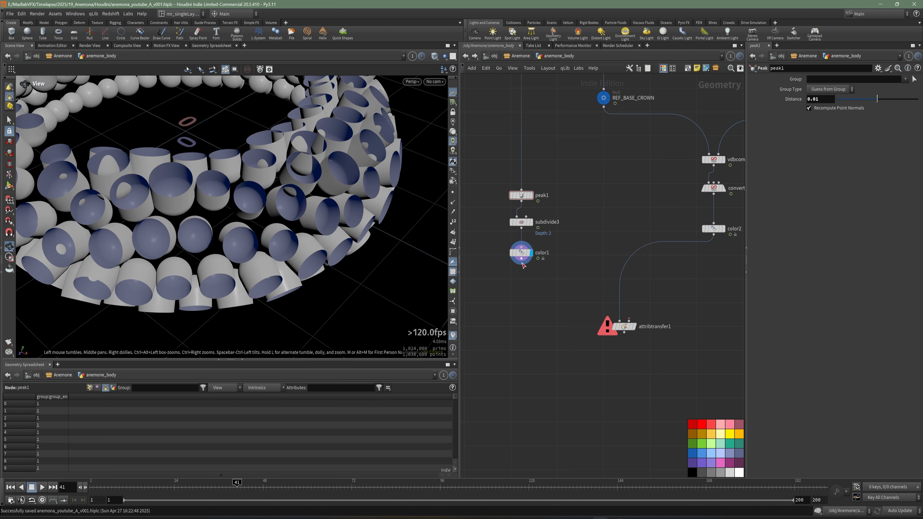
{"action": "scroll", "coordinate": [636, 335], "scroll_direction": "up", "scroll_amount": 3}
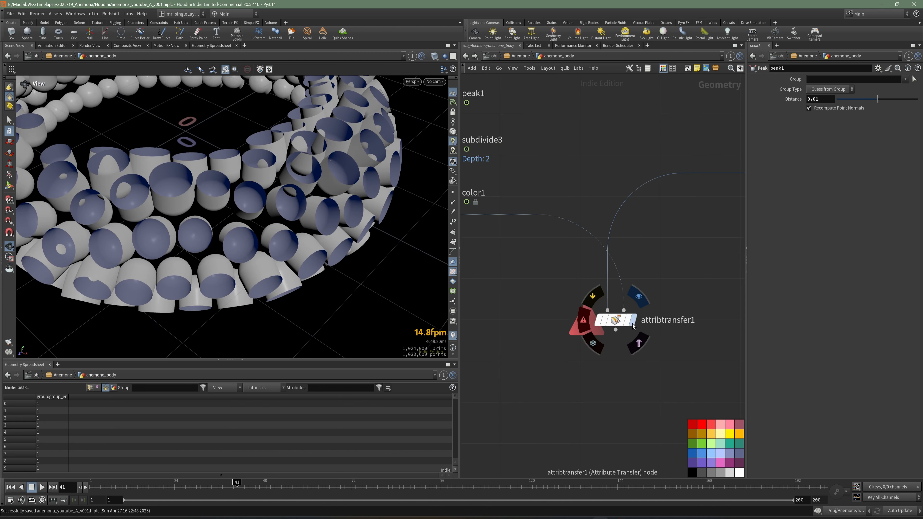
{"action": "left_click", "coordinate": [617, 323]}
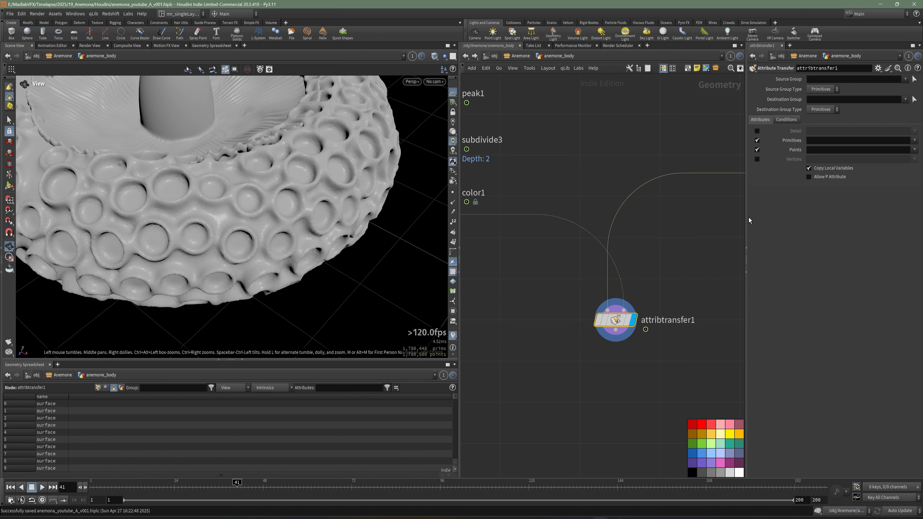
Step: Restrict attribtransfer1 to the Cd point attribute and disable primitive attribute transfer
{"action": "left_click_drag", "start_coordinate": [750, 221], "coordinate": [624, 216]}
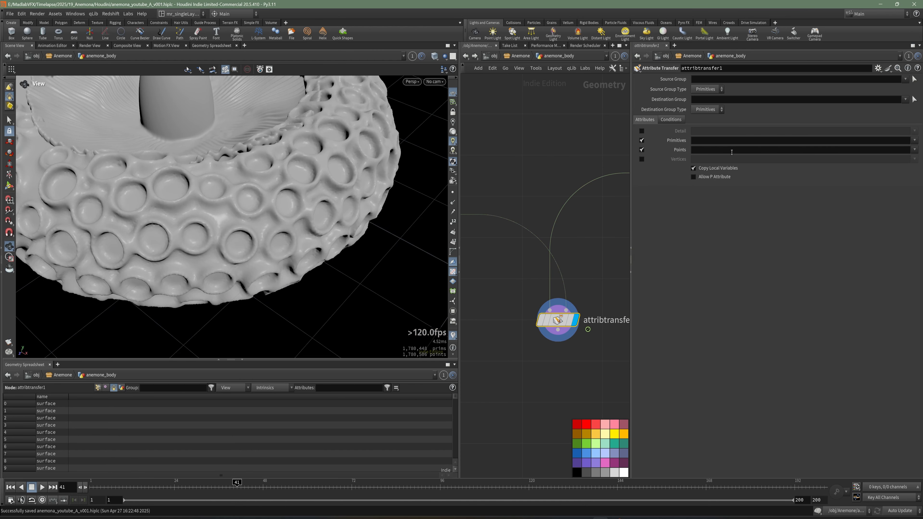
{"action": "left_click", "coordinate": [732, 152]}
{"action": "type", "text": "Cd"}
{"action": "key", "text": "Return"}
{"action": "left_click", "coordinate": [642, 141]}
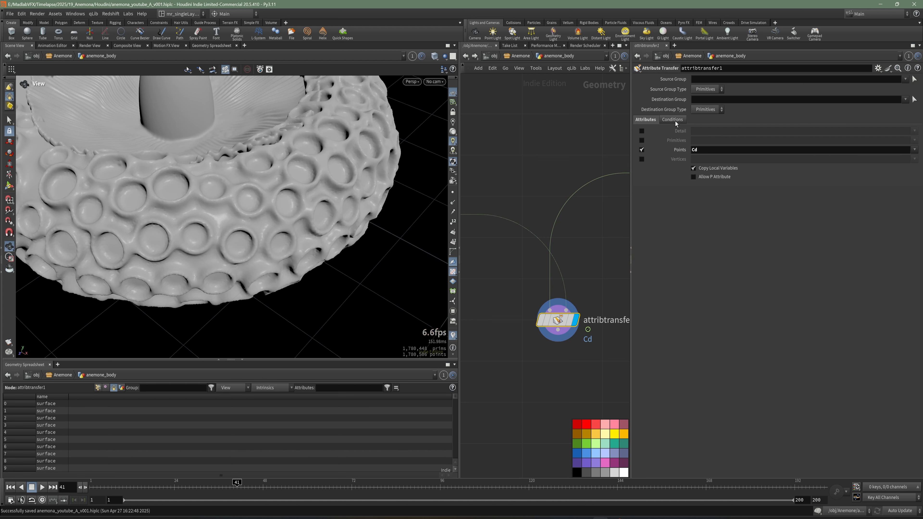
Step: Try a distance threshold of 0.05 and then 0.01 in the conditions of attribtransfer1
{"action": "left_click", "coordinate": [672, 119]}
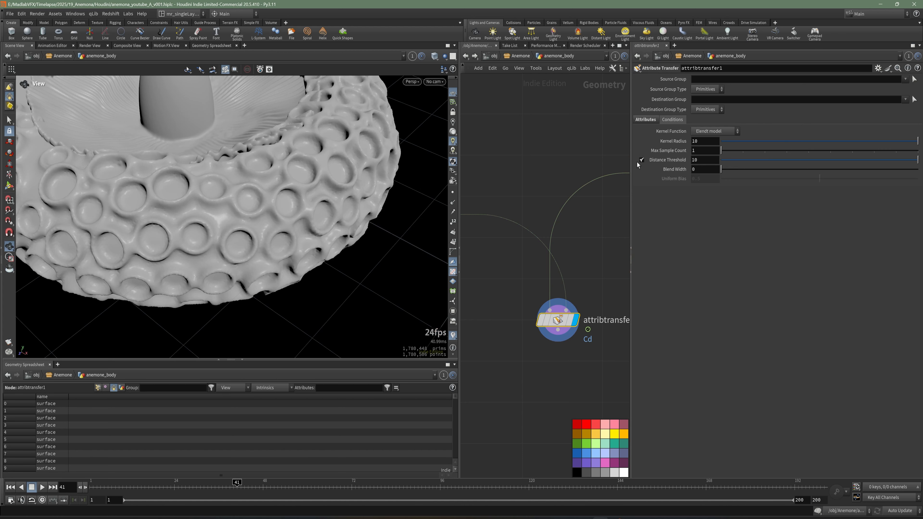
{"action": "left_click_drag", "start_coordinate": [917, 160], "coordinate": [723, 161]}
{"action": "left_click", "coordinate": [715, 162]}
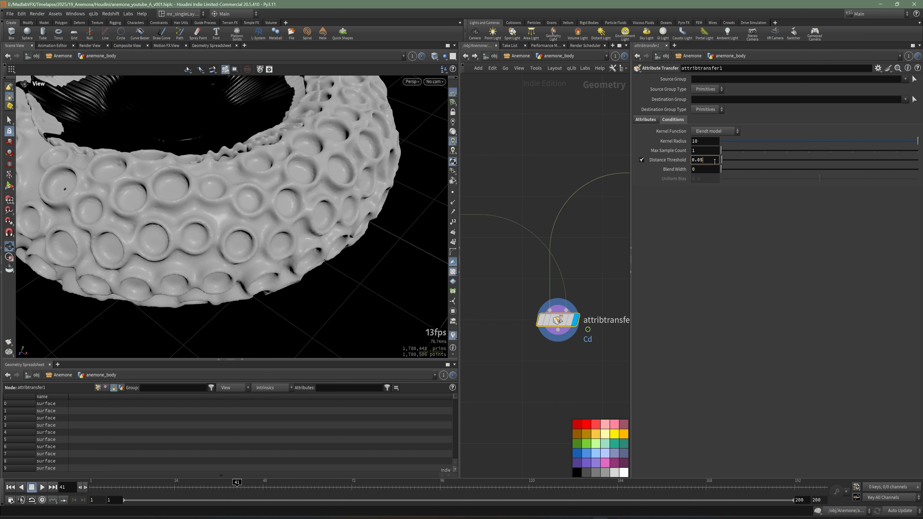
{"action": "type", "text": "1"}
{"action": "key", "text": "Return"}
{"action": "left_click_drag", "start_coordinate": [313, 289], "coordinate": [243, 260]}
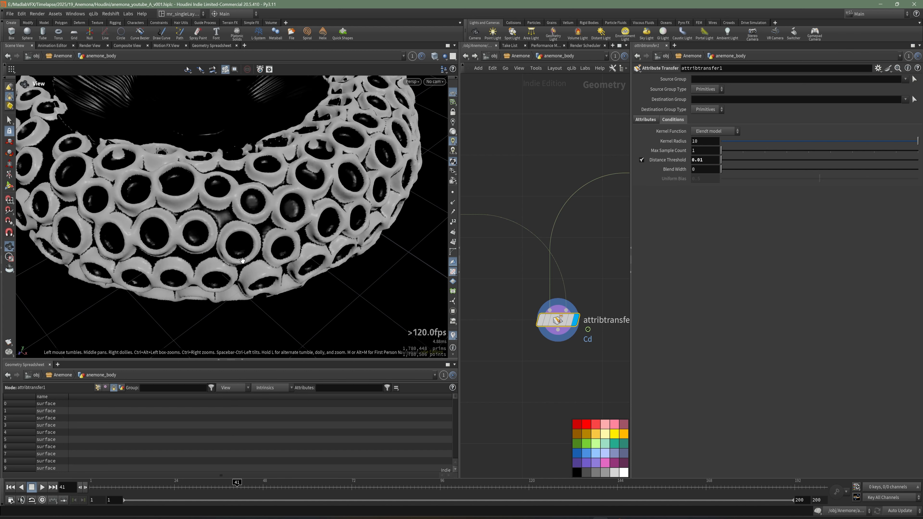
Step: Set the distance threshold of attribtransfer1 to 0.005, inspect the white rings up close, and save the scene
{"action": "left_click", "coordinate": [709, 161]}
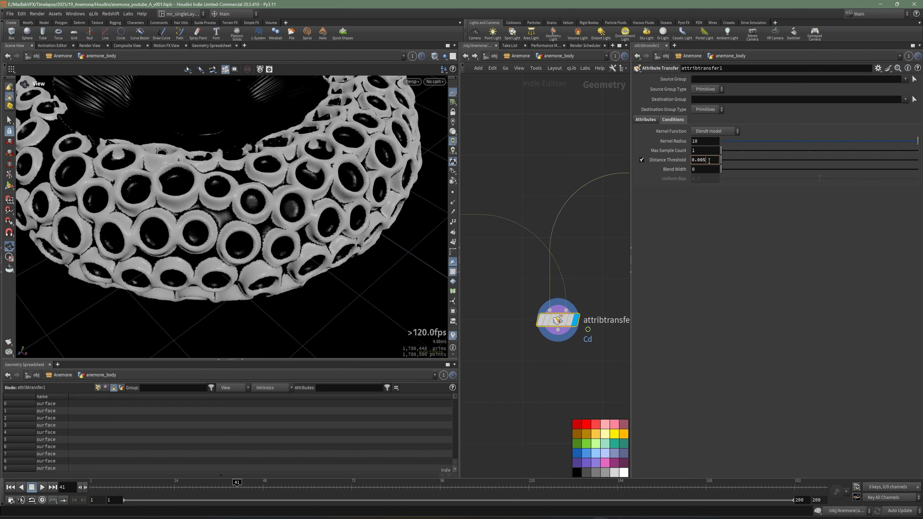
{"action": "key", "text": "Return"}
{"action": "mouse_move", "coordinate": [233, 218]}
{"action": "left_mouse_down"}
{"action": "mouse_move", "coordinate": [252, 174]}
{"action": "mouse_move", "coordinate": [219, 208]}
{"action": "left_mouse_up"}
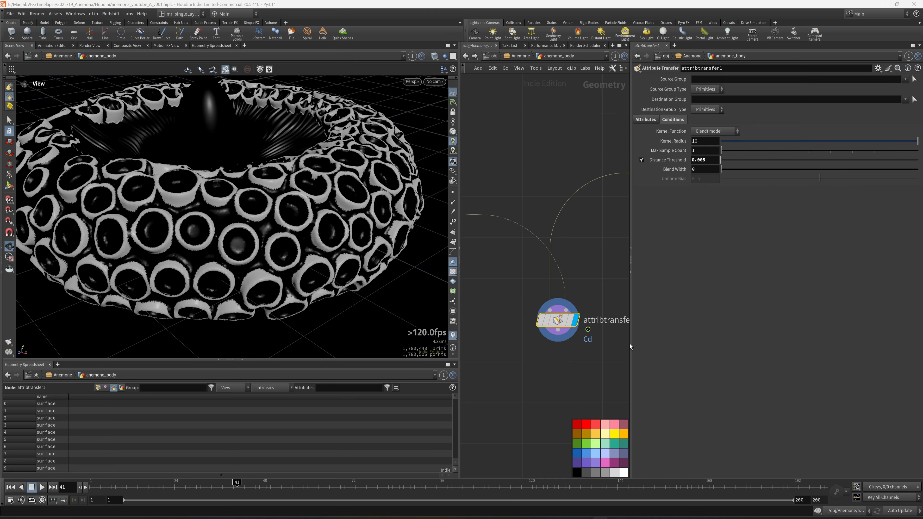
{"action": "middle_click_drag", "start_coordinate": [631, 347], "coordinate": [614, 298]}
{"action": "scroll", "coordinate": [309, 233], "scroll_direction": "up", "scroll_amount": 8}
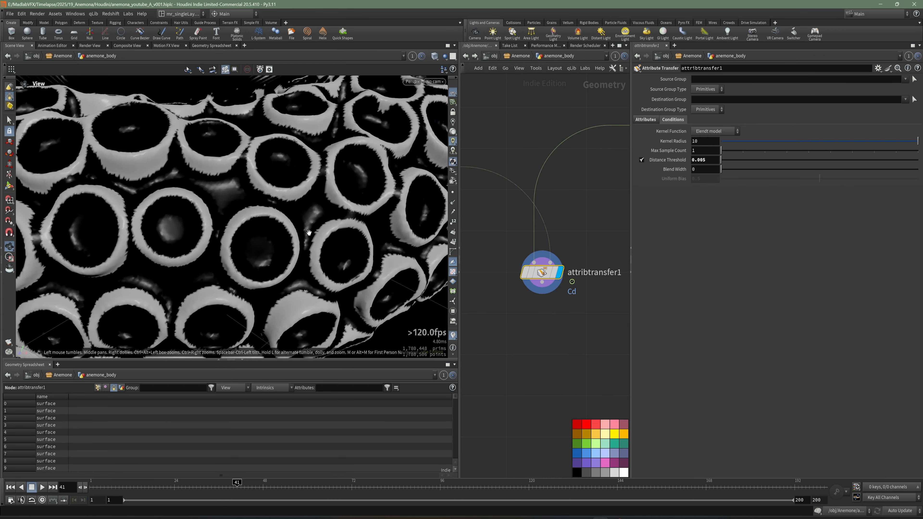
{"action": "left_click_drag", "start_coordinate": [252, 208], "coordinate": [240, 216]}
{"action": "right_click_drag", "start_coordinate": [221, 211], "coordinate": [316, 229]}
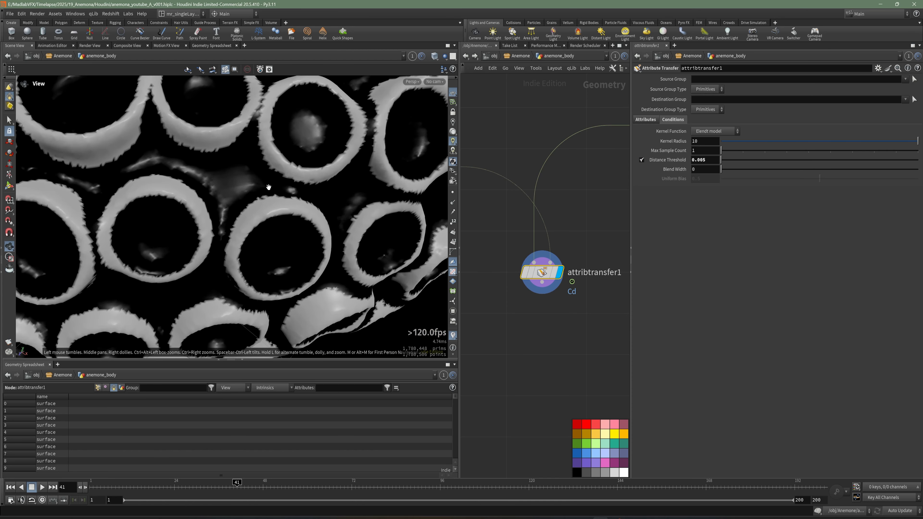
{"action": "left_click_drag", "start_coordinate": [269, 187], "coordinate": [270, 157]}
{"action": "middle_click_drag", "start_coordinate": [566, 315], "coordinate": [558, 292]}
{"action": "key", "text": "ctrl+s"}
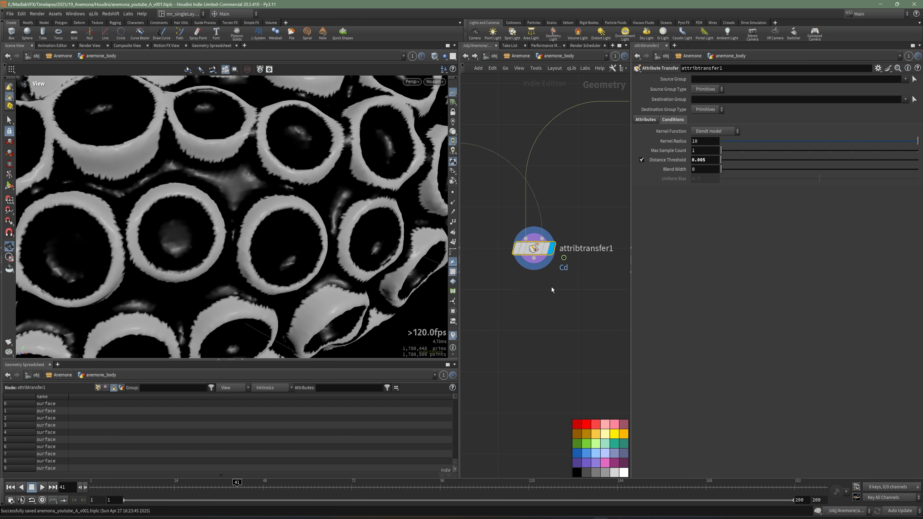
Step: Add an Attribute Blur node directly below attribtransfer1
{"action": "key", "text": "Tab"}
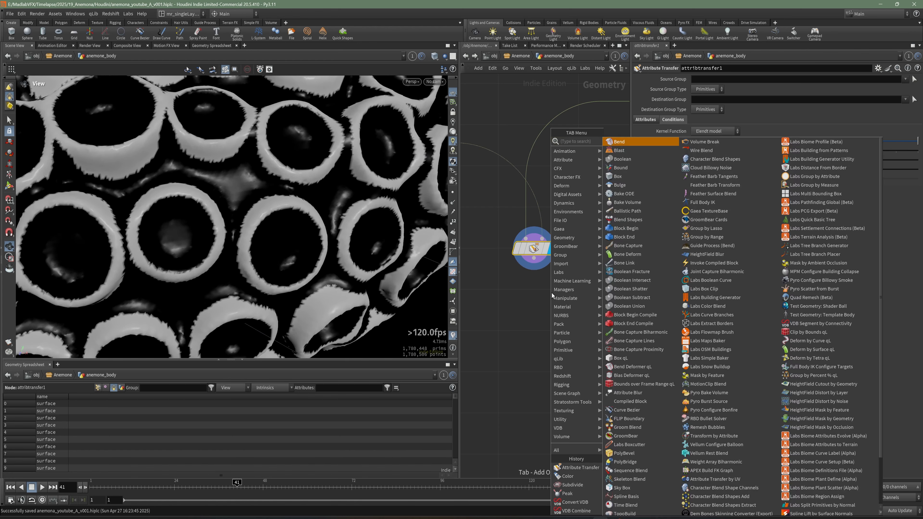
{"action": "key", "text": "Escape"}
{"action": "key", "text": "Tab"}
{"action": "type", "text": "blur"}
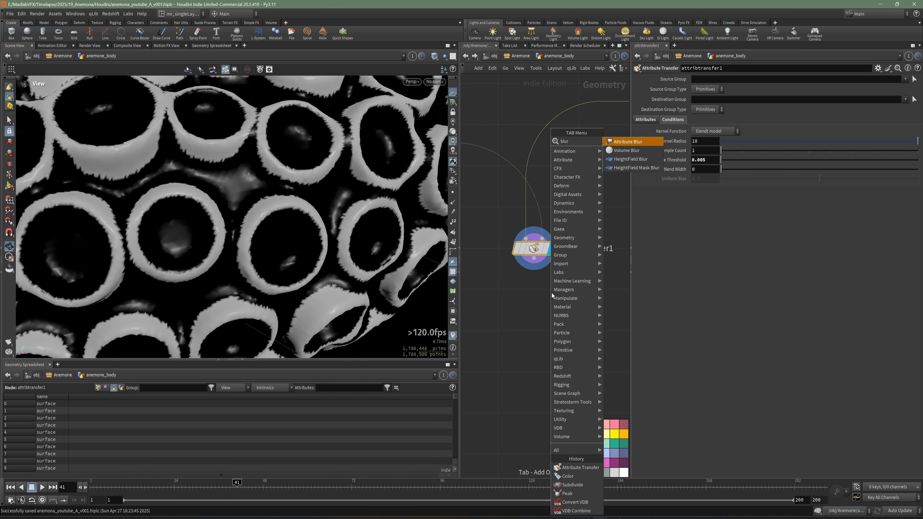
{"action": "left_click", "coordinate": [627, 142]}
{"action": "left_click", "coordinate": [533, 306]}
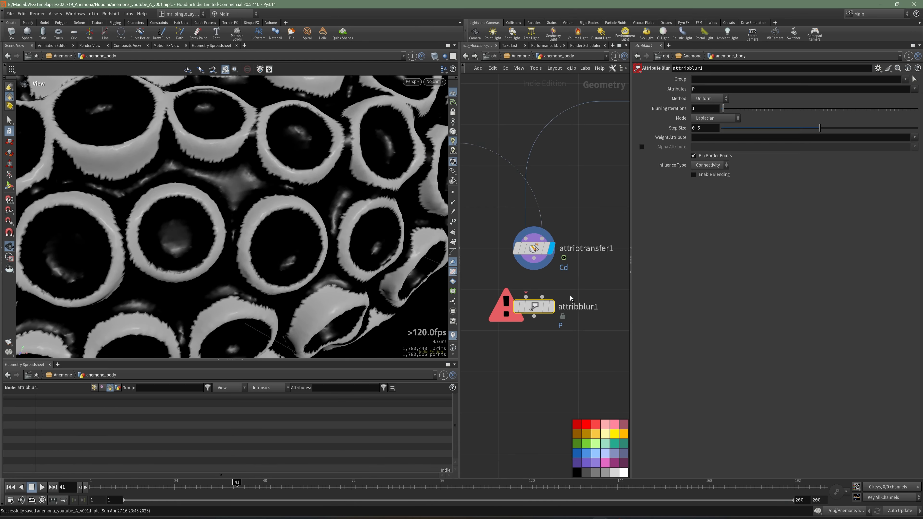
Step: Set the blurred attribute of attribblur1 to Cd, connect attribtransfer1 to its first input, and display it
{"action": "left_click_drag", "start_coordinate": [705, 89], "coordinate": [668, 98]}
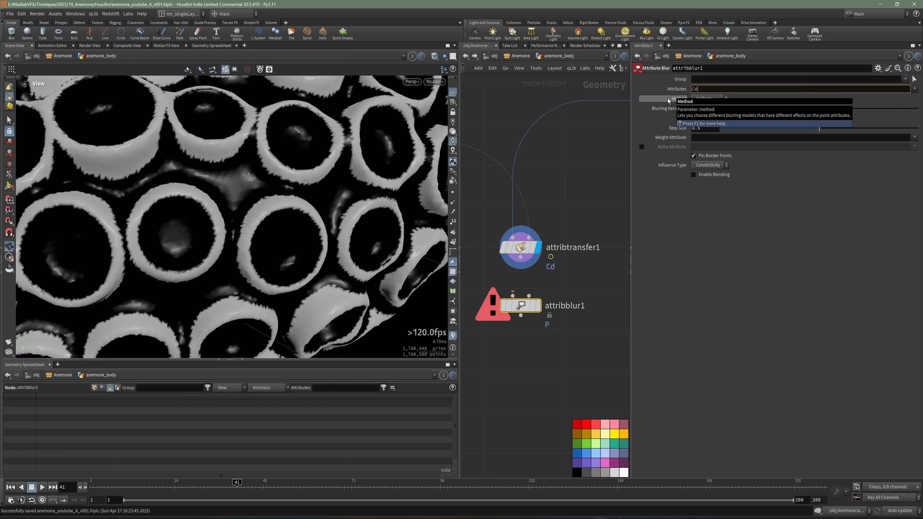
{"action": "type", "text": "Cd"}
{"action": "key", "text": "Return"}
{"action": "left_click_drag", "start_coordinate": [521, 257], "coordinate": [513, 296]}
{"action": "left_click", "coordinate": [538, 307]}
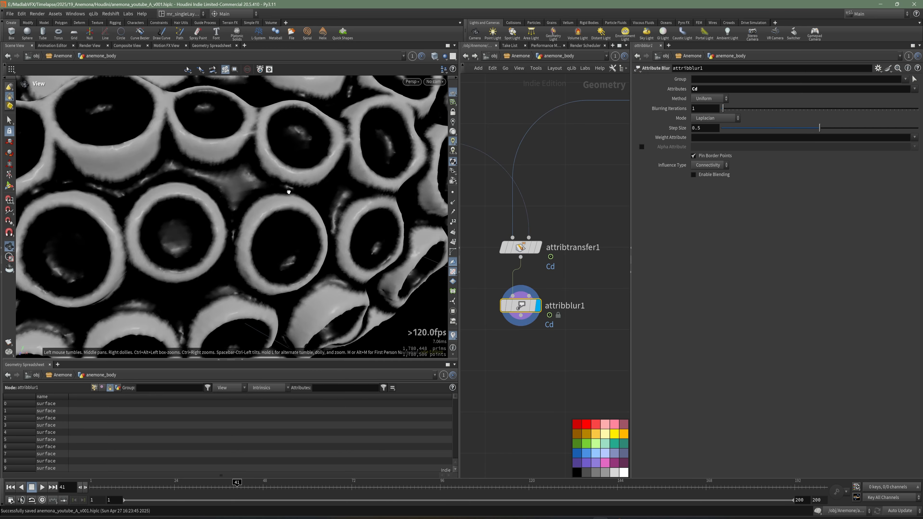
Step: Set the blurring iterations of attribblur1 to 10, check the softened rings on the crown, and save the scene
{"action": "left_click_drag", "start_coordinate": [288, 192], "coordinate": [371, 271]}
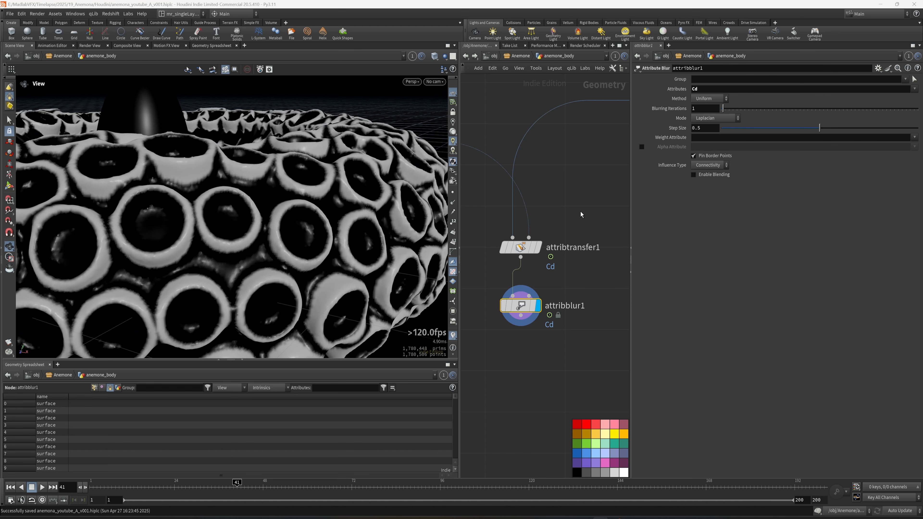
{"action": "middle_click_drag", "start_coordinate": [582, 214], "coordinate": [614, 197]}
{"action": "scroll", "coordinate": [268, 270], "scroll_direction": "up", "scroll_amount": 1}
{"action": "left_click", "coordinate": [704, 110]}
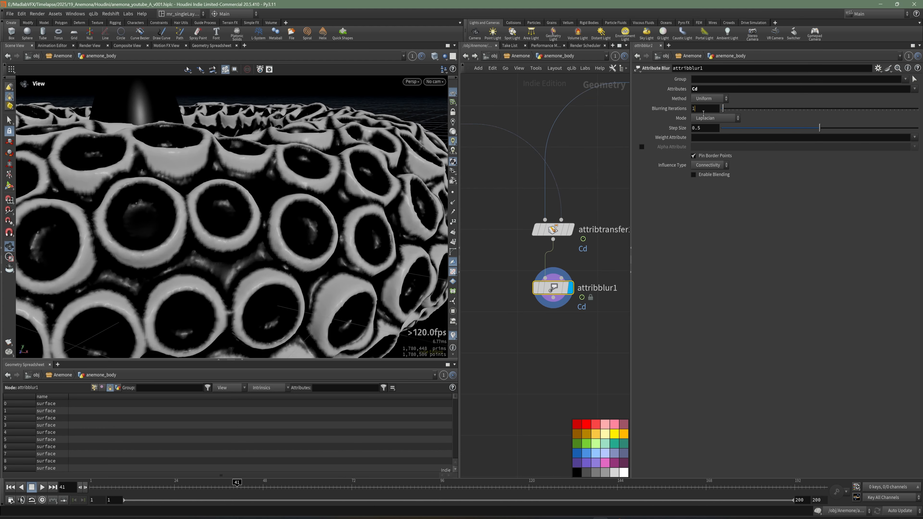
{"action": "type", "text": "0"}
{"action": "key", "text": "Return"}
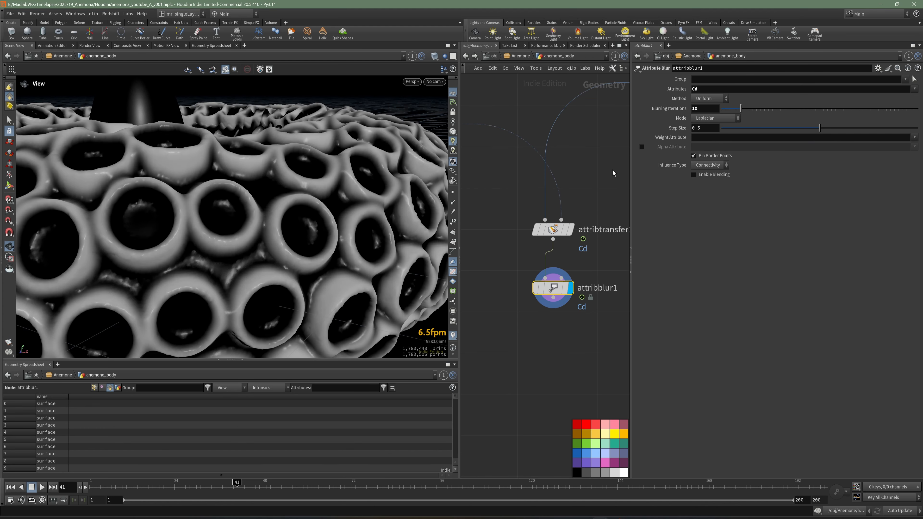
{"action": "left_click", "coordinate": [612, 160]}
{"action": "scroll", "coordinate": [336, 177], "scroll_direction": "down", "scroll_amount": 5}
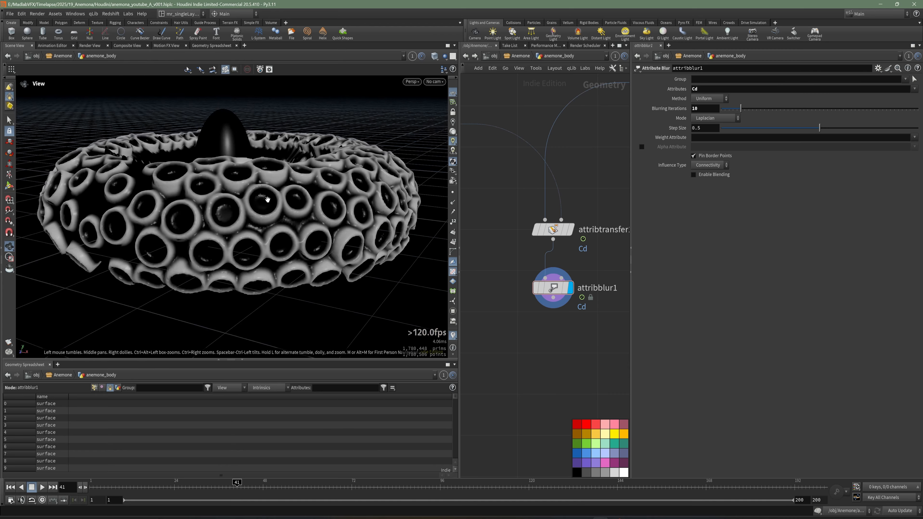
{"action": "left_click_drag", "start_coordinate": [264, 200], "coordinate": [281, 251]}
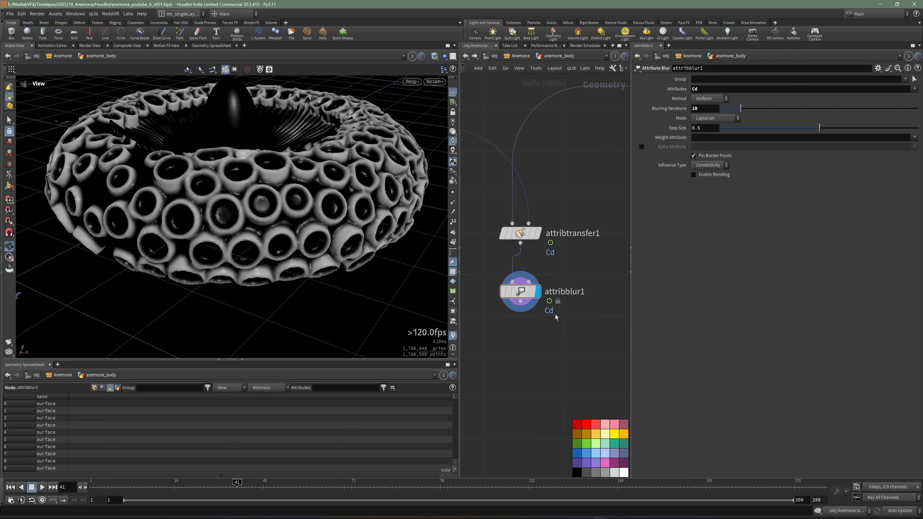
{"action": "key", "text": "ctrl+s"}
Step: Add a Name node below attribblur1, connected and displayed, and save the scene
{"action": "left_click_drag", "start_coordinate": [631, 302], "coordinate": [716, 301]}
{"action": "scroll", "coordinate": [331, 224], "scroll_direction": "up", "scroll_amount": 3}
{"action": "mouse_move", "coordinate": [330, 225]}
{"action": "left_mouse_down"}
{"action": "mouse_move", "coordinate": [315, 233]}
{"action": "mouse_move", "coordinate": [312, 202]}
{"action": "mouse_move", "coordinate": [317, 216]}
{"action": "left_mouse_up"}
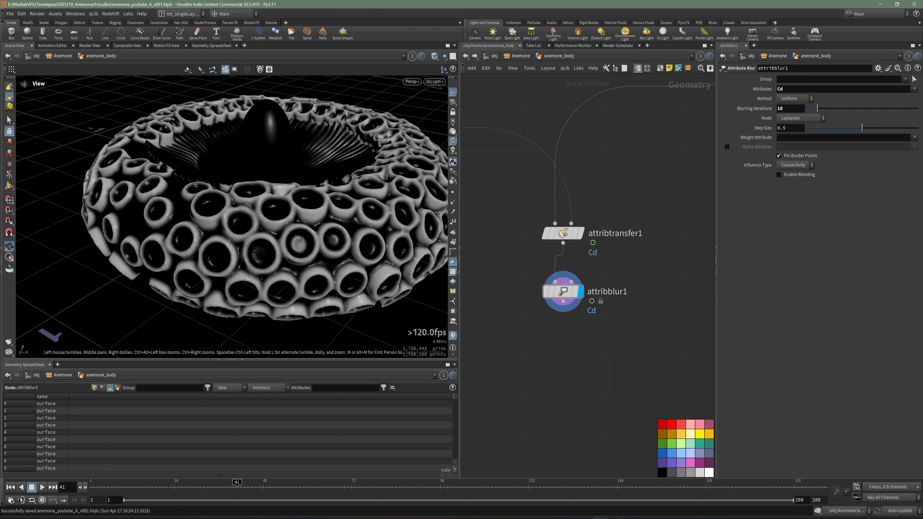
{"action": "scroll", "coordinate": [578, 338], "scroll_direction": "up", "scroll_amount": 1}
{"action": "middle_click_drag", "start_coordinate": [579, 337], "coordinate": [568, 303]}
{"action": "key", "text": "Tab"}
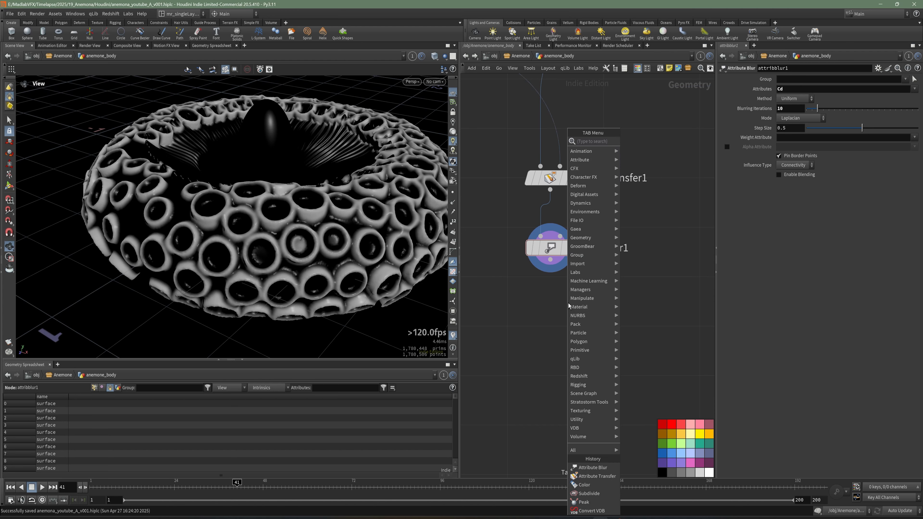
{"action": "type", "text": "name"}
{"action": "left_click", "coordinate": [659, 141]}
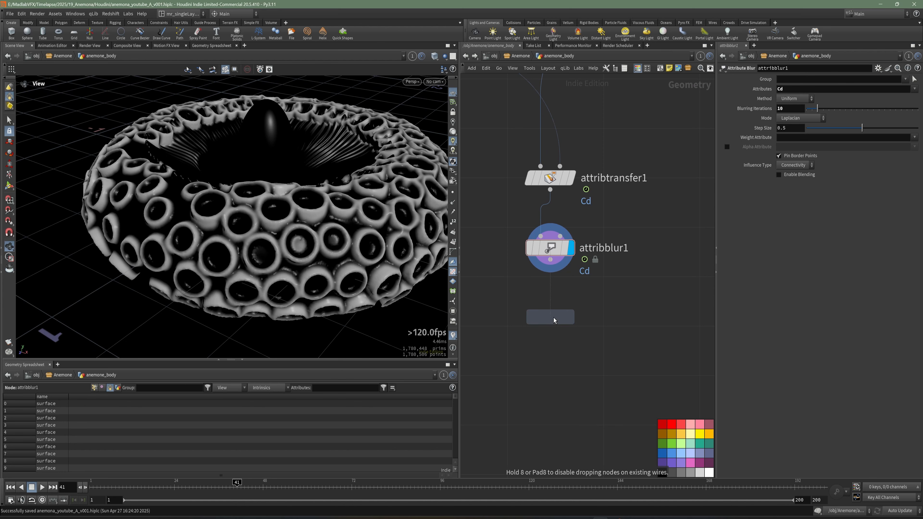
{"action": "left_click", "coordinate": [553, 319]}
{"action": "key", "text": "ctrl+s"}
{"action": "middle_click_drag", "start_coordinate": [624, 293], "coordinate": [619, 296]}
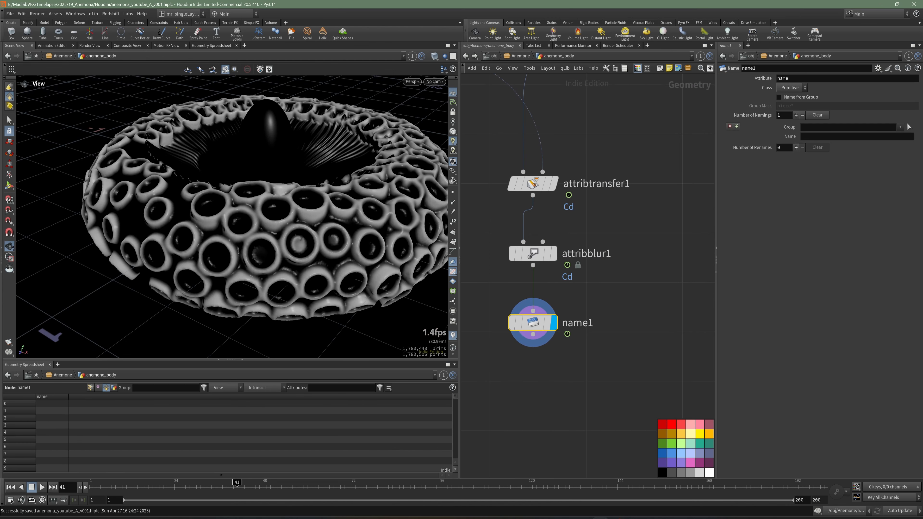
Step: Set the name value of name1 to base_crown and save the scene
{"action": "left_click", "coordinate": [820, 138]}
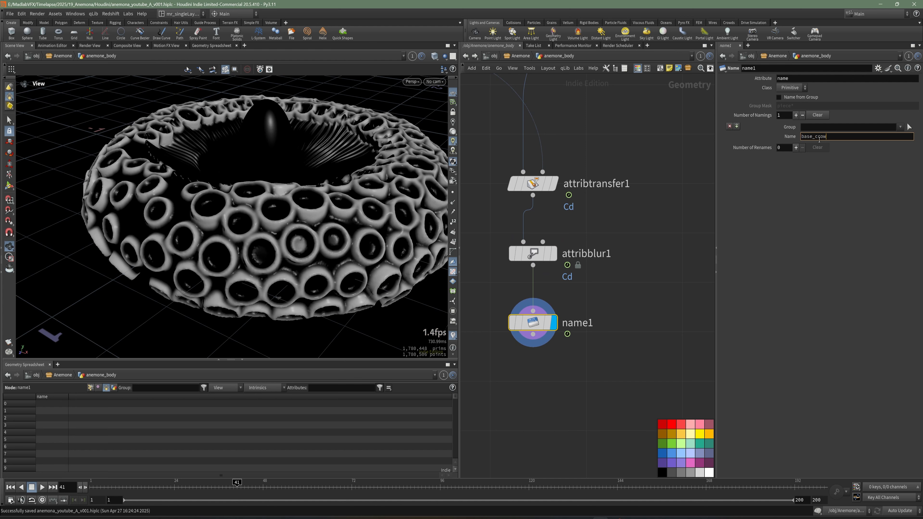
{"action": "left_click", "coordinate": [669, 289]}
{"action": "scroll", "coordinate": [670, 288], "scroll_direction": "down", "scroll_amount": 6}
{"action": "middle_click_drag", "start_coordinate": [670, 289], "coordinate": [633, 327]}
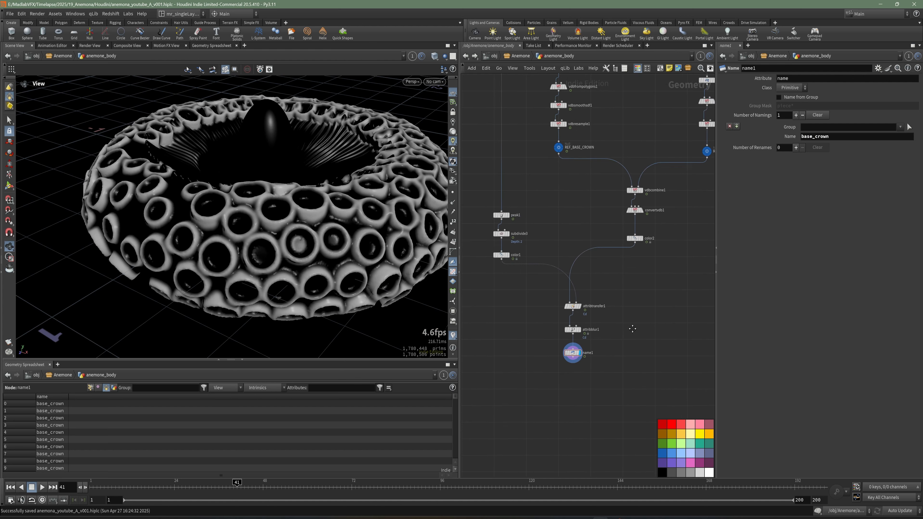
{"action": "scroll", "coordinate": [601, 355], "scroll_direction": "up", "scroll_amount": 5}
{"action": "middle_click_drag", "start_coordinate": [599, 354], "coordinate": [613, 313]}
{"action": "scroll", "coordinate": [599, 318], "scroll_direction": "down", "scroll_amount": 1}
{"action": "key", "text": "ctrl+s"}
Step: Add a Null node connected below name1 and rename it REF_CROWN
{"action": "key", "text": "Tab"}
{"action": "type", "text": "null"}
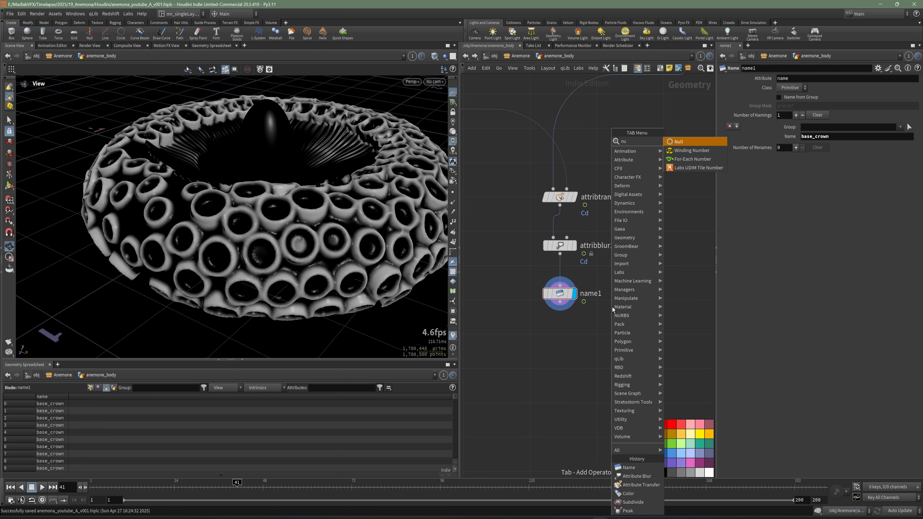
{"action": "left_click", "coordinate": [694, 143]}
{"action": "left_click", "coordinate": [564, 332]}
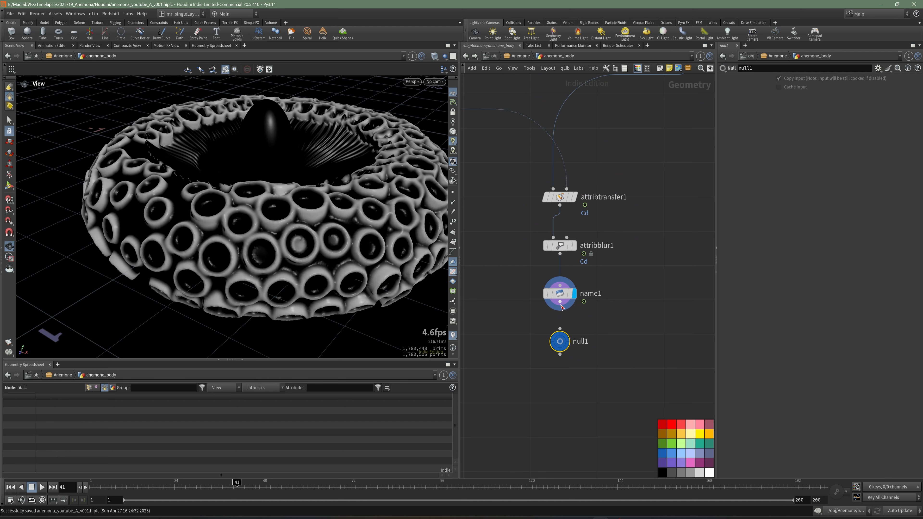
{"action": "key", "text": "F2"}
{"action": "type", "text": "RF"}
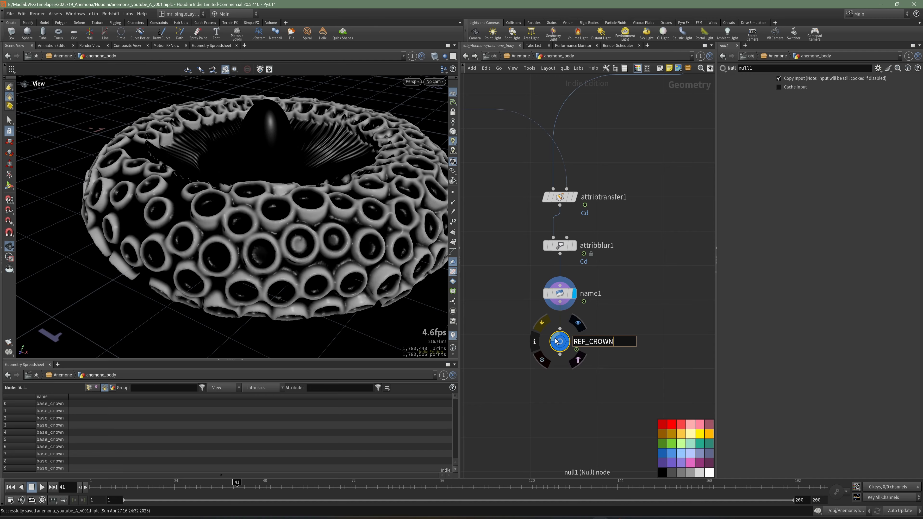
{"action": "key", "text": "Return"}
Step: Examine the crown from several perspective angles and check its width and proportions in the front view
{"action": "left_click_drag", "start_coordinate": [255, 196], "coordinate": [290, 243]}
{"action": "left_click_drag", "start_coordinate": [307, 252], "coordinate": [348, 196]}
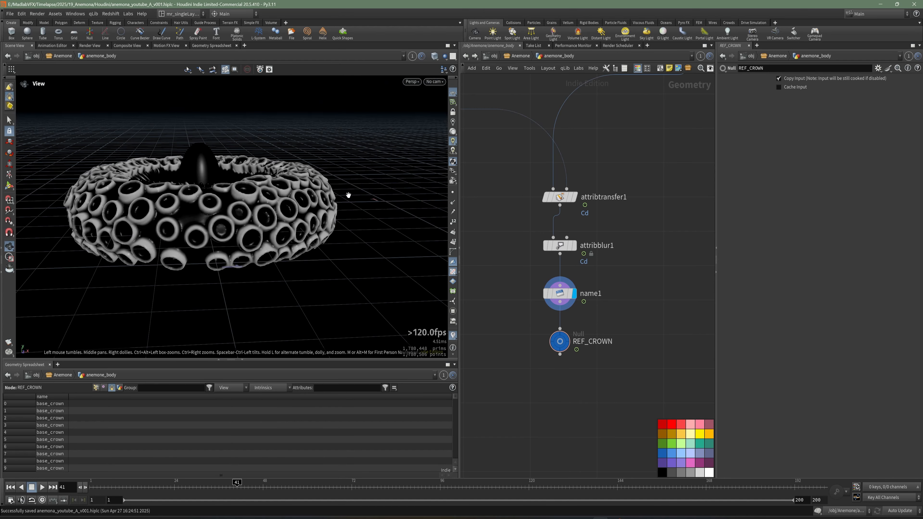
{"action": "scroll", "coordinate": [271, 223], "scroll_direction": "down", "scroll_amount": 2}
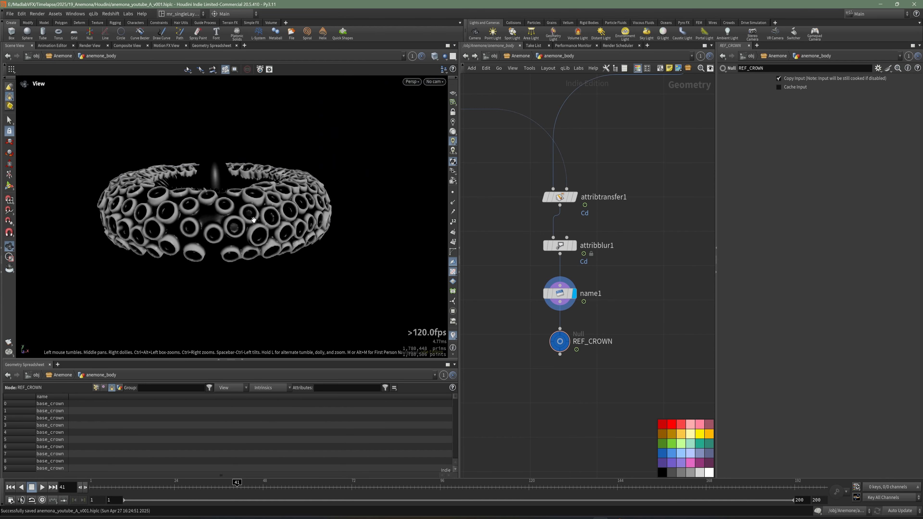
{"action": "left_click_drag", "start_coordinate": [271, 223], "coordinate": [182, 190]}
{"action": "left_click", "coordinate": [453, 93]}
{"action": "scroll", "coordinate": [377, 160], "scroll_direction": "down", "scroll_amount": 2}
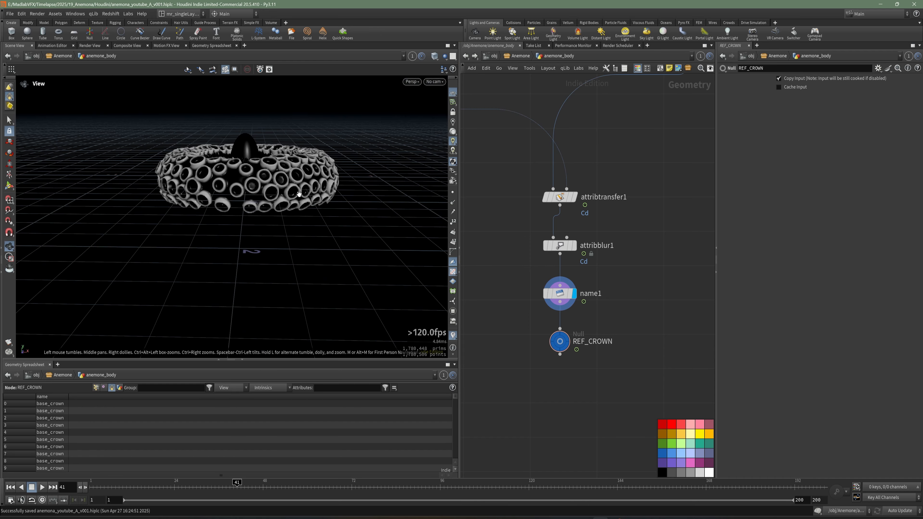
{"action": "left_click_drag", "start_coordinate": [319, 300], "coordinate": [301, 260]}
{"action": "key", "text": "space+1"}
{"action": "key", "text": "space+2"}
{"action": "key", "text": "space+3"}
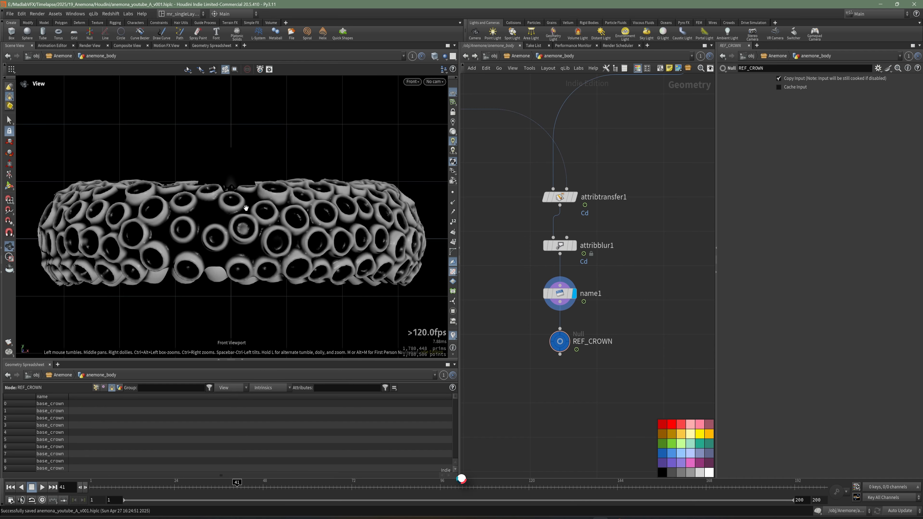
{"action": "right_click_drag", "start_coordinate": [245, 208], "coordinate": [205, 243]}
{"action": "middle_click_drag", "start_coordinate": [204, 243], "coordinate": [220, 180]}
{"action": "right_click_drag", "start_coordinate": [220, 180], "coordinate": [247, 236]}
{"action": "middle_click_drag", "start_coordinate": [247, 235], "coordinate": [297, 214]}
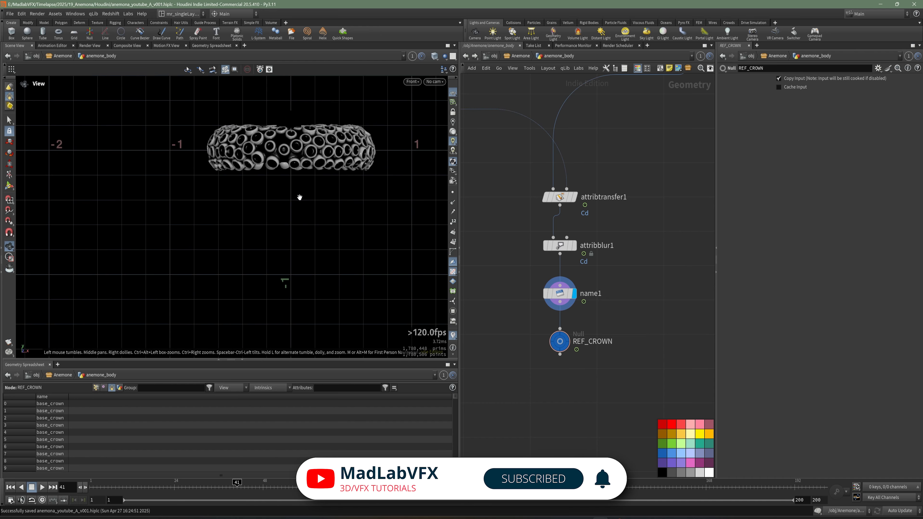
{"action": "middle_click_drag", "start_coordinate": [296, 214], "coordinate": [249, 208]}
{"action": "right_click_drag", "start_coordinate": [248, 209], "coordinate": [294, 200]}
{"action": "middle_click_drag", "start_coordinate": [295, 200], "coordinate": [285, 201]}
Step: Add a polygon Tube node in the empty area beside the crown network and display it
{"action": "middle_click_drag", "start_coordinate": [610, 322], "coordinate": [559, 292]}
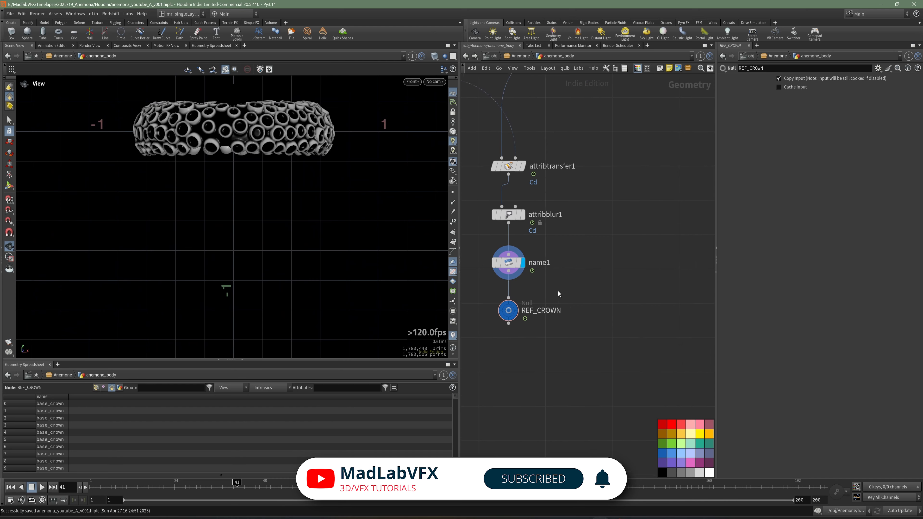
{"action": "scroll", "coordinate": [582, 295], "scroll_direction": "down", "scroll_amount": 5}
{"action": "key", "text": "Tab"}
{"action": "type", "text": "tube"}
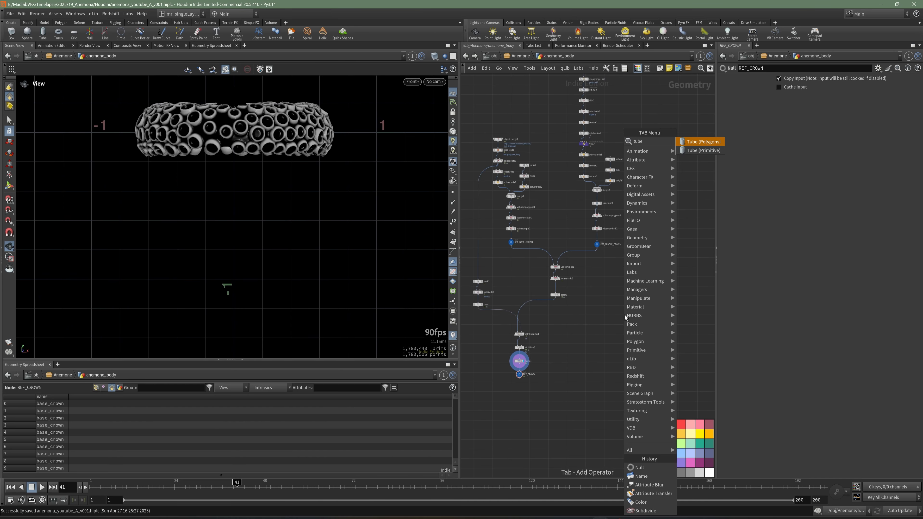
{"action": "key", "text": "Return"}
{"action": "left_click", "coordinate": [656, 268]}
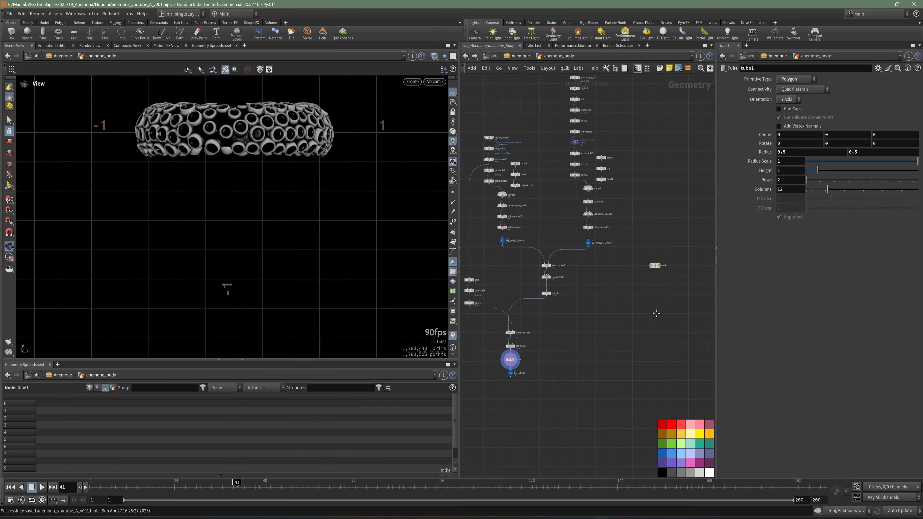
{"action": "middle_click_drag", "start_coordinate": [656, 313], "coordinate": [654, 313]}
{"action": "left_click_drag", "start_coordinate": [656, 266], "coordinate": [668, 239]}
{"action": "middle_click_drag", "start_coordinate": [648, 328], "coordinate": [579, 342]}
{"action": "scroll", "coordinate": [608, 248], "scroll_direction": "up", "scroll_amount": 2}
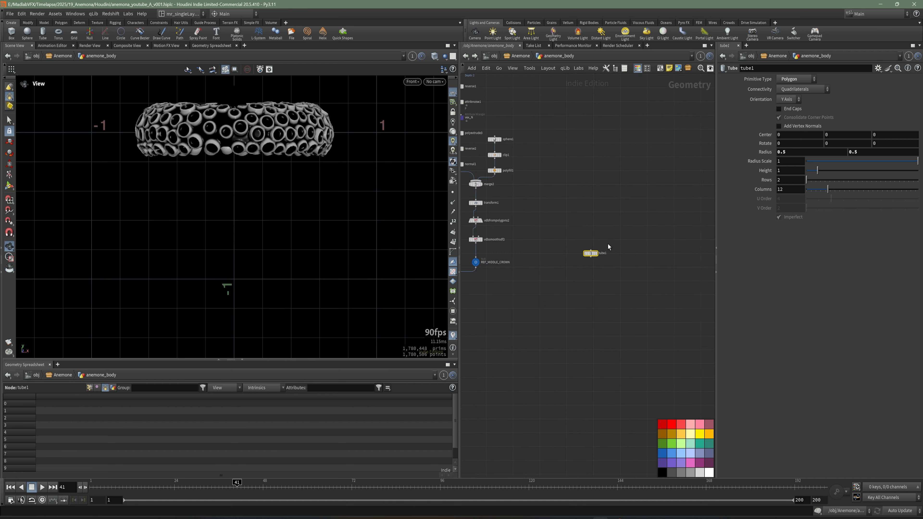
{"action": "scroll", "coordinate": [608, 245], "scroll_direction": "up", "scroll_amount": 5}
{"action": "left_click", "coordinate": [581, 275]}
{"action": "left_click_drag", "start_coordinate": [567, 275], "coordinate": [594, 238]}
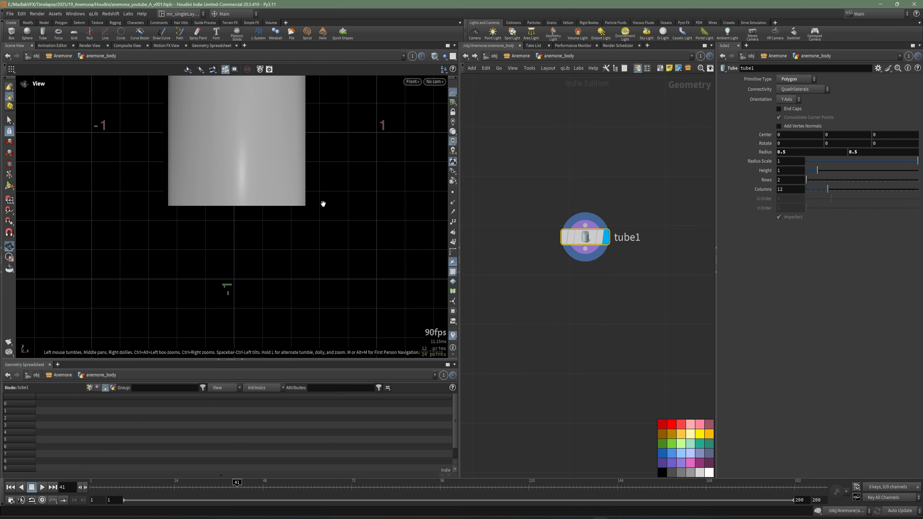
Step: Set the radii of tube1 to 0.52 and 0.69 and its height to 1.63
{"action": "right_click_drag", "start_coordinate": [324, 204], "coordinate": [255, 247]}
{"action": "middle_click_drag", "start_coordinate": [256, 247], "coordinate": [263, 272]}
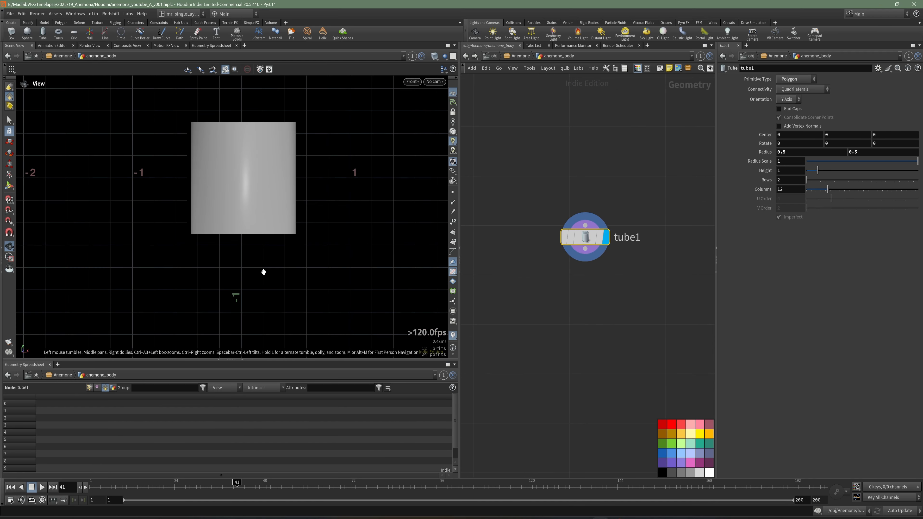
{"action": "left_click", "coordinate": [794, 155]}
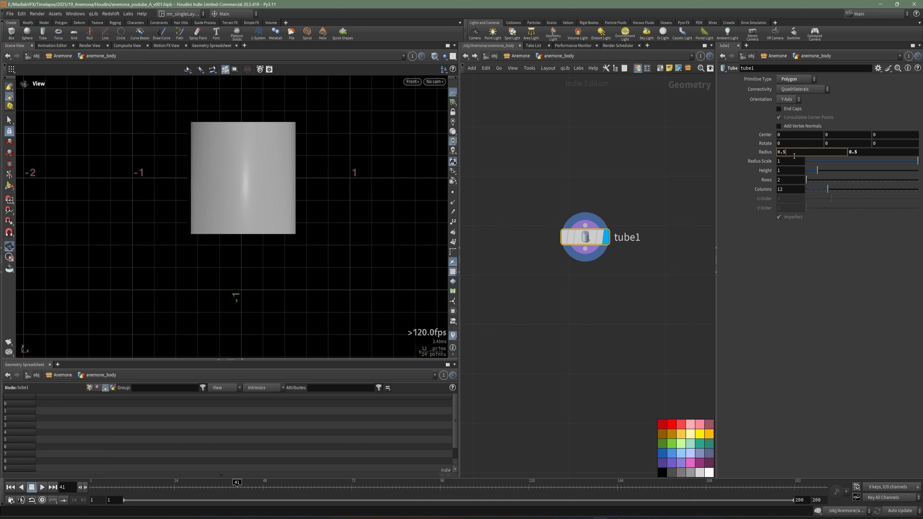
{"action": "type", "text": "2"}
{"action": "key", "text": "Return"}
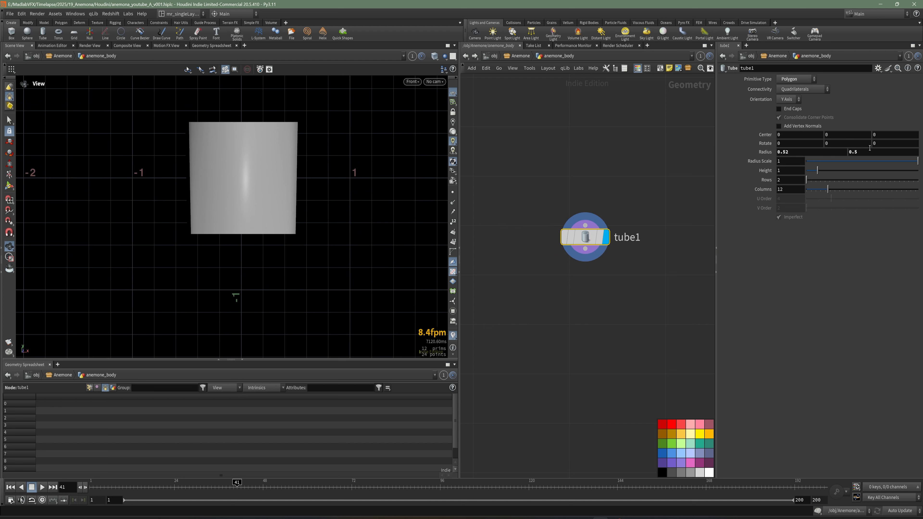
{"action": "left_click", "coordinate": [875, 153]}
{"action": "key", "text": "Return"}
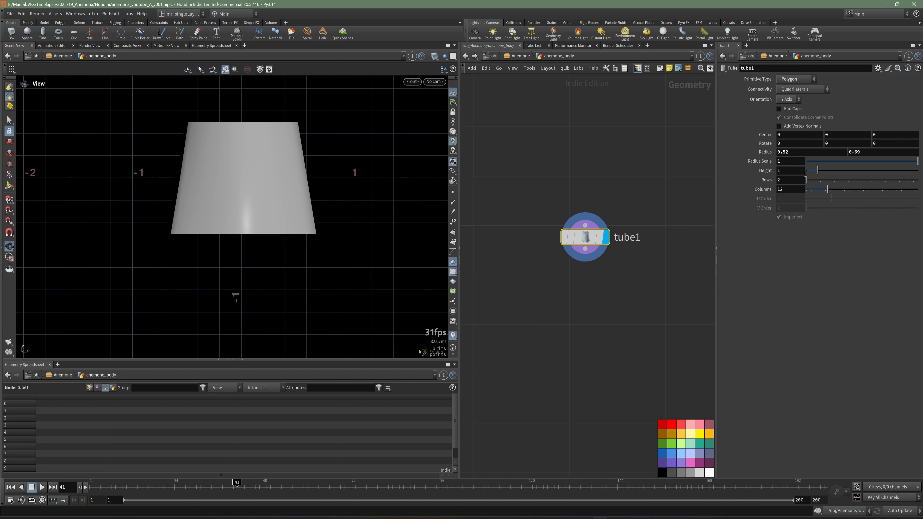
{"action": "left_click_drag", "start_coordinate": [790, 171], "coordinate": [758, 174]}
{"action": "type", "text": "1"}
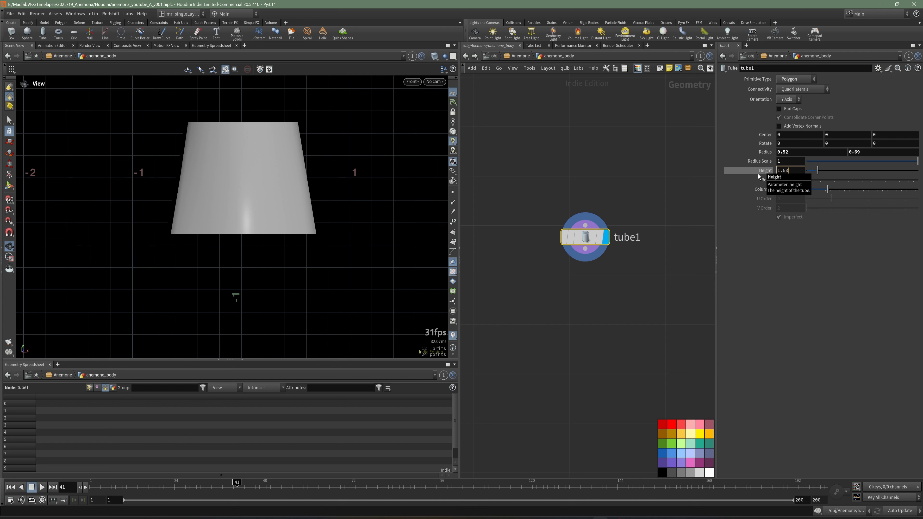
{"action": "key", "text": "Return"}
Step: Set the divisions of tube1 to 25 rows and 50 columns
{"action": "key", "text": "Tab"}
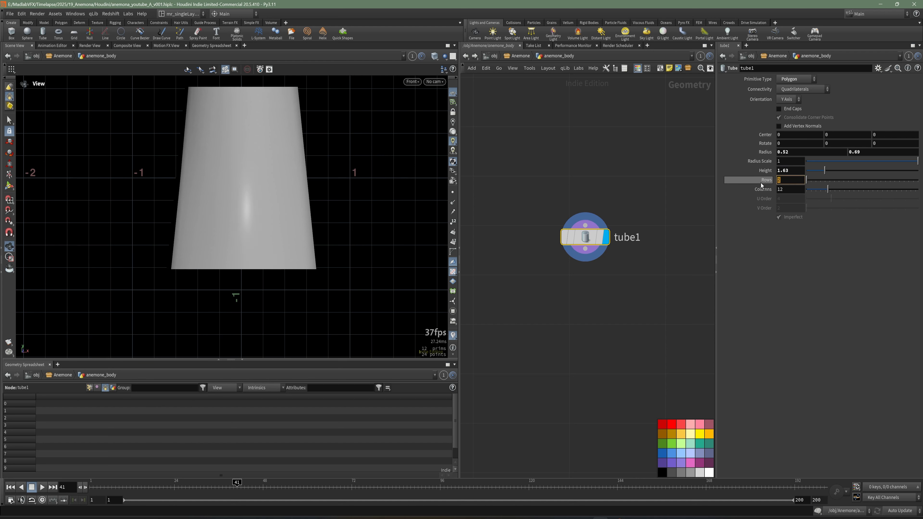
{"action": "type", "text": "25"}
{"action": "key", "text": "Return"}
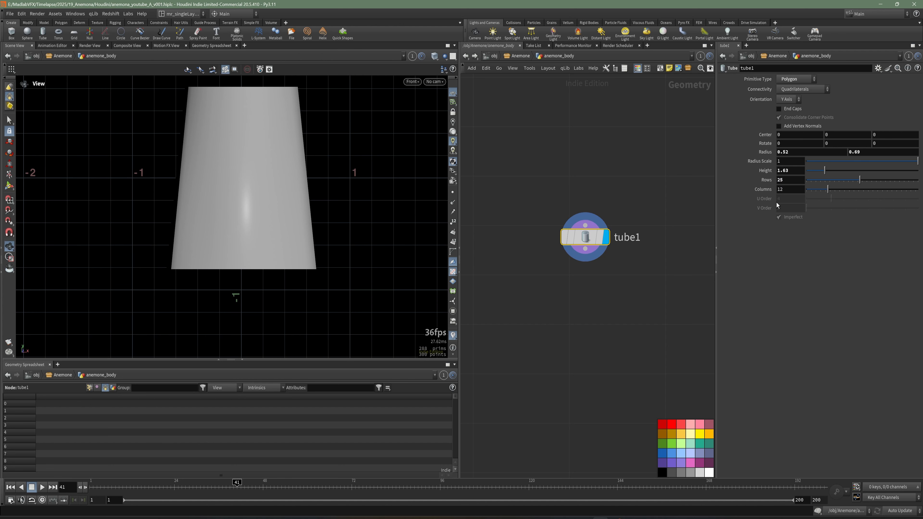
{"action": "type", "text": "50"}
{"action": "key", "text": "Return"}
{"action": "scroll", "coordinate": [641, 325], "scroll_direction": "down", "scroll_amount": 3}
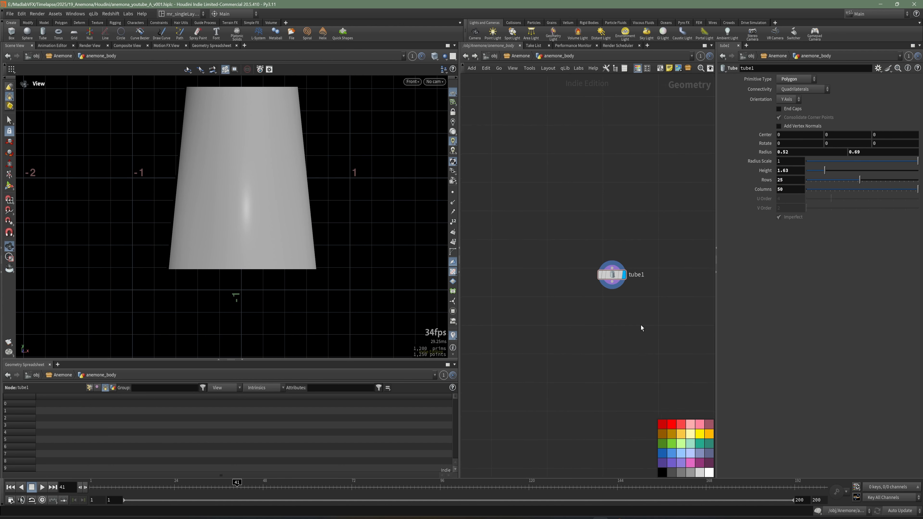
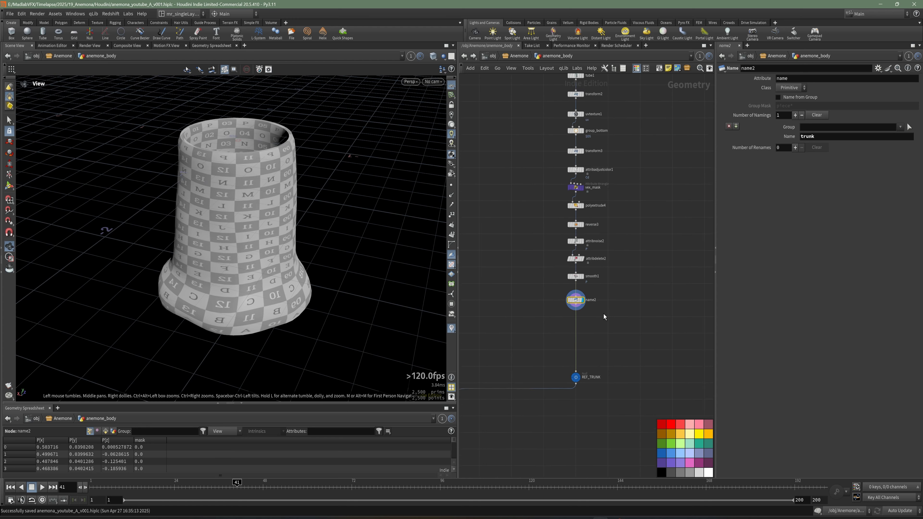
Step: Display the output of merge3, which combines REF_CROWN and REF_TRUNK
{"action": "scroll", "coordinate": [278, 258], "scroll_direction": "up", "scroll_amount": 2}
{"action": "left_click", "coordinate": [630, 373]}
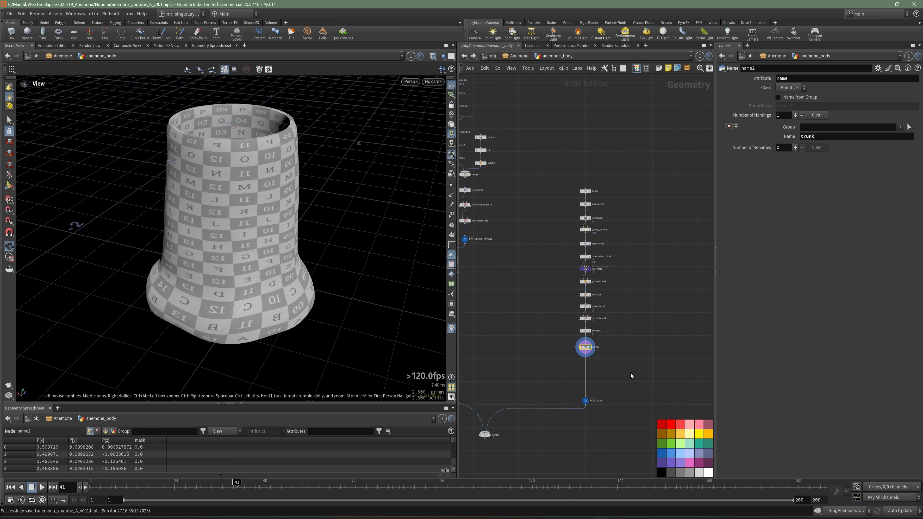
{"action": "middle_click_drag", "start_coordinate": [613, 379], "coordinate": [632, 328]}
{"action": "scroll", "coordinate": [625, 340], "scroll_direction": "up", "scroll_amount": 3}
{"action": "middle_click_drag", "start_coordinate": [570, 387], "coordinate": [652, 317]}
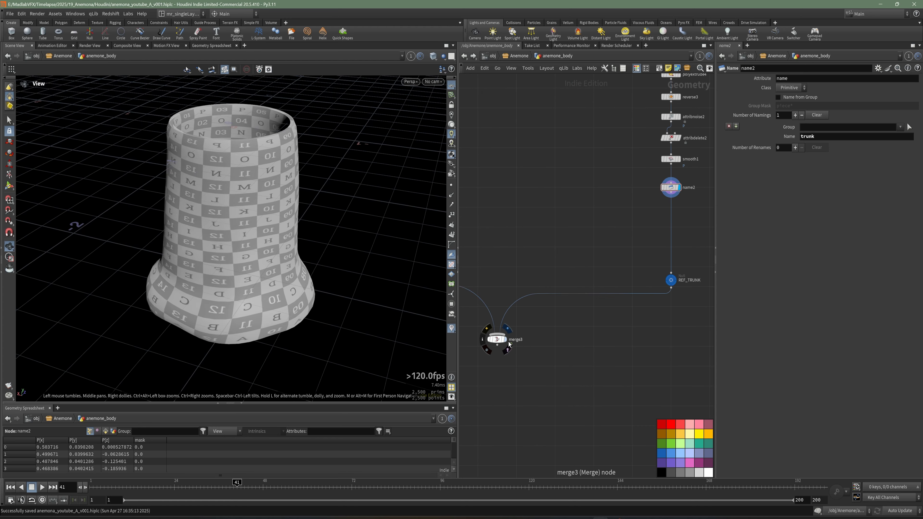
{"action": "left_click", "coordinate": [499, 344]}
{"action": "left_click_drag", "start_coordinate": [164, 238], "coordinate": [254, 233]}
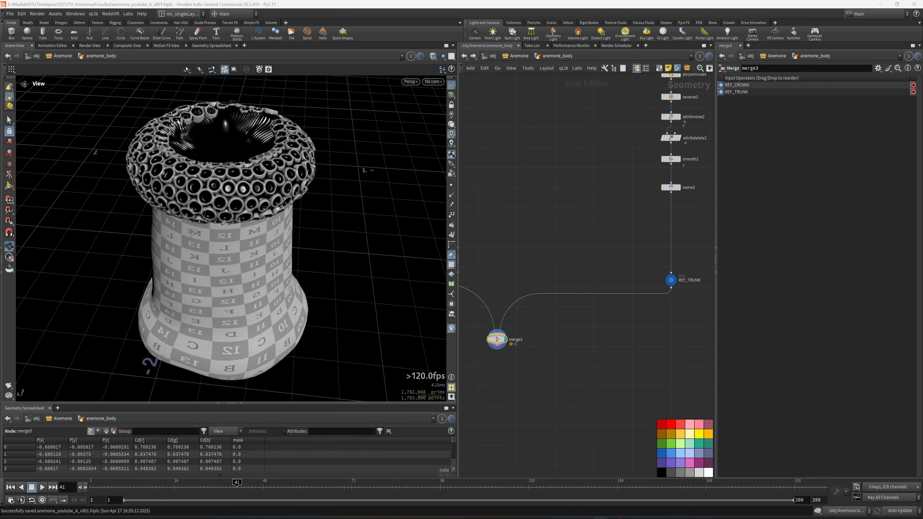
Step: Add a Null node below merge3 and name it OUT_BASE_CROWN
{"action": "middle_click_drag", "start_coordinate": [541, 381], "coordinate": [547, 375]}
{"action": "left_click_drag", "start_coordinate": [538, 358], "coordinate": [510, 338]}
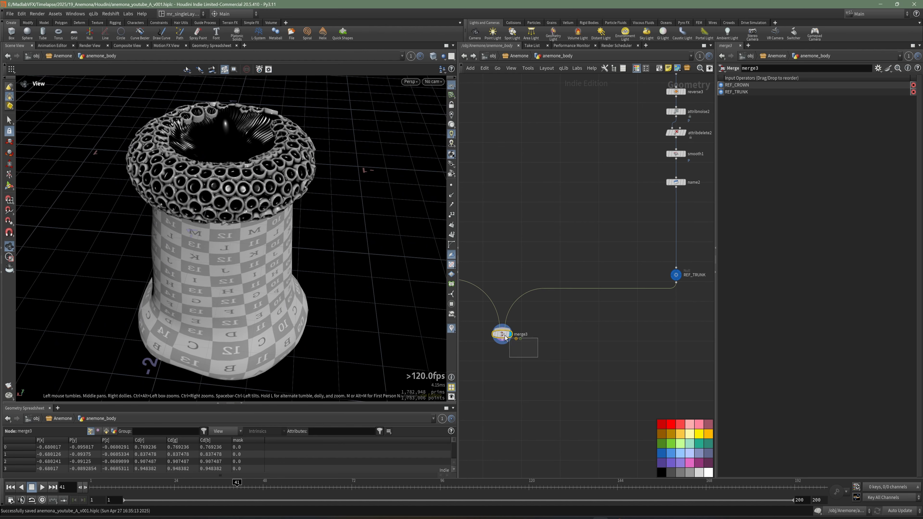
{"action": "middle_click_drag", "start_coordinate": [532, 358], "coordinate": [554, 349]}
{"action": "scroll", "coordinate": [543, 349], "scroll_direction": "up", "scroll_amount": 1}
{"action": "key", "text": "Tab"}
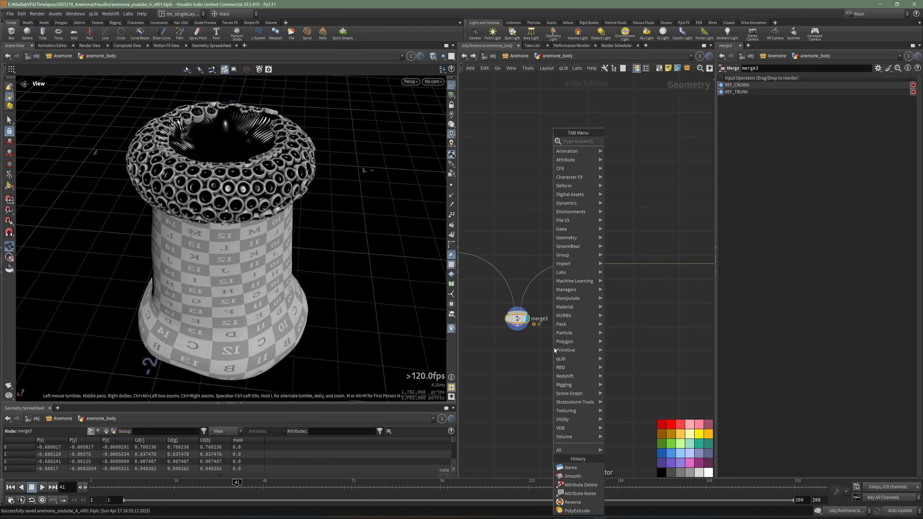
{"action": "mouse_move", "coordinate": [560, 342]}
{"action": "left_click", "coordinate": [625, 149]}
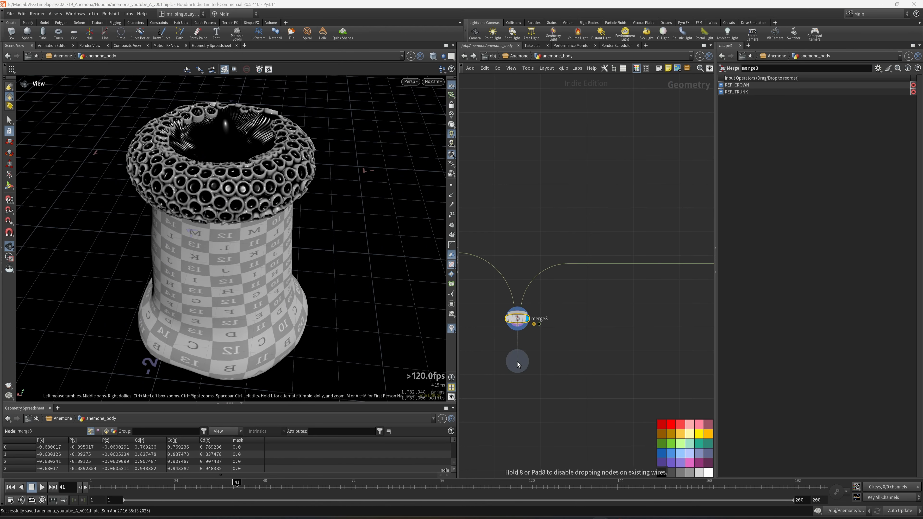
{"action": "left_click", "coordinate": [518, 364]}
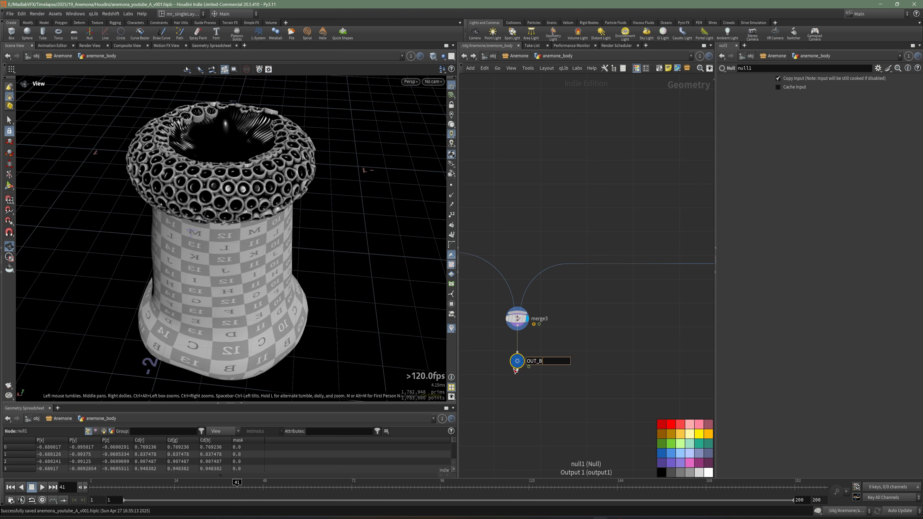
{"action": "key", "text": "Return"}
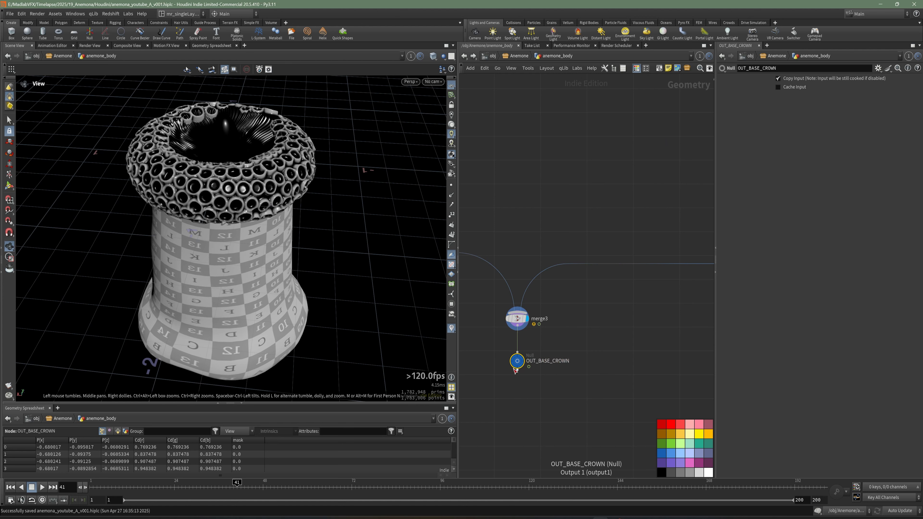
Step: Inspect the merged crown and trunk from several angles and save the scene
{"action": "scroll", "coordinate": [525, 377], "scroll_direction": "up", "scroll_amount": 5}
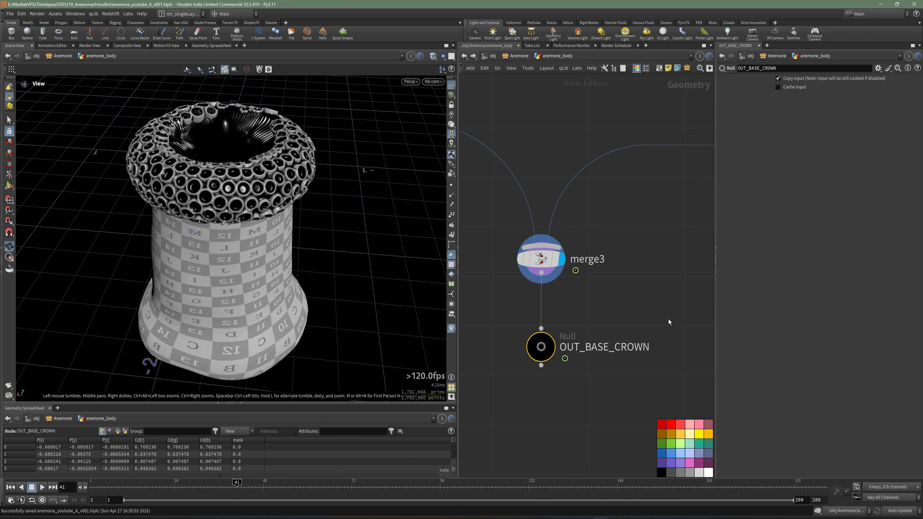
{"action": "scroll", "coordinate": [663, 316], "scroll_direction": "down", "scroll_amount": 9}
{"action": "middle_click_drag", "start_coordinate": [668, 267], "coordinate": [633, 315]}
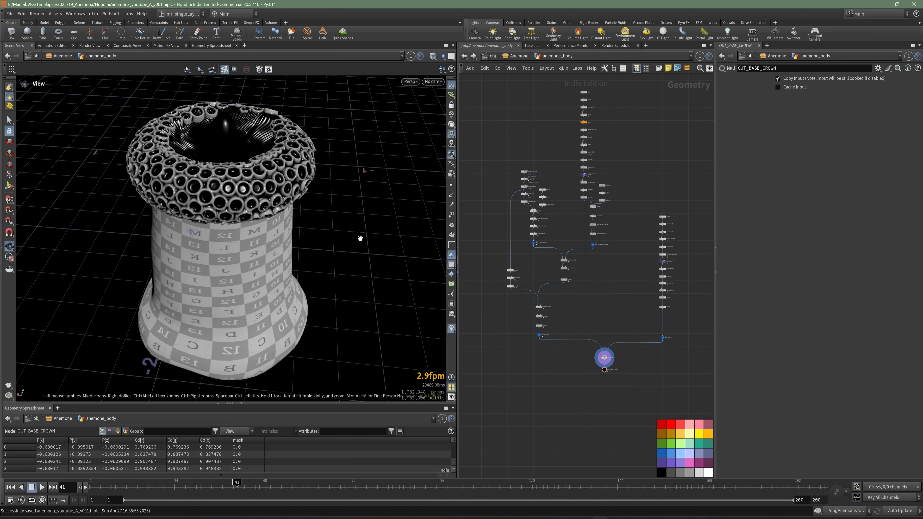
{"action": "left_click_drag", "start_coordinate": [399, 243], "coordinate": [292, 226]}
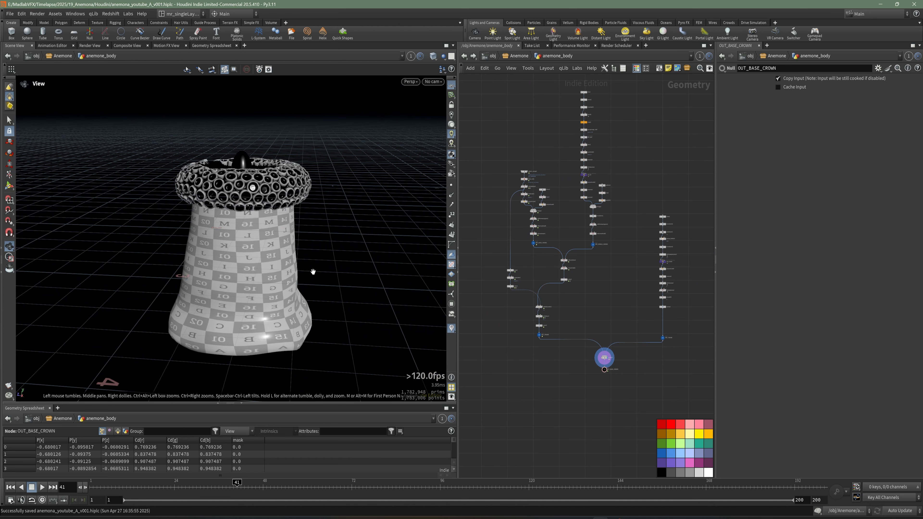
{"action": "left_click_drag", "start_coordinate": [313, 271], "coordinate": [278, 283]}
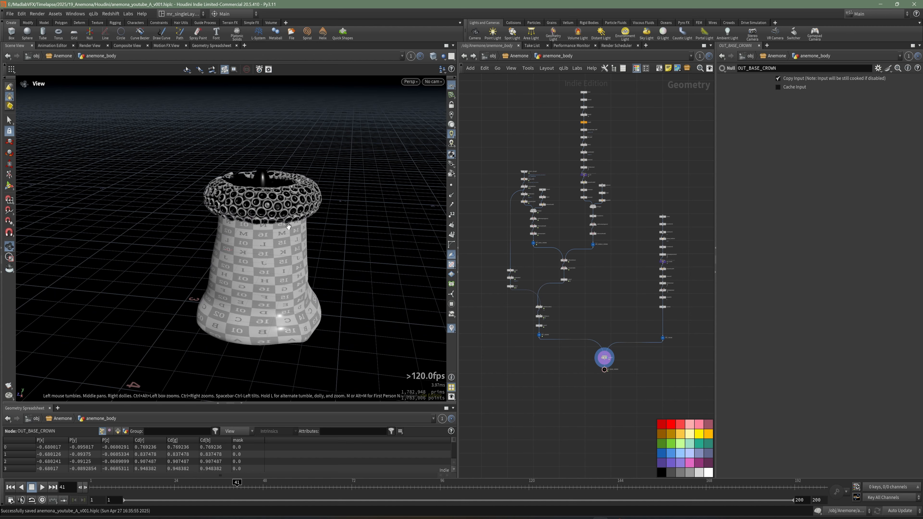
{"action": "key", "text": "ctrl+s"}
Step: Insert a Transform node between merge3 and the OUT_BASE_CROWN null and display its output
{"action": "scroll", "coordinate": [619, 356], "scroll_direction": "up", "scroll_amount": 10}
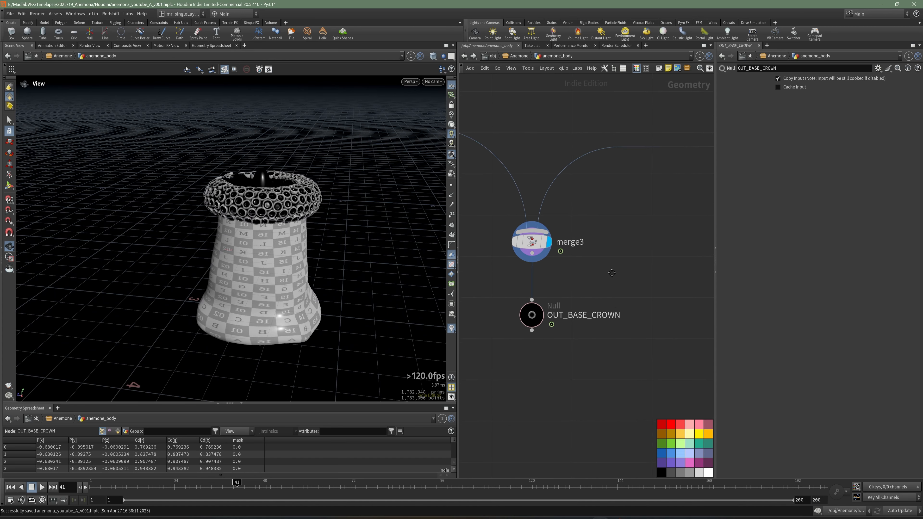
{"action": "middle_click_drag", "start_coordinate": [612, 273], "coordinate": [614, 276]}
{"action": "left_click_drag", "start_coordinate": [534, 319], "coordinate": [534, 344]}
{"action": "middle_click_drag", "start_coordinate": [580, 309], "coordinate": [582, 321]}
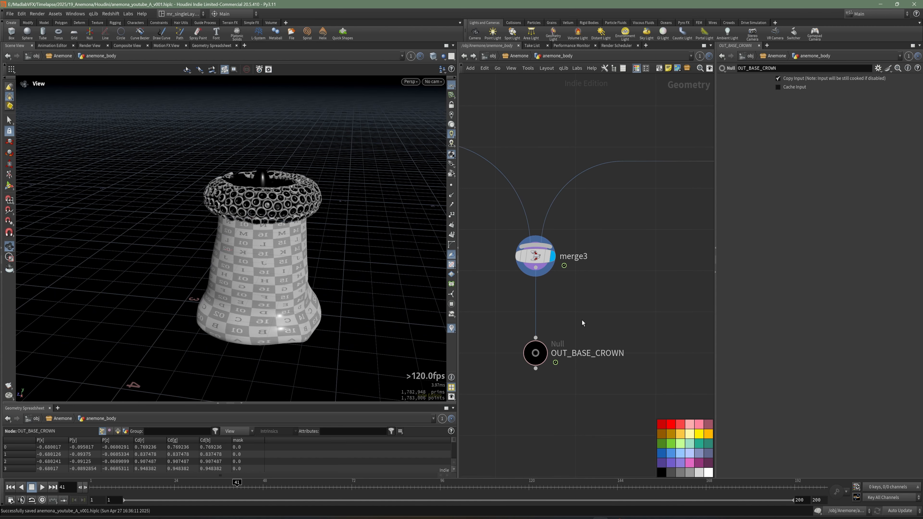
{"action": "key", "text": "Tab"}
{"action": "left_click", "coordinate": [651, 155]}
{"action": "left_click", "coordinate": [540, 306]}
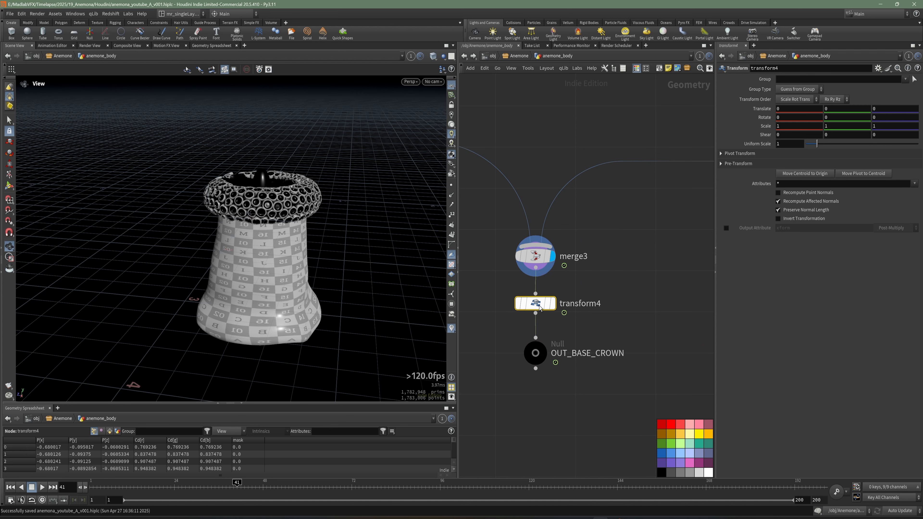
{"action": "left_click", "coordinate": [552, 303]}
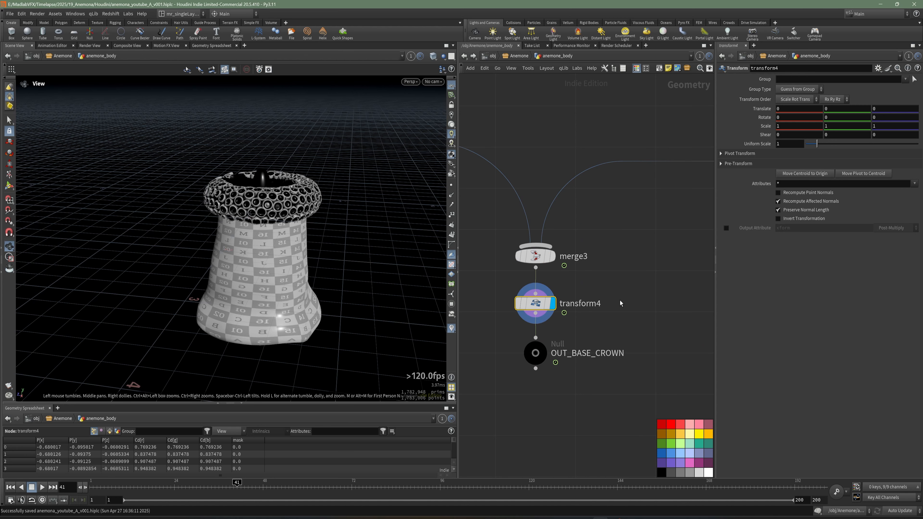
Step: Raise the anemone body to a Y translation of about 1.577 and tilt it about -17.2 degrees around X
{"action": "scroll", "coordinate": [620, 301], "scroll_direction": "down", "scroll_amount": 3}
{"action": "left_click_drag", "start_coordinate": [616, 349], "coordinate": [522, 274]}
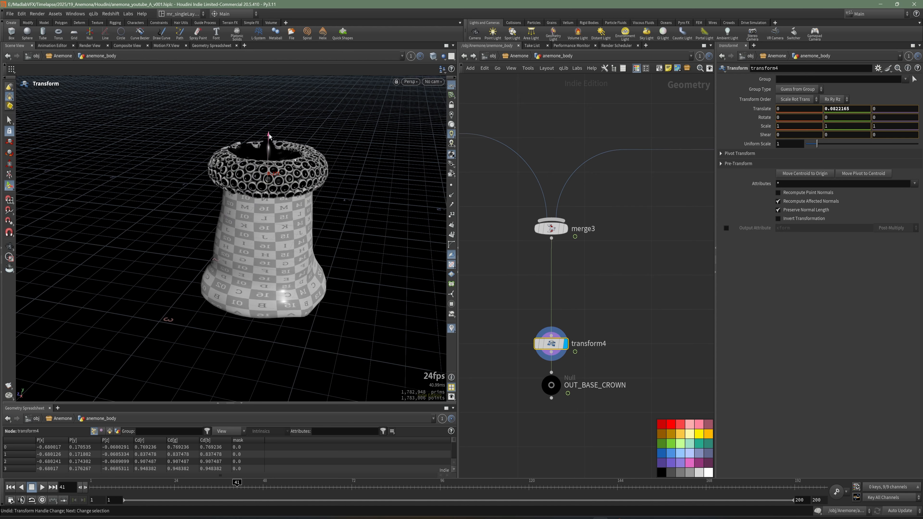
{"action": "left_click_drag", "start_coordinate": [268, 135], "coordinate": [267, 29]}
{"action": "left_click_drag", "start_coordinate": [344, 216], "coordinate": [319, 297], "text": "alt"}
{"action": "middle_click_drag", "start_coordinate": [332, 249], "coordinate": [334, 322], "text": "alt"}
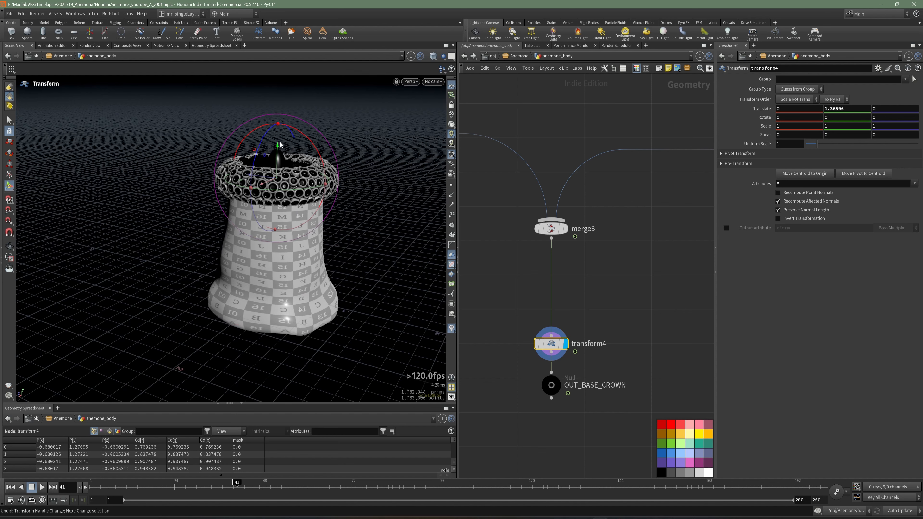
{"action": "left_click_drag", "start_coordinate": [279, 145], "coordinate": [280, 127]}
{"action": "mouse_move", "coordinate": [387, 245]}
{"action": "left_mouse_down", "text": "alt"}
{"action": "mouse_move", "coordinate": [419, 183]}
{"action": "mouse_move", "coordinate": [406, 186]}
{"action": "mouse_move", "coordinate": [382, 228]}
{"action": "left_mouse_up", "text": "alt"}
{"action": "left_click_drag", "start_coordinate": [307, 130], "coordinate": [321, 145]}
{"action": "left_click_drag", "start_coordinate": [334, 186], "coordinate": [313, 262], "text": "alt"}
Step: Rename the Transform node above OUT_BASE_CROWN as transform_rotate
{"action": "scroll", "coordinate": [603, 351], "scroll_direction": "up", "scroll_amount": 3}
{"action": "double_click", "coordinate": [596, 310]}
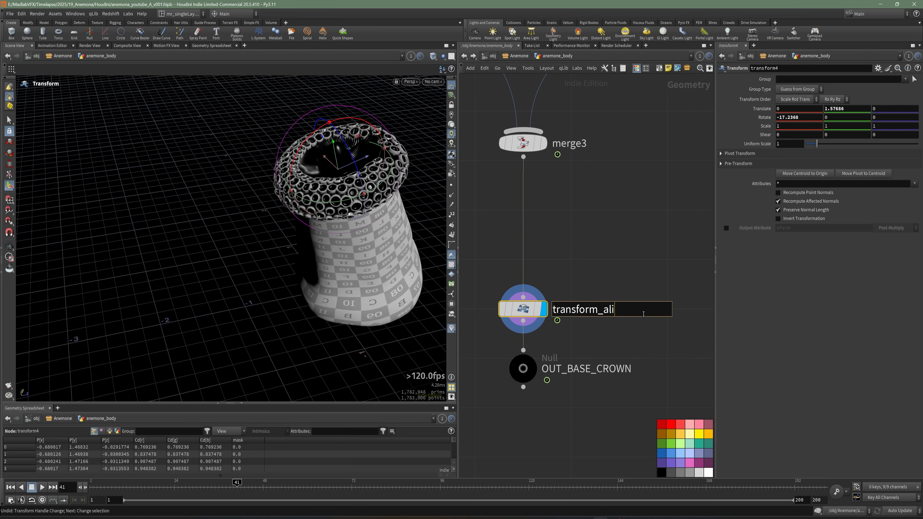
{"action": "type", "text": "transform_rotate"}
{"action": "key", "text": "Return"}
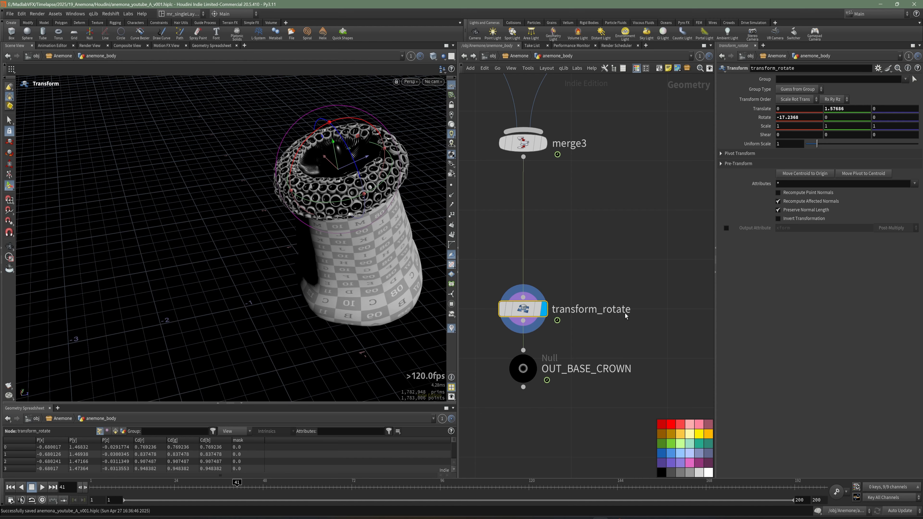
Step: Tilt the anemone body further, to an X rotation of about -25 degrees
{"action": "right_click_drag", "start_coordinate": [356, 241], "coordinate": [327, 232], "text": "alt"}
{"action": "left_click_drag", "start_coordinate": [327, 233], "coordinate": [349, 233], "text": "alt"}
{"action": "left_click_drag", "start_coordinate": [625, 271], "coordinate": [484, 326]}
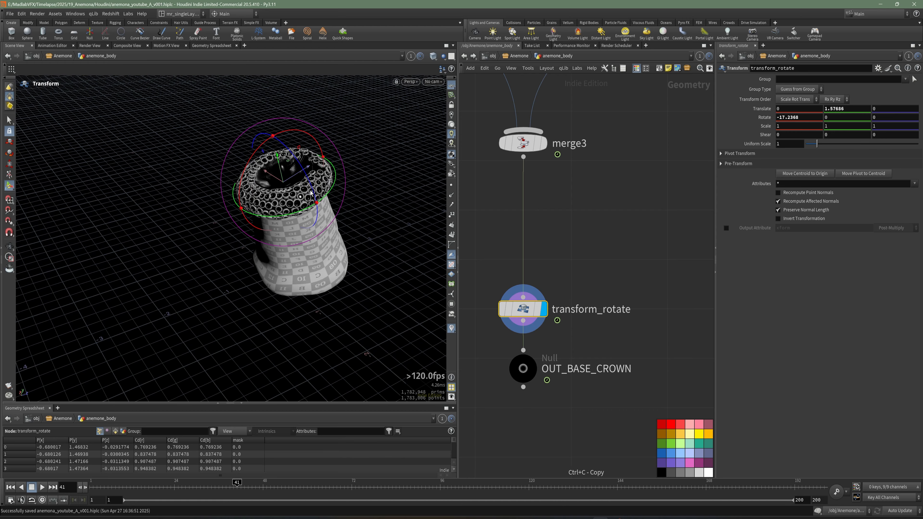
{"action": "left_click_drag", "start_coordinate": [323, 186], "coordinate": [296, 186], "text": "alt"}
{"action": "left_click_drag", "start_coordinate": [387, 200], "coordinate": [316, 137], "text": "alt"}
{"action": "mouse_move", "coordinate": [226, 189]}
{"action": "left_mouse_down", "text": "alt"}
{"action": "mouse_move", "coordinate": [221, 228]}
{"action": "mouse_move", "coordinate": [372, 227]}
{"action": "mouse_move", "coordinate": [340, 249]}
{"action": "mouse_move", "coordinate": [237, 200]}
{"action": "left_mouse_up", "text": "alt"}
{"action": "right_click_drag", "start_coordinate": [327, 255], "coordinate": [385, 303], "text": "alt"}
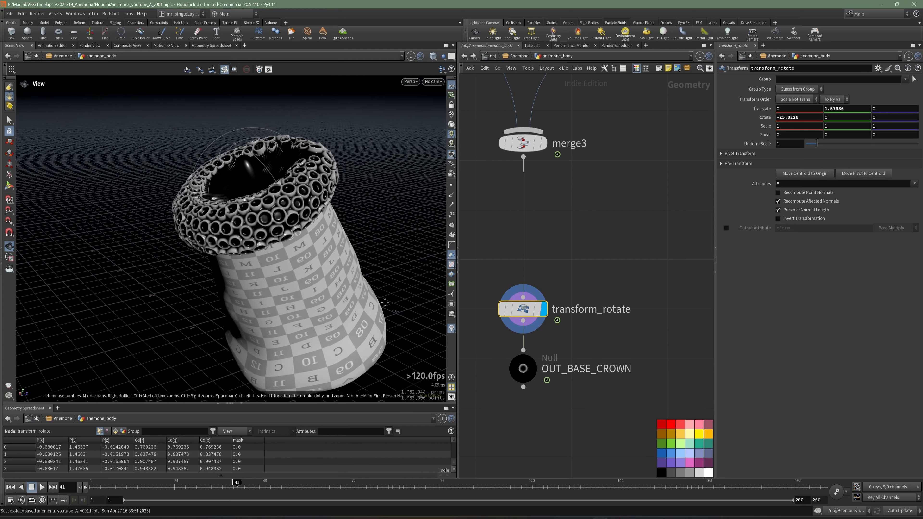
{"action": "left_click_drag", "start_coordinate": [385, 302], "coordinate": [341, 268], "text": "alt"}
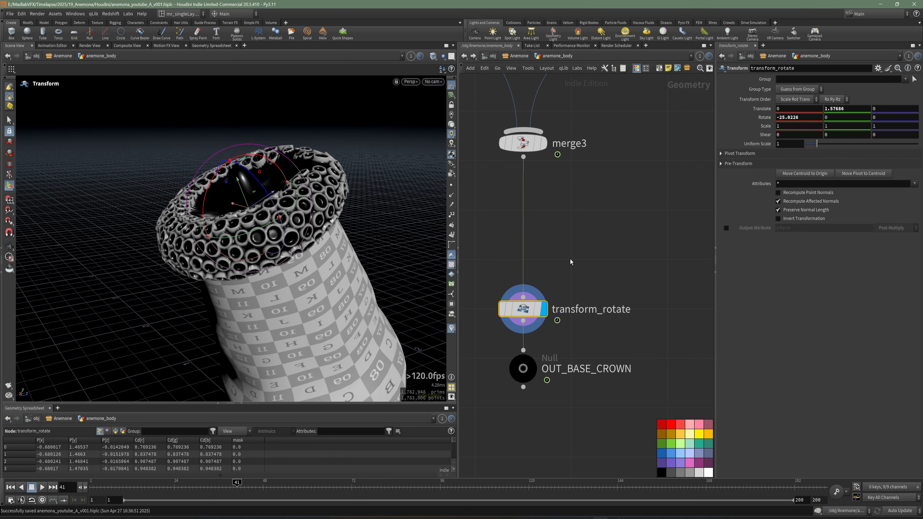
Step: Copy the transform_rotate node and open the anemone_tentacles network
{"action": "key", "text": "ctrl+c"}
{"action": "middle_click_drag", "start_coordinate": [606, 278], "coordinate": [598, 282]}
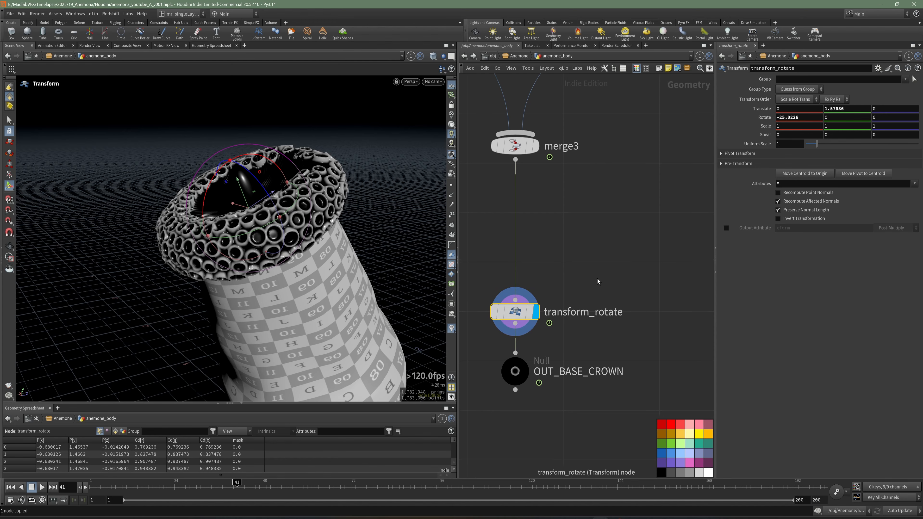
{"action": "key", "text": "u"}
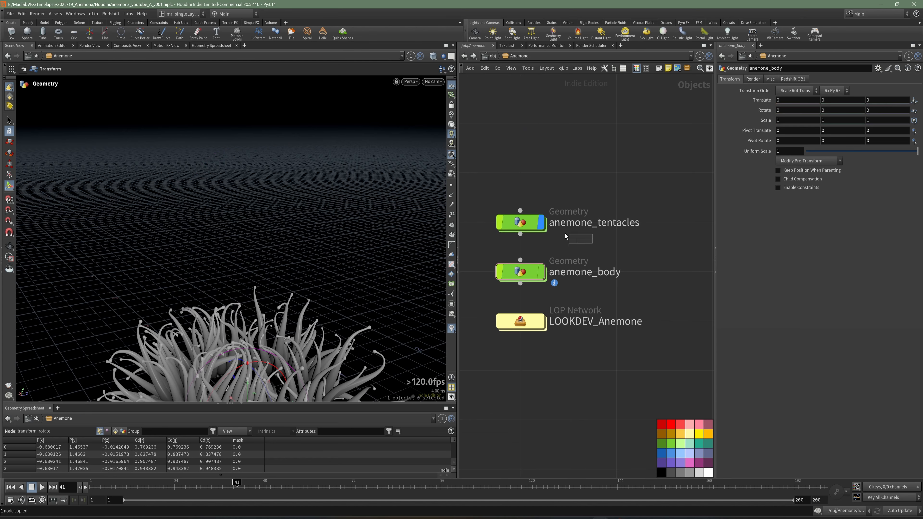
{"action": "left_click", "coordinate": [520, 222]}
{"action": "key", "text": "i"}
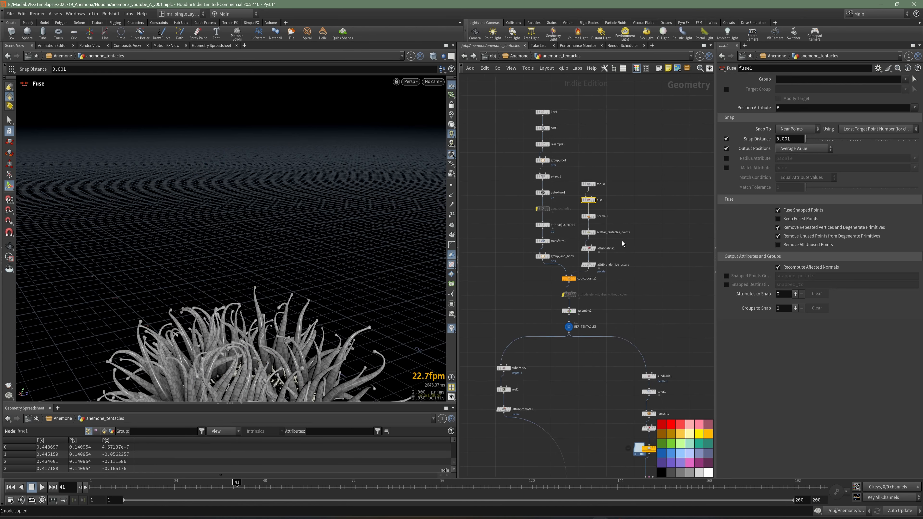
Step: Move the OUT_ANEMONE null down to make room below cache_anemone_tentacles_final
{"action": "middle_click_drag", "start_coordinate": [599, 445], "coordinate": [549, 184]}
{"action": "middle_click_drag", "start_coordinate": [629, 378], "coordinate": [598, 233]}
{"action": "middle_click_drag", "start_coordinate": [522, 340], "coordinate": [555, 264]}
{"action": "scroll", "coordinate": [555, 264], "scroll_direction": "up", "scroll_amount": 5}
{"action": "middle_click_drag", "start_coordinate": [536, 367], "coordinate": [600, 301]}
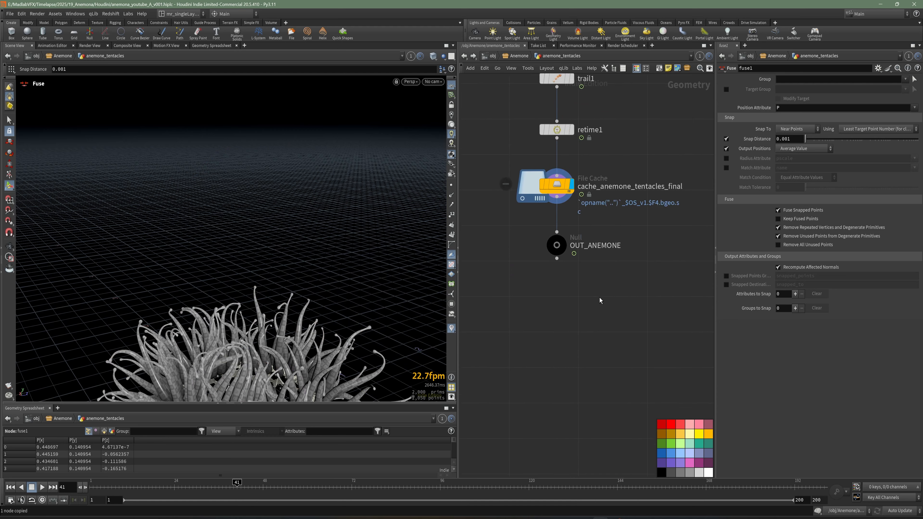
{"action": "scroll", "coordinate": [600, 299], "scroll_direction": "up", "scroll_amount": 3}
{"action": "left_click_drag", "start_coordinate": [540, 225], "coordinate": [541, 297]}
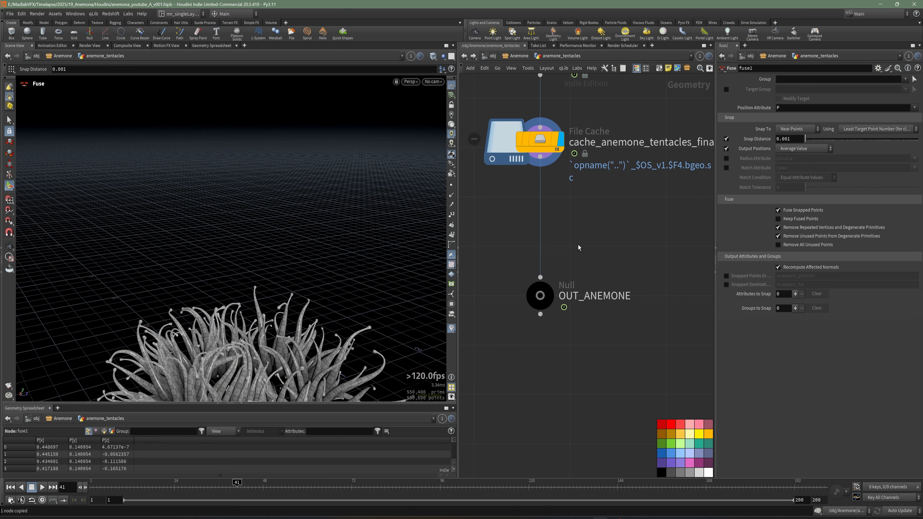
Step: Paste transform_rotate between cache_anemone_tentacles_final and OUT_ANEMONE, and display its output
{"action": "key", "text": "ctrl+v"}
{"action": "left_click_drag", "start_coordinate": [578, 245], "coordinate": [541, 224]}
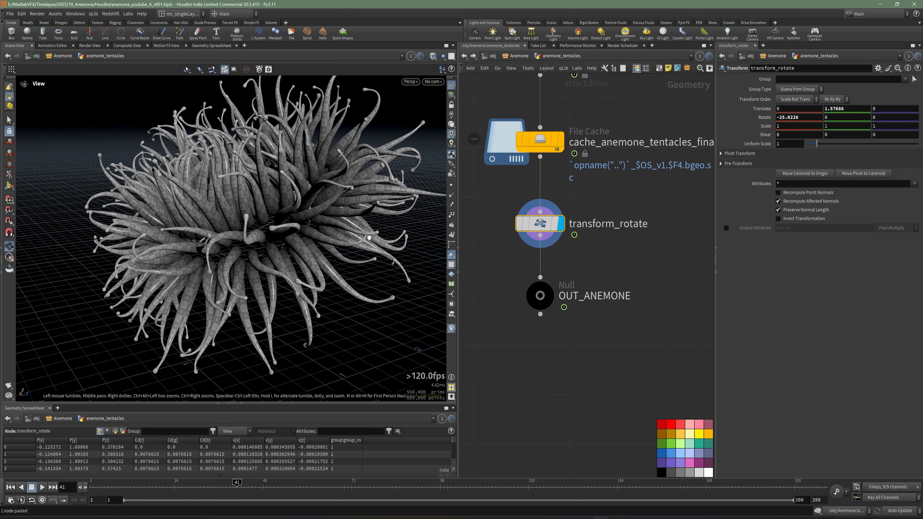
{"action": "left_click_drag", "start_coordinate": [369, 237], "coordinate": [281, 245]}
{"action": "middle_click_drag", "start_coordinate": [639, 269], "coordinate": [628, 284]}
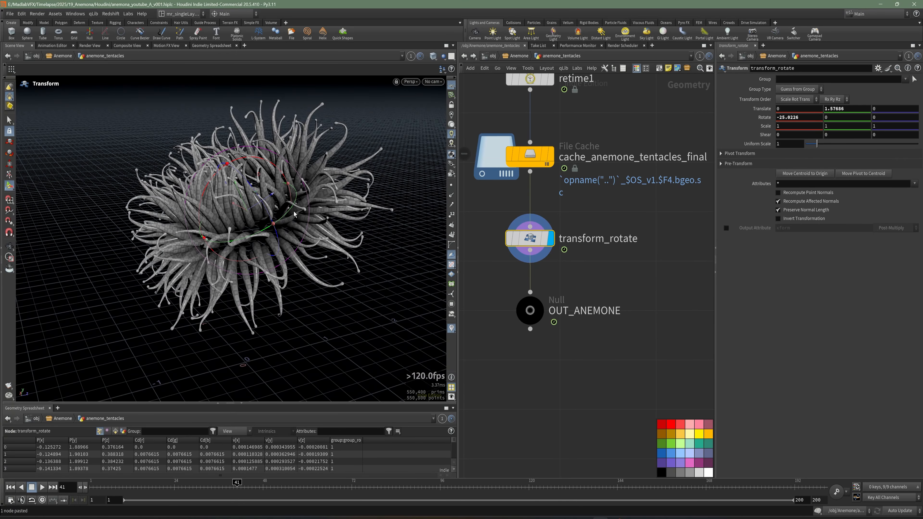
Step: Return to the object level and display anemone_body together with anemone_tentacles to check their alignment
{"action": "key", "text": "u"}
{"action": "left_click", "coordinate": [653, 261]}
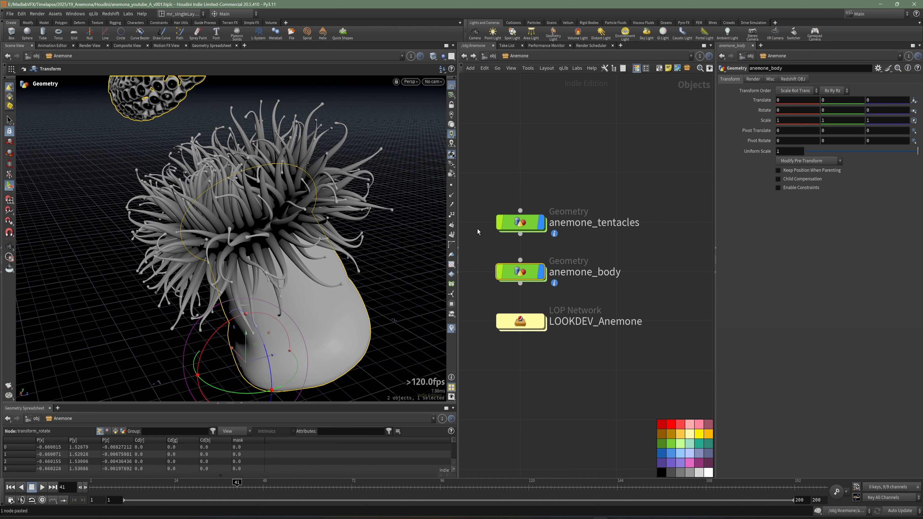
{"action": "key", "text": "Escape"}
{"action": "scroll", "coordinate": [349, 248], "scroll_direction": "down", "scroll_amount": 3}
{"action": "left_click_drag", "start_coordinate": [264, 243], "coordinate": [257, 225]}
{"action": "left_click", "coordinate": [603, 166]}
{"action": "scroll", "coordinate": [257, 132], "scroll_direction": "down", "scroll_amount": 2}
{"action": "left_click_drag", "start_coordinate": [258, 132], "coordinate": [316, 242]}
Step: Hide the anemone_tentacles object and save the scene
{"action": "scroll", "coordinate": [321, 230], "scroll_direction": "up", "scroll_amount": 3}
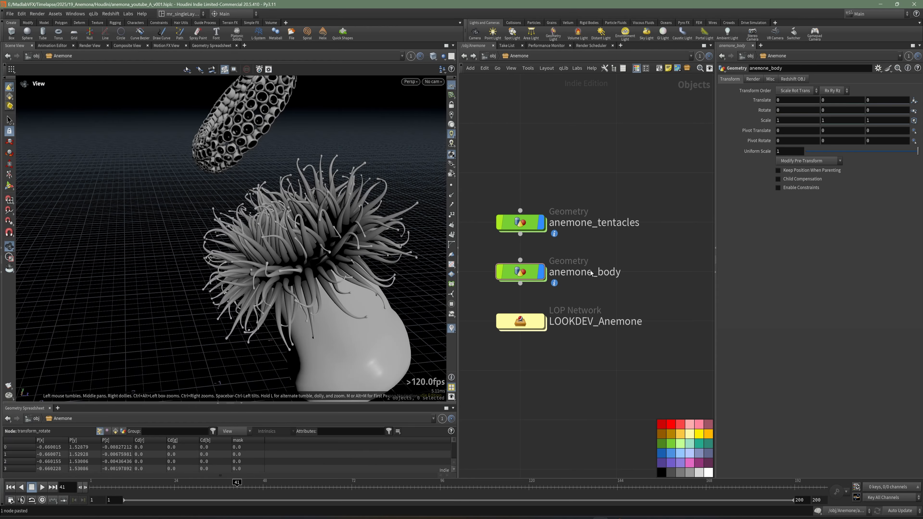
{"action": "left_click", "coordinate": [541, 225]}
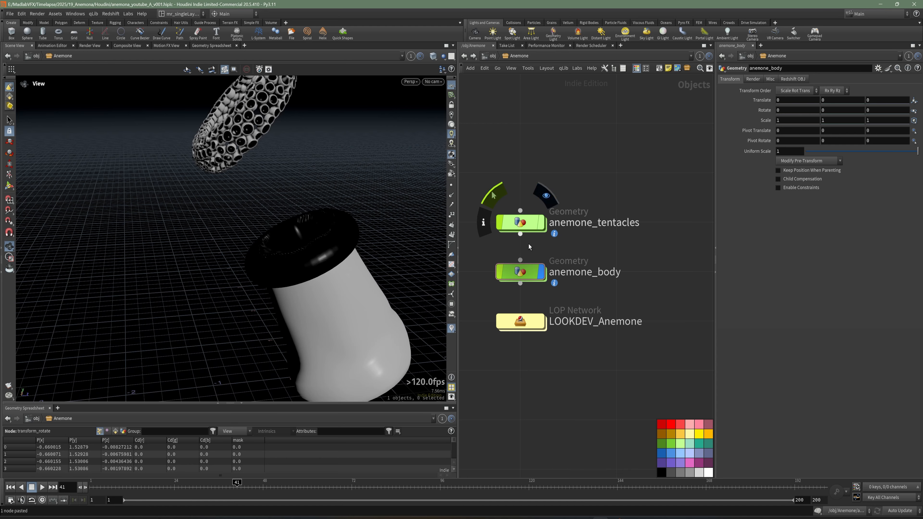
{"action": "key", "text": "ctrl+s"}
Step: Open the anemone_body network and jump from object_merge1 to its source node, OUT_ANEMONE
{"action": "key", "text": "i"}
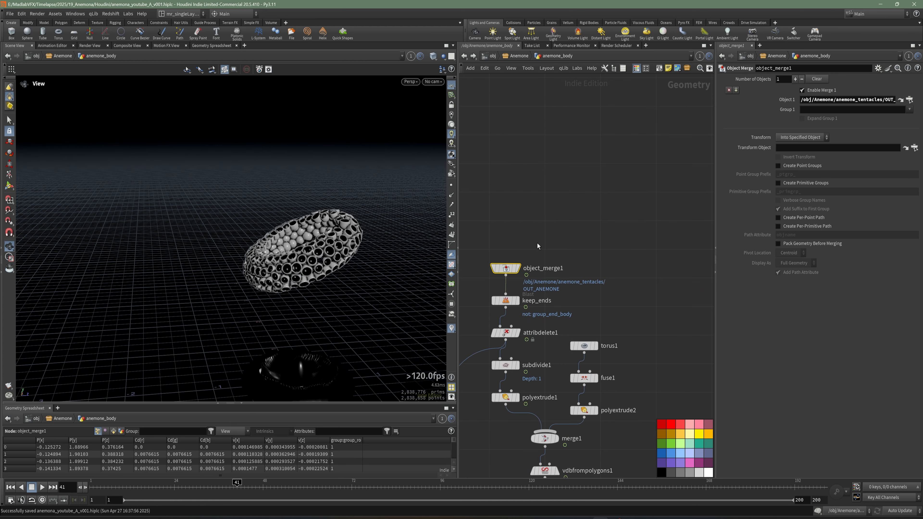
{"action": "mouse_move", "coordinate": [537, 246]}
{"action": "middle_mouse_down"}
{"action": "mouse_move", "coordinate": [526, 236]}
{"action": "mouse_move", "coordinate": [533, 229]}
{"action": "middle_mouse_up"}
{"action": "scroll", "coordinate": [551, 256], "scroll_direction": "down", "scroll_amount": 2}
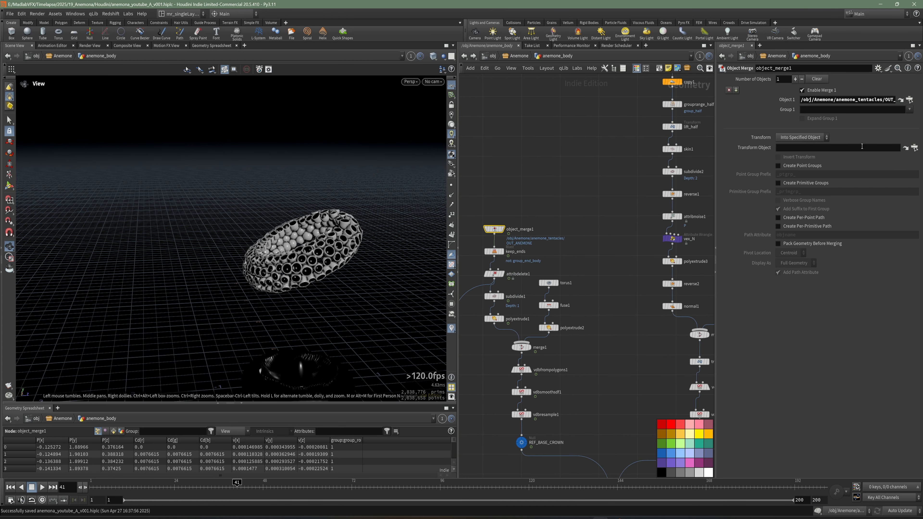
{"action": "left_click", "coordinate": [901, 101]}
{"action": "scroll", "coordinate": [597, 282], "scroll_direction": "down", "scroll_amount": 2}
{"action": "scroll", "coordinate": [594, 295], "scroll_direction": "up", "scroll_amount": 2}
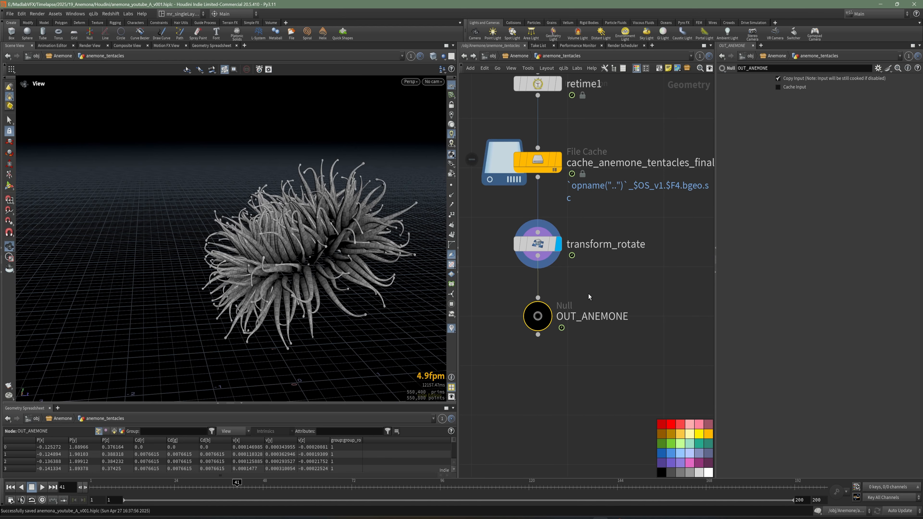
Step: Detach transform_rotate and rewire it below the OUT_ANEMONE null, connecting OUT_ANEMONE directly to cache_anemone_tentacles_final
{"action": "left_click", "coordinate": [536, 247]}
{"action": "left_click_drag", "start_coordinate": [536, 247], "coordinate": [536, 404]}
{"action": "left_click_drag", "start_coordinate": [545, 312], "coordinate": [545, 264]}
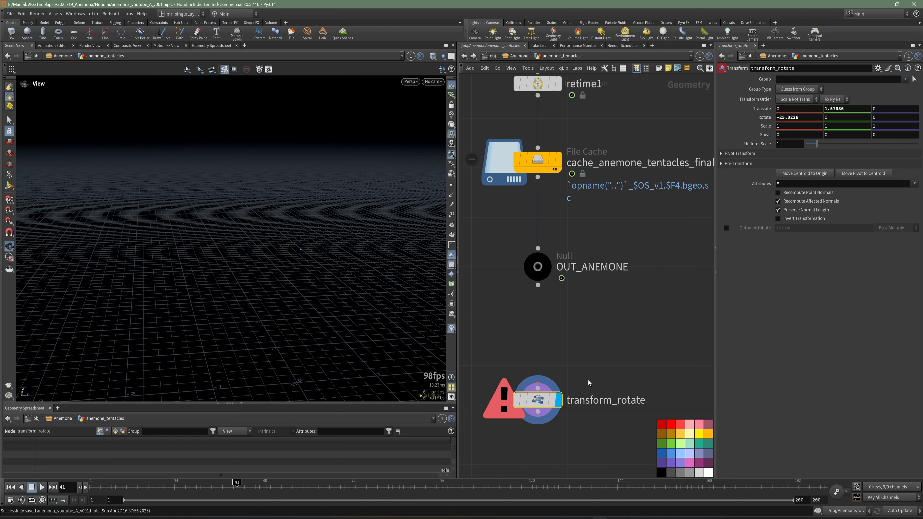
{"action": "middle_click_drag", "start_coordinate": [590, 383], "coordinate": [585, 337]}
{"action": "left_click_drag", "start_coordinate": [552, 356], "coordinate": [547, 304]}
{"action": "left_click_drag", "start_coordinate": [534, 240], "coordinate": [538, 307]}
{"action": "left_click", "coordinate": [535, 222]}
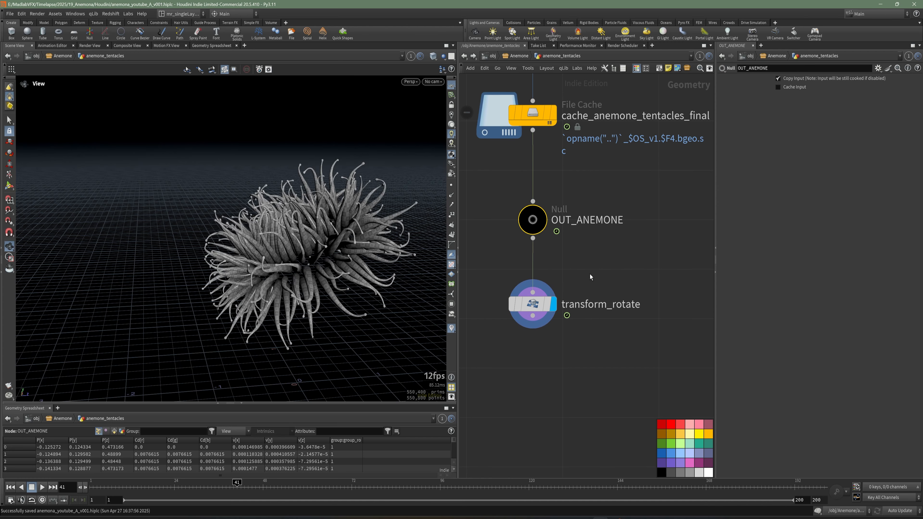
Step: Add a Null node near transform_rotate and set it unconnected to one side
{"action": "middle_click_drag", "start_coordinate": [590, 277], "coordinate": [592, 269]}
{"action": "key", "text": "Tab"}
{"action": "type", "text": "nu"}
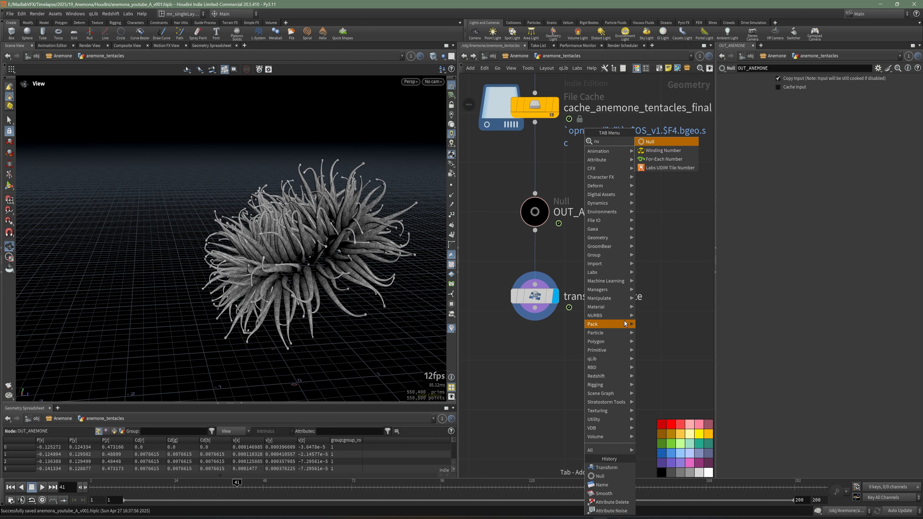
{"action": "key", "text": "Return"}
{"action": "left_click", "coordinate": [534, 317]}
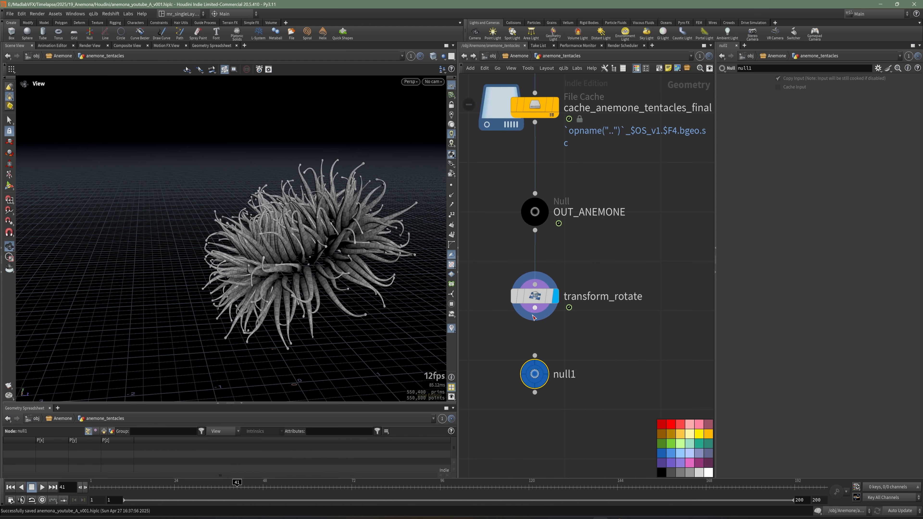
{"action": "double_click", "coordinate": [562, 374]}
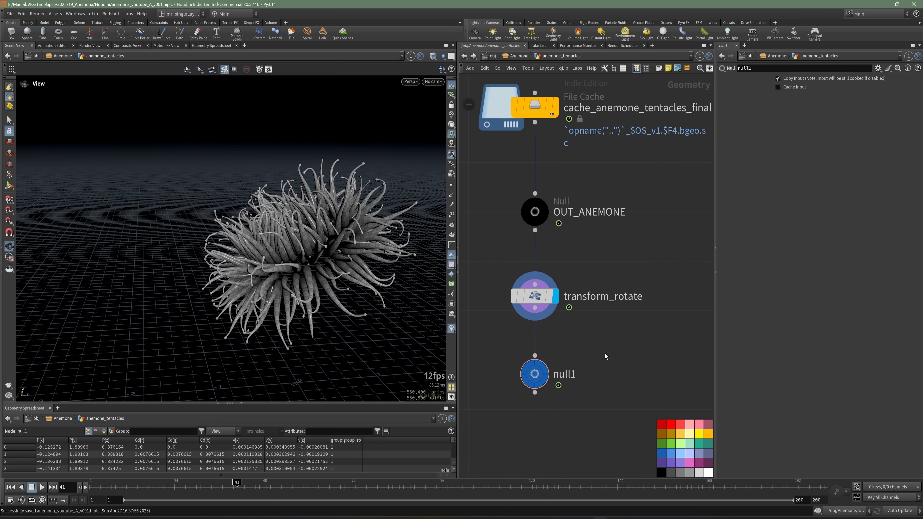
{"action": "left_click_drag", "start_coordinate": [541, 373], "coordinate": [671, 316]}
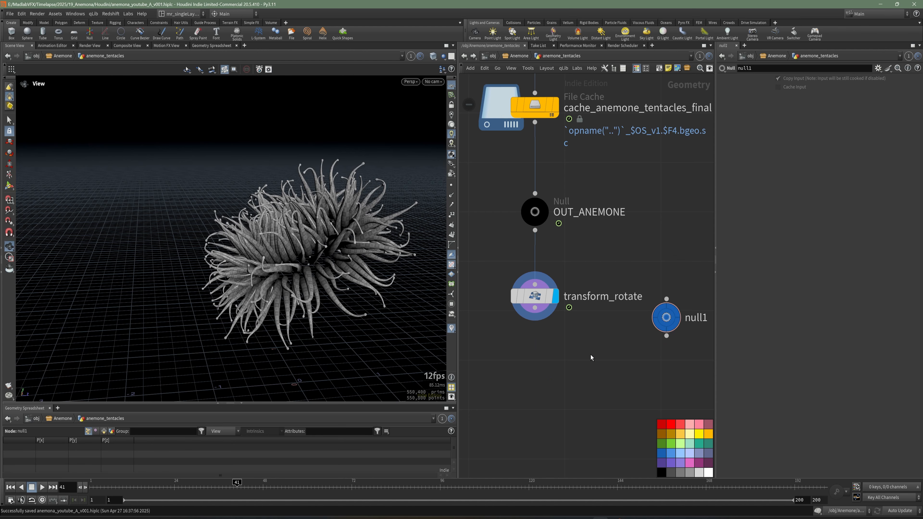
Step: Connect the new null to cache_anemone_tentacles_final, rename it REF_ANEMONE_TO_BODY and save the scene
{"action": "scroll", "coordinate": [672, 314], "scroll_direction": "down", "scroll_amount": 2}
{"action": "middle_click_drag", "start_coordinate": [672, 315], "coordinate": [599, 336]}
{"action": "left_click_drag", "start_coordinate": [598, 337], "coordinate": [620, 273]}
{"action": "left_click_drag", "start_coordinate": [500, 205], "coordinate": [601, 268]}
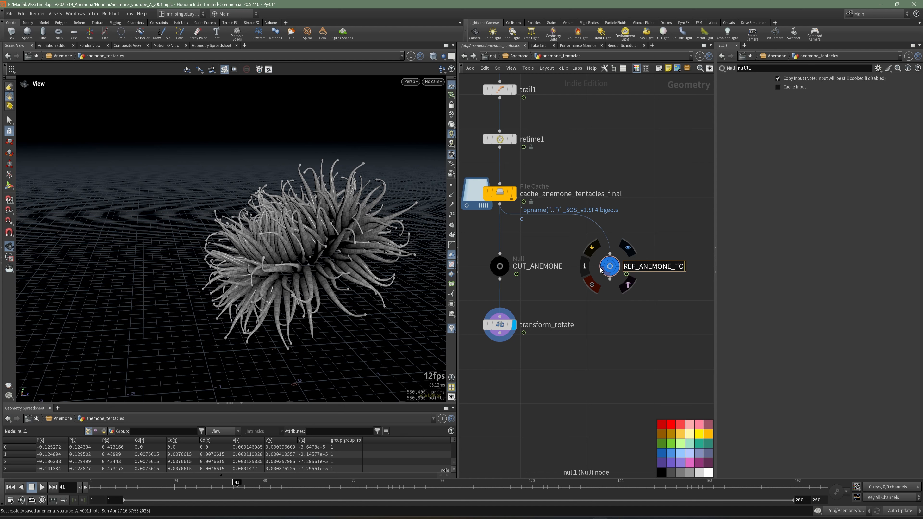
{"action": "type", "text": "REF_ANEMONE_TO_BODY"}
{"action": "key", "text": "Return"}
{"action": "key", "text": "ctrl+s"}
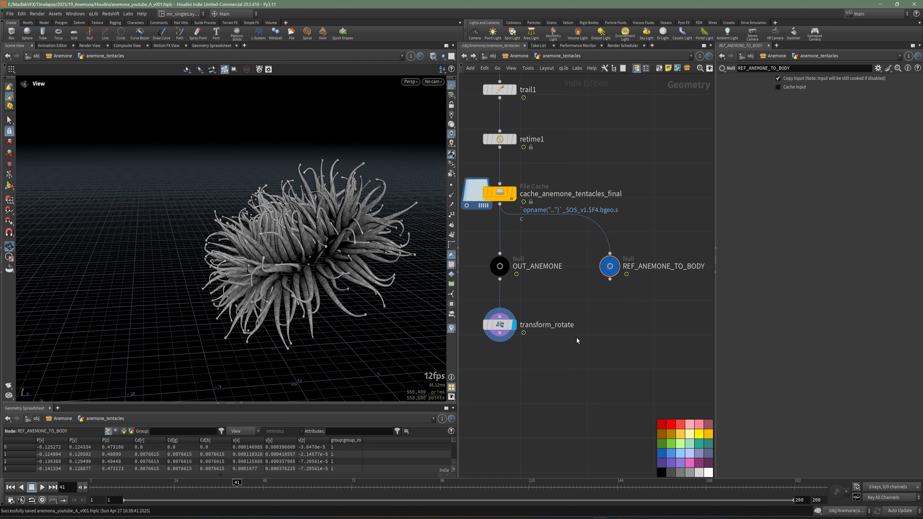
Step: Reinsert transform_rotate between cache_anemone_tentacles_final and OUT_ANEMONE so the output null ends the chain
{"action": "left_click_drag", "start_coordinate": [715, 334], "coordinate": [786, 334]}
{"action": "left_click", "coordinate": [542, 325]}
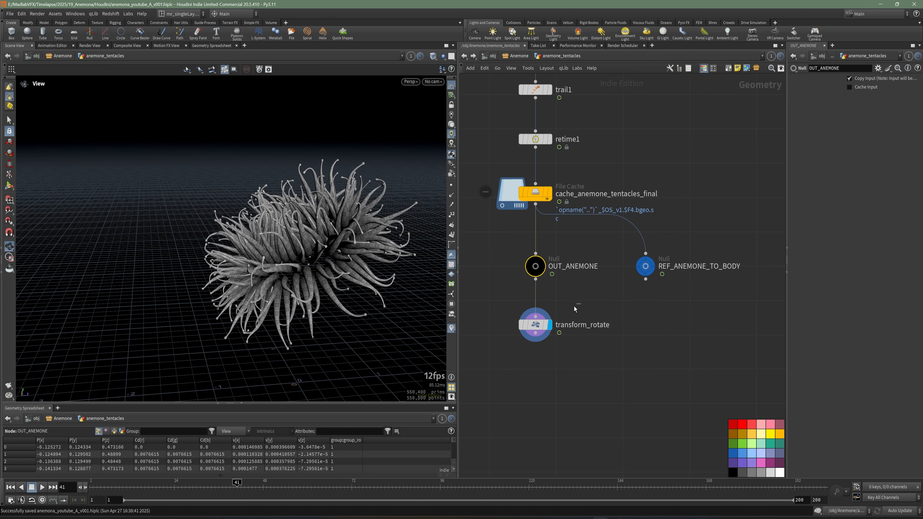
{"action": "left_click_drag", "start_coordinate": [543, 327], "coordinate": [568, 303]}
{"action": "left_click_drag", "start_coordinate": [538, 264], "coordinate": [539, 333]}
{"action": "left_click_drag", "start_coordinate": [560, 301], "coordinate": [535, 266]}
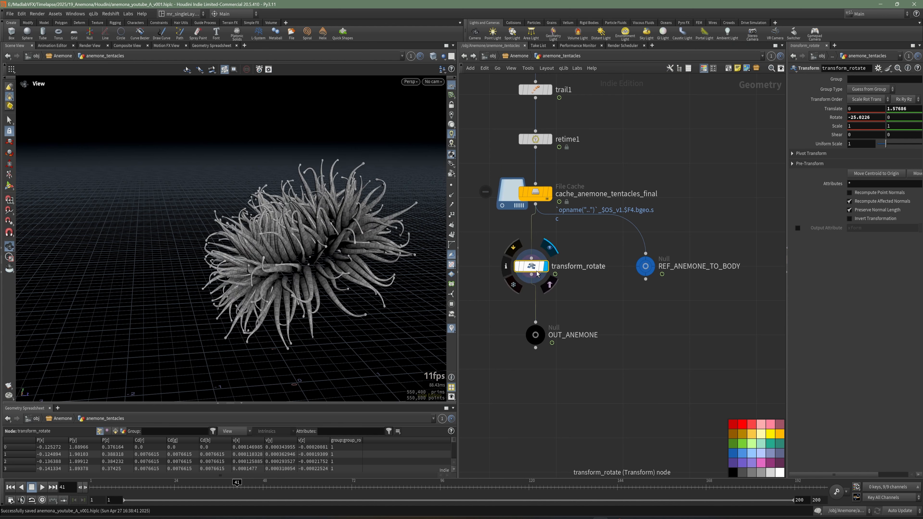
Step: Display the output of REF_ANEMONE_TO_BODY to check the untransformed tentacles
{"action": "left_click", "coordinate": [647, 264]}
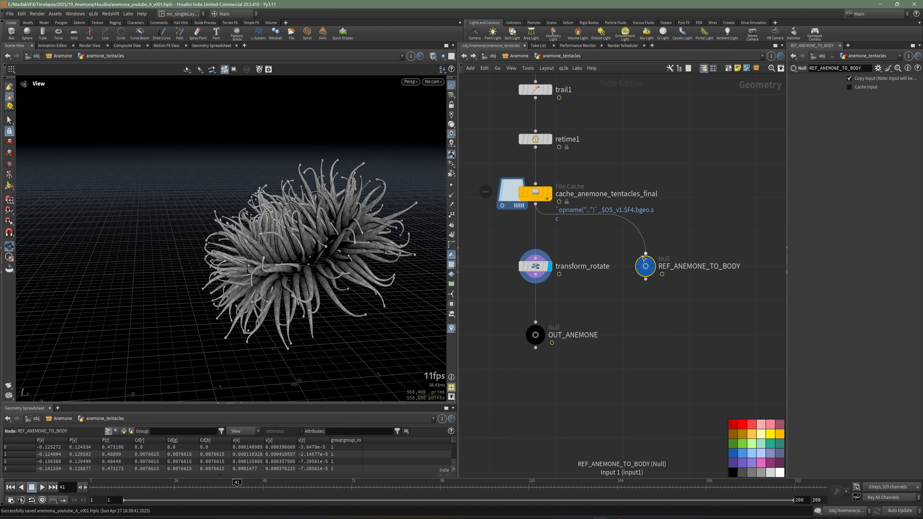
{"action": "left_click", "coordinate": [656, 263]}
{"action": "middle_click_drag", "start_coordinate": [296, 304], "coordinate": [293, 252]}
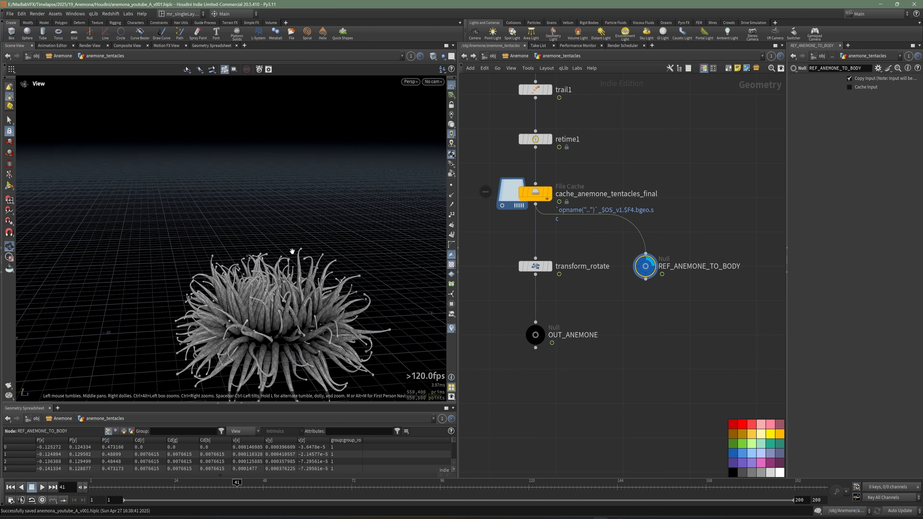
{"action": "left_click_drag", "start_coordinate": [293, 252], "coordinate": [272, 283]}
{"action": "left_click_drag", "start_coordinate": [704, 311], "coordinate": [617, 254]}
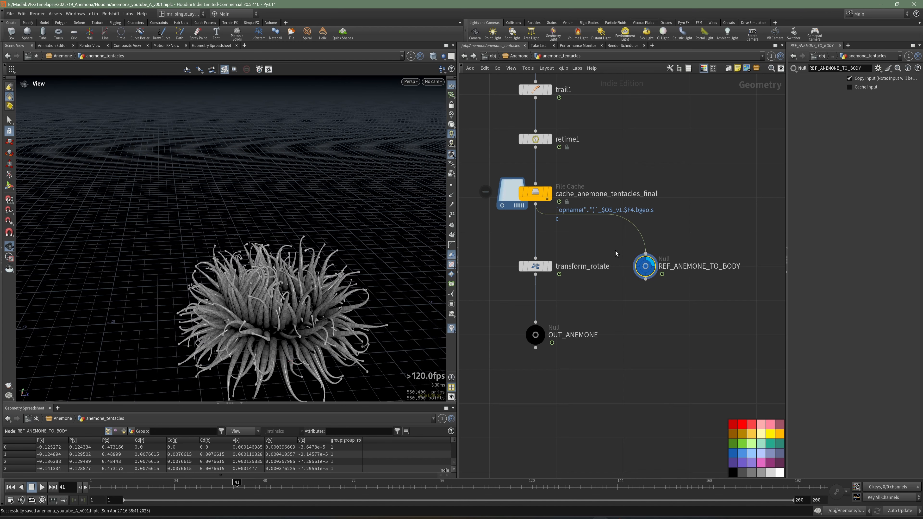
Step: Return to the object level, open the anemone_body network and save the scene
{"action": "key", "text": "u"}
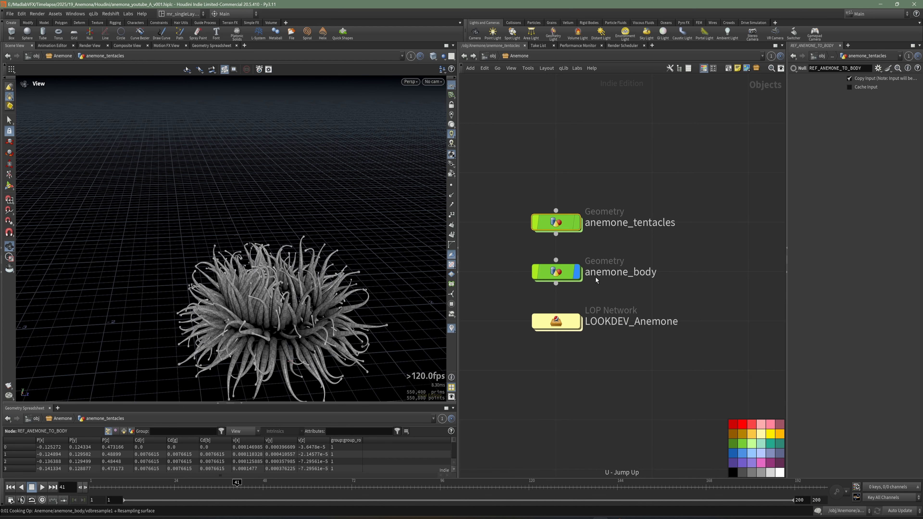
{"action": "left_click", "coordinate": [559, 274]}
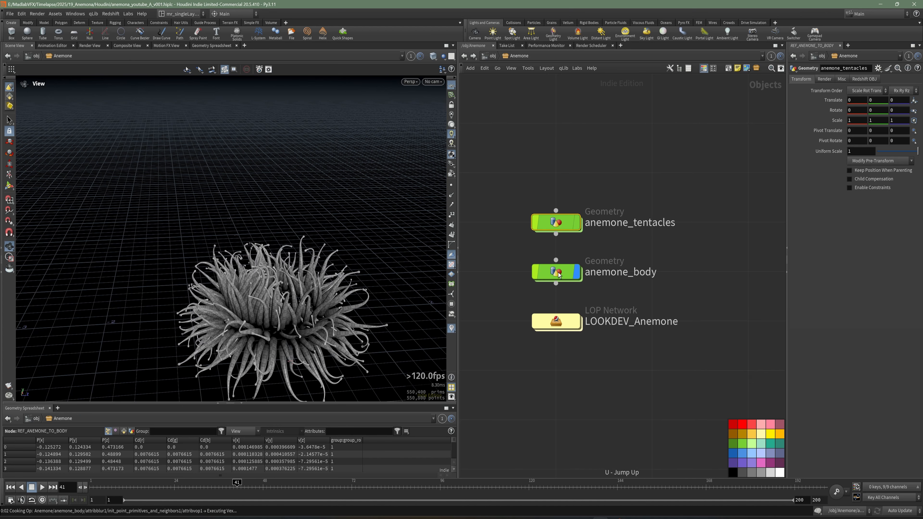
{"action": "double_click", "coordinate": [559, 274]}
{"action": "key", "text": "ctrl+s"}
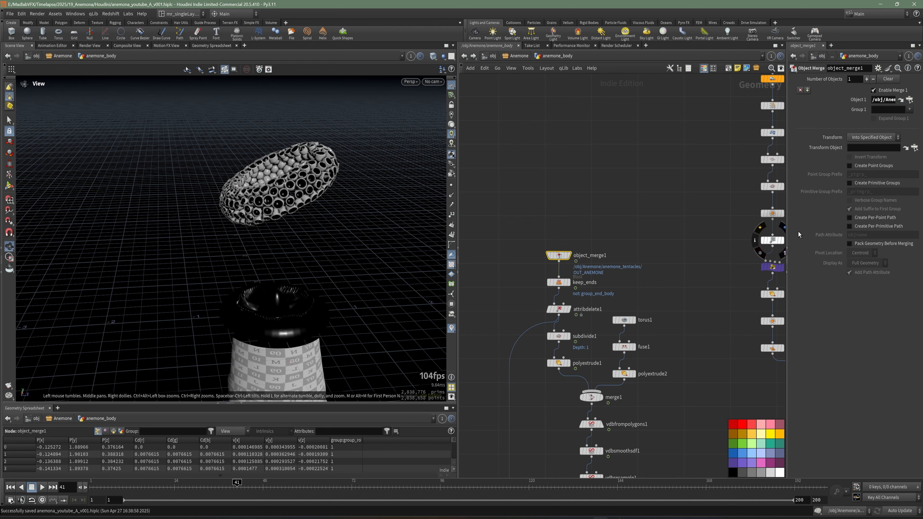
Step: Set Object 1 of object_merge1 to /obj/Anemone/anemone_tentacles/REF_ANEMONE_TO_BODY
{"action": "left_click_drag", "start_coordinate": [788, 231], "coordinate": [648, 231]}
{"action": "scroll", "coordinate": [561, 185], "scroll_direction": "up", "scroll_amount": 4}
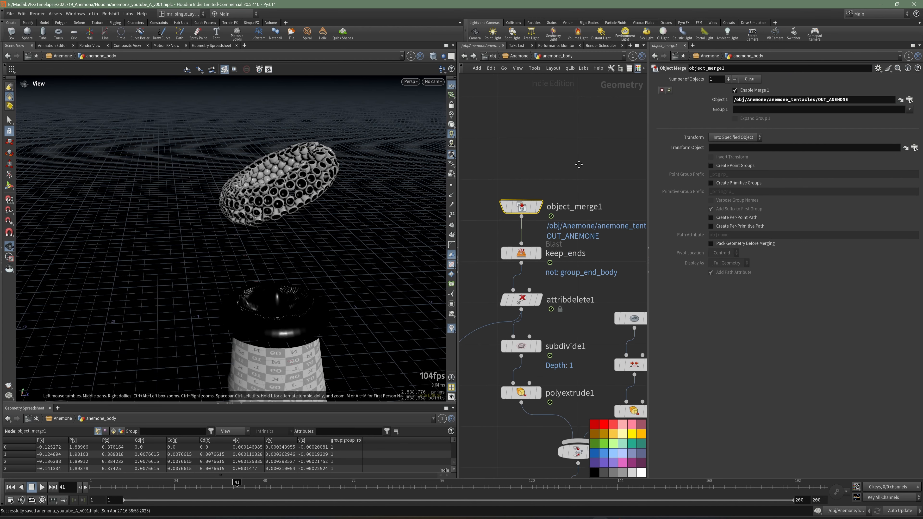
{"action": "left_click", "coordinate": [910, 99]}
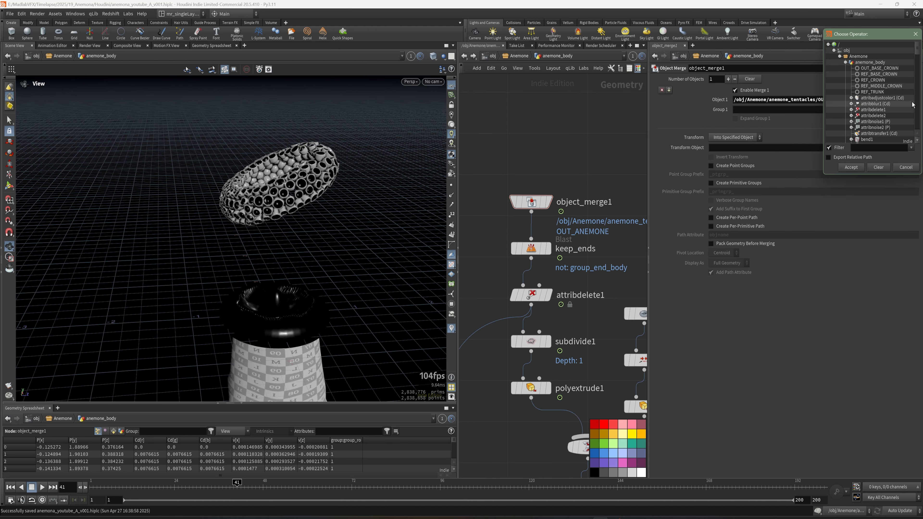
{"action": "left_click", "coordinate": [845, 62]}
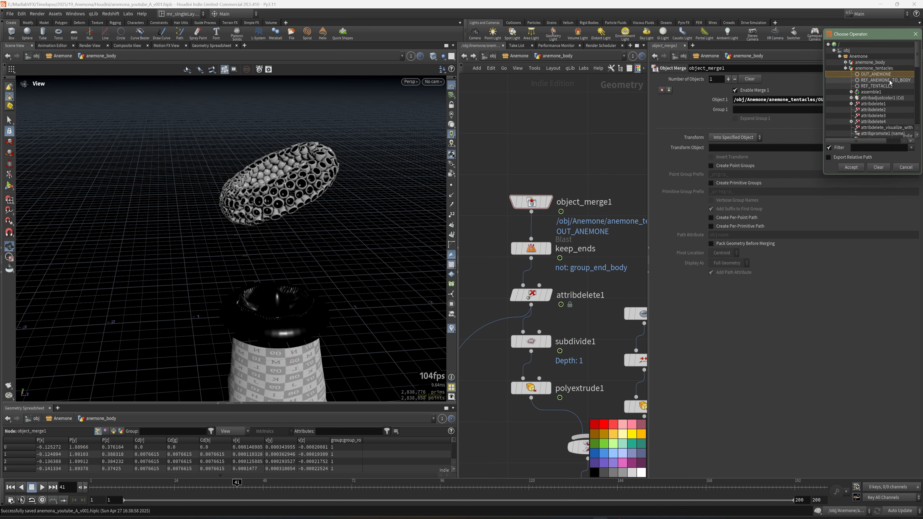
{"action": "left_click", "coordinate": [860, 170]}
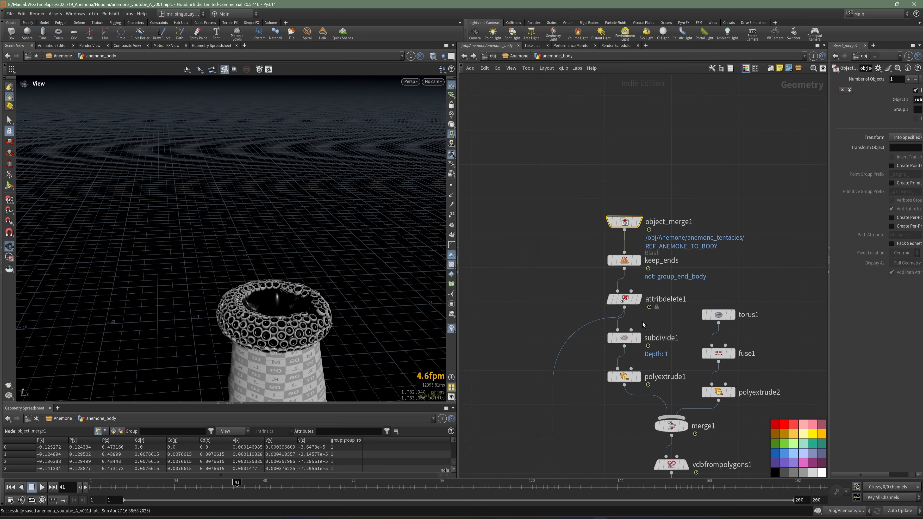
Step: Display the output of transform_rotate below merge3 to check the tilted crown and trunk
{"action": "scroll", "coordinate": [643, 322], "scroll_direction": "down", "scroll_amount": 5}
{"action": "middle_click_drag", "start_coordinate": [701, 466], "coordinate": [650, 205]}
{"action": "middle_click_drag", "start_coordinate": [670, 341], "coordinate": [557, 166]}
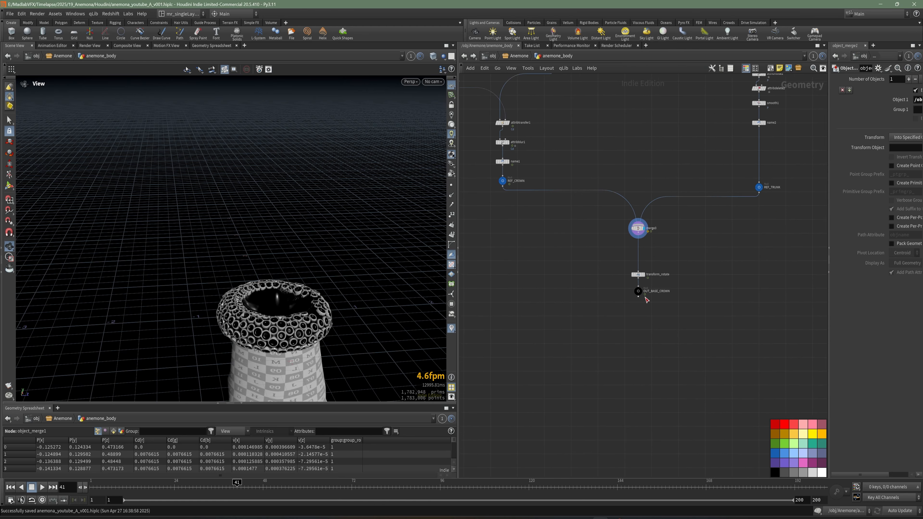
{"action": "scroll", "coordinate": [644, 296], "scroll_direction": "up", "scroll_amount": 6}
{"action": "left_click_drag", "start_coordinate": [635, 231], "coordinate": [634, 190]}
{"action": "left_click", "coordinate": [641, 189]}
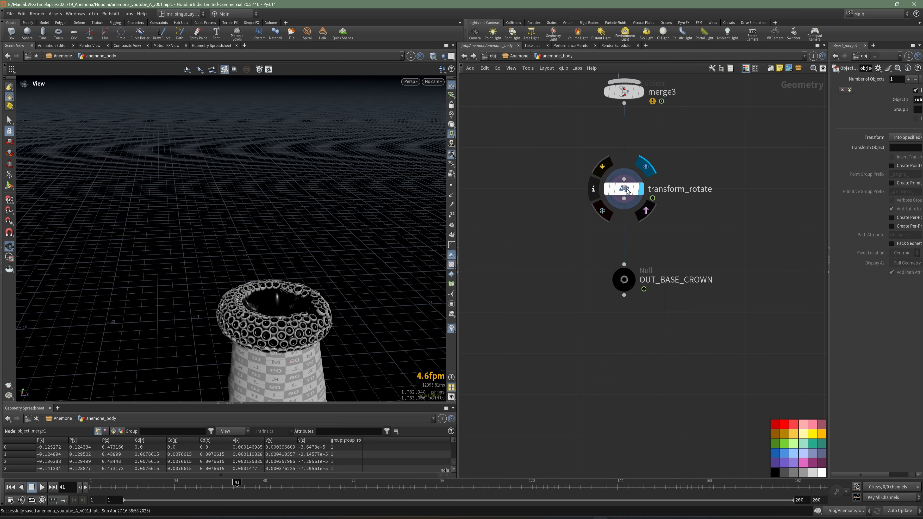
{"action": "left_click_drag", "start_coordinate": [347, 209], "coordinate": [324, 233]}
Step: Insert a File Cache node between transform_rotate and OUT_BASE_CROWN
{"action": "left_click", "coordinate": [660, 264]}
{"action": "scroll", "coordinate": [600, 284], "scroll_direction": "up", "scroll_amount": 3}
{"action": "key", "text": "Tab"}
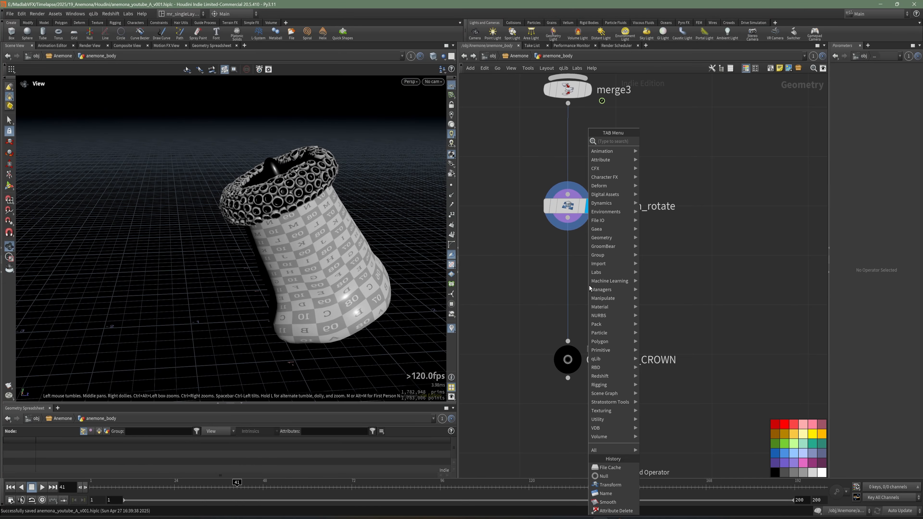
{"action": "type", "text": "file"}
{"action": "left_click", "coordinate": [660, 150]}
{"action": "left_click", "coordinate": [569, 276]}
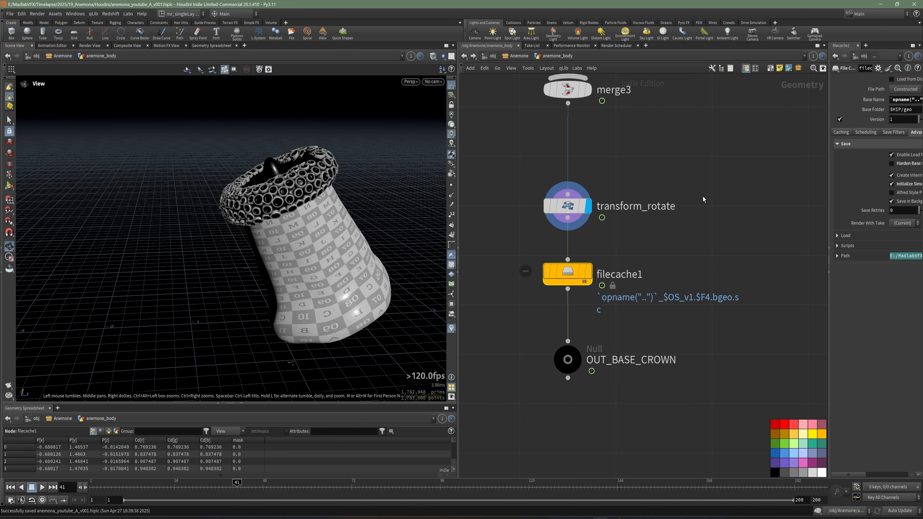
Step: Rename the new file cache node as cache_body
{"action": "scroll", "coordinate": [699, 242], "scroll_direction": "down", "scroll_amount": 5}
{"action": "scroll", "coordinate": [675, 250], "scroll_direction": "up", "scroll_amount": 5}
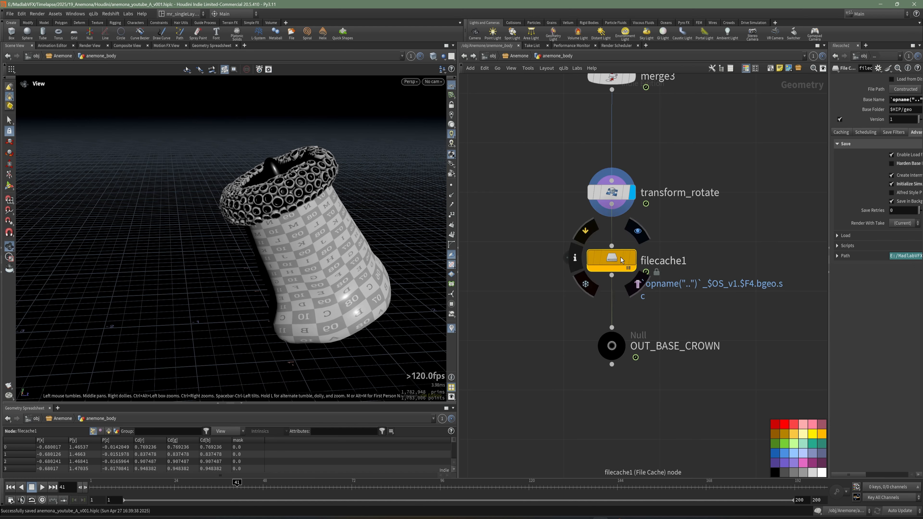
{"action": "middle_click_drag", "start_coordinate": [676, 292], "coordinate": [578, 288]}
{"action": "left_click_drag", "start_coordinate": [830, 315], "coordinate": [662, 324]}
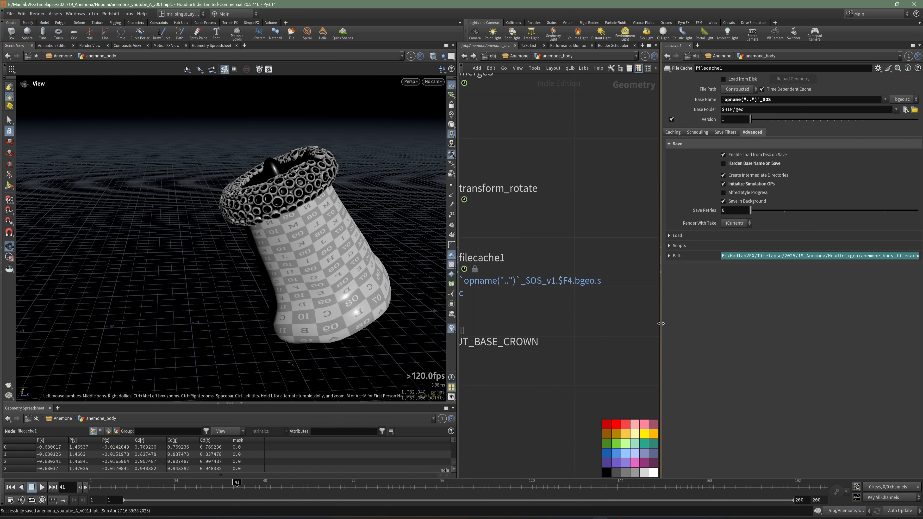
{"action": "left_click_drag", "start_coordinate": [458, 339], "coordinate": [292, 334]}
{"action": "middle_click_drag", "start_coordinate": [481, 319], "coordinate": [570, 322]}
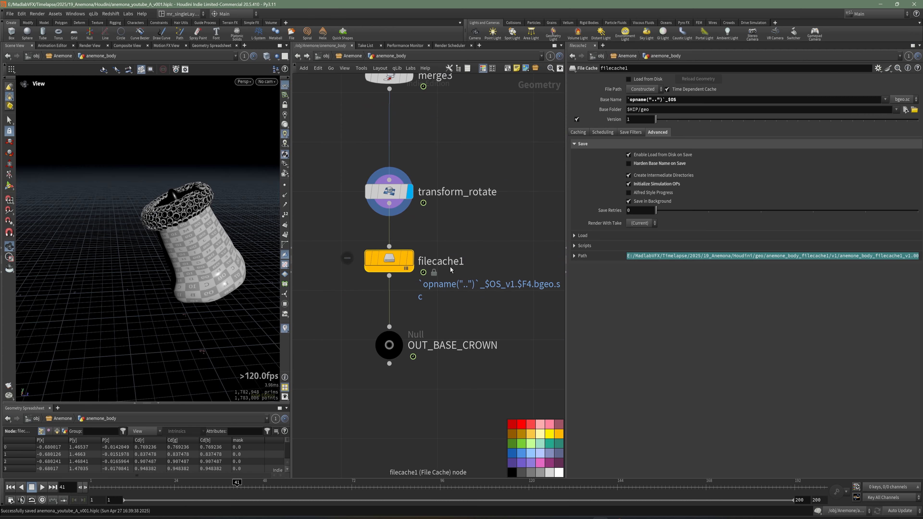
{"action": "left_click", "coordinate": [450, 265]}
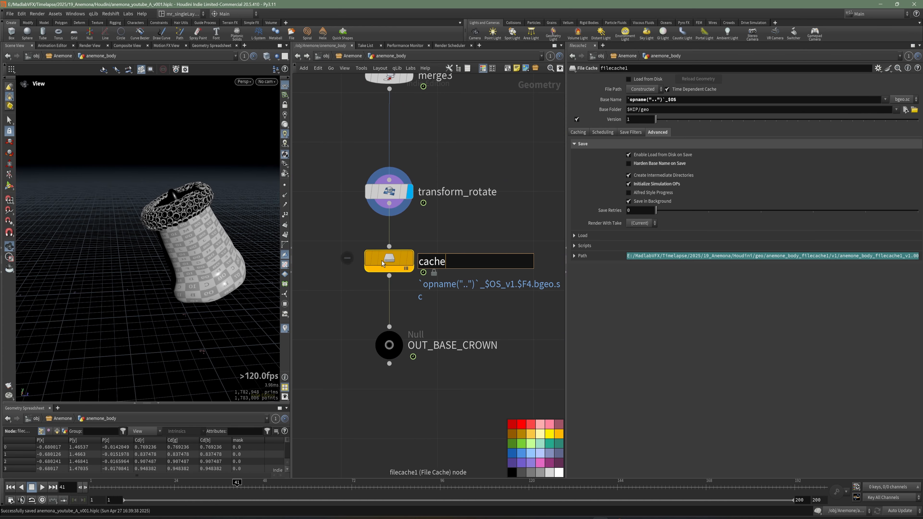
{"action": "type", "text": "cache_body"}
{"action": "key", "text": "Return"}
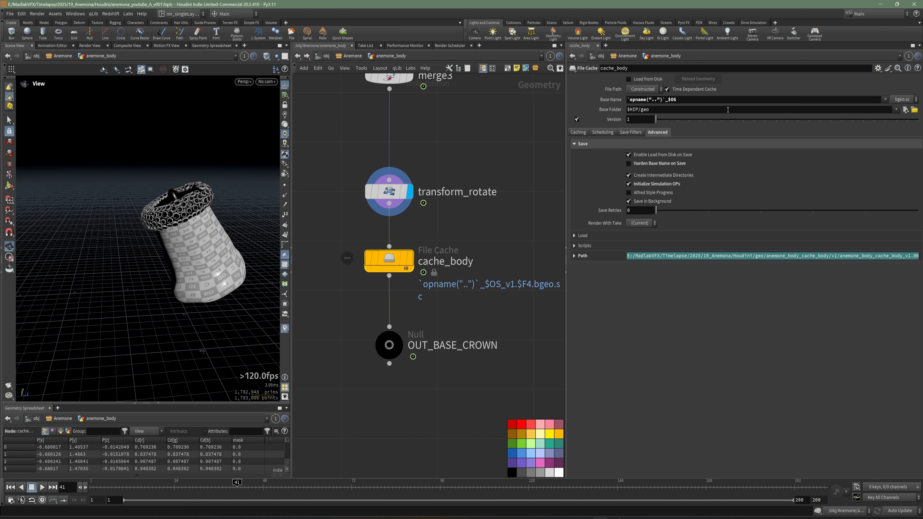
Step: Turn off Time Dependent Cache on cache_body and save its geometry to disk
{"action": "left_click", "coordinate": [688, 90]}
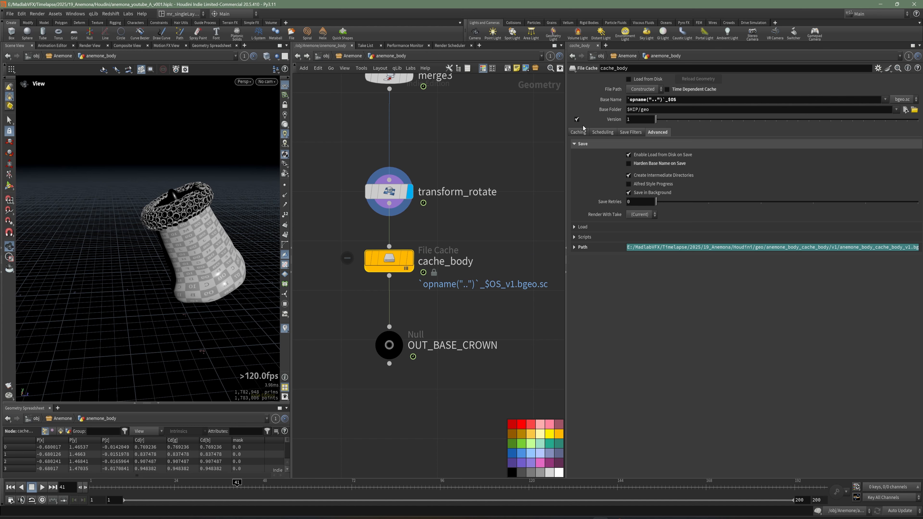
{"action": "left_click", "coordinate": [578, 132]}
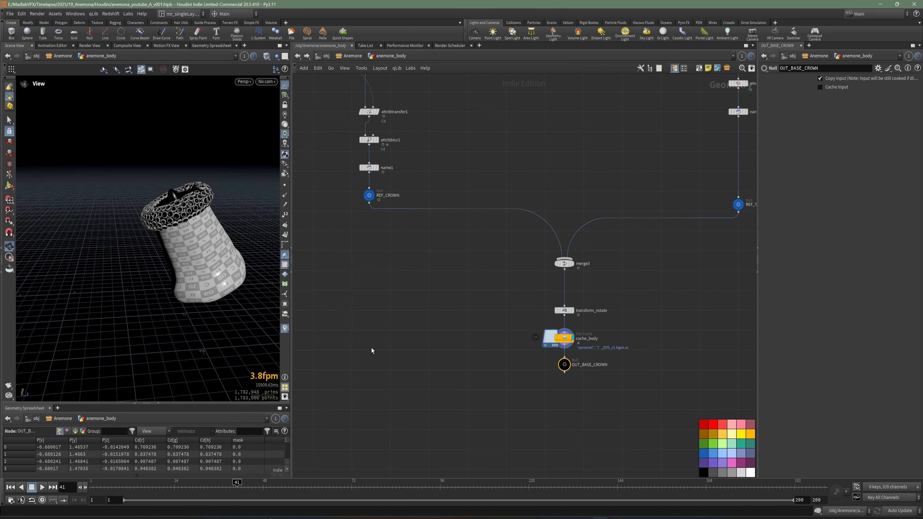
{"action": "middle_click_drag", "start_coordinate": [602, 371], "coordinate": [587, 377]}
Step: Return to the object level and turn on the display of anemone_tentacles
{"action": "key", "text": "u"}
{"action": "left_click", "coordinate": [601, 370]}
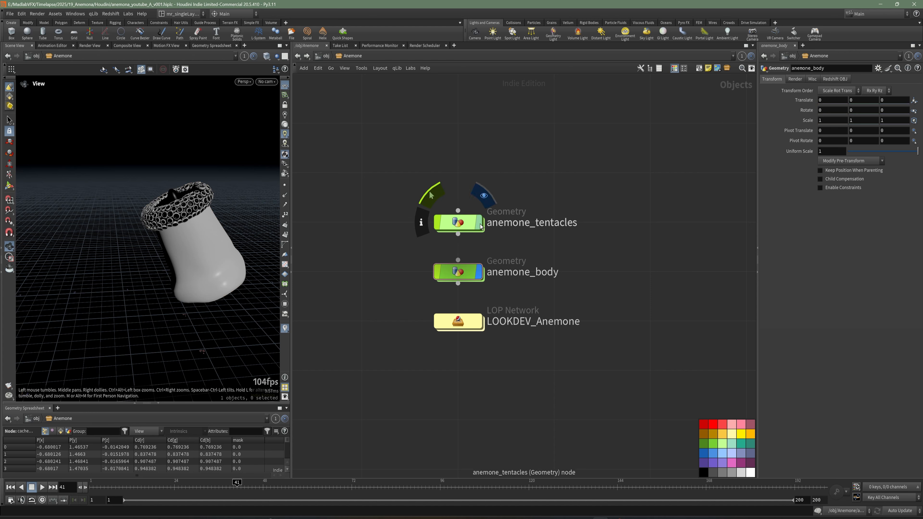
{"action": "left_click", "coordinate": [480, 222]}
Step: Set the display to the OUT_ANEMONE null inside anemone_tentacles and return to the object level
{"action": "double_click", "coordinate": [459, 222]}
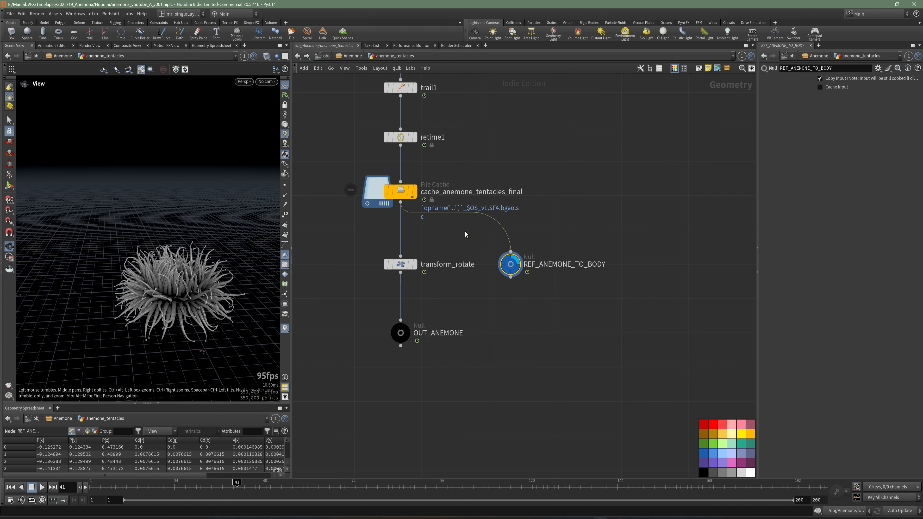
{"action": "scroll", "coordinate": [485, 293], "scroll_direction": "up", "scroll_amount": 3}
{"action": "left_click", "coordinate": [444, 311]}
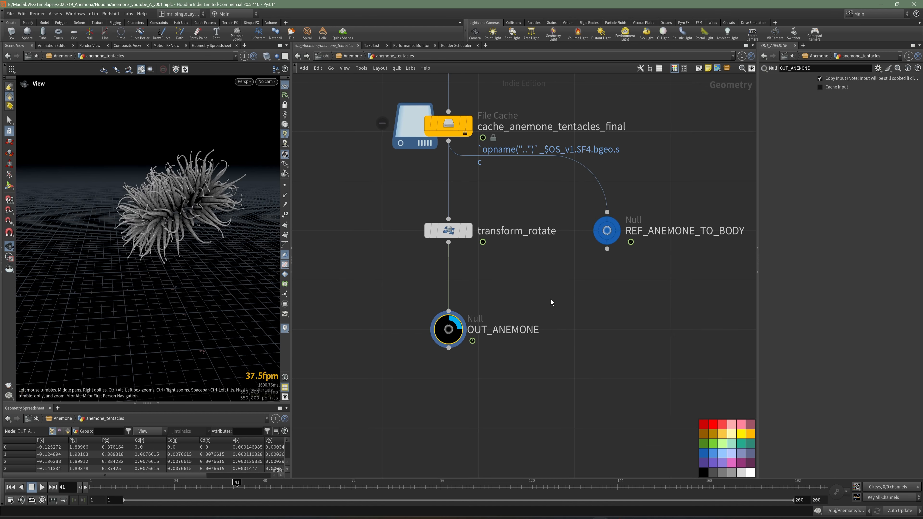
{"action": "key", "text": "u"}
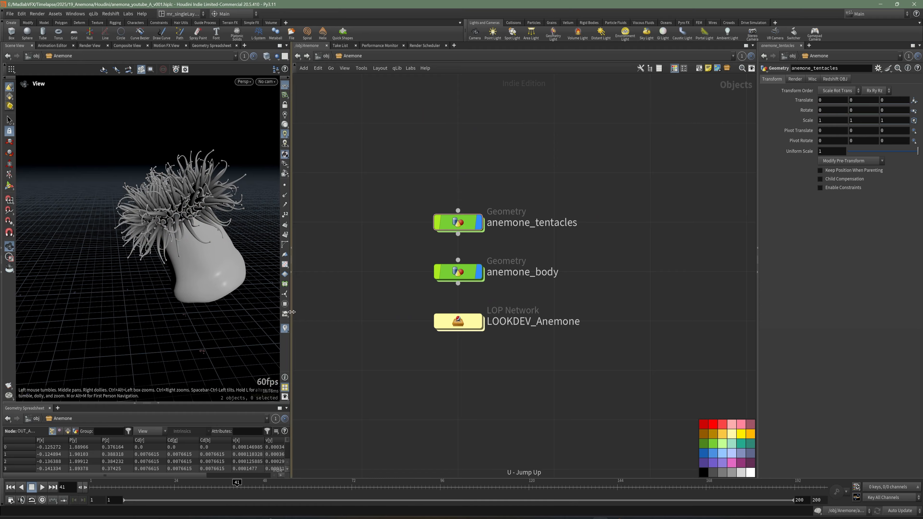
Step: Insert a UV Quick Shade node between transform_rotate and OUT_ANEMONE inside anemone_tentacles
{"action": "left_click_drag", "start_coordinate": [290, 314], "coordinate": [482, 314]}
{"action": "left_click_drag", "start_coordinate": [454, 254], "coordinate": [327, 267]}
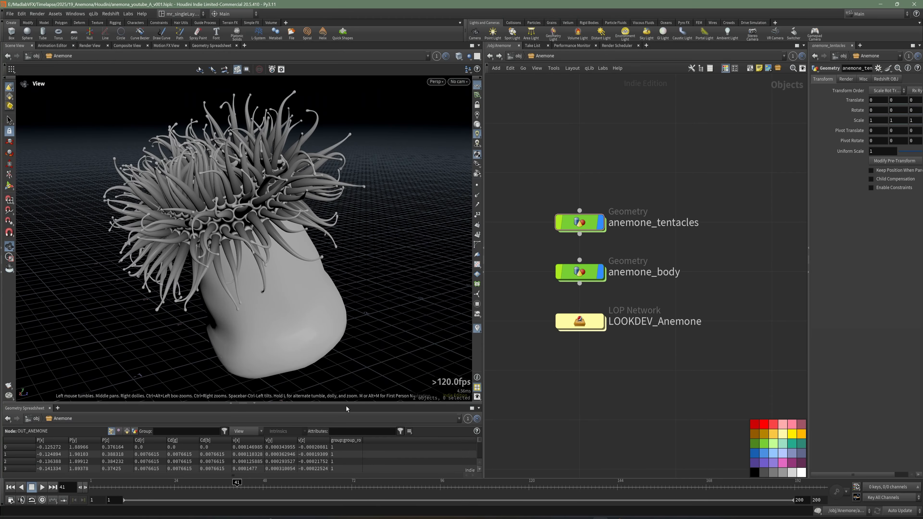
{"action": "left_click_drag", "start_coordinate": [346, 406], "coordinate": [346, 409]}
{"action": "left_click_drag", "start_coordinate": [319, 367], "coordinate": [297, 285]}
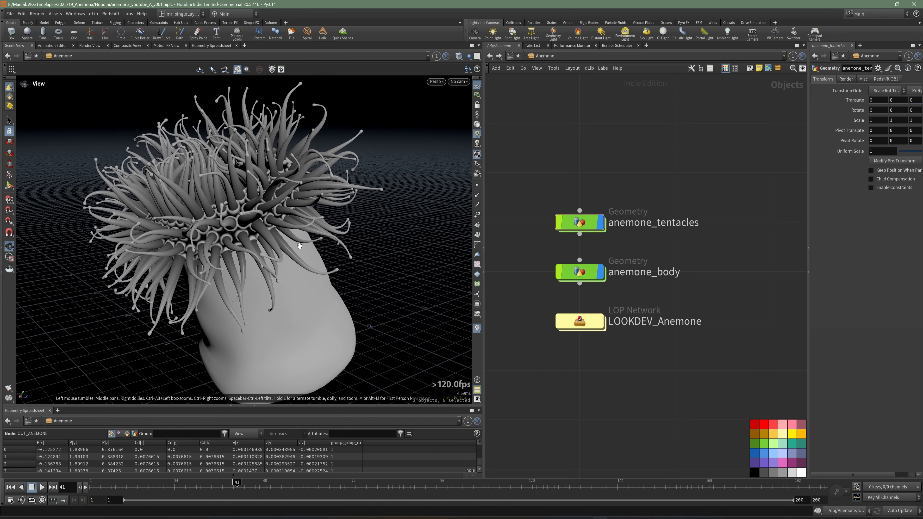
{"action": "double_click", "coordinate": [580, 222]}
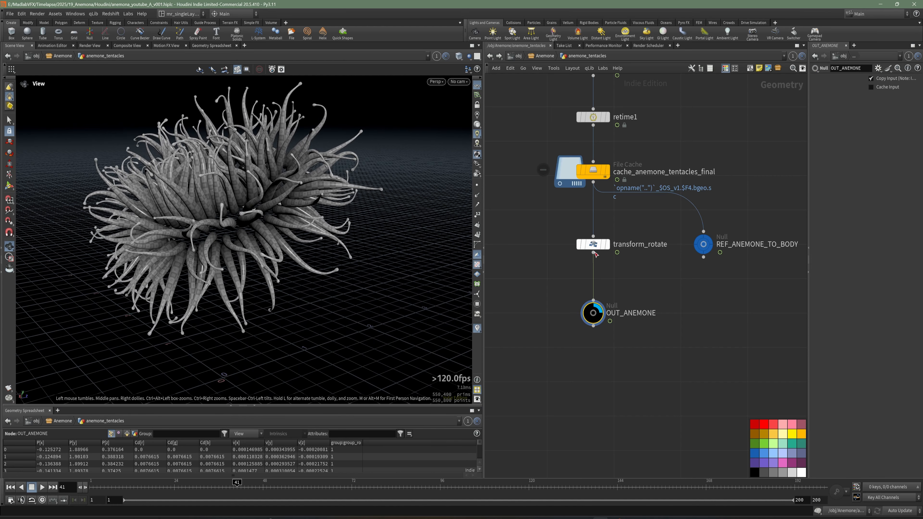
{"action": "key", "text": "Tab"}
{"action": "type", "text": "qui"}
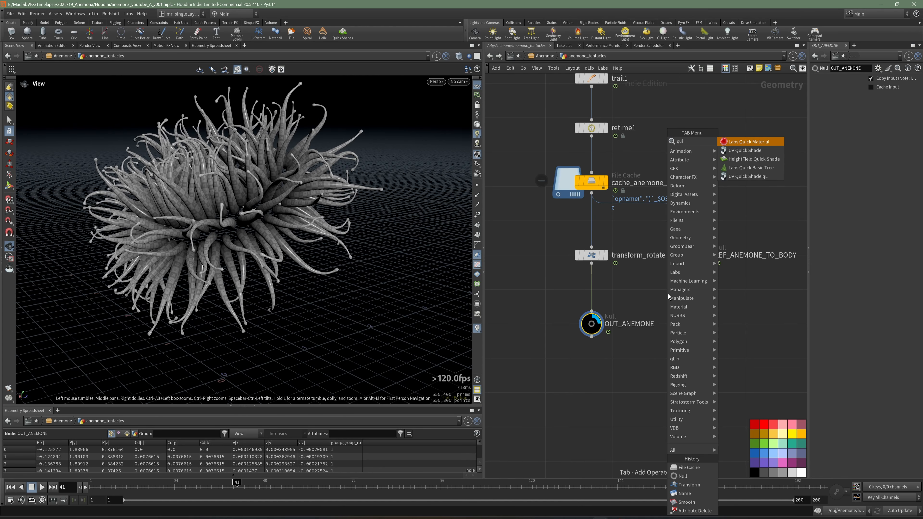
{"action": "left_click", "coordinate": [732, 153]}
{"action": "left_click", "coordinate": [611, 272]}
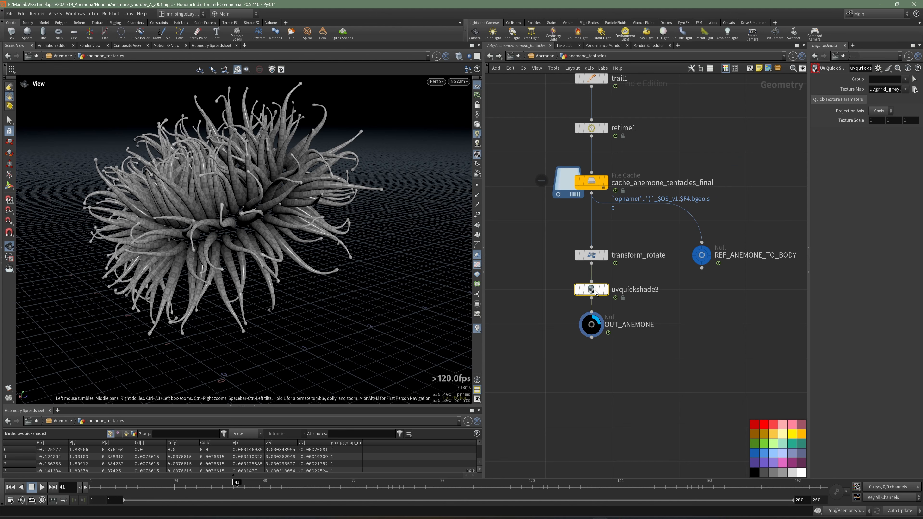
Step: Set the UV Quick Shade node's texture map to ramp_anemona_v008.png from $HIP/tex/anemona
{"action": "left_click_drag", "start_coordinate": [810, 301], "coordinate": [721, 296]}
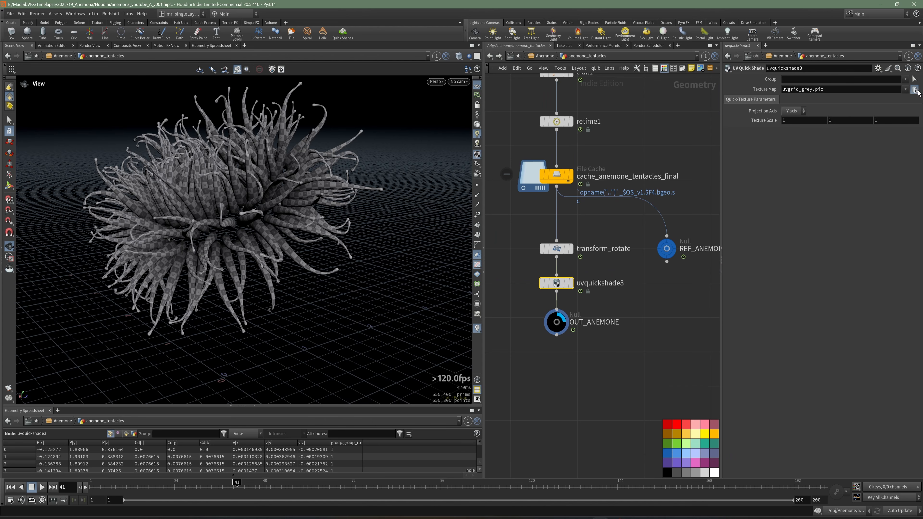
{"action": "left_click", "coordinate": [915, 90]}
{"action": "double_click", "coordinate": [743, 53]}
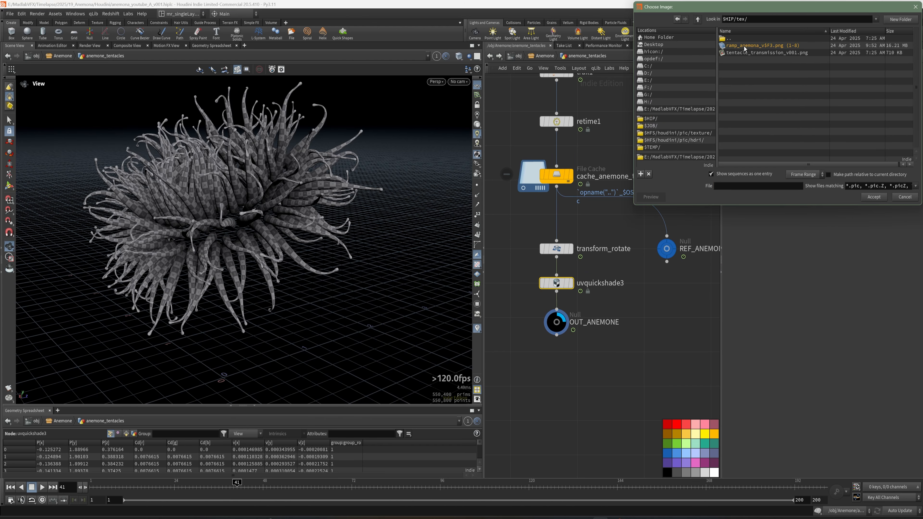
{"action": "left_click", "coordinate": [712, 174]}
{"action": "left_click", "coordinate": [775, 89]}
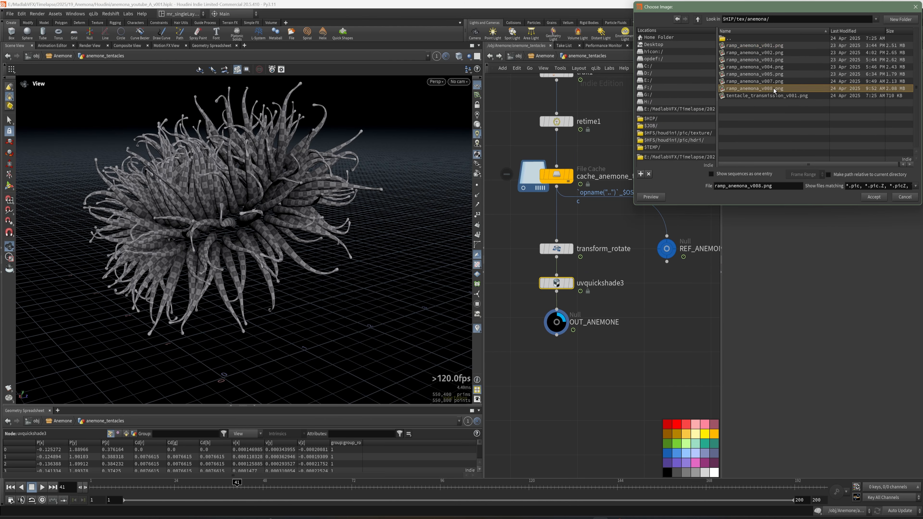
{"action": "left_click", "coordinate": [874, 197]}
Step: Return to the object level and save the scene
{"action": "key", "text": "u"}
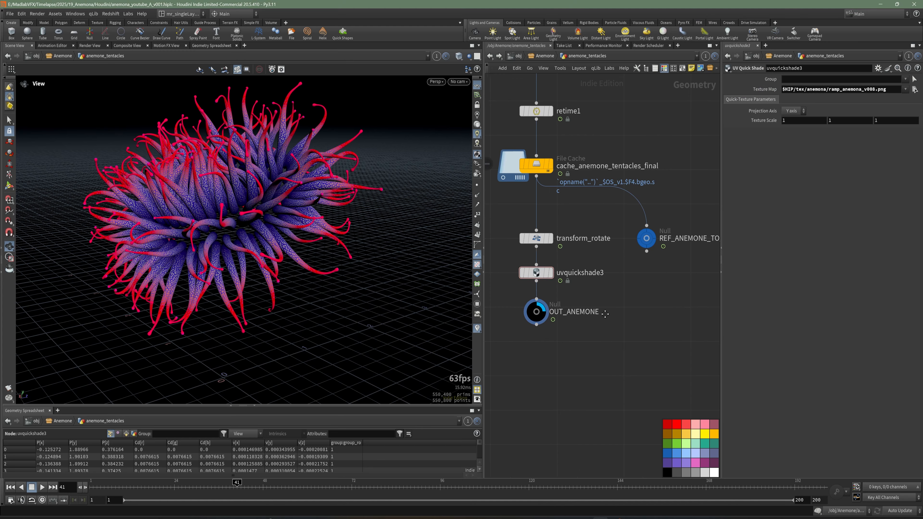
{"action": "left_click_drag", "start_coordinate": [486, 313], "coordinate": [520, 313]}
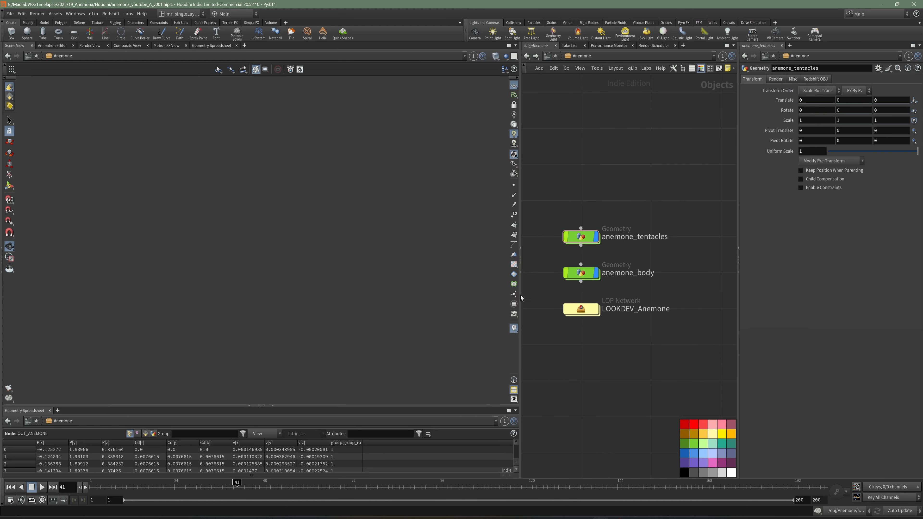
{"action": "left_click_drag", "start_coordinate": [384, 235], "coordinate": [410, 224]}
{"action": "key", "text": "ctrl+s"}
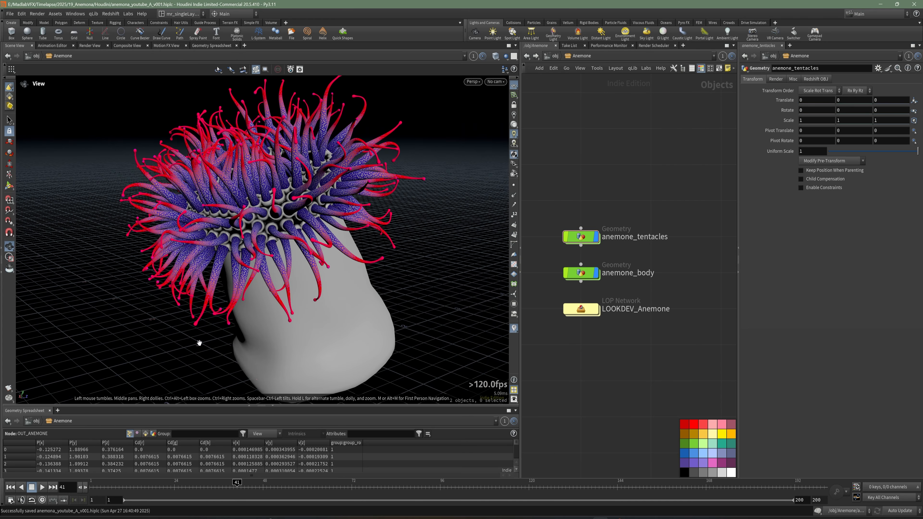
Step: Render a viewport flipbook of the anemone over frames 1 to 200
{"action": "left_click", "coordinate": [9, 389]}
{"action": "left_click", "coordinate": [73, 346]}
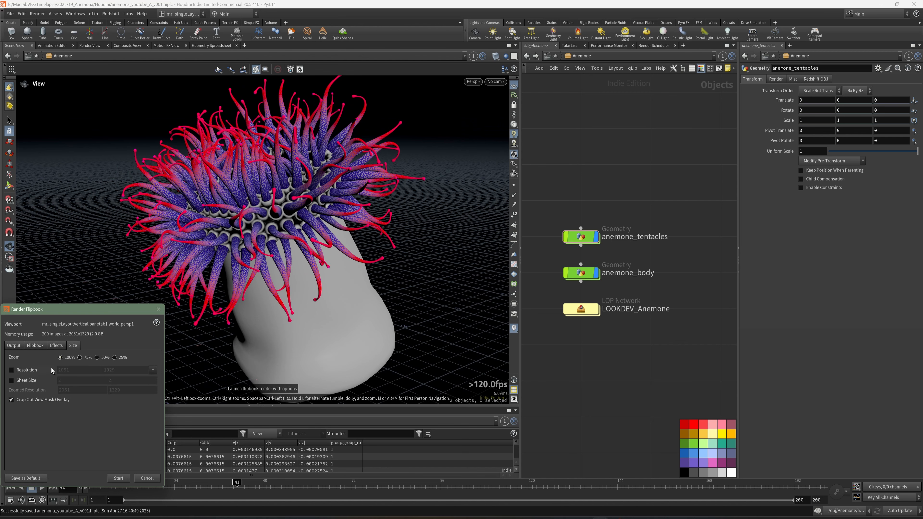
{"action": "left_click", "coordinate": [118, 478]}
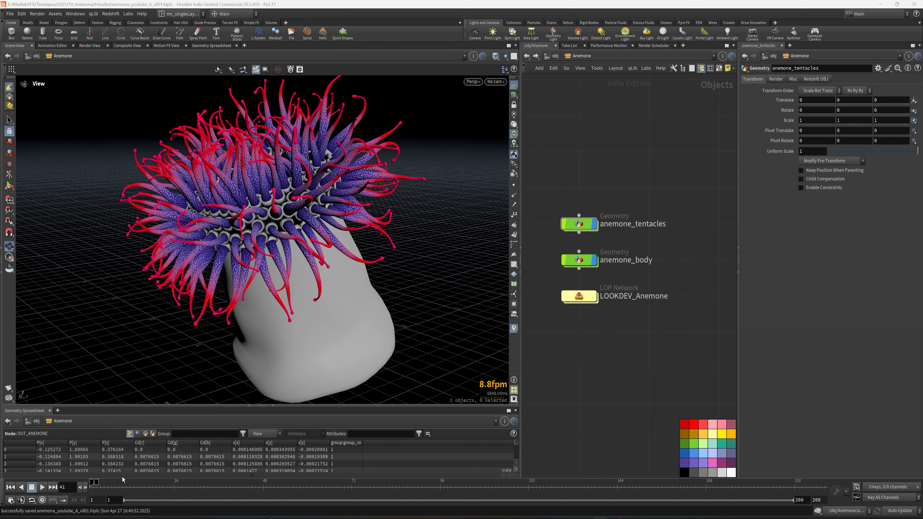
{"action": "left_click", "coordinate": [152, 398]}
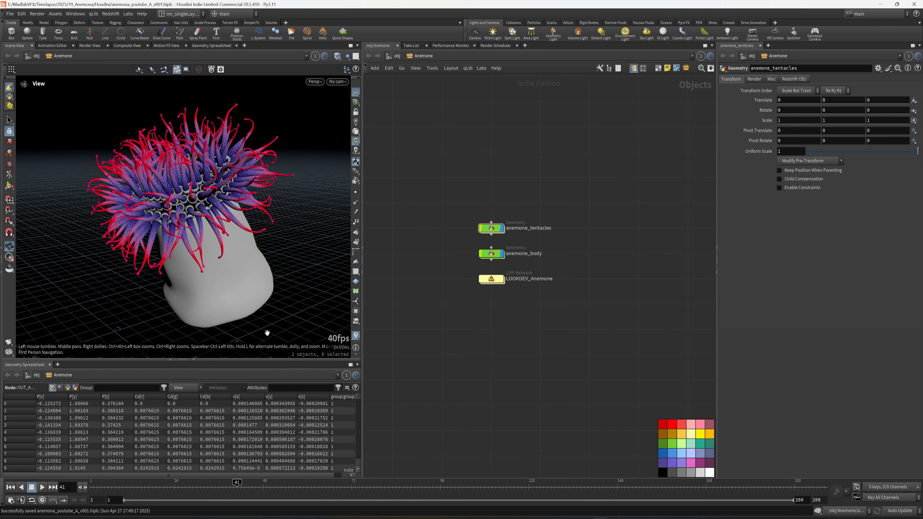
Step: Enter the LOOKDEV_Anemone LOP network and add a SOP Import node
{"action": "left_click_drag", "start_coordinate": [267, 333], "coordinate": [318, 316]}
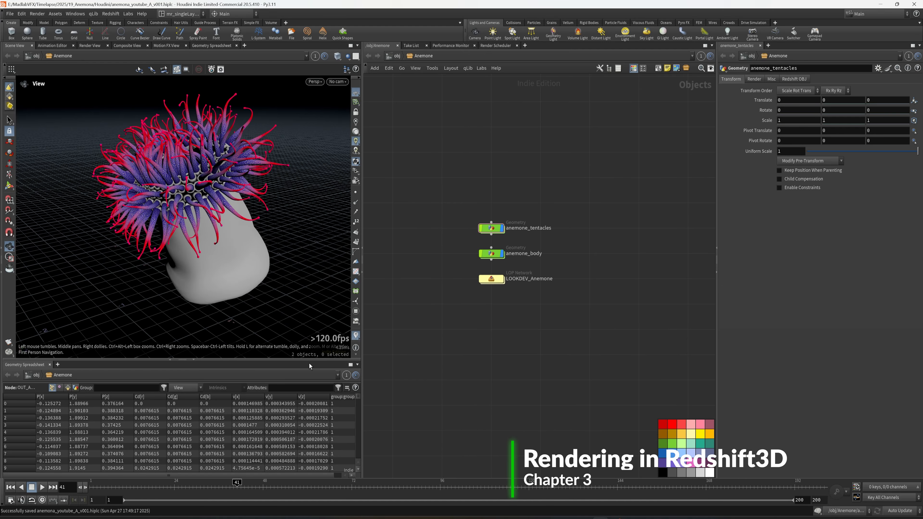
{"action": "left_click_drag", "start_coordinate": [310, 361], "coordinate": [310, 398]}
{"action": "left_click_drag", "start_coordinate": [230, 292], "coordinate": [224, 292]}
{"action": "double_click", "coordinate": [491, 279]}
{"action": "key", "text": "Tab"}
{"action": "type", "text": "sop"}
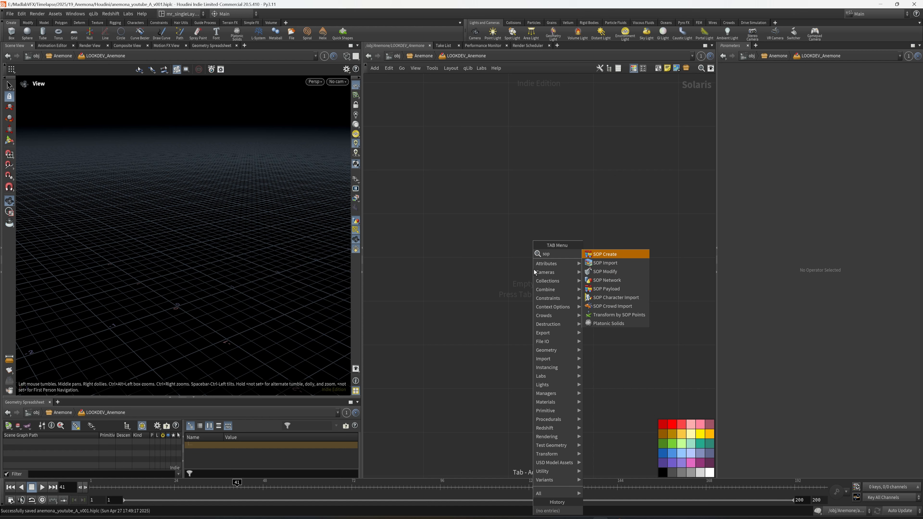
{"action": "left_click", "coordinate": [623, 264]}
{"action": "left_click", "coordinate": [503, 182]}
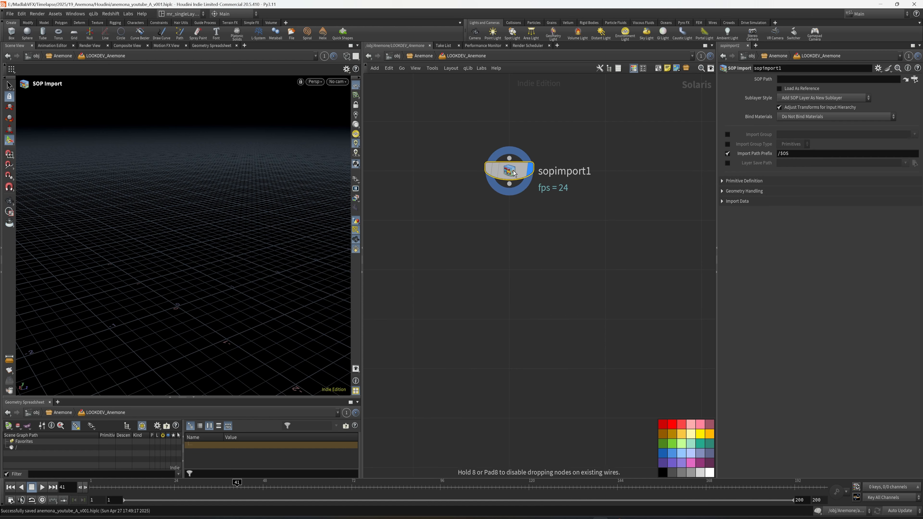
{"action": "key", "text": "ctrl+s"}
Step: Rename the SOP Import node as base_crown
{"action": "double_click", "coordinate": [556, 206]}
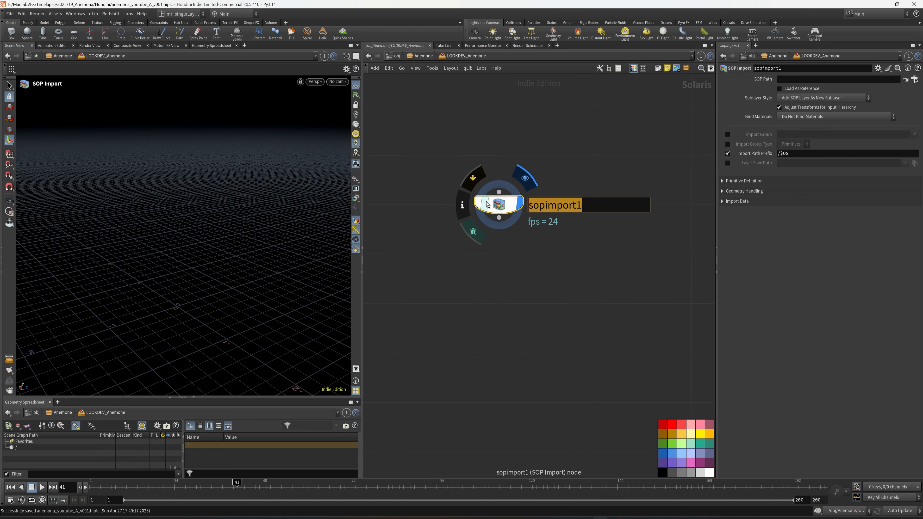
{"action": "type", "text": "base_c"}
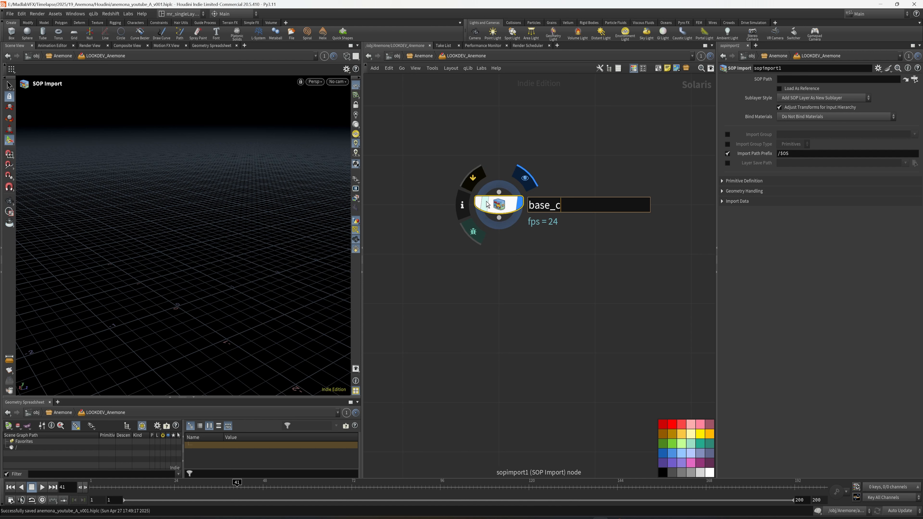
{"action": "type", "text": "rown"}
{"action": "key", "text": "Return"}
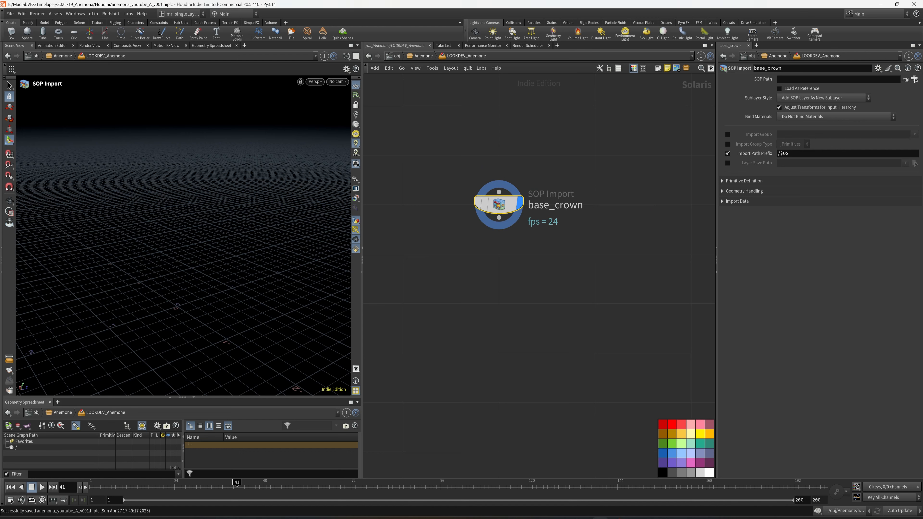
{"action": "middle_click_drag", "start_coordinate": [626, 260], "coordinate": [554, 282]}
{"action": "key", "text": "Tab"}
{"action": "type", "text": "sop"}
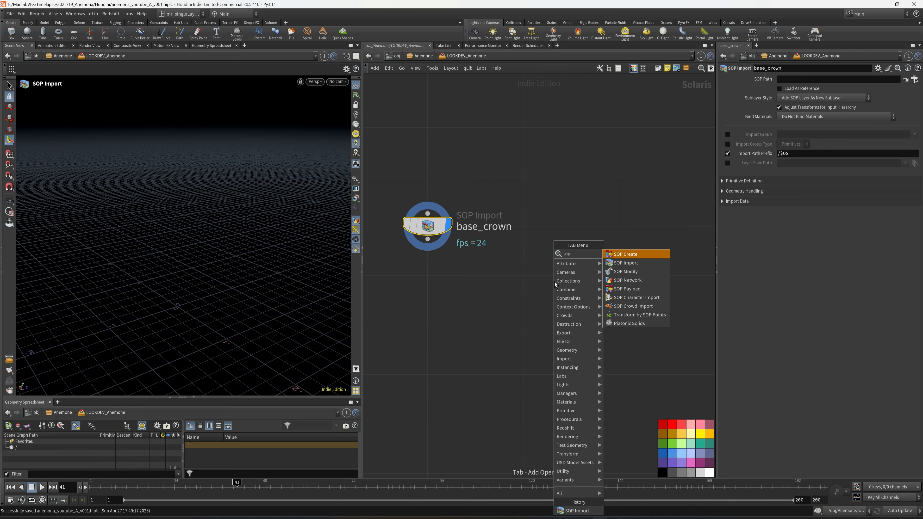
{"action": "left_click", "coordinate": [626, 271]}
{"action": "left_click", "coordinate": [593, 259]}
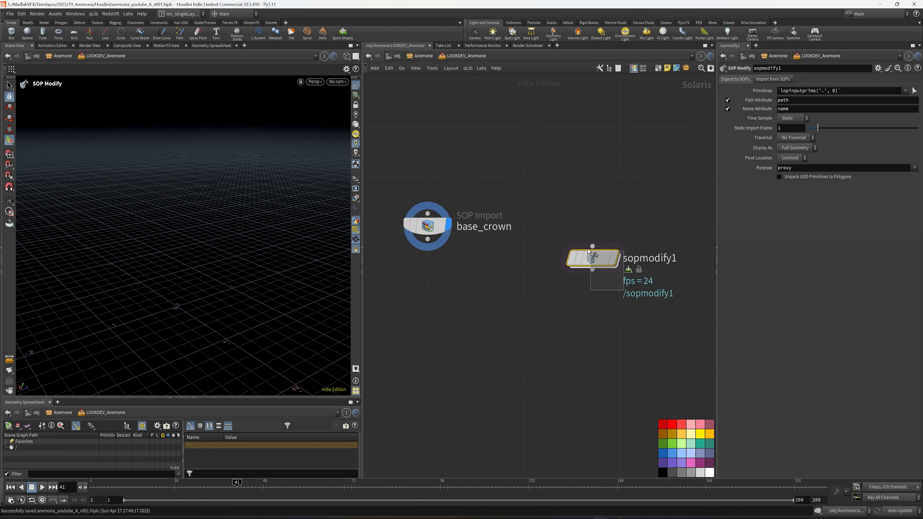
{"action": "key", "text": "ctrl+z"}
Step: Add a second SOP Import node beside base_crown and name it anemone
{"action": "key", "text": "Tab"}
{"action": "type", "text": "sop"}
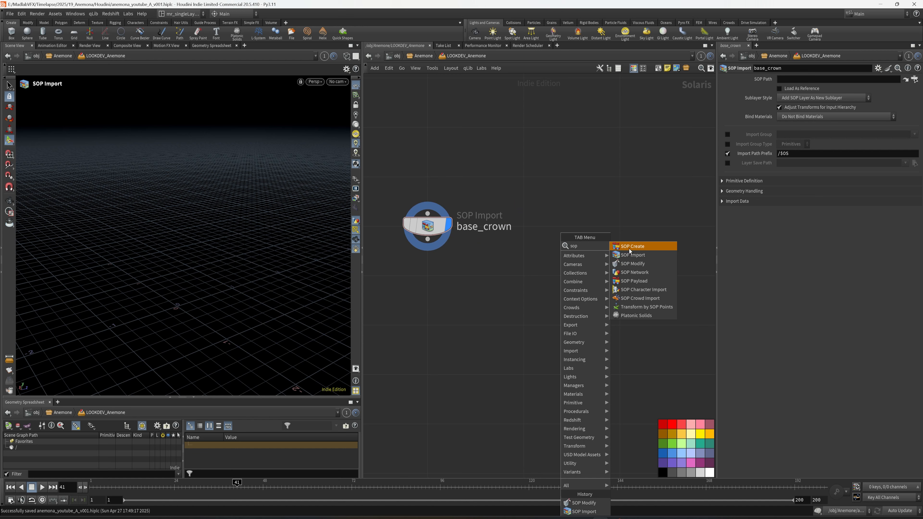
{"action": "left_click", "coordinate": [632, 255]}
{"action": "left_click", "coordinate": [578, 226]}
{"action": "key", "text": "F2"}
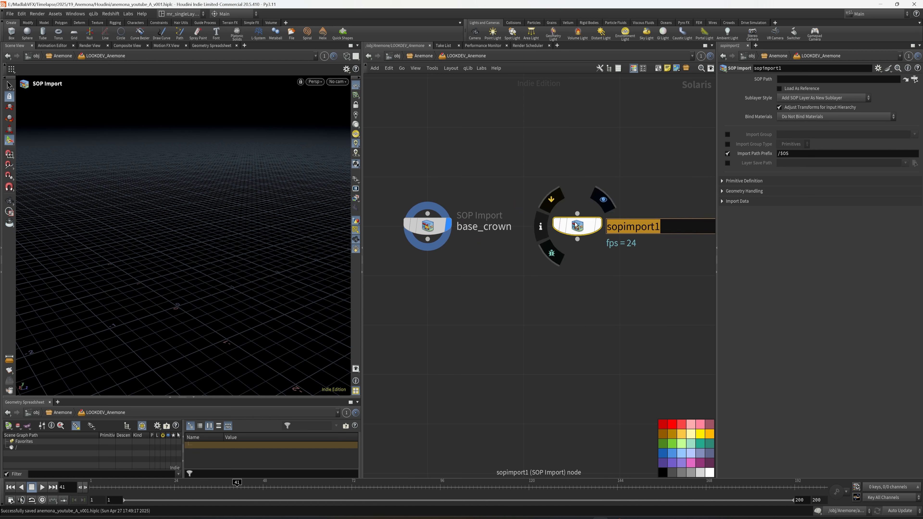
{"action": "type", "text": "anemone"}
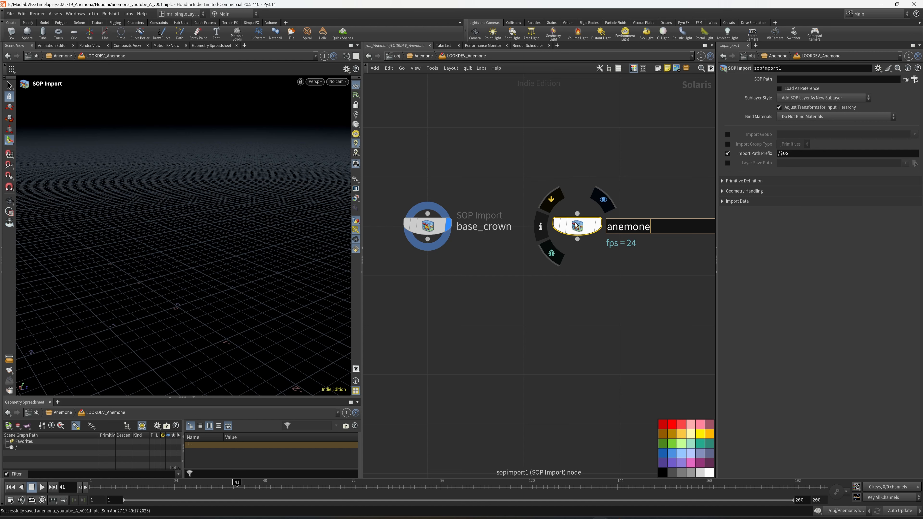
{"action": "key", "text": "Return"}
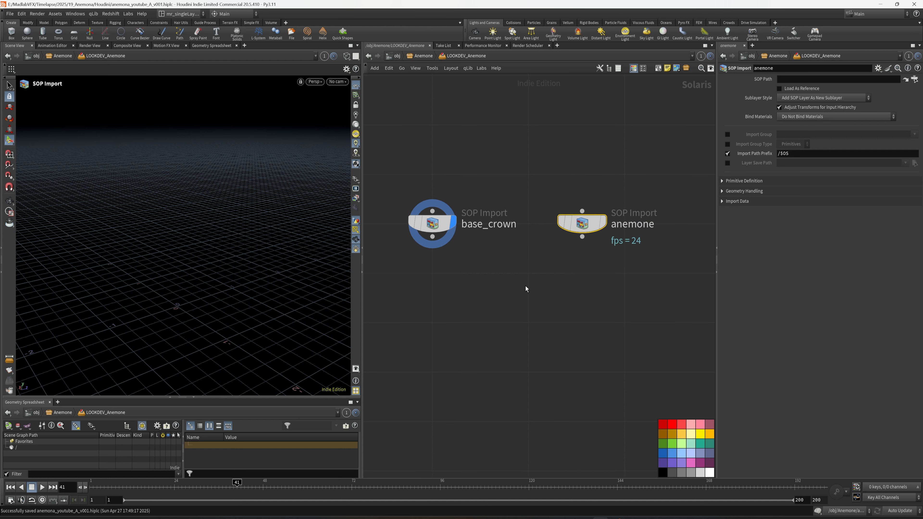
Step: Merge base_crown and anemone with a Merge node, turn on its display and save the scene
{"action": "key", "text": "Tab"}
{"action": "type", "text": "mer"}
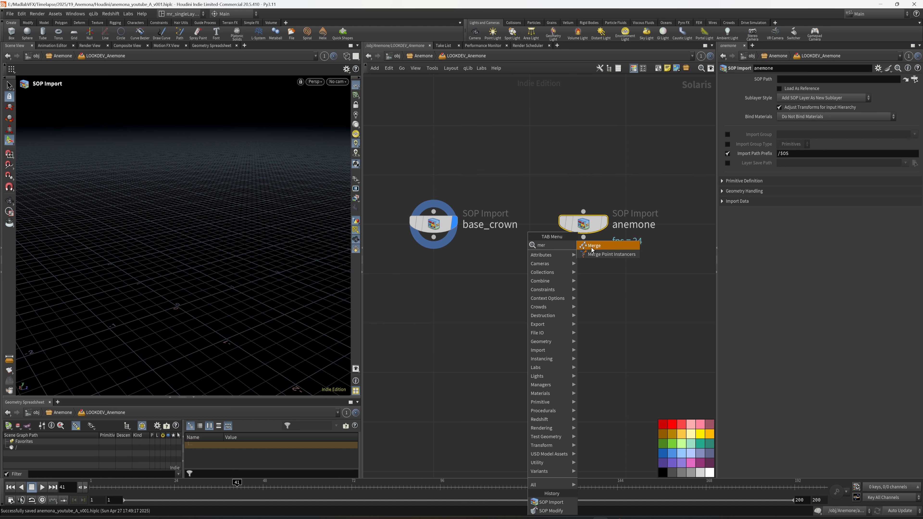
{"action": "left_click", "coordinate": [591, 248]}
{"action": "left_click", "coordinate": [526, 309]}
{"action": "left_click_drag", "start_coordinate": [435, 239], "coordinate": [518, 313]}
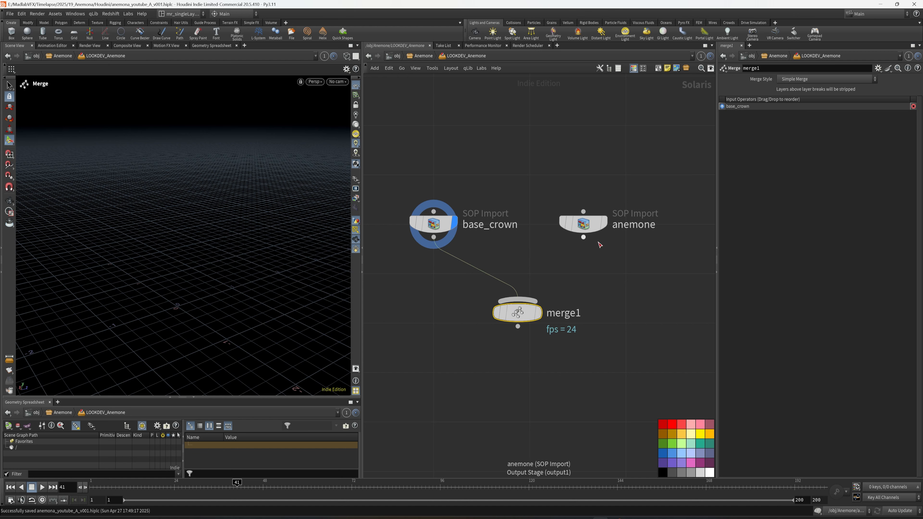
{"action": "left_click_drag", "start_coordinate": [585, 239], "coordinate": [540, 299]}
{"action": "left_click", "coordinate": [539, 313]}
{"action": "middle_click_drag", "start_coordinate": [575, 305], "coordinate": [551, 293]}
{"action": "key", "text": "ctrl+s"}
Step: Lay out the three nodes automatically and move merge1 further below the two imports
{"action": "scroll", "coordinate": [577, 298], "scroll_direction": "down", "scroll_amount": 1}
{"action": "left_click_drag", "start_coordinate": [658, 281], "coordinate": [415, 178]}
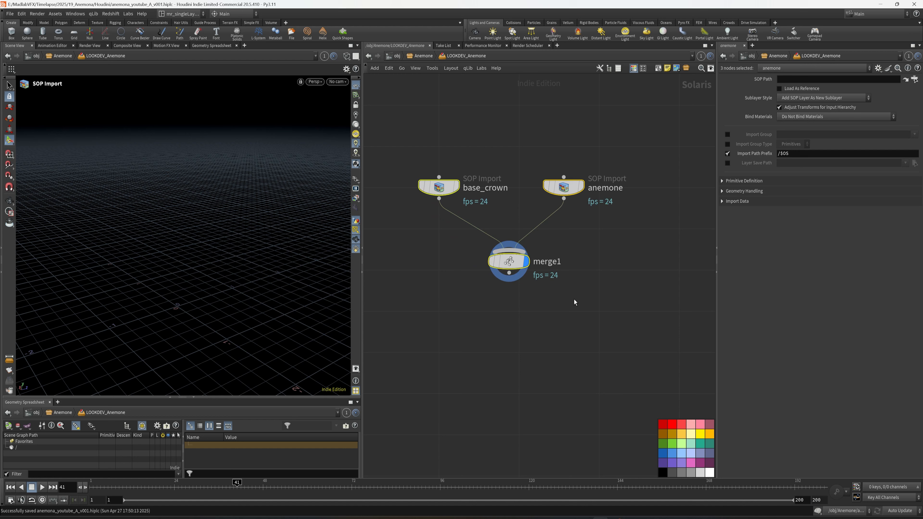
{"action": "key", "text": "l"}
{"action": "left_click", "coordinate": [567, 279]}
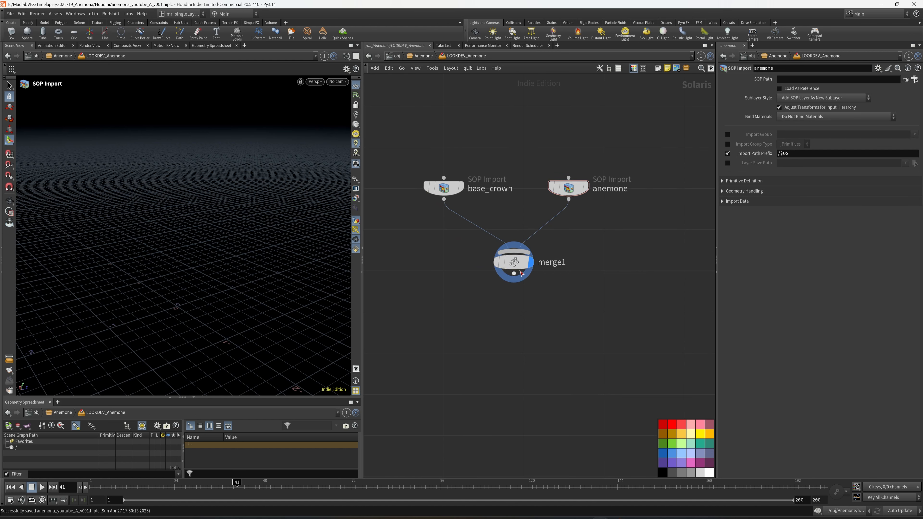
{"action": "left_click_drag", "start_coordinate": [519, 257], "coordinate": [520, 303]}
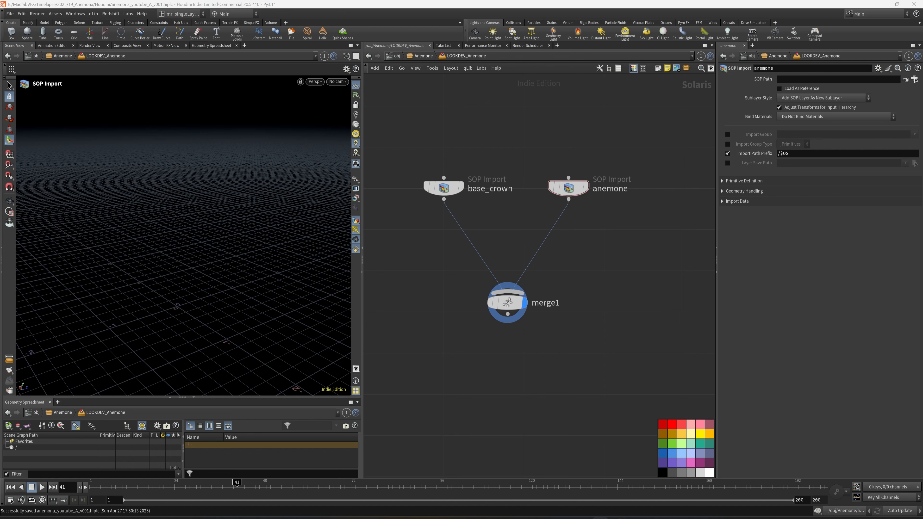
Step: Insert a Render Geometry Settings node between base_crown and merge1
{"action": "key", "text": "h"}
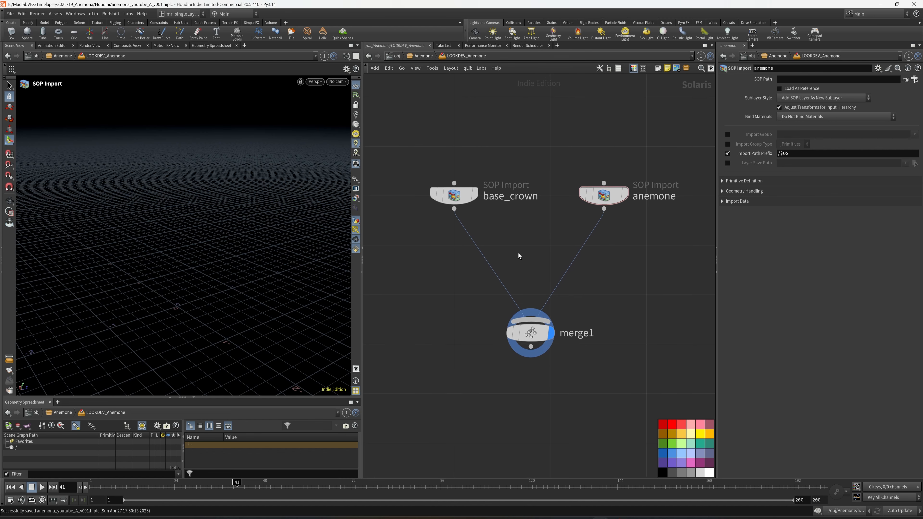
{"action": "key", "text": "Tab"}
{"action": "type", "text": "re"}
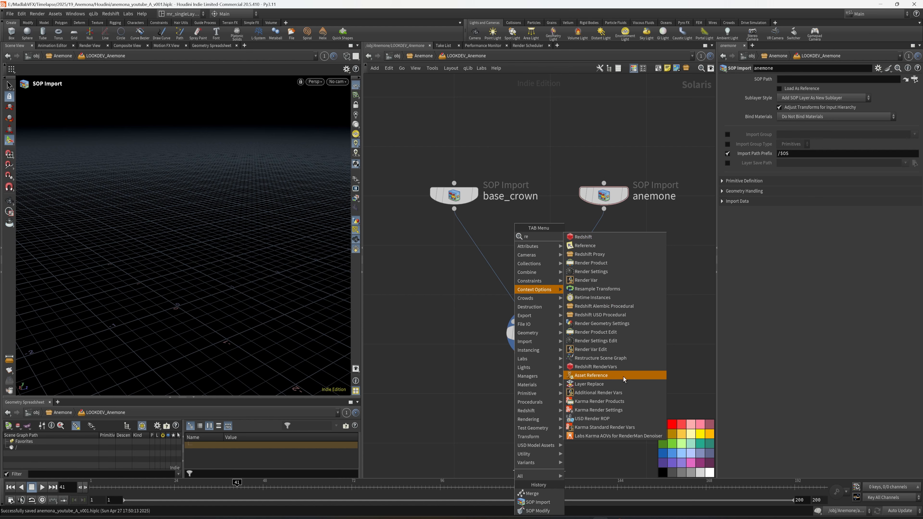
{"action": "left_click", "coordinate": [611, 323]}
{"action": "left_click", "coordinate": [500, 246]}
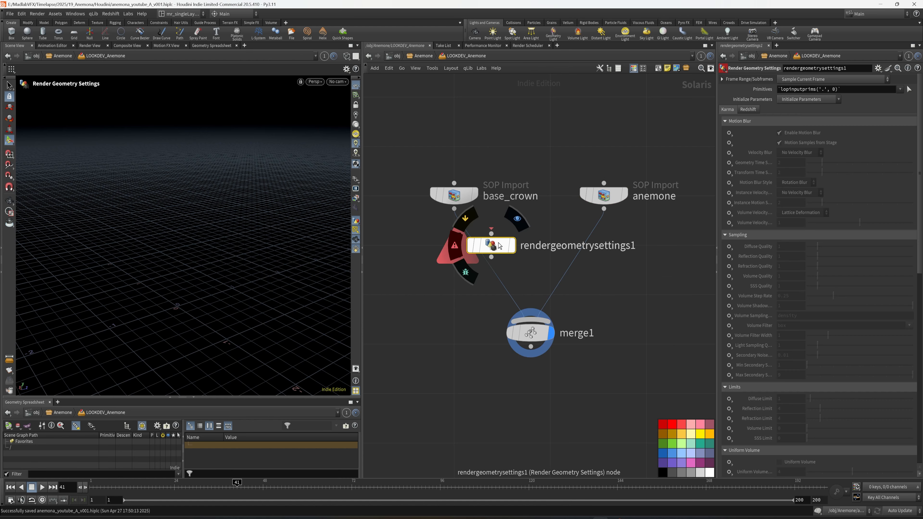
{"action": "left_click_drag", "start_coordinate": [500, 246], "coordinate": [463, 258]}
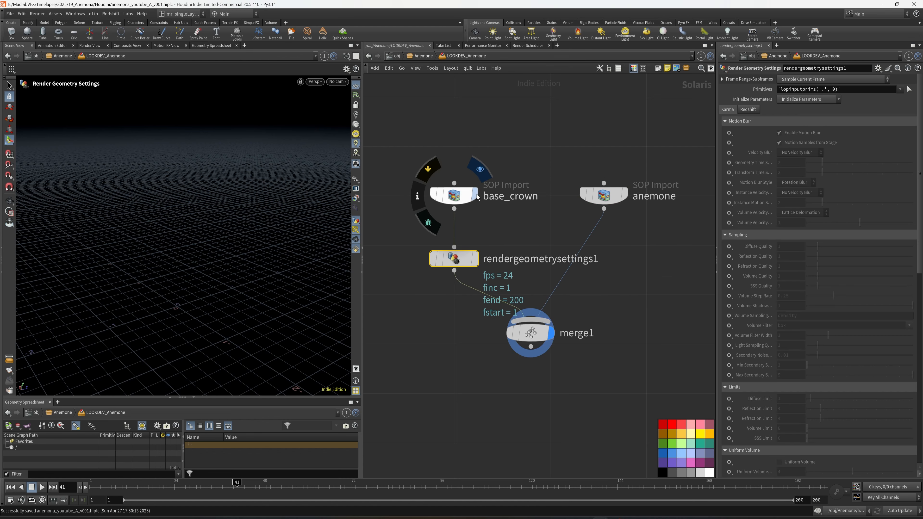
Step: Display base_crown, set its SOP Path to /obj/Anemone/anemone_body/OUT_BASE_CROWN and its Sublayer Style to Copy SOP Layer Into New Active Layer
{"action": "left_click", "coordinate": [477, 196]}
{"action": "left_click", "coordinate": [915, 80]}
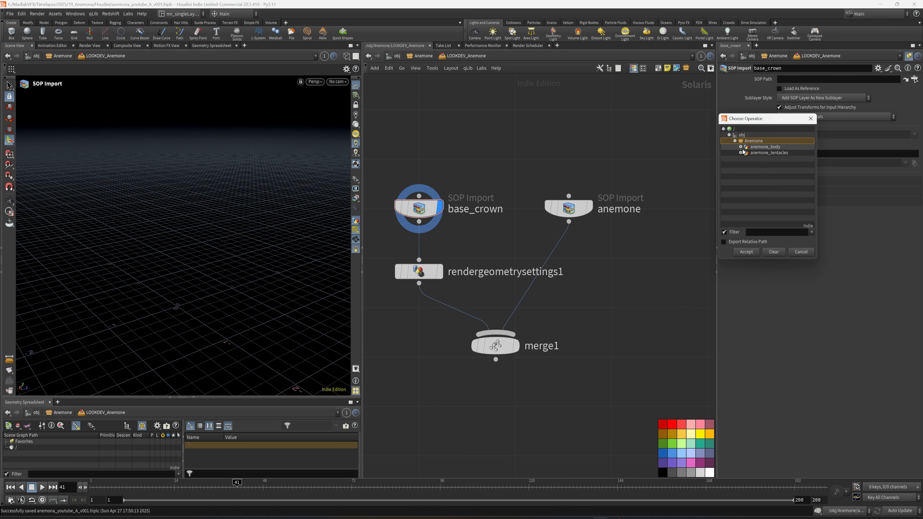
{"action": "left_click", "coordinate": [740, 147]}
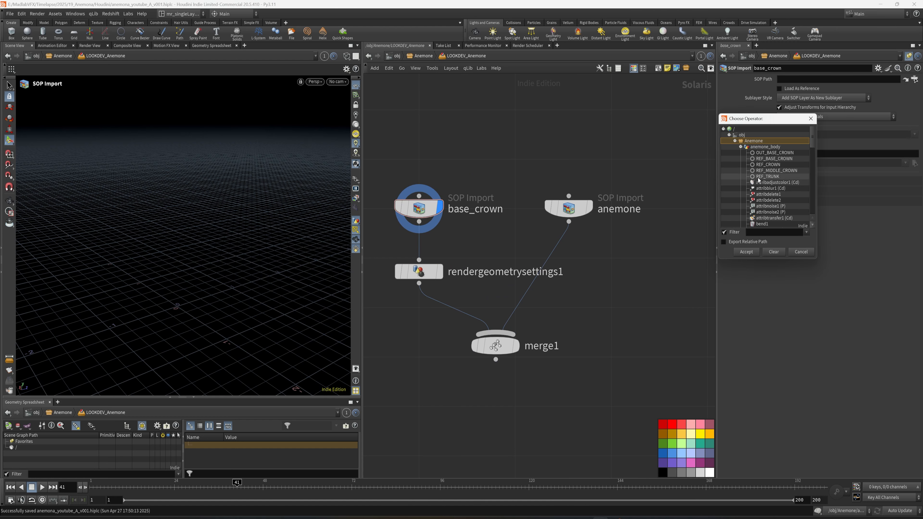
{"action": "left_click", "coordinate": [775, 152]}
{"action": "left_click", "coordinate": [747, 252]}
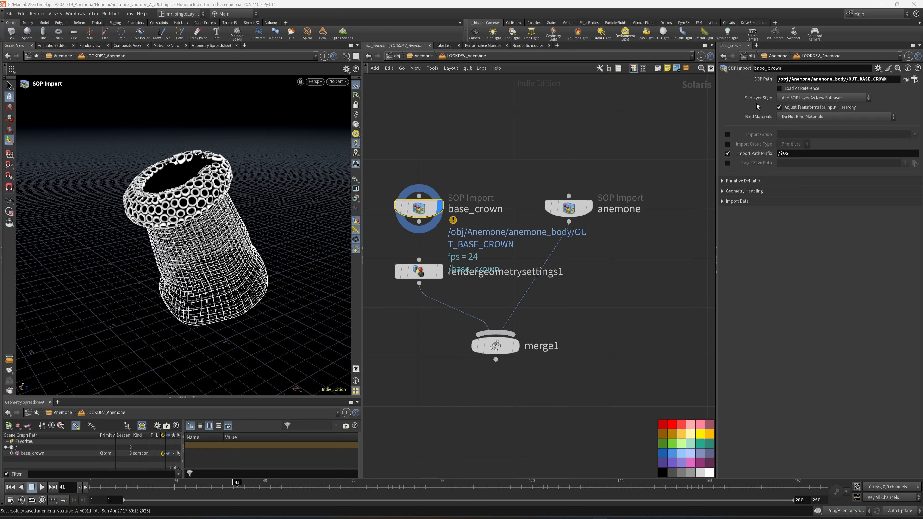
{"action": "left_click", "coordinate": [822, 97]}
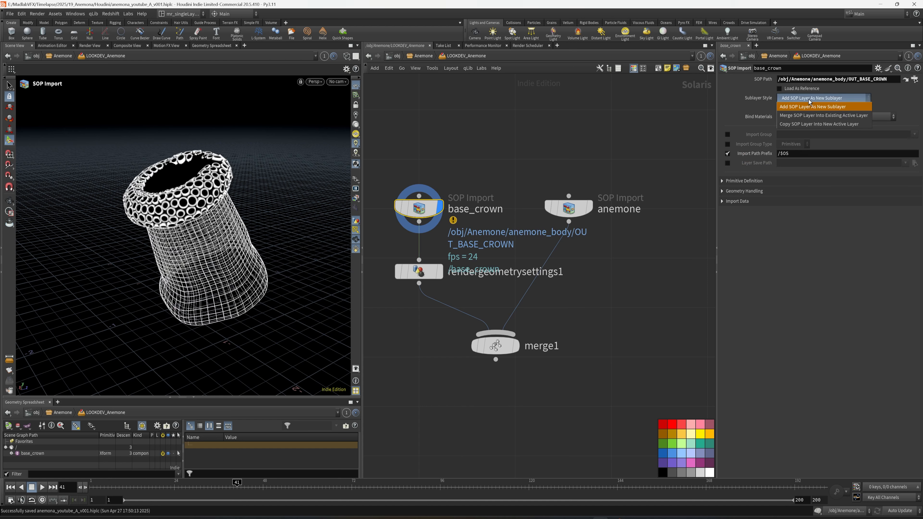
{"action": "left_click", "coordinate": [796, 124]}
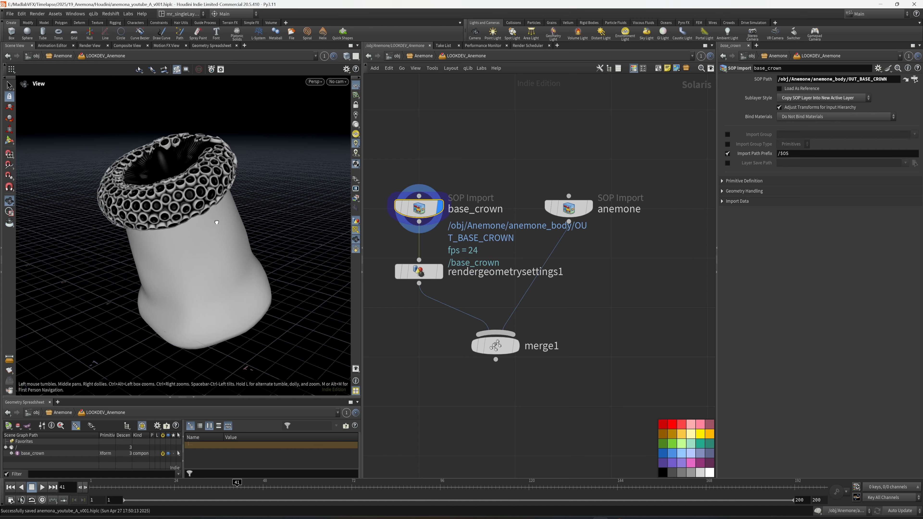
Step: Switch the network wiring style to rounded and set the anemone import's SOP Path to /obj/Anemone/anemone_tentacles/OUT_ANEMONE
{"action": "left_click", "coordinate": [552, 208]}
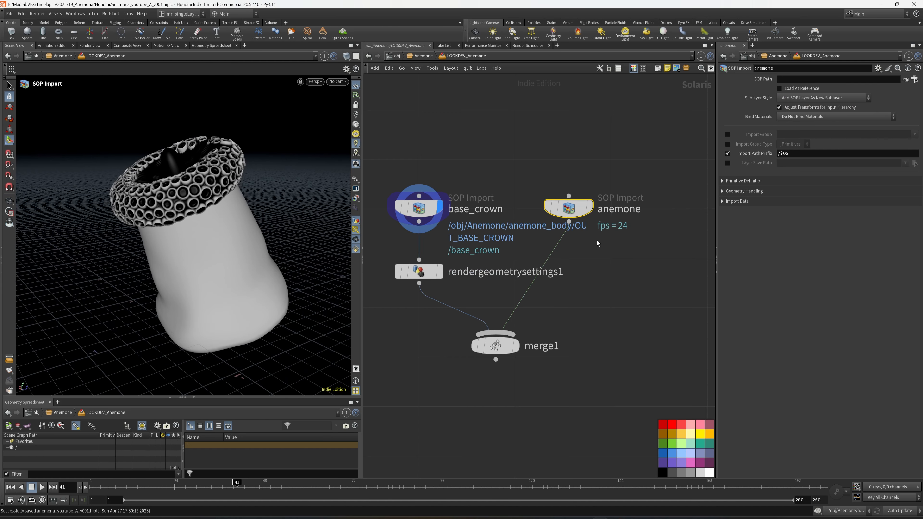
{"action": "key", "text": "shift+s"}
{"action": "left_click", "coordinate": [915, 81]}
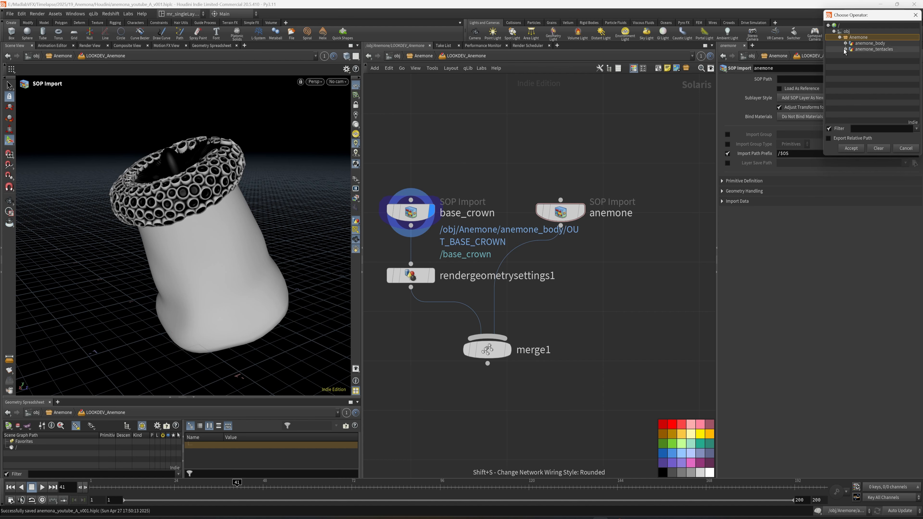
{"action": "left_click", "coordinate": [845, 49]}
{"action": "left_click", "coordinate": [876, 55]}
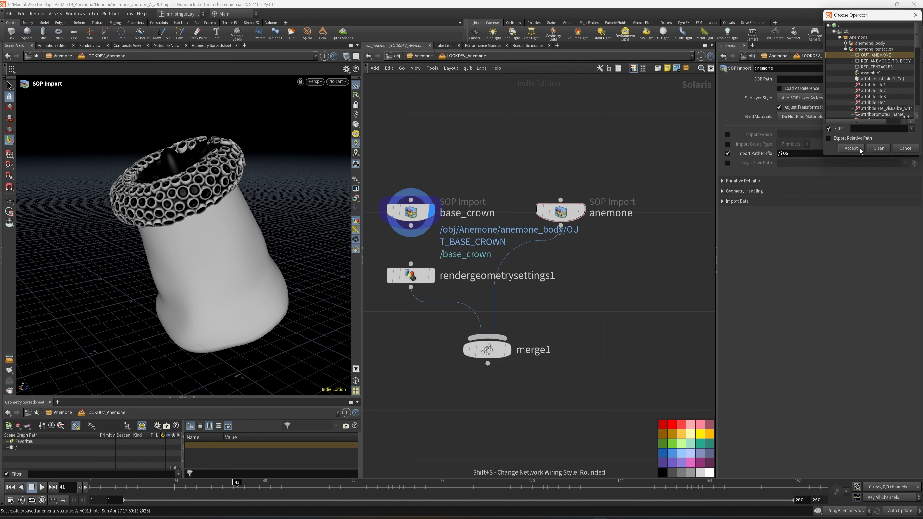
{"action": "left_click", "coordinate": [852, 148]}
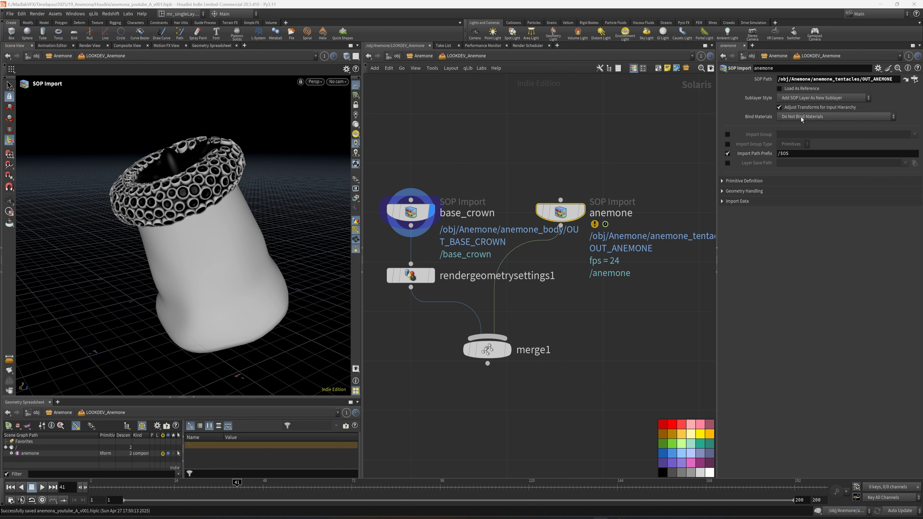
Step: Display merge1, set the anemone import's Sublayer Style to Copy SOP Layer Into New Active Layer and save the scene
{"action": "left_click", "coordinate": [580, 212]}
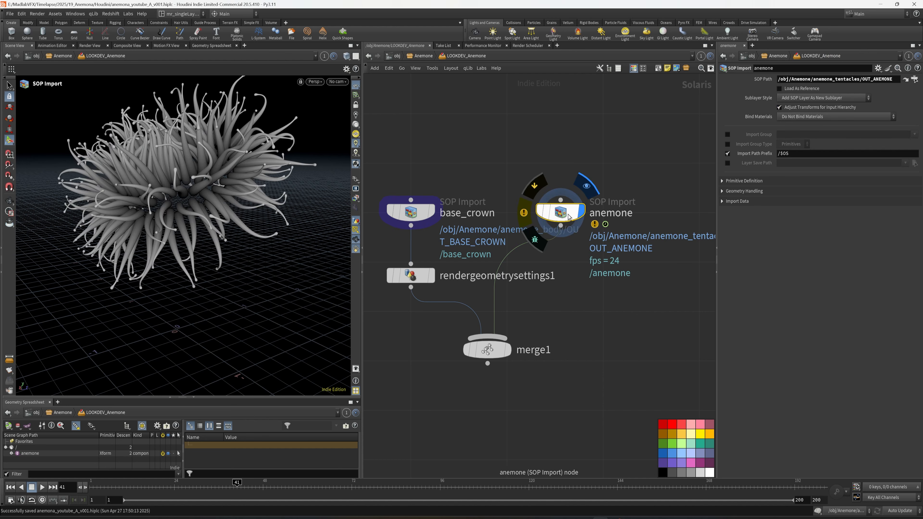
{"action": "left_click", "coordinate": [504, 350]}
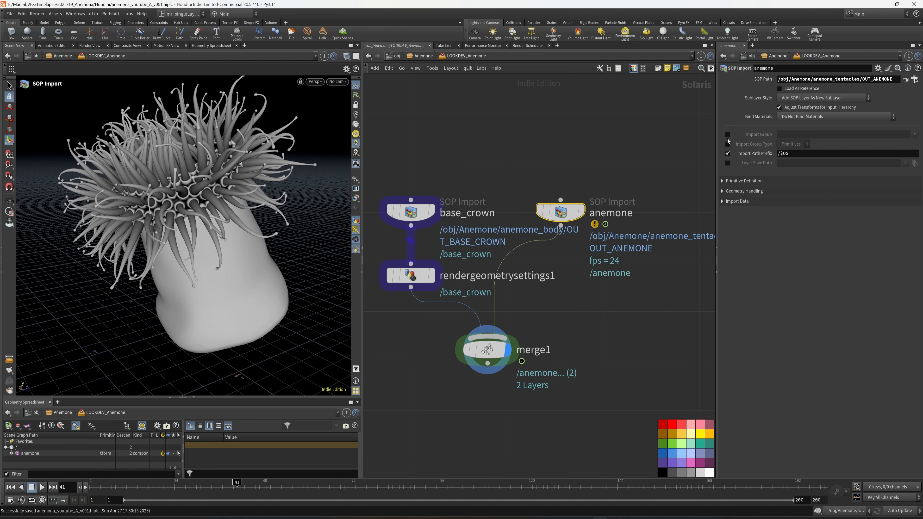
{"action": "left_click", "coordinate": [789, 98]}
{"action": "left_click", "coordinate": [799, 109]}
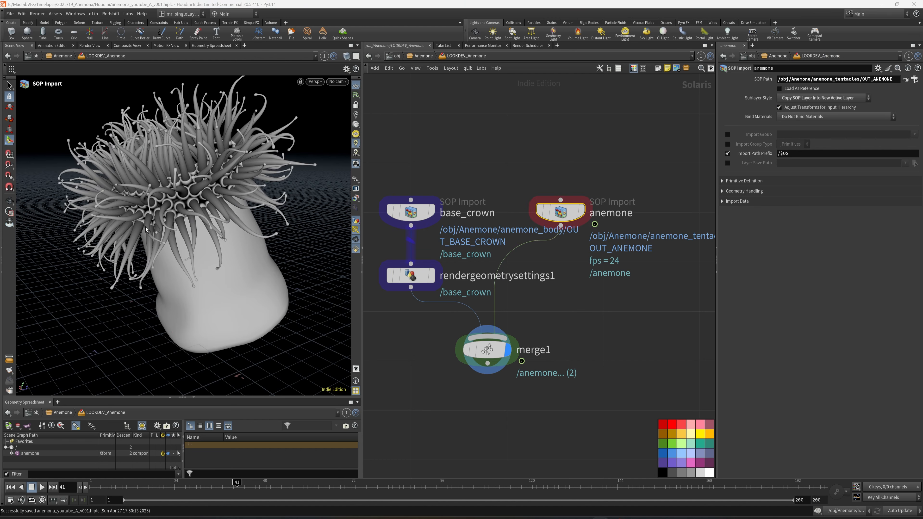
{"action": "right_click_drag", "start_coordinate": [231, 228], "coordinate": [229, 213], "text": "alt"}
{"action": "mouse_move", "coordinate": [229, 213]}
{"action": "left_mouse_down", "text": "alt"}
{"action": "mouse_move", "coordinate": [271, 219]}
{"action": "mouse_move", "coordinate": [233, 222]}
{"action": "left_mouse_up", "text": "alt"}
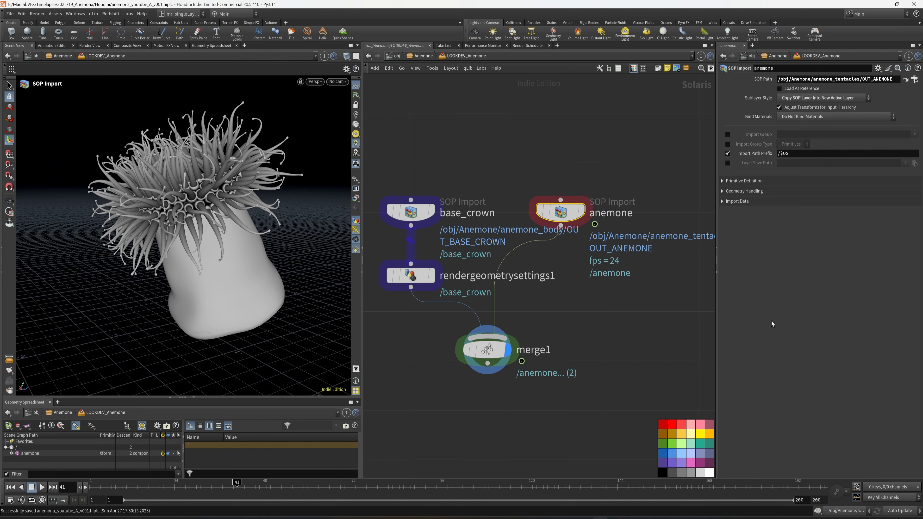
{"action": "middle_click_drag", "start_coordinate": [674, 354], "coordinate": [700, 305]}
{"action": "key", "text": "ctrl+s"}
{"action": "middle_click_drag", "start_coordinate": [601, 253], "coordinate": [600, 285]}
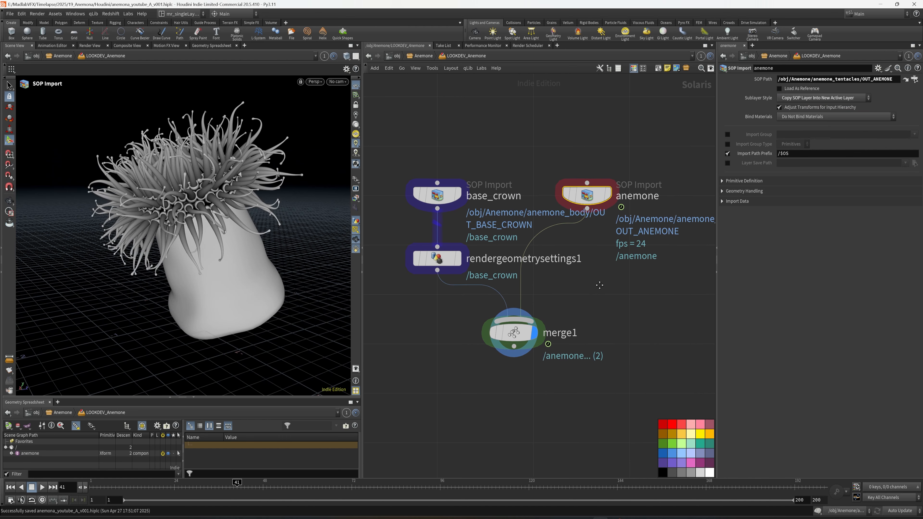
{"action": "key", "text": "Tab"}
{"action": "type", "text": "mwe"}
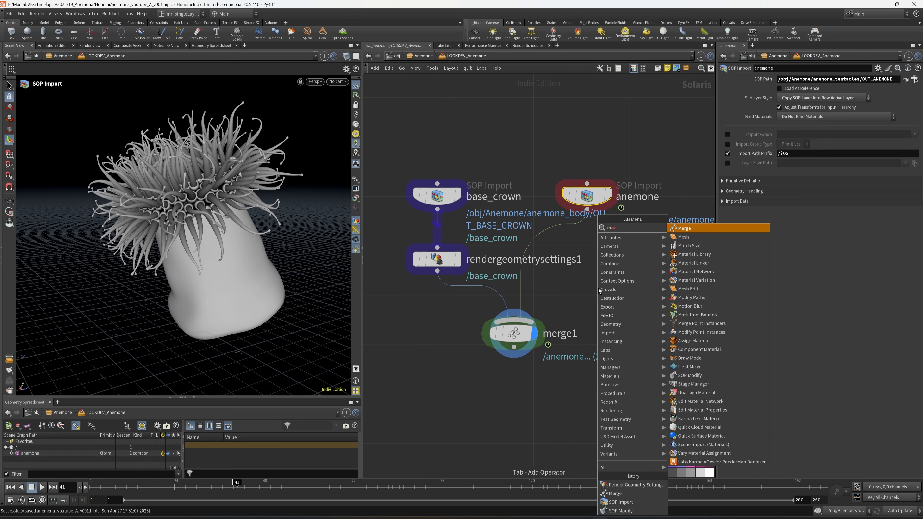
{"action": "key", "text": "Escape"}
{"action": "key", "text": "Tab"}
{"action": "type", "text": "mes"}
{"action": "key", "text": "Escape"}
{"action": "key", "text": "Tab"}
{"action": "type", "text": "ne"}
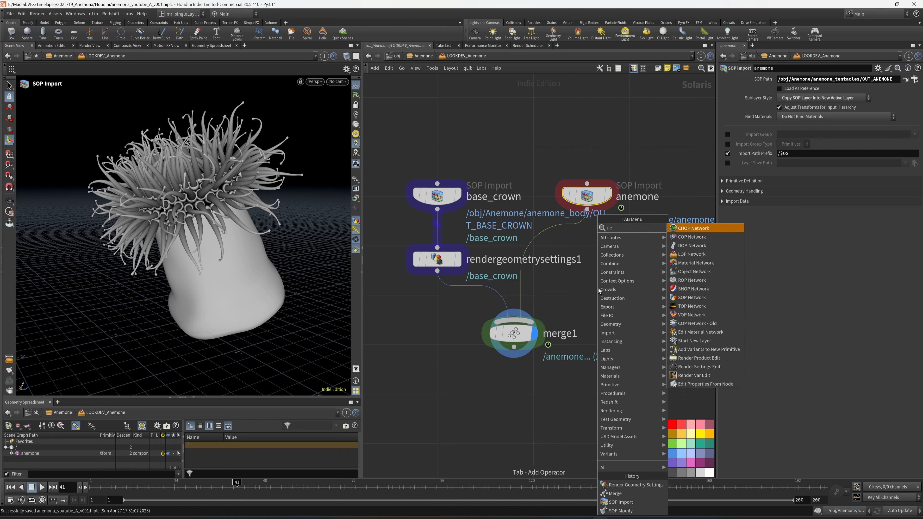
{"action": "key", "text": "Escape"}
Step: Insert a Mesh Edit node between anemone and merge1 and turn on its display
{"action": "key", "text": "Tab"}
{"action": "type", "text": "mes"}
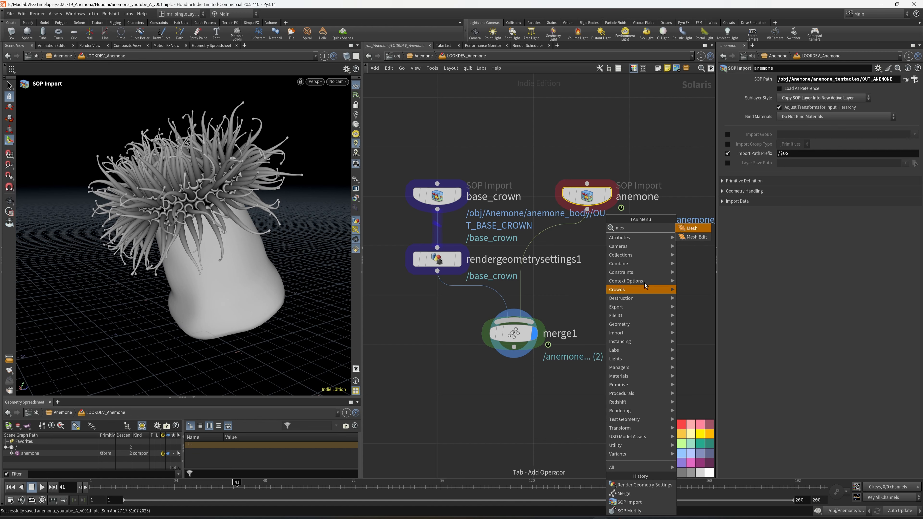
{"action": "left_click", "coordinate": [696, 237]}
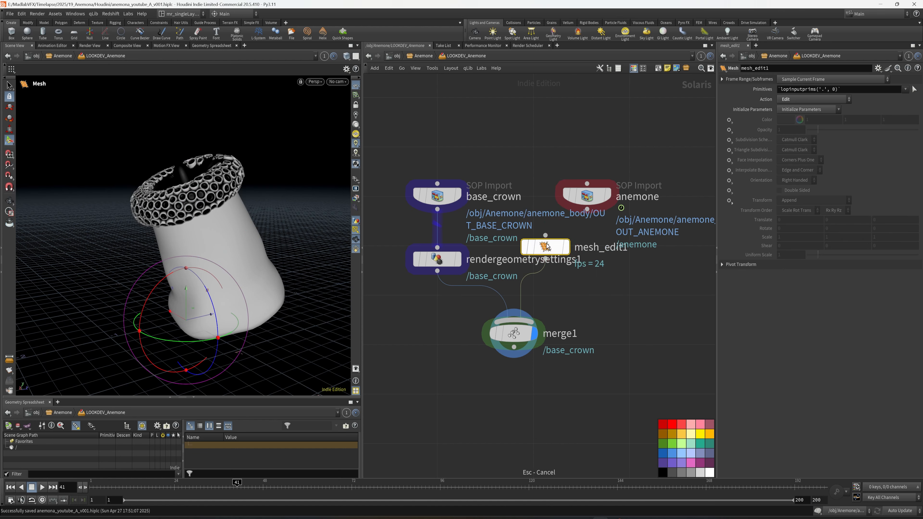
{"action": "left_click", "coordinate": [588, 259]}
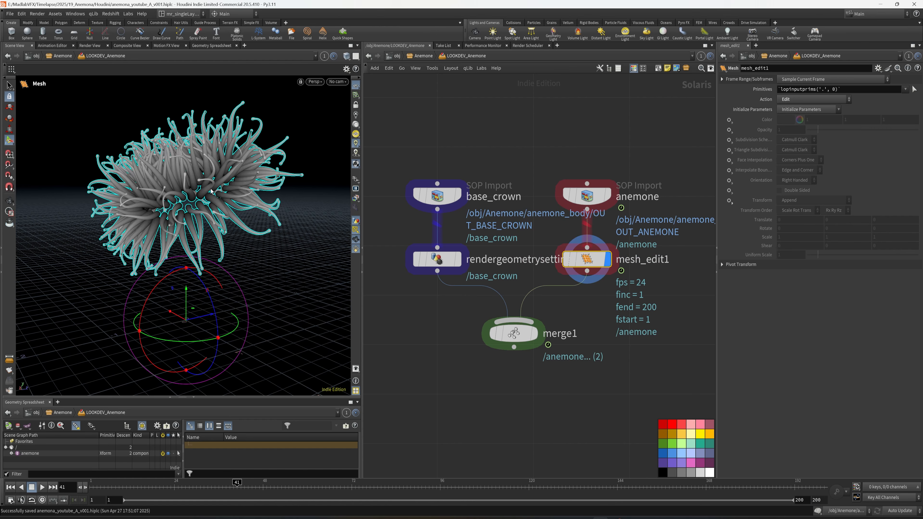
Step: Set Subdivision Scheme and Triangle Subdivision on mesh_edit1 to Set or Create, using Catmull Clark for both
{"action": "scroll", "coordinate": [211, 190], "scroll_direction": "up", "scroll_amount": 5}
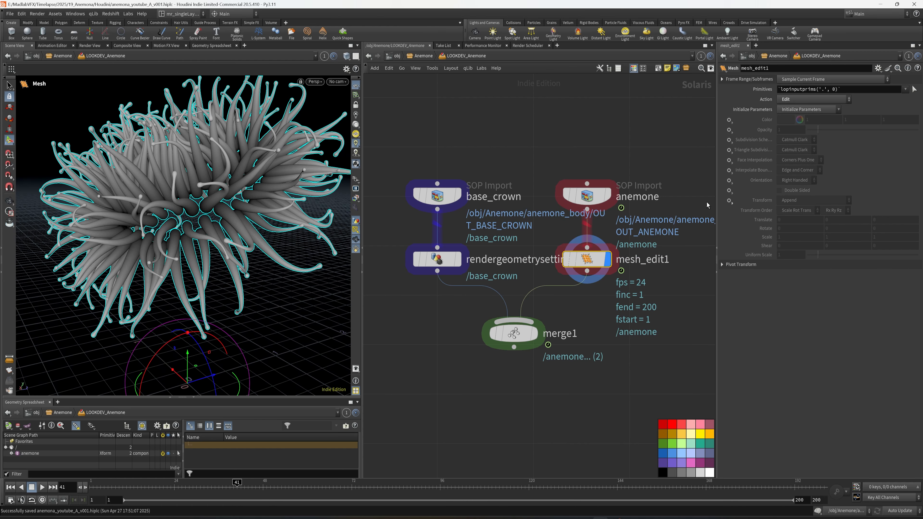
{"action": "left_click", "coordinate": [731, 140]}
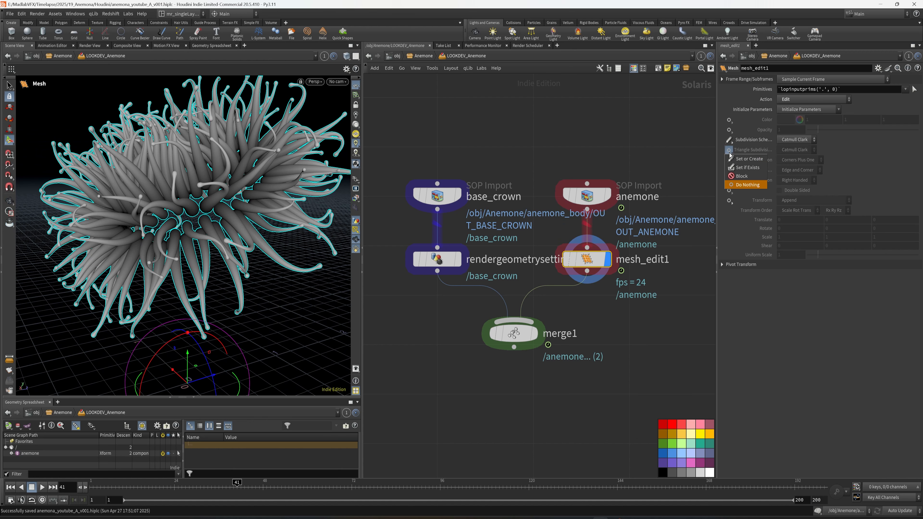
{"action": "left_click", "coordinate": [729, 151]}
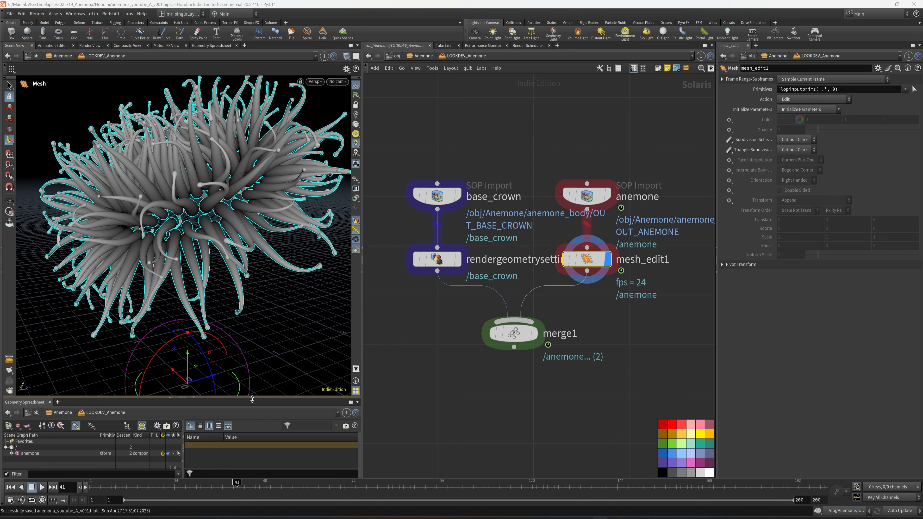
Step: Enlarge the scene graph, expand the anemone primitive and set mesh_edit1's Primitives to /anemone/tentacles
{"action": "left_click_drag", "start_coordinate": [252, 398], "coordinate": [252, 316]}
{"action": "left_click", "coordinate": [12, 372]}
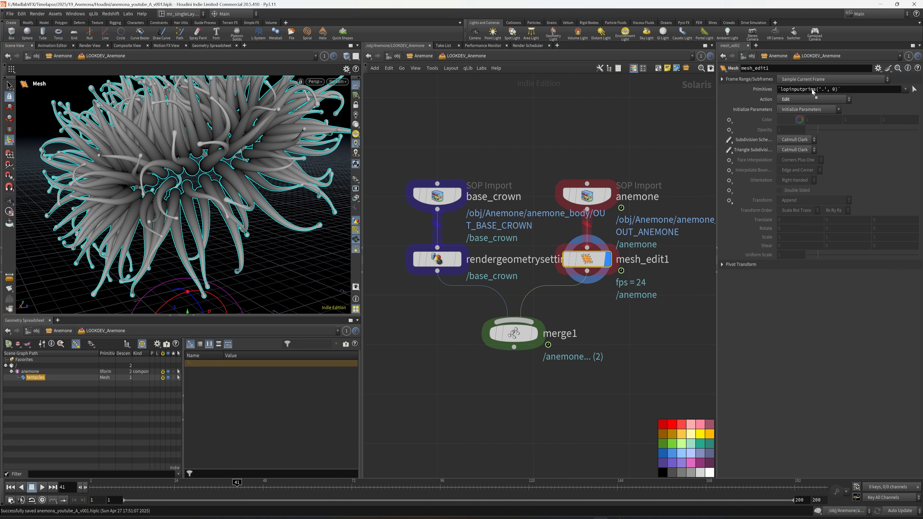
{"action": "left_click_drag", "start_coordinate": [814, 91], "coordinate": [789, 91]}
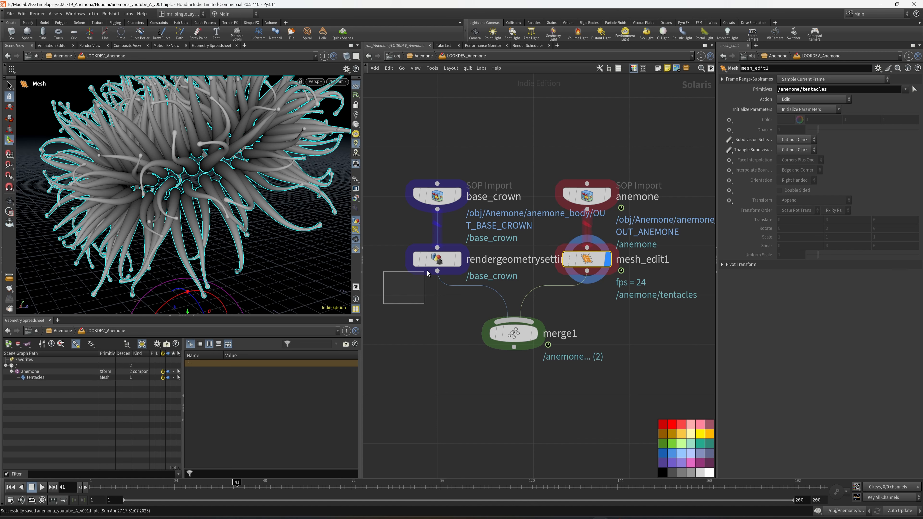
Step: Set Enable Tessellation to Set or Create in the Redshift settings of rendergeometrysettings1 and turn it on
{"action": "left_click", "coordinate": [437, 259]}
{"action": "middle_click_drag", "start_coordinate": [444, 295], "coordinate": [439, 308]}
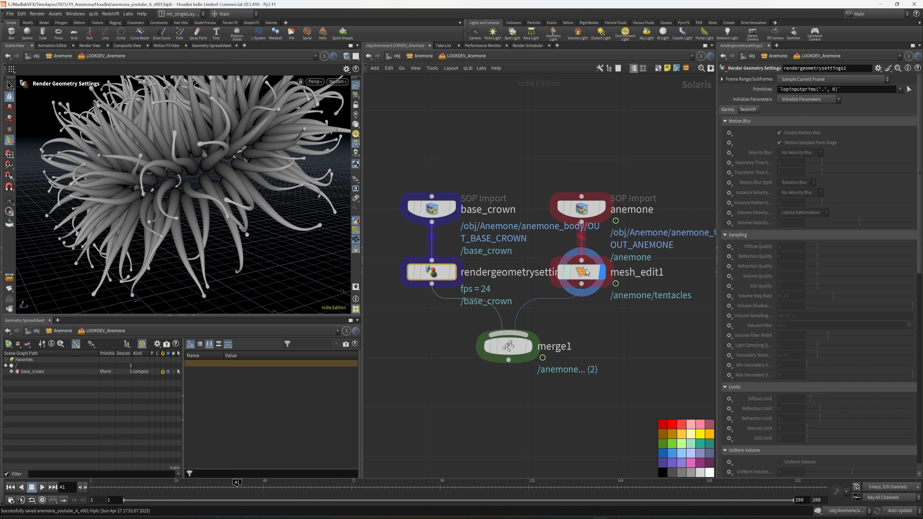
{"action": "left_click", "coordinate": [750, 110]}
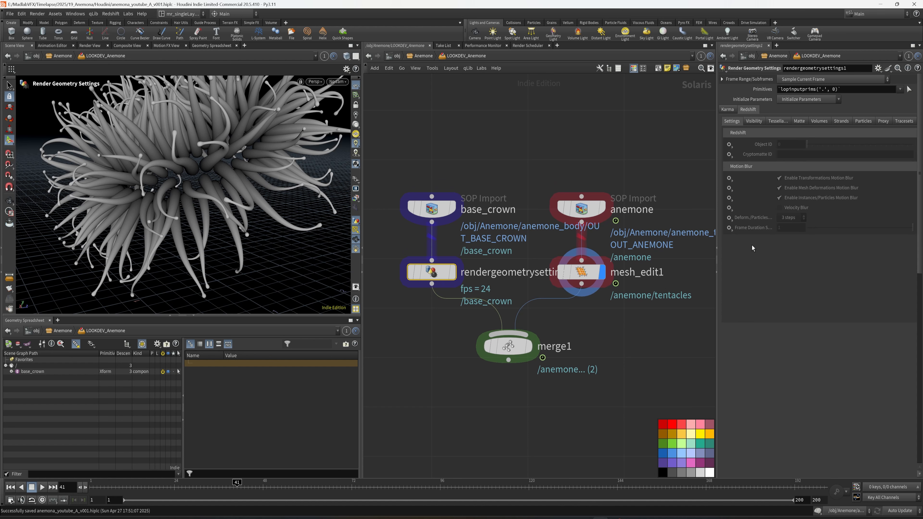
{"action": "left_click", "coordinate": [778, 122]}
{"action": "left_click", "coordinate": [730, 133]}
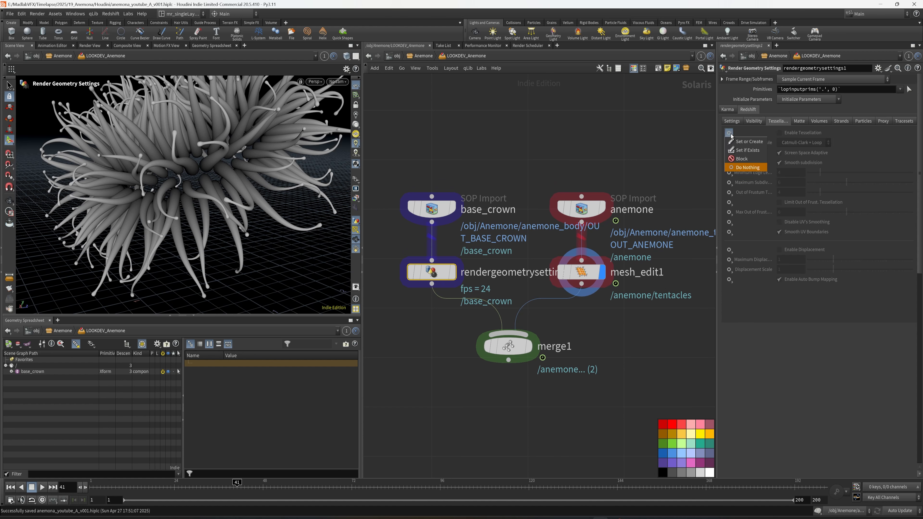
{"action": "left_click", "coordinate": [734, 143]}
{"action": "left_click", "coordinate": [779, 134]}
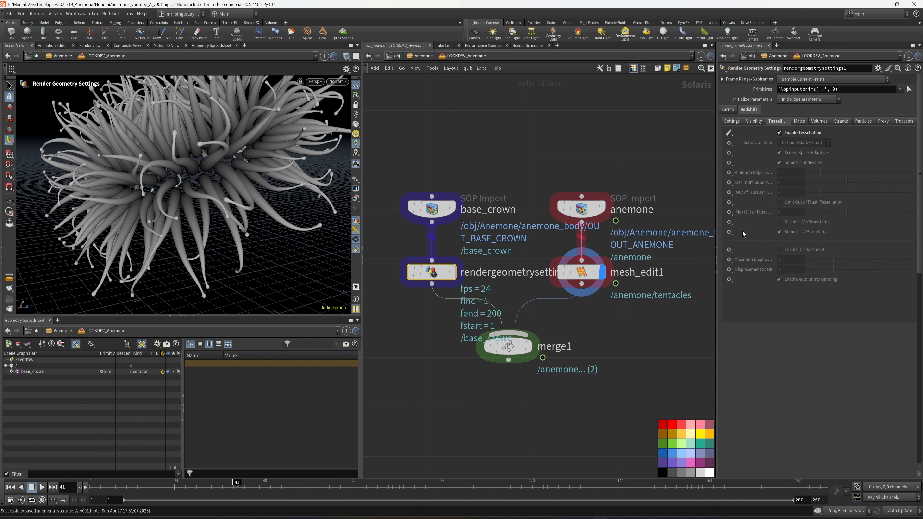
Step: Set Enable Displacement to Set or Create on rendergeometrysettings1 and turn it on
{"action": "left_click", "coordinate": [730, 250]}
{"action": "left_click", "coordinate": [733, 259]}
{"action": "left_click", "coordinate": [779, 250]}
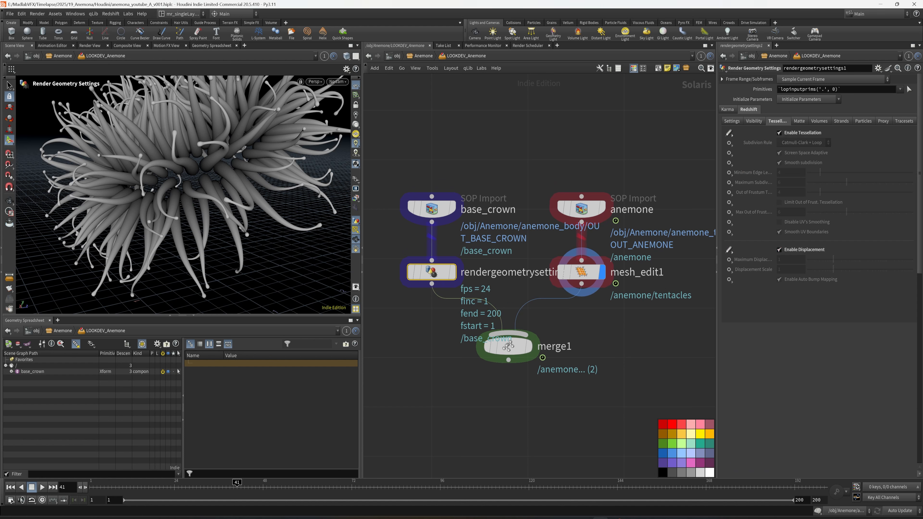
{"action": "left_click", "coordinate": [623, 361]}
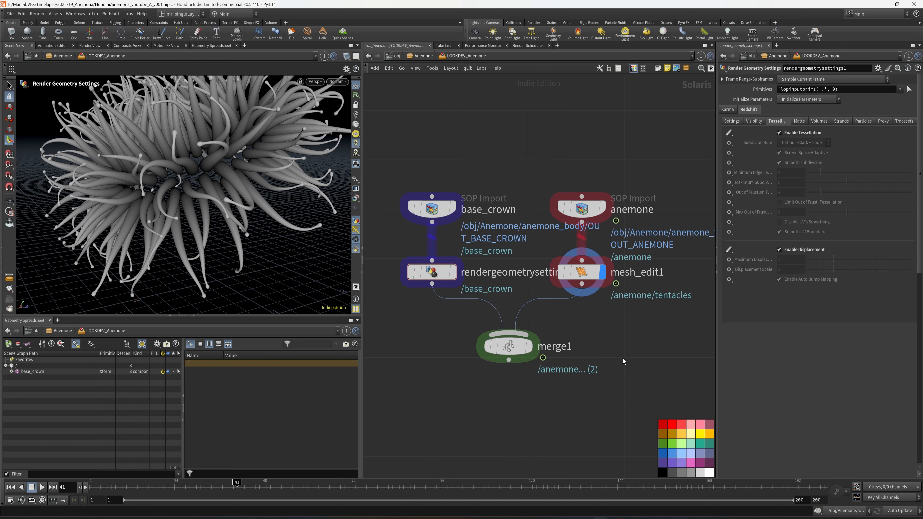
Step: Expand base_crown in the scene graph and set rendergeometrysettings1's Primitives to /base_crown/*
{"action": "left_click", "coordinate": [12, 371]}
{"action": "left_click", "coordinate": [432, 272]}
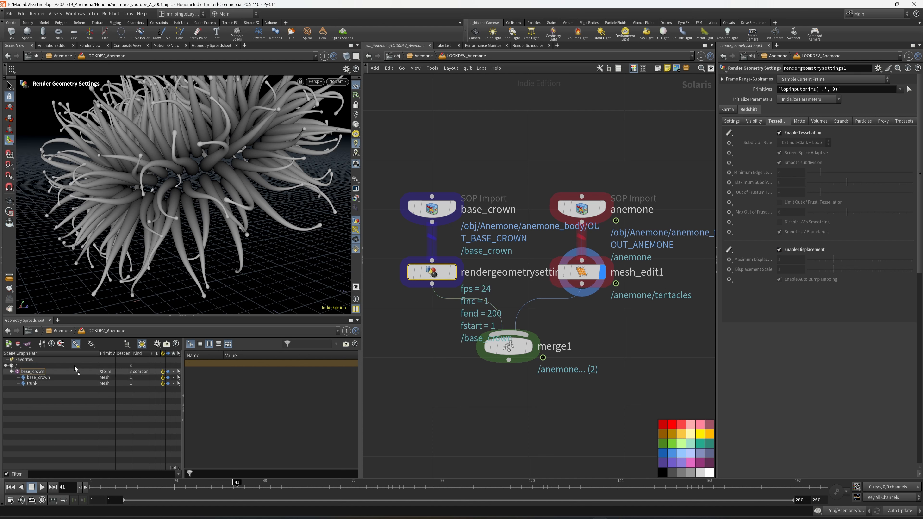
{"action": "left_click_drag", "start_coordinate": [800, 90], "coordinate": [802, 89]}
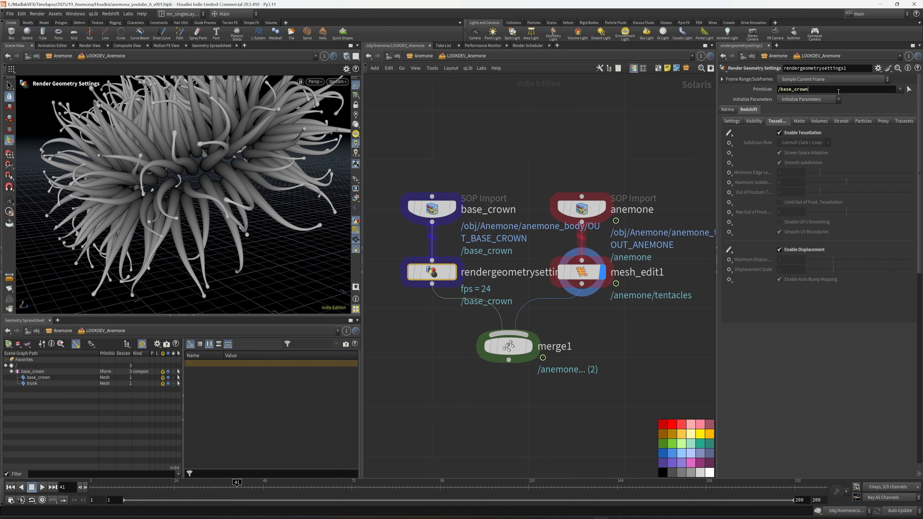
{"action": "type", "text": "/*"}
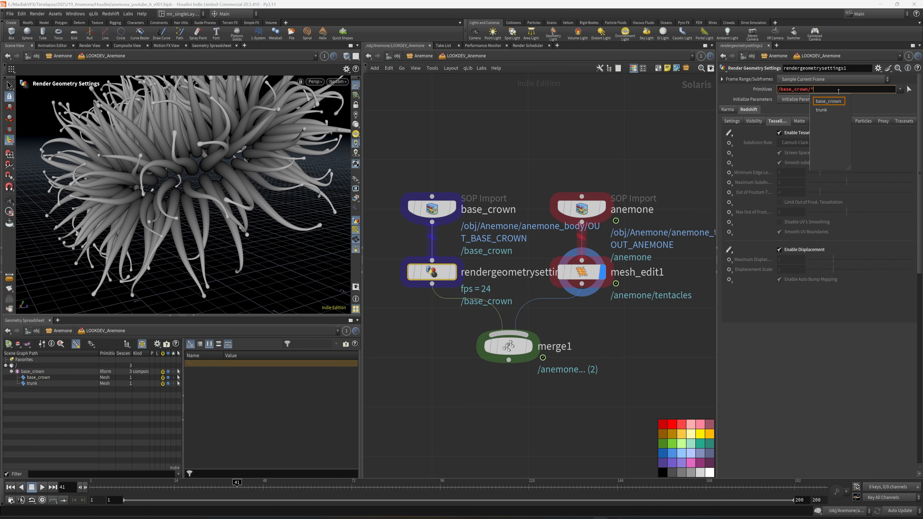
{"action": "key", "text": "Return"}
Step: Add a second Render Geometry Settings node and wire it between mesh_edit1 and merge1
{"action": "middle_click_drag", "start_coordinate": [589, 383], "coordinate": [610, 338]}
{"action": "left_click_drag", "start_coordinate": [502, 302], "coordinate": [504, 338]}
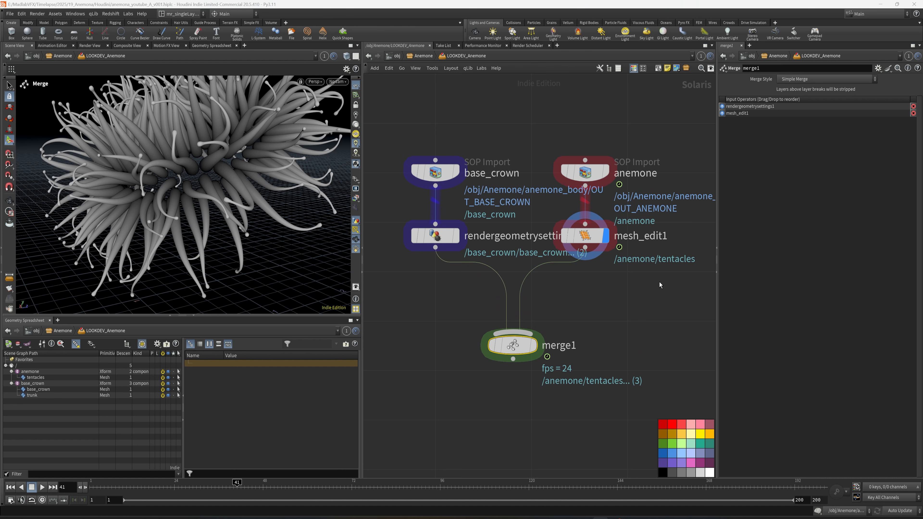
{"action": "key", "text": "Tab"}
{"action": "type", "text": "re"}
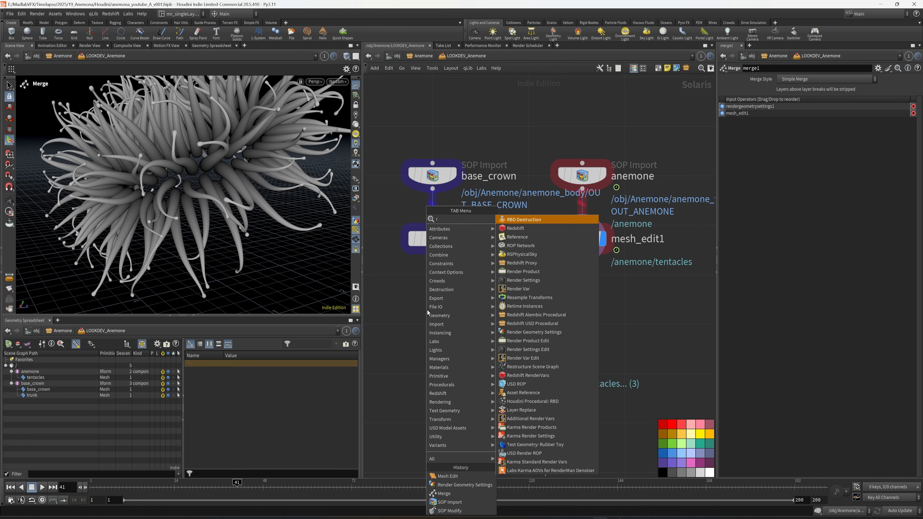
{"action": "key", "text": "Escape"}
{"action": "key", "text": "Tab"}
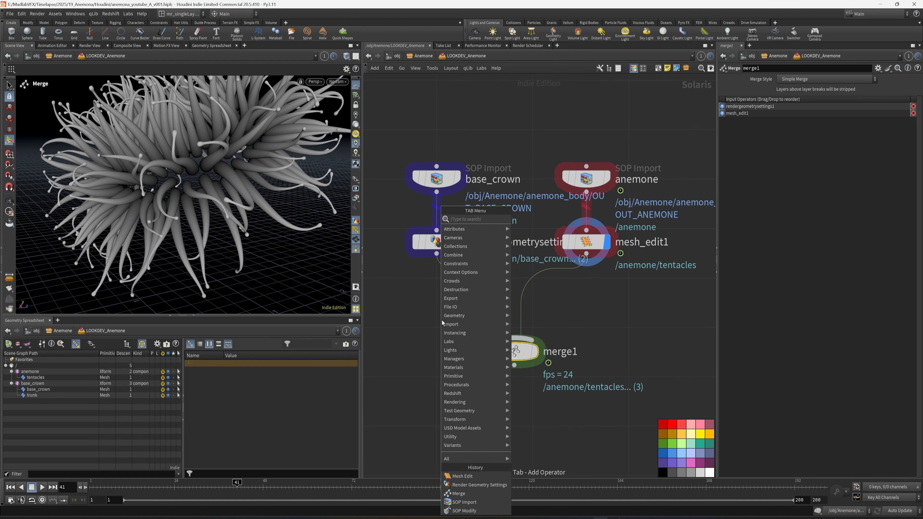
{"action": "type", "text": "render"}
{"action": "left_click", "coordinate": [549, 245]}
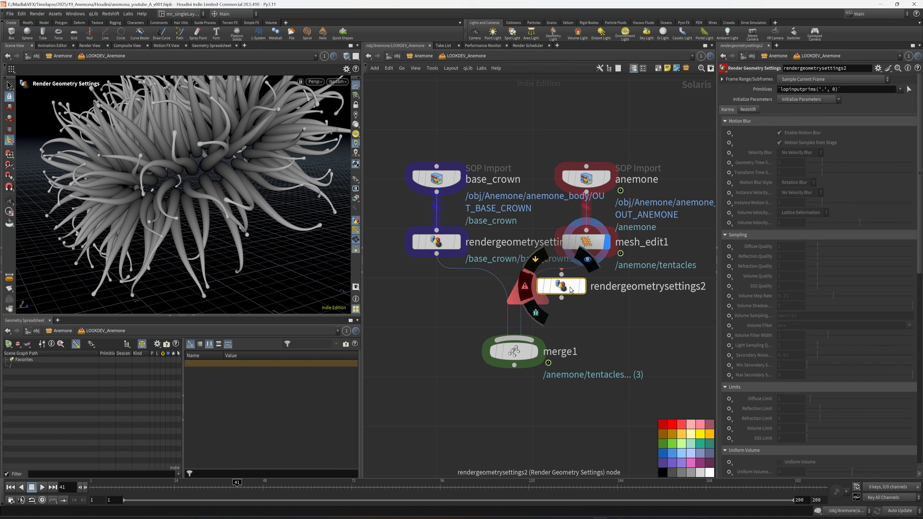
{"action": "left_click_drag", "start_coordinate": [554, 291], "coordinate": [597, 306]}
{"action": "middle_click_drag", "start_coordinate": [627, 313], "coordinate": [589, 310]}
Step: Set rendergeometrysettings2's Primitives to the tentacles mesh, /anemone/tentacles
{"action": "left_click", "coordinate": [36, 378]}
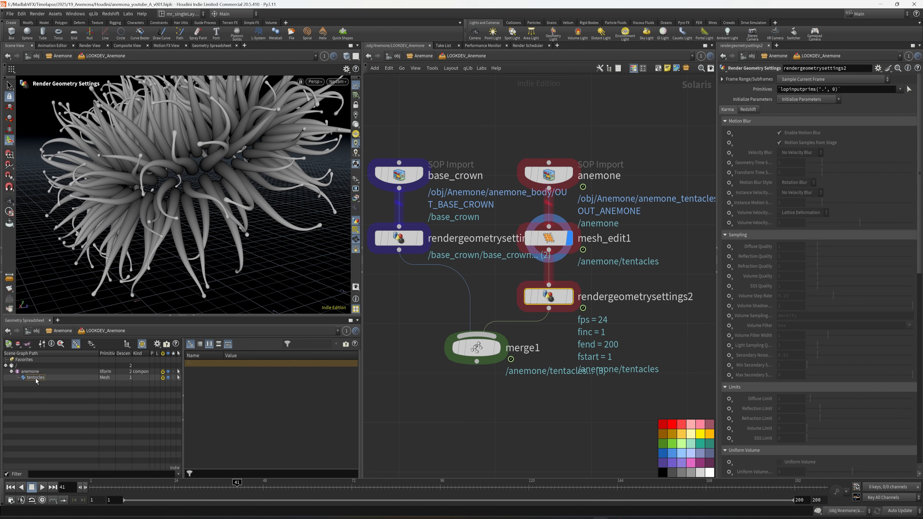
{"action": "left_click_drag", "start_coordinate": [752, 129], "coordinate": [789, 89]}
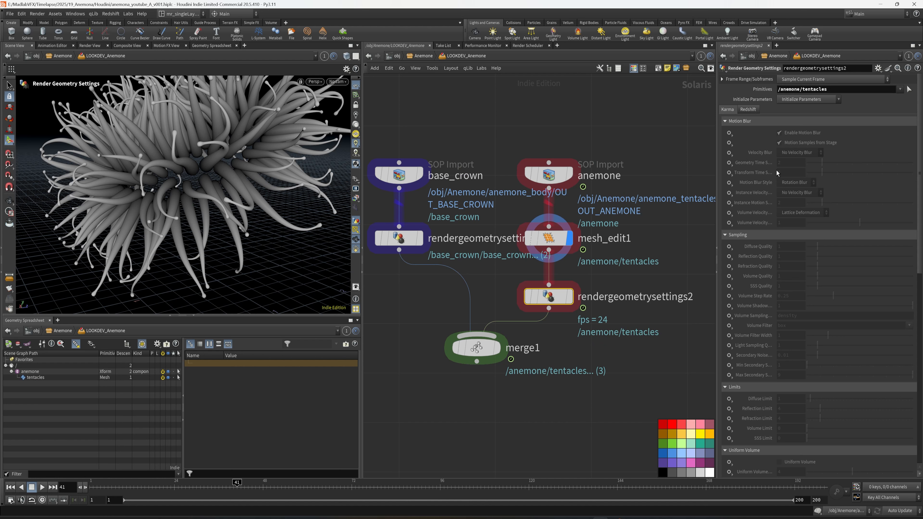
Step: Turn on Velocity Blur in the Redshift settings of rendergeometrysettings2 and save the scene
{"action": "left_click", "coordinate": [749, 109]}
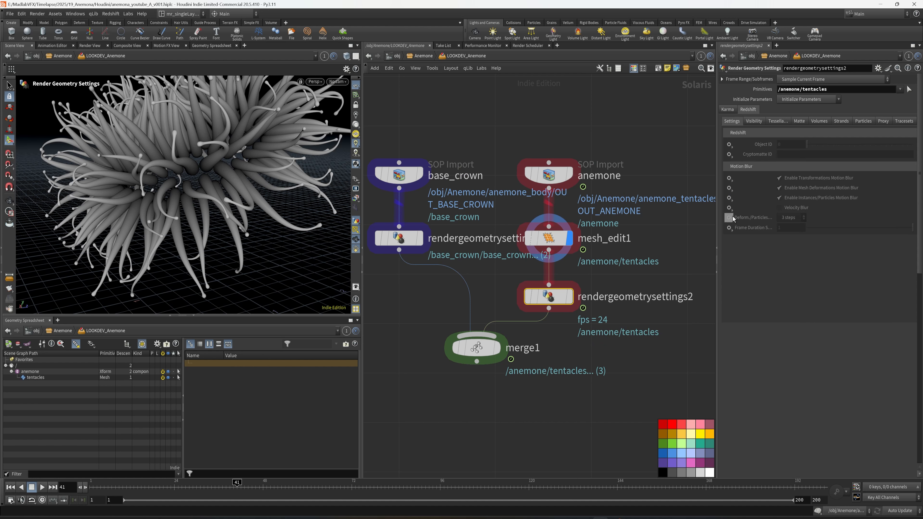
{"action": "left_click", "coordinate": [780, 208]}
{"action": "scroll", "coordinate": [611, 364], "scroll_direction": "down", "scroll_amount": 1}
{"action": "middle_click_drag", "start_coordinate": [614, 378], "coordinate": [614, 315]}
{"action": "left_click", "coordinate": [629, 324]}
{"action": "key", "text": "ctrl+s"}
Step: Add a Camera node below merge1, connect it to the merge output and display it
{"action": "key", "text": "Tab"}
{"action": "type", "text": "cam"}
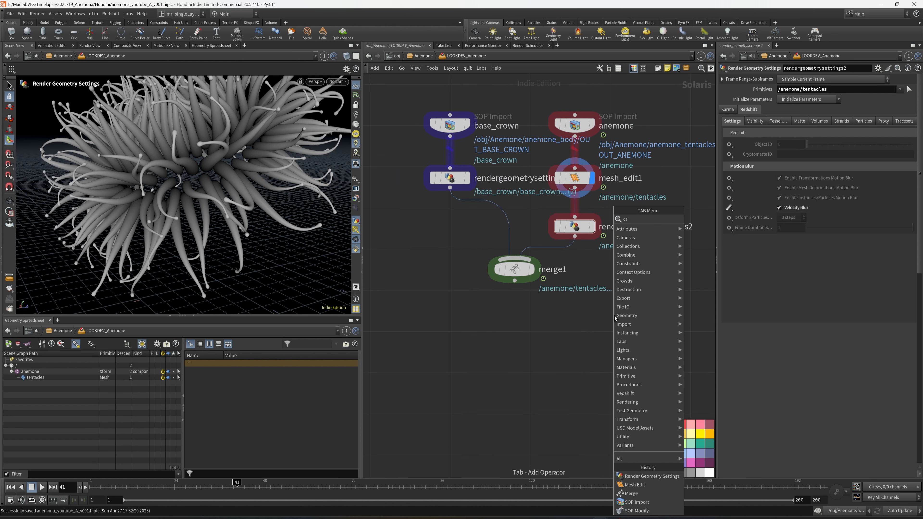
{"action": "left_click", "coordinate": [711, 222]}
{"action": "left_click", "coordinate": [525, 335]}
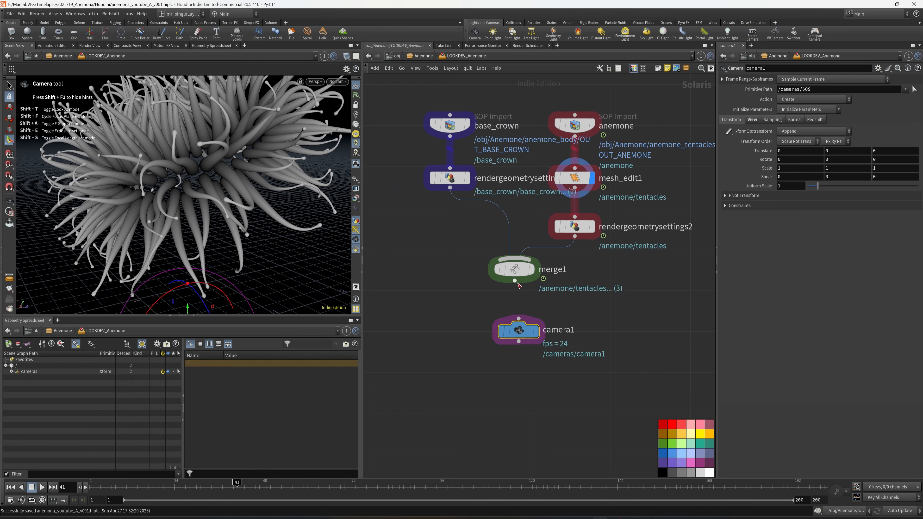
{"action": "mouse_move", "coordinate": [520, 335]}
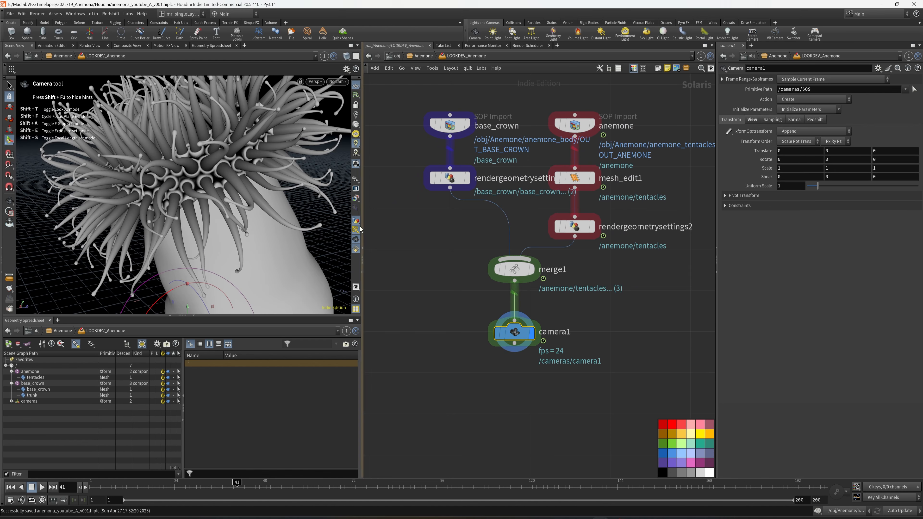
Step: Widen the viewport and look through /cameras/camera1 with the camera locked to the view
{"action": "left_click_drag", "start_coordinate": [363, 307], "coordinate": [437, 308]}
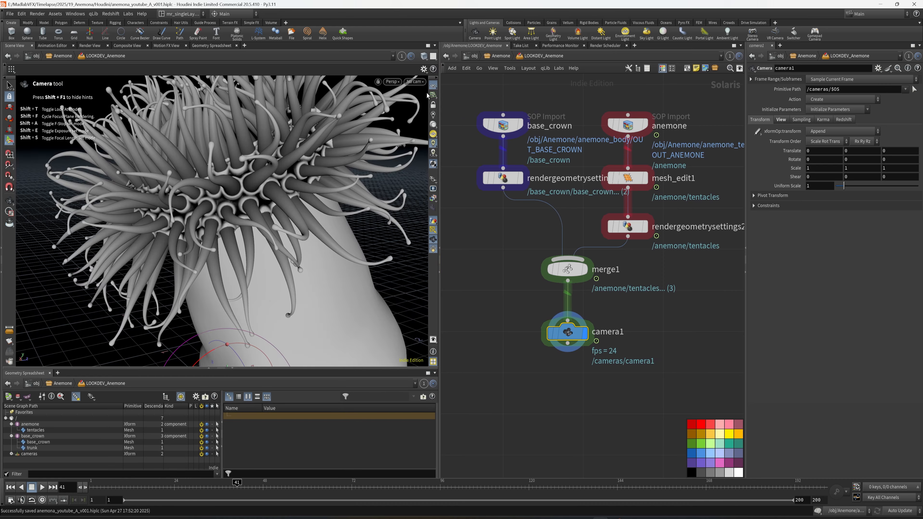
{"action": "left_click", "coordinate": [415, 82]}
{"action": "left_click", "coordinate": [437, 93]}
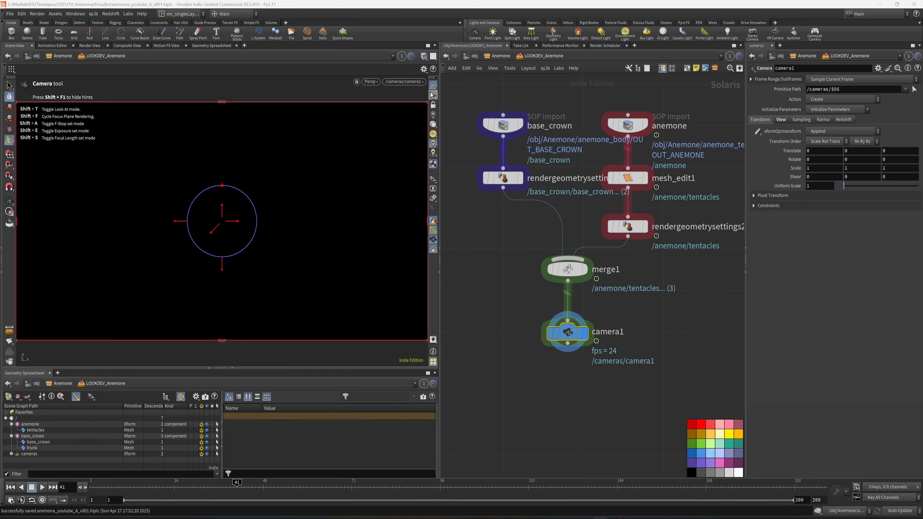
Step: Frame the anemone's tentacle crown close up through camera1, check it at frame 42 and save the scene
{"action": "key", "text": "space+h"}
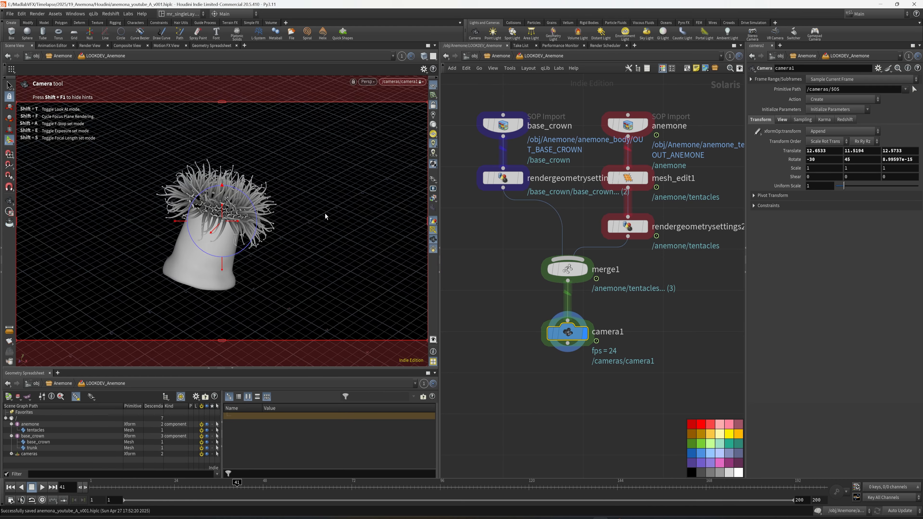
{"action": "left_click_drag", "start_coordinate": [325, 213], "coordinate": [305, 207], "text": "alt"}
{"action": "right_click_drag", "start_coordinate": [305, 207], "coordinate": [304, 220], "text": "alt"}
{"action": "left_click_drag", "start_coordinate": [304, 220], "coordinate": [274, 221], "text": "alt"}
{"action": "middle_click_drag", "start_coordinate": [274, 220], "coordinate": [322, 224], "text": "alt"}
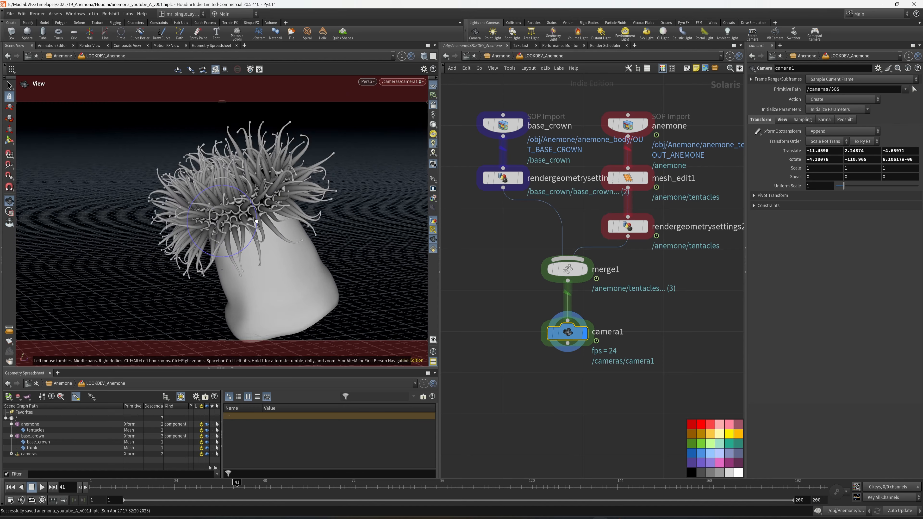
{"action": "right_click_drag", "start_coordinate": [322, 223], "coordinate": [319, 243], "text": "alt"}
{"action": "middle_click_drag", "start_coordinate": [319, 243], "coordinate": [323, 250], "text": "alt"}
{"action": "left_click_drag", "start_coordinate": [323, 250], "coordinate": [321, 244], "text": "alt"}
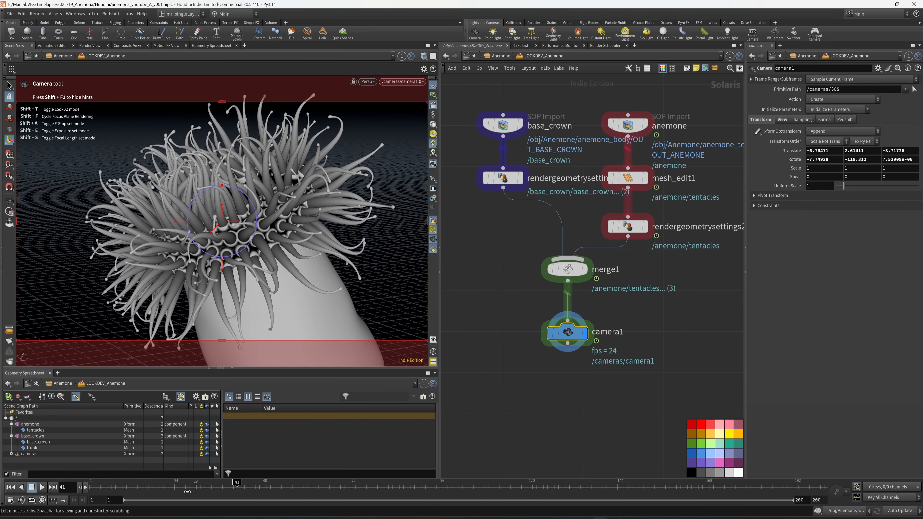
{"action": "left_click_drag", "start_coordinate": [196, 488], "coordinate": [241, 488]}
{"action": "key", "text": "ctrl+s"}
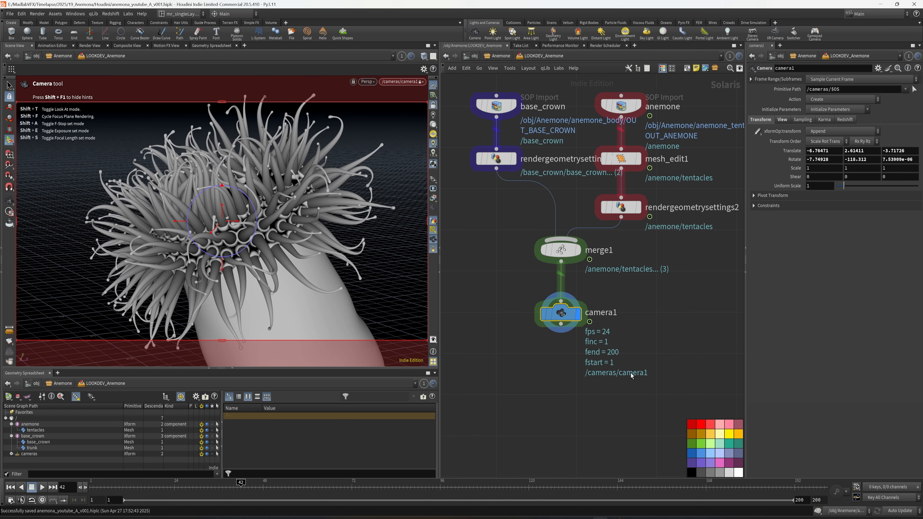
Step: Add a displayed Transform node after camera1 and set its Primitives to /cameras/camera1
{"action": "middle_click_drag", "start_coordinate": [588, 381], "coordinate": [559, 341]}
{"action": "key", "text": "Tab"}
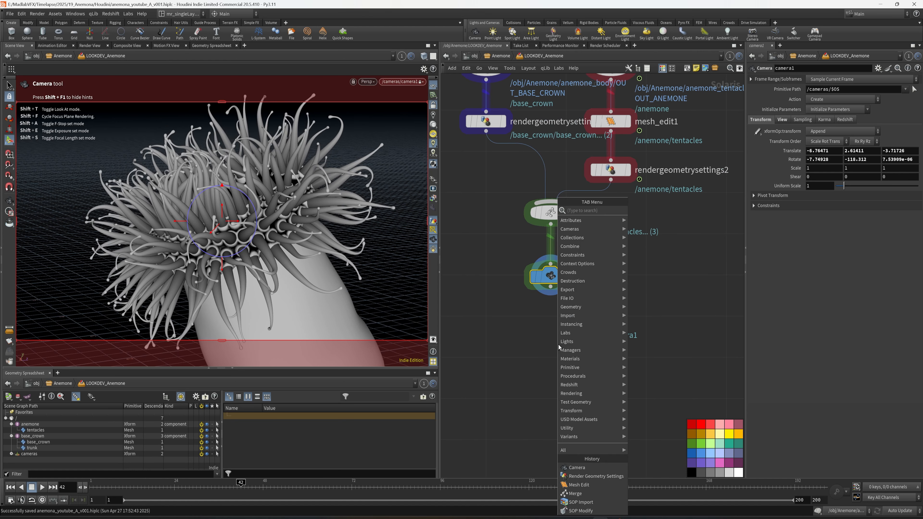
{"action": "key", "text": "Escape"}
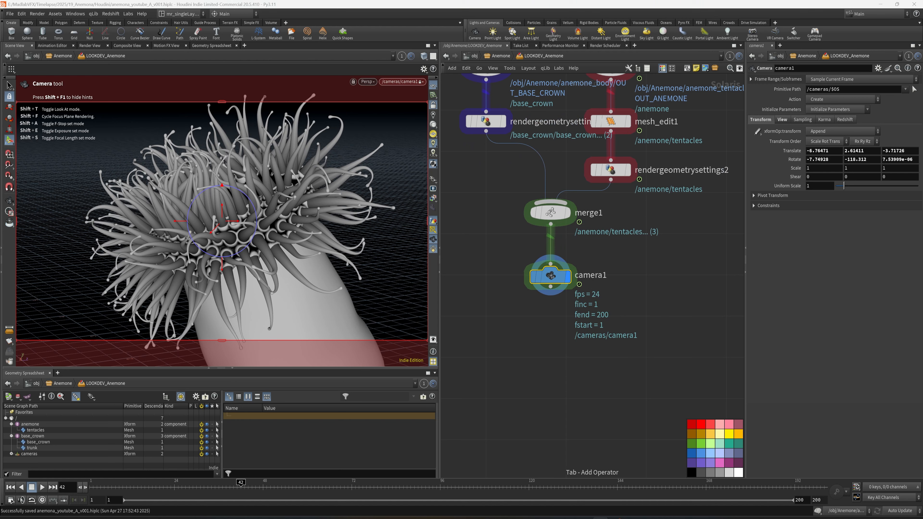
{"action": "key", "text": "Tab"}
{"action": "type", "text": "trans"}
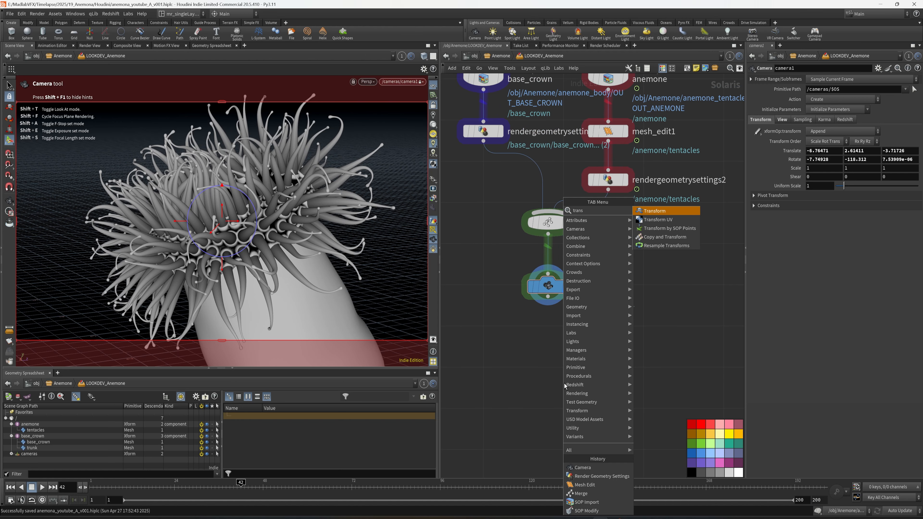
{"action": "key", "text": "Return"}
{"action": "left_click", "coordinate": [547, 347]}
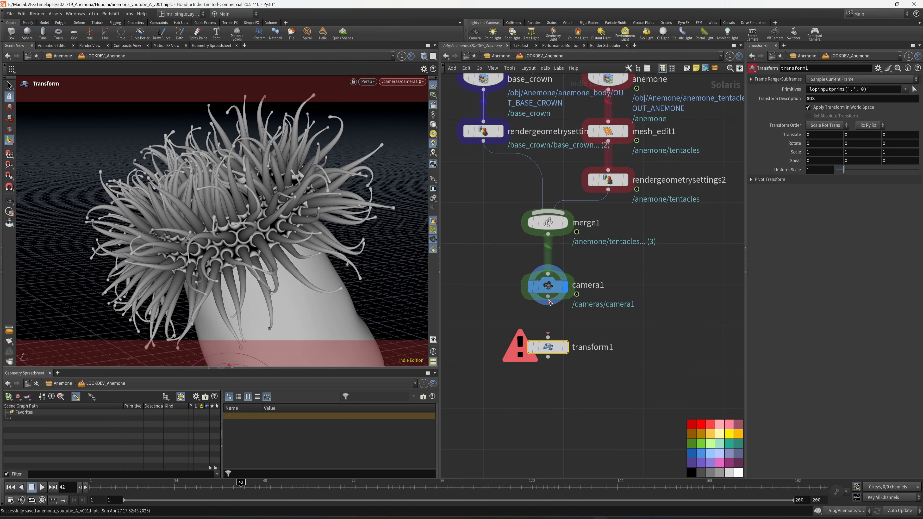
{"action": "left_click", "coordinate": [566, 348]}
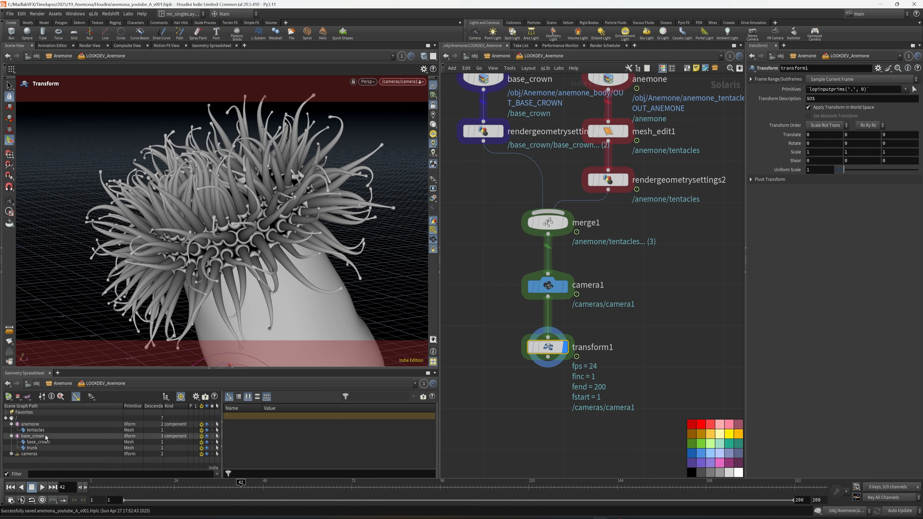
{"action": "left_click", "coordinate": [12, 454]}
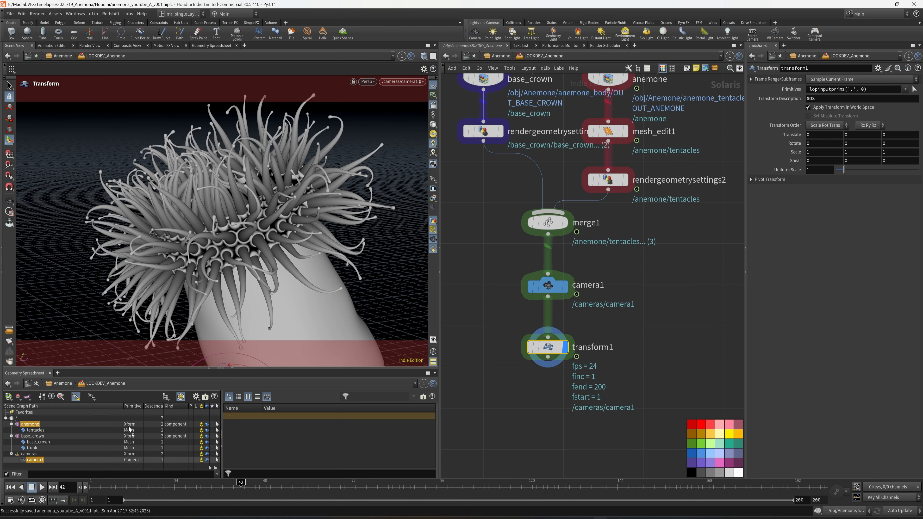
{"action": "left_click_drag", "start_coordinate": [850, 88], "coordinate": [851, 89]}
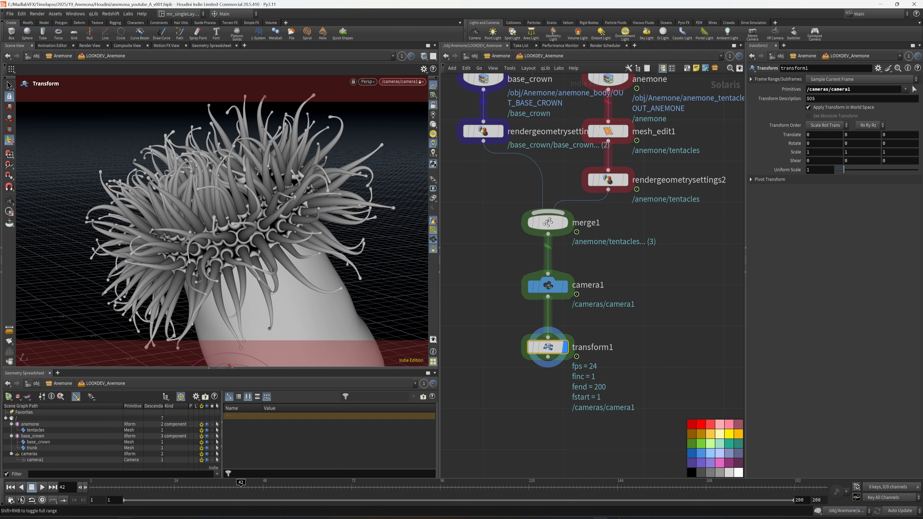
Step: Set keyframes on transform1's Translate and Rotate at frame 1 and move to frame 200
{"action": "left_click", "coordinate": [11, 488]}
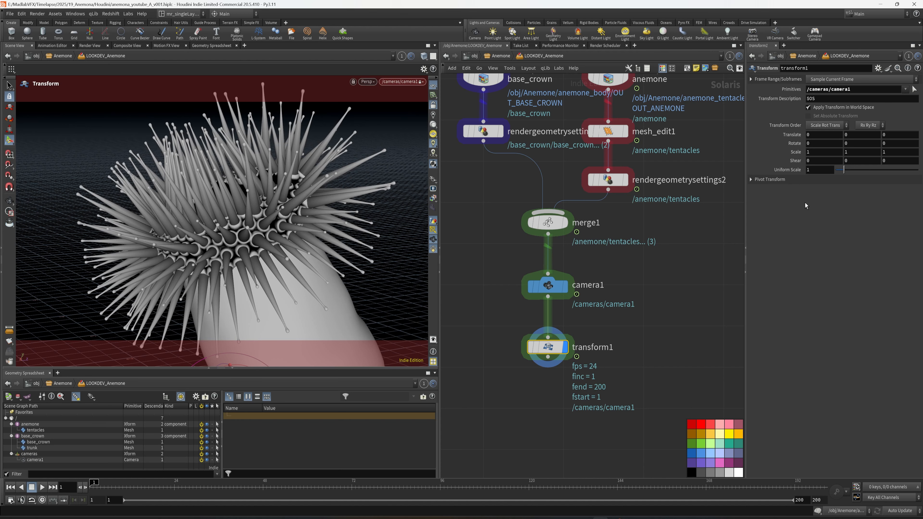
{"action": "right_click", "coordinate": [796, 136]}
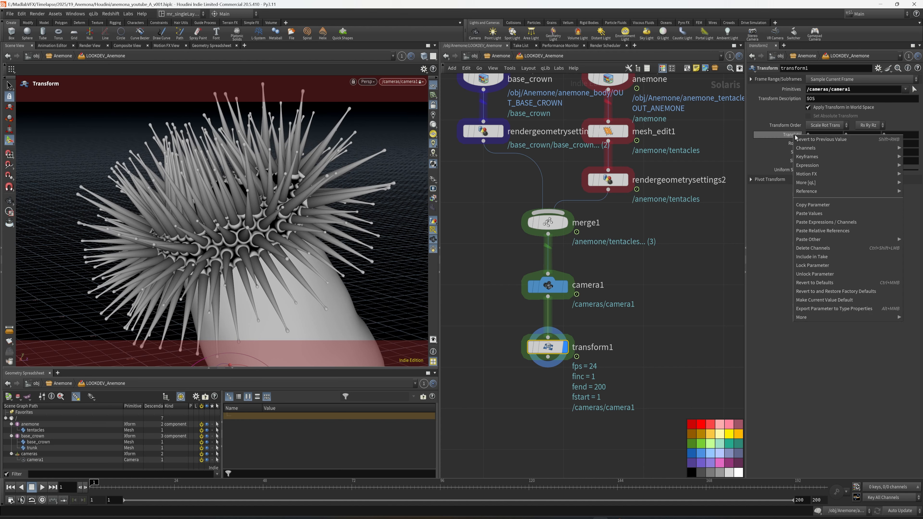
{"action": "mouse_move", "coordinate": [814, 175]}
{"action": "mouse_move", "coordinate": [807, 157]}
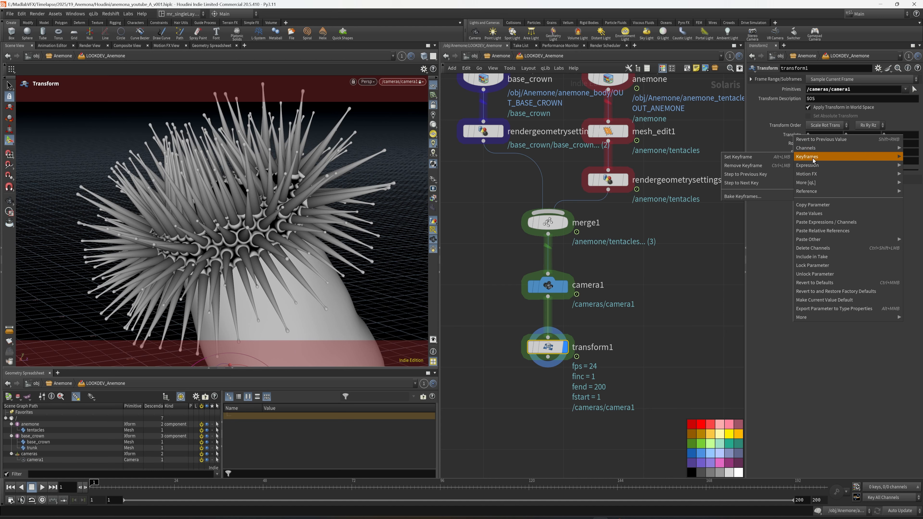
{"action": "left_click", "coordinate": [759, 159]}
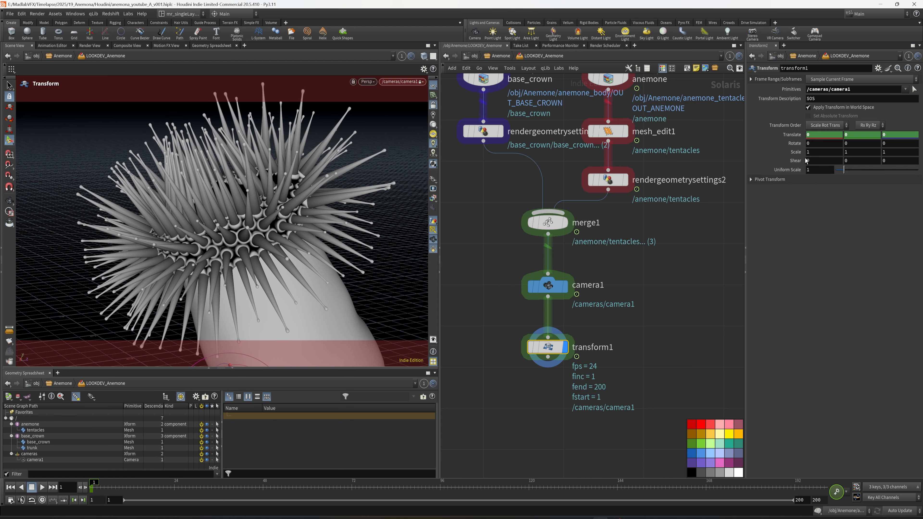
{"action": "right_click", "coordinate": [799, 143]}
{"action": "mouse_move", "coordinate": [809, 157]}
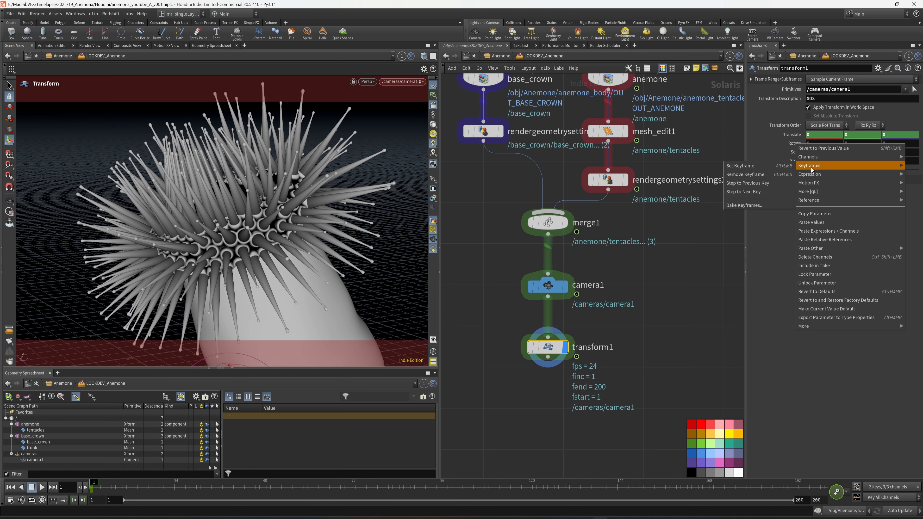
{"action": "left_click", "coordinate": [761, 168]}
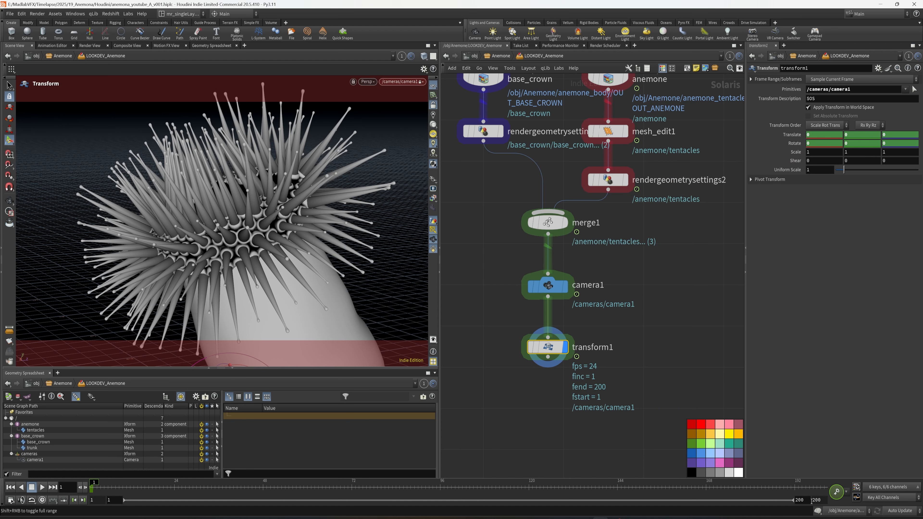
{"action": "left_click", "coordinate": [826, 492]}
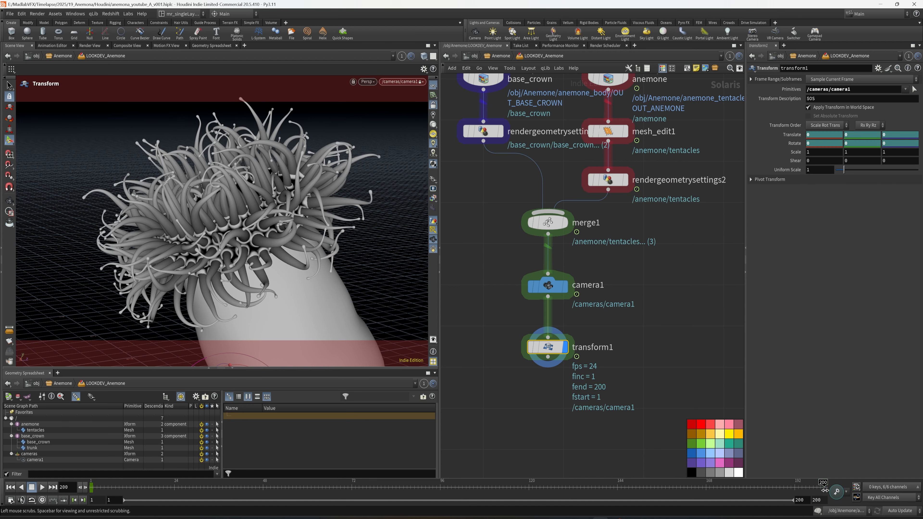
Step: Try to reposition the camera at frame 200 by moving the locked view, and undo the changes
{"action": "left_click_drag", "start_coordinate": [252, 246], "coordinate": [217, 239], "text": "alt"}
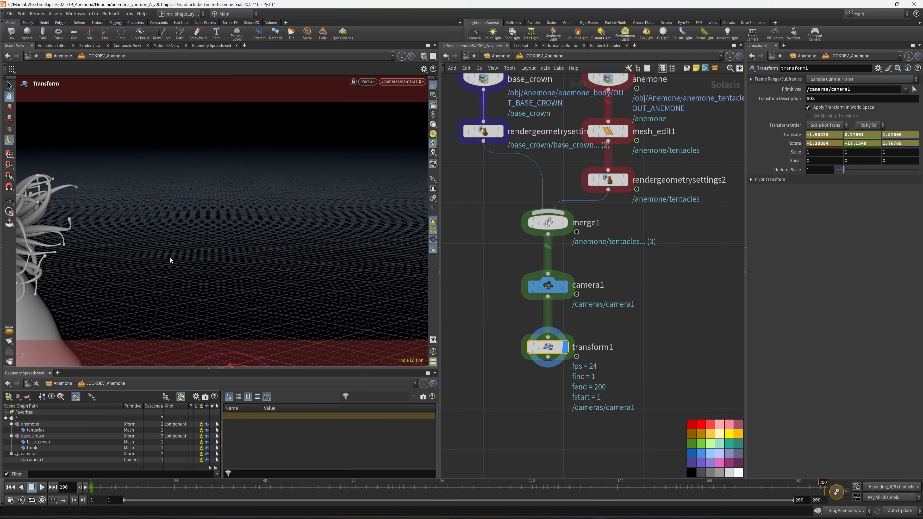
{"action": "key", "text": "ctrl+z"}
{"action": "key", "text": "ctrl+z"}
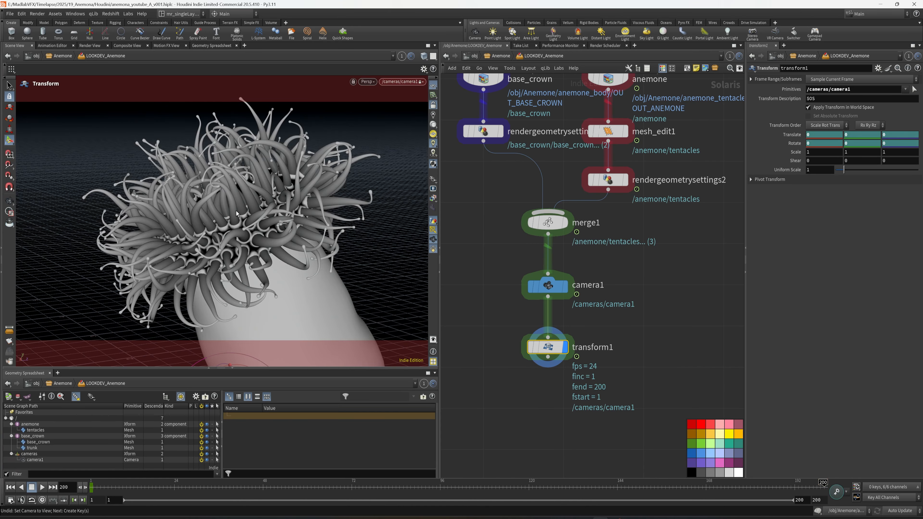
{"action": "left_click_drag", "start_coordinate": [237, 213], "coordinate": [220, 210], "text": "alt"}
{"action": "key", "text": "ctrl+z"}
{"action": "middle_click_drag", "start_coordinate": [793, 133], "coordinate": [798, 134]}
{"action": "key", "text": "ctrl+z"}
Step: Set transform1's Y rotation to -25.8 at frame 200 and keyframe Rotate
{"action": "middle_click_drag", "start_coordinate": [866, 147], "coordinate": [91, 181]}
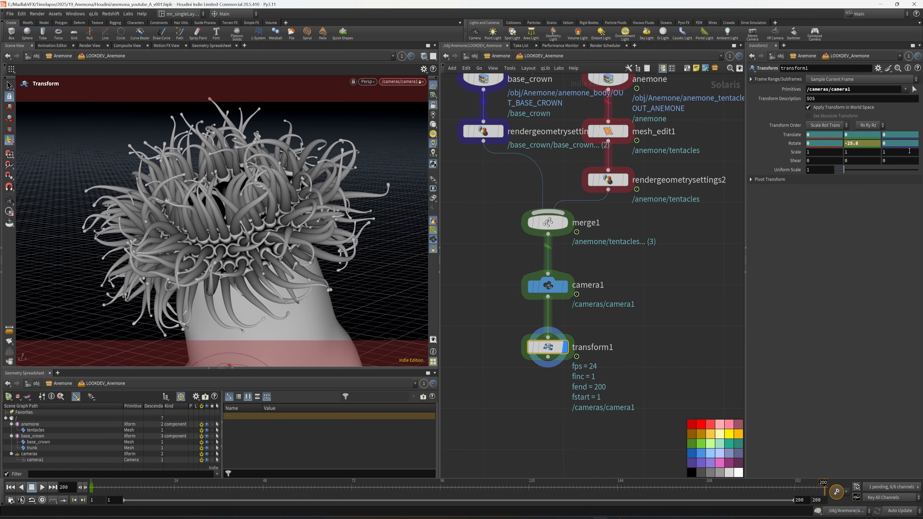
{"action": "left_click", "coordinate": [795, 144], "text": "alt"}
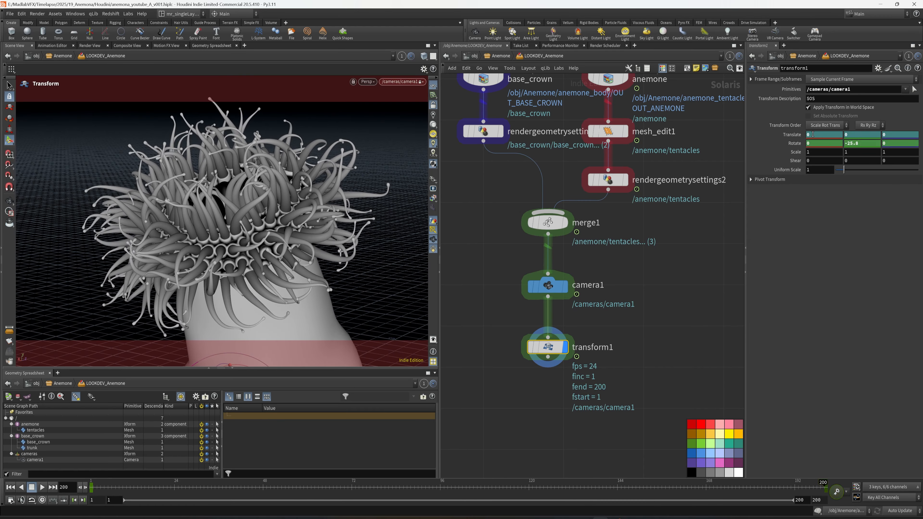
{"action": "middle_click_drag", "start_coordinate": [812, 134], "coordinate": [824, 135]}
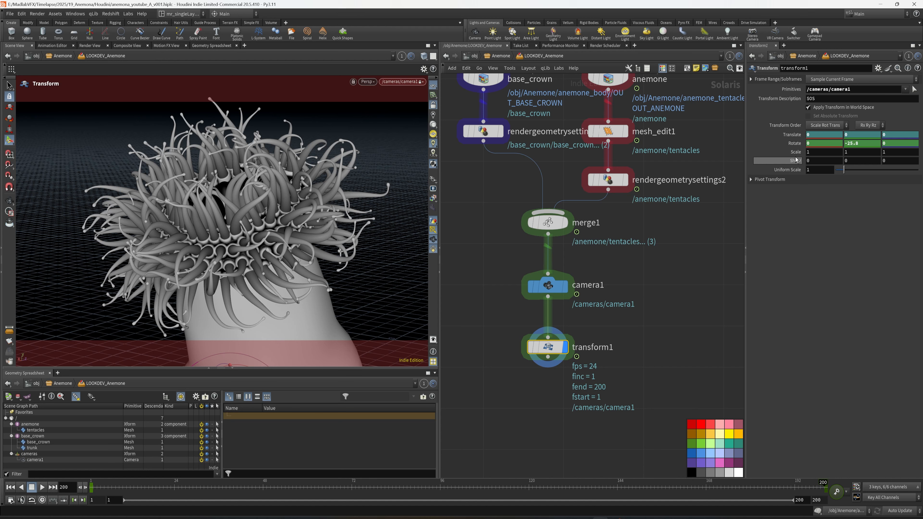
Step: Keyframe transform1's Translate at frame 200 and scrub to frame 62 to check the camera move
{"action": "right_click", "coordinate": [793, 135]}
{"action": "left_click", "coordinate": [807, 140]}
{"action": "right_click", "coordinate": [796, 136]}
{"action": "mouse_move", "coordinate": [818, 155]}
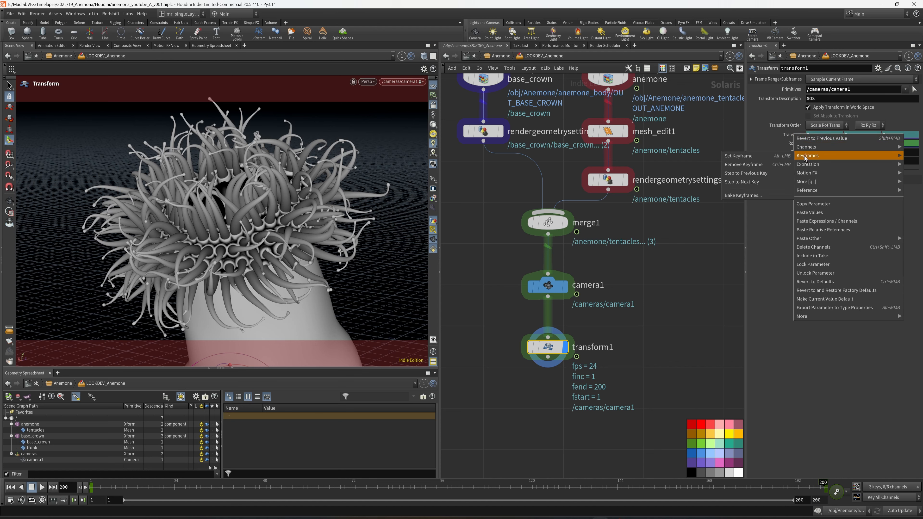
{"action": "left_click", "coordinate": [758, 157]}
{"action": "mouse_move", "coordinate": [127, 488]}
{"action": "left_mouse_down"}
{"action": "mouse_move", "coordinate": [469, 498]}
{"action": "mouse_move", "coordinate": [830, 486]}
{"action": "mouse_move", "coordinate": [315, 488]}
{"action": "left_mouse_up"}
Step: Rename the transform1 node to transform_animate_camera and save the scene
{"action": "middle_click_drag", "start_coordinate": [693, 351], "coordinate": [669, 330]}
{"action": "left_click", "coordinate": [581, 325]}
{"action": "type", "text": "_"}
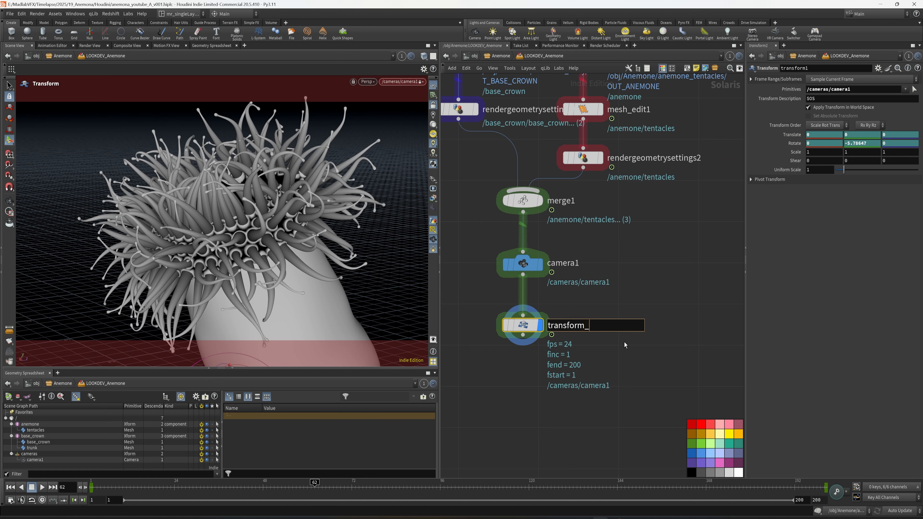
{"action": "type", "text": "animate_camer"}
{"action": "key", "text": "Return"}
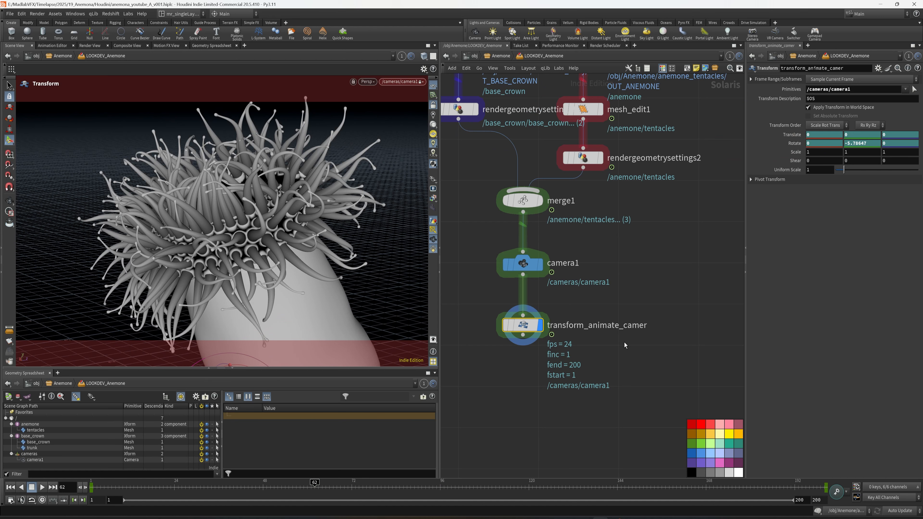
{"action": "left_click", "coordinate": [643, 327]}
{"action": "type", "text": "a"}
{"action": "key", "text": "Return"}
{"action": "key", "text": "ctrl+s"}
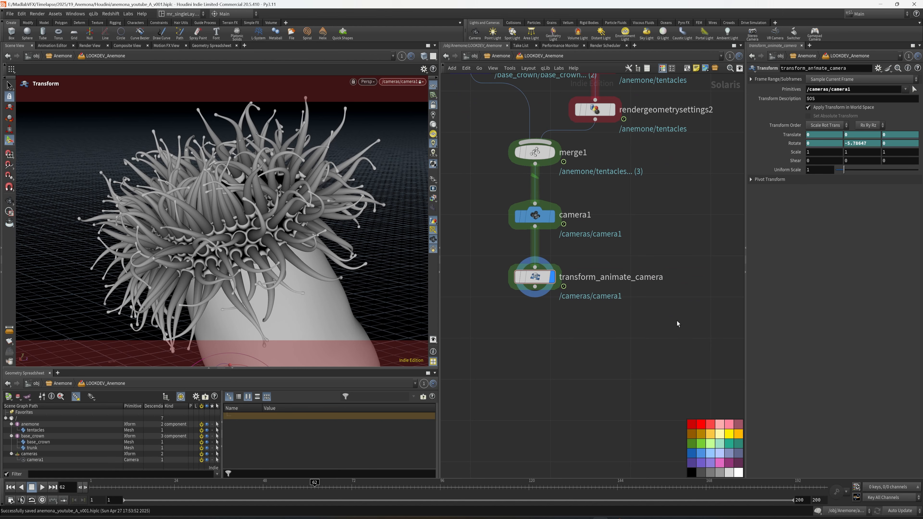
Step: Add a Material Library node connected after transform_animate_camera, keeping its default name
{"action": "key", "text": "Tab"}
{"action": "type", "text": "ma"}
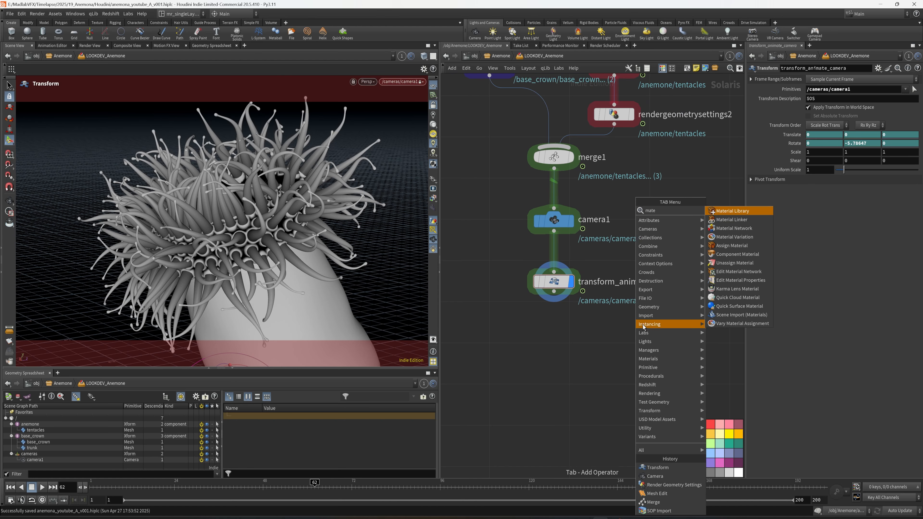
{"action": "left_click", "coordinate": [732, 220]}
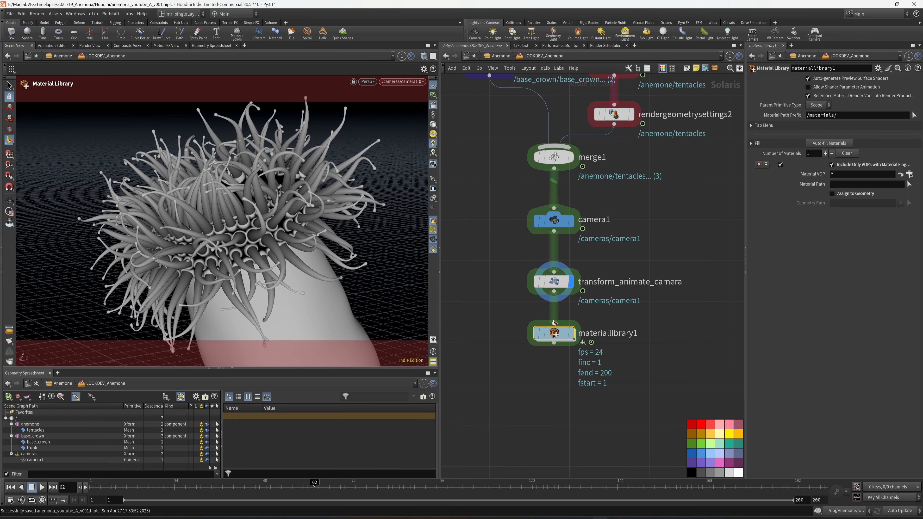
{"action": "double_click", "coordinate": [601, 333]}
{"action": "key", "text": "Return"}
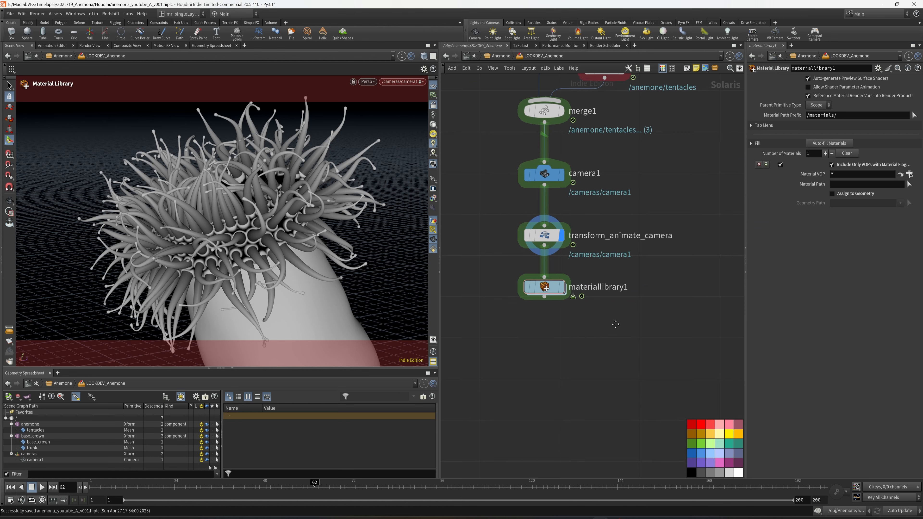
Step: Add a displayed Assign Material node after materiallibrary1 and save the scene
{"action": "key", "text": "Tab"}
{"action": "type", "text": "mate"}
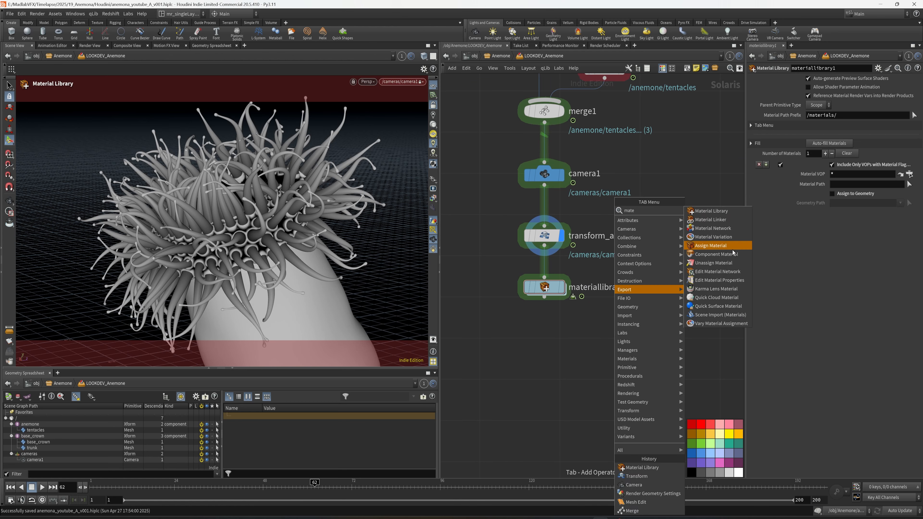
{"action": "left_click", "coordinate": [733, 249]}
{"action": "left_click", "coordinate": [564, 352]}
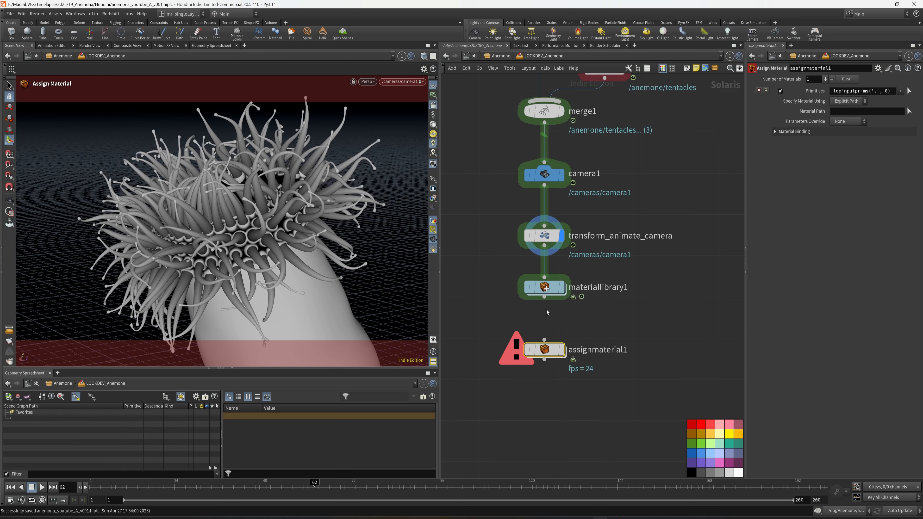
{"action": "left_click", "coordinate": [563, 351]}
{"action": "scroll", "coordinate": [673, 272], "scroll_direction": "down", "scroll_amount": 1}
{"action": "middle_click_drag", "start_coordinate": [689, 352], "coordinate": [653, 305]}
{"action": "key", "text": "ctrl+s"}
{"action": "left_click_drag", "start_coordinate": [745, 327], "coordinate": [792, 327]}
{"action": "scroll", "coordinate": [709, 291], "scroll_direction": "down", "scroll_amount": 2}
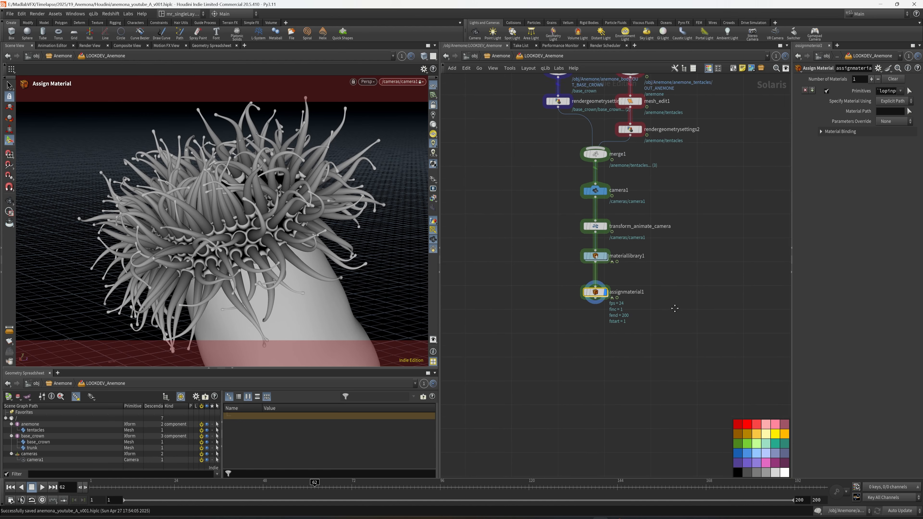
Step: Add a displayed Dome Light node after assignmaterial1 and make more room for its parameters
{"action": "key", "text": "Tab"}
{"action": "type", "text": "dome"}
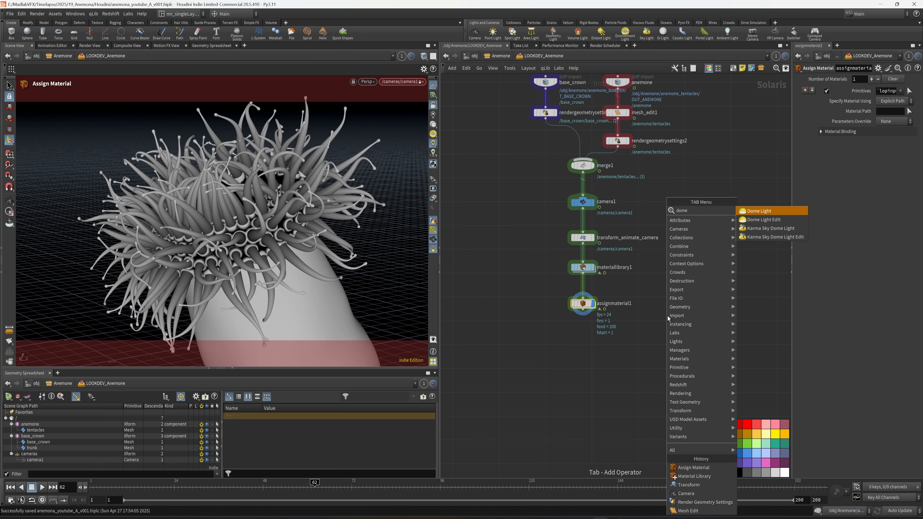
{"action": "left_click", "coordinate": [756, 212]}
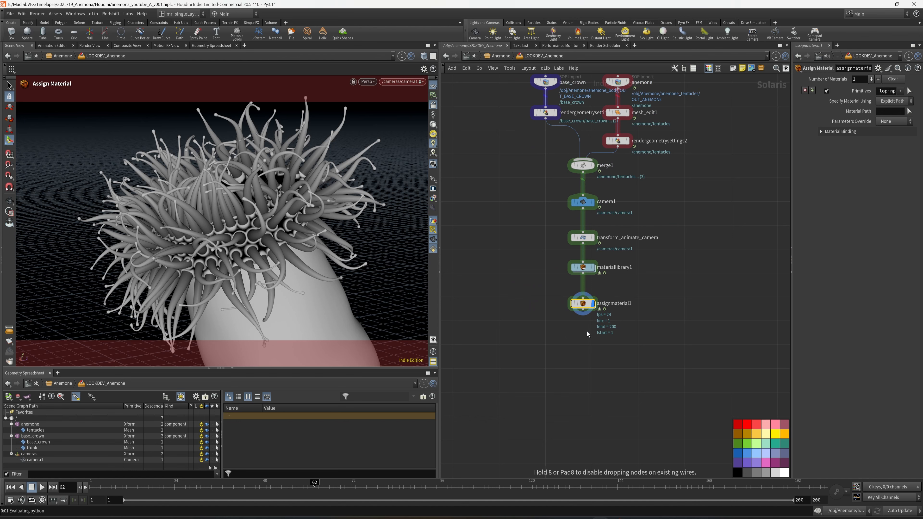
{"action": "left_click", "coordinate": [588, 349]}
{"action": "left_click", "coordinate": [593, 343]}
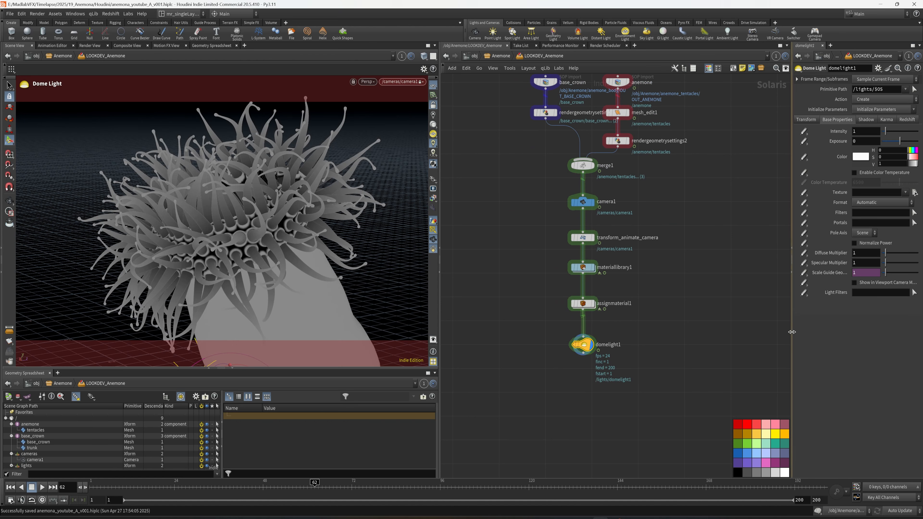
{"action": "left_click_drag", "start_coordinate": [791, 333], "coordinate": [774, 333]}
{"action": "middle_click_drag", "start_coordinate": [639, 349], "coordinate": [631, 308]}
{"action": "scroll", "coordinate": [632, 306], "scroll_direction": "up", "scroll_amount": 2}
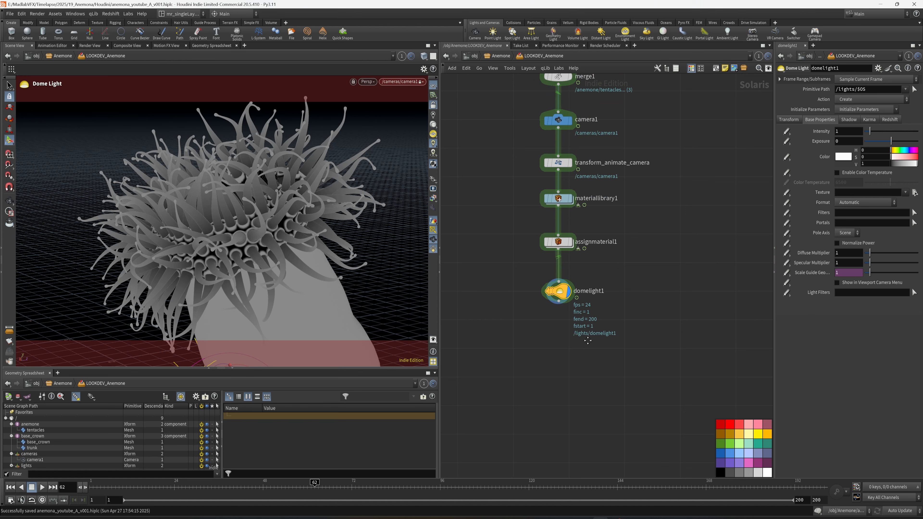
Step: Add an Area Light node and connect domelight1's output to its input
{"action": "key", "text": "Tab"}
{"action": "type", "text": "ar"}
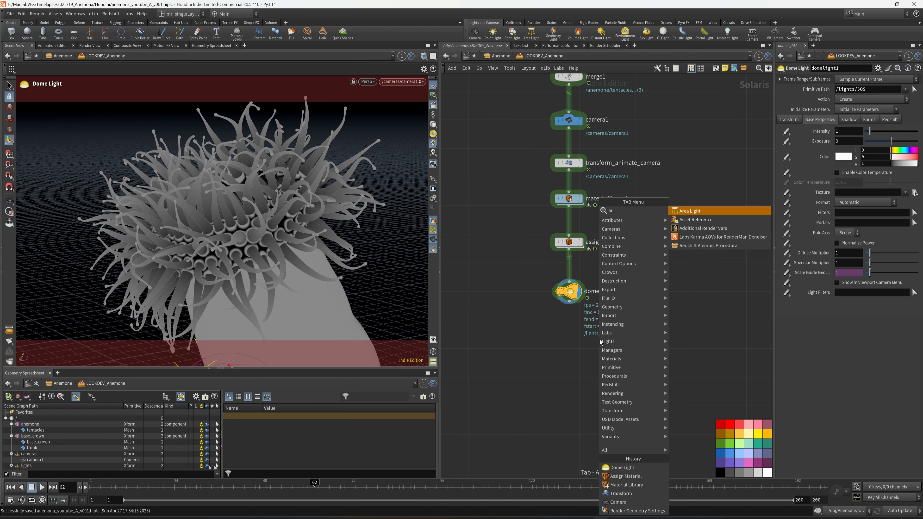
{"action": "left_click", "coordinate": [695, 213]}
{"action": "left_click", "coordinate": [572, 339]}
{"action": "scroll", "coordinate": [576, 326], "scroll_direction": "up", "scroll_amount": 3}
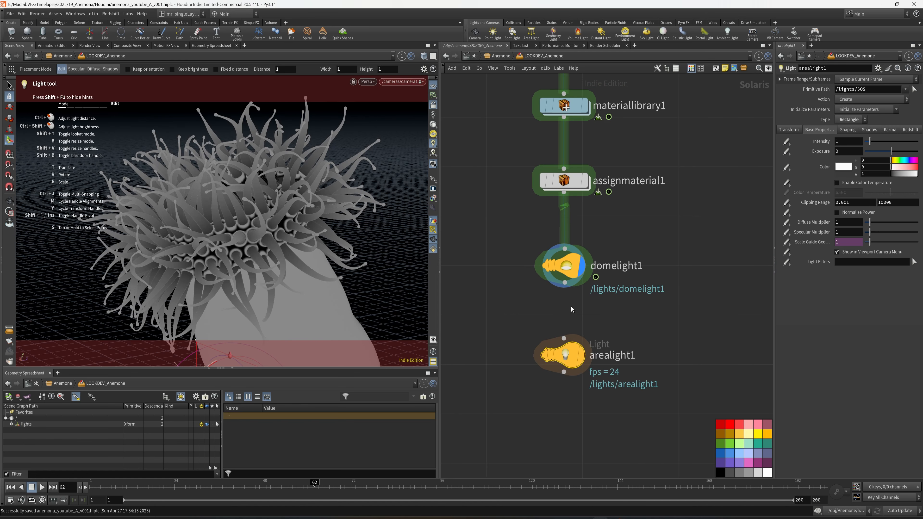
{"action": "left_click", "coordinate": [565, 283]}
{"action": "left_click", "coordinate": [567, 342]}
Step: Rename the new area light to arealight_main_specular
{"action": "middle_click_drag", "start_coordinate": [655, 359], "coordinate": [651, 346]}
{"action": "left_click", "coordinate": [659, 344]}
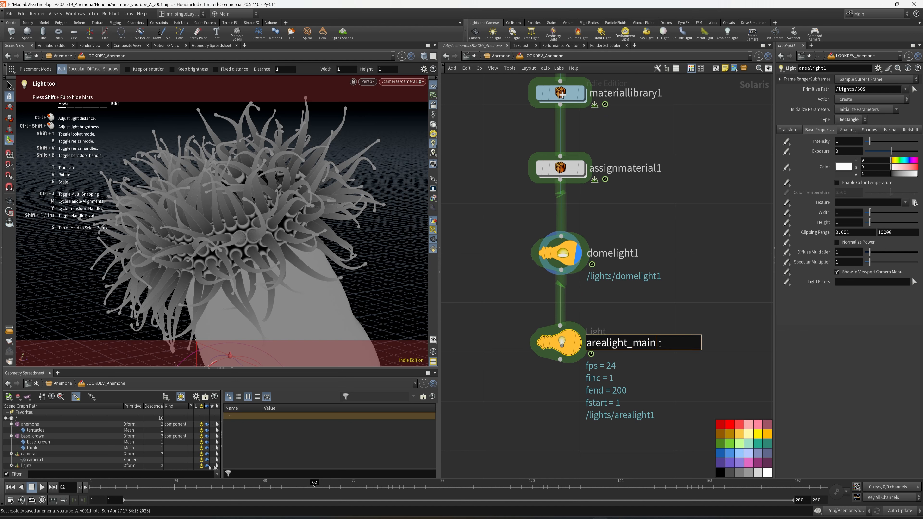
{"action": "type", "text": "_speuc"}
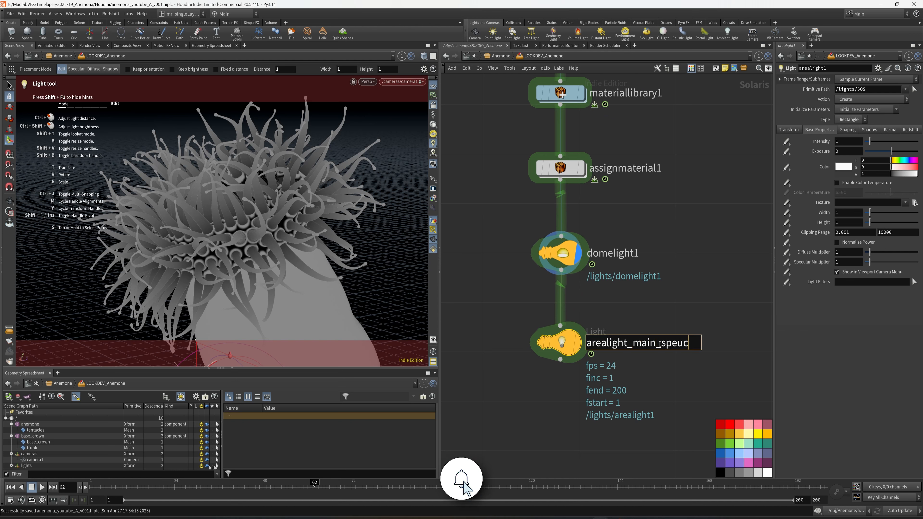
{"action": "key", "text": "BackSpace"}
{"action": "key", "text": "BackSpace"}
{"action": "type", "text": "cular"}
{"action": "key", "text": "Return"}
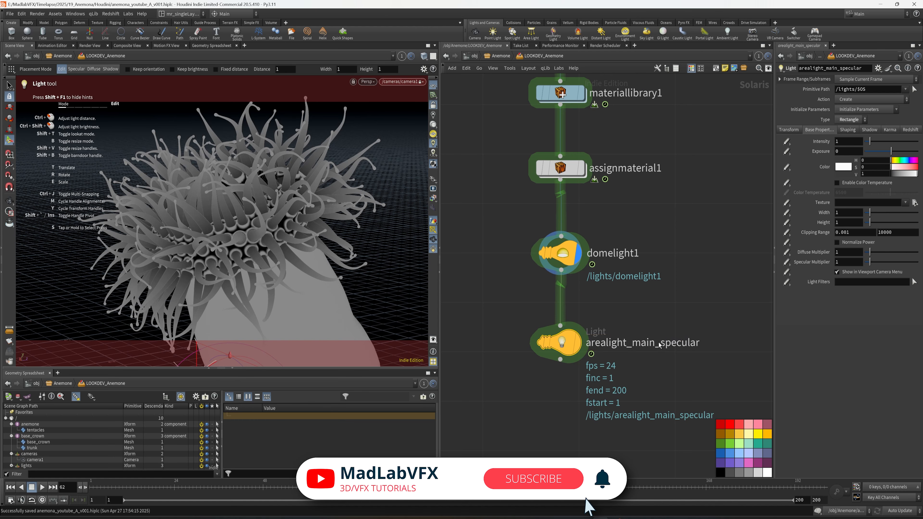
Step: Add a second Area Light after arealight_main_specular and name it arealight_main_all
{"action": "middle_click_drag", "start_coordinate": [661, 376], "coordinate": [649, 297]}
{"action": "scroll", "coordinate": [651, 293], "scroll_direction": "down", "scroll_amount": 1}
{"action": "scroll", "coordinate": [611, 327], "scroll_direction": "up", "scroll_amount": 1}
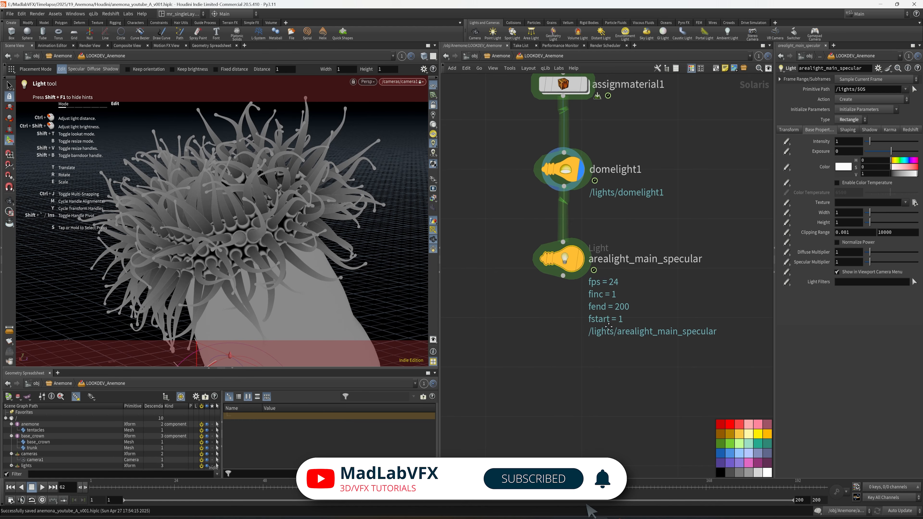
{"action": "key", "text": "Tab"}
{"action": "type", "text": "are"}
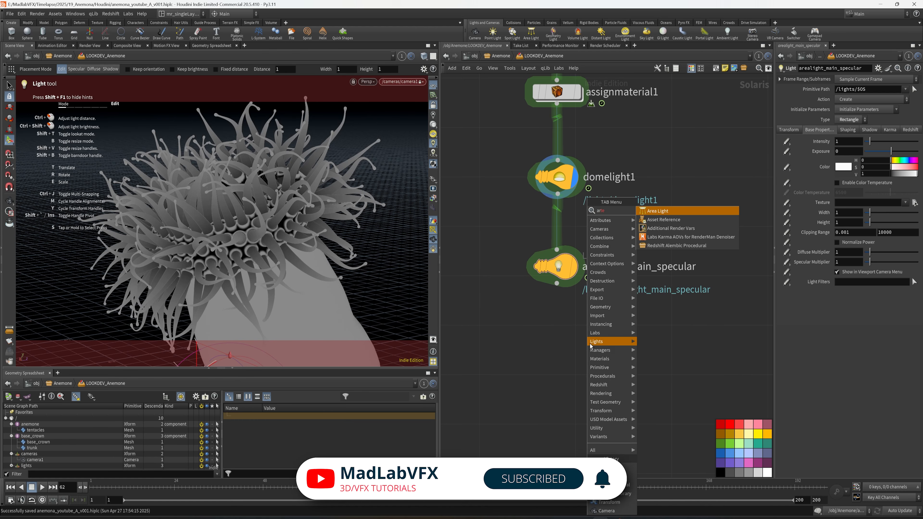
{"action": "key", "text": "Escape"}
{"action": "key", "text": "Tab"}
{"action": "type", "text": "are"}
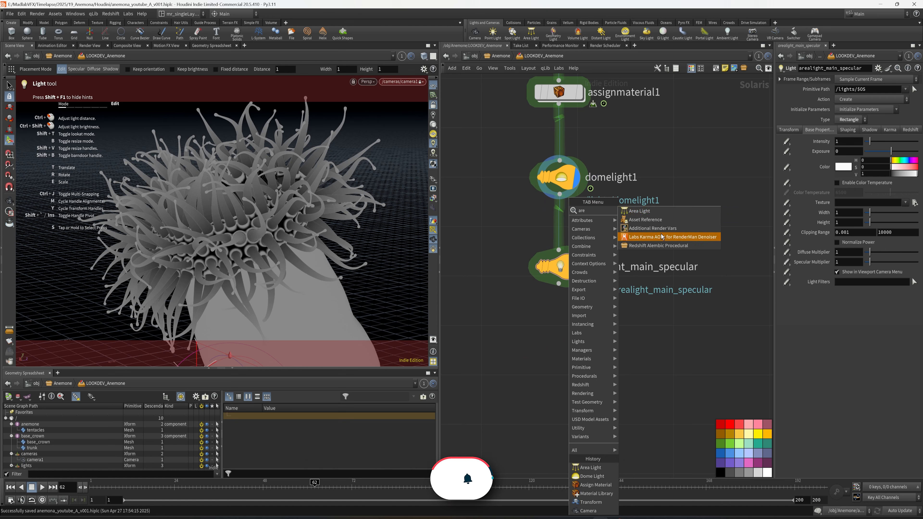
{"action": "left_click", "coordinate": [647, 212]}
{"action": "left_click", "coordinate": [560, 340]}
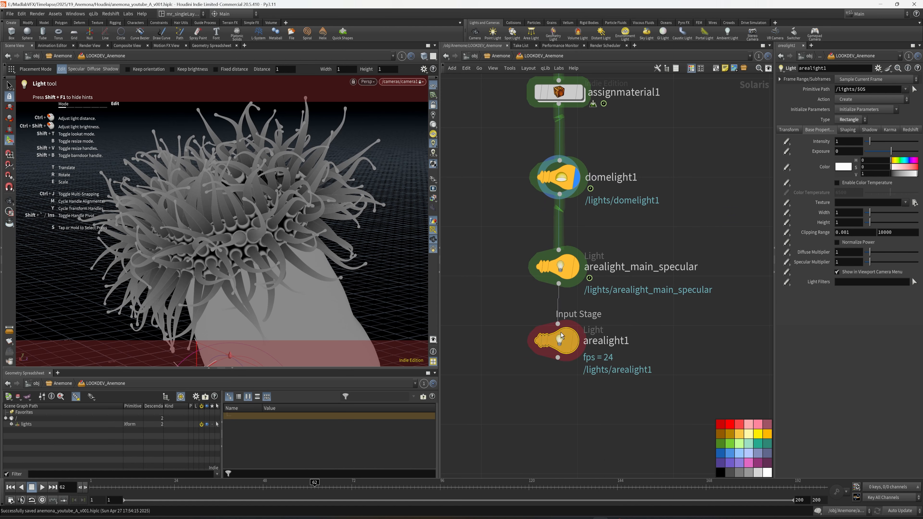
{"action": "double_click", "coordinate": [626, 342]}
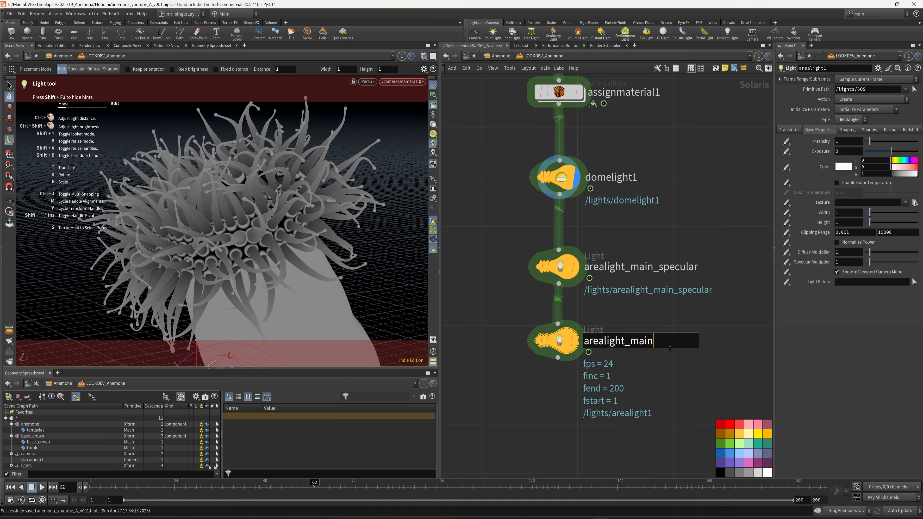
{"action": "key", "text": "Return"}
{"action": "left_click_drag", "start_coordinate": [673, 300], "coordinate": [498, 246]}
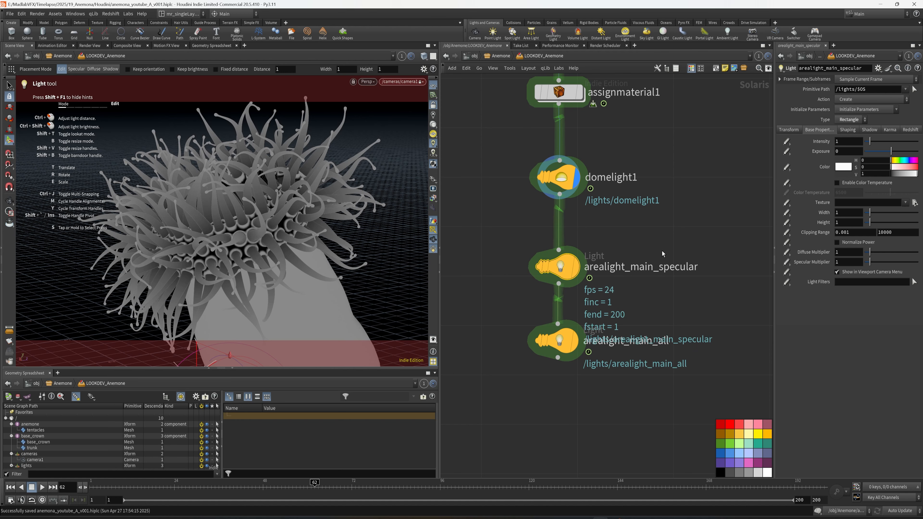
{"action": "middle_click_drag", "start_coordinate": [662, 251], "coordinate": [652, 255]}
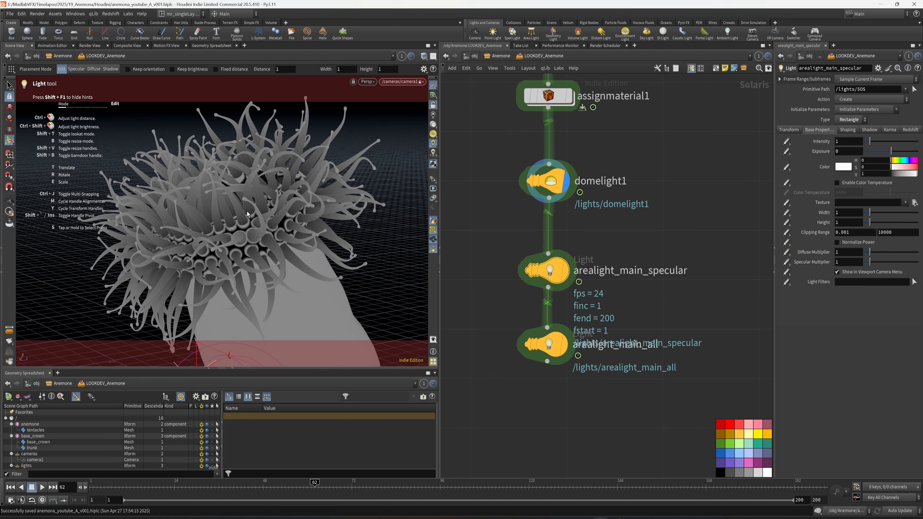
{"action": "left_click_drag", "start_coordinate": [642, 318], "coordinate": [505, 373]}
{"action": "middle_click_drag", "start_coordinate": [619, 382], "coordinate": [608, 363]}
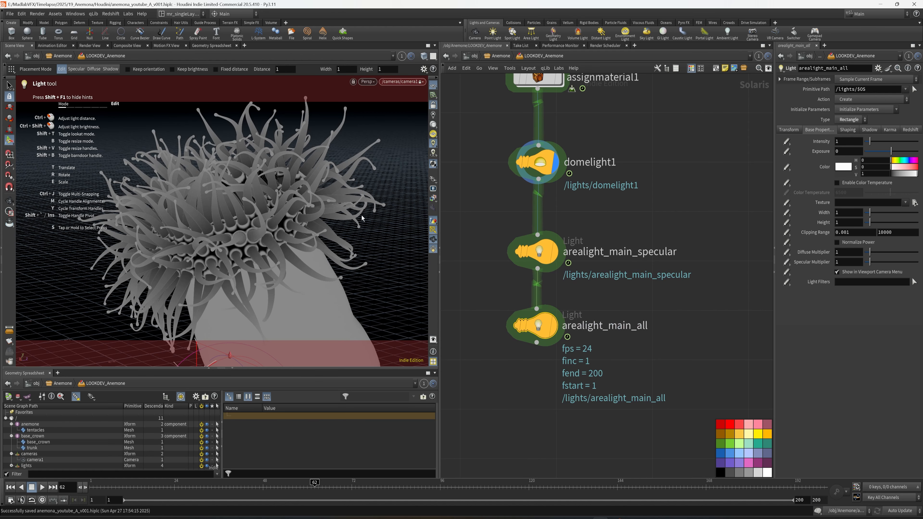
Step: Add a third Area Light node connected after arealight_main_all
{"action": "middle_click_drag", "start_coordinate": [637, 368], "coordinate": [636, 309]}
{"action": "key", "text": "Tab"}
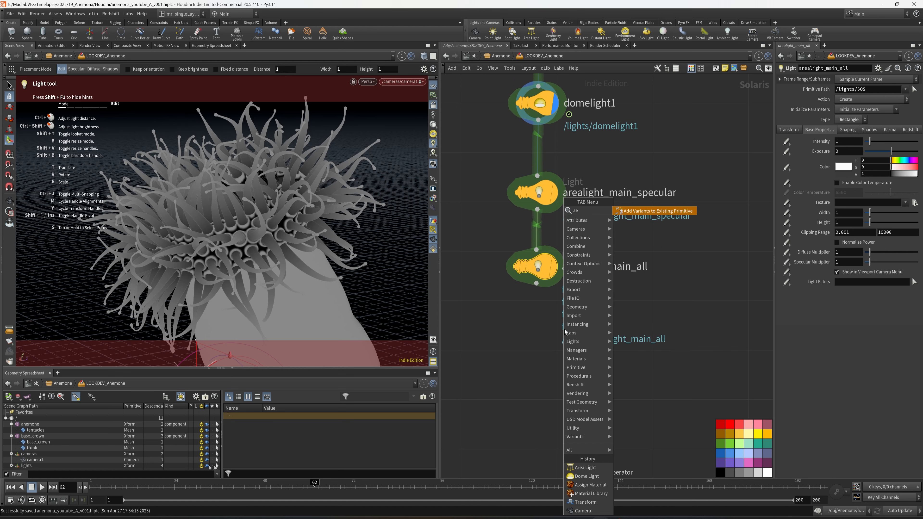
{"action": "type", "text": "area"}
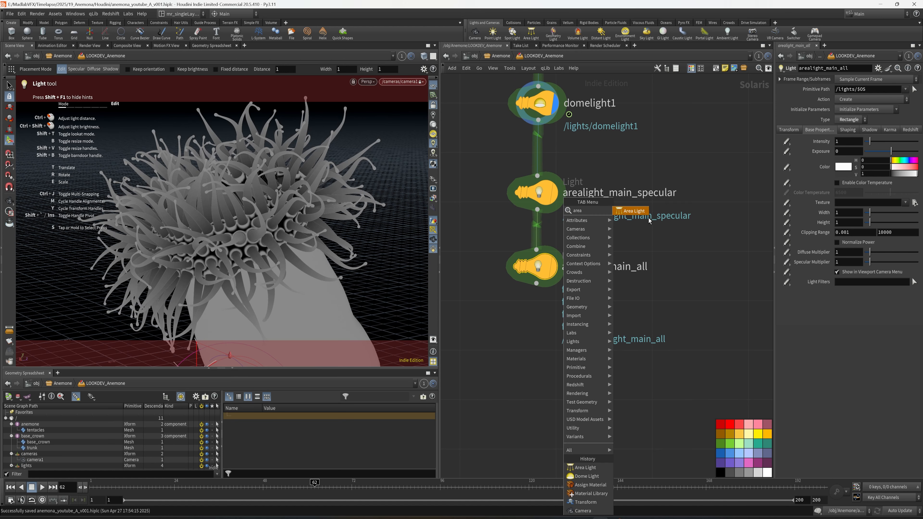
{"action": "key", "text": "Return"}
{"action": "left_click", "coordinate": [535, 343]}
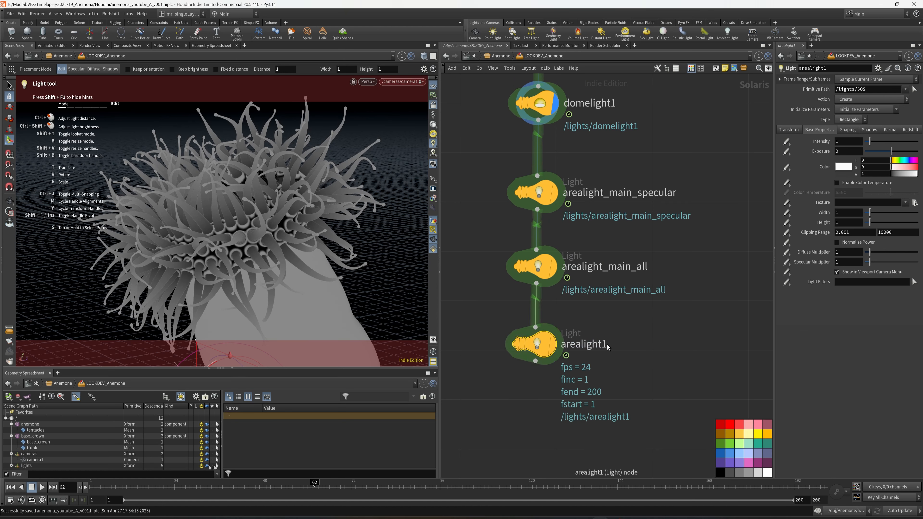
Step: Rename the third area light to arealight_rim and save the scene
{"action": "key", "text": "F2"}
{"action": "type", "text": "_"}
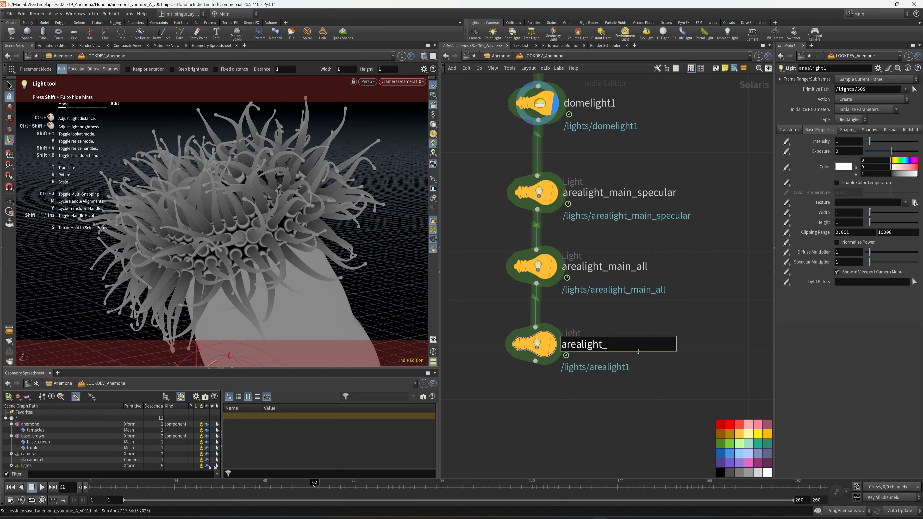
{"action": "type", "text": "rim"}
{"action": "key", "text": "Return"}
{"action": "key", "text": "ctrl+s"}
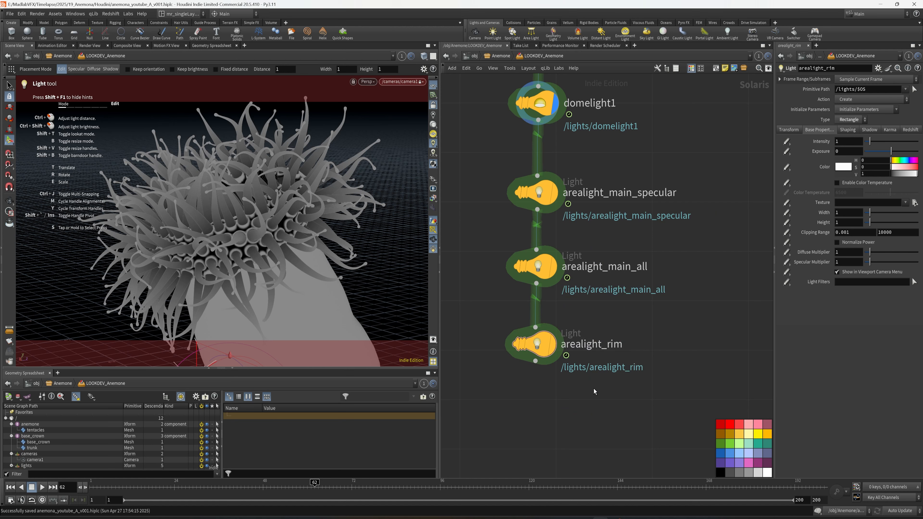
Step: Add a Redshift render node and connect it after arealight_rim
{"action": "key", "text": "h"}
{"action": "key", "text": "Tab"}
{"action": "type", "text": "re"}
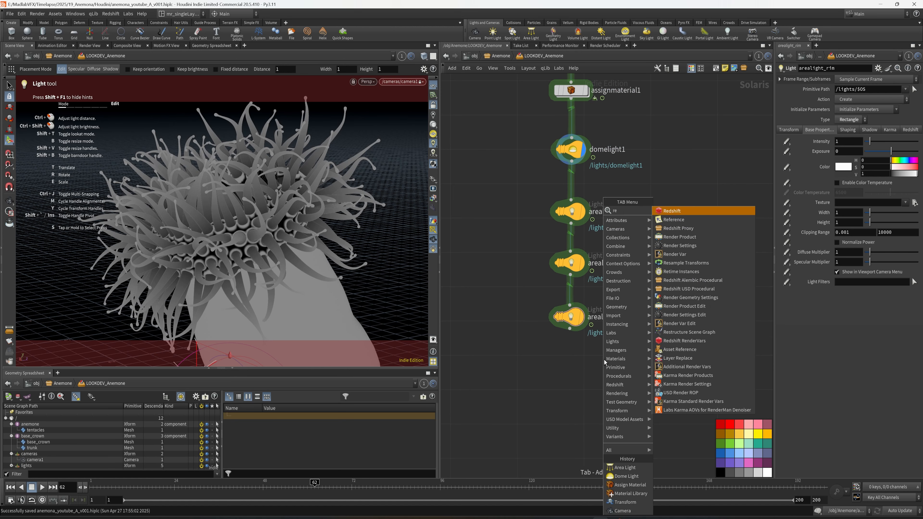
{"action": "left_click", "coordinate": [672, 211]}
{"action": "left_click", "coordinate": [567, 365]}
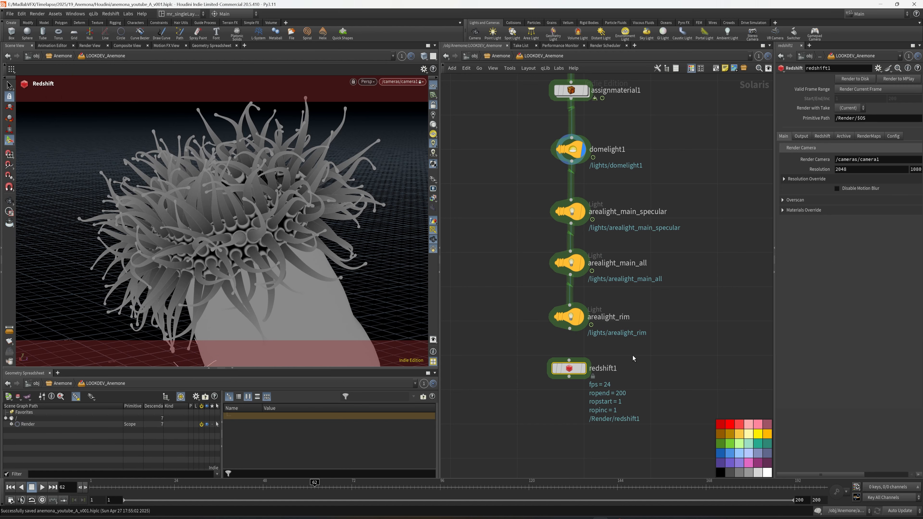
{"action": "left_click", "coordinate": [563, 354]}
Step: Rename the Redshift render node to rs_anemone_beauty and save the scene
{"action": "middle_click_drag", "start_coordinate": [612, 373], "coordinate": [562, 364]}
{"action": "left_click", "coordinate": [552, 354]}
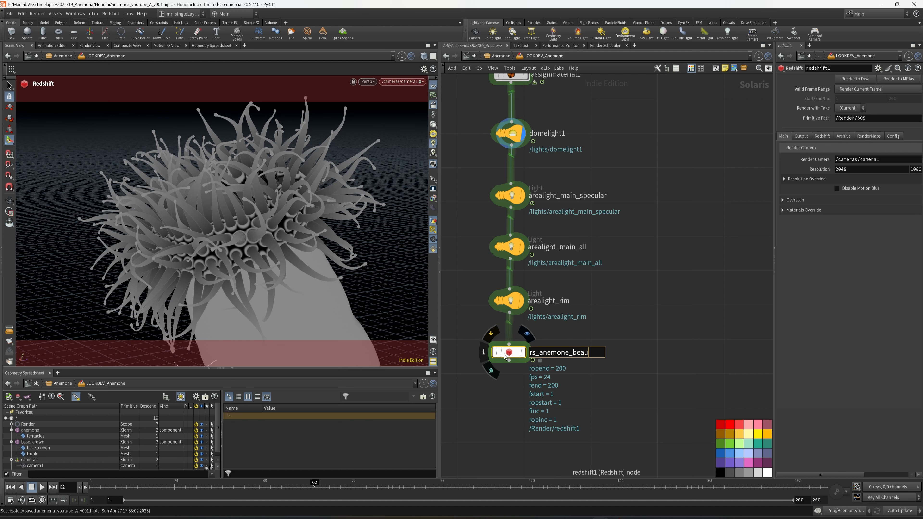
{"action": "type", "text": "rs_anemone_beauty"}
{"action": "key", "text": "Return"}
{"action": "key", "text": "ctrl+s"}
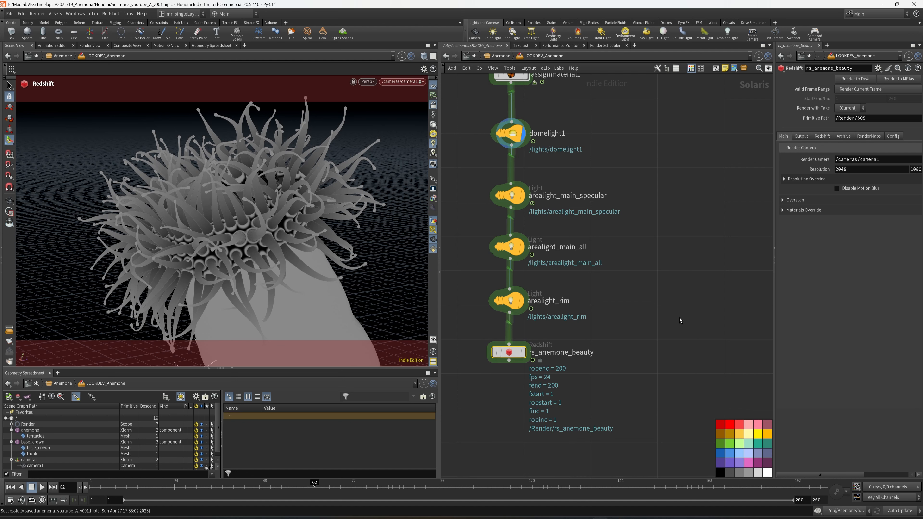
Step: Set the rs_anemone_beauty render resolution to the HDTV 1080 preset and enable its MPlay Monitor output option
{"action": "left_click_drag", "start_coordinate": [774, 311], "coordinate": [634, 311]}
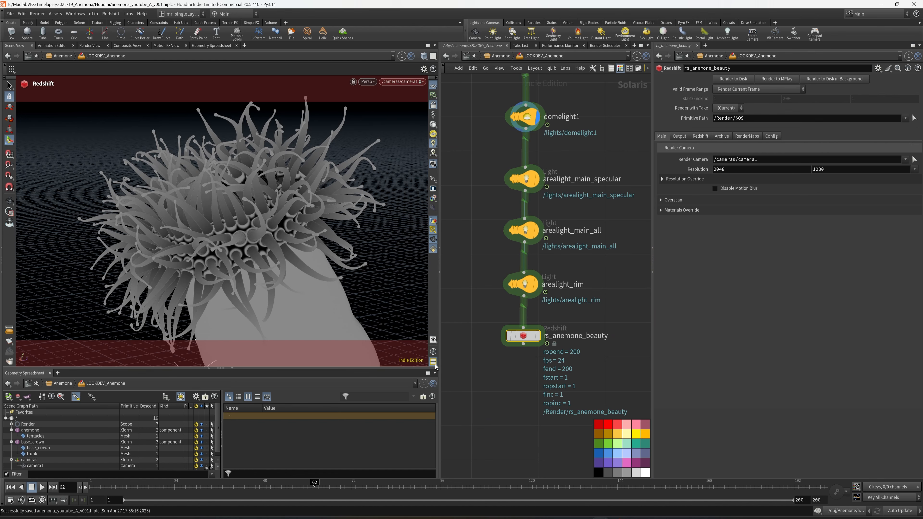
{"action": "left_click_drag", "start_coordinate": [438, 367], "coordinate": [406, 367]}
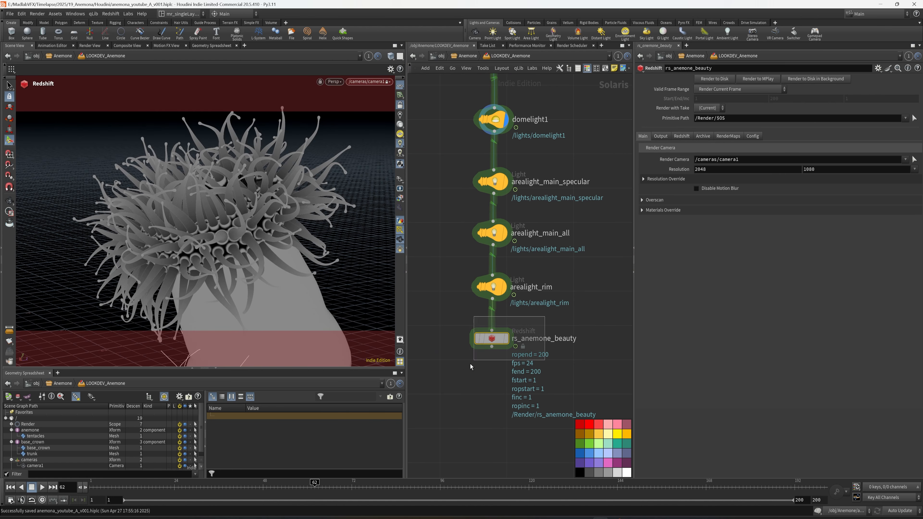
{"action": "left_click_drag", "start_coordinate": [470, 364], "coordinate": [469, 365]}
{"action": "middle_click_drag", "start_coordinate": [469, 364], "coordinate": [452, 386]}
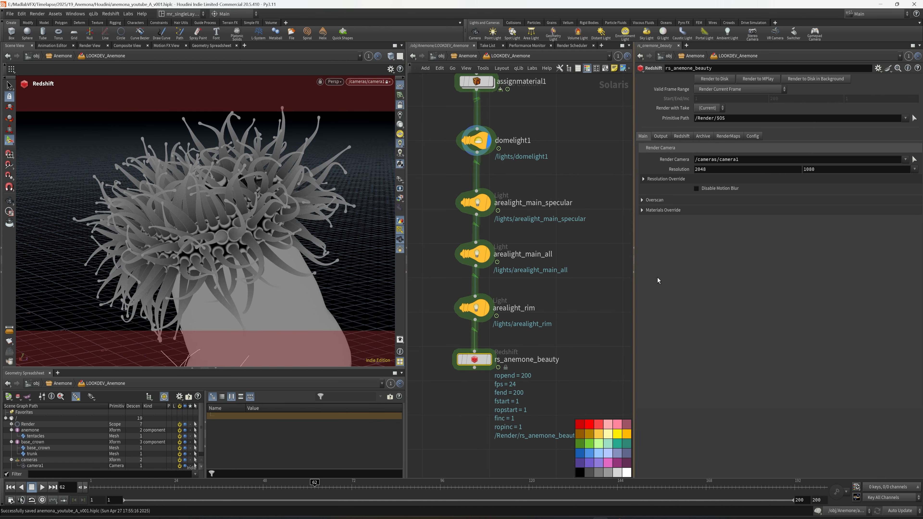
{"action": "left_click", "coordinate": [915, 169]}
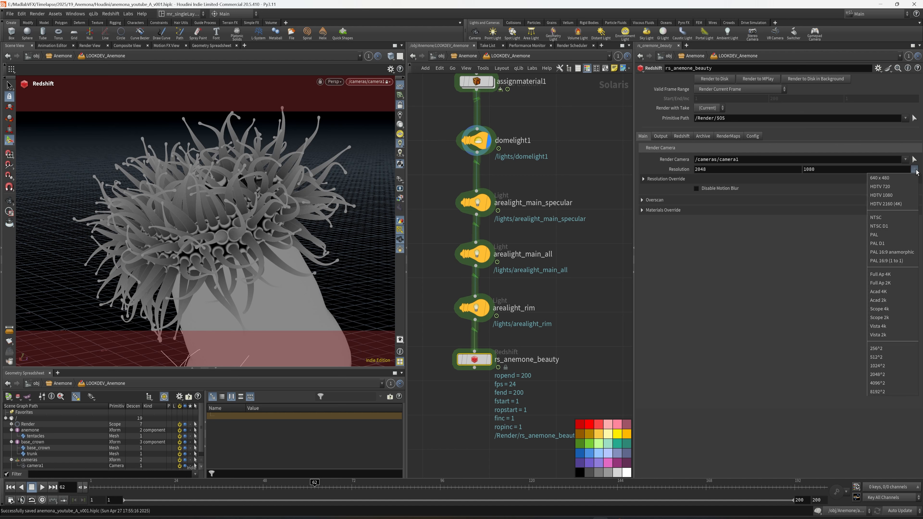
{"action": "left_click", "coordinate": [894, 195]}
{"action": "left_click", "coordinate": [662, 137]}
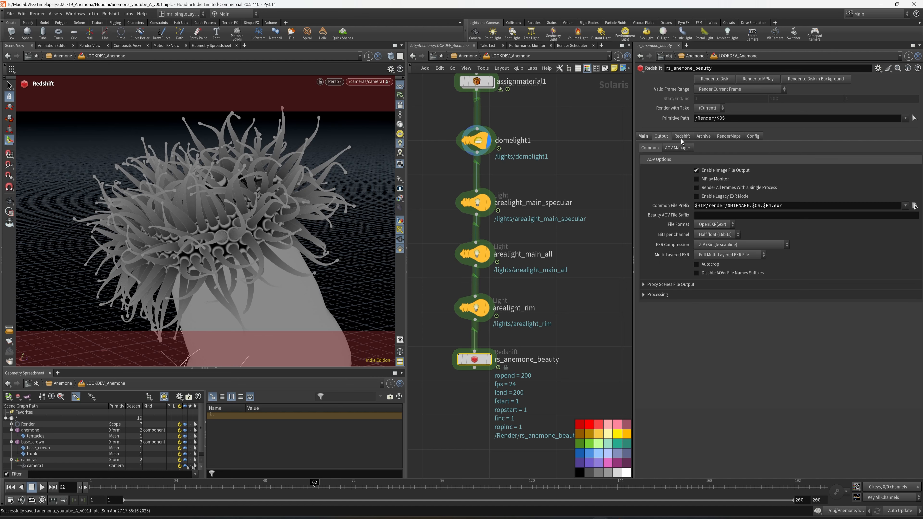
{"action": "left_click", "coordinate": [714, 180]}
Step: Switch the Redshift render settings to Advanced mode, set the Unified Sampling threshold to 1, and save the scene
{"action": "left_click", "coordinate": [683, 136]}
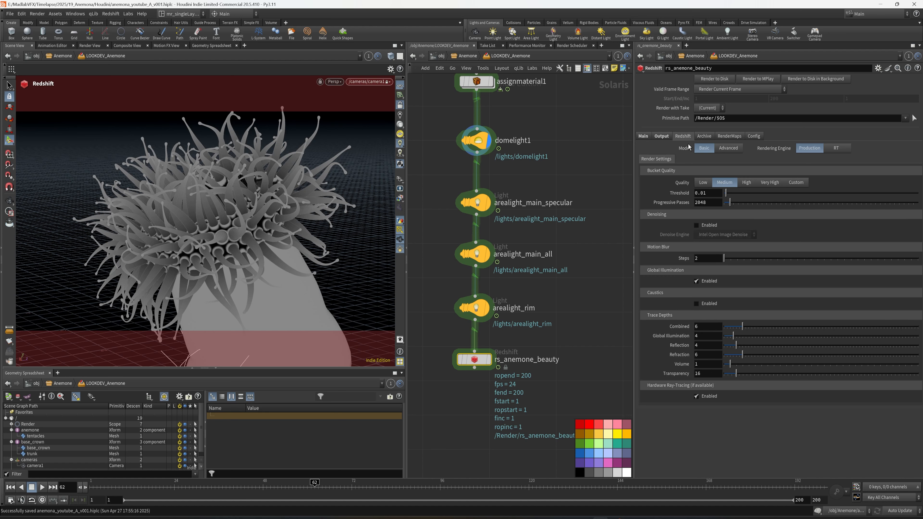
{"action": "left_click", "coordinate": [728, 149]}
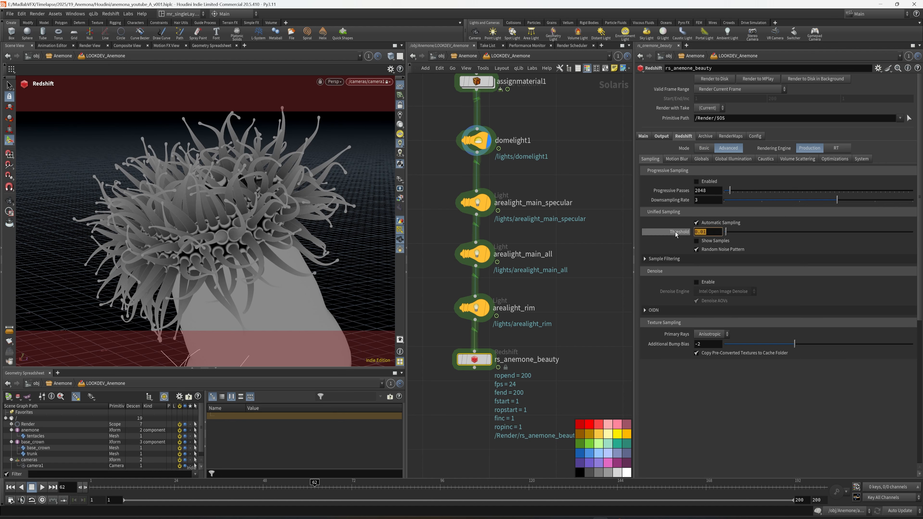
{"action": "type", "text": "1"}
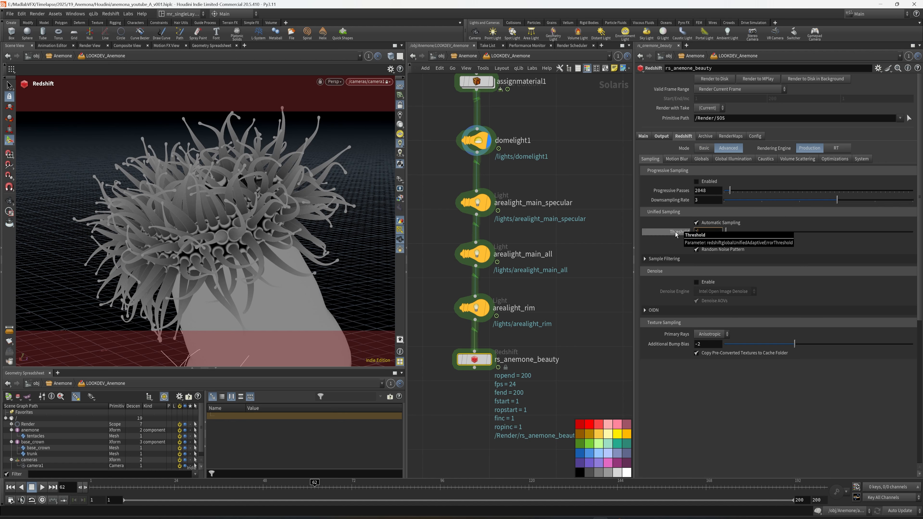
{"action": "key", "text": "Return"}
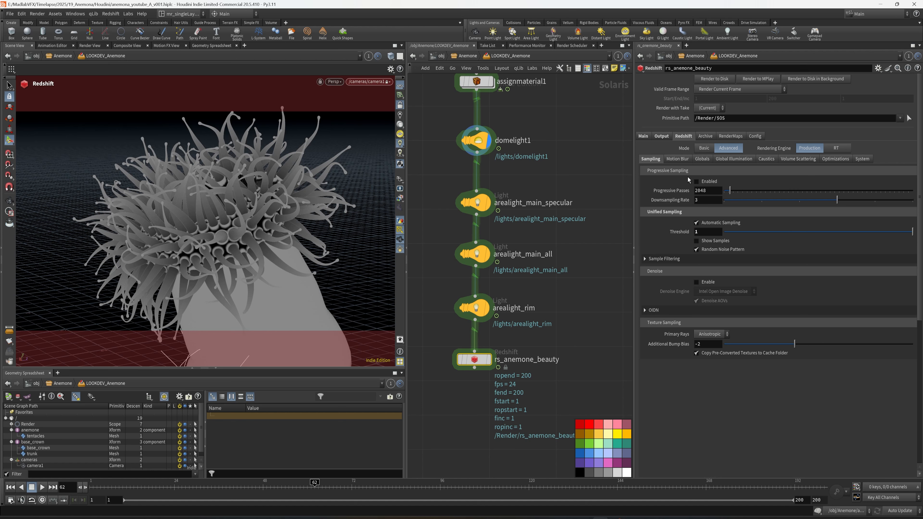
{"action": "middle_click_drag", "start_coordinate": [581, 299], "coordinate": [601, 297]}
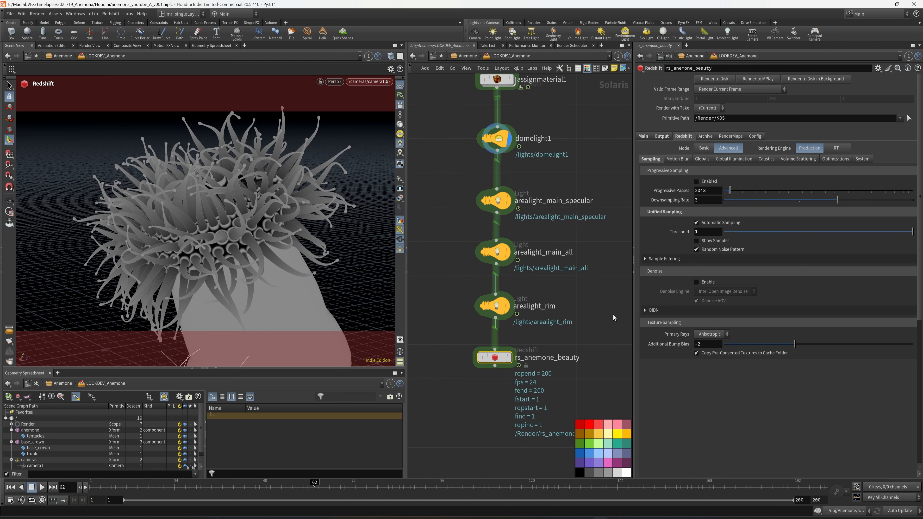
{"action": "key", "text": "ctrl+s"}
Step: Arrange all nodes of the LOOKDEV_Anemone network into an even automatic layout
{"action": "left_click_drag", "start_coordinate": [634, 324], "coordinate": [717, 313]}
{"action": "middle_click_drag", "start_coordinate": [629, 162], "coordinate": [656, 280]}
{"action": "middle_click_drag", "start_coordinate": [641, 214], "coordinate": [627, 226]}
{"action": "scroll", "coordinate": [623, 253], "scroll_direction": "down", "scroll_amount": 1}
{"action": "left_click_drag", "start_coordinate": [510, 233], "coordinate": [512, 290]}
{"action": "scroll", "coordinate": [512, 289], "scroll_direction": "down", "scroll_amount": 3}
{"action": "middle_click_drag", "start_coordinate": [603, 234], "coordinate": [617, 300]}
{"action": "scroll", "coordinate": [614, 300], "scroll_direction": "up", "scroll_amount": 6}
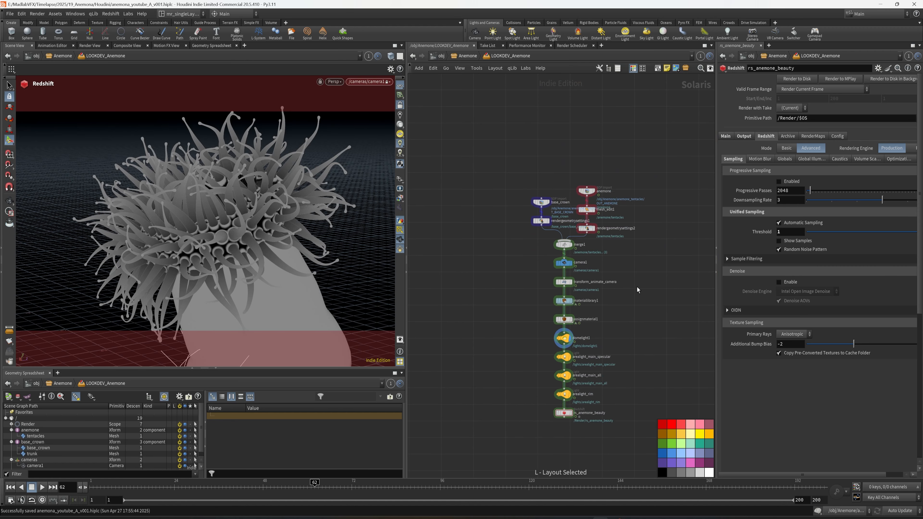
Step: Inside materiallibrary1, add an RS USD Material Builder and name it RS_Tentacle
{"action": "left_click", "coordinate": [484, 281]}
{"action": "mouse_move", "coordinate": [509, 289]}
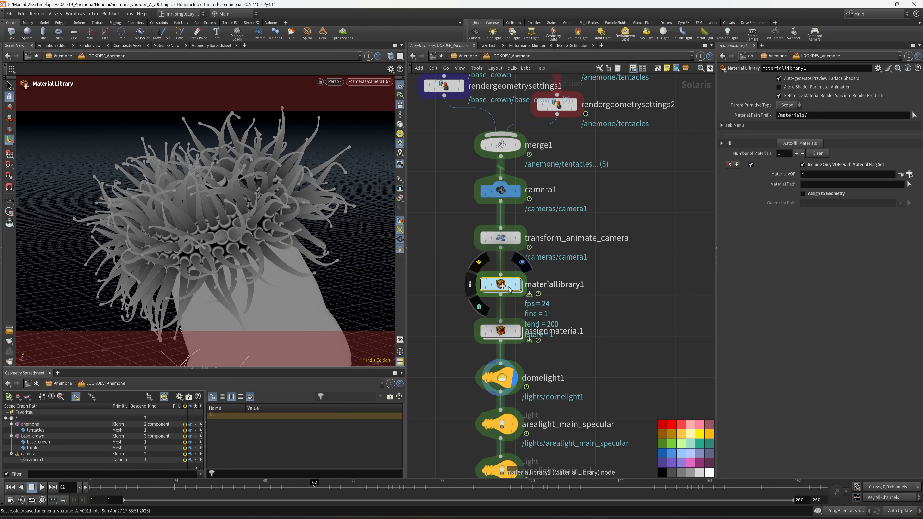
{"action": "double_click", "coordinate": [509, 289]}
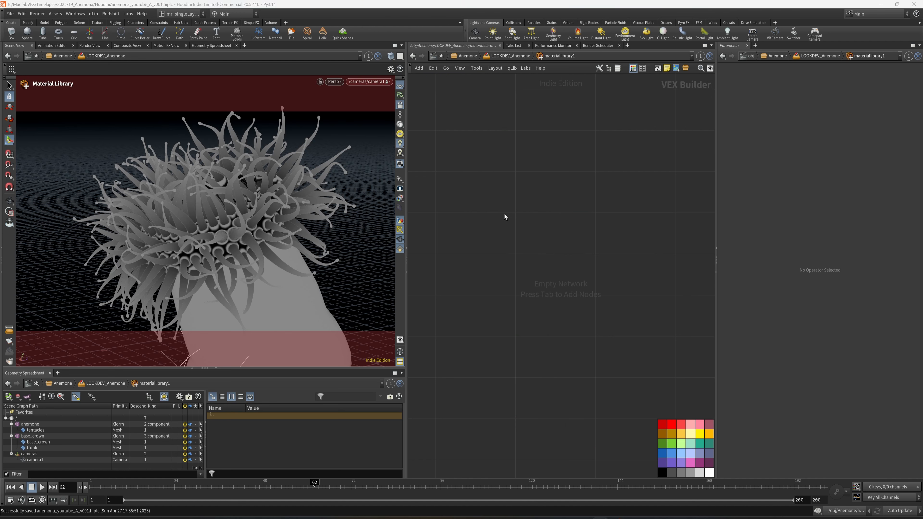
{"action": "key", "text": "Tab"}
{"action": "type", "text": "red"}
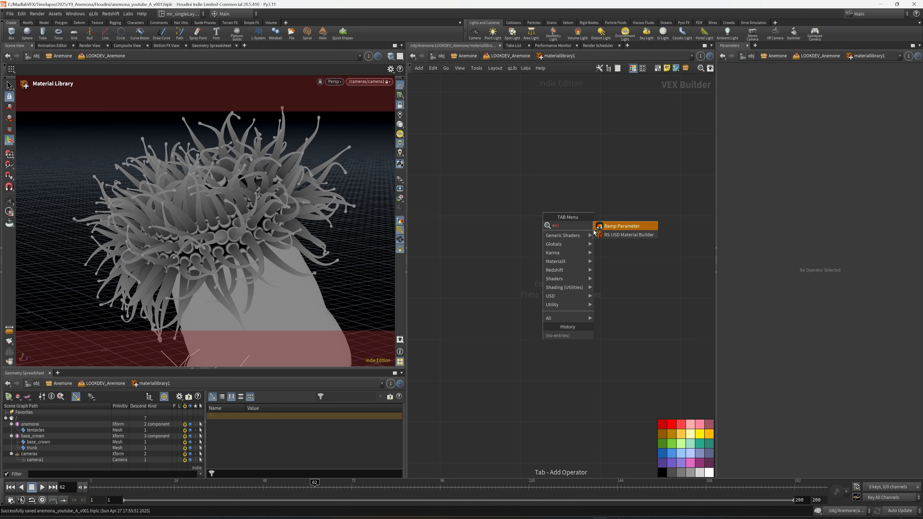
{"action": "left_click", "coordinate": [598, 235]}
{"action": "left_click", "coordinate": [521, 217]}
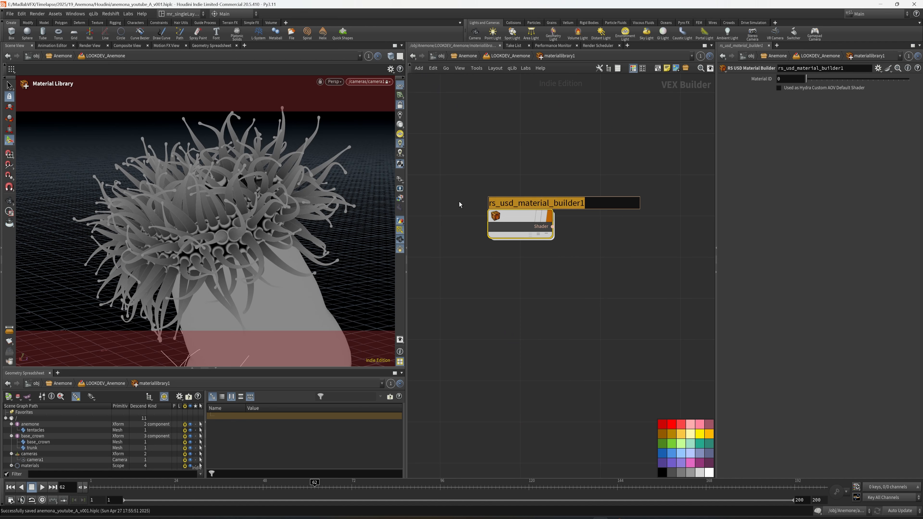
{"action": "type", "text": "RS_Ten"}
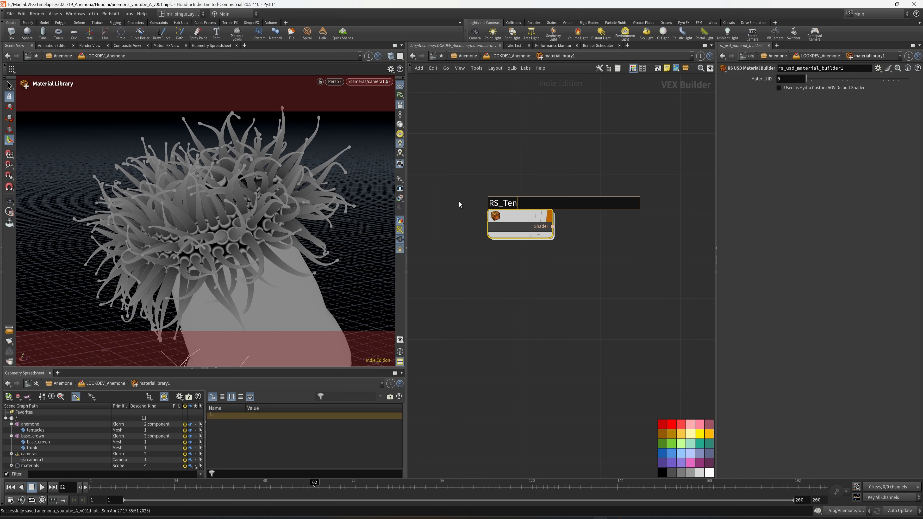
{"action": "type", "text": "tacle"}
{"action": "key", "text": "Return"}
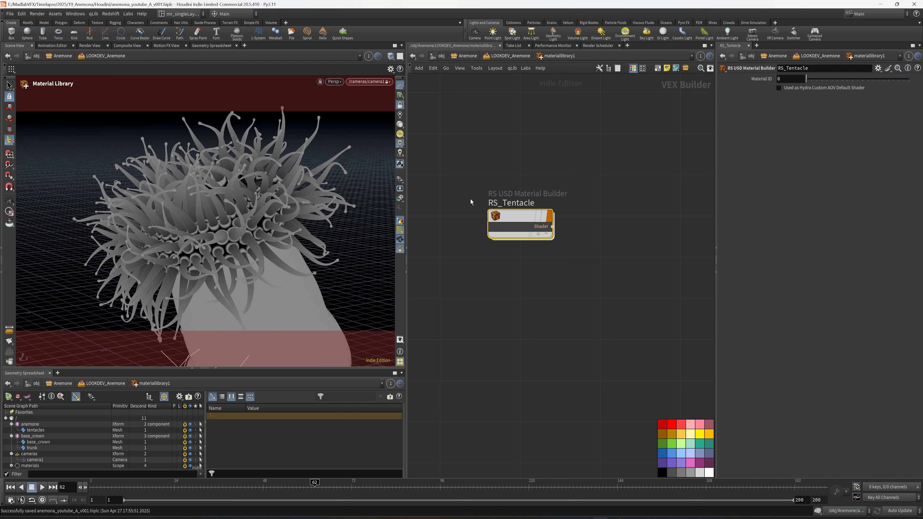
Step: Duplicate the RS_Tentacle material builder below the original and name the copy RS_BaseCrown
{"action": "middle_click_drag", "start_coordinate": [615, 272], "coordinate": [604, 231]}
{"action": "left_click_drag", "start_coordinate": [507, 178], "coordinate": [599, 239], "text": "alt"}
{"action": "double_click", "coordinate": [500, 237]}
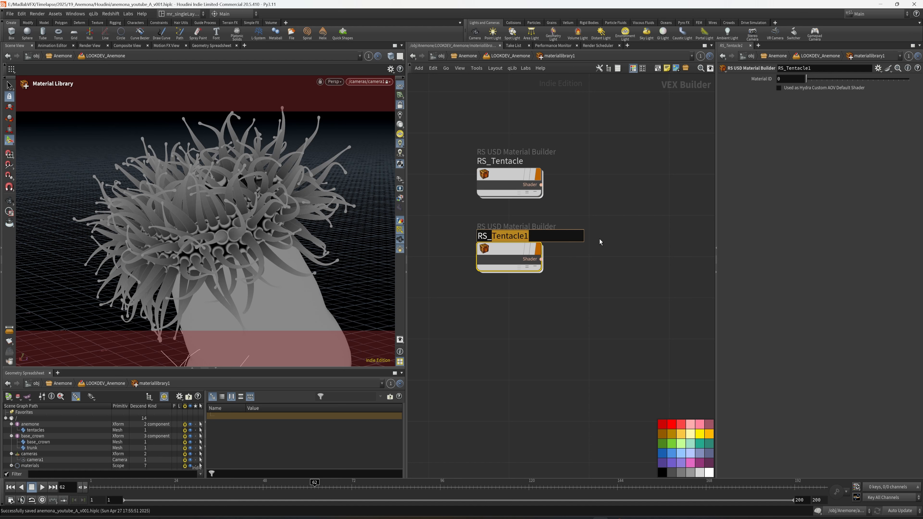
{"action": "type", "text": "BaseCrow"}
{"action": "key", "text": "Return"}
{"action": "double_click", "coordinate": [530, 238]}
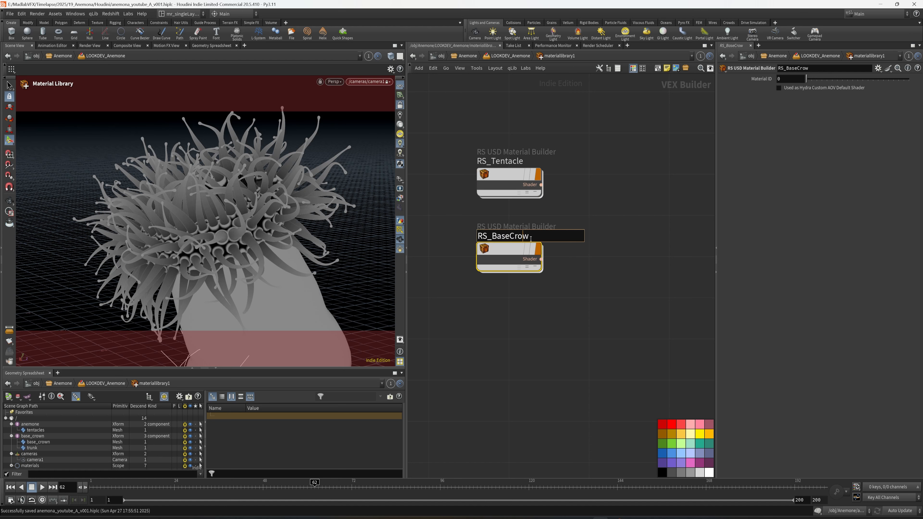
{"action": "type", "text": "n"}
{"action": "key", "text": "Return"}
Step: Add another RS USD Material Builder below RS_BaseCrown and name it RS_Trunk
{"action": "key", "text": "Tab"}
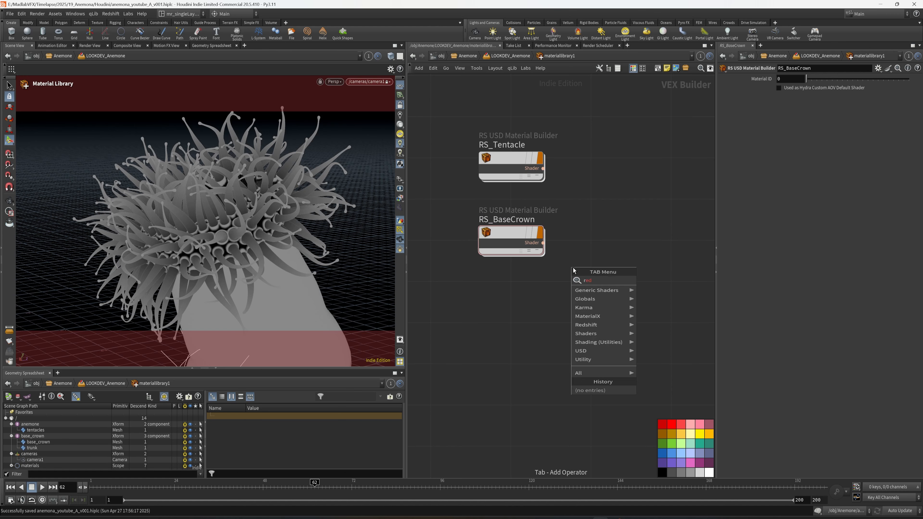
{"action": "mouse_move", "coordinate": [603, 281]}
{"action": "left_click", "coordinate": [665, 292]}
{"action": "left_click_drag", "start_coordinate": [517, 314], "coordinate": [514, 319]}
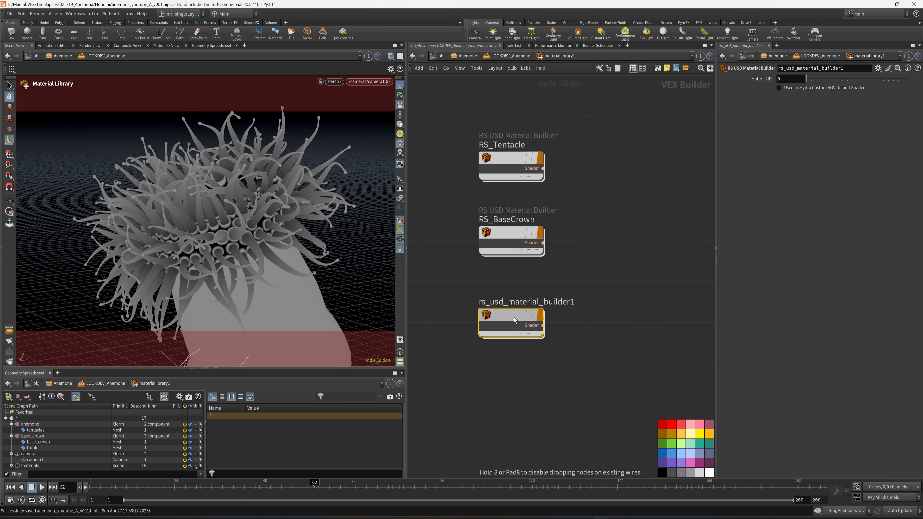
{"action": "left_click", "coordinate": [517, 305]}
{"action": "left_click", "coordinate": [563, 307]}
{"action": "left_click", "coordinate": [584, 303]}
{"action": "double_click", "coordinate": [584, 303]}
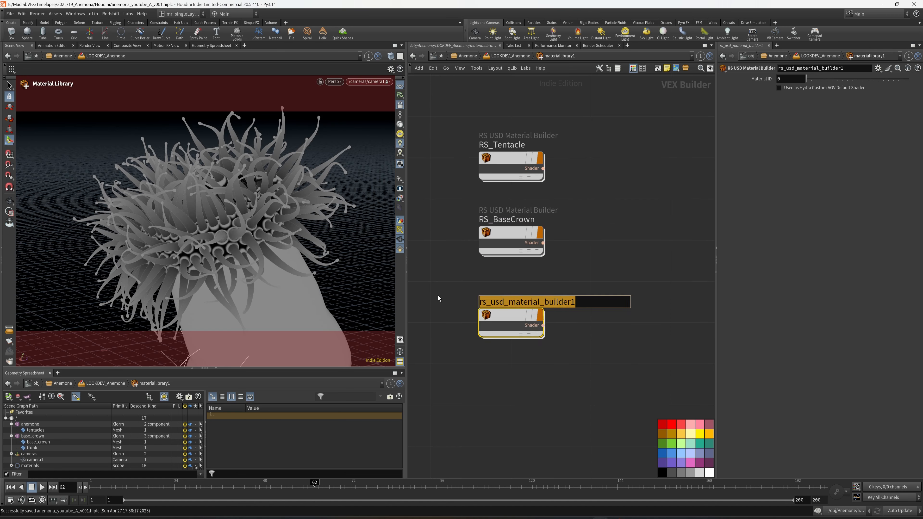
{"action": "type", "text": "RS_Trunk"}
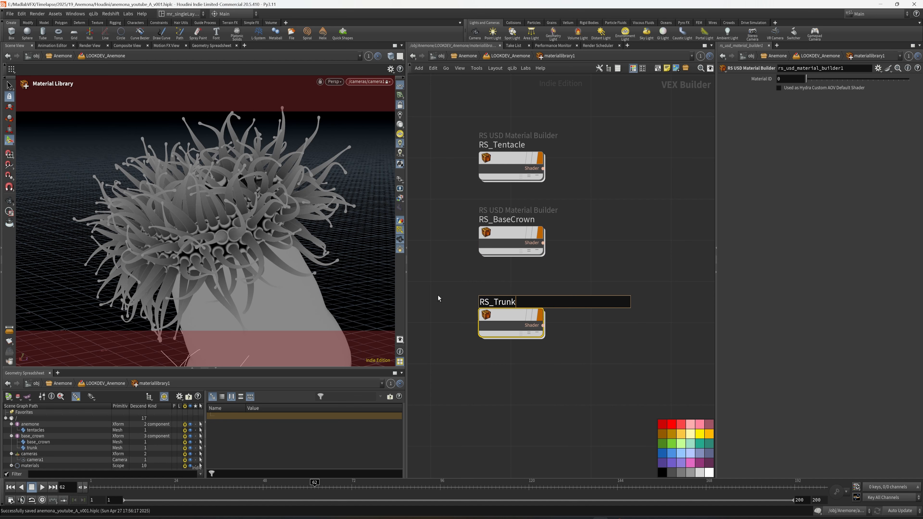
{"action": "key", "text": "Return"}
{"action": "key", "text": "h"}
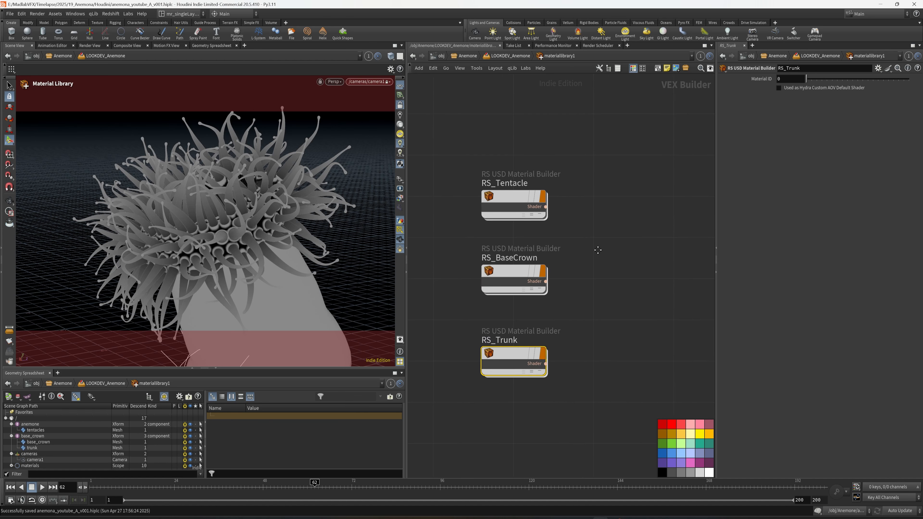
Step: Set the base color of RS_Tentacle's StandardMaterial1 to pure red (1, 0, 0)
{"action": "key", "text": "u"}
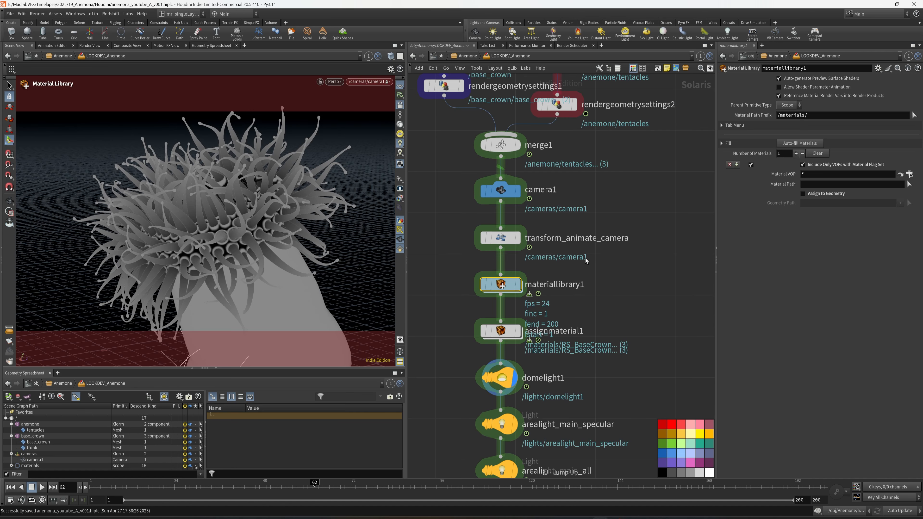
{"action": "double_click", "coordinate": [504, 286]}
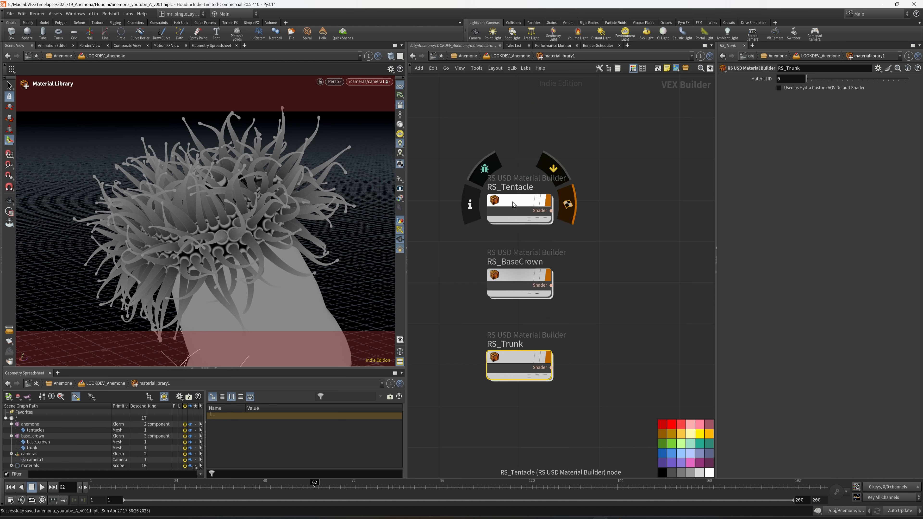
{"action": "double_click", "coordinate": [520, 180]}
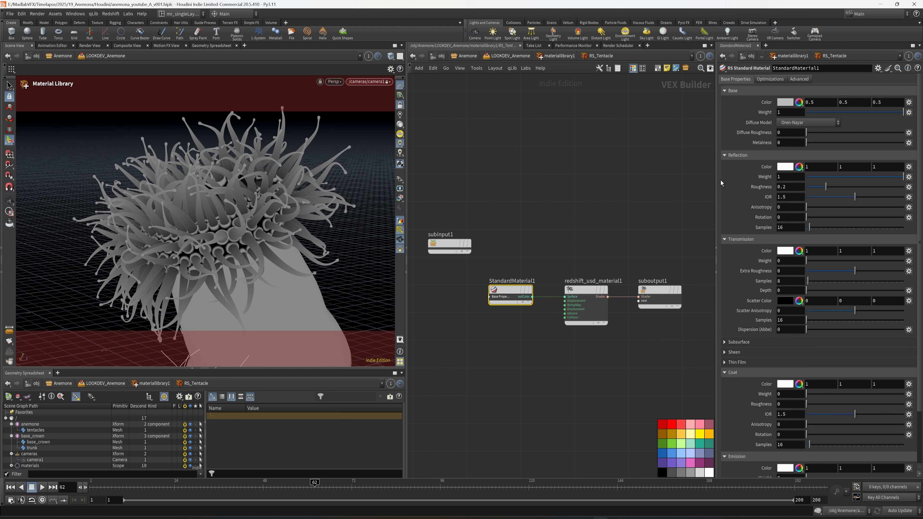
{"action": "left_click_drag", "start_coordinate": [717, 180], "coordinate": [667, 147]}
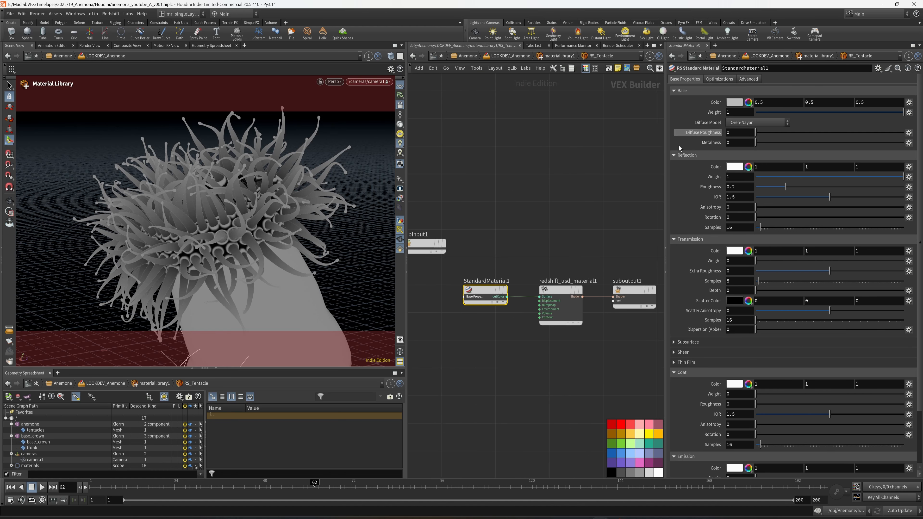
{"action": "left_click", "coordinate": [733, 102]}
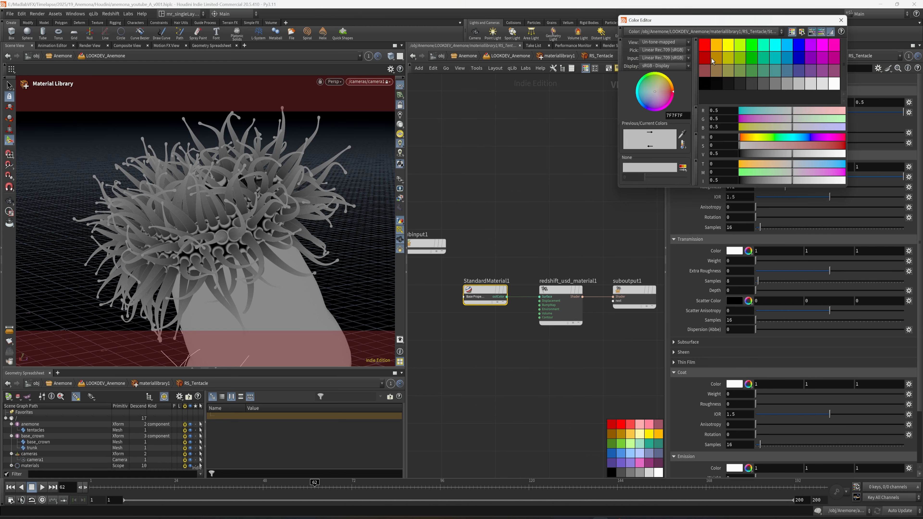
{"action": "left_click", "coordinate": [696, 40]}
{"action": "left_click", "coordinate": [703, 48]}
{"action": "left_click", "coordinate": [841, 21]}
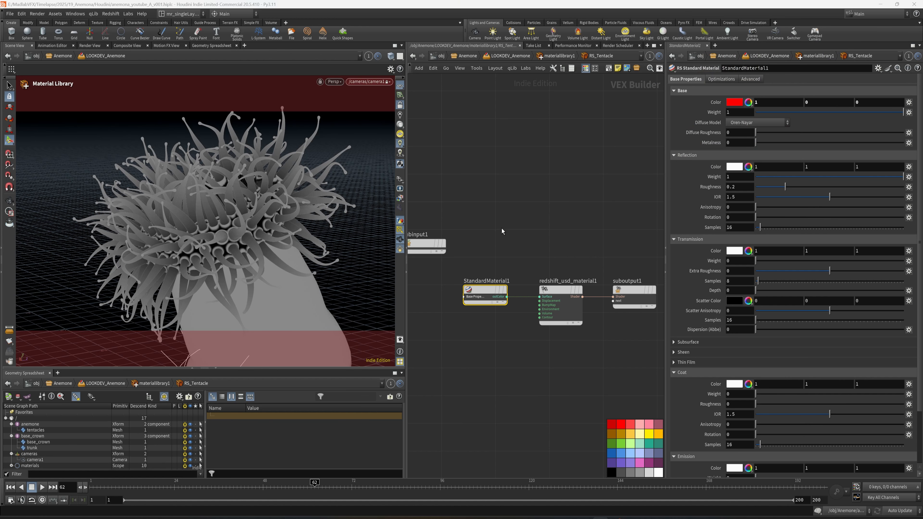
Step: Set the base color of RS_BaseCrown's StandardMaterial1 to pure green (0, 1, 0)
{"action": "key", "text": "u"}
{"action": "left_click", "coordinate": [522, 273]}
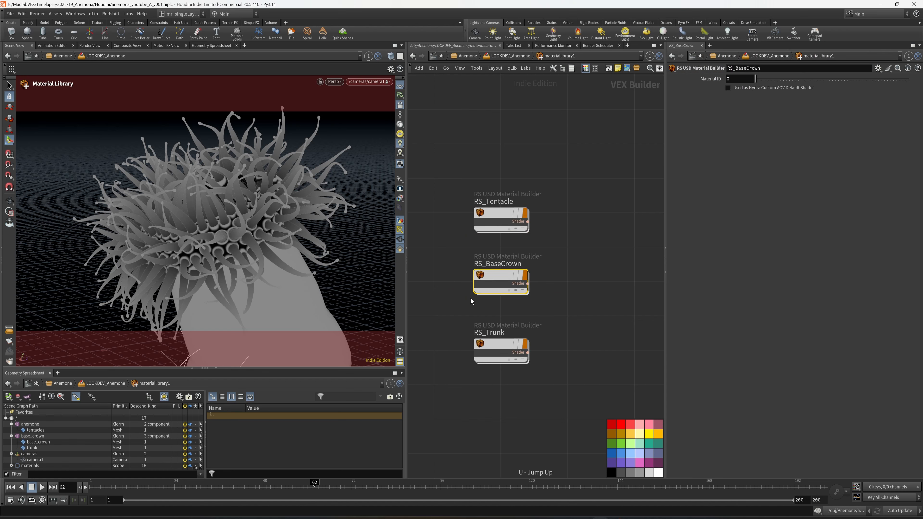
{"action": "double_click", "coordinate": [497, 276]}
{"action": "left_click", "coordinate": [738, 102]}
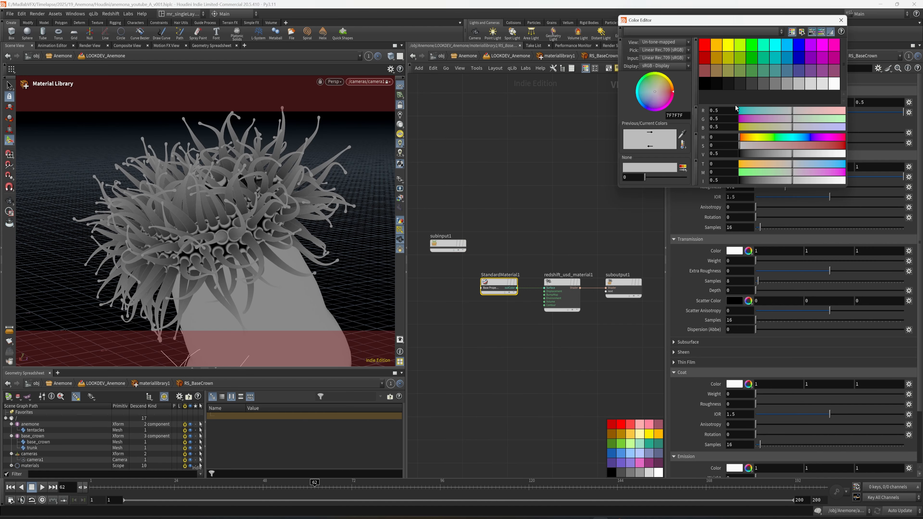
{"action": "left_click", "coordinate": [751, 47]}
{"action": "left_click", "coordinate": [841, 20]}
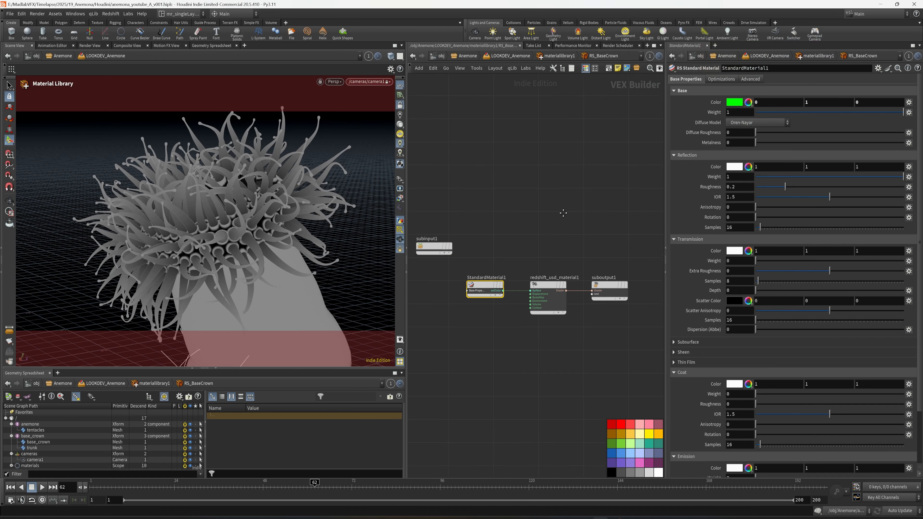
Step: Set the base color of RS_Trunk's StandardMaterial1 to a bright azure blue (0, 0.5, 1)
{"action": "key", "text": "u"}
{"action": "left_click", "coordinate": [509, 350]}
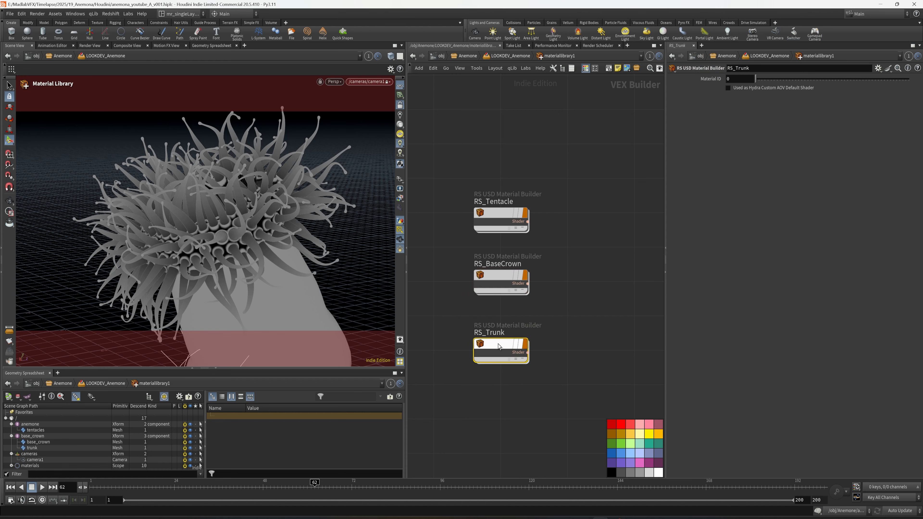
{"action": "double_click", "coordinate": [509, 349]}
{"action": "left_click", "coordinate": [499, 285]}
{"action": "middle_click_drag", "start_coordinate": [514, 249], "coordinate": [521, 252]}
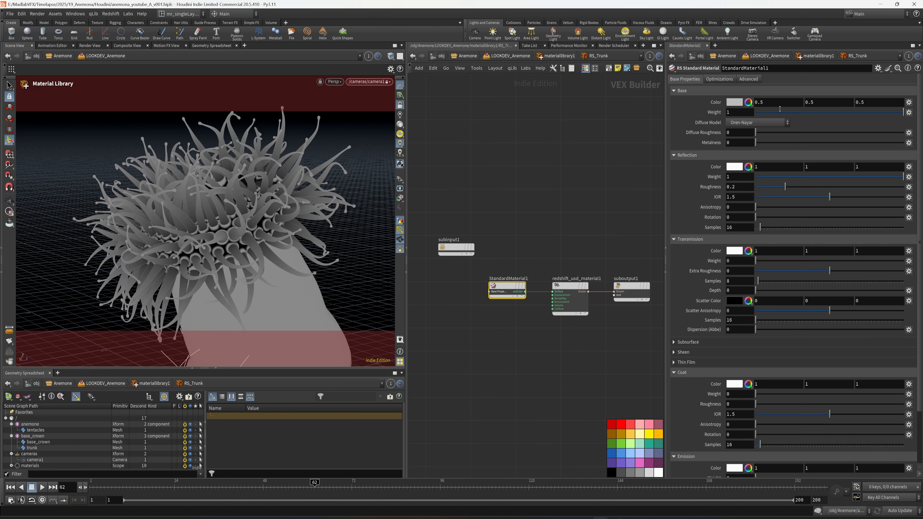
{"action": "left_click", "coordinate": [741, 103]}
{"action": "left_click", "coordinate": [799, 47]}
{"action": "left_click", "coordinate": [786, 45]}
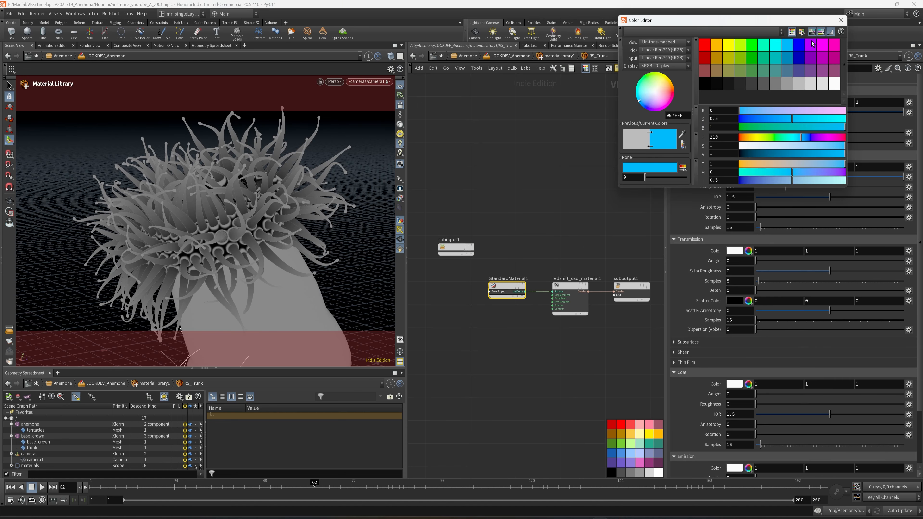
{"action": "left_click", "coordinate": [841, 20]}
{"action": "middle_click_drag", "start_coordinate": [570, 207], "coordinate": [561, 212]}
Step: Return to the LOOKDEV_Anemone network, save the scene and auto-fill the materials of materiallibrary1
{"action": "key", "text": "u"}
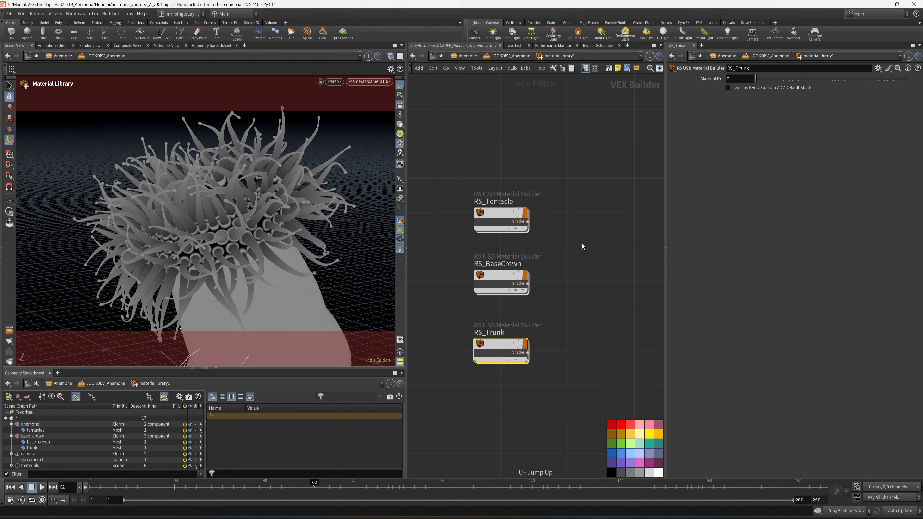
{"action": "key", "text": "u"}
{"action": "key", "text": "ctrl+s"}
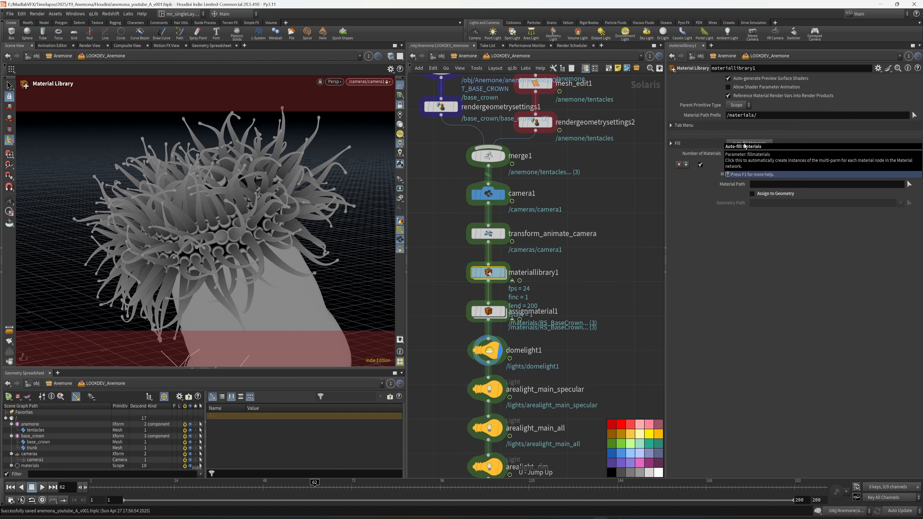
{"action": "left_click", "coordinate": [745, 146]}
Step: Set the number of materials on assignmaterial1 to 3
{"action": "left_click", "coordinate": [491, 312]}
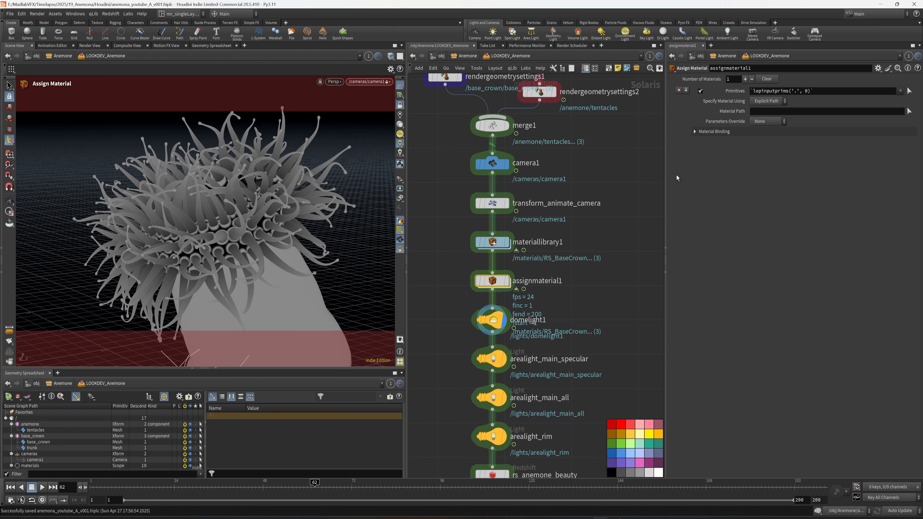
{"action": "left_click_drag", "start_coordinate": [733, 80], "coordinate": [719, 83]}
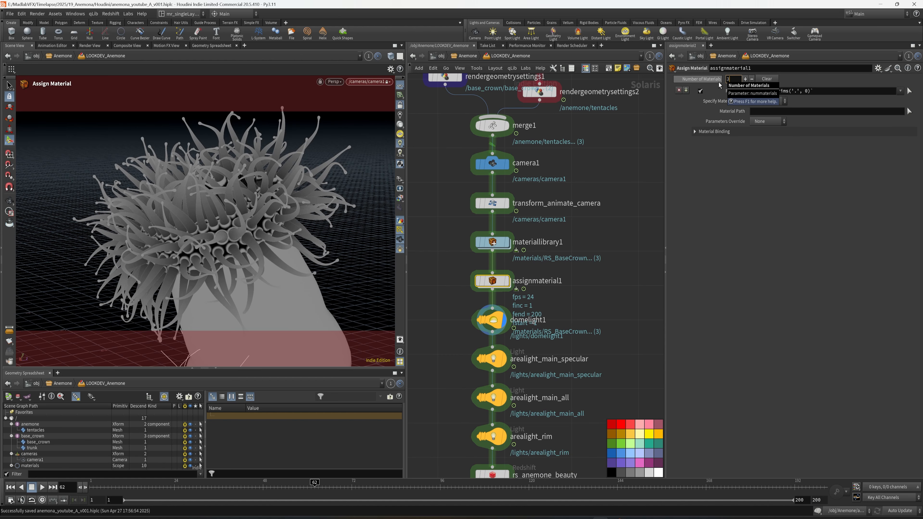
{"action": "key", "text": "Return"}
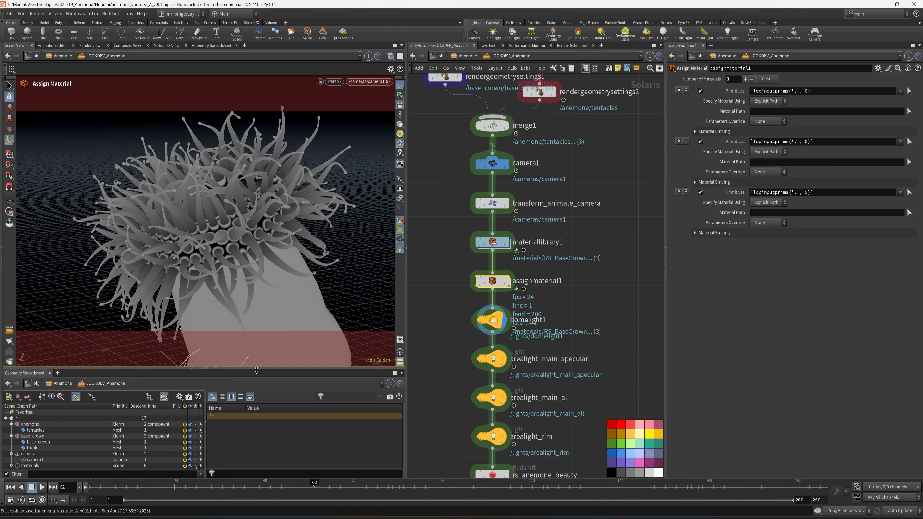
Step: Assign /materials/RS_Tentacle to the /anemone/tentacles primitive in assignmaterial1's first material entry
{"action": "left_click_drag", "start_coordinate": [257, 370], "coordinate": [257, 331]}
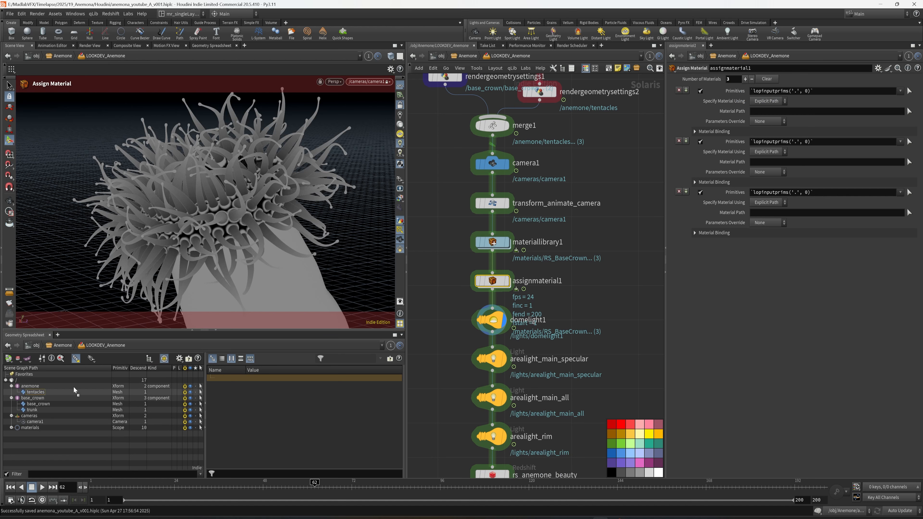
{"action": "left_click_drag", "start_coordinate": [74, 390], "coordinate": [779, 93]}
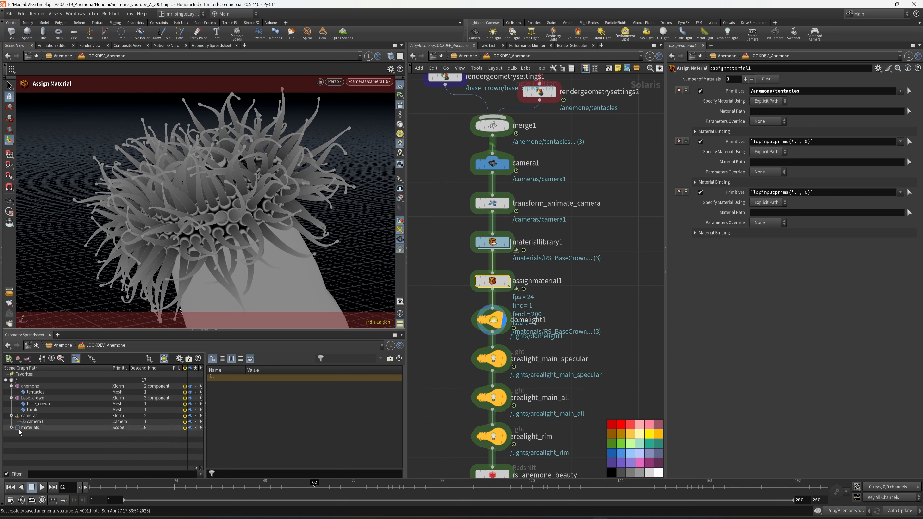
{"action": "left_click", "coordinate": [12, 428]}
{"action": "left_click_drag", "start_coordinate": [46, 442], "coordinate": [784, 111]}
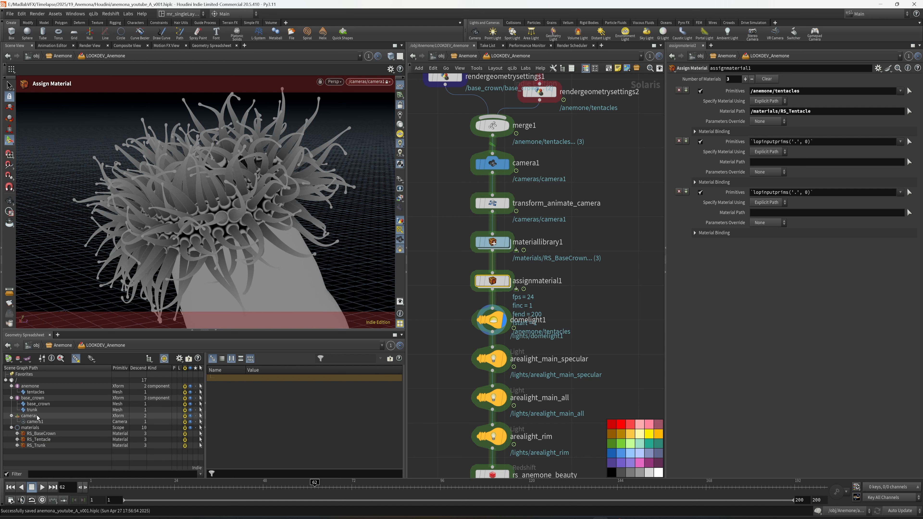
Step: Assign /materials/RS_BaseCrown to the /base_crown/base_crown primitive in assignmaterial1's second material entry
{"action": "left_click", "coordinate": [35, 404]}
{"action": "left_click_drag", "start_coordinate": [296, 375], "coordinate": [777, 144]}
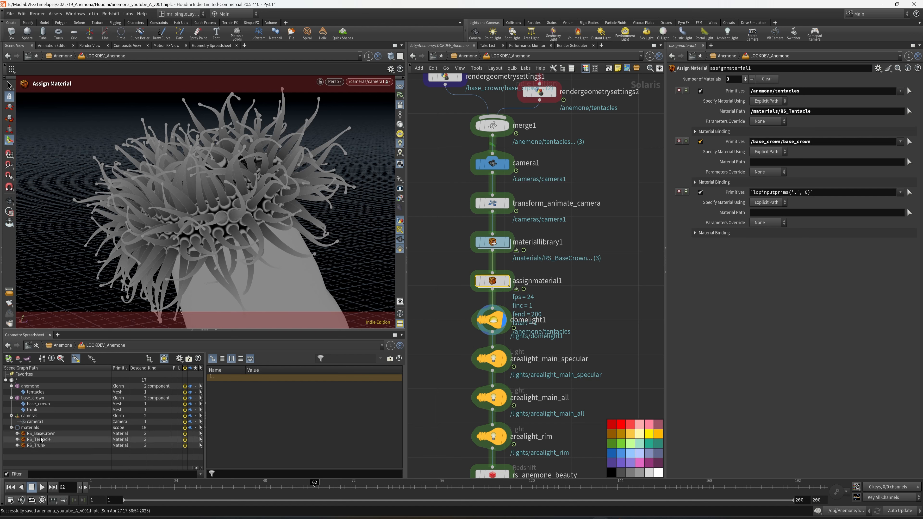
{"action": "left_click_drag", "start_coordinate": [40, 433], "coordinate": [765, 164]}
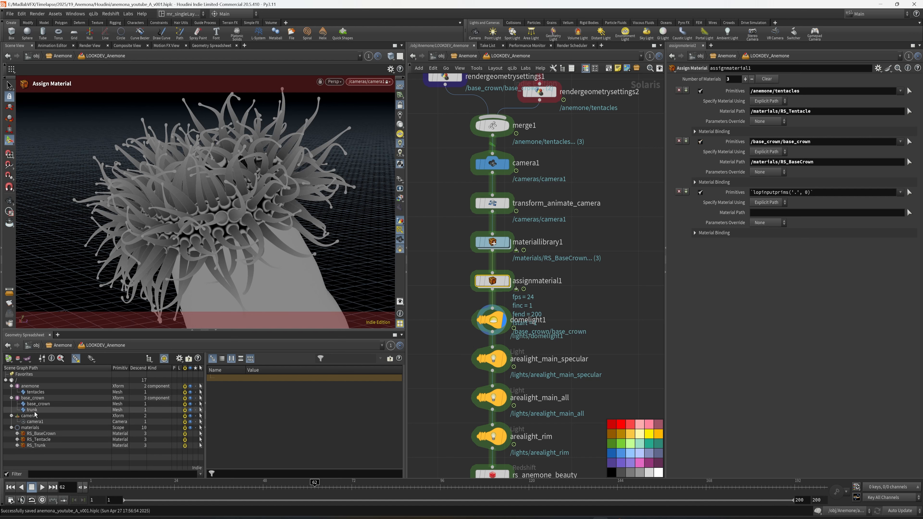
Step: Assign /materials/RS_Trunk to the /base_crown/trunk primitive in assignmaterial1's third material entry
{"action": "left_click_drag", "start_coordinate": [32, 410], "coordinate": [797, 195]}
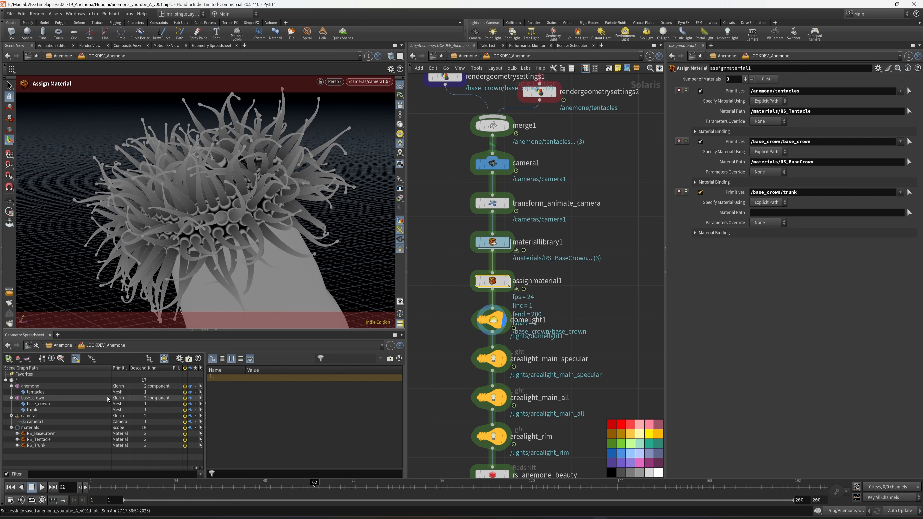
{"action": "left_click_drag", "start_coordinate": [36, 445], "coordinate": [789, 214]}
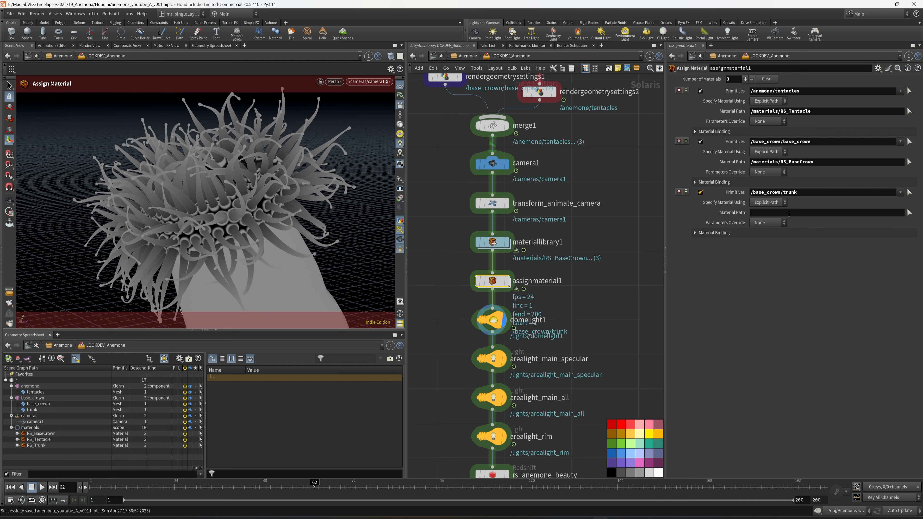
{"action": "middle_click_drag", "start_coordinate": [629, 291], "coordinate": [634, 278]}
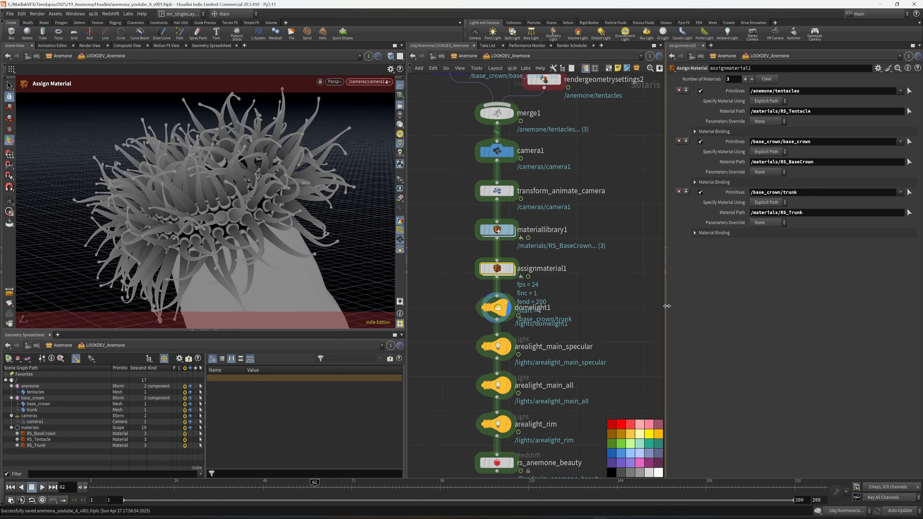
Step: Widen the network view, show the parameters of domelight1 and check the viewport's camera options
{"action": "left_click_drag", "start_coordinate": [666, 305], "coordinate": [750, 306]}
{"action": "left_click", "coordinate": [551, 298]}
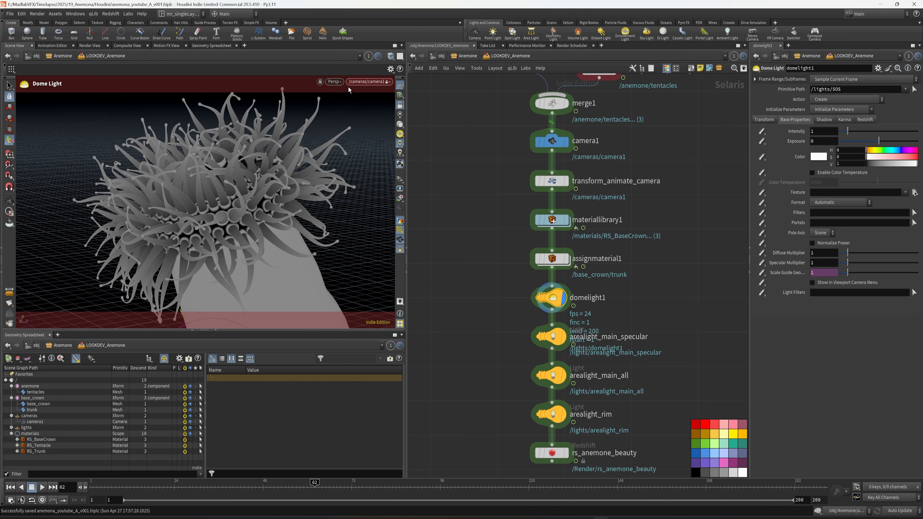
{"action": "left_click", "coordinate": [339, 84]}
{"action": "left_click", "coordinate": [343, 155]}
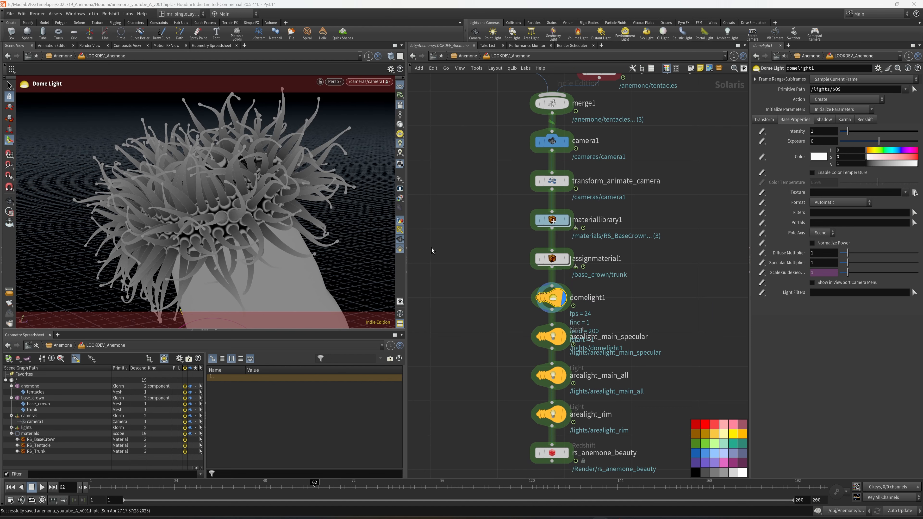
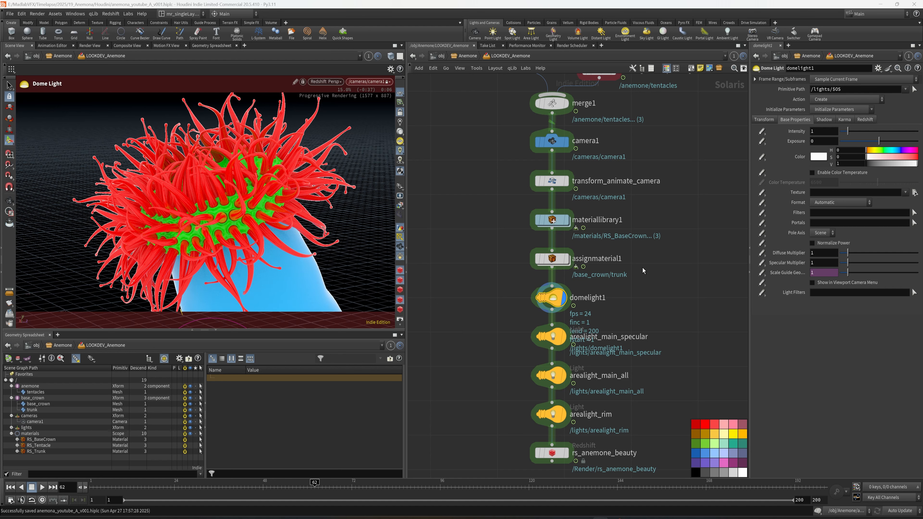
Step: Switch the viewport from Redshift rendering back to the standard Houdini display and save the scene
{"action": "scroll", "coordinate": [643, 270], "scroll_direction": "down", "scroll_amount": 2}
{"action": "scroll", "coordinate": [644, 271], "scroll_direction": "up", "scroll_amount": 2}
{"action": "middle_click_drag", "start_coordinate": [643, 270], "coordinate": [587, 269]}
{"action": "left_click", "coordinate": [325, 82]}
{"action": "left_click", "coordinate": [337, 113]}
{"action": "middle_click_drag", "start_coordinate": [619, 226], "coordinate": [621, 260]}
{"action": "key", "text": "ctrl+s"}
{"action": "middle_click_drag", "start_coordinate": [607, 345], "coordinate": [641, 286]}
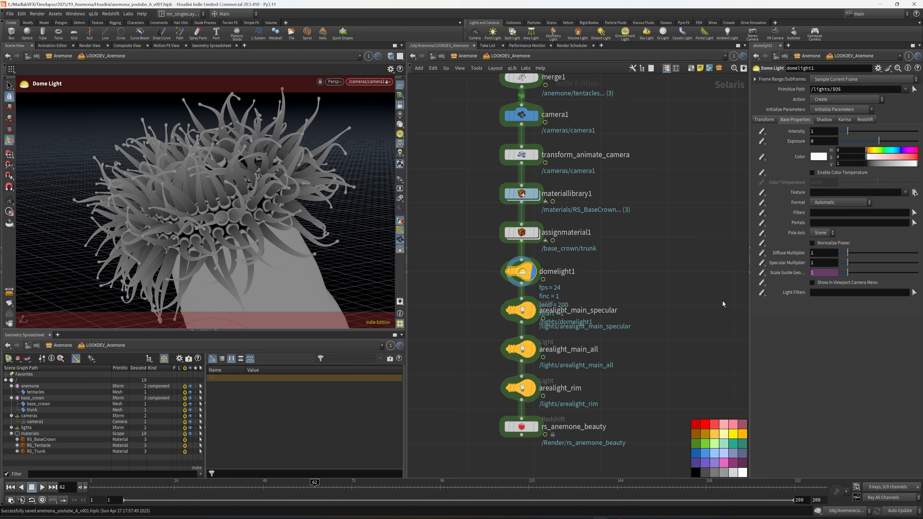
Step: Widen the parameter area and set domelight1's intensity to 0.6
{"action": "left_click_drag", "start_coordinate": [750, 298], "coordinate": [693, 298]}
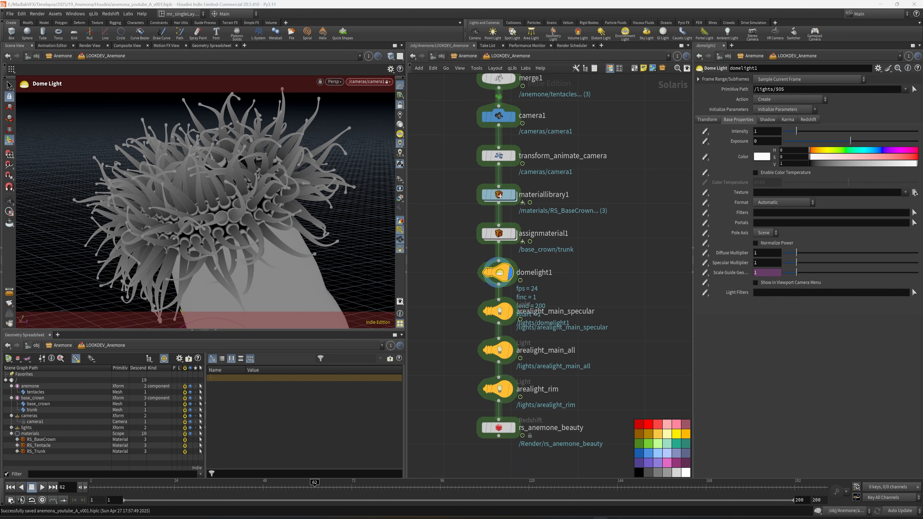
{"action": "middle_click_drag", "start_coordinate": [652, 270], "coordinate": [657, 284]}
{"action": "left_click_drag", "start_coordinate": [759, 133], "coordinate": [741, 136]}
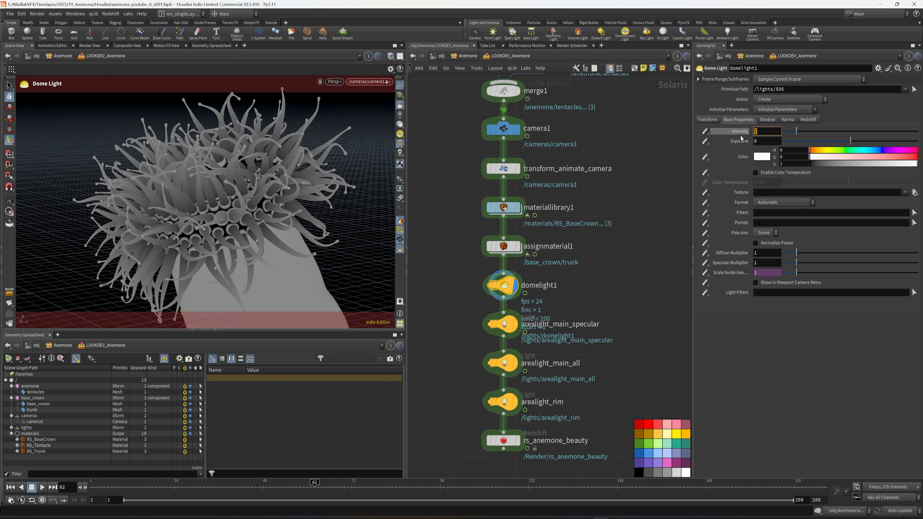
{"action": "type", "text": "0"}
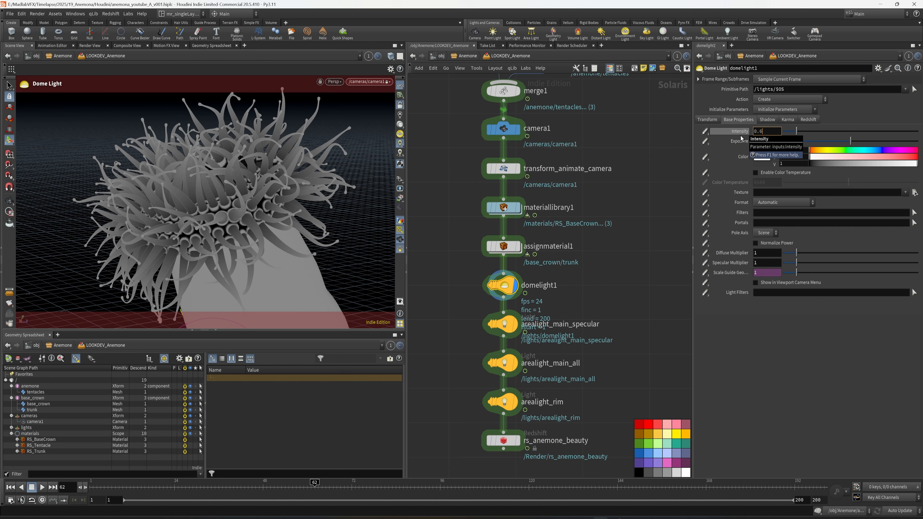
{"action": "type", "text": ".6"}
{"action": "key", "text": "Return"}
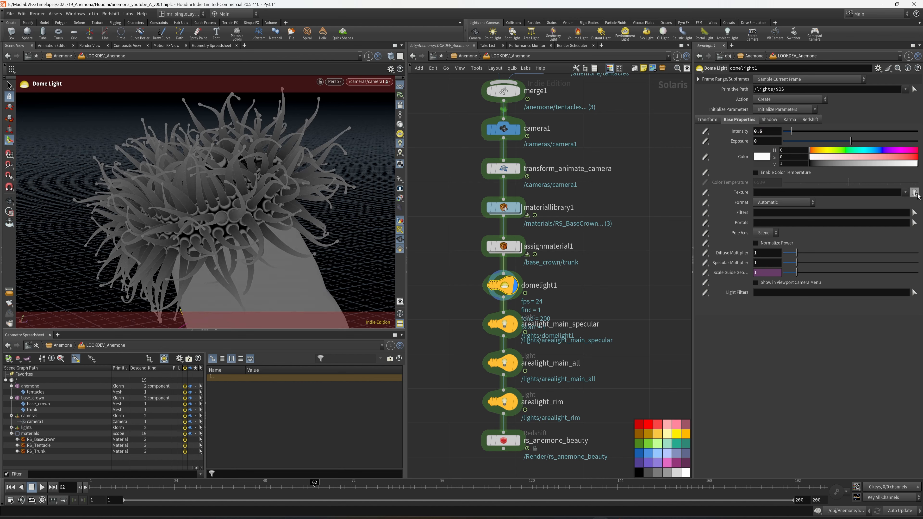
Step: Load $HIP/tex/hdri/rostock_arches_1k.exr as domelight1's texture and save the scene
{"action": "left_click", "coordinate": [915, 192]}
{"action": "left_click", "coordinate": [732, 165]}
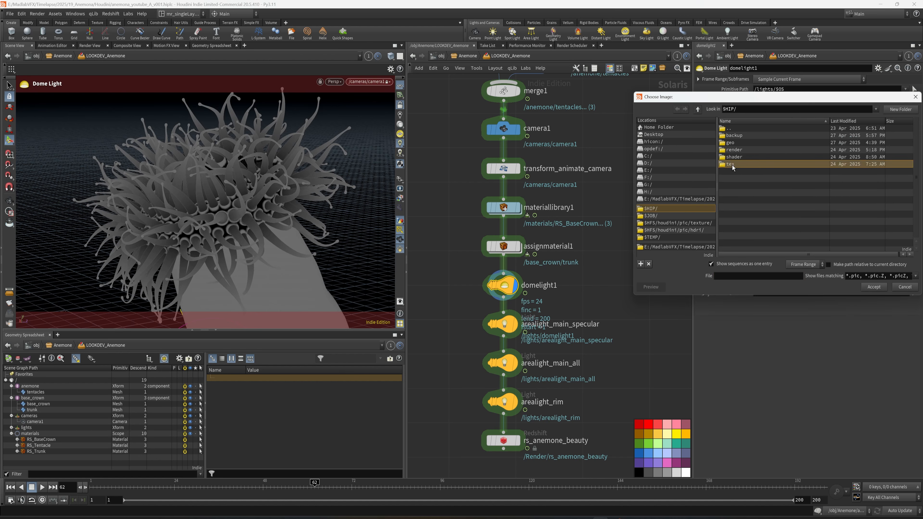
{"action": "double_click", "coordinate": [731, 164]}
{"action": "double_click", "coordinate": [732, 135]}
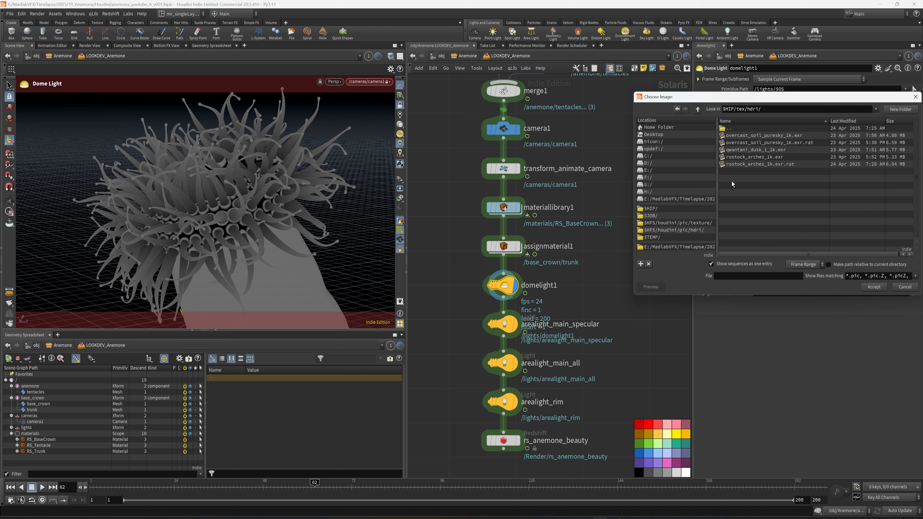
{"action": "left_click", "coordinate": [756, 156]}
{"action": "left_click", "coordinate": [874, 288]}
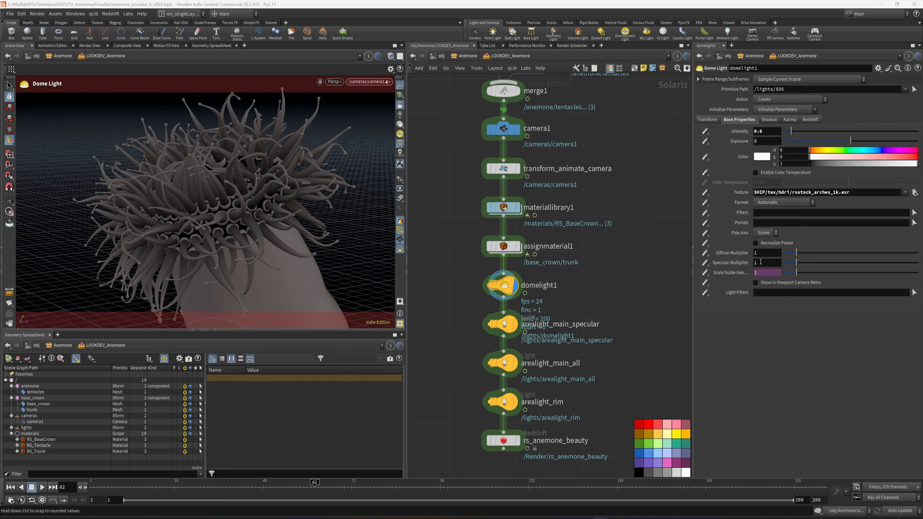
{"action": "key", "text": "ctrl+s"}
Step: Set domelight1's Camera contribution to 0 in its Redshift properties
{"action": "middle_click_drag", "start_coordinate": [649, 279], "coordinate": [652, 238]}
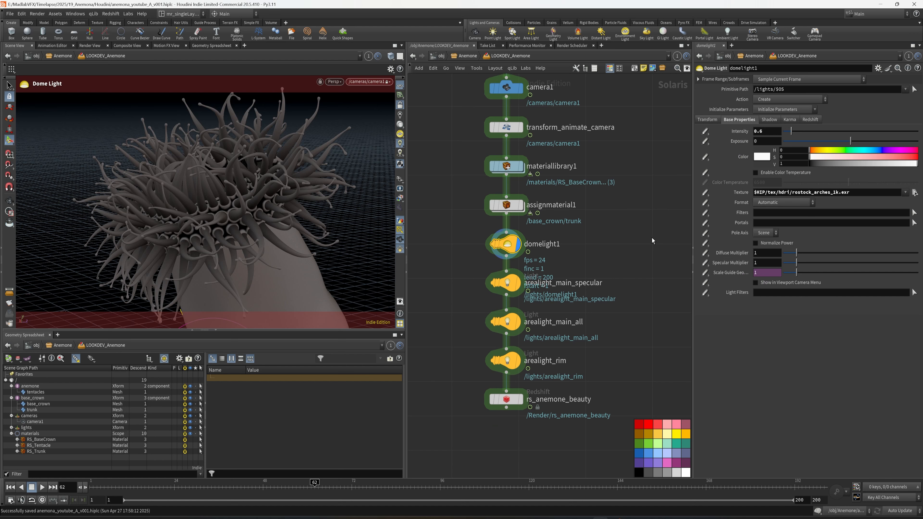
{"action": "left_click", "coordinate": [812, 119]}
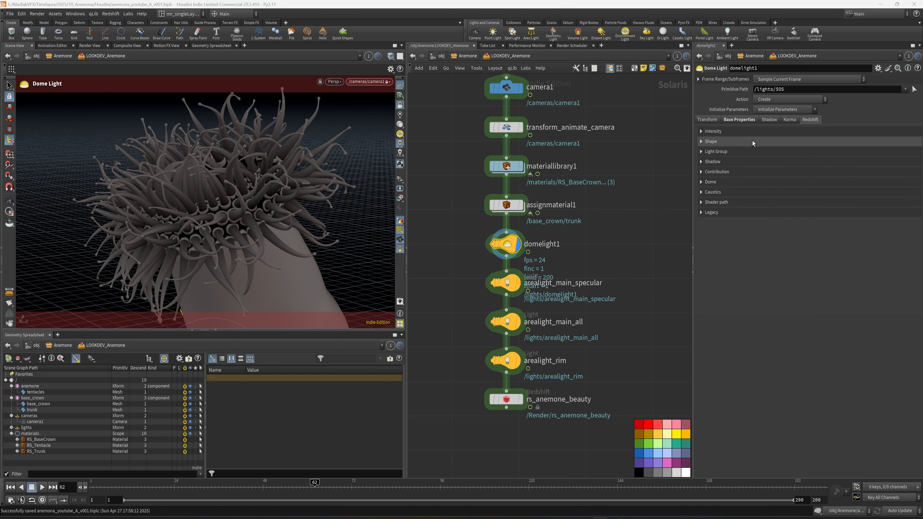
{"action": "left_click", "coordinate": [702, 171]}
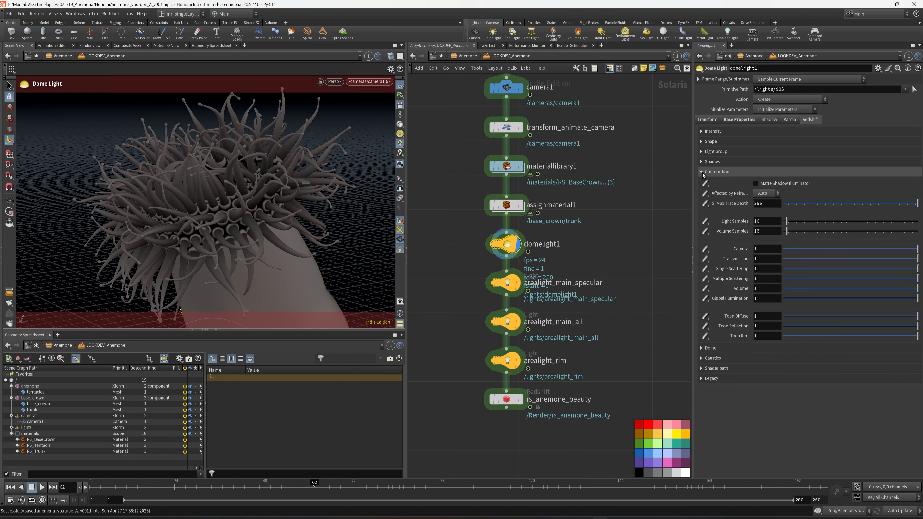
{"action": "key", "text": "BackSpace"}
{"action": "type", "text": "0"}
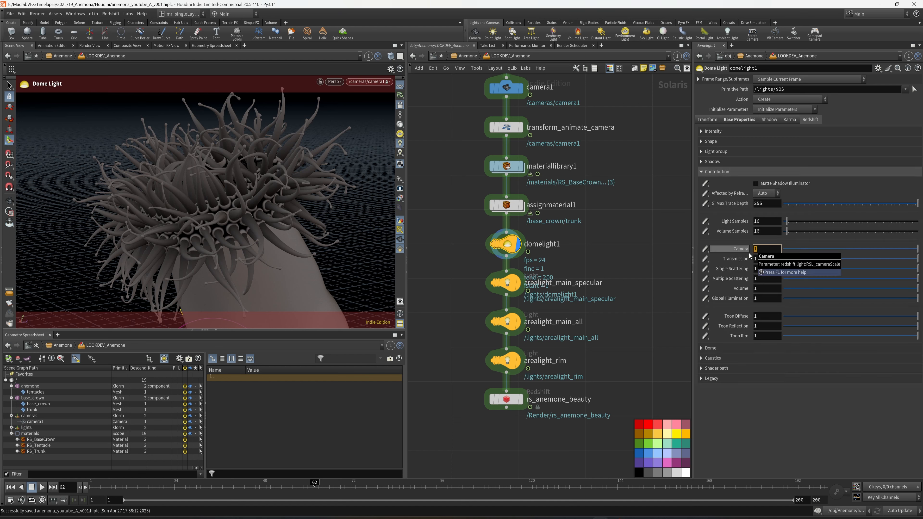
{"action": "key", "text": "Return"}
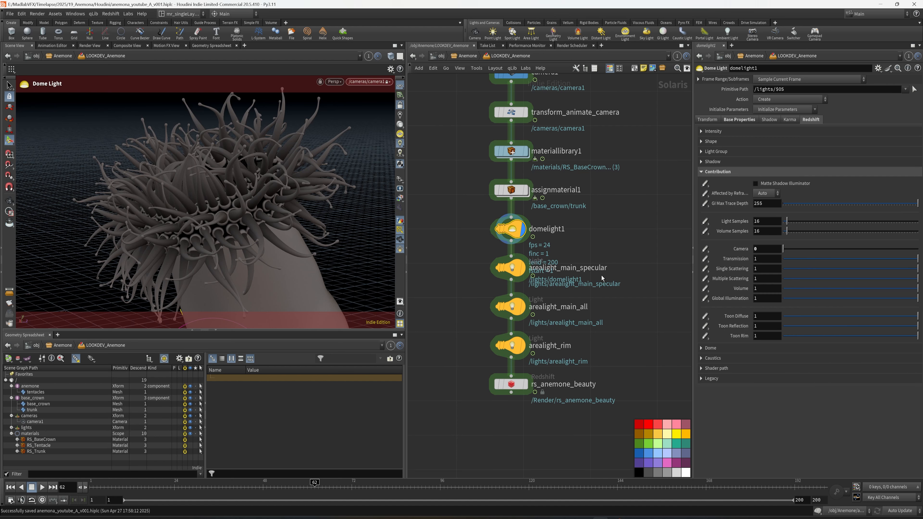
Step: Set the Redshift Camera contribution to 0 for arealight_main_specular, arealight_main_all and arealight_rim together
{"action": "left_click_drag", "start_coordinate": [464, 261], "coordinate": [550, 365]}
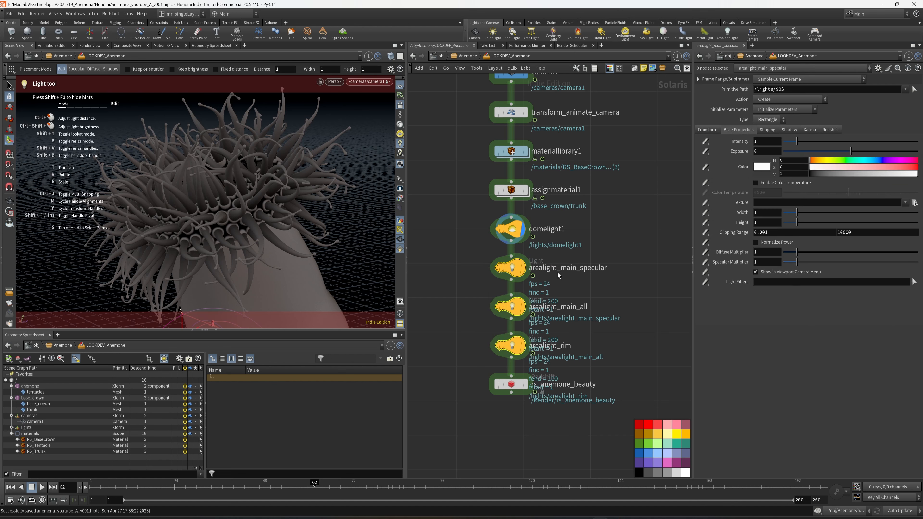
{"action": "left_click", "coordinate": [831, 130]}
{"action": "left_click", "coordinate": [701, 182]}
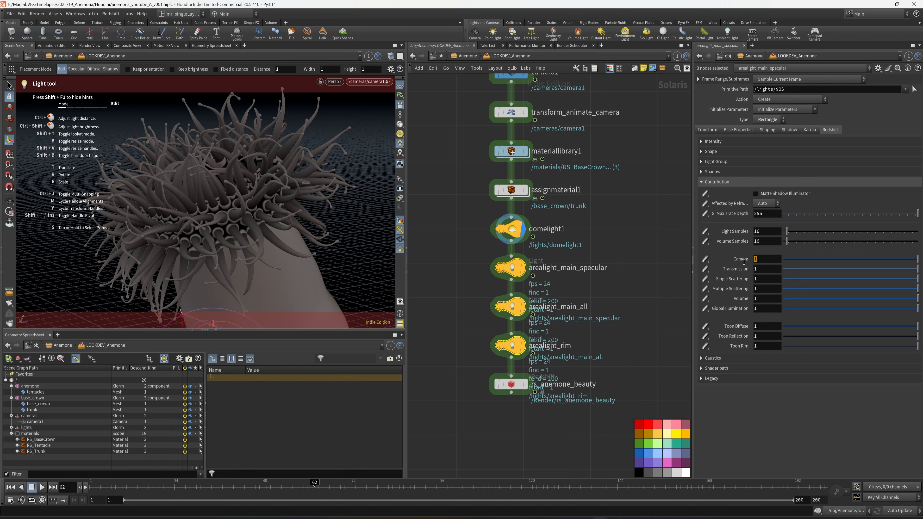
{"action": "type", "text": "0"}
{"action": "key", "text": "Return"}
{"action": "left_click", "coordinate": [628, 286]}
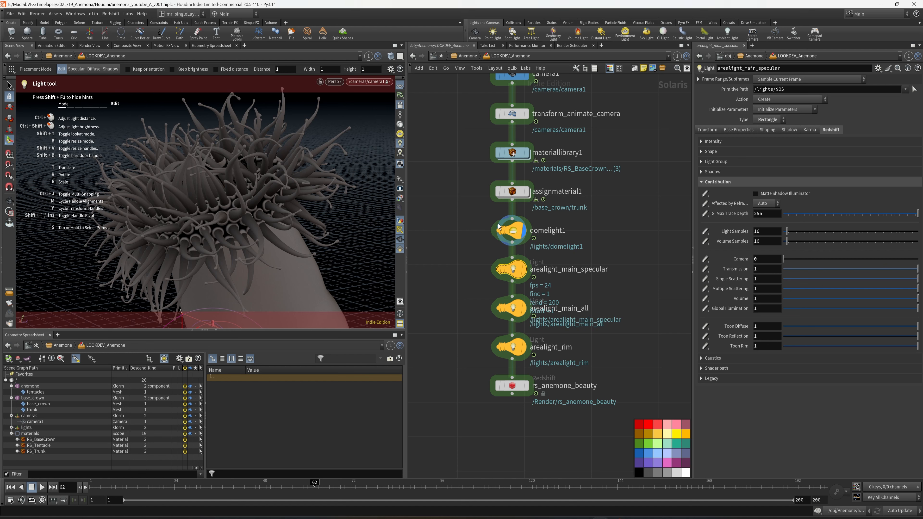
Step: Display the stage at rs_anemone_beauty and look through arealight_main_specular in the viewport
{"action": "left_click", "coordinate": [378, 83]}
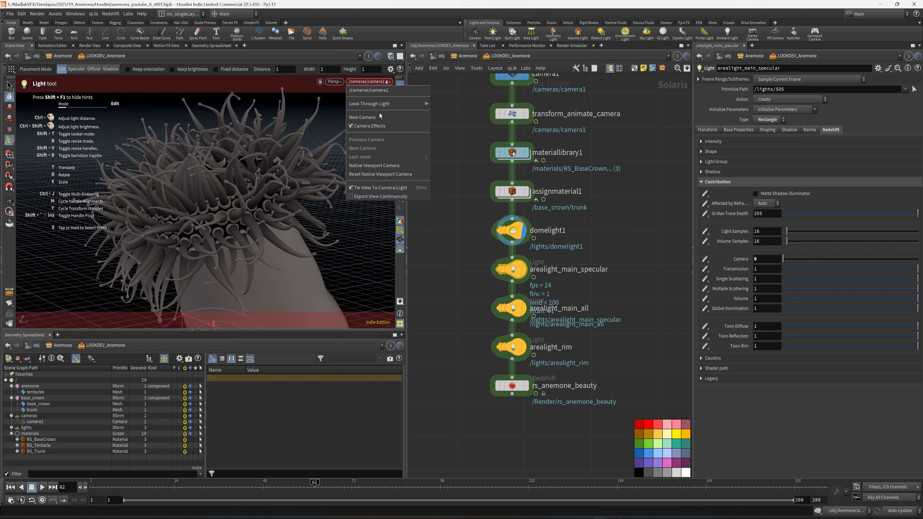
{"action": "mouse_move", "coordinate": [380, 104]}
{"action": "left_click", "coordinate": [464, 106]}
{"action": "left_click", "coordinate": [527, 385]}
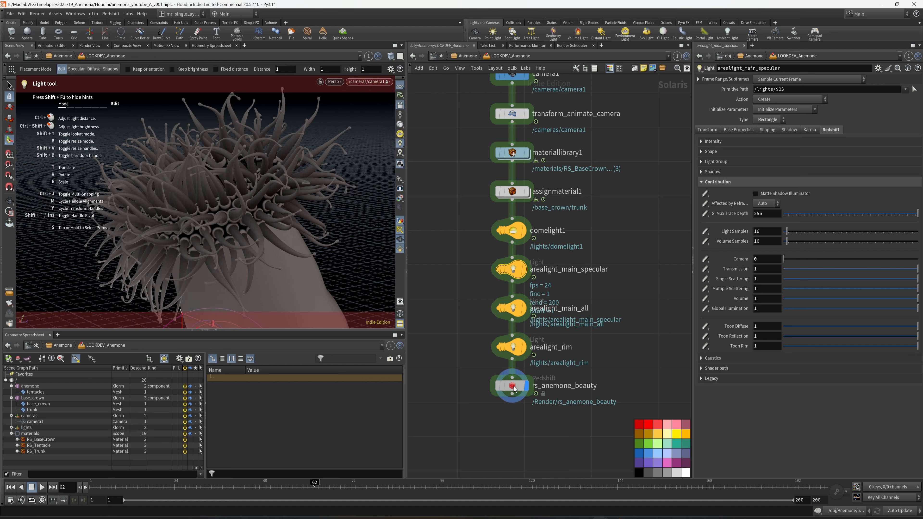
{"action": "left_click", "coordinate": [374, 82]}
{"action": "mouse_move", "coordinate": [375, 113]}
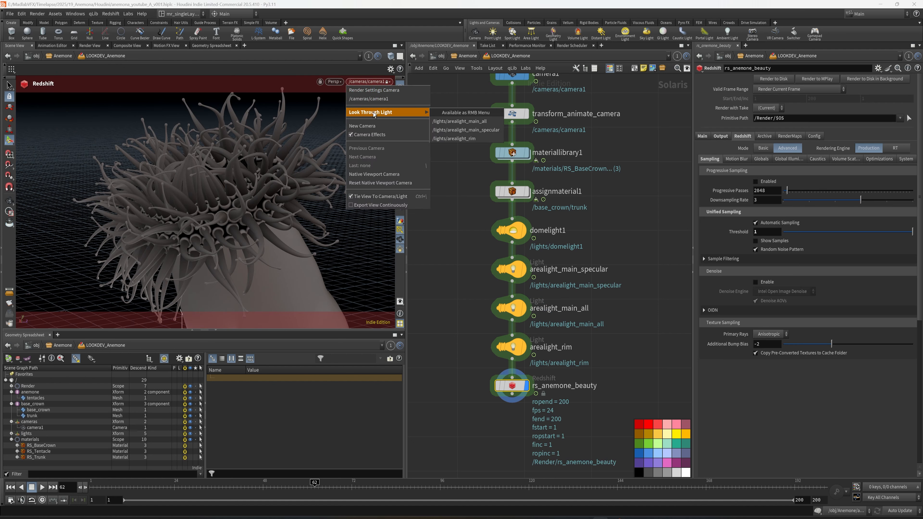
{"action": "left_click", "coordinate": [491, 131]}
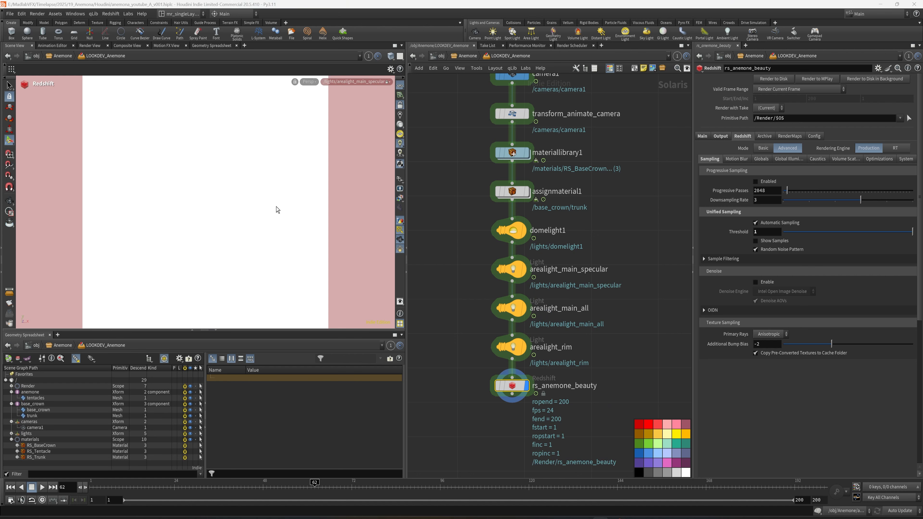
Step: Position arealight_main_specular through its own view so that it aims at the anemone's crown and trunk
{"action": "key", "text": "space+f"}
{"action": "left_click_drag", "start_coordinate": [273, 210], "coordinate": [357, 202], "text": "alt"}
{"action": "right_click_drag", "start_coordinate": [357, 202], "coordinate": [264, 200], "text": "alt"}
{"action": "left_click_drag", "start_coordinate": [265, 200], "coordinate": [323, 225], "text": "alt"}
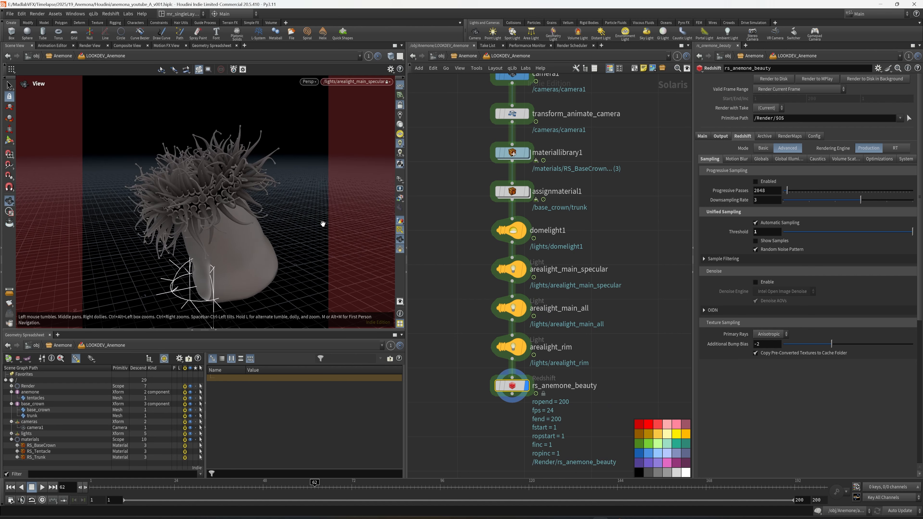
{"action": "right_click_drag", "start_coordinate": [323, 224], "coordinate": [285, 233]}
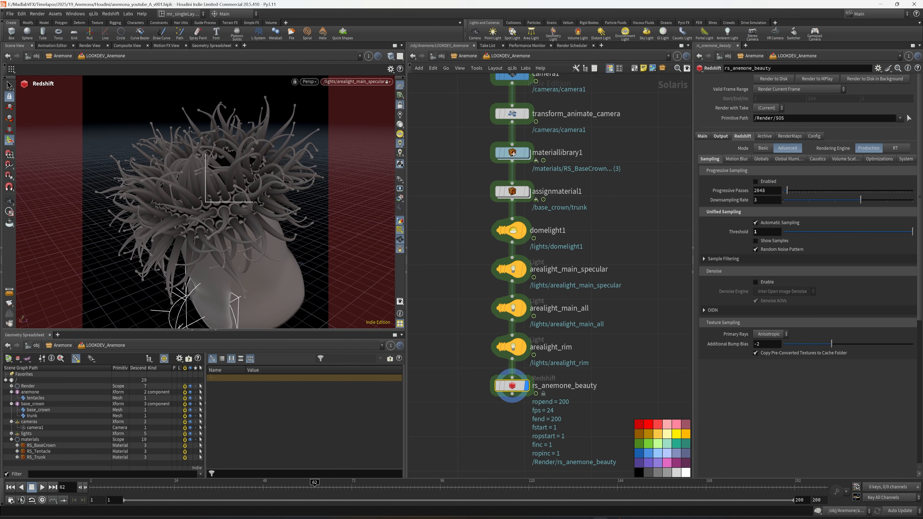
Step: Show arealight_main_all's parameters and look through that light in the viewport
{"action": "middle_click_drag", "start_coordinate": [588, 305], "coordinate": [608, 312]}
{"action": "left_click_drag", "start_coordinate": [612, 303], "coordinate": [499, 322]}
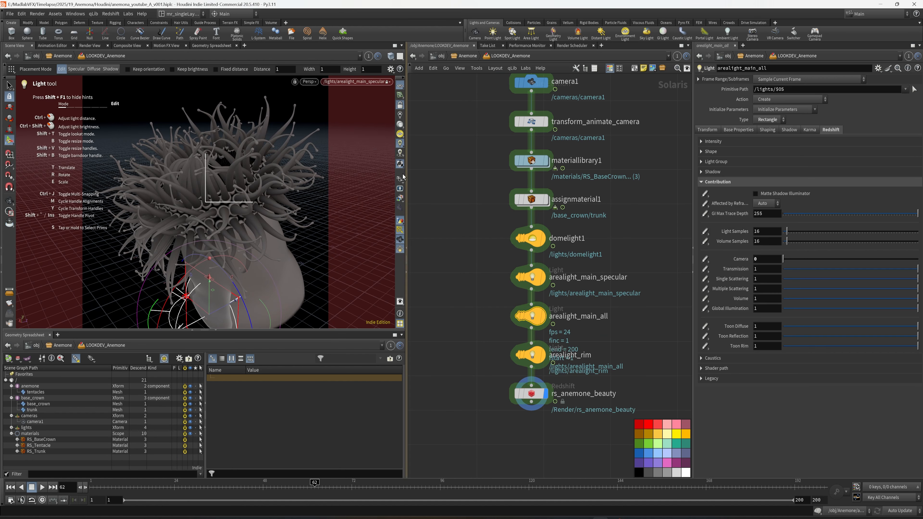
{"action": "left_click", "coordinate": [370, 82]}
{"action": "mouse_move", "coordinate": [362, 113]}
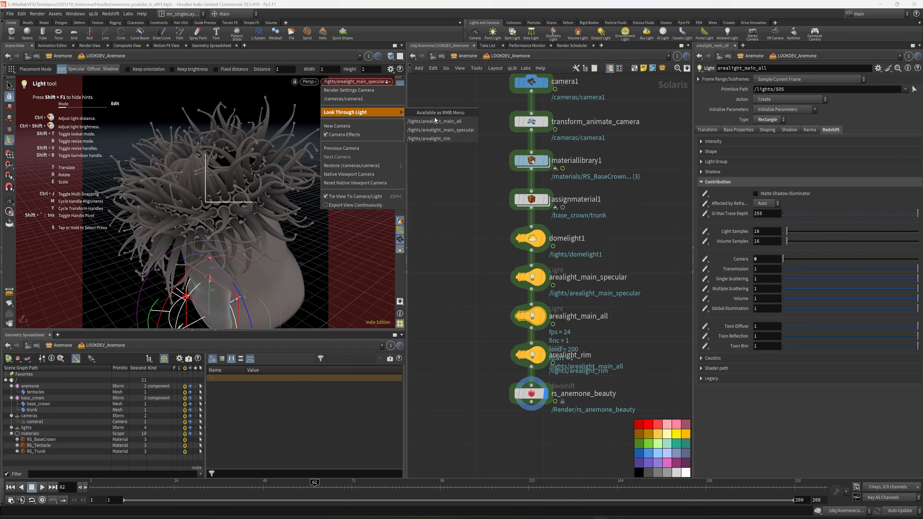
{"action": "left_click", "coordinate": [447, 121]}
Step: Position arealight_main_all through its own view, aiming it down at the anemone's tentacles
{"action": "left_click_drag", "start_coordinate": [290, 196], "coordinate": [396, 208], "text": "alt"}
{"action": "right_click_drag", "start_coordinate": [396, 208], "coordinate": [402, 217], "text": "alt"}
{"action": "left_click_drag", "start_coordinate": [178, 181], "coordinate": [233, 187], "text": "alt"}
{"action": "right_click_drag", "start_coordinate": [233, 187], "coordinate": [288, 221], "text": "alt"}
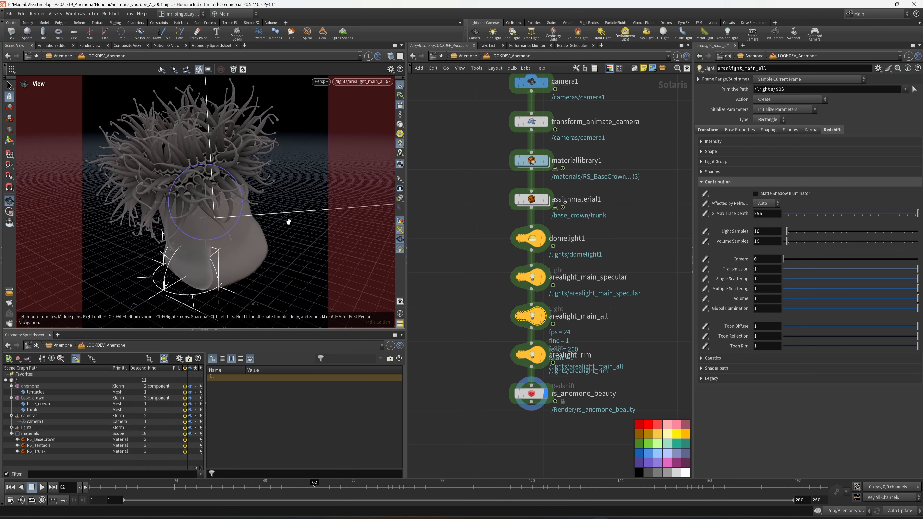
{"action": "left_click_drag", "start_coordinate": [289, 220], "coordinate": [270, 225], "text": "alt"}
{"action": "left_click_drag", "start_coordinate": [196, 162], "coordinate": [230, 204], "text": "alt"}
{"action": "right_click_drag", "start_coordinate": [231, 204], "coordinate": [173, 167], "text": "alt"}
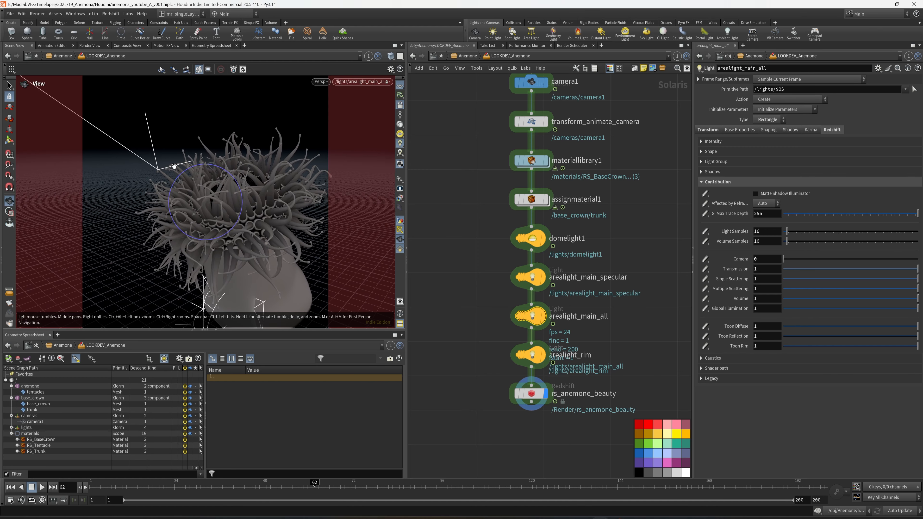
{"action": "mouse_move", "coordinate": [228, 201]}
{"action": "middle_mouse_down", "text": "alt"}
{"action": "mouse_move", "coordinate": [255, 218]}
{"action": "mouse_move", "coordinate": [233, 206]}
{"action": "middle_mouse_up", "text": "alt"}
{"action": "right_click_drag", "start_coordinate": [233, 207], "coordinate": [326, 216], "text": "alt"}
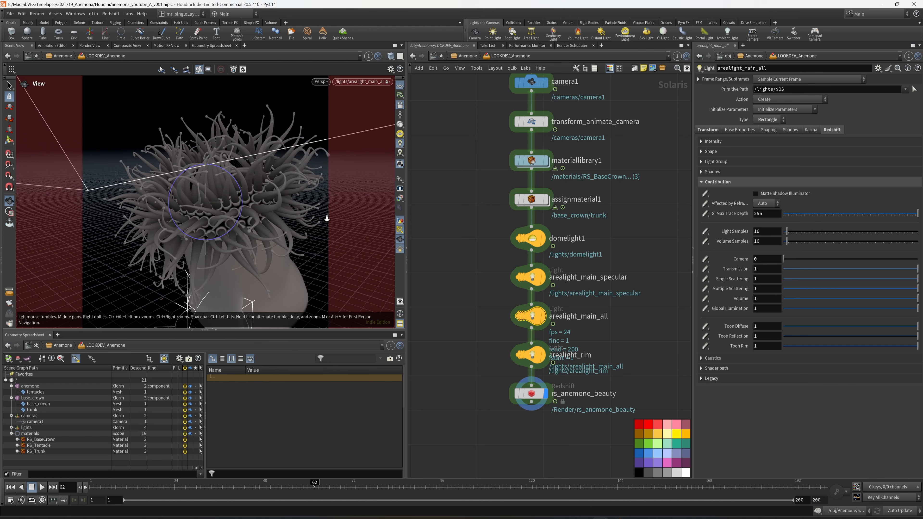
{"action": "left_click_drag", "start_coordinate": [326, 216], "coordinate": [294, 211], "text": "alt"}
{"action": "left_click_drag", "start_coordinate": [304, 160], "coordinate": [281, 167], "text": "alt"}
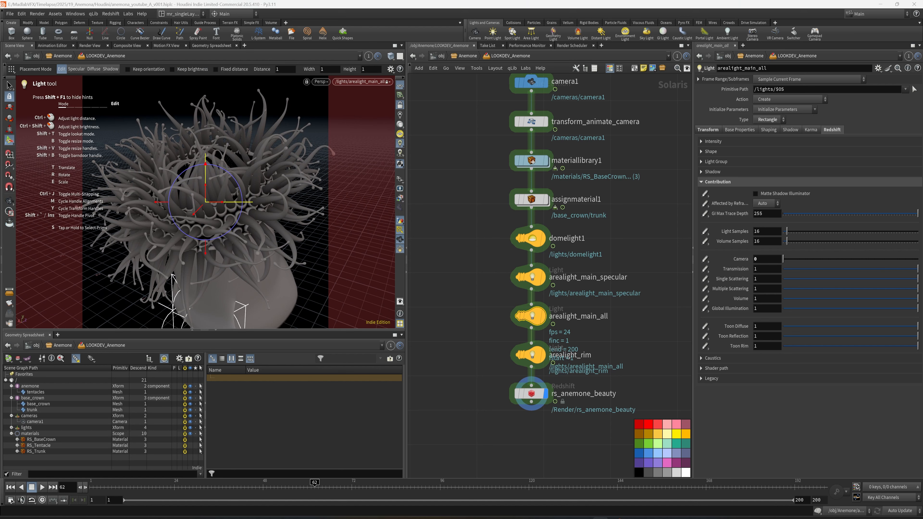
Step: Look through arealight_rim and position it so that it aims at the anemone
{"action": "left_click", "coordinate": [371, 82]}
{"action": "mouse_move", "coordinate": [411, 113]}
{"action": "left_click", "coordinate": [477, 138]}
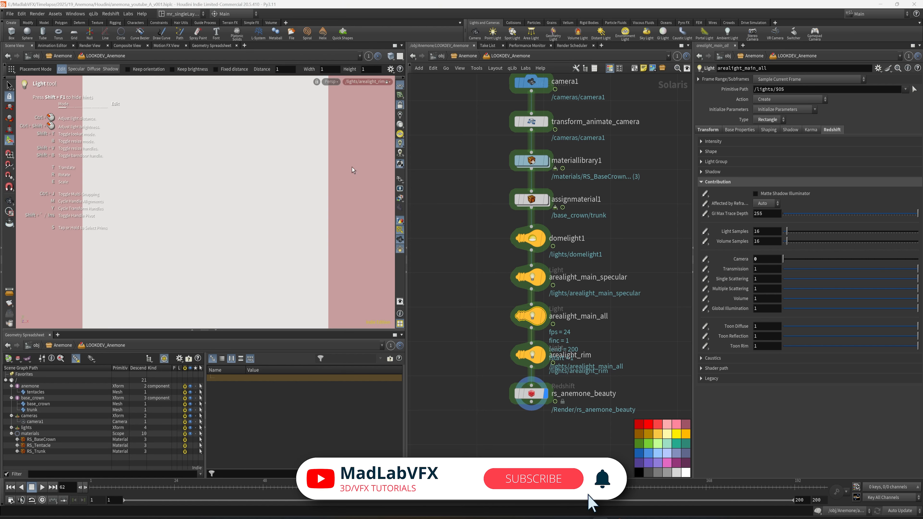
{"action": "left_click_drag", "start_coordinate": [259, 197], "coordinate": [314, 222], "text": "alt"}
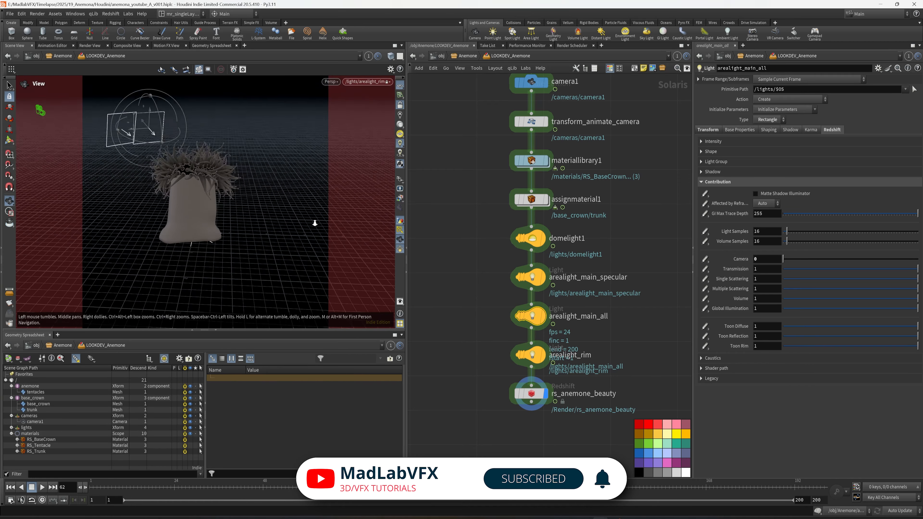
{"action": "right_click_drag", "start_coordinate": [313, 223], "coordinate": [233, 190], "text": "alt"}
{"action": "middle_click_drag", "start_coordinate": [233, 189], "coordinate": [249, 209], "text": "alt"}
{"action": "left_click_drag", "start_coordinate": [249, 209], "coordinate": [185, 213], "text": "alt"}
{"action": "right_click_drag", "start_coordinate": [185, 213], "coordinate": [255, 223], "text": "alt"}
{"action": "middle_click_drag", "start_coordinate": [256, 224], "coordinate": [214, 210], "text": "alt"}
{"action": "left_click_drag", "start_coordinate": [213, 210], "coordinate": [221, 226], "text": "alt"}
Step: Save the scene and return the viewport to /cameras/camera1
{"action": "key", "text": "ctrl+s"}
{"action": "left_click", "coordinate": [385, 82]}
{"action": "left_click", "coordinate": [371, 100]}
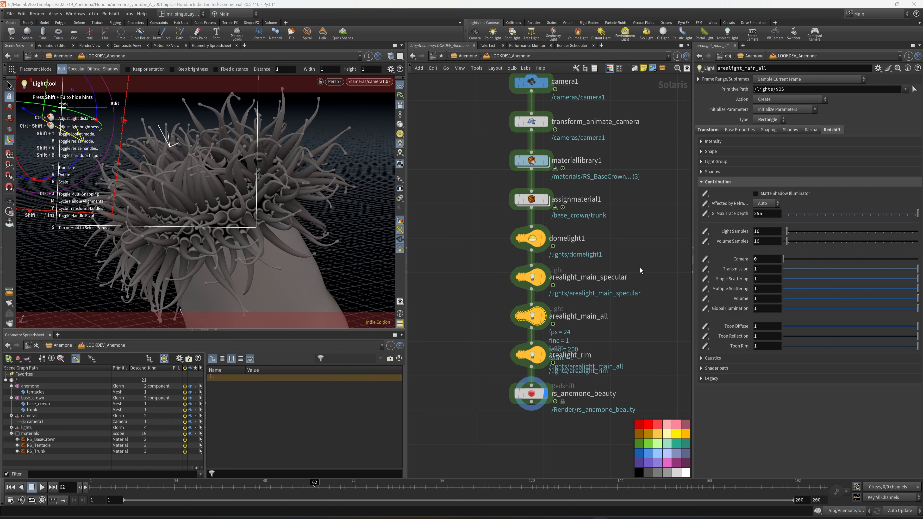
Step: Open the RS_Tentacle material network inside materiallibrary1
{"action": "middle_click_drag", "start_coordinate": [481, 231], "coordinate": [481, 306]}
{"action": "left_click", "coordinate": [518, 233]}
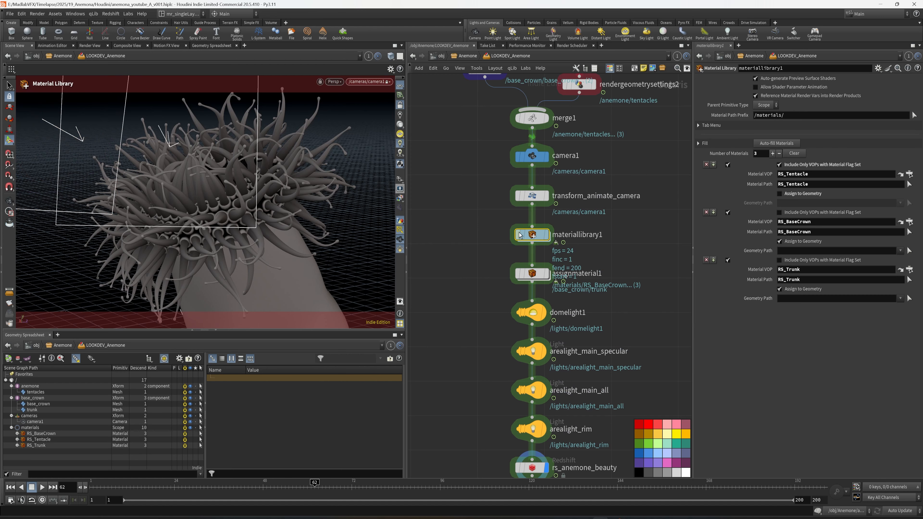
{"action": "double_click", "coordinate": [533, 235]}
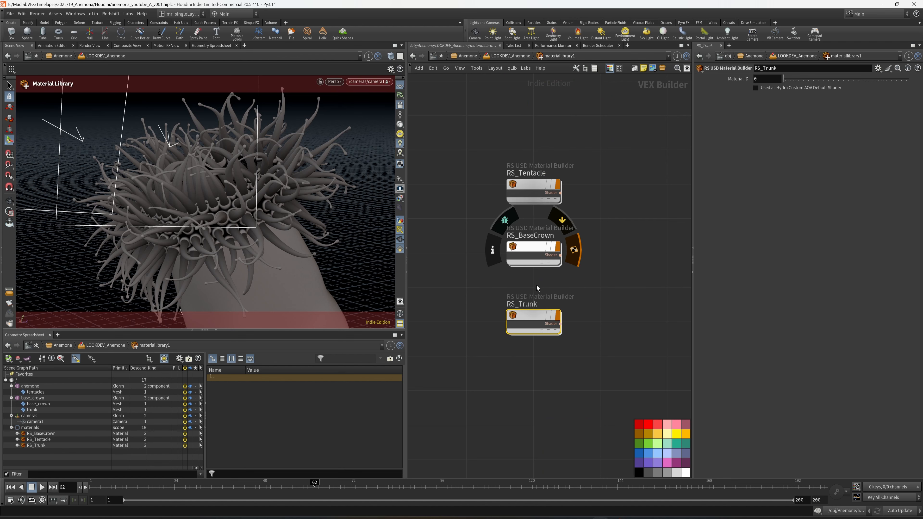
{"action": "double_click", "coordinate": [527, 192]}
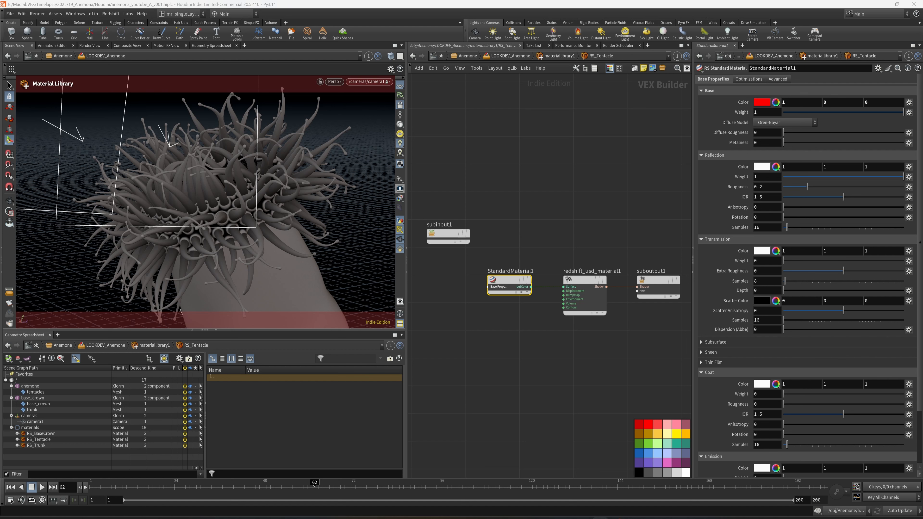
Step: Add an RS Texture node to the RS_Tentacle network, to the left of StandardMaterial1
{"action": "middle_click_drag", "start_coordinate": [509, 192], "coordinate": [674, 154]}
{"action": "key", "text": "Tab"}
{"action": "type", "text": "tex"}
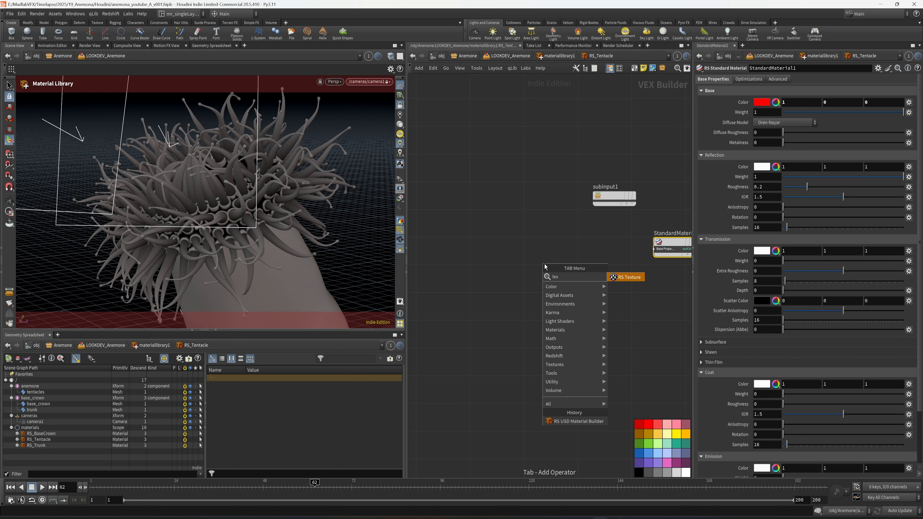
{"action": "left_click", "coordinate": [625, 277]}
{"action": "left_click", "coordinate": [459, 271]}
{"action": "left_click_drag", "start_coordinate": [461, 269], "coordinate": [469, 265]}
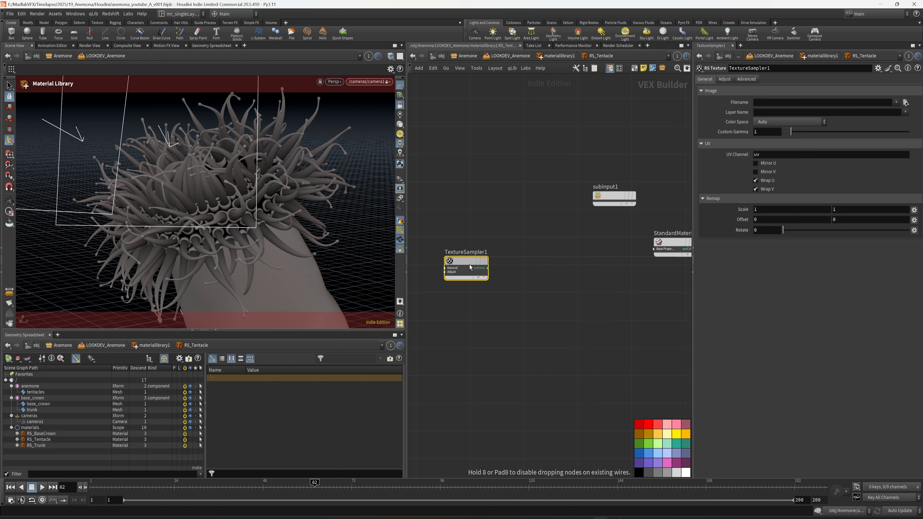
Step: Rename the new texture node to diffuse and save the scene
{"action": "left_click", "coordinate": [477, 253]}
{"action": "double_click", "coordinate": [506, 252]}
{"action": "type", "text": "difuss"}
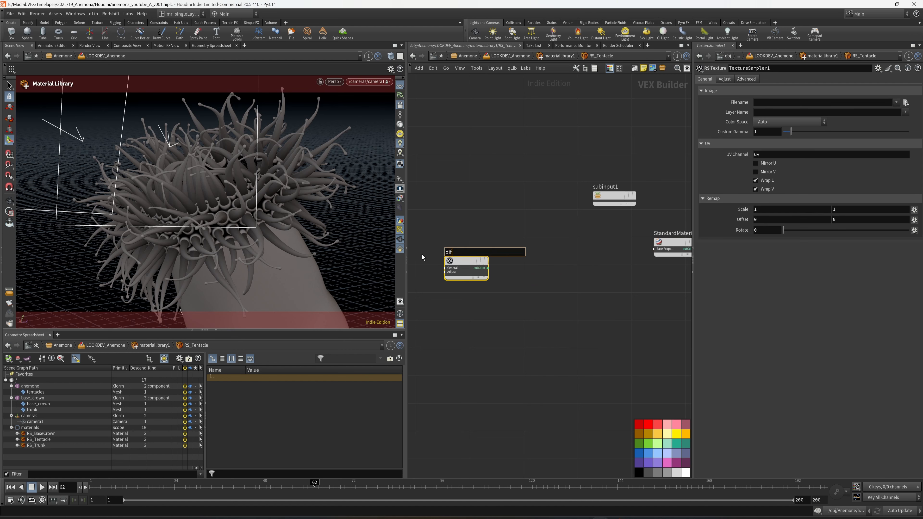
{"action": "key", "text": "BackSpace"}
{"action": "key", "text": "BackSpace"}
{"action": "key", "text": "BackSpace"}
{"action": "key", "text": "BackSpace"}
{"action": "type", "text": "ffuse"}
{"action": "key", "text": "Return"}
{"action": "key", "text": "ctrl+s"}
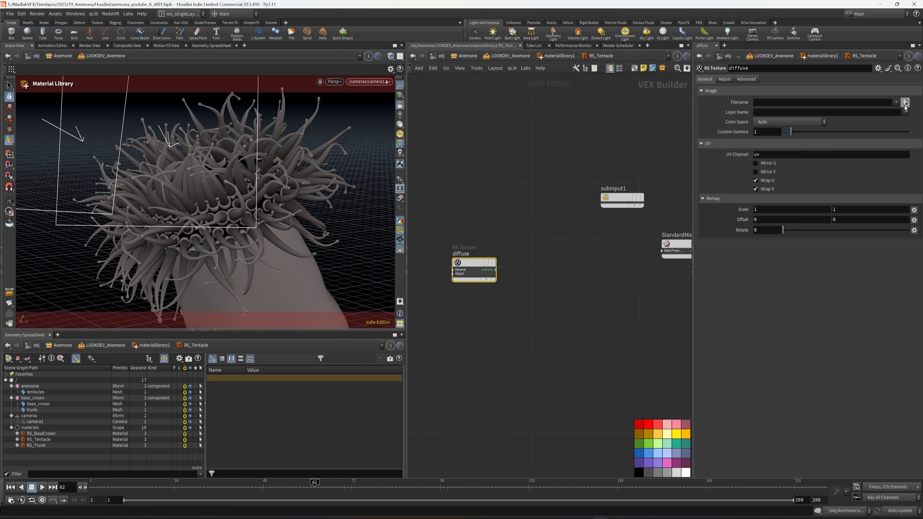
Step: Load ramp_anemona_v008.png from $HIP/tex/anemona into the diffuse texture node, listing image sequences as separate files
{"action": "left_click", "coordinate": [906, 102]}
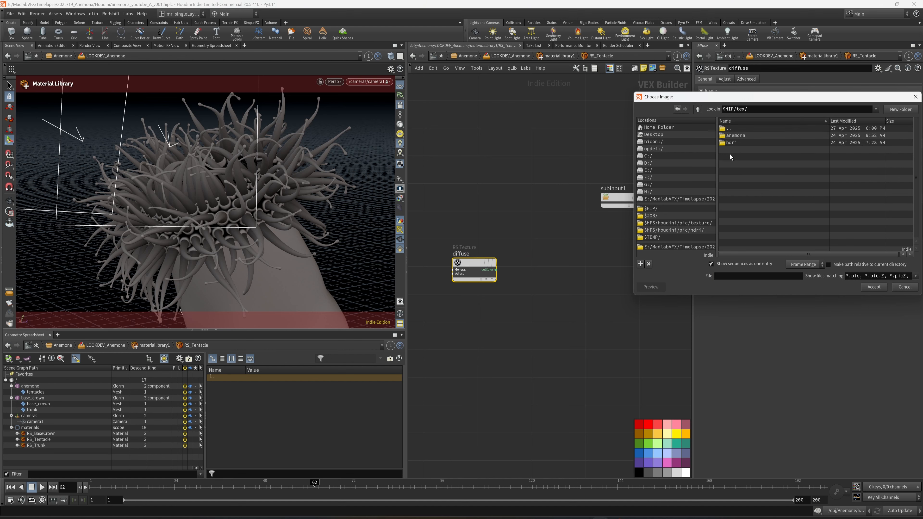
{"action": "double_click", "coordinate": [735, 136]}
{"action": "left_click", "coordinate": [749, 263]}
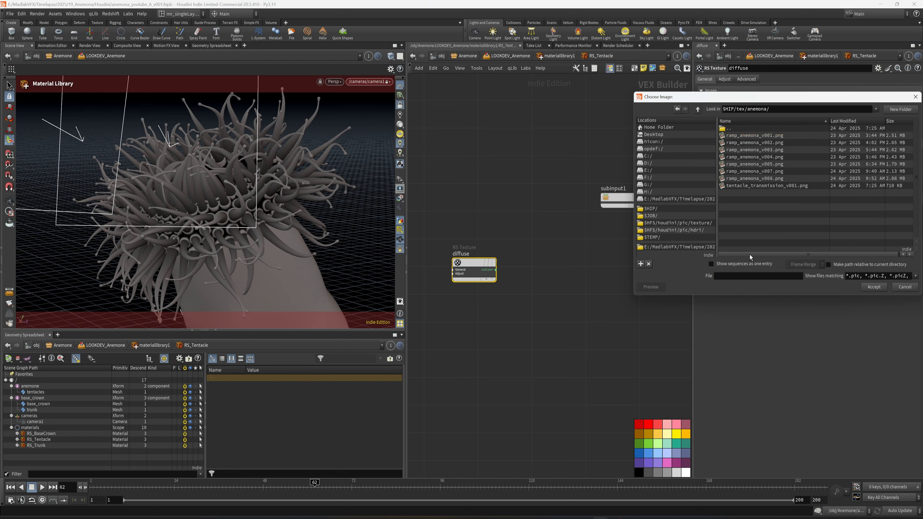
{"action": "left_click", "coordinate": [760, 178]}
{"action": "left_click", "coordinate": [874, 286]}
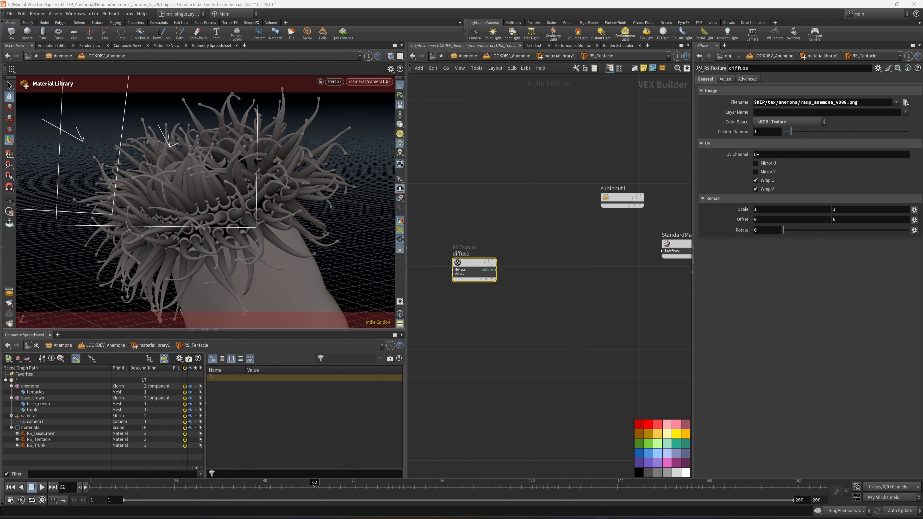
Step: Expand the base property inputs of StandardMaterial1 and connect the diffuse texture's outColor to base_color
{"action": "middle_click_drag", "start_coordinate": [669, 273], "coordinate": [643, 270]}
{"action": "left_click", "coordinate": [636, 249]}
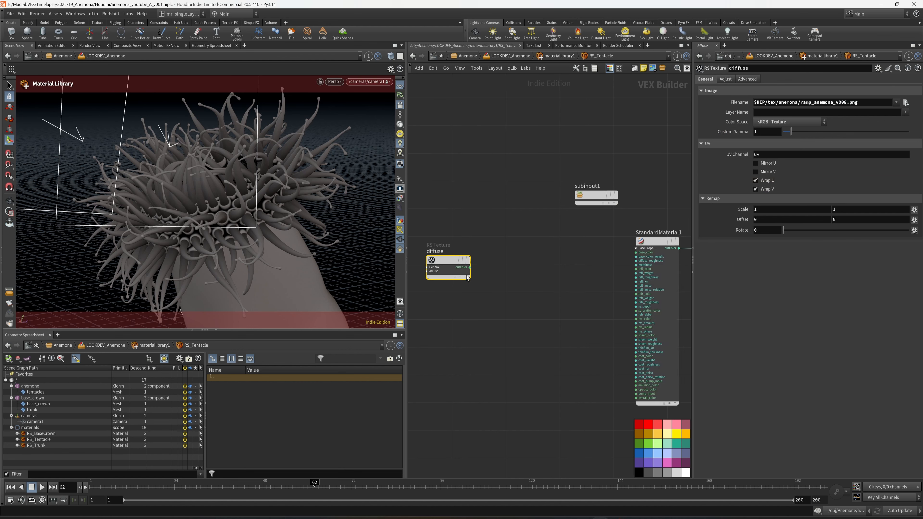
{"action": "left_click_drag", "start_coordinate": [469, 268], "coordinate": [532, 260]}
{"action": "left_click", "coordinate": [532, 260]}
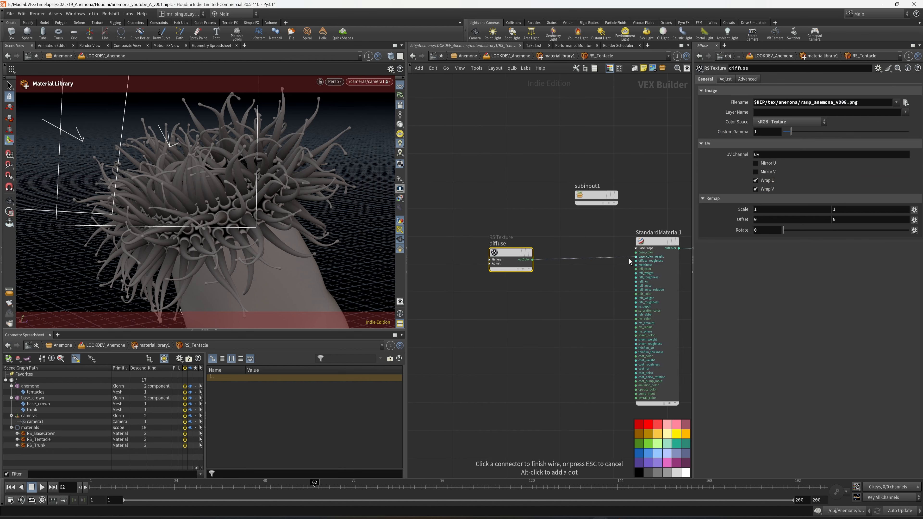
{"action": "left_click", "coordinate": [636, 252]}
{"action": "middle_click_drag", "start_coordinate": [596, 306], "coordinate": [565, 306]}
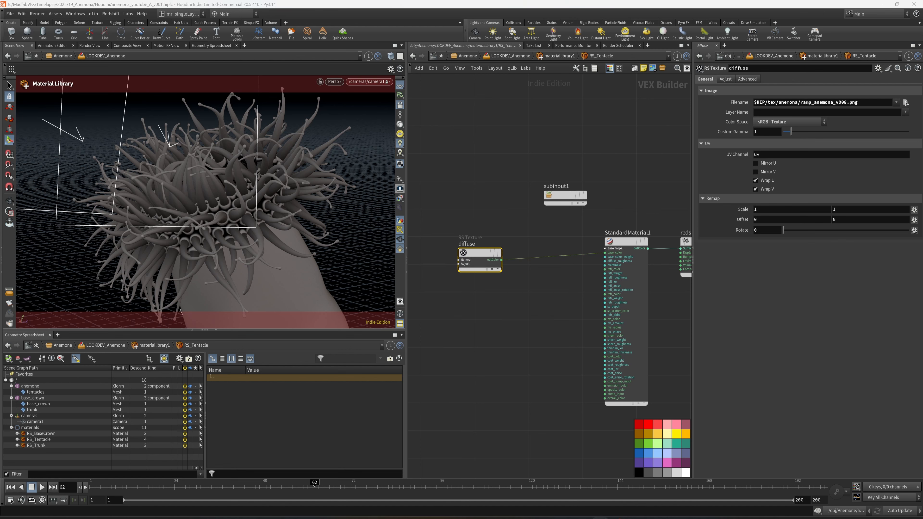
Step: Set the reflection roughness of StandardMaterial1 to 0.3
{"action": "left_click", "coordinate": [620, 312]}
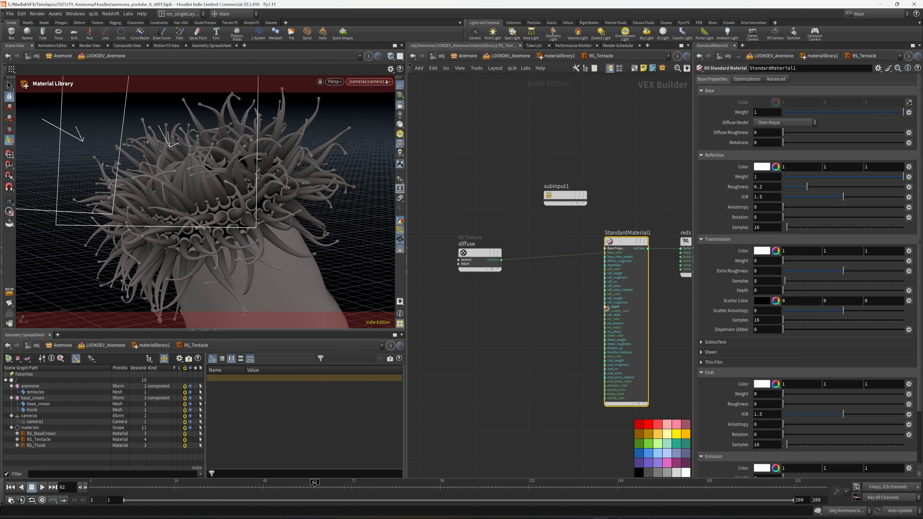
{"action": "middle_click_drag", "start_coordinate": [670, 319], "coordinate": [628, 315]}
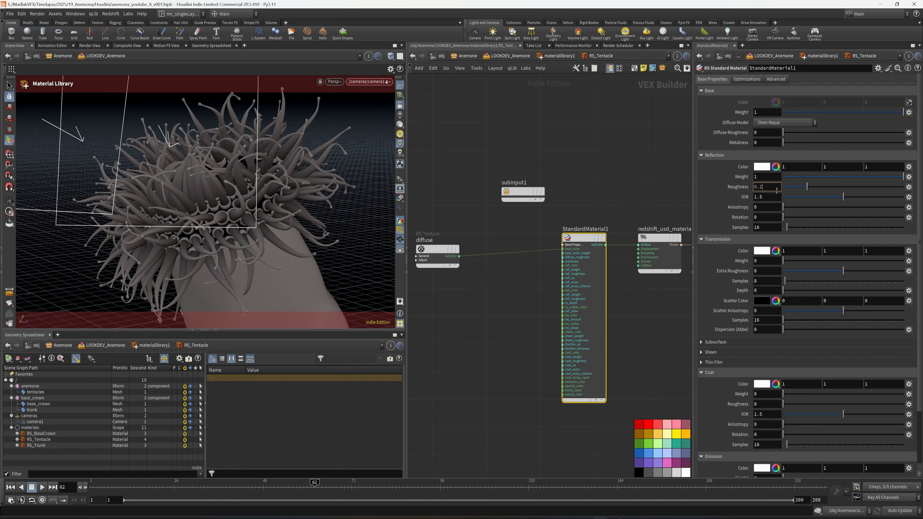
{"action": "key", "text": "Return"}
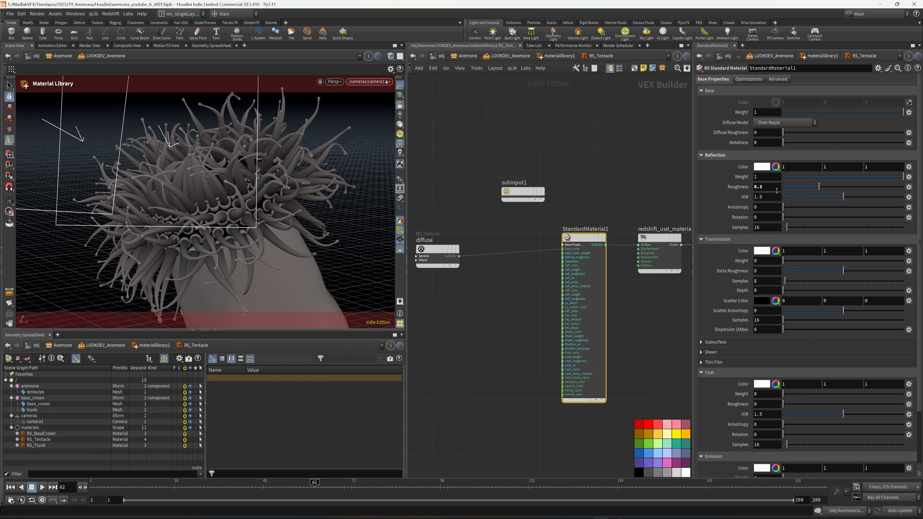
Step: Switch the viewport to Redshift rendering and set the material's transmission weight to 0.11
{"action": "left_click", "coordinate": [344, 84]}
{"action": "left_click", "coordinate": [348, 155]}
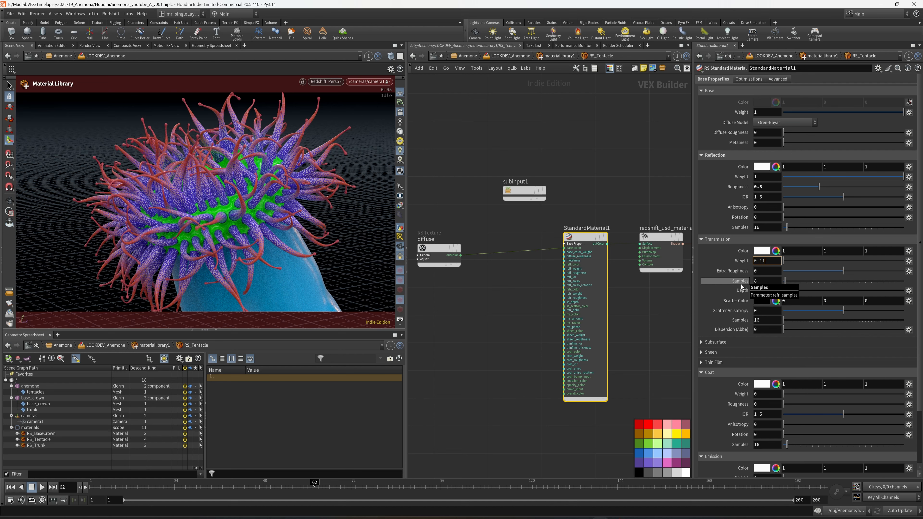
{"action": "key", "text": "Return"}
Step: Add a second RS Texture node below the diffuse texture node
{"action": "middle_click_drag", "start_coordinate": [470, 287], "coordinate": [565, 277]}
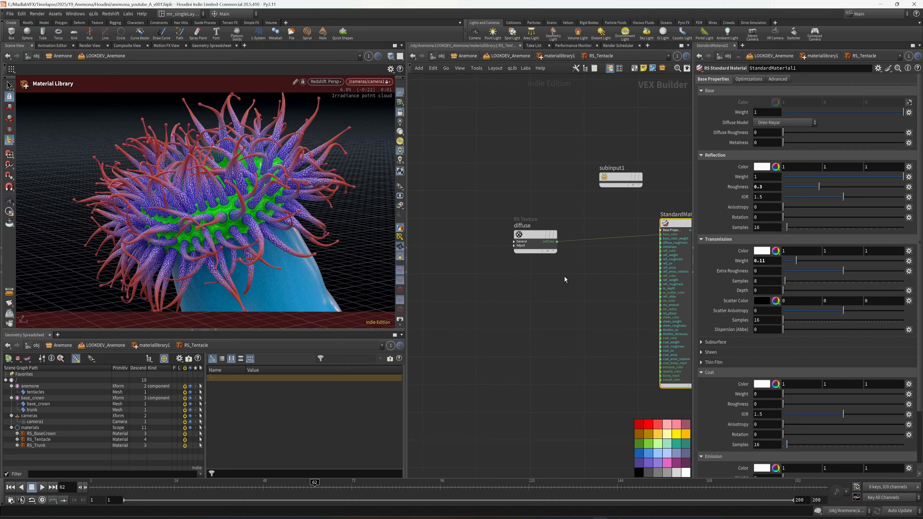
{"action": "left_click", "coordinate": [538, 238]}
{"action": "scroll", "coordinate": [549, 273], "scroll_direction": "up", "scroll_amount": 2}
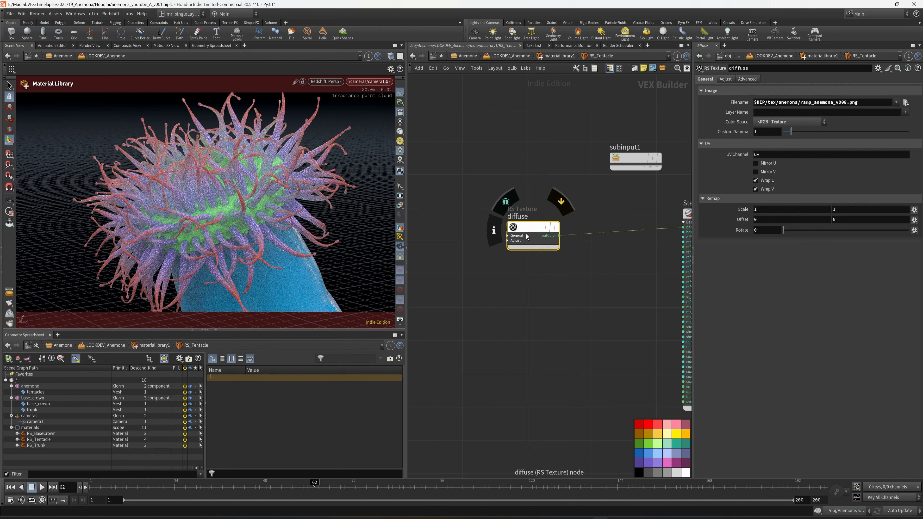
{"action": "right_click", "coordinate": [531, 326]}
{"action": "key", "text": "Escape"}
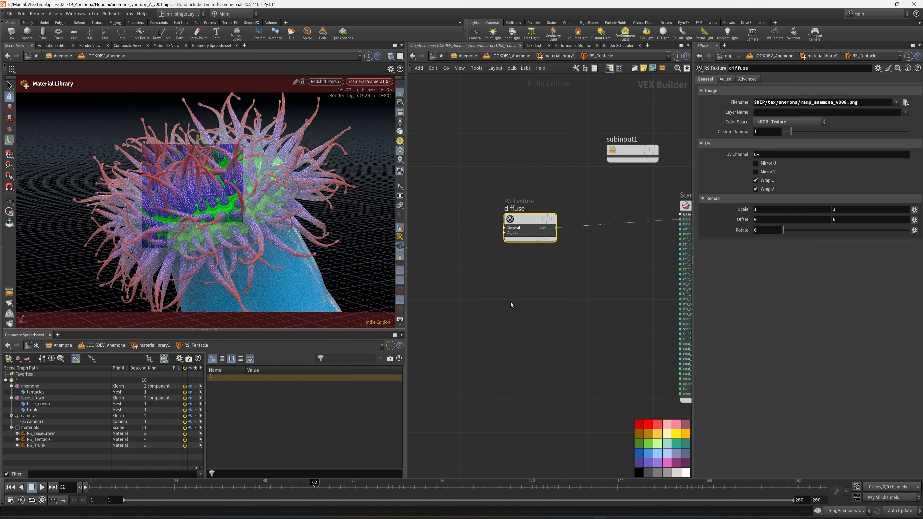
{"action": "left_click", "coordinate": [512, 303]}
{"action": "left_click_drag", "start_coordinate": [512, 303], "coordinate": [532, 299]}
Step: Rename the second texture node to transmission
{"action": "left_click", "coordinate": [556, 291]}
{"action": "left_click_drag", "start_coordinate": [560, 290], "coordinate": [464, 290]}
{"action": "type", "text": "tra"}
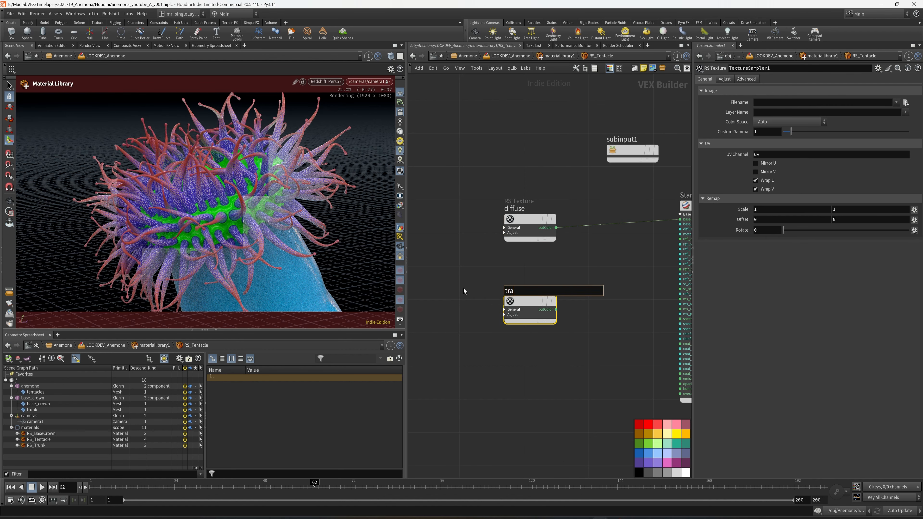
{"action": "type", "text": "nsmission"}
{"action": "key", "text": "Return"}
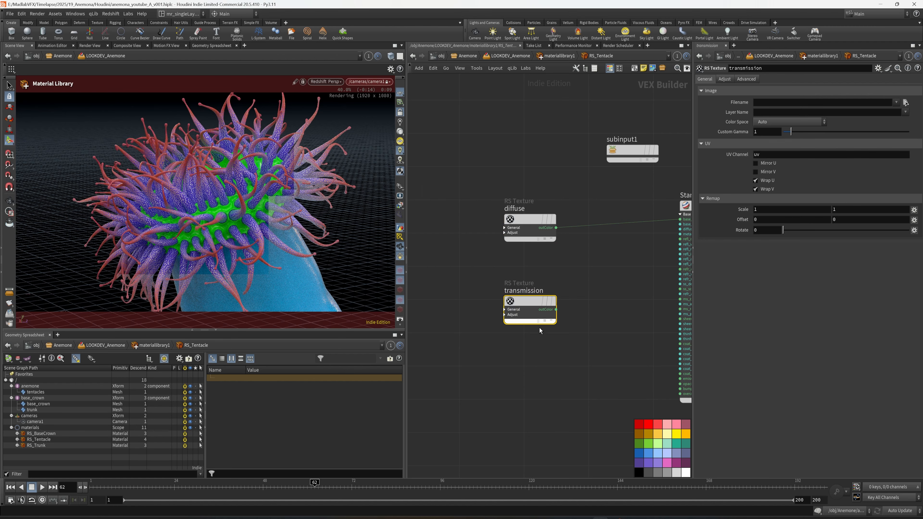
Step: Load tentacle_transmission_v001.png into the transmission texture node and save the scene
{"action": "left_click", "coordinate": [906, 102]}
{"action": "left_click", "coordinate": [765, 186]}
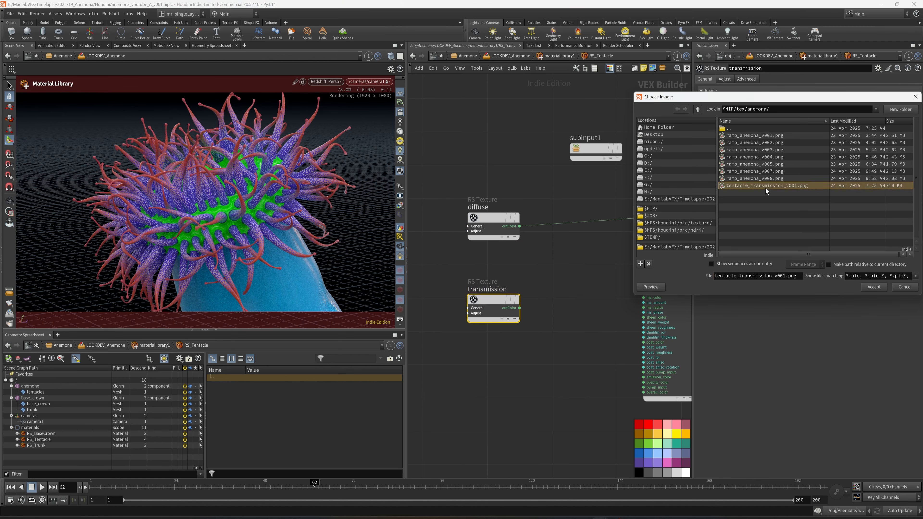
{"action": "left_click", "coordinate": [879, 289]}
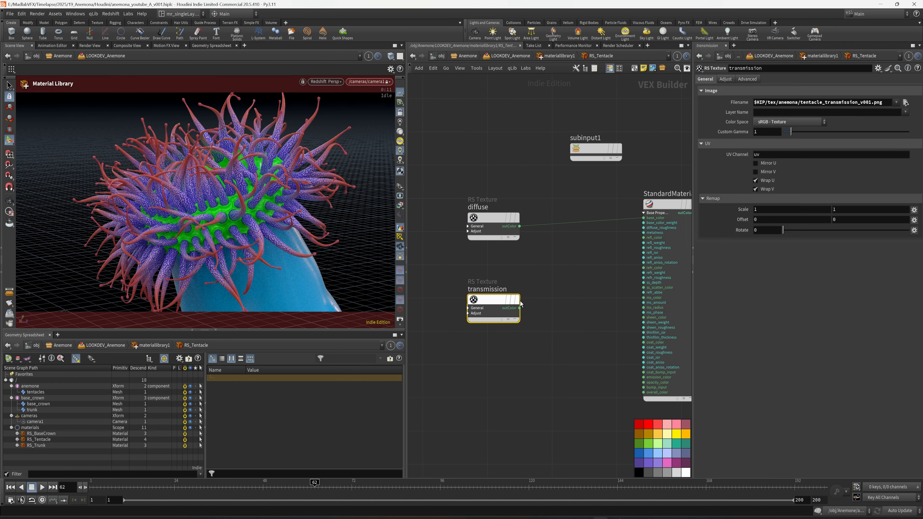
{"action": "key", "text": "ctrl+s"}
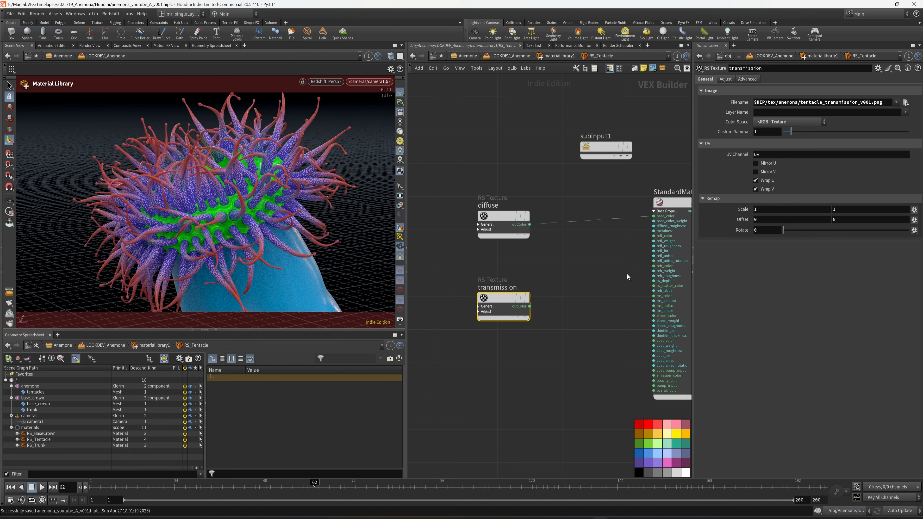
Step: Load tentacle_transmission_v001.png from $HIP/tex/anemona in MPlay and examine the black-and-white mask pattern
{"action": "left_click", "coordinate": [36, 14]}
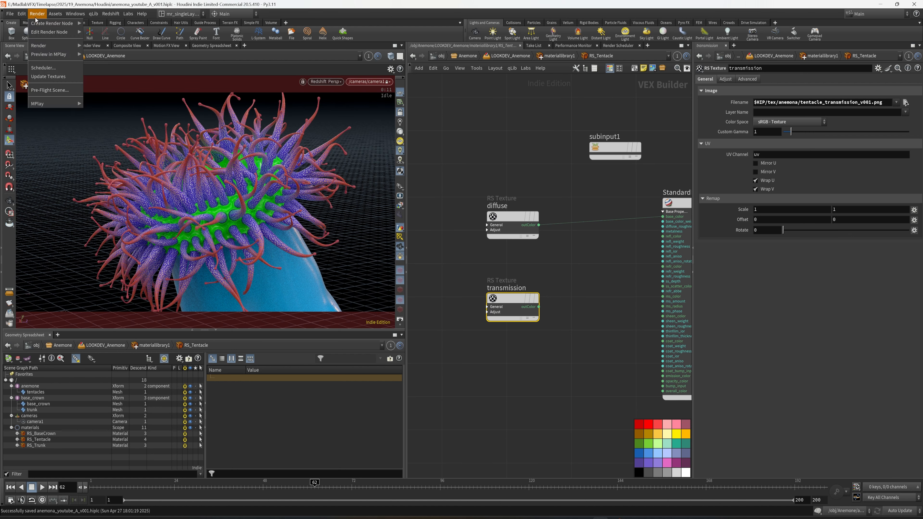
{"action": "mouse_move", "coordinate": [41, 104]}
{"action": "left_click", "coordinate": [113, 105]}
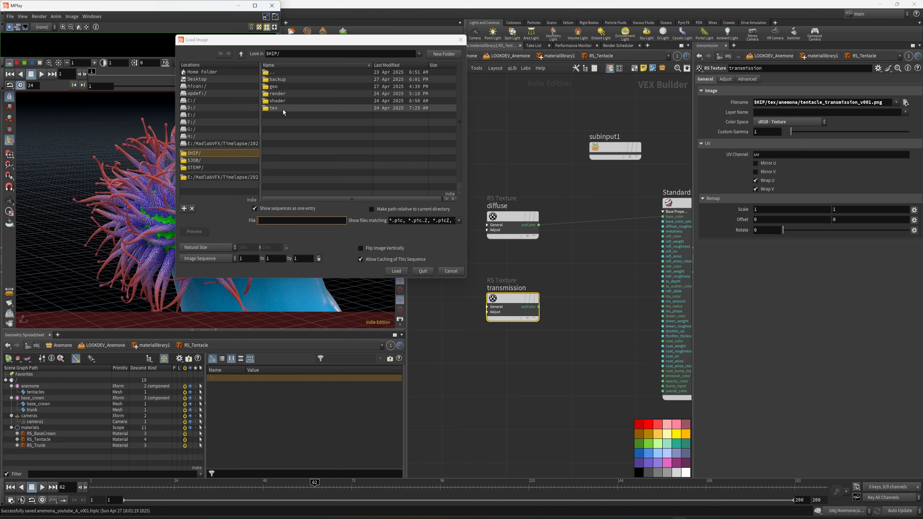
{"action": "double_click", "coordinate": [279, 79]}
{"action": "left_click", "coordinate": [291, 87]}
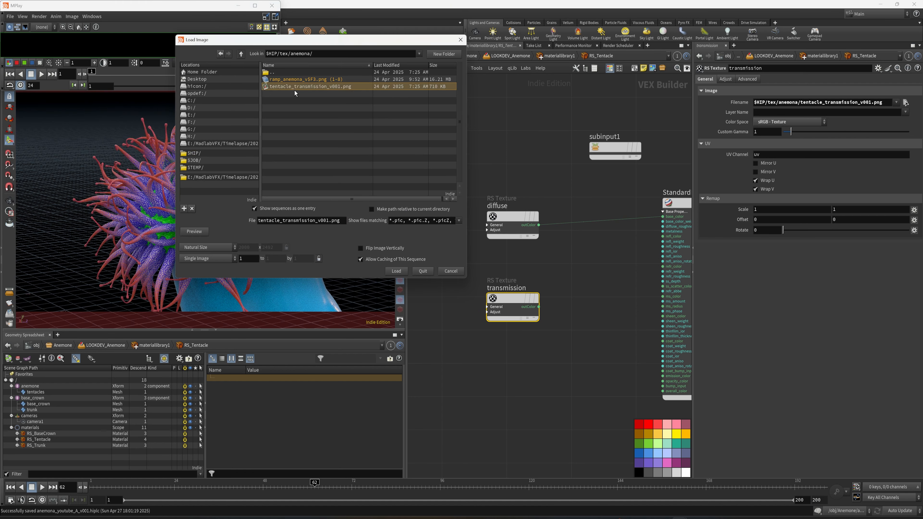
{"action": "left_click", "coordinate": [397, 272]}
{"action": "scroll", "coordinate": [319, 213], "scroll_direction": "down", "scroll_amount": 3}
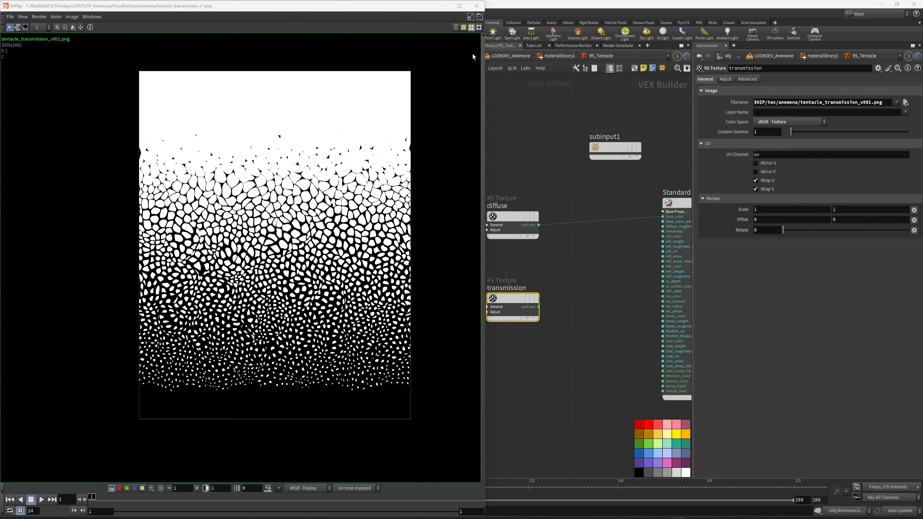
{"action": "left_click", "coordinate": [443, 6]}
Step: Move the transmission texture node well to the left of the diffuse node and recheck its image in MPlay
{"action": "key", "text": "h"}
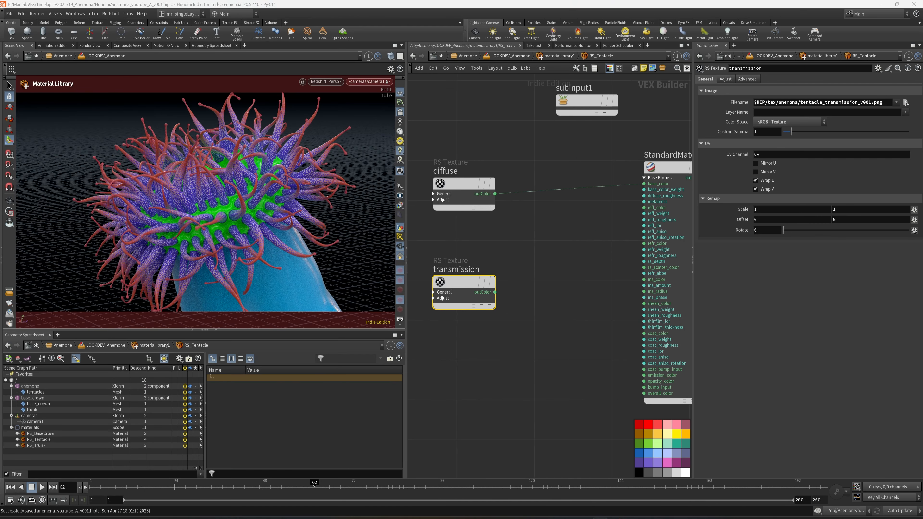
{"action": "middle_click_drag", "start_coordinate": [451, 327], "coordinate": [555, 316]}
{"action": "left_click_drag", "start_coordinate": [634, 314], "coordinate": [543, 268]}
{"action": "left_click_drag", "start_coordinate": [562, 273], "coordinate": [544, 277]}
{"action": "key", "text": "ctrl+z"}
{"action": "middle_click_drag", "start_coordinate": [487, 315], "coordinate": [549, 315]}
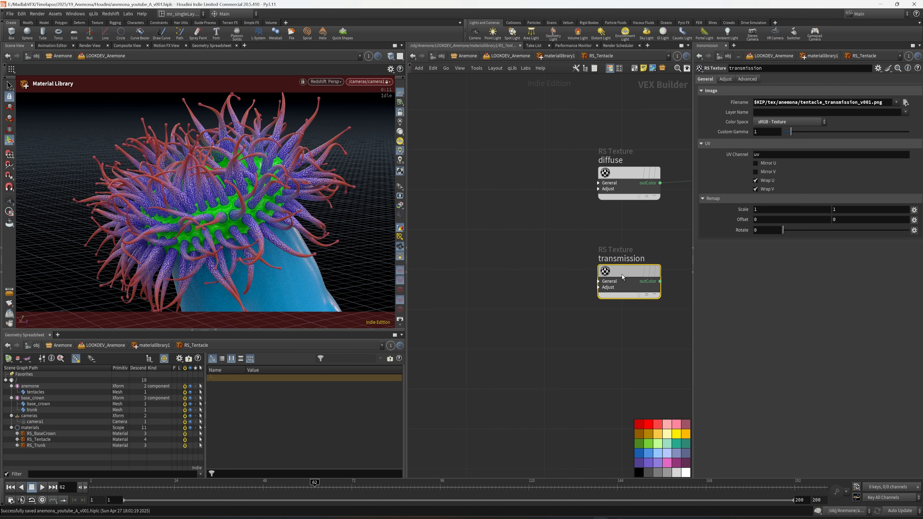
{"action": "left_click_drag", "start_coordinate": [622, 275], "coordinate": [450, 267]}
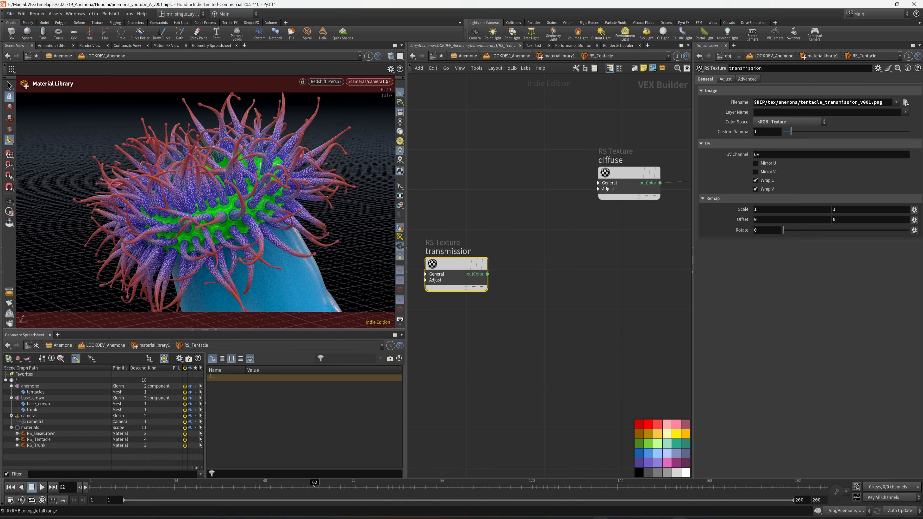
{"action": "left_click", "coordinate": [709, 482]}
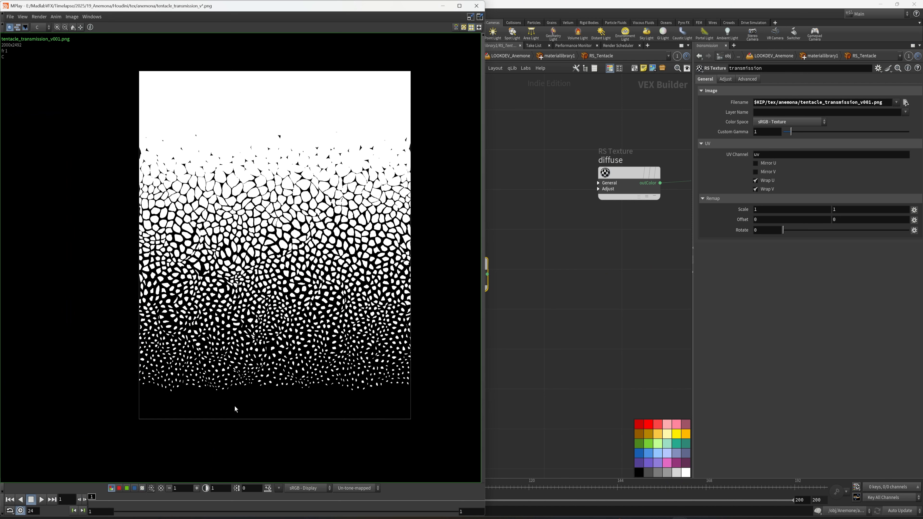
{"action": "left_click", "coordinate": [442, 6]}
Step: Create an RS Color Splitter node for the transmission texture
{"action": "scroll", "coordinate": [544, 281], "scroll_direction": "up", "scroll_amount": 2}
{"action": "key", "text": "Tab"}
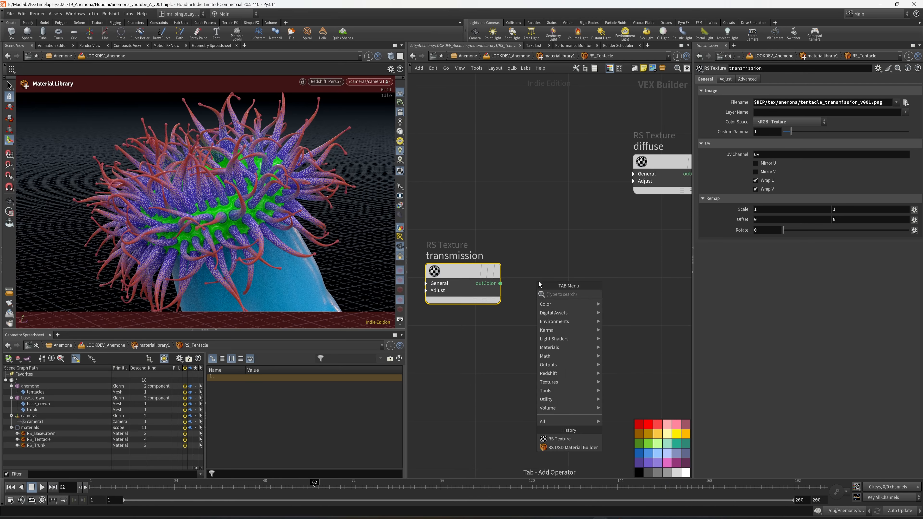
{"action": "type", "text": "re"}
{"action": "key", "text": "BackSpace"}
{"action": "key", "text": "BackSpace"}
{"action": "type", "text": "c"}
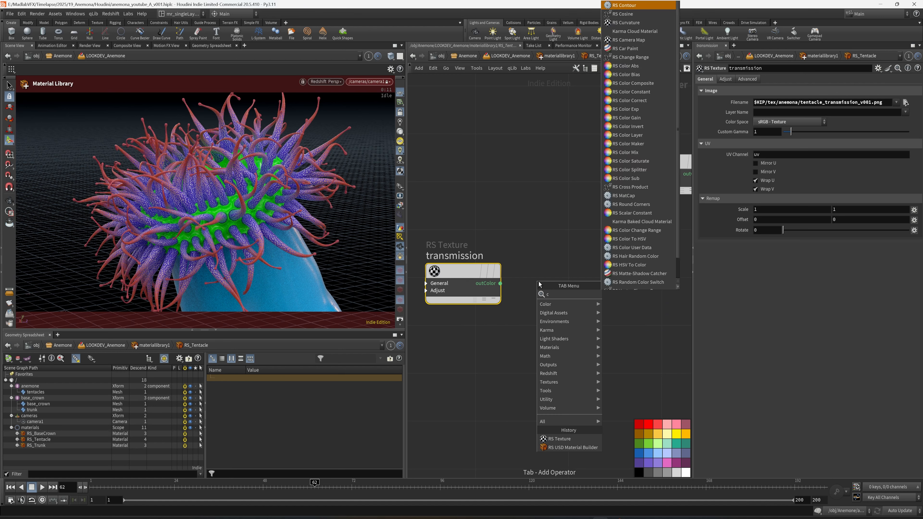
{"action": "type", "text": "olor sp"}
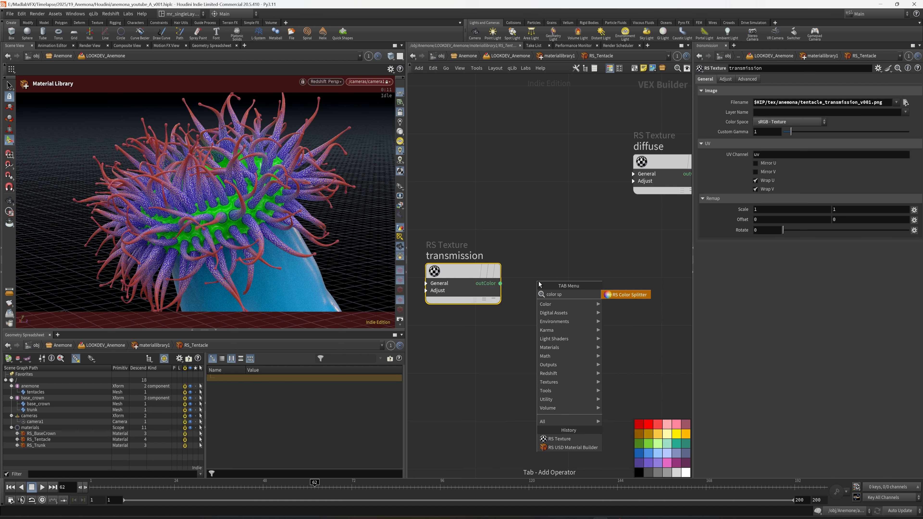
{"action": "key", "text": "Return"}
Step: Place the color splitter beside the transmission node and connect the texture's outColor to the splitter's input
{"action": "left_click", "coordinate": [545, 285]}
{"action": "left_click", "coordinate": [544, 291]}
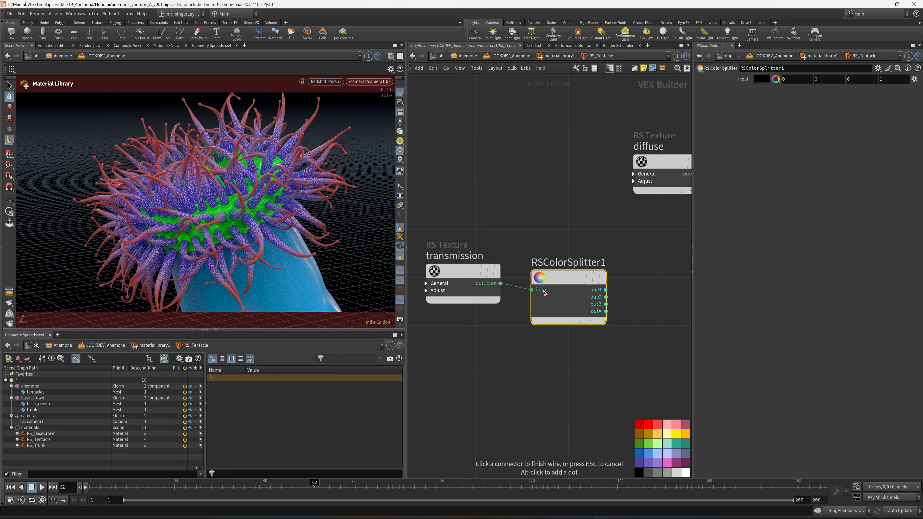
{"action": "left_click", "coordinate": [544, 291]}
{"action": "left_click_drag", "start_coordinate": [561, 283], "coordinate": [557, 277]}
{"action": "middle_click_drag", "start_coordinate": [615, 288], "coordinate": [555, 294]}
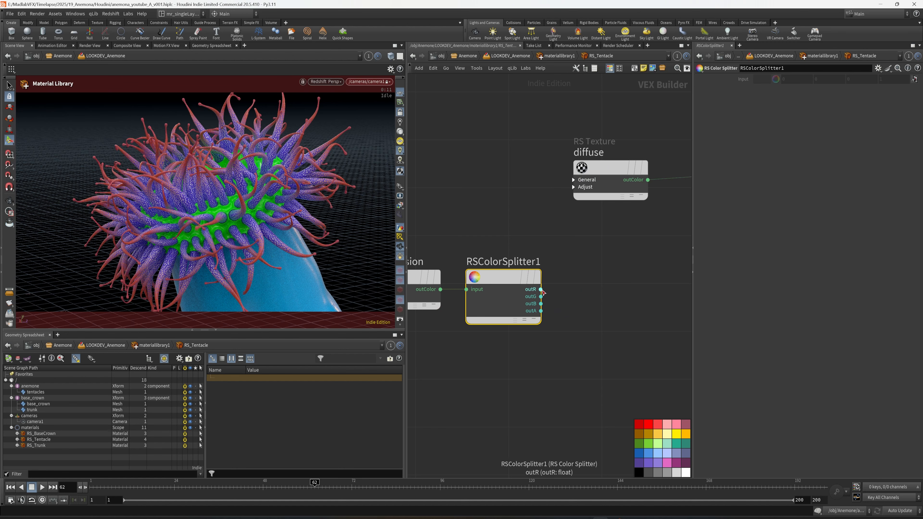
Step: Create an RS Sub node and place it beside the color splitter
{"action": "middle_click_drag", "start_coordinate": [612, 310], "coordinate": [595, 324]}
{"action": "key", "text": "Tab"}
{"action": "key", "text": "Escape"}
{"action": "key", "text": "Tab"}
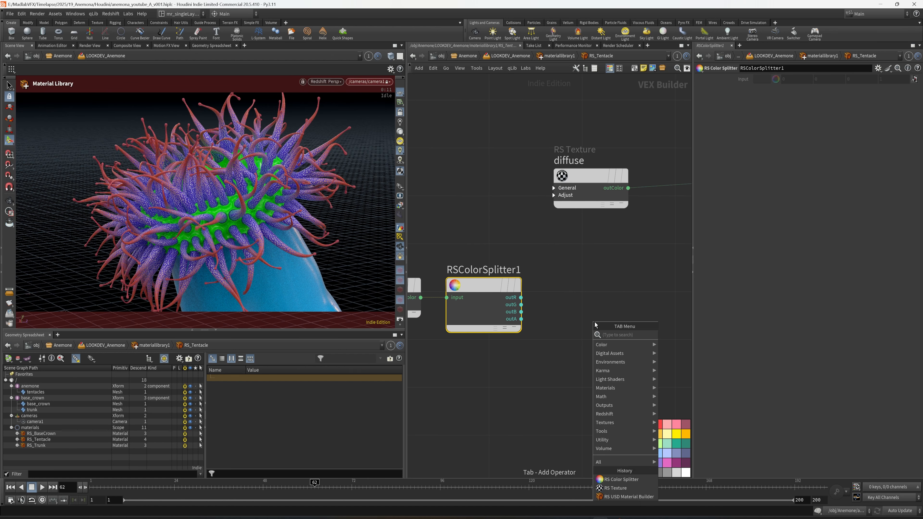
{"action": "type", "text": "rs"}
{"action": "key", "text": "Escape"}
{"action": "key", "text": "Tab"}
{"action": "type", "text": "sub"}
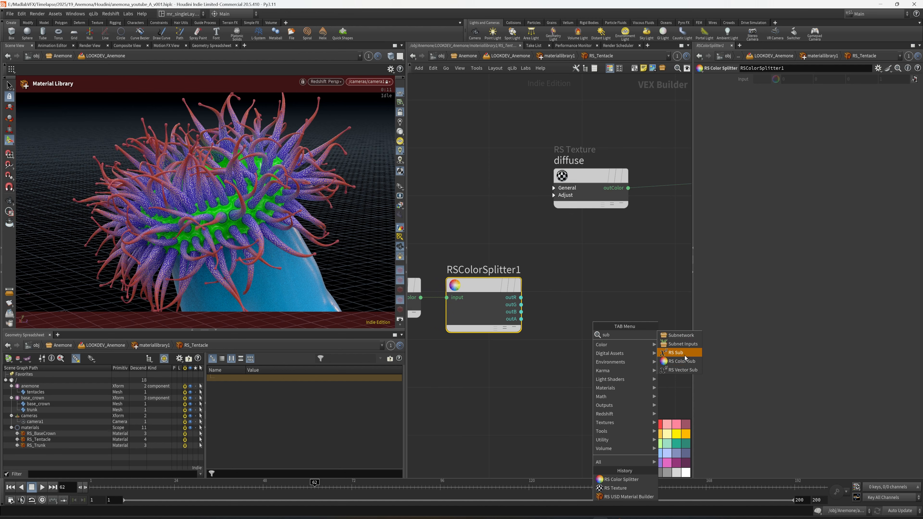
{"action": "left_click", "coordinate": [675, 352]}
{"action": "left_click", "coordinate": [591, 305]}
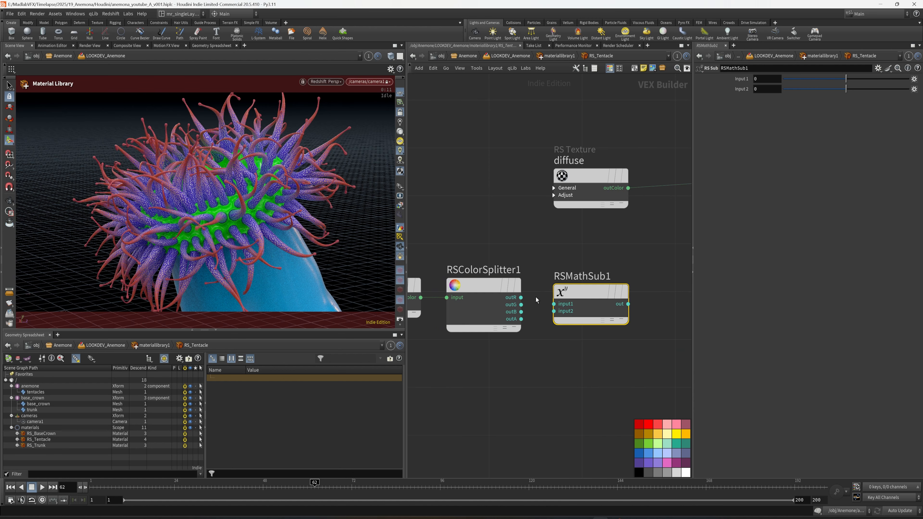
Step: Wire the color splitter's outR into input2 of the subtract node and line the two nodes up
{"action": "left_click", "coordinate": [519, 297]}
{"action": "left_click", "coordinate": [555, 304]}
{"action": "left_click_drag", "start_coordinate": [583, 294], "coordinate": [584, 287]}
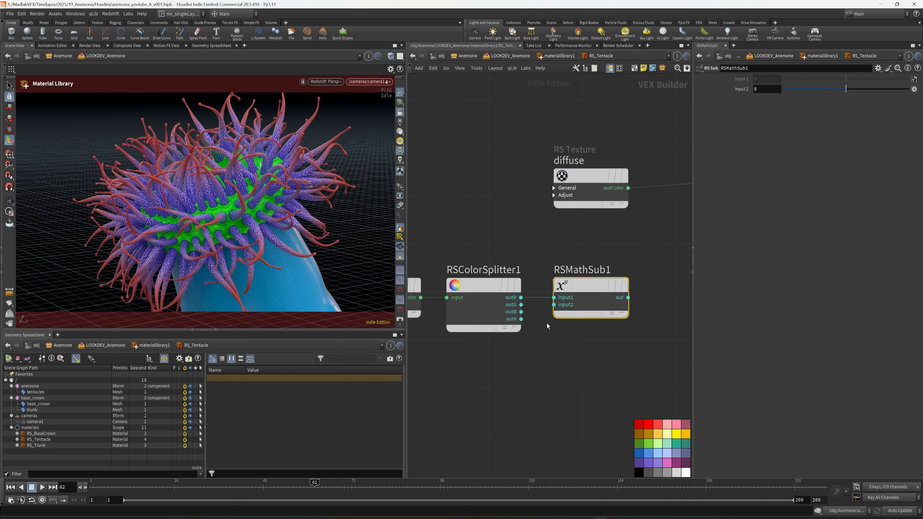
{"action": "left_click", "coordinate": [554, 297]}
{"action": "left_click", "coordinate": [555, 305]}
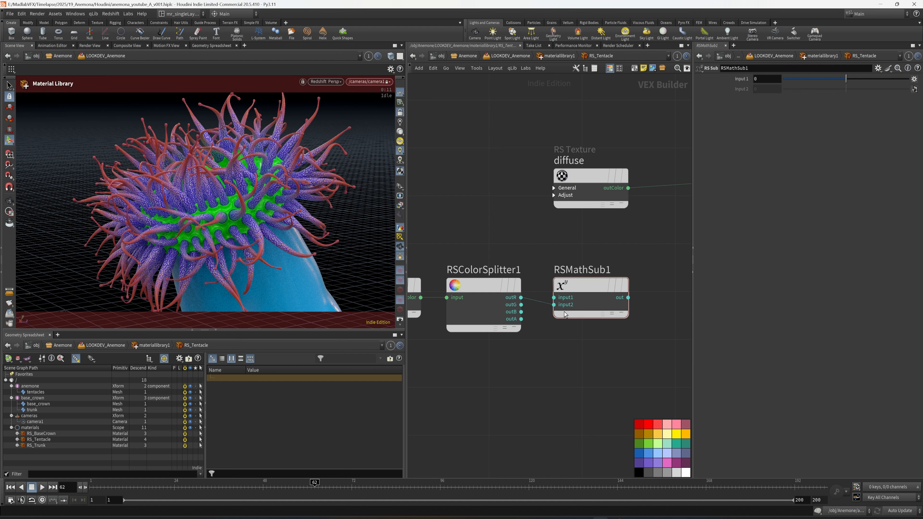
Step: Set the subtract node's input1 to 1 so the transmission mask is inverted, and save the scene
{"action": "left_click", "coordinate": [565, 315]}
{"action": "left_click", "coordinate": [655, 219]}
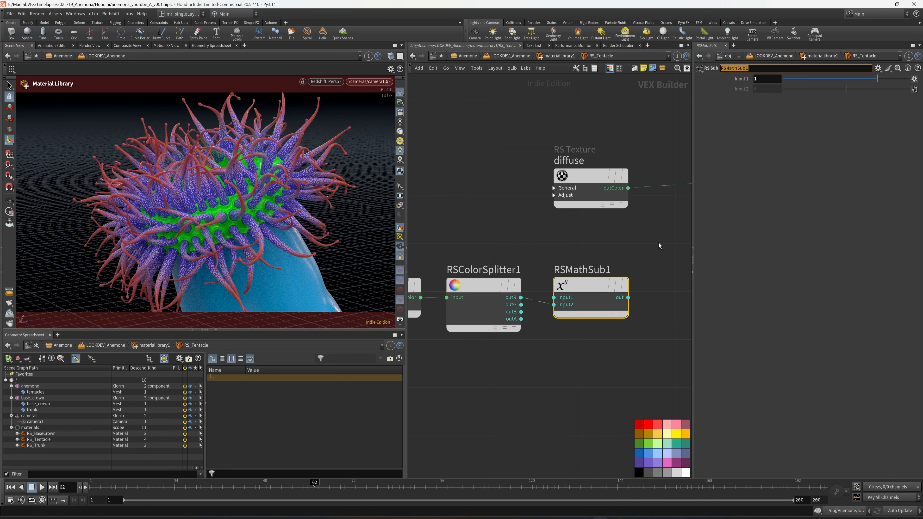
{"action": "middle_click_drag", "start_coordinate": [658, 242], "coordinate": [546, 259]}
{"action": "key", "text": "ctrl+s"}
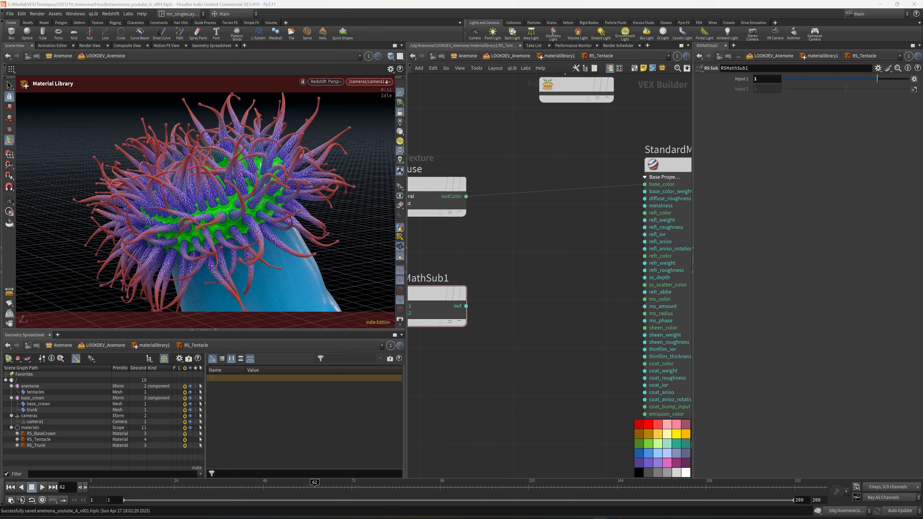
Step: Create an RS Mul node beside the subtract node and connect the subtract output to its input1
{"action": "middle_click_drag", "start_coordinate": [507, 256], "coordinate": [592, 247]}
{"action": "key", "text": "Tab"}
{"action": "type", "text": "ra"}
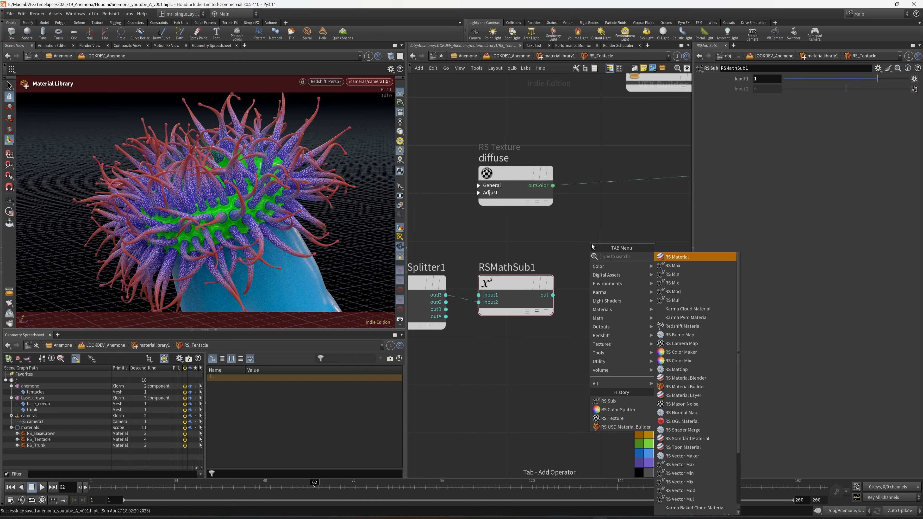
{"action": "key", "text": "Escape"}
{"action": "scroll", "coordinate": [516, 361], "scroll_direction": "down", "scroll_amount": 3}
{"action": "middle_click_drag", "start_coordinate": [515, 361], "coordinate": [529, 354]}
{"action": "key", "text": "Tab"}
{"action": "type", "text": "mu"}
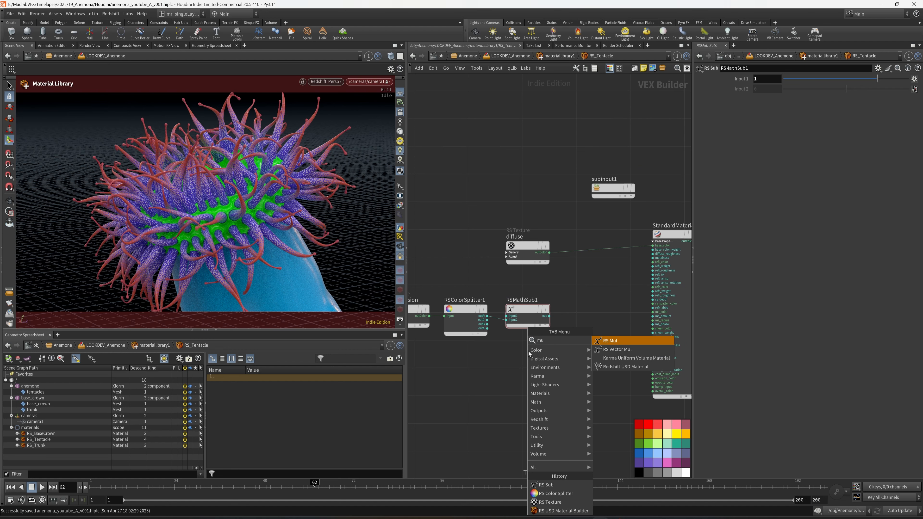
{"action": "left_click", "coordinate": [622, 343]}
{"action": "left_click", "coordinate": [576, 307]}
{"action": "scroll", "coordinate": [589, 304], "scroll_direction": "up", "scroll_amount": 3}
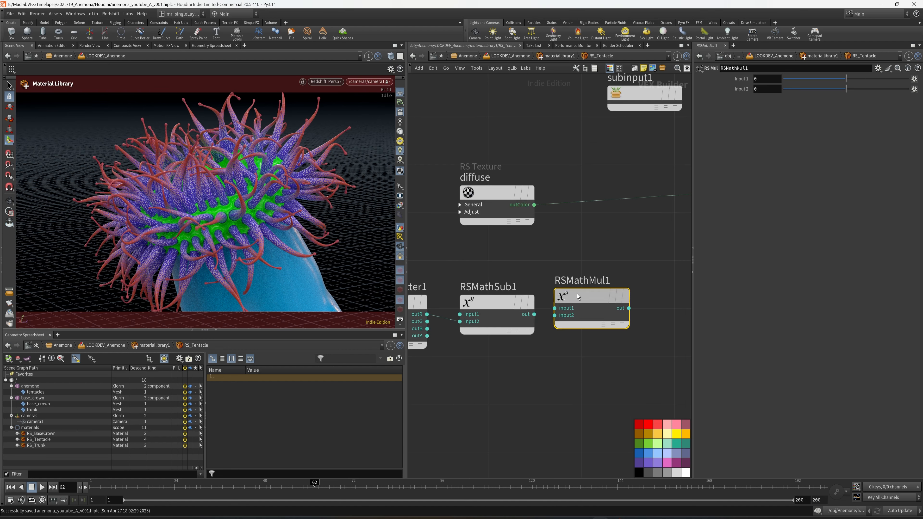
{"action": "left_click_drag", "start_coordinate": [589, 304], "coordinate": [588, 310]}
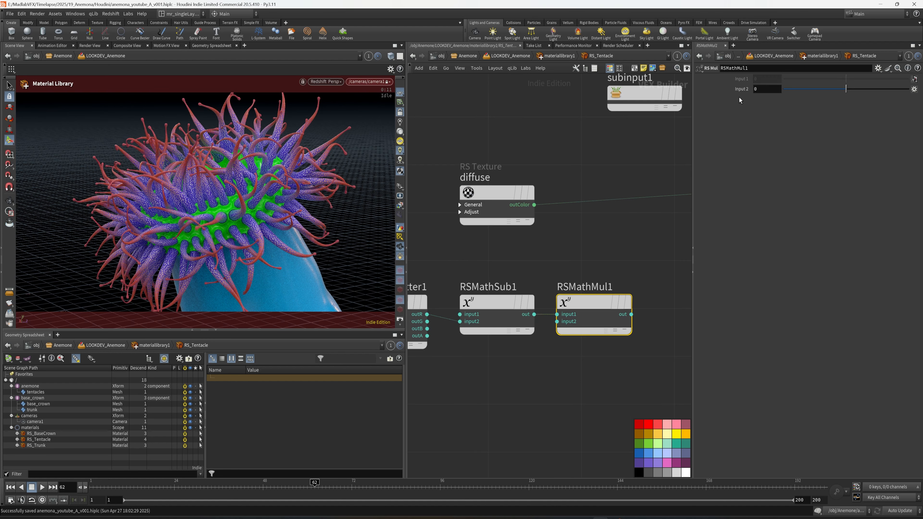
Step: Set input2 of the multiply node to 0.8
{"action": "left_click", "coordinate": [767, 89]}
{"action": "type", "text": ".8"}
{"action": "key", "text": "Return"}
{"action": "scroll", "coordinate": [633, 250], "scroll_direction": "down", "scroll_amount": 2}
{"action": "middle_click_drag", "start_coordinate": [633, 251], "coordinate": [548, 246]}
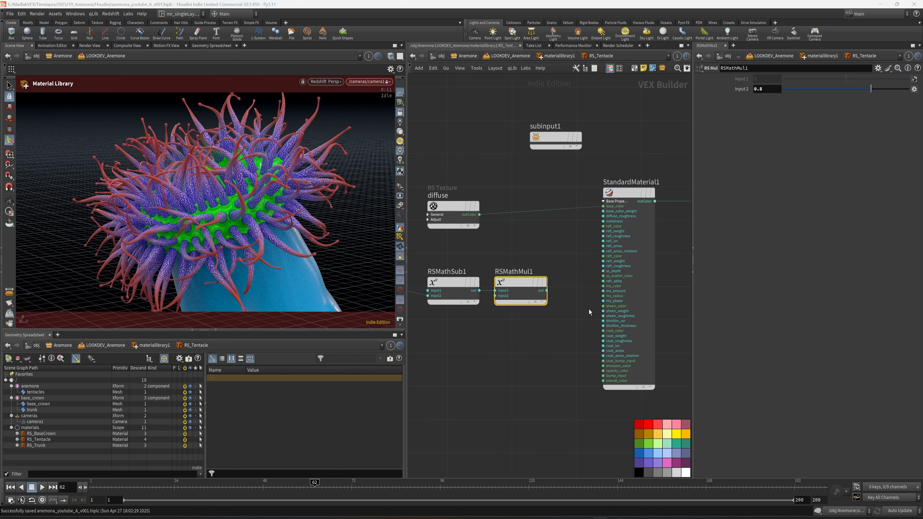
Step: Move the transmission, color splitter, subtract and multiply nodes together to the left of the diffuse node
{"action": "scroll", "coordinate": [545, 317], "scroll_direction": "down", "scroll_amount": 3}
{"action": "middle_click_drag", "start_coordinate": [545, 319], "coordinate": [666, 323]}
{"action": "left_click_drag", "start_coordinate": [666, 323], "coordinate": [520, 287]}
{"action": "left_click_drag", "start_coordinate": [668, 292], "coordinate": [574, 294]}
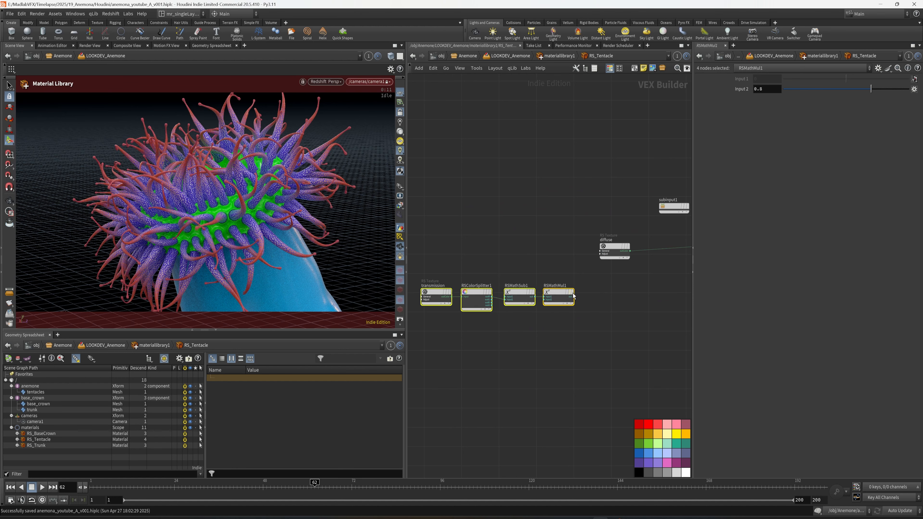
Step: Create an RS Add node after the multiply node and connect the multiply output to its input1
{"action": "scroll", "coordinate": [576, 289], "scroll_direction": "up", "scroll_amount": 5}
{"action": "key", "text": "Tab"}
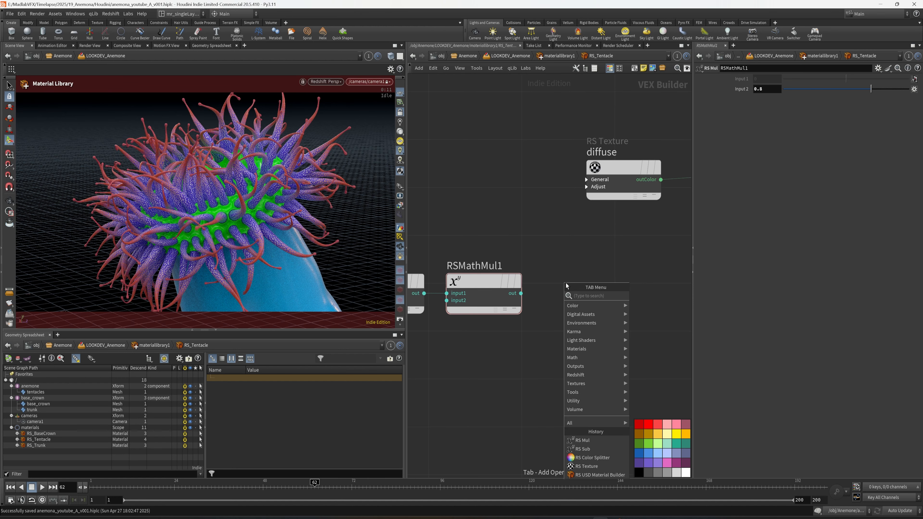
{"action": "type", "text": "add"}
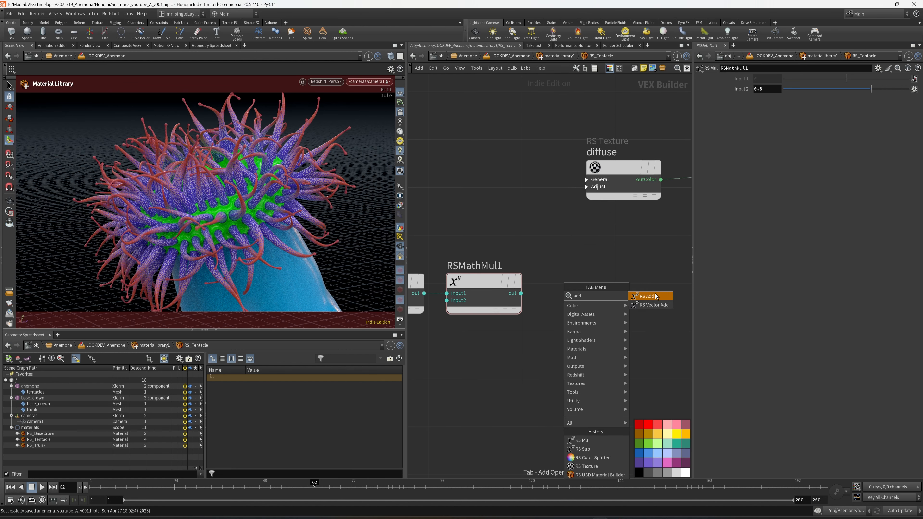
{"action": "left_click", "coordinate": [657, 296]}
{"action": "left_click", "coordinate": [568, 296]}
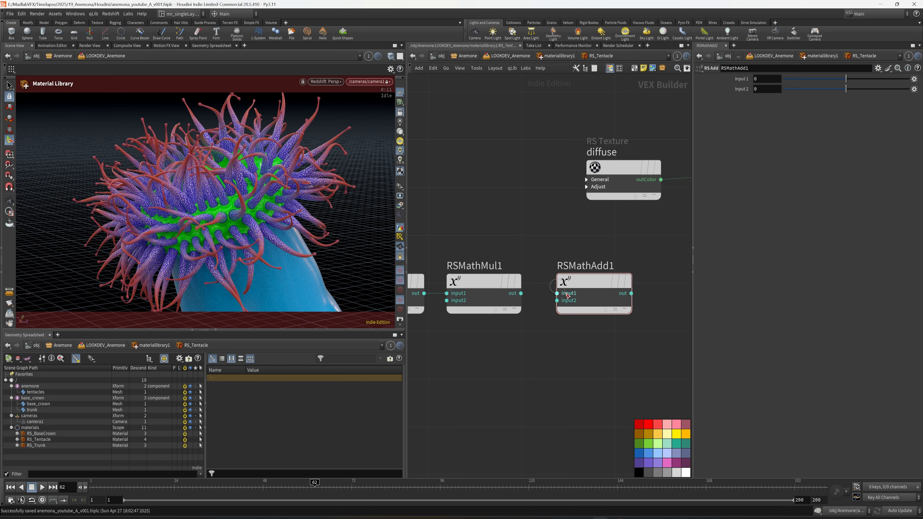
{"action": "left_click", "coordinate": [518, 294]}
{"action": "left_click_drag", "start_coordinate": [591, 289], "coordinate": [589, 289]}
{"action": "middle_click_drag", "start_coordinate": [596, 291], "coordinate": [572, 287]}
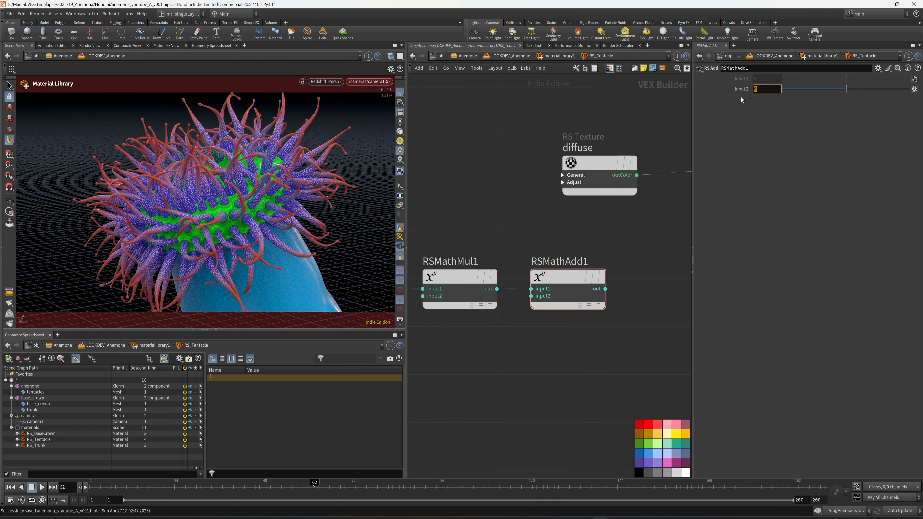
Step: Set the add node's input2 to 0.1 and connect its output to refr_weight on StandardMaterial1
{"action": "key", "text": "Return"}
{"action": "middle_click_drag", "start_coordinate": [649, 227], "coordinate": [532, 246]}
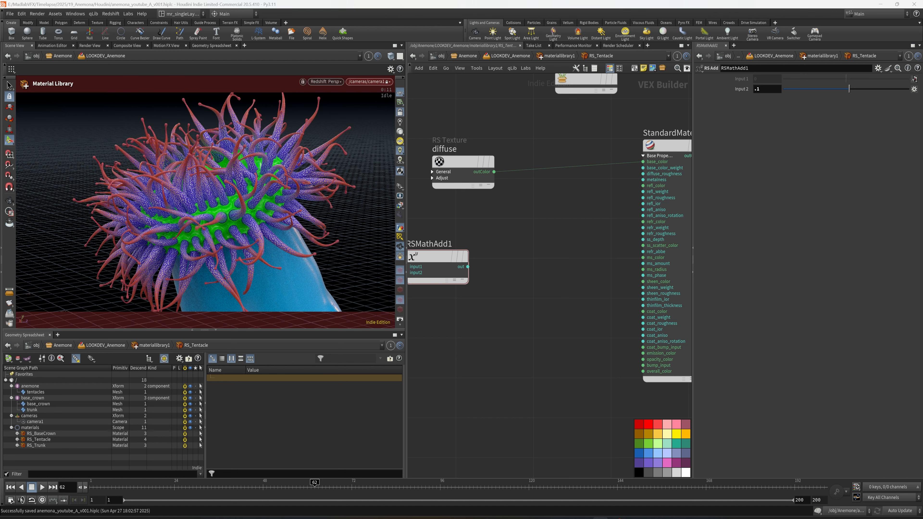
{"action": "mouse_move", "coordinate": [517, 278]}
{"action": "middle_mouse_down"}
{"action": "mouse_move", "coordinate": [551, 274]}
{"action": "mouse_move", "coordinate": [509, 277]}
{"action": "middle_mouse_up"}
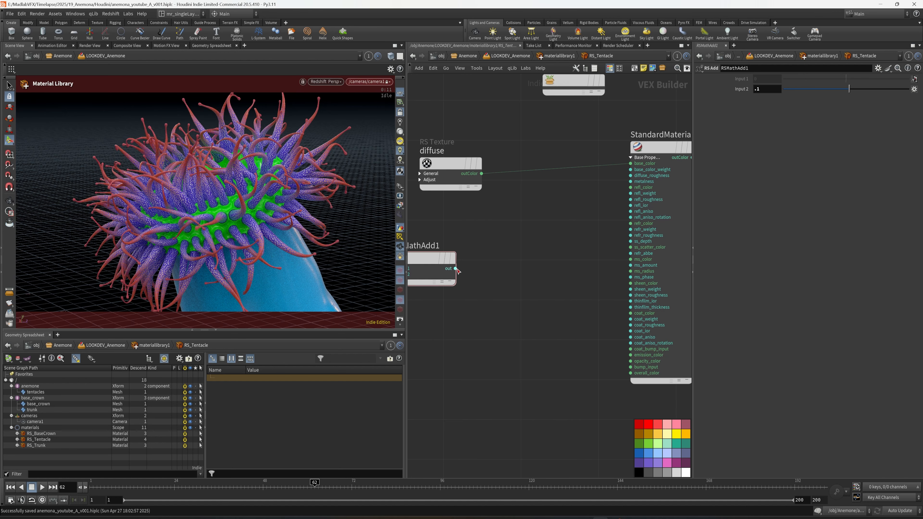
{"action": "left_click_drag", "start_coordinate": [456, 268], "coordinate": [632, 230]}
{"action": "middle_click_drag", "start_coordinate": [482, 223], "coordinate": [490, 230]}
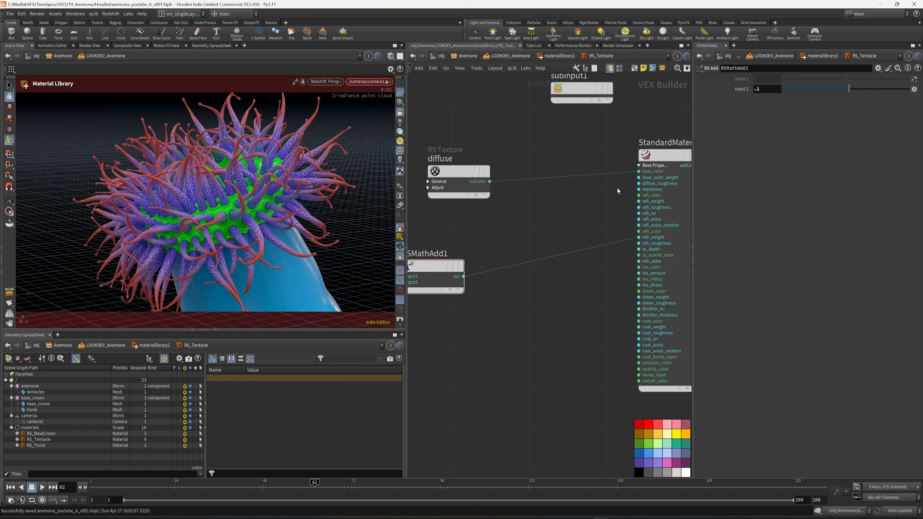
Step: Connect the diffuse texture's outColor to refr_color on StandardMaterial1 as well
{"action": "middle_click_drag", "start_coordinate": [564, 211], "coordinate": [566, 214]}
{"action": "left_click", "coordinate": [494, 184]}
{"action": "scroll", "coordinate": [582, 224], "scroll_direction": "up", "scroll_amount": 2}
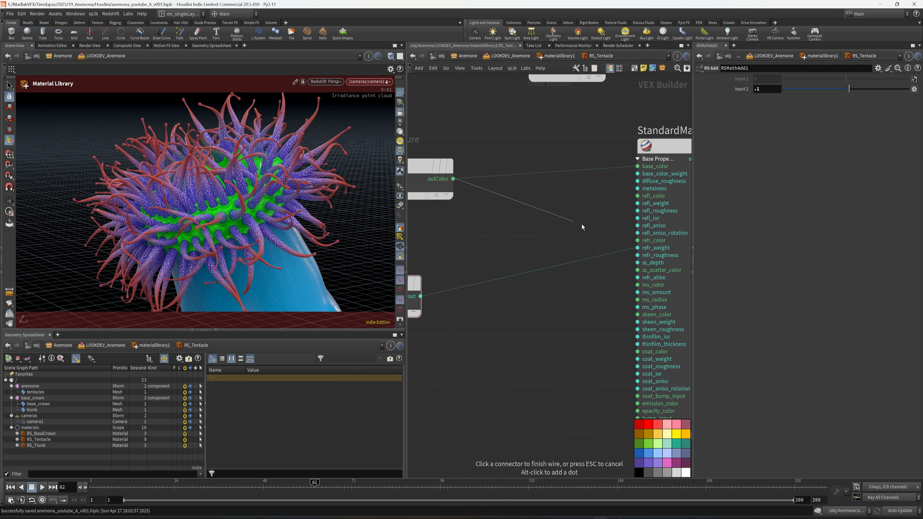
{"action": "left_click", "coordinate": [634, 240]}
{"action": "middle_click_drag", "start_coordinate": [570, 303], "coordinate": [600, 302]}
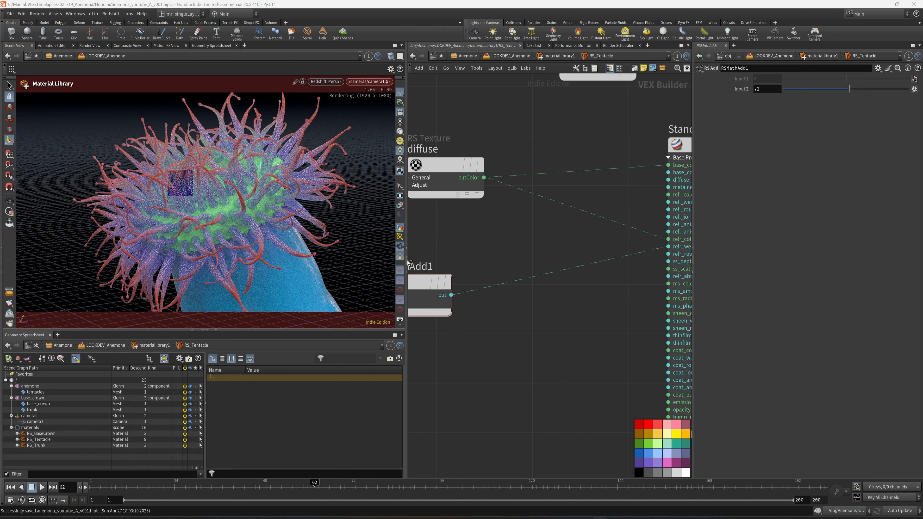
Step: Widen the scene viewport, switch its renderer to Houdini VK, and undo the accidental camera move
{"action": "left_click_drag", "start_coordinate": [409, 232], "coordinate": [520, 234]}
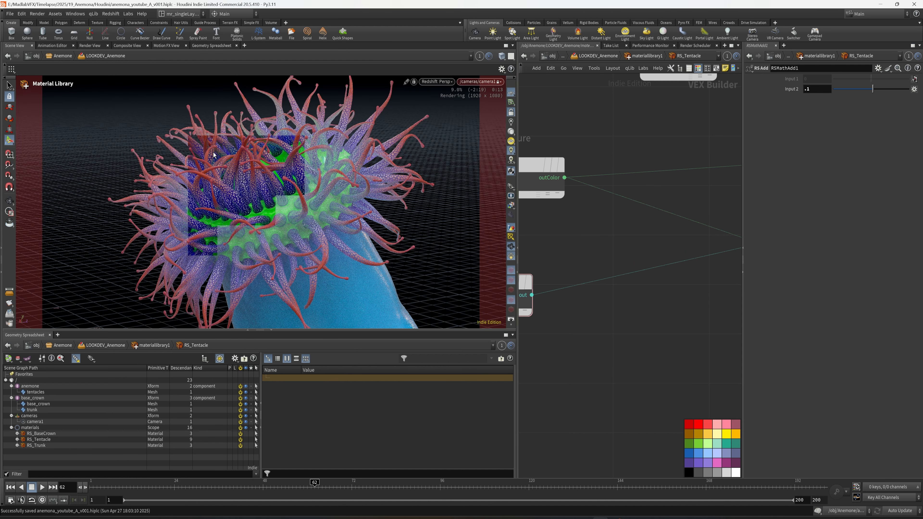
{"action": "left_click", "coordinate": [448, 80]}
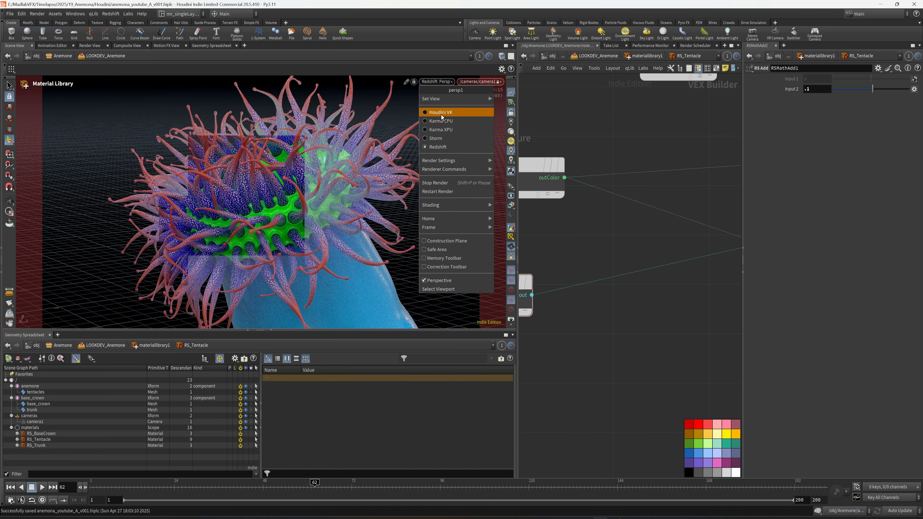
{"action": "left_click", "coordinate": [441, 115]}
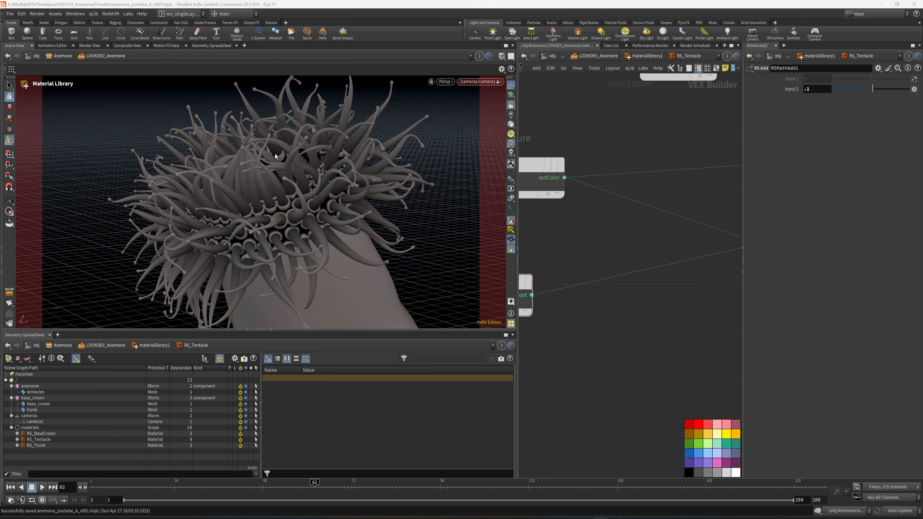
{"action": "left_click_drag", "start_coordinate": [329, 170], "coordinate": [289, 161], "text": "alt"}
{"action": "key", "text": "ctrl+z"}
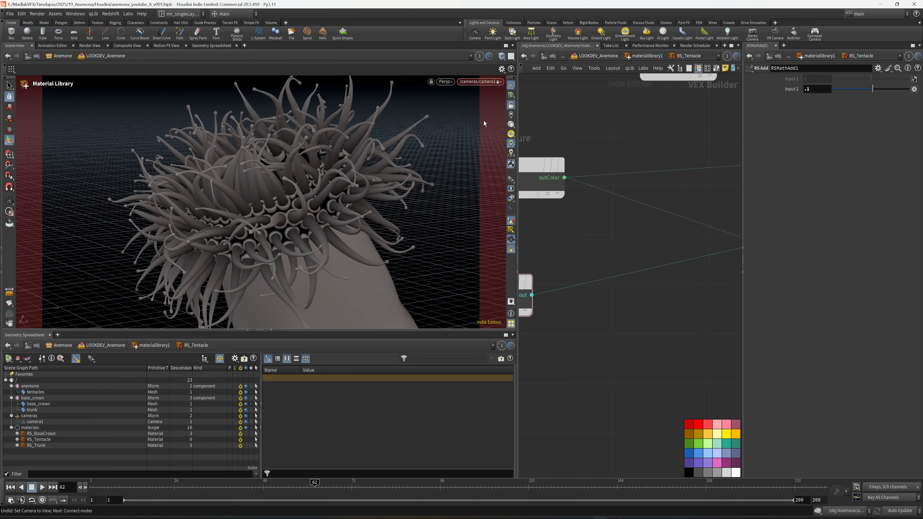
Step: Unlock the view from the camera, frame the tentacles up close, and render the viewport with Redshift again
{"action": "left_click", "coordinate": [511, 105]}
{"action": "right_click_drag", "start_coordinate": [208, 127], "coordinate": [288, 233], "text": "alt"}
{"action": "key", "text": "Escape"}
{"action": "key", "text": "ctrl+s"}
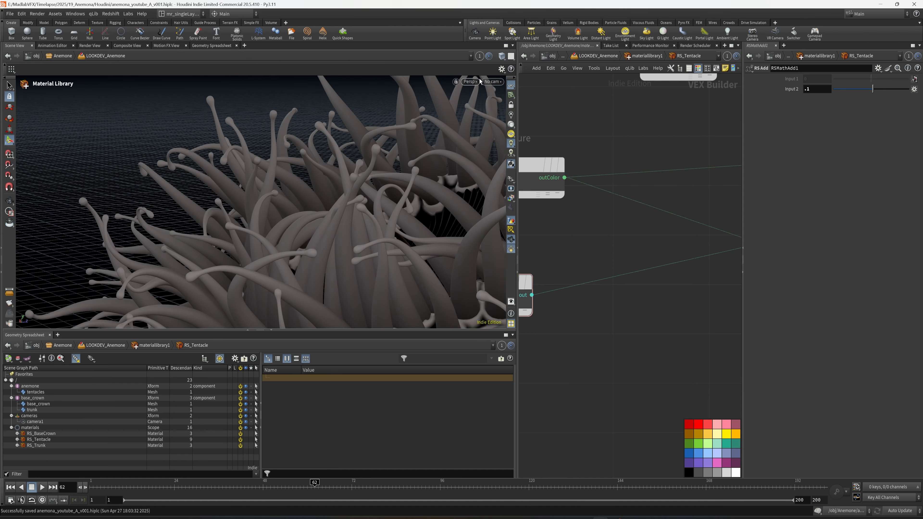
{"action": "left_click", "coordinate": [470, 82]}
{"action": "left_click", "coordinate": [477, 148]}
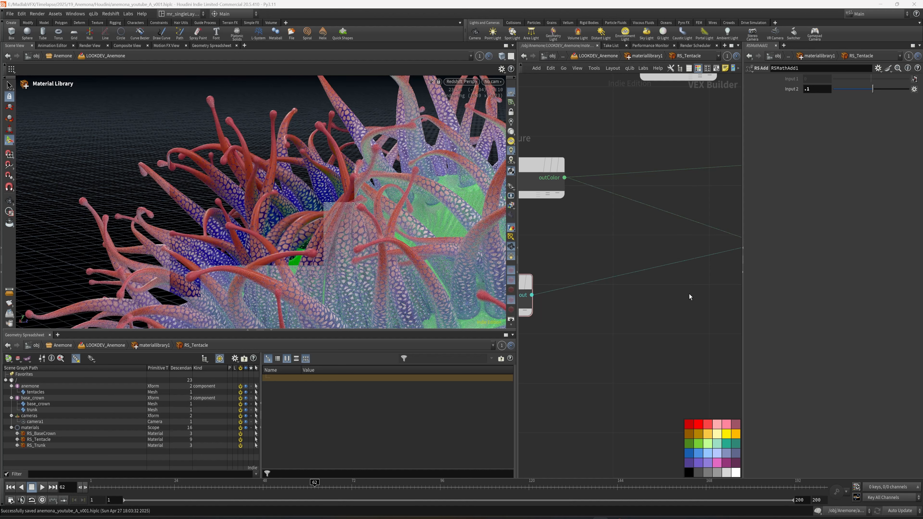
Step: Examine StandardMaterial1's reflection and transmission settings against the close-up tentacle render
{"action": "scroll", "coordinate": [689, 294], "scroll_direction": "down", "scroll_amount": 4}
{"action": "middle_click_drag", "start_coordinate": [662, 321], "coordinate": [629, 303]}
{"action": "scroll", "coordinate": [630, 302], "scroll_direction": "up", "scroll_amount": 1}
{"action": "left_click_drag", "start_coordinate": [642, 307], "coordinate": [714, 331]}
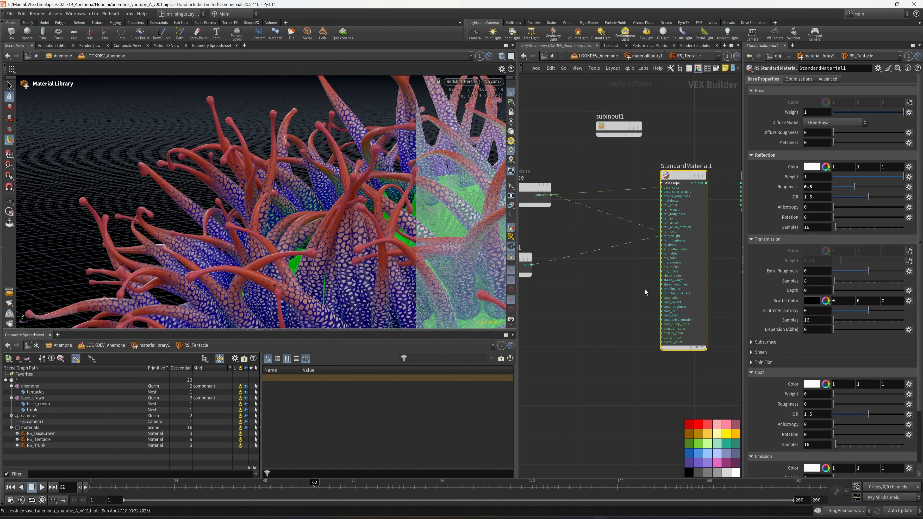
{"action": "middle_click_drag", "start_coordinate": [627, 302], "coordinate": [642, 303]}
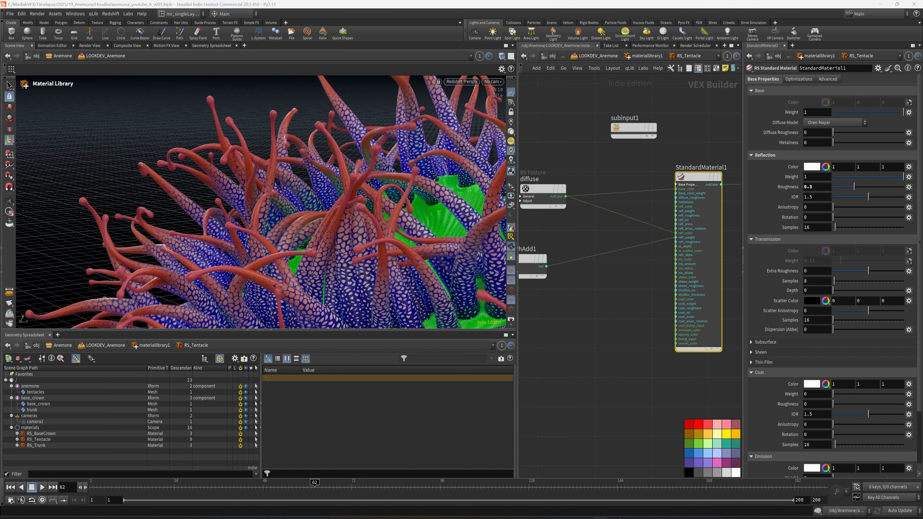
{"action": "left_click", "coordinate": [808, 176]}
{"action": "key", "text": "Tab"}
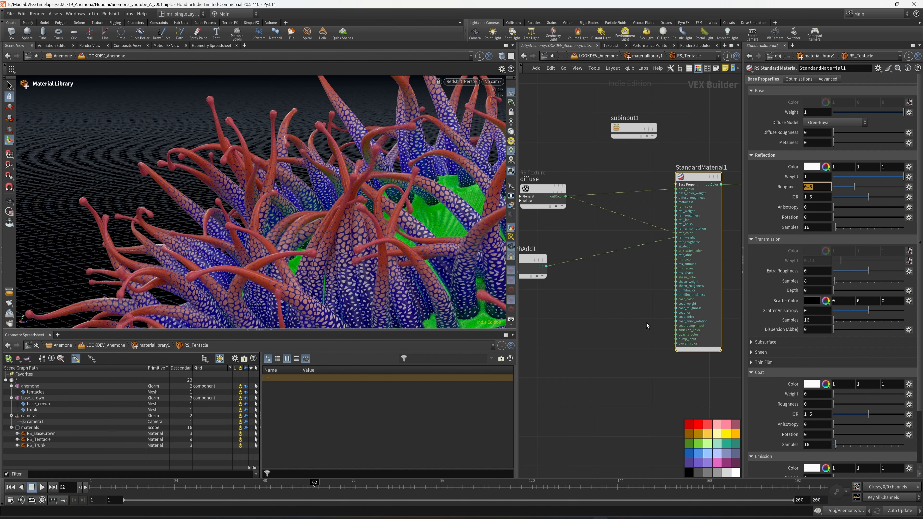
{"action": "scroll", "coordinate": [647, 325], "scroll_direction": "down", "scroll_amount": 5}
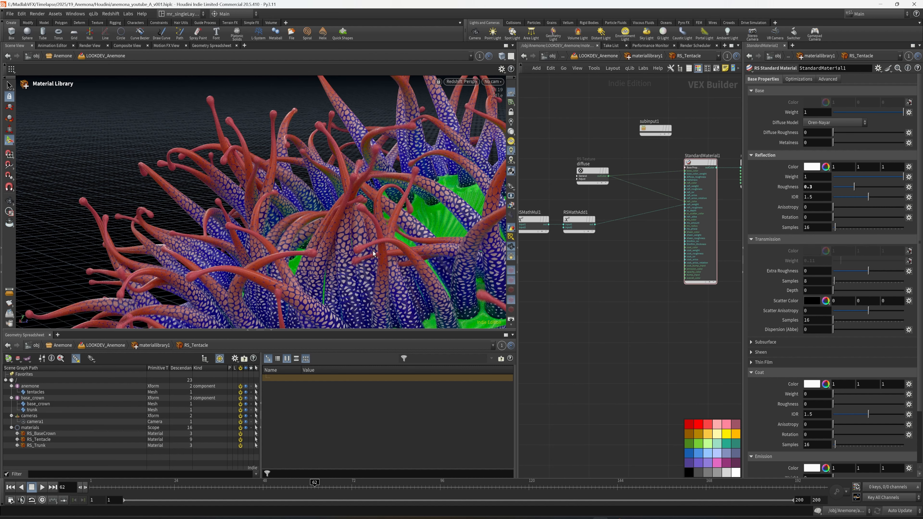
Step: Set input2 of the add node in the transmission chain to 0.4
{"action": "middle_click_drag", "start_coordinate": [664, 338], "coordinate": [603, 245]}
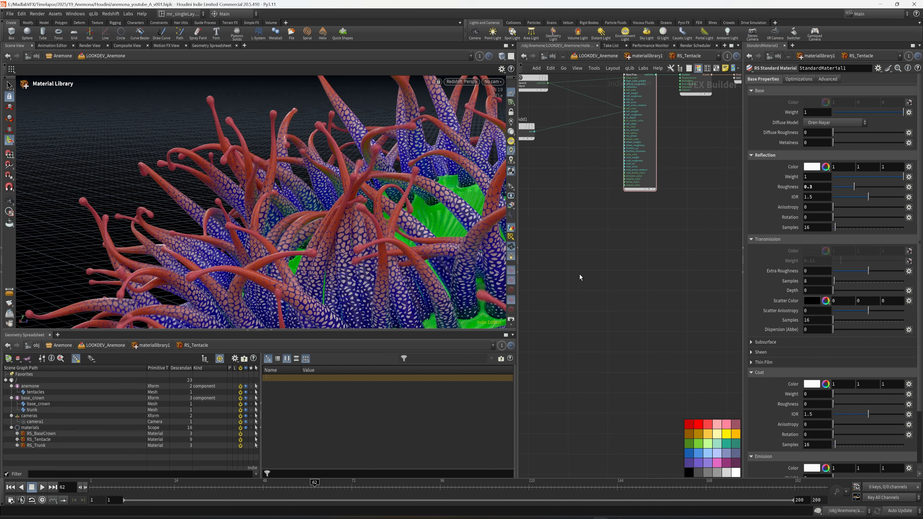
{"action": "middle_click_drag", "start_coordinate": [559, 188], "coordinate": [676, 233]}
{"action": "scroll", "coordinate": [675, 233], "scroll_direction": "up", "scroll_amount": 3}
{"action": "middle_click_drag", "start_coordinate": [660, 189], "coordinate": [696, 253]}
{"action": "left_click", "coordinate": [637, 190]}
{"action": "double_click", "coordinate": [824, 91]}
{"action": "type", "text": ".1"}
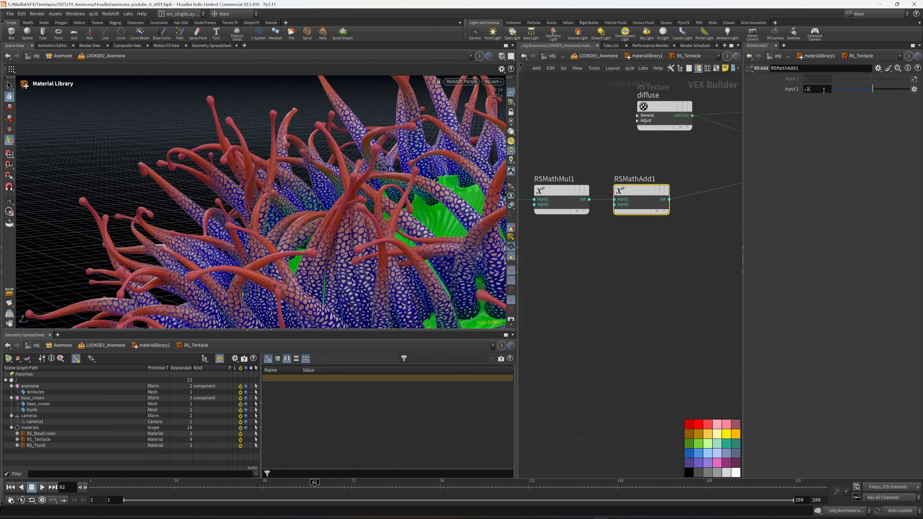
{"action": "key", "text": "Return"}
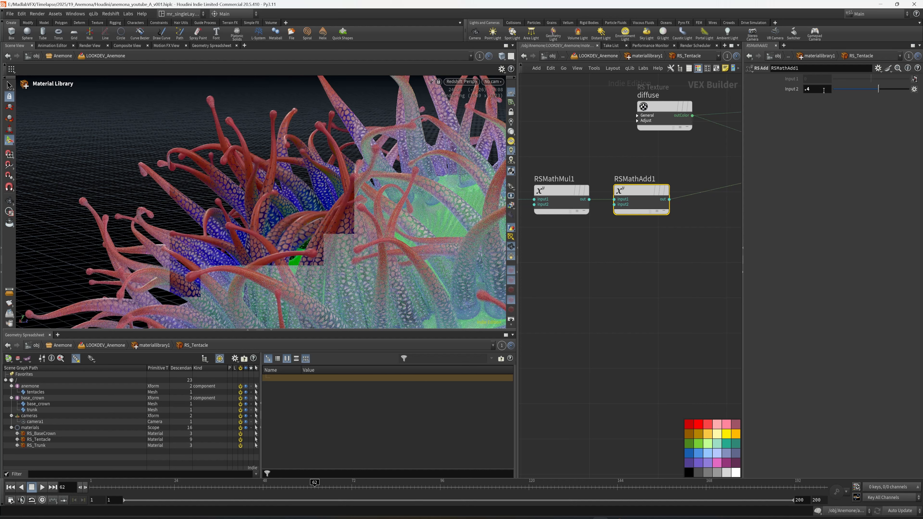
Step: Inspect RSMathSub1 in the transmission chain and look through camera1 in the Redshift viewport
{"action": "scroll", "coordinate": [610, 279], "scroll_direction": "down", "scroll_amount": 2}
{"action": "middle_click_drag", "start_coordinate": [610, 278], "coordinate": [705, 280]}
{"action": "middle_click_drag", "start_coordinate": [641, 265], "coordinate": [685, 271]}
{"action": "left_click", "coordinate": [664, 224]}
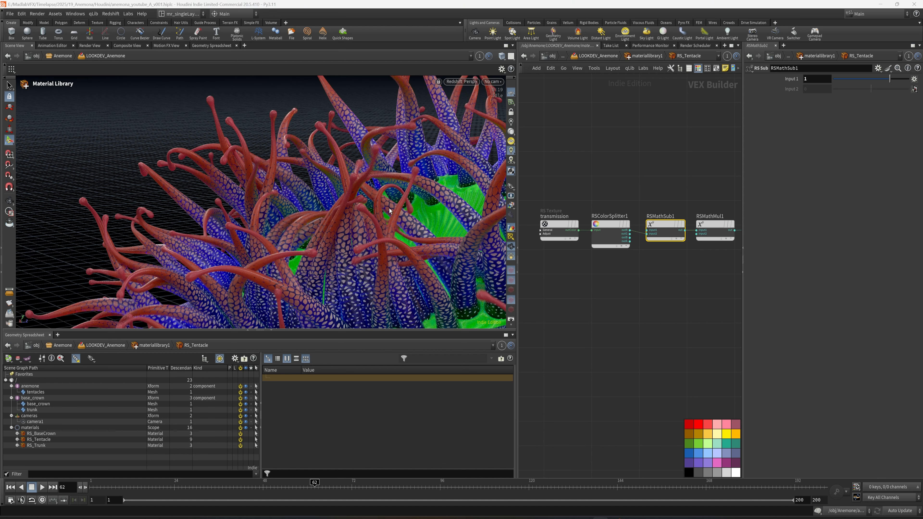
{"action": "middle_click_drag", "start_coordinate": [582, 314], "coordinate": [616, 323]}
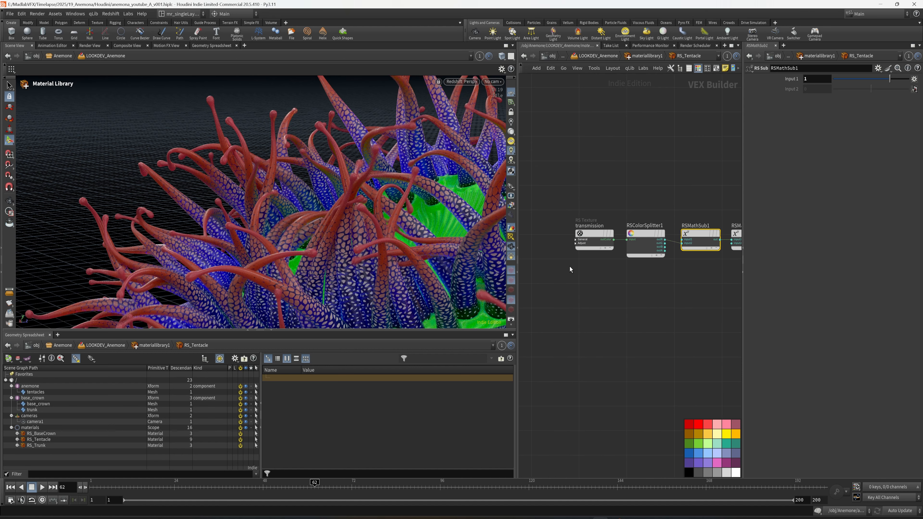
{"action": "left_click", "coordinate": [493, 82]}
{"action": "left_click", "coordinate": [514, 101]}
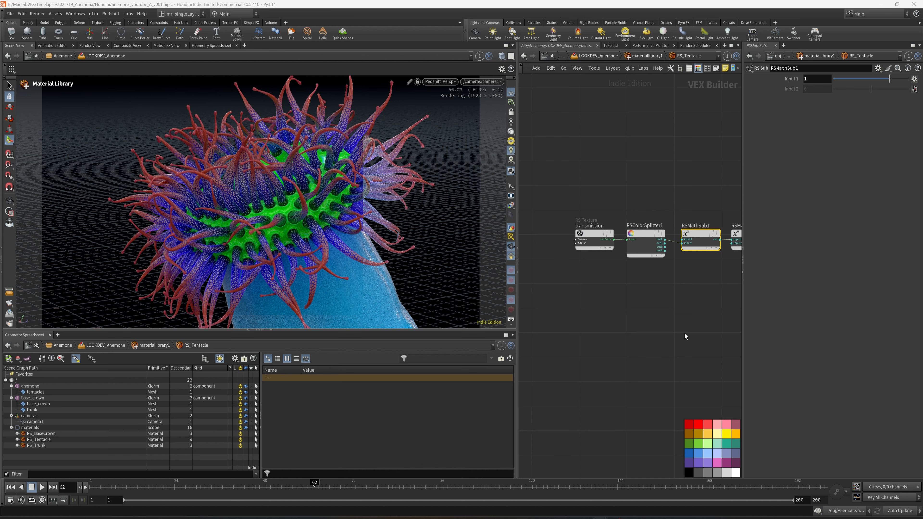
Step: Save the scene and switch the viewport from Redshift back to Houdini's own renderer
{"action": "middle_click_drag", "start_coordinate": [685, 334], "coordinate": [813, 330]}
{"action": "middle_click_drag", "start_coordinate": [626, 291], "coordinate": [482, 304]}
{"action": "middle_click_drag", "start_coordinate": [586, 304], "coordinate": [569, 320]}
{"action": "scroll", "coordinate": [593, 286], "scroll_direction": "up", "scroll_amount": 1}
{"action": "key", "text": "ctrl+s"}
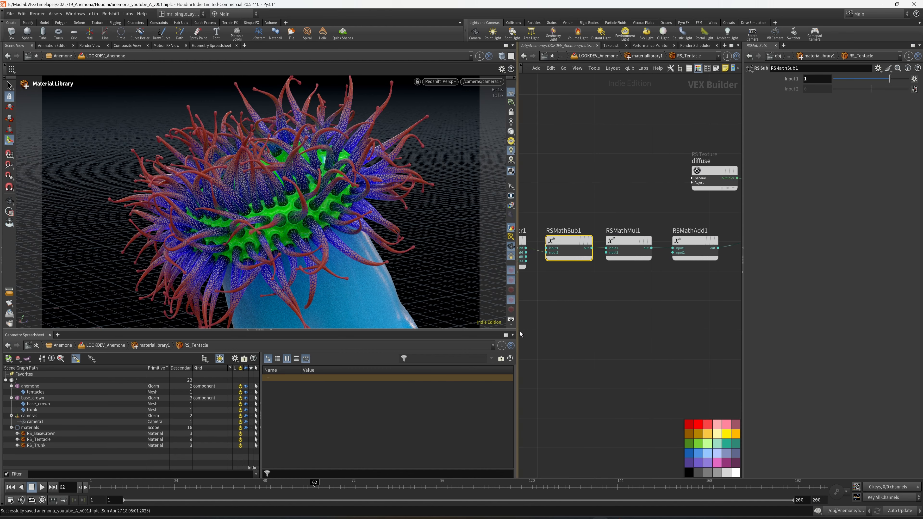
{"action": "left_click", "coordinate": [449, 85]}
{"action": "left_click", "coordinate": [452, 112]}
Step: Open the RS_Trunk material's network and narrow the viewport to give the network and parameters more room
{"action": "scroll", "coordinate": [639, 335], "scroll_direction": "down", "scroll_amount": 3}
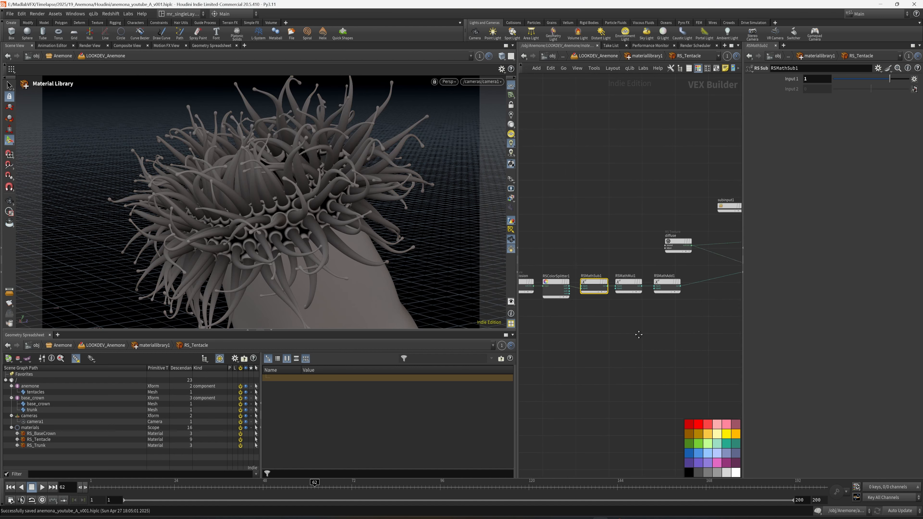
{"action": "key", "text": "u"}
{"action": "left_click", "coordinate": [617, 253]}
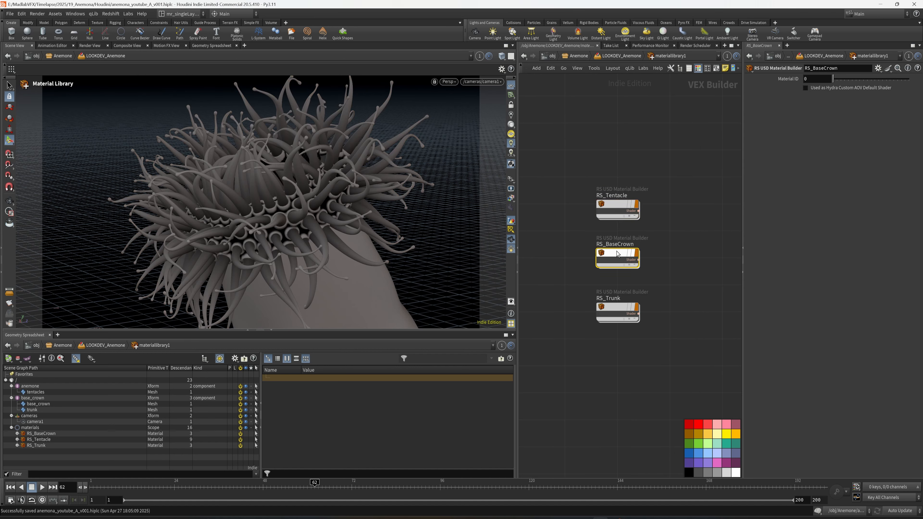
{"action": "left_click", "coordinate": [616, 309]}
{"action": "double_click", "coordinate": [614, 309]}
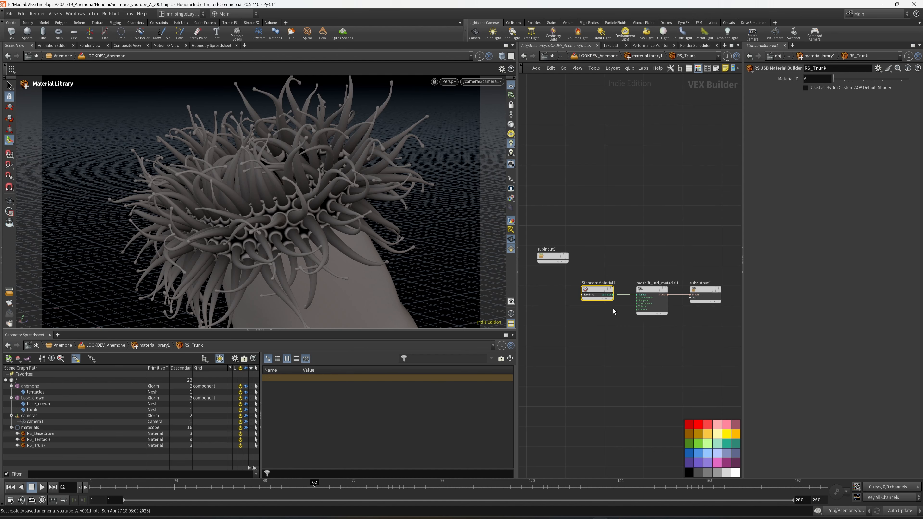
{"action": "left_click_drag", "start_coordinate": [520, 338], "coordinate": [389, 277]}
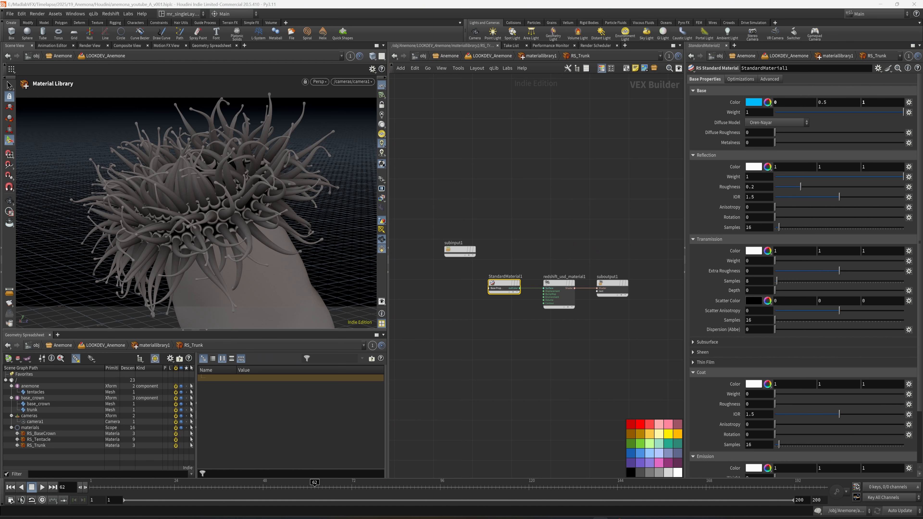
Step: Add an RS Maxon Noise node before StandardMaterial1 in the RS_Trunk network
{"action": "scroll", "coordinate": [418, 356], "scroll_direction": "up", "scroll_amount": 3}
{"action": "key", "text": "Tab"}
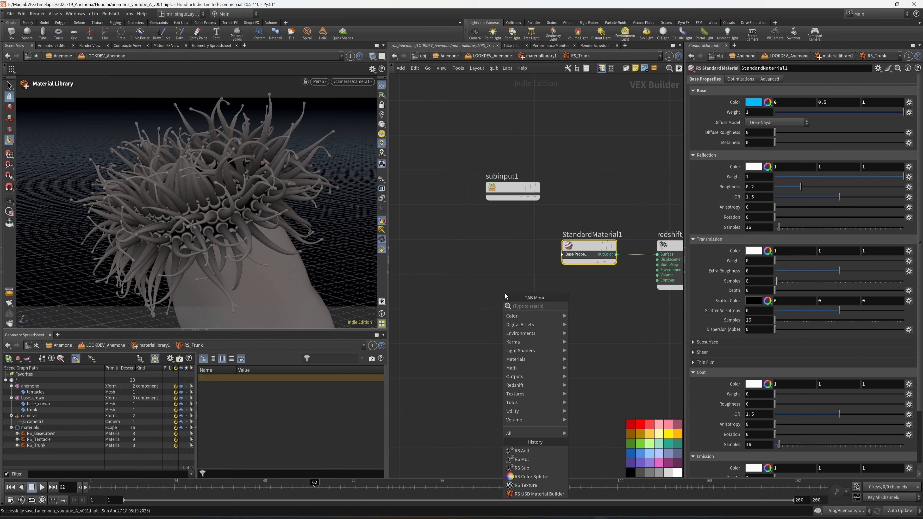
{"action": "type", "text": "a"}
{"action": "key", "text": "Escape"}
{"action": "key", "text": "Tab"}
{"action": "type", "text": "m"}
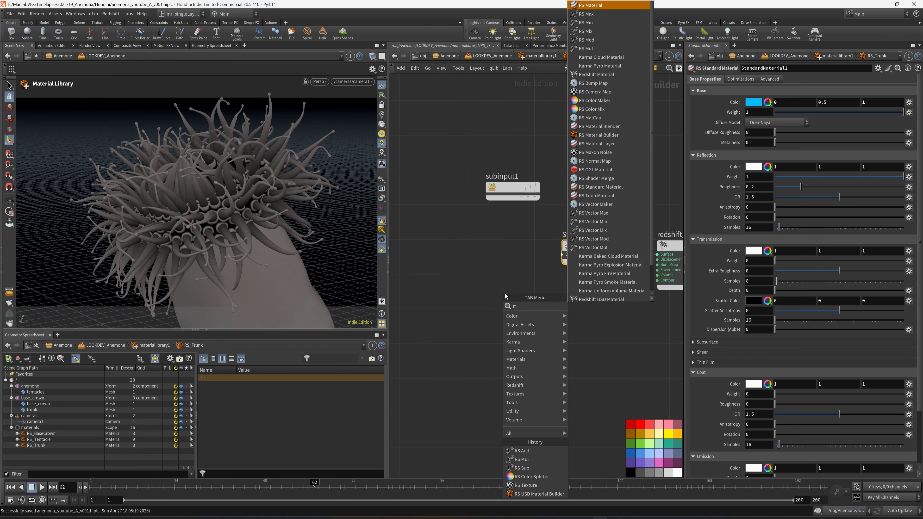
{"action": "key", "text": "BackSpace"}
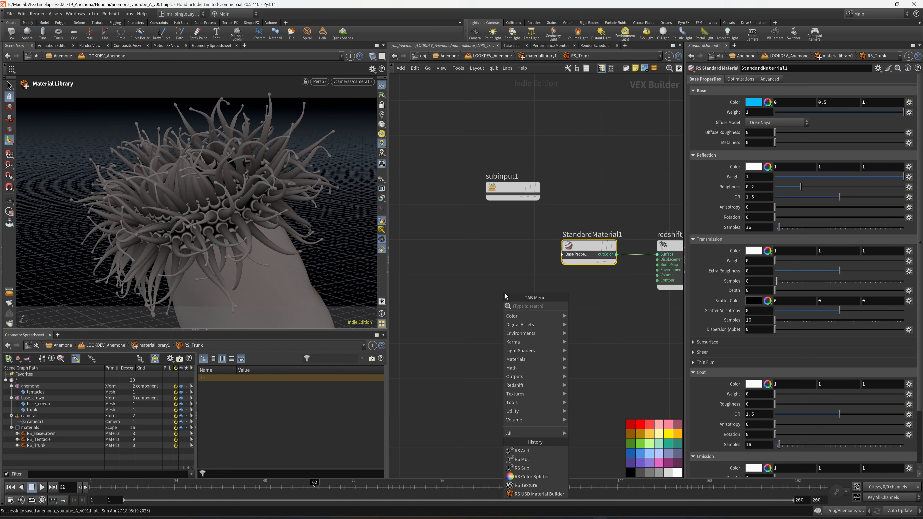
{"action": "type", "text": "noise"}
{"action": "left_click", "coordinate": [596, 315]}
{"action": "left_click", "coordinate": [472, 273]}
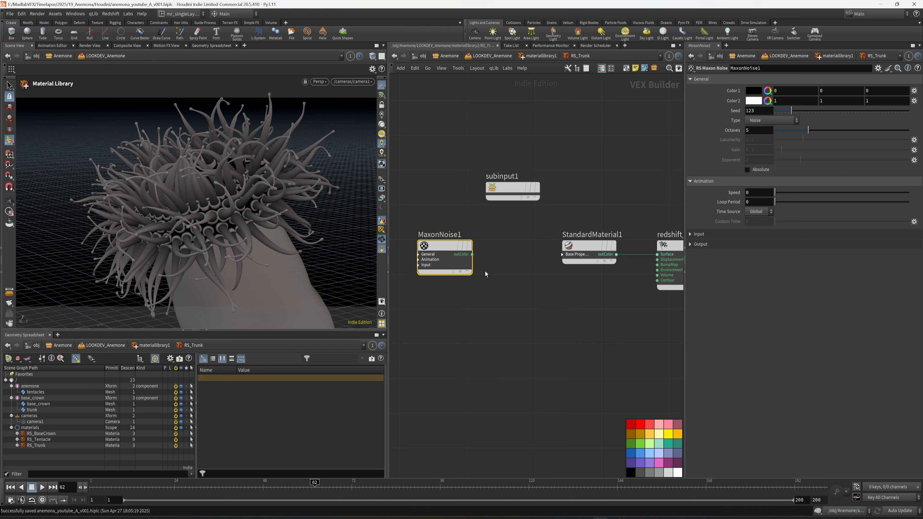
Step: Set the Maxon noise type to Displaced turbulence with 1 octave
{"action": "middle_click_drag", "start_coordinate": [502, 282], "coordinate": [541, 285]}
{"action": "scroll", "coordinate": [542, 284], "scroll_direction": "up", "scroll_amount": 2}
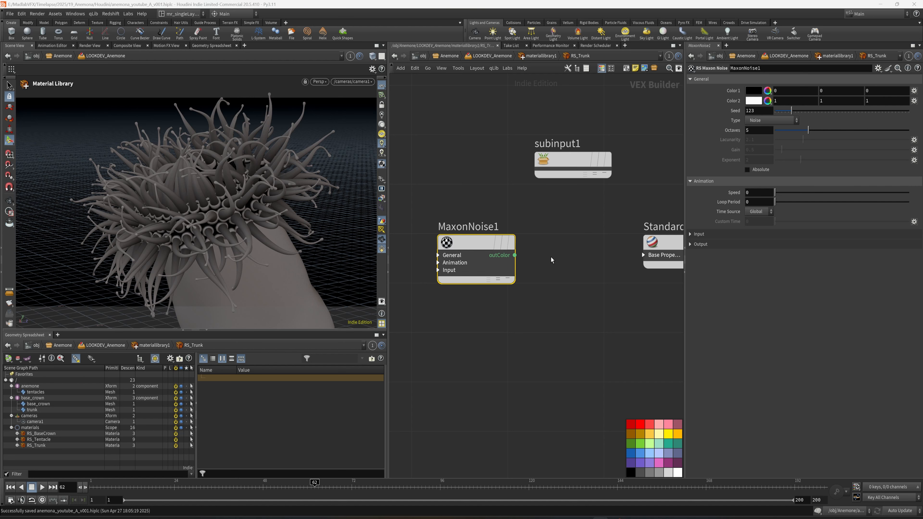
{"action": "middle_click_drag", "start_coordinate": [551, 257], "coordinate": [590, 253]}
{"action": "left_click_drag", "start_coordinate": [527, 249], "coordinate": [492, 248]}
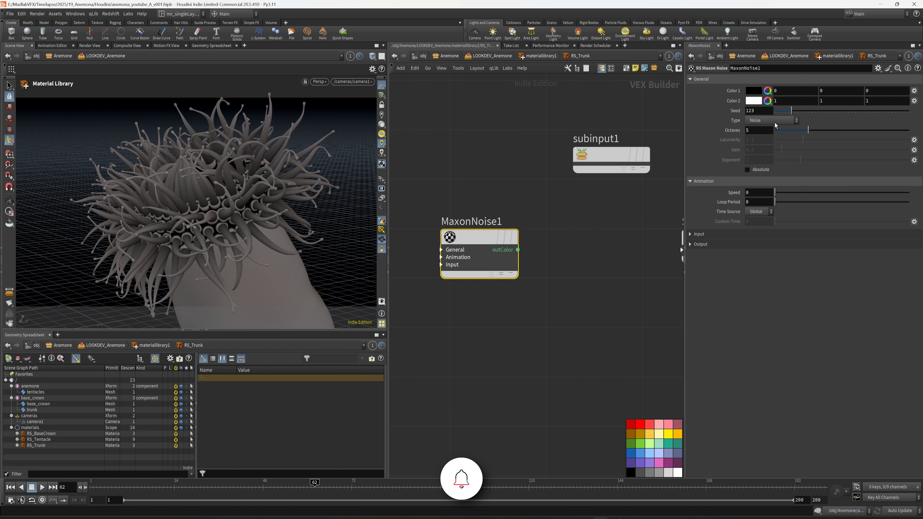
{"action": "left_click", "coordinate": [775, 122]}
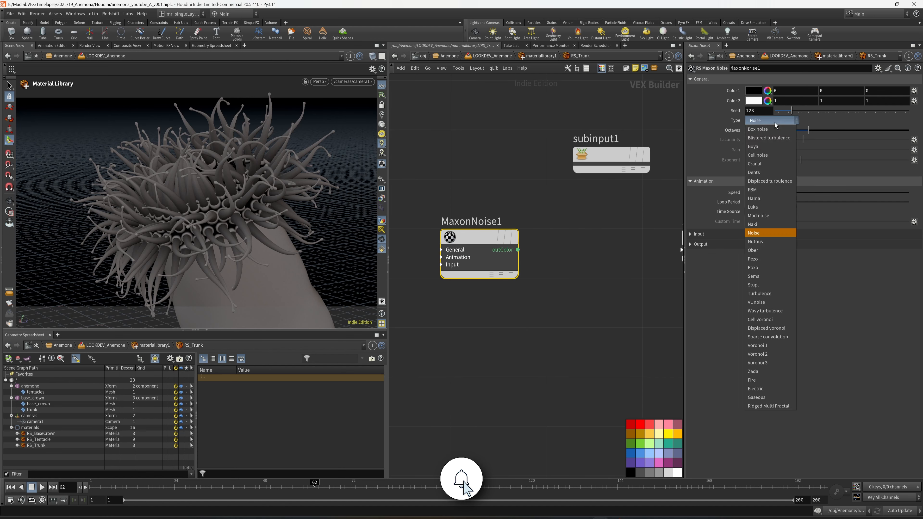
{"action": "left_click", "coordinate": [777, 182]}
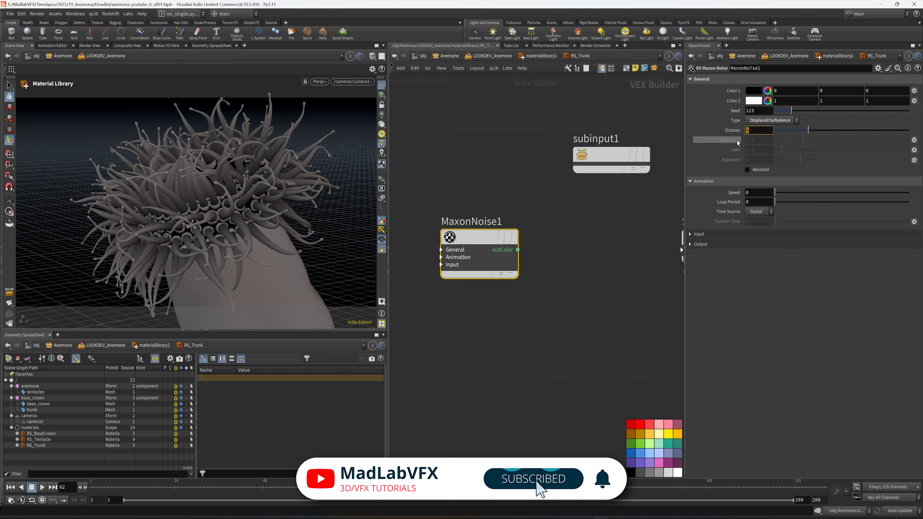
{"action": "type", "text": "1"}
{"action": "key", "text": "Return"}
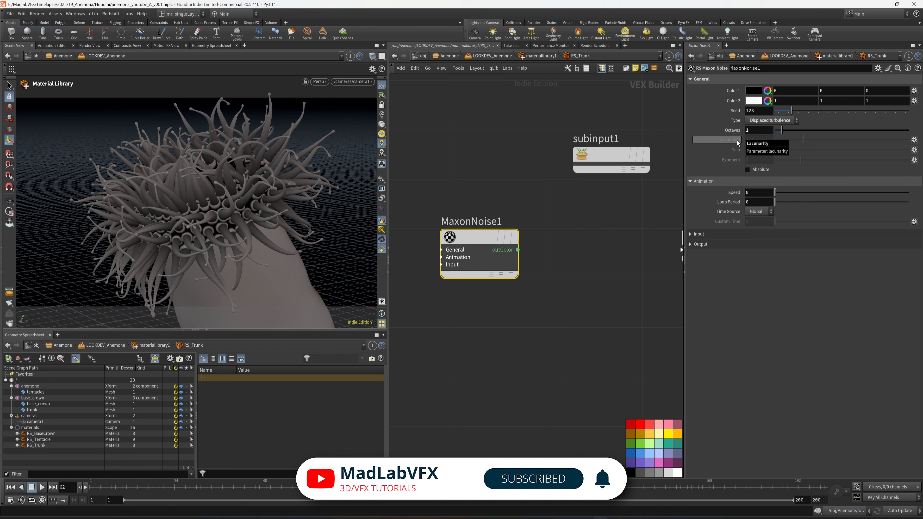
Step: Set the noise input source to UV/Vertex Attribute and its scale to 0.5, 30 and ch("coord_scale1")
{"action": "left_click", "coordinate": [709, 231]}
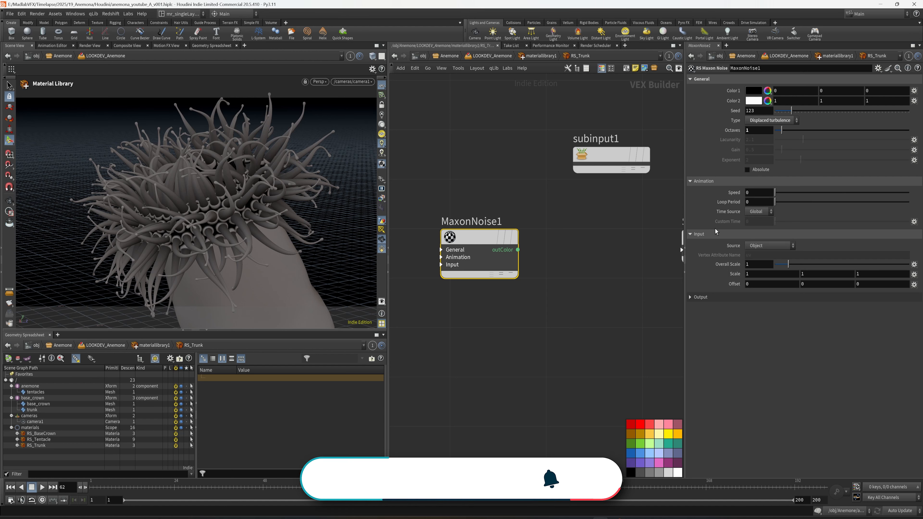
{"action": "left_click", "coordinate": [773, 247]}
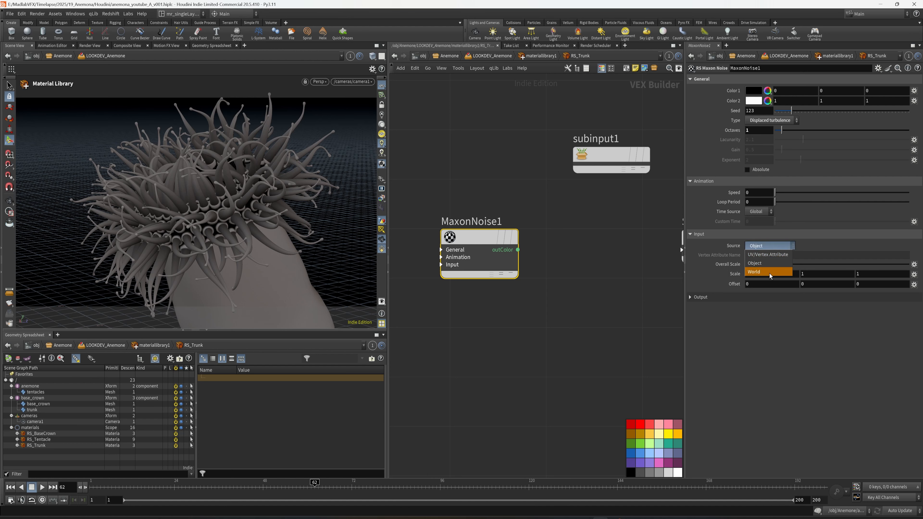
{"action": "left_click", "coordinate": [768, 254]}
{"action": "left_click_drag", "start_coordinate": [754, 276], "coordinate": [736, 284]}
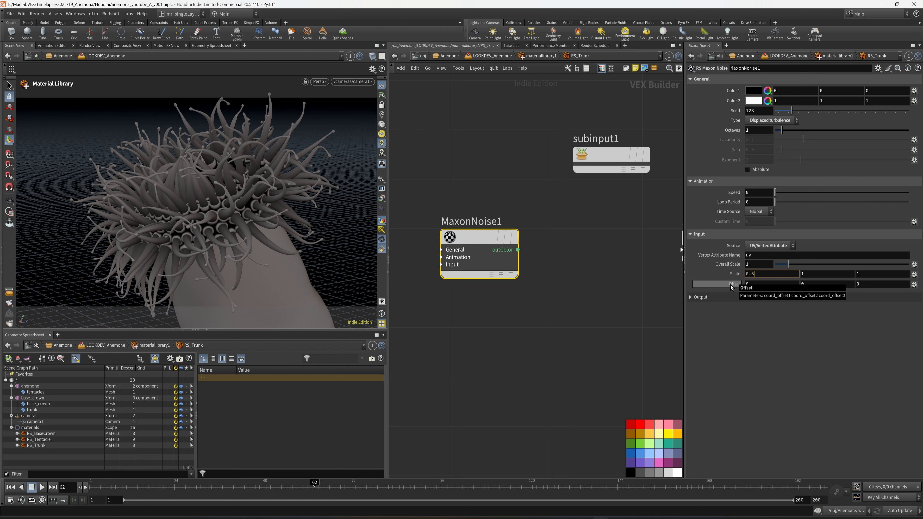
{"action": "key", "text": "Return"}
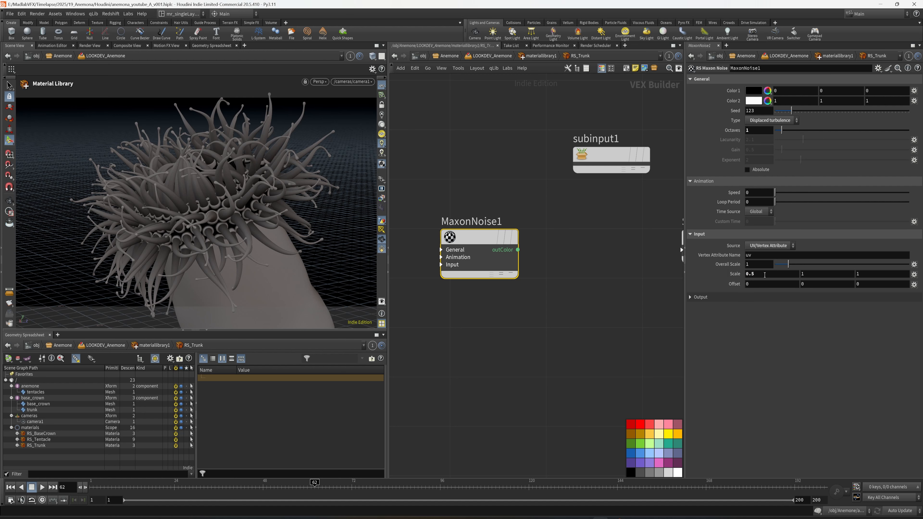
{"action": "left_click", "coordinate": [880, 289]}
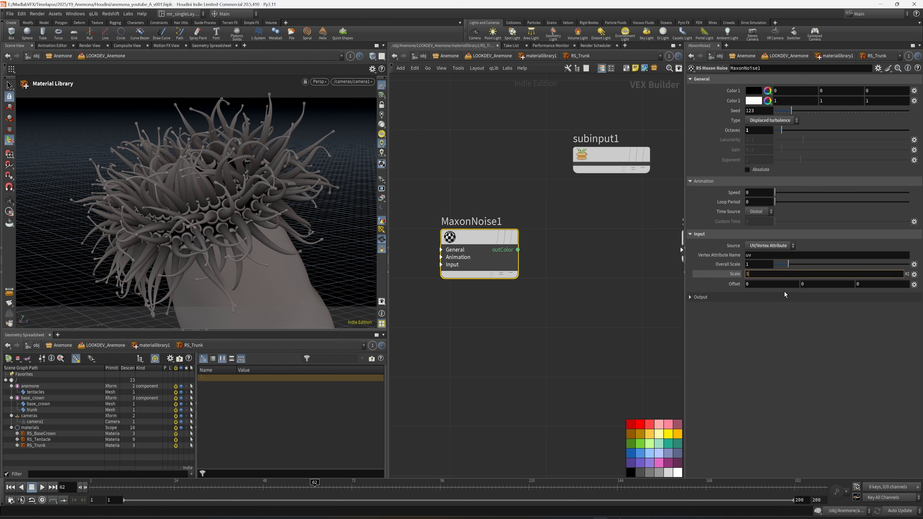
{"action": "key", "text": "Return"}
Step: Save the scene and add an RS Displacement node between the Maxon noise and StandardMaterial1
{"action": "scroll", "coordinate": [614, 273], "scroll_direction": "down", "scroll_amount": 3}
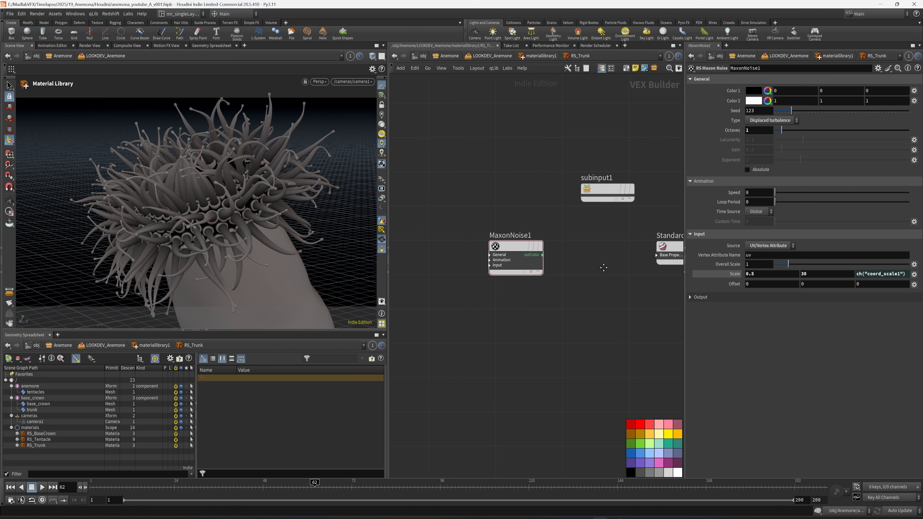
{"action": "middle_click_drag", "start_coordinate": [606, 279], "coordinate": [541, 284]}
{"action": "left_click", "coordinate": [541, 285]}
{"action": "key", "text": "ctrl+s"}
{"action": "key", "text": "Tab"}
{"action": "type", "text": "dus"}
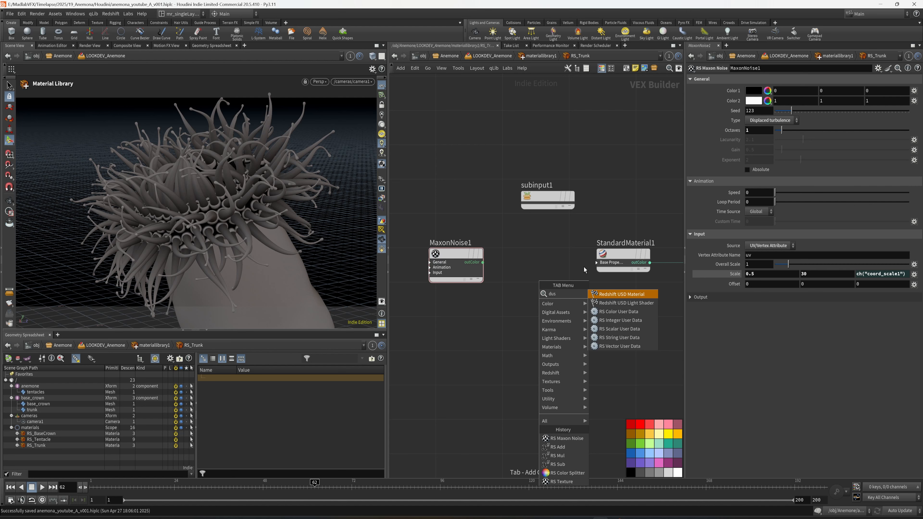
{"action": "key", "text": "Escape"}
{"action": "key", "text": "Tab"}
{"action": "type", "text": "dis"}
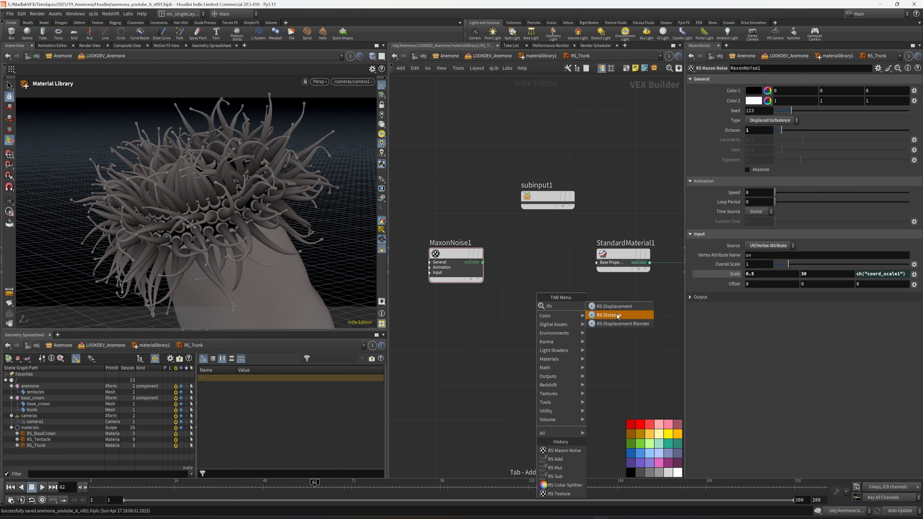
{"action": "left_click", "coordinate": [614, 306]}
{"action": "left_click", "coordinate": [540, 260]}
{"action": "scroll", "coordinate": [531, 281], "scroll_direction": "up", "scroll_amount": 3}
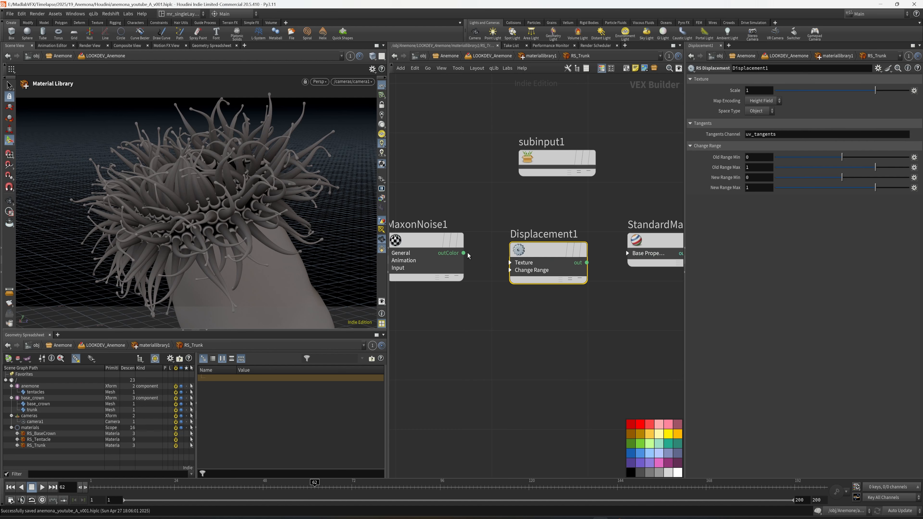
Step: Connect the noise's outColor to the displacement node's texMap, and its output to the Displacement input of redshift_usd_material1
{"action": "left_click", "coordinate": [511, 263]}
{"action": "middle_click_drag", "start_coordinate": [449, 294], "coordinate": [457, 299]}
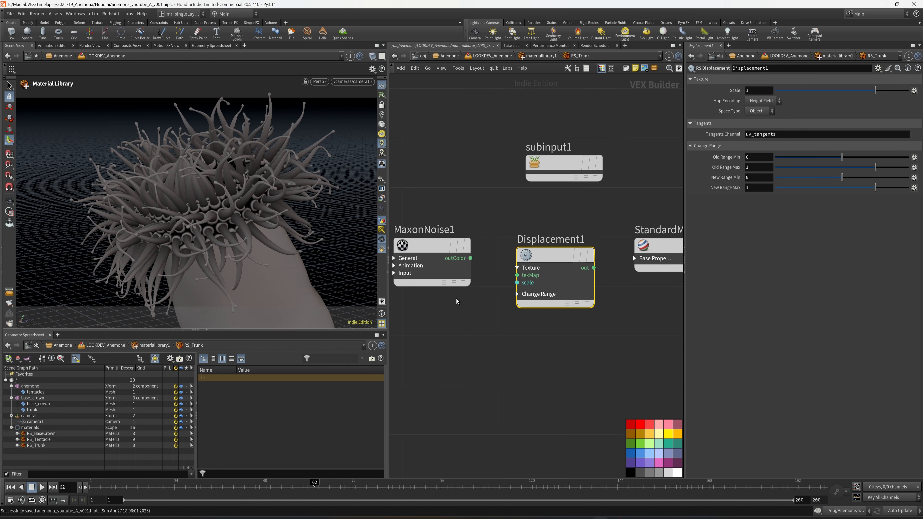
{"action": "left_click", "coordinate": [471, 258]}
{"action": "left_click", "coordinate": [517, 276]}
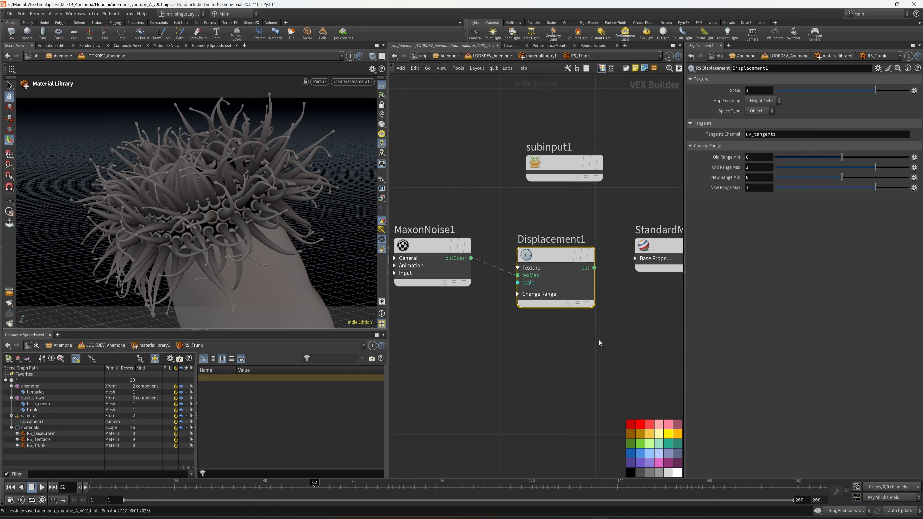
{"action": "scroll", "coordinate": [596, 320], "scroll_direction": "down", "scroll_amount": 5}
{"action": "left_click_drag", "start_coordinate": [498, 282], "coordinate": [522, 359]}
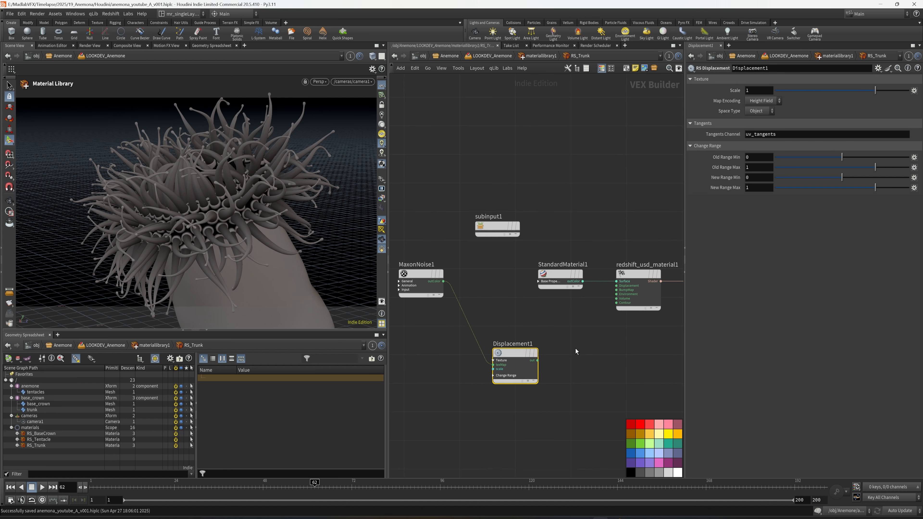
{"action": "scroll", "coordinate": [571, 350], "scroll_direction": "up", "scroll_amount": 4}
{"action": "left_click", "coordinate": [519, 361]}
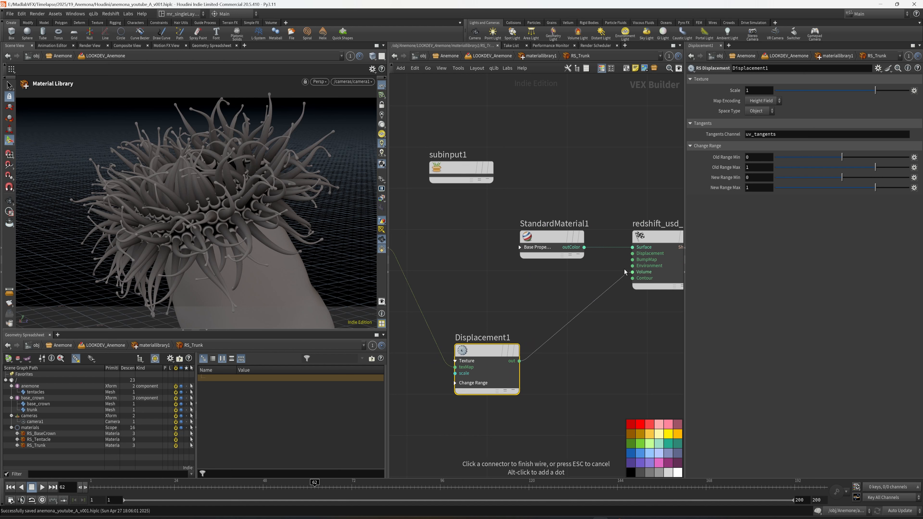
{"action": "left_click", "coordinate": [633, 254]}
Step: Arrange the noise and displacement nodes in a row above StandardMaterial1, with subinput1 moved clear above them
{"action": "scroll", "coordinate": [632, 253], "scroll_direction": "down", "scroll_amount": 3}
{"action": "left_click_drag", "start_coordinate": [545, 343], "coordinate": [603, 185]}
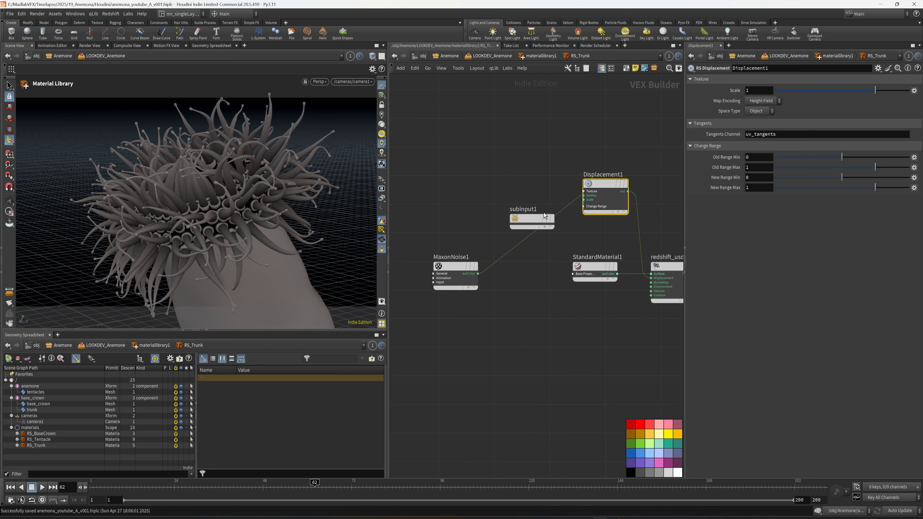
{"action": "left_click_drag", "start_coordinate": [545, 216], "coordinate": [540, 96]}
{"action": "left_click_drag", "start_coordinate": [458, 268], "coordinate": [519, 182]}
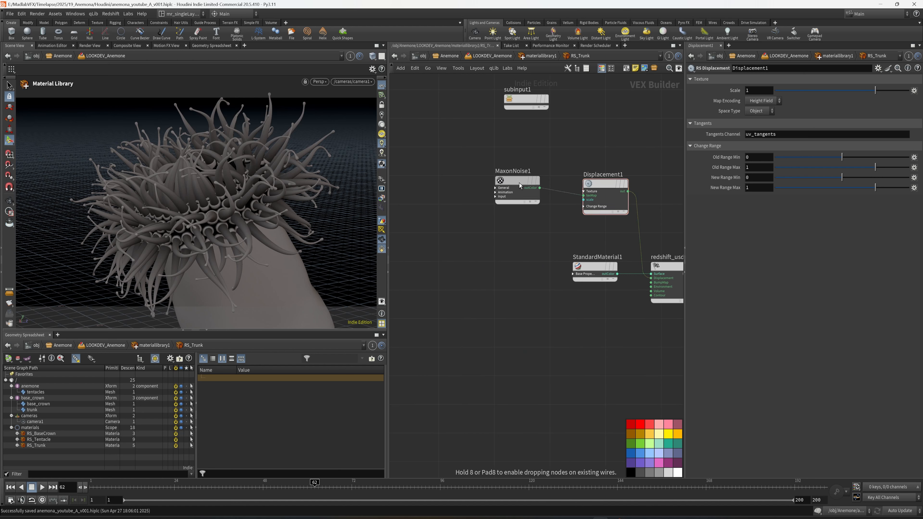
{"action": "left_click_drag", "start_coordinate": [599, 193], "coordinate": [599, 188]}
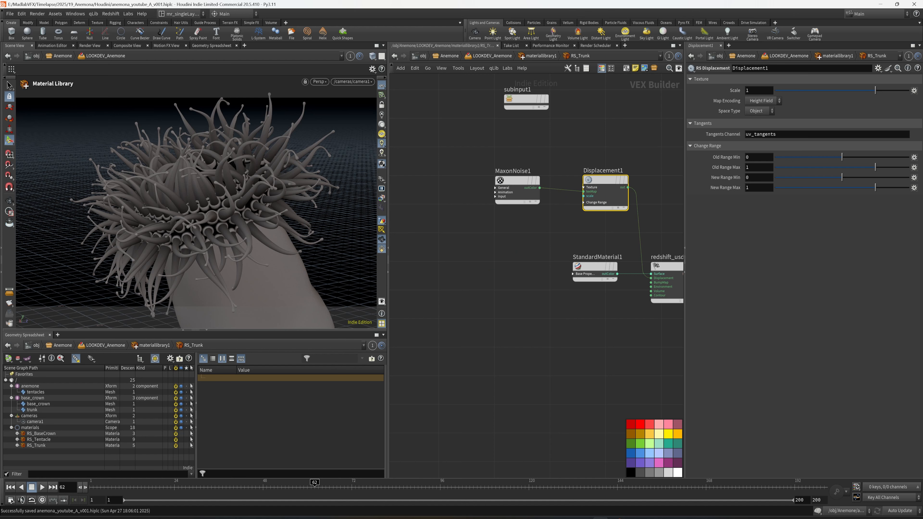
Step: Set the RS Displacement node's scale to 0.02
{"action": "middle_click_drag", "start_coordinate": [670, 135], "coordinate": [629, 154]}
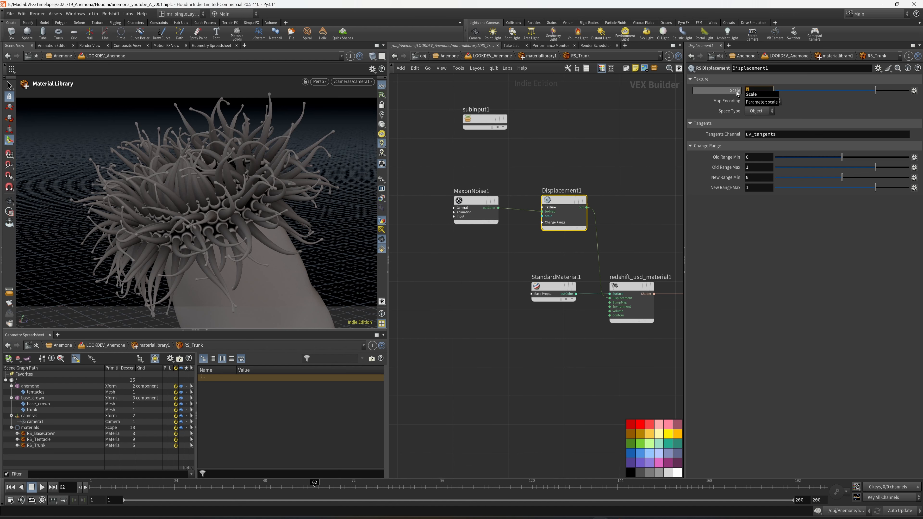
{"action": "type", "text": "2"}
{"action": "key", "text": "Return"}
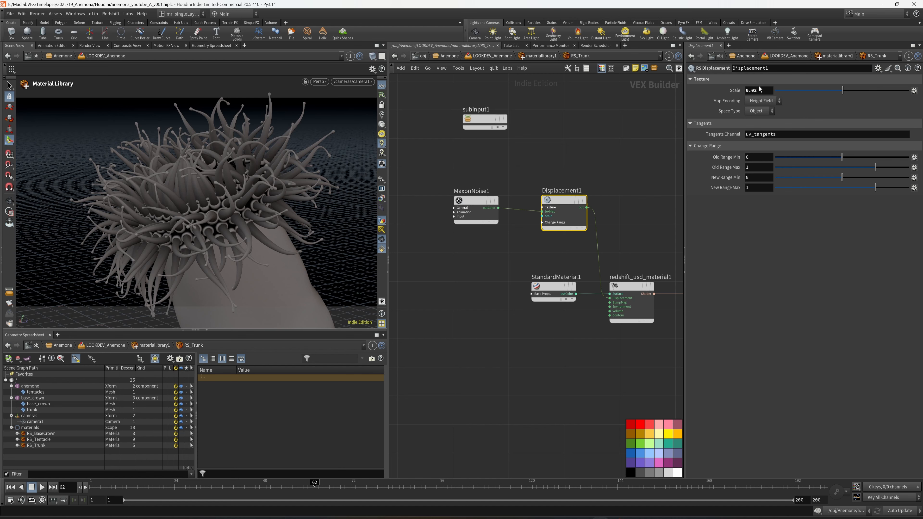
Step: Save the scene and show the parameters of StandardMaterial1
{"action": "left_click", "coordinate": [547, 260]}
{"action": "middle_click_drag", "start_coordinate": [536, 266], "coordinate": [541, 264]}
{"action": "key", "text": "ctrl+s"}
{"action": "middle_click_drag", "start_coordinate": [589, 336], "coordinate": [494, 315]}
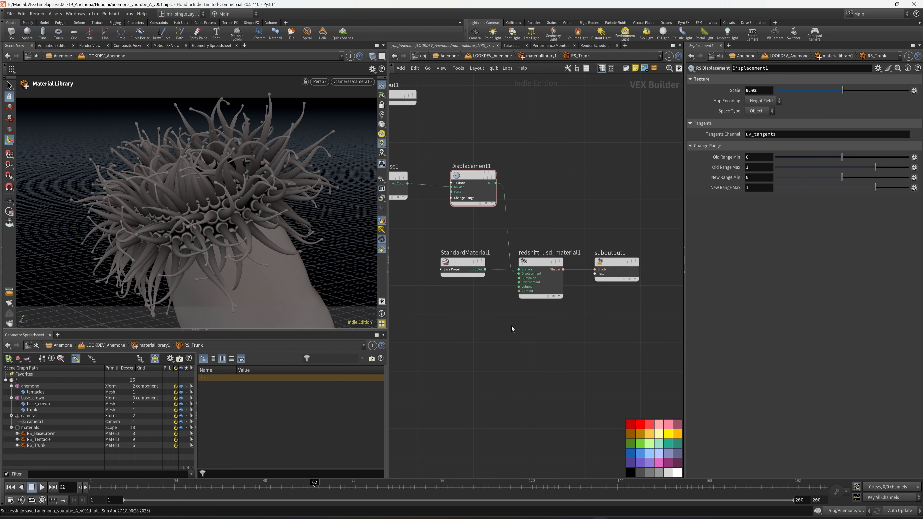
{"action": "left_click", "coordinate": [320, 83]}
{"action": "left_click", "coordinate": [559, 334]}
{"action": "left_click_drag", "start_coordinate": [558, 333], "coordinate": [436, 262]}
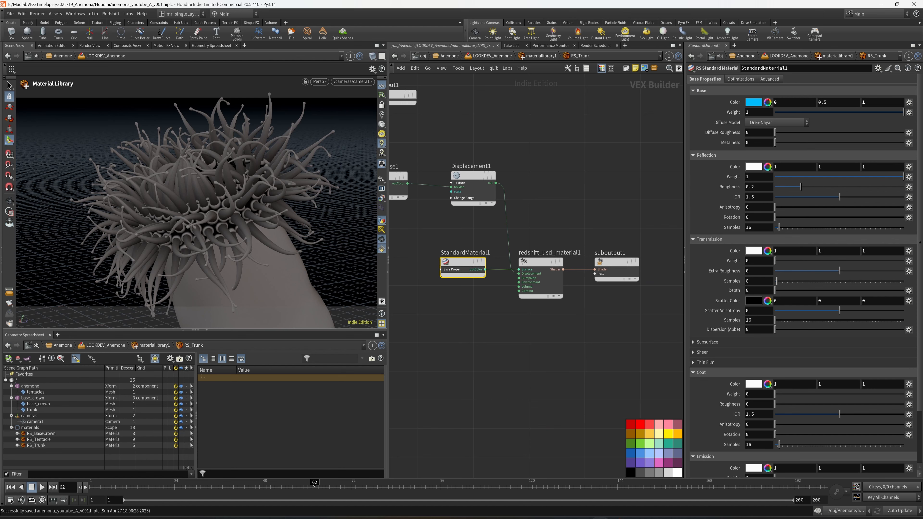
Step: Add a second RS Maxon Noise node beside StandardMaterial1, expand the material's base property inputs and save
{"action": "middle_click_drag", "start_coordinate": [437, 327], "coordinate": [548, 323]}
{"action": "key", "text": "Tab"}
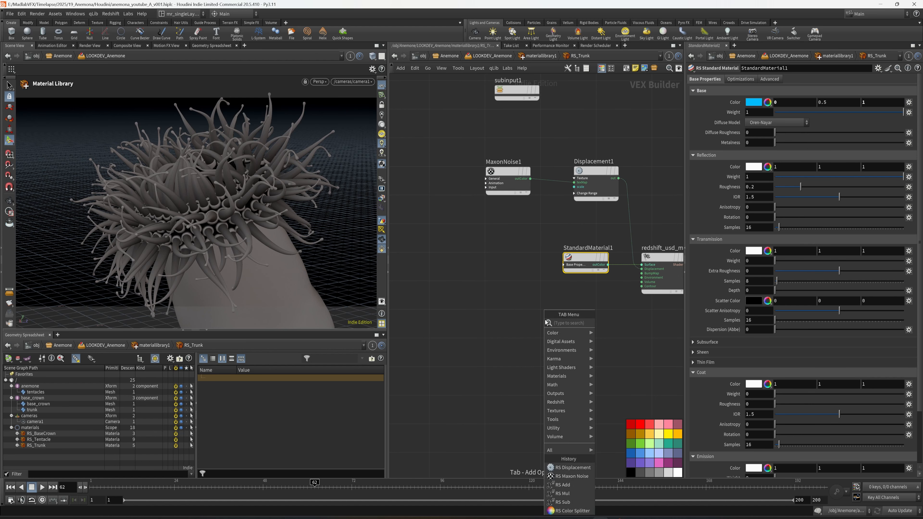
{"action": "type", "text": "max"}
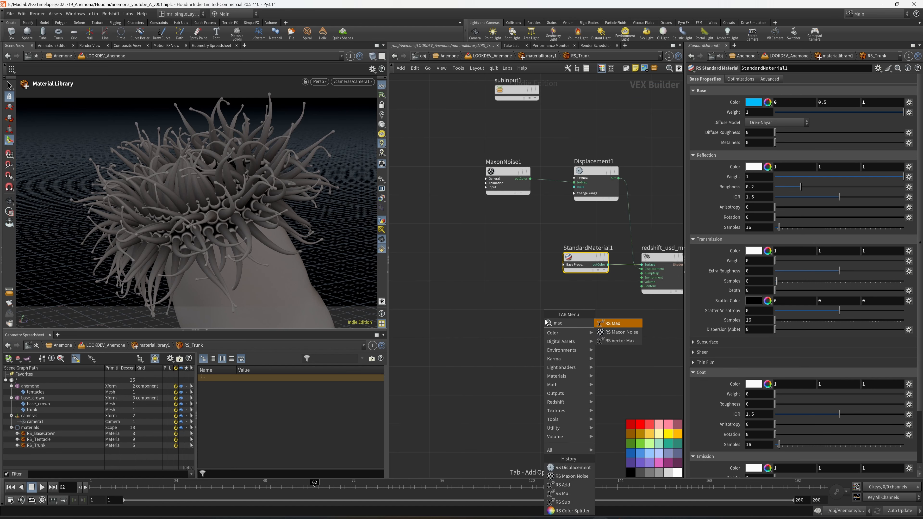
{"action": "key", "text": "BackSpace"}
{"action": "key", "text": "BackSpace"}
{"action": "key", "text": "BackSpace"}
{"action": "type", "text": "noi"}
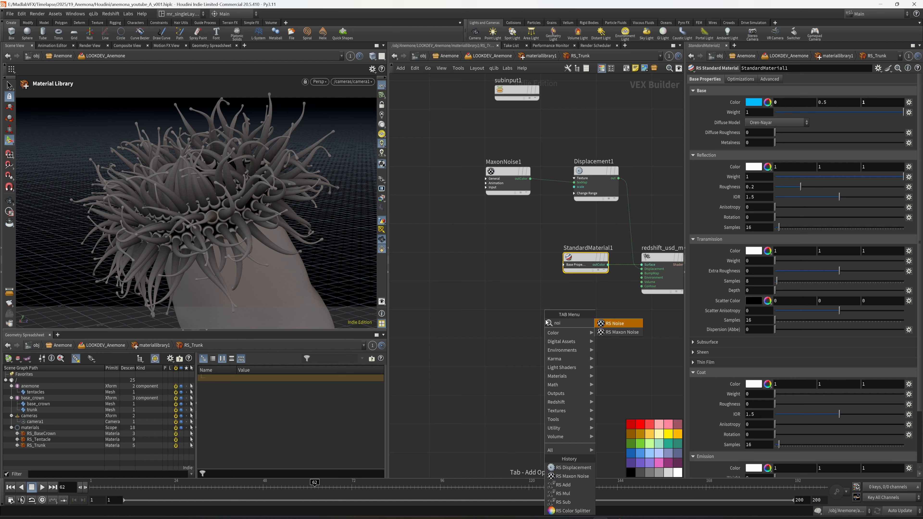
{"action": "left_click", "coordinate": [630, 332]}
{"action": "left_click", "coordinate": [461, 269]}
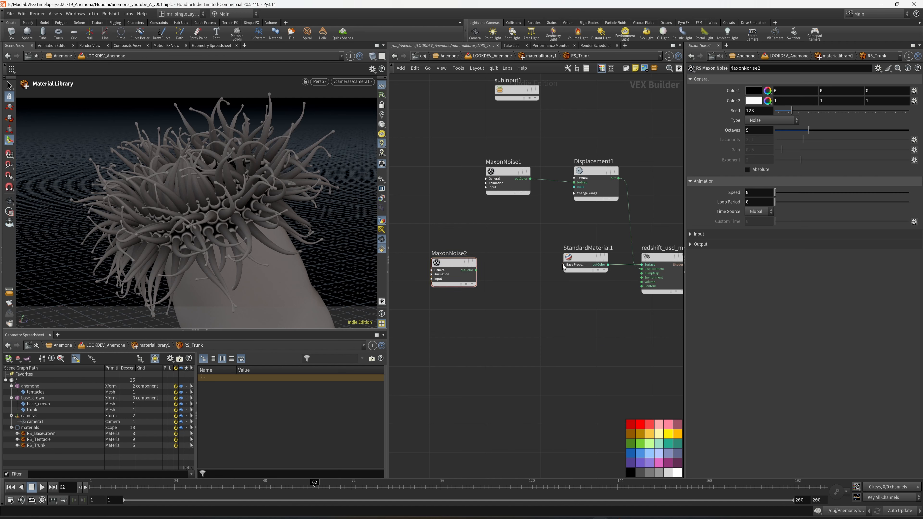
{"action": "left_click", "coordinate": [563, 265]}
{"action": "key", "text": "ctrl+s"}
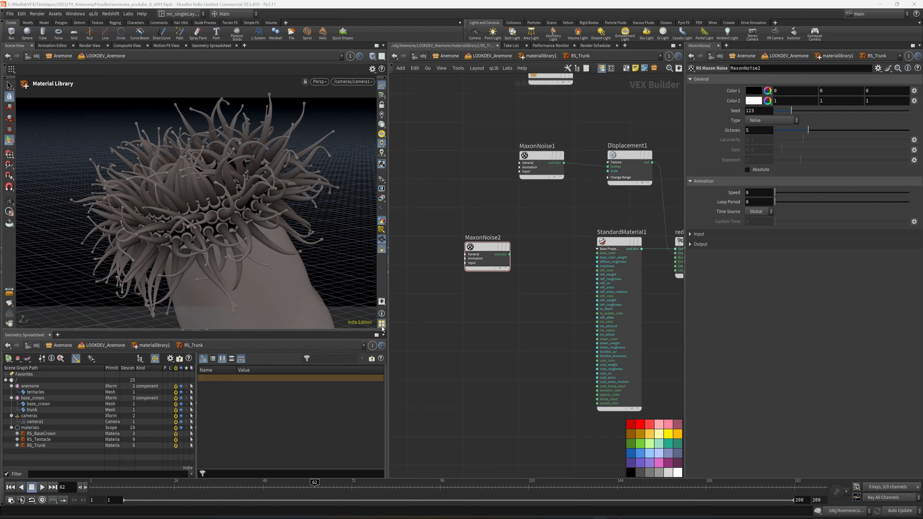
Step: Set MaxonNoise2 to Displaced turbulence with UV/Vertex Attribute as source and an overall scale of 10, and save the scene
{"action": "left_click", "coordinate": [772, 120]}
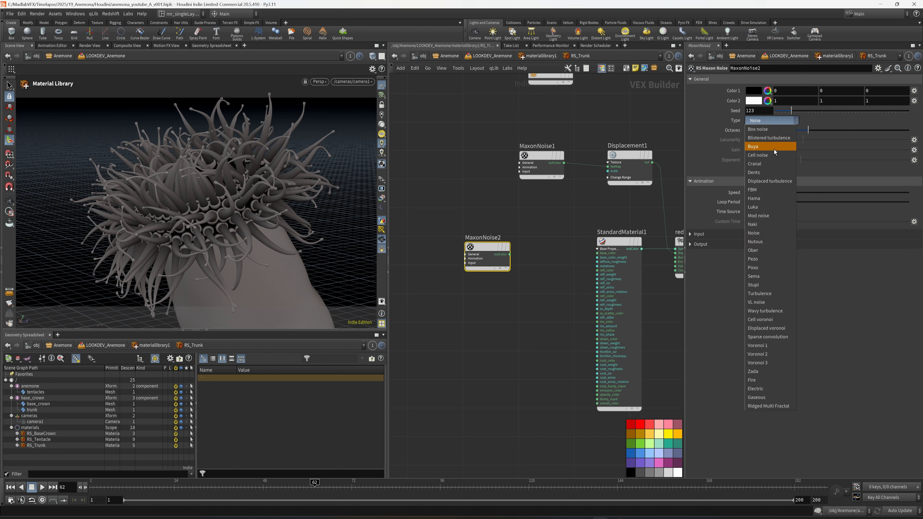
{"action": "left_click", "coordinate": [779, 182]}
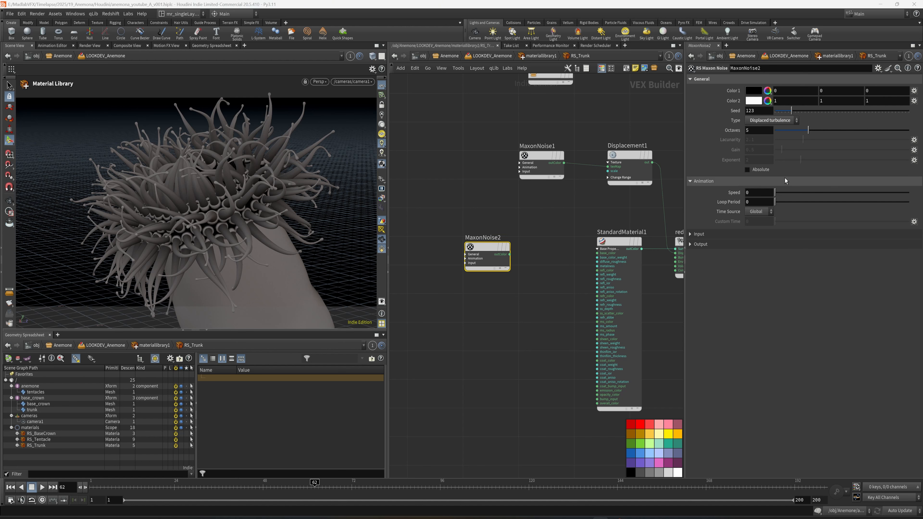
{"action": "left_click", "coordinate": [696, 234]}
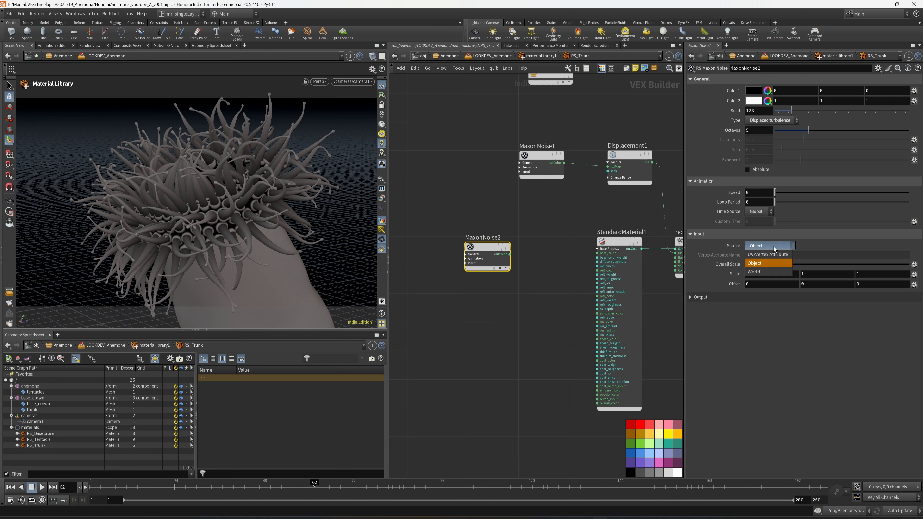
{"action": "left_click", "coordinate": [773, 246]}
{"action": "left_click", "coordinate": [770, 255]}
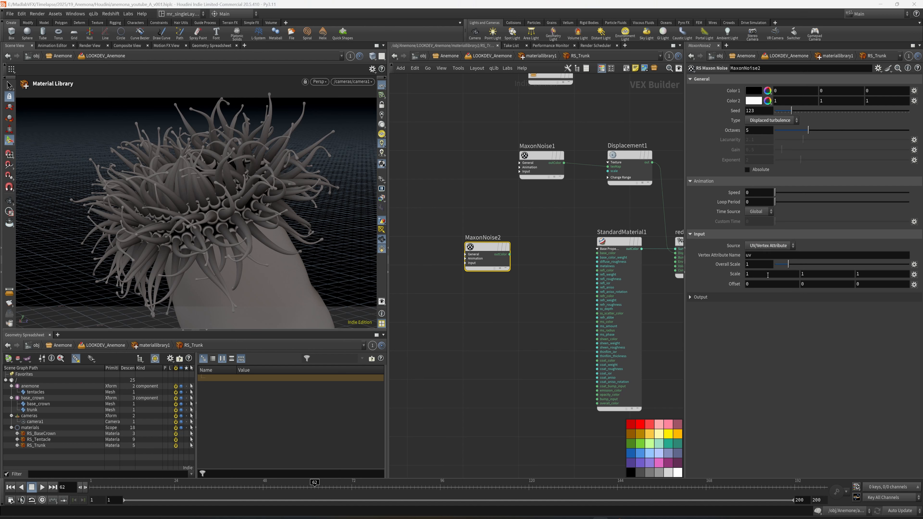
{"action": "left_click", "coordinate": [756, 268]}
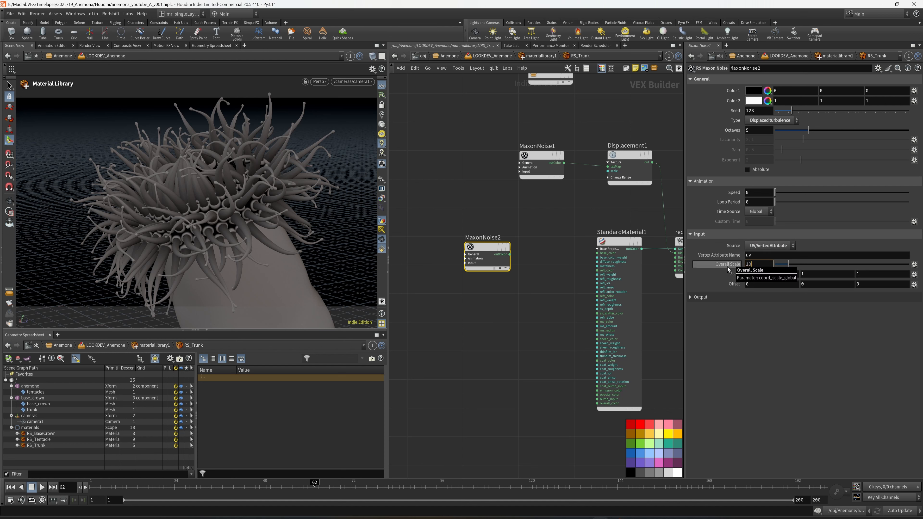
{"action": "type", "text": "10"}
{"action": "key", "text": "Return"}
{"action": "middle_click_drag", "start_coordinate": [538, 319], "coordinate": [550, 321]}
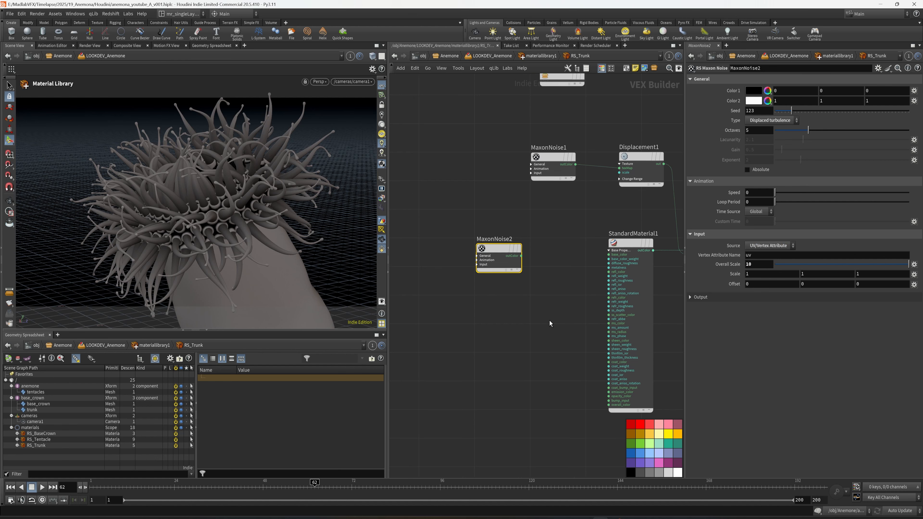
{"action": "key", "text": "ctrl+s"}
Step: Move MaxonNoise2 further from StandardMaterial1 and connect its outColor to the material's base_color input
{"action": "left_click_drag", "start_coordinate": [504, 251], "coordinate": [450, 252]}
{"action": "middle_click_drag", "start_coordinate": [474, 269], "coordinate": [492, 284]}
{"action": "left_click", "coordinate": [467, 262]}
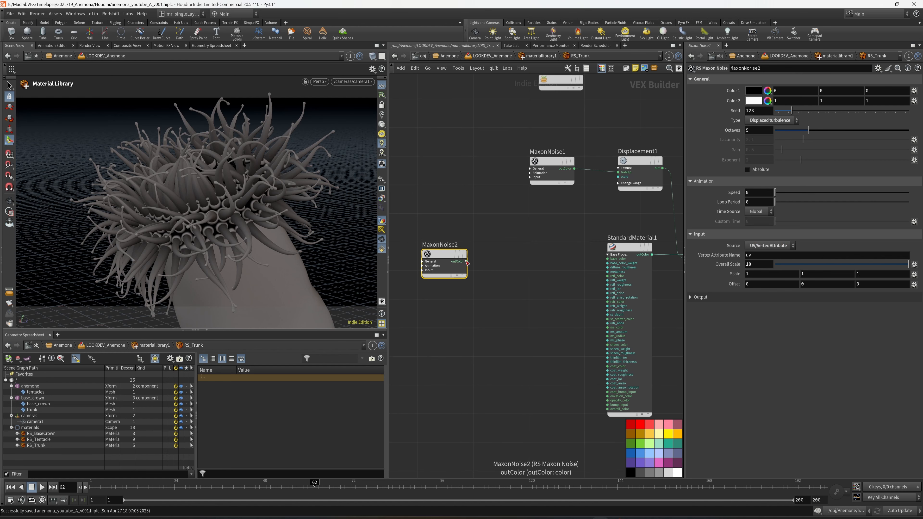
{"action": "scroll", "coordinate": [574, 269], "scroll_direction": "up", "scroll_amount": 3}
{"action": "left_click", "coordinate": [618, 256]}
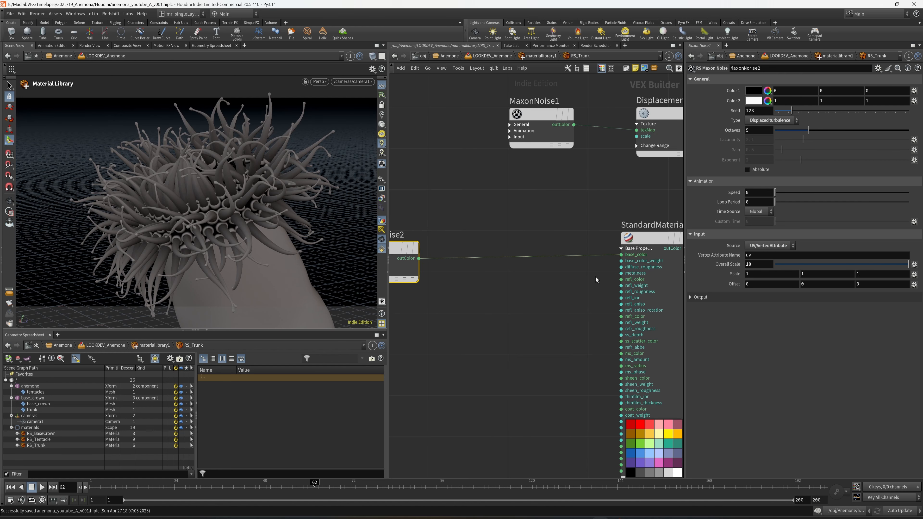
Step: Cut the wire between Displacement1's output and redshift_usd_material1 and reposition MaxonNoise2 closer to StandardMaterial1
{"action": "scroll", "coordinate": [615, 222], "scroll_direction": "down", "scroll_amount": 3}
{"action": "key", "text": "y"}
{"action": "left_click_drag", "start_coordinate": [596, 208], "coordinate": [567, 214]}
{"action": "middle_click_drag", "start_coordinate": [507, 225], "coordinate": [561, 220]}
{"action": "left_click_drag", "start_coordinate": [406, 265], "coordinate": [464, 257]}
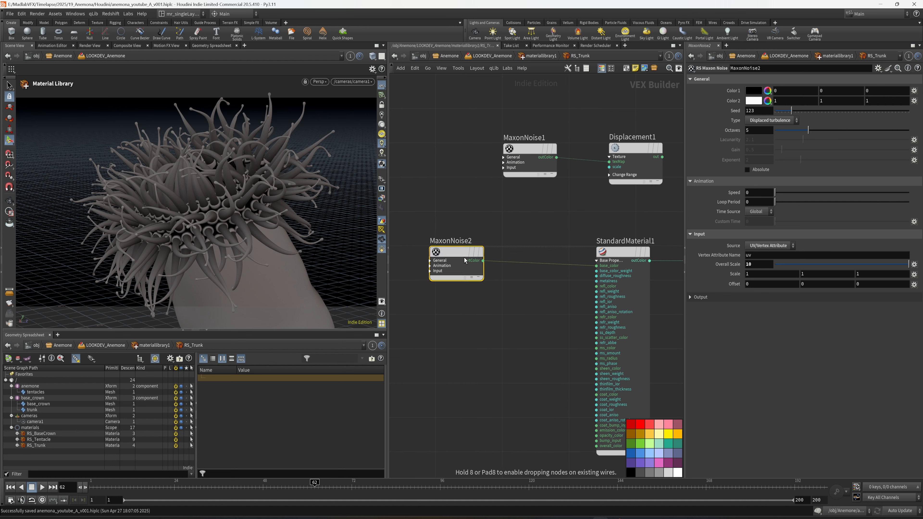
{"action": "middle_click_drag", "start_coordinate": [508, 239], "coordinate": [497, 242]}
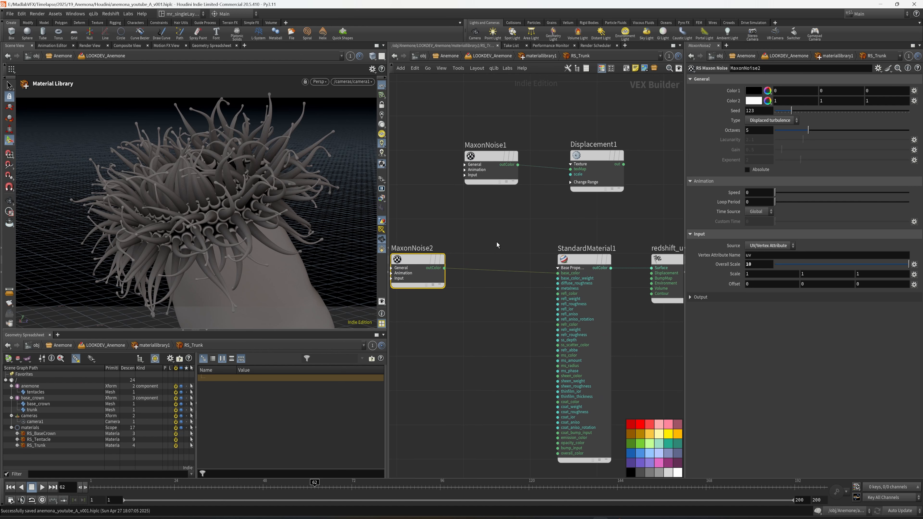
Step: Preview the anemone with the Redshift renderer, and return the viewport to Houdini VK
{"action": "left_click", "coordinate": [319, 82]}
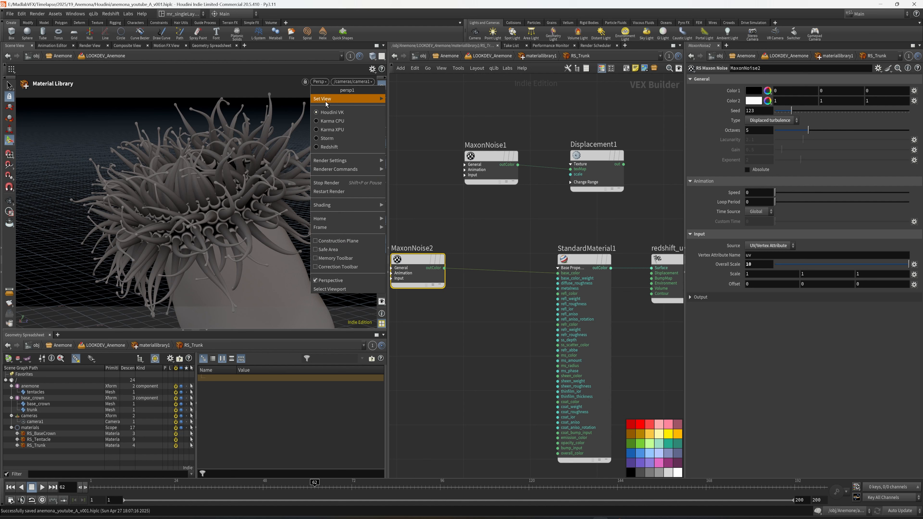
{"action": "left_click", "coordinate": [327, 150]}
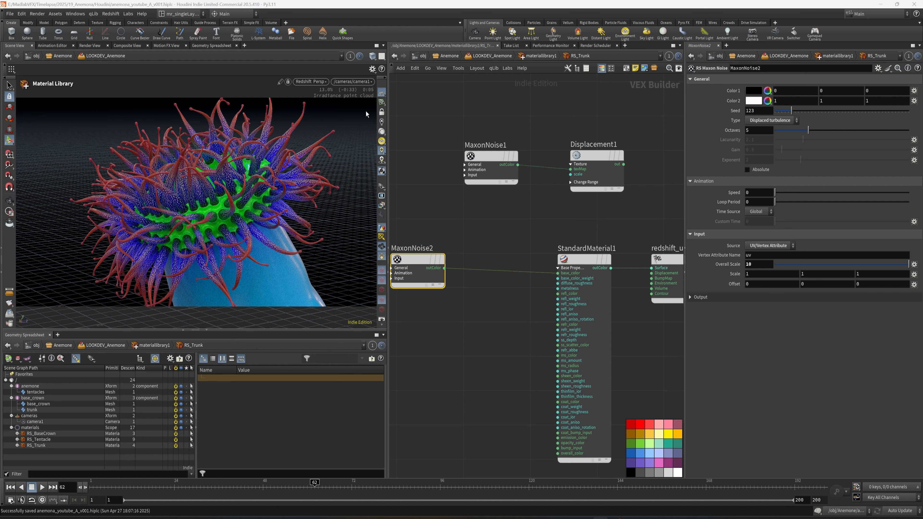
{"action": "left_click", "coordinate": [320, 83]}
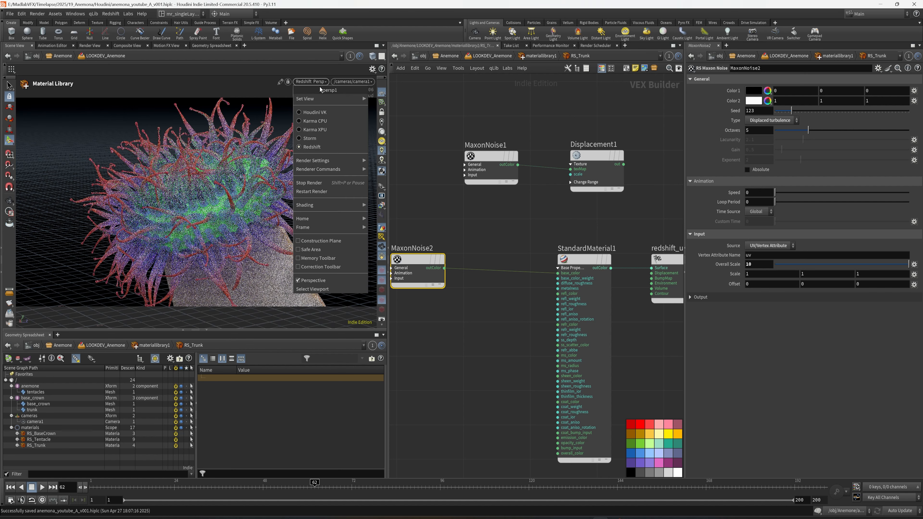
{"action": "left_click", "coordinate": [307, 115]}
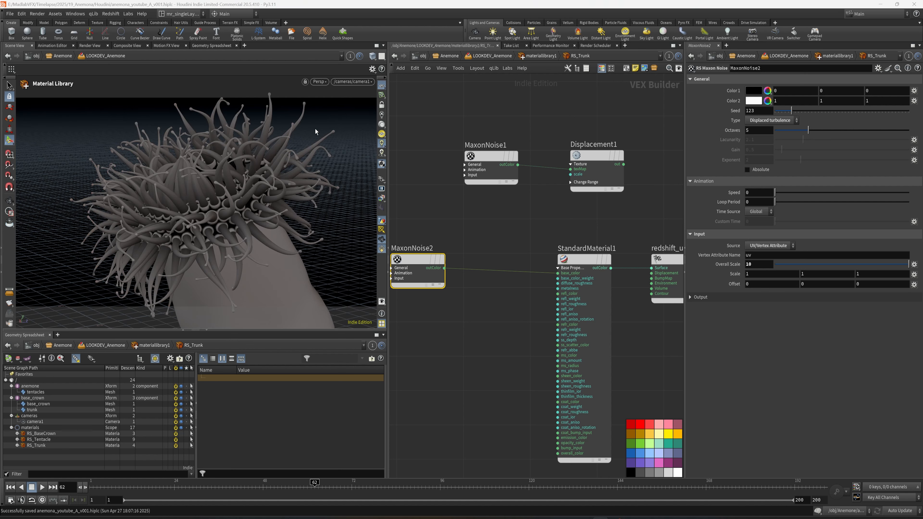
Step: Go up to the LOOKDEV_Anemone network, bypass the anemone SOP Import node and save the scene
{"action": "key", "text": "u"}
{"action": "key", "text": "u"}
{"action": "key", "text": "ctrl+s"}
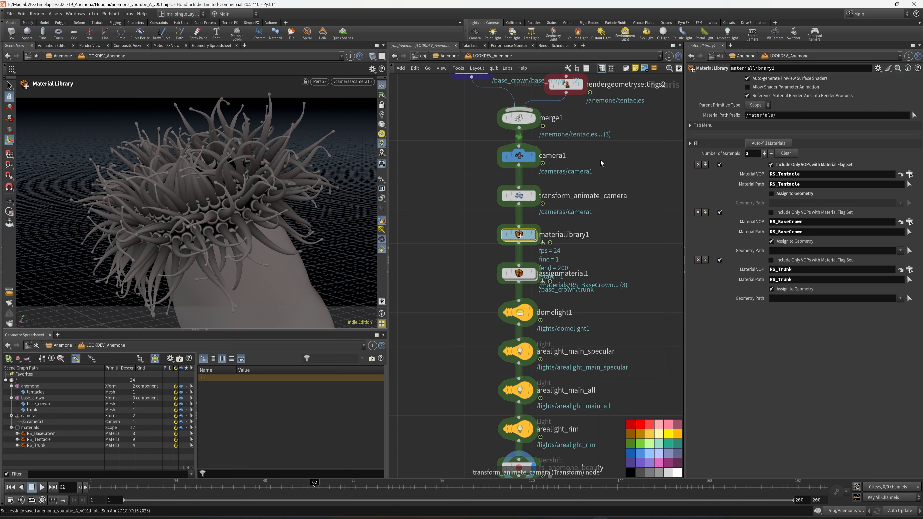
{"action": "scroll", "coordinate": [631, 128], "scroll_direction": "down", "scroll_amount": 2}
{"action": "middle_click_drag", "start_coordinate": [632, 128], "coordinate": [608, 249]}
{"action": "scroll", "coordinate": [582, 180], "scroll_direction": "up", "scroll_amount": 2}
{"action": "left_click", "coordinate": [526, 137]}
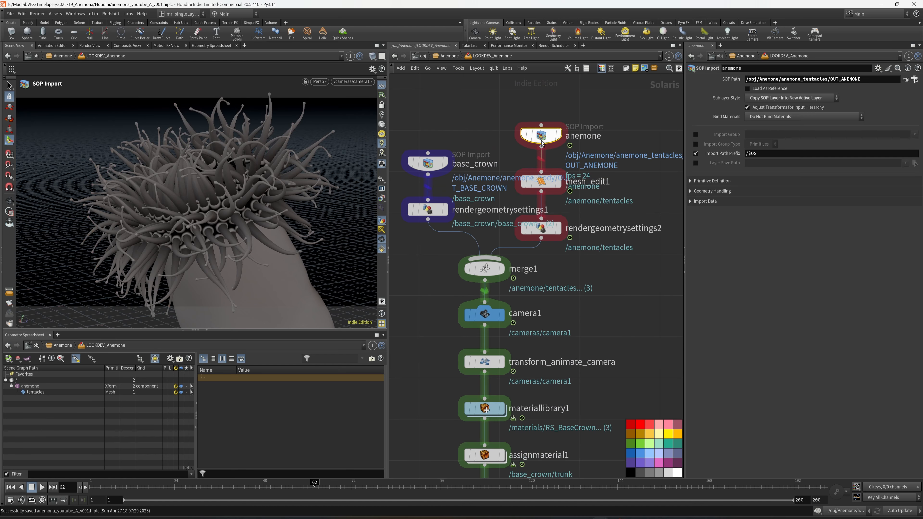
{"action": "left_click", "coordinate": [525, 136]}
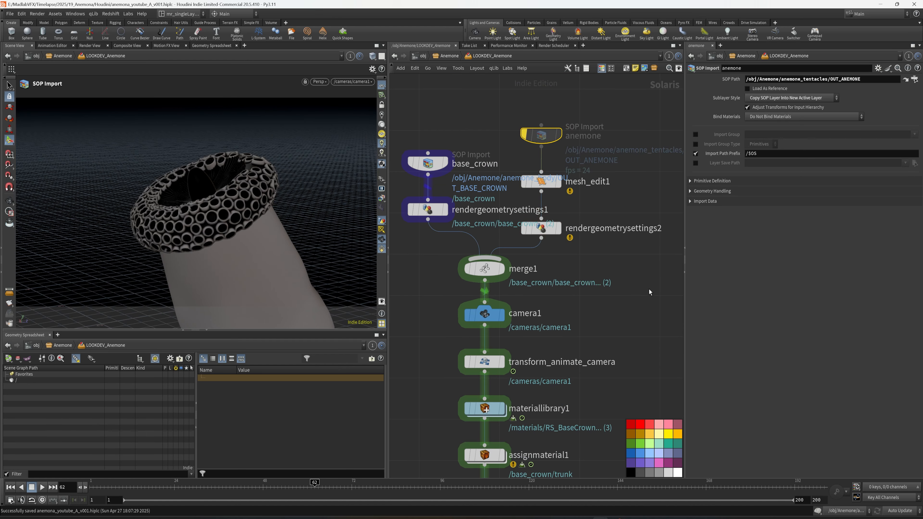
{"action": "scroll", "coordinate": [649, 289], "scroll_direction": "down", "scroll_amount": 2}
{"action": "key", "text": "ctrl+s"}
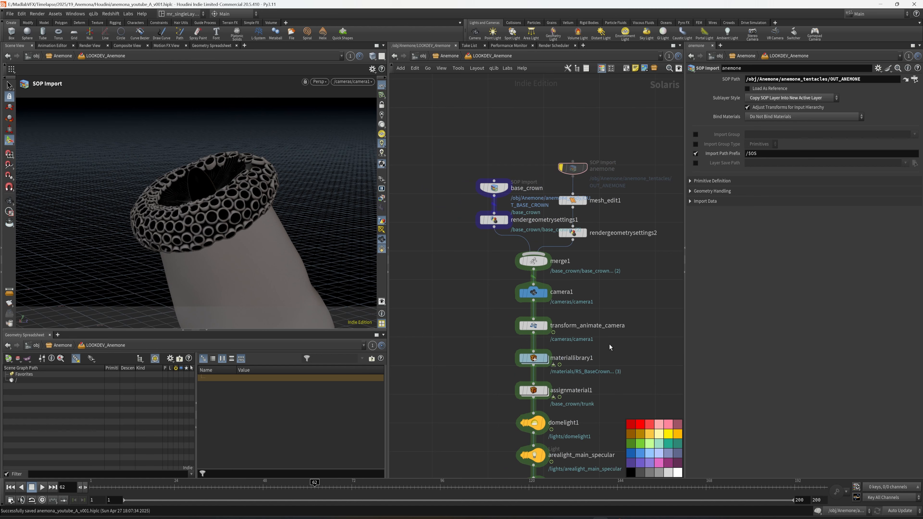
Step: Go back inside materiallibrary1 to the RS_Trunk shader network
{"action": "middle_click_drag", "start_coordinate": [610, 344], "coordinate": [618, 223]}
{"action": "middle_click_drag", "start_coordinate": [611, 186], "coordinate": [615, 264]}
{"action": "middle_click_drag", "start_coordinate": [620, 233], "coordinate": [621, 217]}
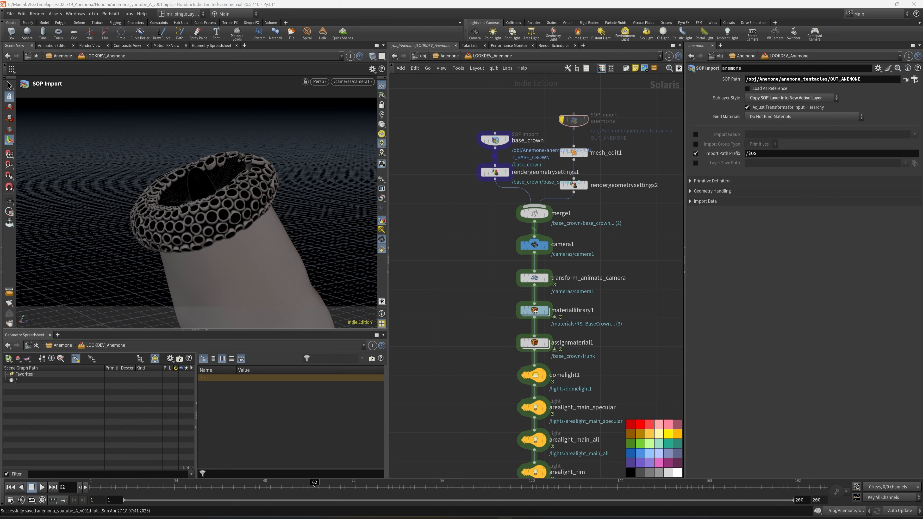
{"action": "double_click", "coordinate": [534, 311]}
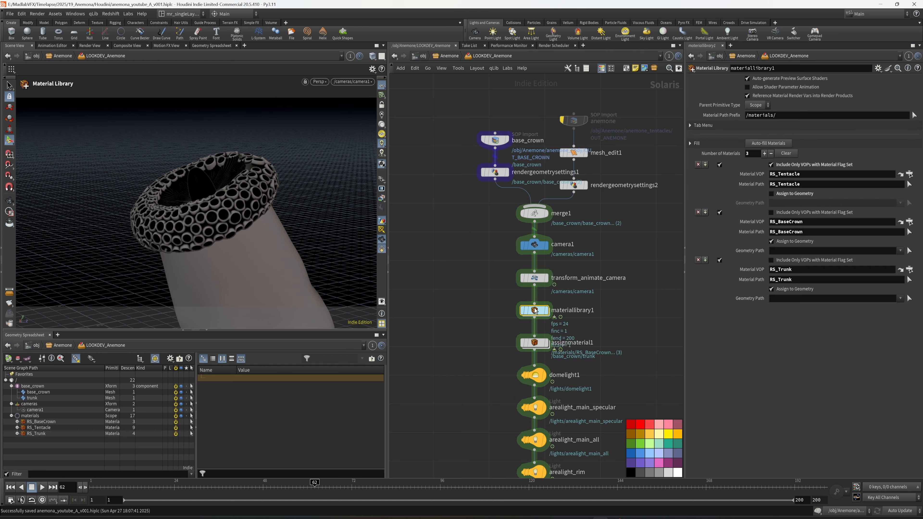
{"action": "double_click", "coordinate": [523, 307]}
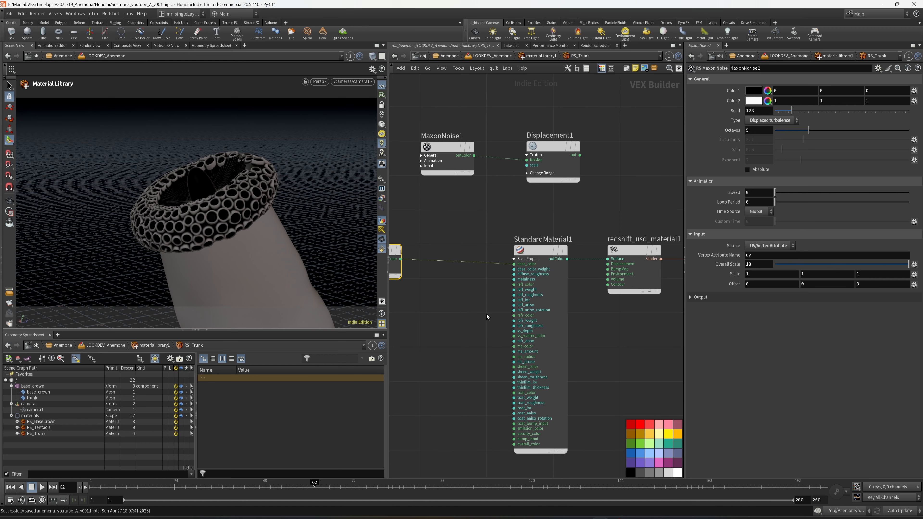
Step: Frame the trunk and base crown more closely outside the camera and render the viewport with Redshift
{"action": "right_click_drag", "start_coordinate": [207, 203], "coordinate": [257, 169], "text": "alt"}
{"action": "key", "text": "Escape"}
{"action": "left_click", "coordinate": [341, 81]}
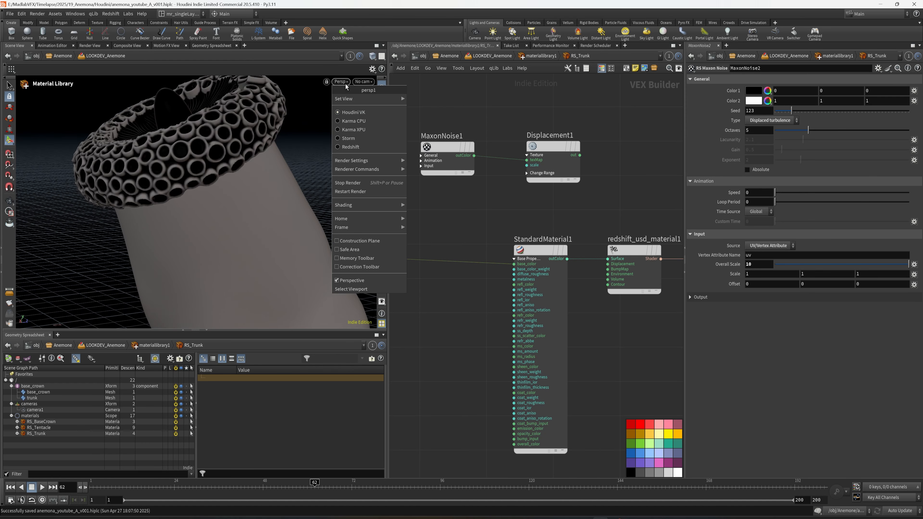
{"action": "left_click", "coordinate": [344, 148]}
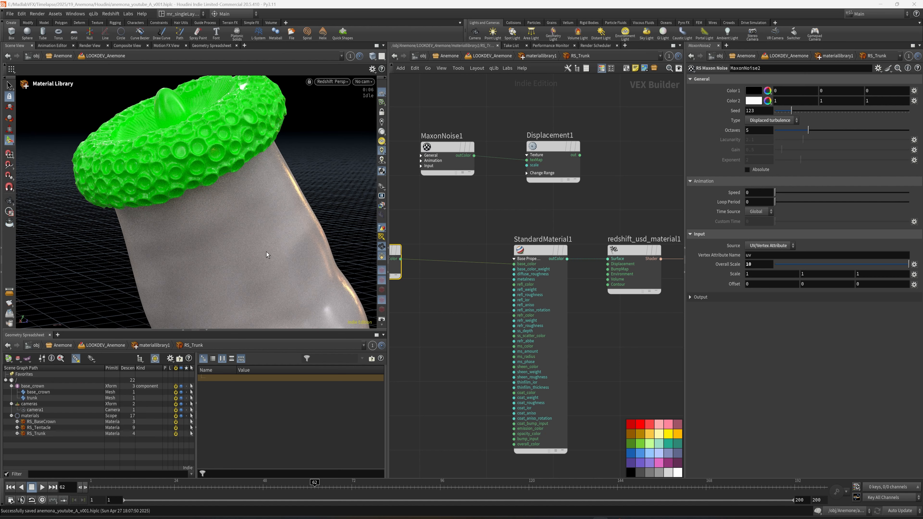
Step: Insert an RS Ramp node on the wire between MaxonNoise2 and StandardMaterial1's base_color
{"action": "middle_click_drag", "start_coordinate": [436, 322], "coordinate": [512, 321]}
{"action": "key", "text": "Tab"}
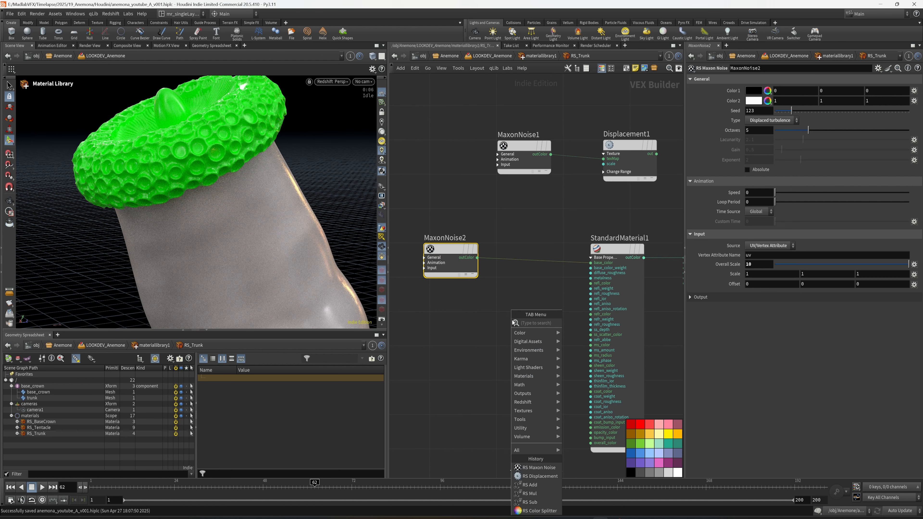
{"action": "type", "text": "ramp"}
{"action": "key", "text": "Return"}
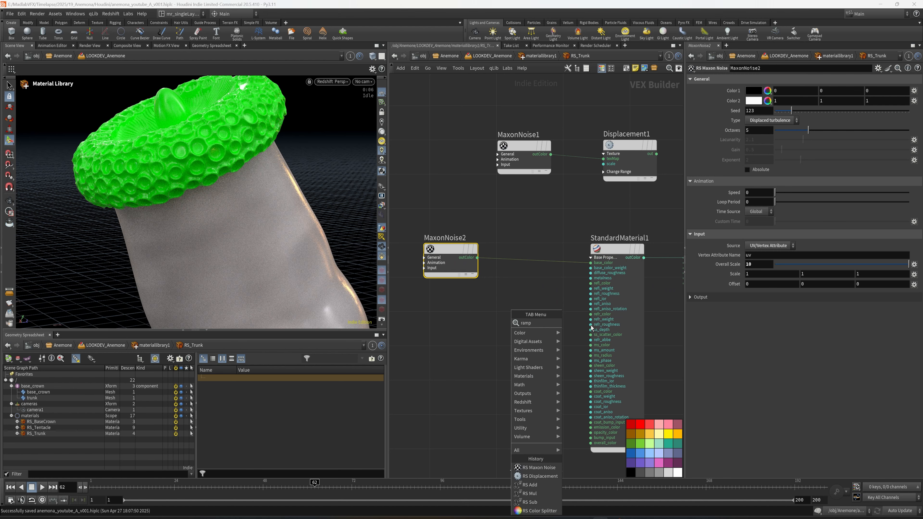
{"action": "left_click", "coordinate": [538, 261]}
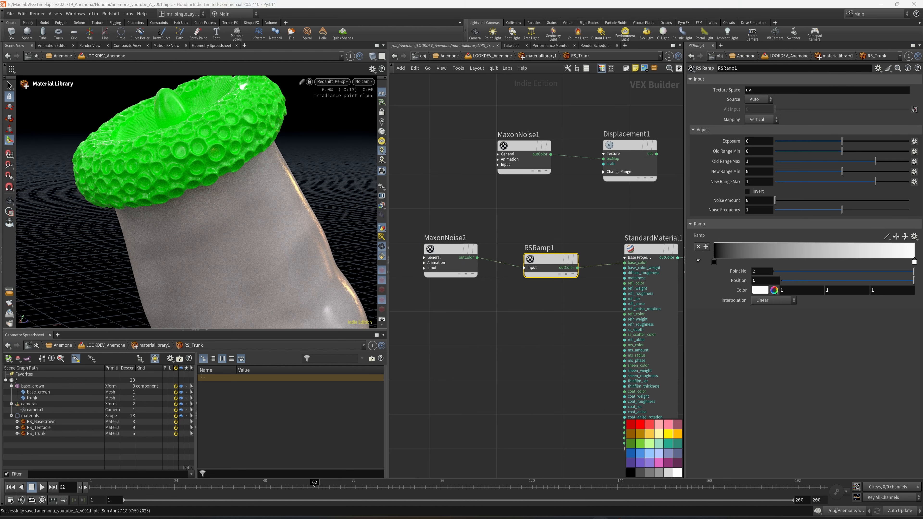
Step: Colour RSRamp1's start point orange (1, 0.5, 0) and its end point dark red (0.5, 0, 0)
{"action": "left_click", "coordinate": [715, 264]}
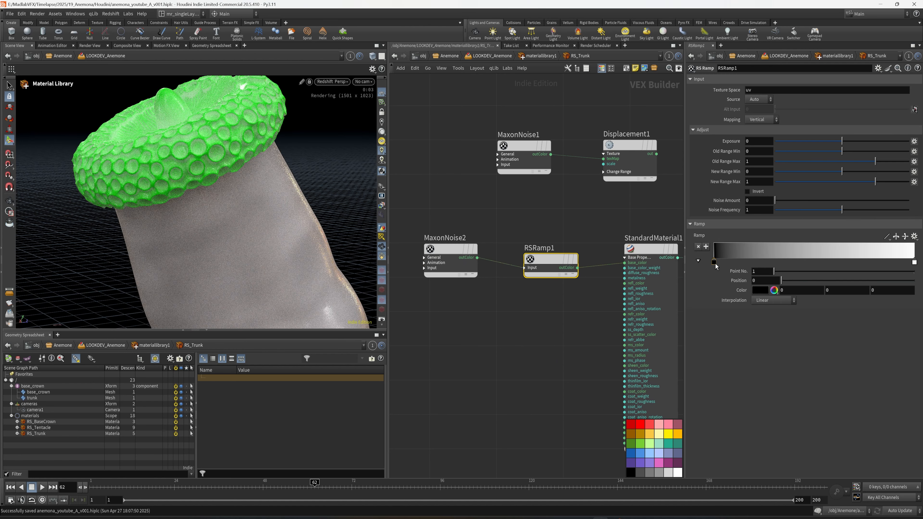
{"action": "left_click", "coordinate": [760, 291]}
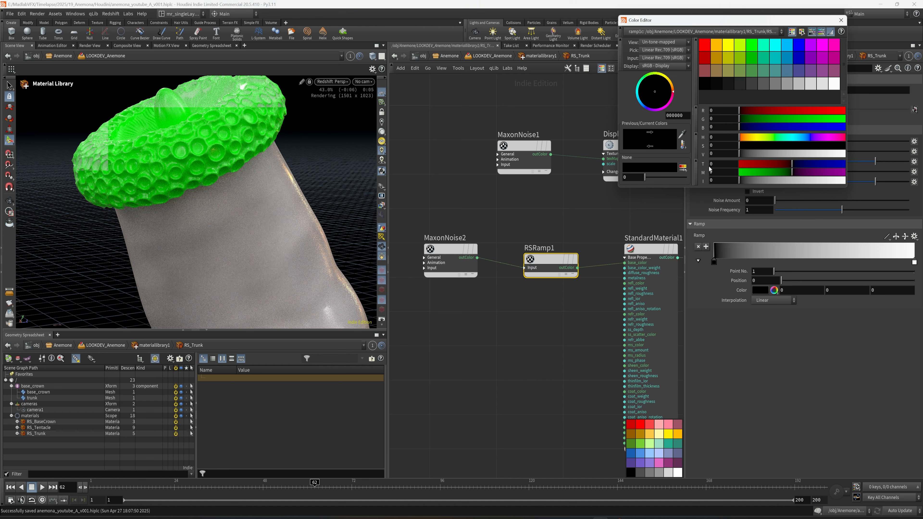
{"action": "left_click", "coordinate": [717, 59]}
{"action": "left_click", "coordinate": [841, 20]}
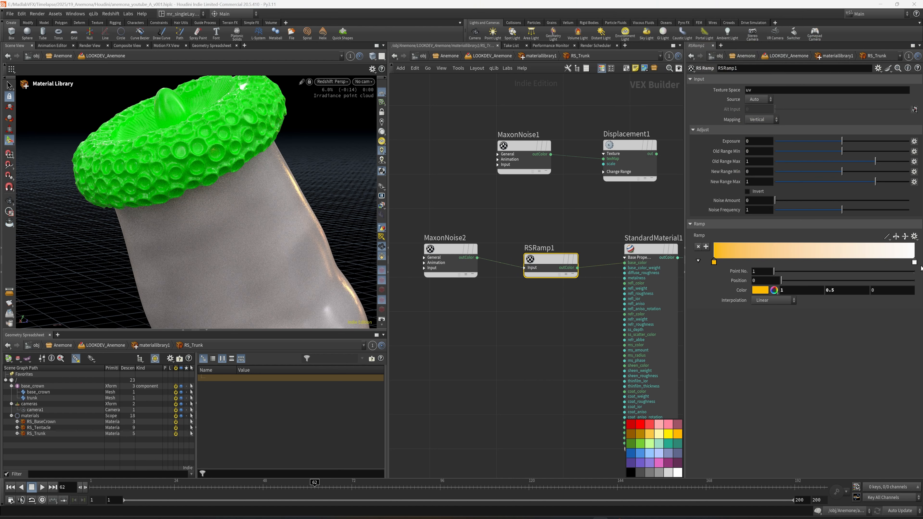
{"action": "left_click", "coordinate": [914, 262]}
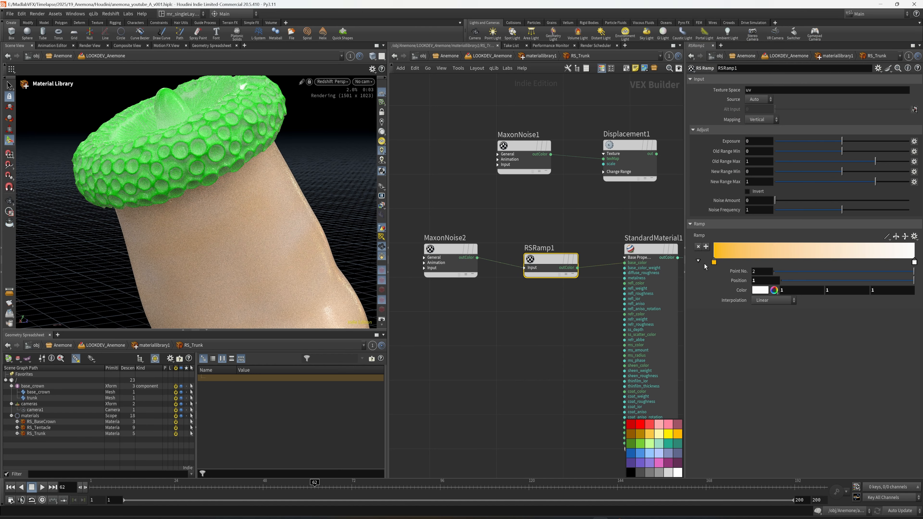
{"action": "left_click", "coordinate": [759, 291]}
{"action": "left_click", "coordinate": [706, 56]}
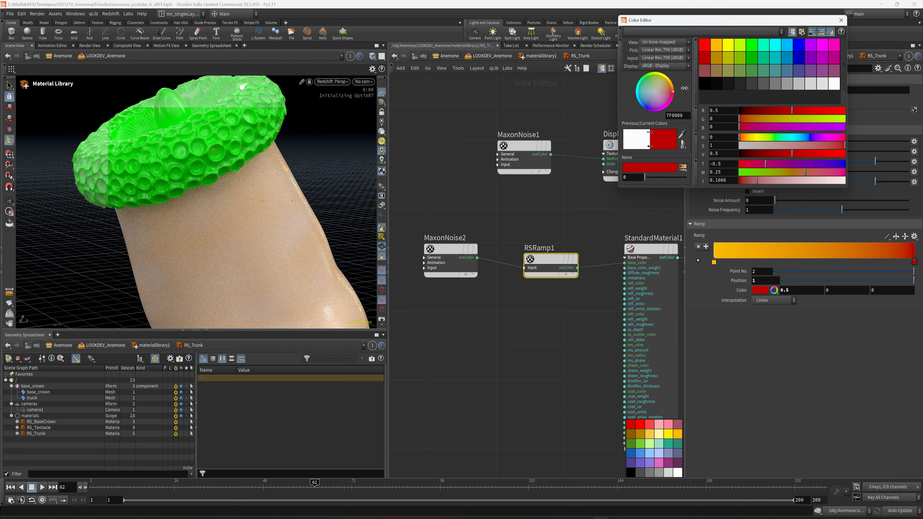
{"action": "left_click", "coordinate": [841, 22]}
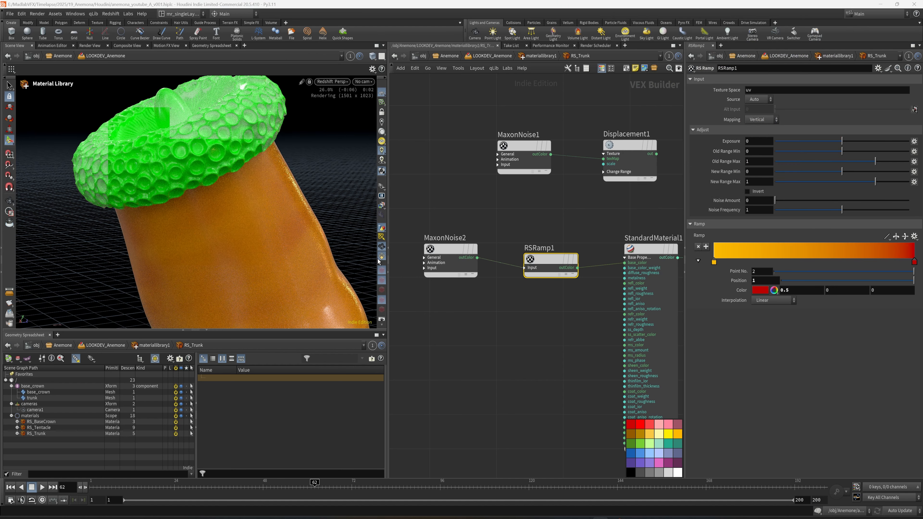
Step: Connect Displacement1's output to the Displacement input of redshift_usd_material1 and save the scene
{"action": "middle_click_drag", "start_coordinate": [532, 343], "coordinate": [475, 366]}
{"action": "middle_click_drag", "start_coordinate": [629, 201], "coordinate": [572, 229]}
{"action": "scroll", "coordinate": [572, 229], "scroll_direction": "down", "scroll_amount": 1}
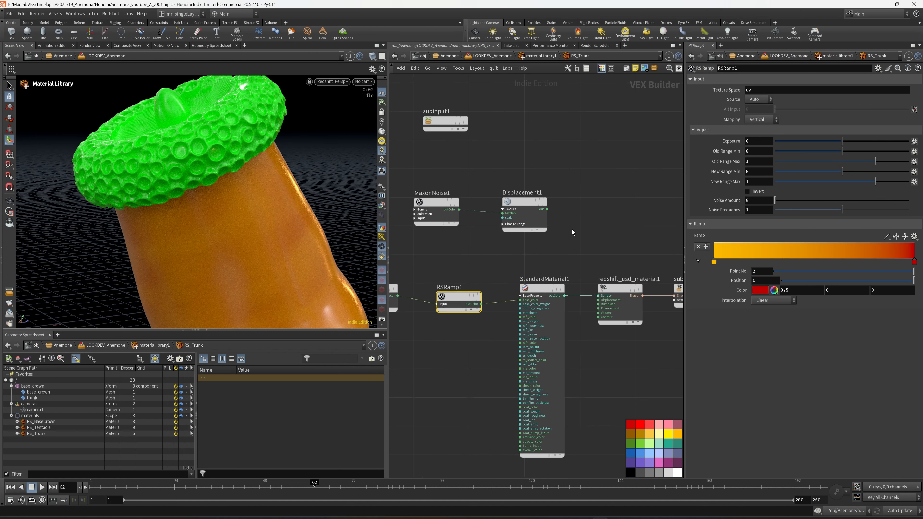
{"action": "scroll", "coordinate": [573, 230], "scroll_direction": "up", "scroll_amount": 2}
{"action": "left_click", "coordinate": [536, 198]}
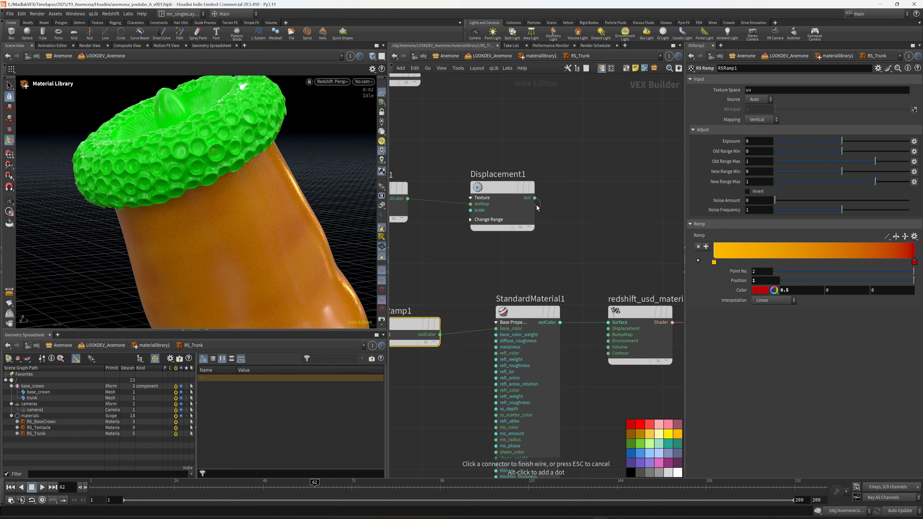
{"action": "left_click", "coordinate": [609, 328]}
{"action": "middle_click_drag", "start_coordinate": [508, 242], "coordinate": [517, 244]}
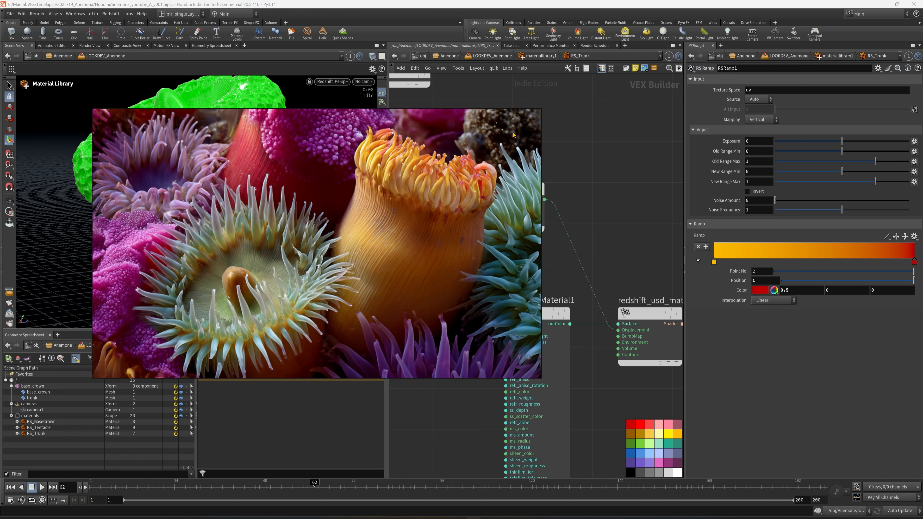
{"action": "middle_click_drag", "start_coordinate": [578, 193], "coordinate": [589, 198]}
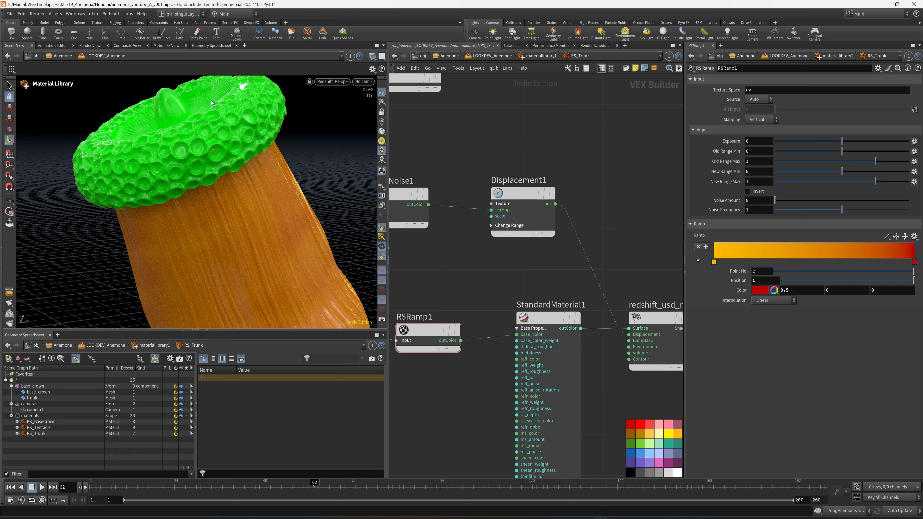
{"action": "scroll", "coordinate": [488, 411], "scroll_direction": "down", "scroll_amount": 3}
{"action": "key", "text": "ctrl+s"}
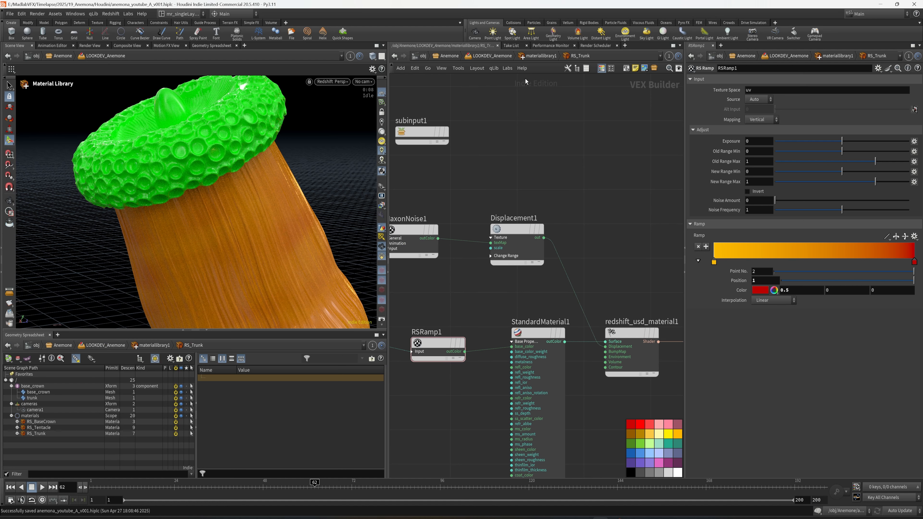
Step: Go up to materiallibrary1, switch the viewport from Redshift back to the regular viewport renderer and enter the RS_BaseCrown network
{"action": "left_click", "coordinate": [540, 58]}
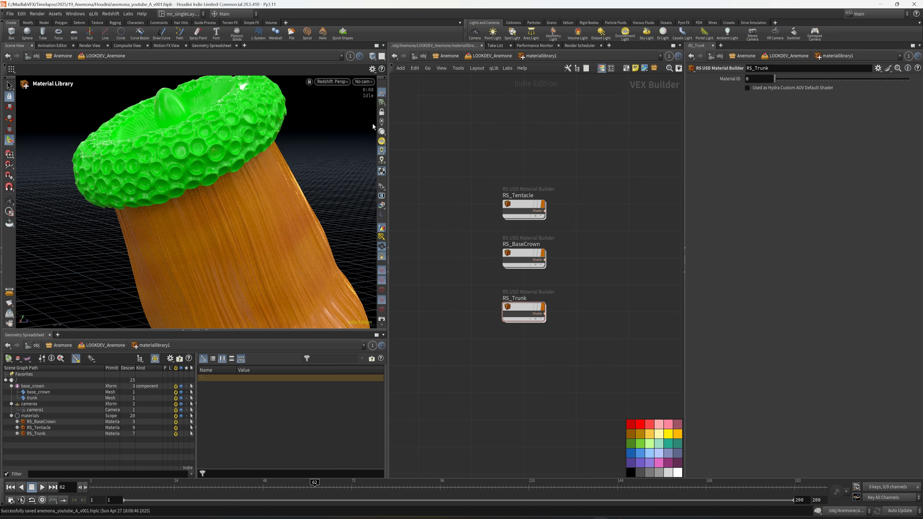
{"action": "left_click", "coordinate": [332, 81]}
{"action": "left_click", "coordinate": [347, 113]}
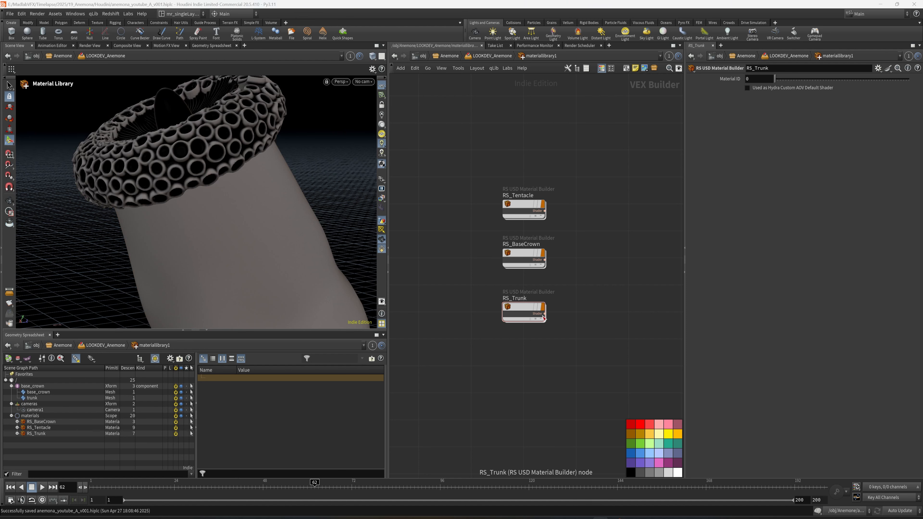
{"action": "double_click", "coordinate": [527, 253]}
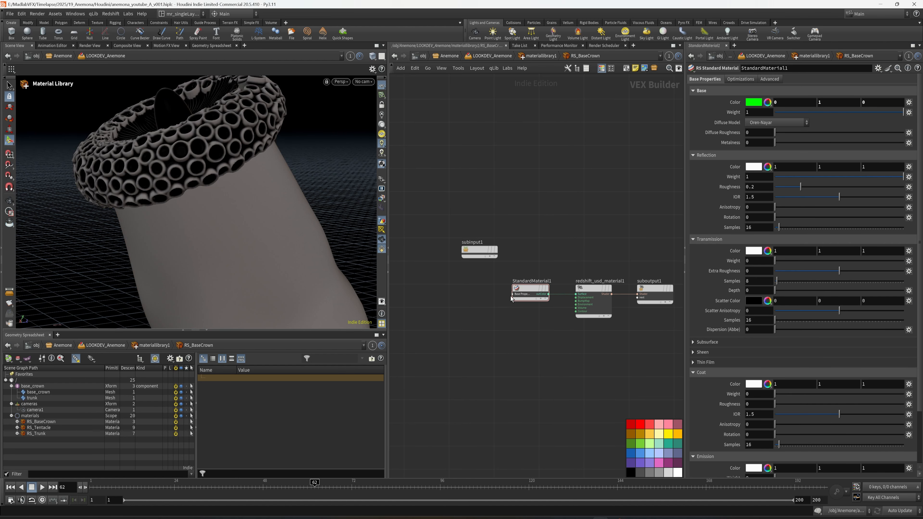
Step: Expand the Base Properties inputs on the StandardMaterial1 node in RS_BaseCrown
{"action": "left_click", "coordinate": [513, 294]}
{"action": "middle_click_drag", "start_coordinate": [478, 355], "coordinate": [471, 320]}
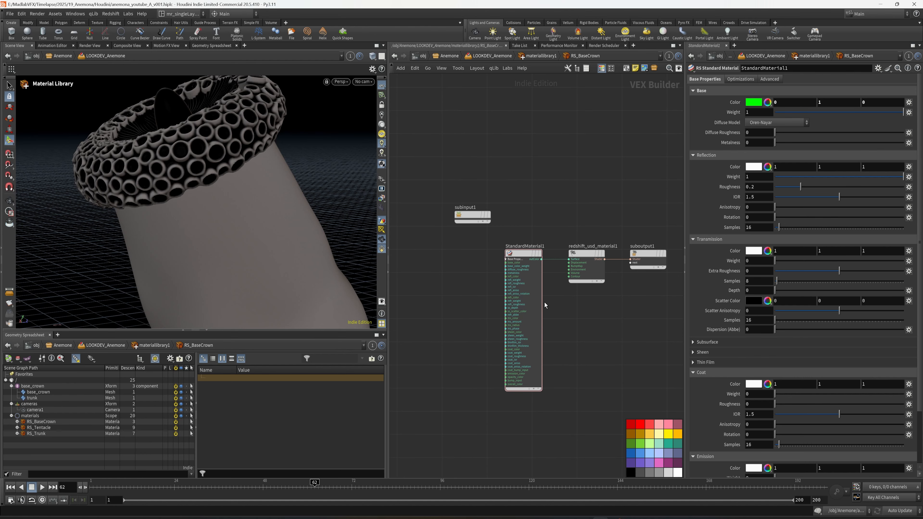
{"action": "mouse_move", "coordinate": [562, 307]}
{"action": "middle_mouse_down"}
{"action": "mouse_move", "coordinate": [574, 302]}
{"action": "mouse_move", "coordinate": [537, 304]}
{"action": "mouse_move", "coordinate": [546, 309]}
{"action": "middle_mouse_up"}
{"action": "scroll", "coordinate": [576, 301], "scroll_direction": "up", "scroll_amount": 4}
{"action": "key", "text": "Tab"}
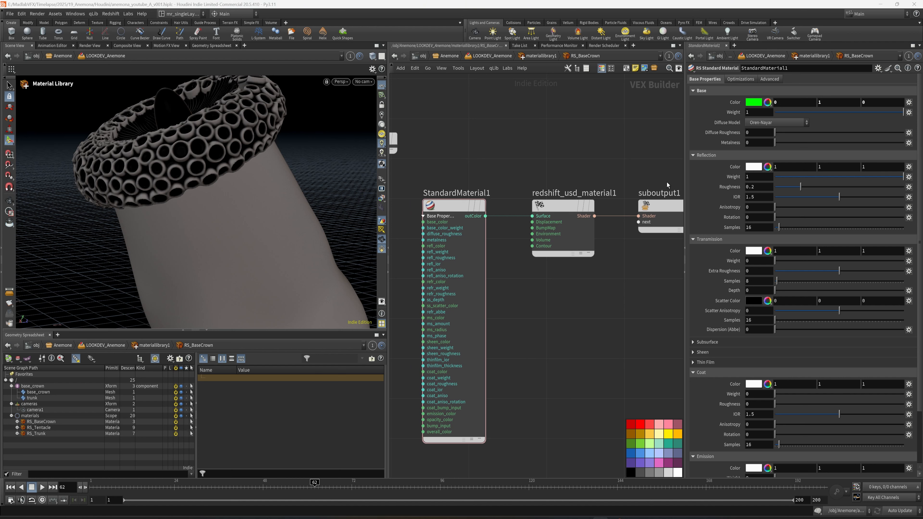
Step: Set StandardMaterial1's reflection roughness to 0.3 and transmission weight to 0.1, and save the scene
{"action": "left_click", "coordinate": [763, 186]}
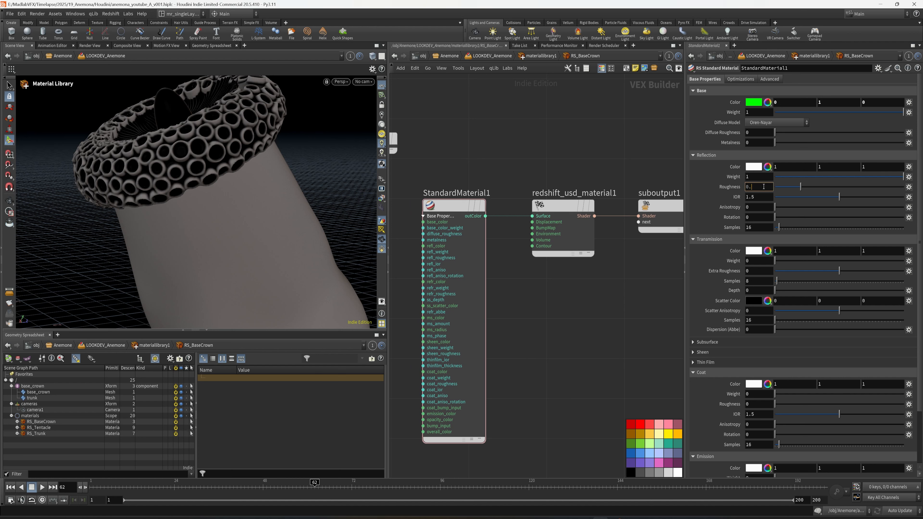
{"action": "type", "text": "3"}
{"action": "key", "text": "Return"}
{"action": "middle_click_drag", "start_coordinate": [651, 318], "coordinate": [657, 316]}
{"action": "double_click", "coordinate": [752, 261]}
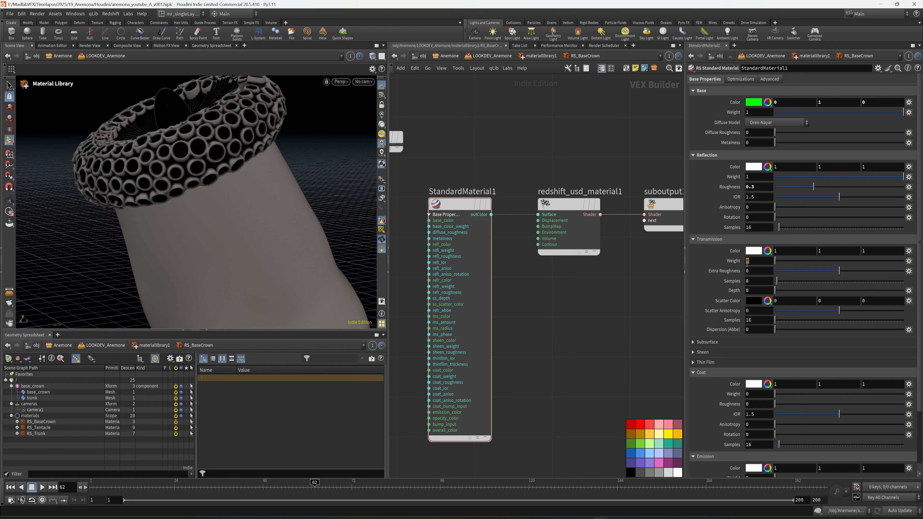
{"action": "type", "text": ".1"}
{"action": "key", "text": "Return"}
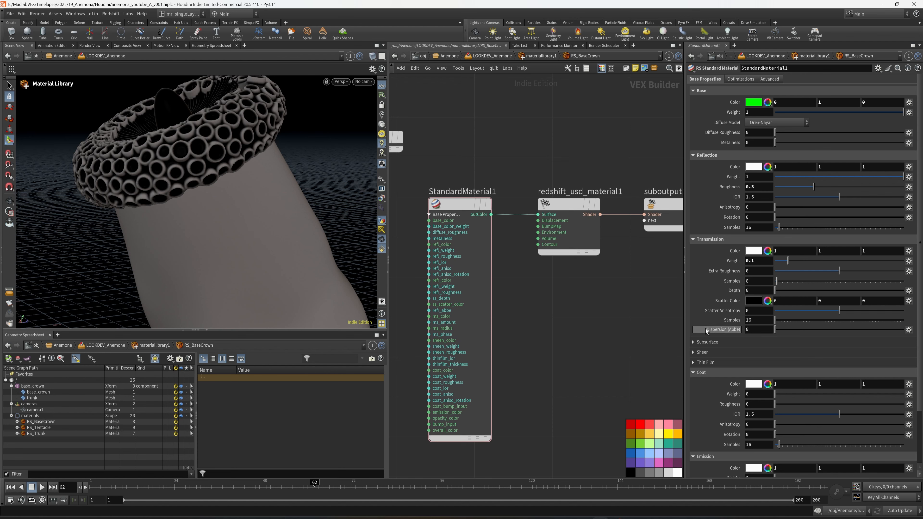
{"action": "middle_click_drag", "start_coordinate": [549, 316], "coordinate": [622, 309]}
{"action": "key", "text": "ctrl+s"}
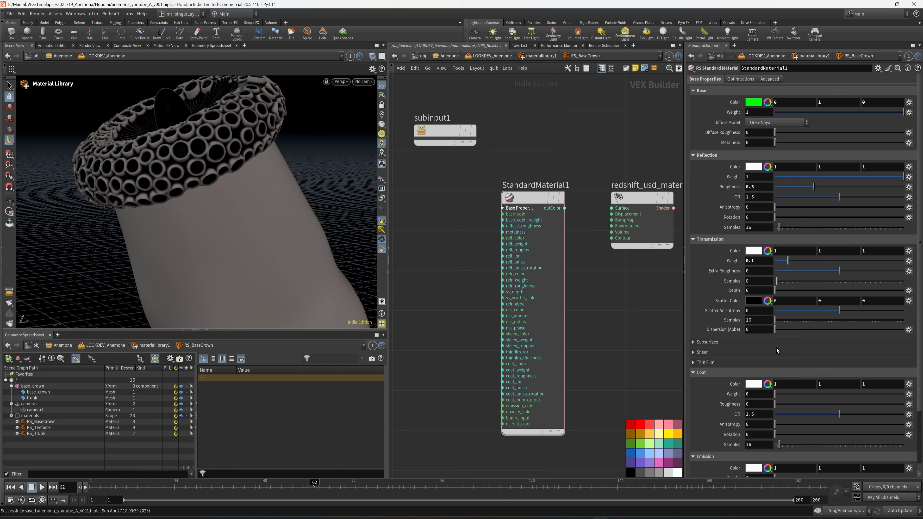
Step: Set StandardMaterial1's subsurface weight to 0.1 and save the scene
{"action": "left_click", "coordinate": [761, 396]}
{"action": "left_click", "coordinate": [734, 342]}
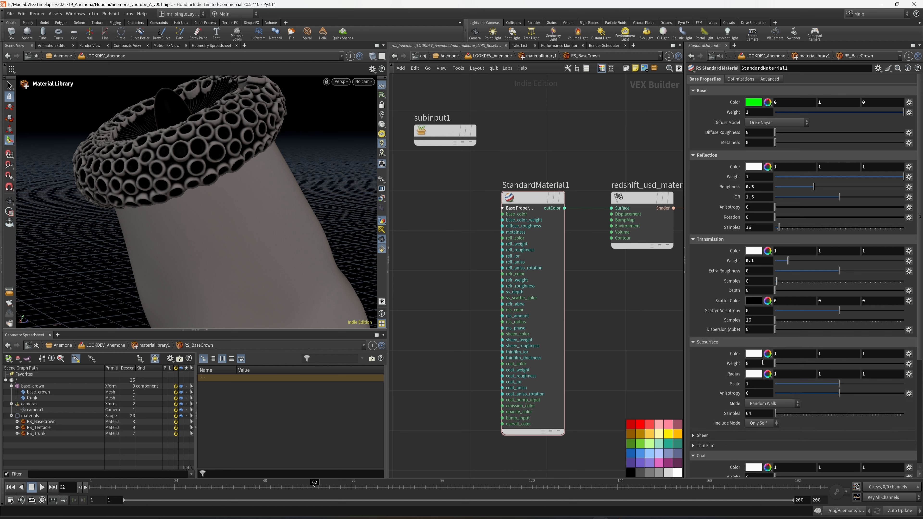
{"action": "key", "text": "Return"}
{"action": "key", "text": "ctrl+s"}
Step: Add an RS Maxon Noise node in the empty area ahead of StandardMaterial1
{"action": "scroll", "coordinate": [626, 301], "scroll_direction": "down", "scroll_amount": 2}
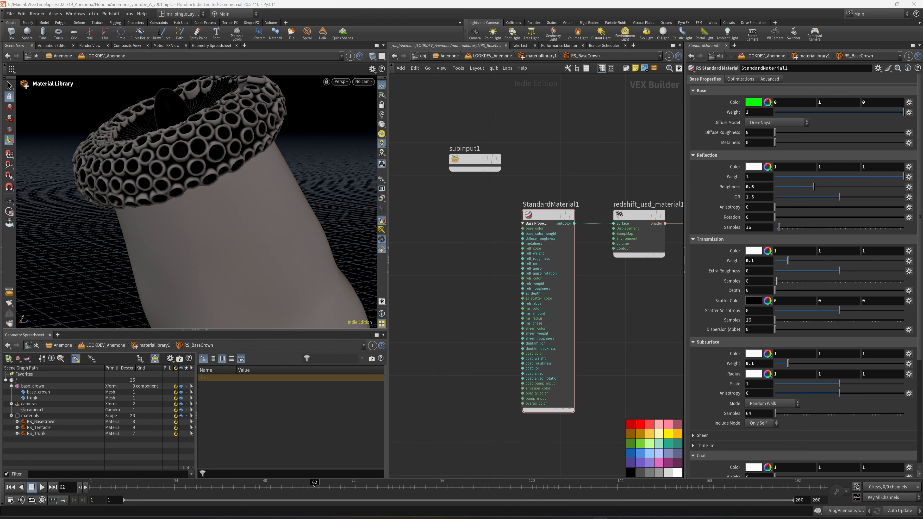
{"action": "key", "text": "Tab"}
{"action": "type", "text": "m"}
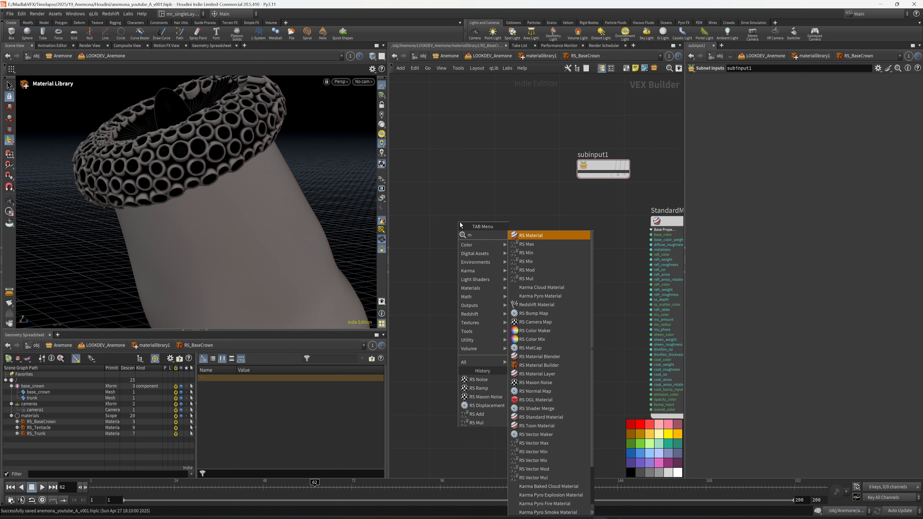
{"action": "key", "text": "BackSpace"}
{"action": "type", "text": "noise"}
{"action": "left_click", "coordinate": [537, 244]}
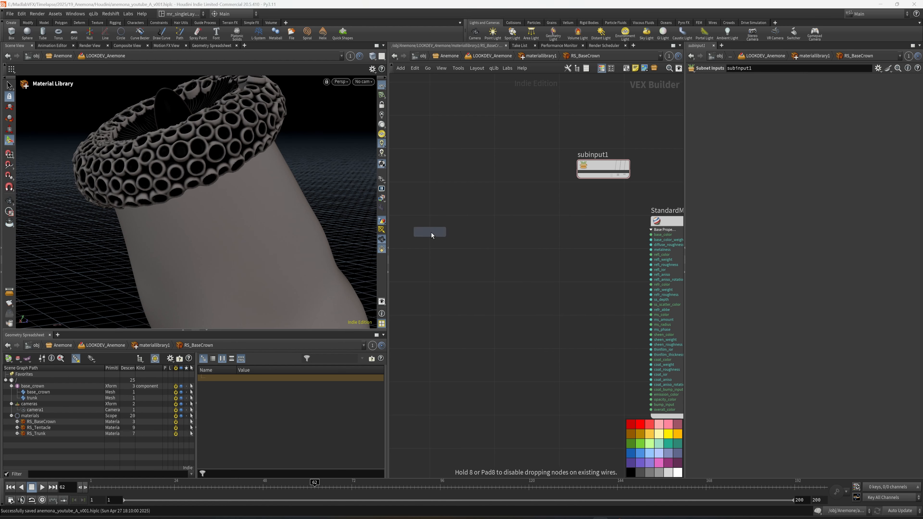
{"action": "left_click", "coordinate": [432, 235]}
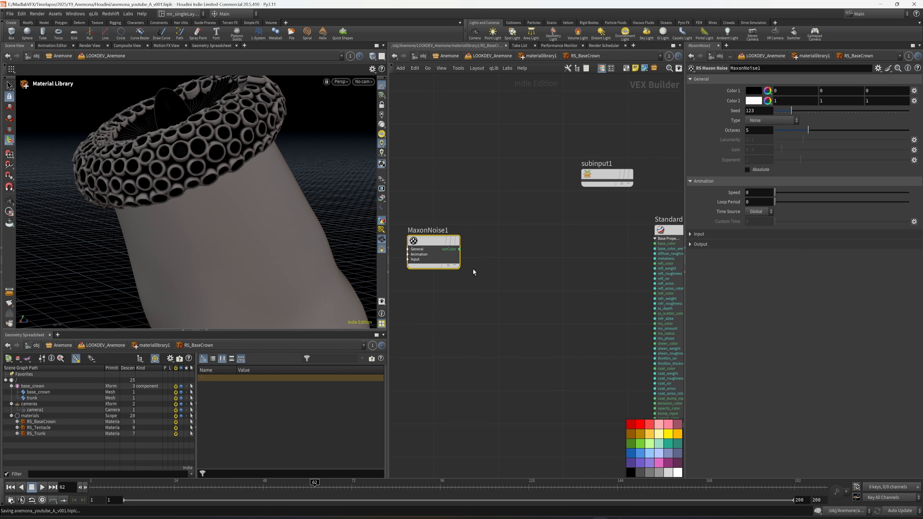
Step: Set the Maxon noise type to Displaced turbulence with an output contrast of 0.7, and save the scene
{"action": "left_click", "coordinate": [770, 121]}
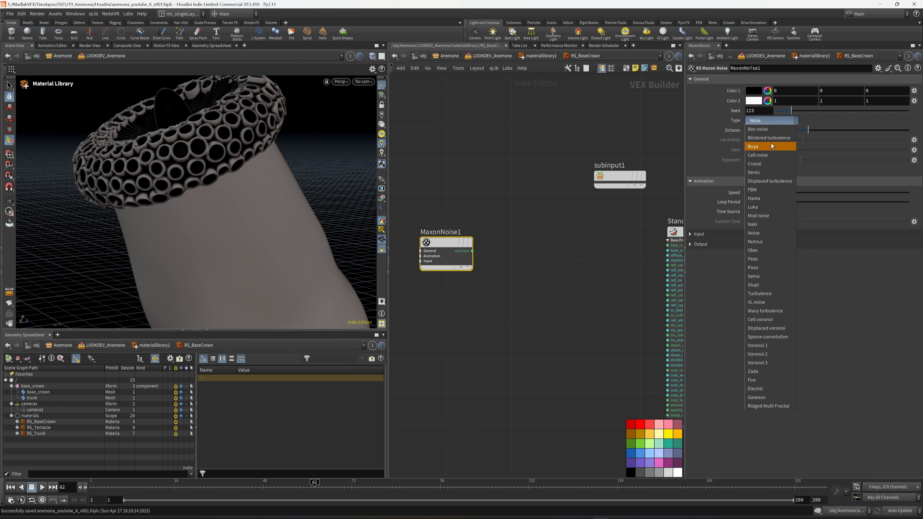
{"action": "left_click", "coordinate": [780, 181]}
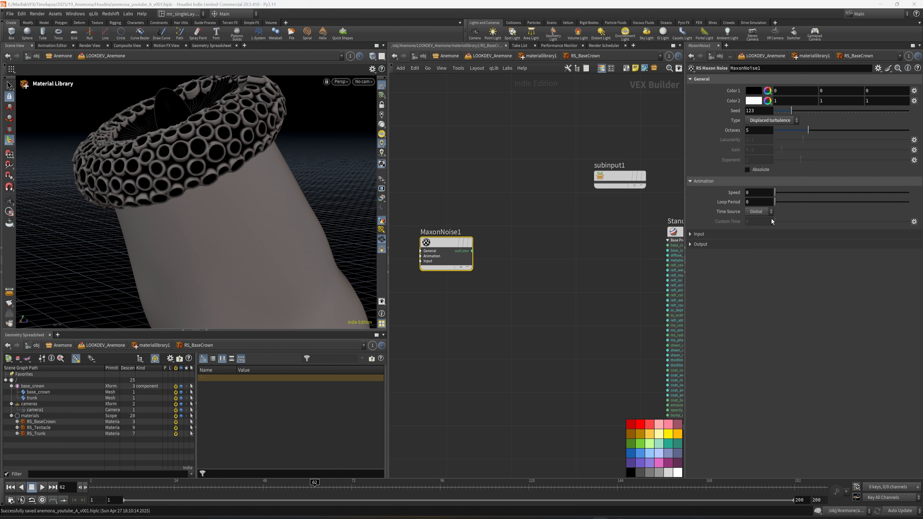
{"action": "left_click", "coordinate": [798, 246]}
{"action": "left_click", "coordinate": [732, 293]}
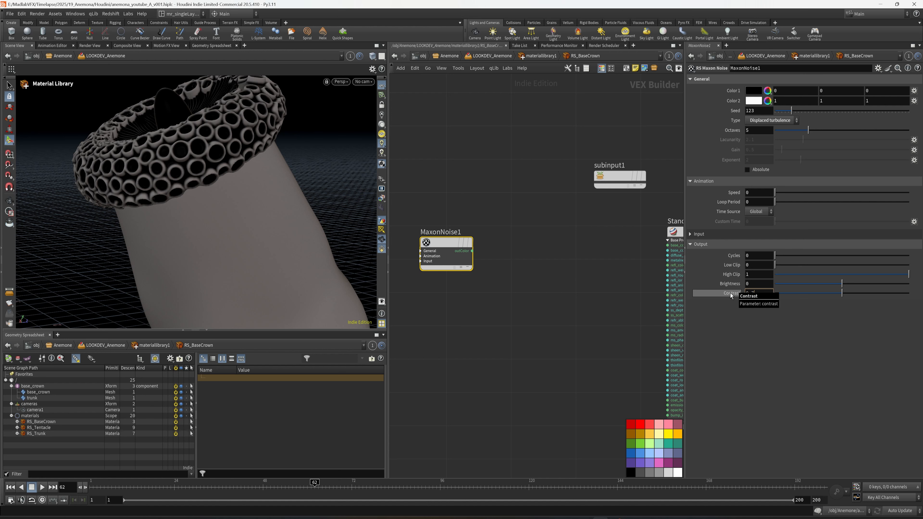
{"action": "type", "text": "0.7"}
{"action": "key", "text": "Return"}
{"action": "key", "text": "ctrl+s"}
Step: Connect MaxonNoise1's outColor to the base_color input of StandardMaterial1
{"action": "middle_click_drag", "start_coordinate": [499, 264], "coordinate": [463, 244]}
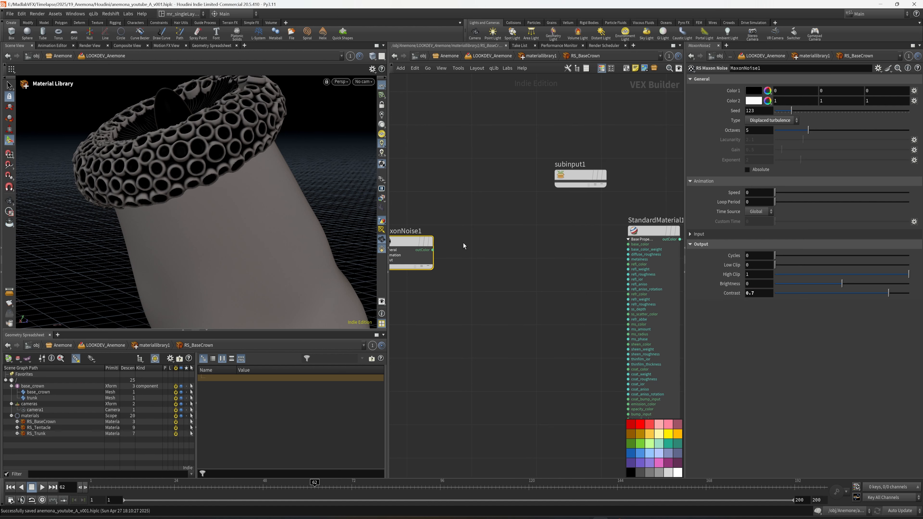
{"action": "left_click", "coordinate": [433, 250]}
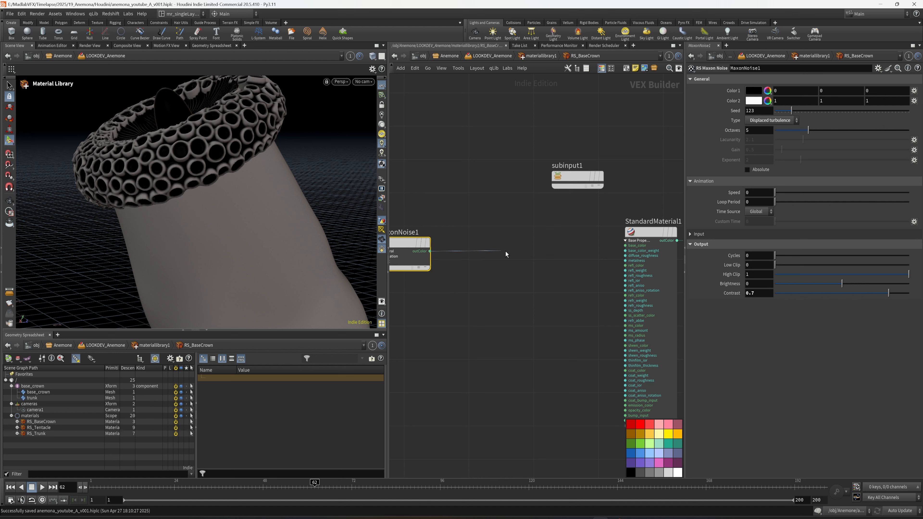
{"action": "left_click", "coordinate": [626, 245]}
{"action": "middle_click_drag", "start_coordinate": [547, 276], "coordinate": [560, 281]}
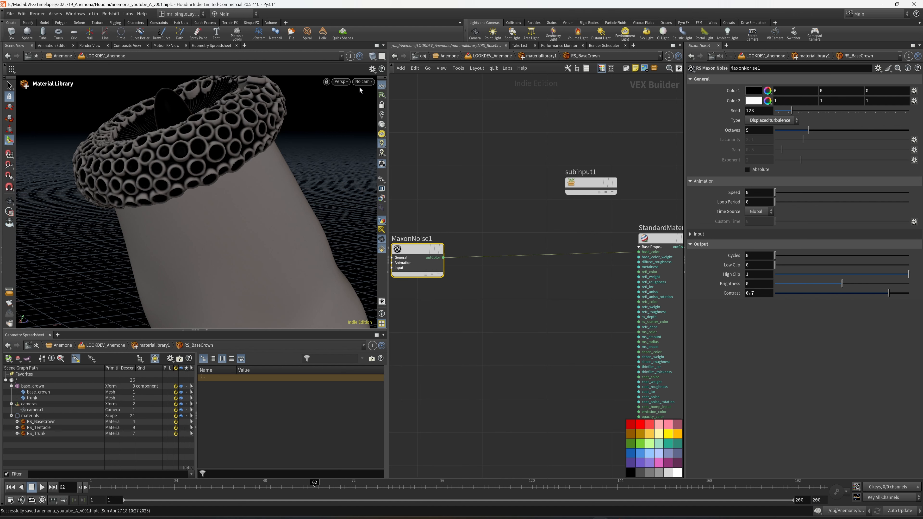
Step: Preview the noise on the base crown with a Redshift viewport render, and return to the regular viewport renderer
{"action": "left_click", "coordinate": [340, 82]}
{"action": "left_click", "coordinate": [353, 148]}
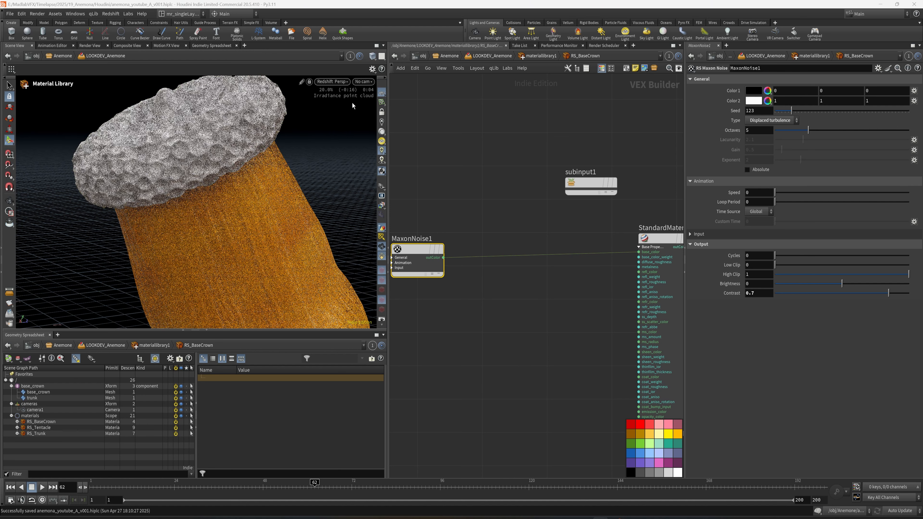
{"action": "left_click", "coordinate": [341, 82]}
{"action": "left_click", "coordinate": [338, 113]}
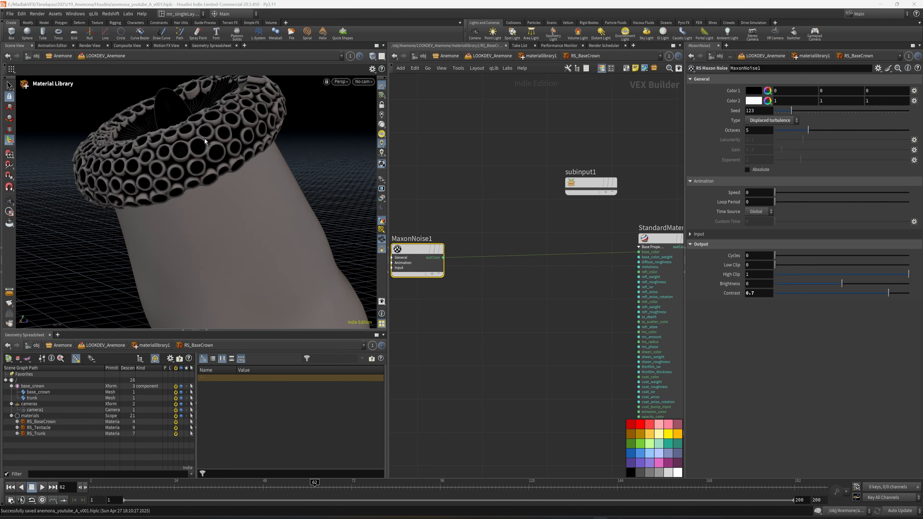
Step: Frame the base crown more closely, save the scene and render the viewport with Redshift
{"action": "mouse_move", "coordinate": [237, 160]}
{"action": "left_mouse_down", "text": "alt"}
{"action": "mouse_move", "coordinate": [260, 216]}
{"action": "mouse_move", "coordinate": [243, 198]}
{"action": "mouse_move", "coordinate": [269, 204]}
{"action": "left_mouse_up", "text": "alt"}
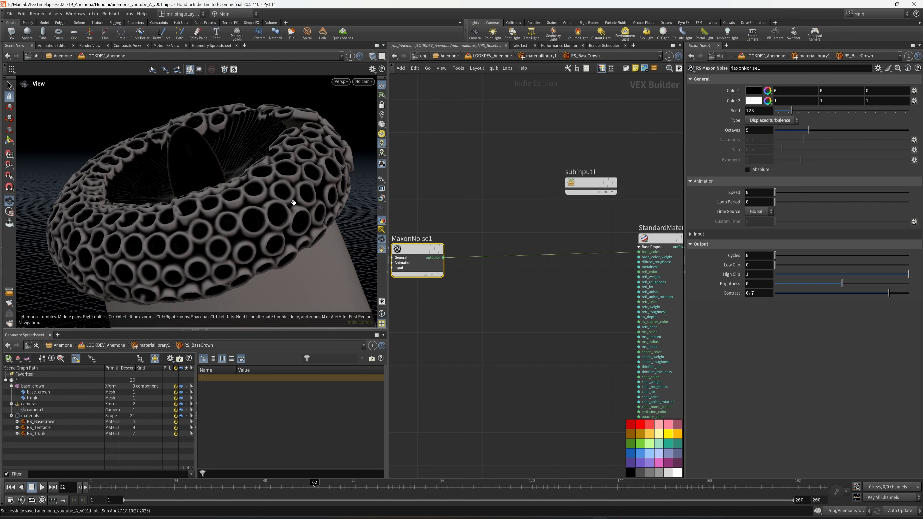
{"action": "key", "text": "ctrl+s"}
{"action": "left_click", "coordinate": [343, 83]}
{"action": "left_click", "coordinate": [352, 147]}
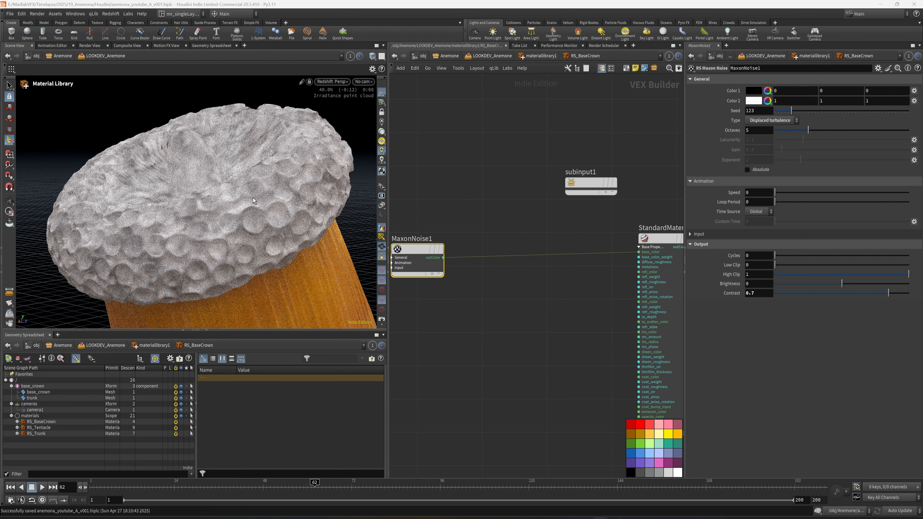
Step: Add an RS Ramp node and insert it between MaxonNoise1 and the base_color input of StandardMaterial1
{"action": "mouse_move", "coordinate": [484, 323]}
{"action": "middle_mouse_down"}
{"action": "mouse_move", "coordinate": [478, 332]}
{"action": "mouse_move", "coordinate": [487, 338]}
{"action": "middle_mouse_up"}
{"action": "key", "text": "Tab"}
{"action": "type", "text": "ramp"}
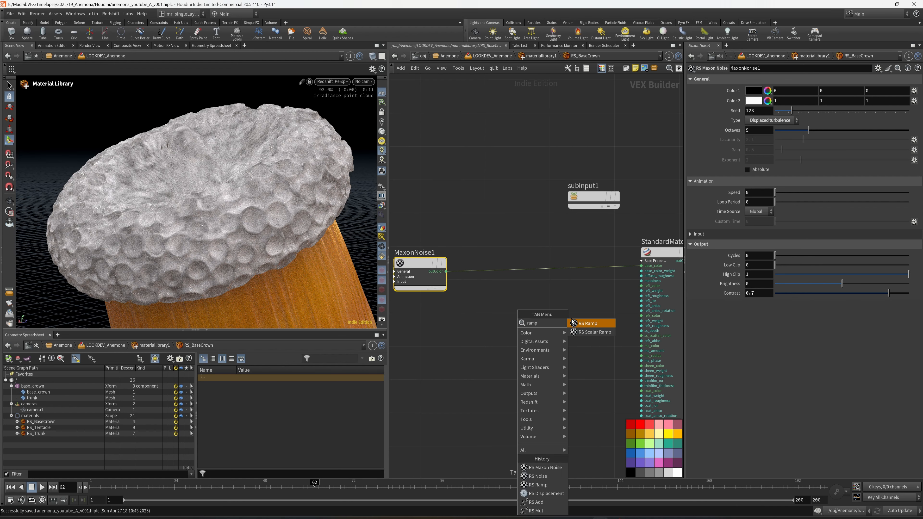
{"action": "left_click", "coordinate": [573, 323]}
{"action": "left_click", "coordinate": [511, 268]}
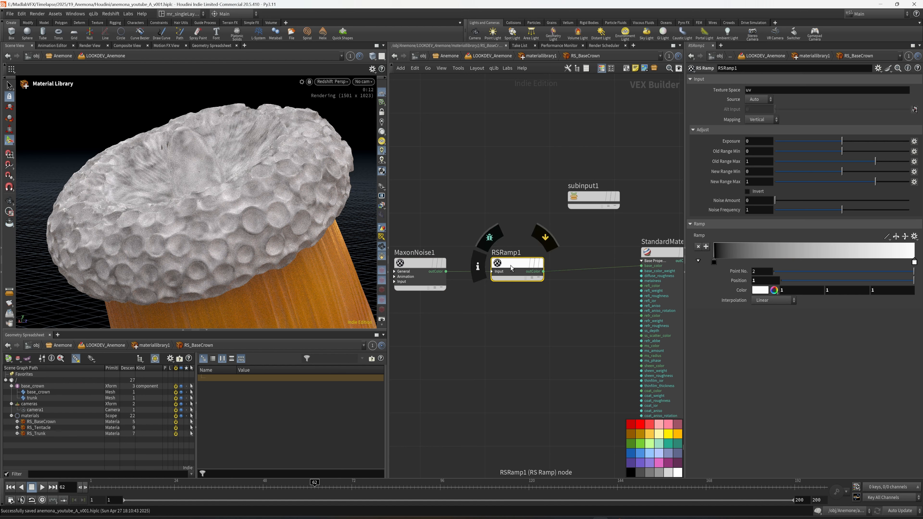
{"action": "left_click_drag", "start_coordinate": [511, 268], "coordinate": [497, 268]}
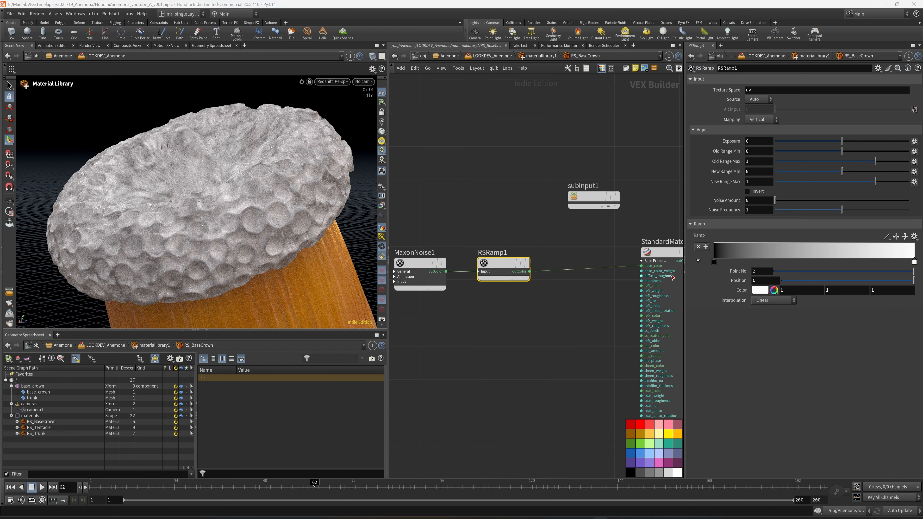
Step: Set RSRamp1's first point to orange (1, 0.5, 0) and its end point to dark red (0.5, 0, 0)
{"action": "left_click", "coordinate": [714, 262]}
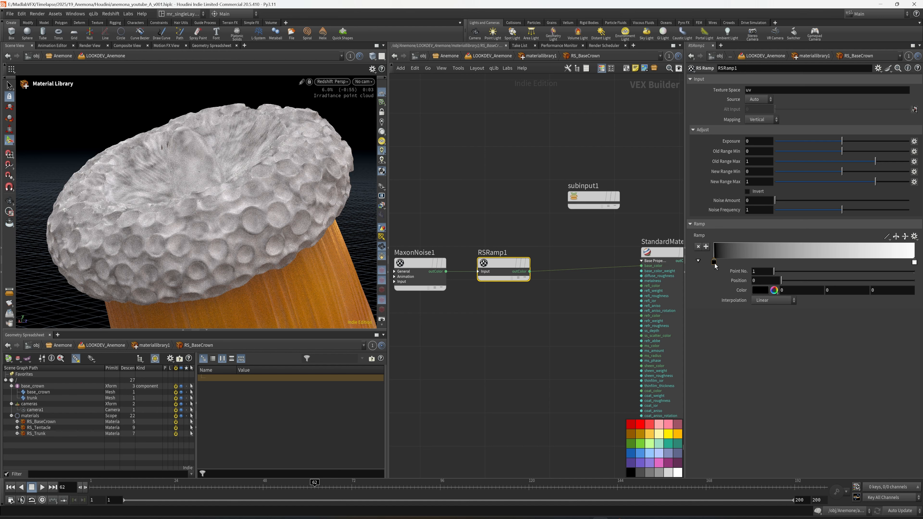
{"action": "left_click", "coordinate": [761, 294]}
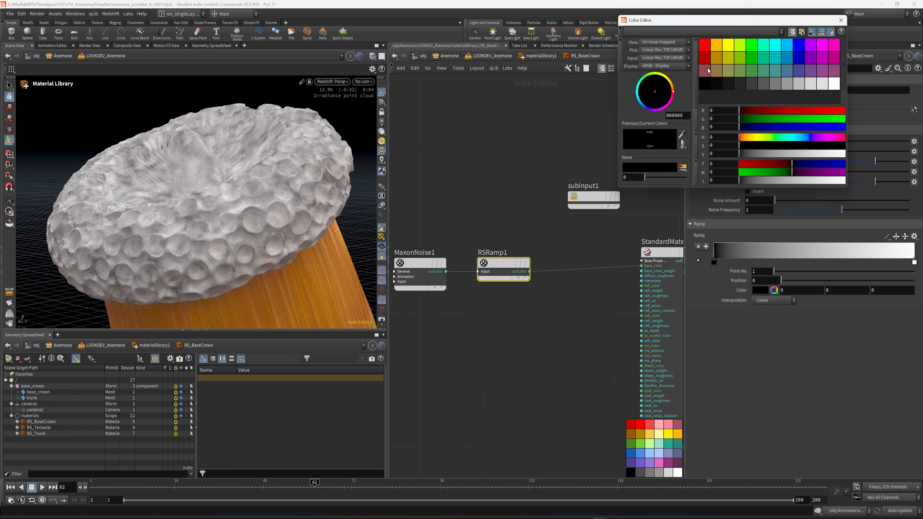
{"action": "left_click", "coordinate": [717, 45]}
{"action": "left_click", "coordinate": [841, 20]}
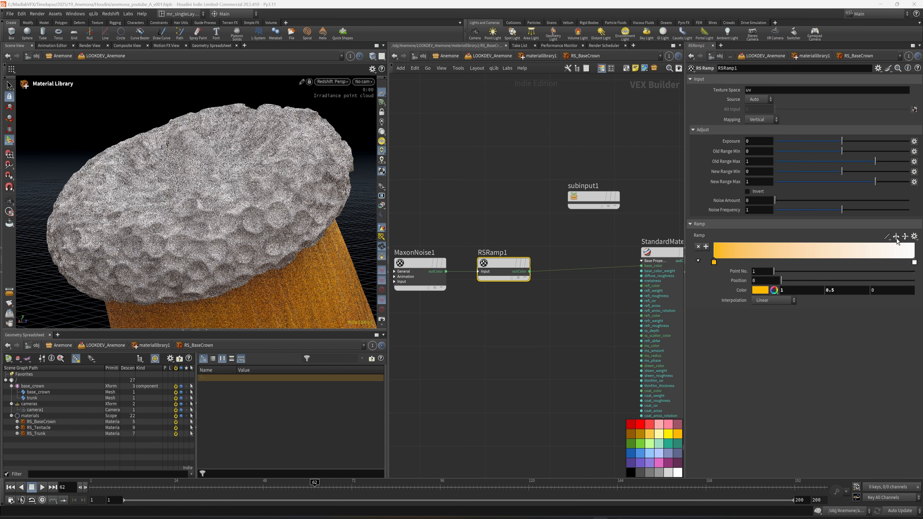
{"action": "left_click", "coordinate": [915, 262]}
{"action": "left_click", "coordinate": [761, 294]}
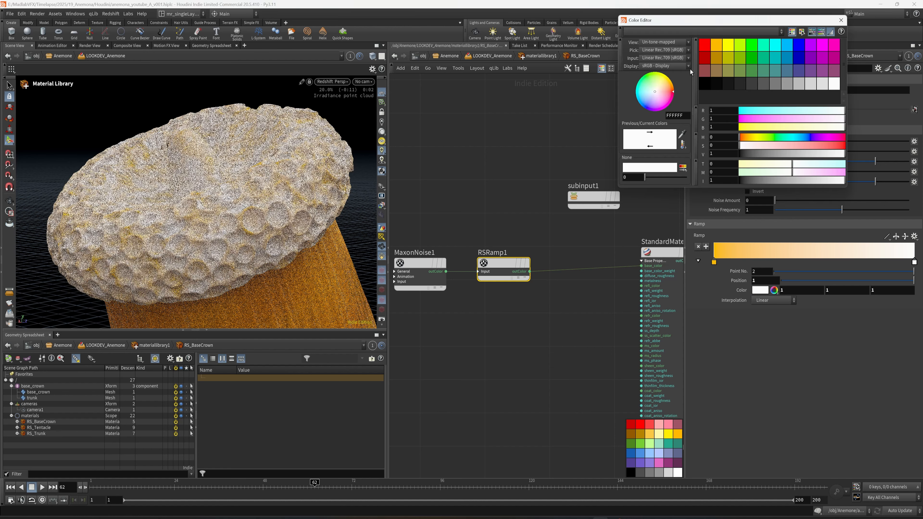
{"action": "left_click", "coordinate": [705, 58]}
{"action": "left_click", "coordinate": [842, 20]}
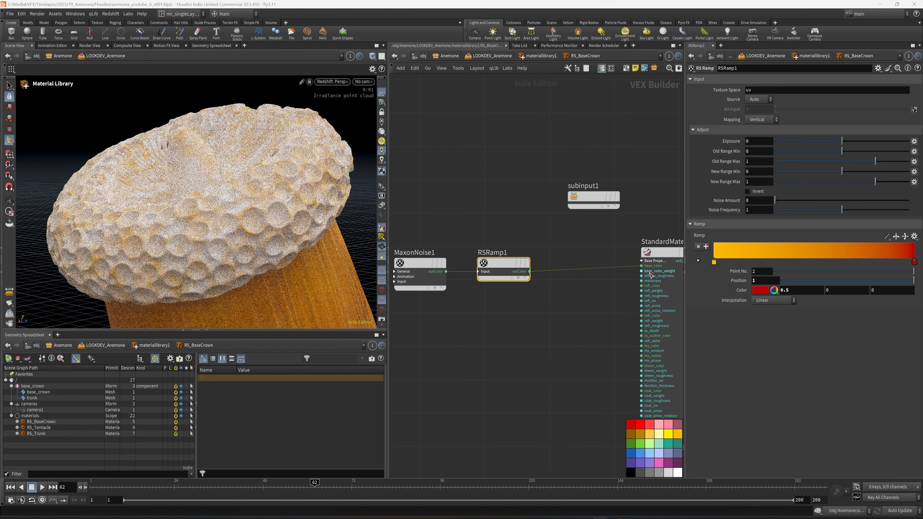
Step: Save the scene, check the ramp colours in the Redshift viewport render and return the viewport to Houdini VK
{"action": "middle_click_drag", "start_coordinate": [550, 314], "coordinate": [618, 305]}
{"action": "key", "text": "ctrl+s"}
{"action": "left_click_drag", "start_coordinate": [618, 305], "coordinate": [511, 248]}
{"action": "left_click_drag", "start_coordinate": [568, 254], "coordinate": [473, 254]}
{"action": "left_click", "coordinate": [507, 309]}
{"action": "middle_click_drag", "start_coordinate": [506, 311], "coordinate": [563, 292]}
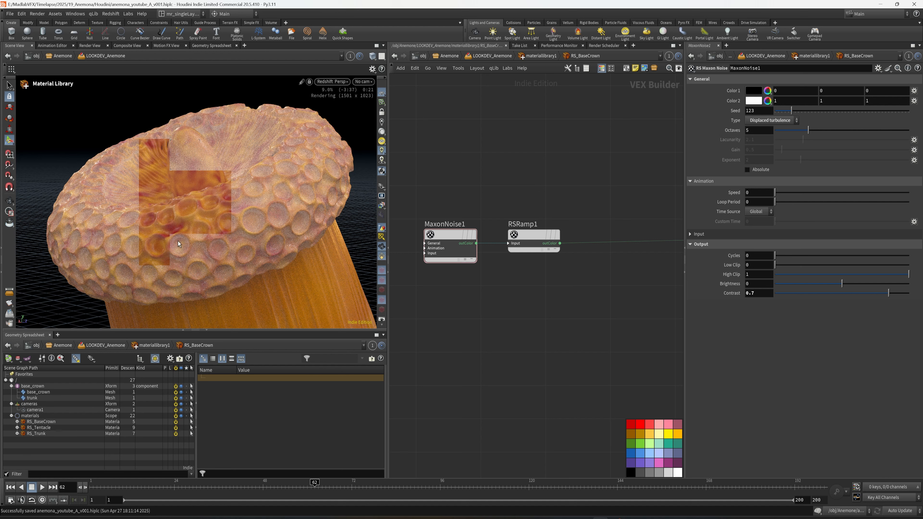
{"action": "left_click", "coordinate": [332, 82]}
{"action": "left_click", "coordinate": [334, 112]}
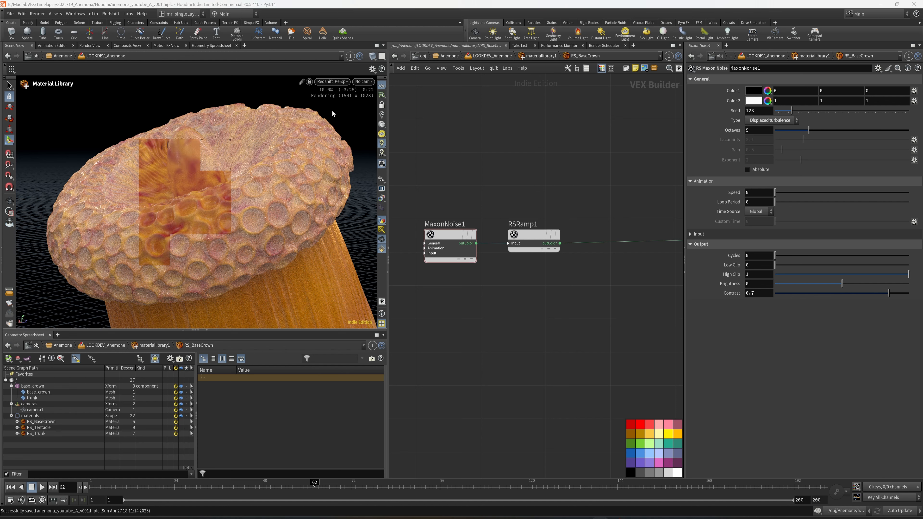
Step: Add an RS Point Attribute node below RSRamp1 in the base crown material
{"action": "middle_click_drag", "start_coordinate": [532, 314], "coordinate": [498, 313]}
{"action": "key", "text": "Tab"}
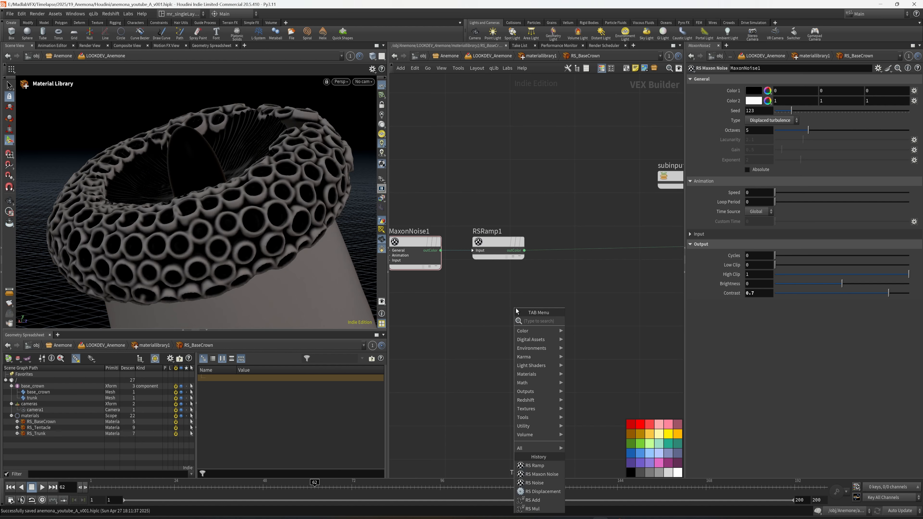
{"action": "type", "text": "c"}
{"action": "key", "text": "BackSpace"}
{"action": "type", "text": "point"}
{"action": "key", "text": "Return"}
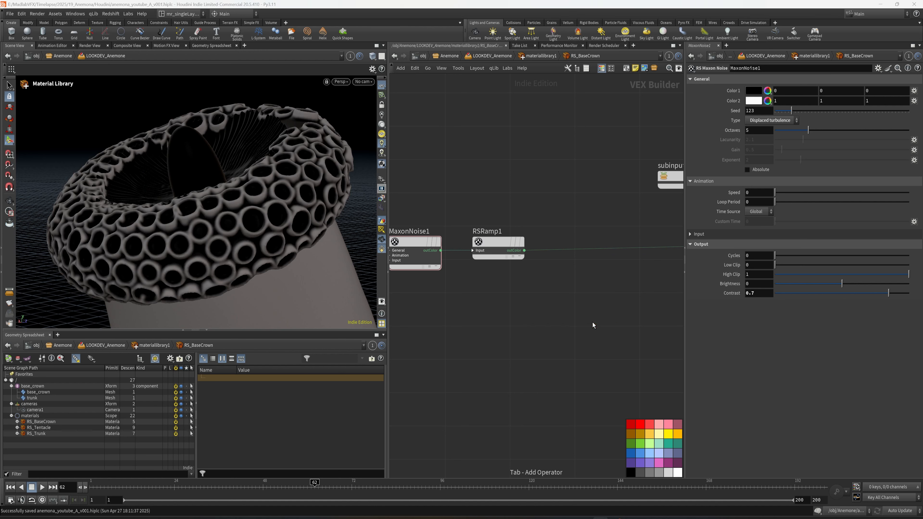
{"action": "left_click", "coordinate": [498, 329]}
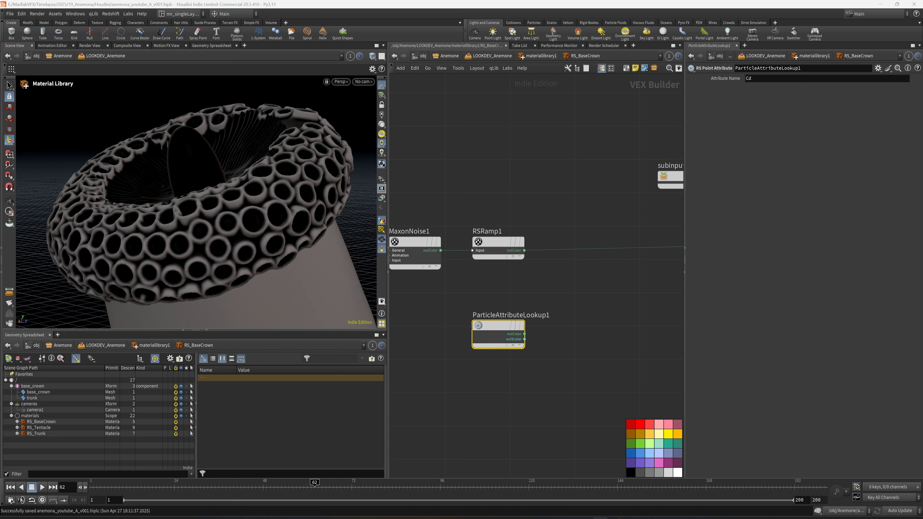
Step: Set the point attribute node's Attribute Name to displayColor
{"action": "left_click_drag", "start_coordinate": [764, 81], "coordinate": [726, 82]}
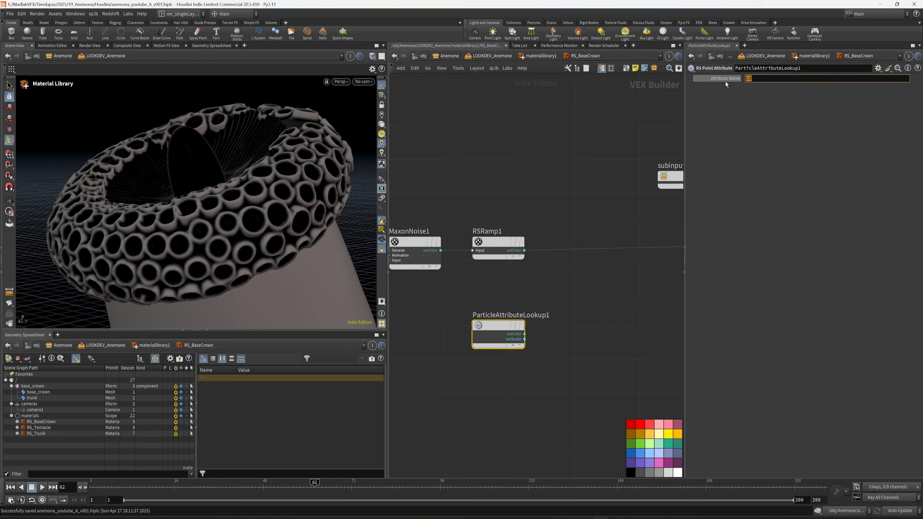
{"action": "type", "text": "dis"}
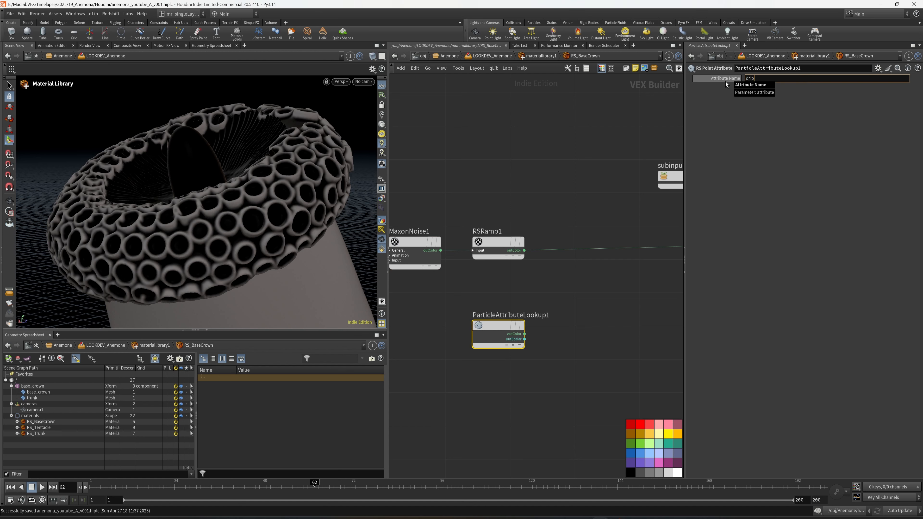
{"action": "type", "text": "p"}
{"action": "key", "text": "BackSpace"}
{"action": "type", "text": "splayColor"}
{"action": "key", "text": "Return"}
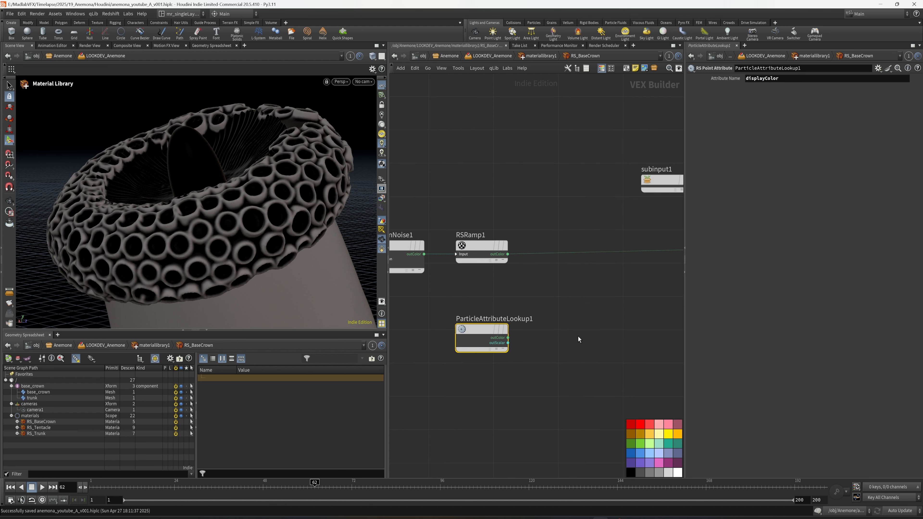
Step: Add an RS Vector Mix node and insert it on the wire between RSRamp1 and StandardMaterial1
{"action": "key", "text": "Tab"}
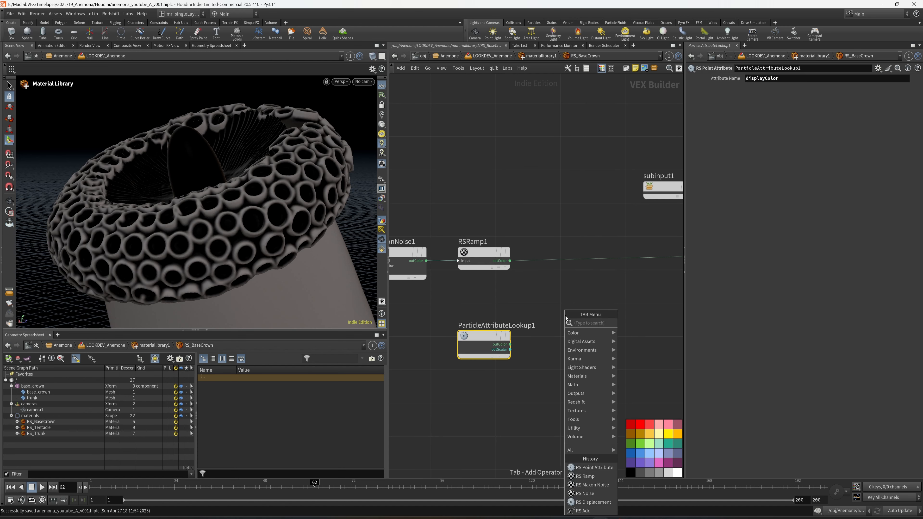
{"action": "type", "text": "mi"}
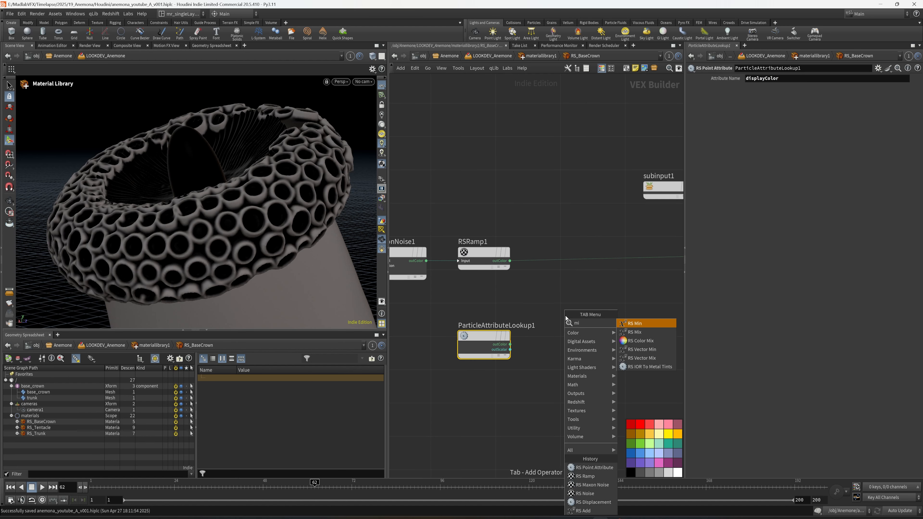
{"action": "left_click", "coordinate": [641, 359]}
{"action": "left_click", "coordinate": [578, 262]}
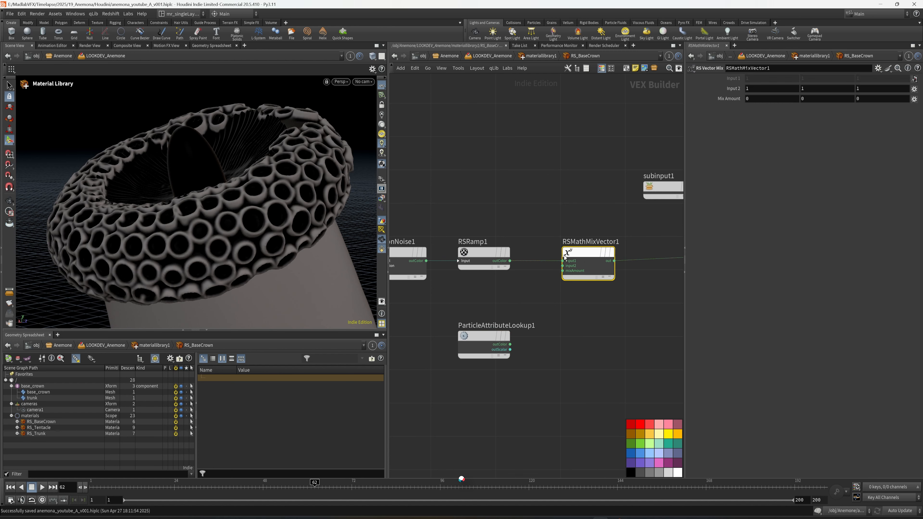
{"action": "mouse_move", "coordinate": [474, 286]}
{"action": "middle_mouse_down"}
{"action": "mouse_move", "coordinate": [486, 289]}
{"action": "mouse_move", "coordinate": [475, 285]}
{"action": "middle_mouse_up"}
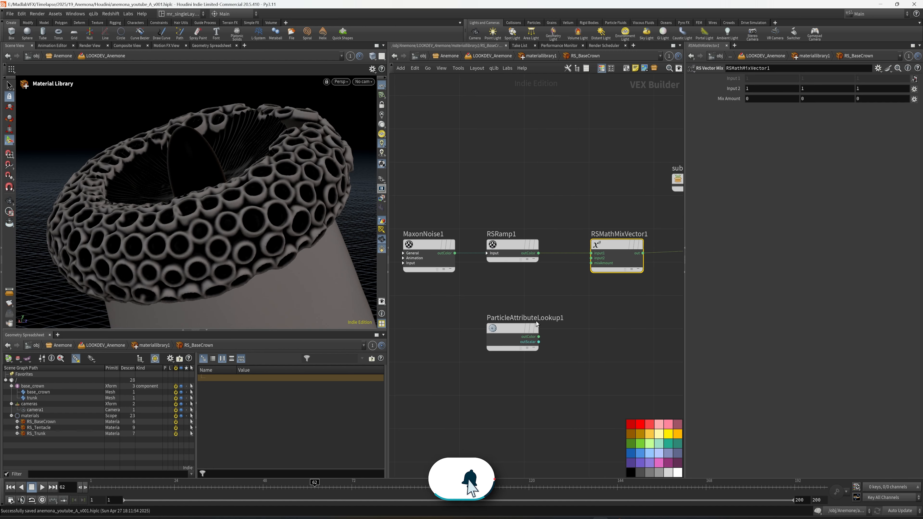
Step: Add an RS Color Constant node between RSRamp1 and the point attribute node, and set its colour to purple (0.5, 0, 1)
{"action": "left_click_drag", "start_coordinate": [531, 326], "coordinate": [544, 334]}
{"action": "key", "text": "Tab"}
{"action": "type", "text": "cons"}
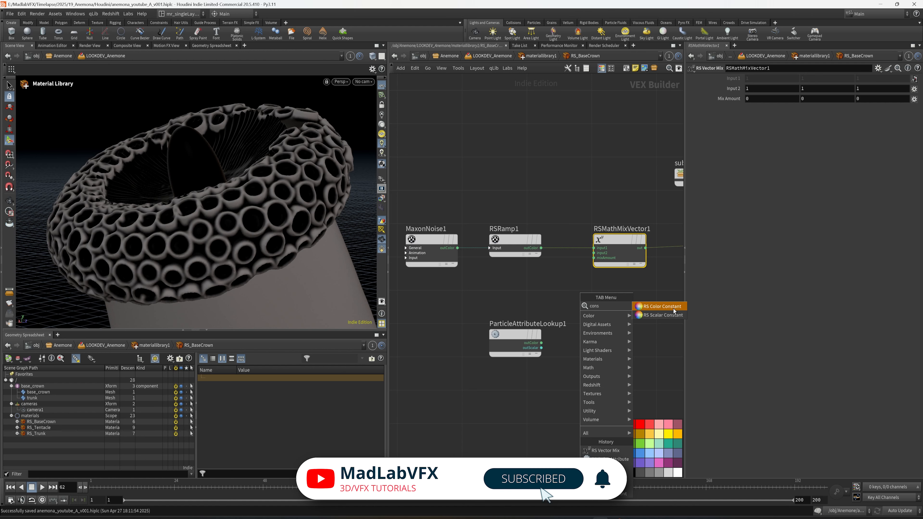
{"action": "key", "text": "Return"}
{"action": "left_click", "coordinate": [516, 300]}
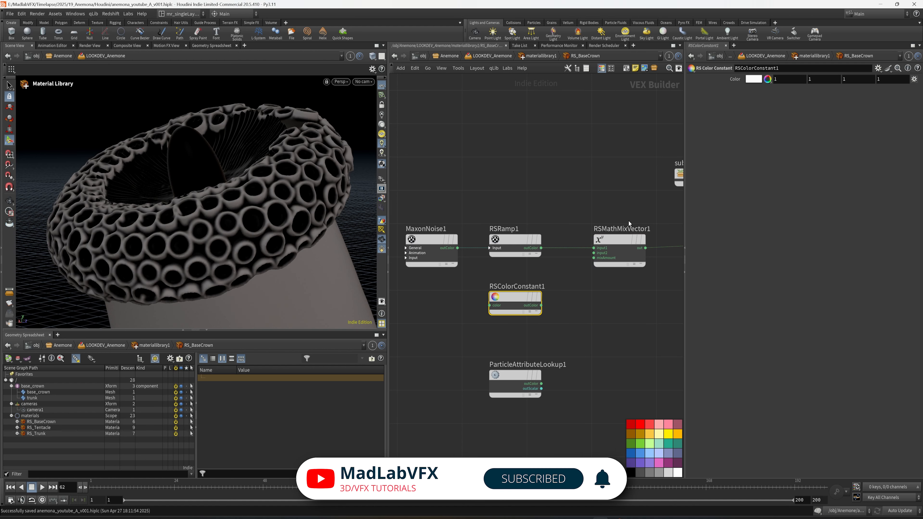
{"action": "left_click", "coordinate": [753, 79]}
{"action": "left_click", "coordinate": [813, 49]}
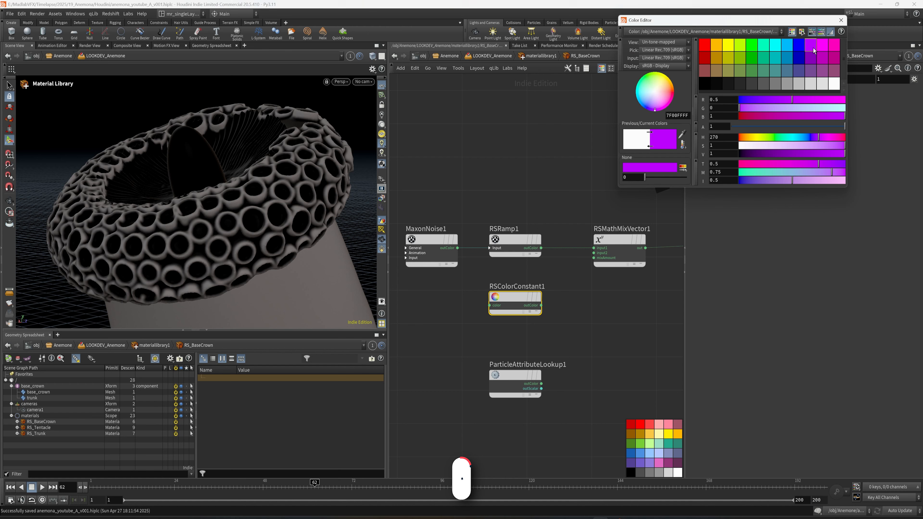
{"action": "left_click", "coordinate": [841, 20]}
Step: Connect RSColorConstant1 to input2 of RSMathMixVector1 and ParticleAttributeLookup1's outColor to its mixAmount input
{"action": "left_click", "coordinate": [541, 305]}
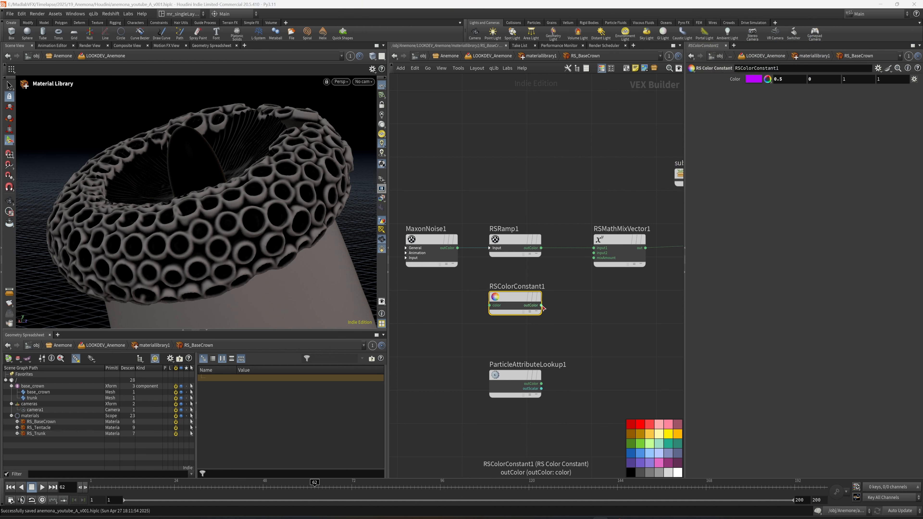
{"action": "left_click", "coordinate": [594, 258]}
{"action": "scroll", "coordinate": [613, 291], "scroll_direction": "up", "scroll_amount": 2}
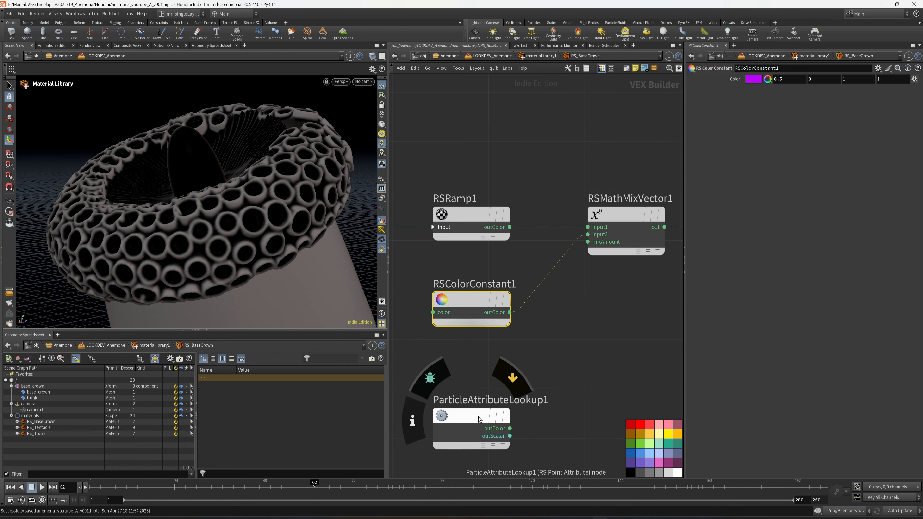
{"action": "left_click", "coordinate": [510, 424]}
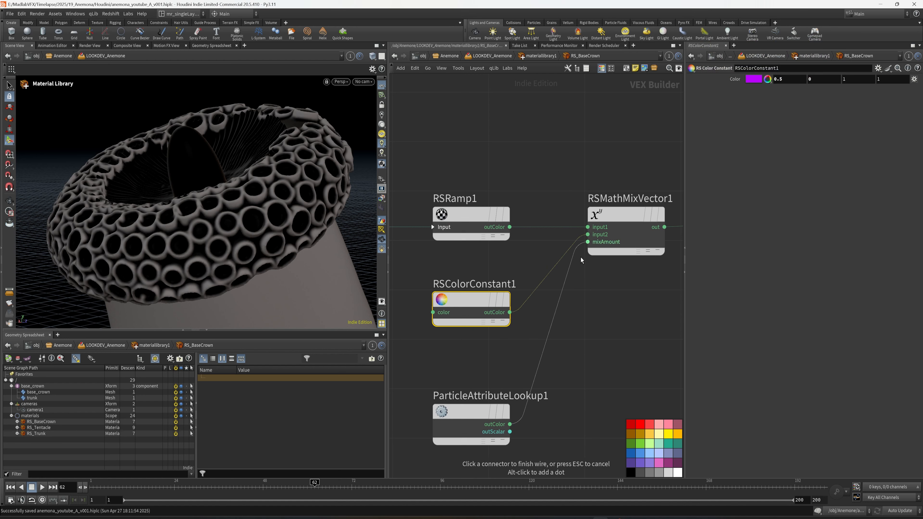
{"action": "left_click", "coordinate": [587, 235]}
Step: Save the scene and preview the mixed colours on the base crown with a Redshift viewport render
{"action": "middle_click_drag", "start_coordinate": [546, 414], "coordinate": [511, 418]}
{"action": "scroll", "coordinate": [511, 418], "scroll_direction": "down", "scroll_amount": 1}
{"action": "middle_click_drag", "start_coordinate": [592, 373], "coordinate": [509, 376]}
{"action": "scroll", "coordinate": [509, 376], "scroll_direction": "down", "scroll_amount": 1}
{"action": "scroll", "coordinate": [524, 373], "scroll_direction": "down", "scroll_amount": 1}
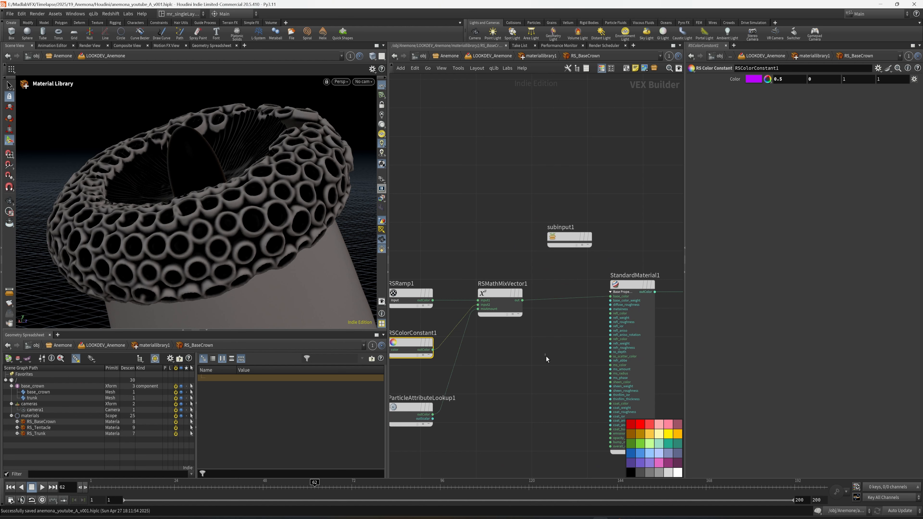
{"action": "middle_click_drag", "start_coordinate": [556, 343], "coordinate": [553, 340]}
{"action": "left_click", "coordinate": [344, 83]}
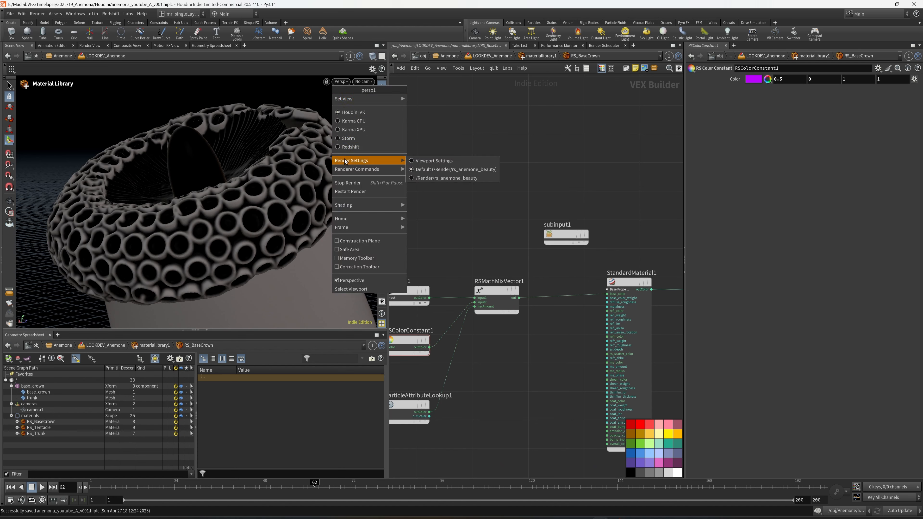
{"action": "left_click", "coordinate": [343, 146]}
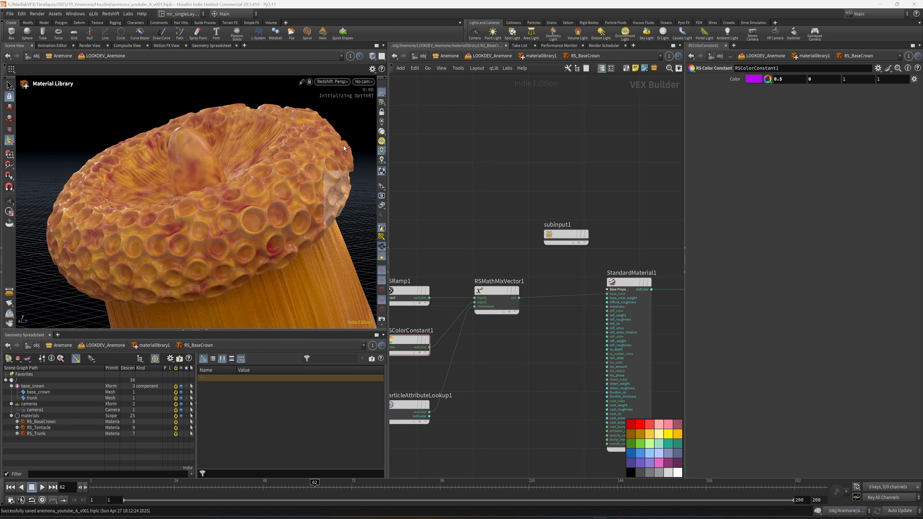
{"action": "middle_click_drag", "start_coordinate": [509, 392], "coordinate": [532, 367]}
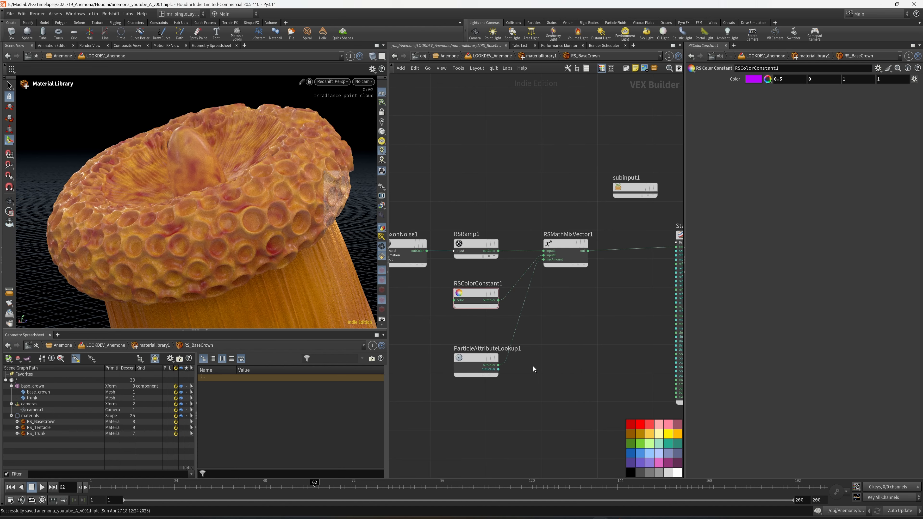
{"action": "middle_click_drag", "start_coordinate": [596, 306], "coordinate": [550, 300]}
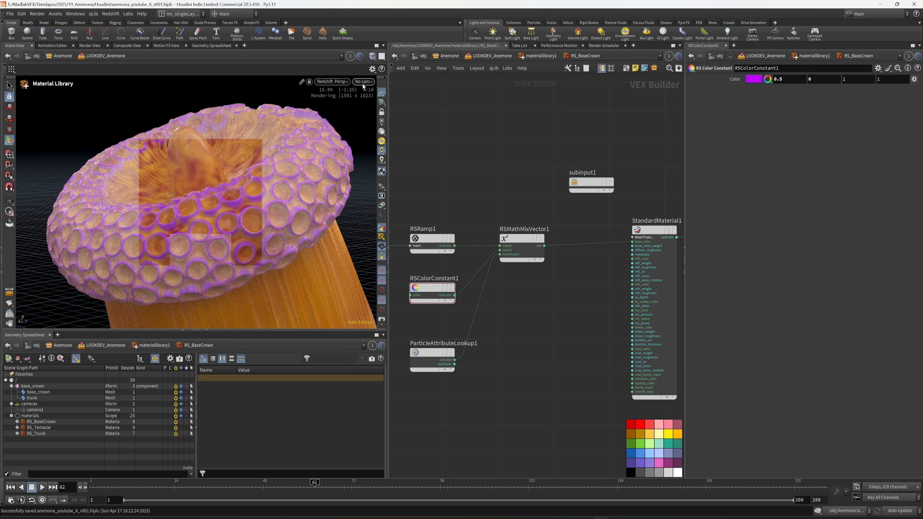
{"action": "middle_click_drag", "start_coordinate": [536, 327], "coordinate": [524, 326]}
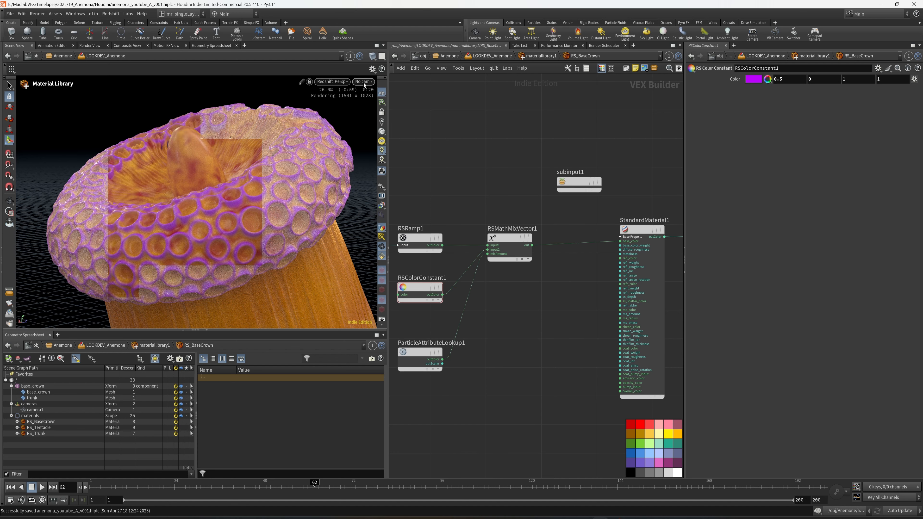
Step: Switch the viewport renderer from Redshift to Houdini VK and look through /cameras/camera1
{"action": "left_click", "coordinate": [334, 82]}
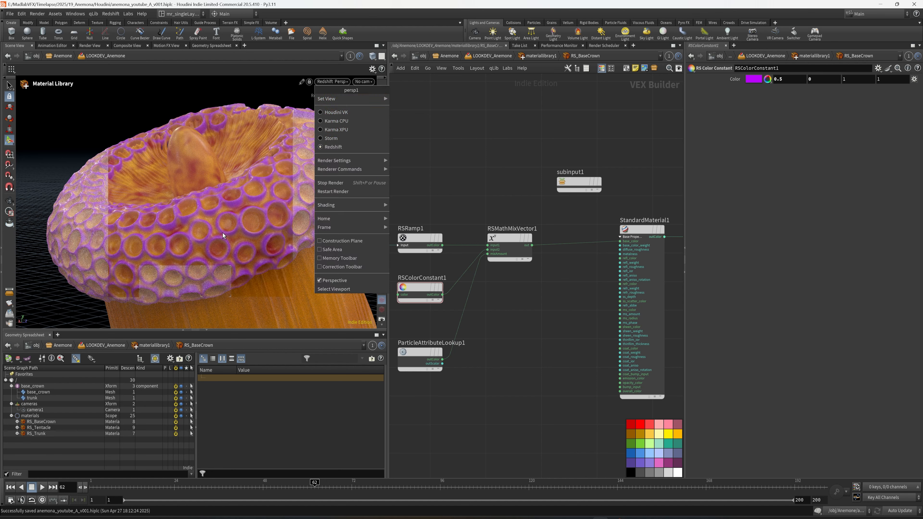
{"action": "key", "text": "Escape"}
{"action": "left_click", "coordinate": [340, 84]}
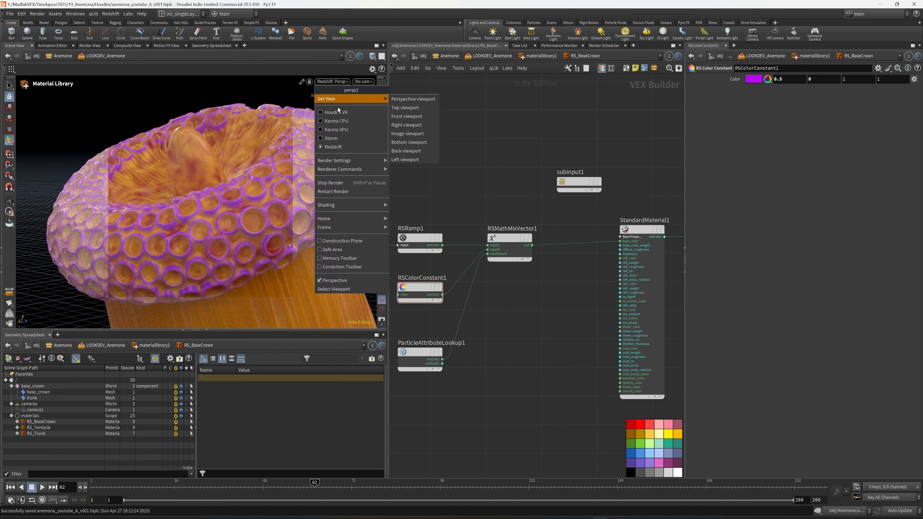
{"action": "left_click", "coordinate": [340, 112]}
{"action": "key", "text": "h"}
{"action": "left_click", "coordinate": [371, 81]}
{"action": "mouse_move", "coordinate": [373, 116]}
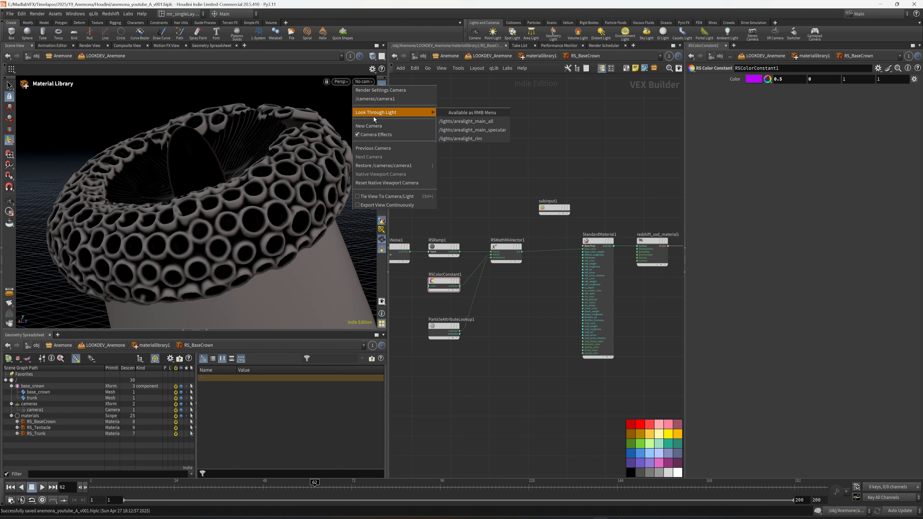
{"action": "left_click", "coordinate": [438, 125]}
Step: Return to the LOOKDEV_Anemone network, select the anemone SOP Import node and save the scene
{"action": "key", "text": "u"}
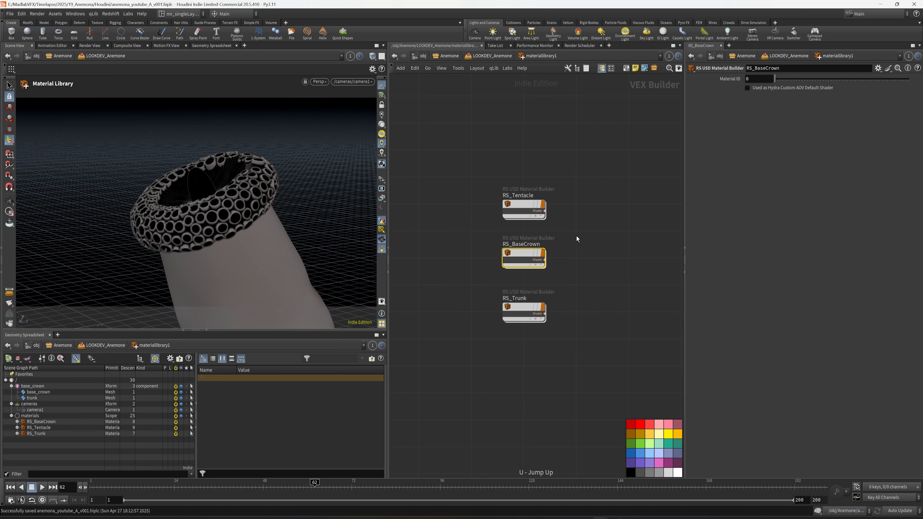
{"action": "key", "text": "u"}
{"action": "middle_click_drag", "start_coordinate": [615, 247], "coordinate": [636, 236]}
{"action": "left_click", "coordinate": [544, 157]}
{"action": "key", "text": "ctrl+s"}
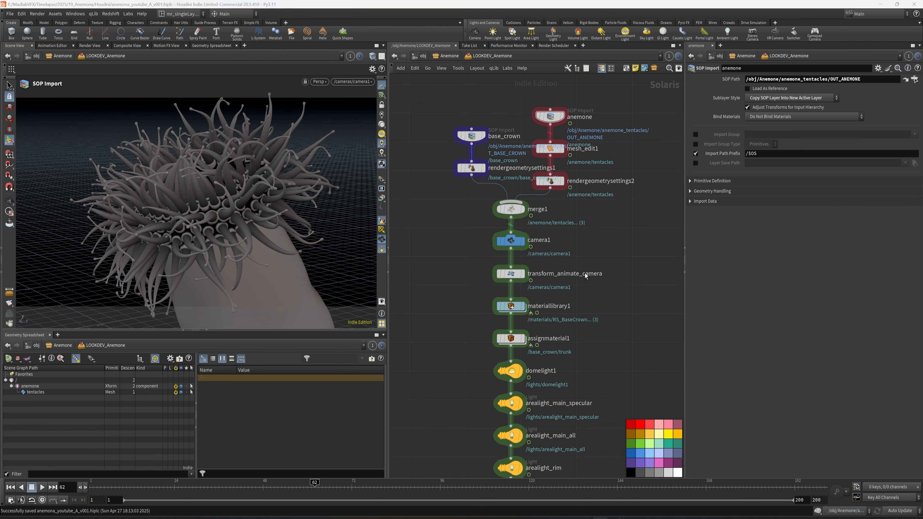
Step: Select the rs_anemone_beauty node at the end of the network to bring up its stage and render settings
{"action": "middle_click_drag", "start_coordinate": [574, 363], "coordinate": [573, 265]}
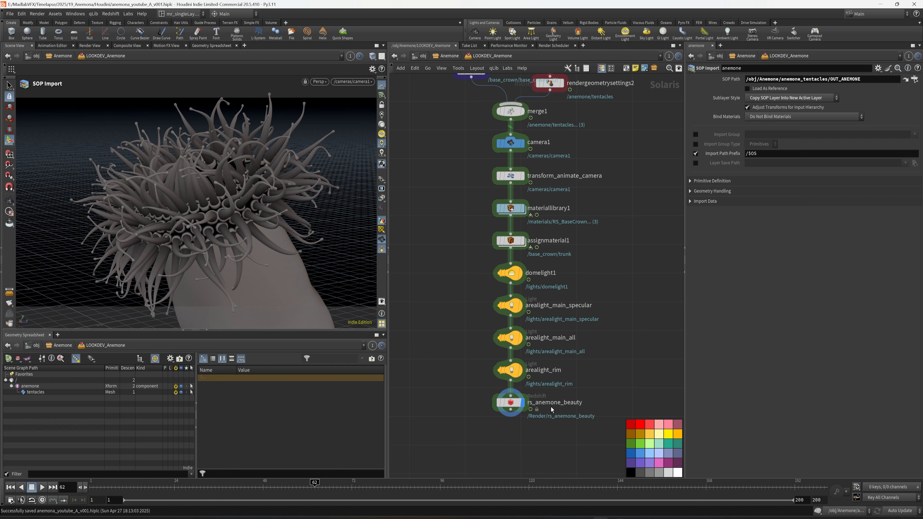
{"action": "left_click_drag", "start_coordinate": [510, 403], "coordinate": [510, 412]}
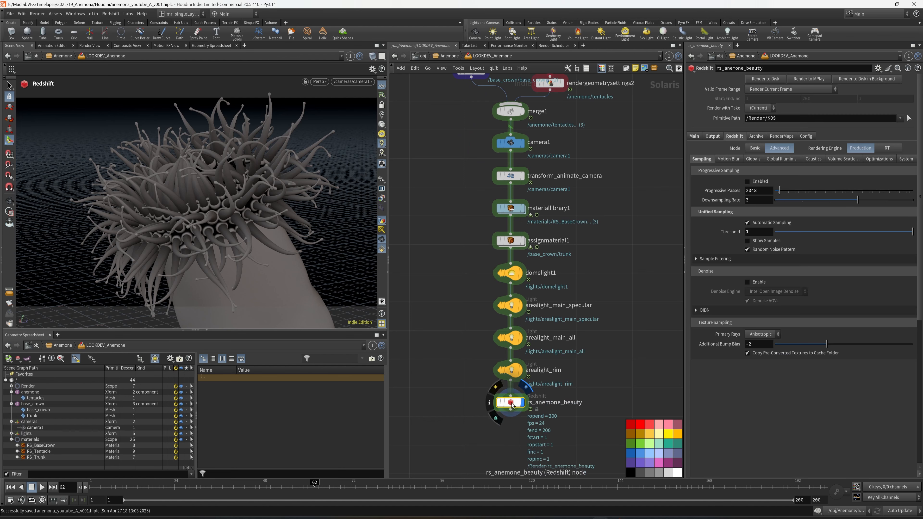
{"action": "left_click", "coordinate": [578, 268]}
Step: Bypass arealight_main_specular, arealight_main_all and arealight_rim, and switch the viewport to a Redshift render
{"action": "left_click_drag", "start_coordinate": [577, 387], "coordinate": [500, 308]}
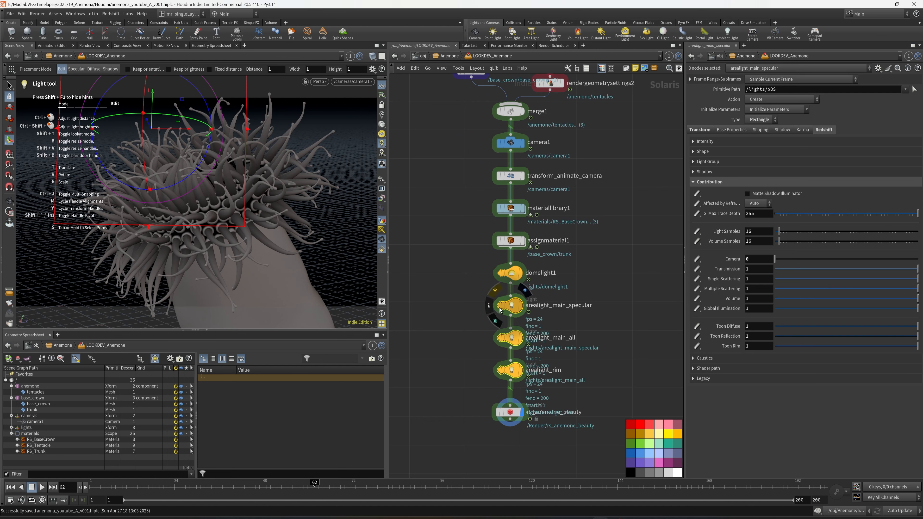
{"action": "key", "text": "q"}
{"action": "left_click", "coordinate": [326, 82]}
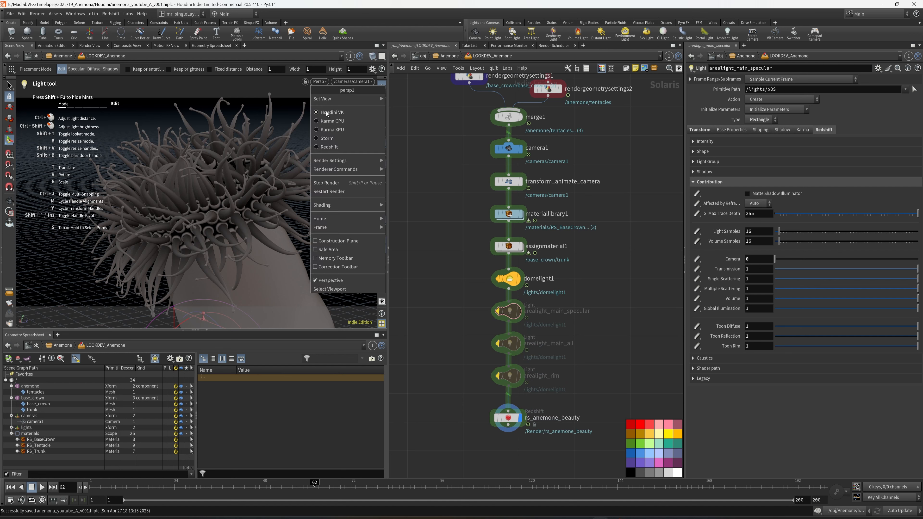
{"action": "left_click", "coordinate": [328, 147]}
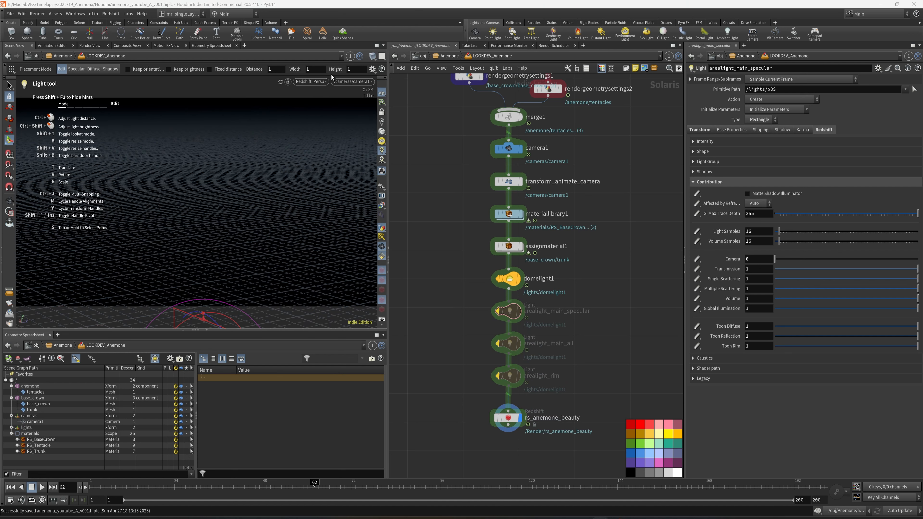
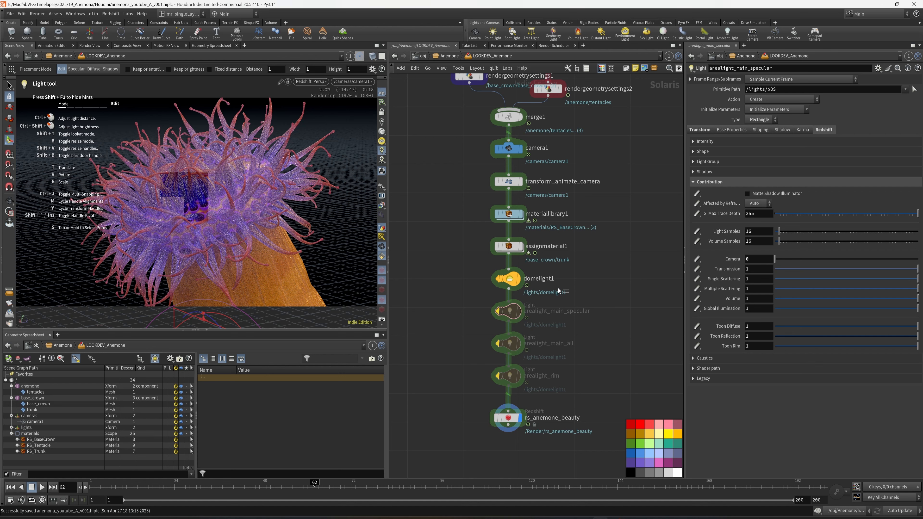
Step: Bypass domelight1 and enable arealight_main_specular so it is the only active light
{"action": "left_click", "coordinate": [504, 280]}
{"action": "left_click", "coordinate": [504, 280]}
{"action": "left_click", "coordinate": [497, 313]}
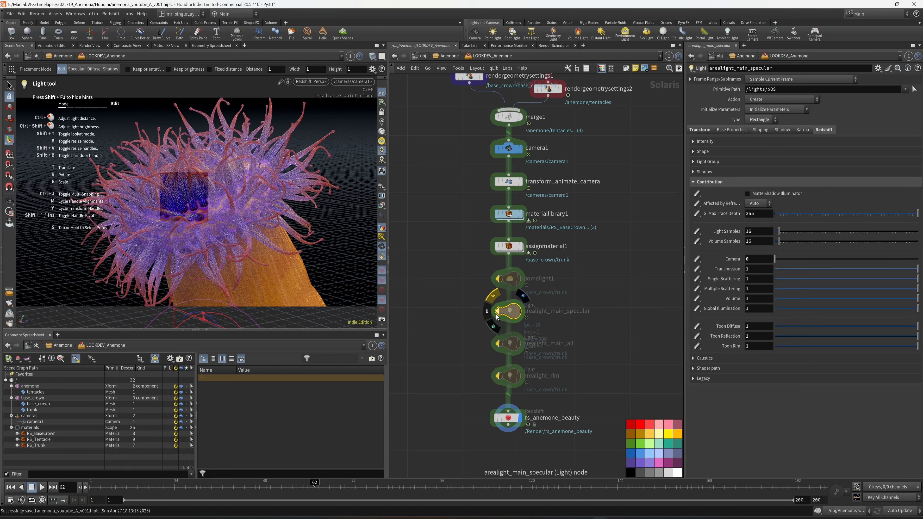
{"action": "left_click", "coordinate": [499, 312]}
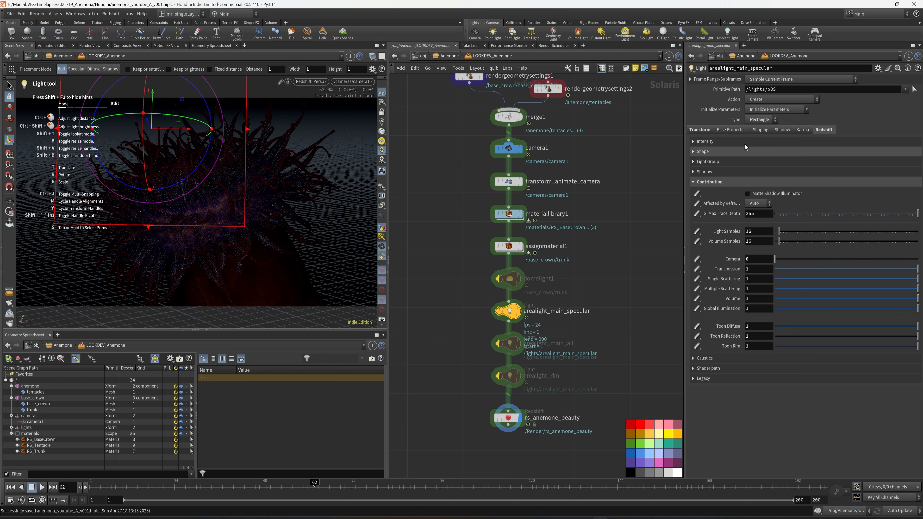
Step: Set the Diffuse Multiplier of arealight_main_specular to 0 in its base properties
{"action": "left_click", "coordinate": [726, 131]}
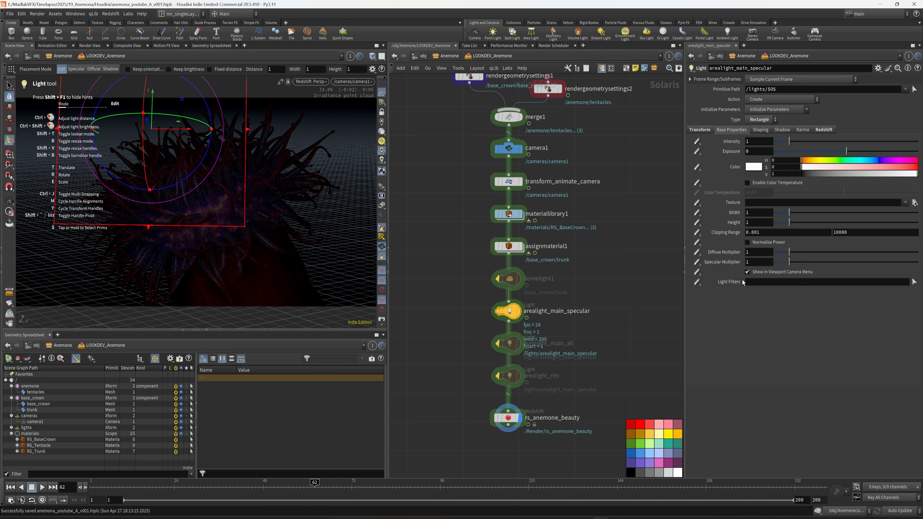
{"action": "double_click", "coordinate": [751, 256]}
{"action": "key", "text": "Return"}
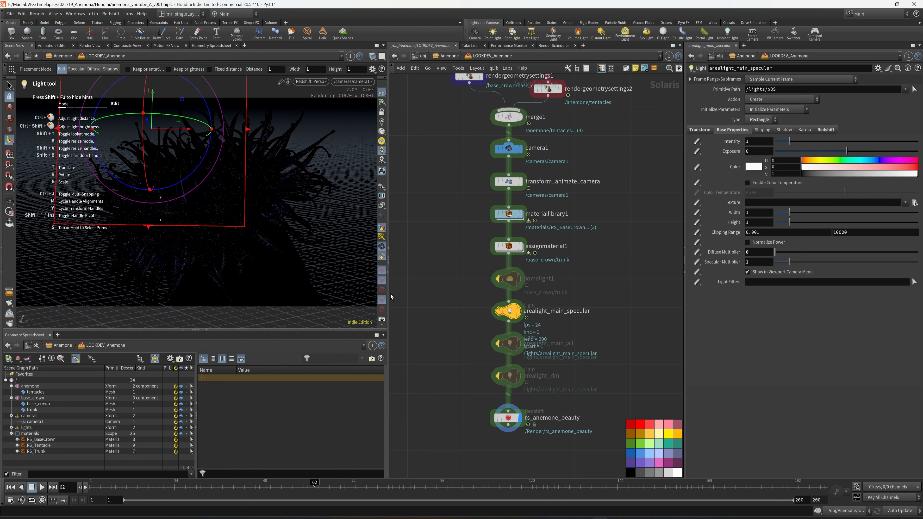
Step: Widen the viewport pane, set the exposure of arealight_main_specular to 11 and leave the light handles
{"action": "left_click_drag", "start_coordinate": [389, 293], "coordinate": [479, 293]}
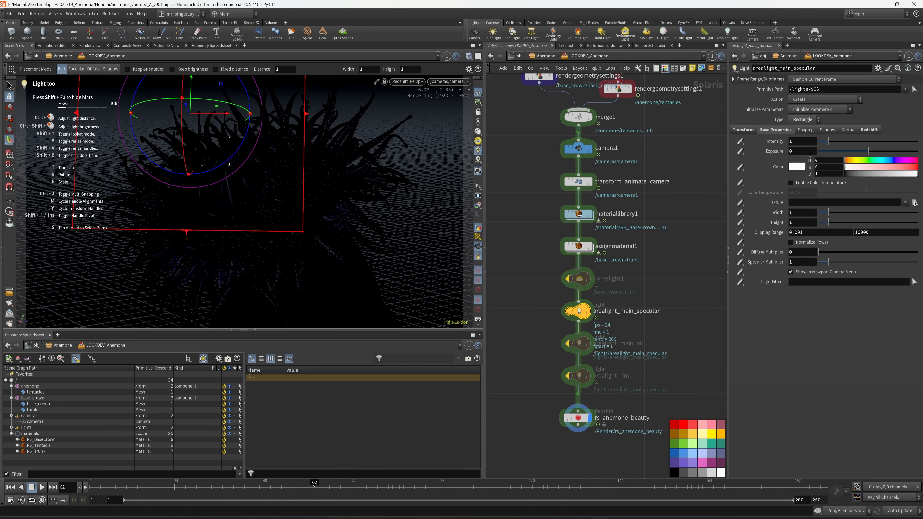
{"action": "mouse_move", "coordinate": [772, 154]}
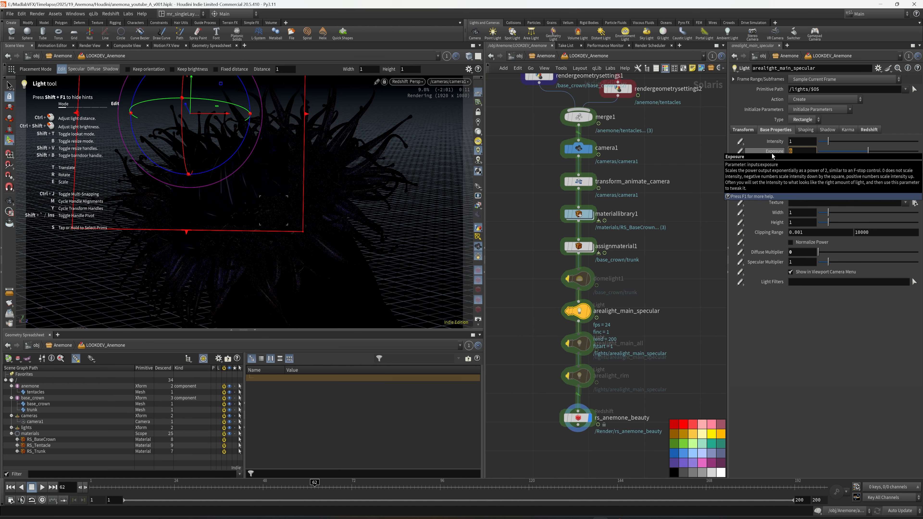
{"action": "type", "text": "1"}
{"action": "key", "text": "Return"}
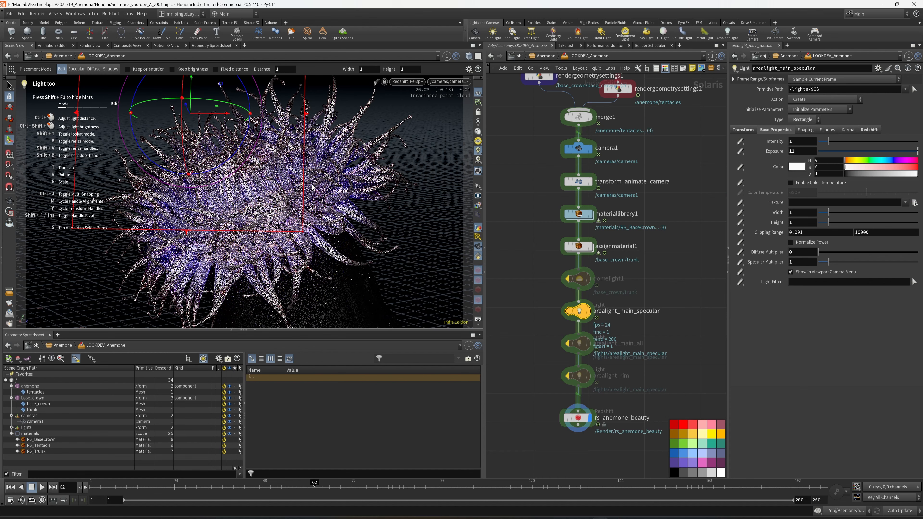
{"action": "key", "text": "Escape"}
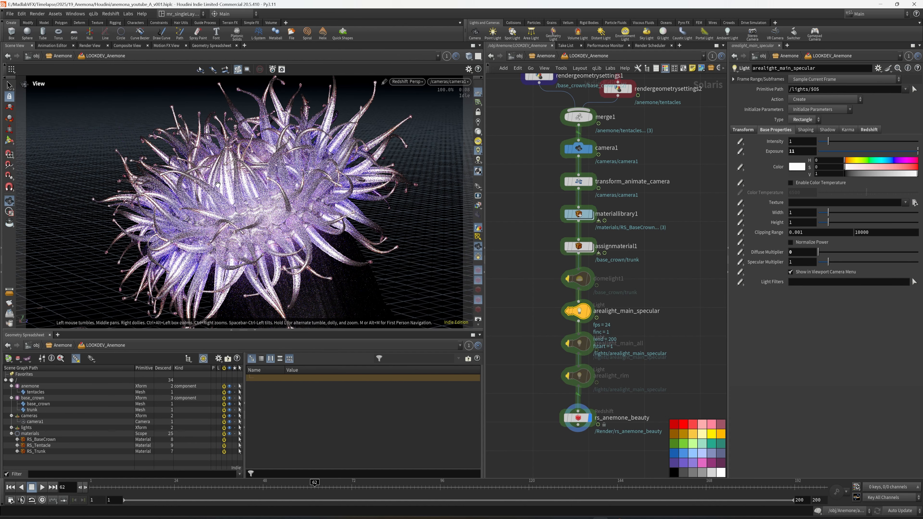
Step: Open the RS_Tentacle material in materiallibrary1 and set the reflection roughness of StandardMaterial1 to 0
{"action": "middle_click_drag", "start_coordinate": [659, 254], "coordinate": [661, 271]}
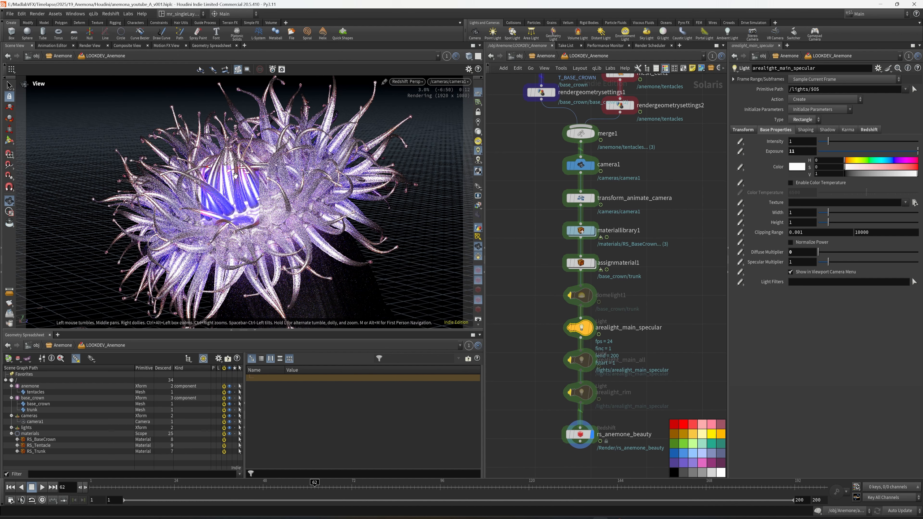
{"action": "middle_click_drag", "start_coordinate": [643, 214], "coordinate": [637, 319]}
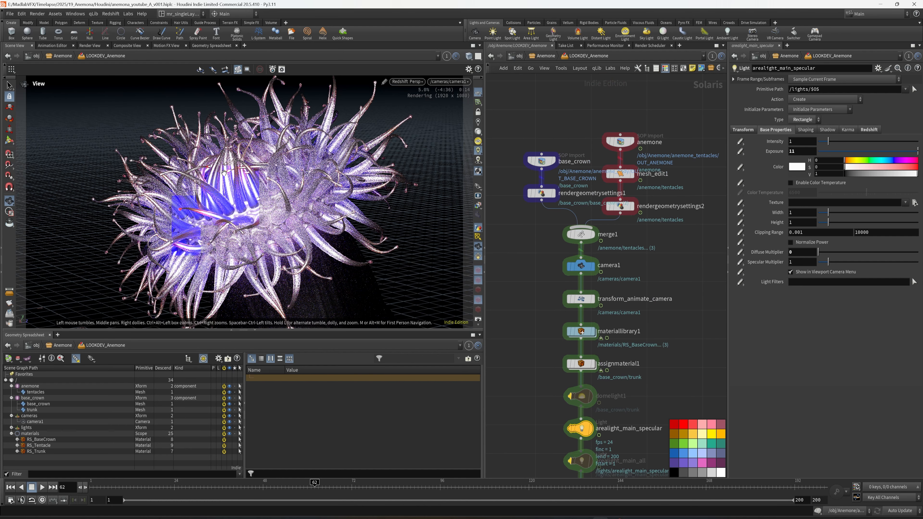
{"action": "double_click", "coordinate": [585, 334]}
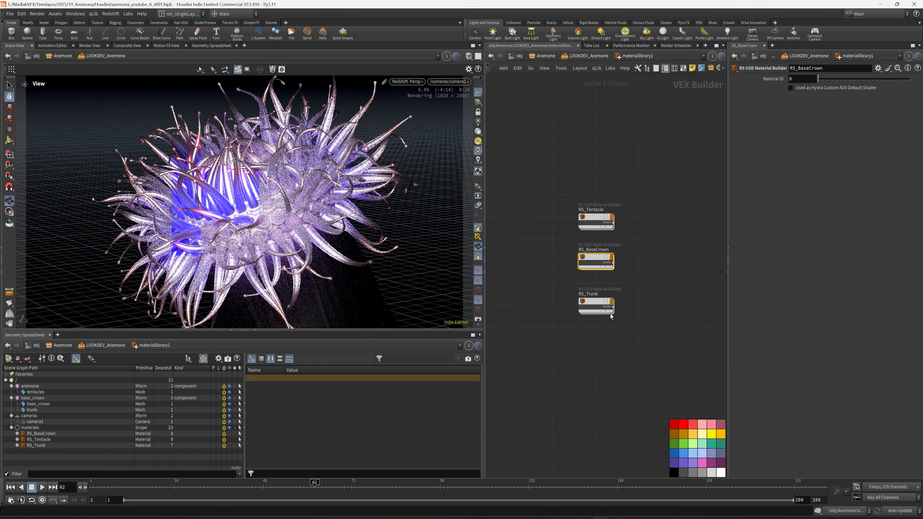
{"action": "double_click", "coordinate": [599, 218]}
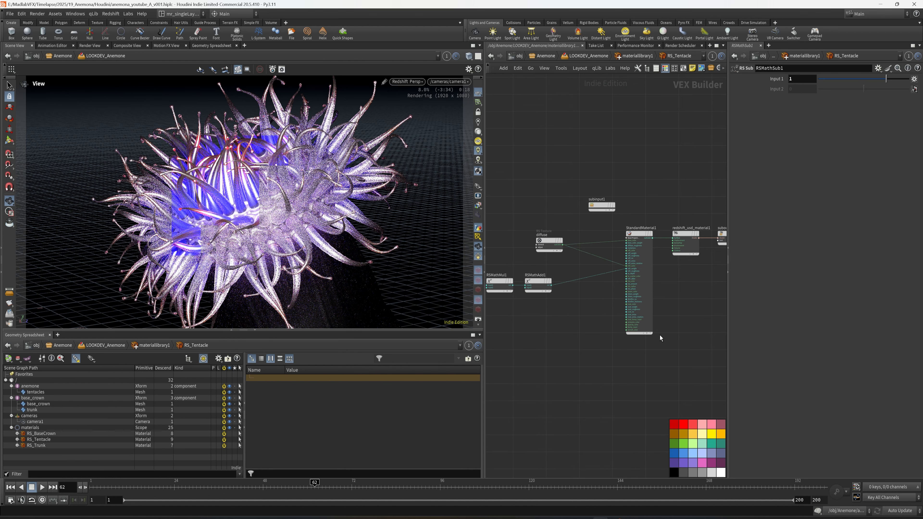
{"action": "left_click", "coordinate": [650, 329]}
{"action": "double_click", "coordinate": [799, 187]}
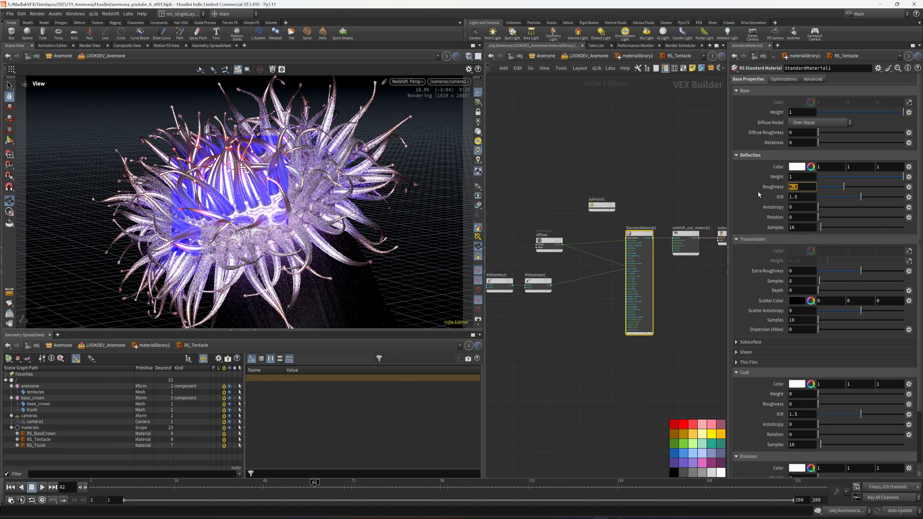
{"action": "type", "text": "0"}
{"action": "key", "text": "Return"}
Step: Set the reflection weight of the tentacle's StandardMaterial1 to 0 and return to the LOOKDEV_Anemone network
{"action": "left_click", "coordinate": [771, 187]}
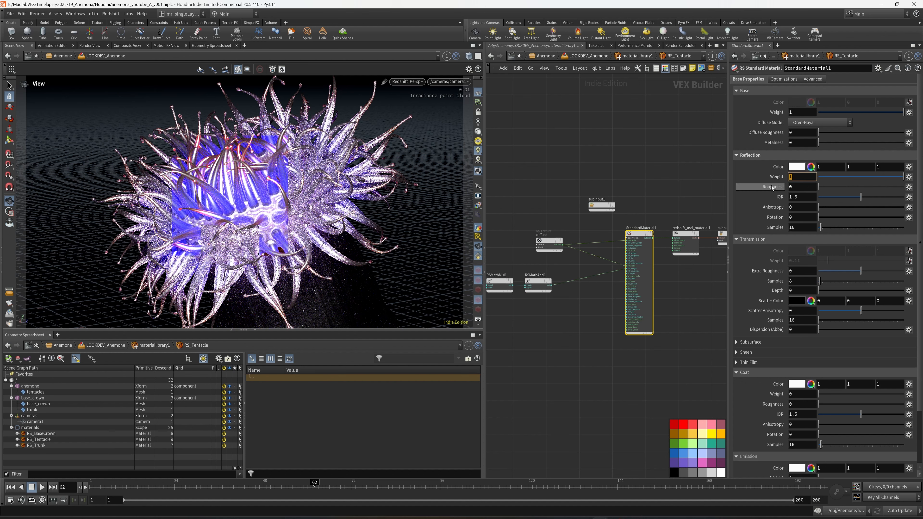
{"action": "type", "text": "0"}
{"action": "key", "text": "Return"}
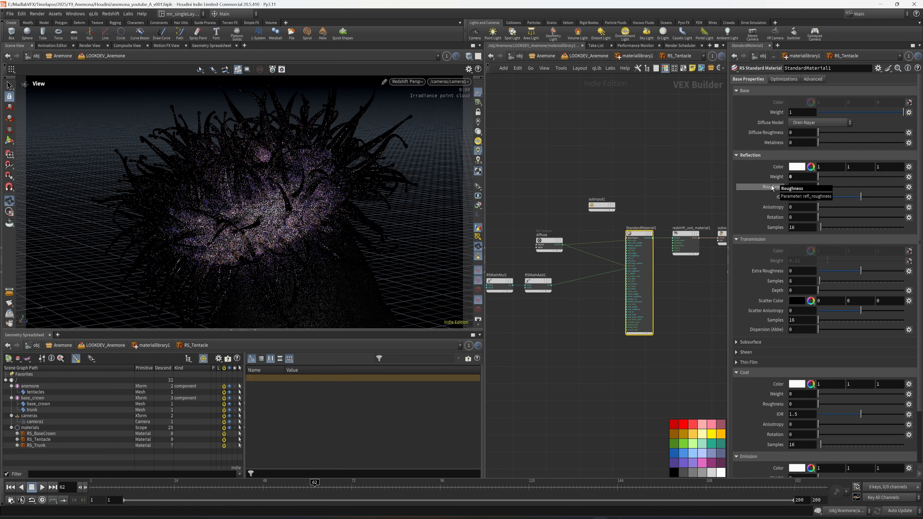
{"action": "middle_click_drag", "start_coordinate": [685, 307], "coordinate": [670, 306]}
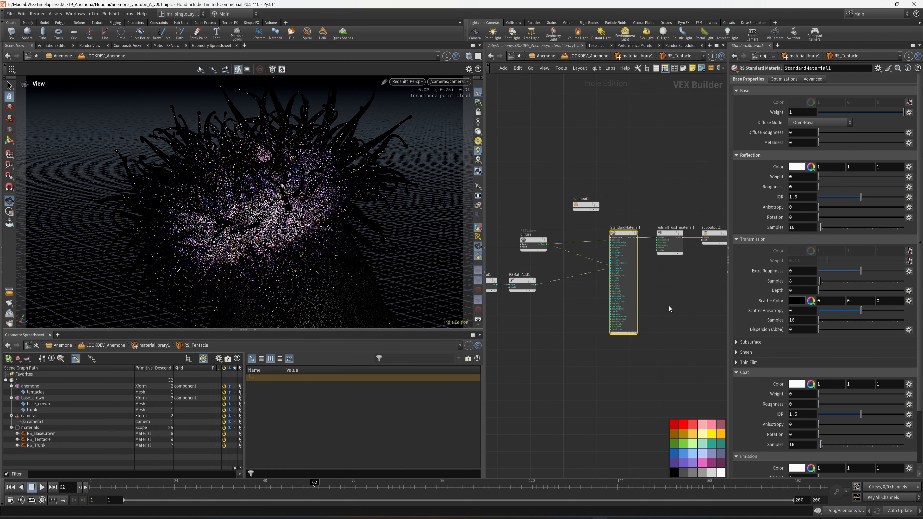
{"action": "key", "text": "u"}
{"action": "key", "text": "u"}
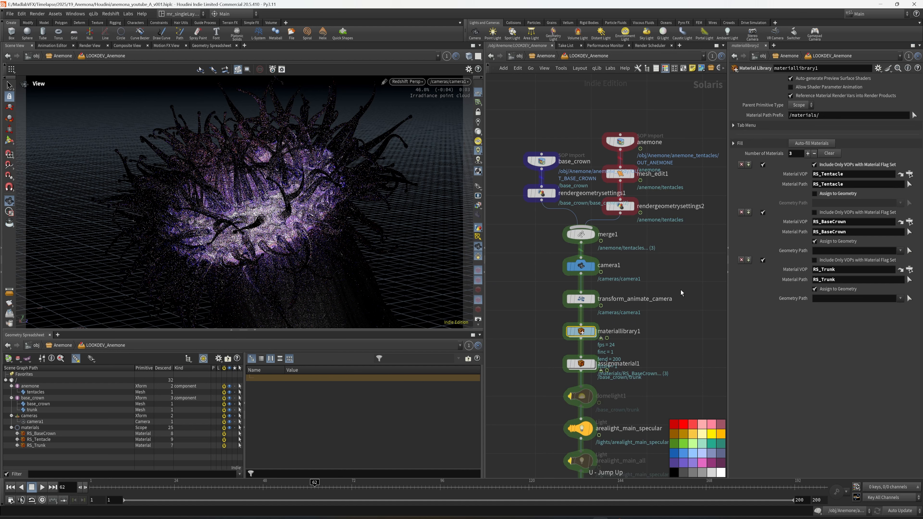
Step: Select arealight_main_specular and set both its width and height to 0.4
{"action": "middle_click_drag", "start_coordinate": [688, 289], "coordinate": [676, 287]}
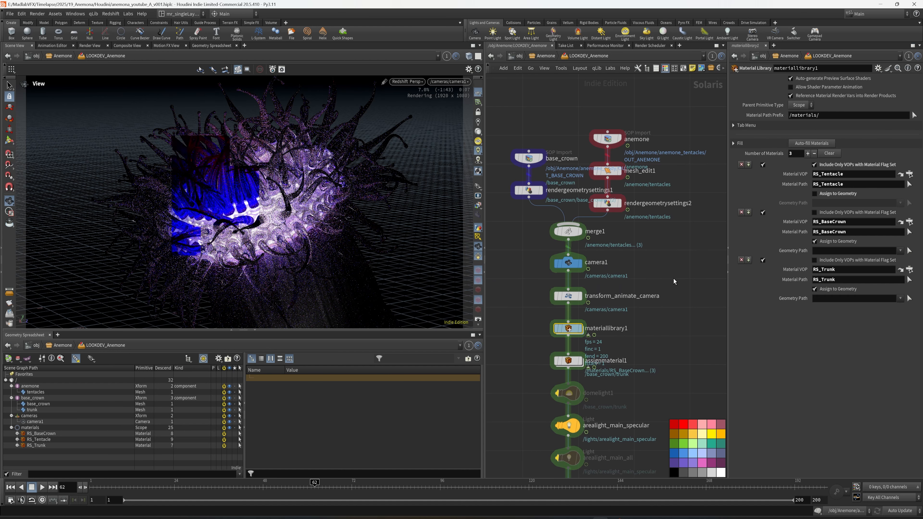
{"action": "middle_click_drag", "start_coordinate": [644, 280], "coordinate": [644, 275]}
{"action": "left_click_drag", "start_coordinate": [617, 300], "coordinate": [601, 316]}
{"action": "middle_click_drag", "start_coordinate": [602, 320], "coordinate": [588, 259]}
{"action": "left_click", "coordinate": [556, 360]}
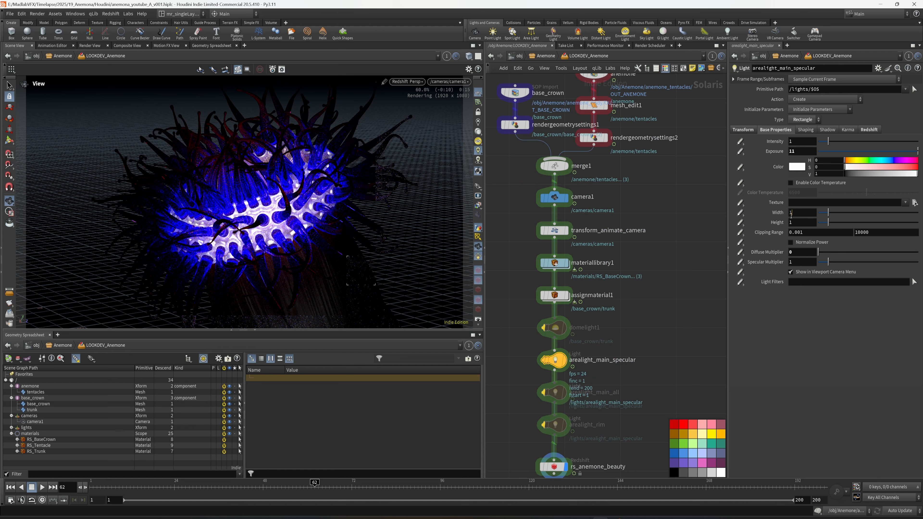
{"action": "left_click", "coordinate": [800, 212]}
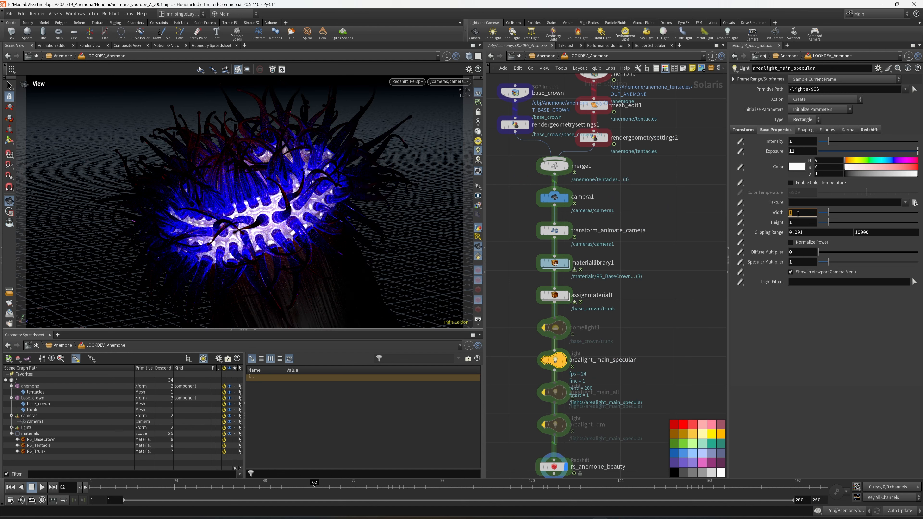
{"action": "type", "text": "0.4"}
{"action": "key", "text": "Tab"}
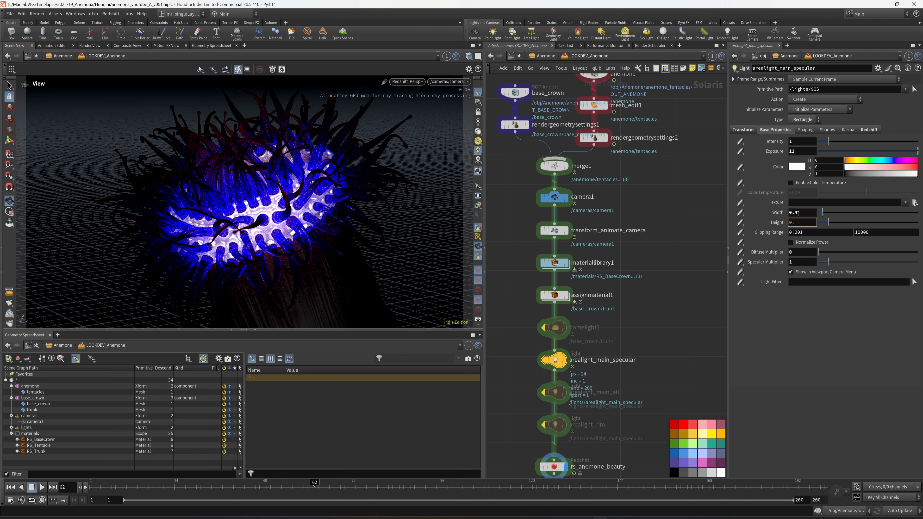
{"action": "type", "text": "0.4"}
{"action": "key", "text": "Tab"}
Step: Set the exposure of arealight_main_specular to 5
{"action": "left_click", "coordinate": [811, 152]}
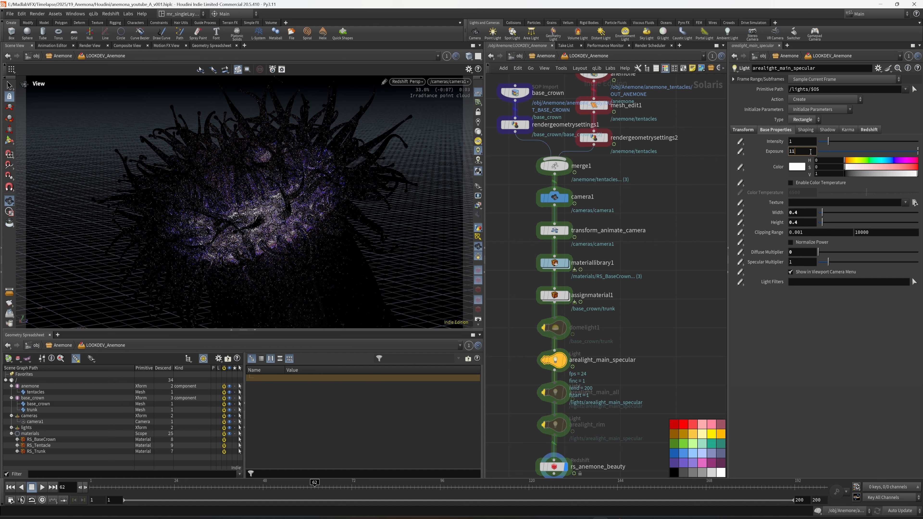
{"action": "key", "text": "BackSpace"}
{"action": "key", "text": "BackSpace"}
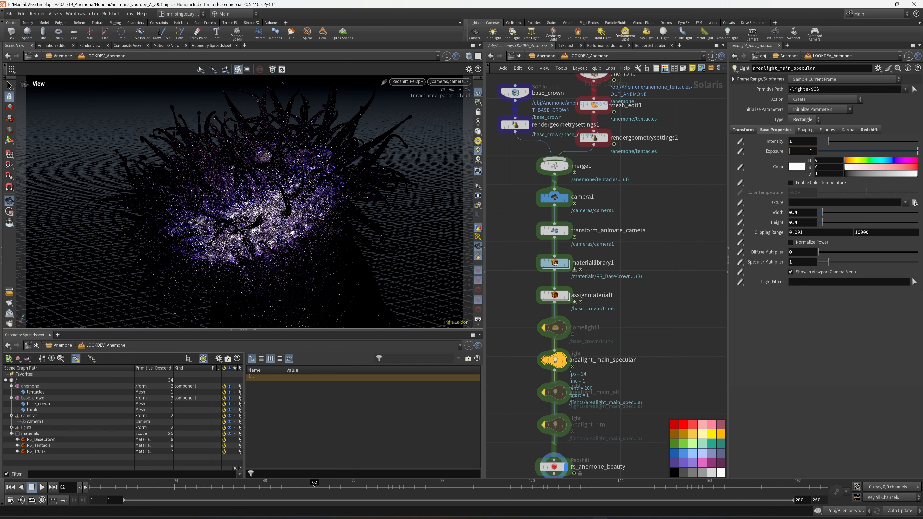
{"action": "type", "text": "6"}
{"action": "key", "text": "BackSpace"}
{"action": "type", "text": "5"}
{"action": "key", "text": "Return"}
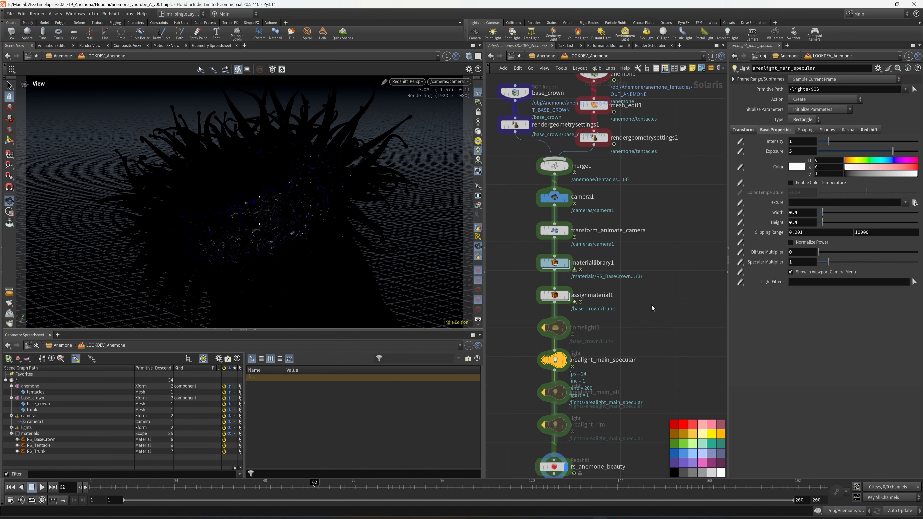
Step: Bypass arealight_main_specular, enable arealight_main_all instead with rs_anemone_beauty as the displayed node, and save the scene
{"action": "middle_click_drag", "start_coordinate": [667, 322], "coordinate": [670, 260]}
{"action": "left_click", "coordinate": [547, 302]}
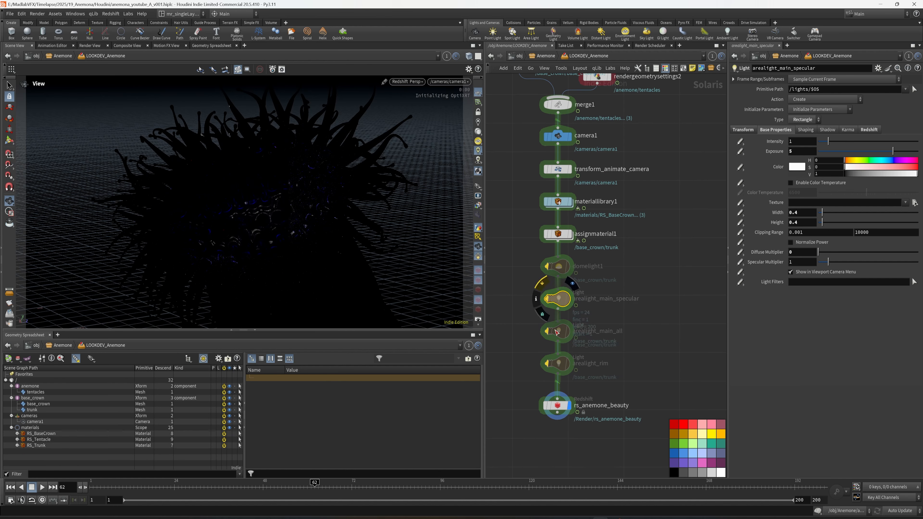
{"action": "scroll", "coordinate": [556, 345], "scroll_direction": "up", "scroll_amount": 2}
{"action": "left_click", "coordinate": [544, 327]}
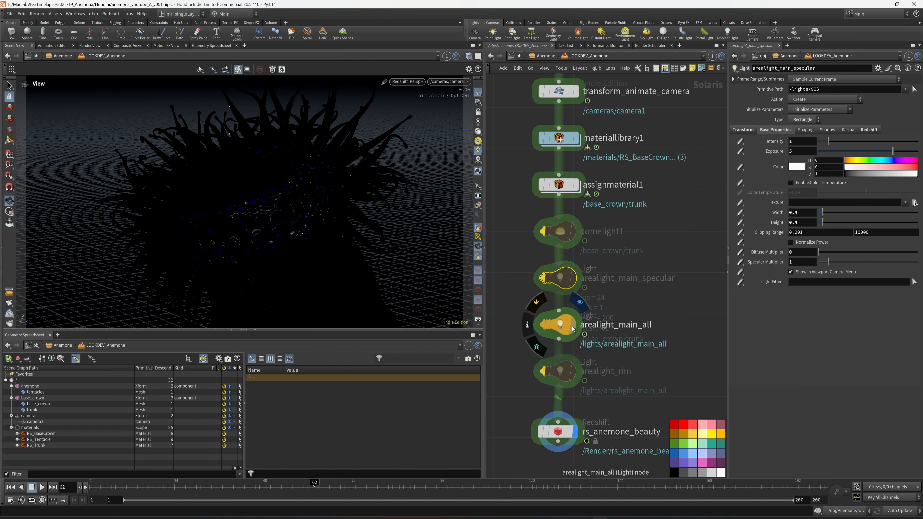
{"action": "left_click", "coordinate": [575, 435]}
{"action": "key", "text": "ctrl+s"}
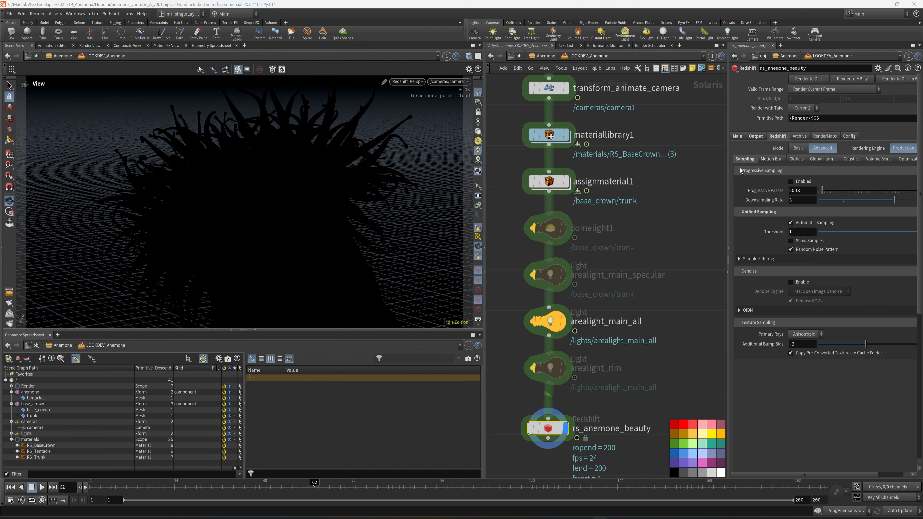
Step: Select arealight_main_all and set its exposure to 3 in the base properties
{"action": "left_click", "coordinate": [623, 320]}
{"action": "middle_click_drag", "start_coordinate": [675, 307], "coordinate": [657, 315]}
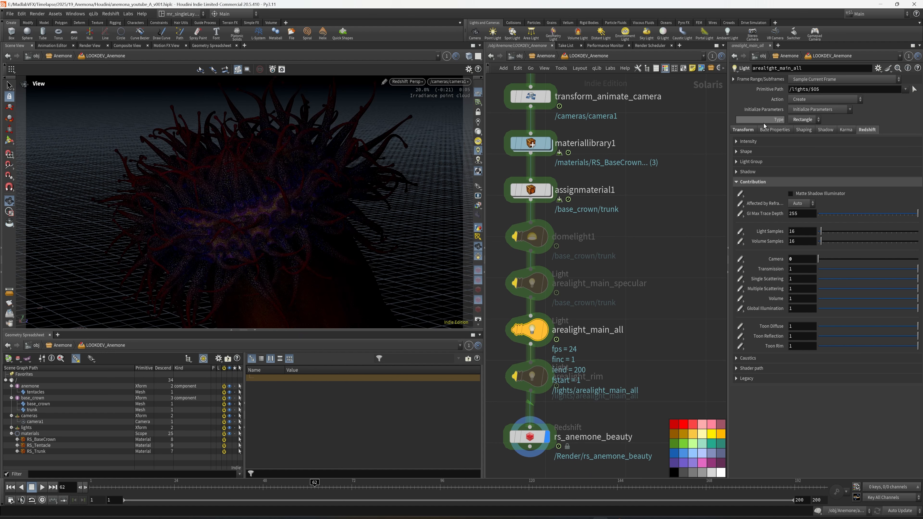
{"action": "left_click", "coordinate": [774, 130]}
{"action": "left_click_drag", "start_coordinate": [801, 151], "coordinate": [784, 155]}
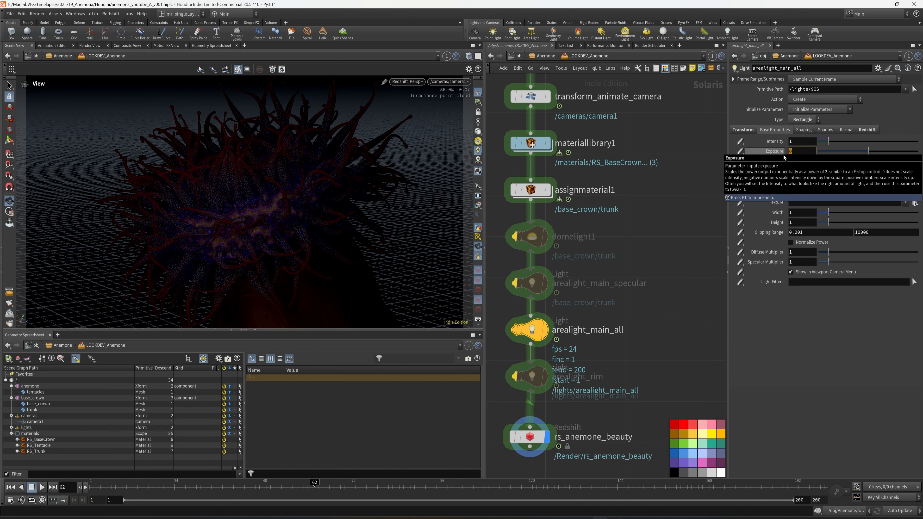
{"action": "type", "text": "3"}
{"action": "key", "text": "Return"}
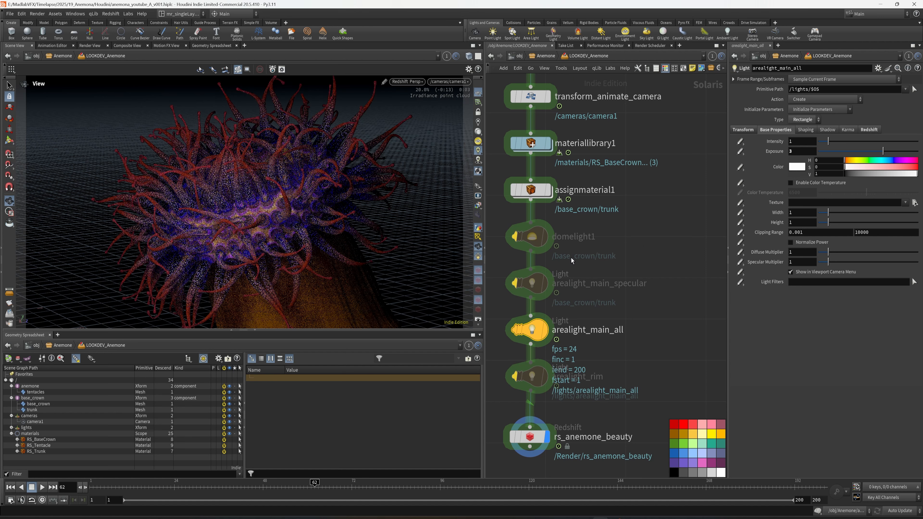
Step: Enable color temperature on arealight_main_all and lower it to about 5172
{"action": "left_click", "coordinate": [819, 184]}
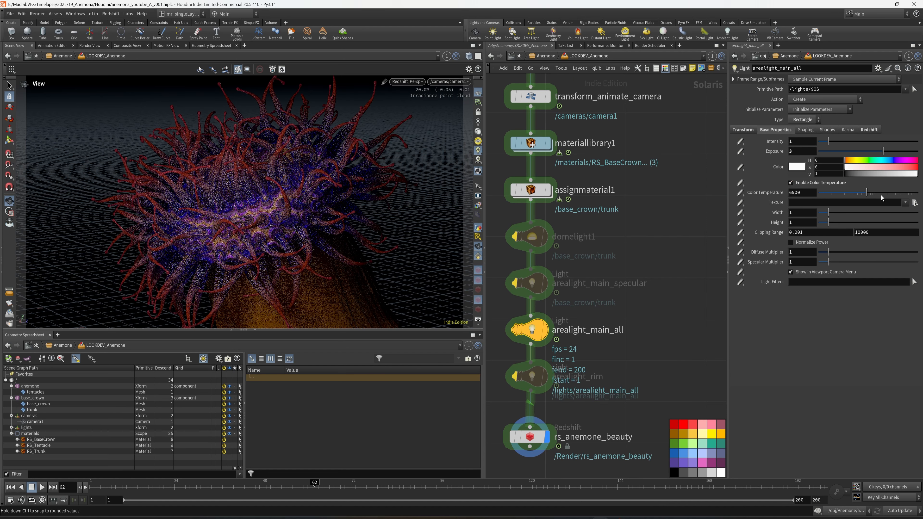
{"action": "left_click_drag", "start_coordinate": [868, 195], "coordinate": [867, 195]}
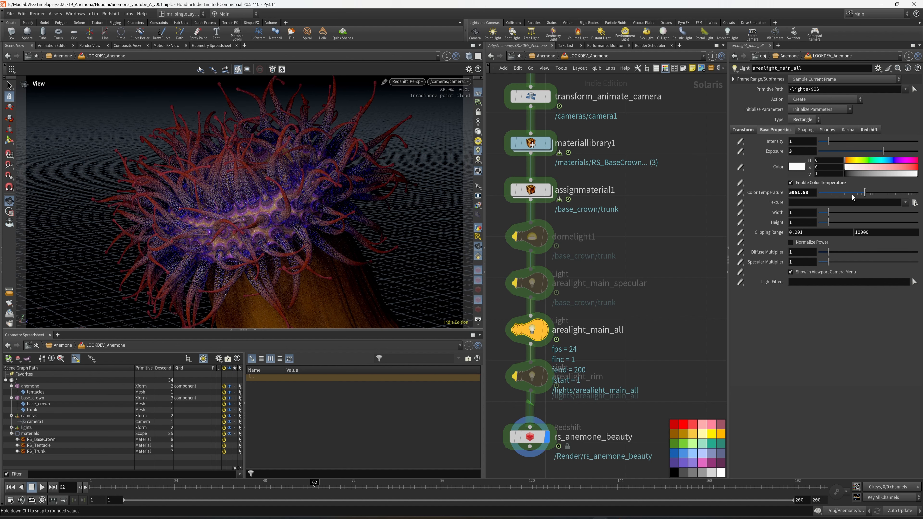
{"action": "mouse_move", "coordinate": [865, 193]}
{"action": "left_mouse_down"}
{"action": "mouse_move", "coordinate": [876, 191]}
{"action": "mouse_move", "coordinate": [862, 197]}
{"action": "left_mouse_up"}
{"action": "middle_click_drag", "start_coordinate": [675, 309], "coordinate": [681, 303]}
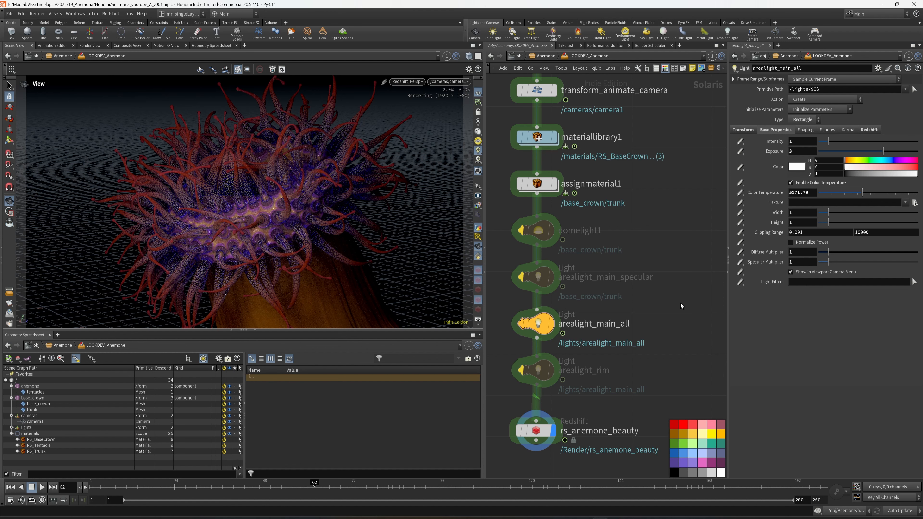
Step: Bypass arealight_main_all, enable arealight_rim instead, and set the rim light's exposure to 4 in its base properties
{"action": "mouse_move", "coordinate": [522, 327]}
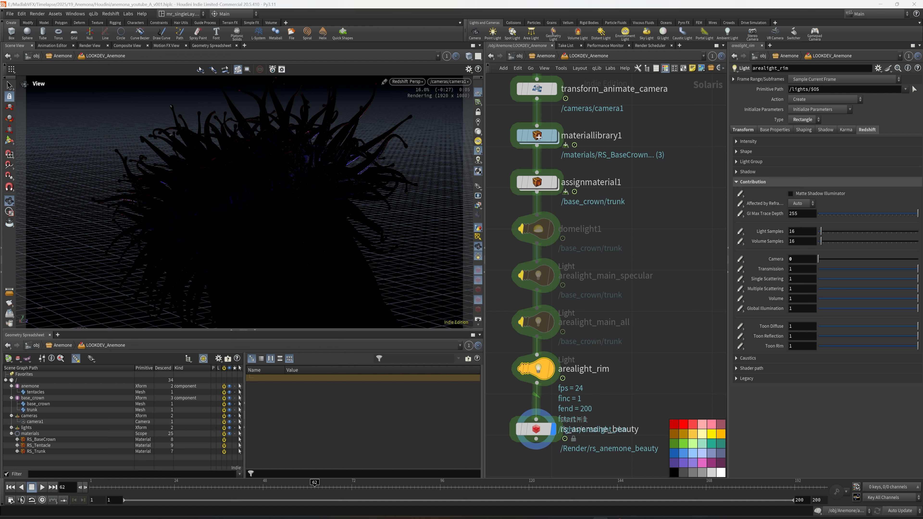
{"action": "left_click", "coordinate": [762, 130]}
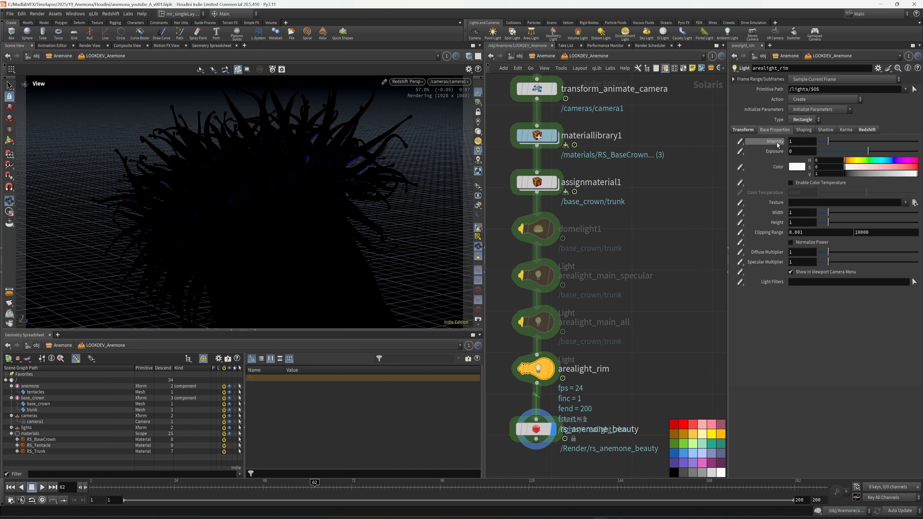
{"action": "type", "text": "4"}
{"action": "key", "text": "Return"}
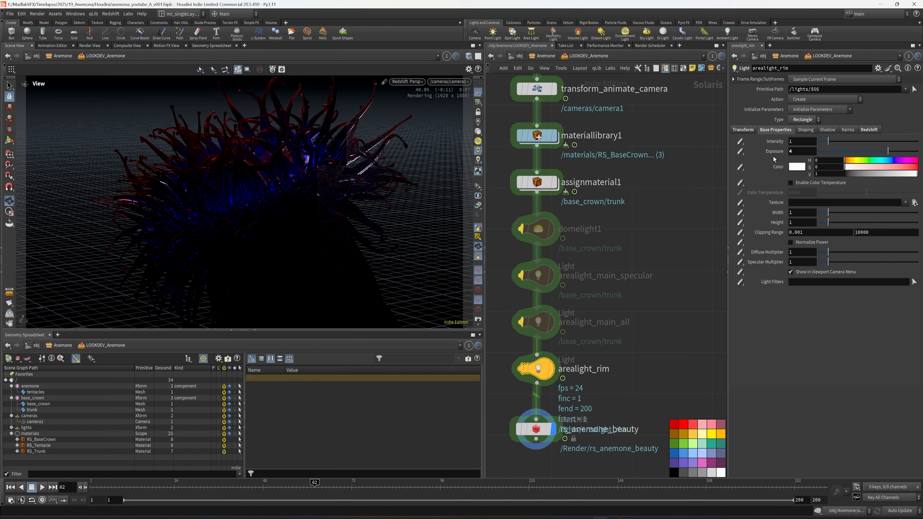
Step: Re-enable domelight1, arealight_main_specular and arealight_main_all together alongside the rim light, and save the scene
{"action": "middle_click_drag", "start_coordinate": [668, 327], "coordinate": [716, 350]}
{"action": "left_click_drag", "start_coordinate": [691, 355], "coordinate": [570, 230]}
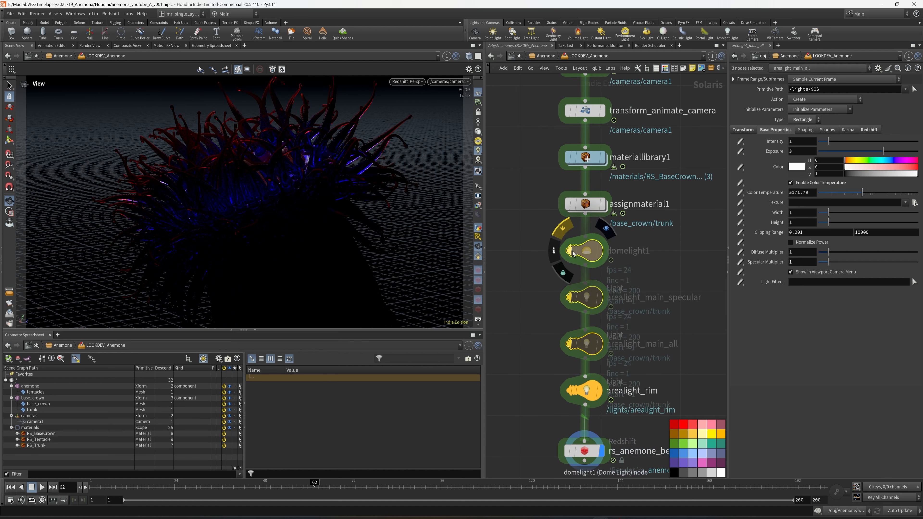
{"action": "left_click", "coordinate": [569, 251]}
{"action": "middle_click_drag", "start_coordinate": [530, 269], "coordinate": [522, 268]}
{"action": "key", "text": "ctrl+s"}
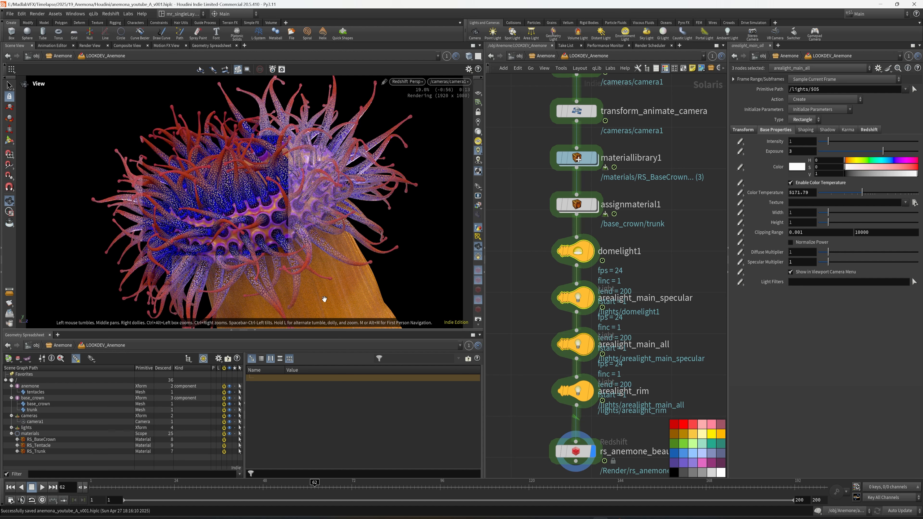
Step: Enlarge the render viewport in both height and width at the expense of the geometry spreadsheet and the network
{"action": "left_click_drag", "start_coordinate": [318, 330], "coordinate": [320, 401]}
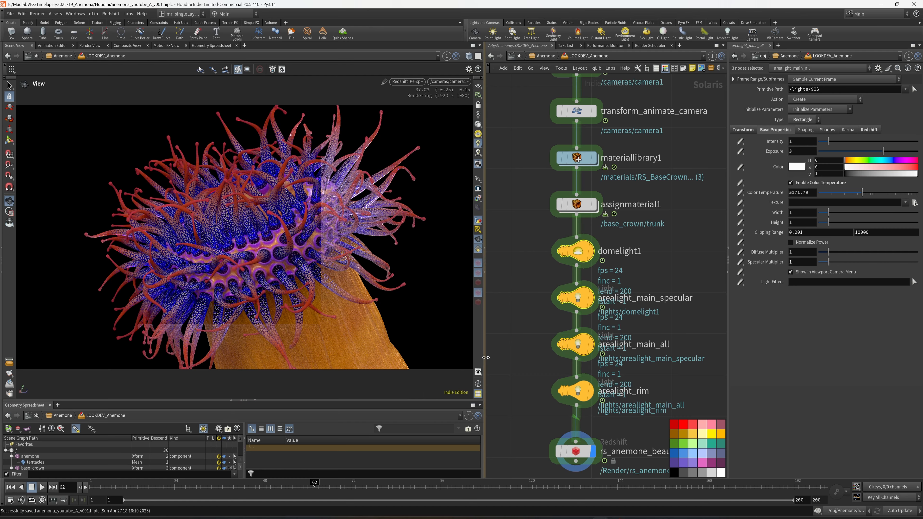
{"action": "left_click_drag", "start_coordinate": [483, 359], "coordinate": [564, 352]}
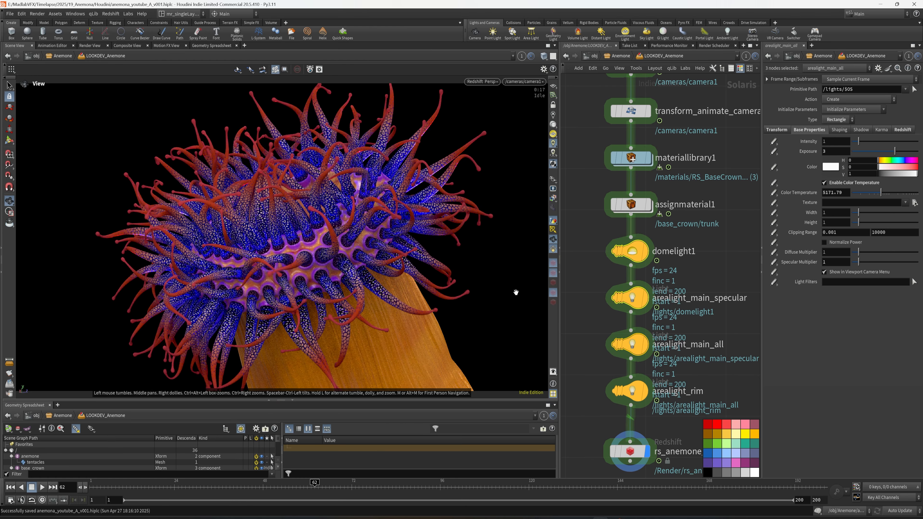
Step: Select only arealight_main_all and try an exposure of 6 with all lights active
{"action": "middle_click_drag", "start_coordinate": [708, 286], "coordinate": [707, 296]}
{"action": "left_click", "coordinate": [636, 310]}
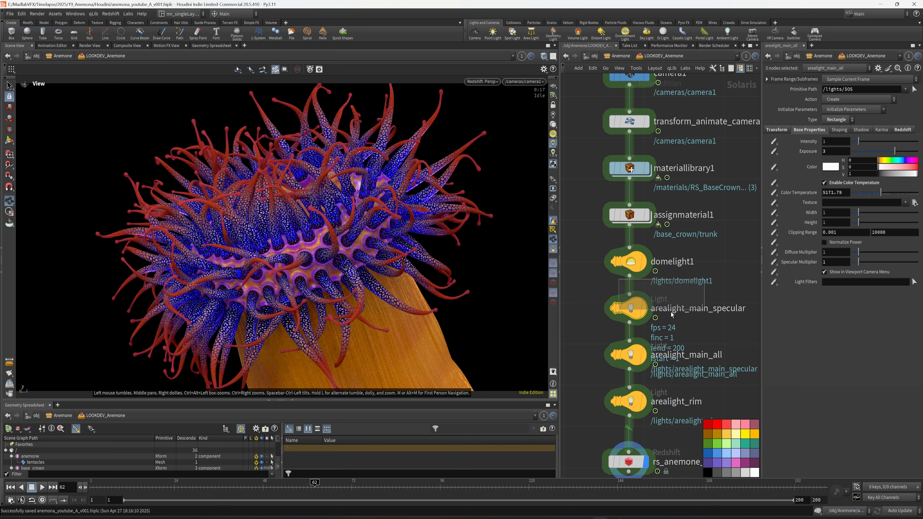
{"action": "middle_click_drag", "start_coordinate": [705, 328], "coordinate": [698, 358]}
{"action": "left_click", "coordinate": [635, 358]}
{"action": "left_click", "coordinate": [841, 153]}
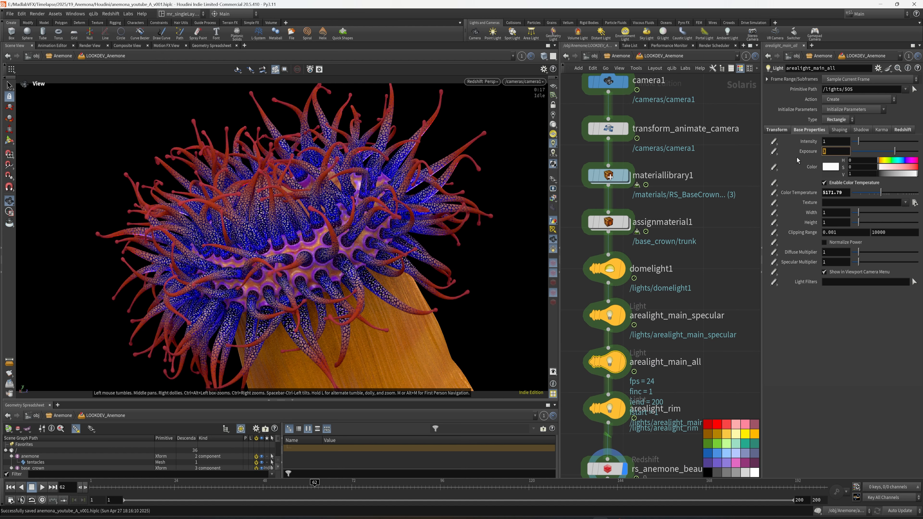
{"action": "type", "text": "6"}
{"action": "key", "text": "Return"}
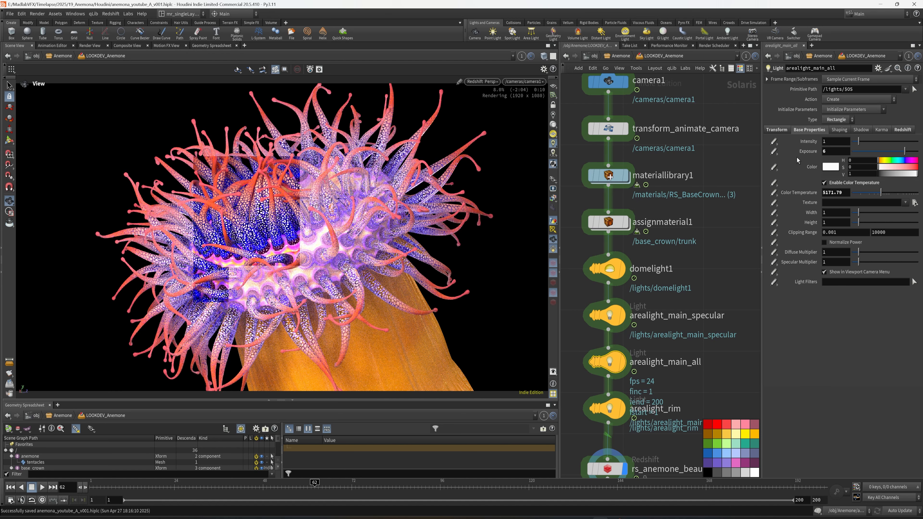
Step: Set the exposure of arealight_main_all to 4
{"action": "left_click_drag", "start_coordinate": [831, 152], "coordinate": [809, 156]}
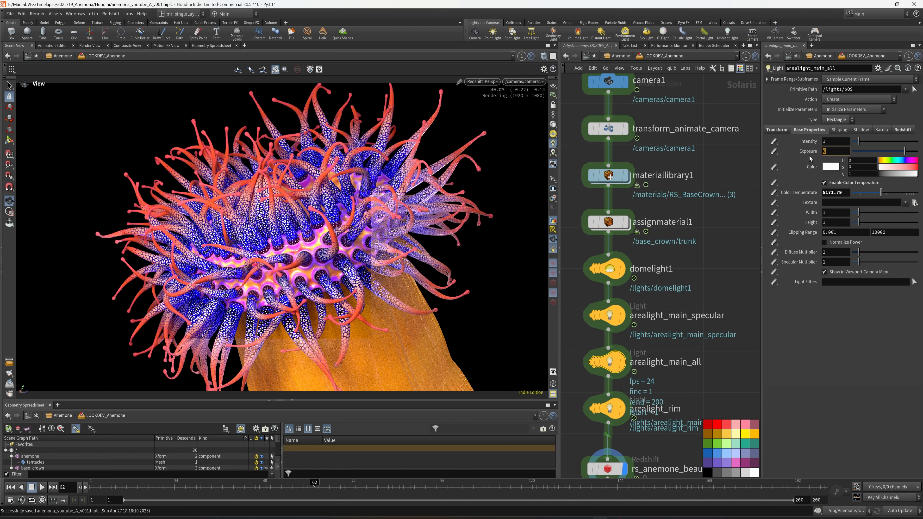
{"action": "type", "text": "4"}
{"action": "key", "text": "Return"}
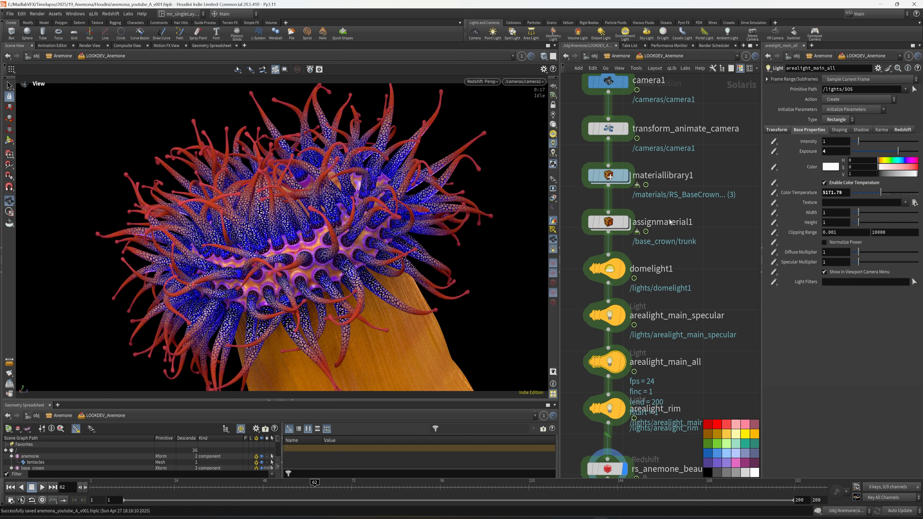
{"action": "middle_click_drag", "start_coordinate": [736, 255], "coordinate": [727, 240]}
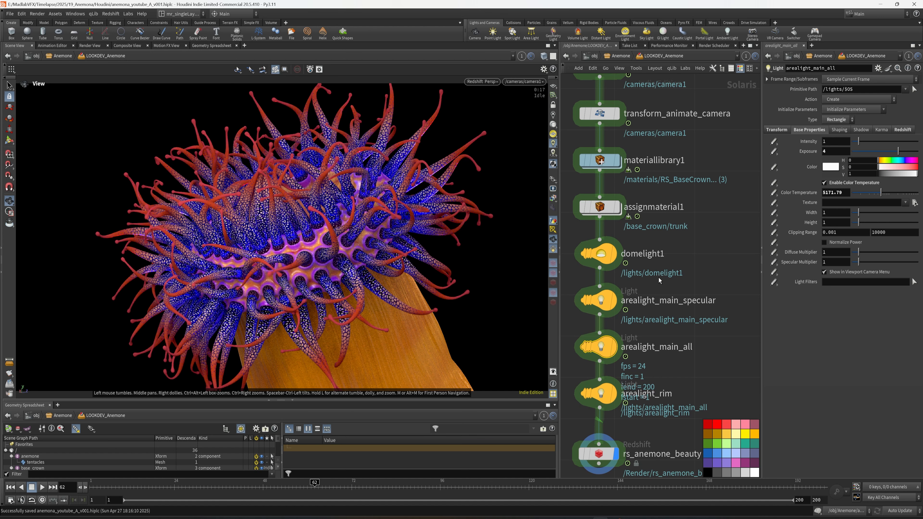
{"action": "middle_click_drag", "start_coordinate": [658, 278], "coordinate": [656, 261]}
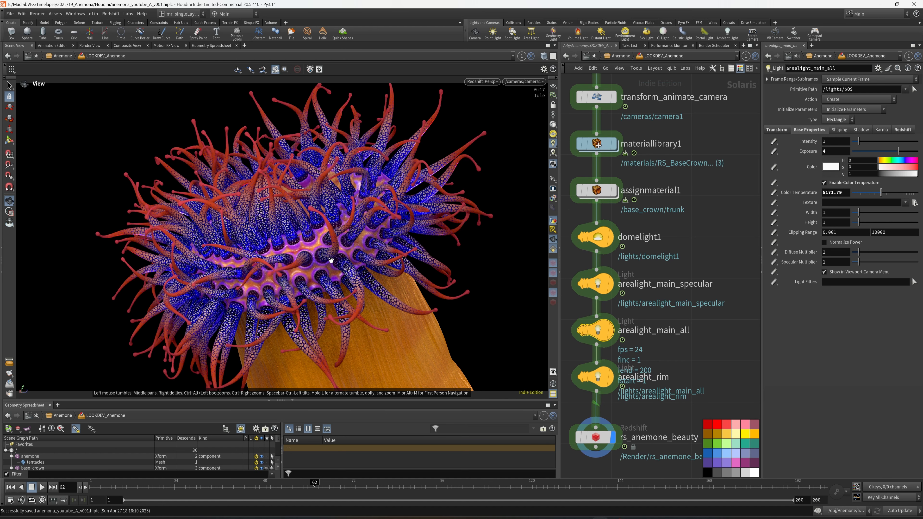
{"action": "scroll", "coordinate": [727, 262], "scroll_direction": "down", "scroll_amount": 8}
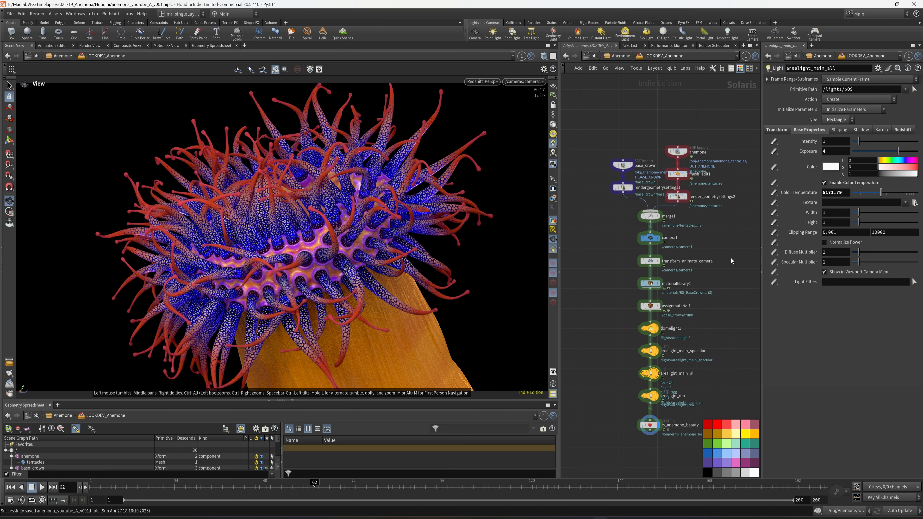
{"action": "middle_click_drag", "start_coordinate": [717, 273], "coordinate": [707, 269]}
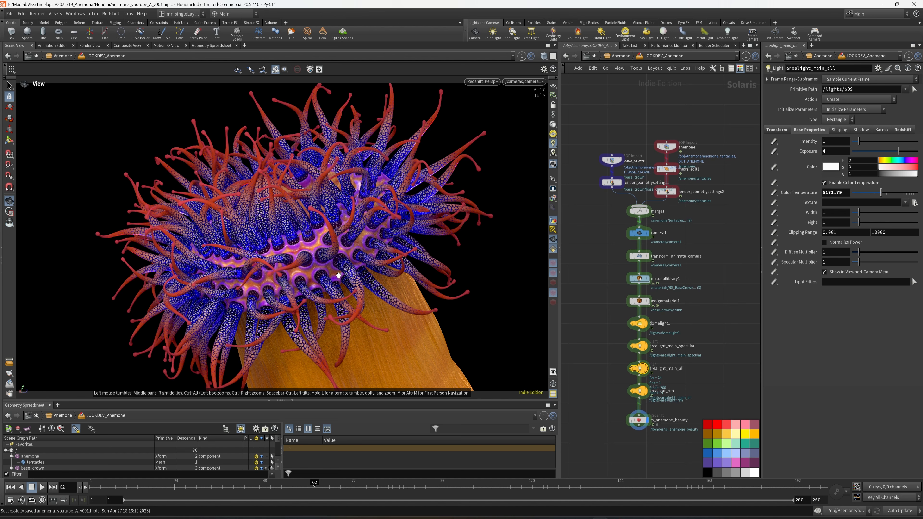